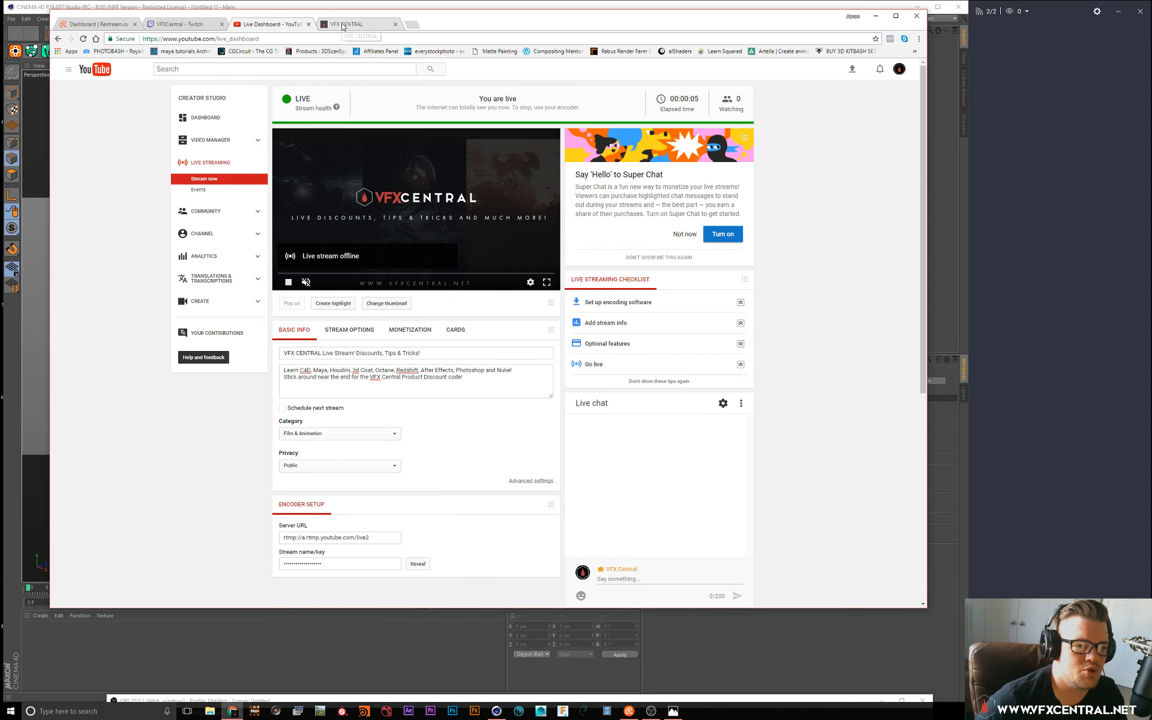
Step: Look through the VFX Central home page, including its compatibility, new products and coming soon sections
left_click(340, 26)
left_click(275, 25)
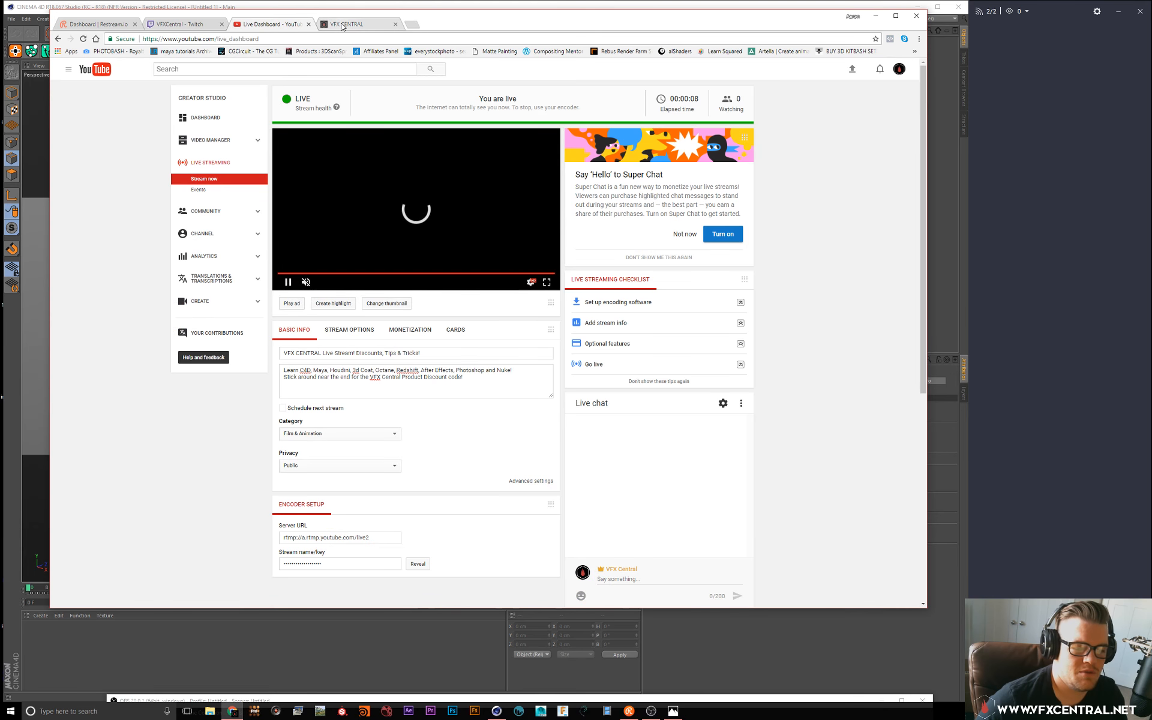
left_click(336, 29)
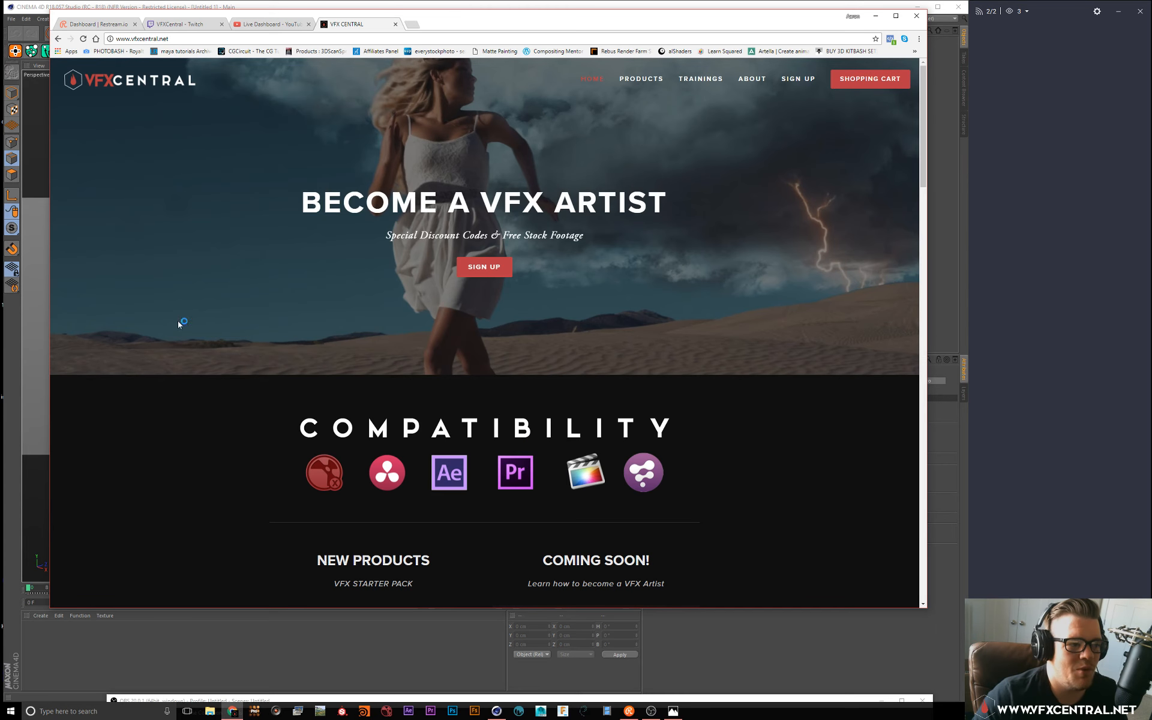
scroll(609, 429, "down", 8)
scroll(613, 510, "up", 3)
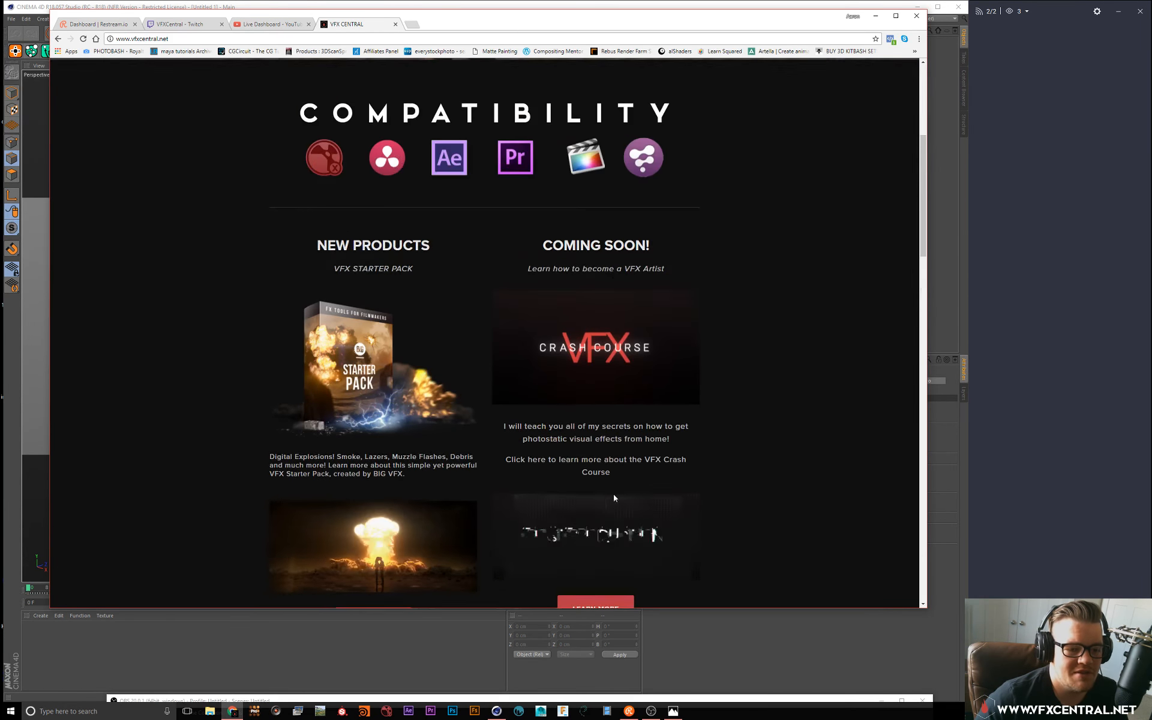
scroll(614, 494, "down", 8)
scroll(588, 526, "down", 5)
scroll(558, 510, "up", 14)
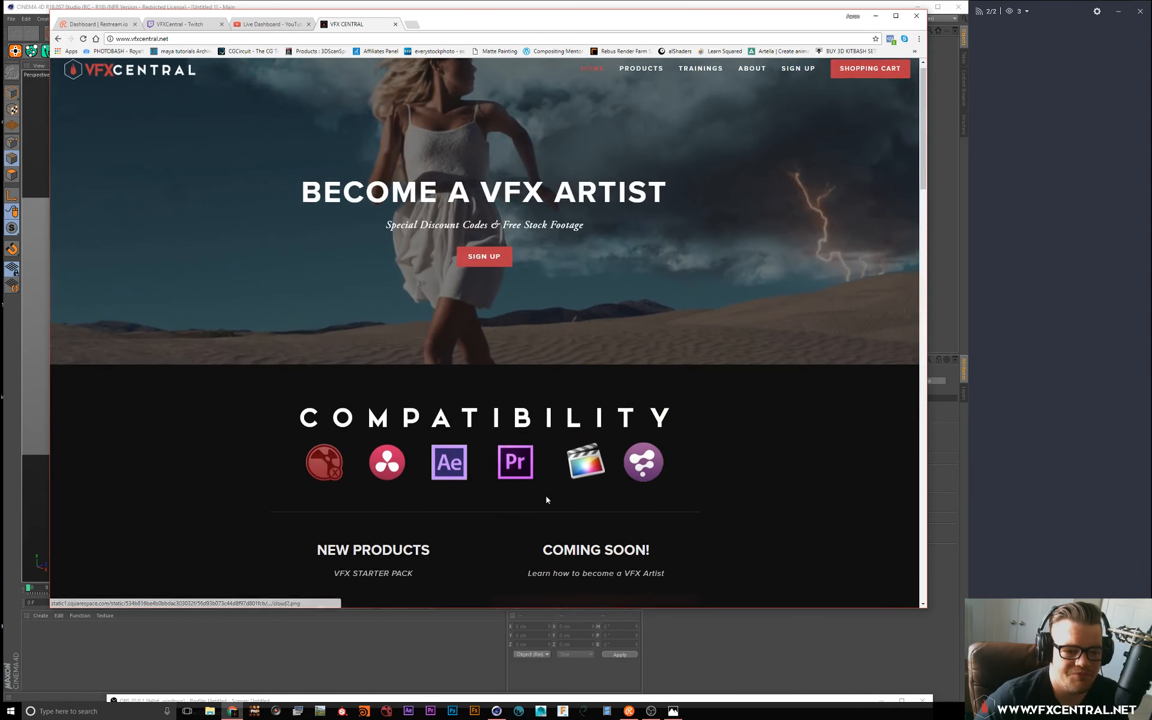
Step: Open the VFX Bundles product page and look over the VFX Essential Pack and the other product categories
mouse_move(644, 82)
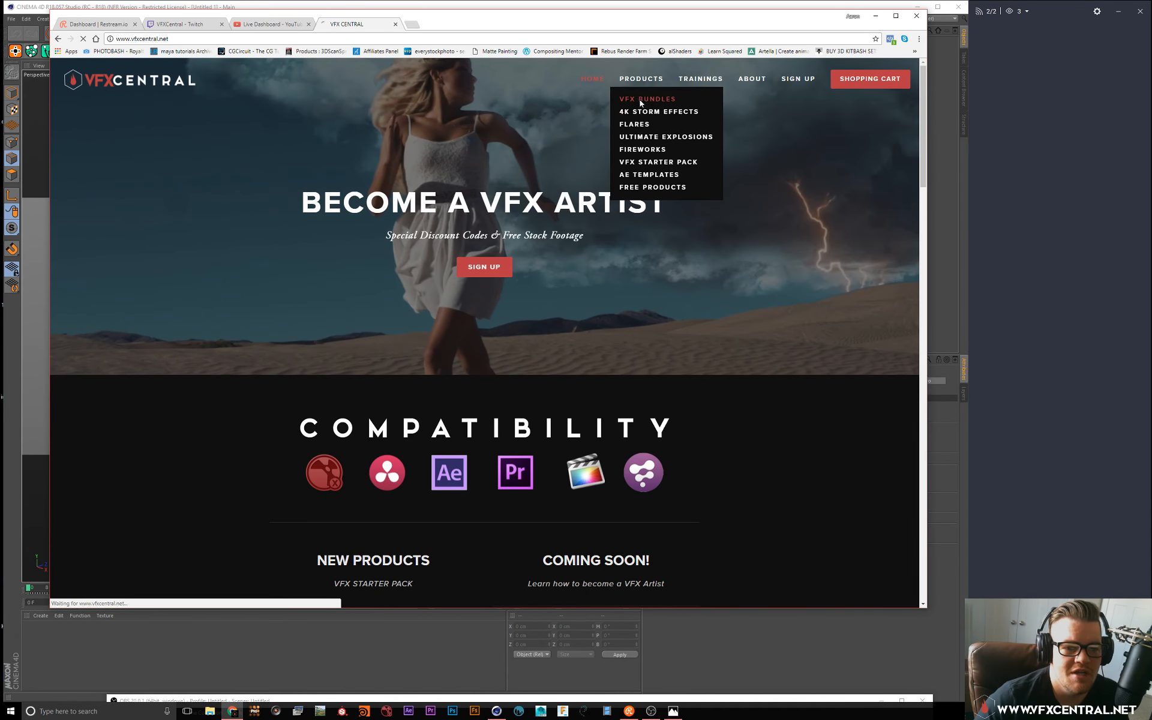
left_click(640, 99)
scroll(603, 411, "down", 6)
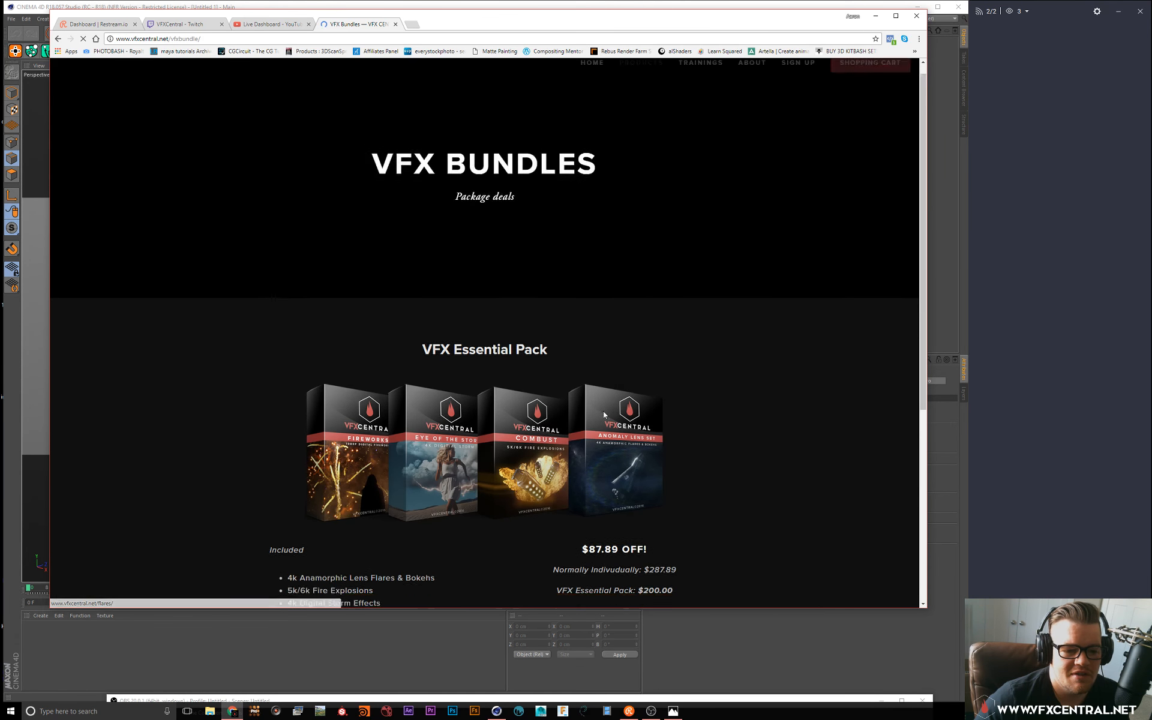
scroll(599, 459, "up", 6)
mouse_move(640, 76)
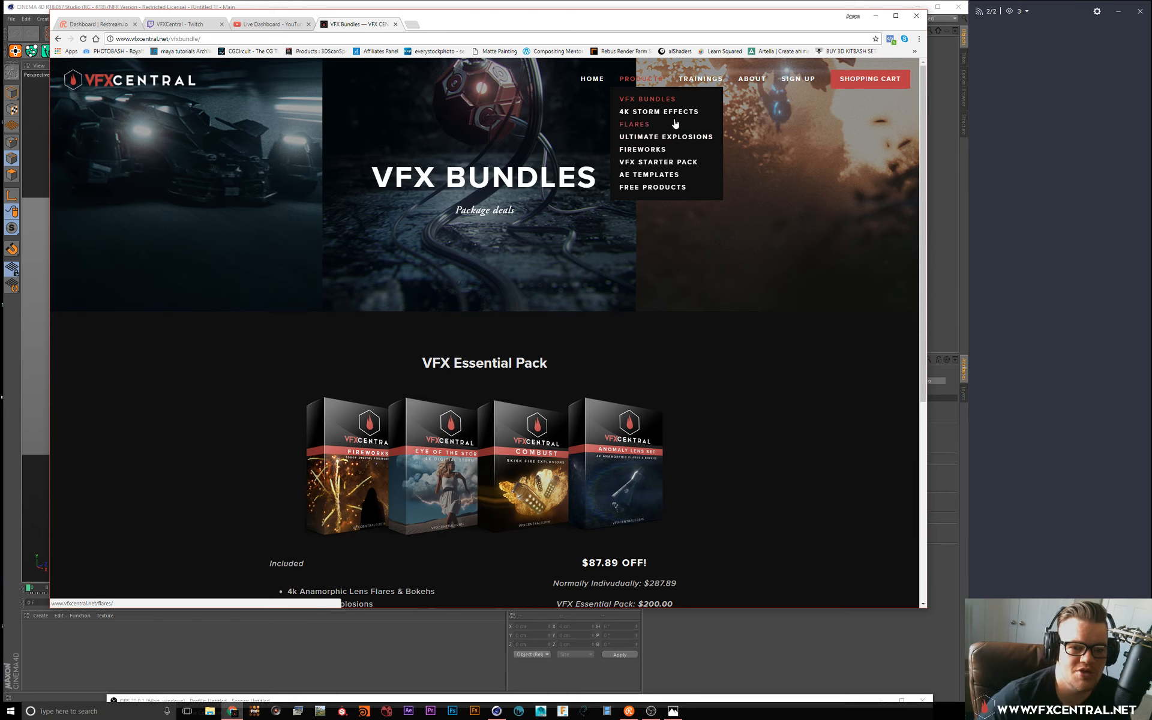
Step: Open the VFX Crash Course training page and review its pre-production, production and post-production outline
mouse_move(694, 78)
left_click(718, 99)
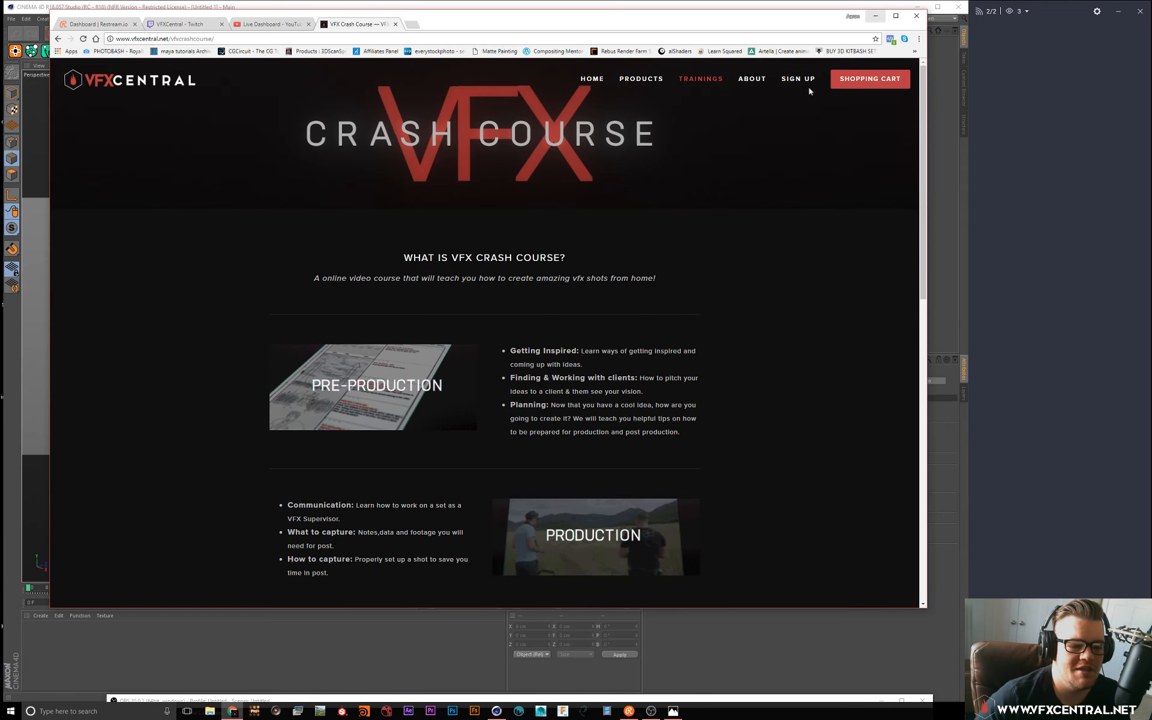
scroll(551, 432, "down", 9)
scroll(552, 474, "up", 9)
scroll(558, 480, "down", 4)
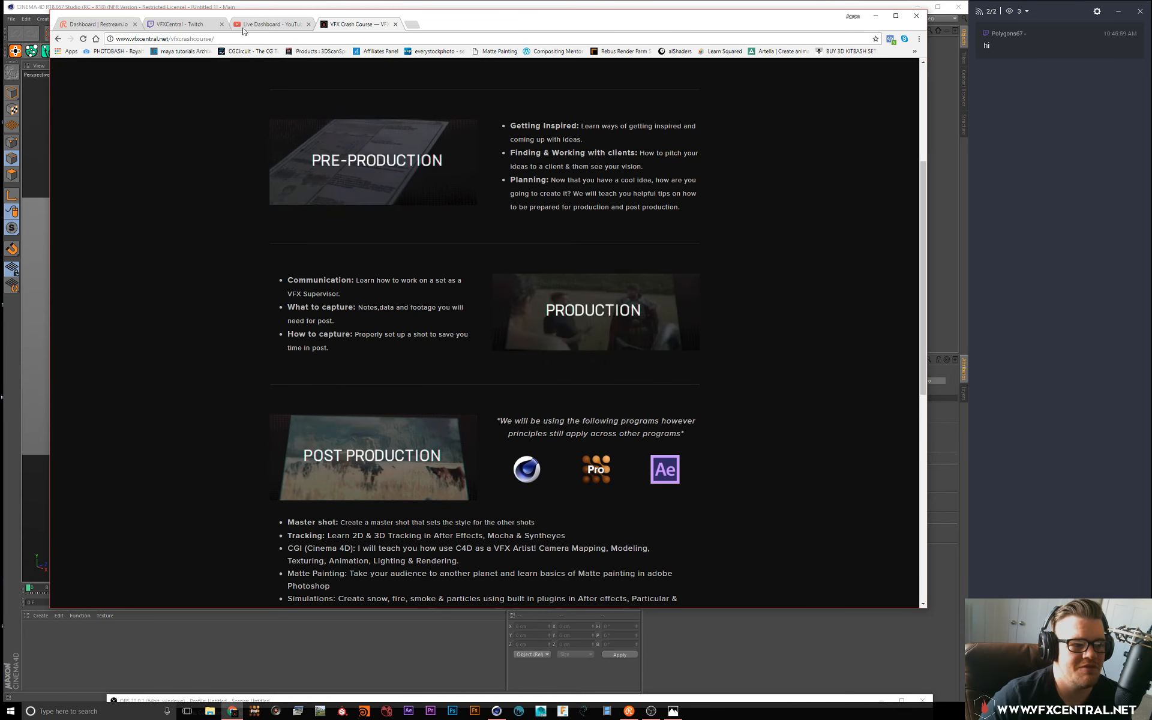
Step: Switch to Cinema 4D and add an X-Particles xpSystem object to the empty scene
left_click(876, 22)
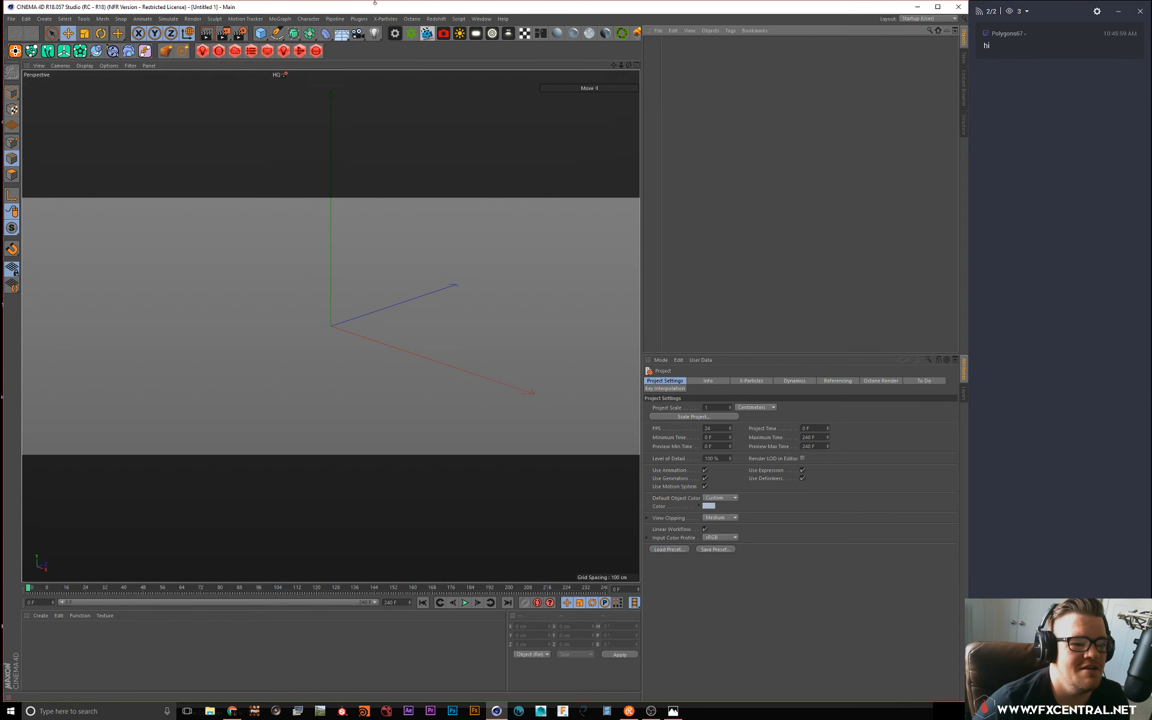
left_click(386, 19)
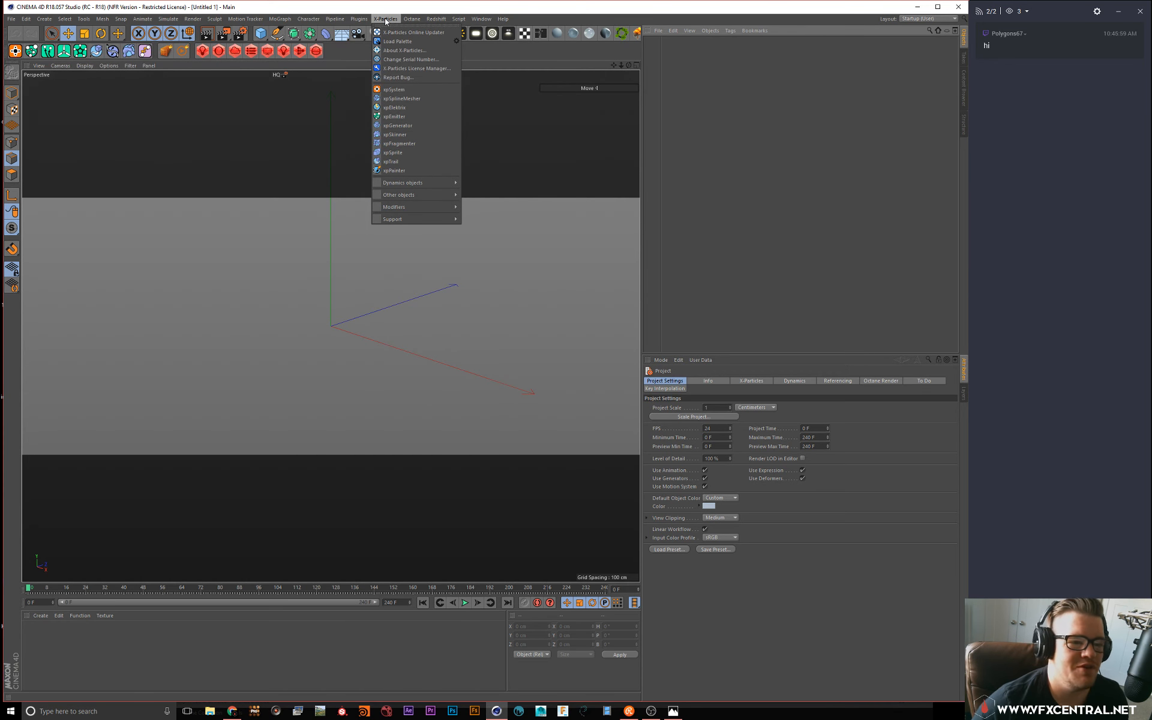
left_click(393, 89)
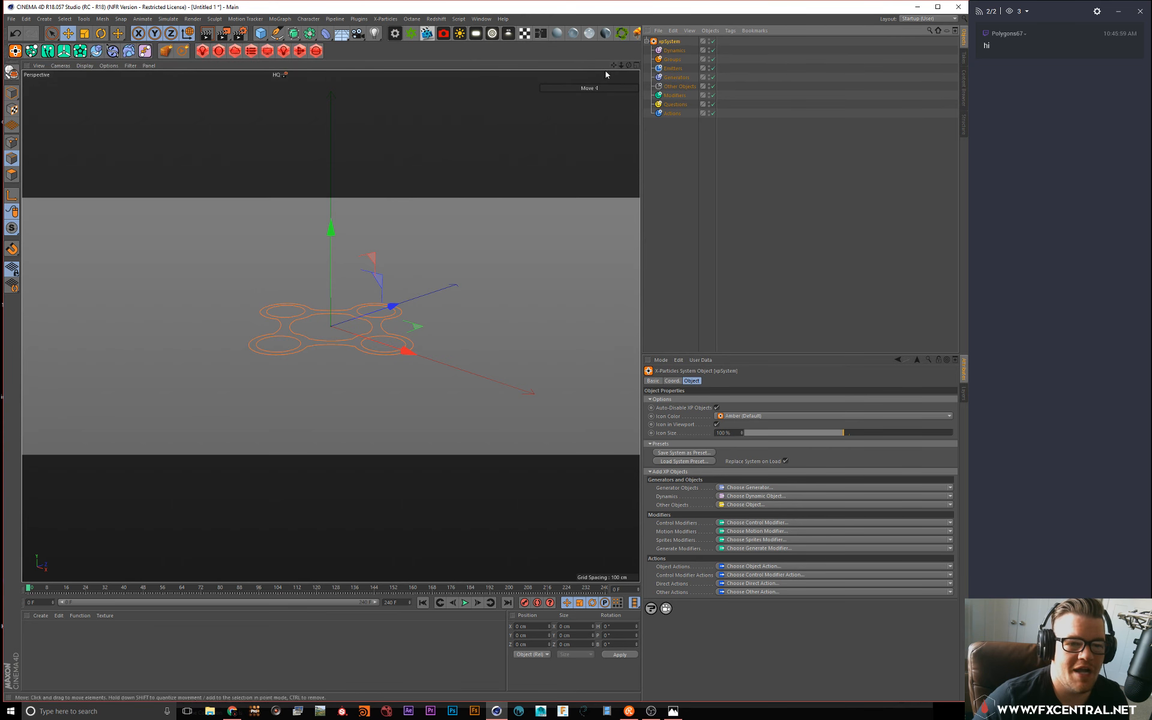
left_click_drag(613, 65, 585, 64)
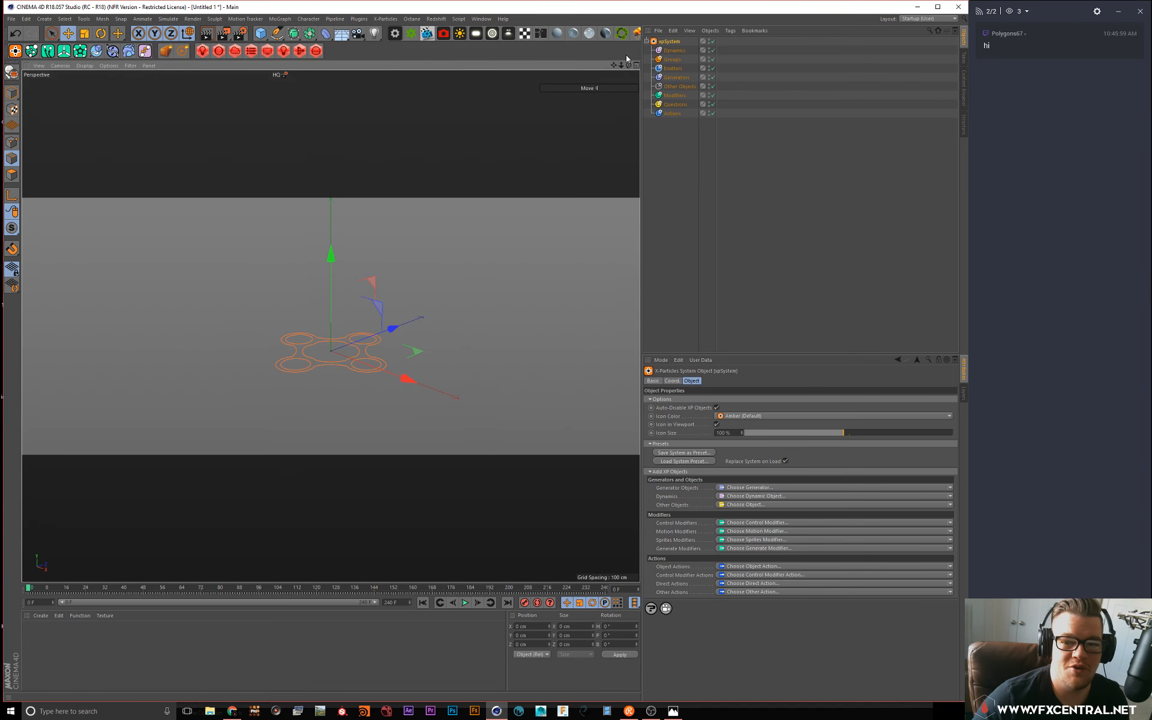
middle_click_drag(332, 296, 333, 326, "alt")
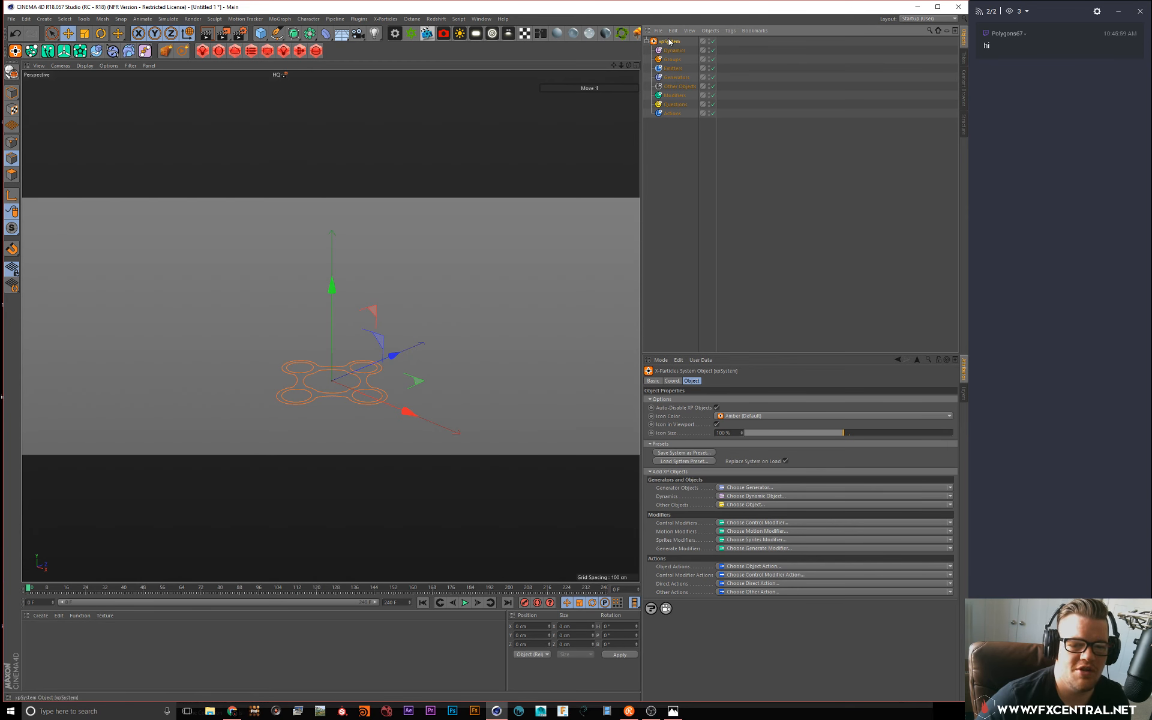
Step: Add an Emitter generator to the X-Particles system and set its emitter shape to Sphere
left_click(949, 487)
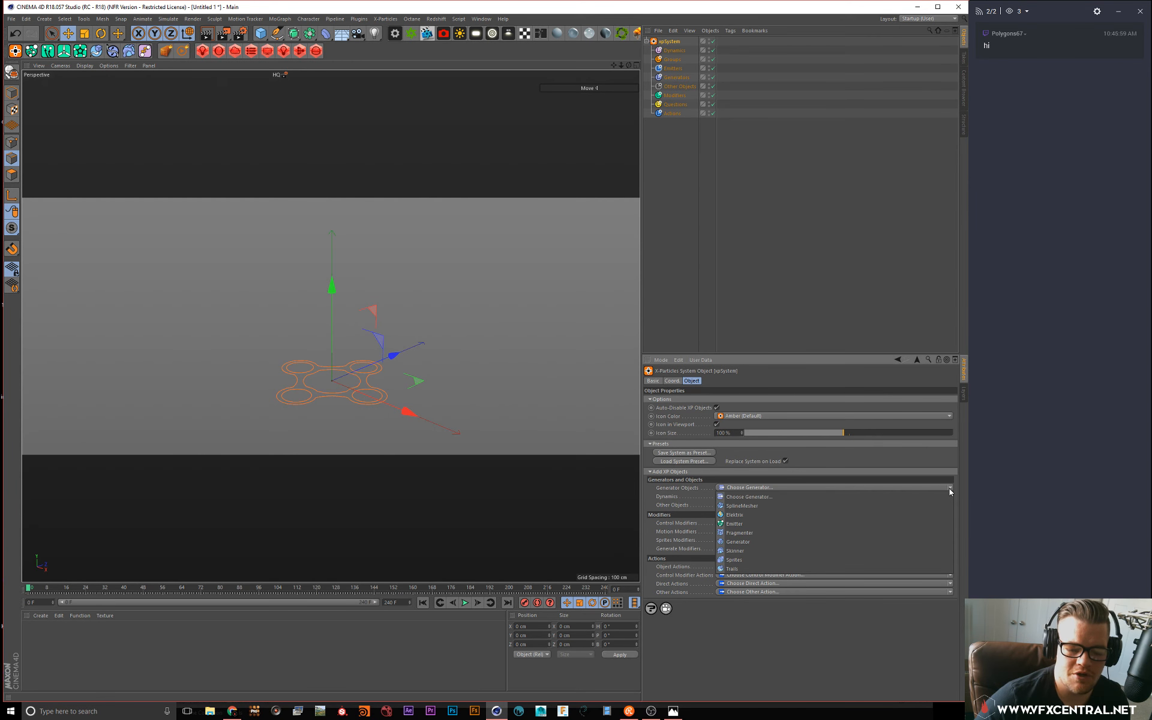
left_click(794, 521)
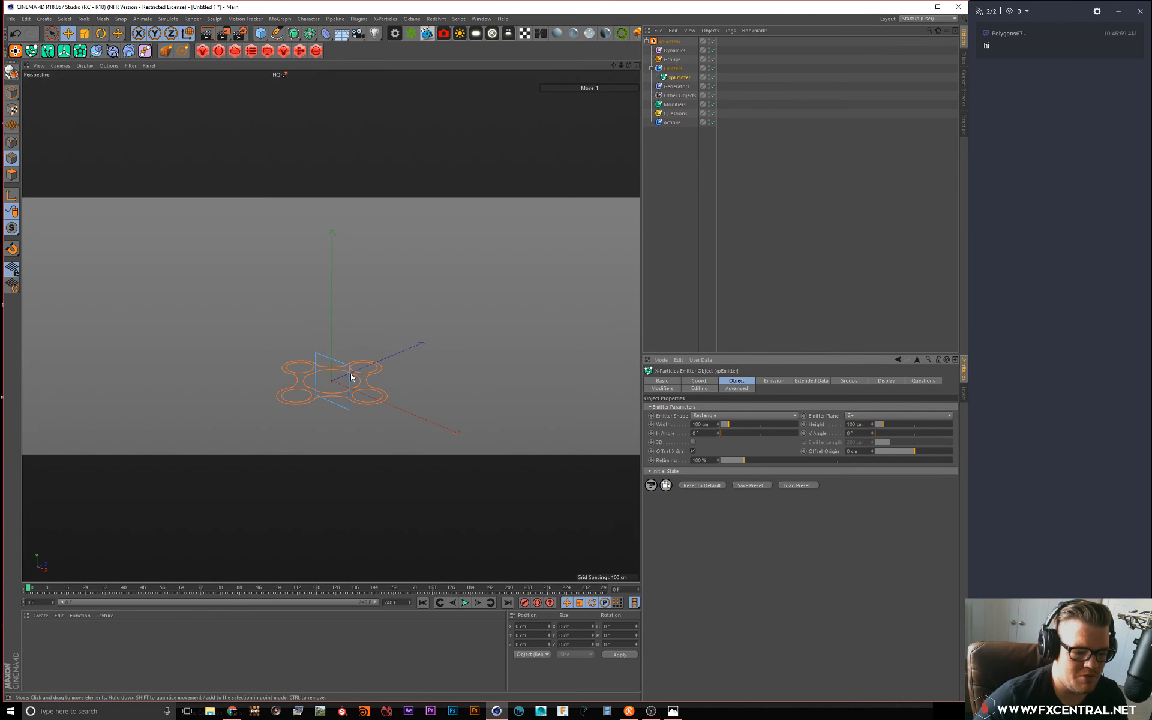
middle_click_drag(351, 377, 341, 301, "alt")
left_click(714, 416)
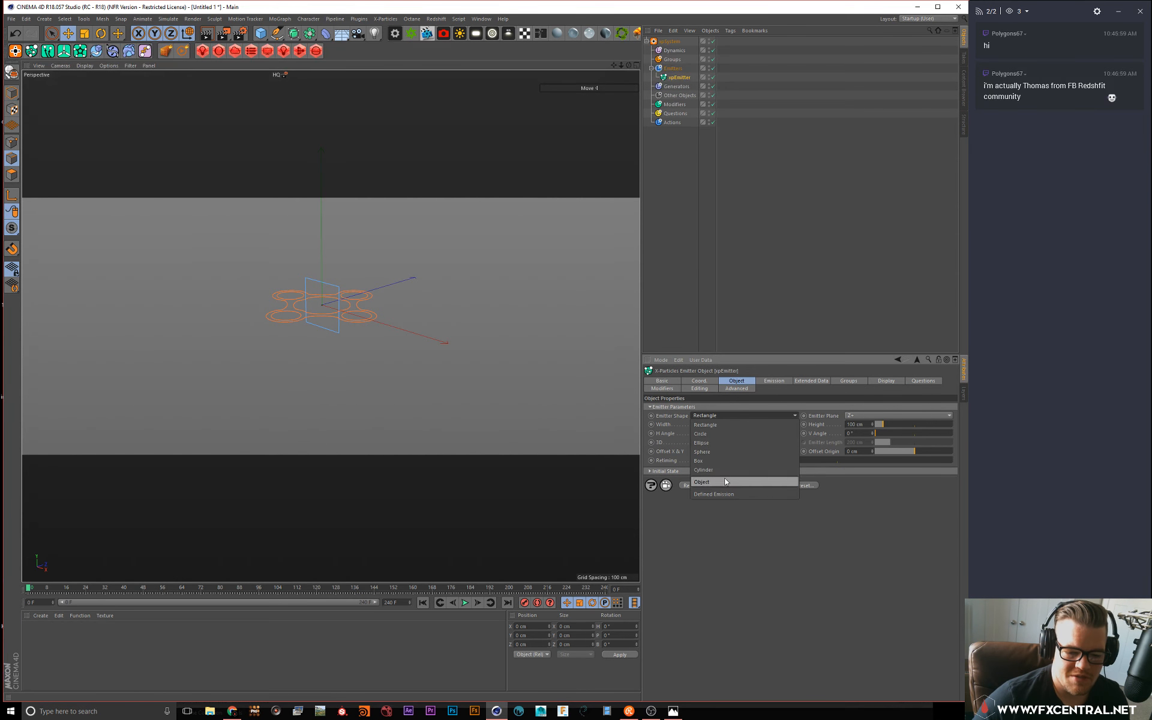
left_click(707, 451)
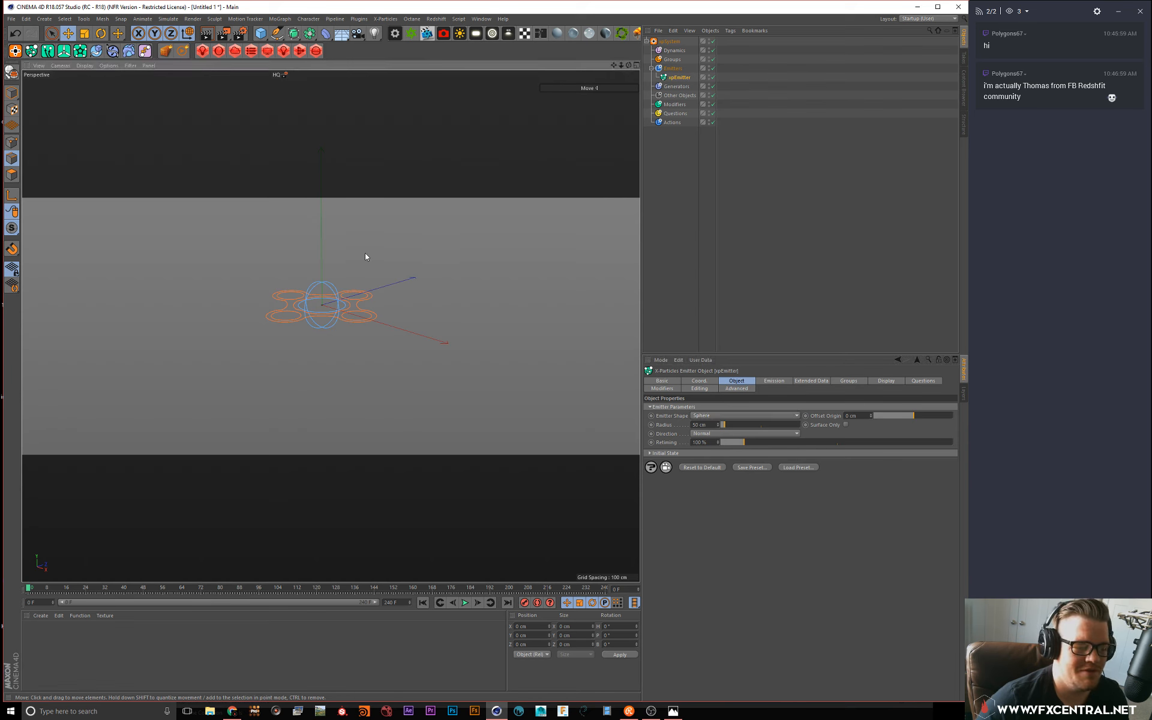
Step: Play the simulation from the first frame several times, from near and far, to examine how particles leave the spherical emitter
right_click_drag(365, 253, 357, 292, "alt")
left_click_drag(387, 315, 387, 300, "alt")
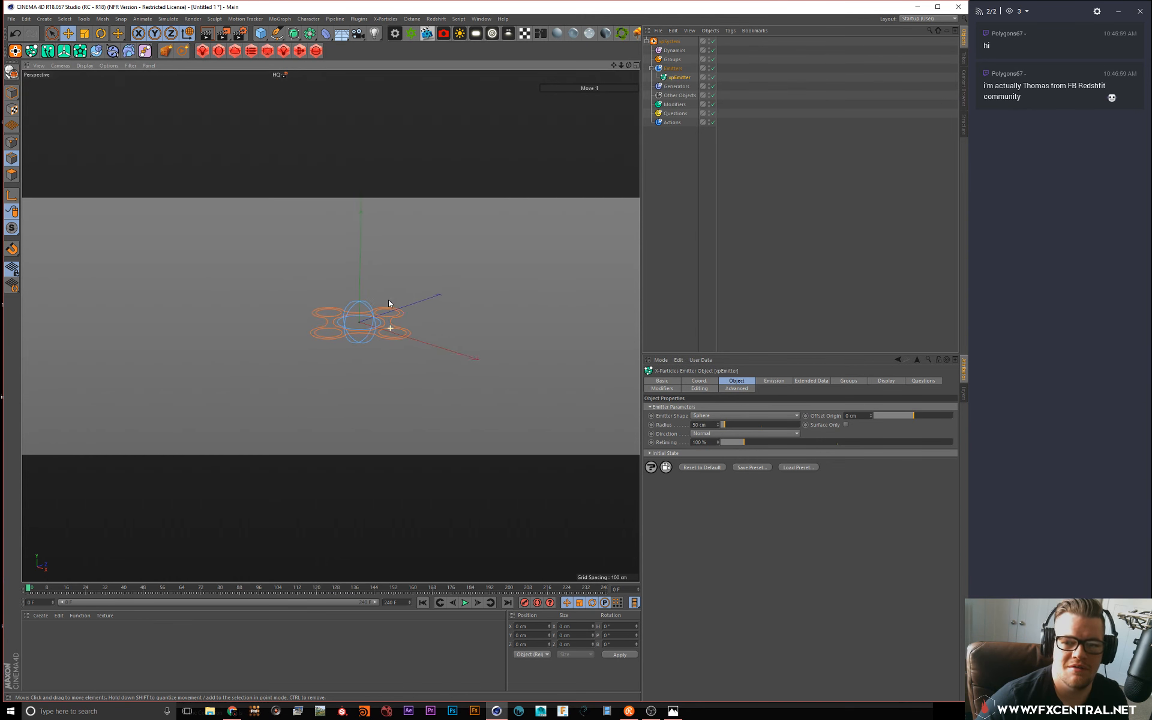
left_click(465, 603)
right_click_drag(401, 257, 367, 226, "alt")
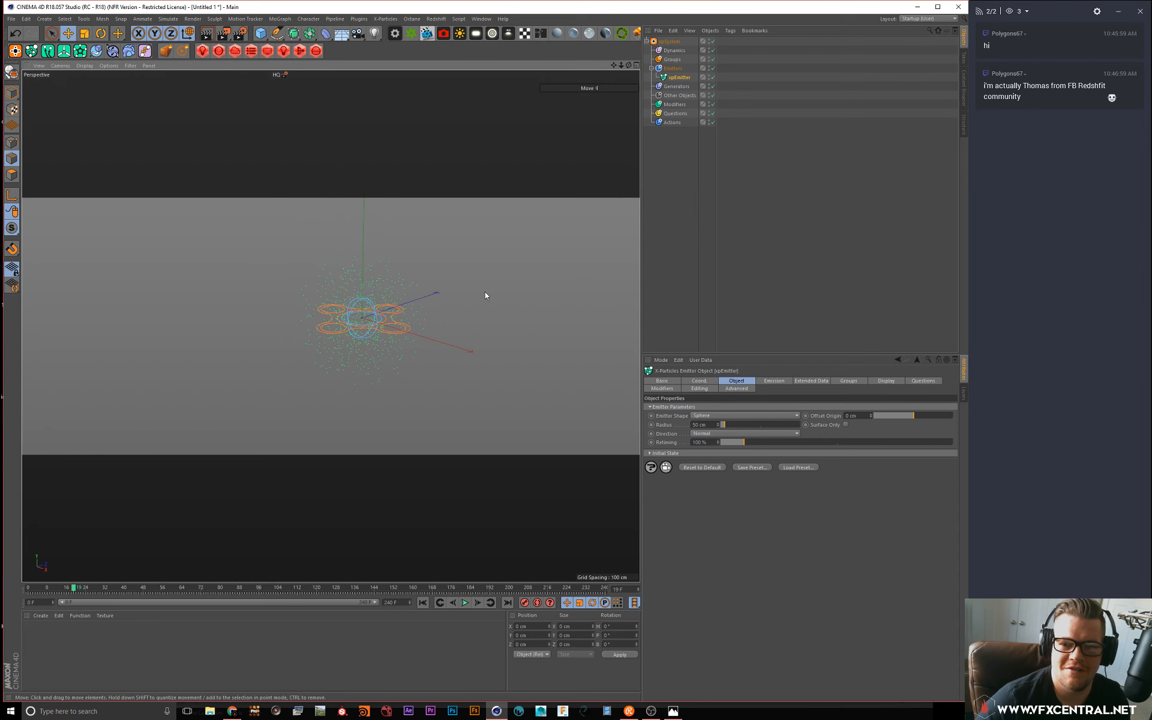
left_click_drag(398, 309, 372, 303, "alt")
left_click(422, 603)
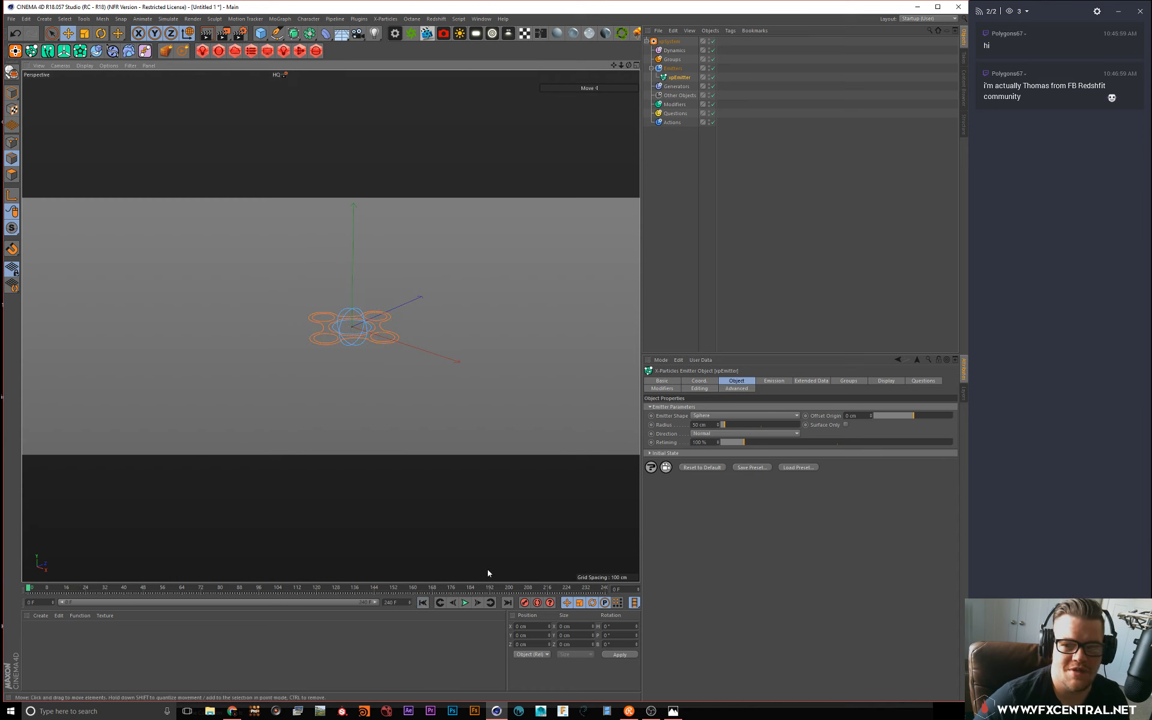
left_click(466, 603)
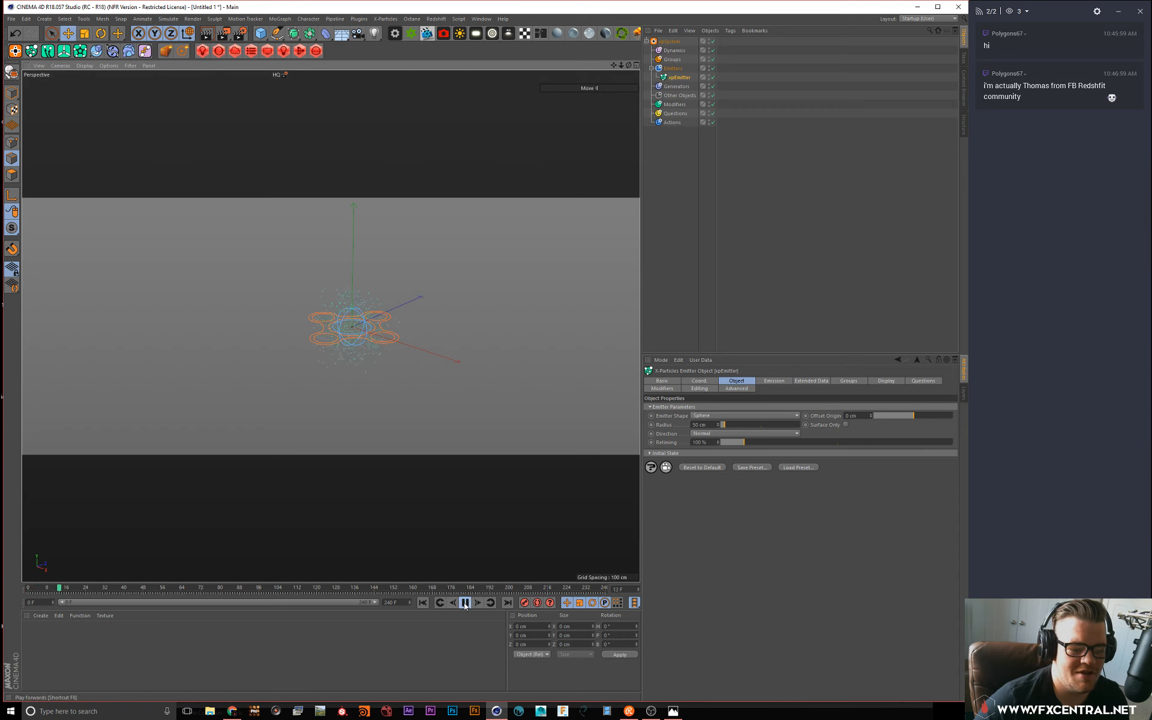
left_click(465, 603)
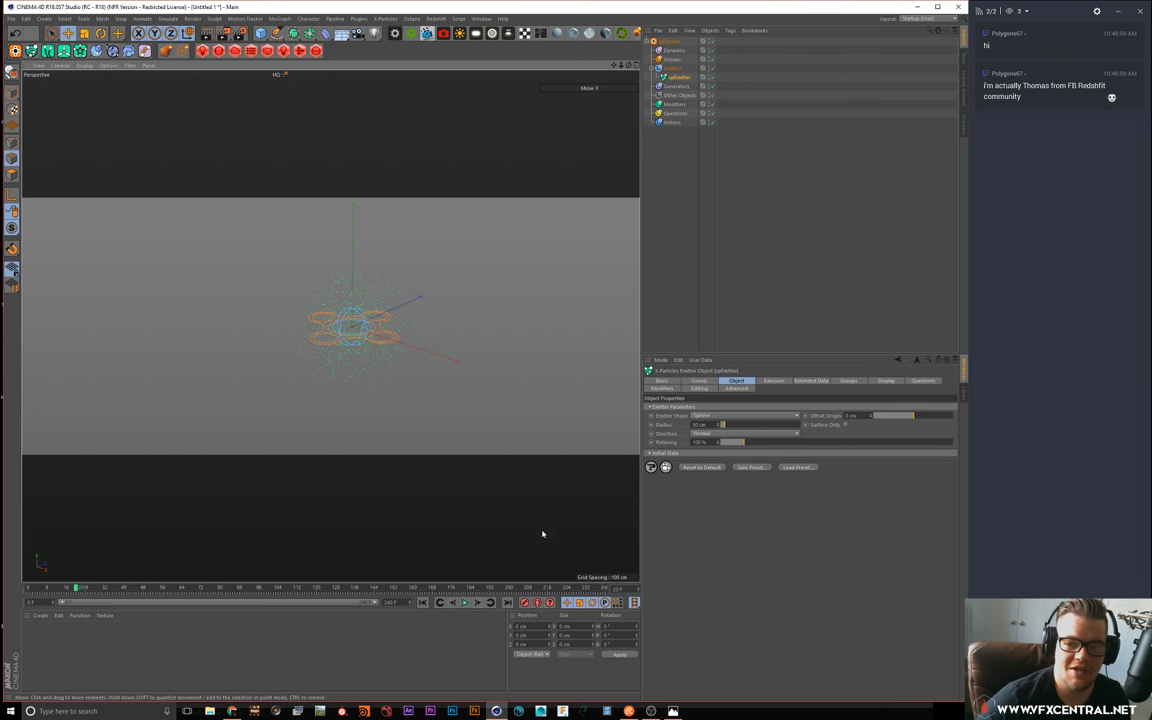
left_click(422, 603)
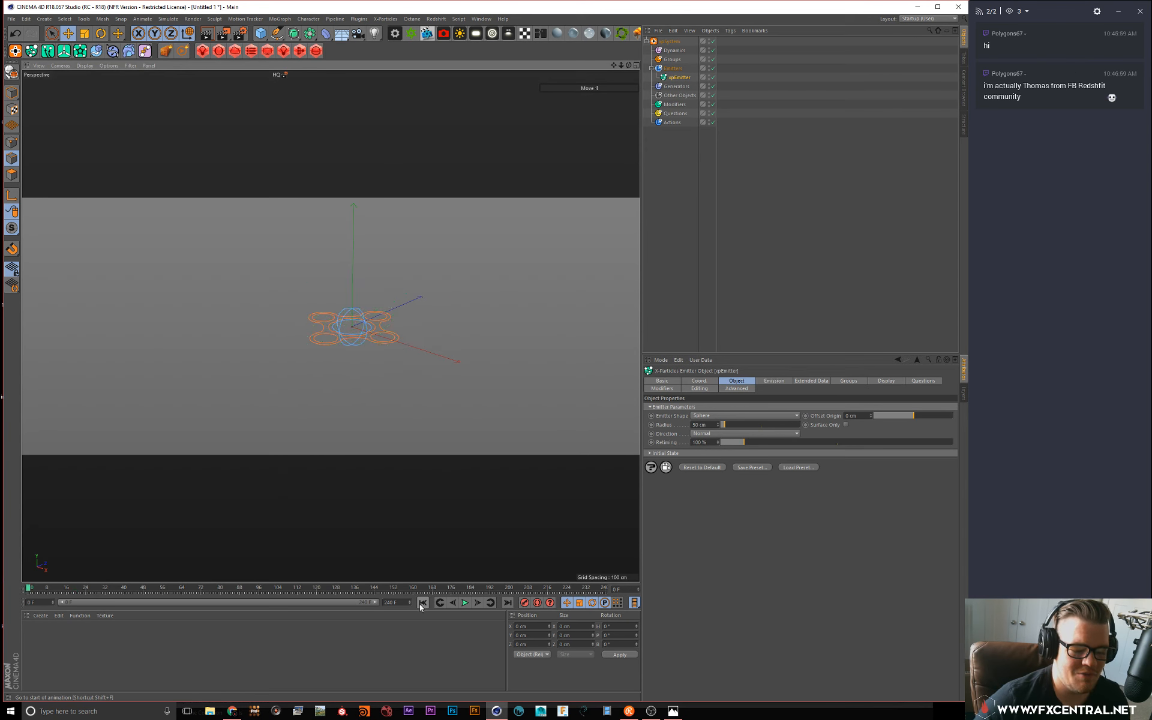
left_click(465, 603)
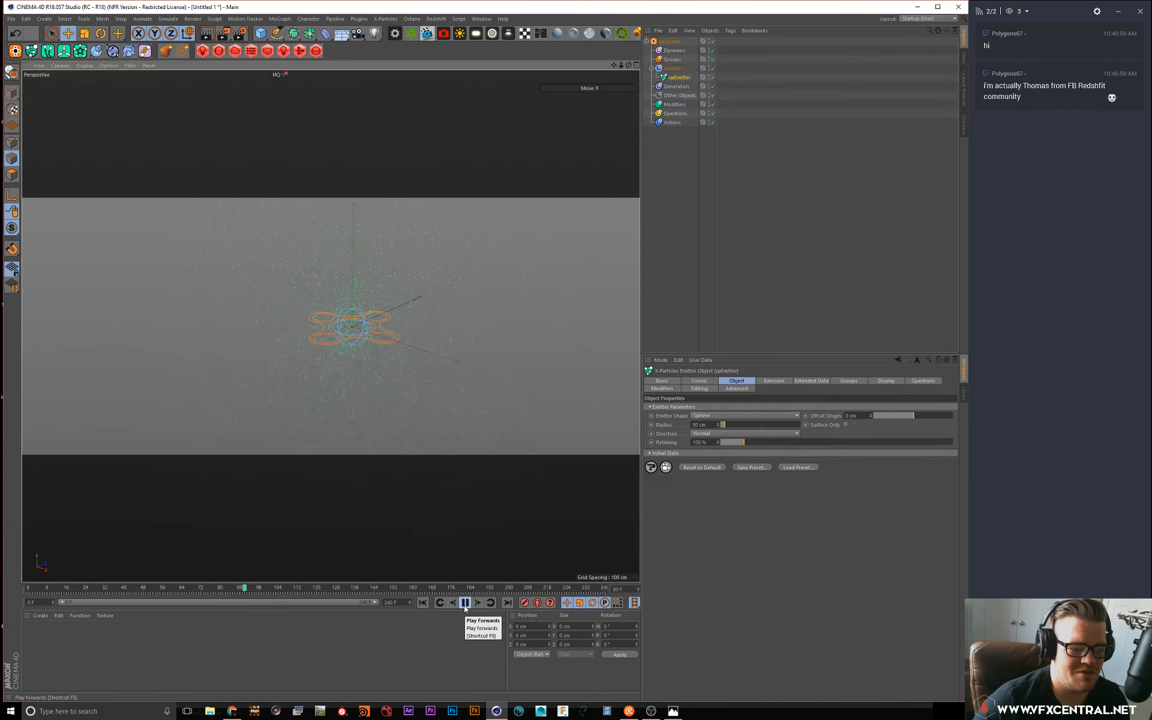
left_click(464, 603)
left_click(423, 603)
scroll(438, 333, "down", 3)
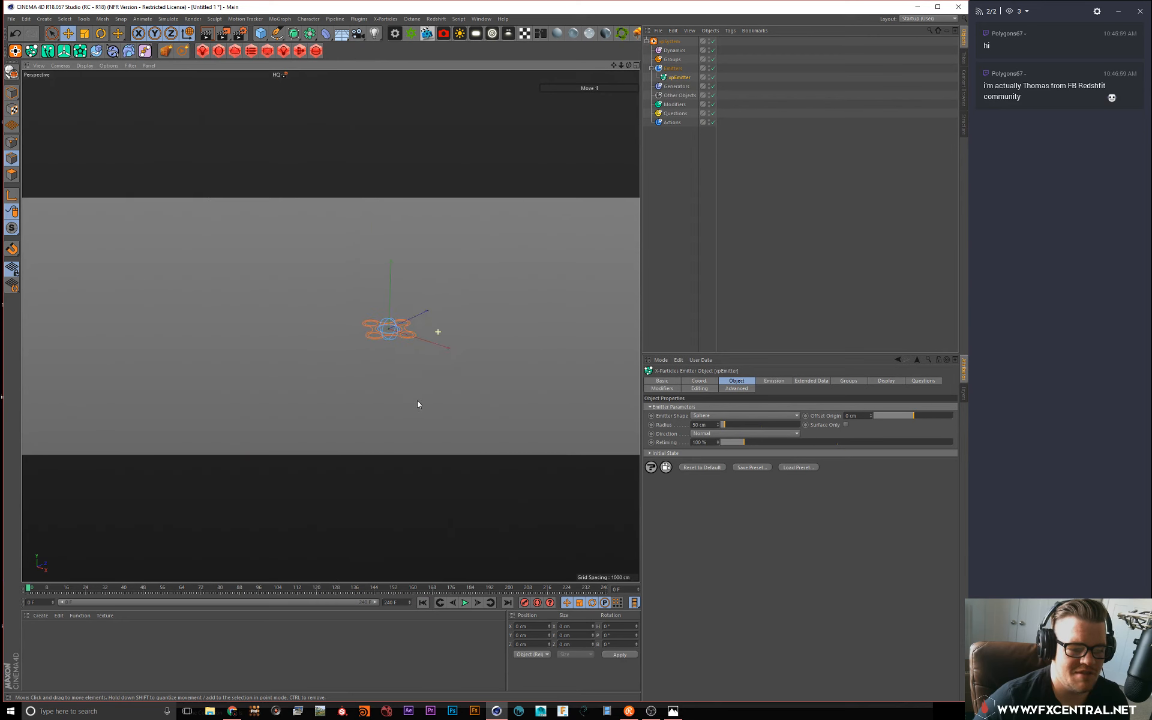
left_click(464, 603)
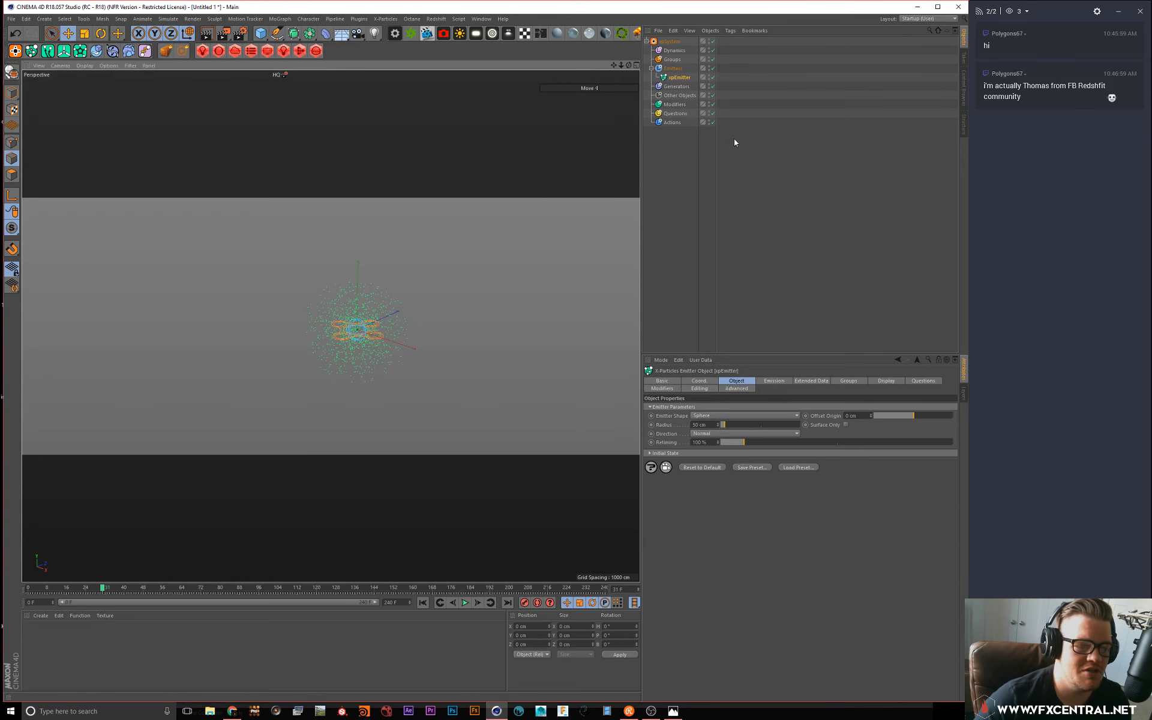
left_click(423, 602)
left_click(465, 603)
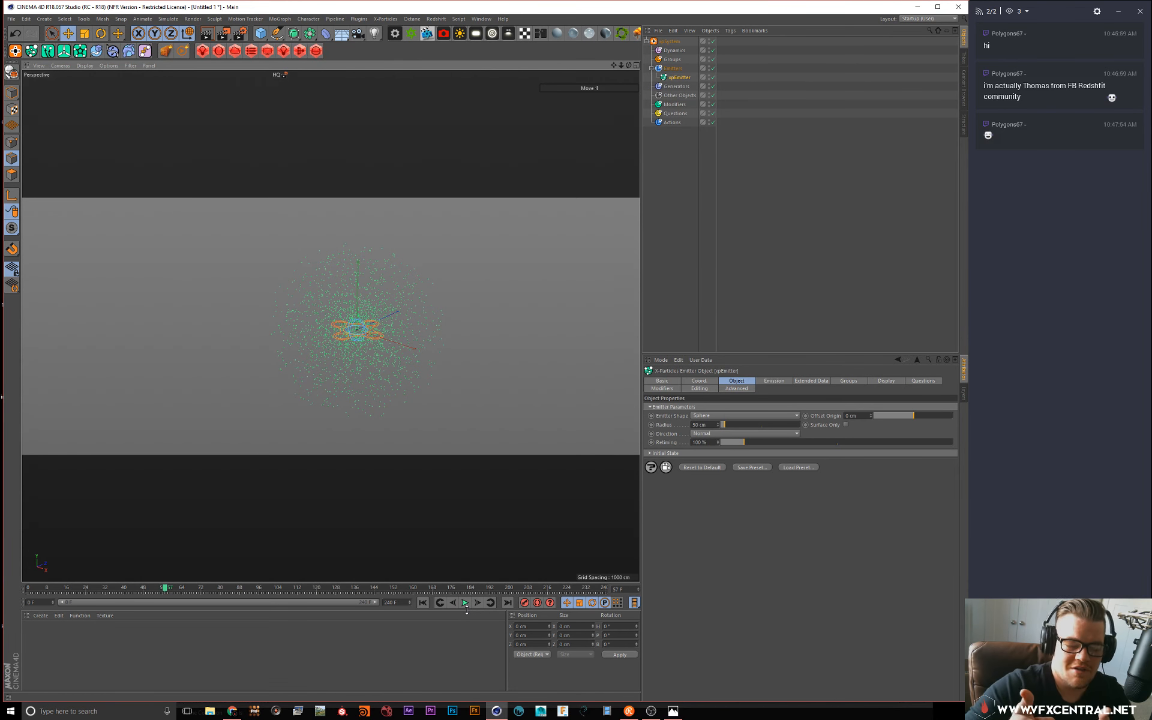
Step: Add a Turbulence motion modifier to the X-Particles system
left_click(668, 41)
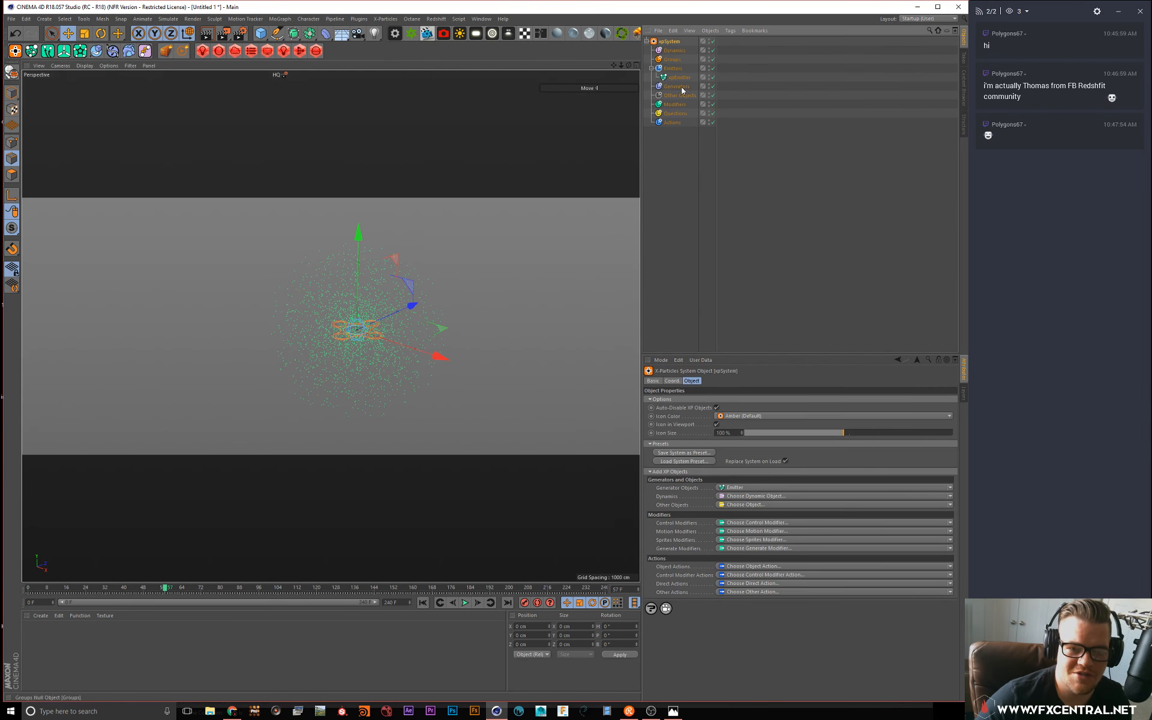
left_click(951, 523)
left_click(963, 527)
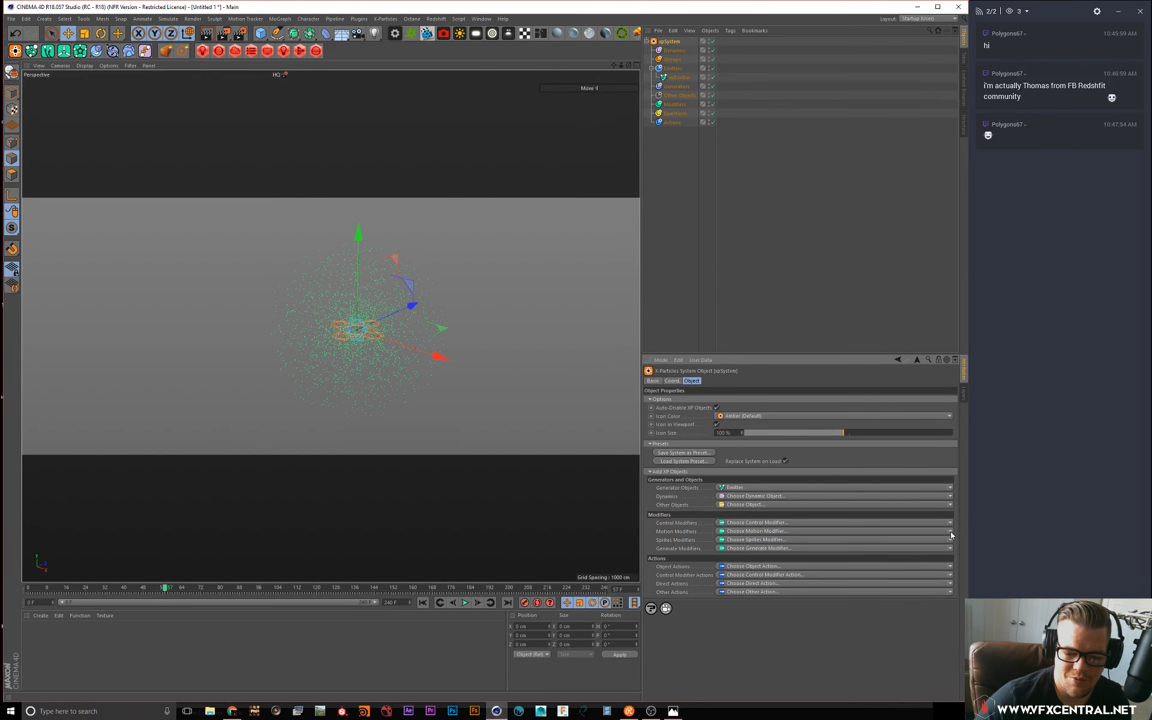
left_click(950, 532)
left_click(770, 492)
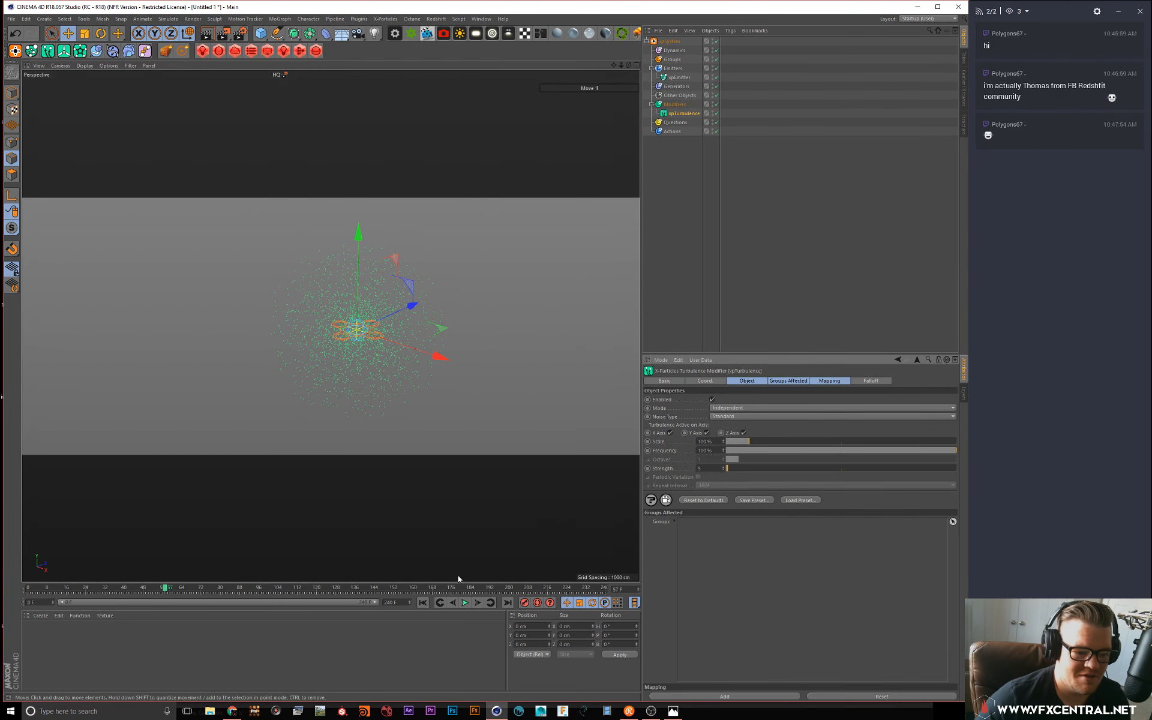
Step: Try a turbulence strength of 40 and replay the simulation from the start
left_click(424, 603)
left_click(465, 602)
left_click(465, 603)
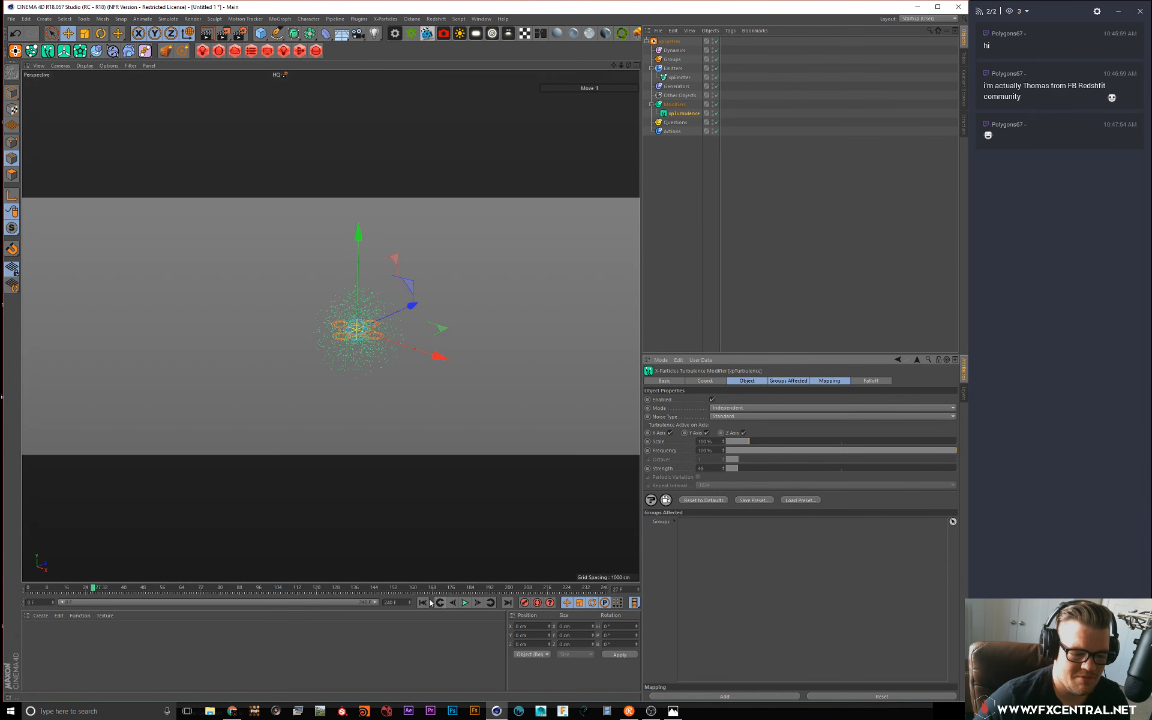
left_click(464, 603)
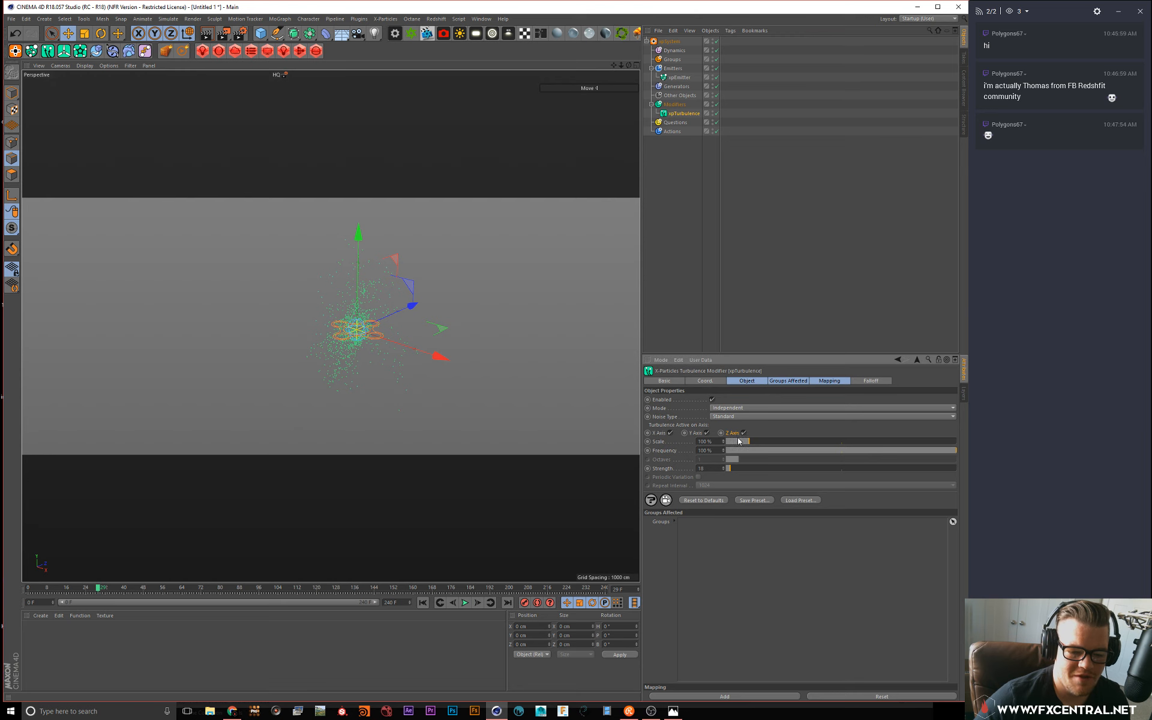
Step: Set the turbulence strength to 18 and its scale to 38%, and replay the simulation from the start
left_click(423, 603)
left_click(464, 602)
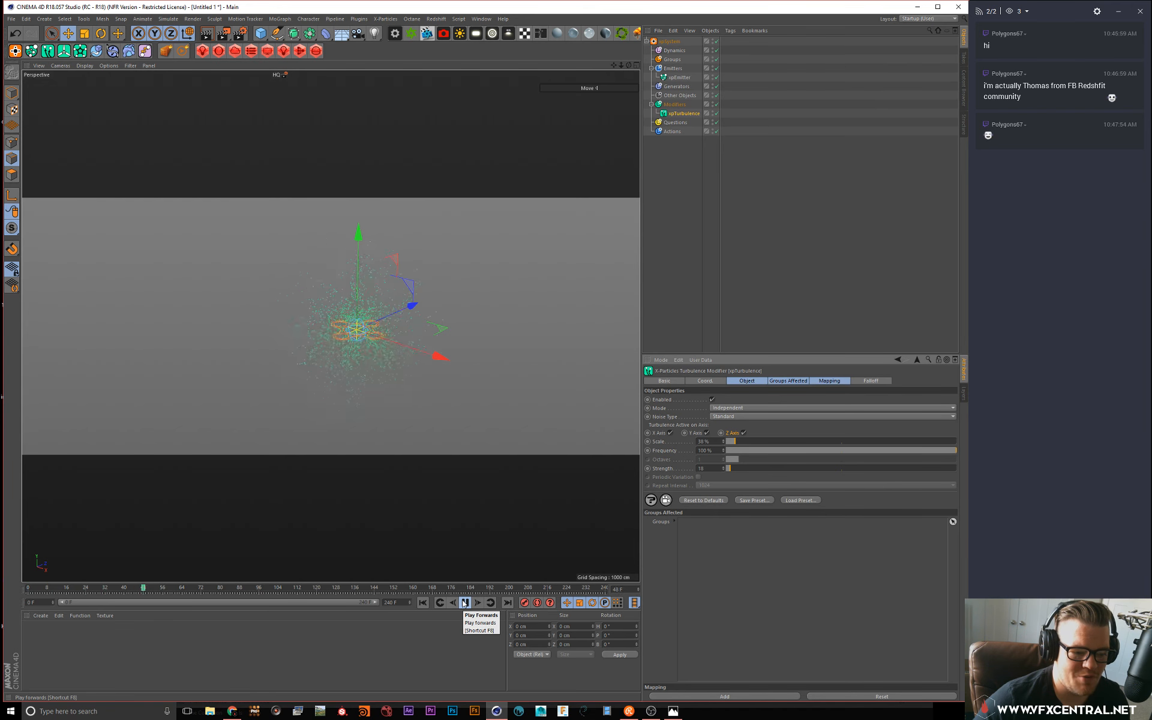
middle_click_drag(399, 283, 383, 278, "alt")
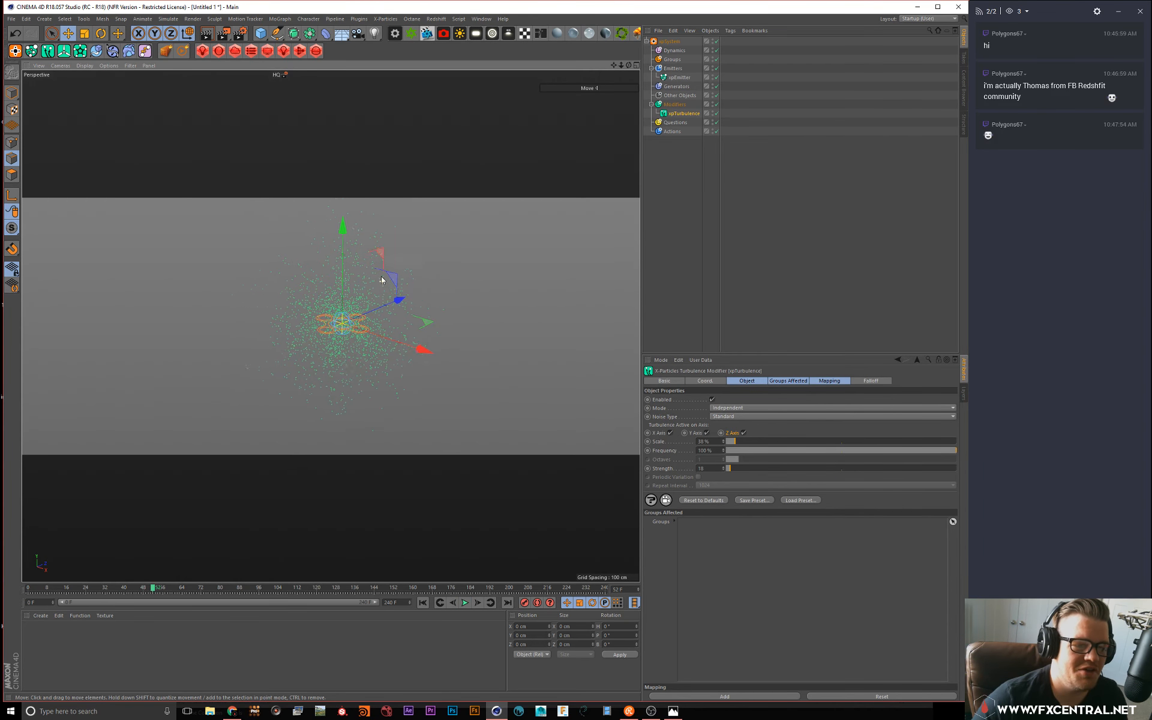
scroll(382, 271, "up", 1)
left_click(734, 147)
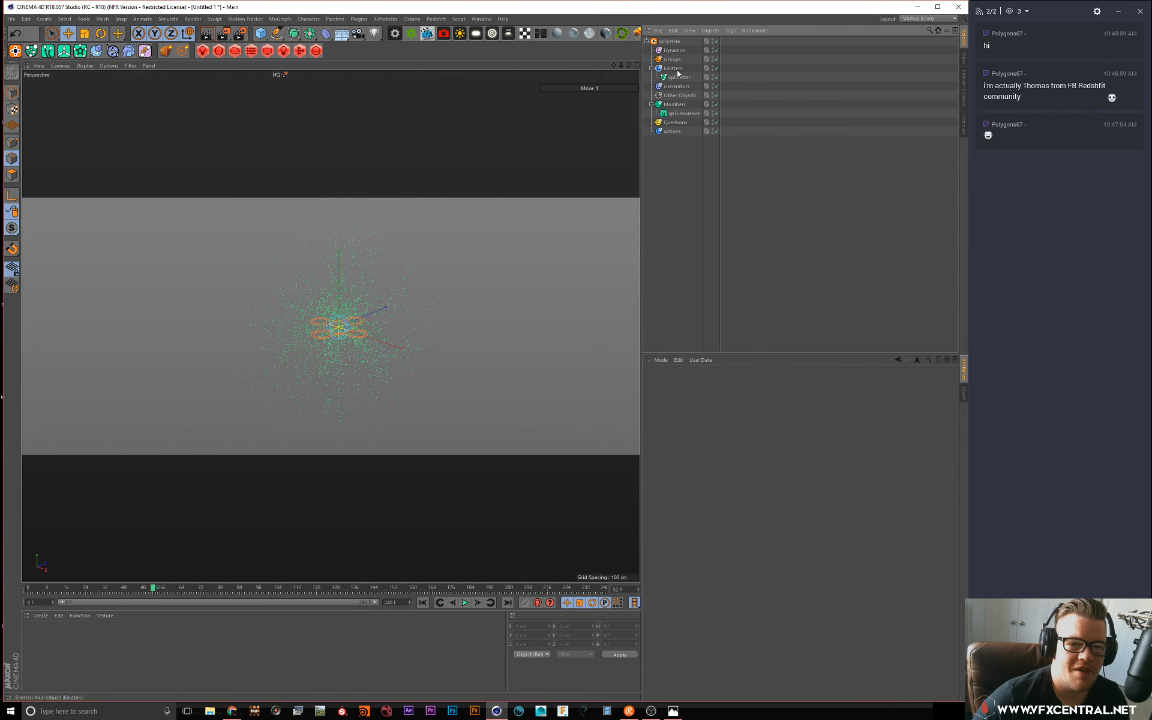
left_click(675, 82)
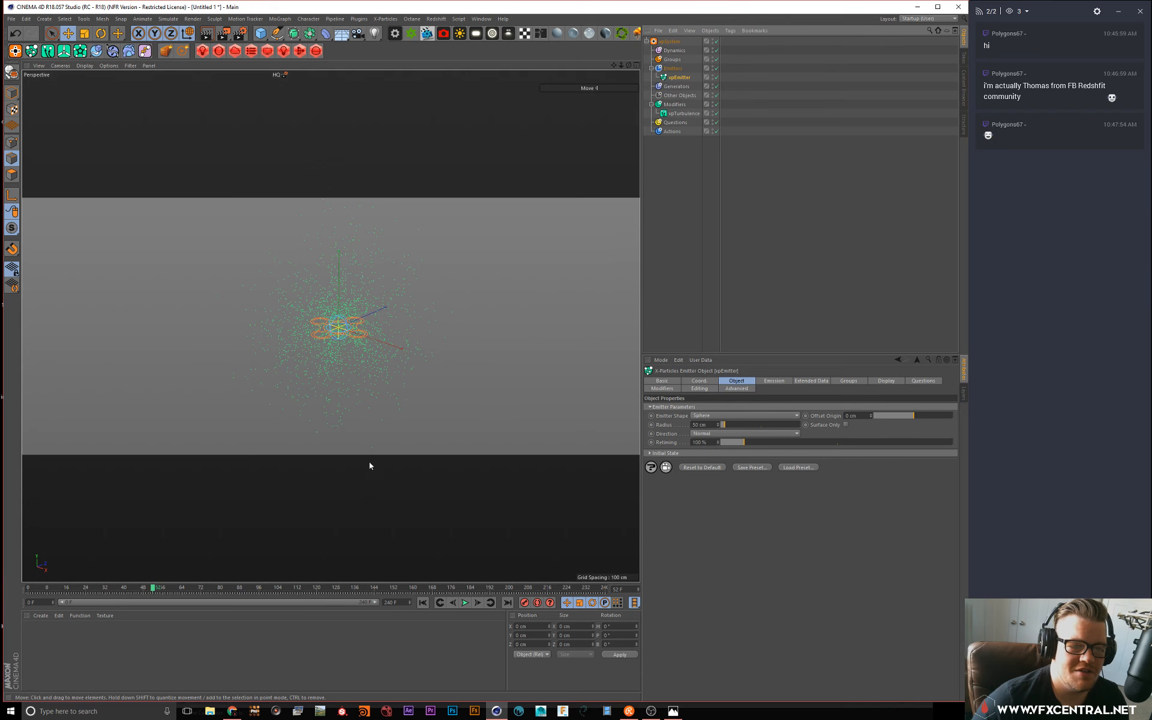
Step: Switch the renderer to Redshift in the render settings and enable randomising the sampling pattern every frame
left_click(240, 33)
left_click(100, 29)
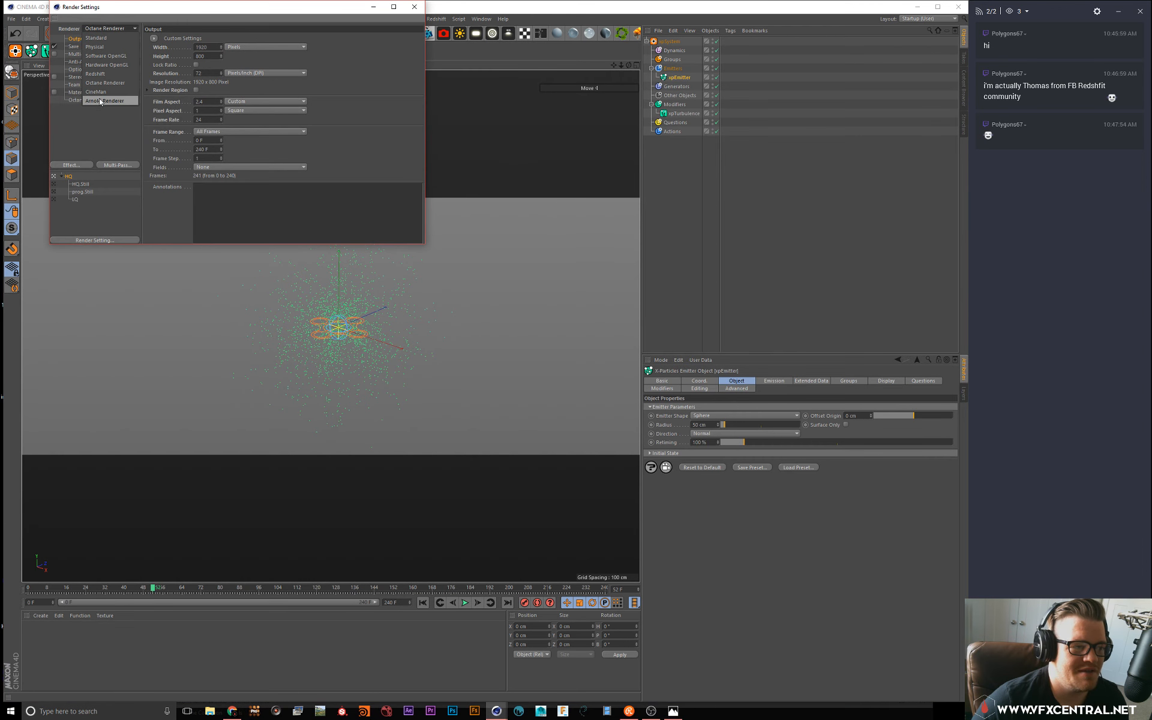
left_click(102, 75)
left_click_drag(156, 11, 291, 121)
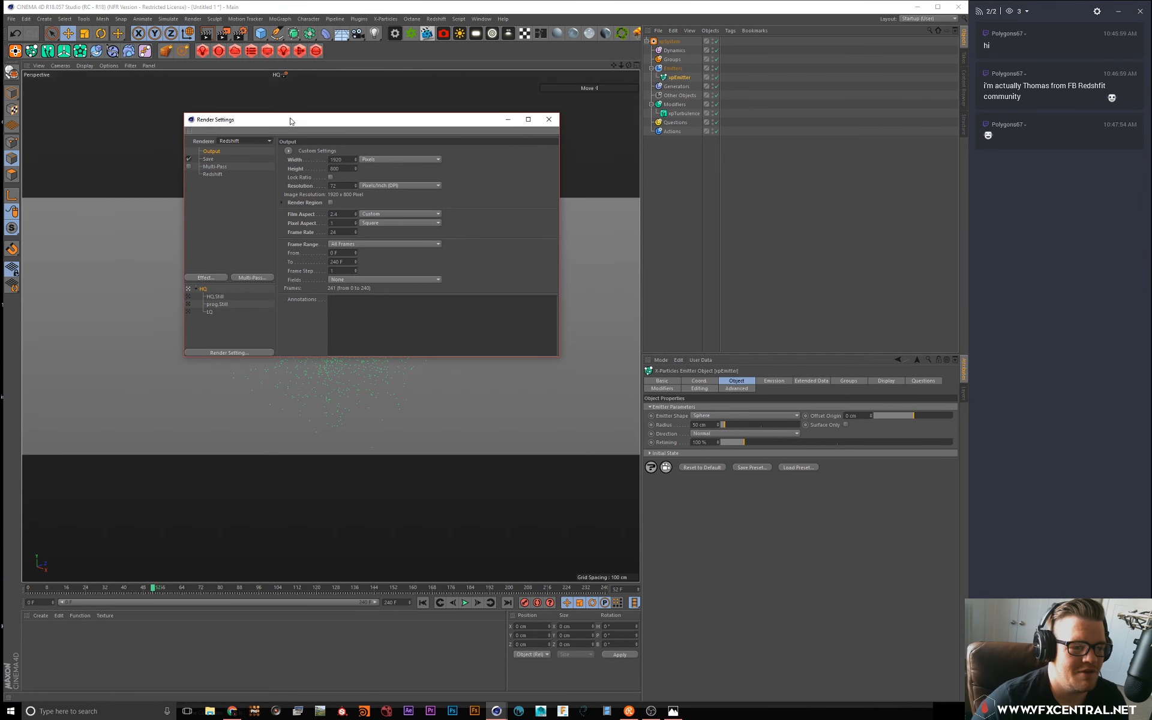
left_click(213, 174)
left_click(422, 274)
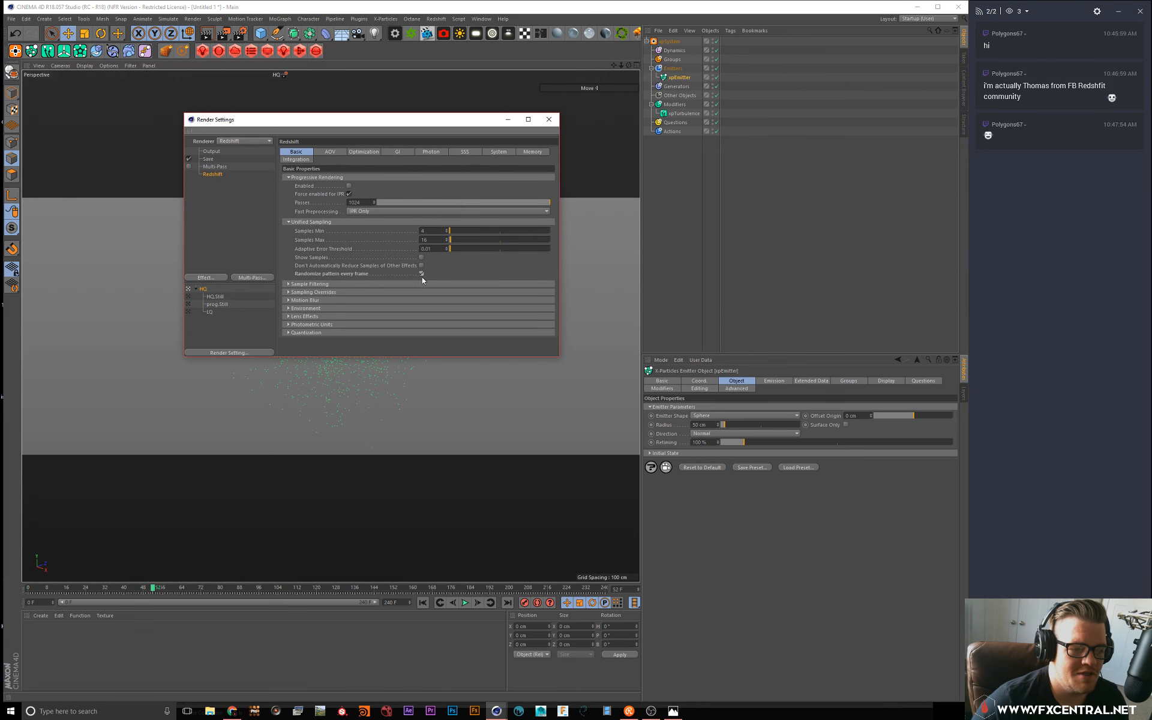
Step: Set Redshift's primary GI engine to Brute Force and the secondary GI engine to Irradiance Point Cloud
left_click(373, 154)
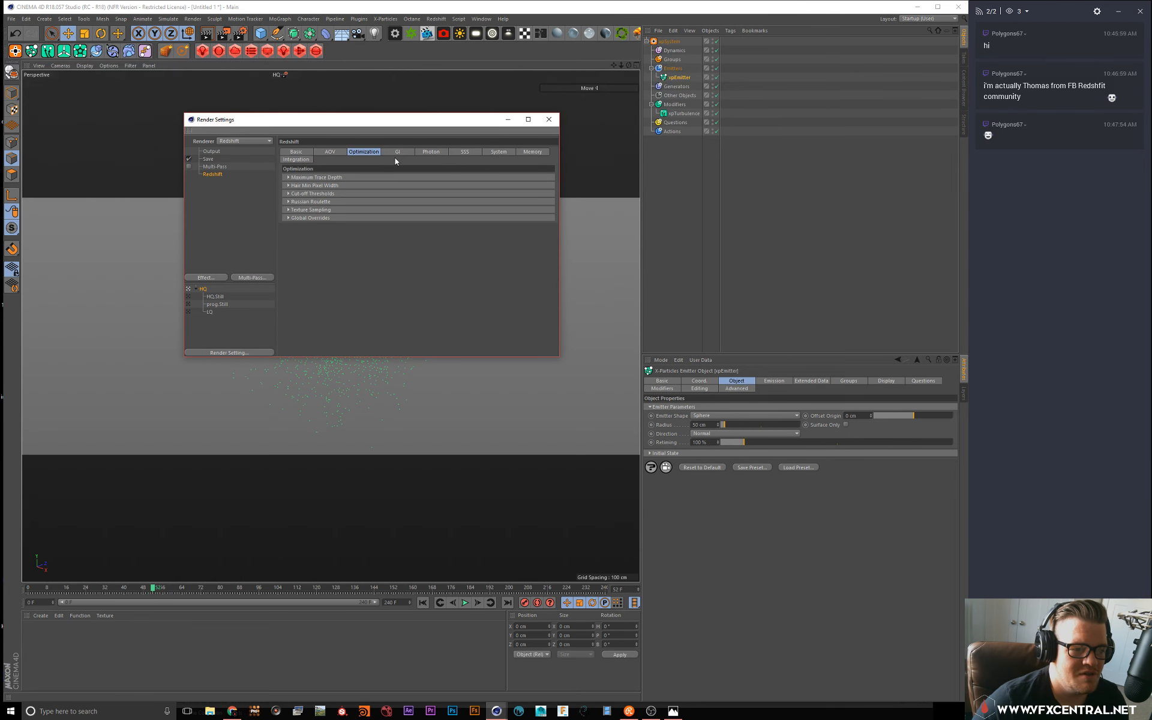
left_click(395, 153)
left_click(366, 185)
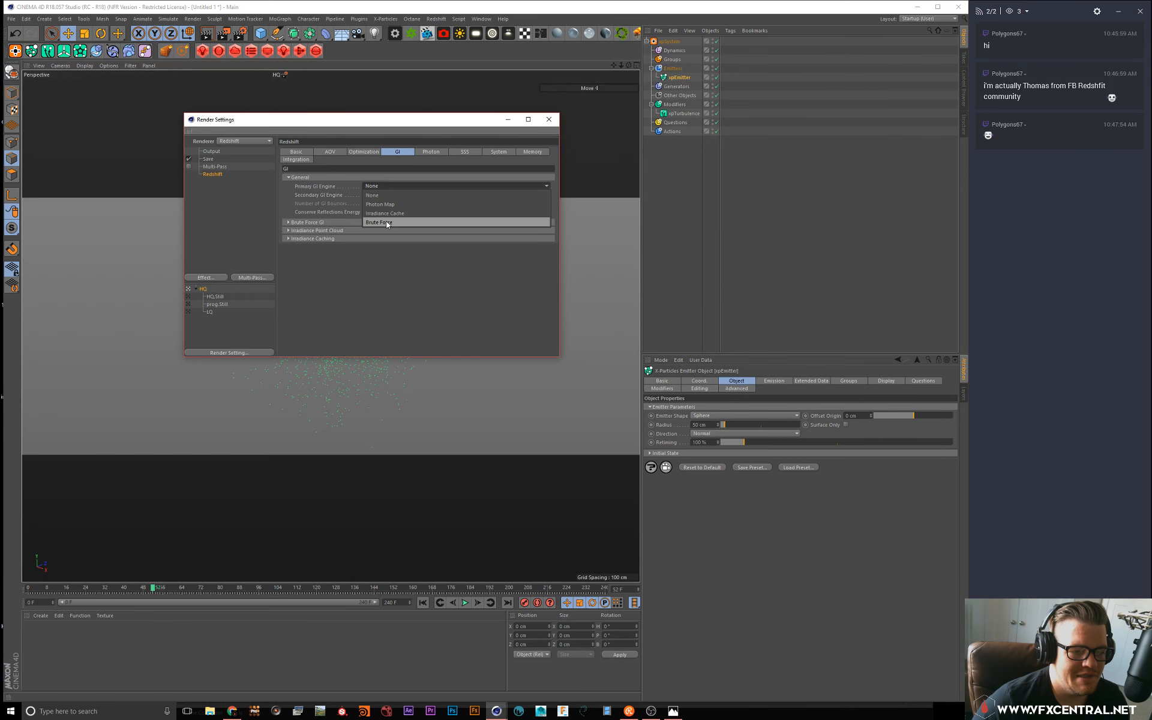
left_click(386, 221)
left_click(383, 194)
left_click(390, 222)
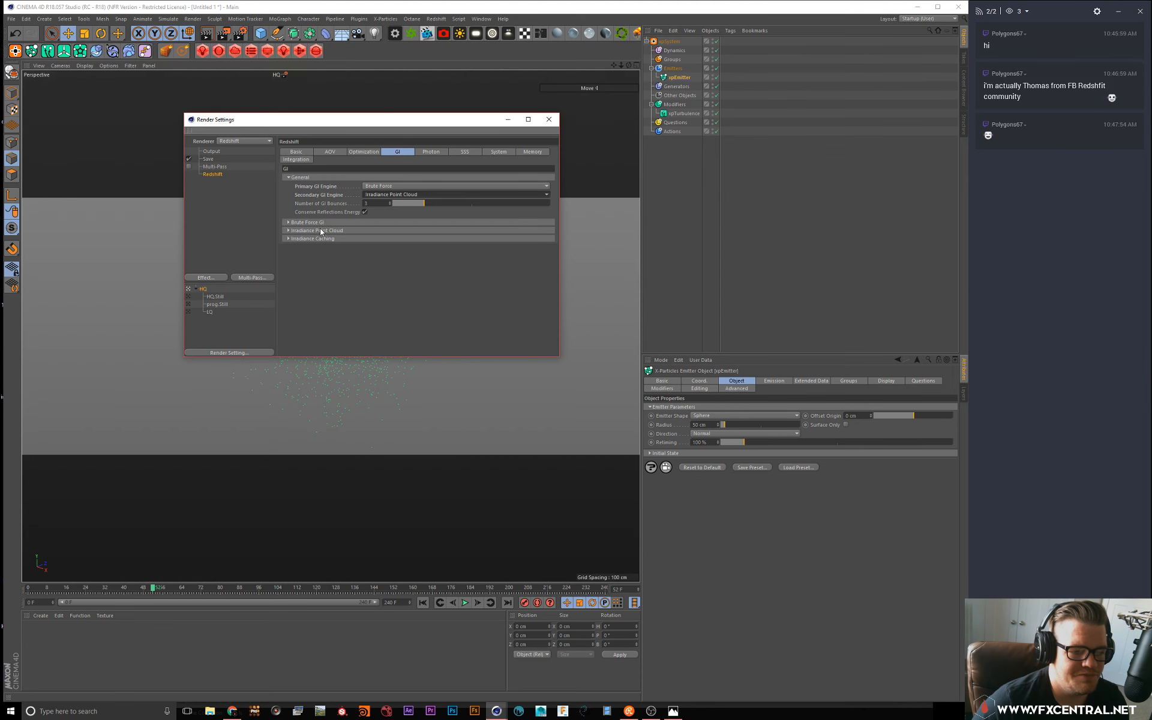
Step: Examine Redshift's Brute Force GI and Irradiance Point Cloud settings
left_click(307, 222)
left_click(316, 241)
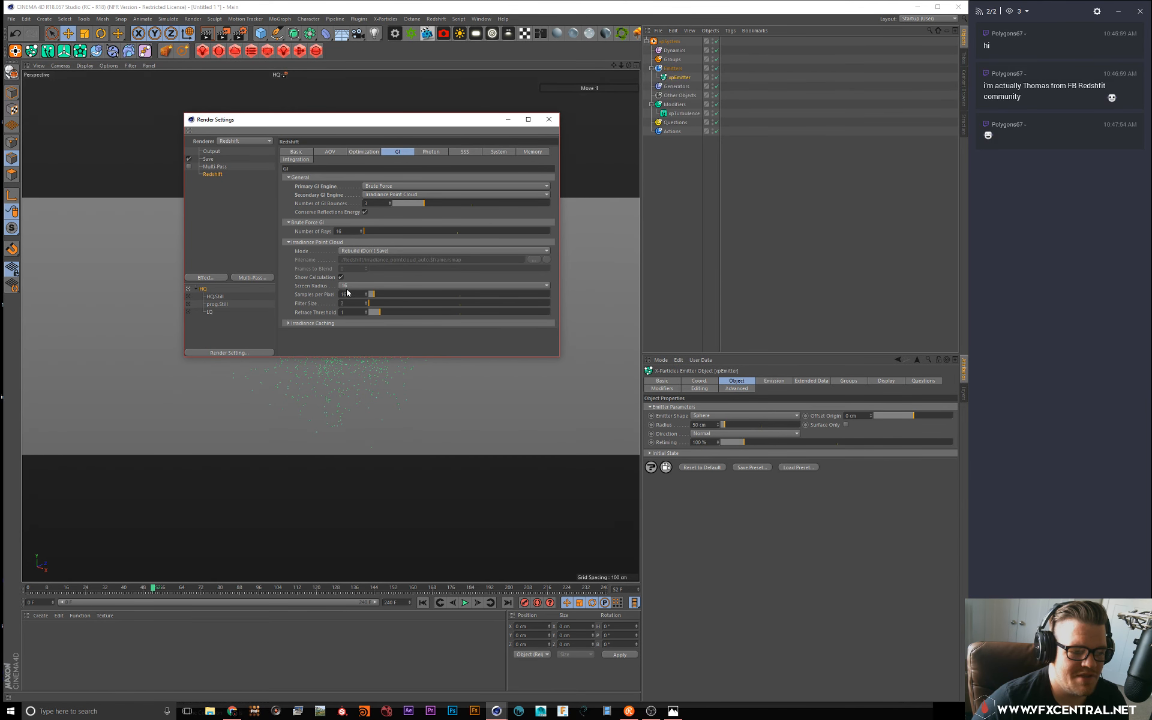
left_click(348, 286)
left_click(356, 298)
left_click(316, 242)
Step: Enable motion blur in Redshift's basic render settings
left_click(353, 154)
left_click(320, 154)
left_click(300, 154)
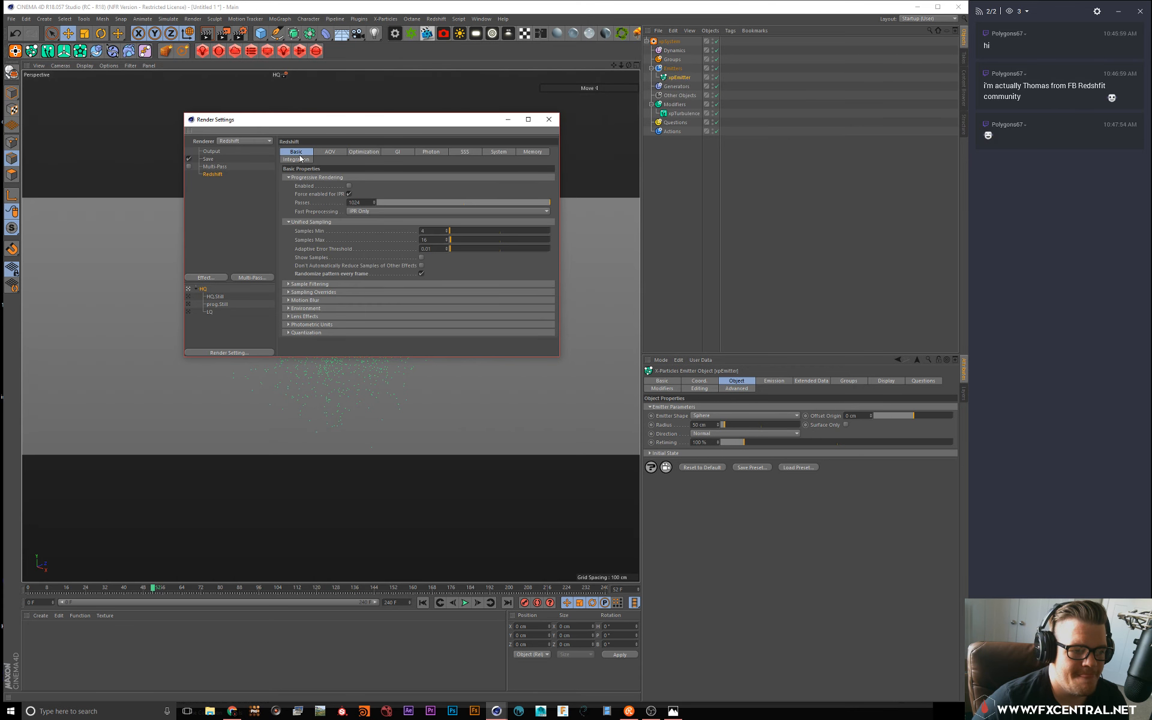
left_click(303, 285)
left_click(302, 285)
left_click(301, 299)
left_click(301, 298)
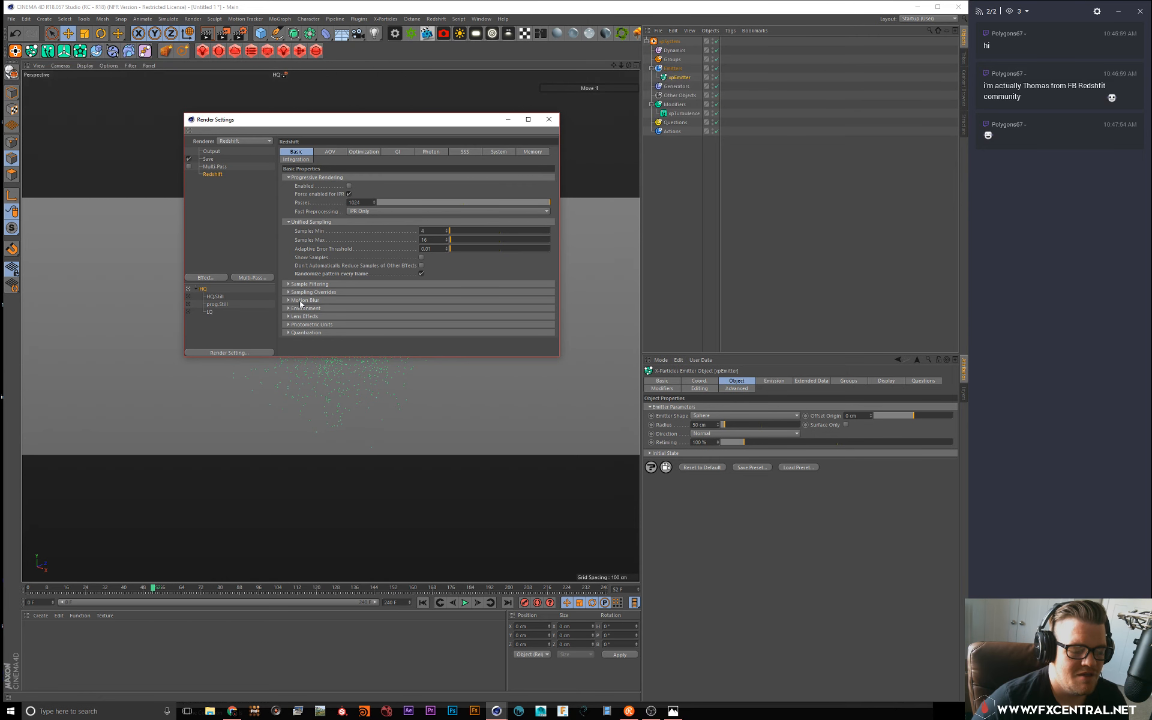
left_click(300, 300)
left_click(357, 309)
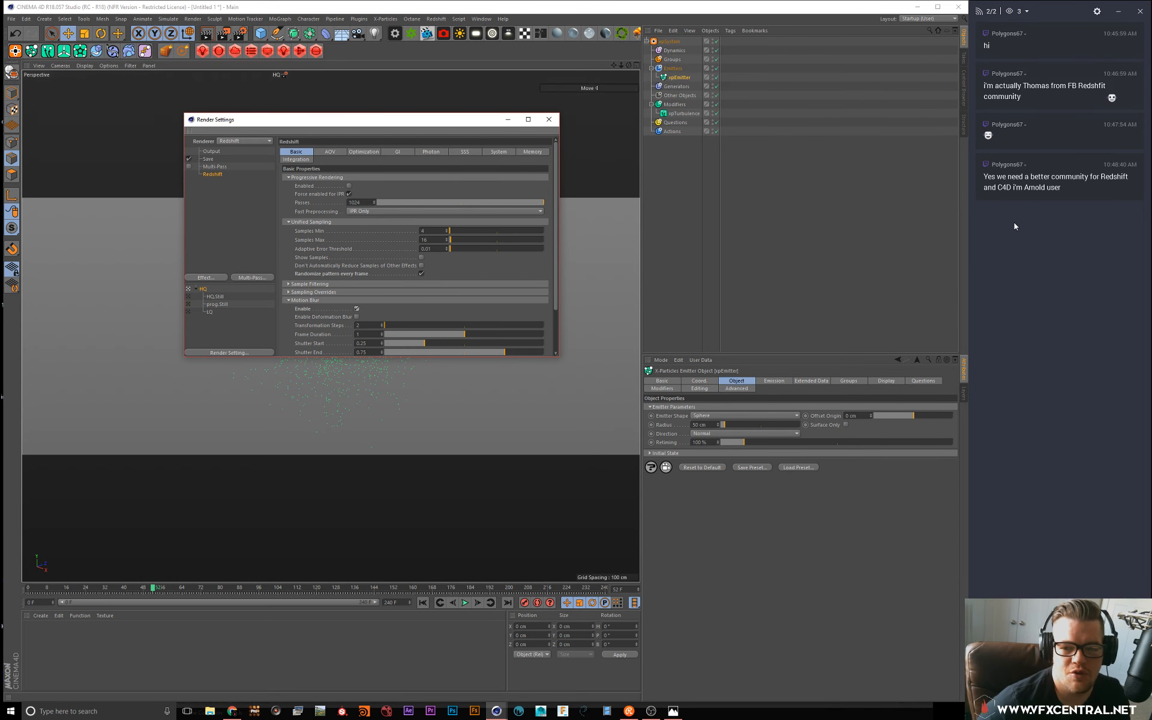
left_click(299, 300)
left_click(298, 300)
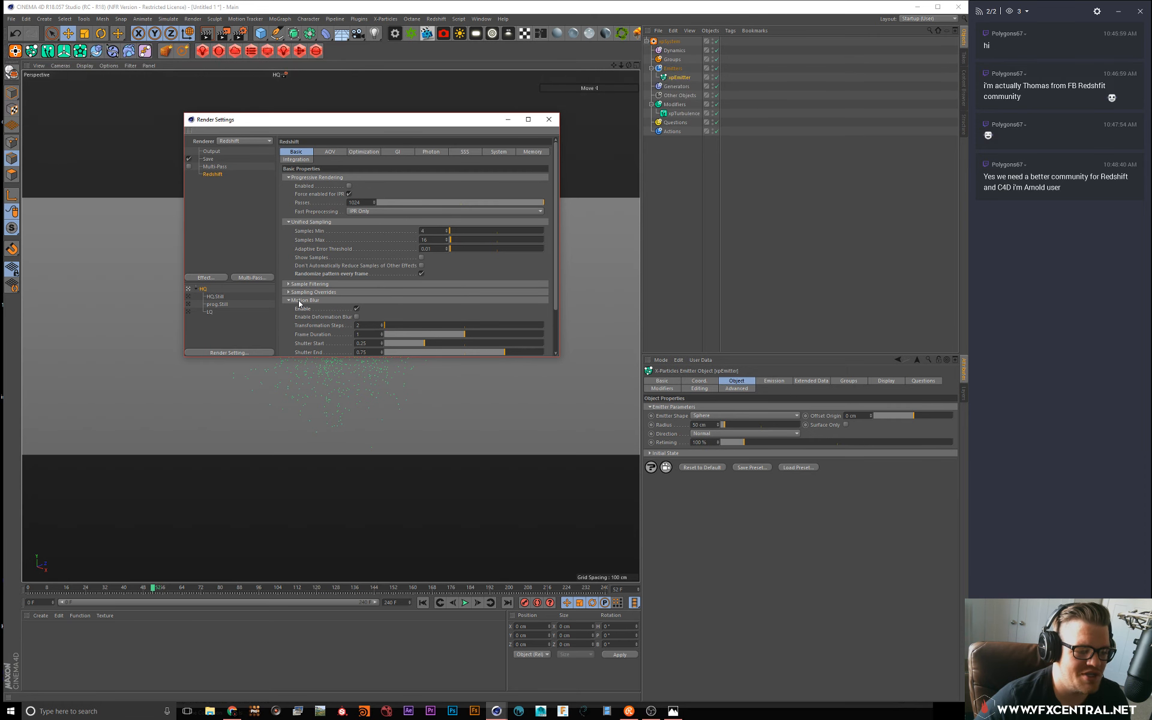
left_click(304, 300)
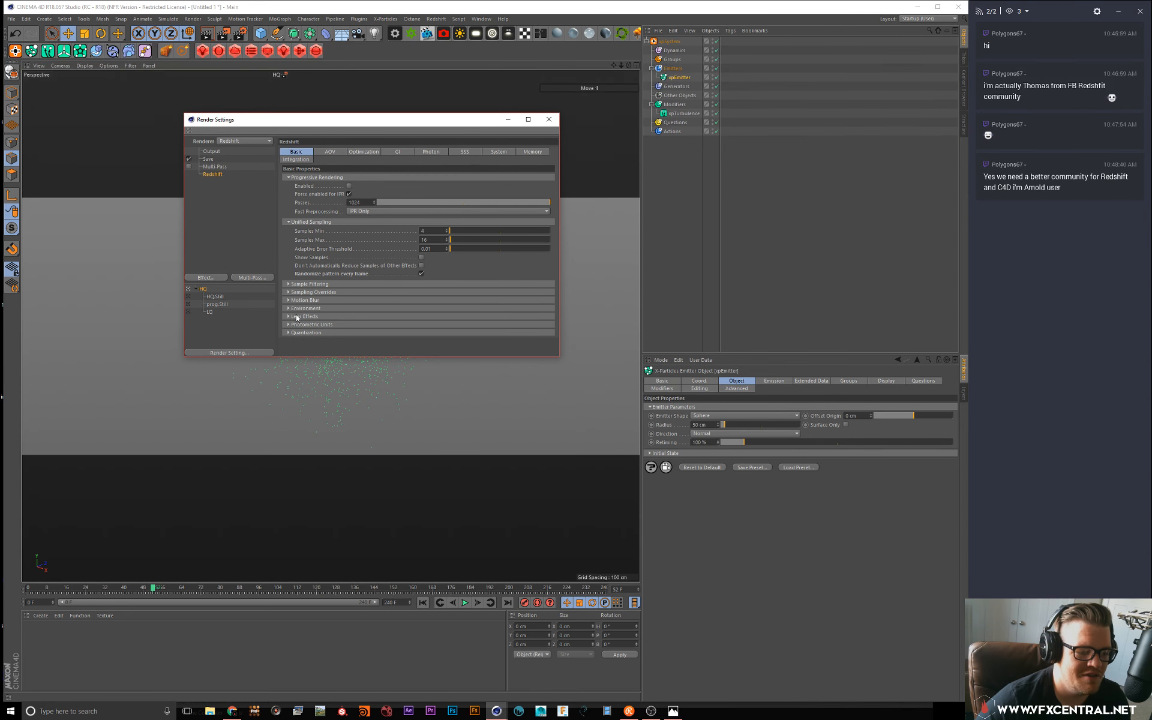
Step: Examine Redshift's environment, lens effects, AOV, optimization, GI and photon settings, and close the render settings
left_click(296, 310)
left_click(296, 309)
left_click(293, 316)
left_click(293, 316)
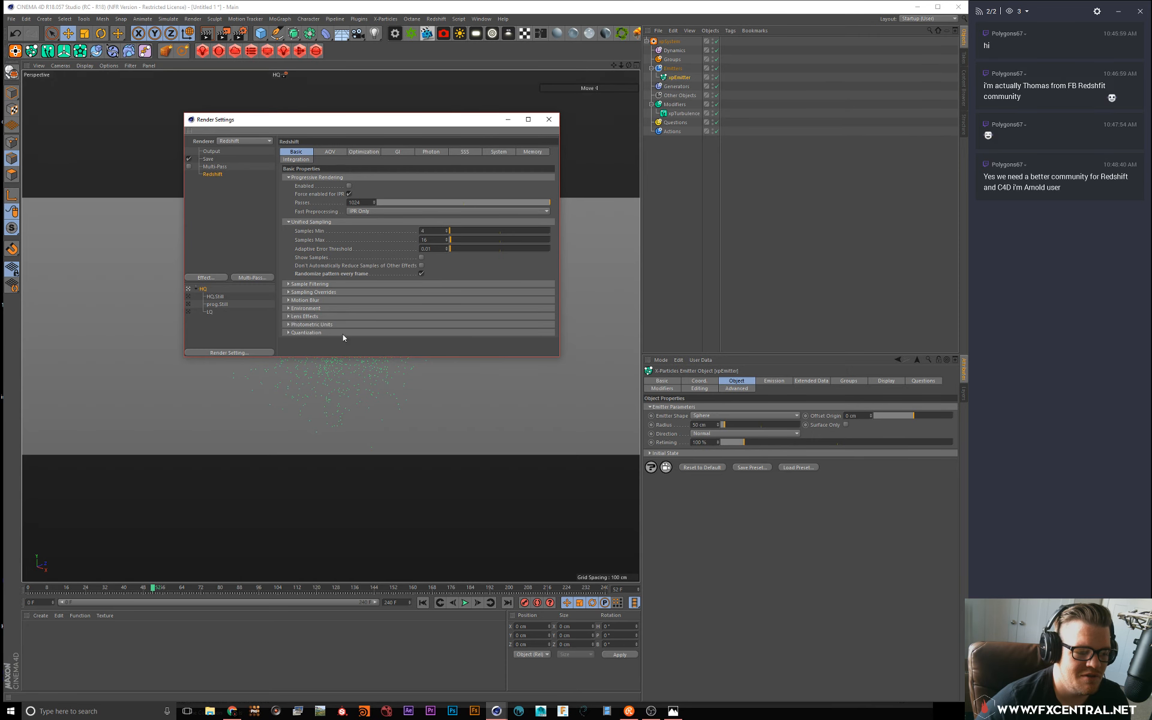
left_click(363, 151)
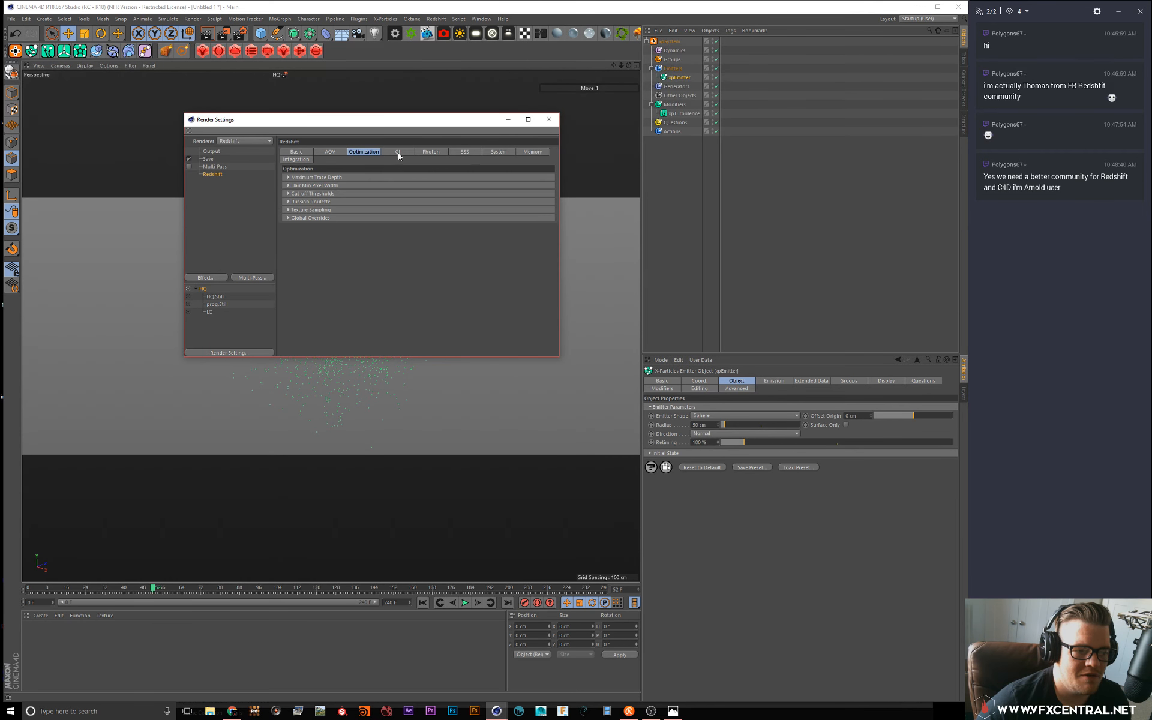
left_click(331, 151)
left_click(358, 152)
left_click(400, 153)
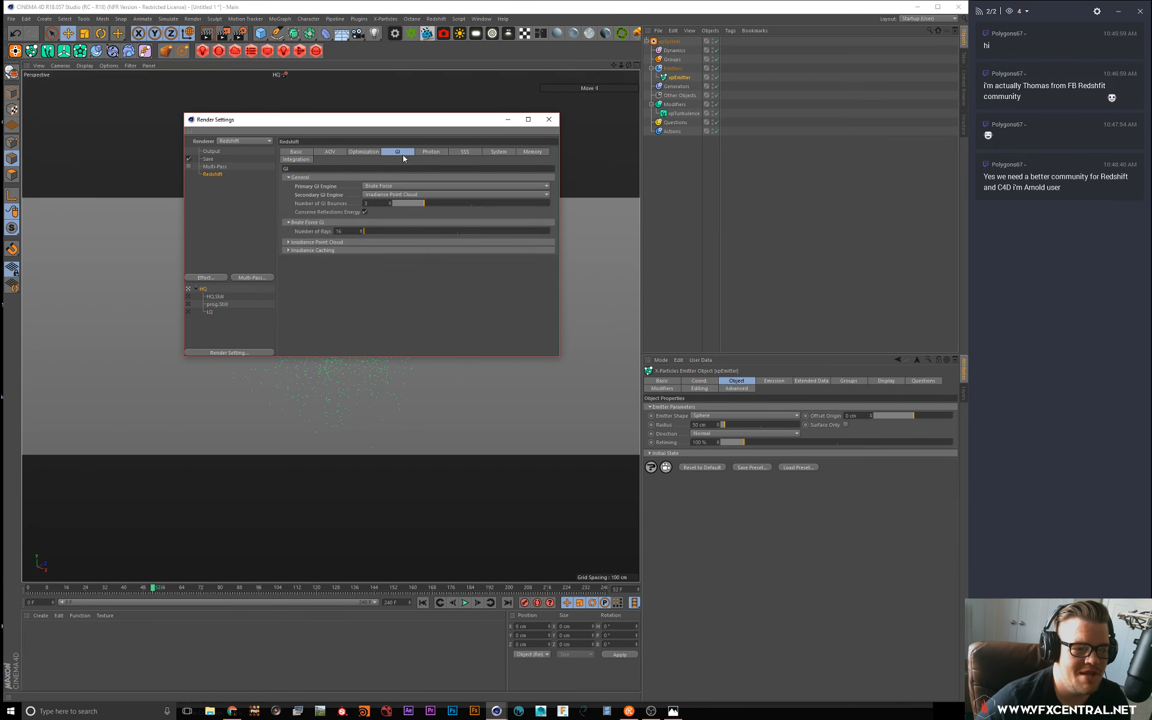
left_click(359, 151)
left_click(397, 152)
left_click(358, 153)
left_click(397, 153)
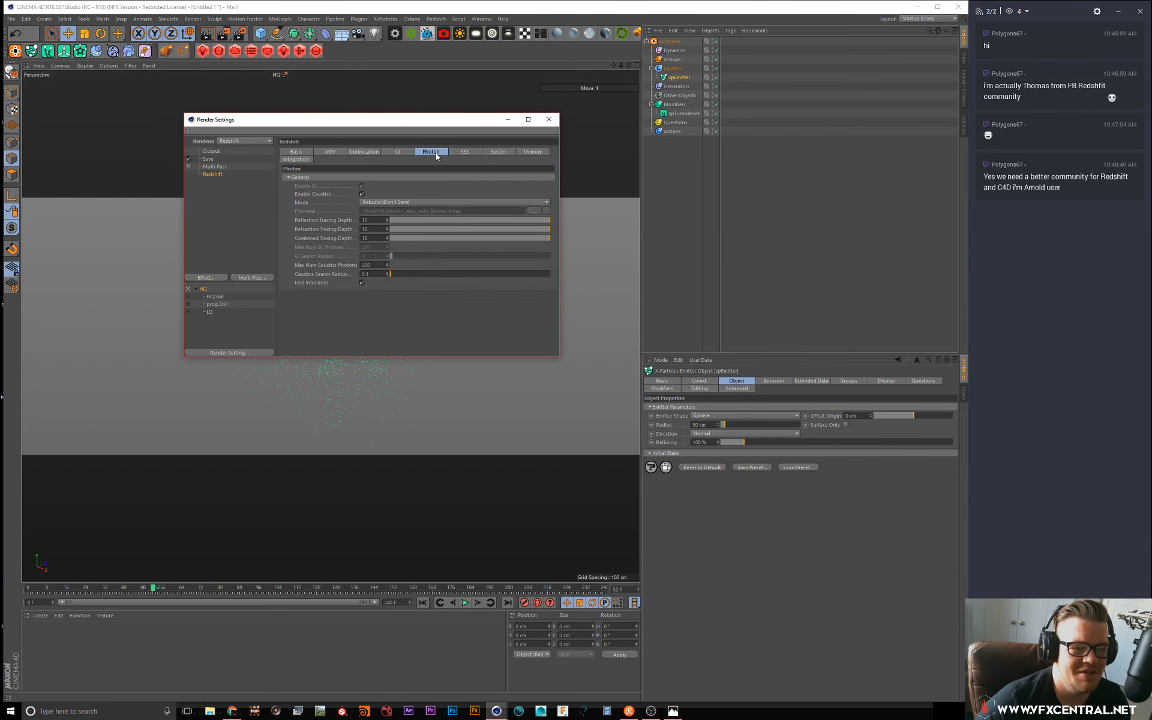
left_click(548, 119)
left_click(689, 217)
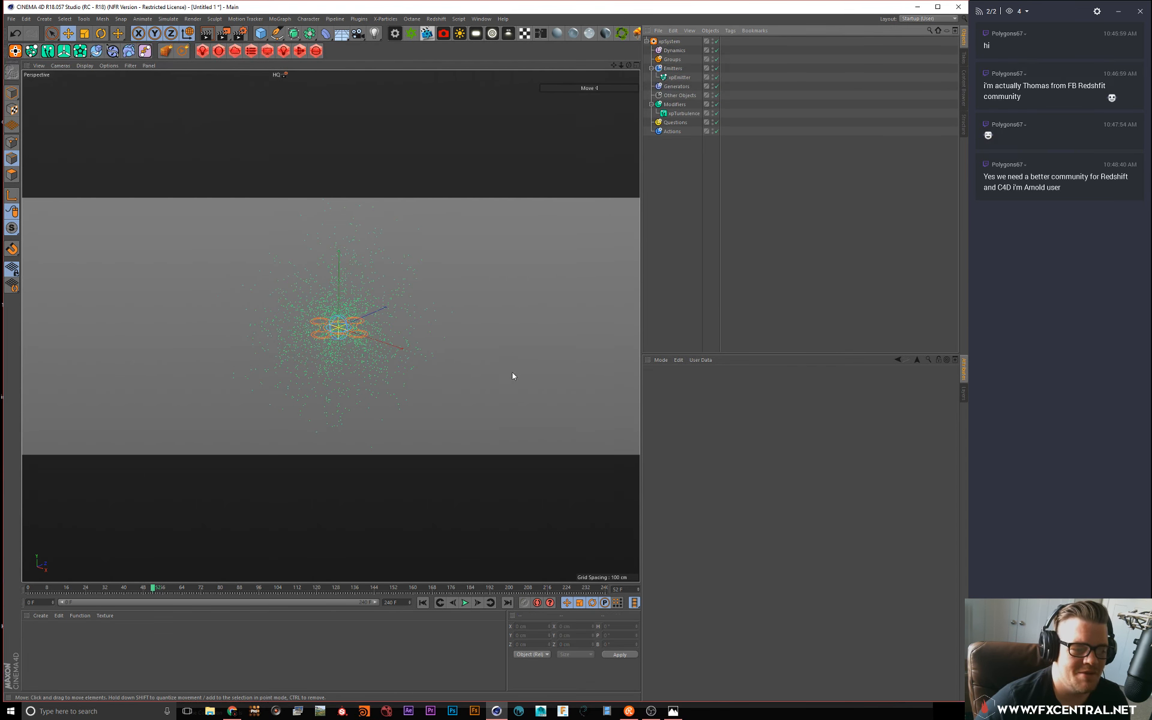
middle_click_drag(373, 308, 411, 317, "alt")
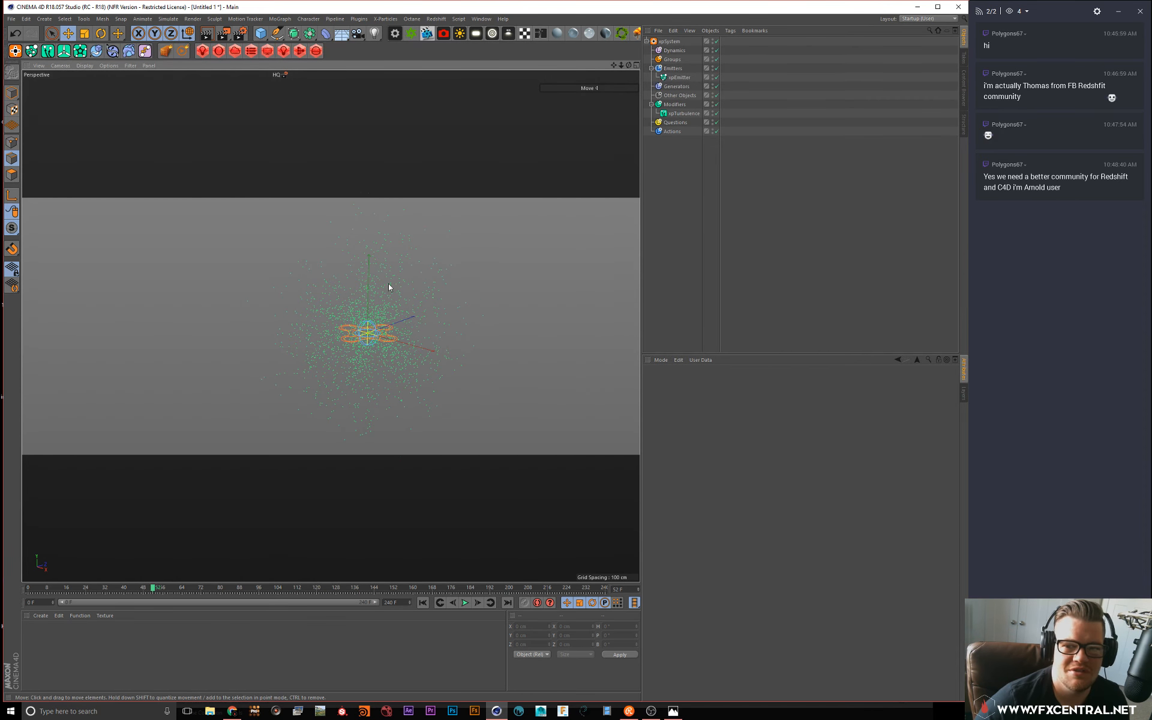
right_click_drag(382, 281, 376, 318, "alt")
middle_click_drag(366, 276, 348, 276, "alt")
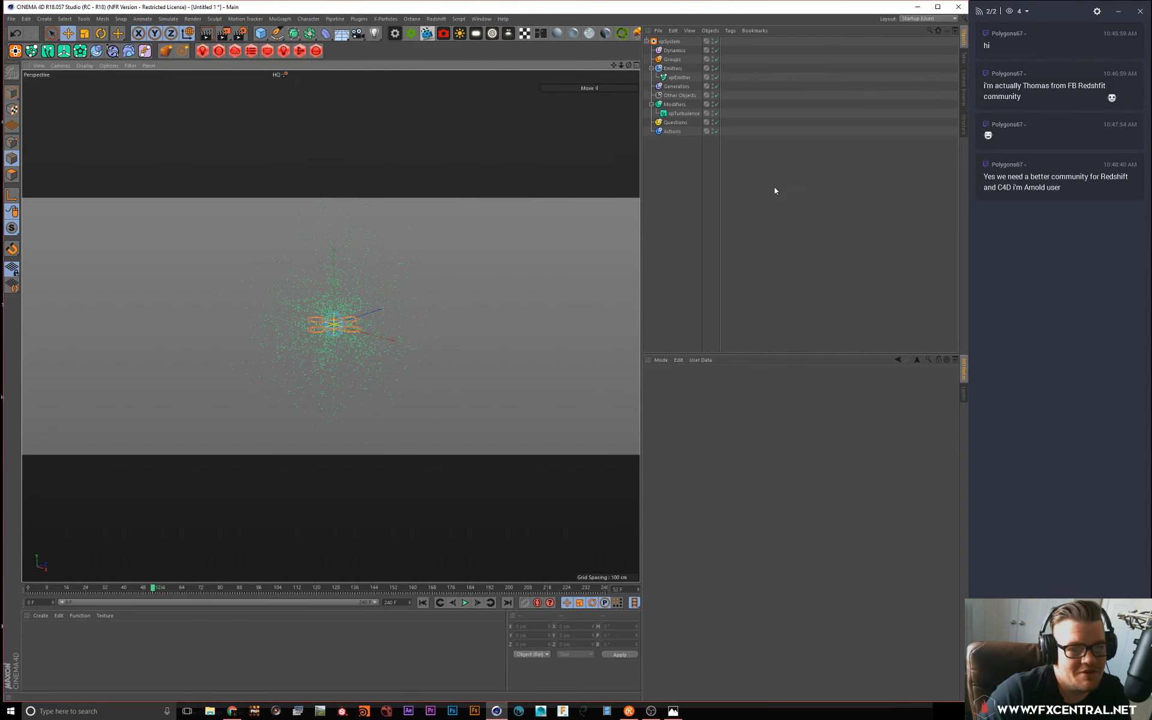
Step: Detach the Redshift commands as a palette and dock it beside the object list
left_click(679, 78)
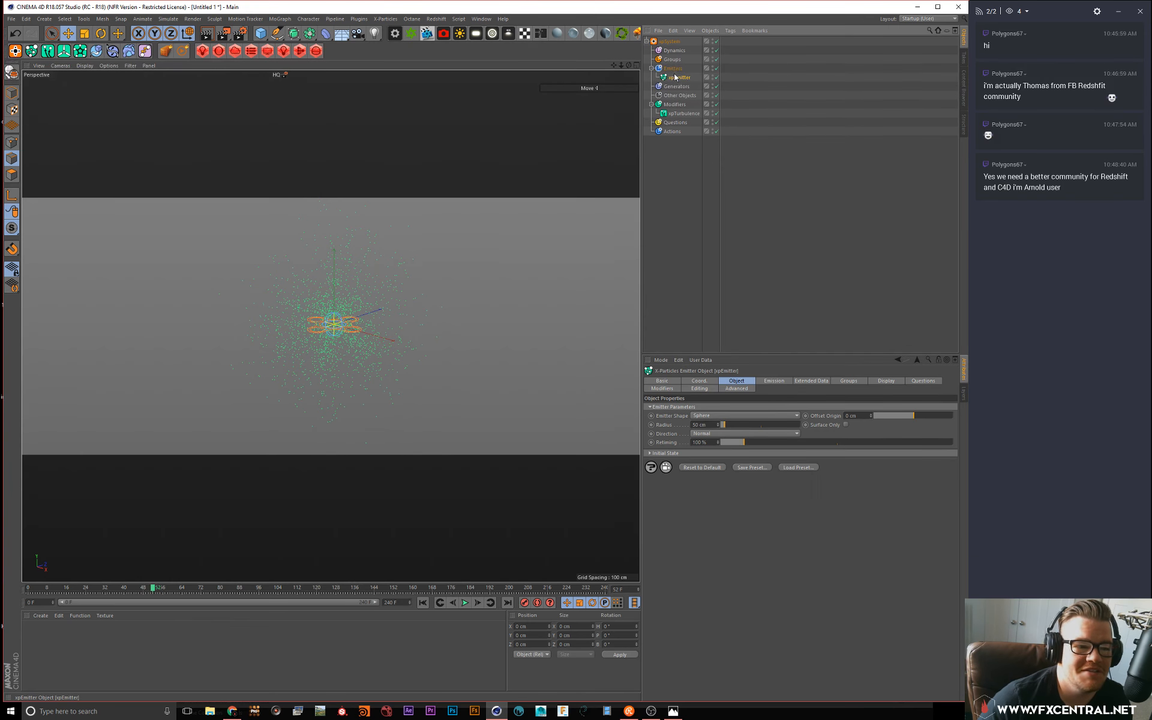
left_click(359, 18)
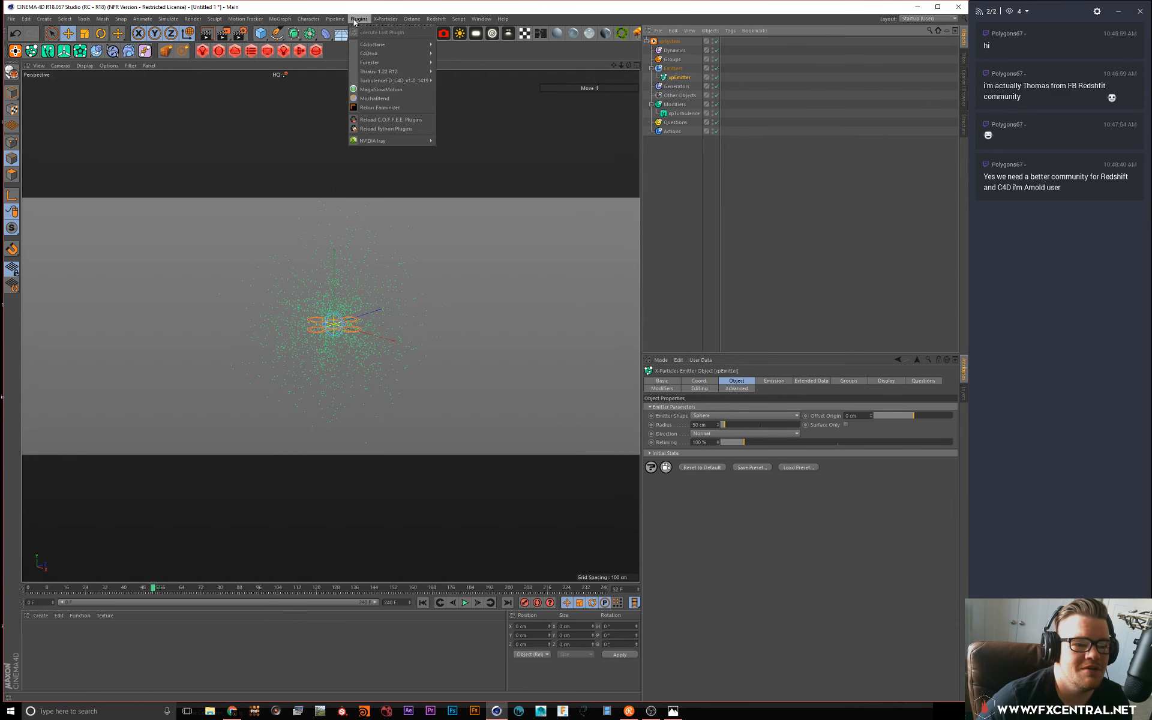
mouse_move(372, 82)
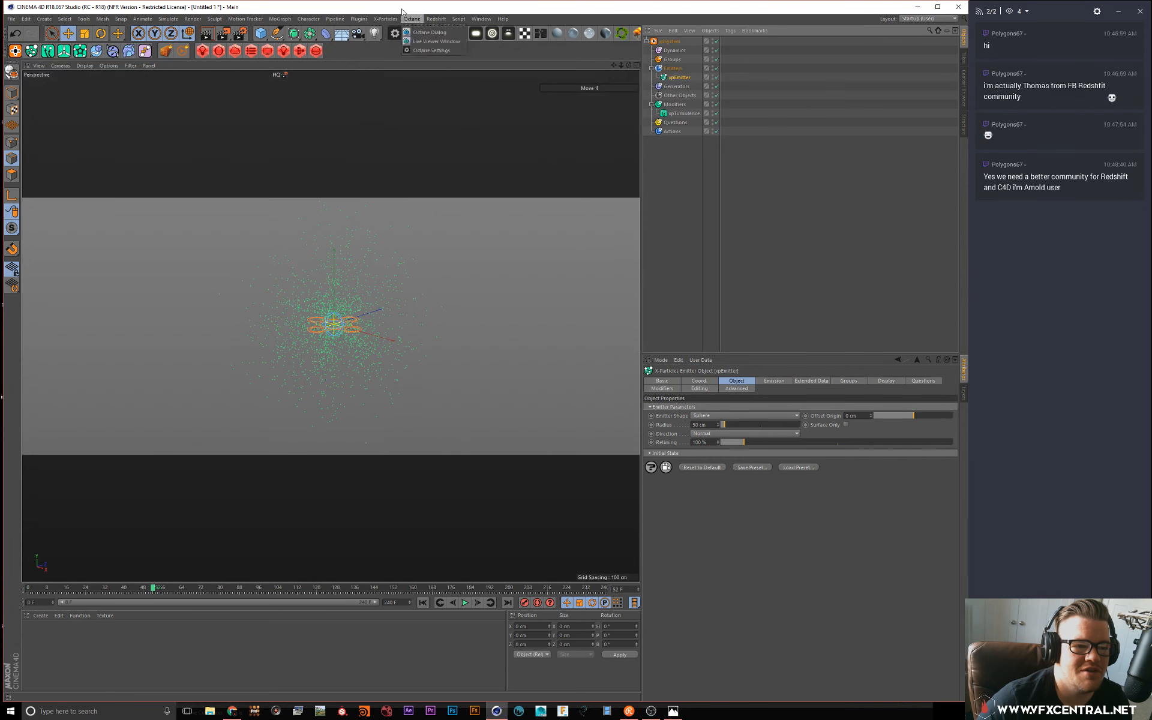
left_click(435, 18)
left_click(435, 25)
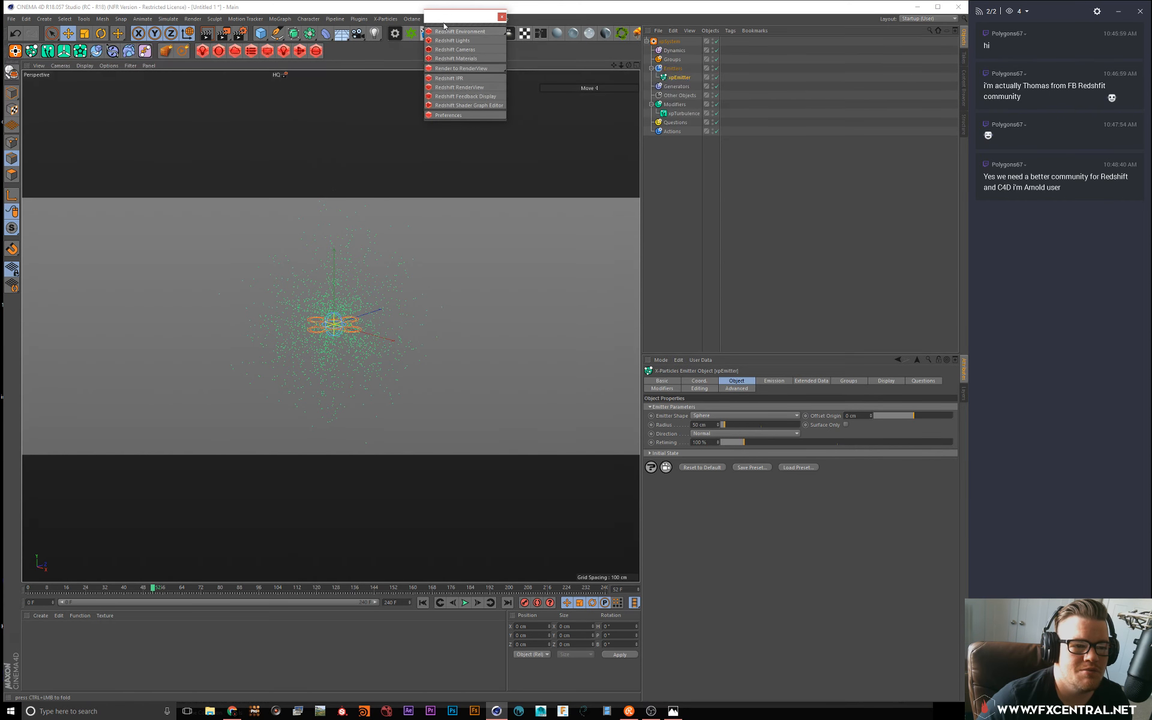
left_click_drag(639, 95, 645, 80)
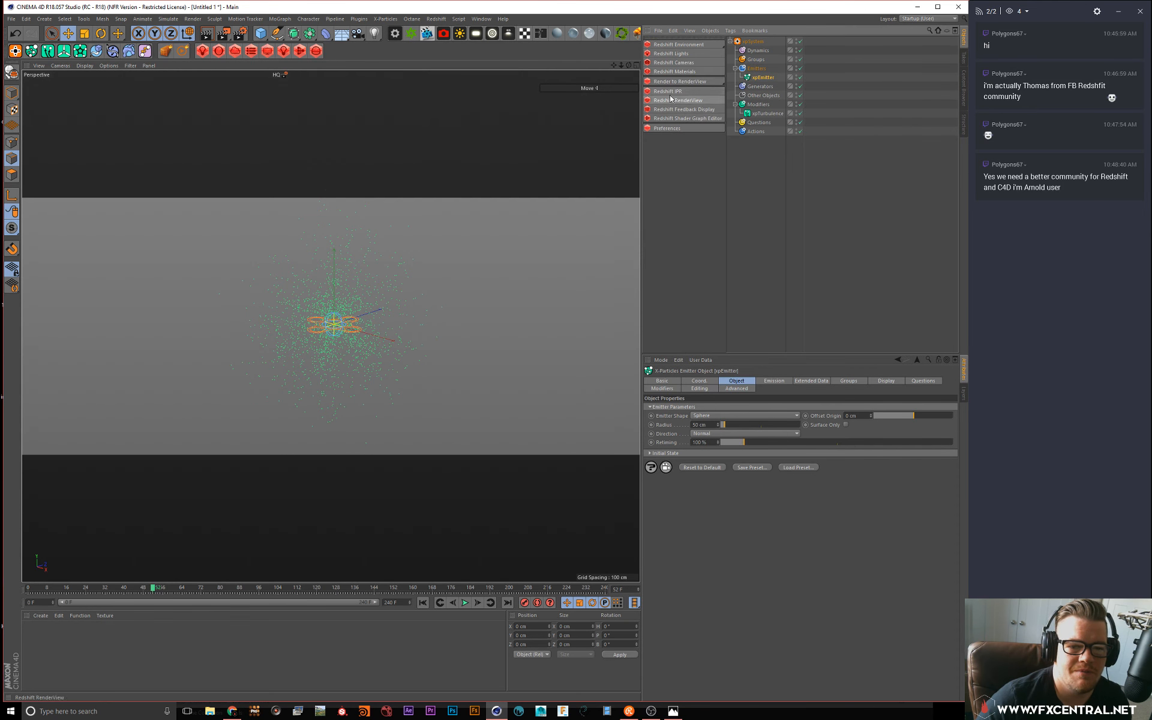
Step: Open the Redshift IPR, dock it beside the perspective view and start the interactive render
left_click(667, 91)
left_click_drag(552, 18, 617, 252)
left_click(339, 85)
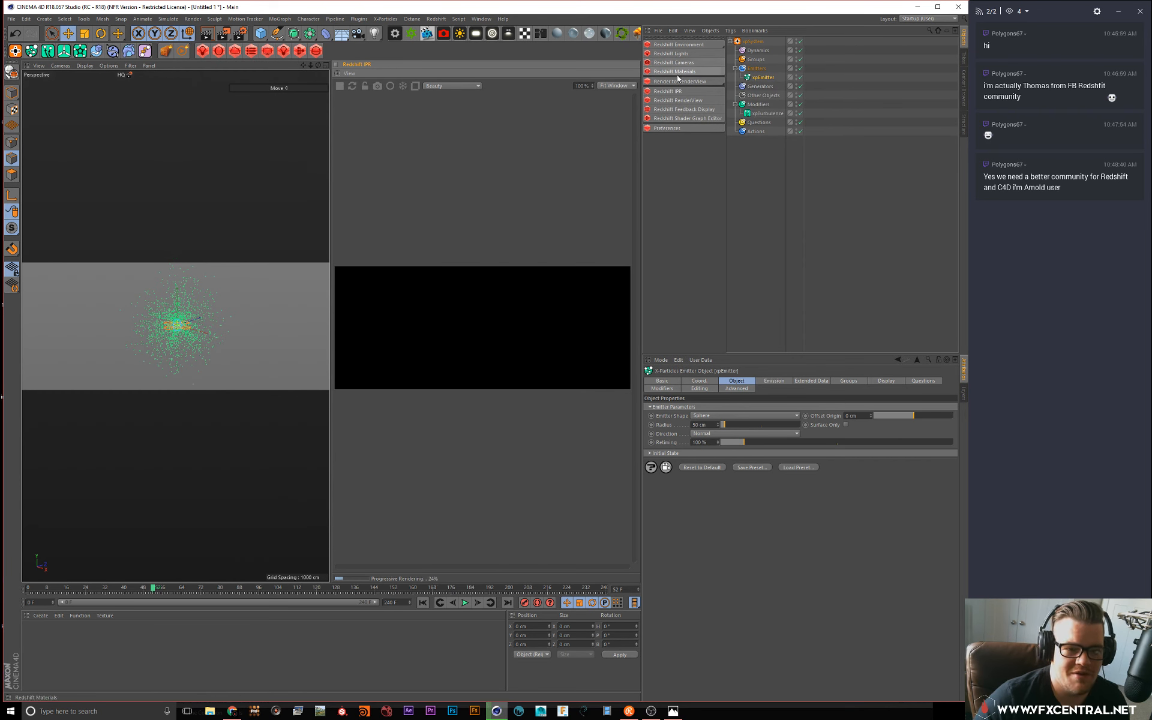
Step: Add a Redshift Dome Light to the scene and widen the perspective view and the IPR area
left_click(687, 54)
mouse_move(717, 57)
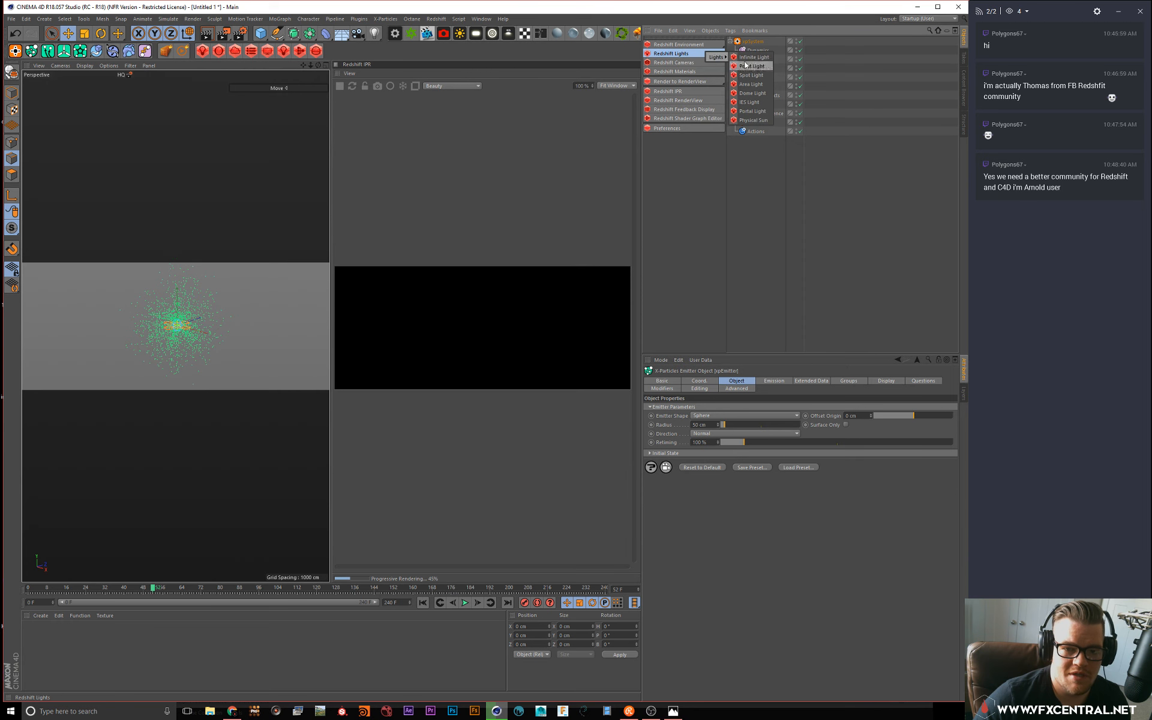
left_click(750, 93)
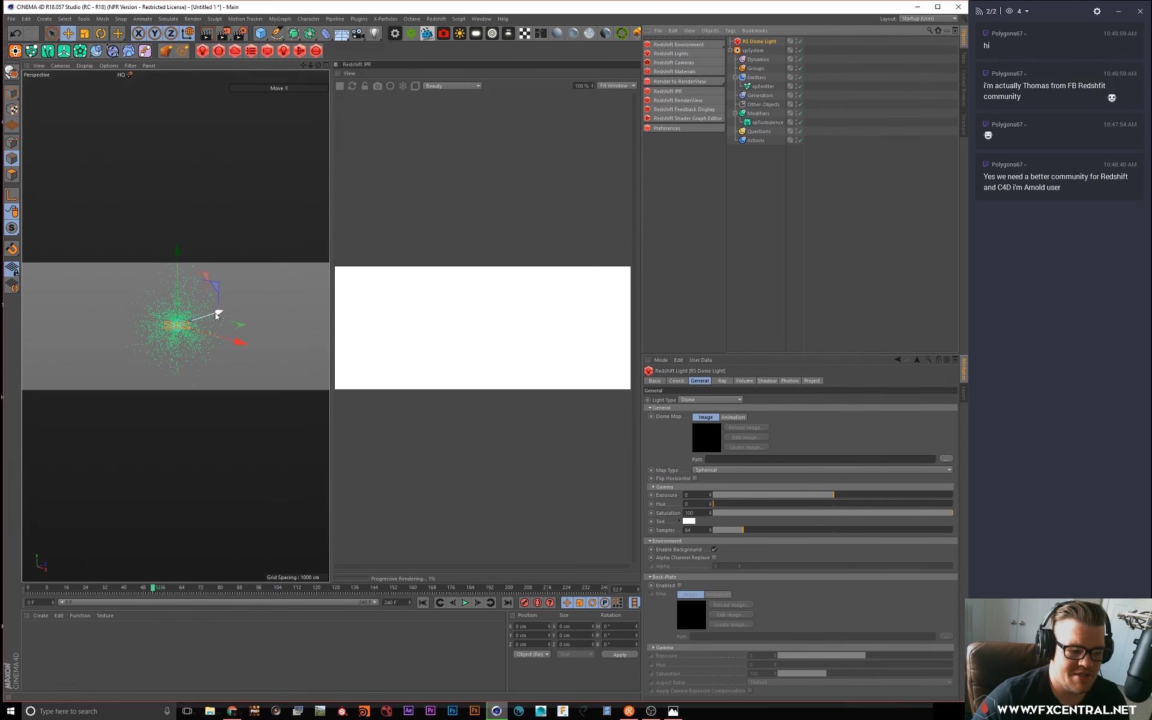
left_click_drag(329, 201, 357, 198)
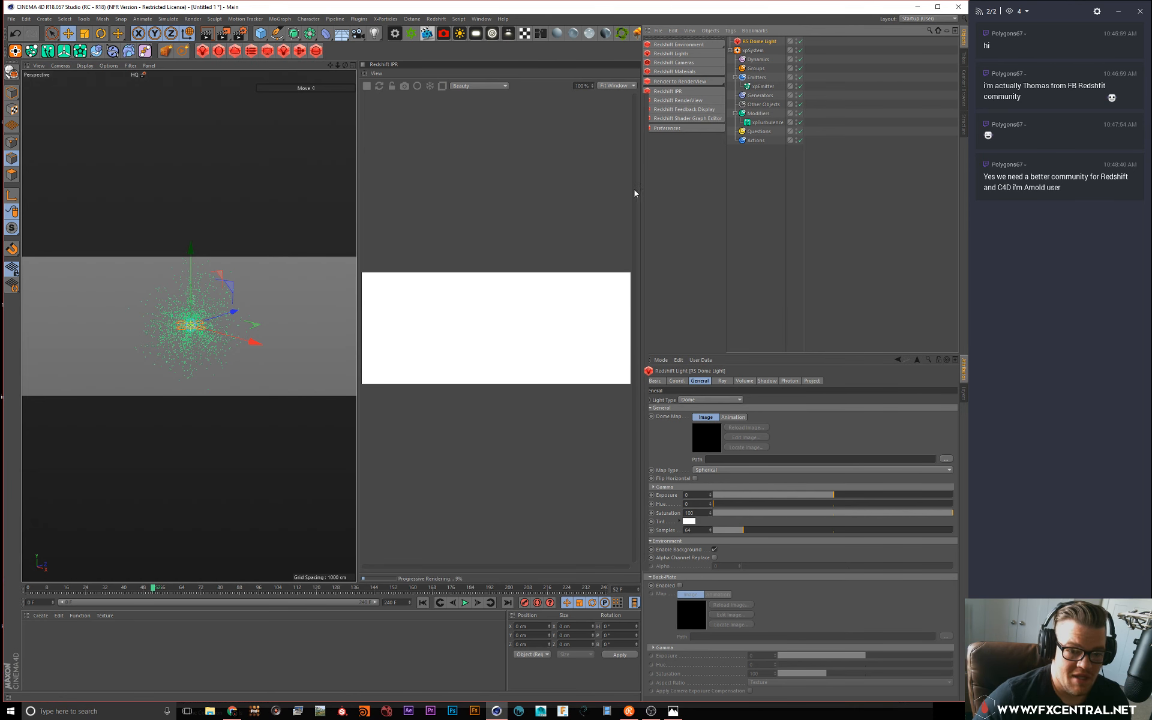
left_click_drag(643, 195, 668, 203)
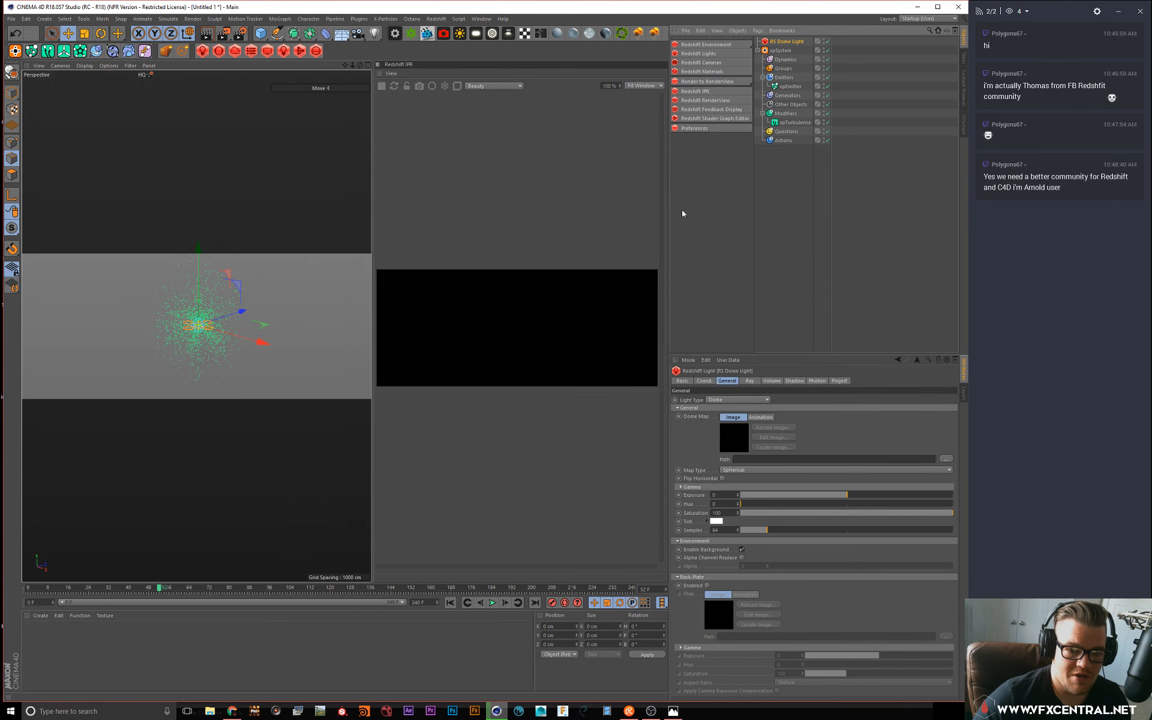
Step: Add a Redshift Object tag to the xpEmitter and set its particle mode to Point Instances
left_click(768, 215)
right_click(787, 87)
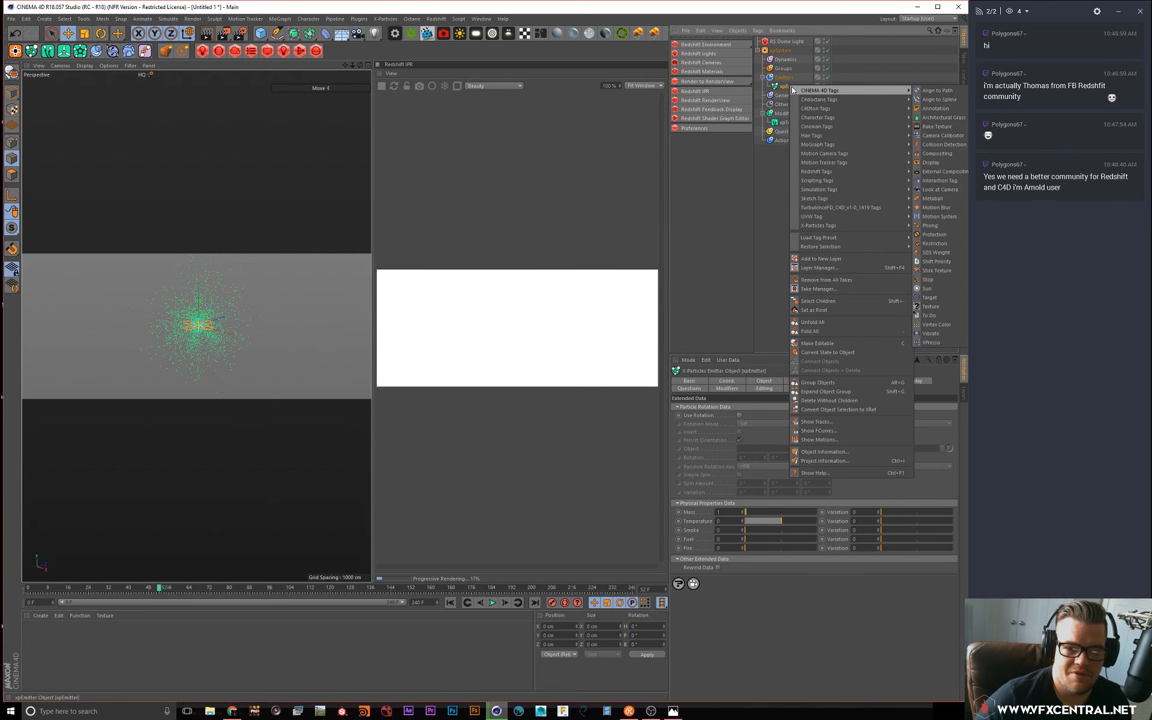
mouse_move(819, 189)
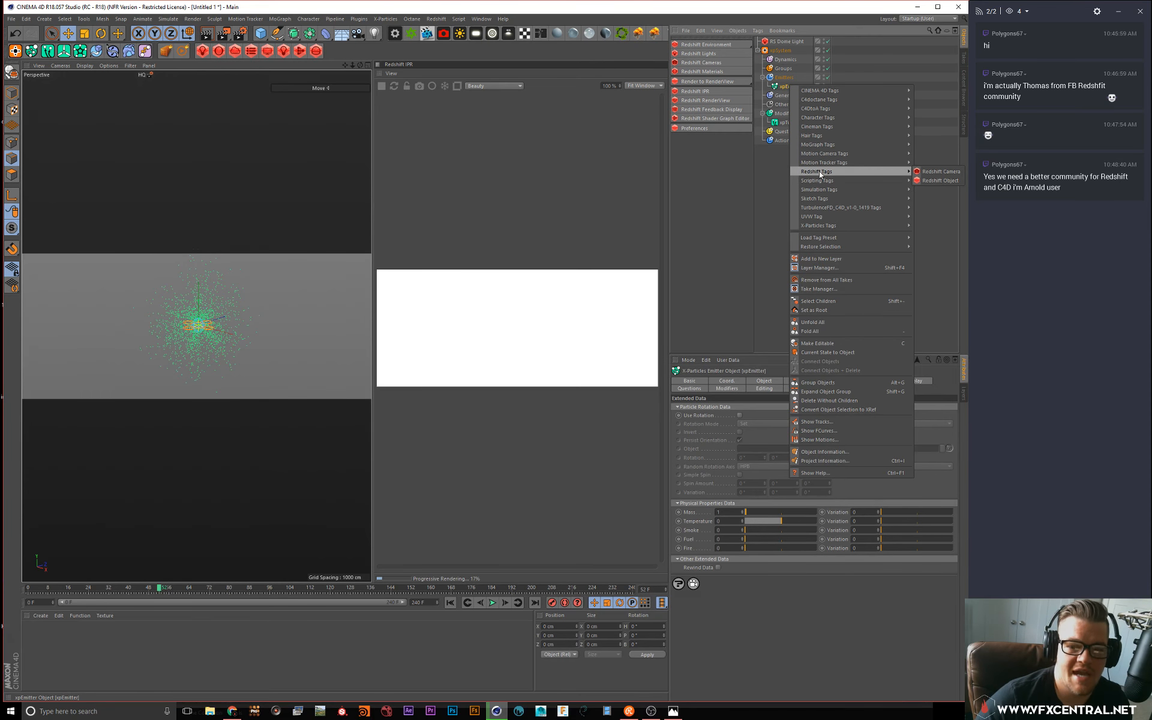
left_click(941, 181)
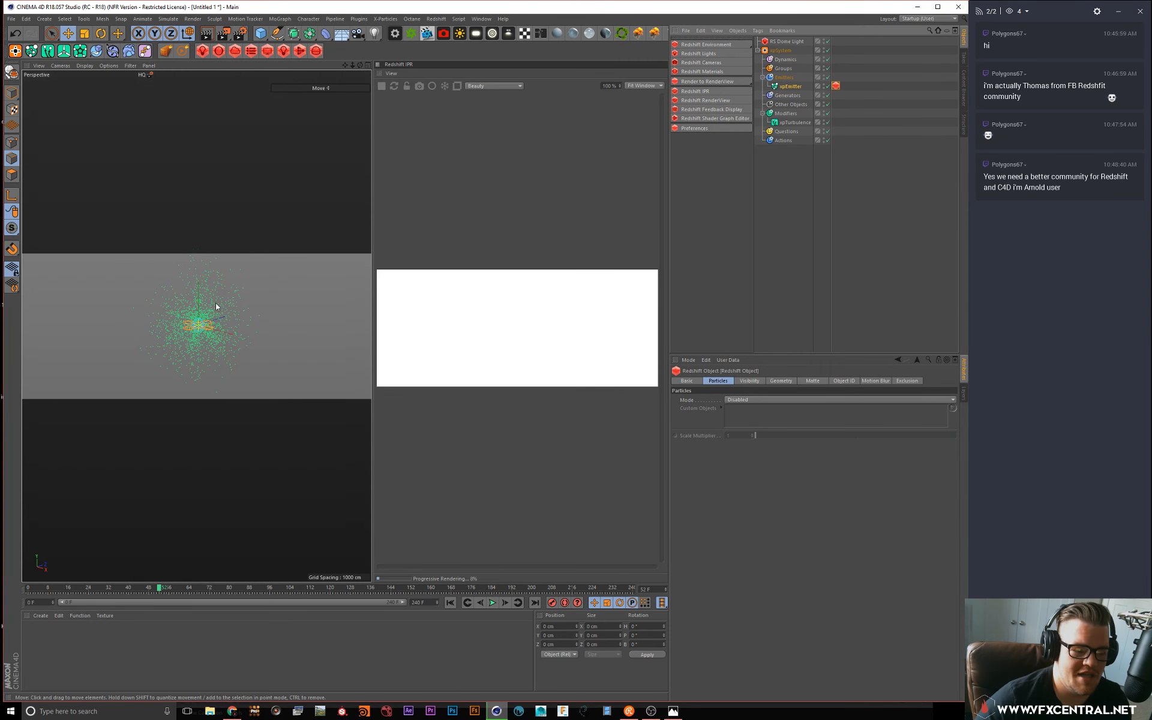
left_click(736, 400)
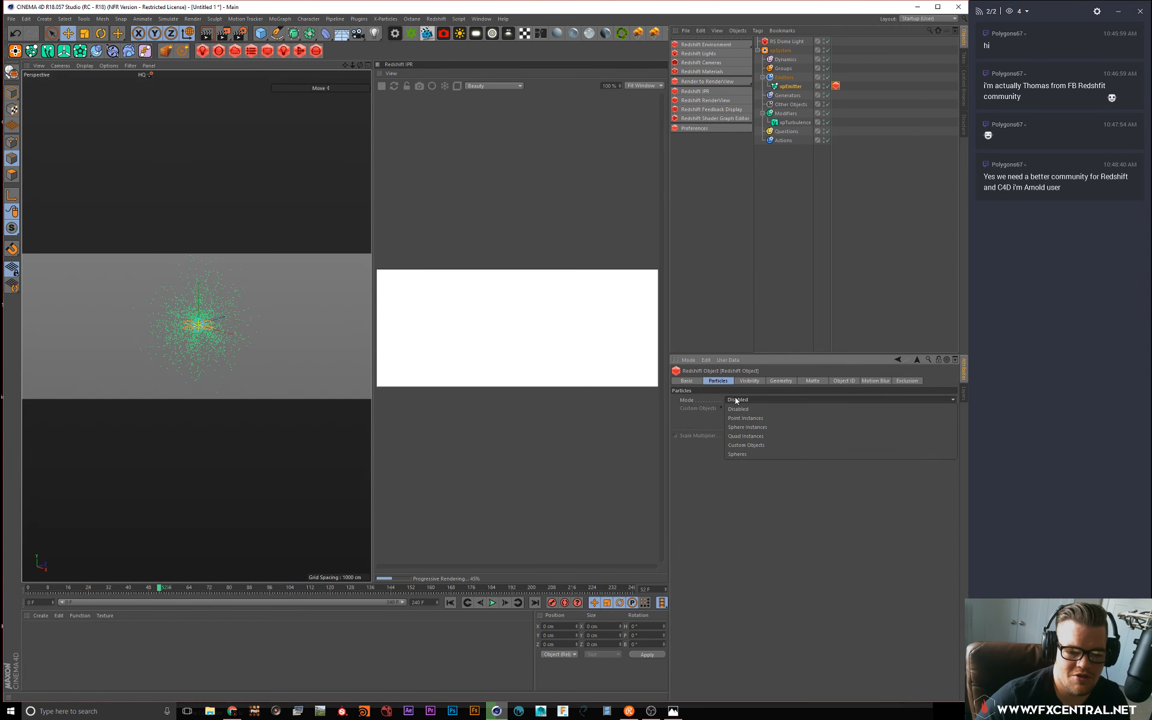
left_click(745, 418)
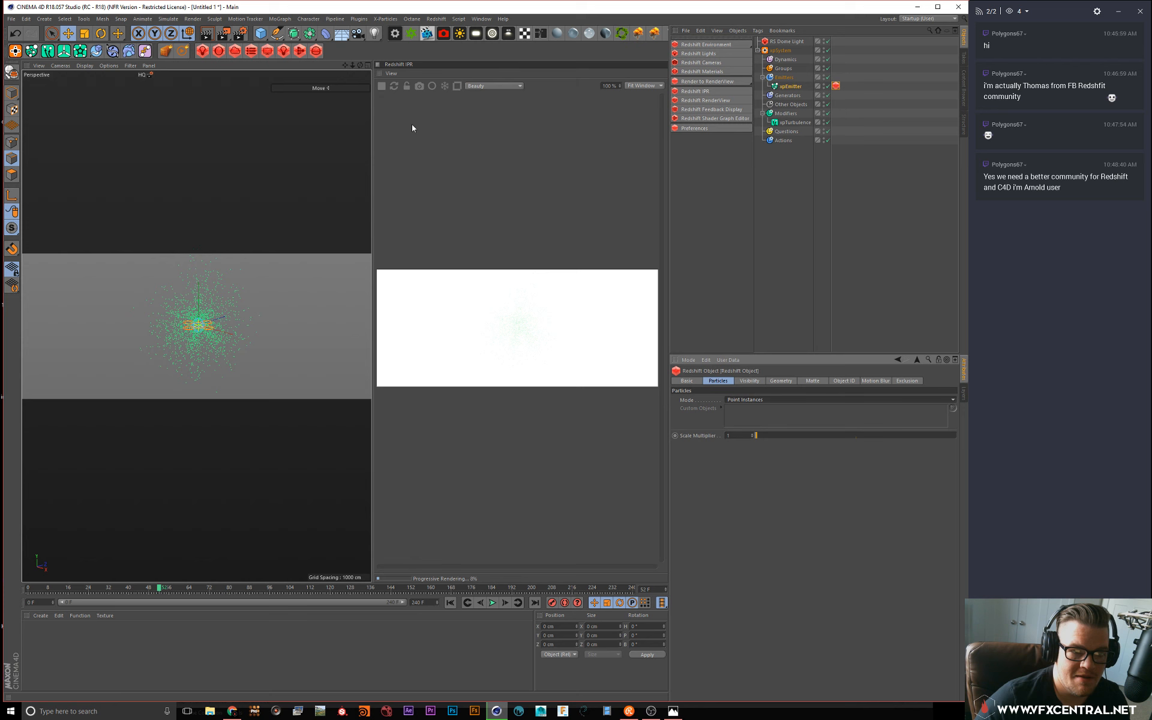
Step: Check the point-instance particles in the IPR and open the xpEmitter's particle display color for editing
left_click(381, 89)
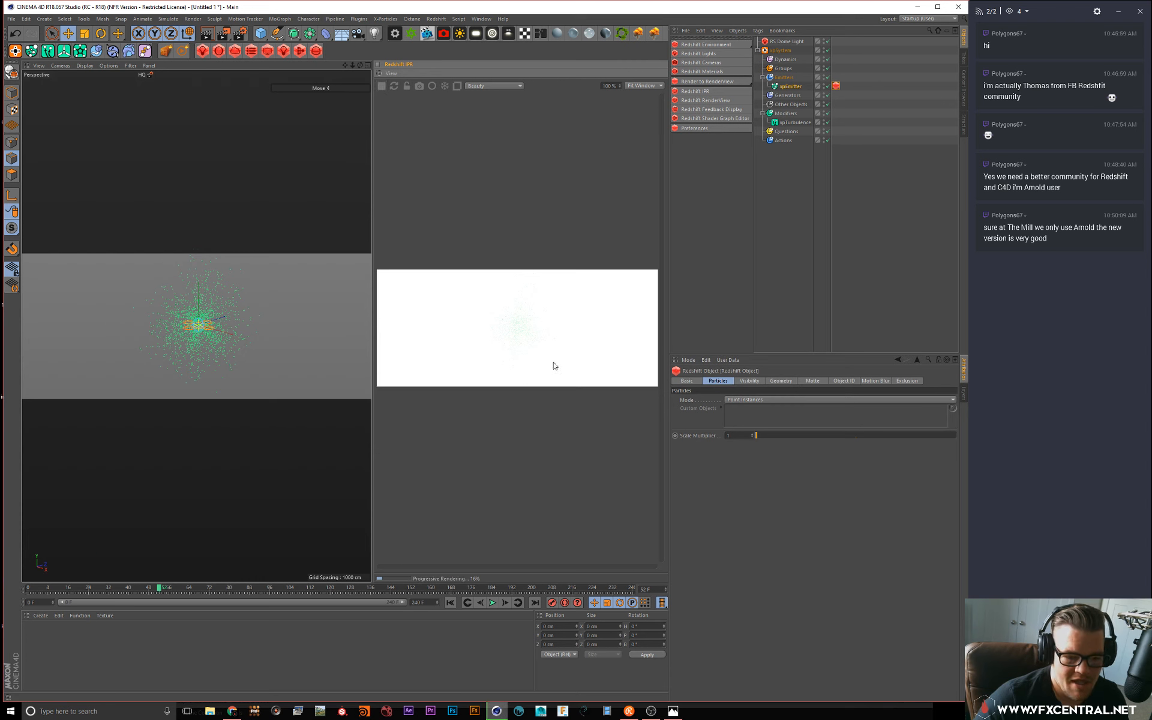
scroll(489, 363, "up", 2)
scroll(570, 333, "up", 2)
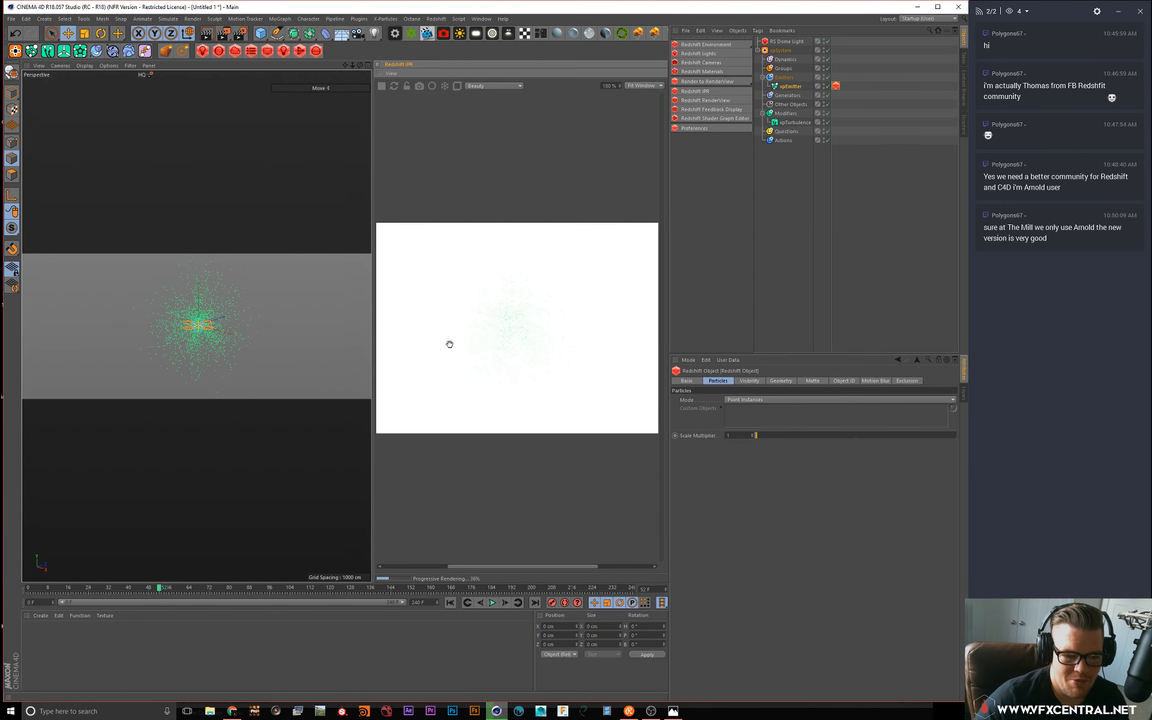
scroll(481, 342, "up", 1)
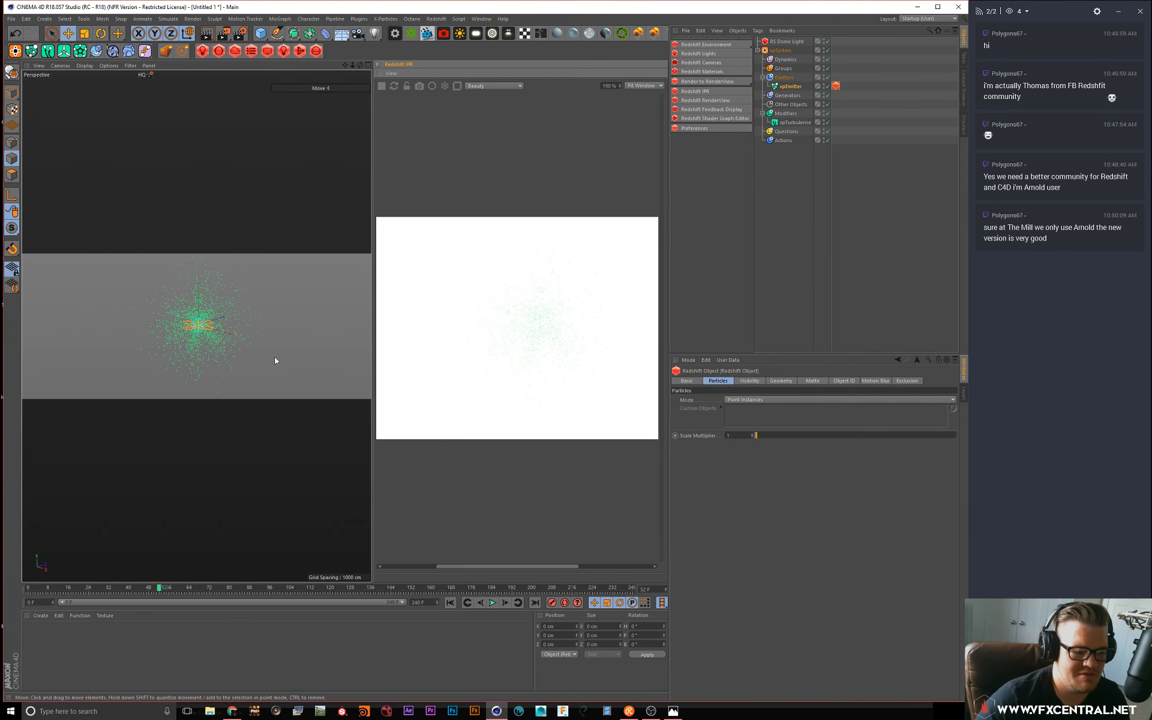
left_click_drag(272, 363, 257, 355)
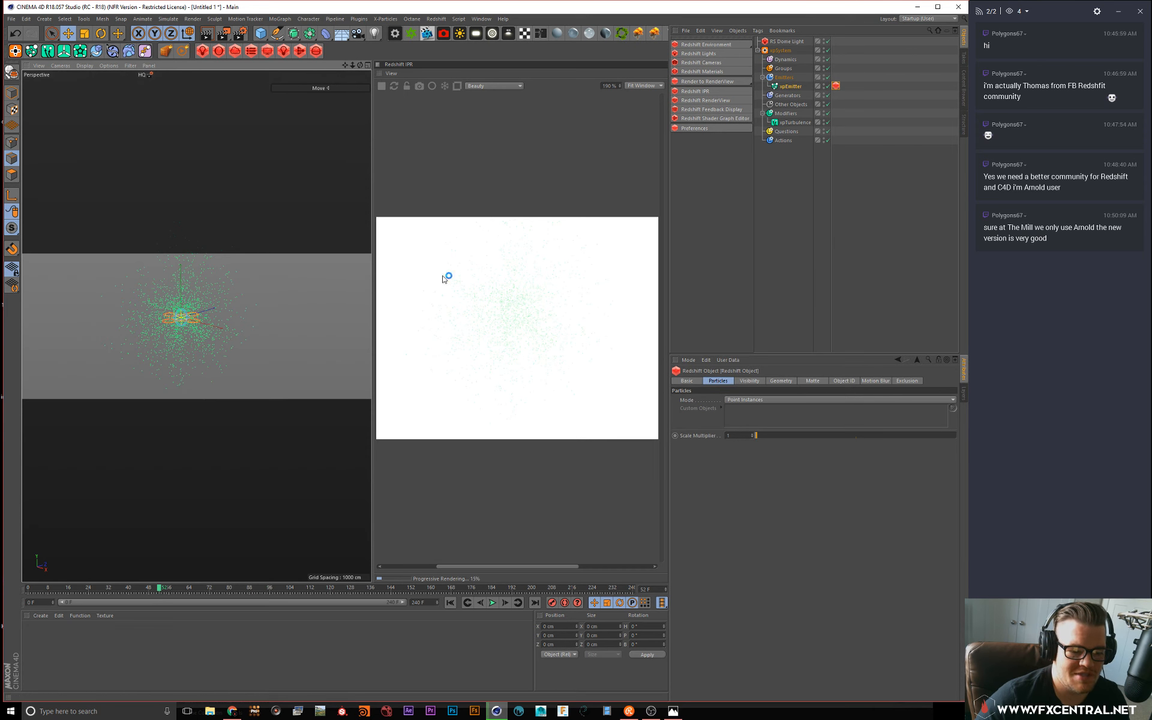
left_click_drag(168, 331, 180, 332)
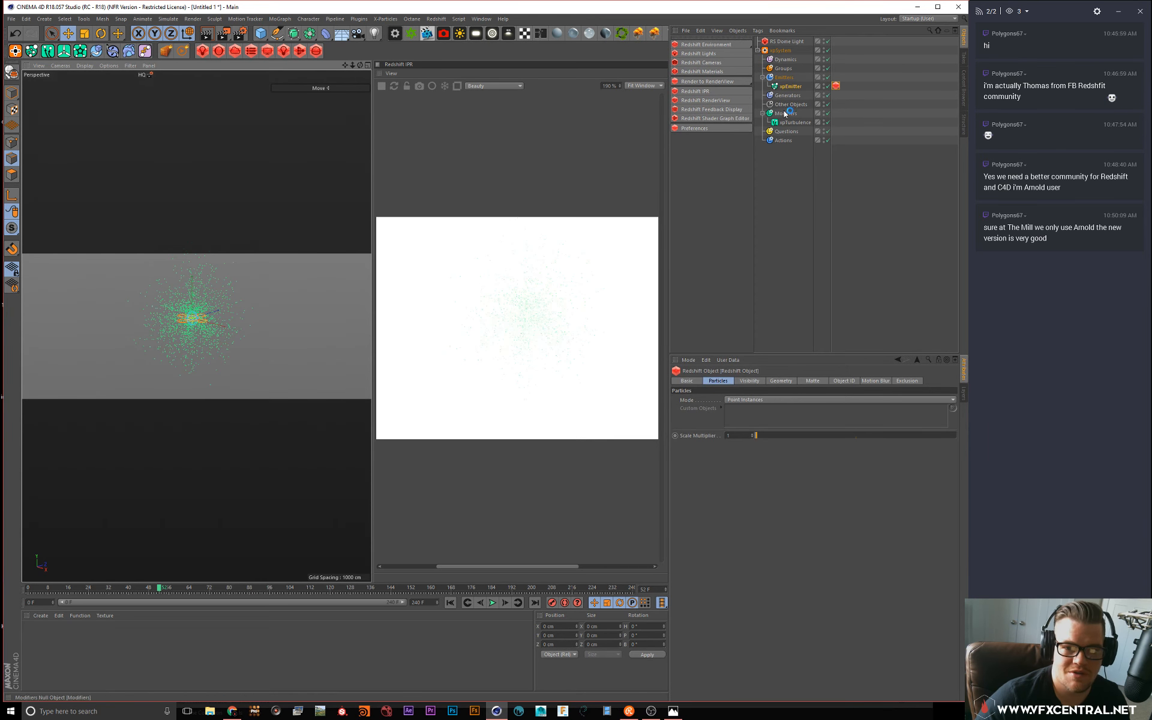
left_click(786, 87)
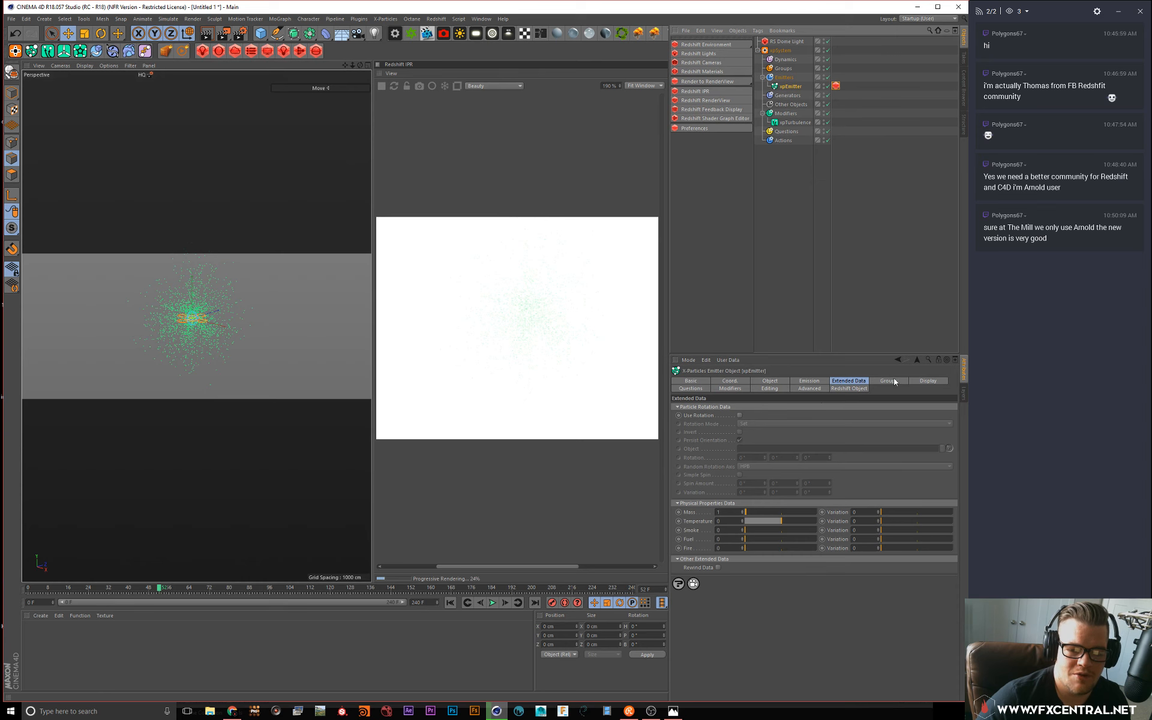
left_click(928, 381)
left_click(738, 495)
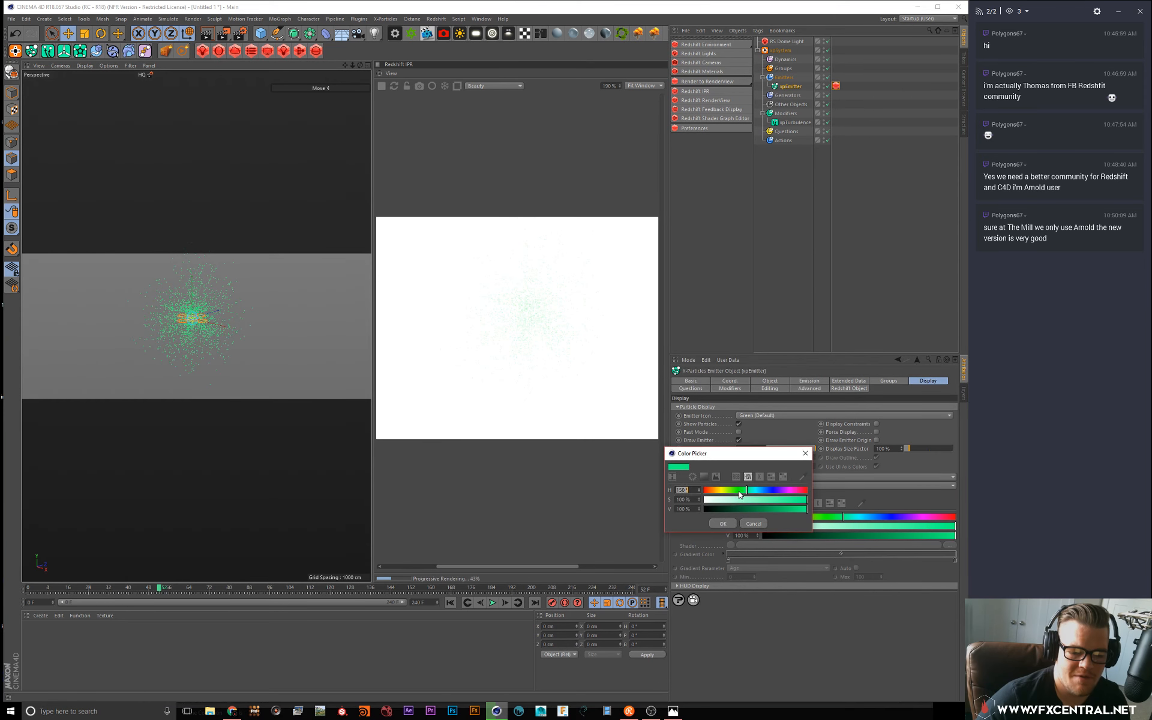
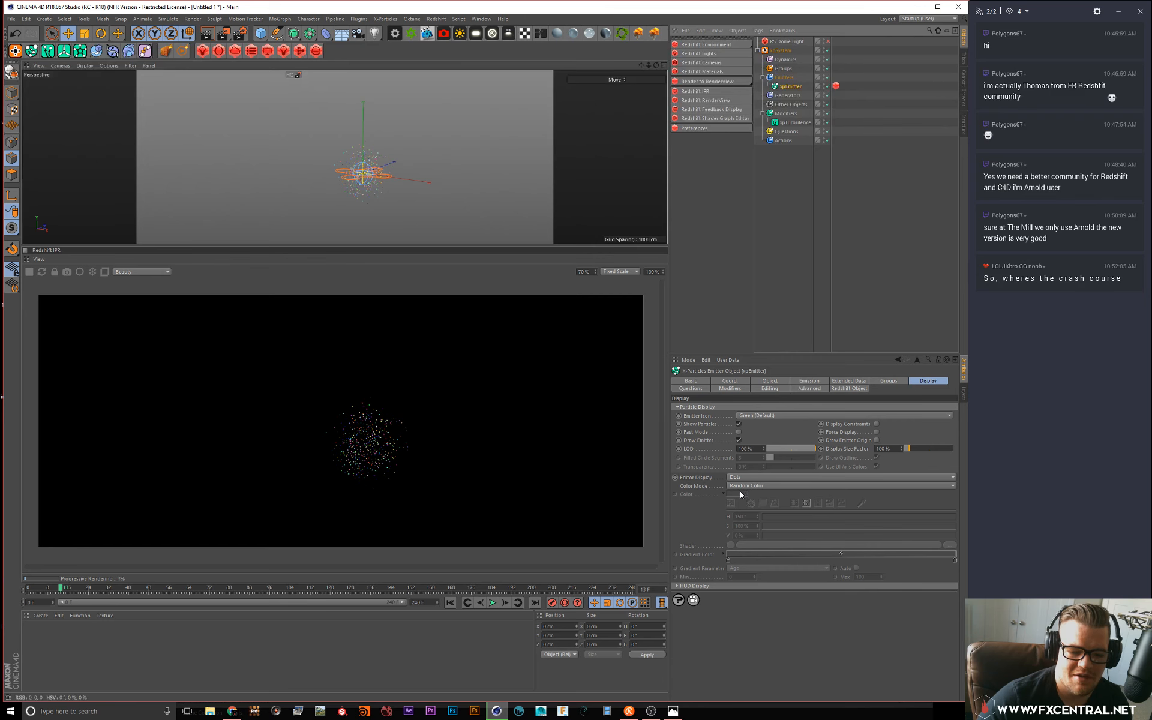
Step: Set the xpEmitter's color mode to Single Color and make the color white, with saturation 0% and value 100%
left_click(740, 486)
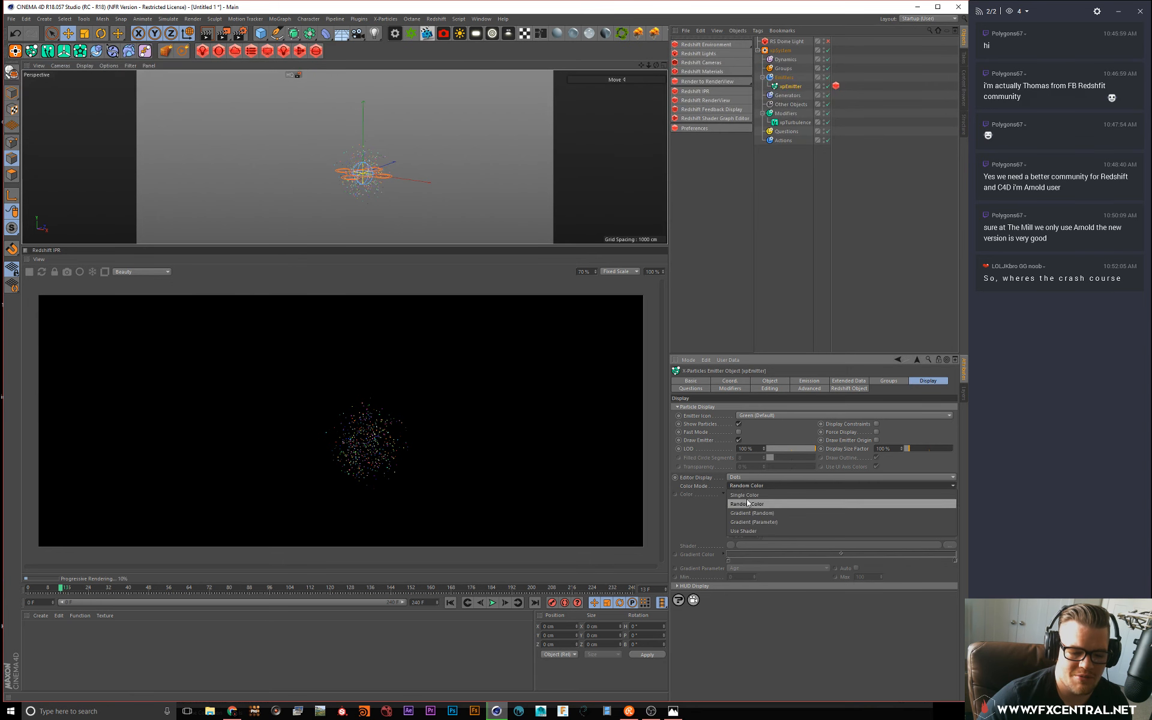
left_click(751, 495)
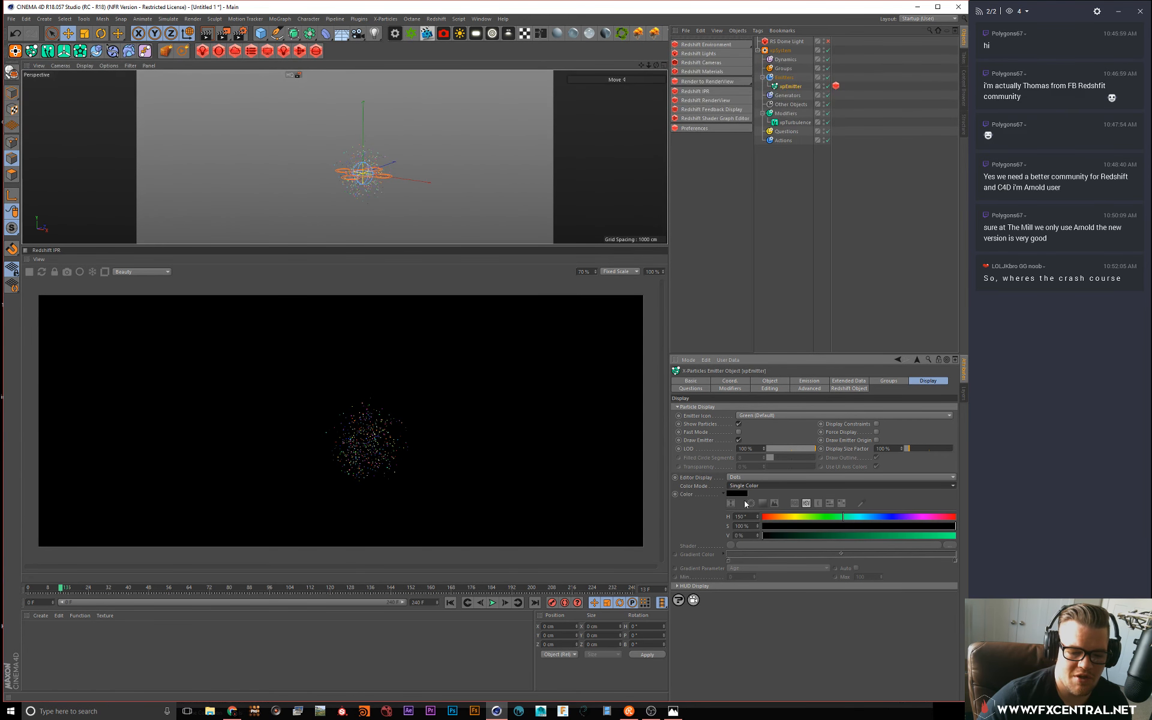
left_click(735, 495)
left_click_drag(733, 504, 844, 522)
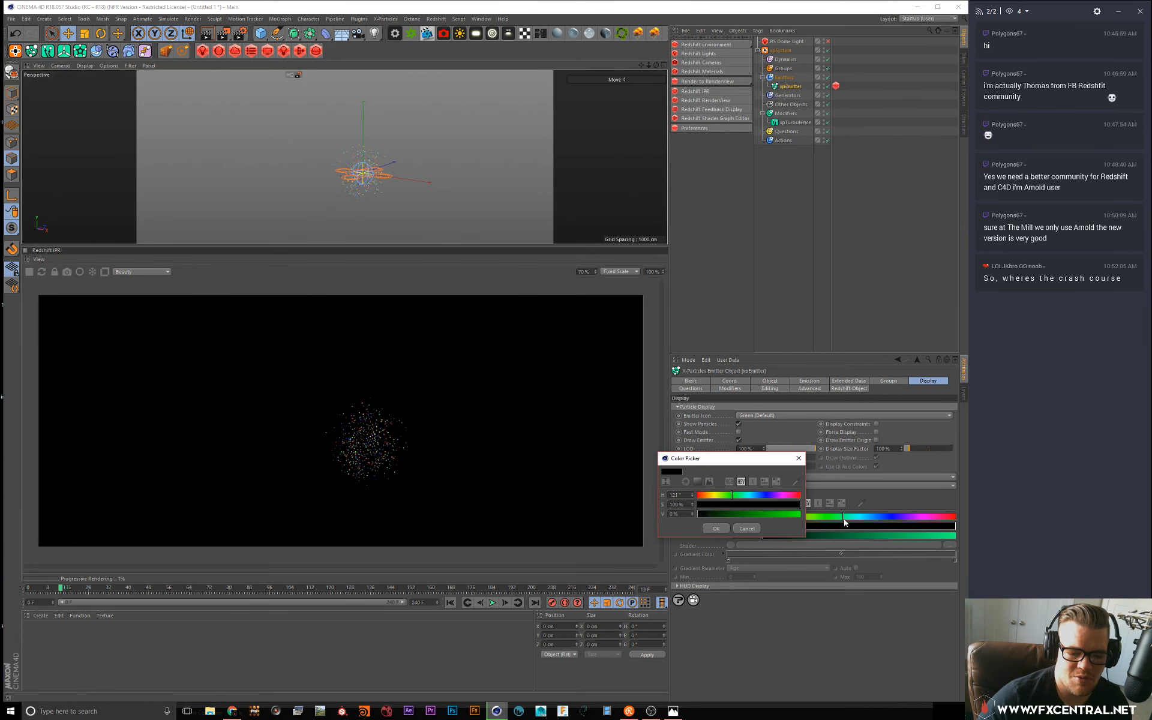
left_click_drag(732, 515, 697, 505)
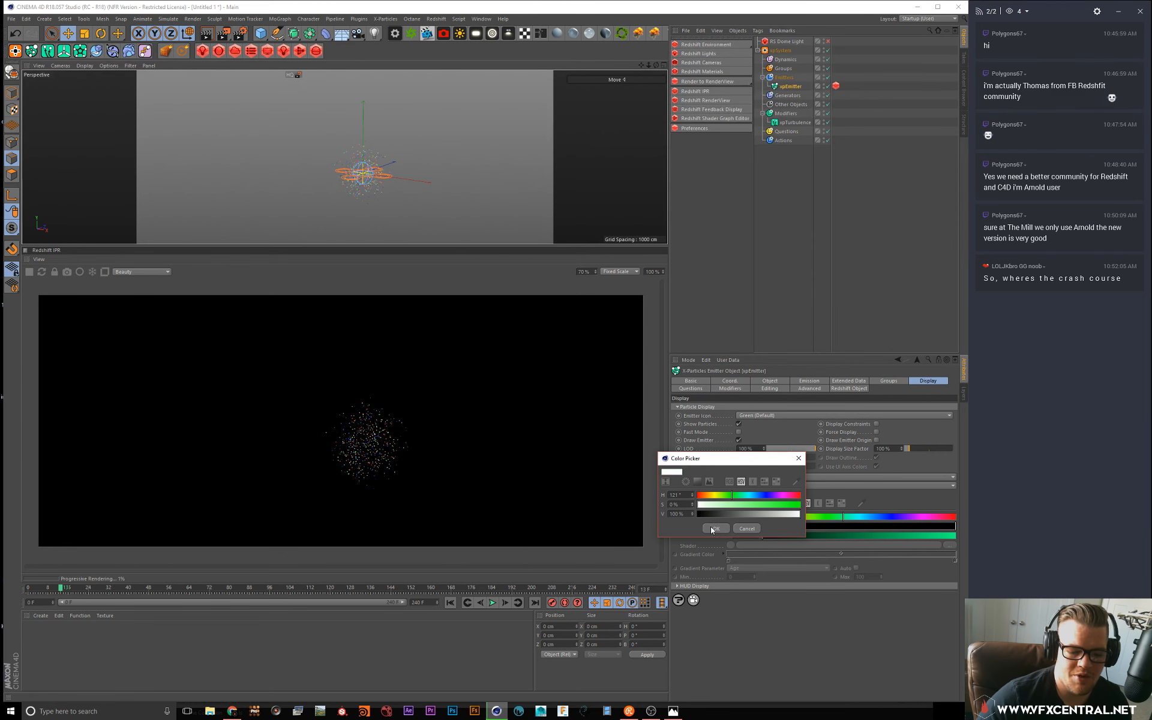
left_click(711, 526)
Step: Play the first frames of the particle simulation from the start and check the white particles in the IPR
left_click(450, 603)
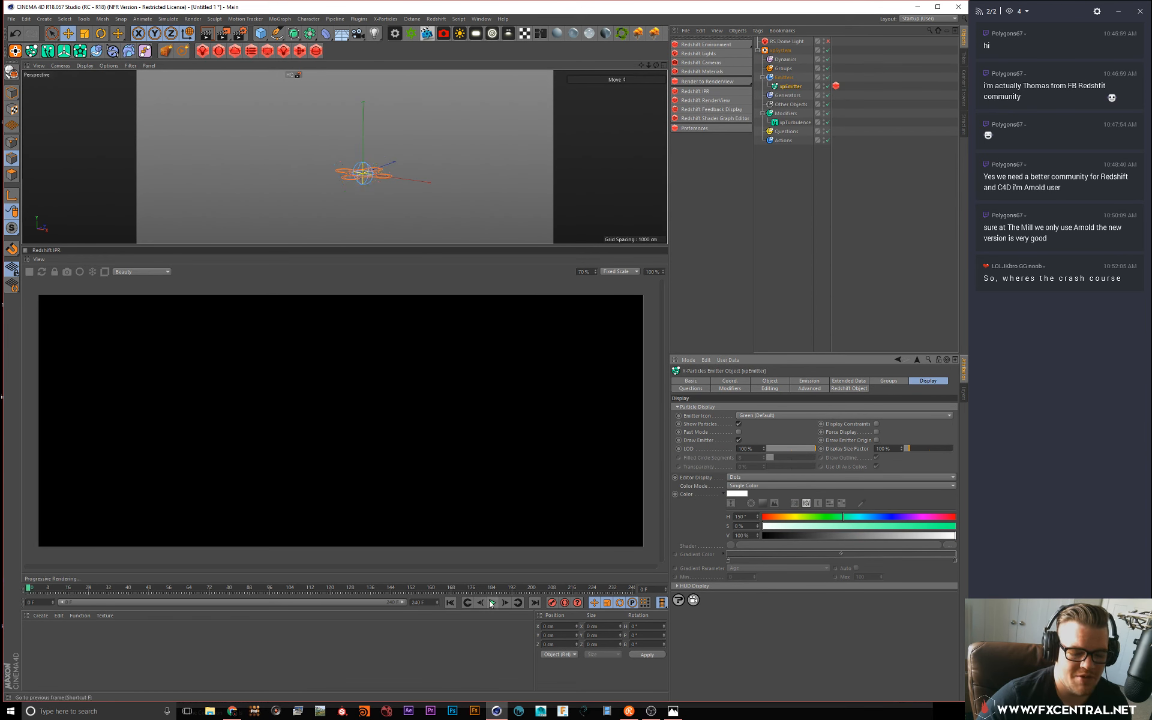
left_click(492, 603)
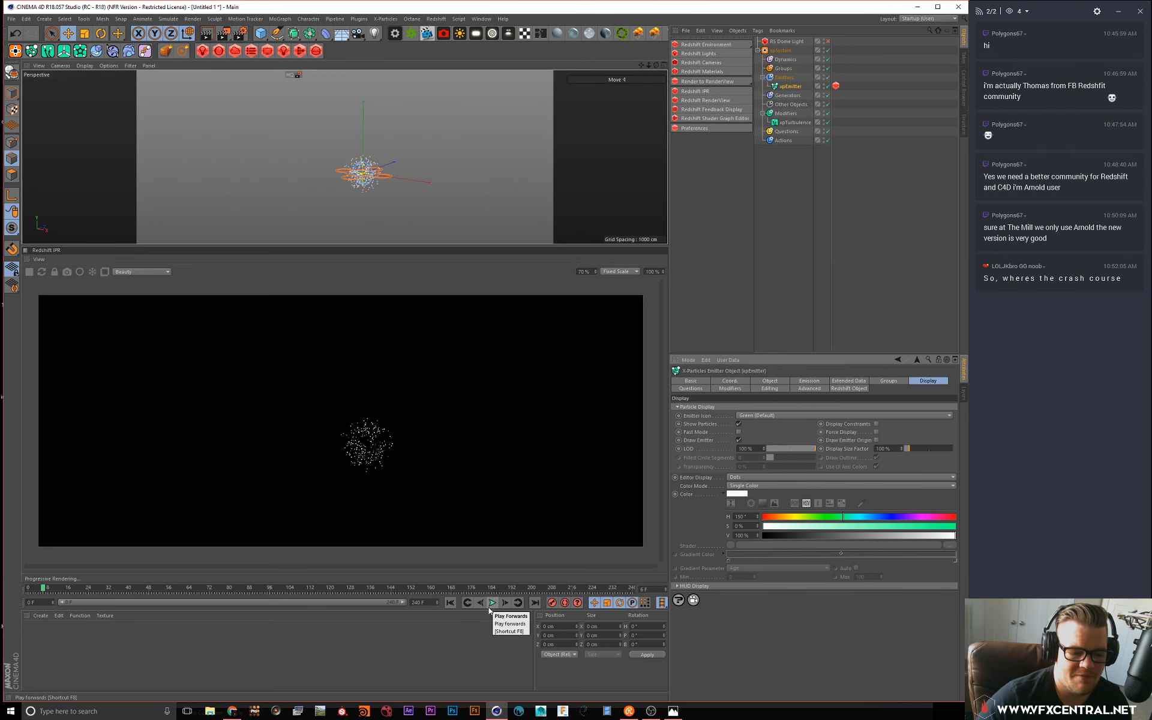
left_click(492, 603)
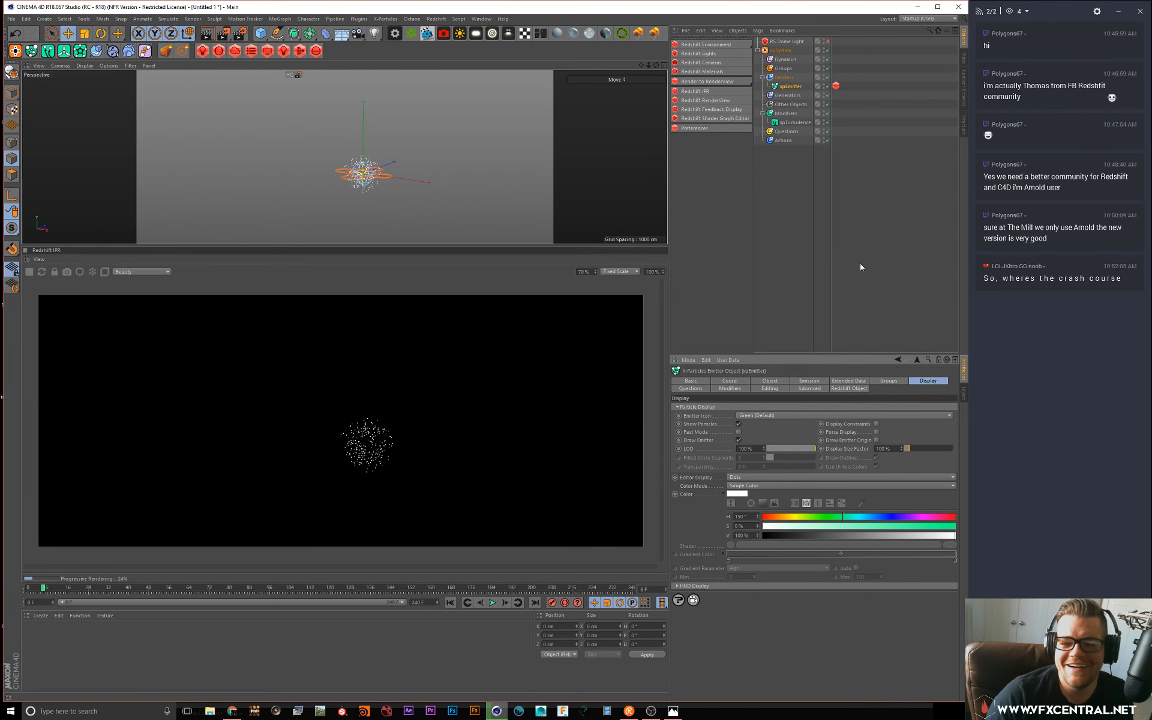
middle_click(408, 160)
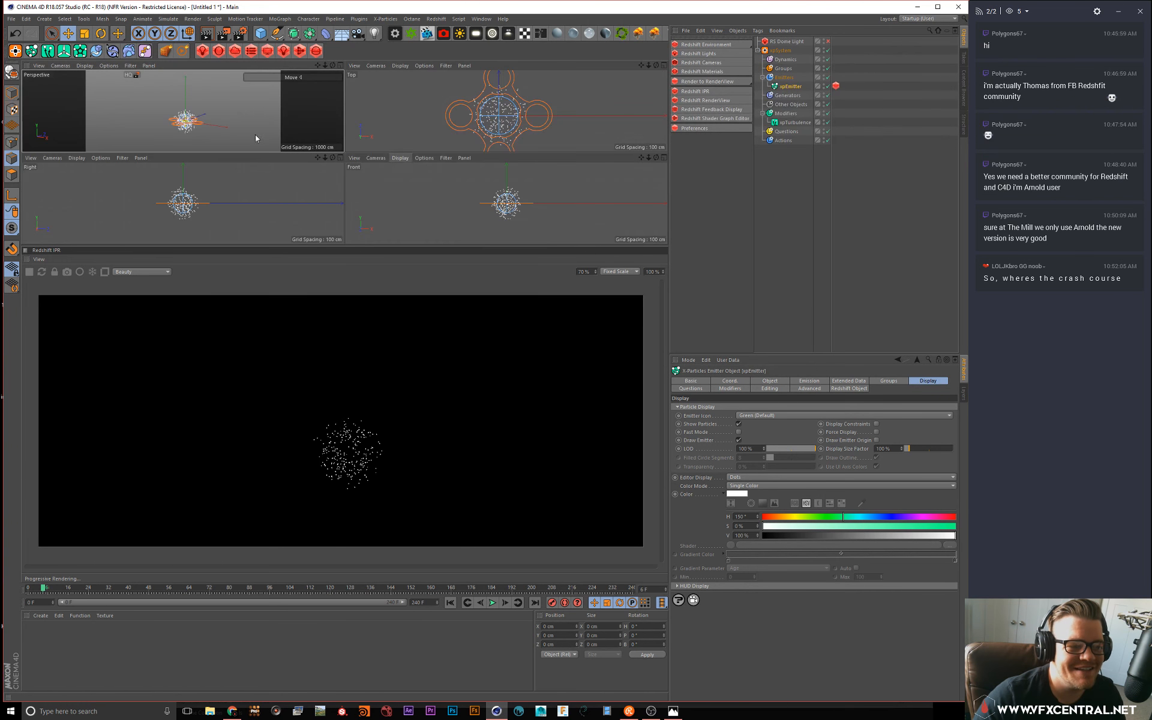
middle_click(339, 143)
left_click_drag(328, 183, 307, 168, "alt")
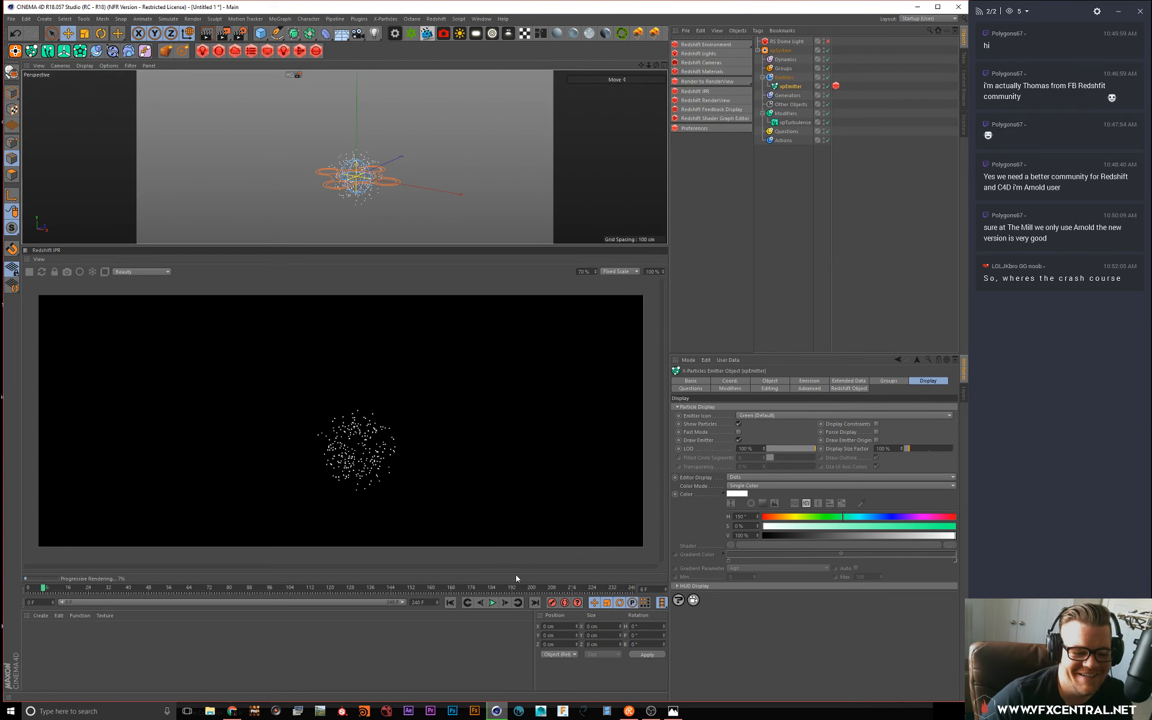
left_click(492, 603)
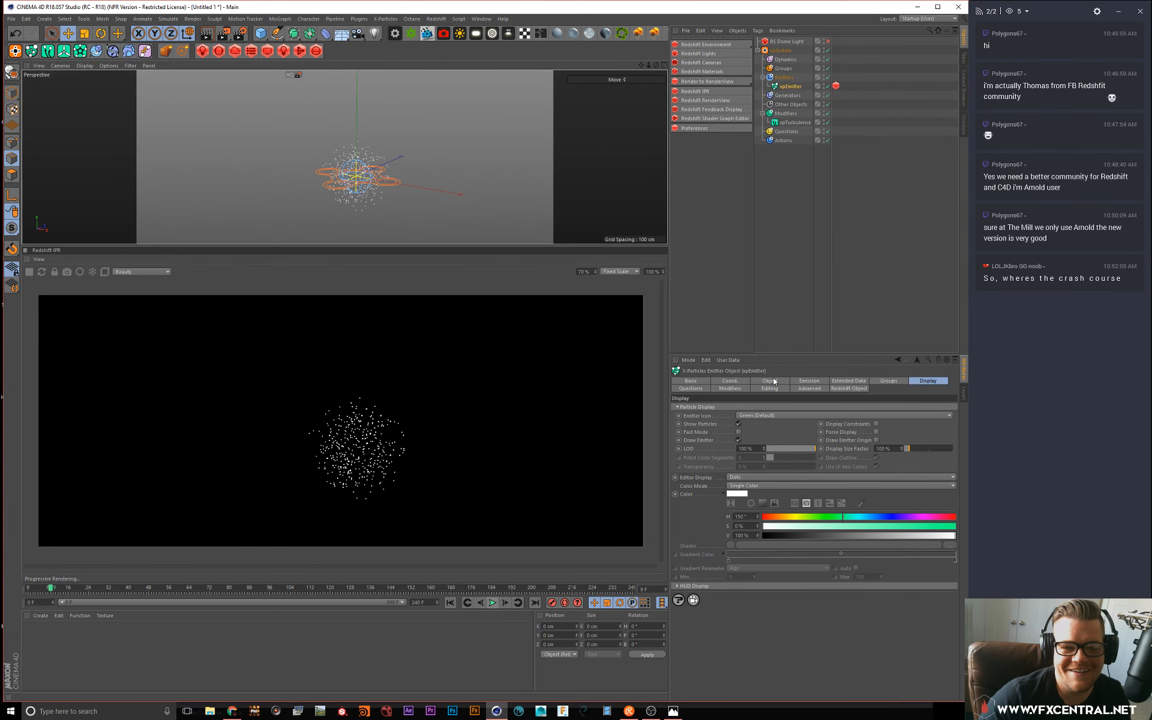
Step: Deselect the emitter, replay the simulation from the first frame and pause it at frame 13
left_click(782, 231)
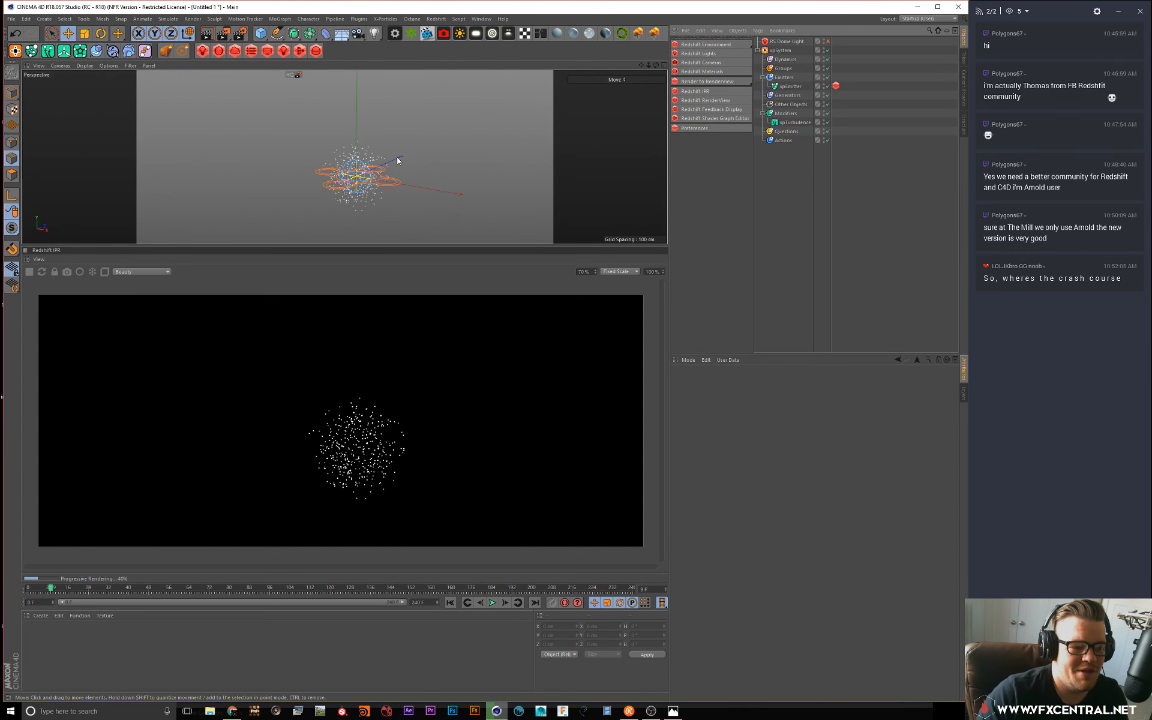
mouse_move(327, 190)
left_mouse_down("alt")
mouse_move(320, 181)
mouse_move(321, 197)
mouse_move(317, 182)
mouse_move(327, 198)
left_mouse_up("alt")
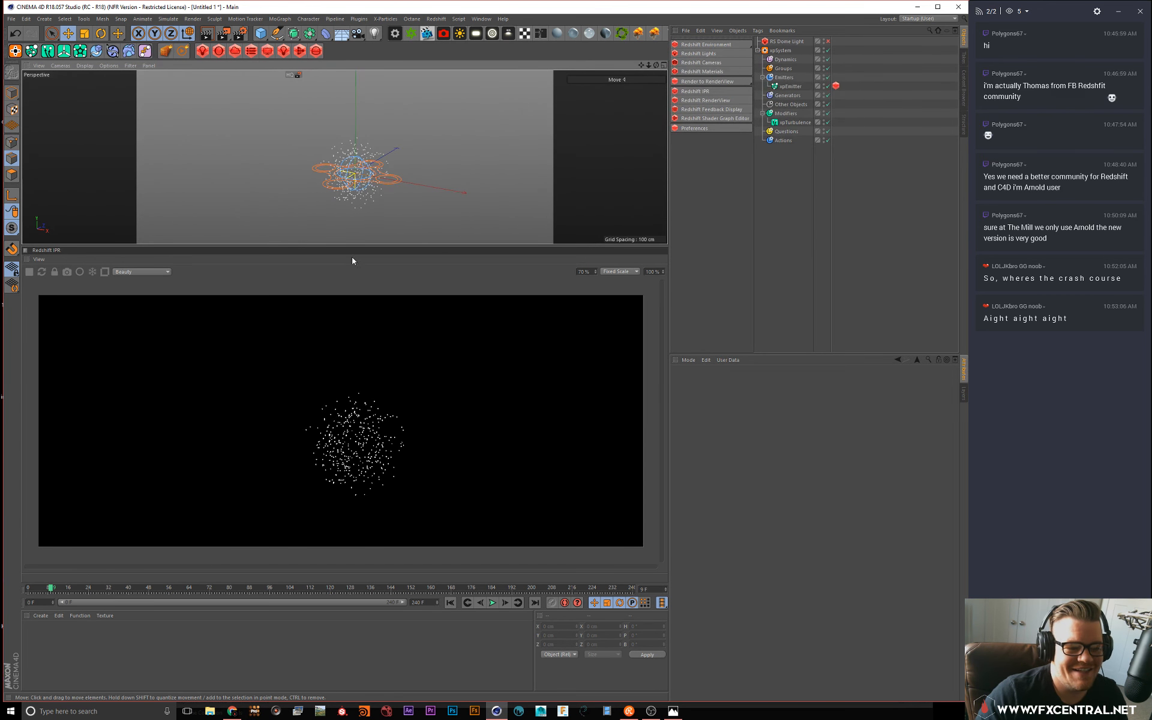
left_click(450, 602)
left_click(492, 602)
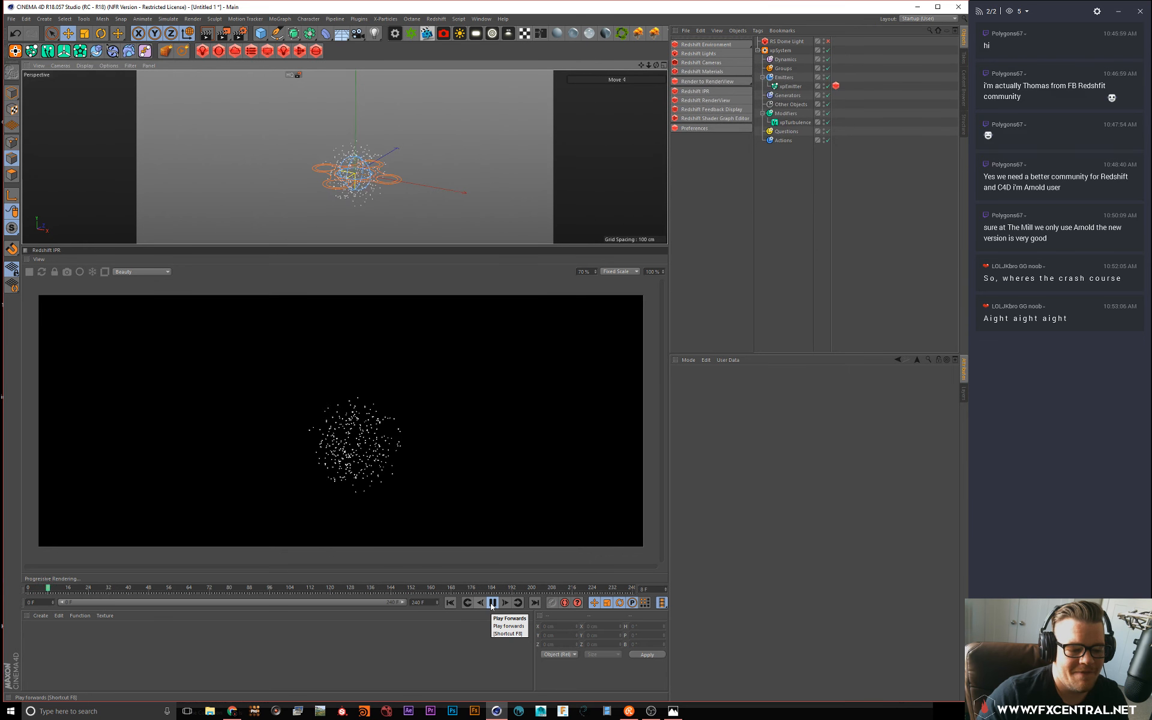
left_click(491, 602)
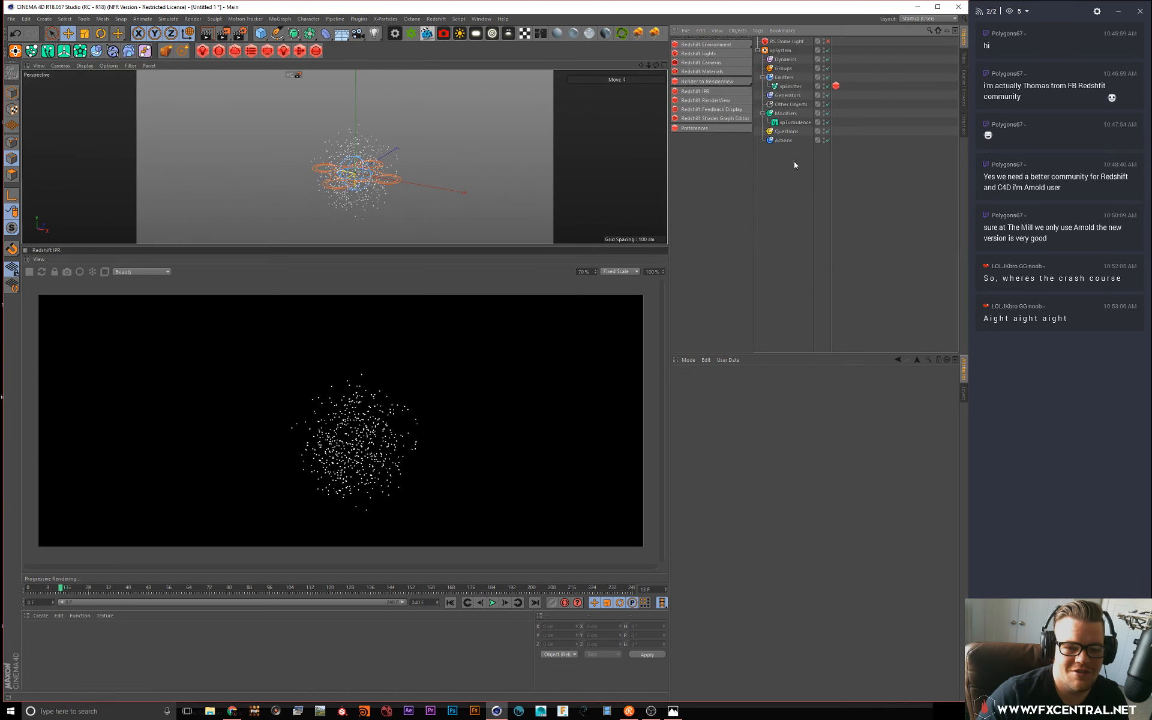
Step: Try Sphere Instances as the particle mode of the emitter's Redshift Object tag, and settle on Custom Objects
left_click(835, 86)
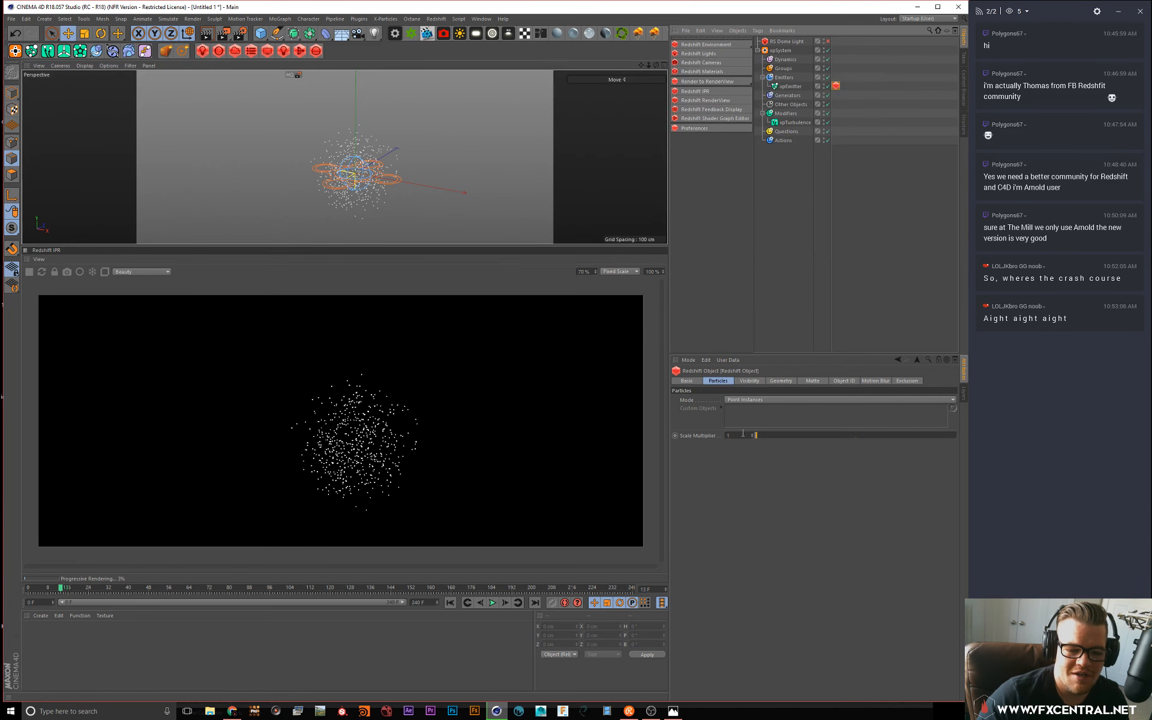
left_click(743, 401)
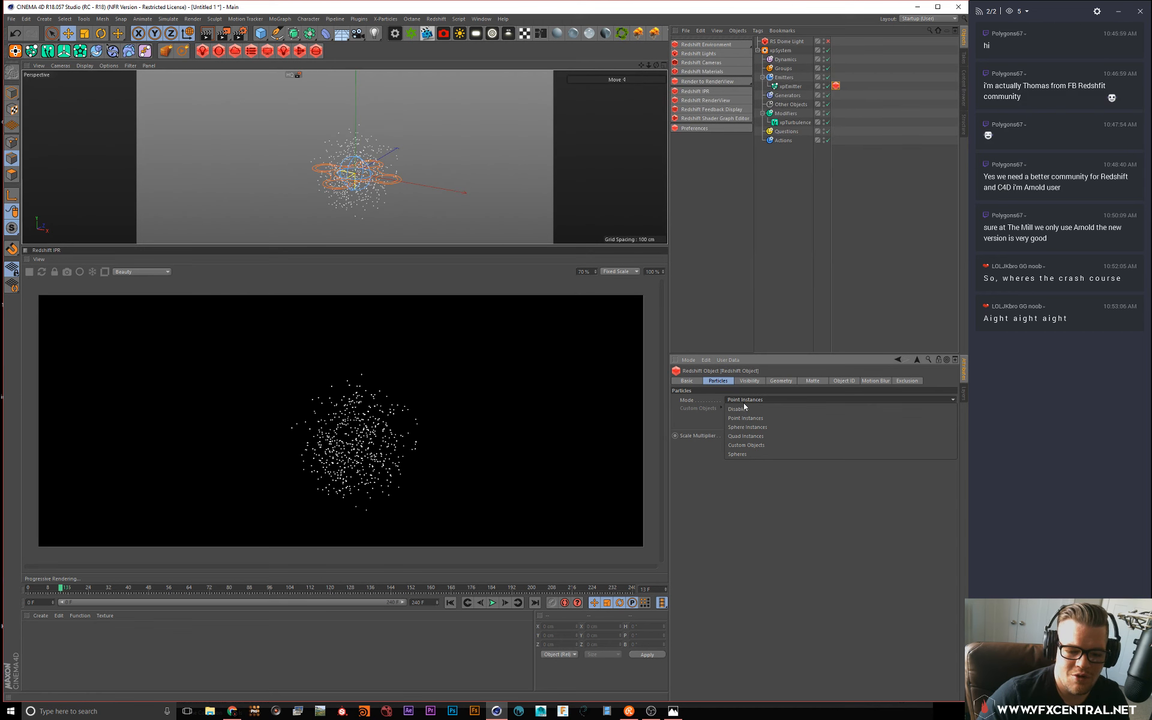
left_click(765, 428)
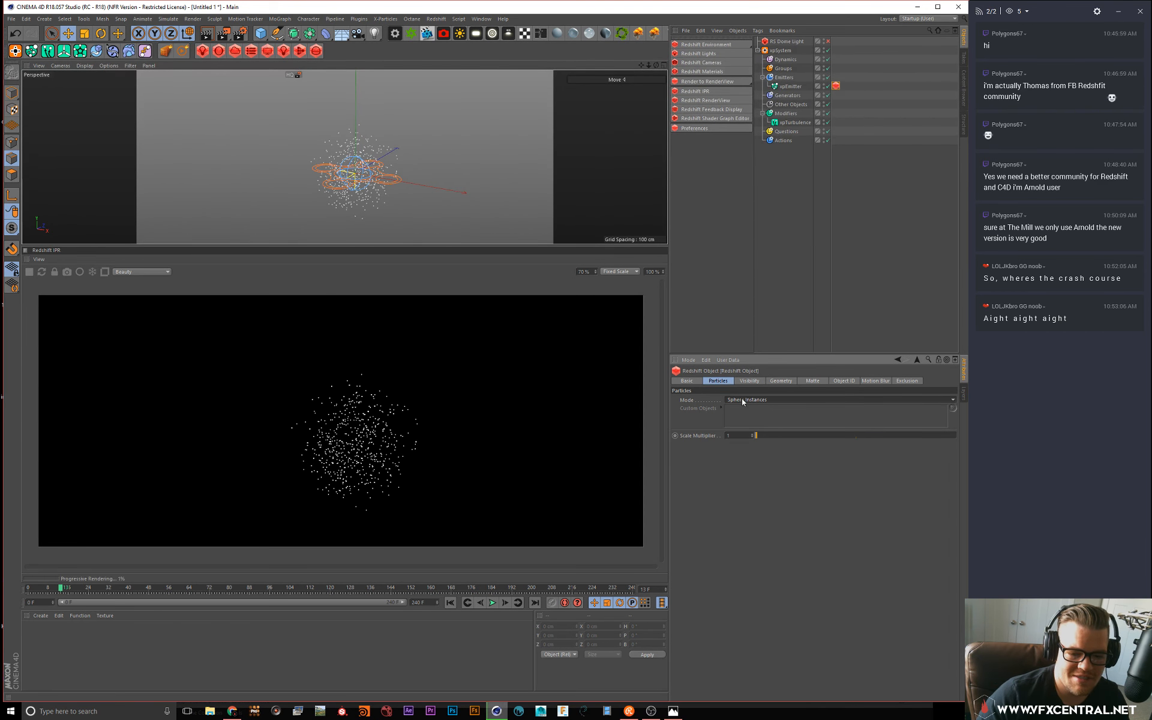
left_click(740, 399)
left_click(758, 444)
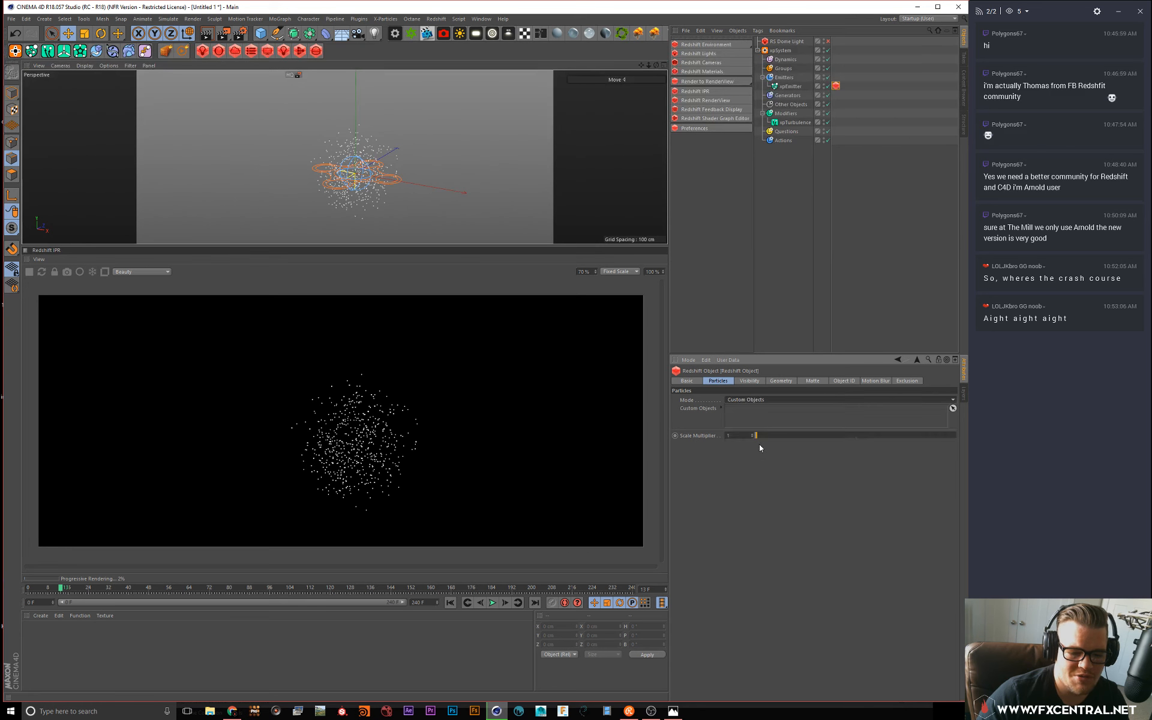
Step: Add a cube primitive to the scene and move it clear of the particles, beside the emitter
left_click(777, 231)
left_click_drag(260, 34, 324, 49)
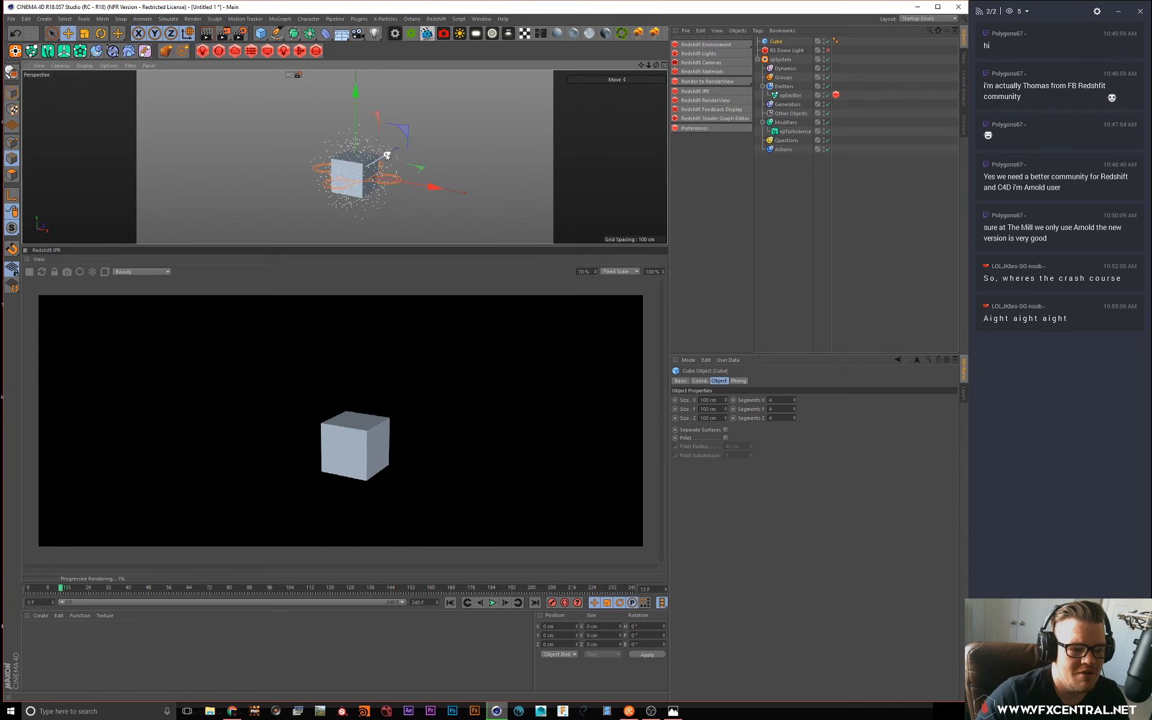
left_click_drag(385, 160, 310, 112)
left_click_drag(364, 226, 275, 206)
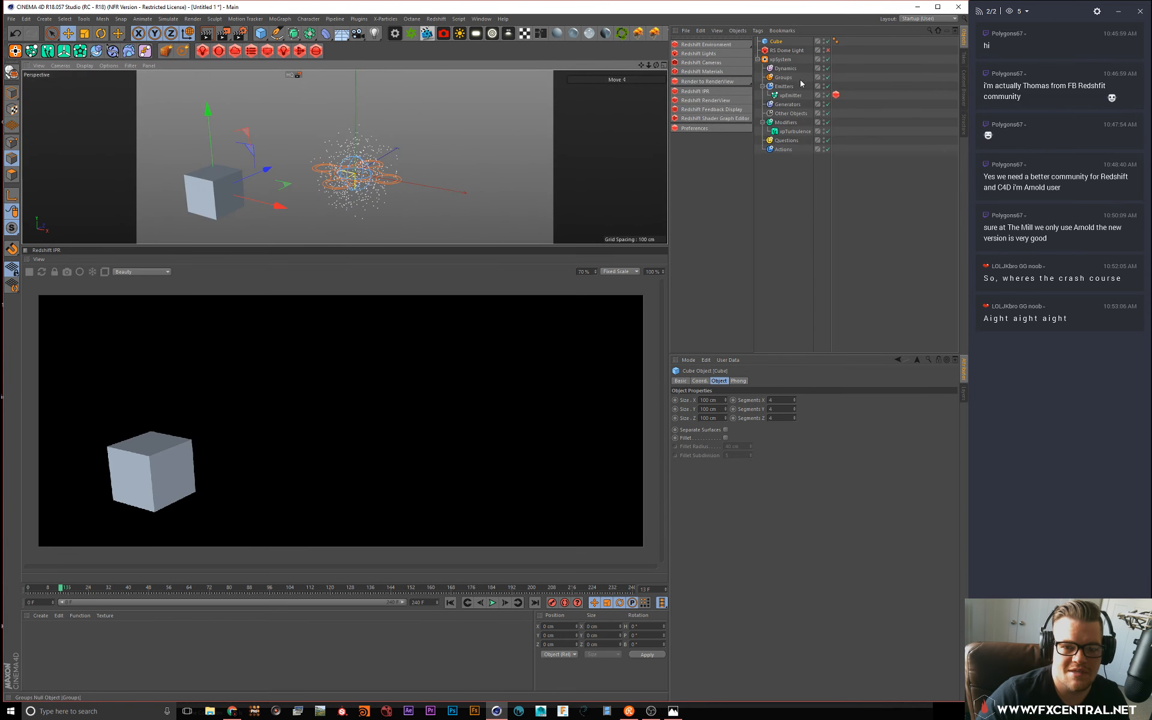
Step: Assign the cube as the custom object in the emitter's Redshift Object tag
left_click(836, 95)
left_click_drag(776, 41, 757, 412)
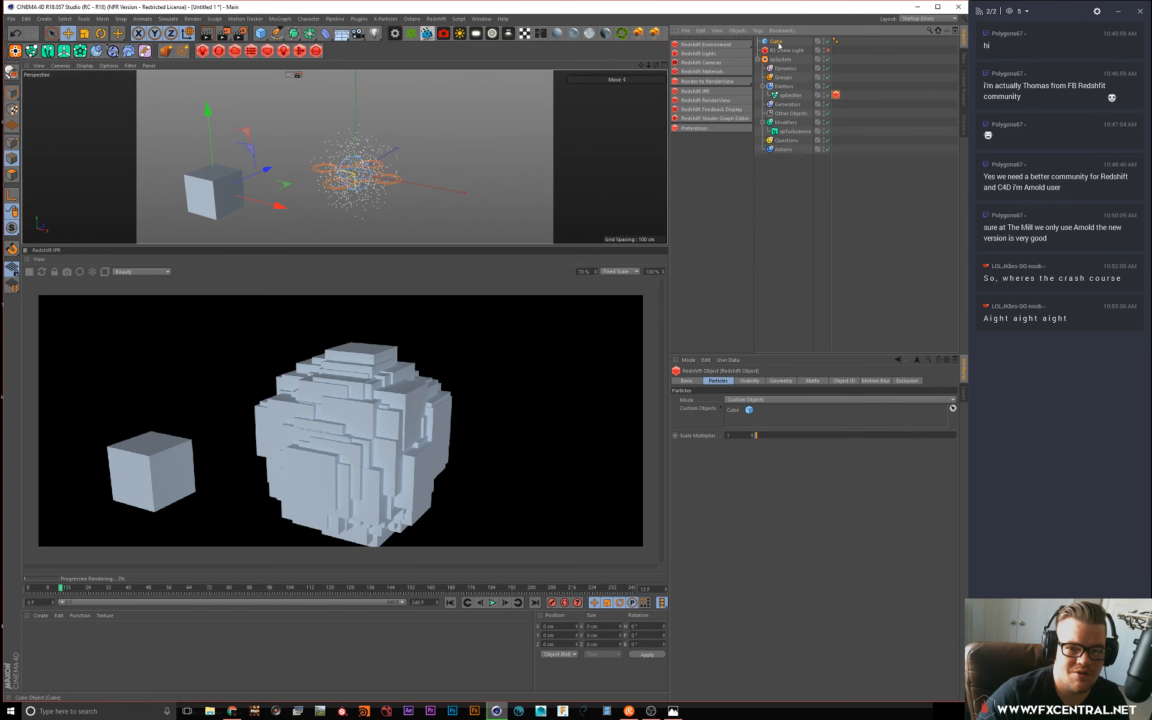
left_click(732, 410)
left_click(836, 94)
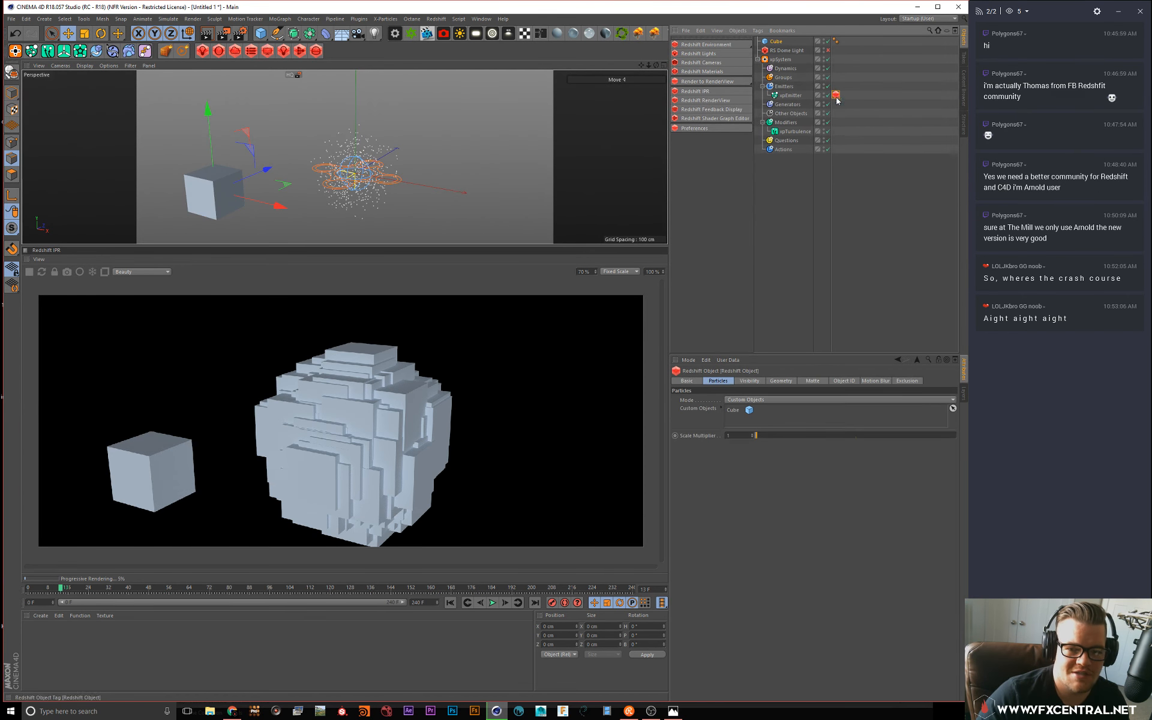
Step: Try larger particle scales in the emitter's Redshift Object tag, and settle on a Scale Multiplier of 0.2
left_click(764, 434)
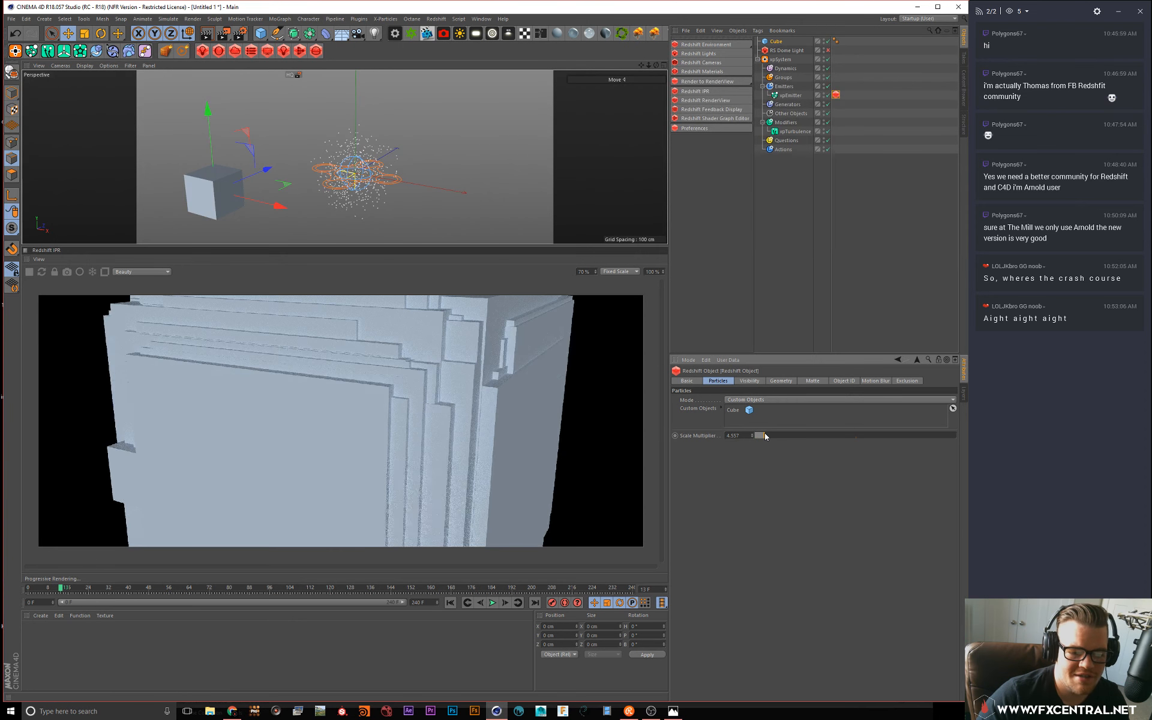
left_click_drag(744, 437, 598, 408)
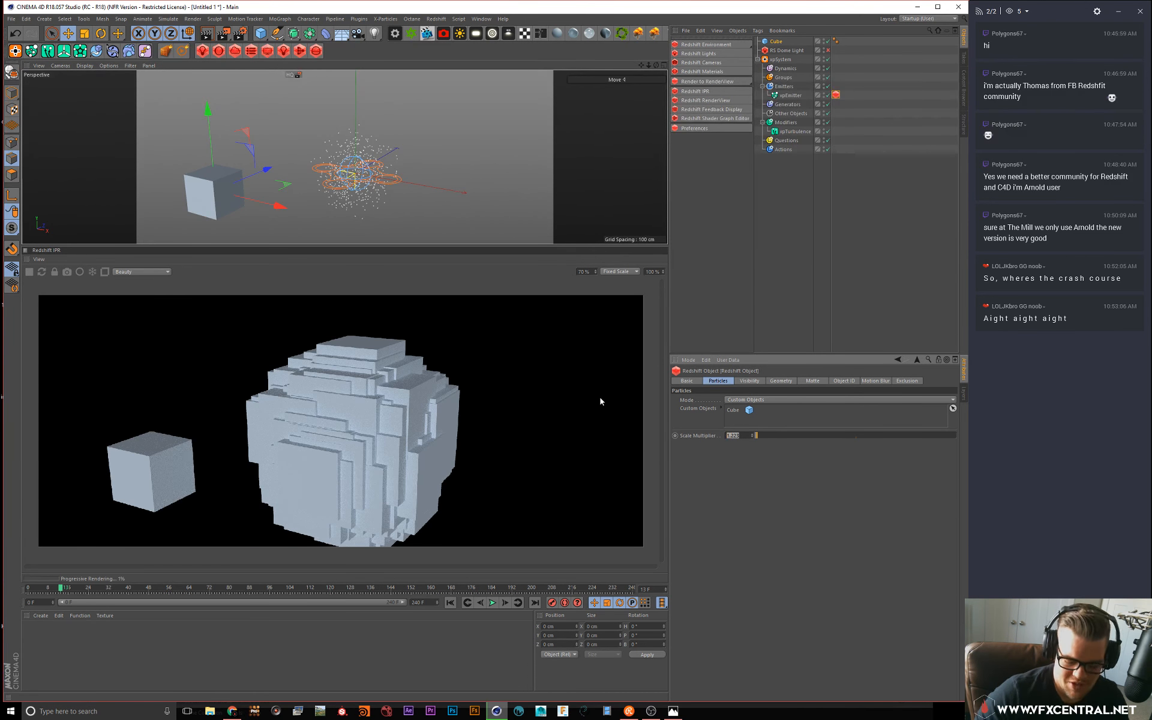
type("0.2")
key("Return")
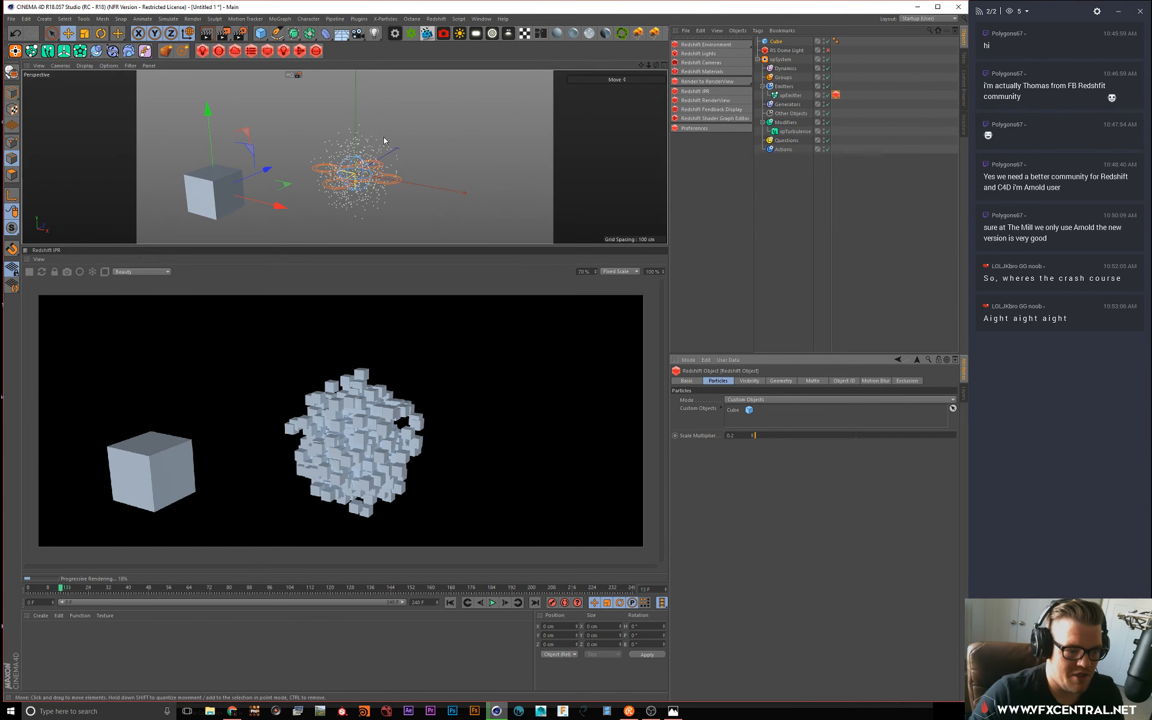
Step: Create a Redshift material and apply it to the cube
left_click_drag(363, 164, 350, 147, "alt")
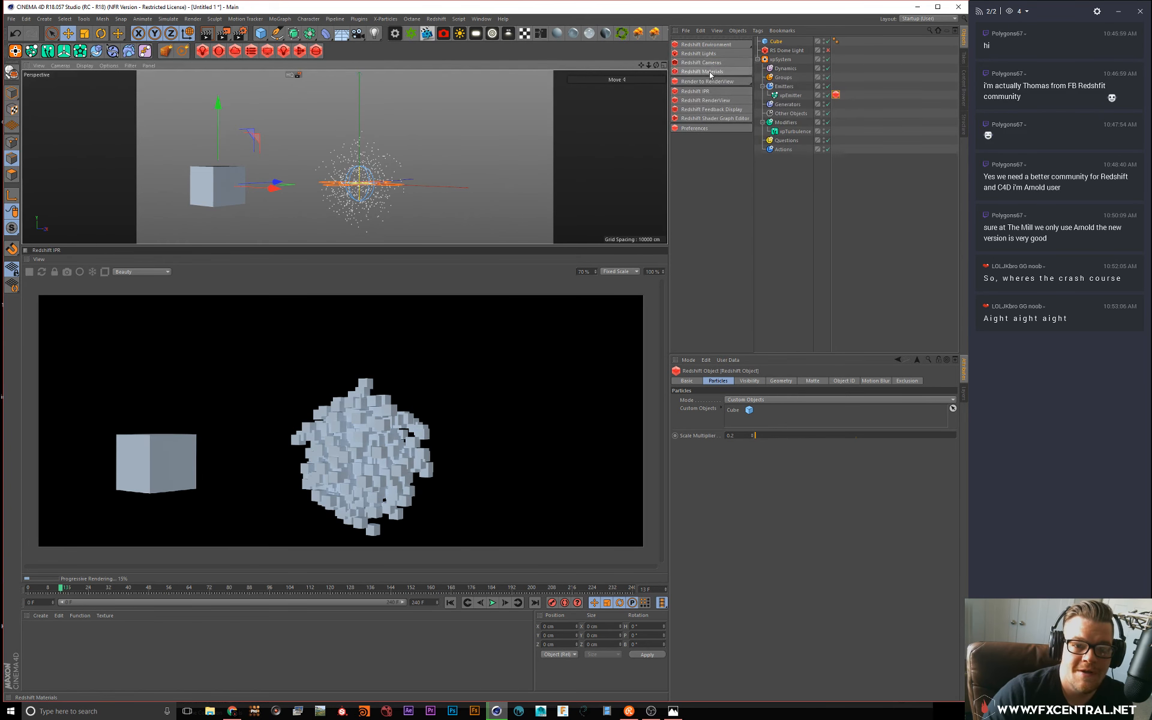
mouse_move(744, 75)
left_click(783, 75)
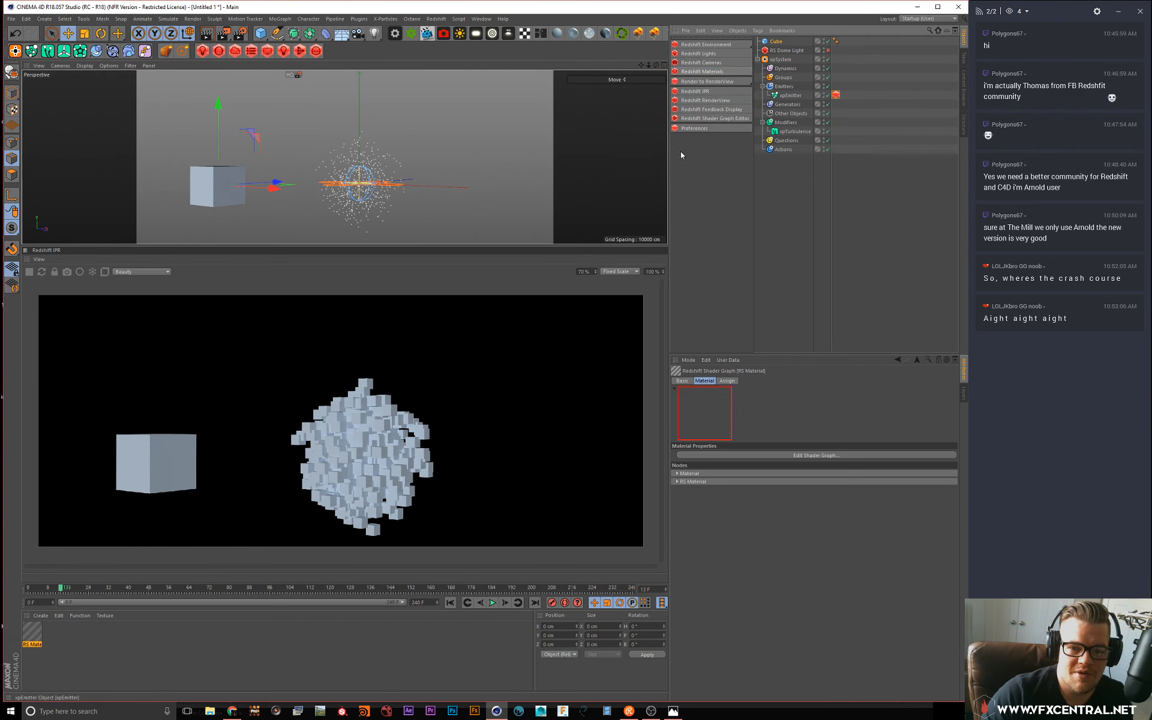
left_click_drag(37, 631, 776, 42)
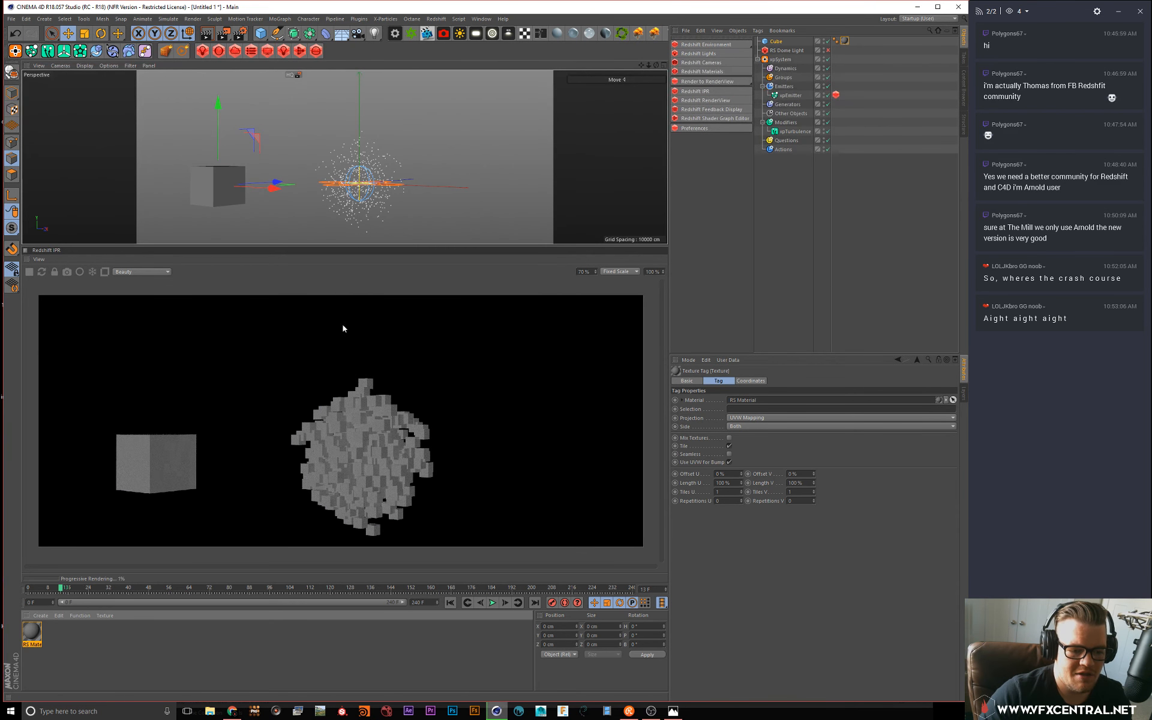
Step: Hide the cube in the viewport only, and give it a fillet with a 2 cm radius
left_click(824, 41)
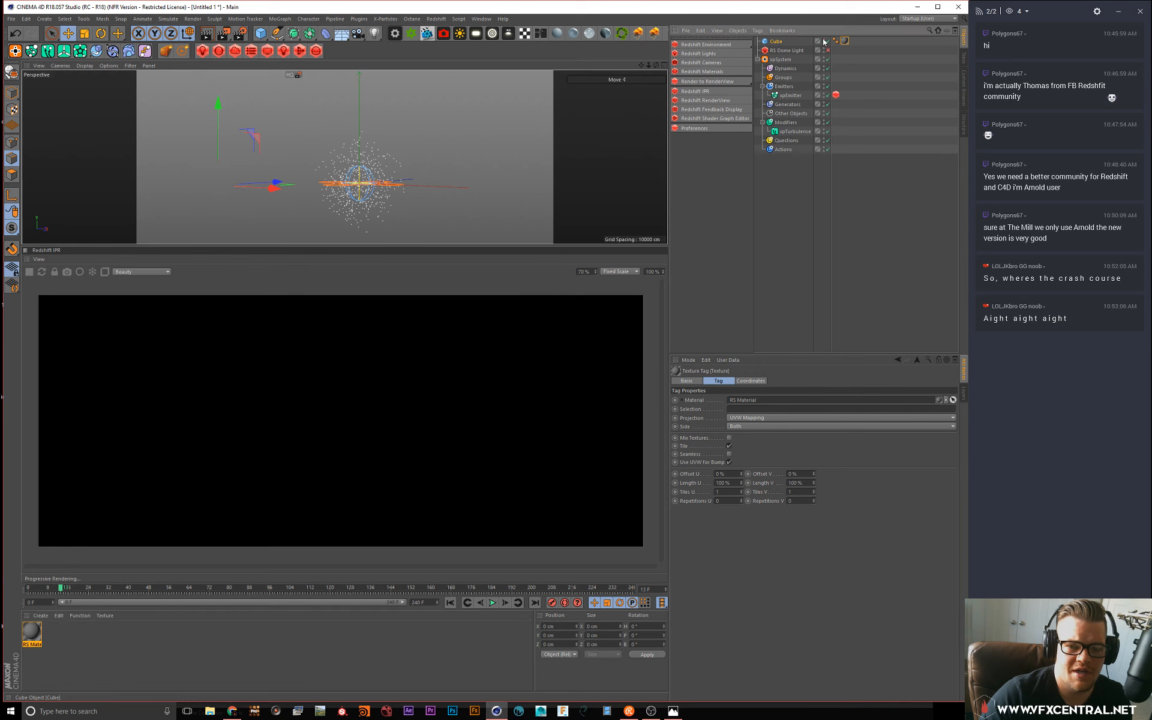
left_click(824, 41)
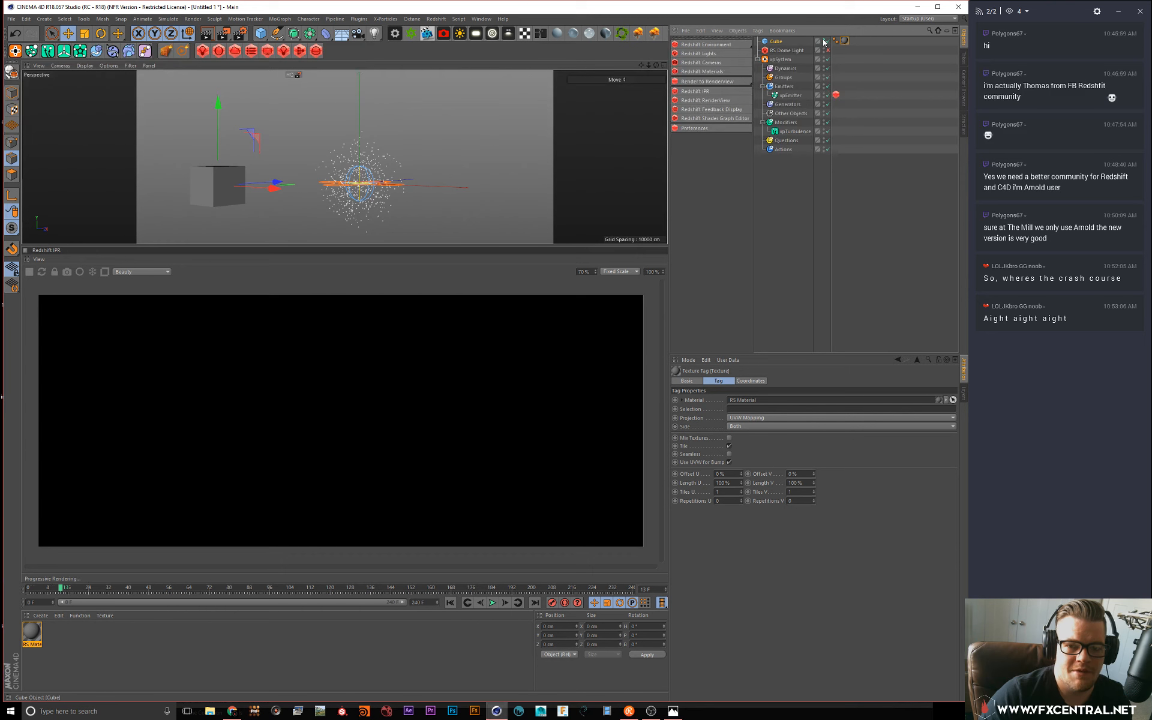
left_click(775, 41)
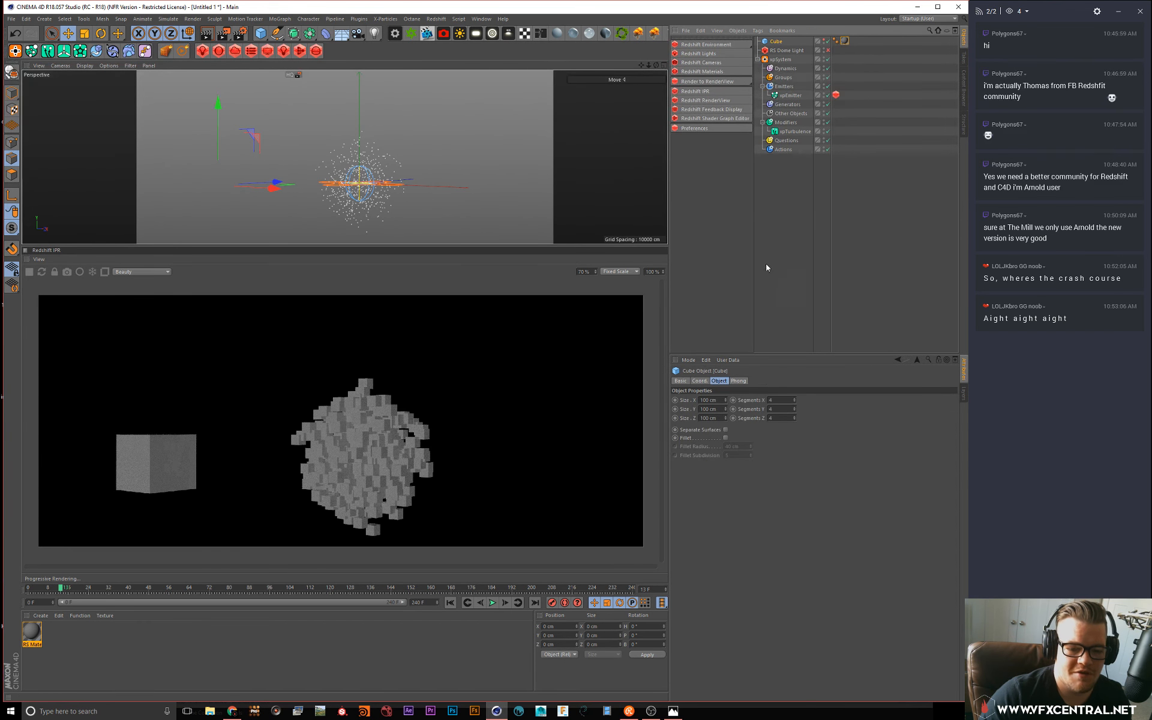
left_click(726, 437)
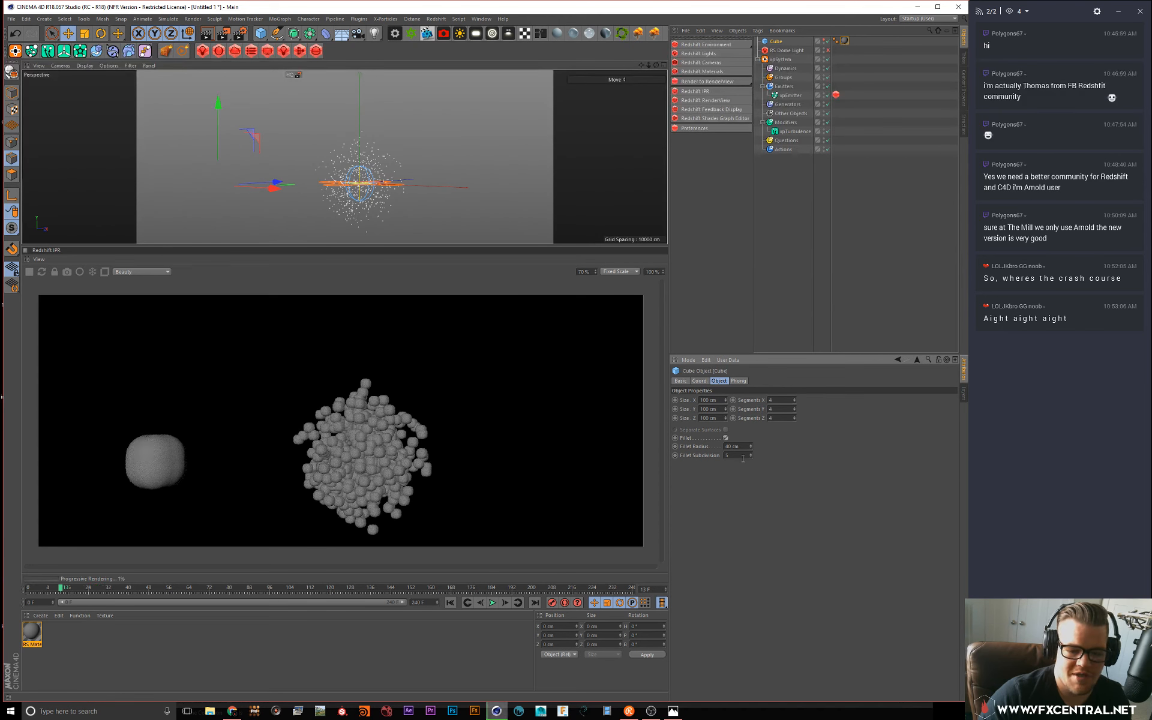
type("2")
key("Return")
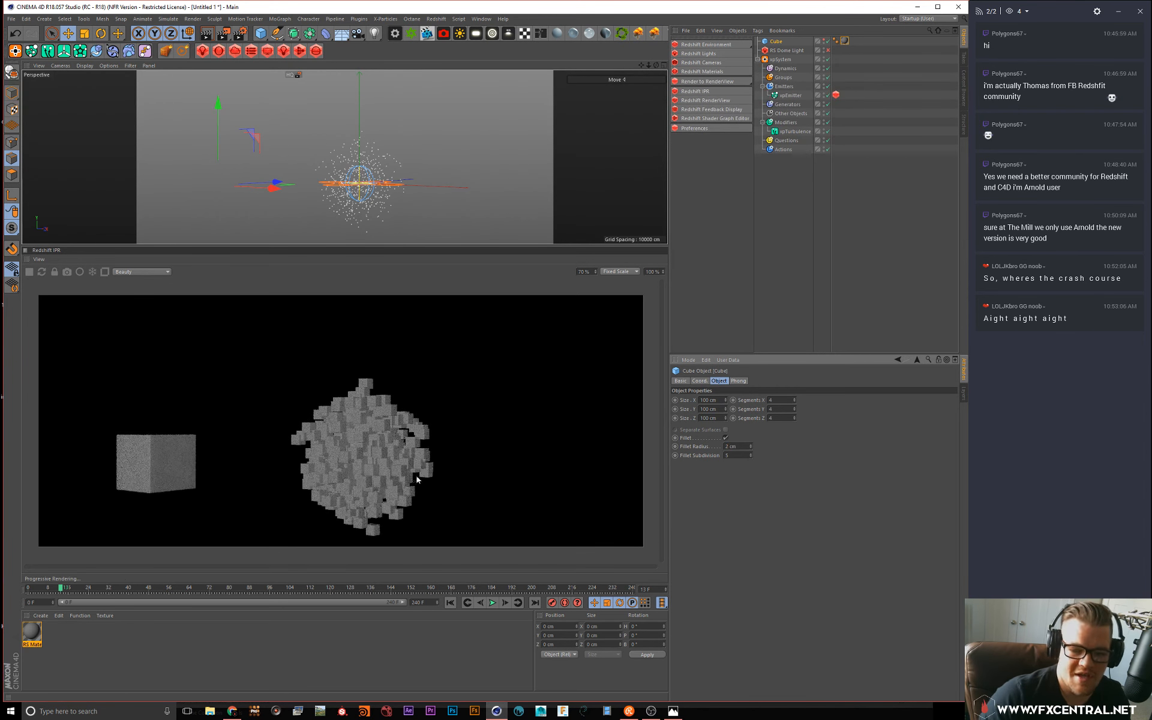
Step: Turn on the RS Dome Light and start choosing an image file for its dome map
left_click(795, 178)
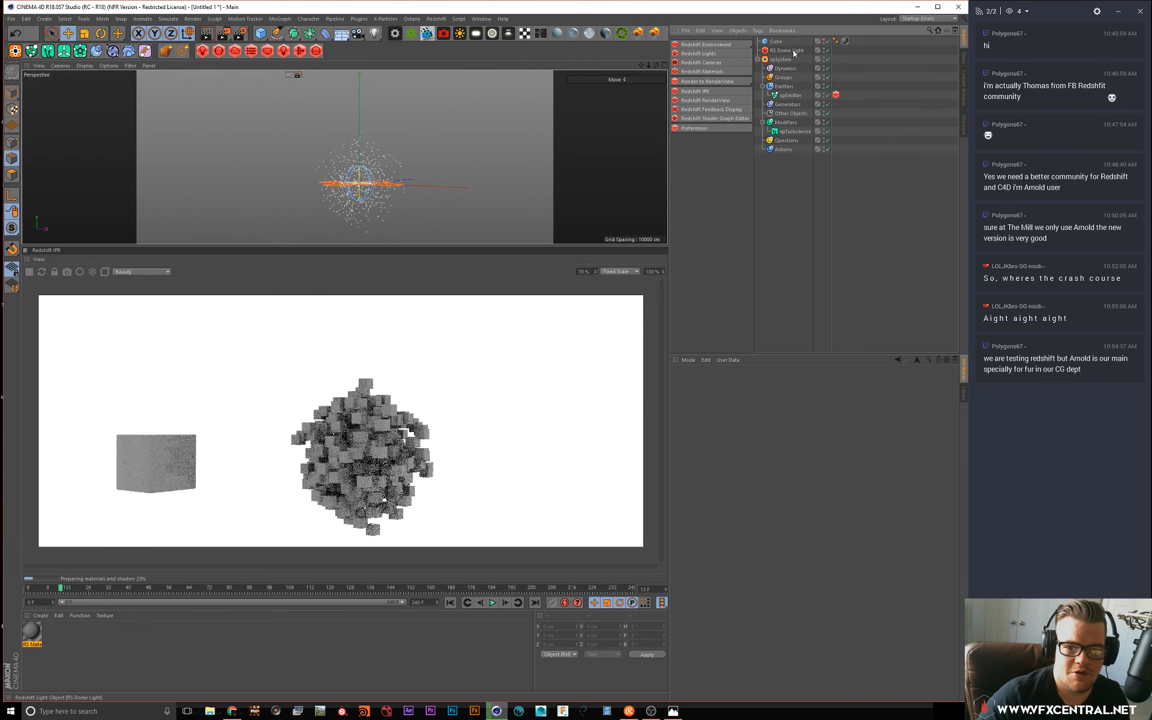
left_click(793, 51)
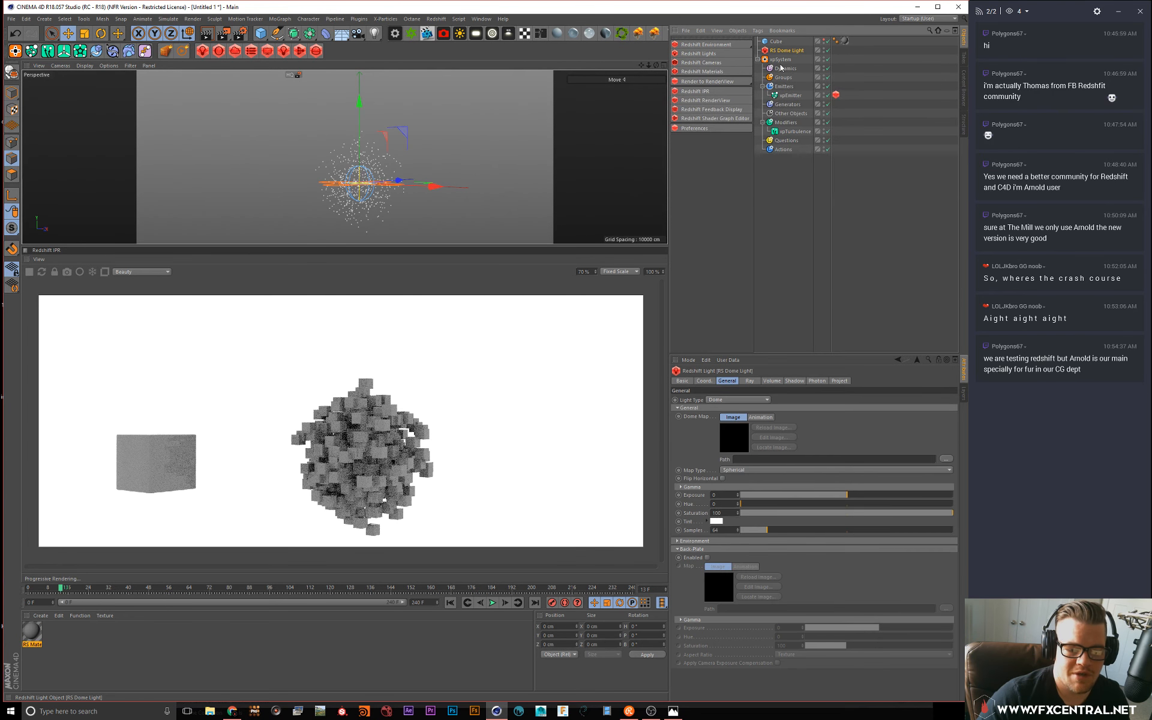
left_click(946, 458)
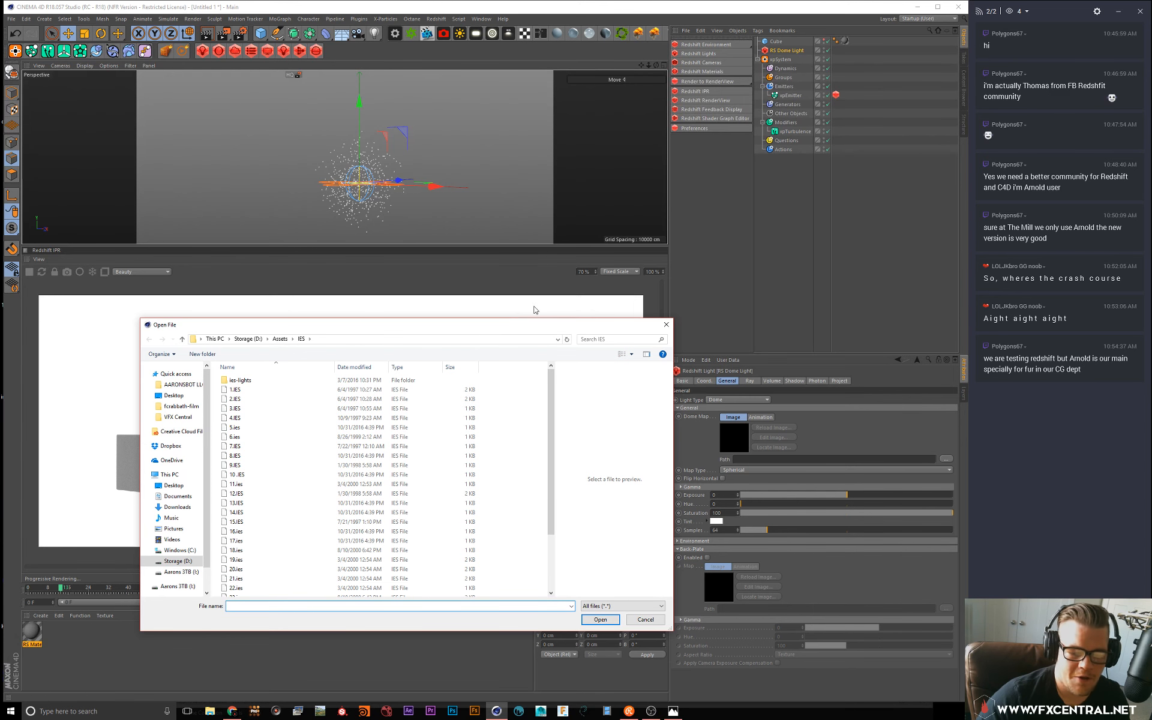
left_click_drag(392, 330, 527, 80)
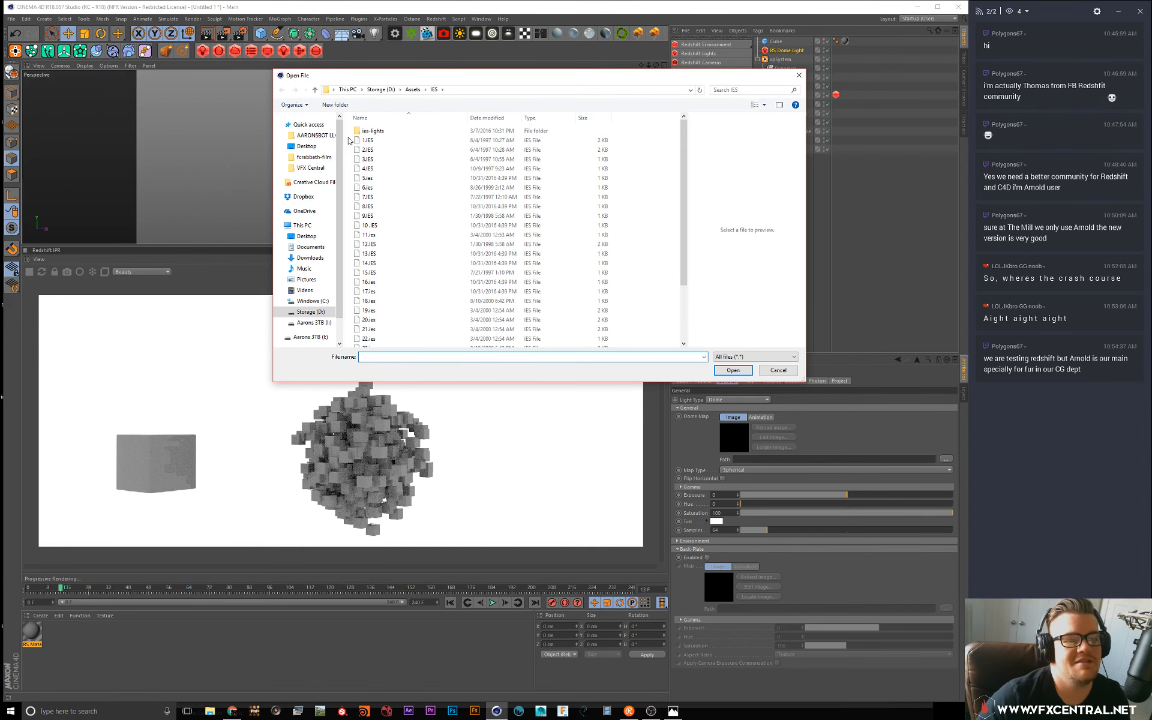
Step: Browse to the HDRI folder inside Assets on the Storage (D:) drive for the dome map image
left_click(376, 90)
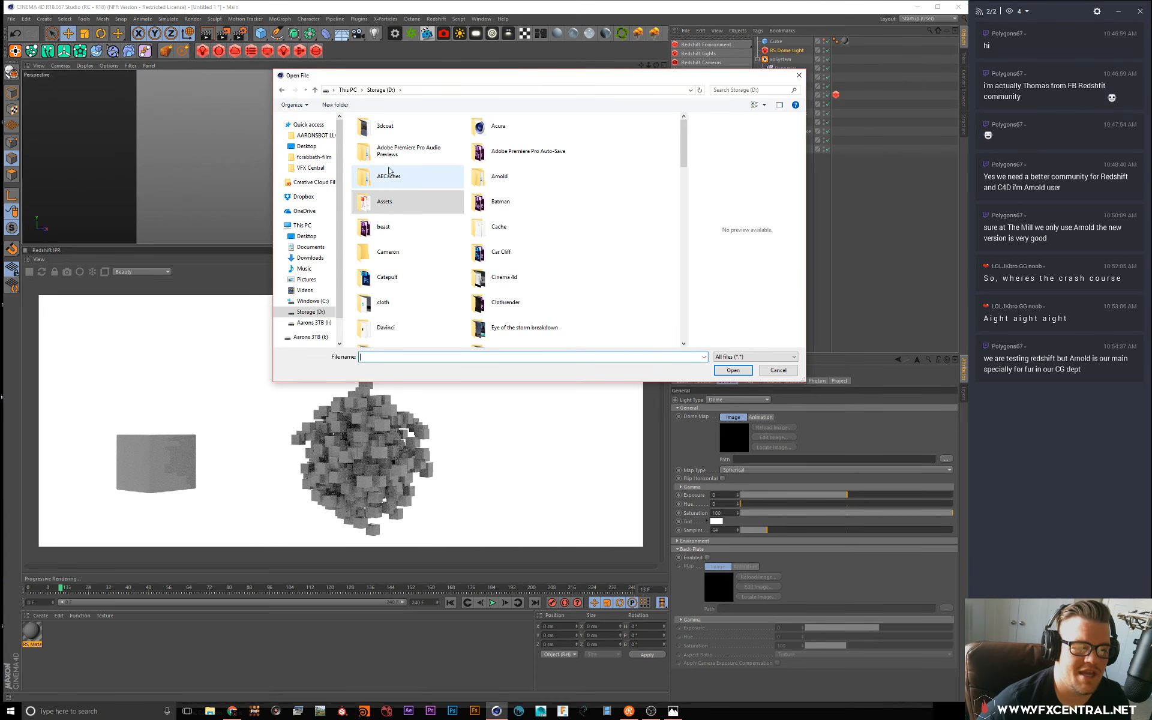
scroll(404, 309, "down", 1)
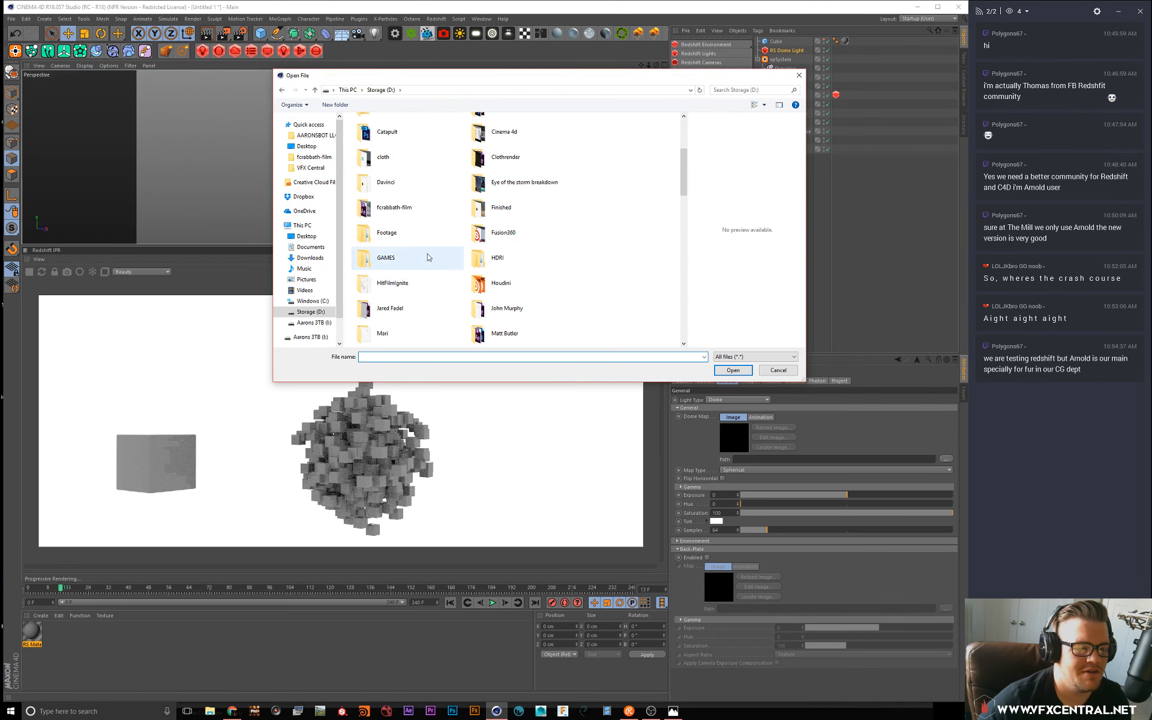
scroll(441, 265, "up", 2)
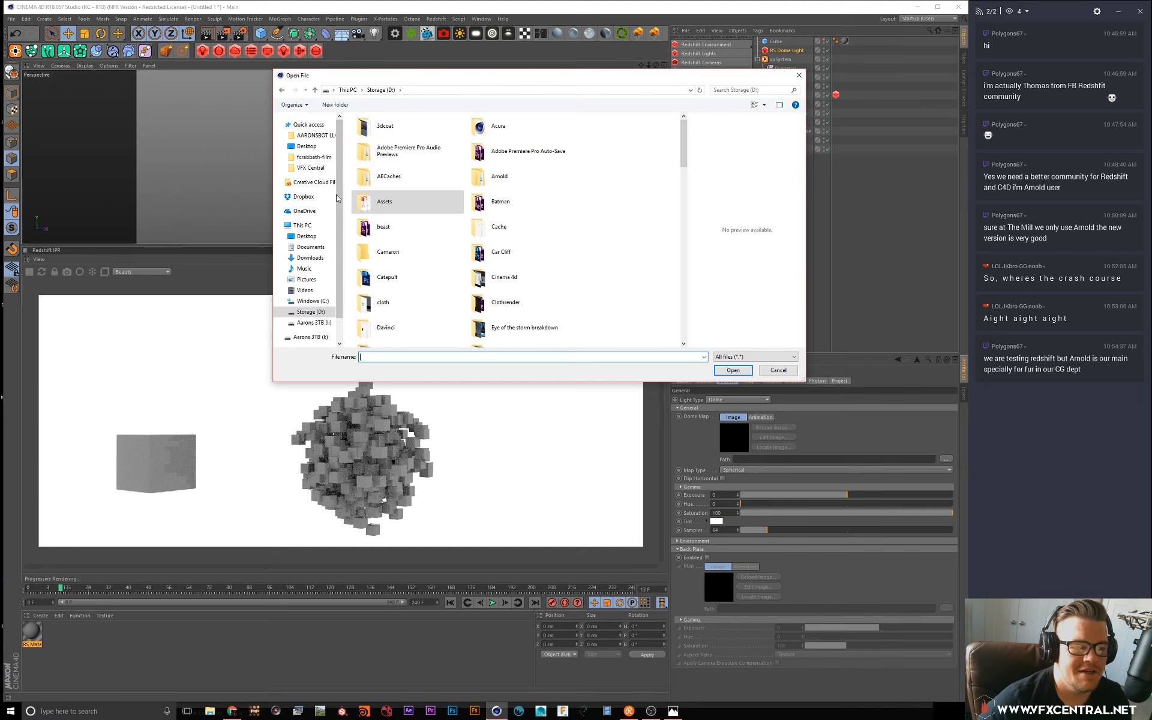
double_click(388, 205)
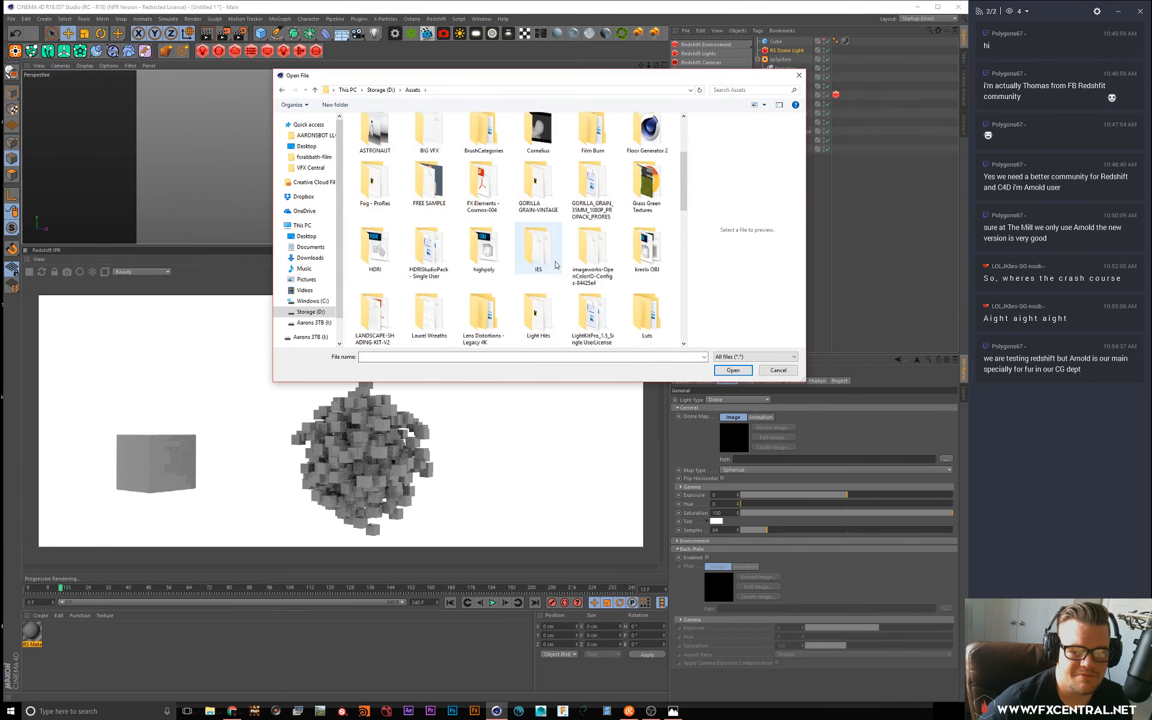
scroll(565, 314, "down", 5)
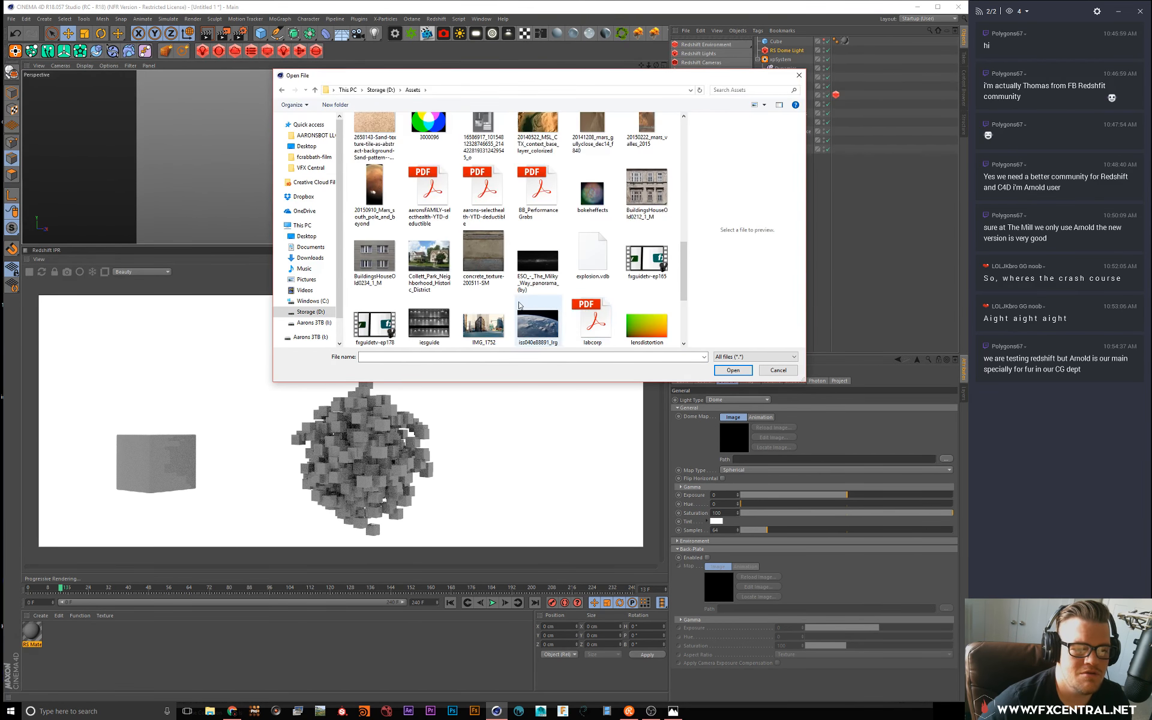
scroll(424, 246, "up", 6)
double_click(374, 207)
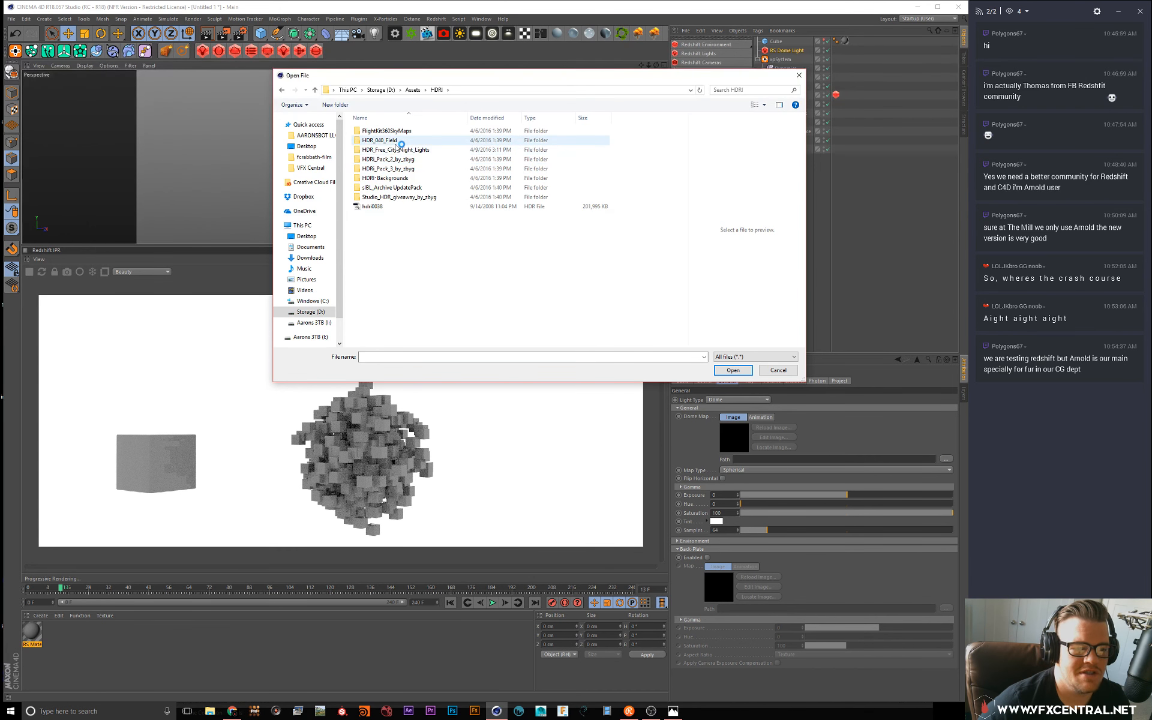
Step: Look through the HDRi Backgrounds folder and its sIBL_Collection subfolder for an environment image, and return to the HDRI folder
double_click(408, 178)
left_click(373, 142)
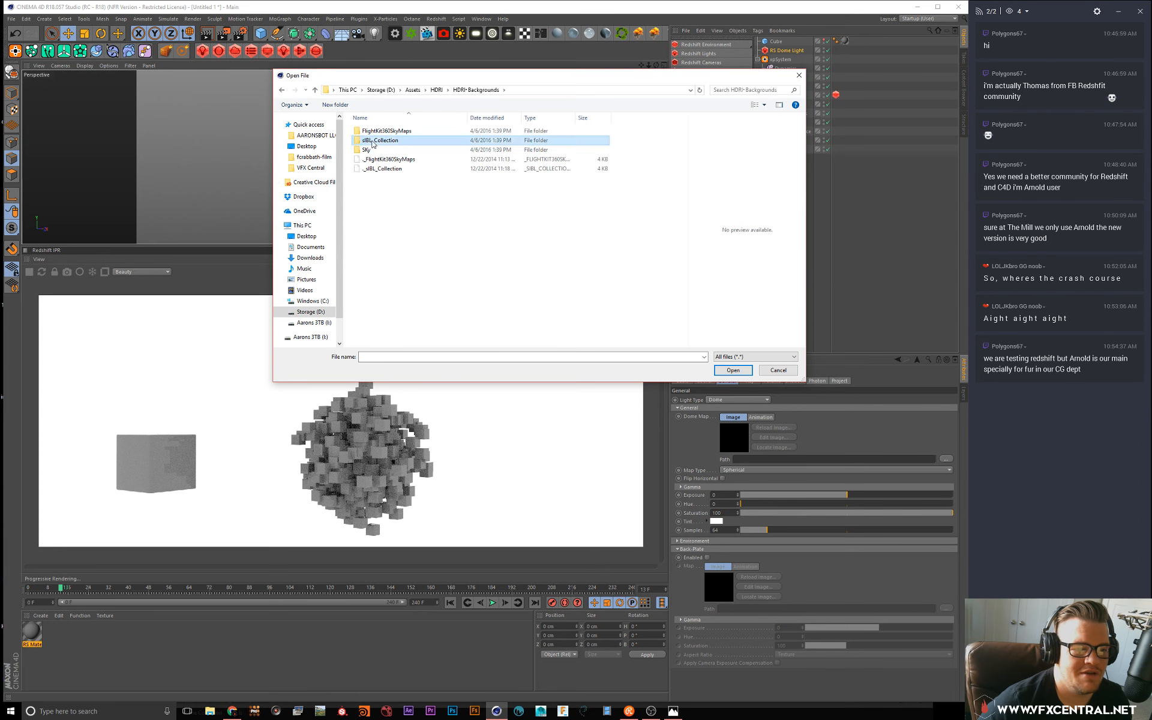
double_click(373, 142)
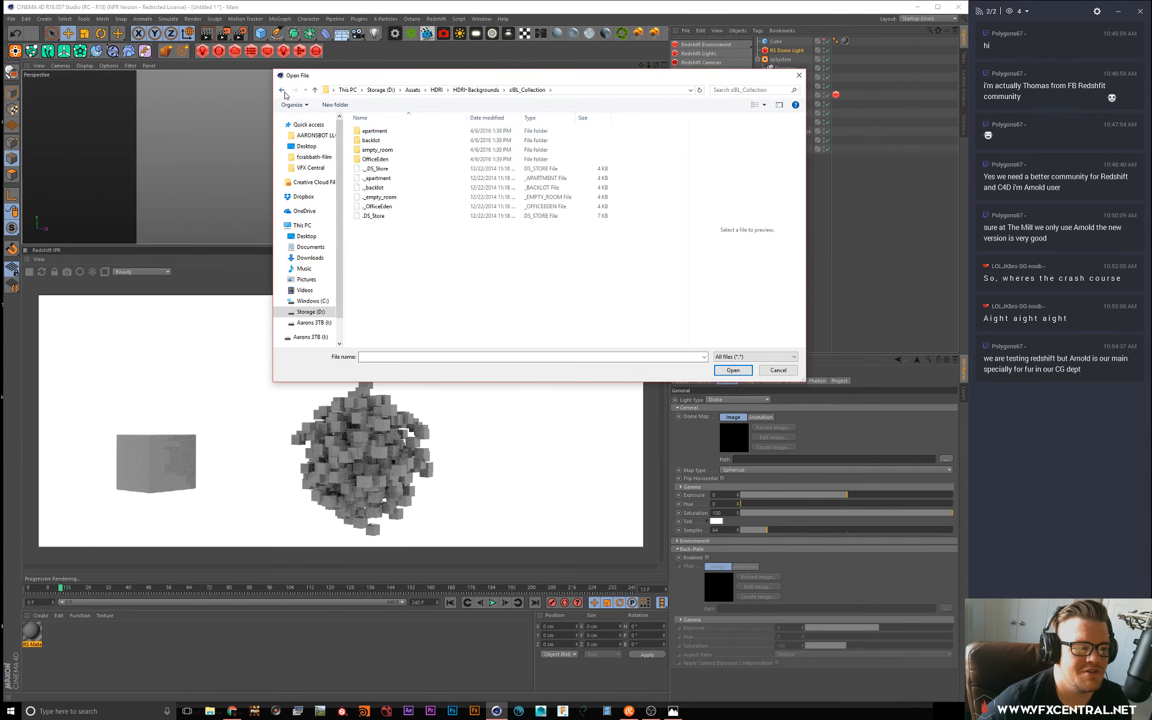
left_click(282, 91)
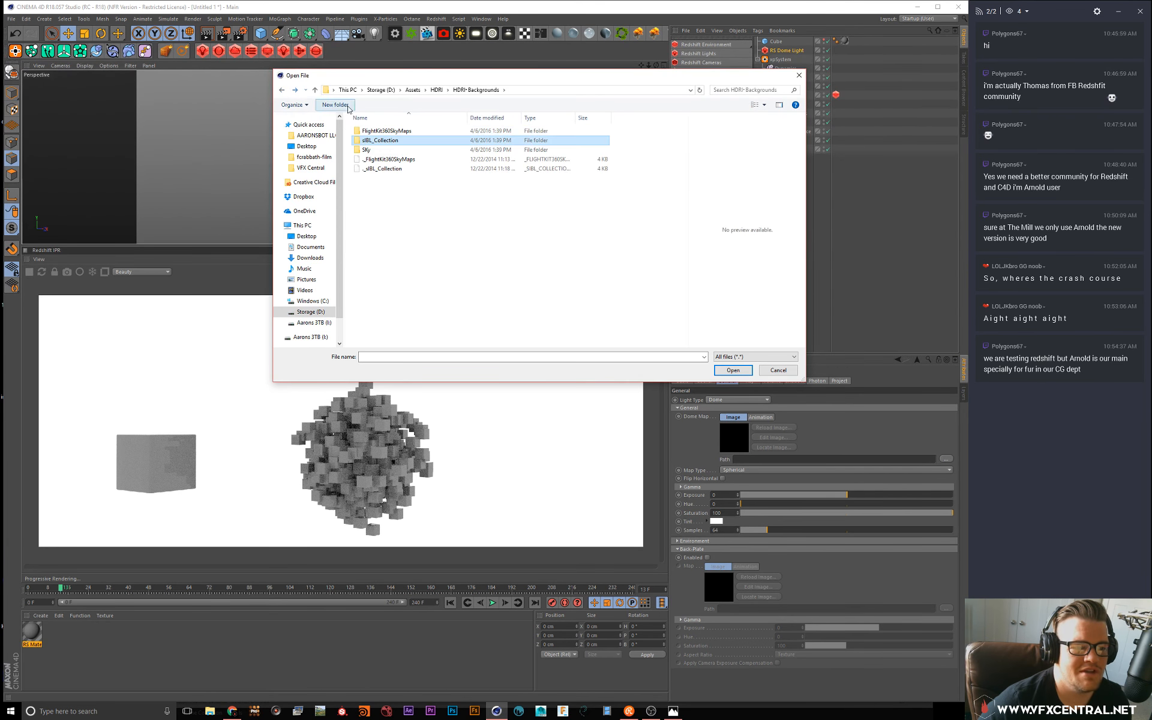
left_click(436, 90)
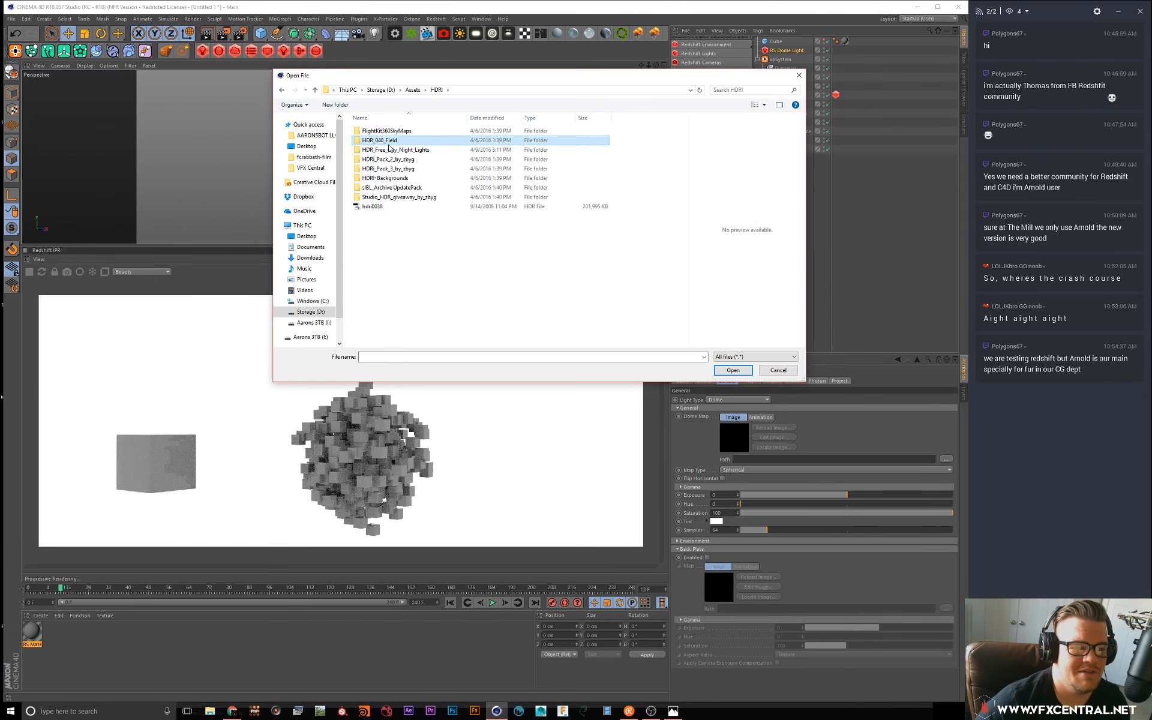
left_click(281, 89)
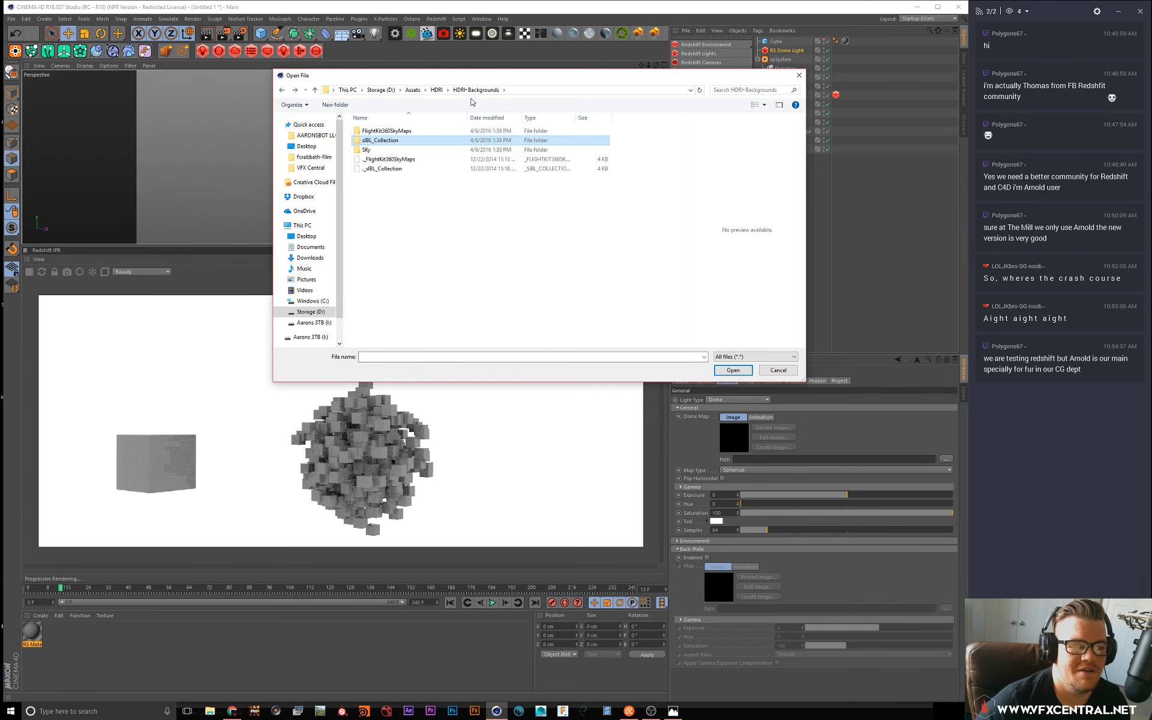
left_click(436, 90)
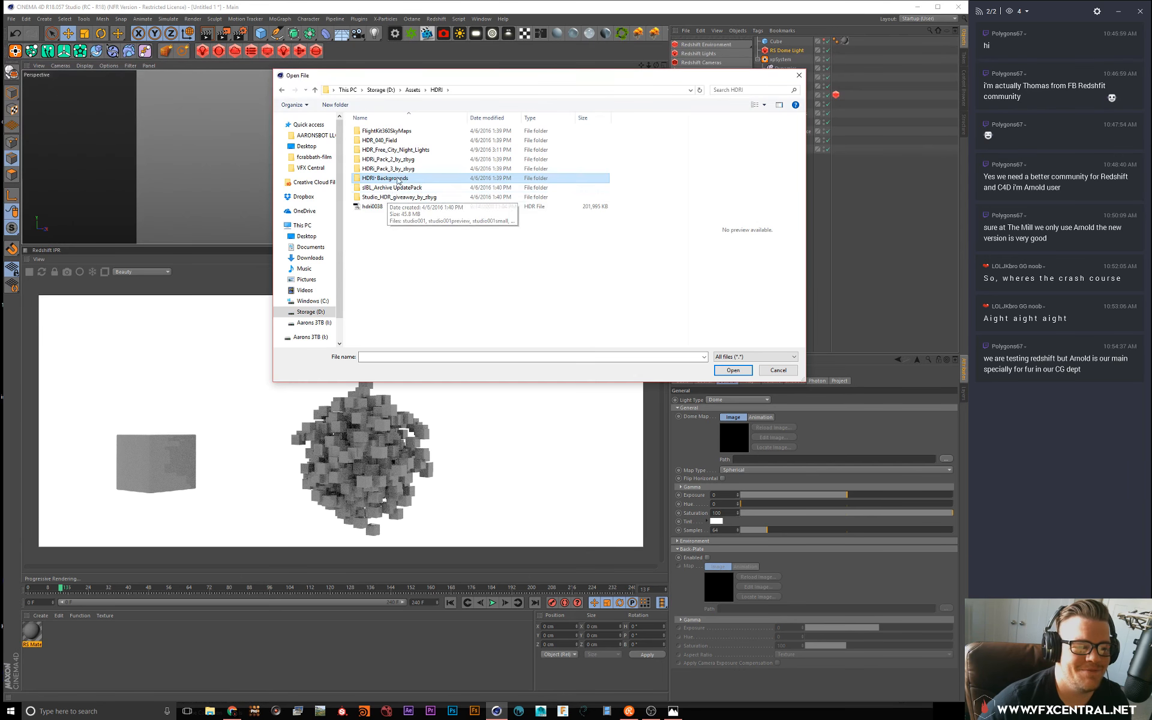
Step: Look through the sIBL_Archive UpdatePack folder and its Alexs_Apartment and apartment subfolders for an environment image, and return to the HDRI folder
double_click(385, 188)
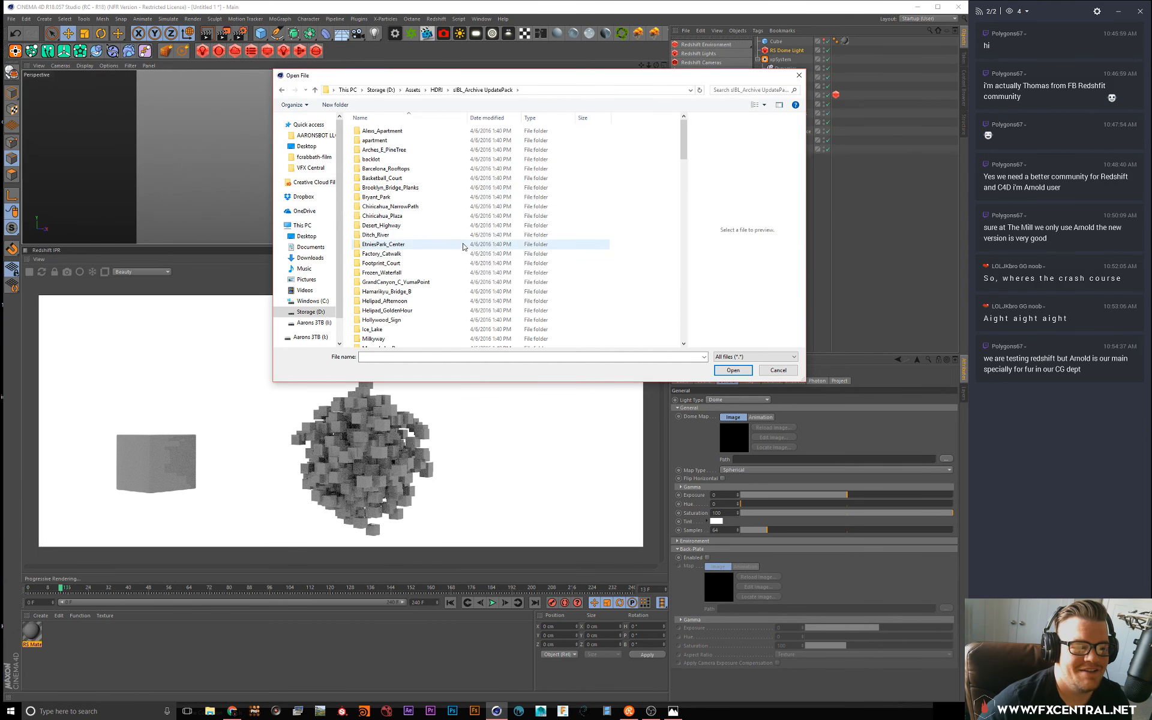
scroll(414, 284, "down", 1)
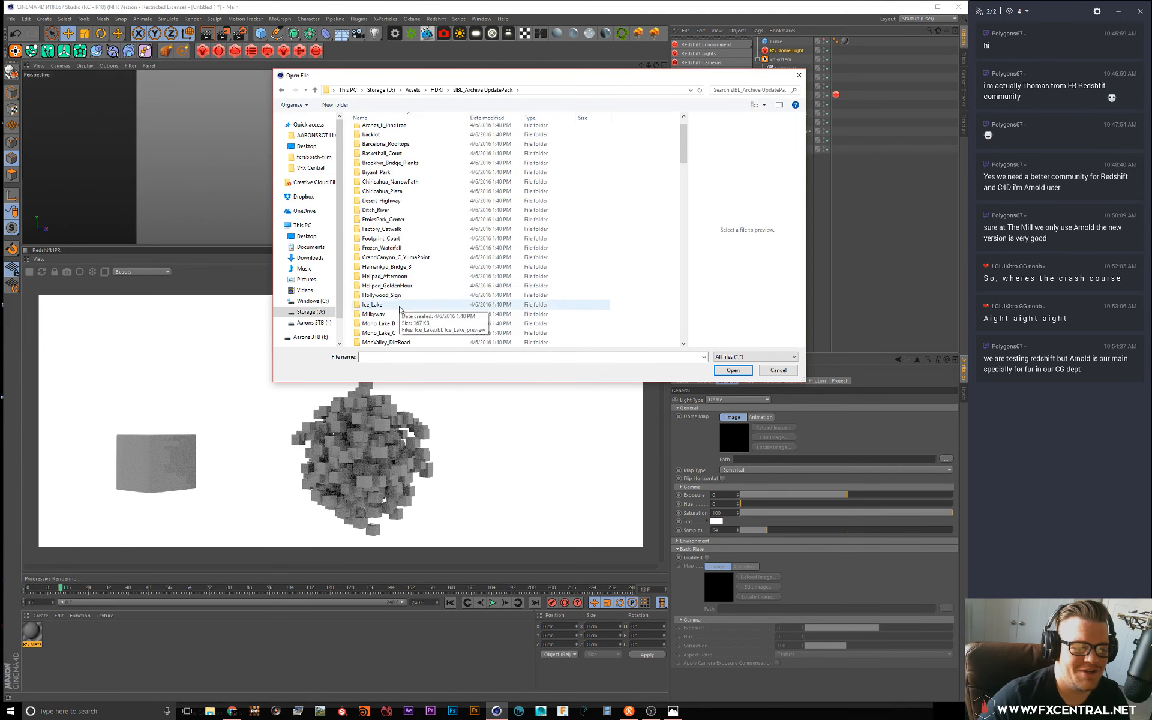
scroll(398, 327, "up", 1)
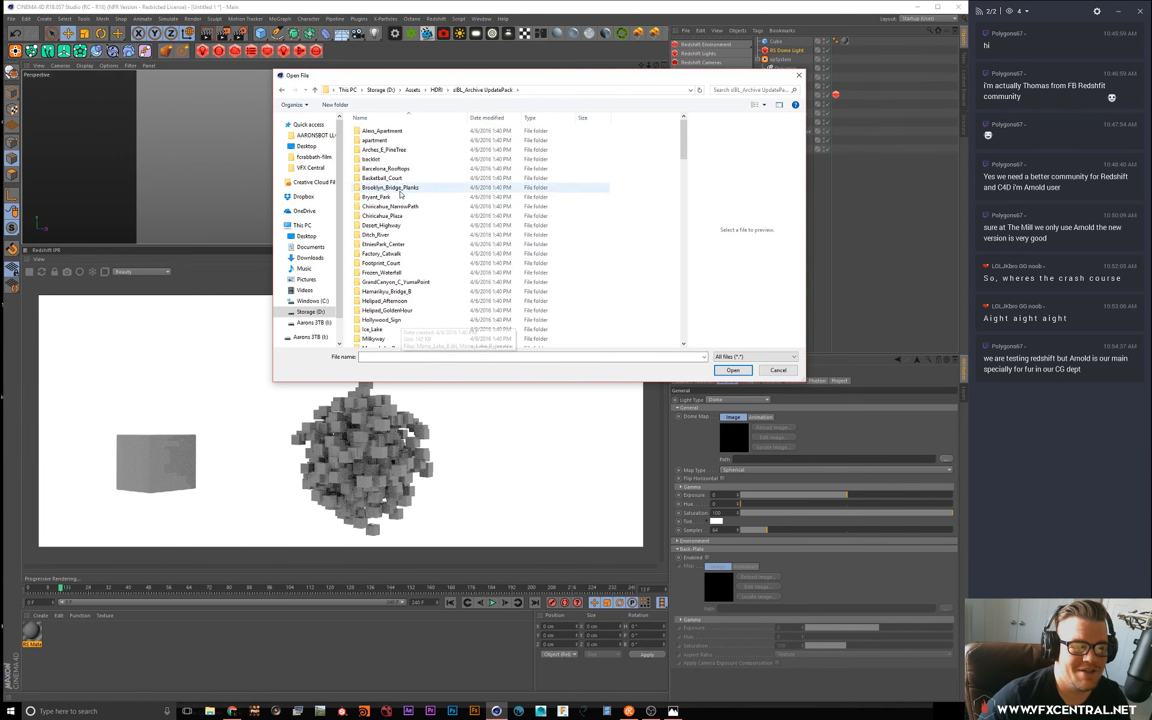
double_click(392, 131)
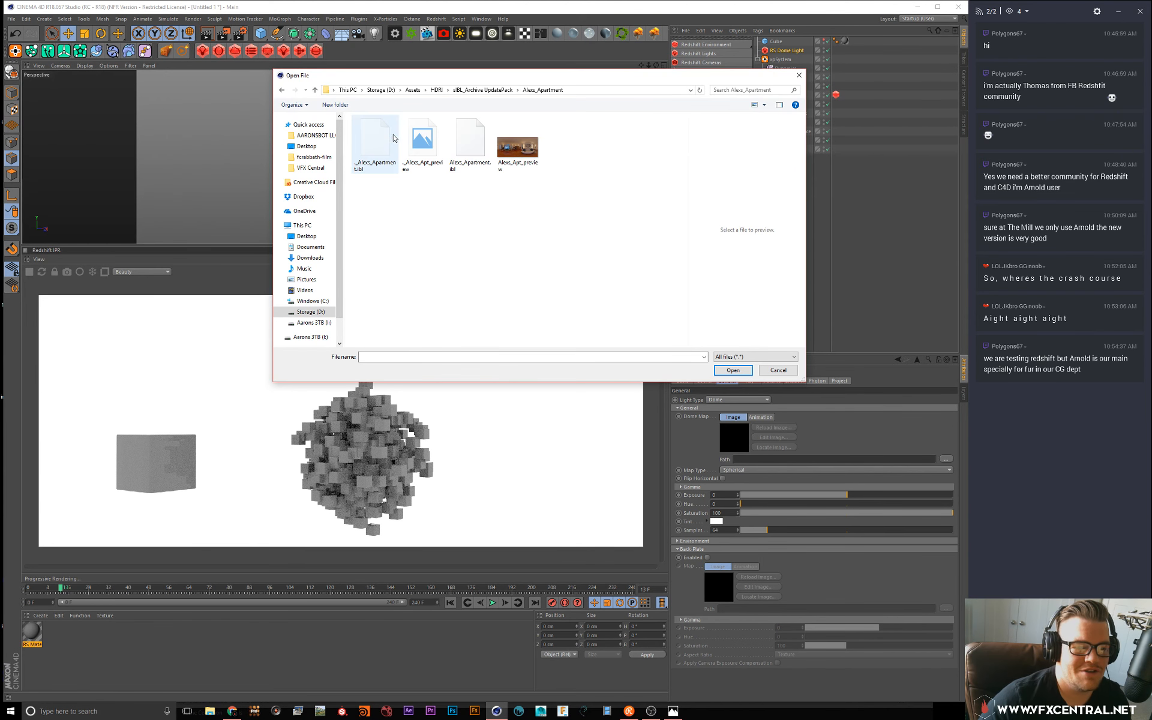
left_click(281, 90)
double_click(378, 142)
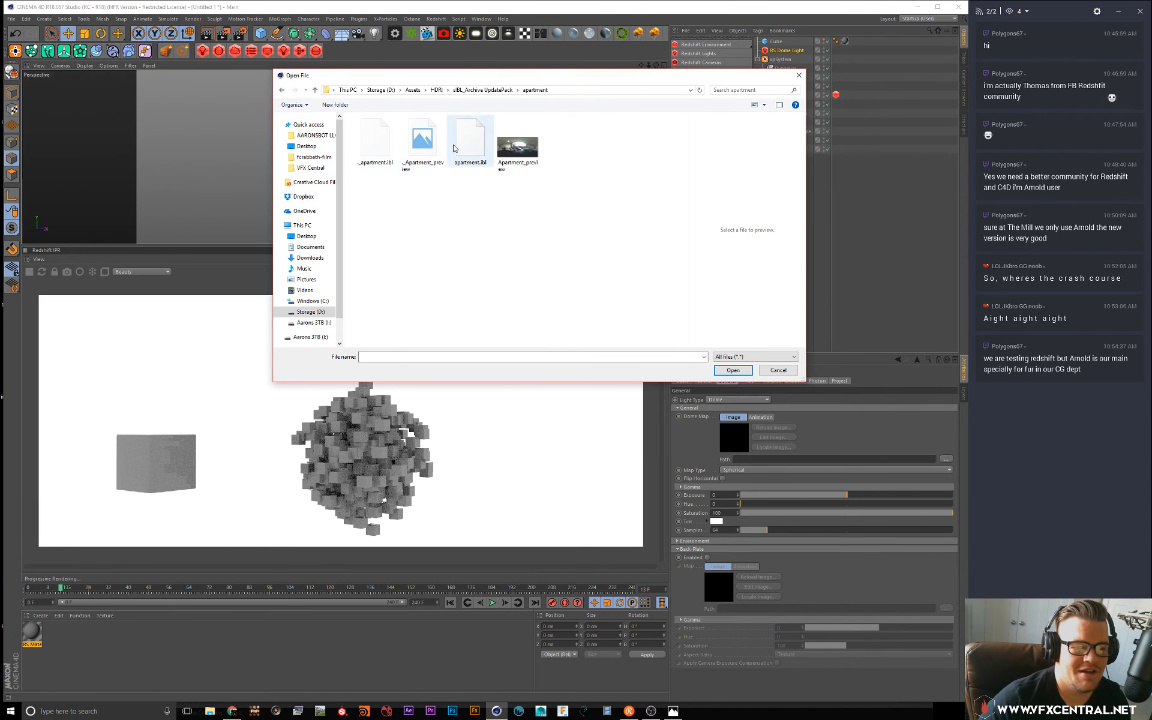
left_click(282, 90)
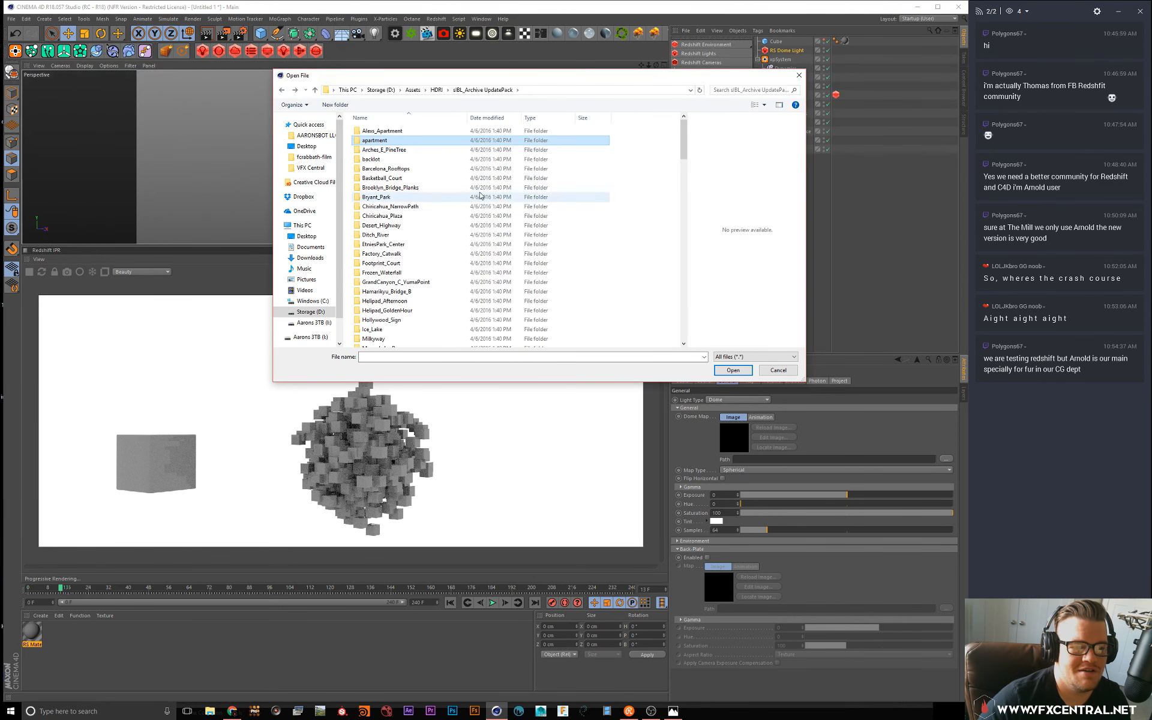
double_click(384, 140)
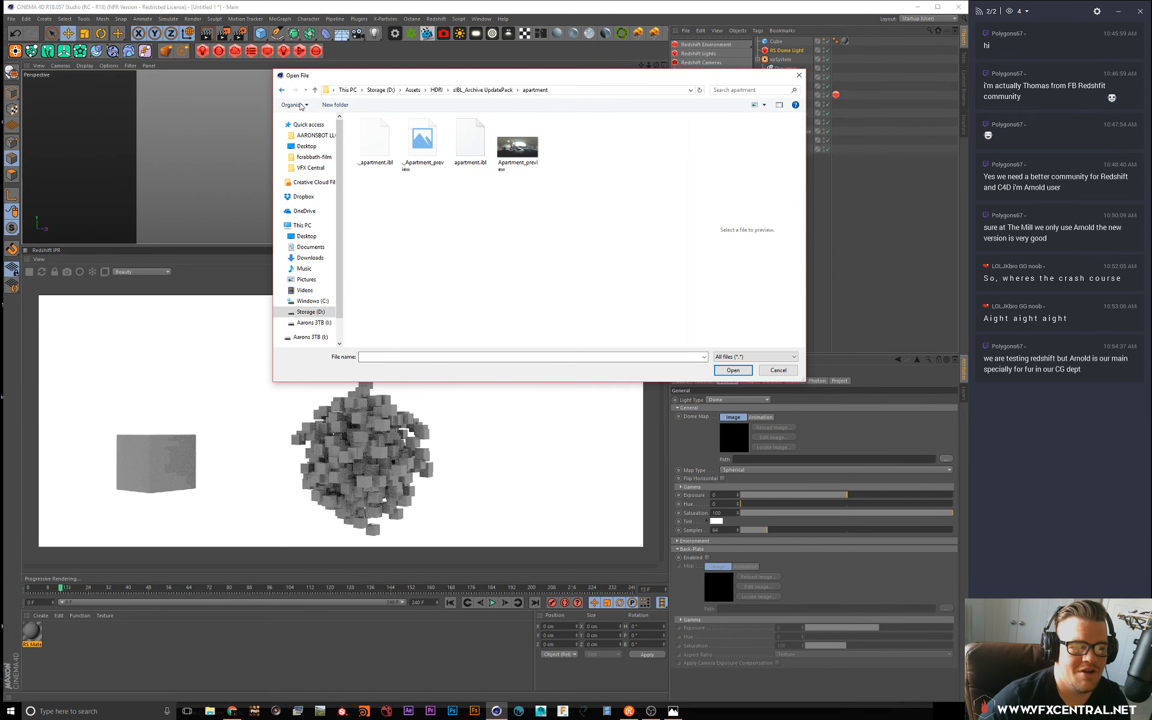
left_click(282, 90)
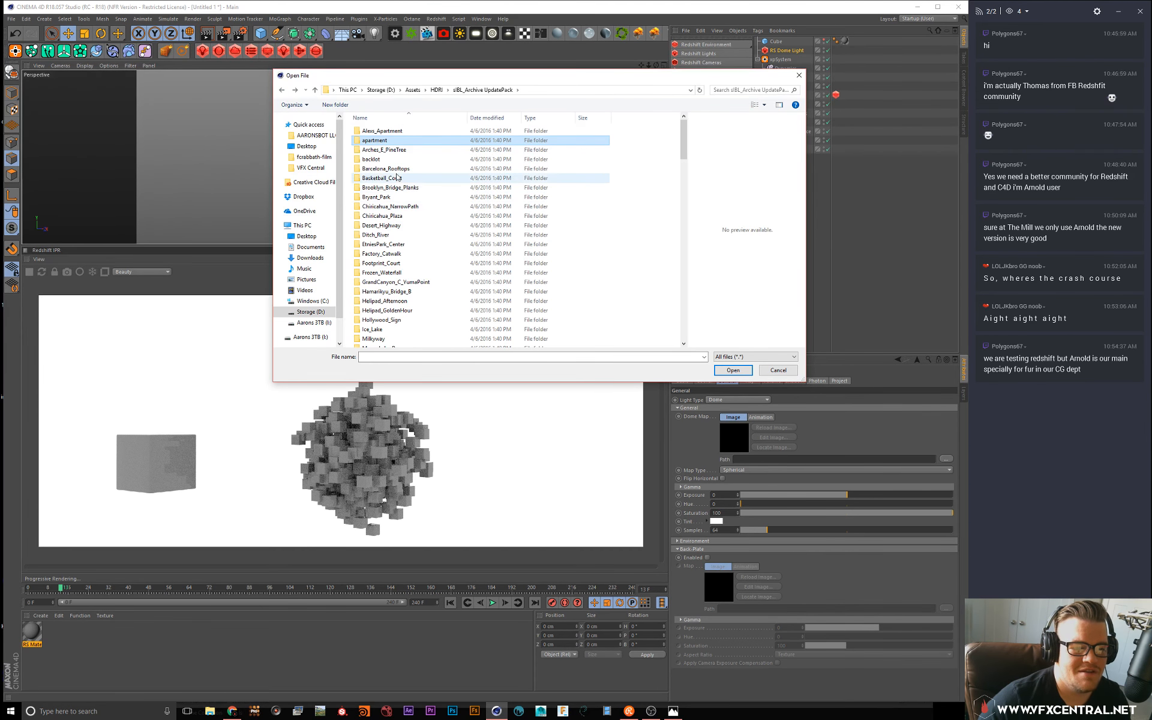
left_click(396, 170)
left_click(436, 90)
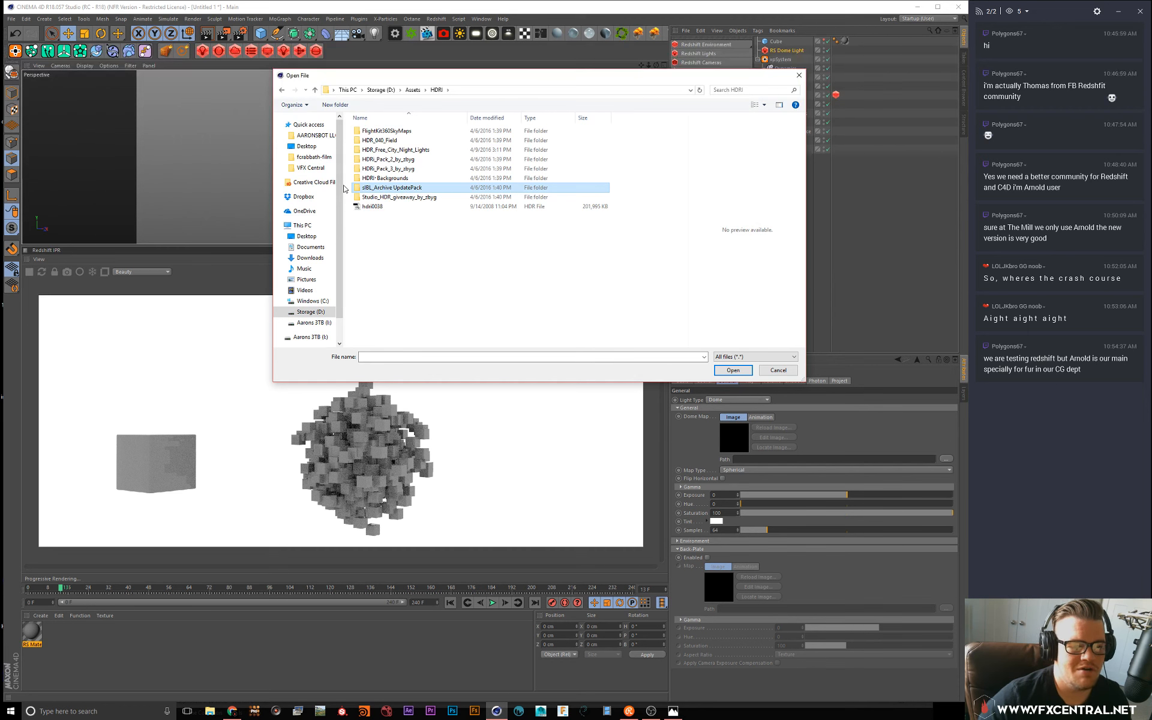
Step: Load studio025.exr from the HDRi_Pack_3_by_zbyg folder as the dome light's map
double_click(366, 168)
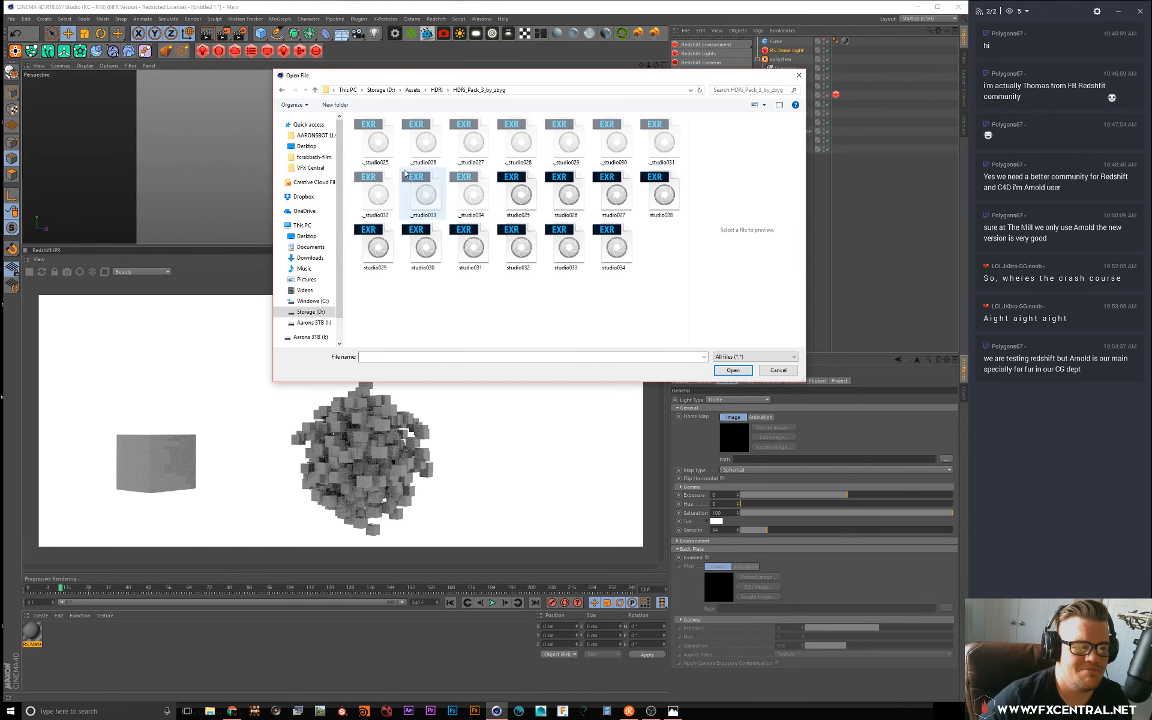
left_click(518, 194)
left_click(733, 371)
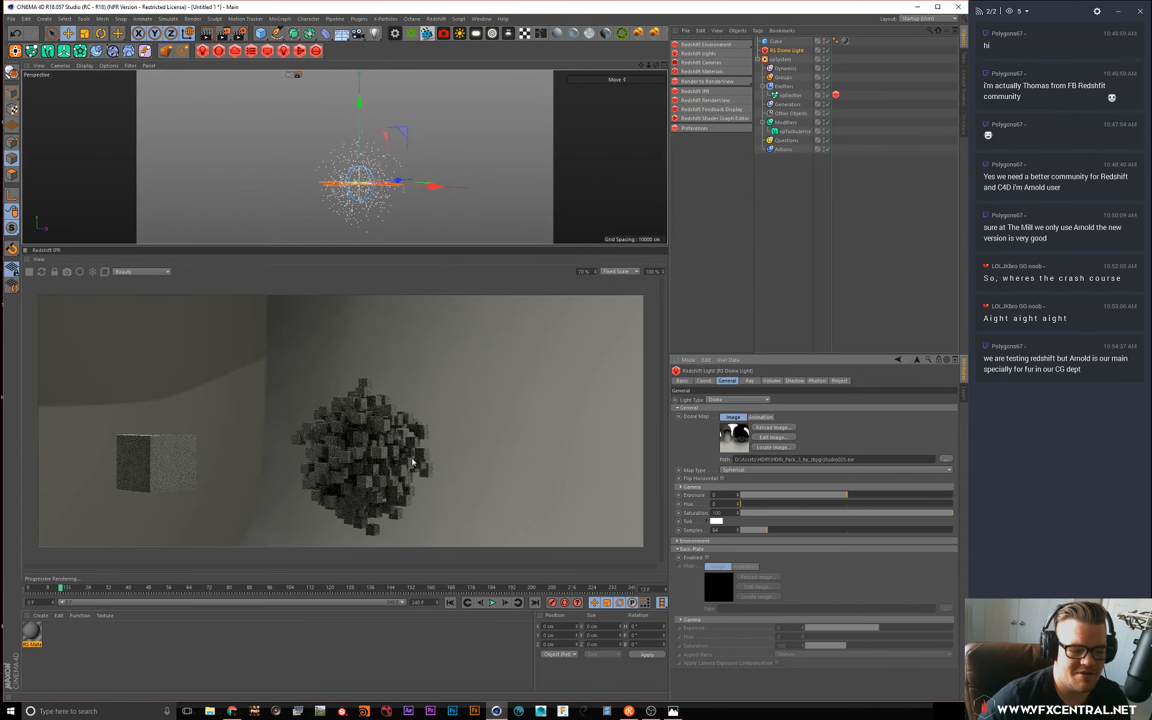
Step: Move the source cube along its X axis away from the particles, out of the render frame
middle_click_drag(278, 160, 274, 114, "alt")
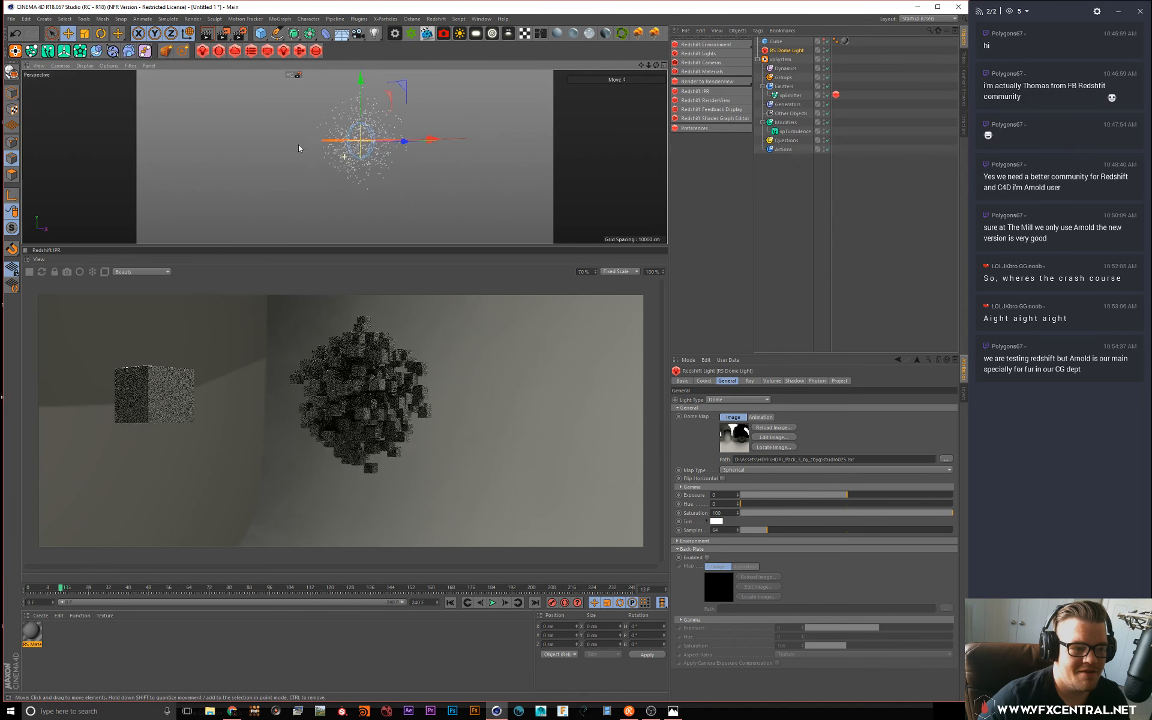
left_click_drag(297, 144, 324, 136, "alt")
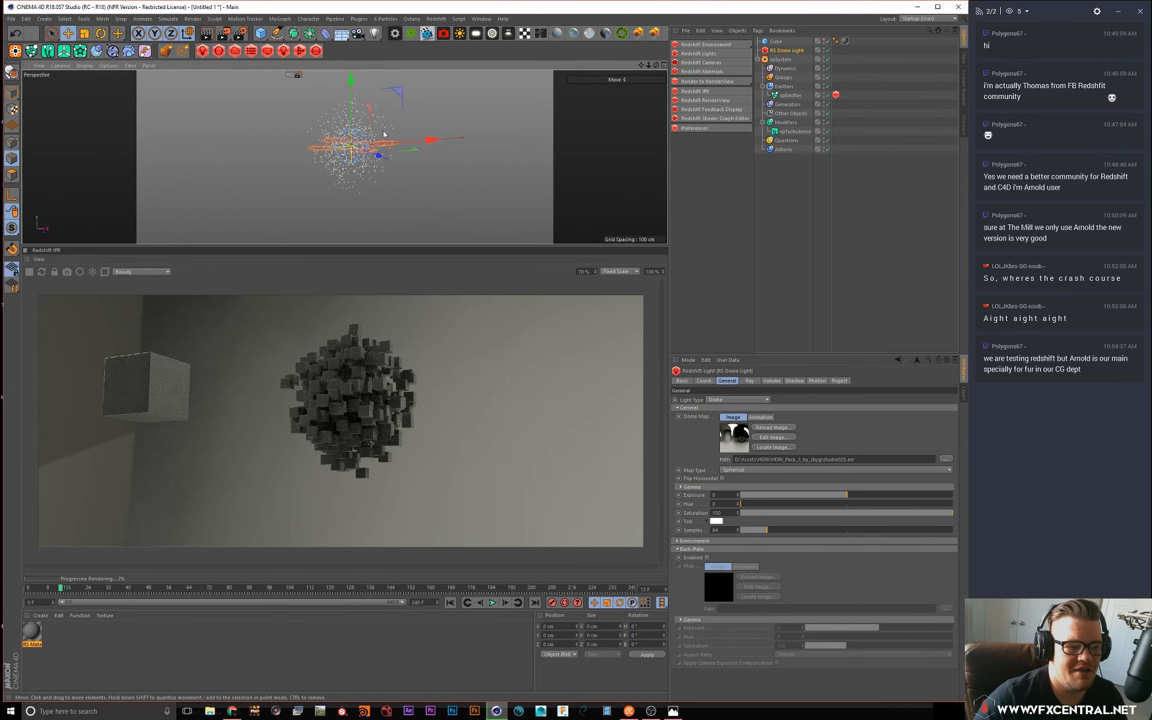
left_click_drag(383, 122, 389, 107, "alt")
right_click_drag(389, 107, 385, 103, "alt")
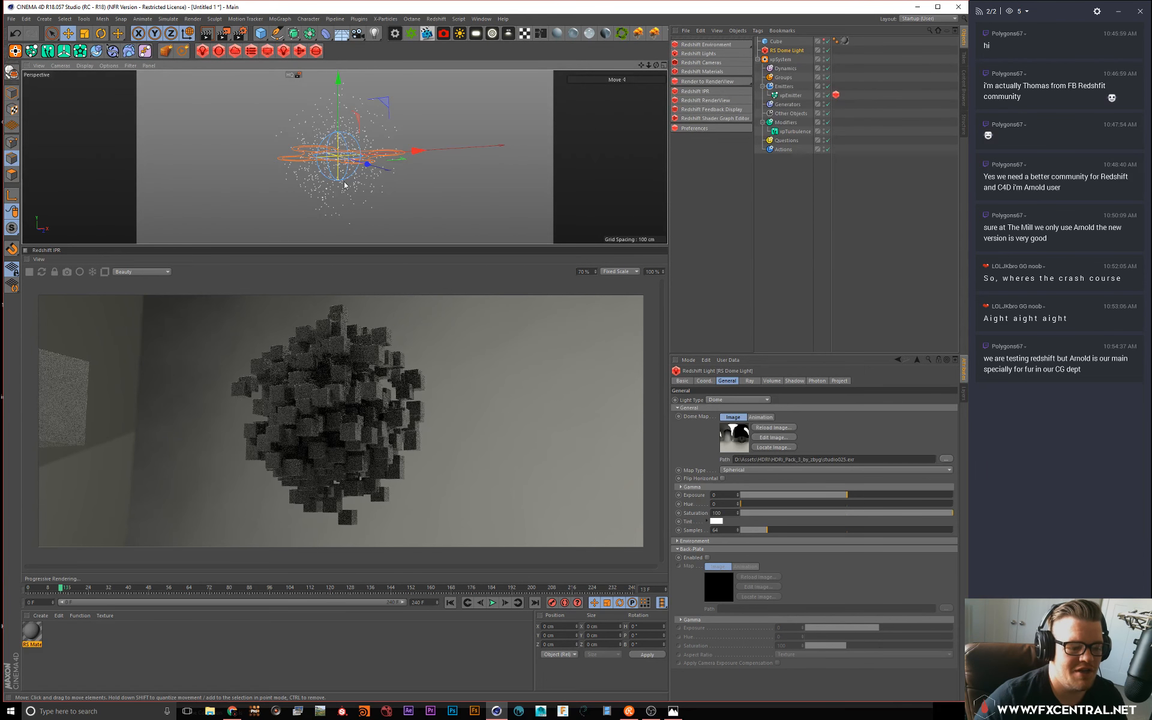
left_click_drag(299, 154, 324, 148, "alt")
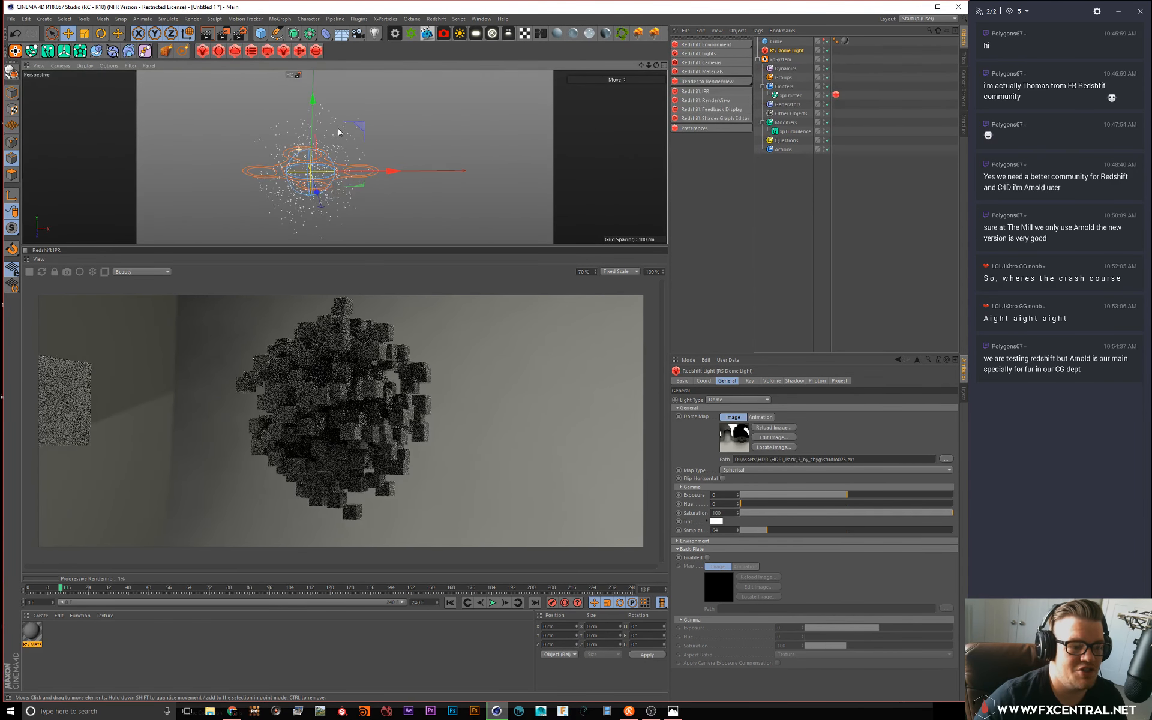
left_click_drag(257, 159, 342, 189, "alt")
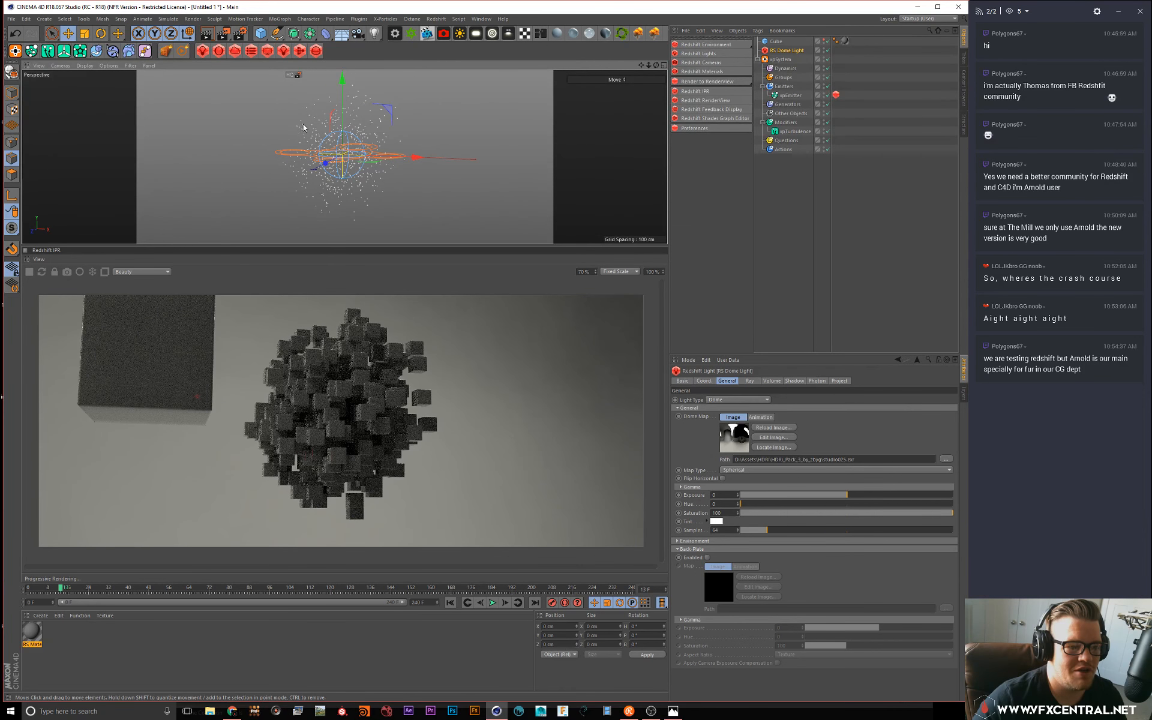
scroll(303, 128, "down", 3)
left_click(775, 41)
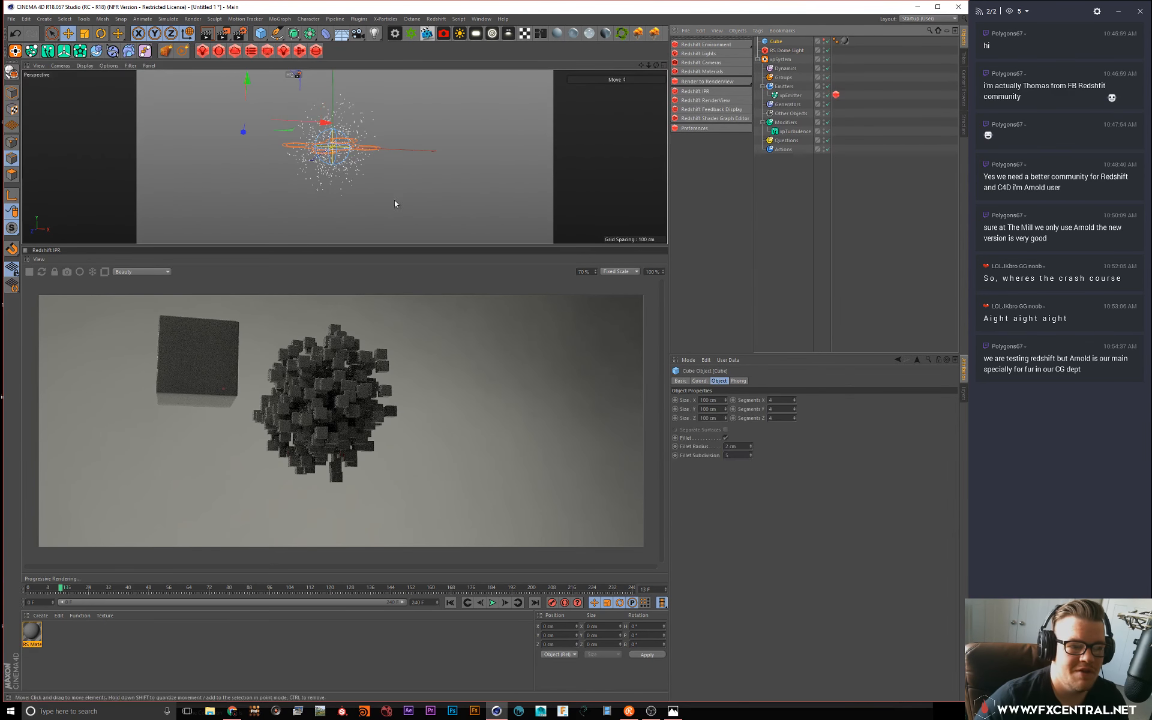
left_click_drag(321, 126, 131, 124)
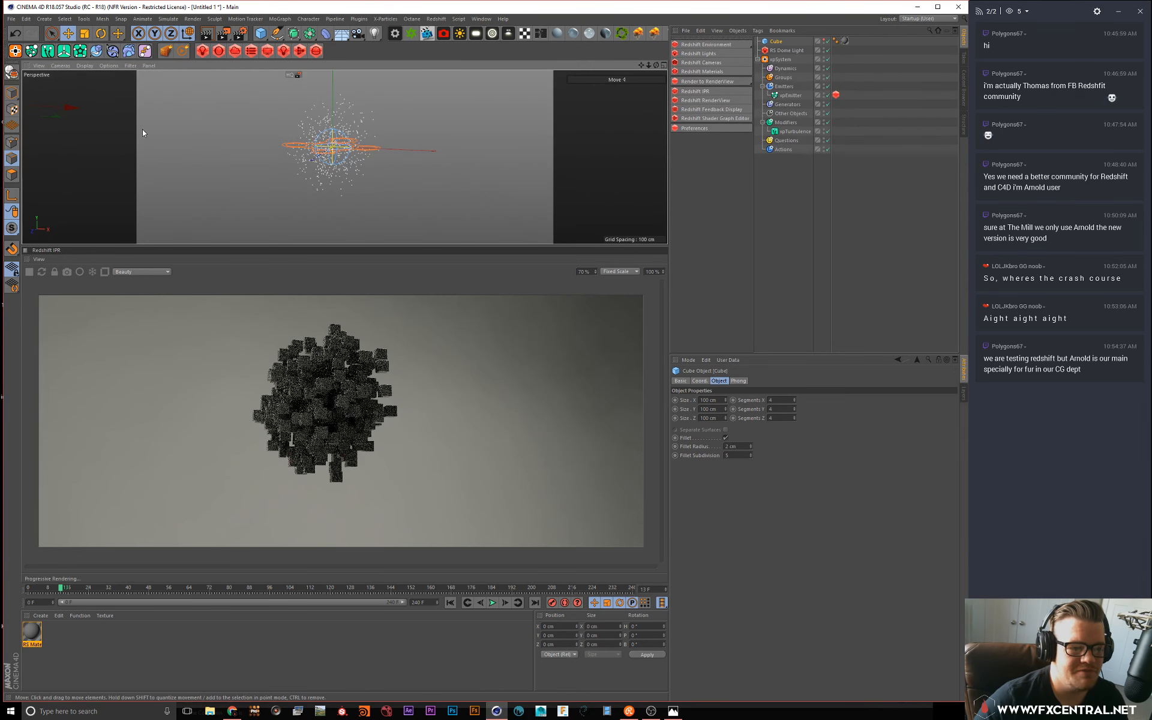
Step: Enlarge the Redshift IPR view in height and width, and frame the particle sphere more closely
mouse_move(252, 133)
left_mouse_down("alt")
mouse_move(283, 135)
mouse_move(231, 129)
left_mouse_up("alt")
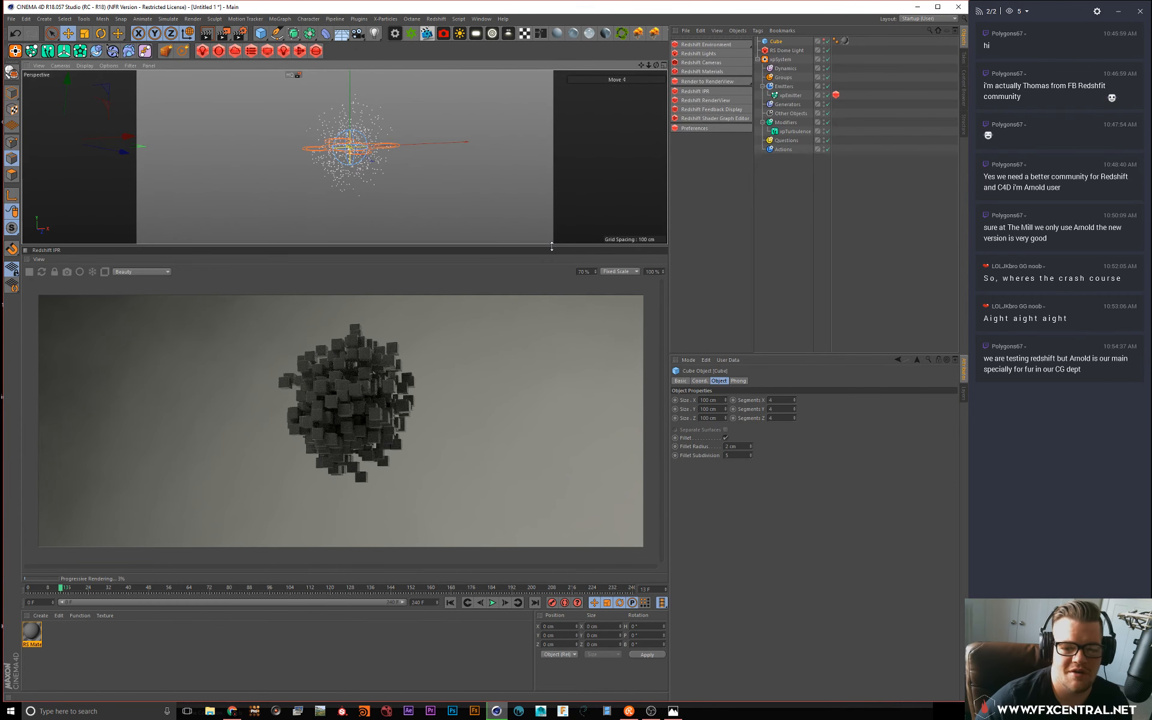
left_click_drag(553, 245, 554, 237)
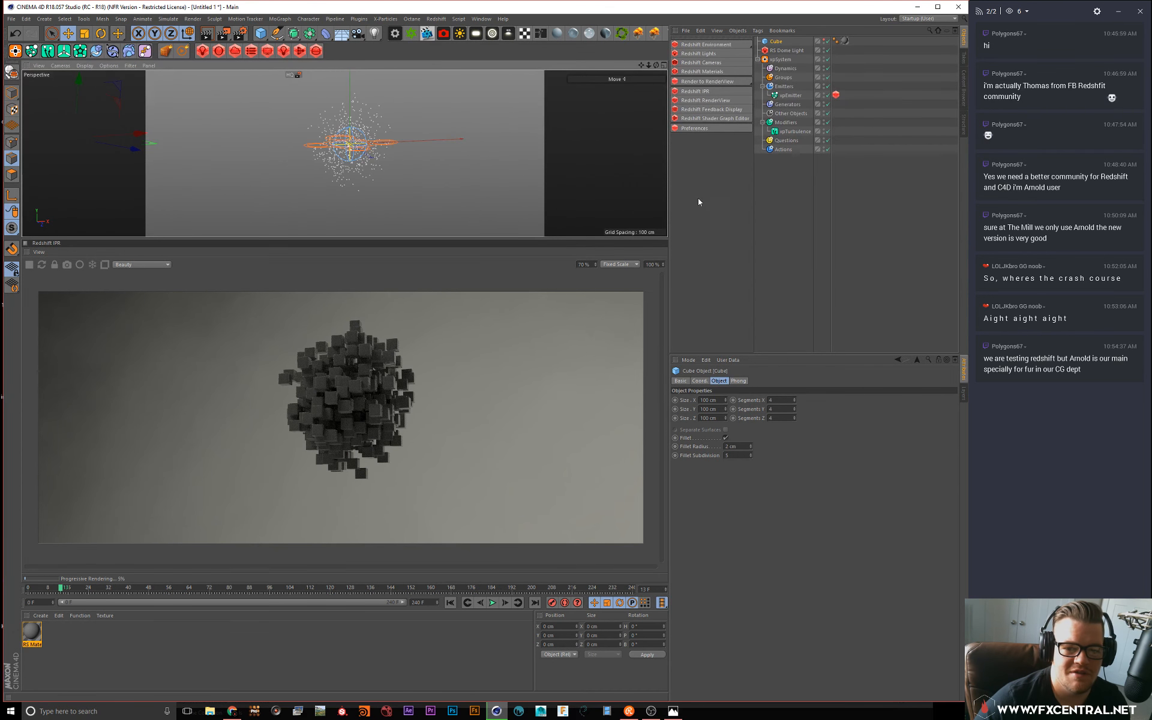
left_click_drag(669, 193, 695, 196)
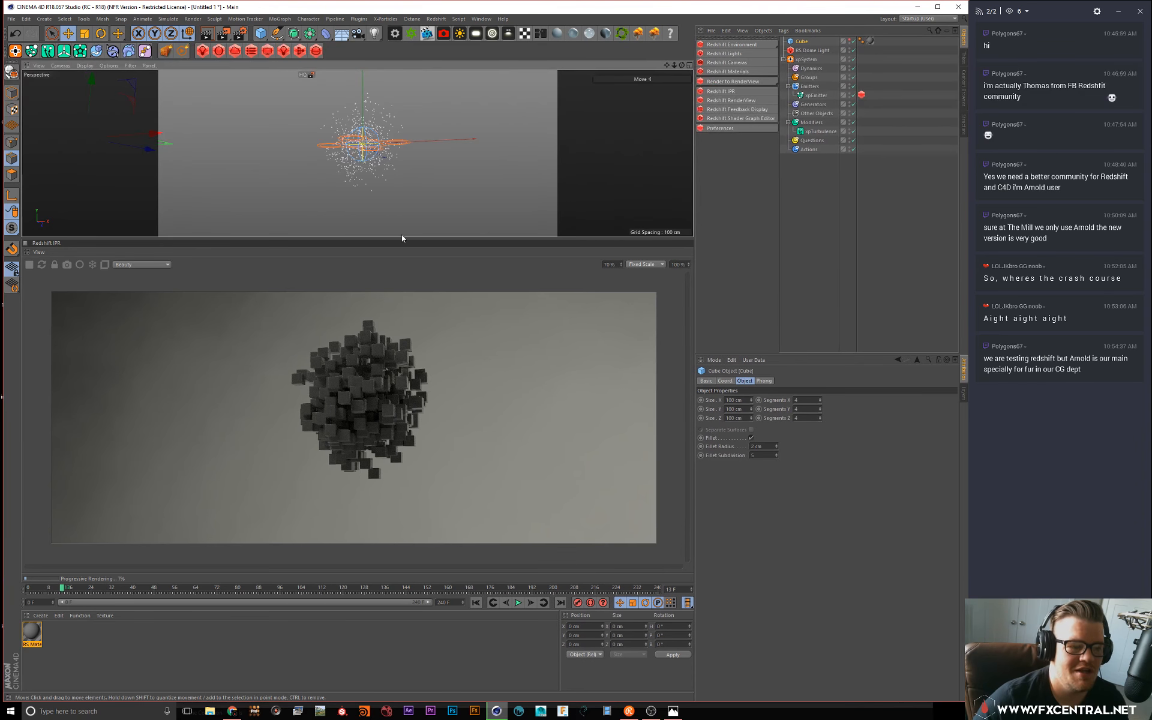
scroll(357, 126, "up", 3)
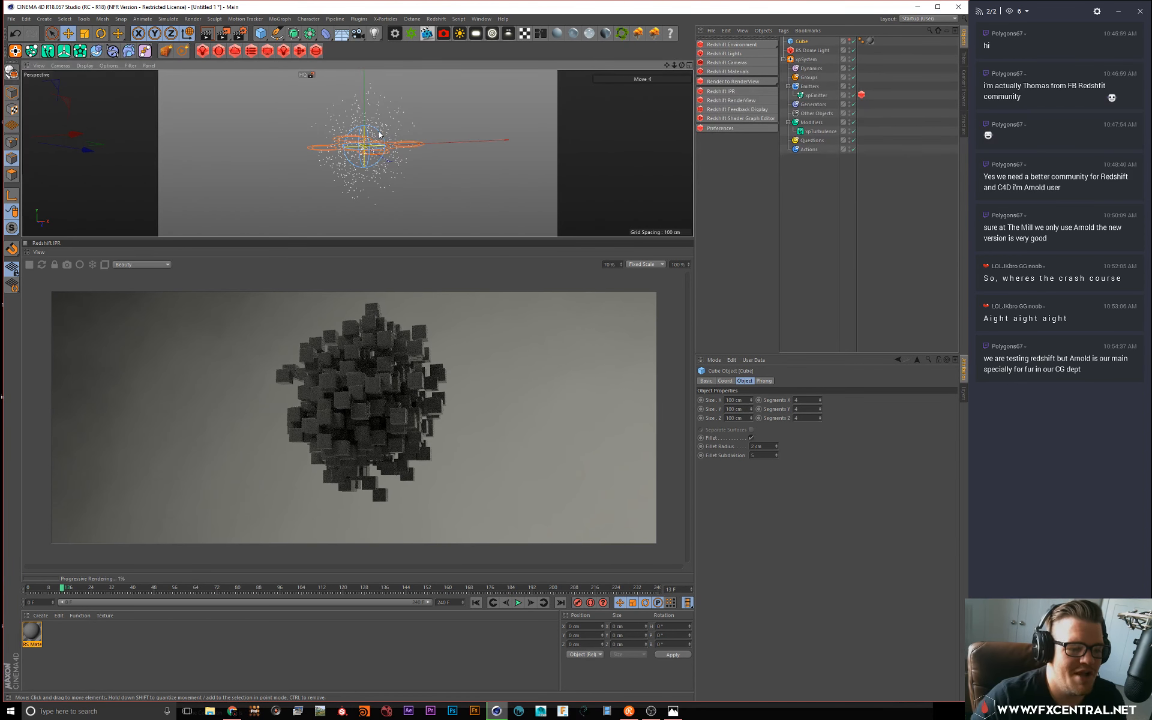
left_click_drag(379, 135, 396, 137, "alt")
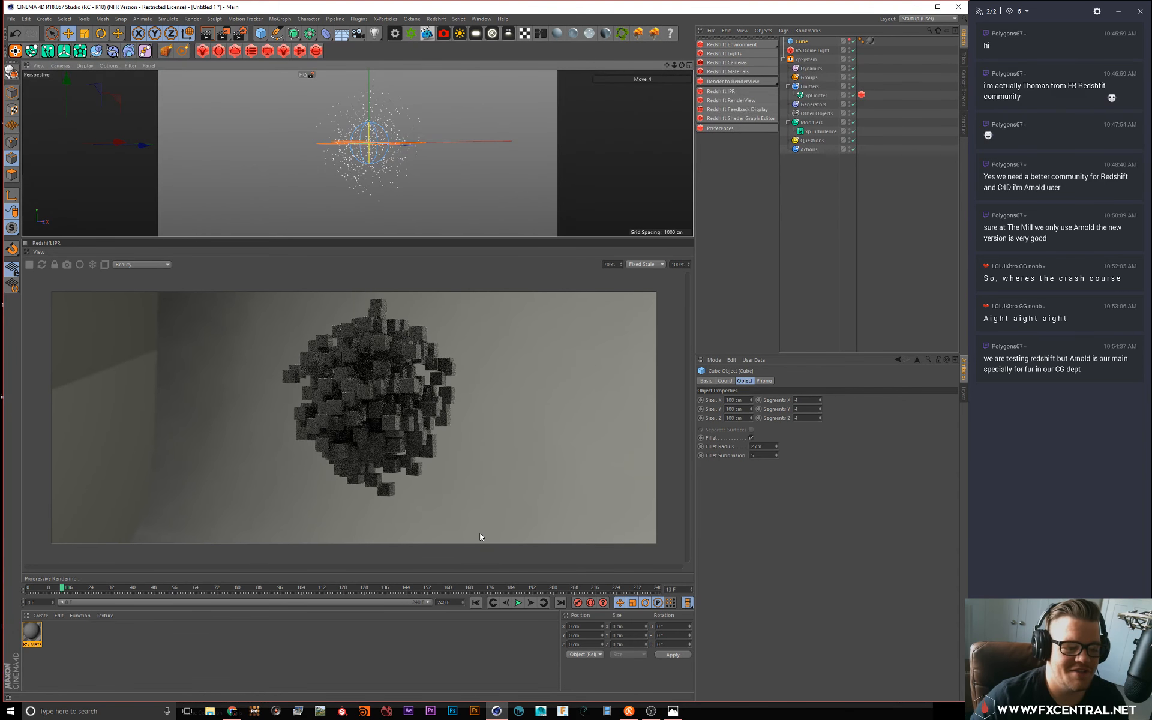
Step: Add a Redshift area light, move it along X to the side of the particles and rotate it towards them
left_click(816, 180)
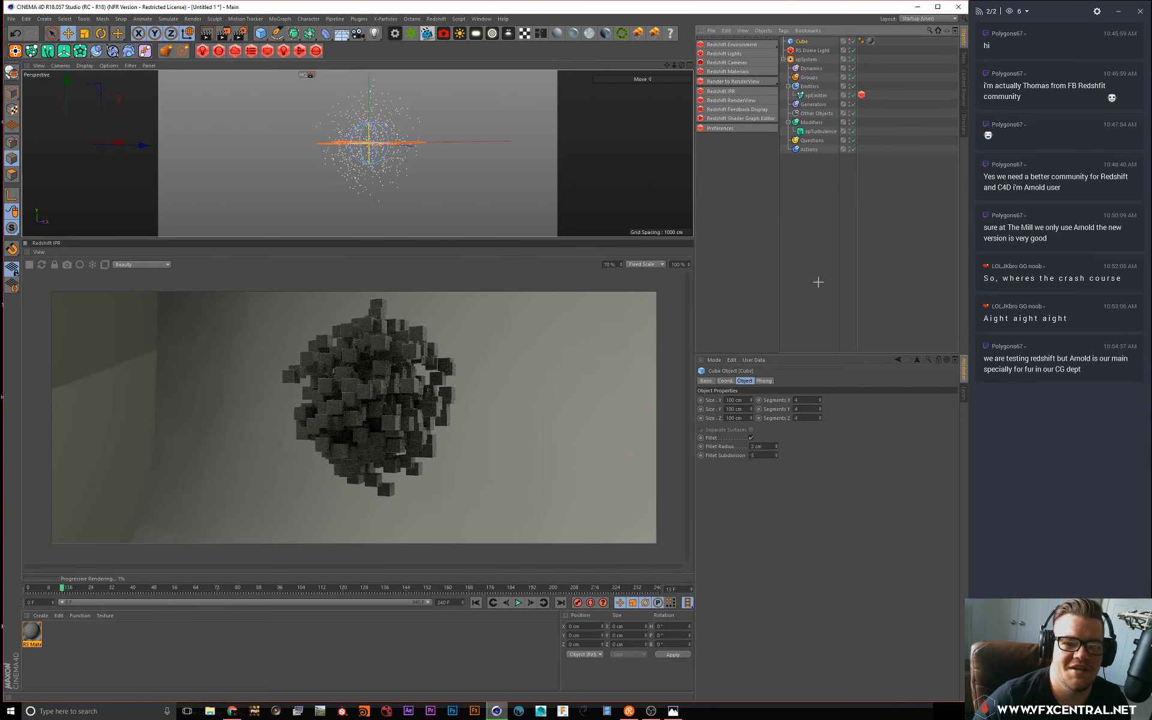
left_click(756, 56)
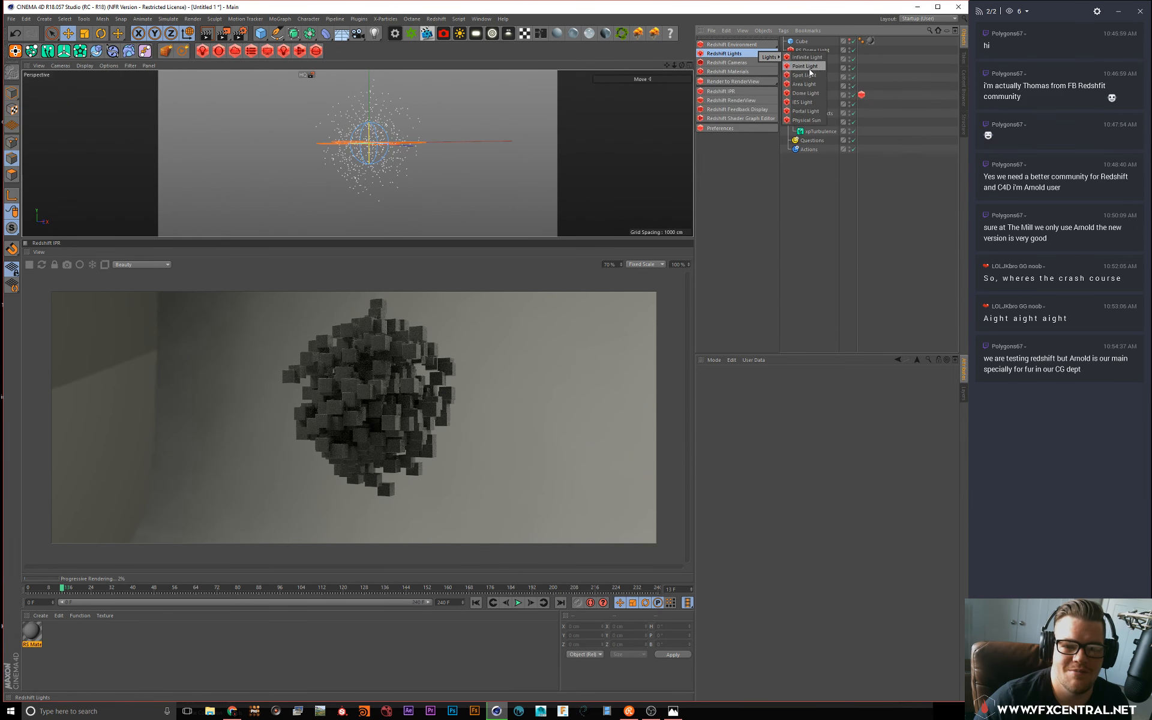
left_click(803, 83)
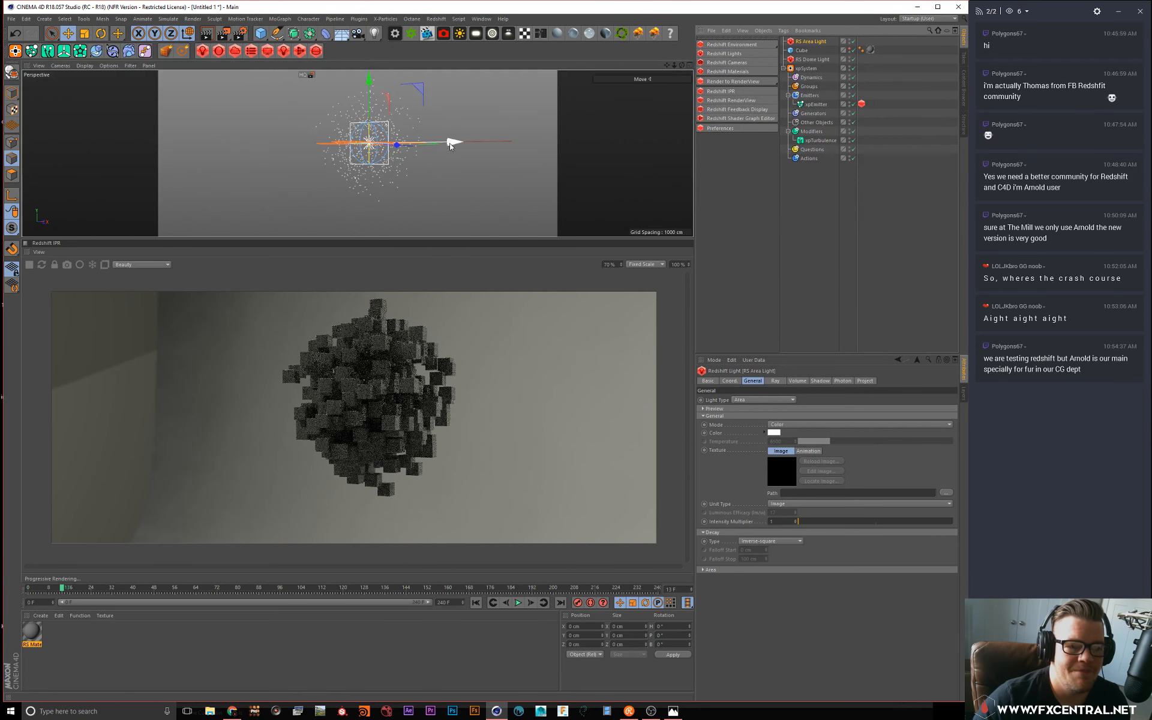
left_click_drag(448, 143, 178, 148)
key("r")
key("ctrl+z")
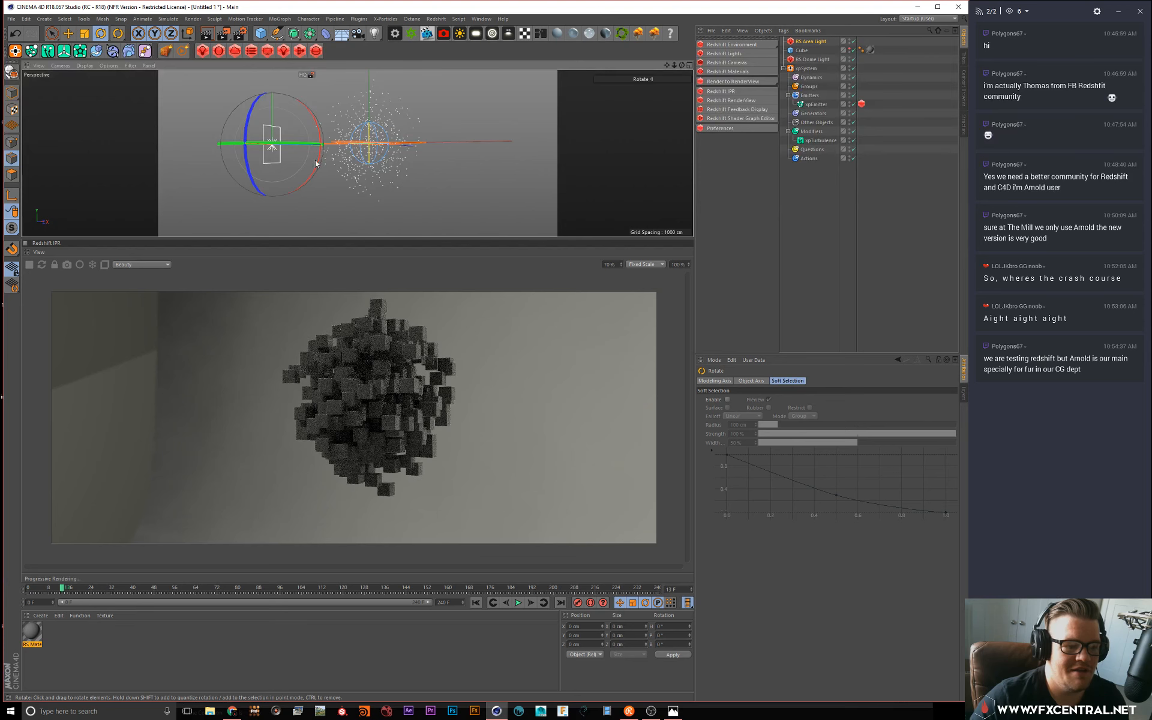
Step: Set the area light's intensity multiplier to 10 and scale the light up
left_click(811, 42)
left_click(777, 520)
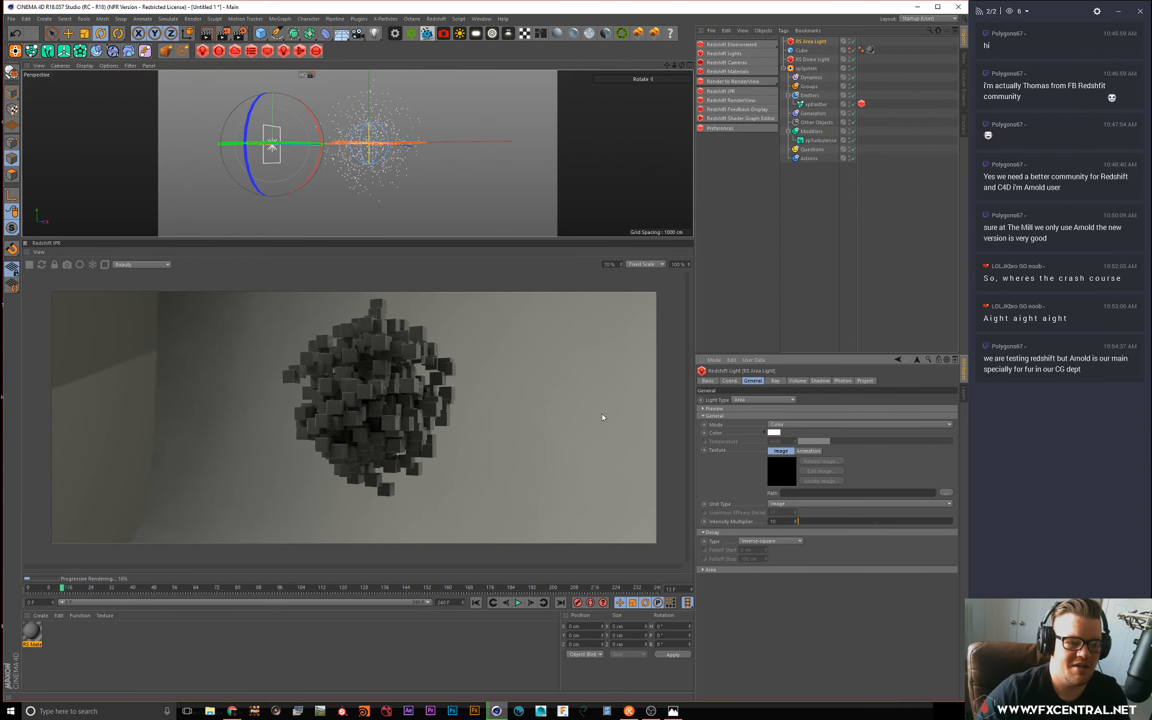
key("t")
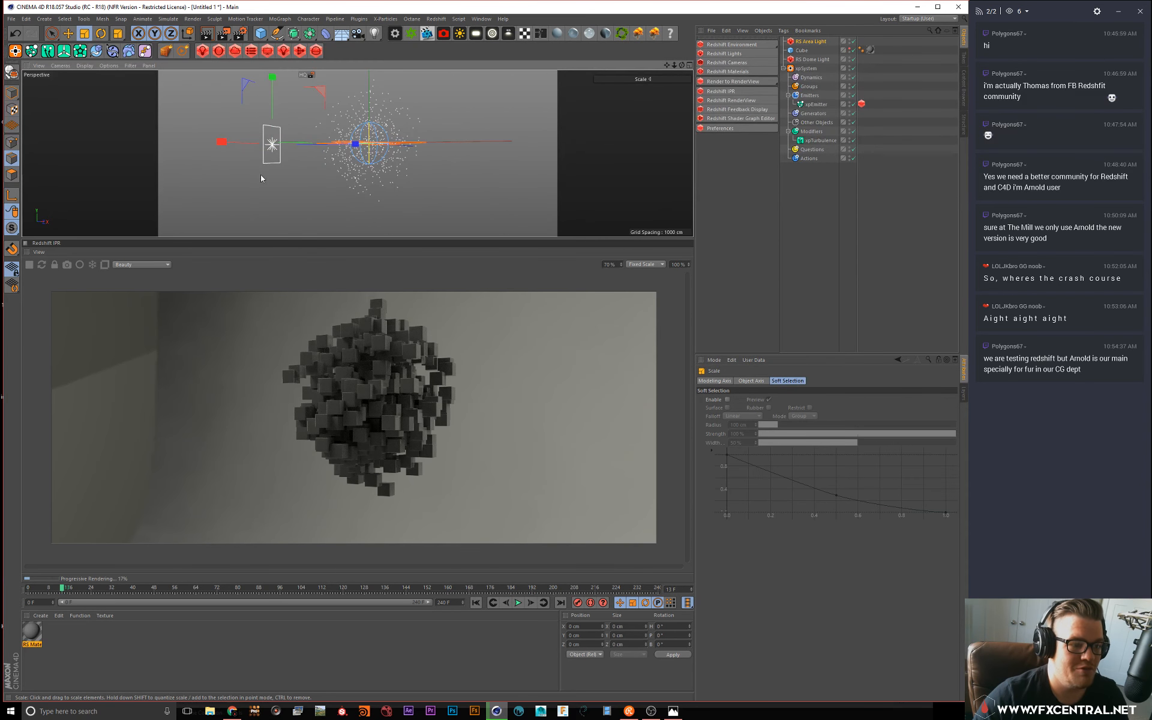
left_click_drag(323, 160, 473, 134)
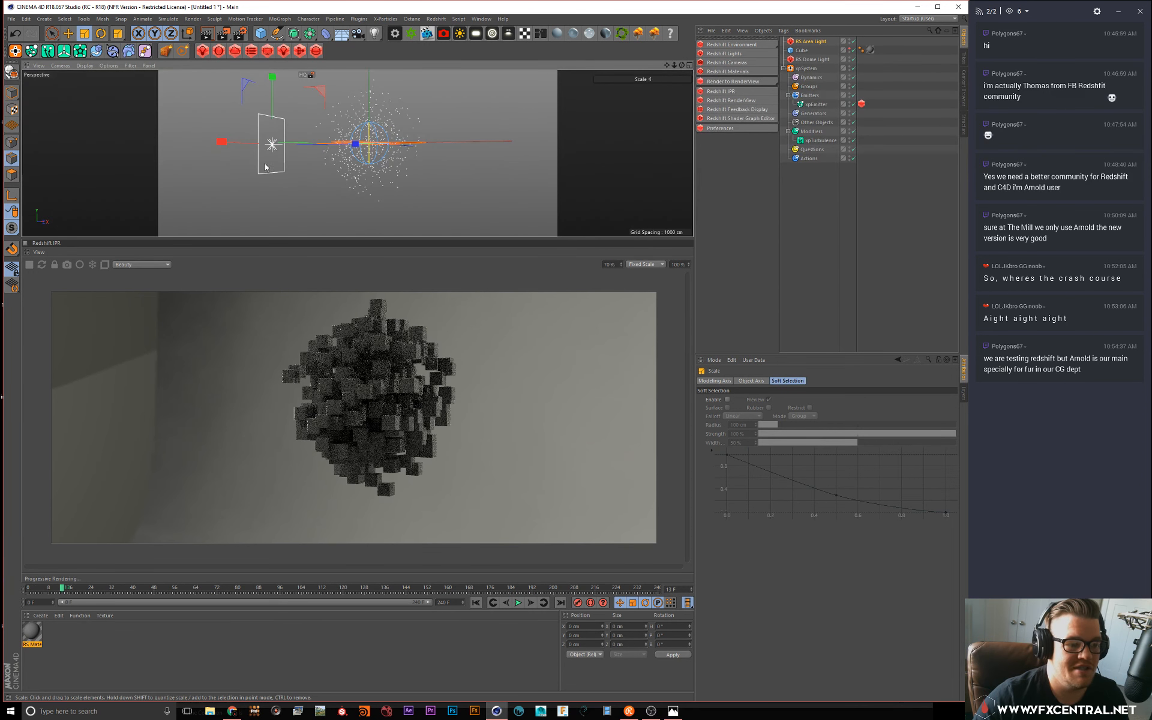
Step: Move the area light farther out and above the particles, and tilt it down towards them
key("e")
left_click_drag(312, 150, 257, 160)
mouse_move(192, 85)
left_mouse_down()
mouse_move(227, 123)
mouse_move(204, 123)
mouse_move(196, 95)
left_mouse_up()
key("r")
key("e")
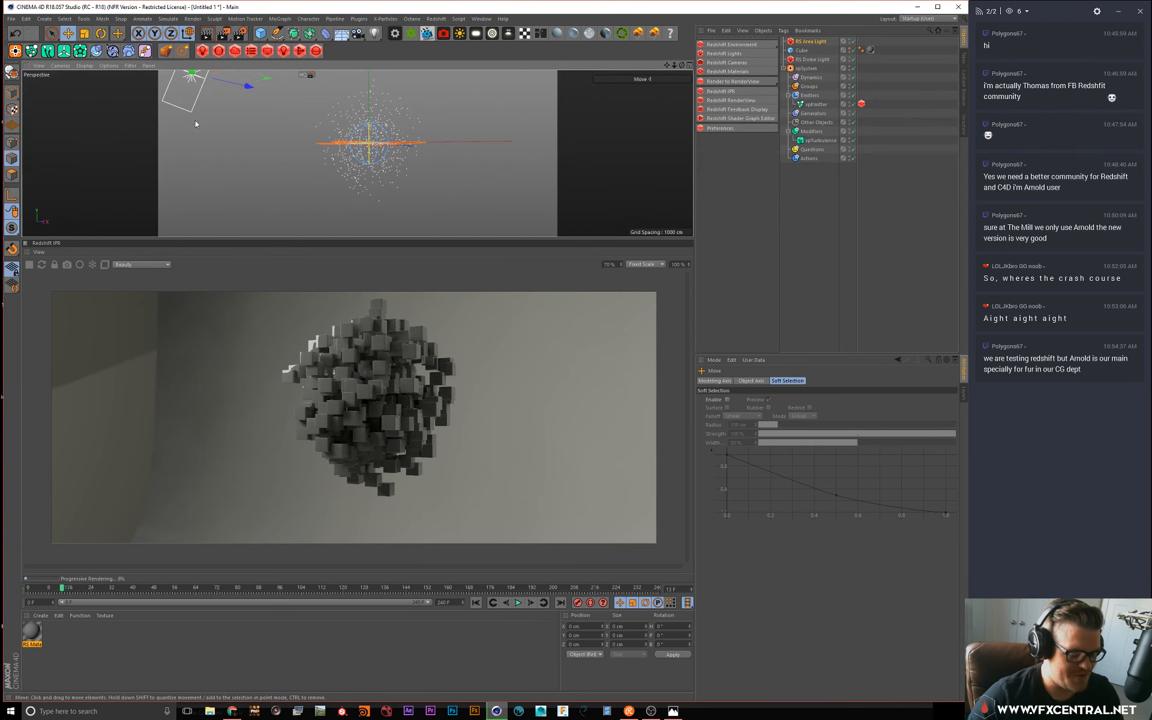
Step: Scale the area light up further and shift it slightly away from the particles
left_click(810, 42)
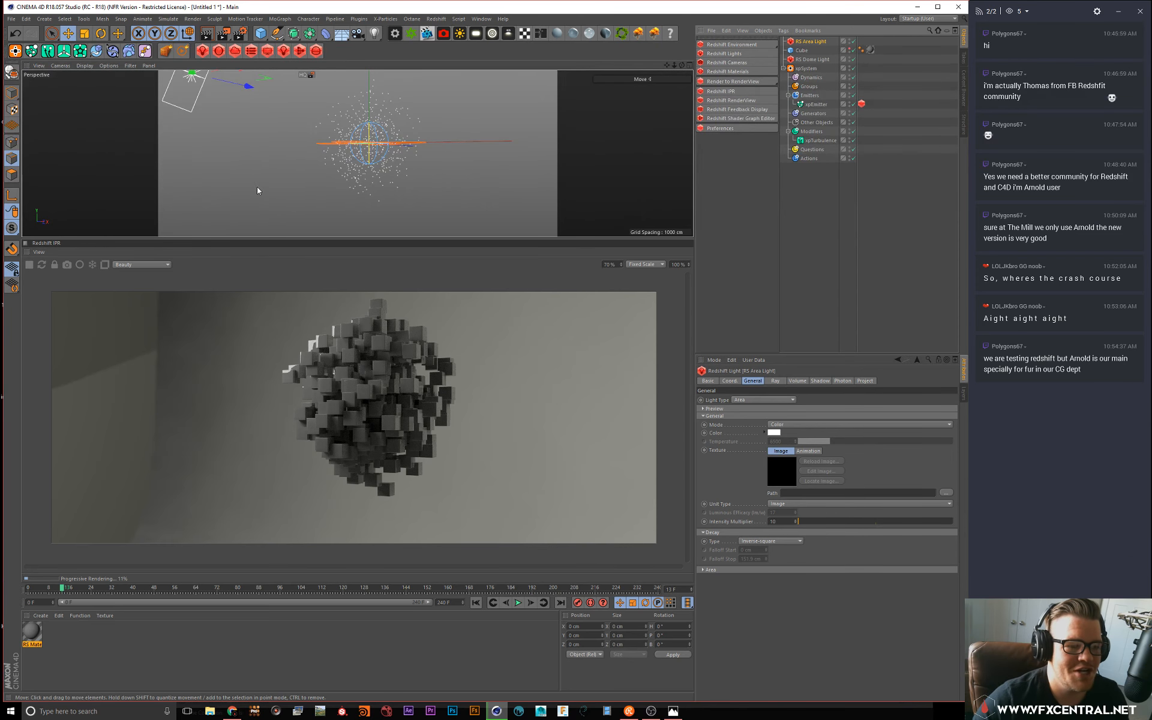
left_click_drag(325, 171, 282, 178, "alt")
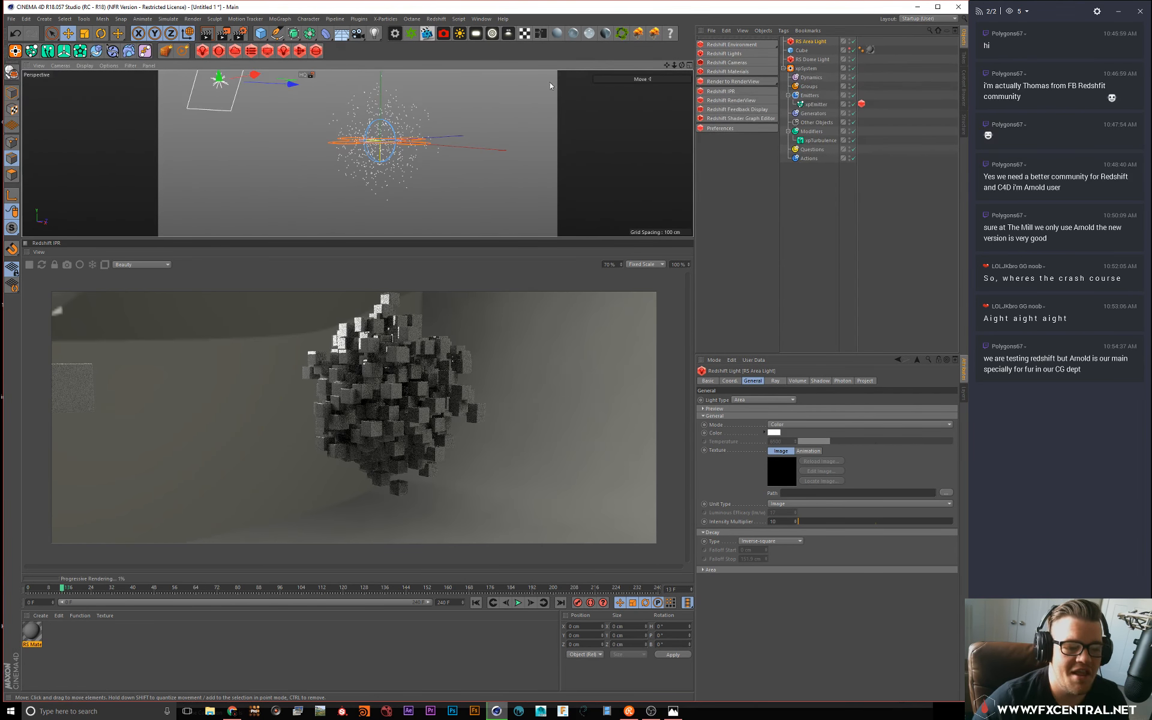
key("t")
left_click_drag(290, 110, 272, 83)
key("e")
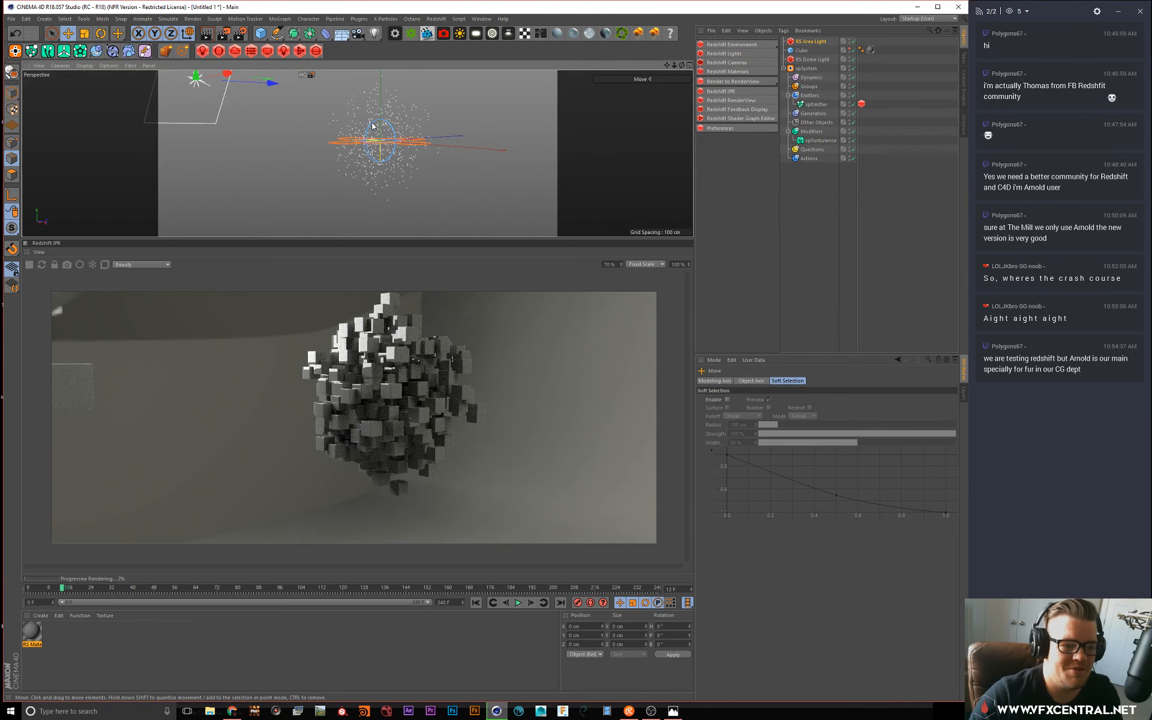
left_click_drag(465, 125, 427, 118, "alt")
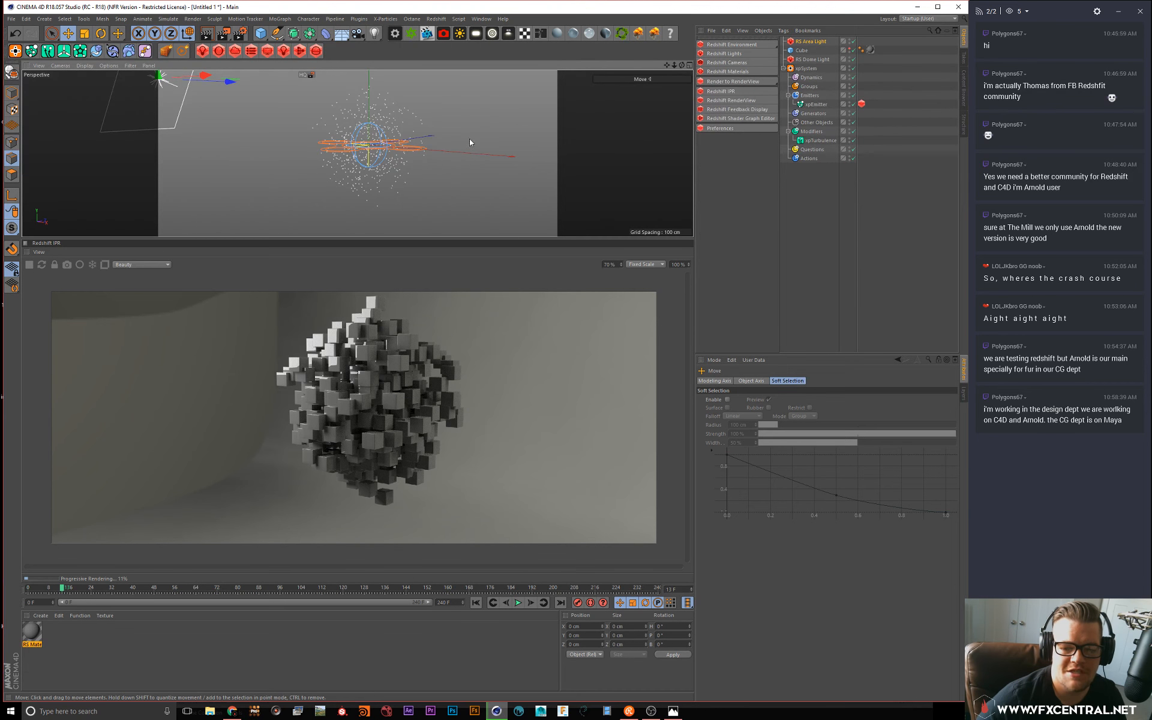
Step: Play the particle simulation forward to about frame 27 and inspect the cube render from a different angle
left_click_drag(459, 139, 457, 140, "alt")
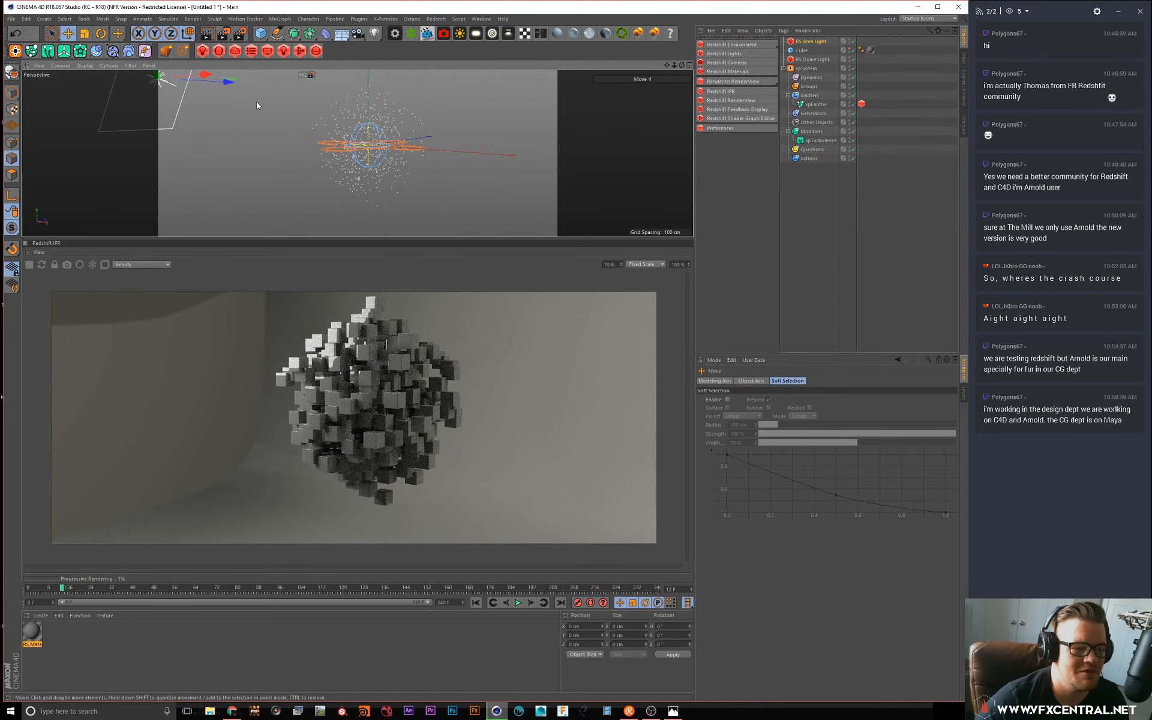
scroll(424, 123, "down", 3)
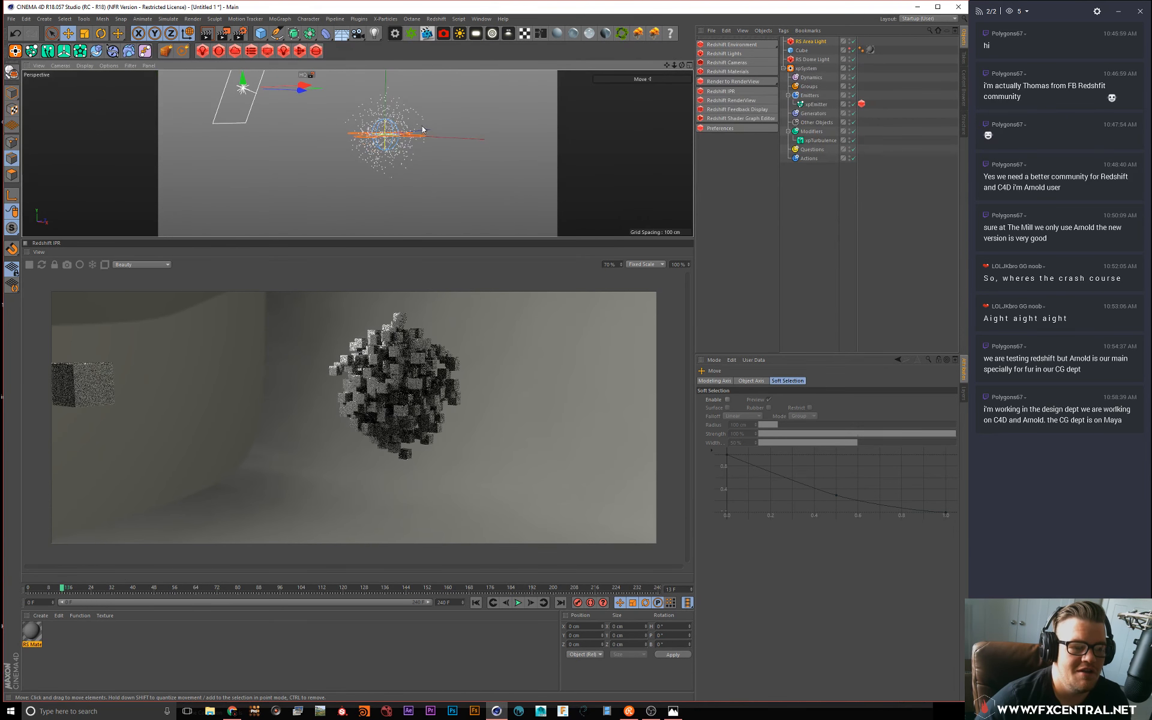
left_click(519, 603)
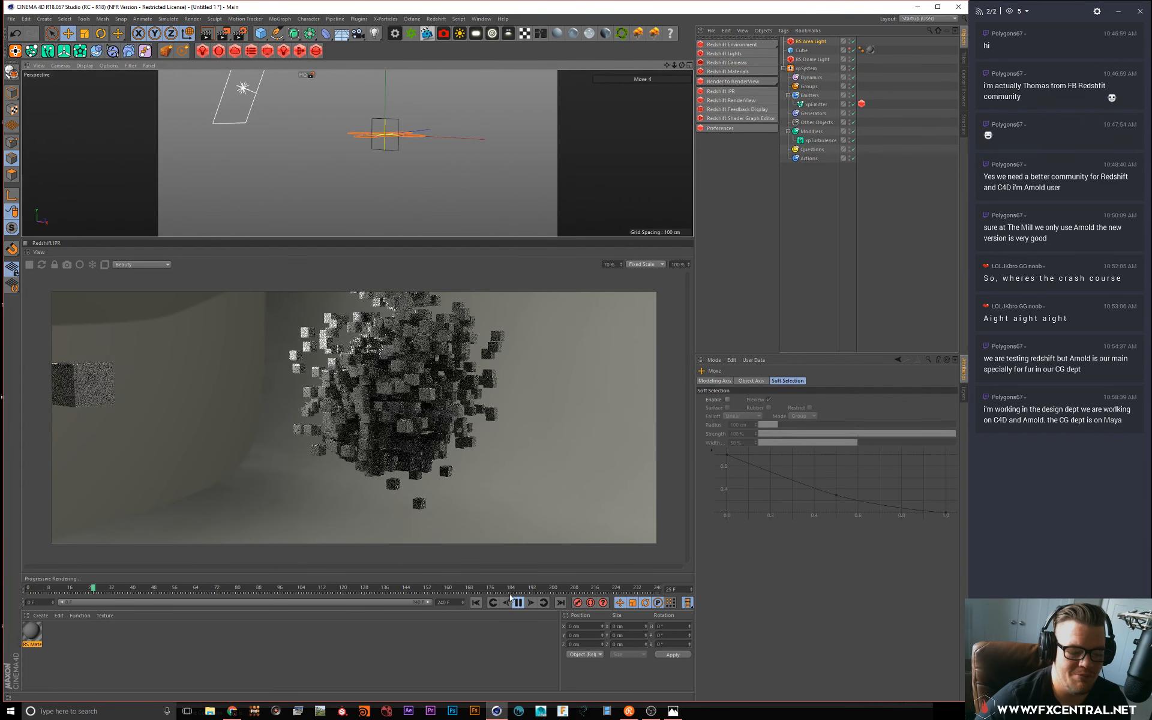
left_click(519, 603)
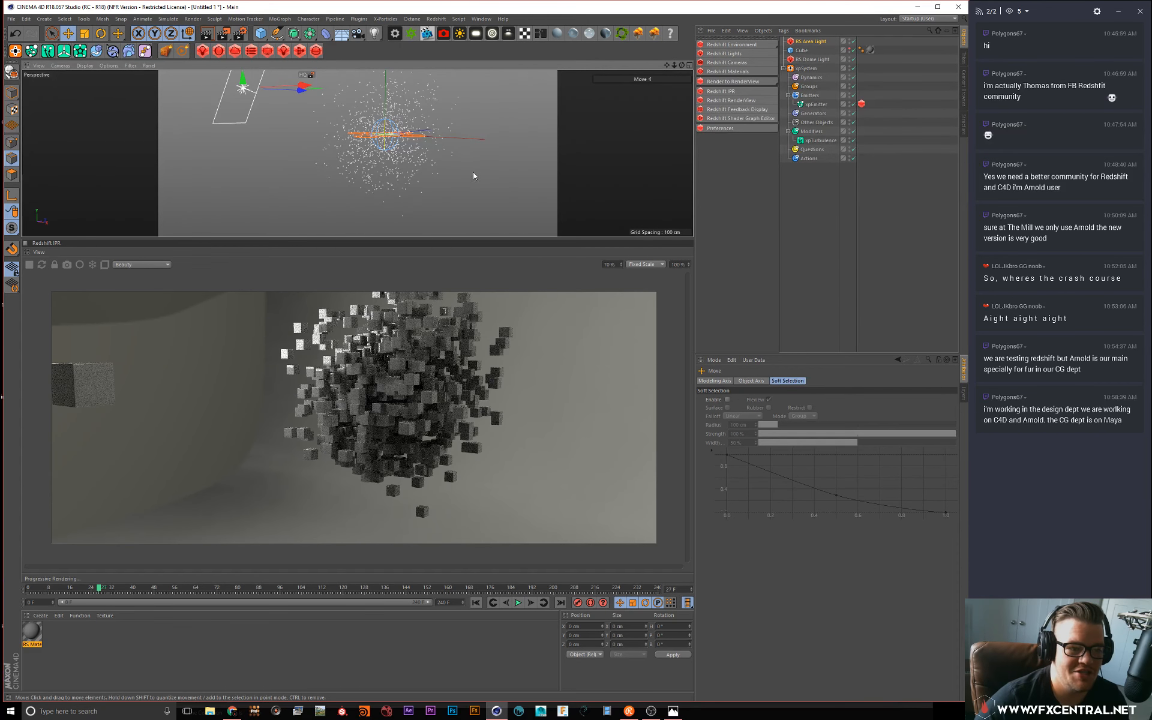
left_click_drag(471, 172, 481, 169, "alt")
middle_click_drag(444, 154, 442, 166, "alt")
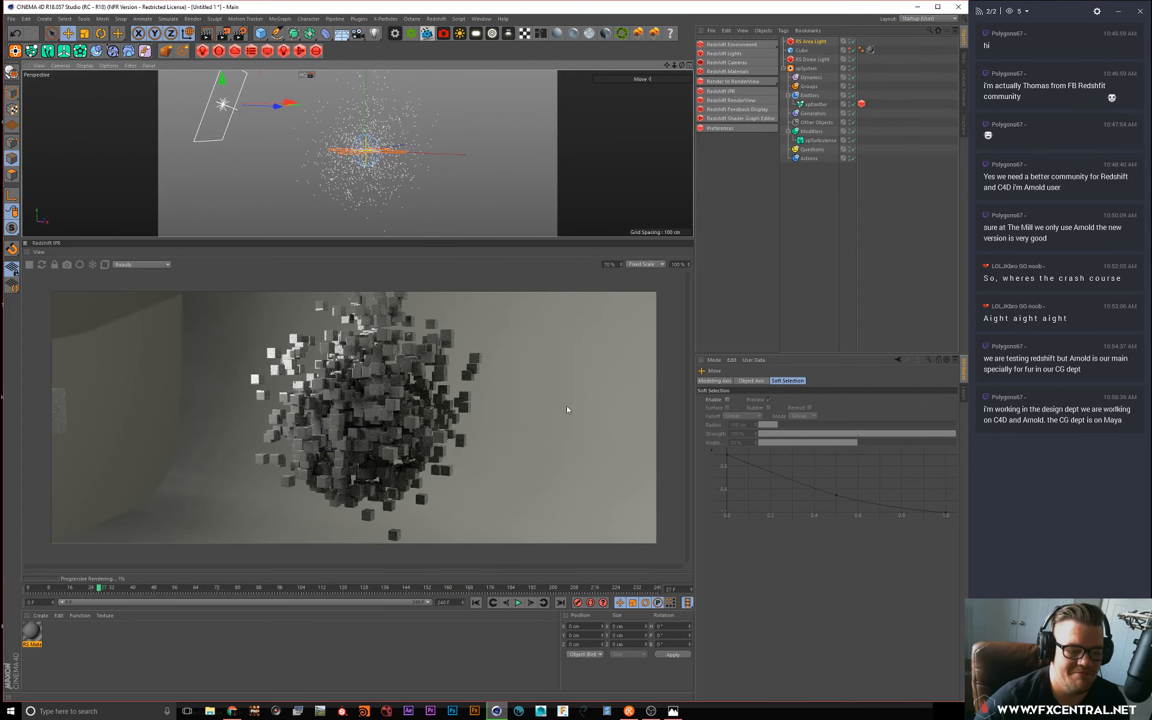
Step: Select the xpEmitter, rewind the timeline to the start and replay the simulation to about frame 15
left_click(835, 211)
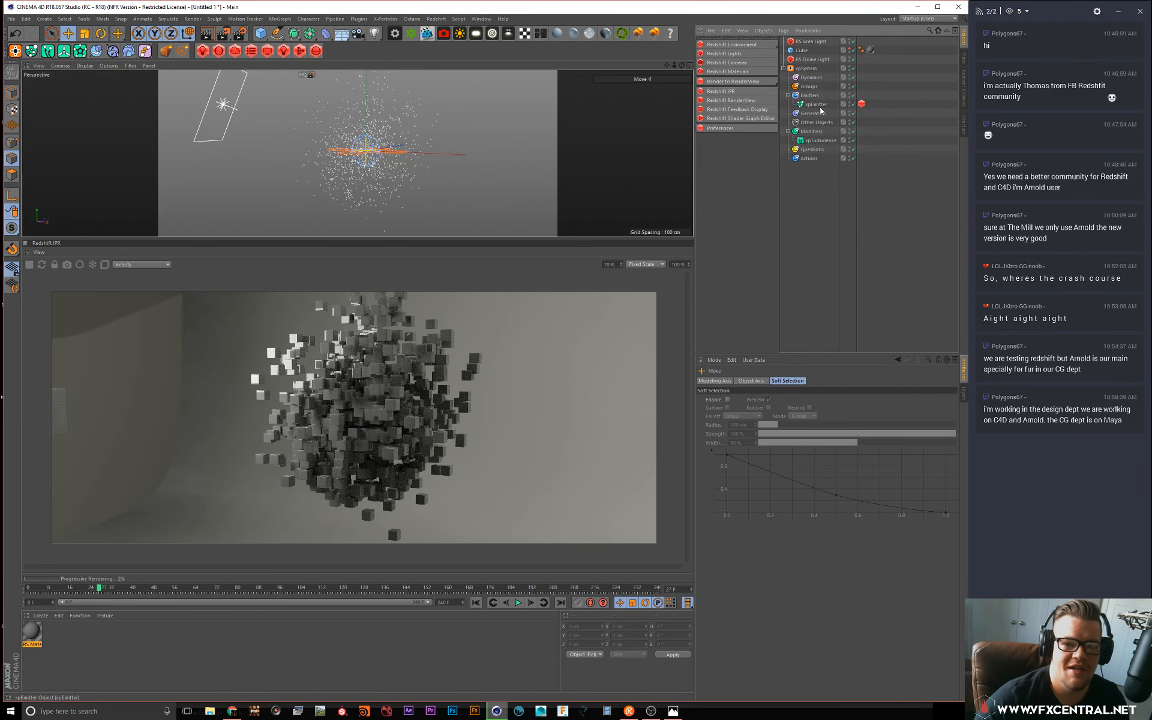
left_click(817, 105)
left_click(476, 602)
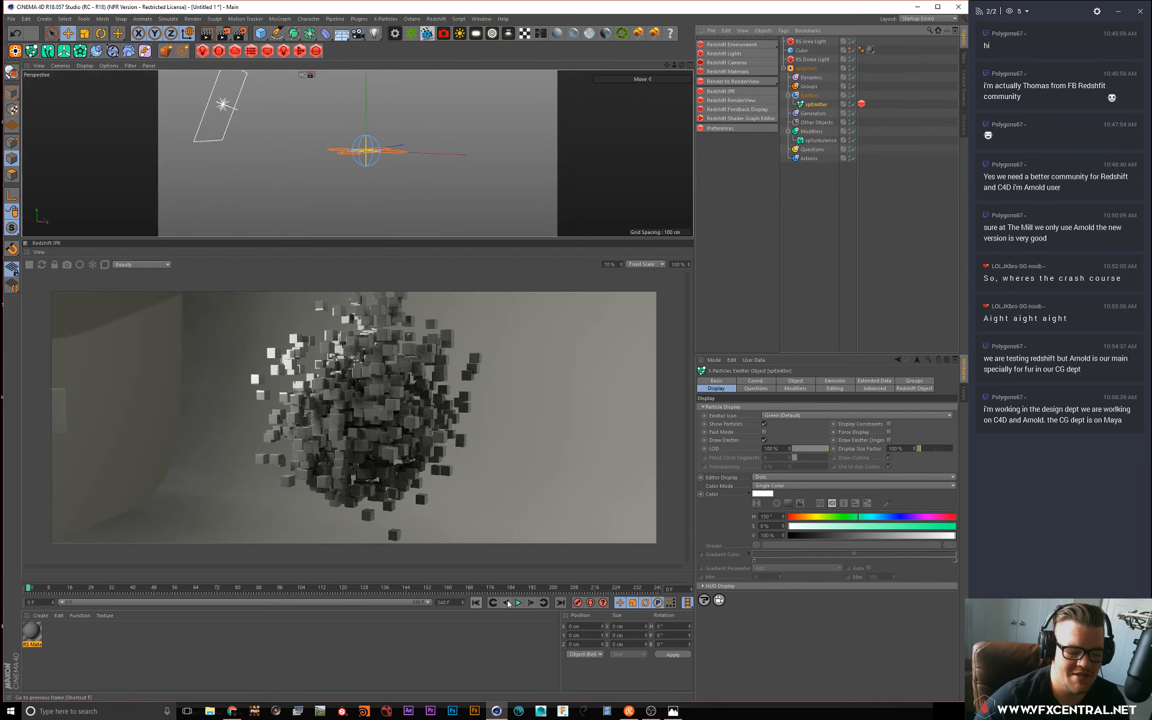
left_click(518, 602)
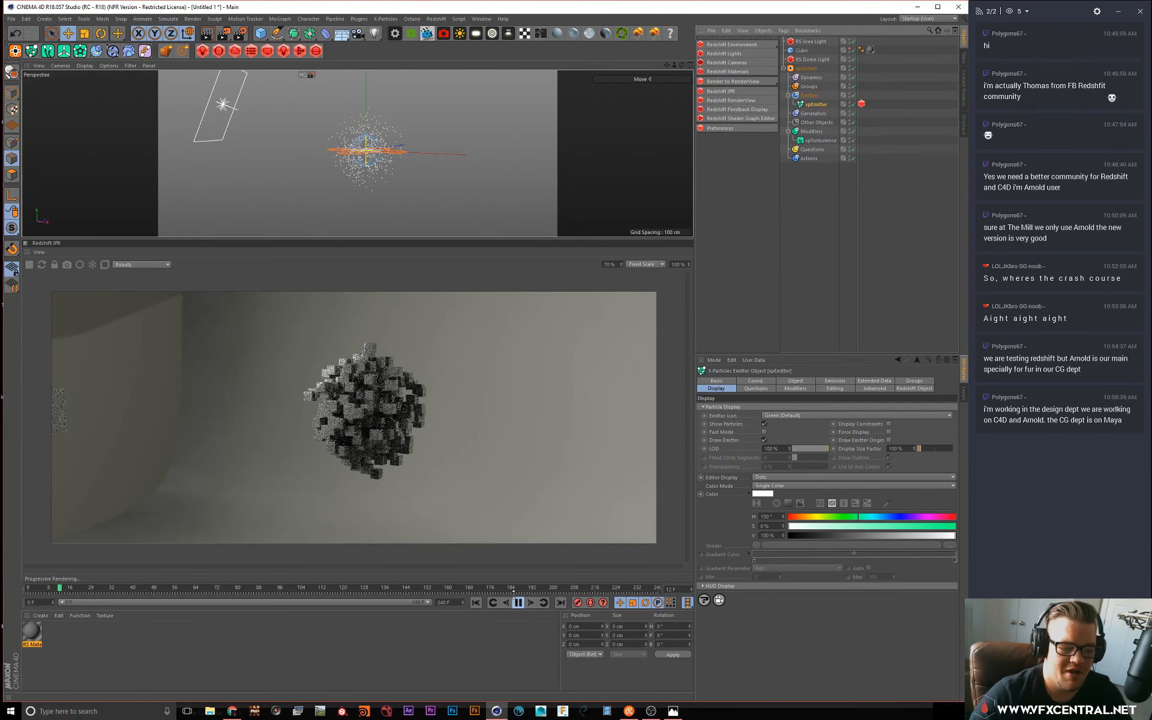
left_click(519, 602)
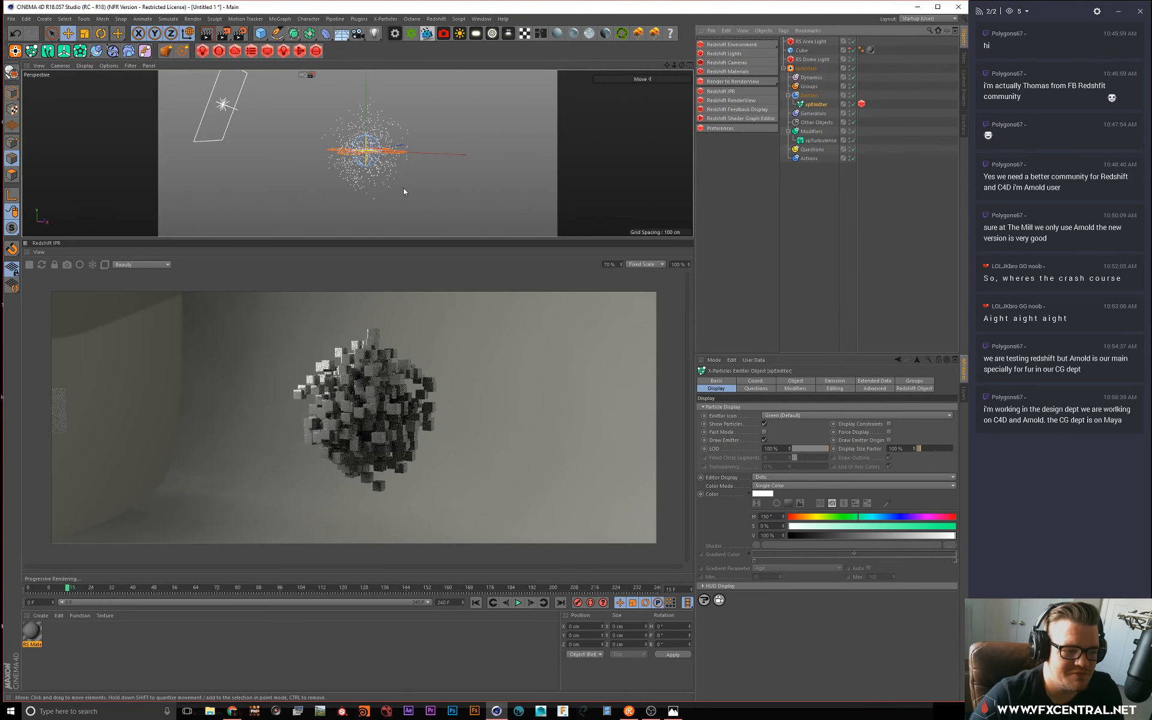
Step: Set the particle mode in the emitter's Redshift Object tag to Spheres and raise the Scale Multiplier to about 24.6
left_click(861, 103)
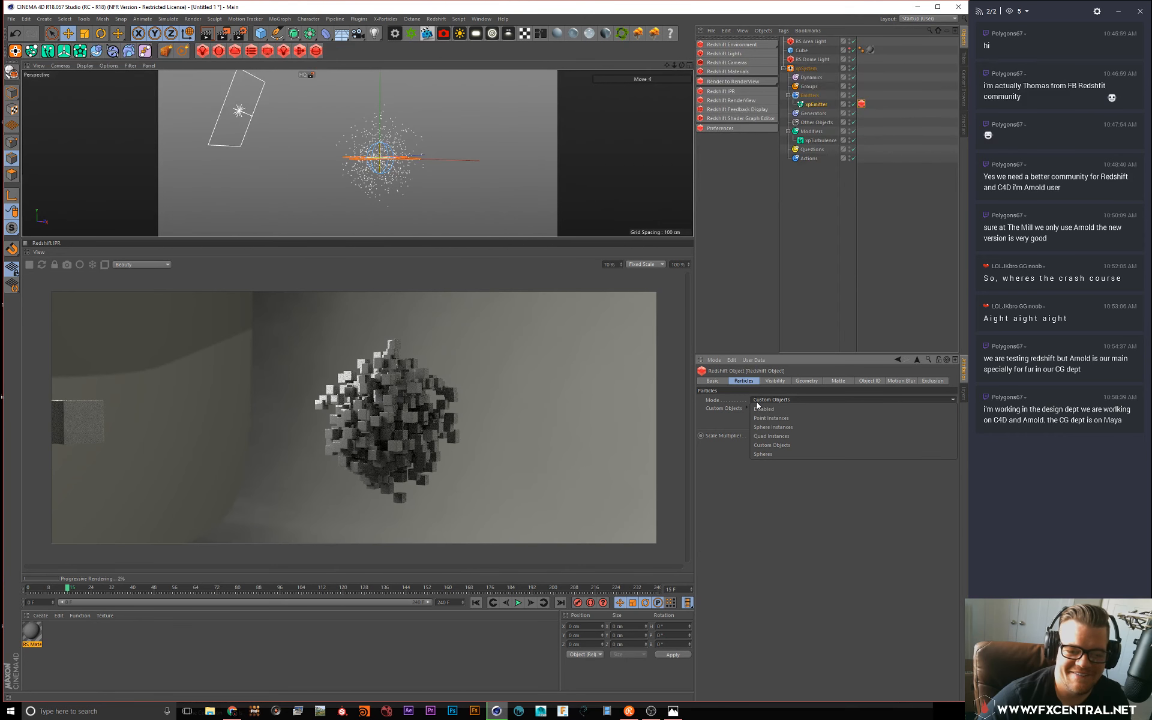
left_click(780, 400)
left_click(775, 456)
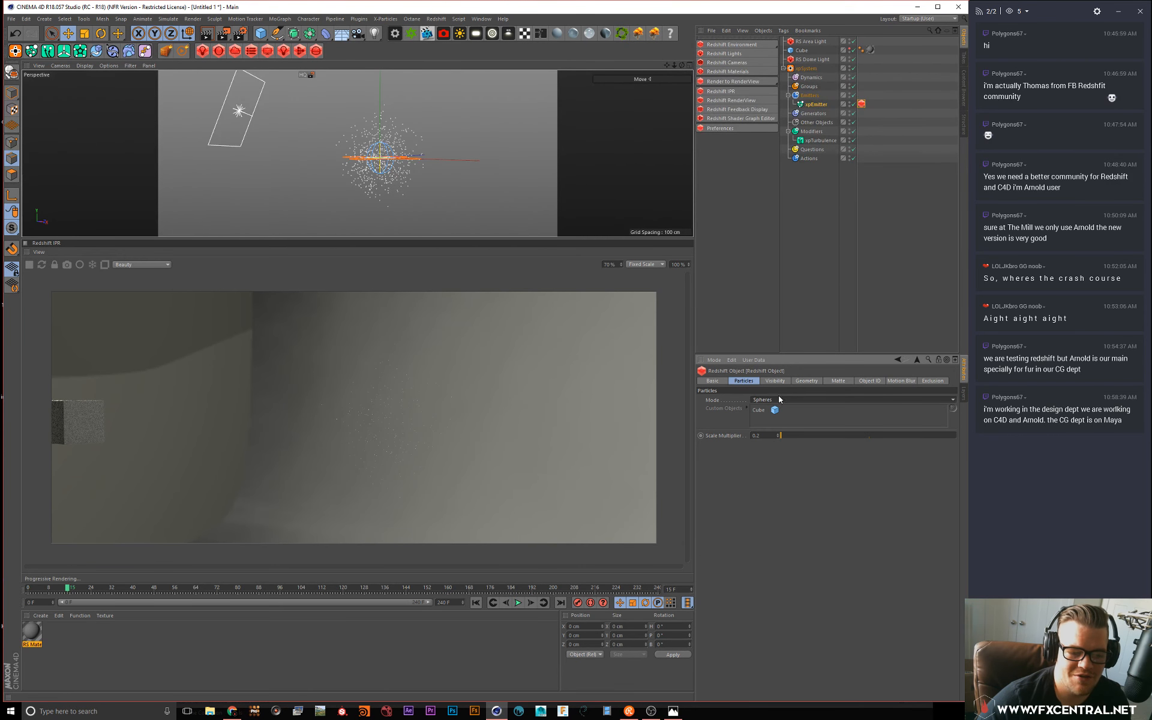
mouse_move(790, 434)
left_mouse_down()
mouse_move(815, 435)
mouse_move(795, 435)
left_mouse_up()
key("ctrl+z")
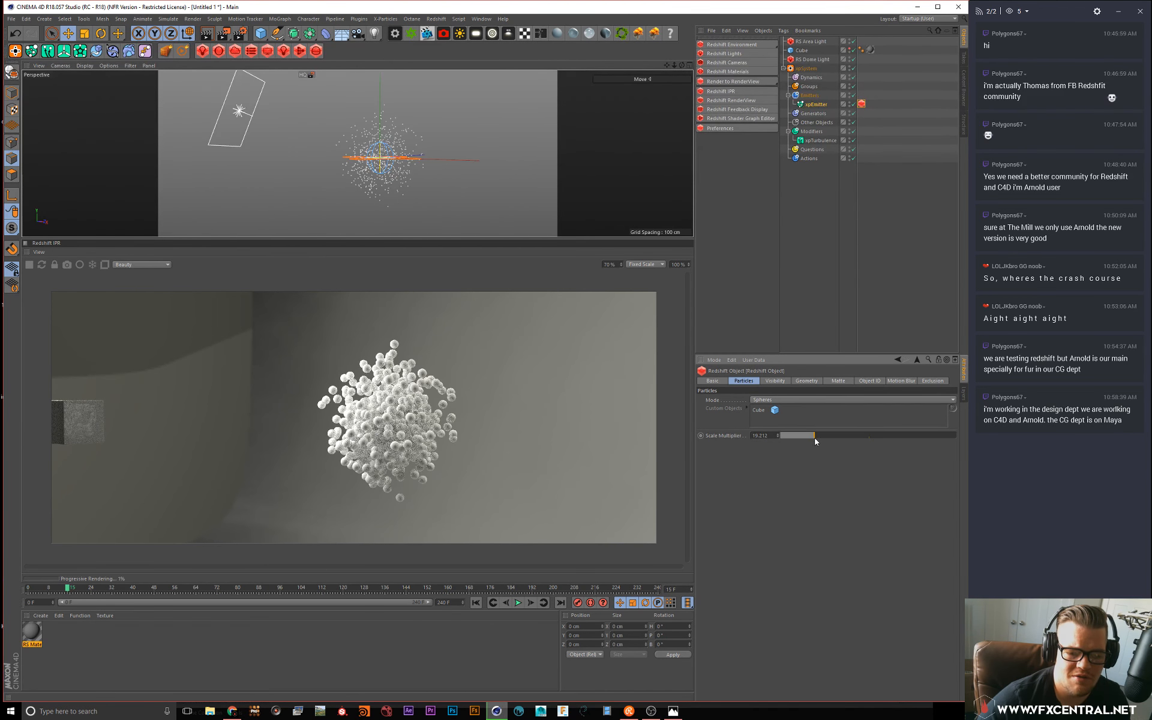
left_click_drag(800, 434, 823, 432)
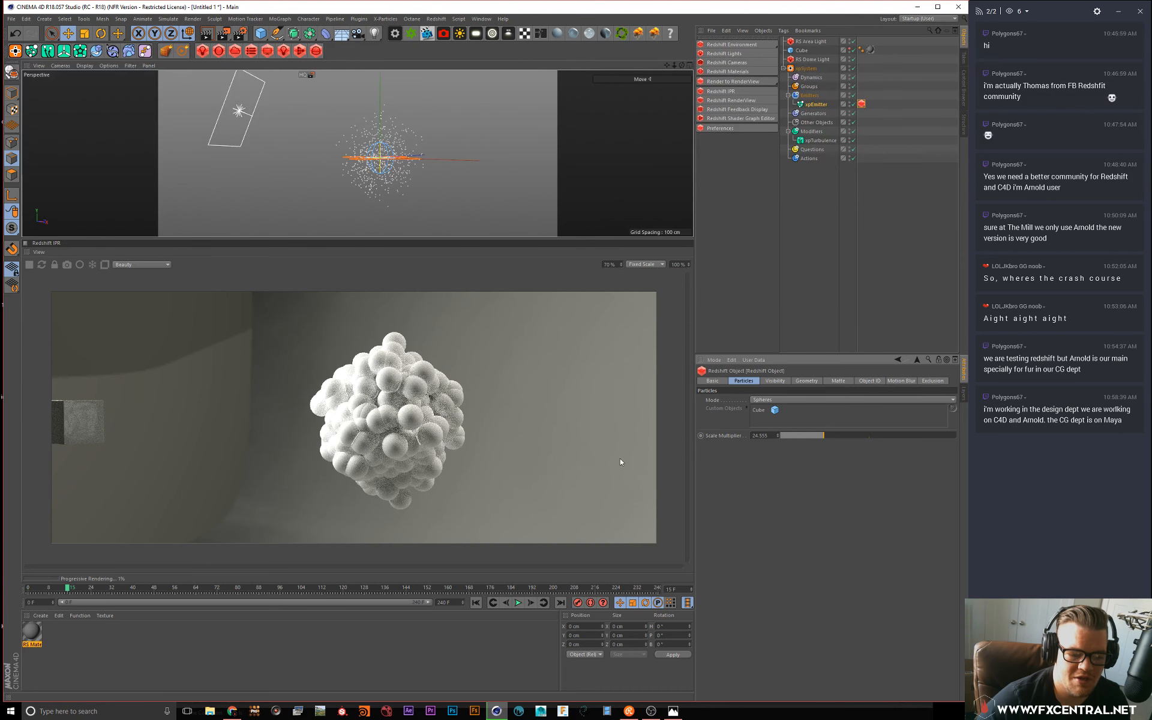
Step: Create a Redshift Car Paint material and apply it to the xpEmitter
left_click(44, 616)
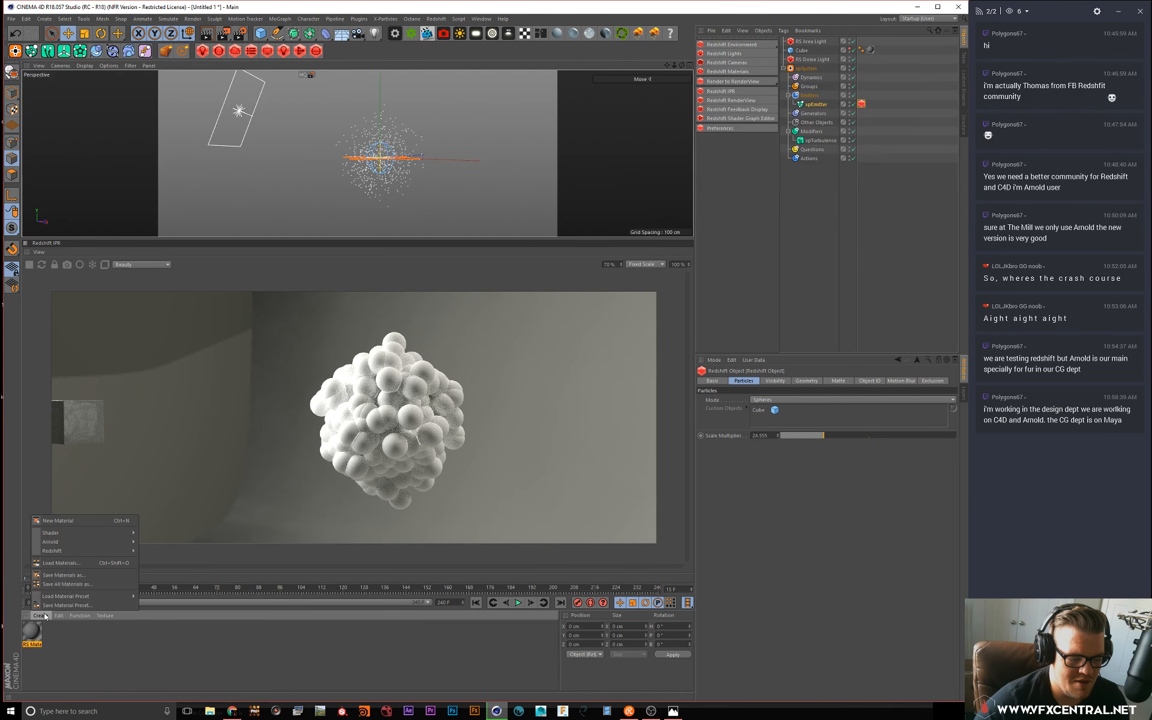
left_click(82, 646)
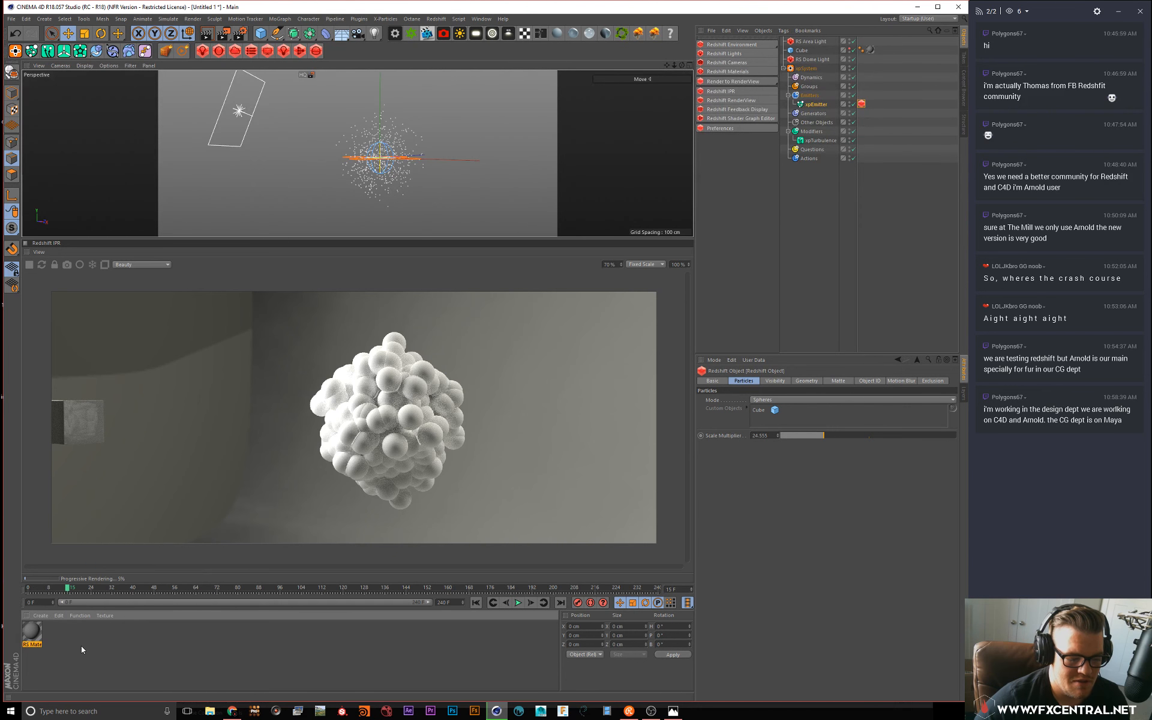
left_click(41, 615)
mouse_move(110, 550)
mouse_move(151, 550)
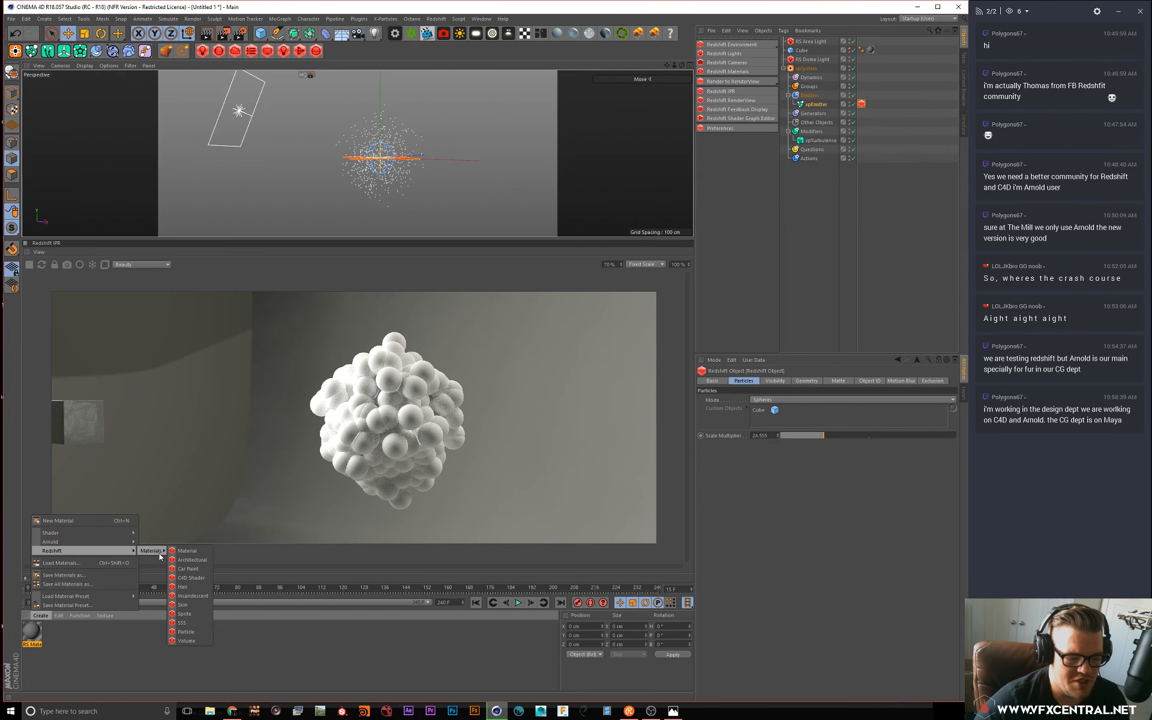
left_click(190, 569)
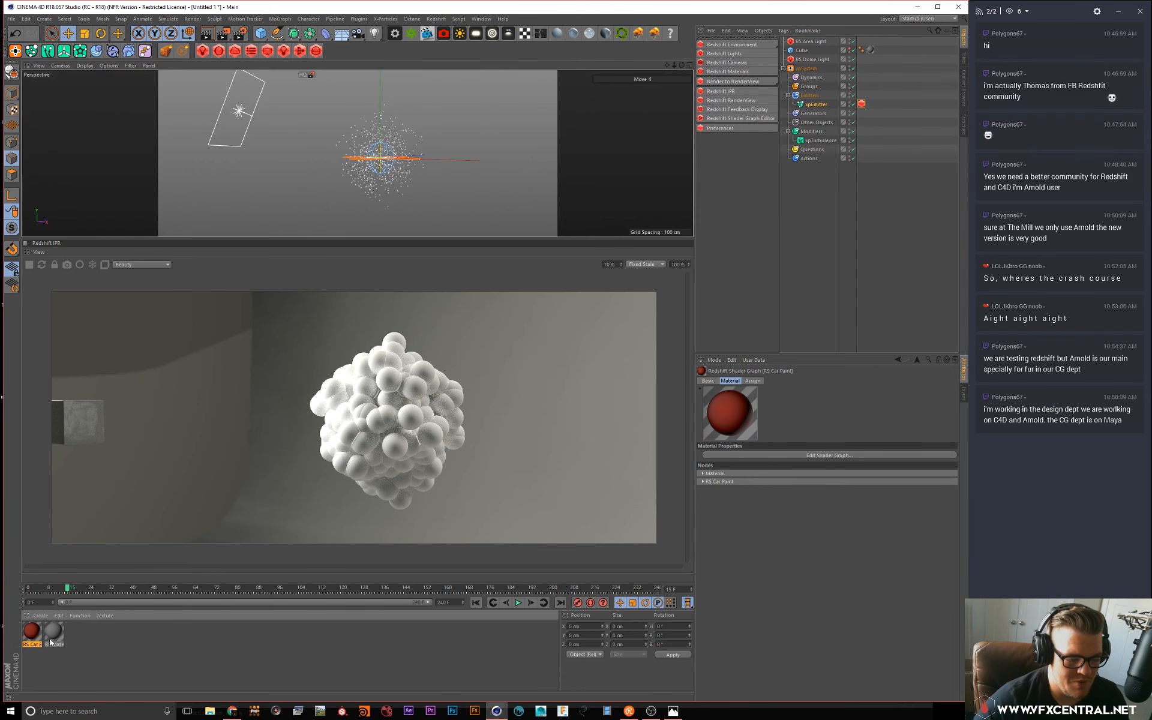
left_click_drag(786, 151, 801, 107)
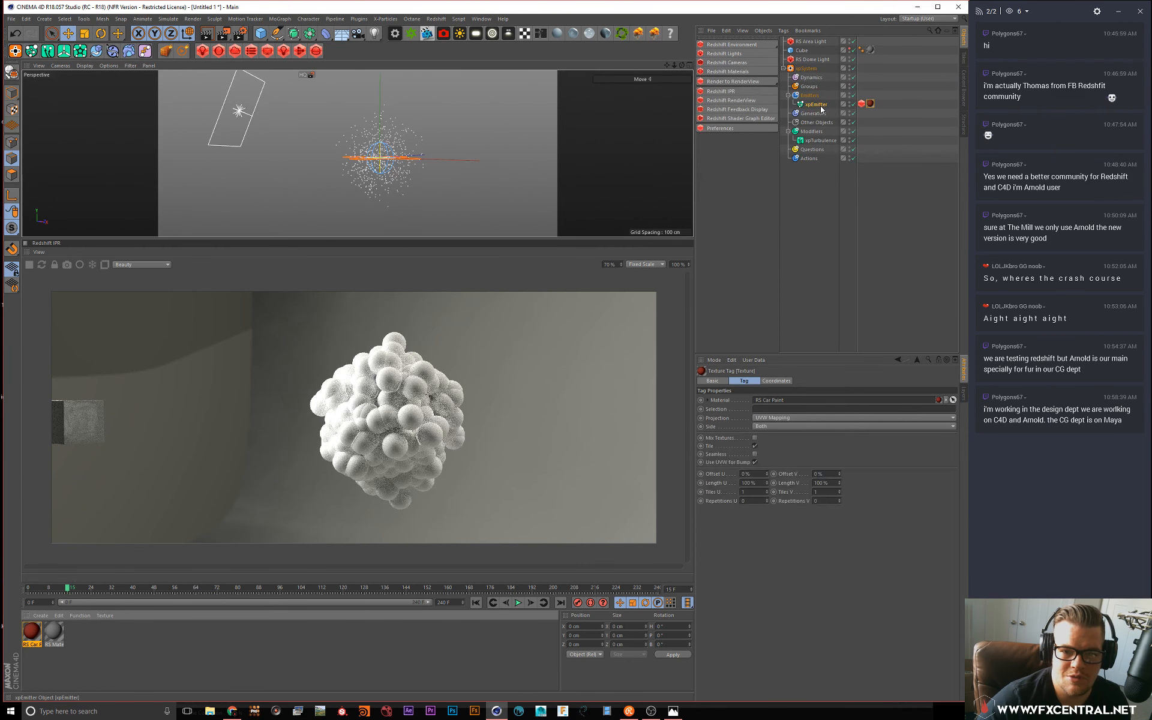
left_click(804, 105)
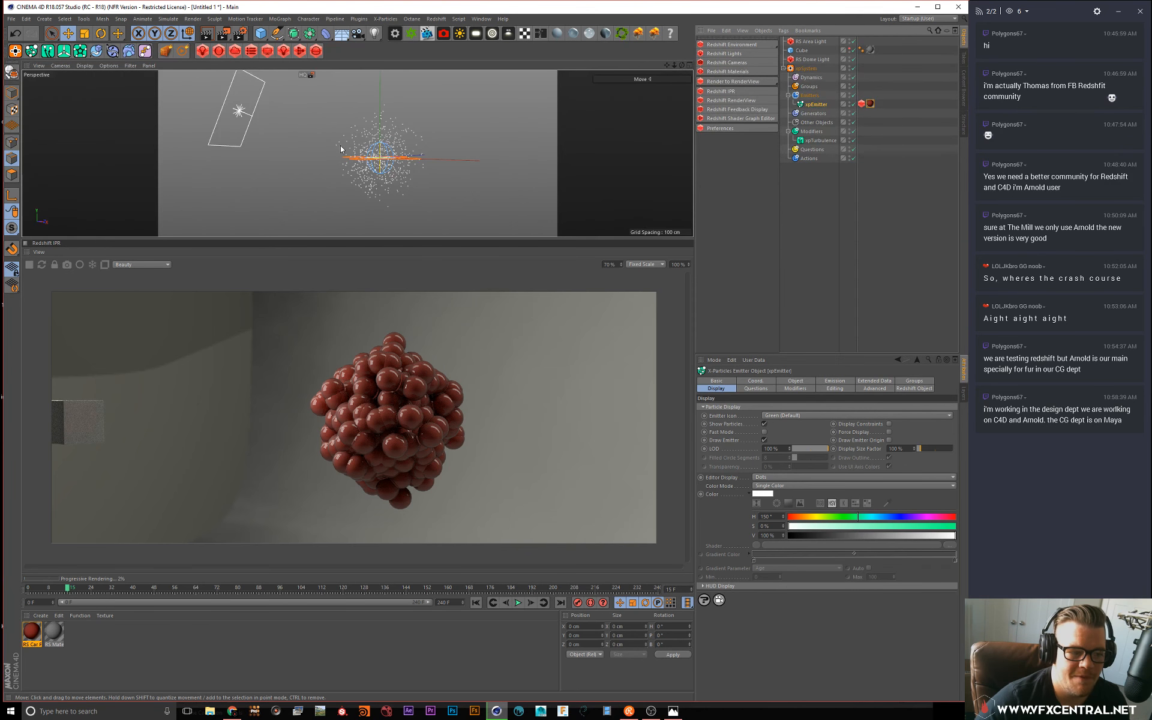
Step: Advance the simulation to about frame 18 and check the car paint spheres up close and from farther away
left_click_drag(340, 146, 347, 145, "alt")
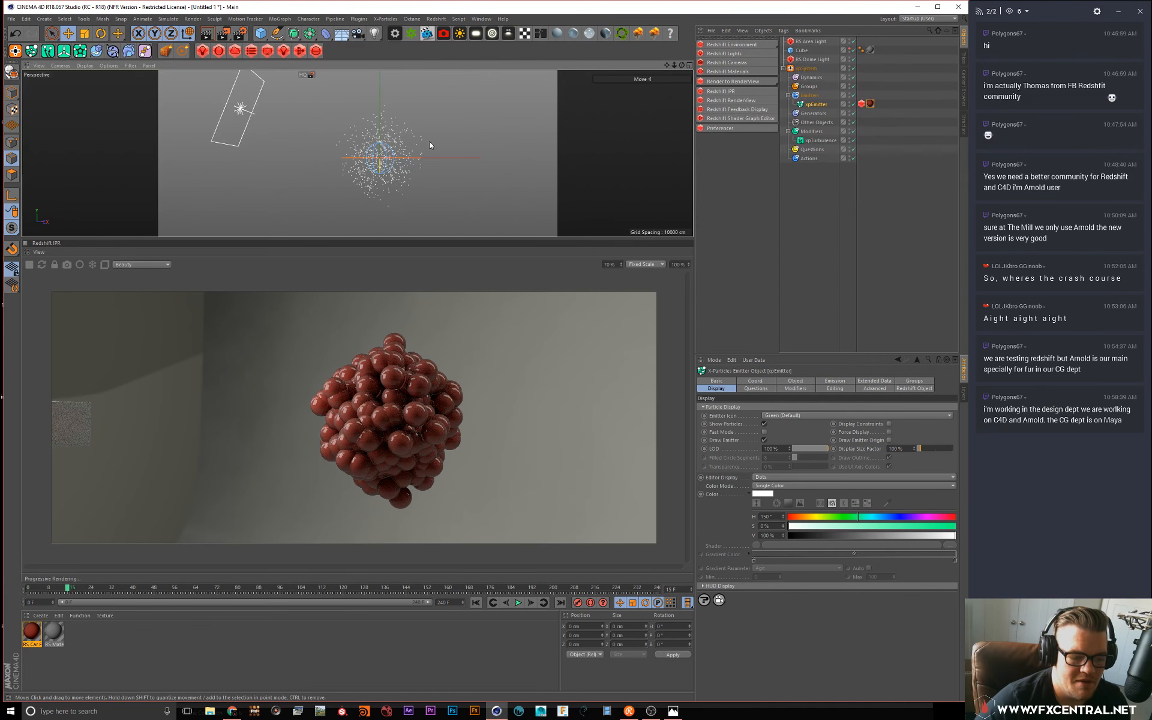
left_click_drag(429, 145, 424, 113, "alt")
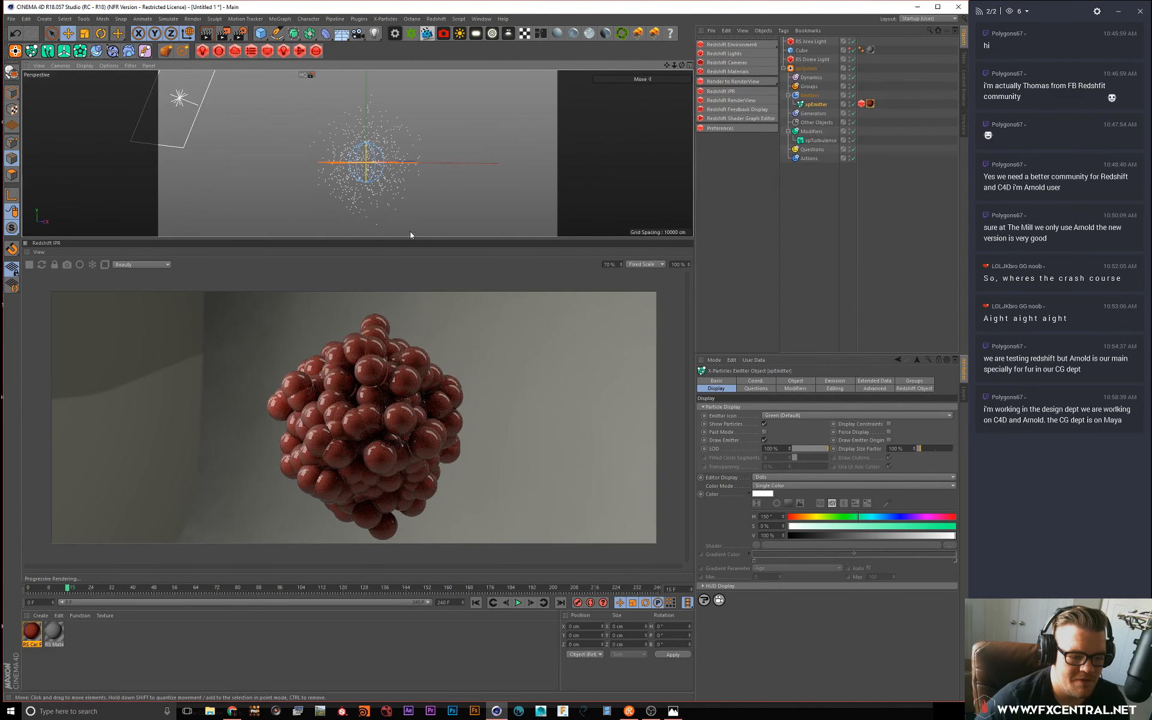
left_click(518, 602)
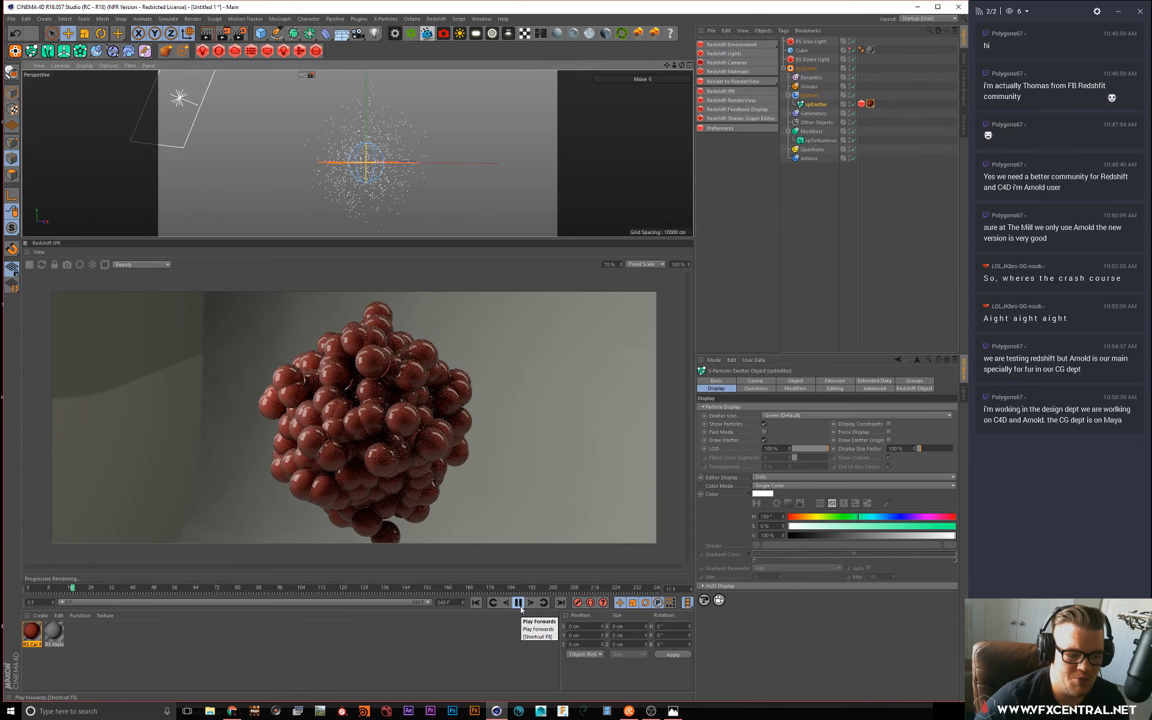
left_click(518, 602)
left_click_drag(444, 204, 437, 178, "alt")
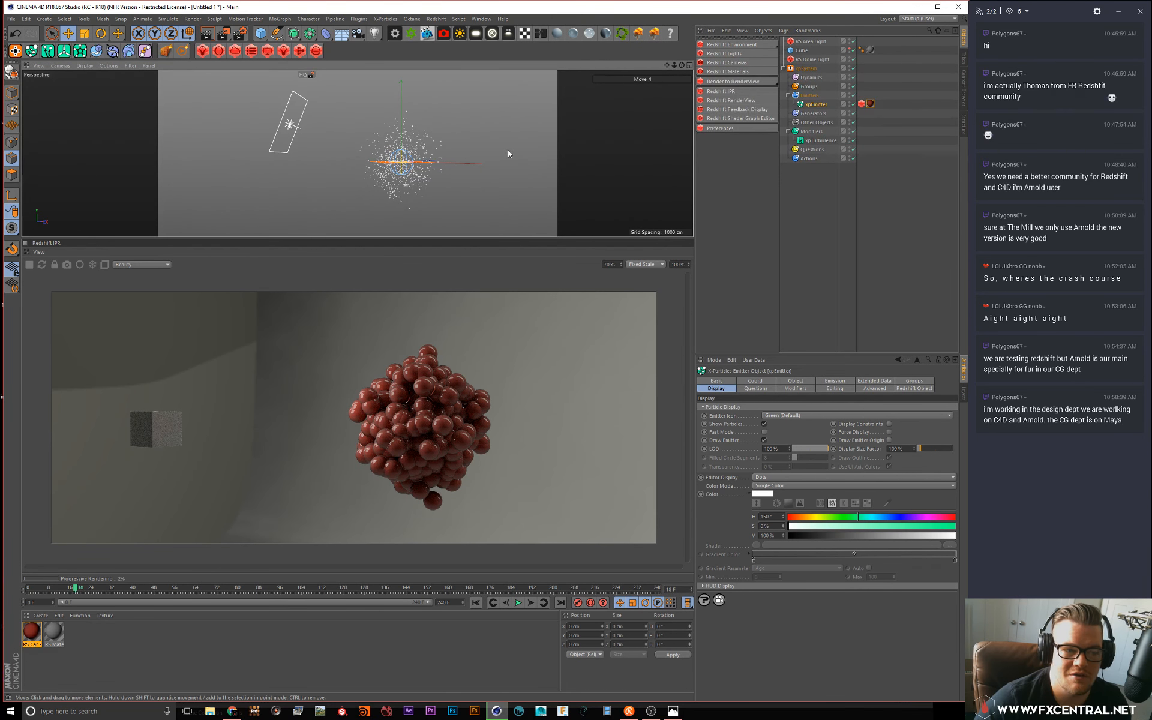
Step: Raise the Redshift area light higher above the particles, enlarge it slightly and adjust its rotation
left_click(811, 59)
left_click(811, 42)
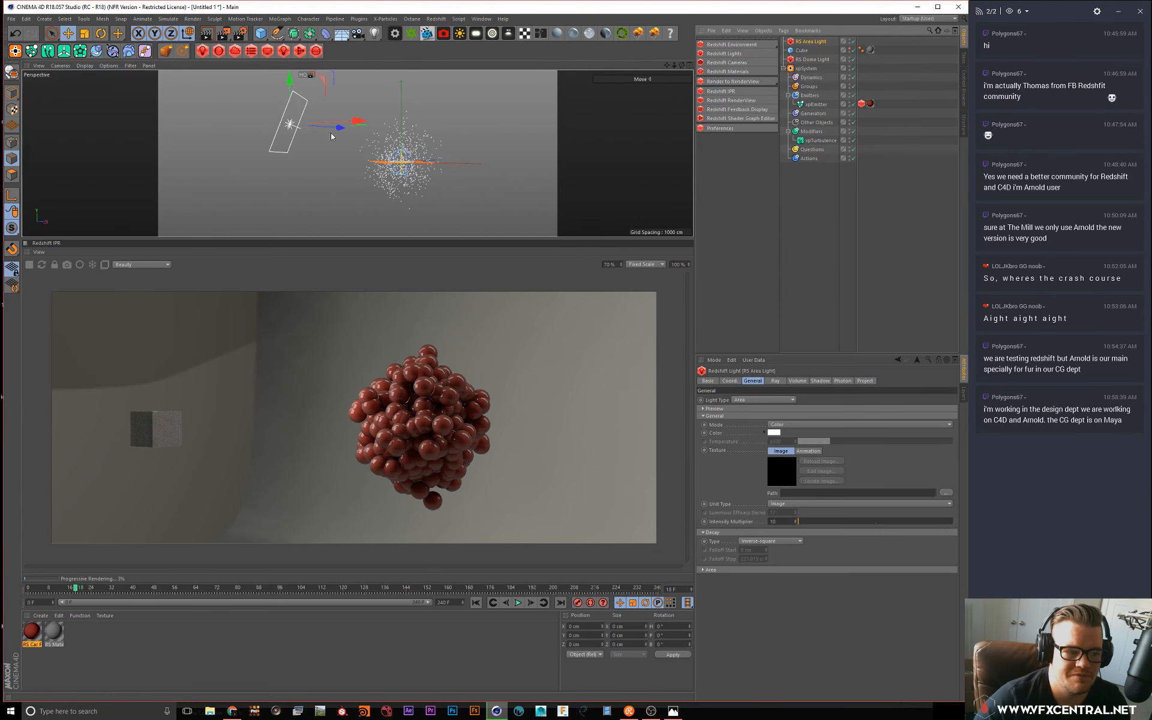
key("r")
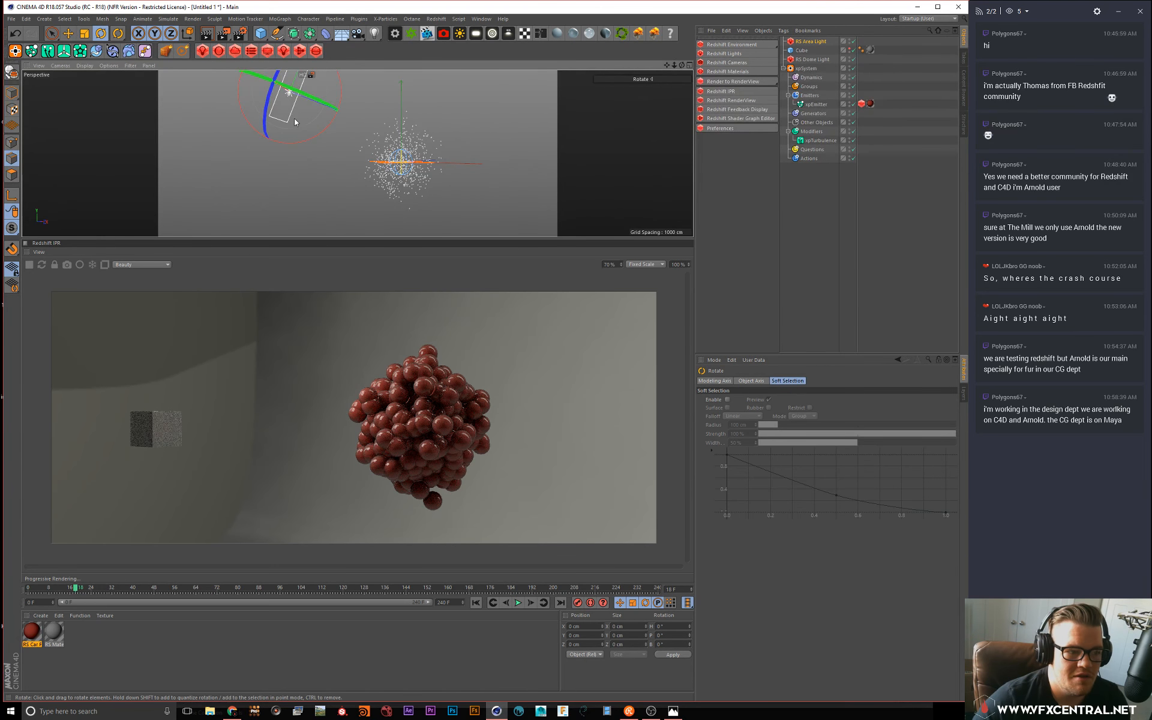
key("t")
left_click_drag(294, 117, 466, 149)
key("e")
key("r")
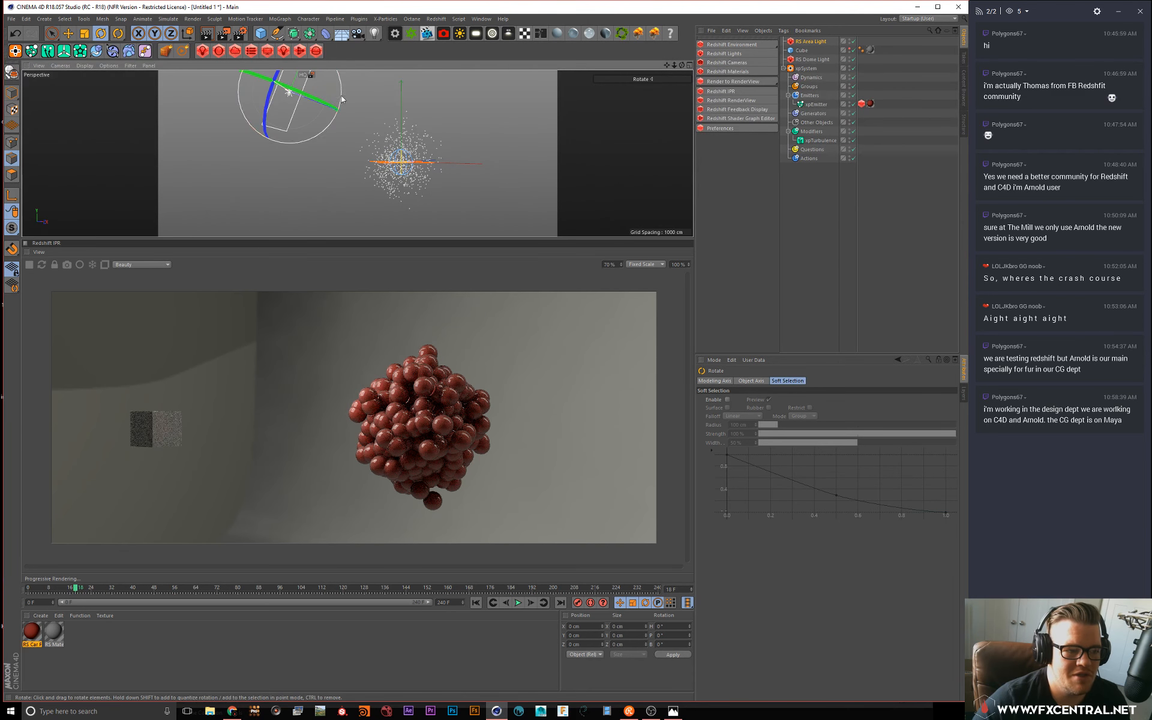
left_click_drag(329, 84, 293, 39)
key("e")
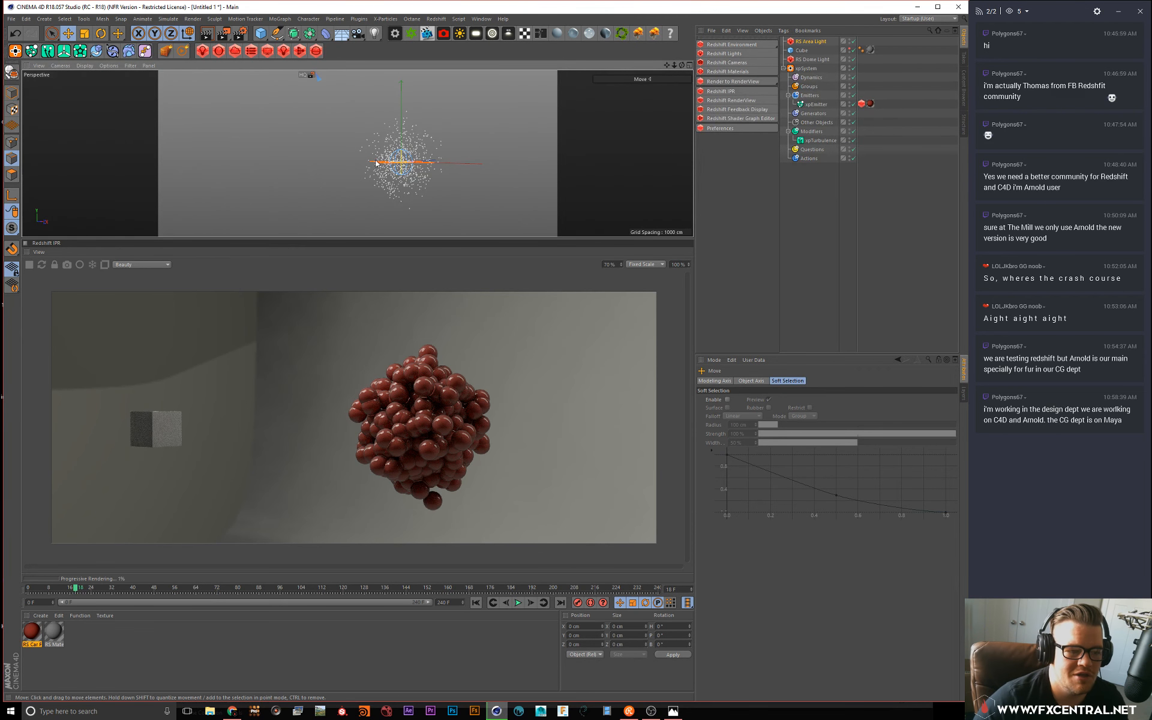
Step: Add a standard Redshift camera framing the sphere cluster and open its Redshift Camera tag's exposure settings
left_click_drag(358, 118, 420, 168, "alt")
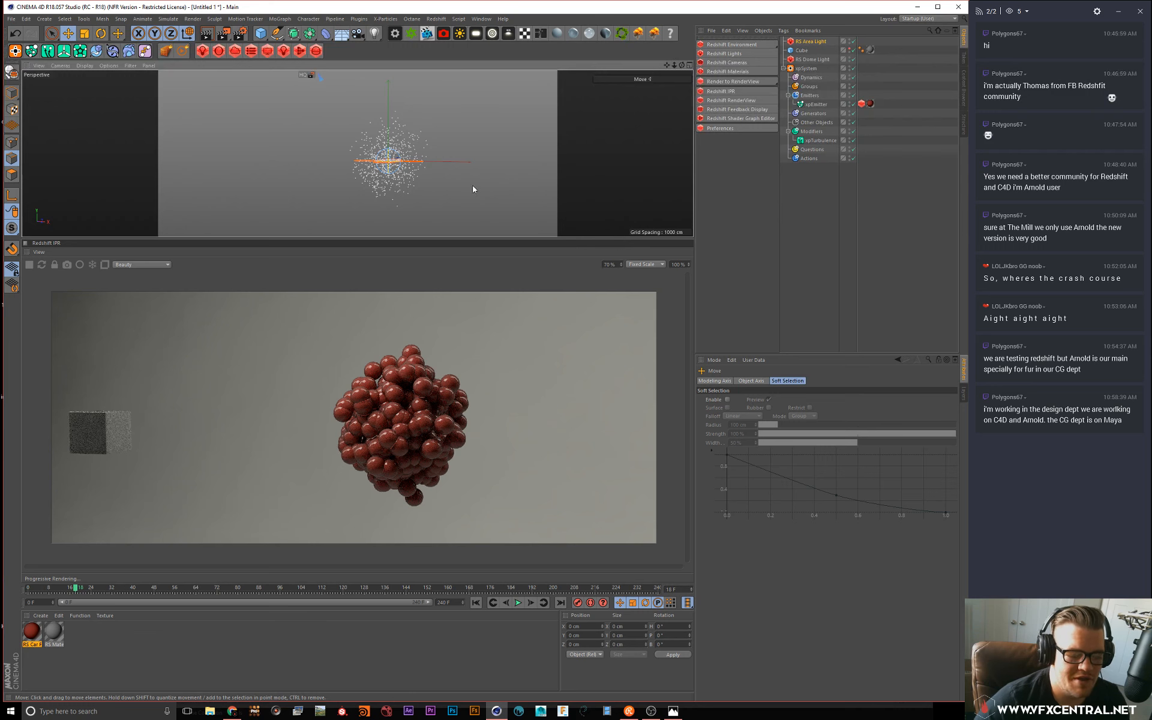
right_click_drag(403, 139, 455, 198, "alt")
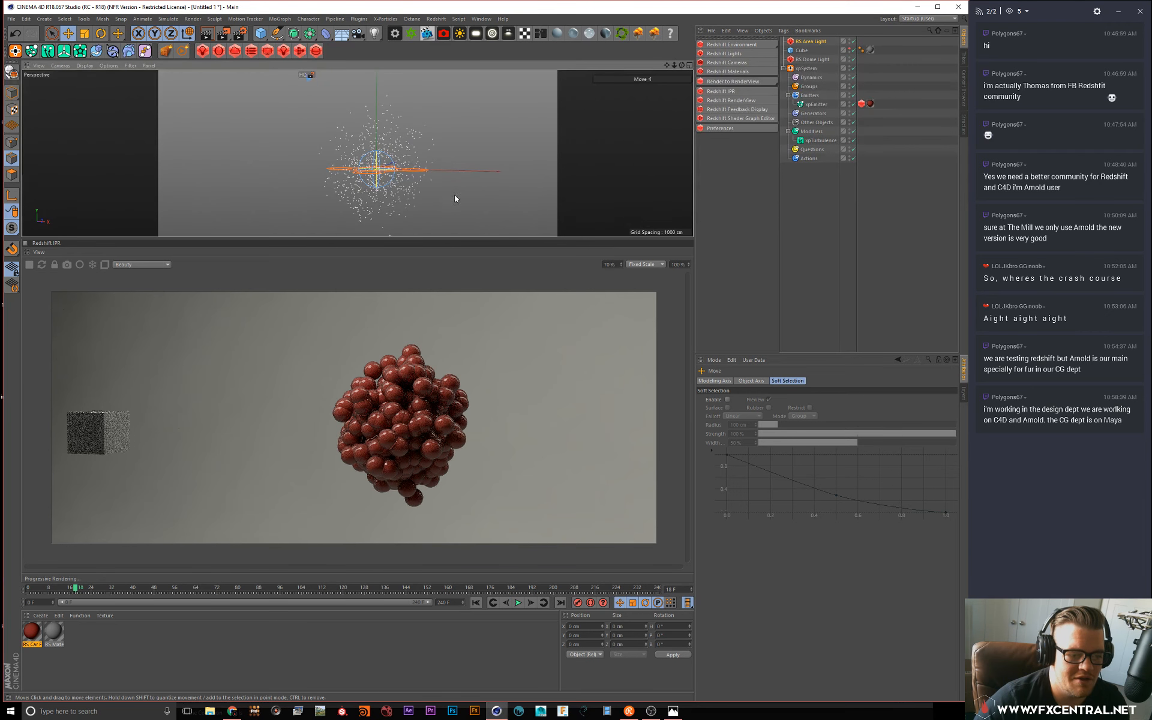
scroll(388, 139, "down", 4)
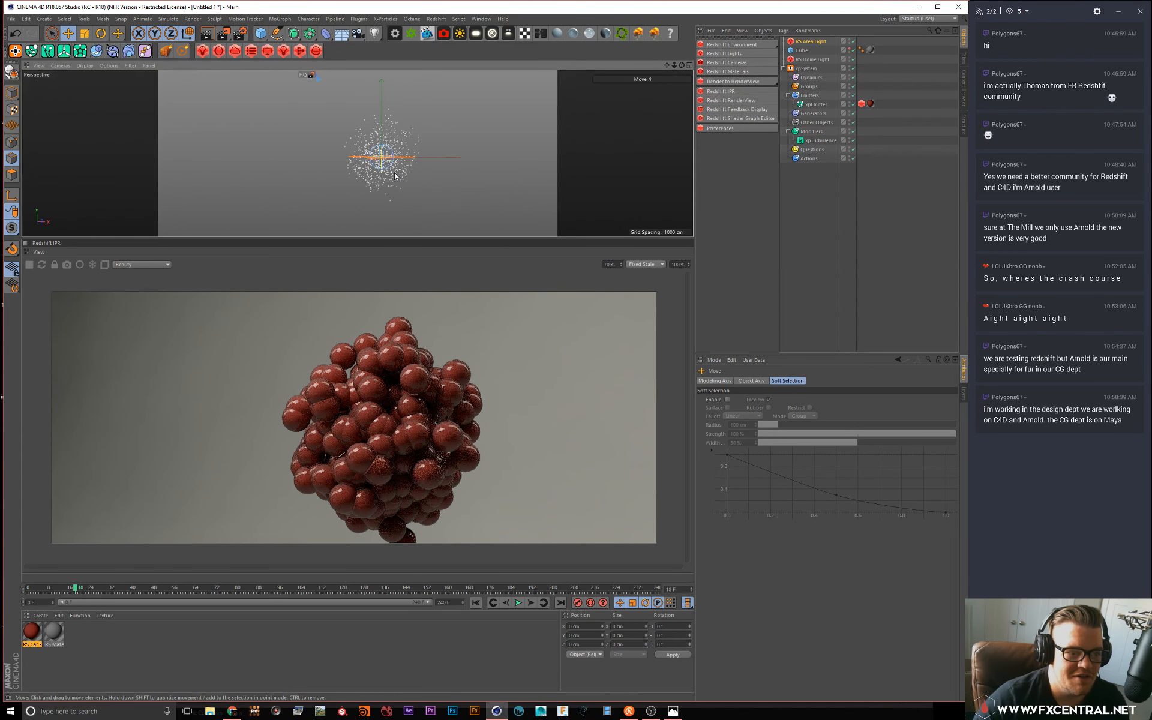
left_click_drag(406, 161, 335, 171, "alt")
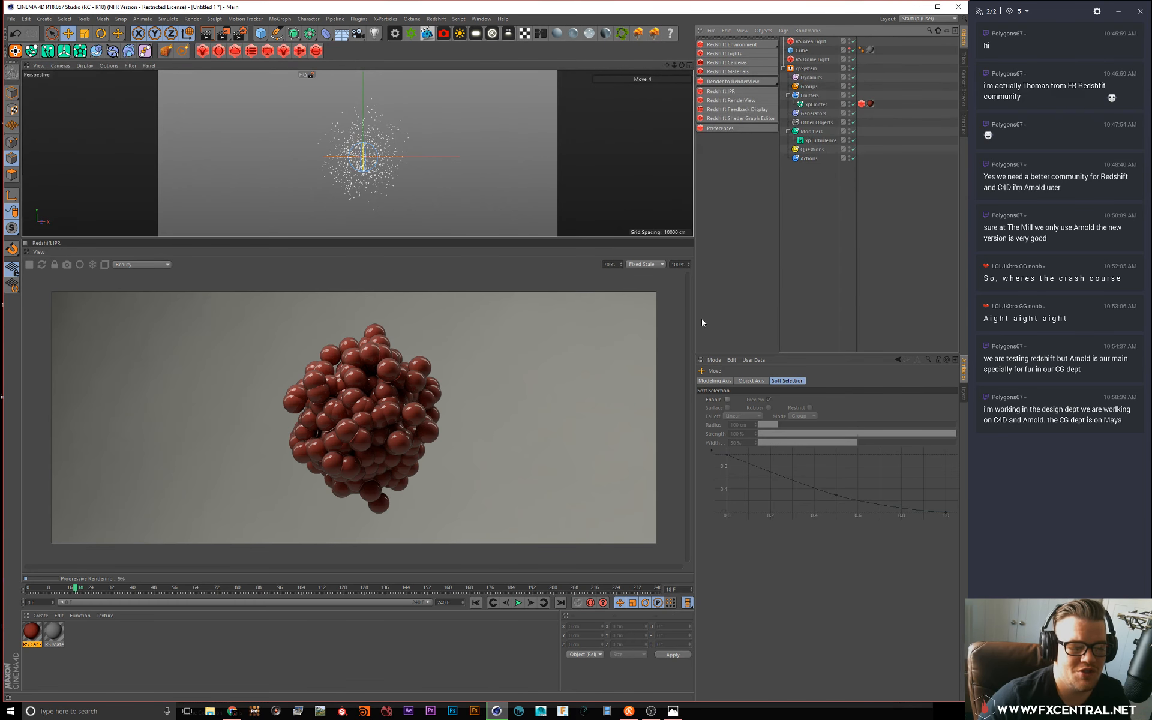
left_click(810, 41)
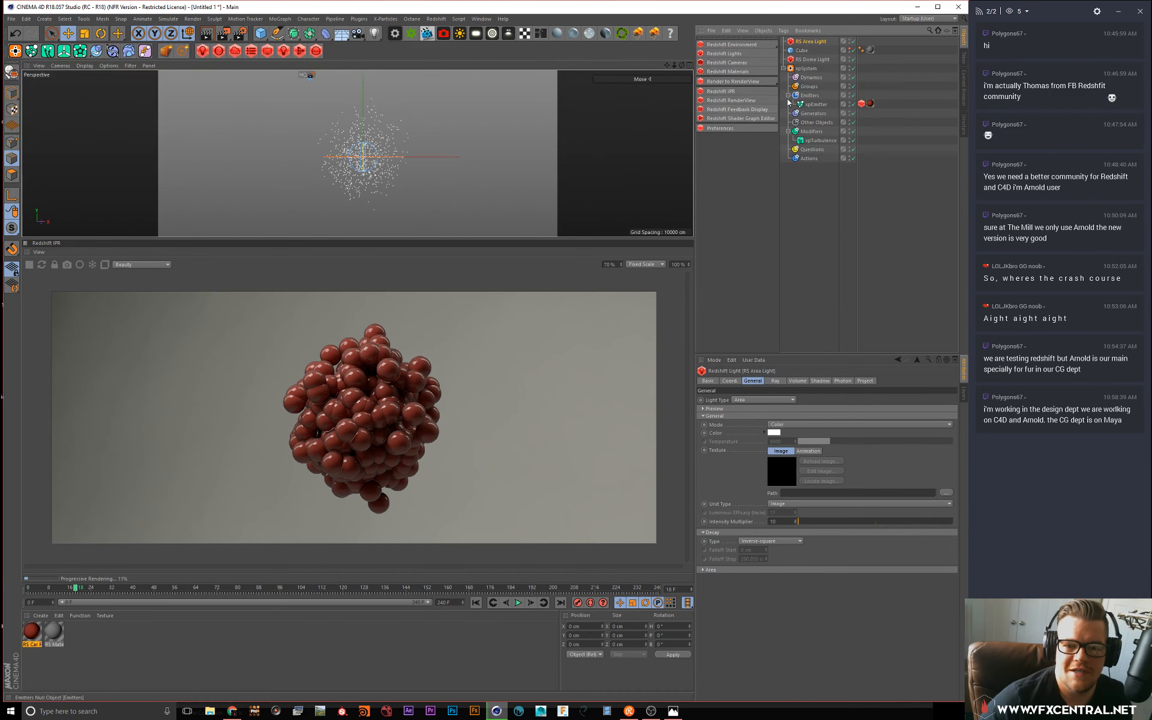
left_click(750, 62)
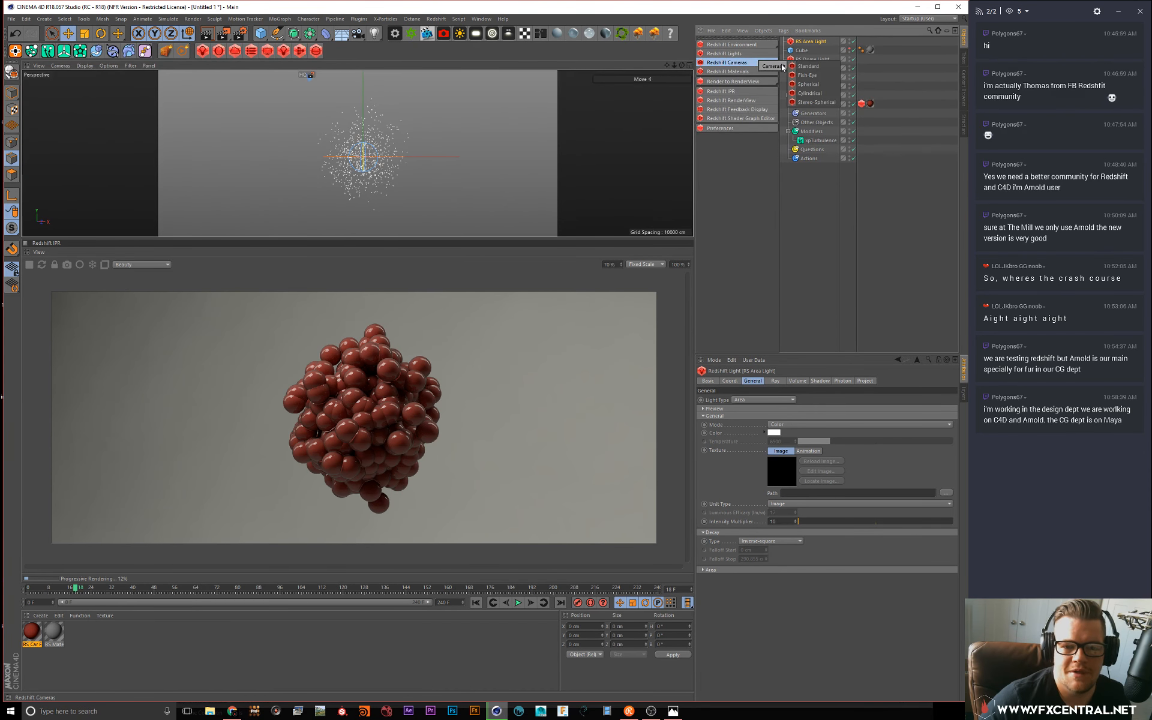
left_click(815, 66)
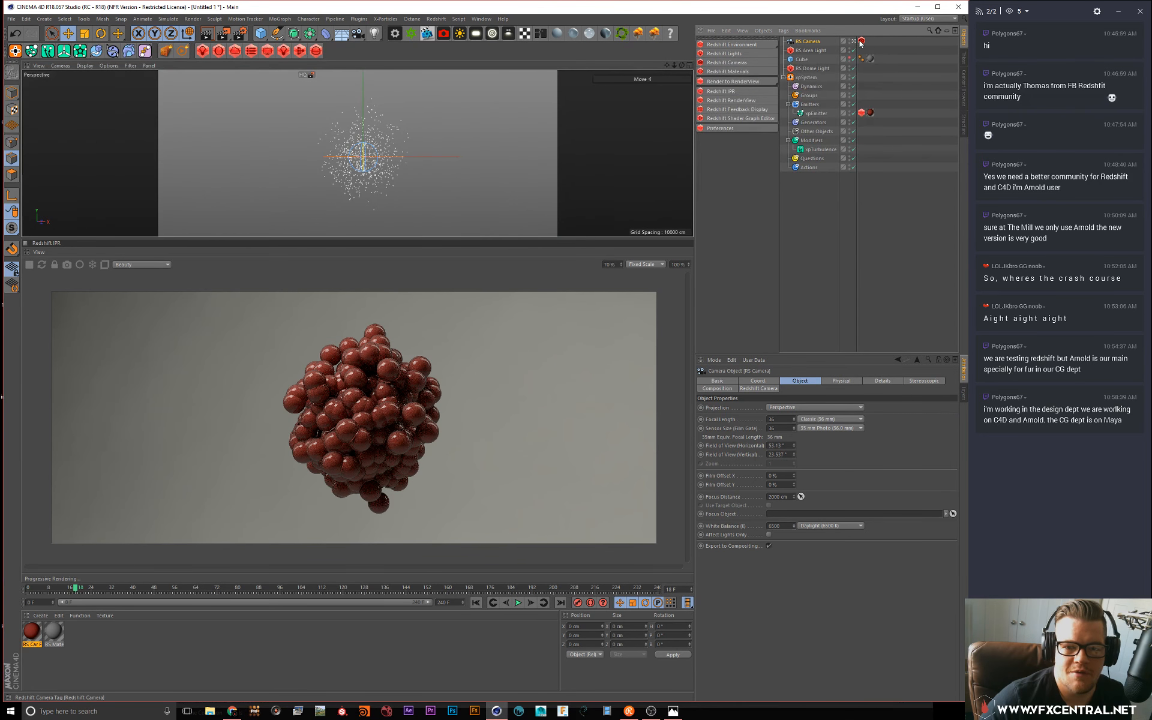
left_click(861, 41)
left_click(764, 380)
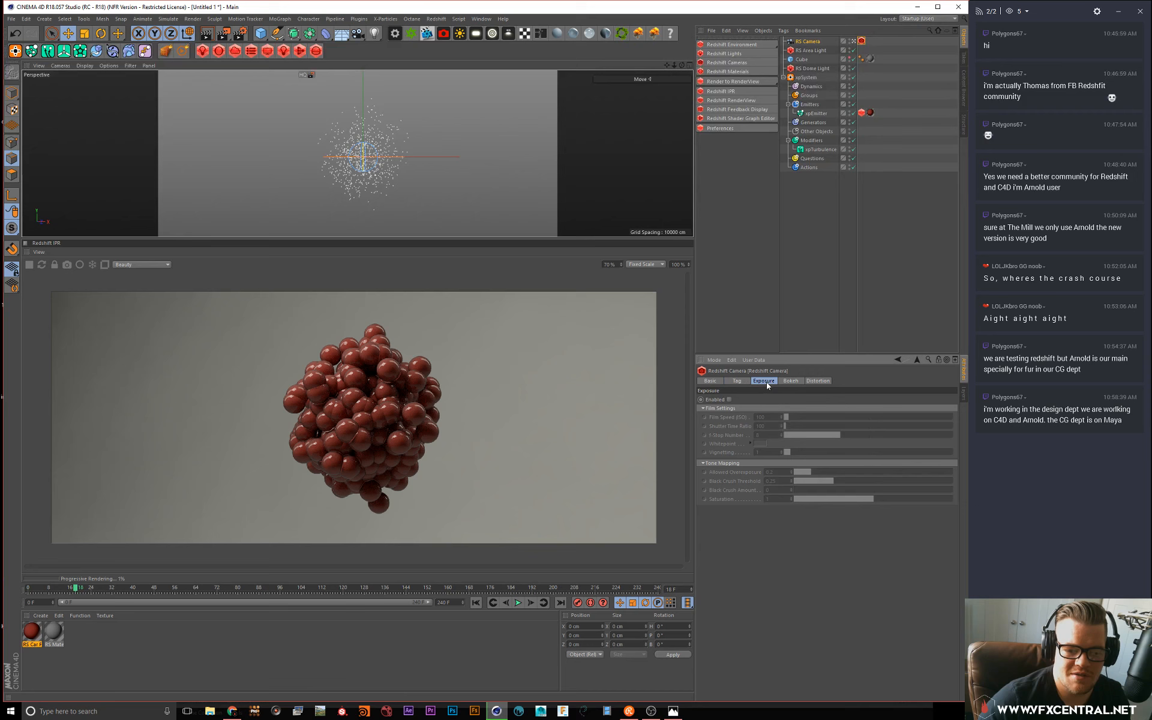
Step: Enable exposure on the Redshift Camera tag, test the allowed overexposure and return it to 0.1, and set the black crush threshold to 0
left_click(728, 399)
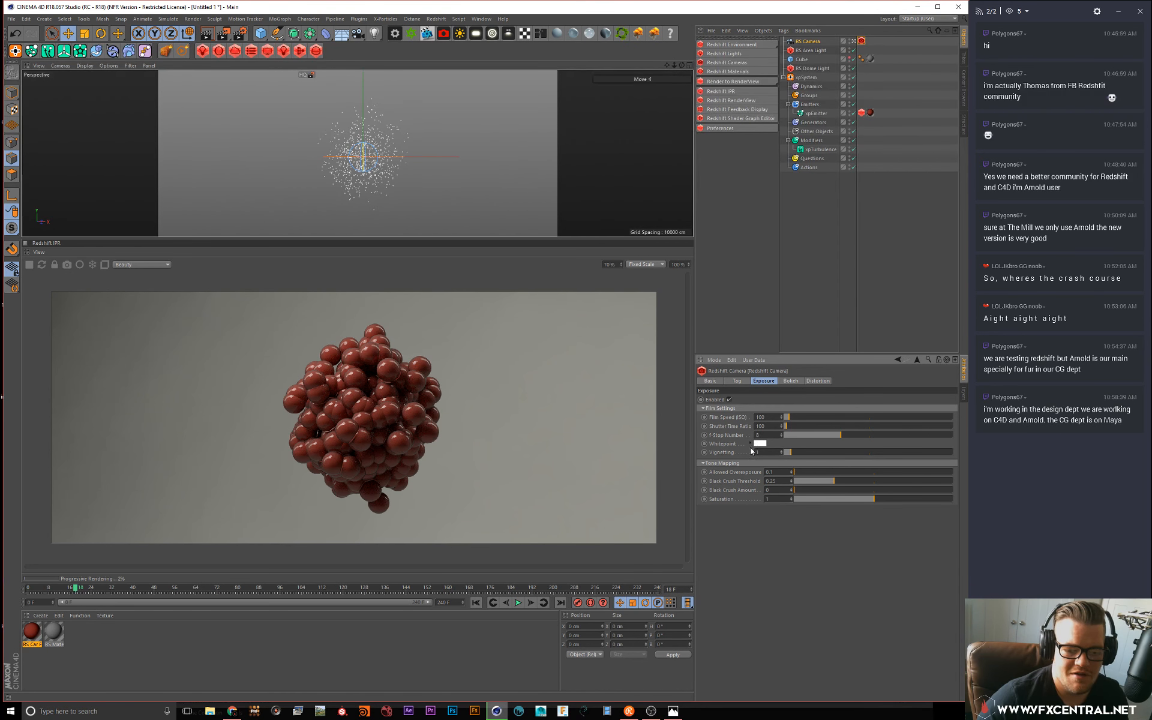
left_click_drag(822, 471, 954, 471)
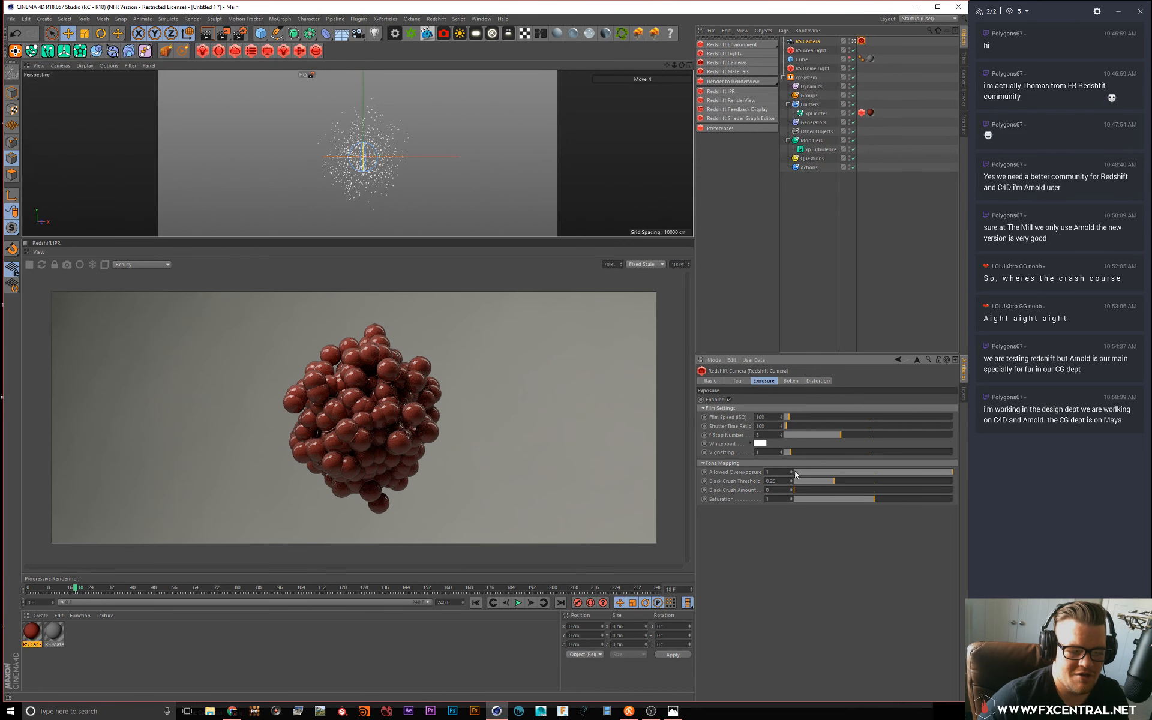
left_click_drag(856, 471, 792, 482)
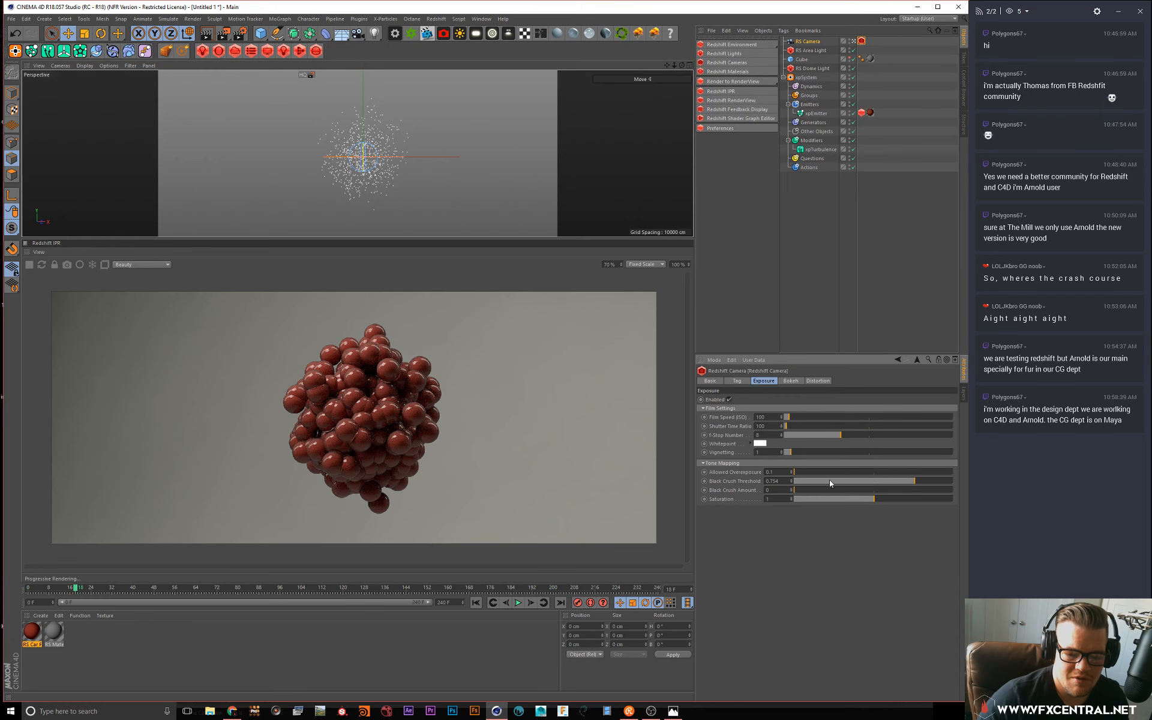
left_click(29, 265)
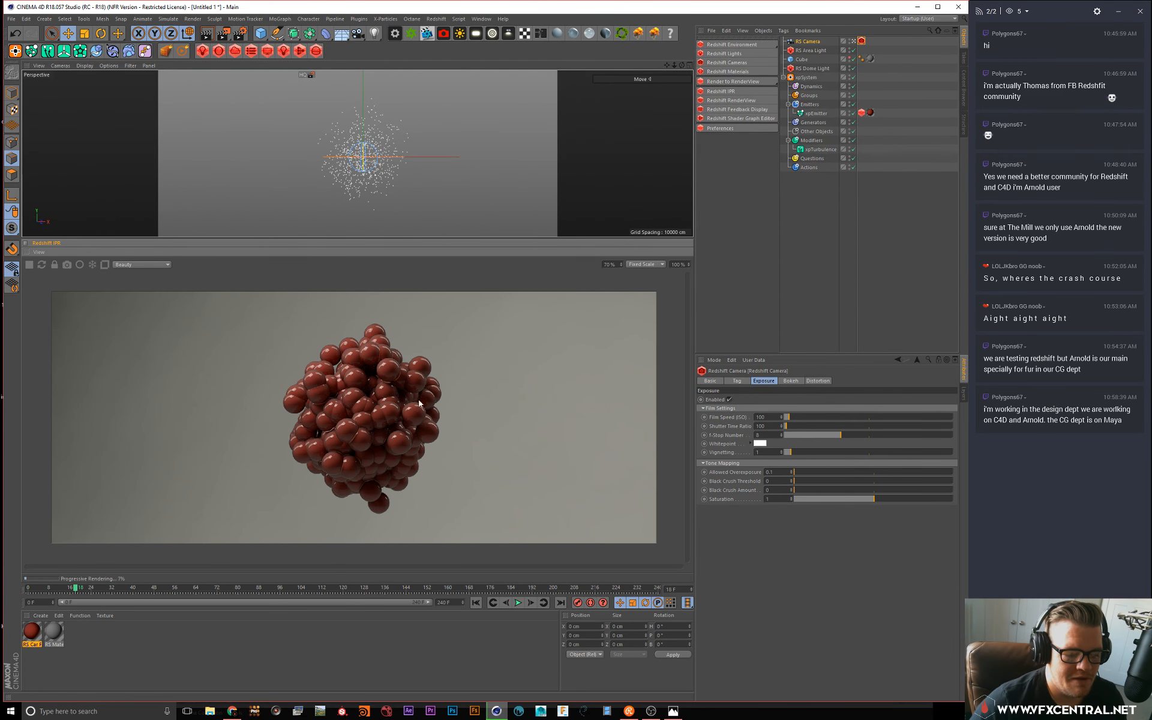
middle_click_drag(401, 147, 426, 147, "alt")
Step: Review the xpEmitter's Redshift Object tag settings for visibility, geometry, matte, object ID, motion blur and particles
left_click(863, 134)
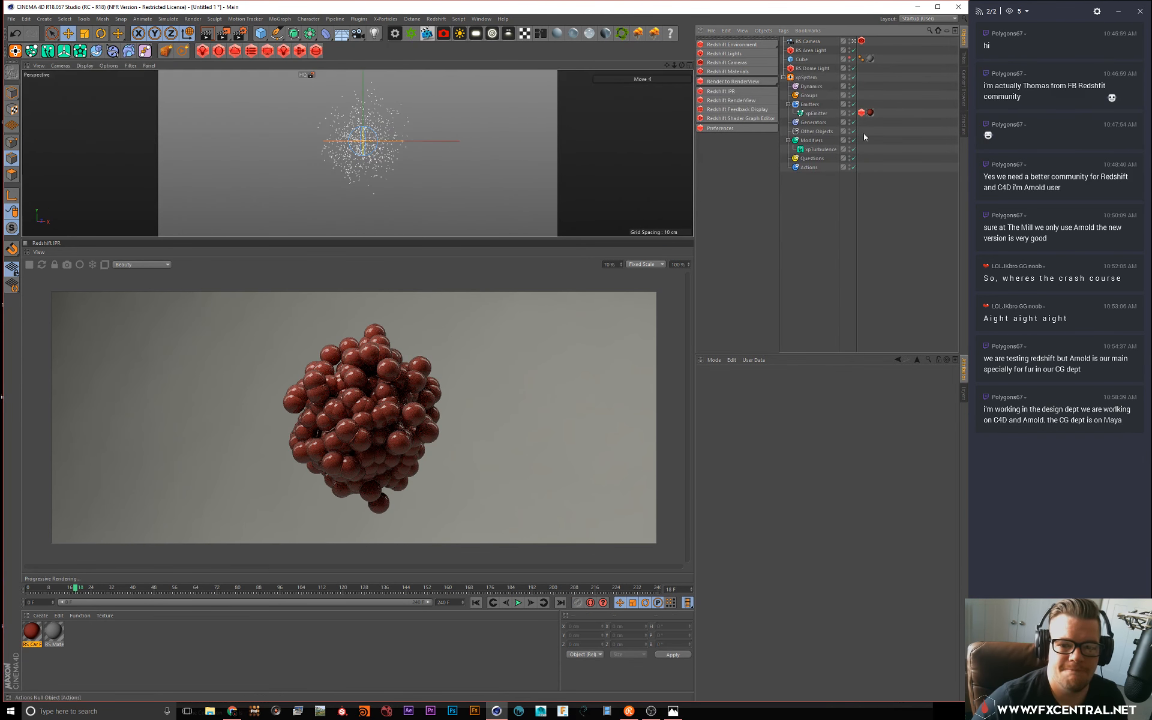
left_click(862, 113)
left_click(819, 113)
left_click(860, 115)
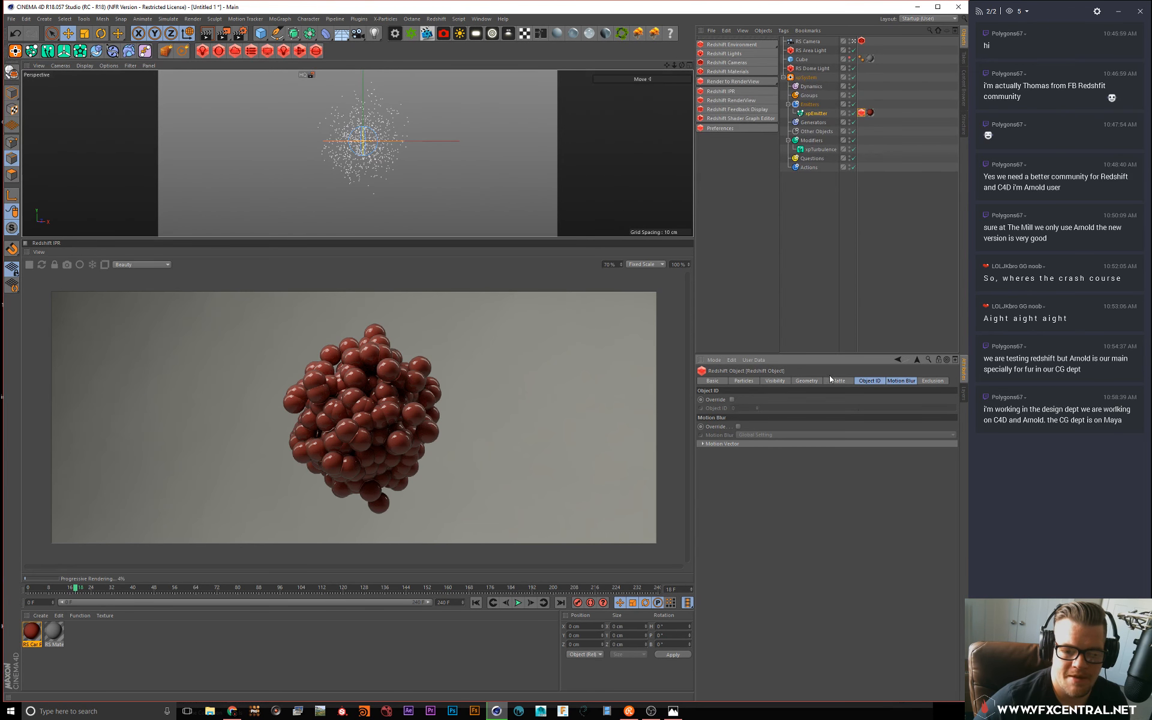
left_click(775, 381)
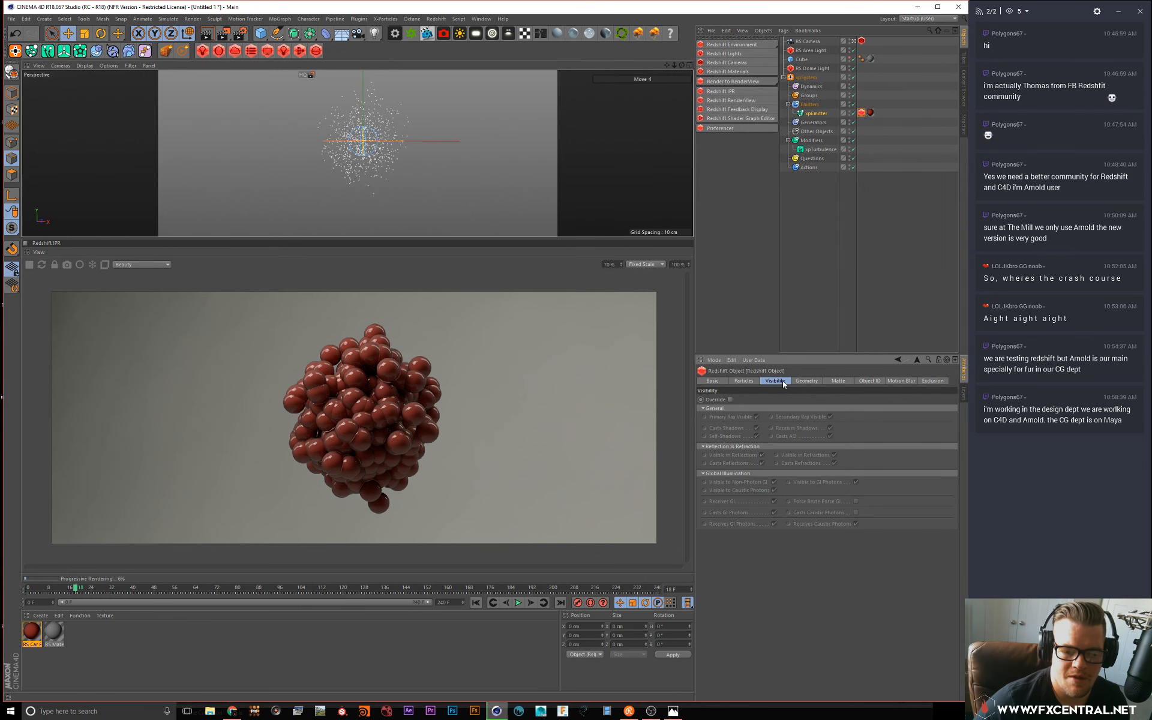
left_click(807, 381)
left_click(844, 381)
left_click(869, 381)
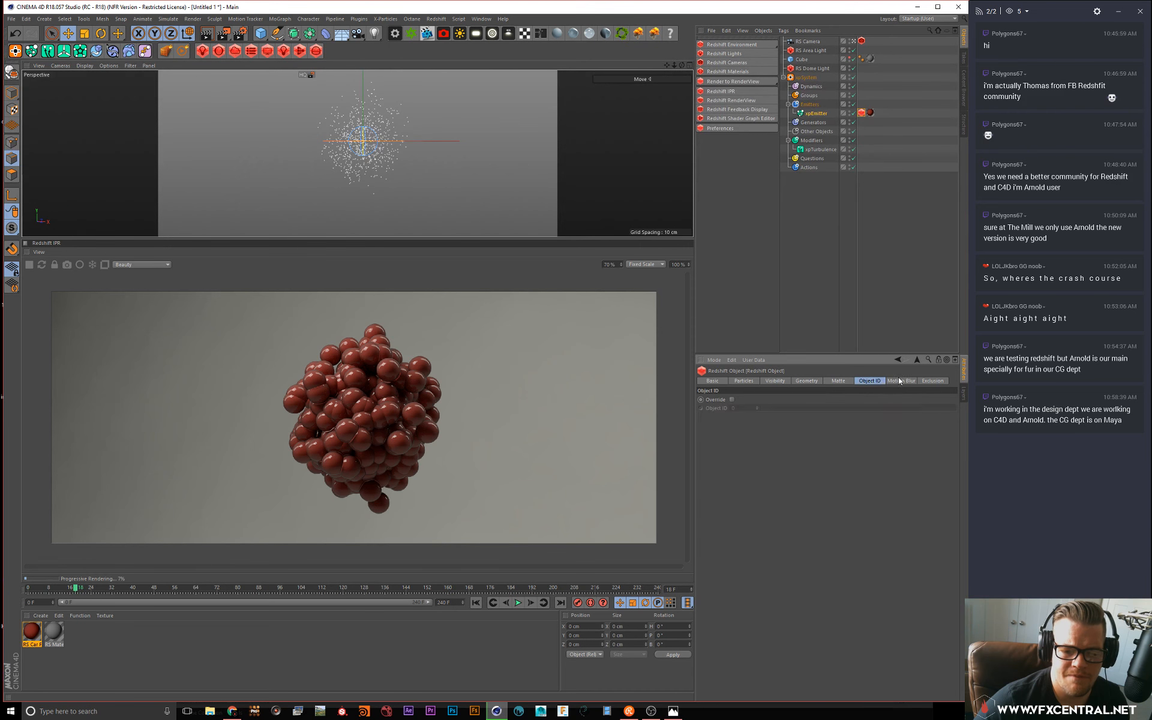
left_click(897, 380)
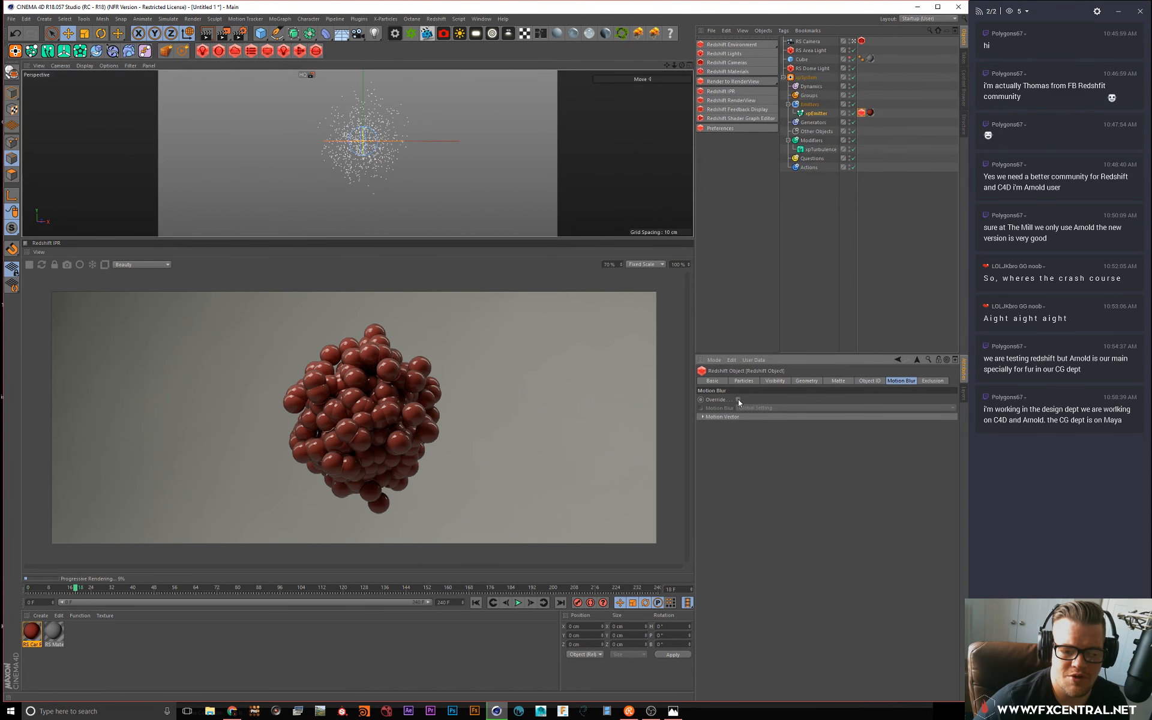
left_click(865, 381)
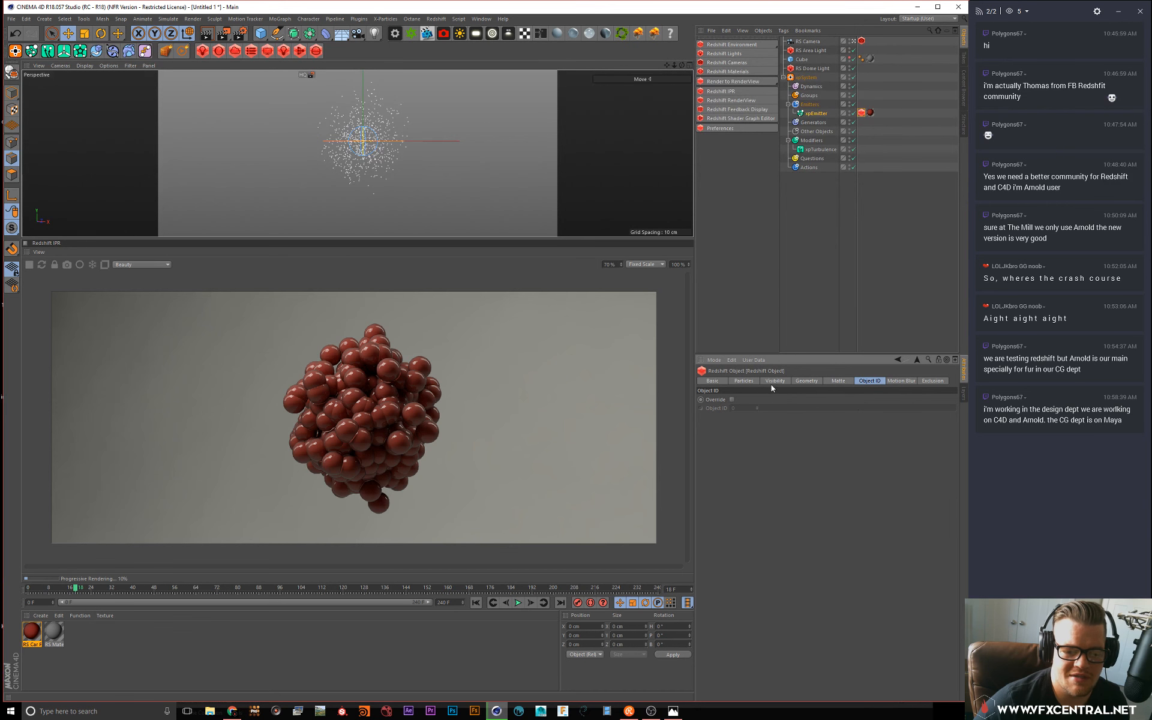
left_click(754, 382)
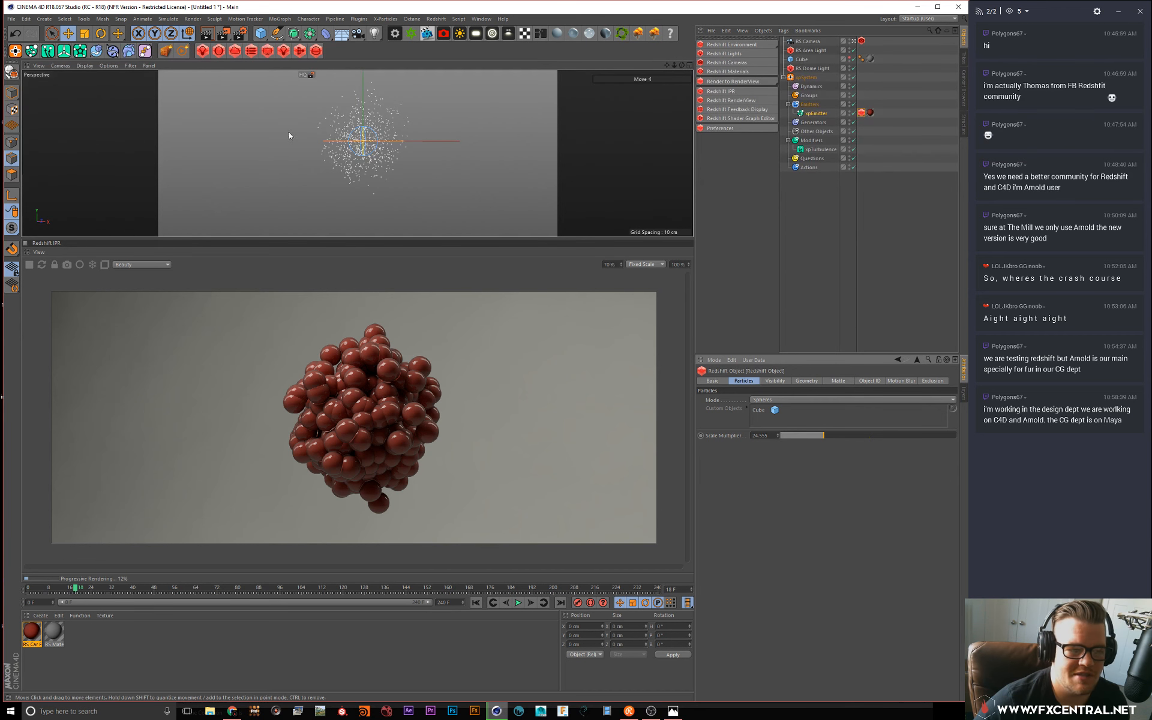
Step: Stop the IPR render and add an X-Particles Cache Object to the xpSystem
left_click(29, 265)
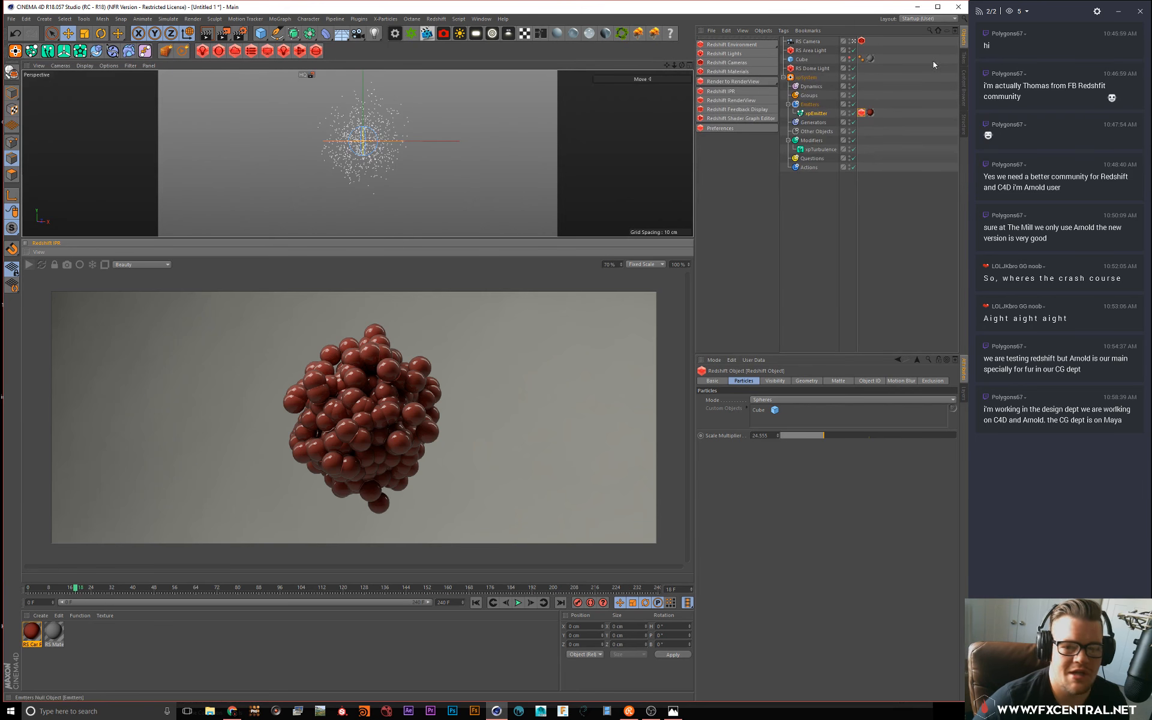
left_click(802, 78)
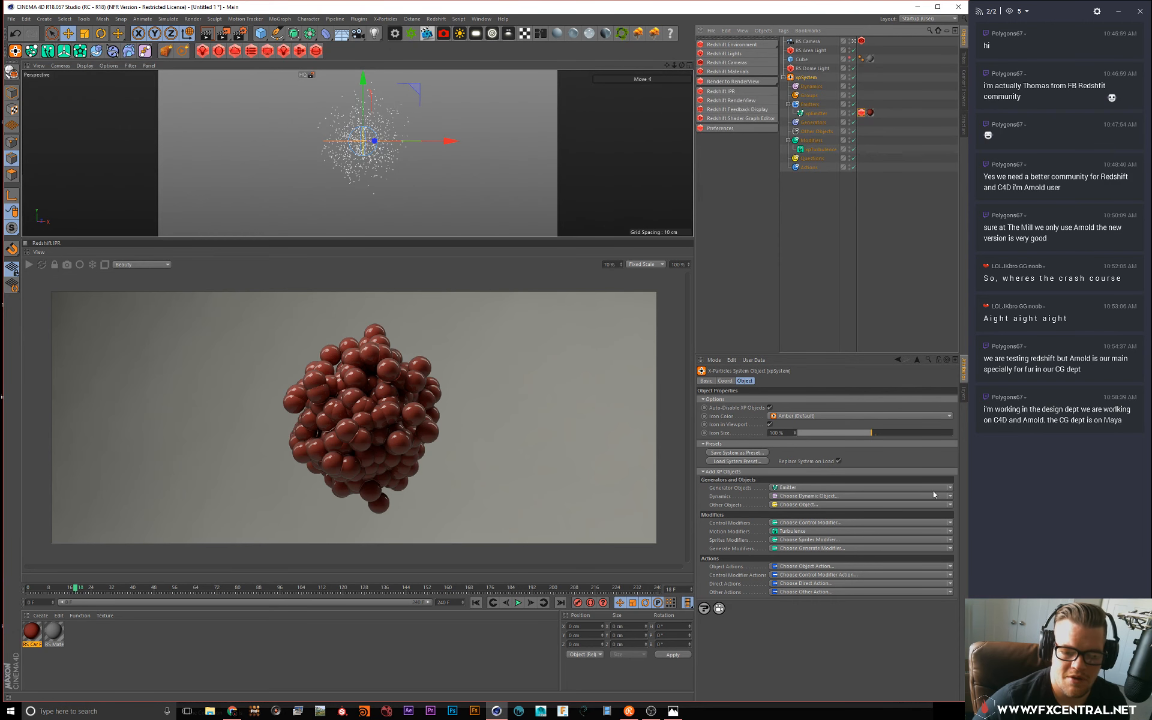
left_click(950, 488)
left_click(951, 487)
left_click(951, 496)
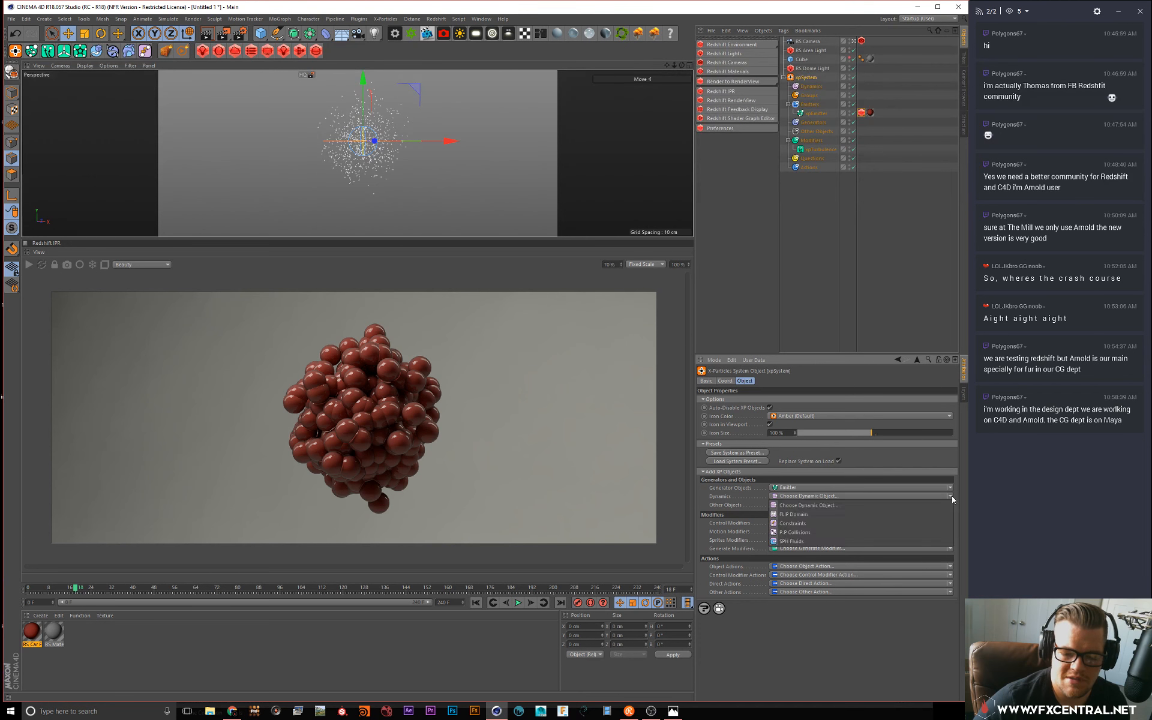
left_click(951, 497)
left_click(949, 505)
left_click(950, 510)
left_click(950, 507)
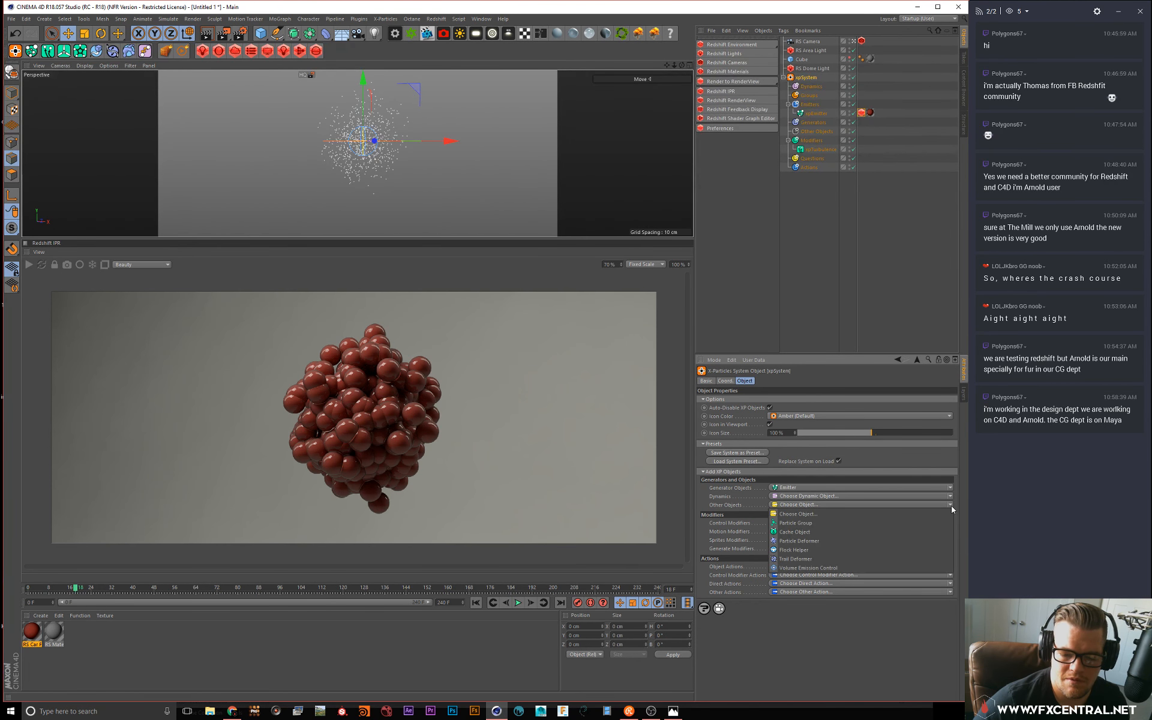
left_click(820, 532)
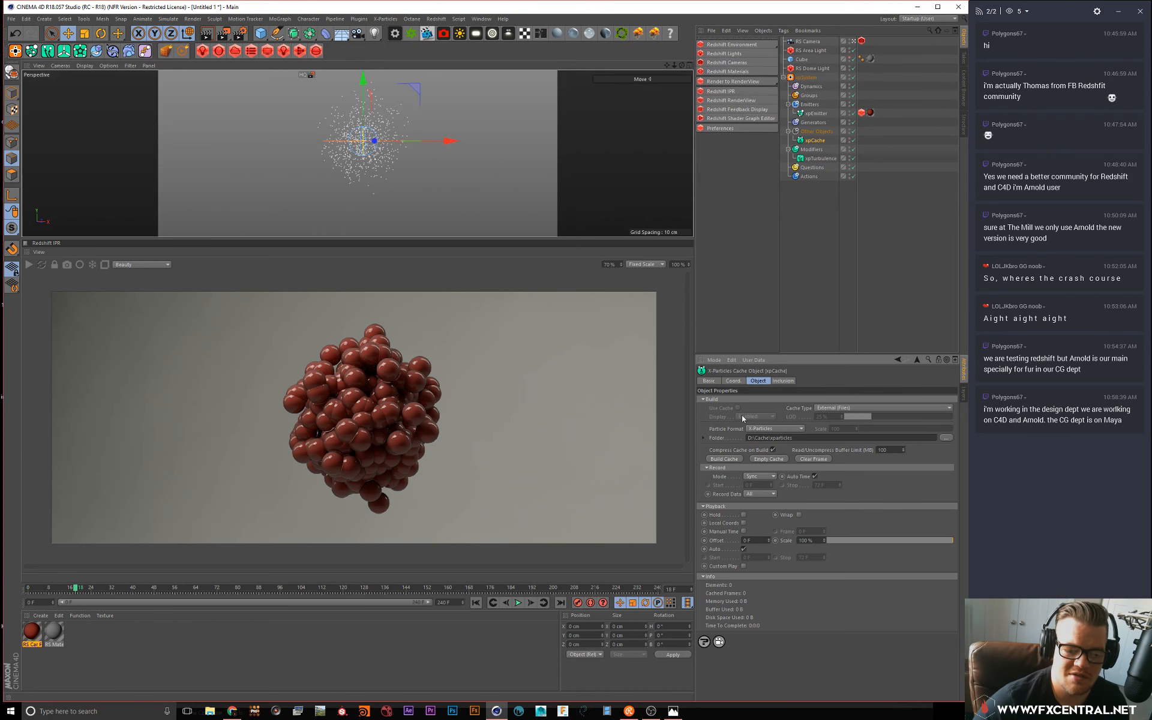
Step: Build the particle cache, then play the animation to frame 25 and restart the IPR render there
left_click(725, 459)
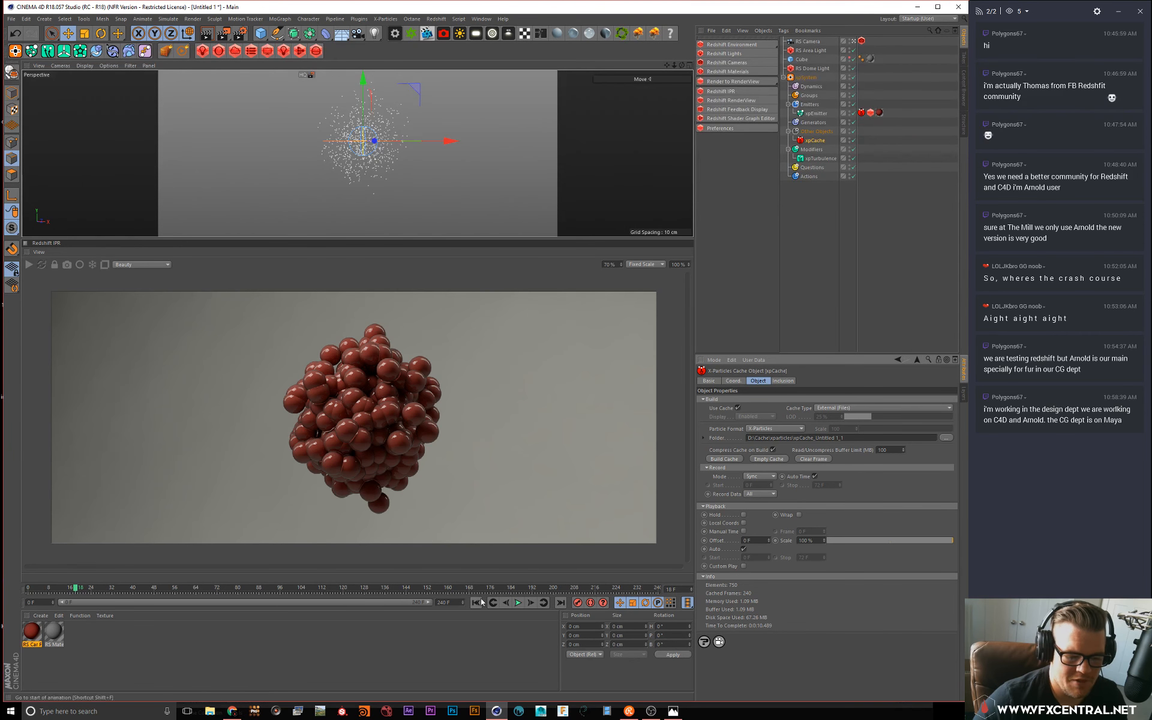
left_click(518, 603)
left_click(518, 602)
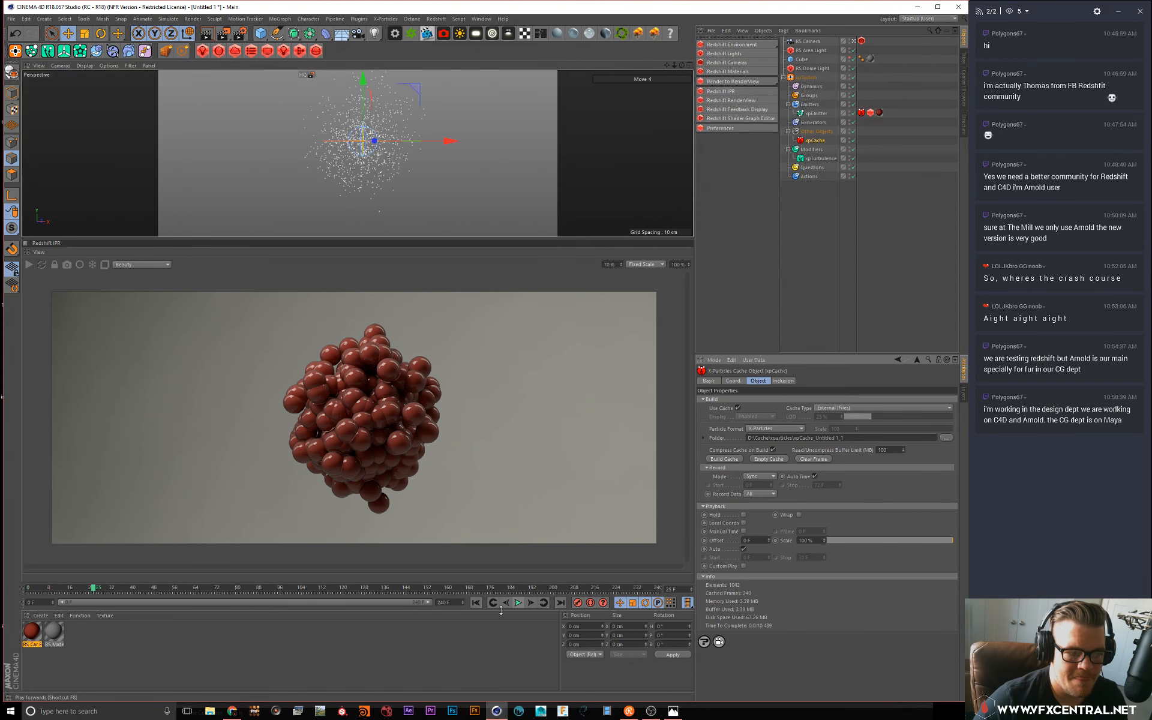
left_click(28, 265)
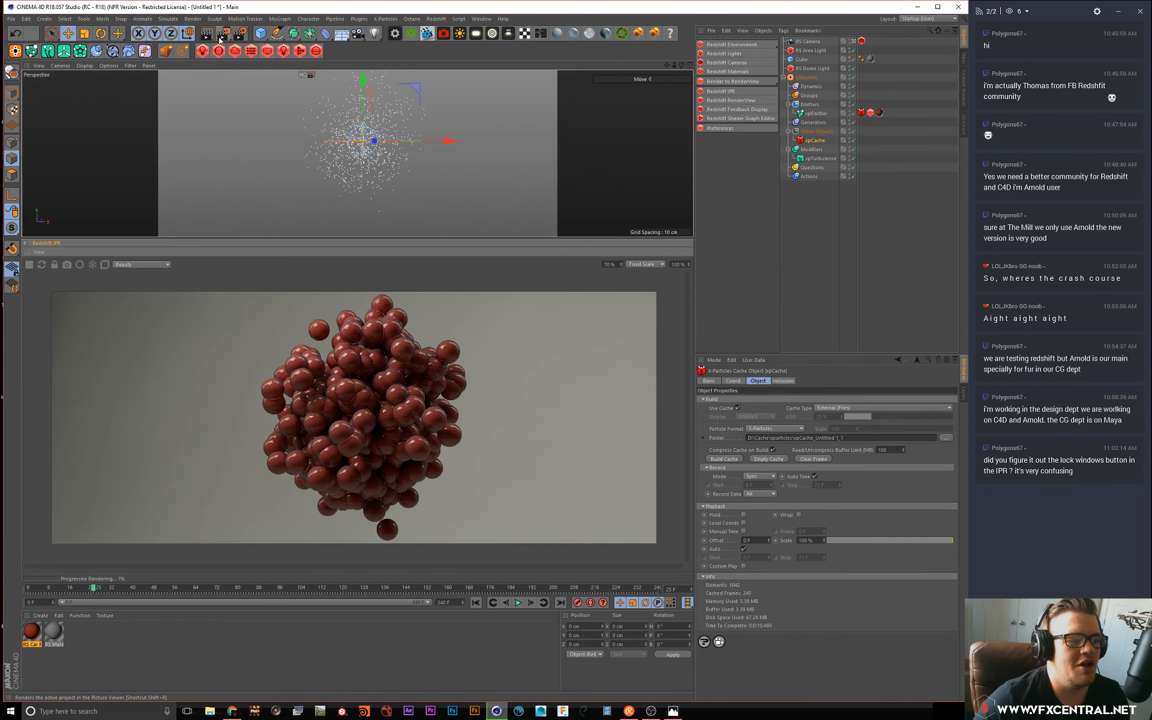
Step: Examine the Redshift render settings for AOVs, optimization and basic sampling, including the motion blur options
left_click(239, 35)
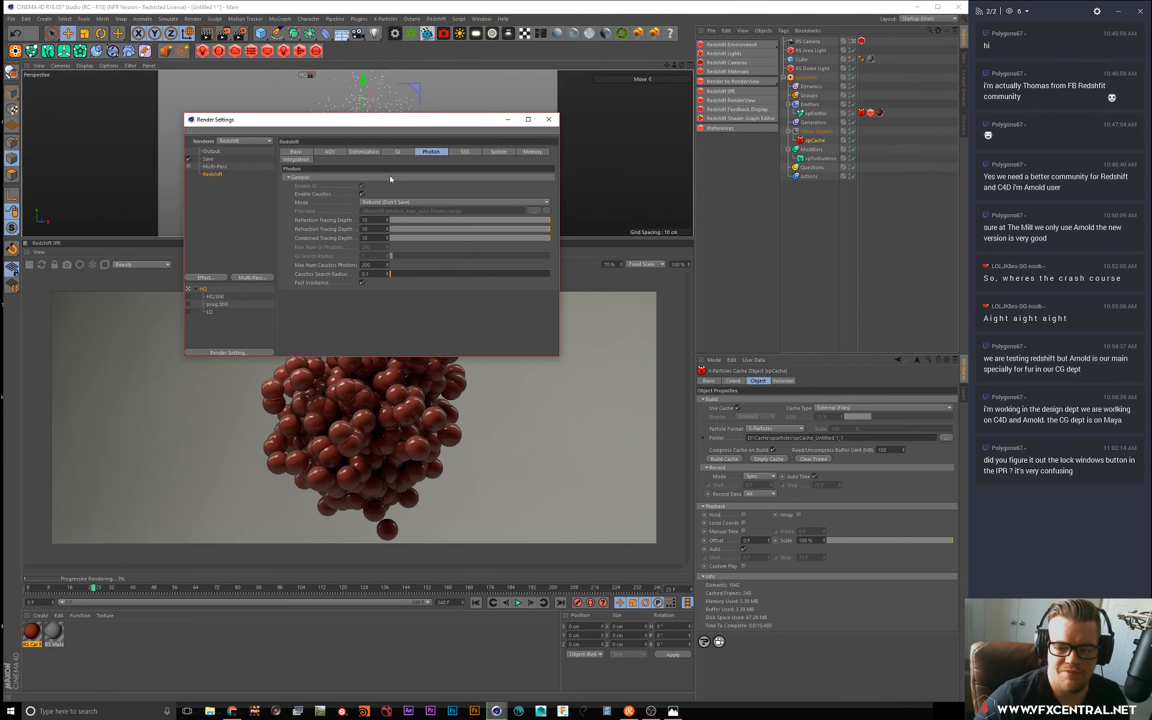
left_click(305, 153)
left_click(325, 152)
left_click(362, 151)
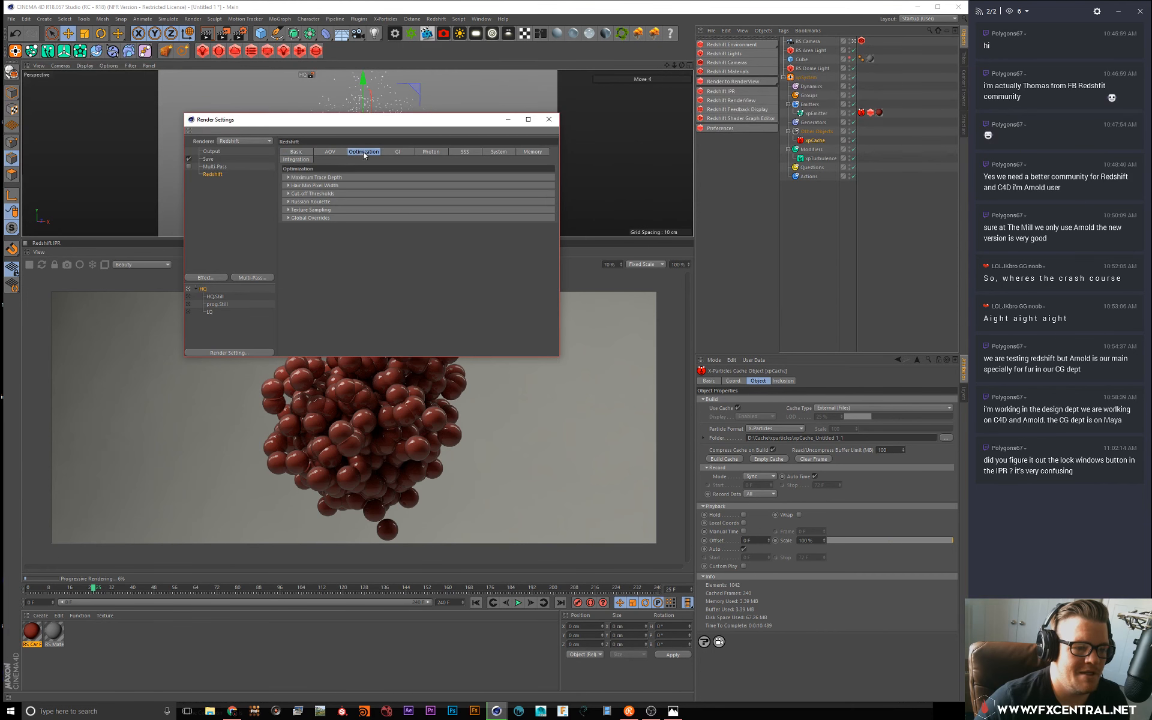
left_click(330, 151)
left_click(294, 152)
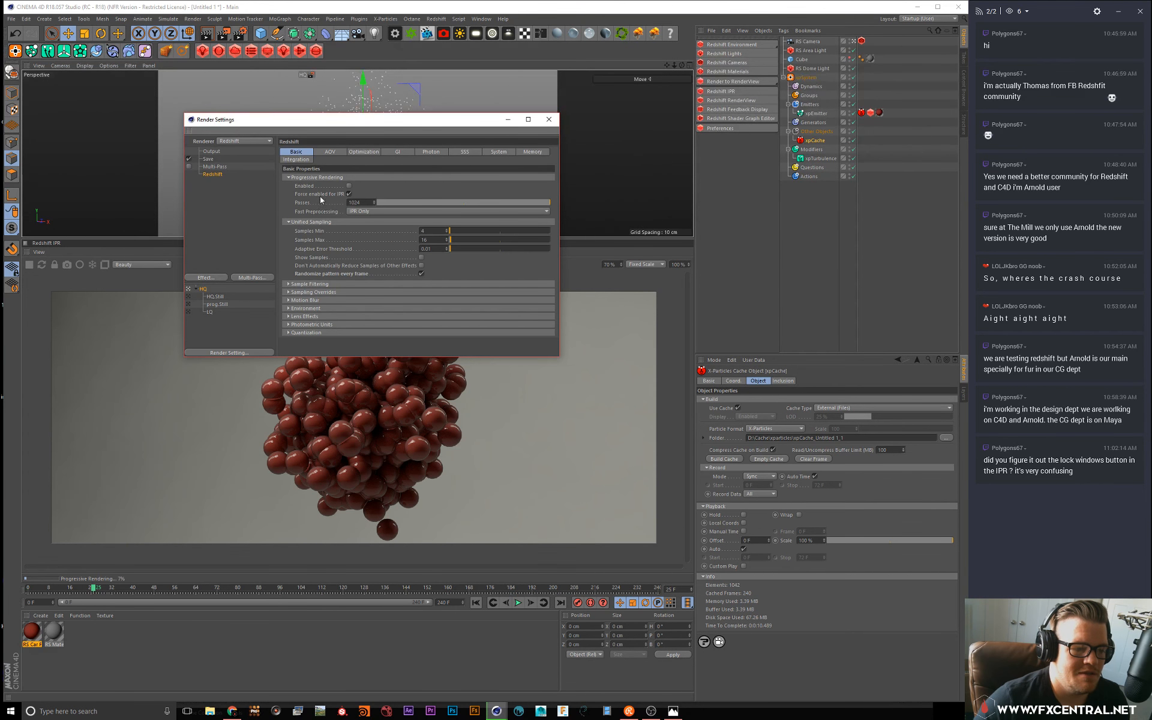
left_click(288, 300)
scroll(294, 328, "down", 3)
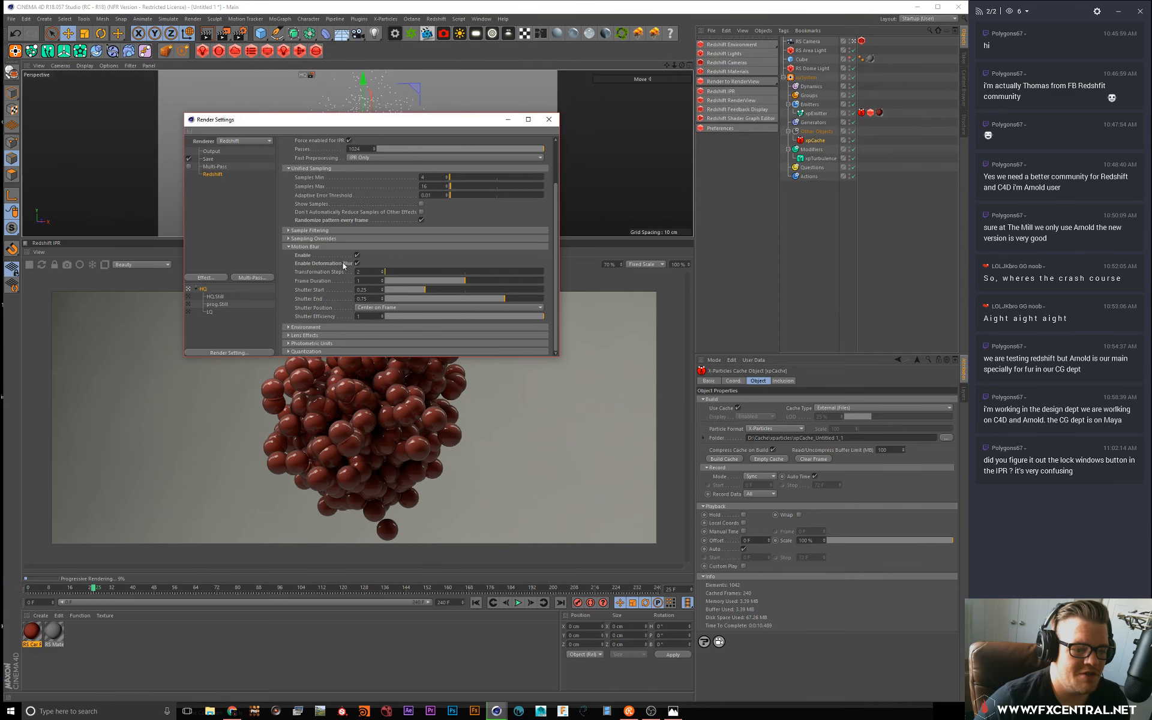
left_click(289, 246)
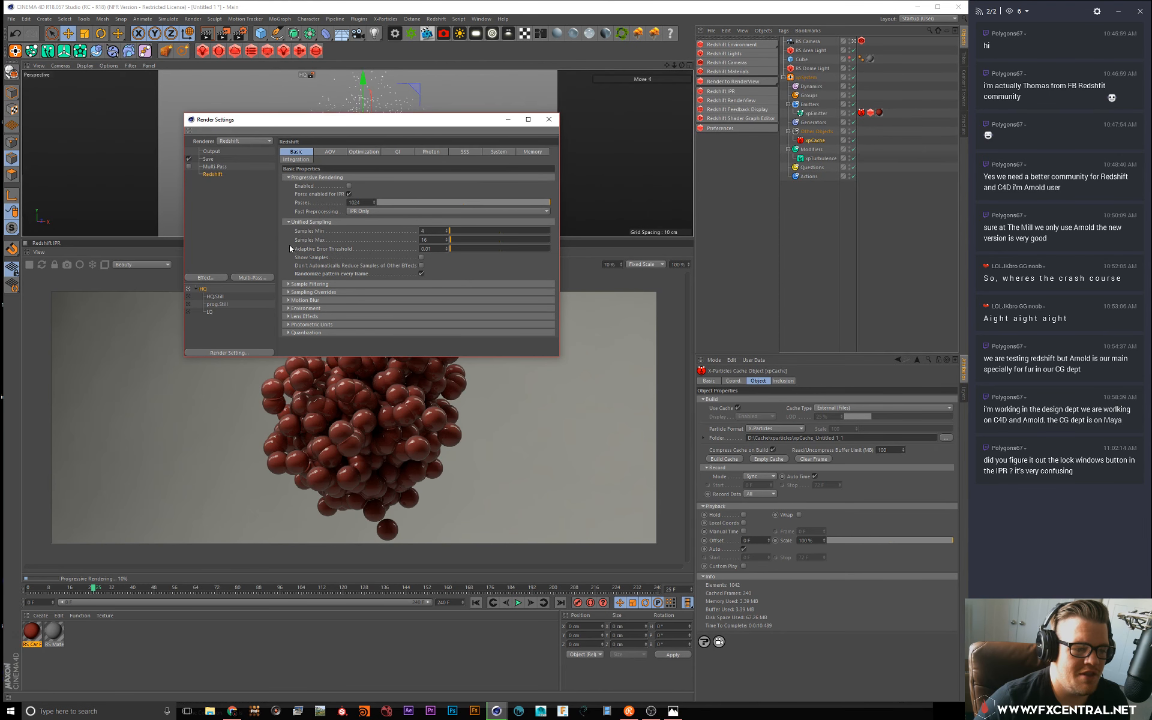
Step: Turn off forced progressive rendering for the IPR in the Redshift render settings and close them
left_click(349, 194)
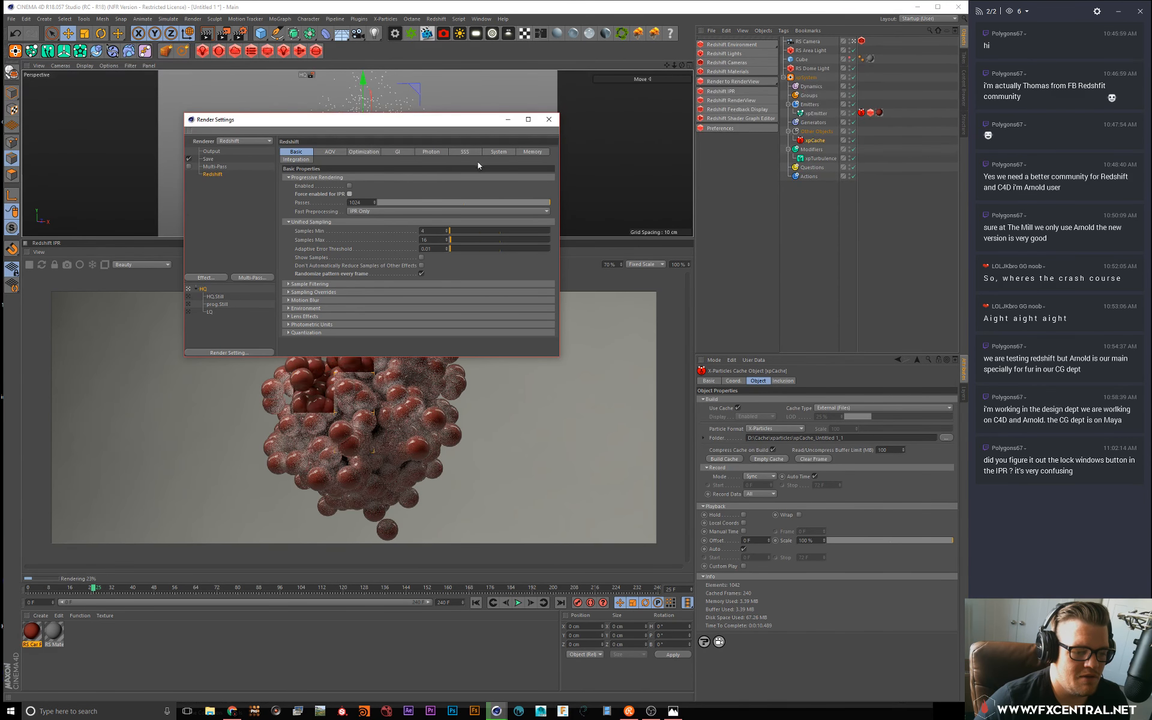
left_click(289, 300)
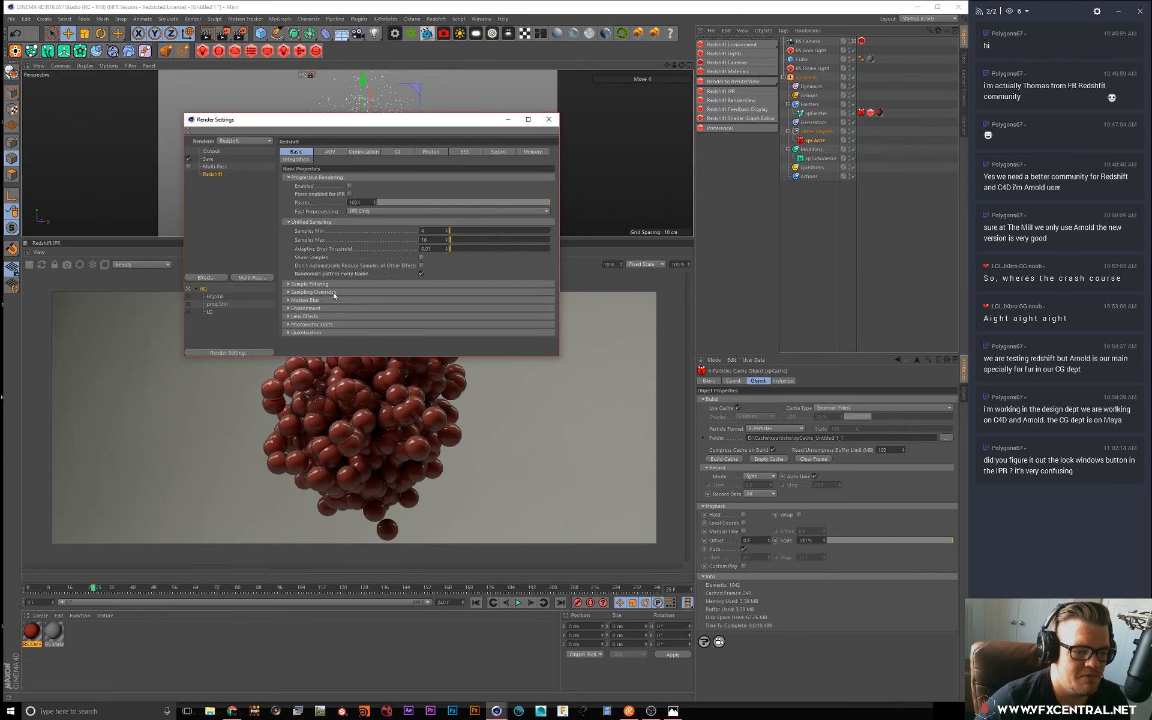
left_click(330, 152)
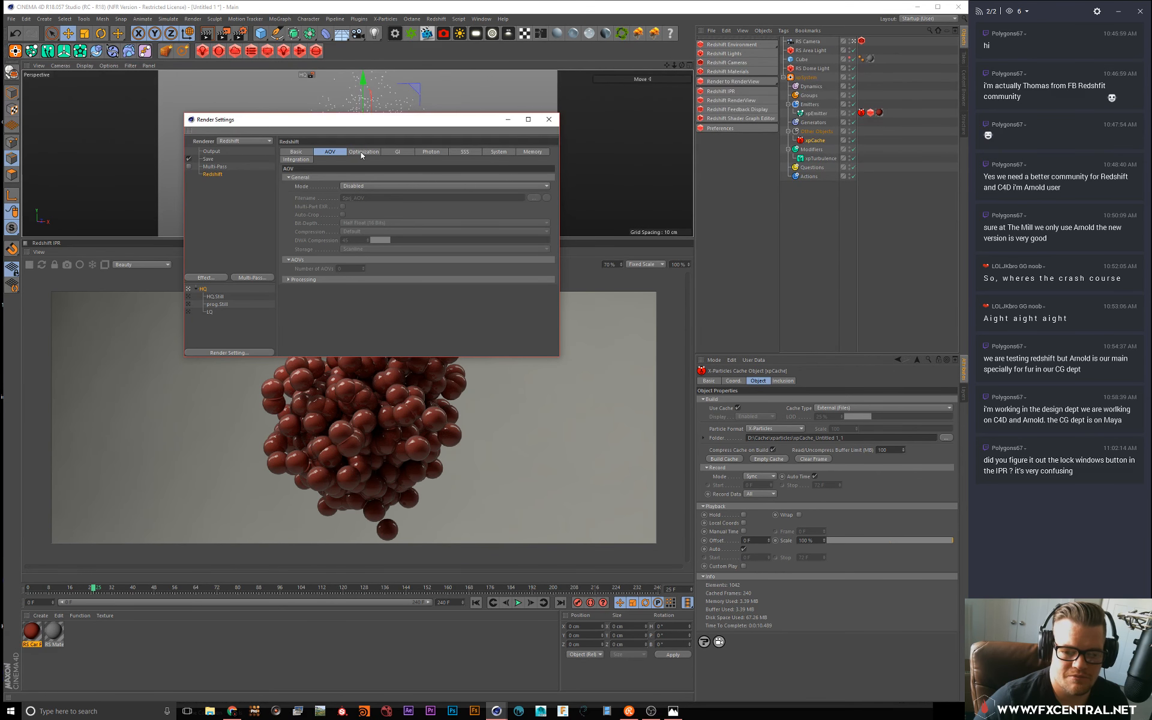
left_click(549, 120)
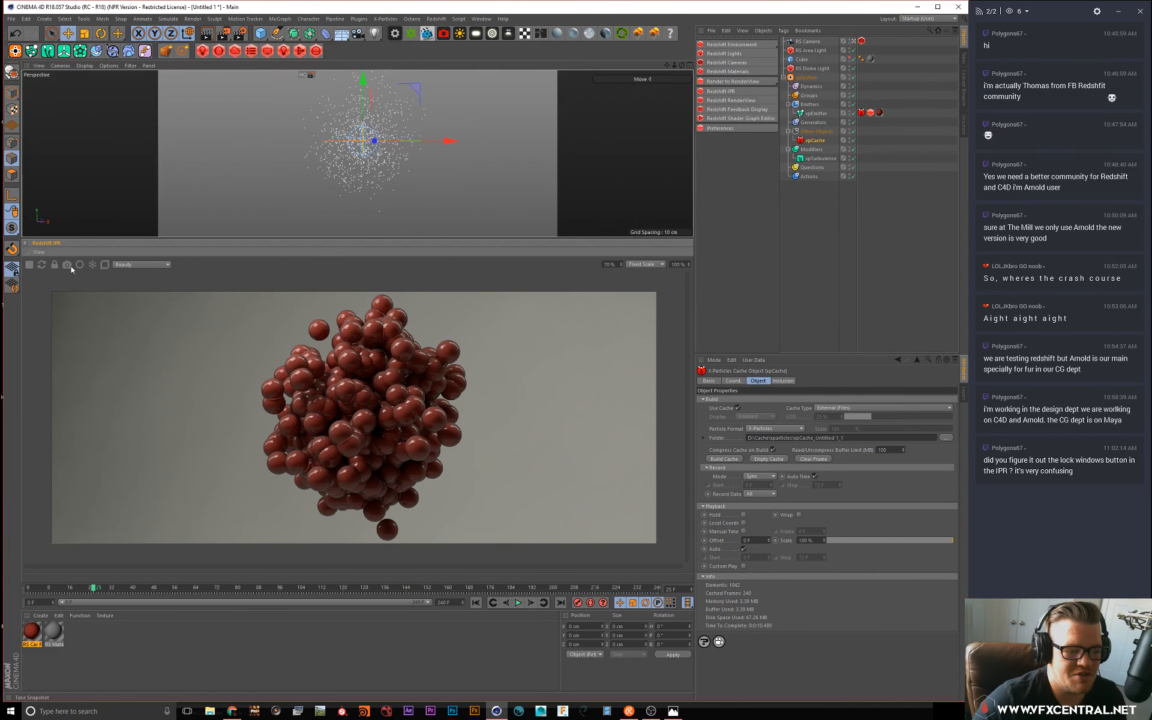
Step: Trigger a bucket re-render by nudging the perspective view, stop the IPR and switch to the four-view layout
left_click_drag(436, 175, 457, 173, "alt")
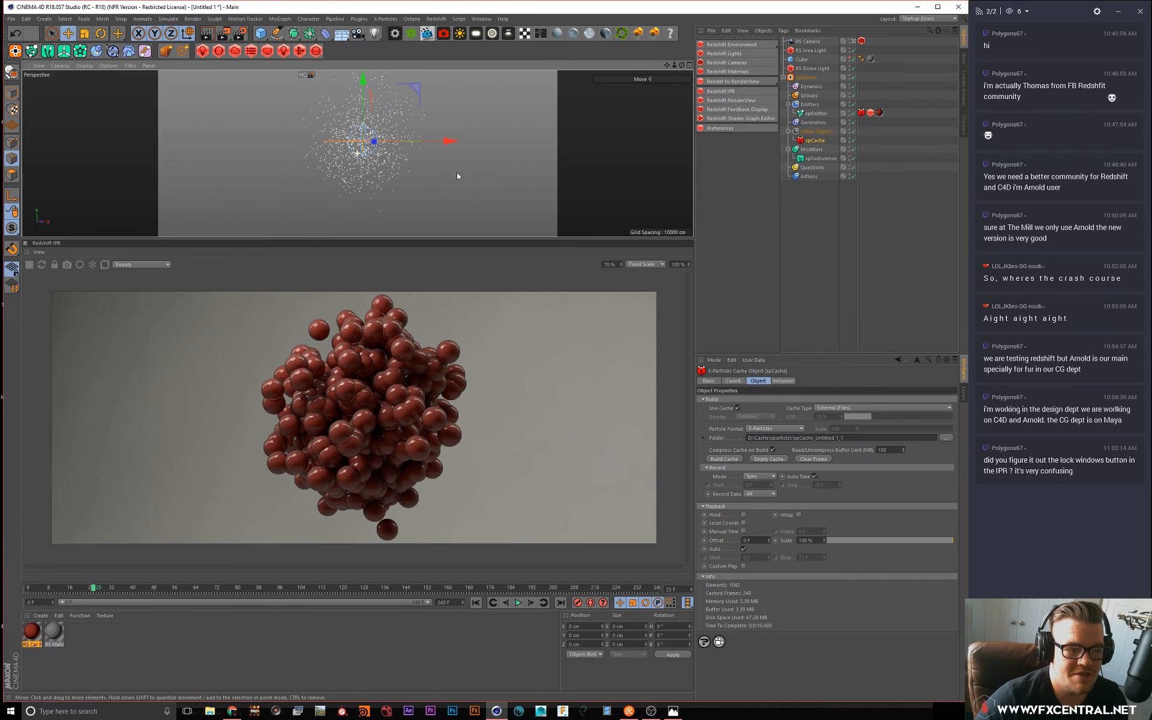
left_click(31, 267)
middle_click(468, 204)
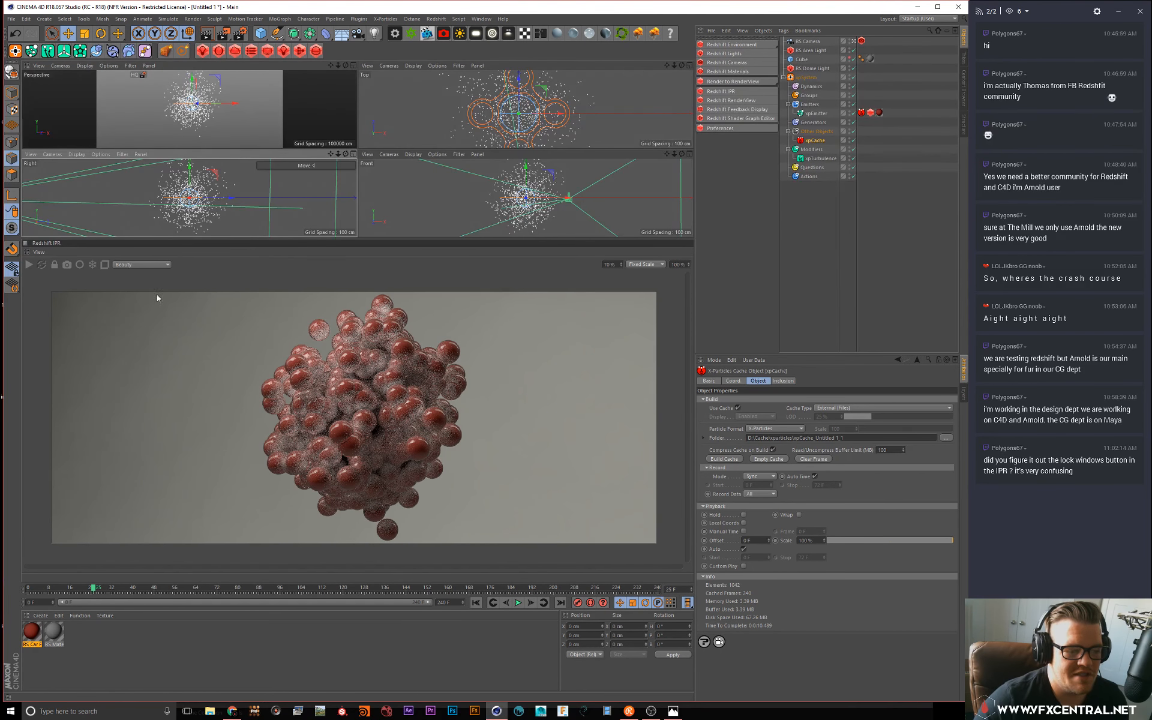
Step: Open the Redshift RenderView in a floating window over the viewports and start its IPR render, fitting the whole image
left_click(700, 102)
left_click_drag(593, 8, 423, 240)
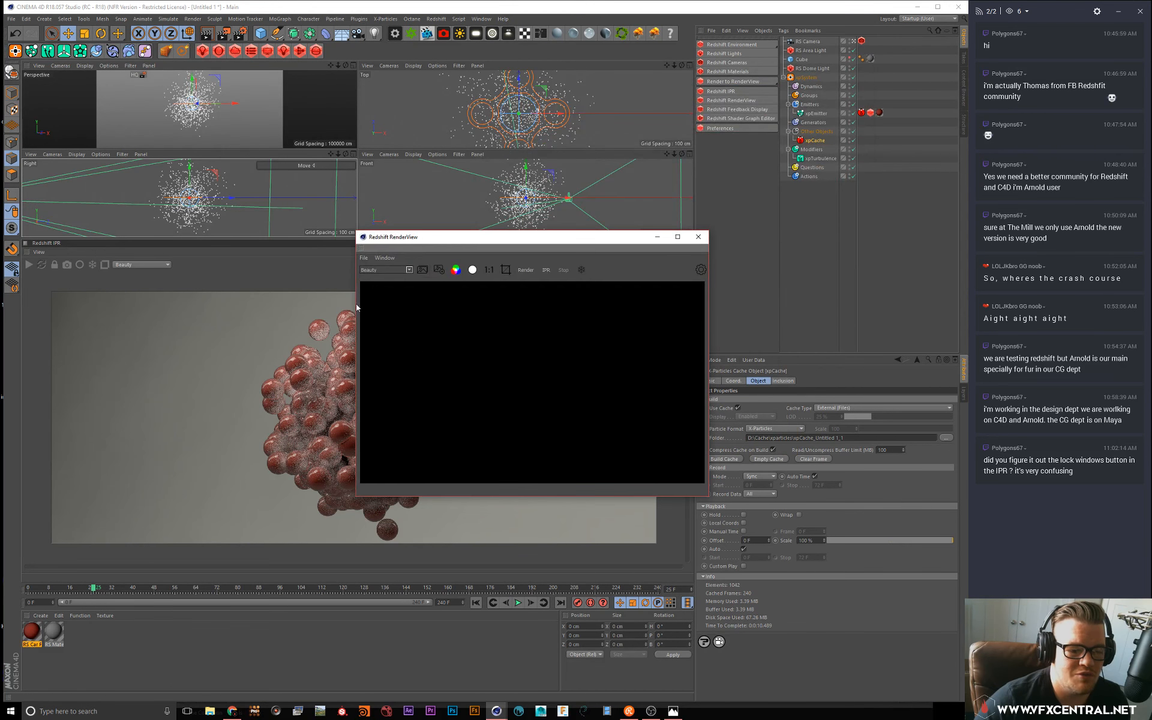
left_click(546, 271)
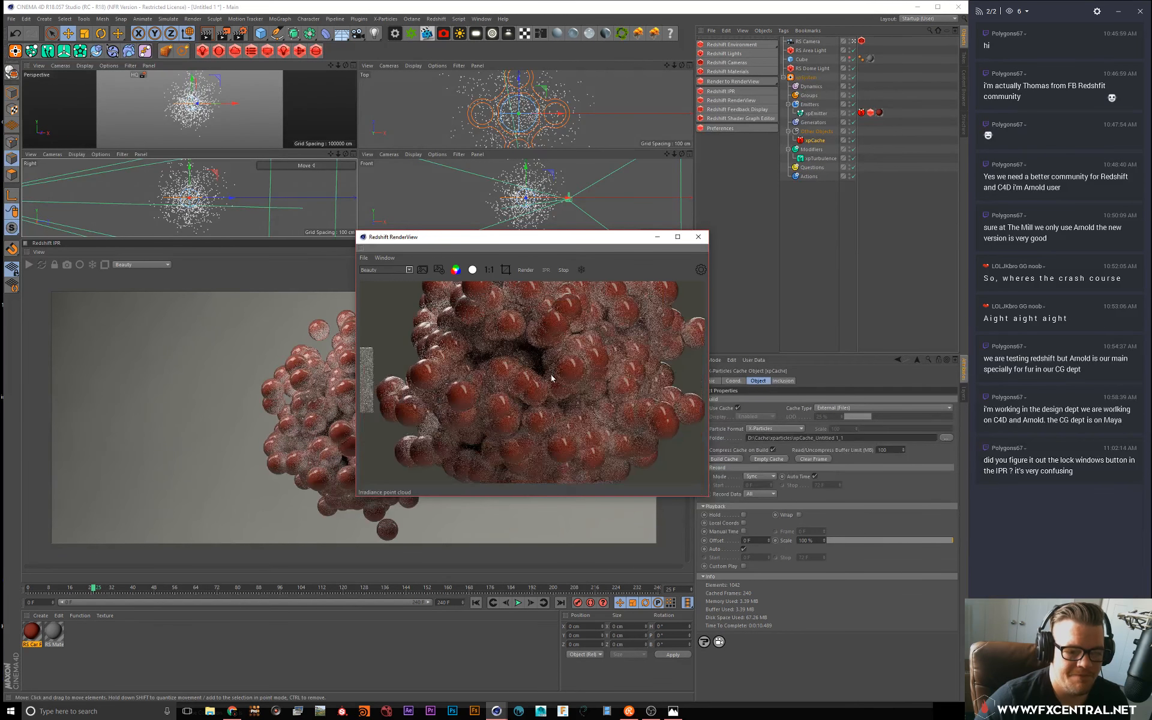
scroll(551, 378, "down", 3)
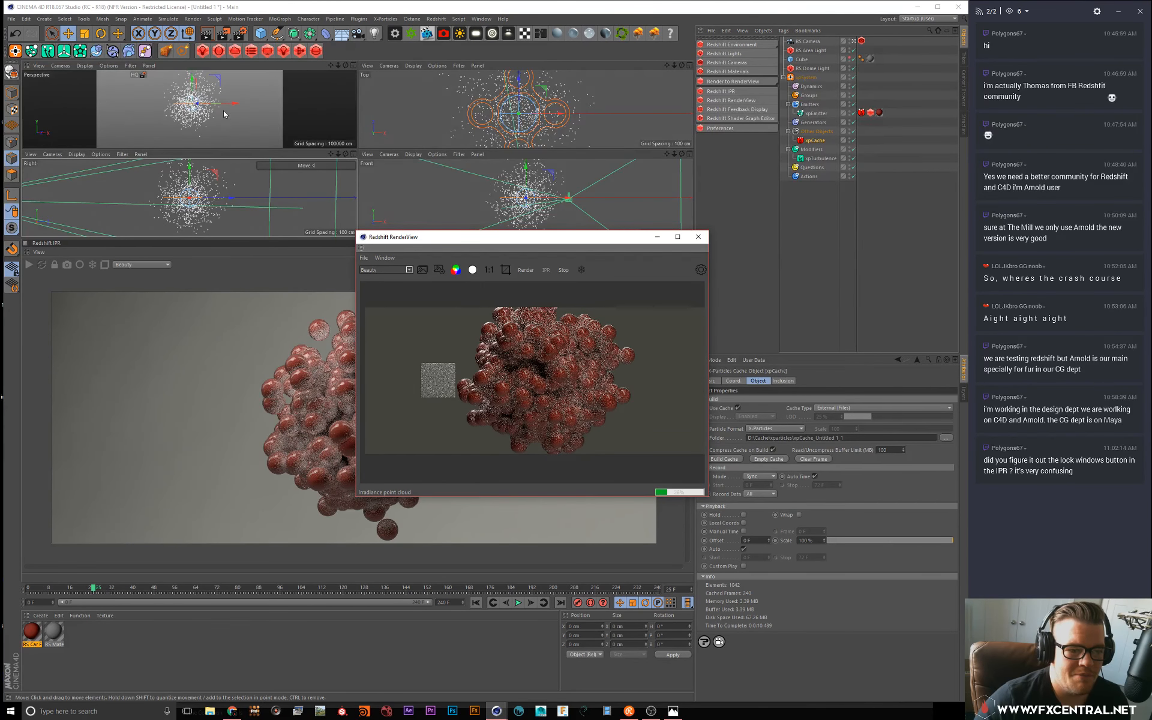
Step: Activate the top, front and right viewports in turn to check which view the RenderView follows
left_click(429, 111)
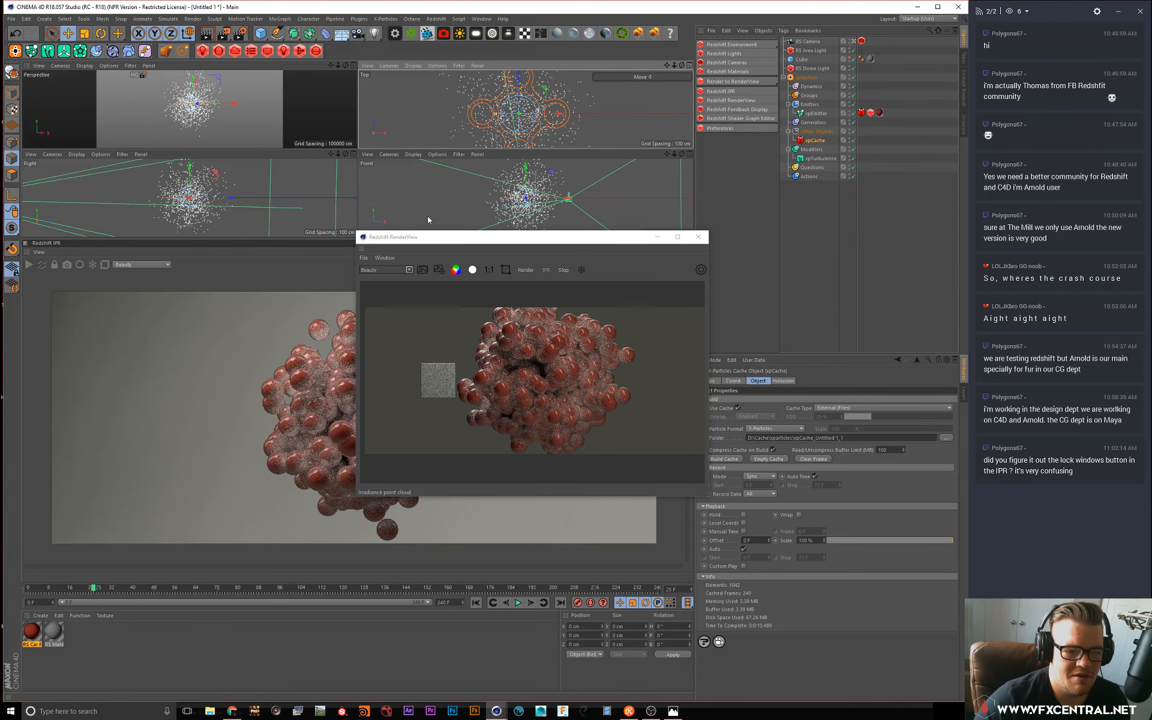
left_click(412, 200)
left_click(281, 190)
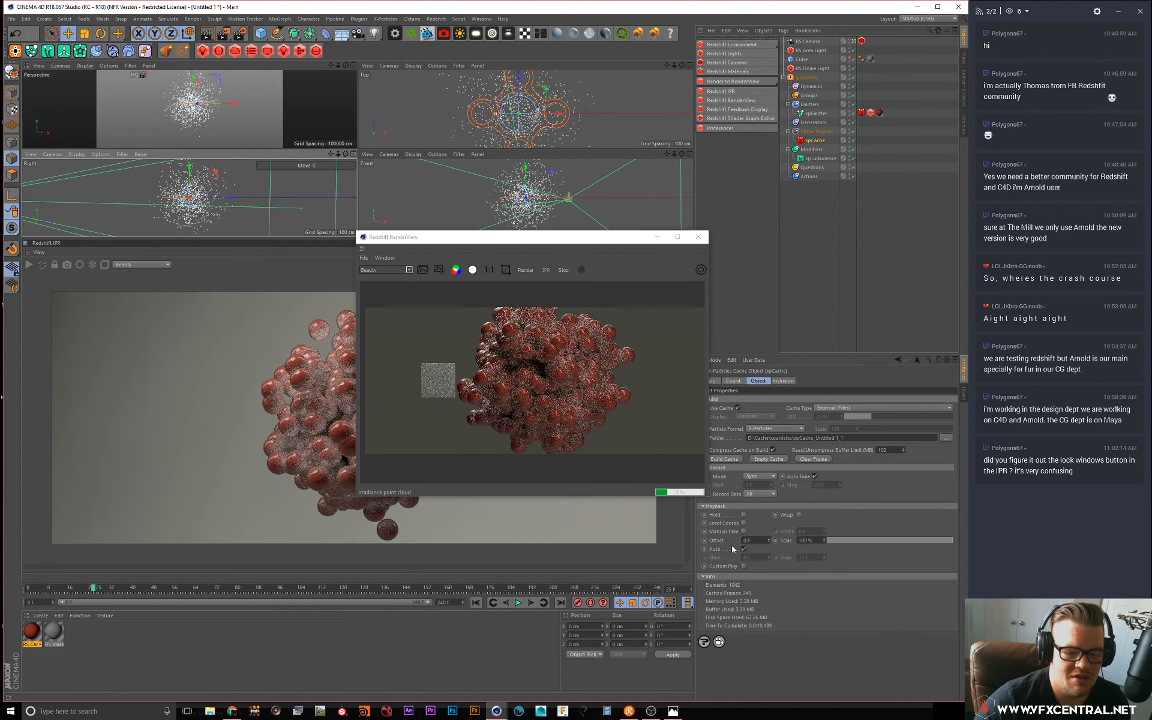
Step: Check the progressive rendering options in the basic Redshift render settings and move the RenderView clear of the viewports
left_click_drag(533, 249, 431, 252)
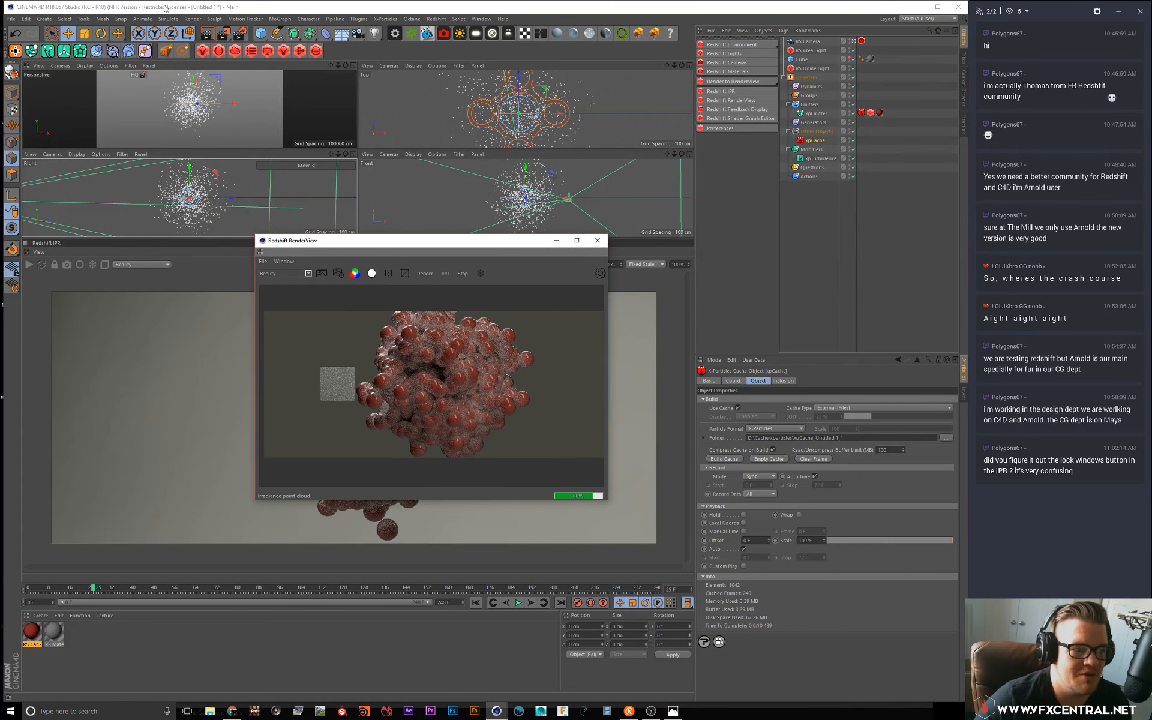
left_click(240, 33)
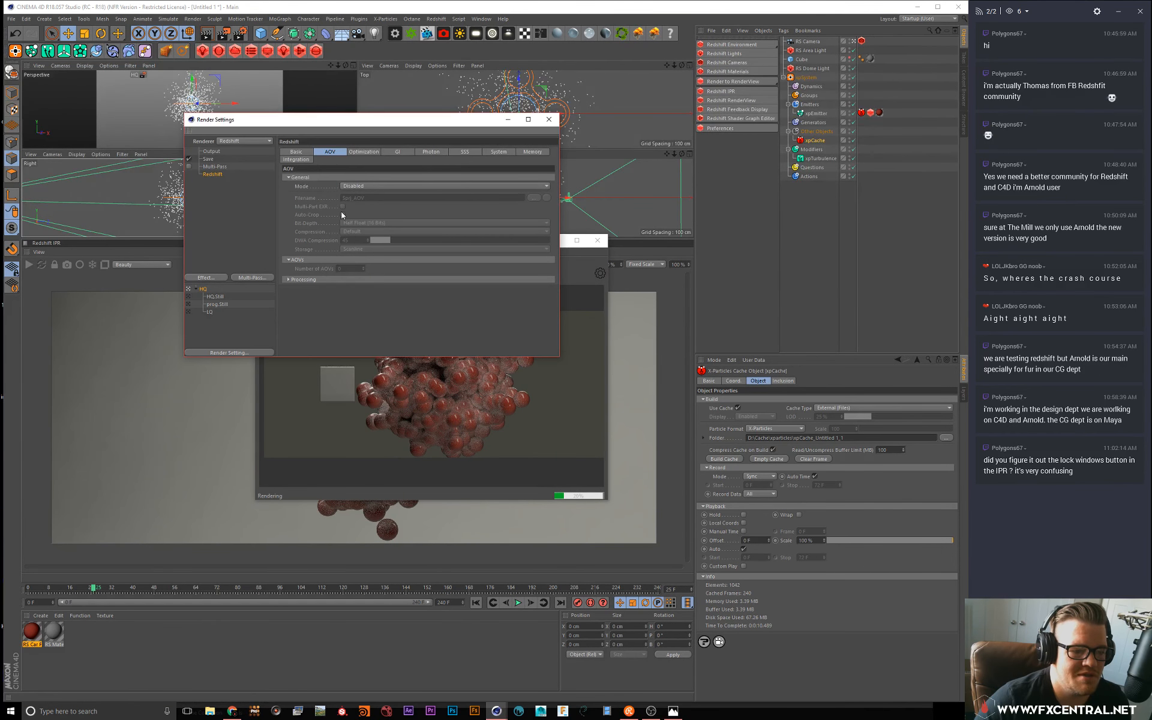
left_click(303, 152)
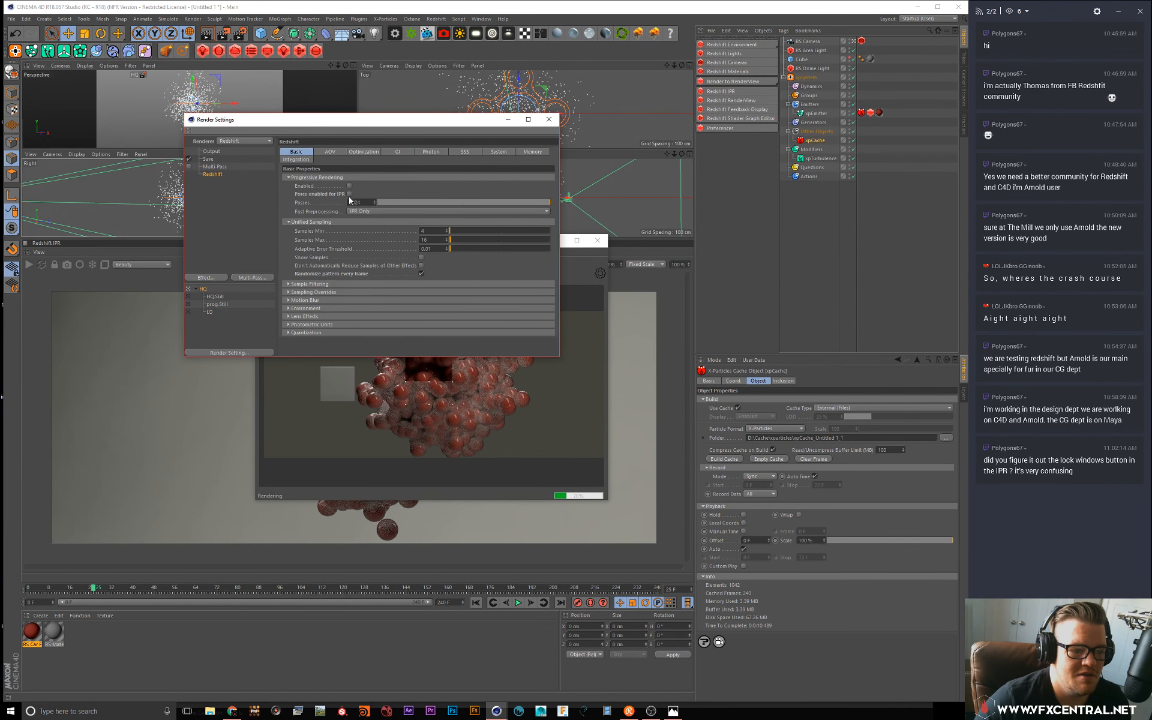
left_click(548, 120)
left_click_drag(336, 240, 539, 226)
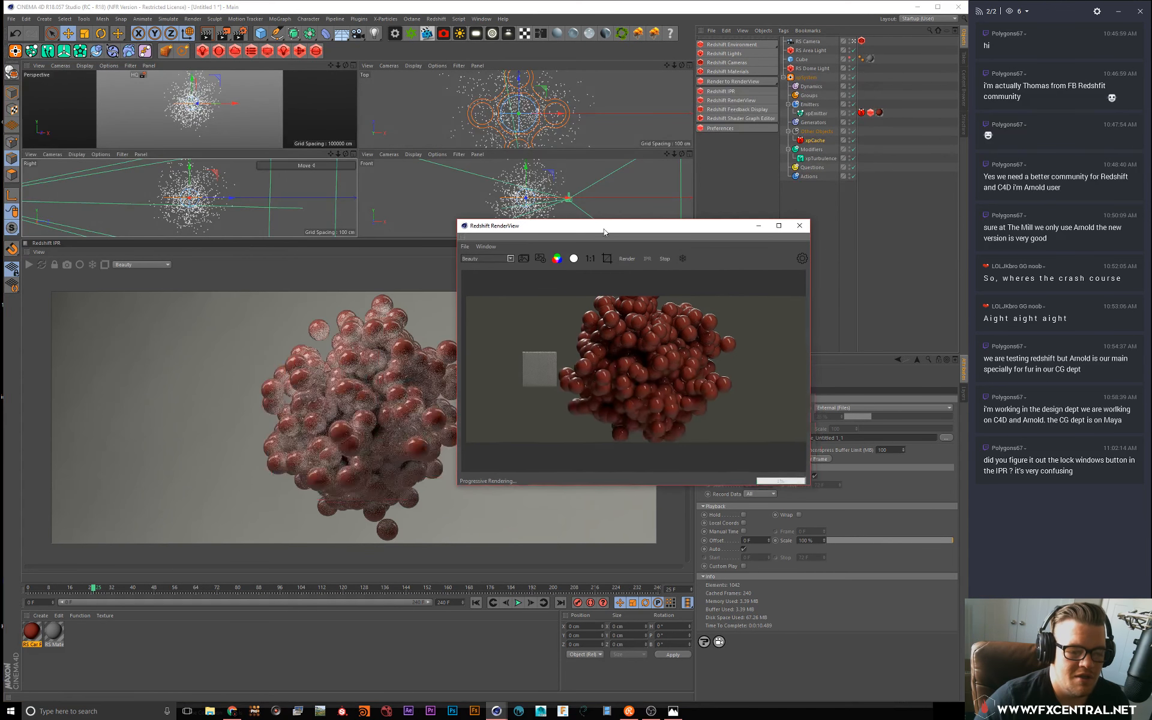
Step: Activate the front, top and right viewports in turn to compare how the RenderView re-renders each one
left_click(383, 192)
left_click(398, 114)
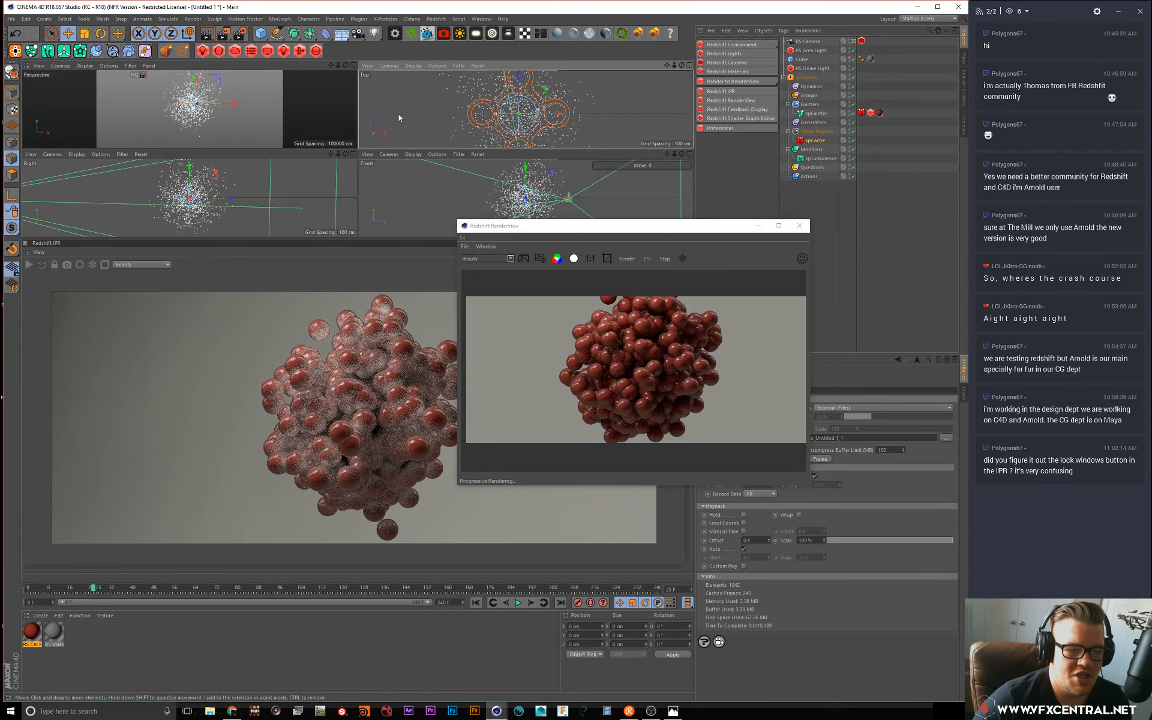
left_click(285, 176)
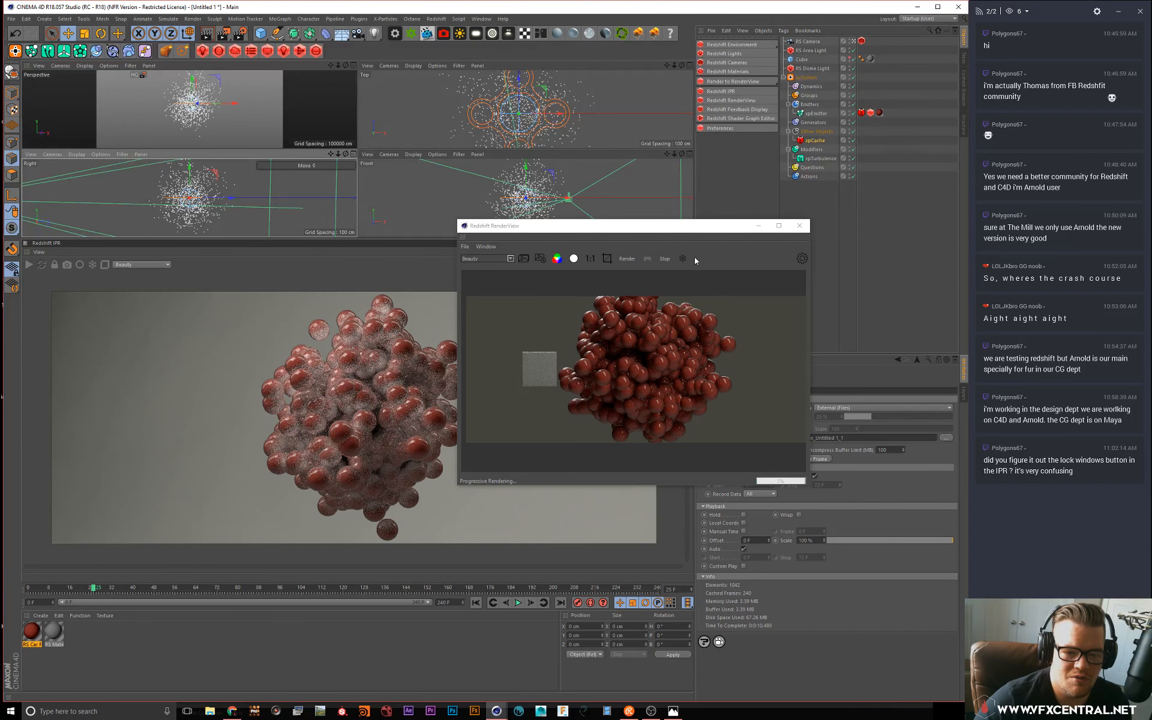
Step: Show the RenderView's settings, look through the Pixel, Snapshots and Display pages, and enlarge the window
left_click(802, 258)
left_click(728, 275)
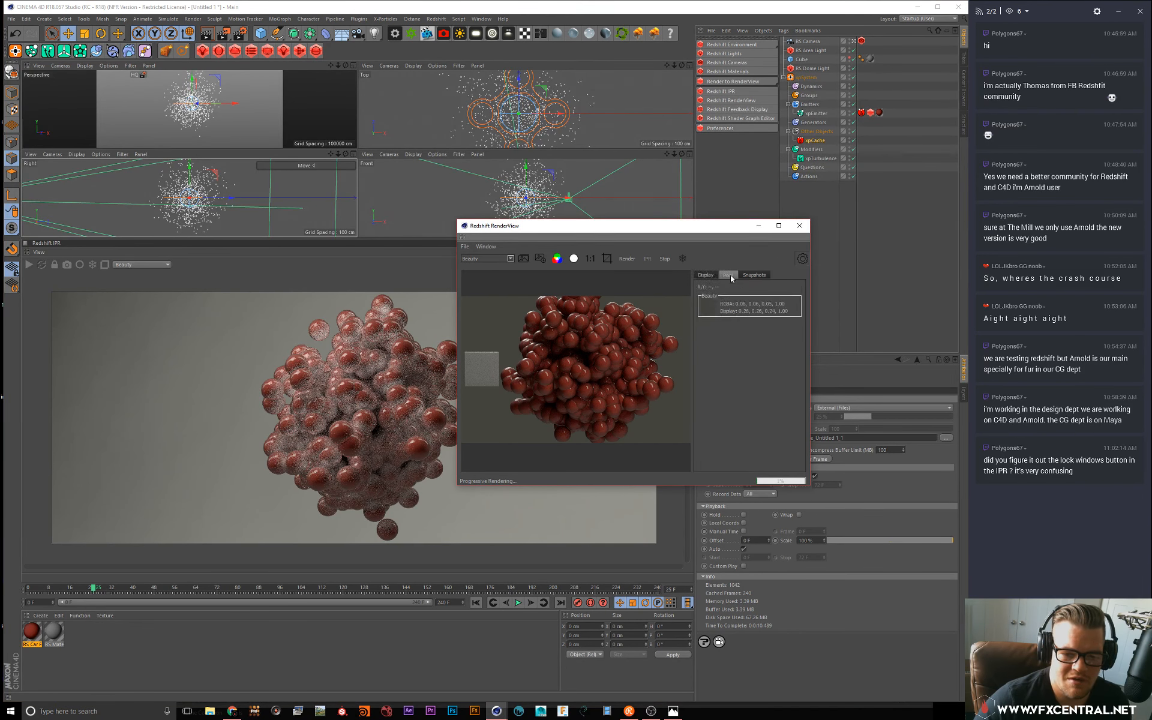
left_click(752, 276)
left_click(708, 276)
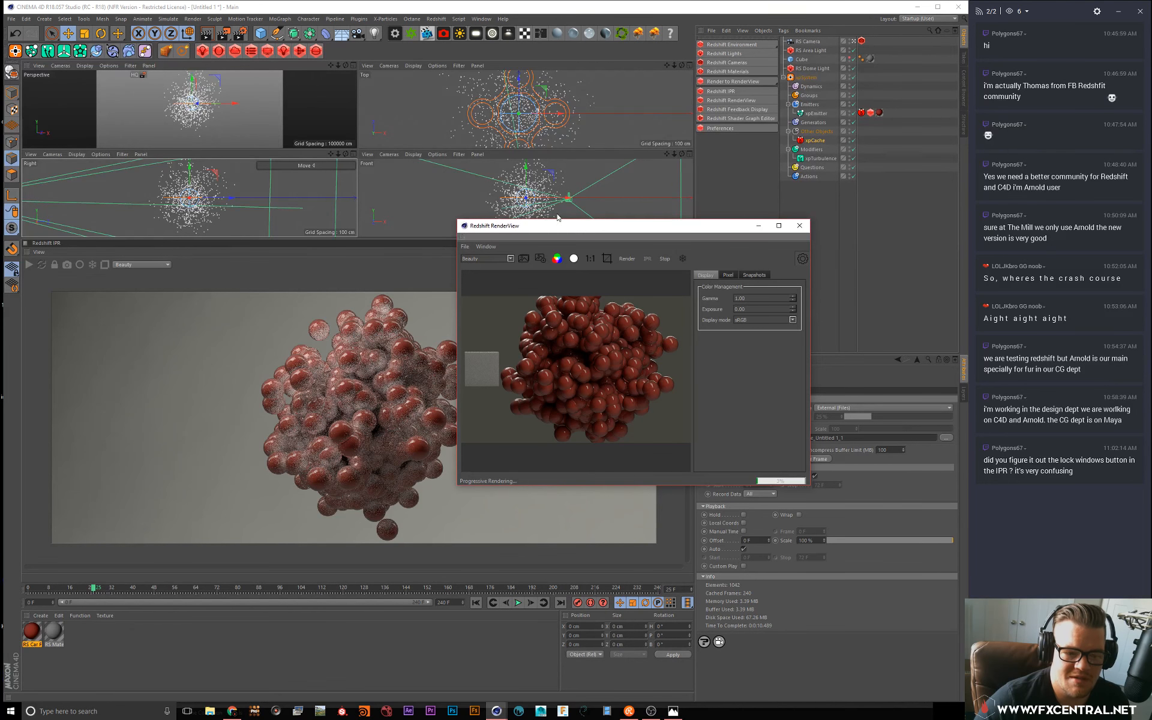
left_click_drag(458, 220, 254, 164)
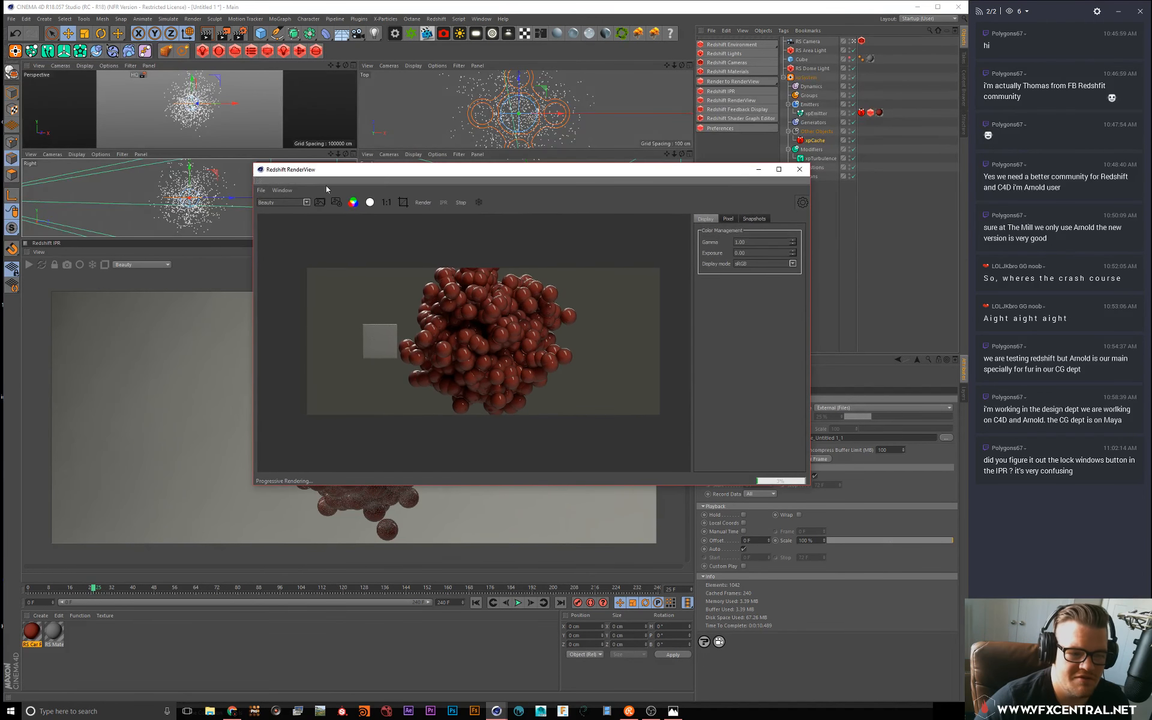
Step: Review the RenderView's File and Window commands and its list of passes, keeping Beauty selected
left_click(261, 191)
mouse_move(281, 191)
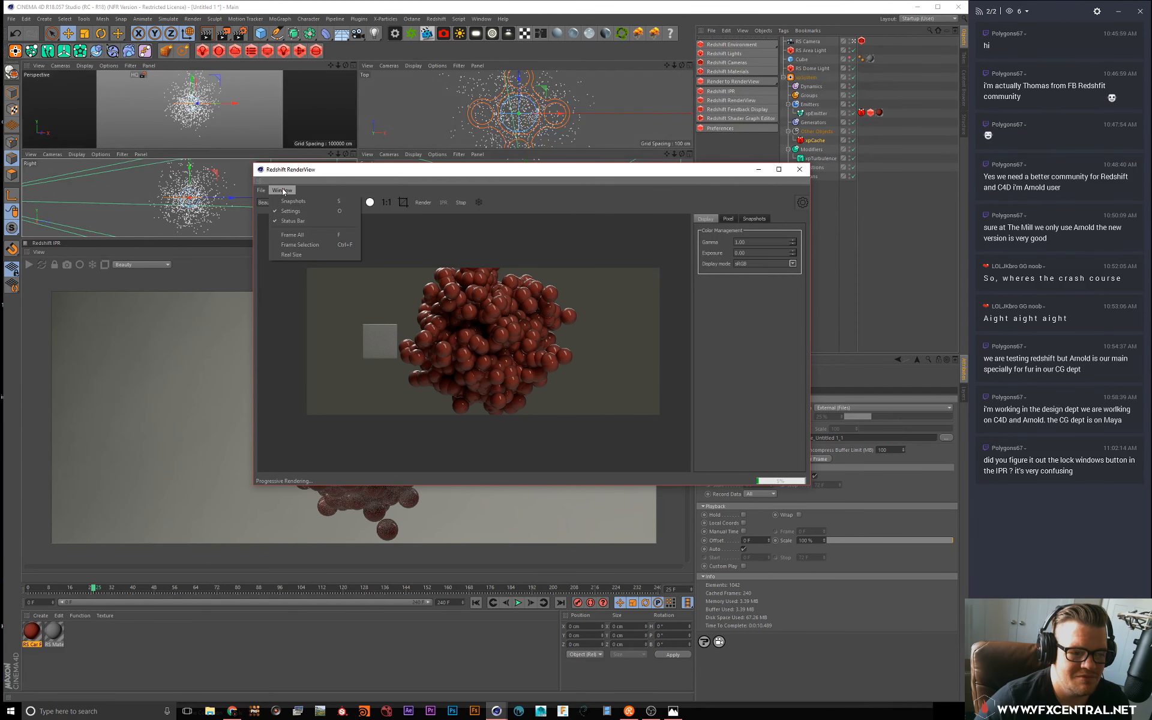
left_click(282, 191)
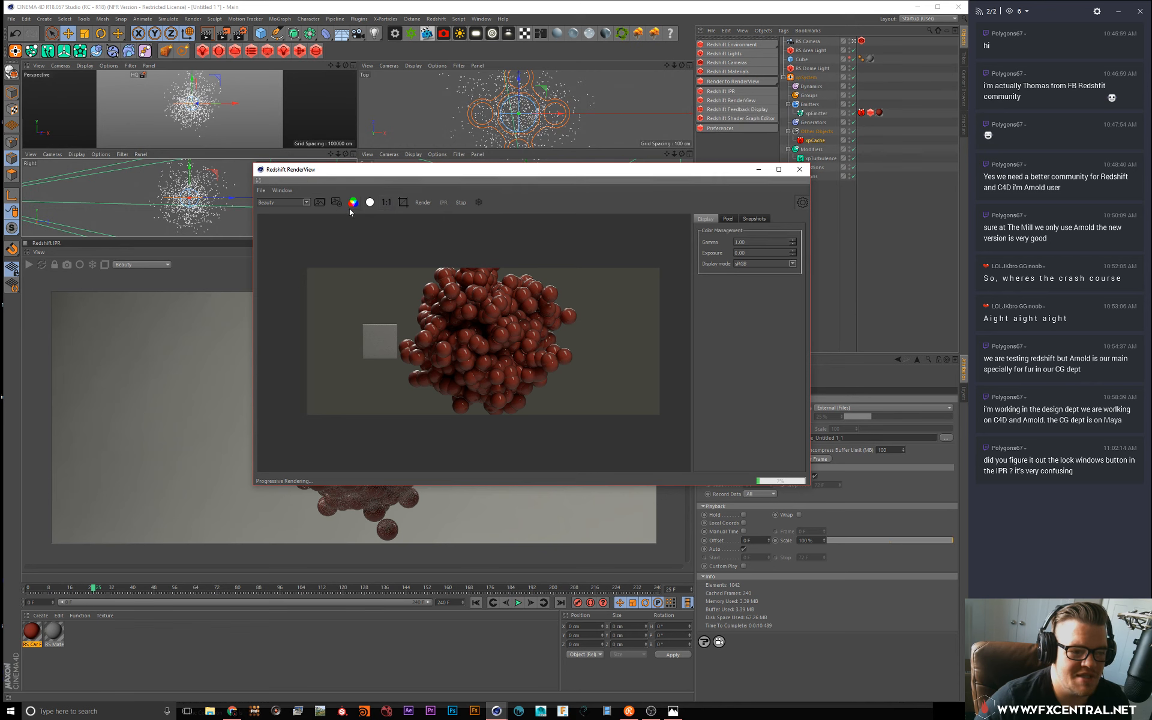
left_click(305, 204)
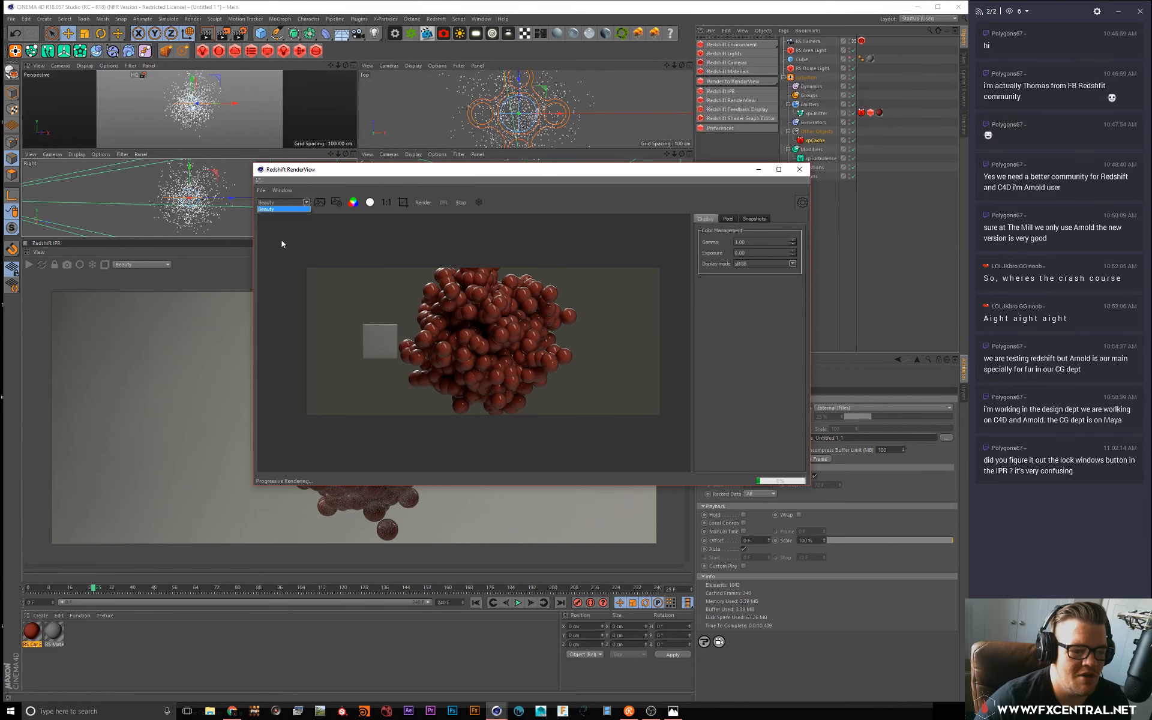
left_click(283, 209)
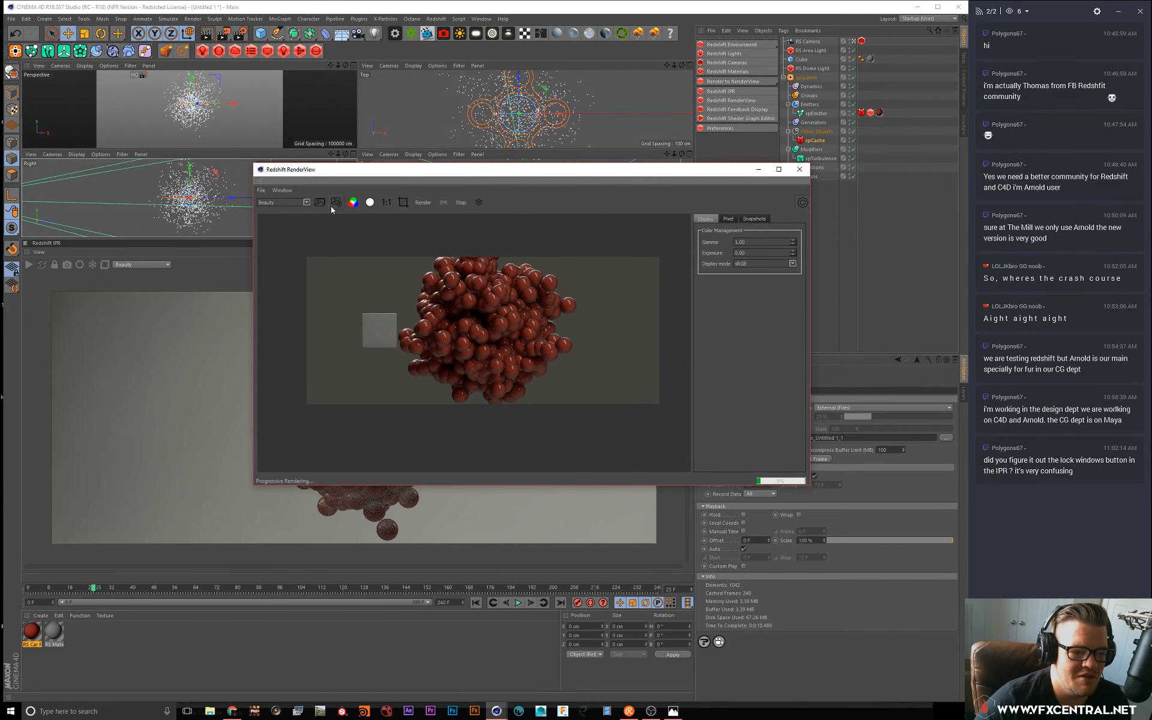
Step: Cycle the RenderView through its individual colour channels and alpha, returning to full RGB
left_click(353, 202)
left_click(352, 202)
left_click(353, 202)
left_click(353, 202)
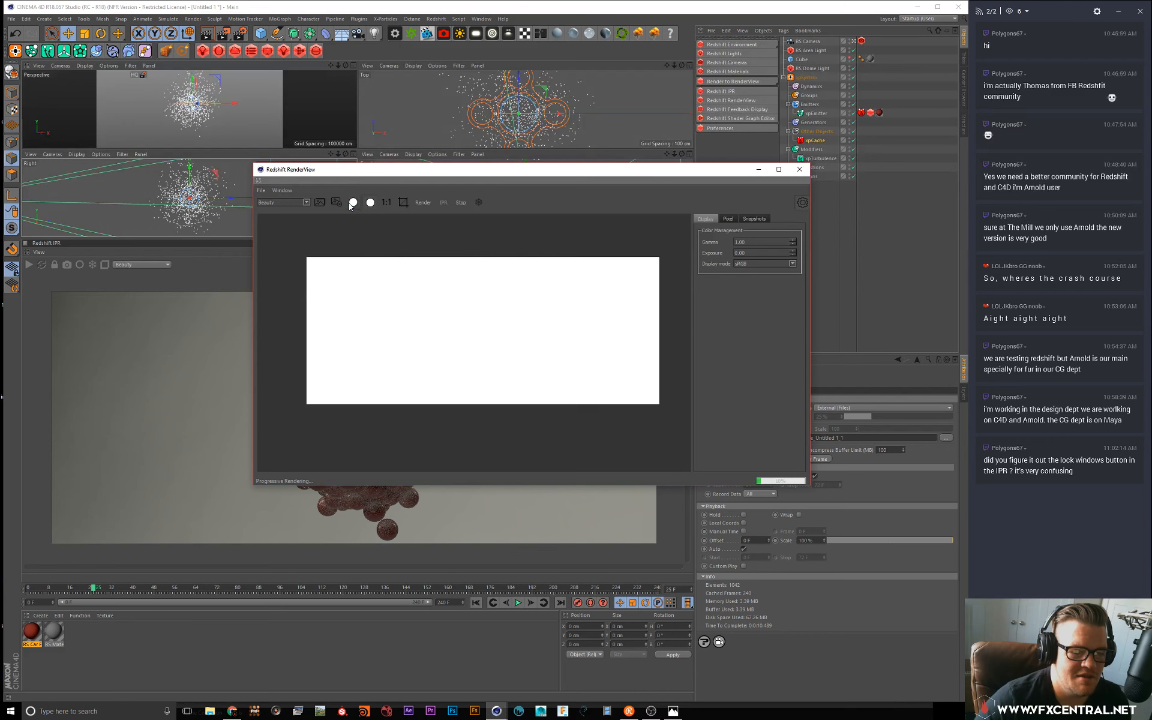
left_click(352, 203)
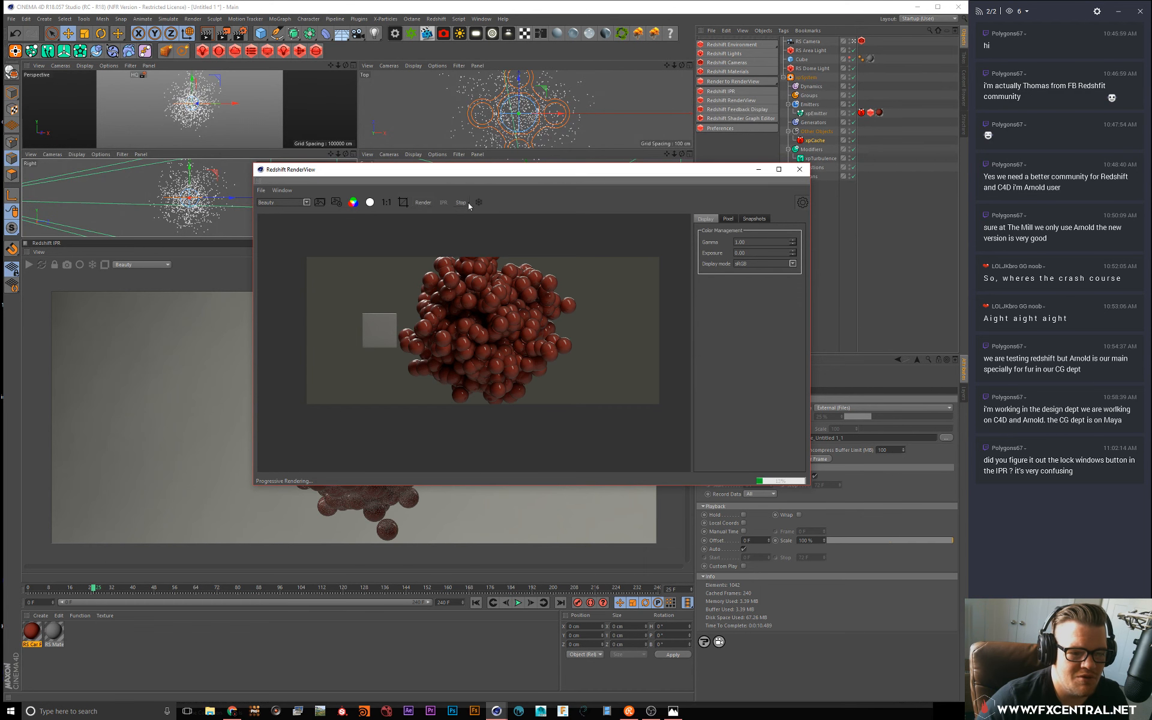
Step: Switch between the perspective and top viewports, ending with the perspective camera view in the RenderView
left_click(168, 130)
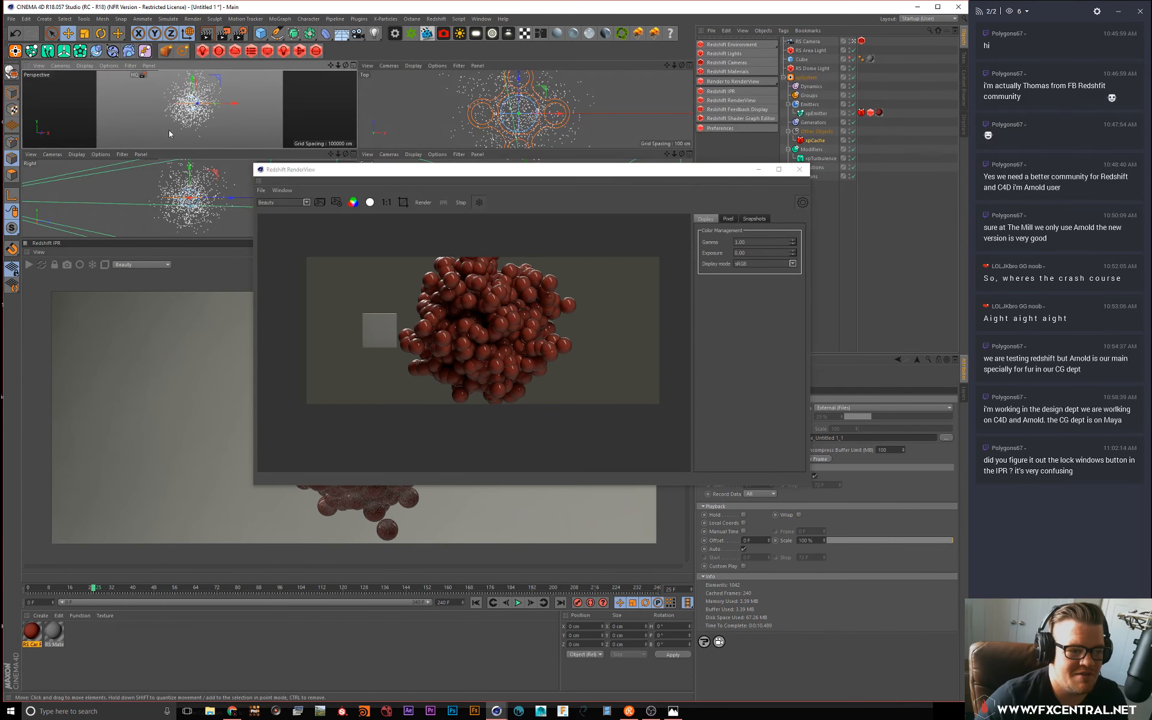
left_click(456, 119)
left_click(351, 128)
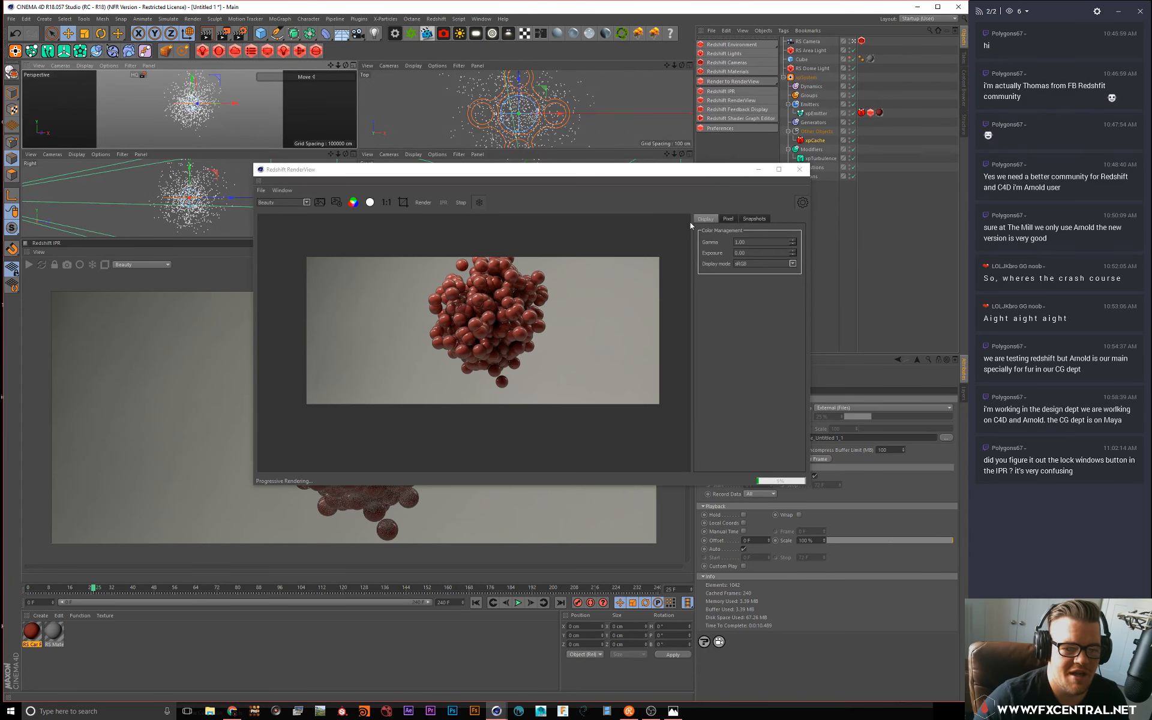
Step: Set the RenderView's display mode to OCIO and look at its config file option
left_click(792, 264)
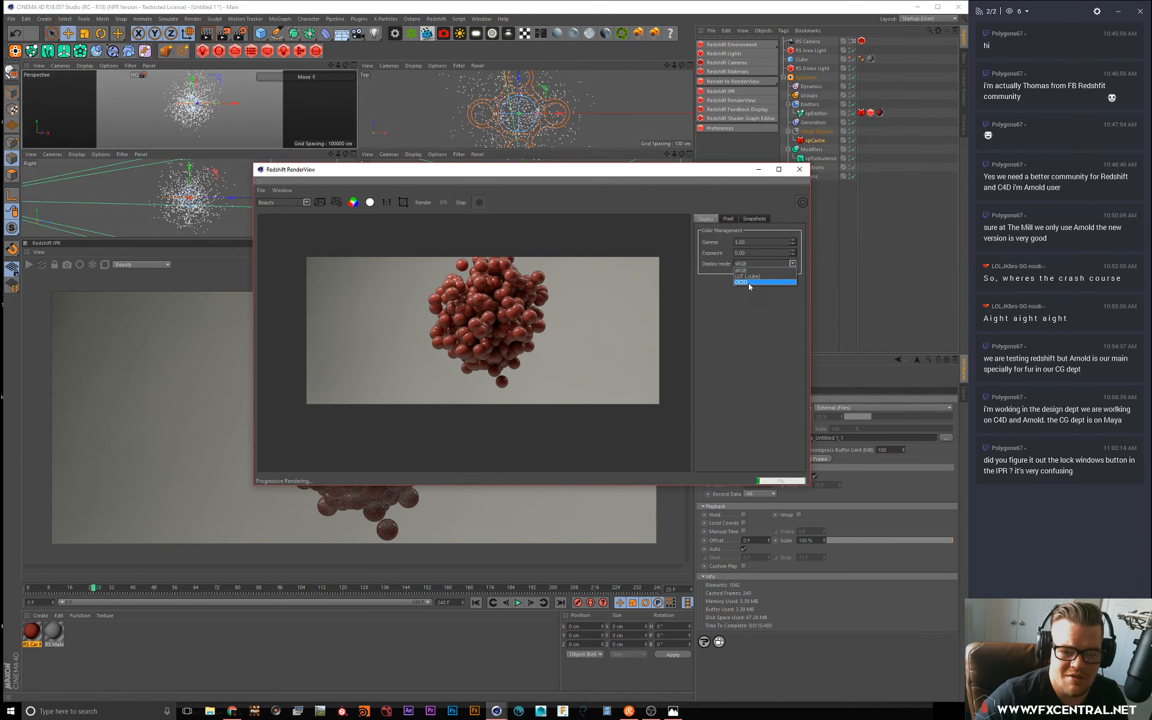
left_click(755, 281)
left_click(790, 276)
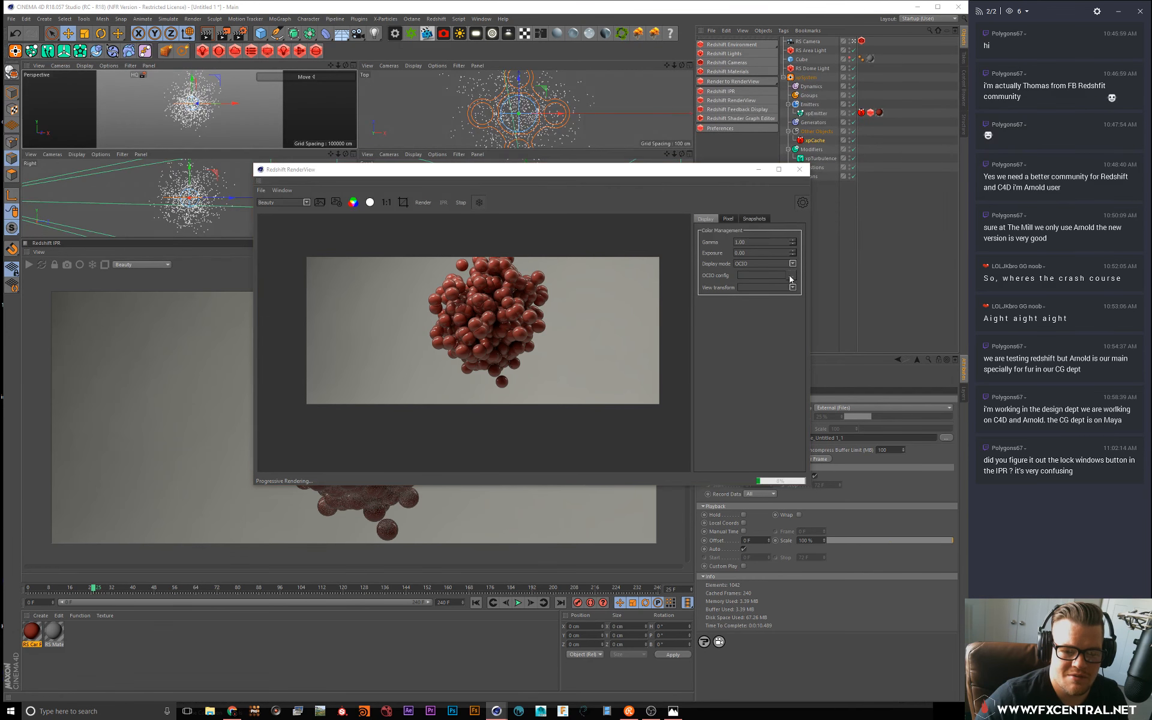
left_click(762, 478)
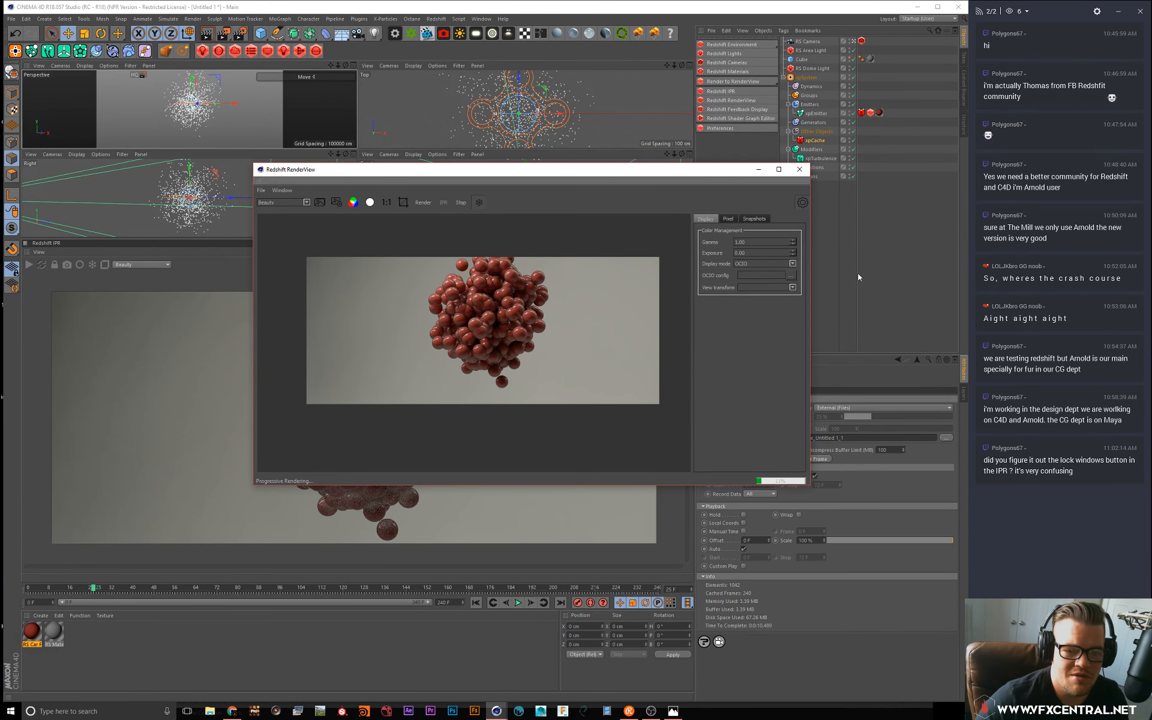
Step: Review the RenderView's Pixel and Snapshots pages and the available display modes, leaving OCIO selected
left_click(725, 218)
left_click(744, 218)
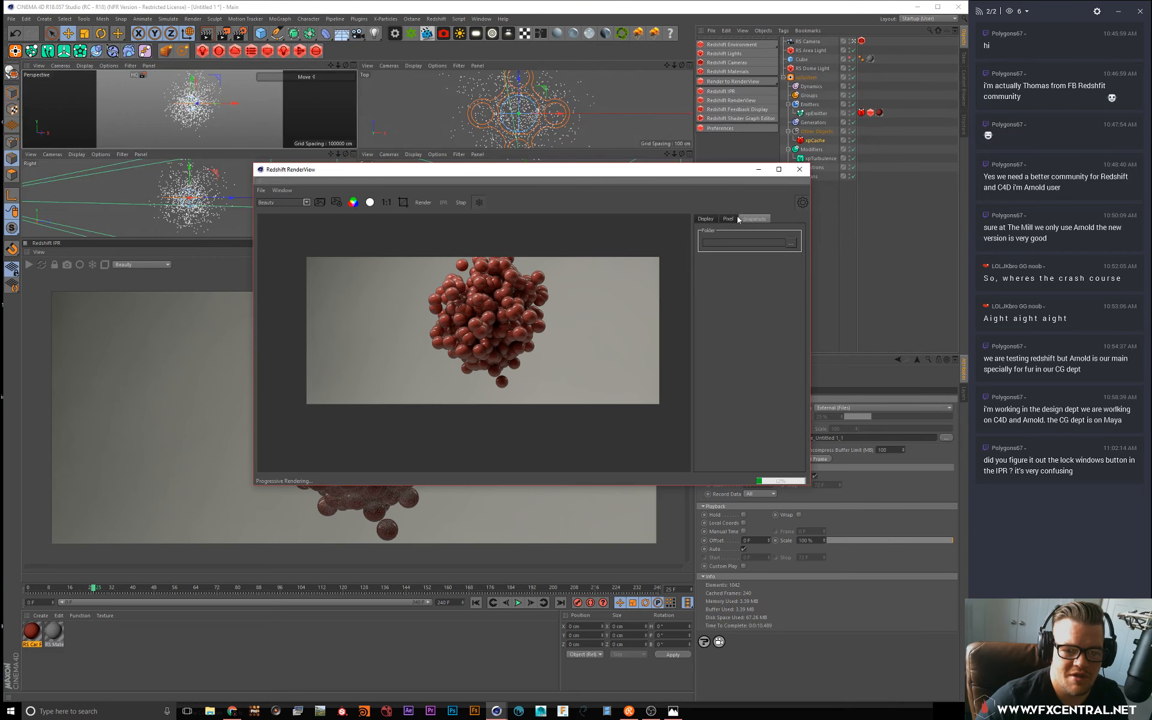
left_click(712, 218)
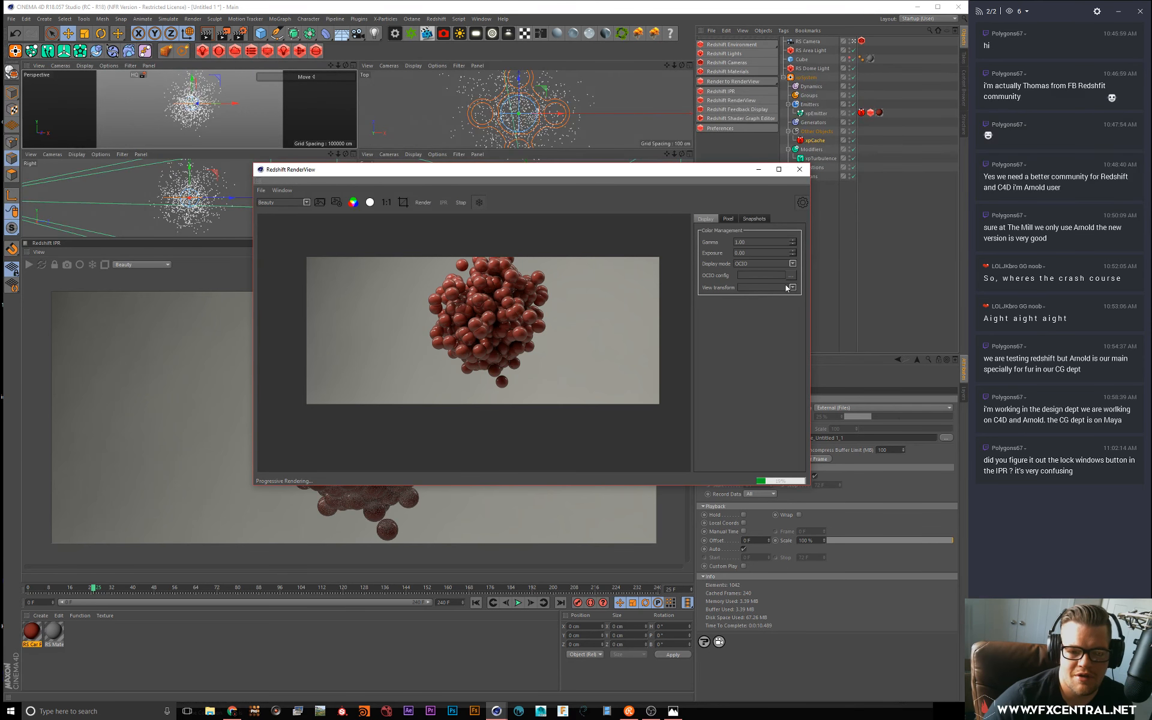
left_click(792, 264)
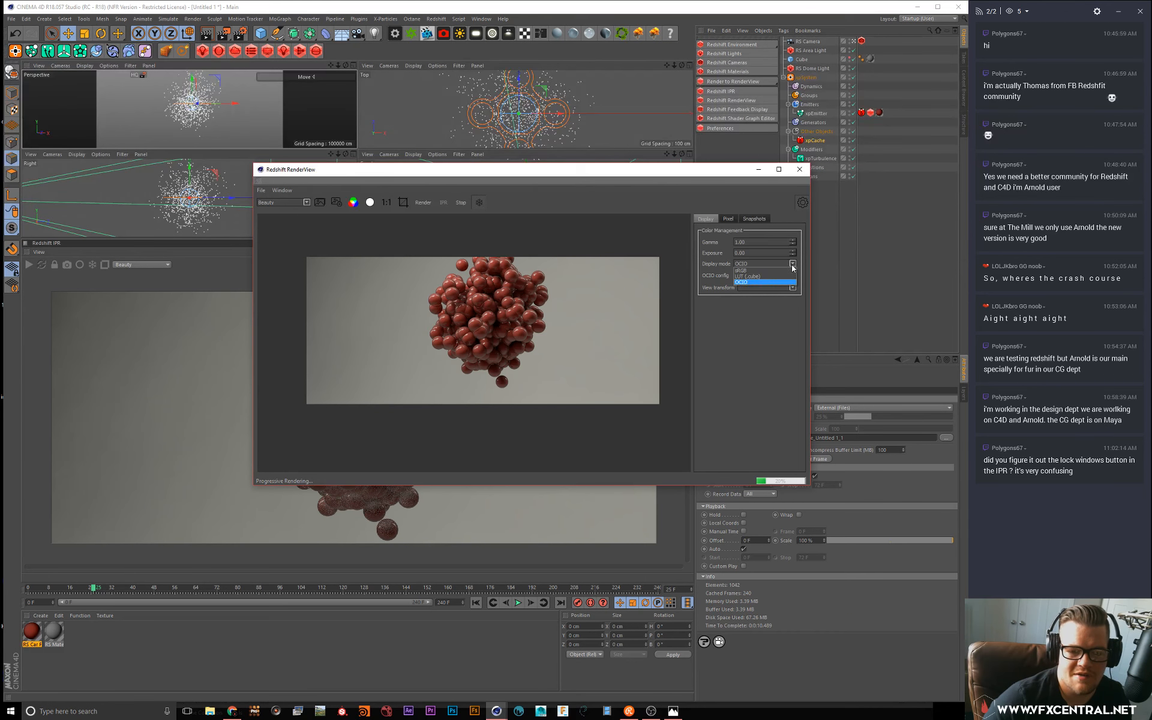
left_click(747, 370)
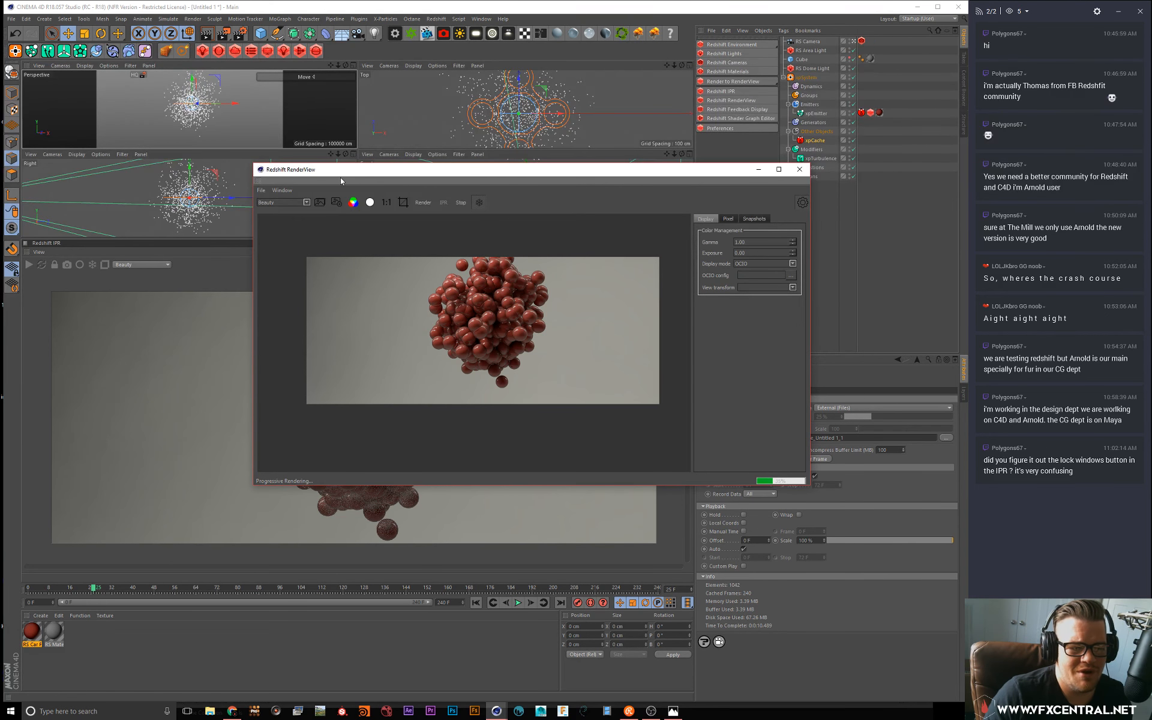
Step: Move the RenderView off the viewports, close it, and dismiss the plugin error dialog
left_click_drag(341, 178, 259, 297)
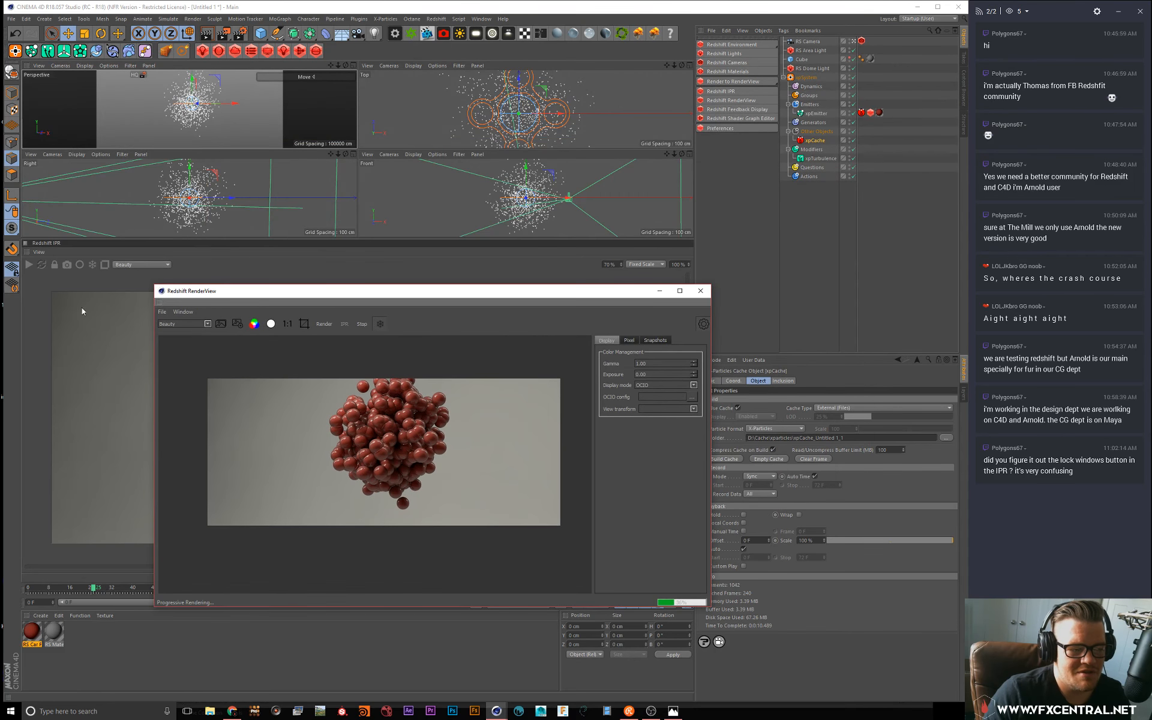
left_click(701, 290)
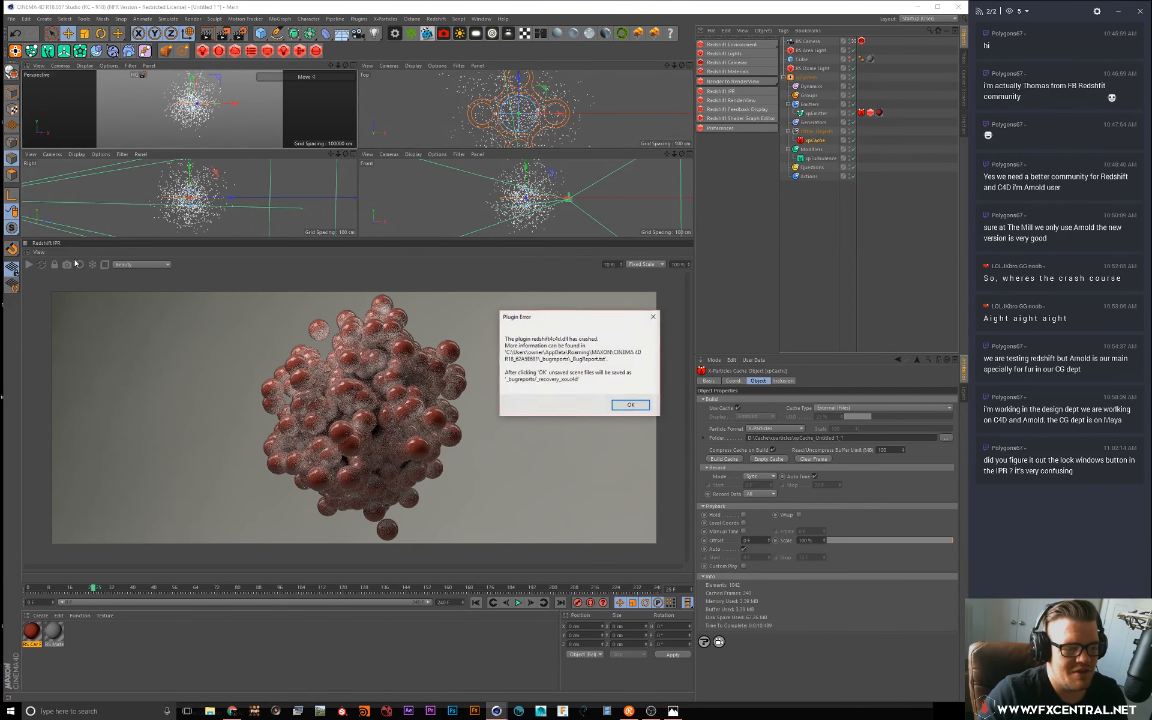
left_click(638, 411)
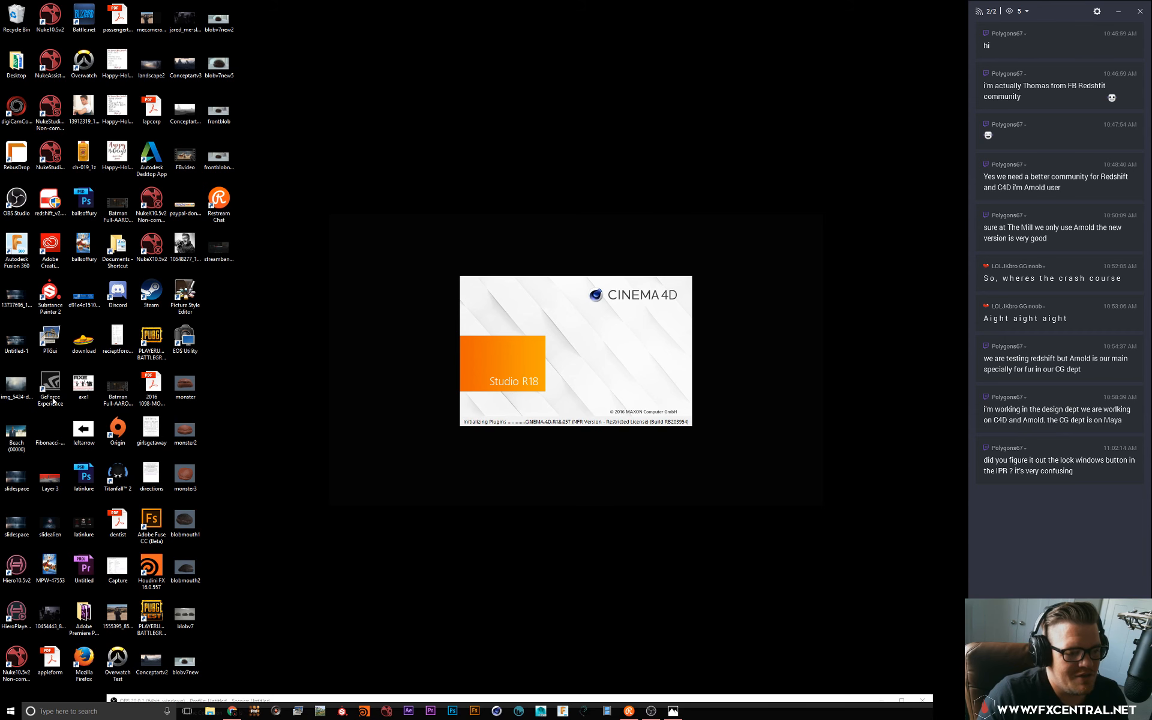
Step: Switch to the Chrome browser and open vimeo.com in a new tab
left_click(232, 712)
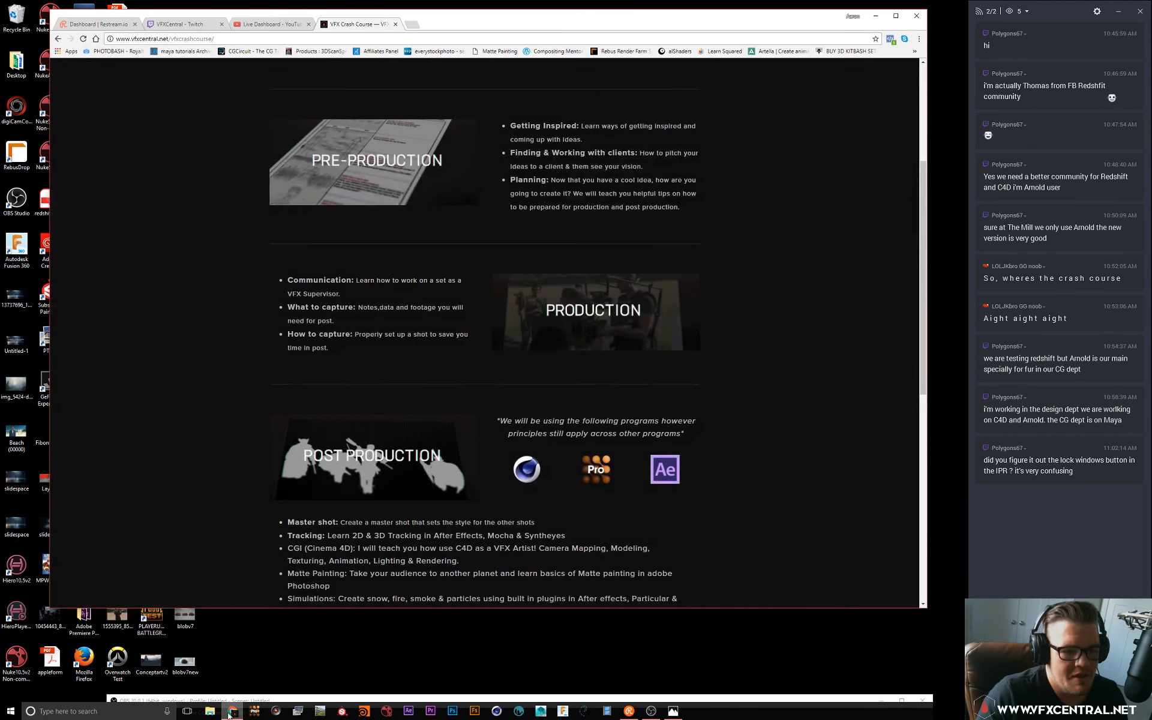
left_click(408, 26)
type("vimeo.com")
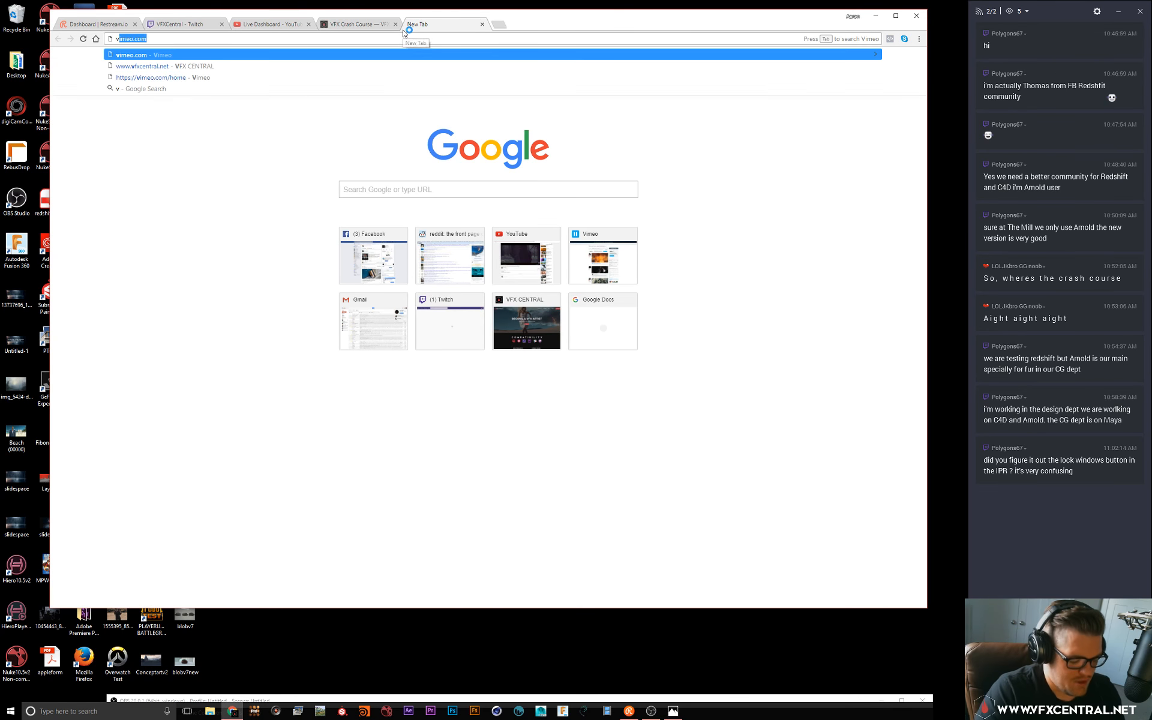
key("Return")
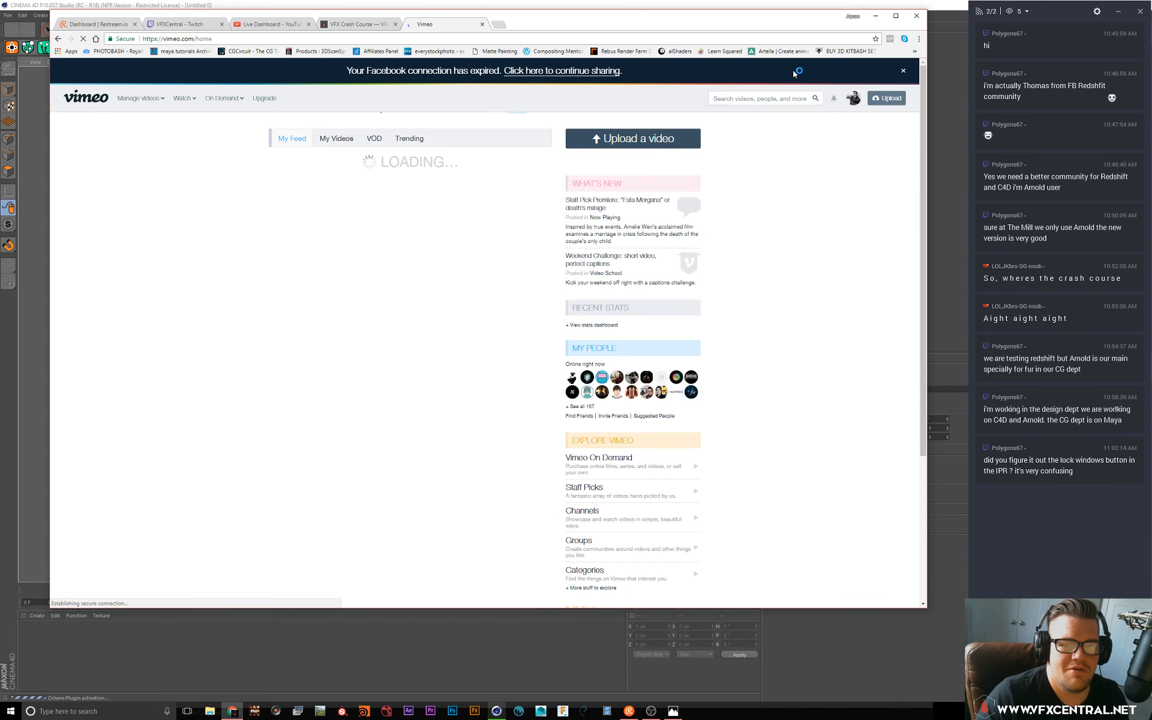
Step: Open THE VOID VISION from the account's own video list, play it and enlarge the browser window
mouse_move(854, 98)
left_click(827, 144)
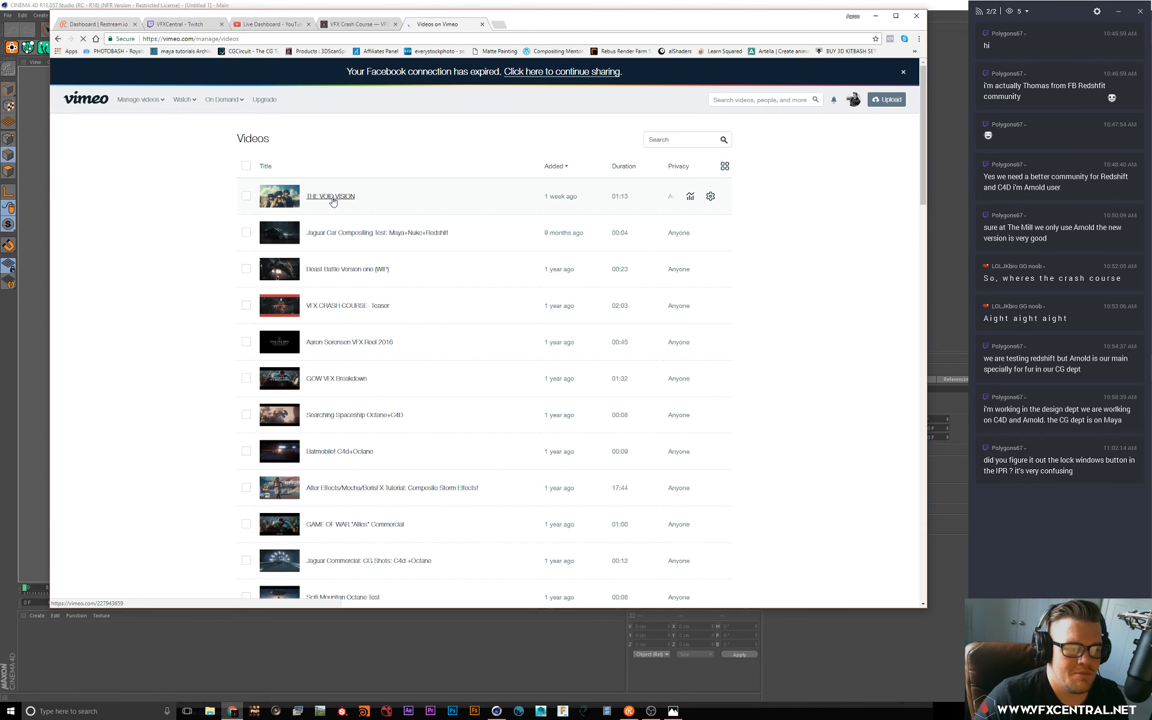
left_click(330, 197)
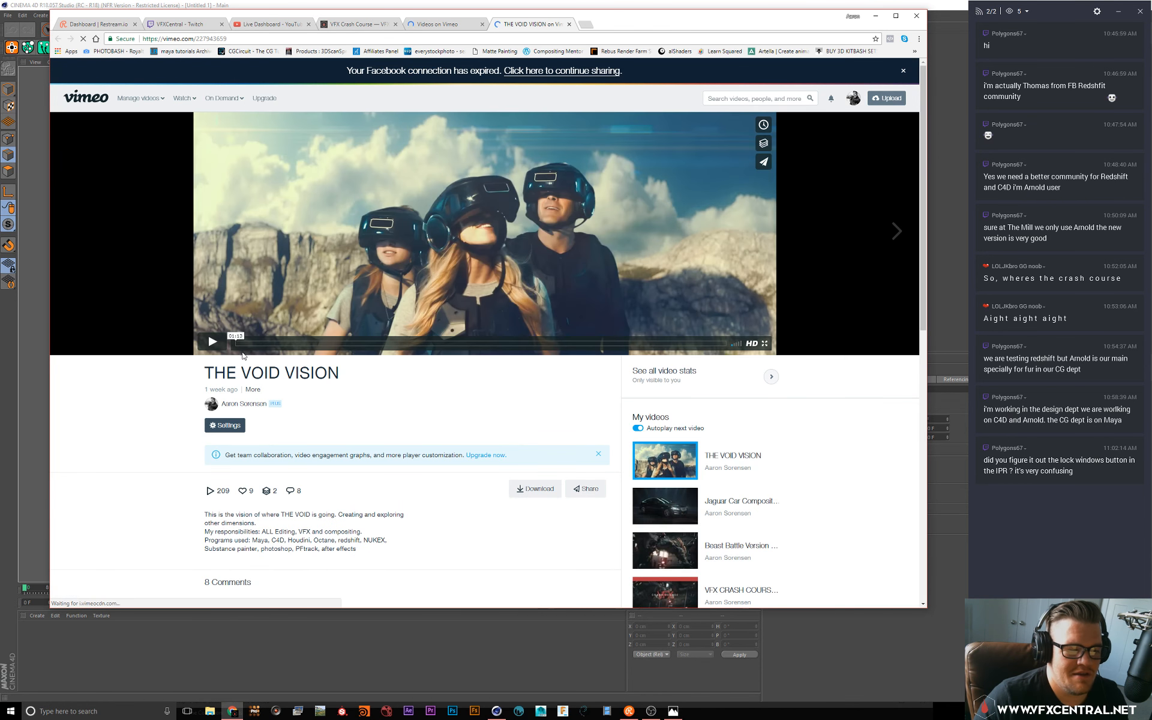
left_click(214, 343)
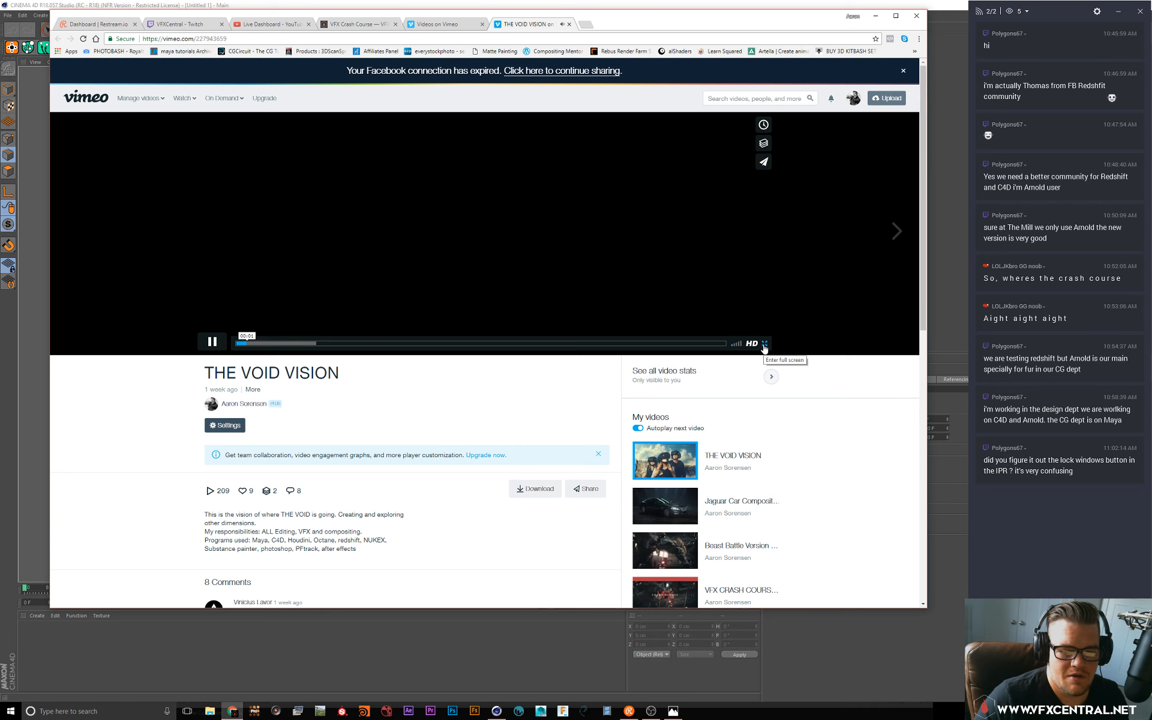
left_click_drag(926, 609, 967, 701)
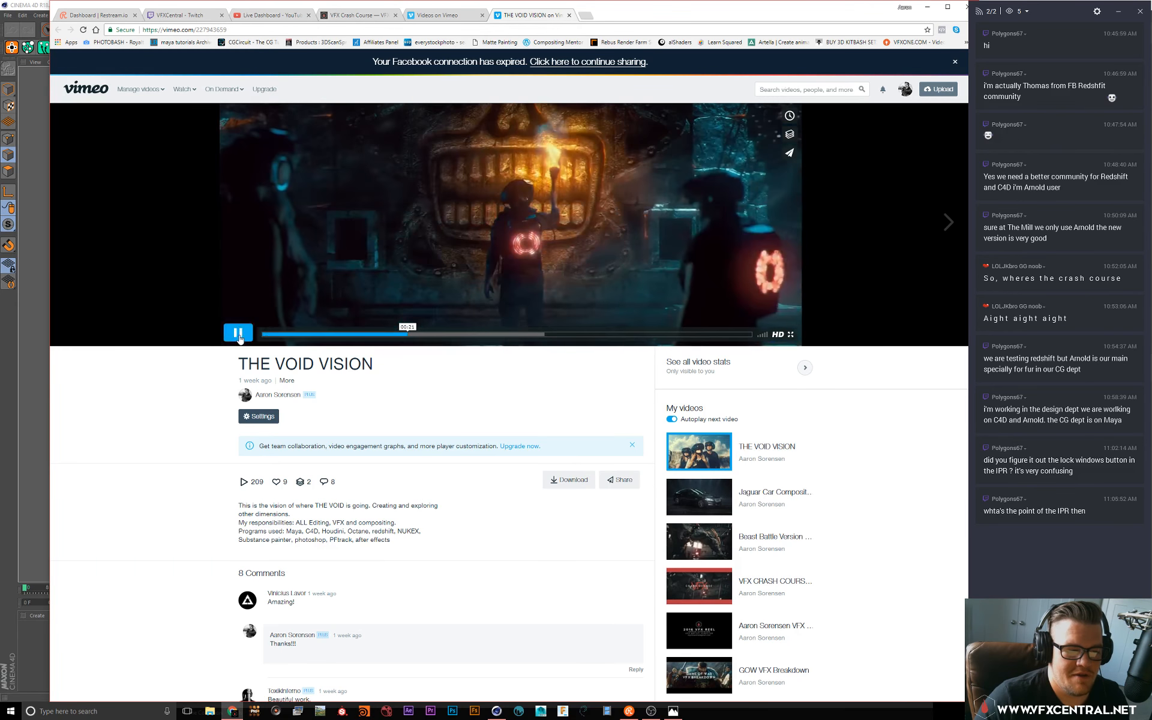
Step: Pause THE VOID VISION and scrub to the red desert shot with two walking figures
left_click(238, 333)
left_click(391, 334)
left_click_drag(405, 334, 440, 334)
left_click(369, 334)
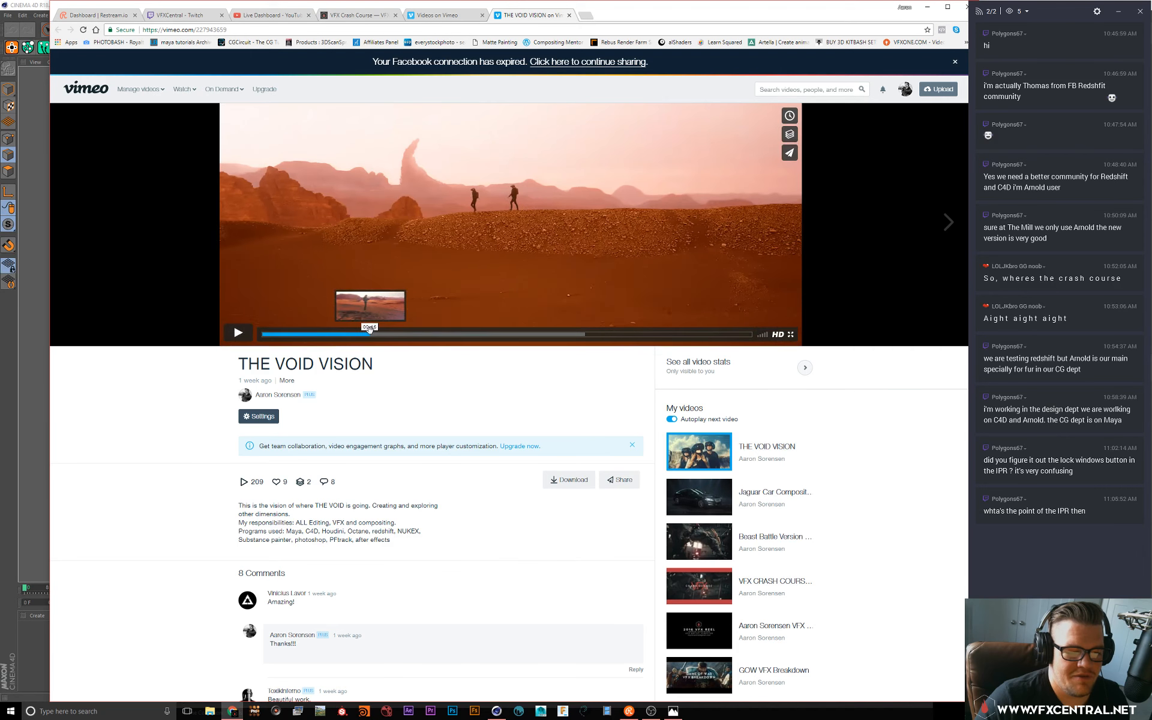
Step: Skip ahead through THE VOID VISION, playing and pausing it at its desert, cave, VR headset and futuristic city shots
left_click(374, 335)
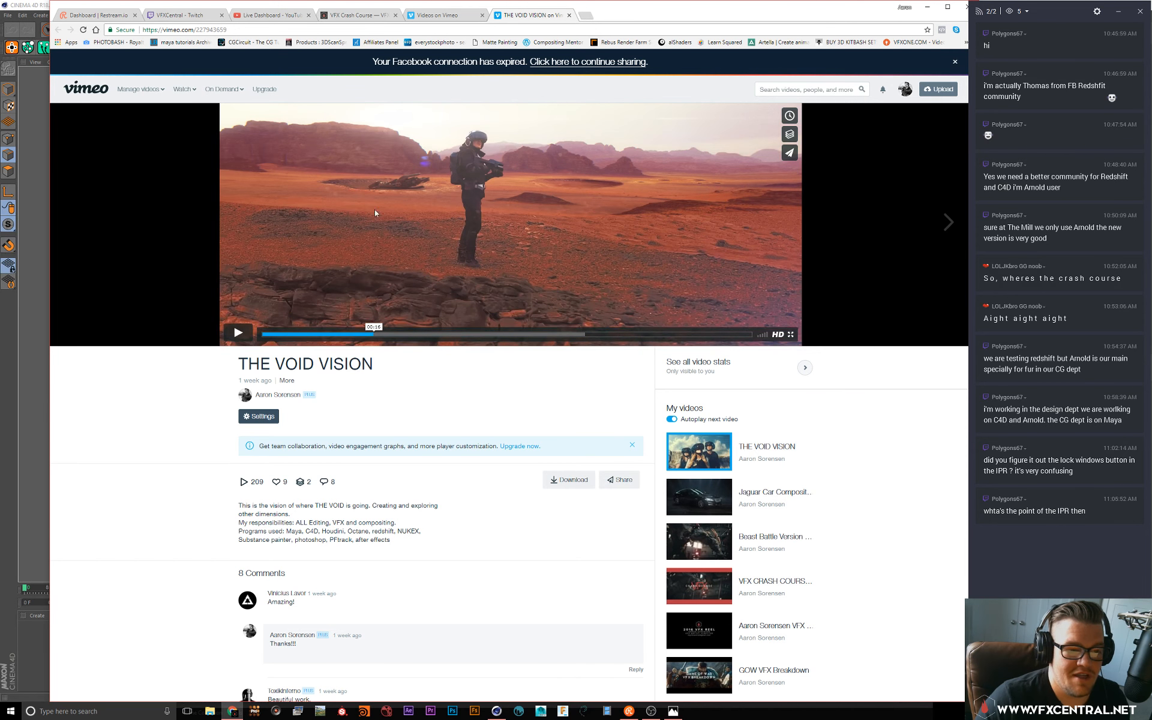
left_click(375, 213)
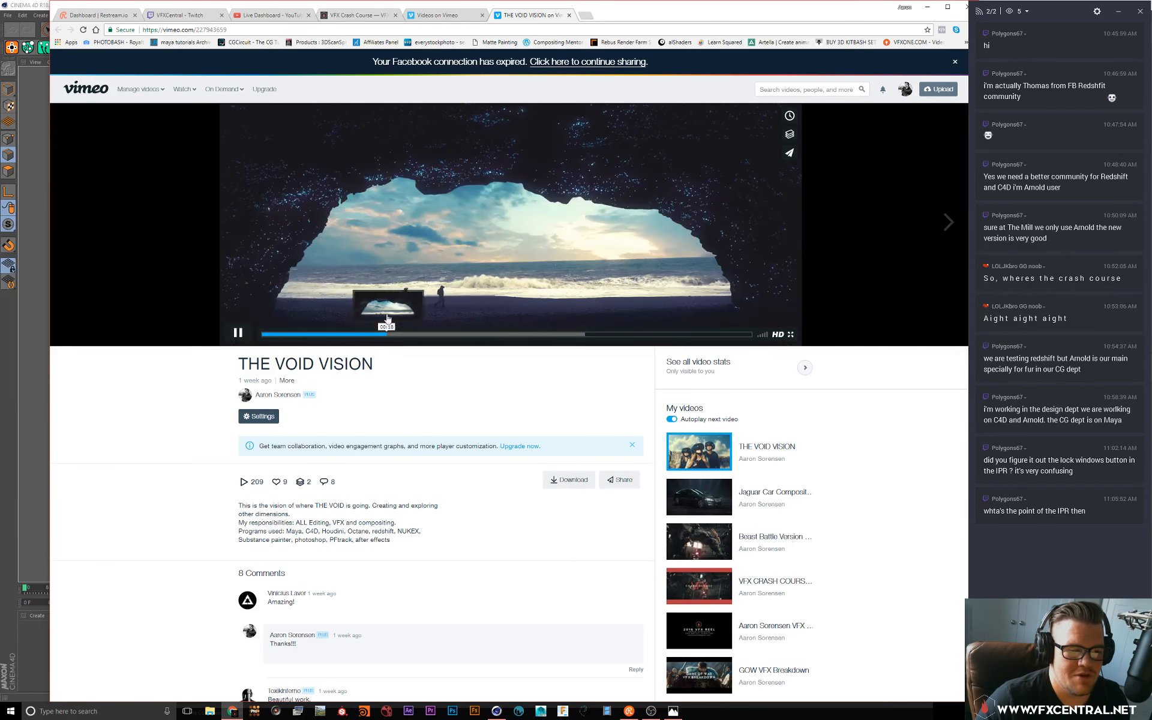
left_click(422, 334)
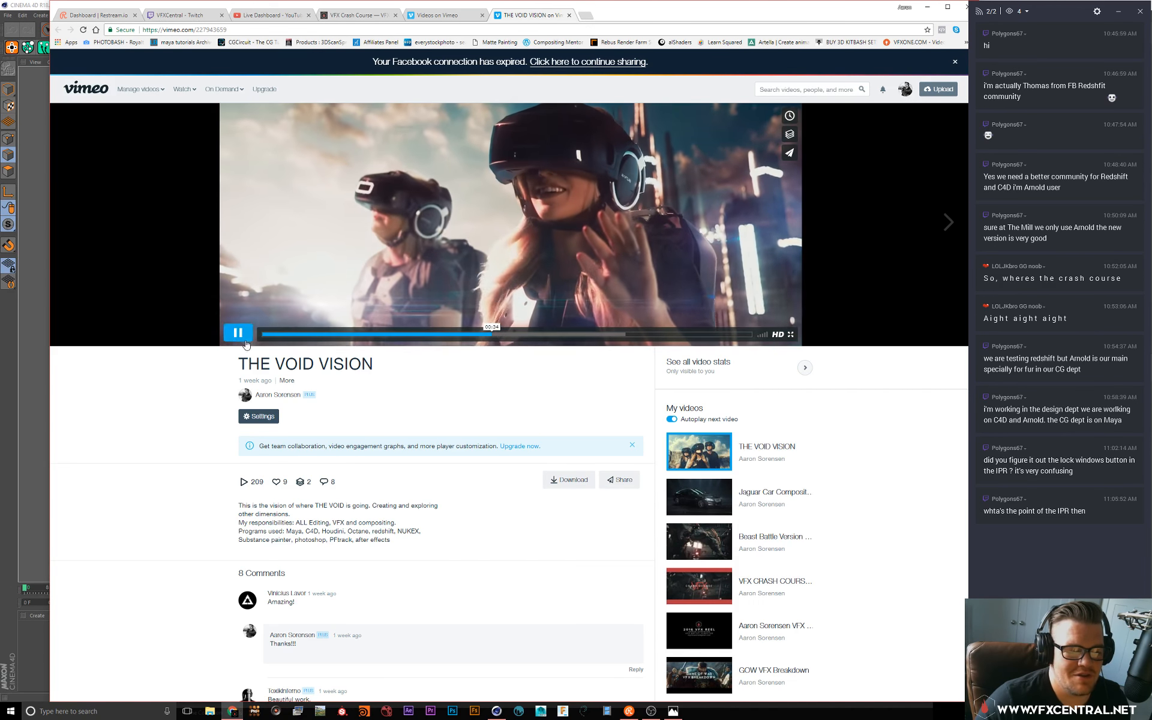
left_click(238, 334)
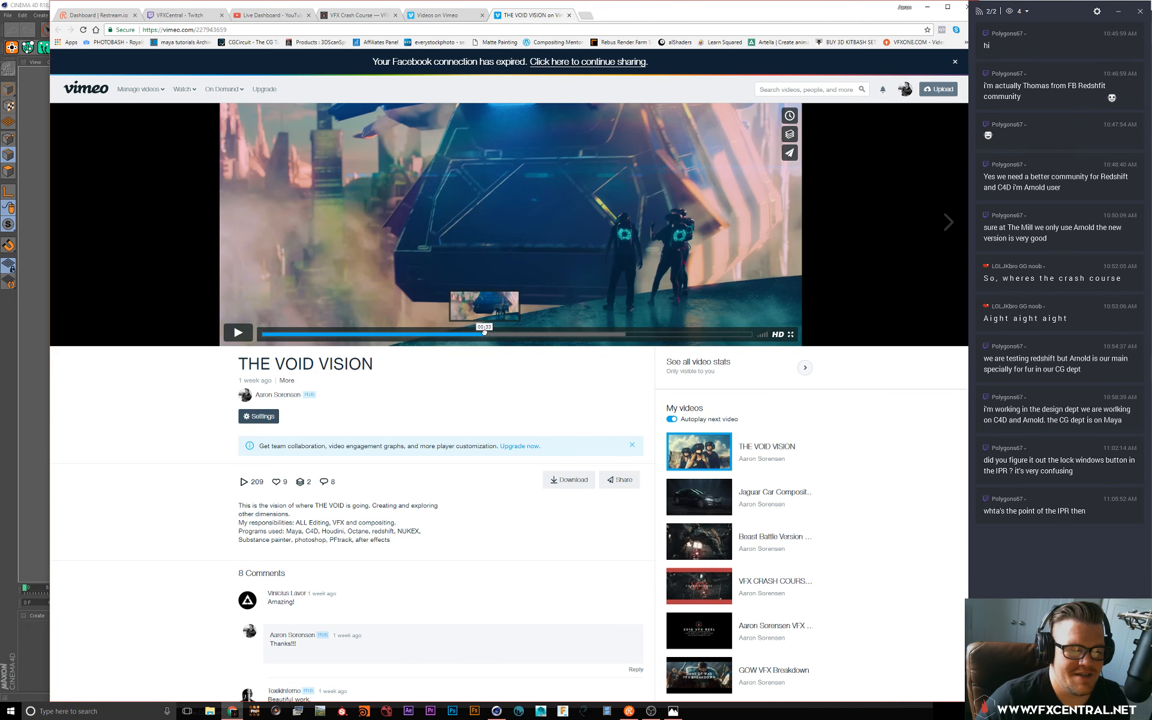
left_click(484, 334)
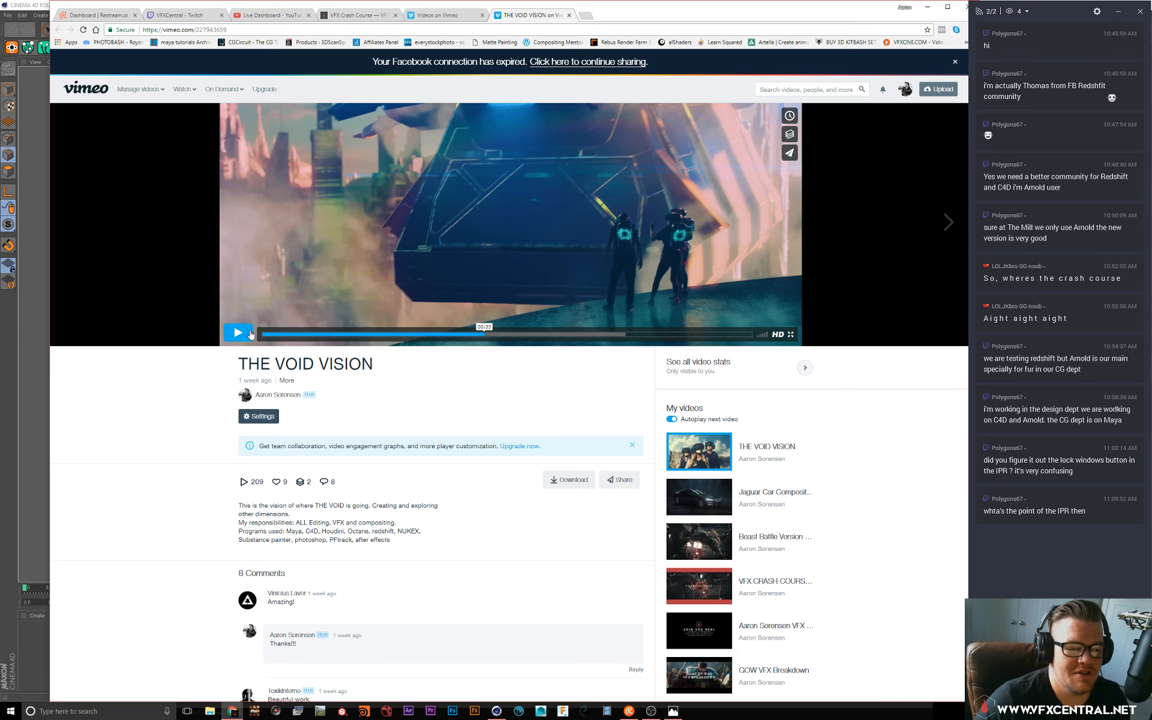
left_click(251, 335)
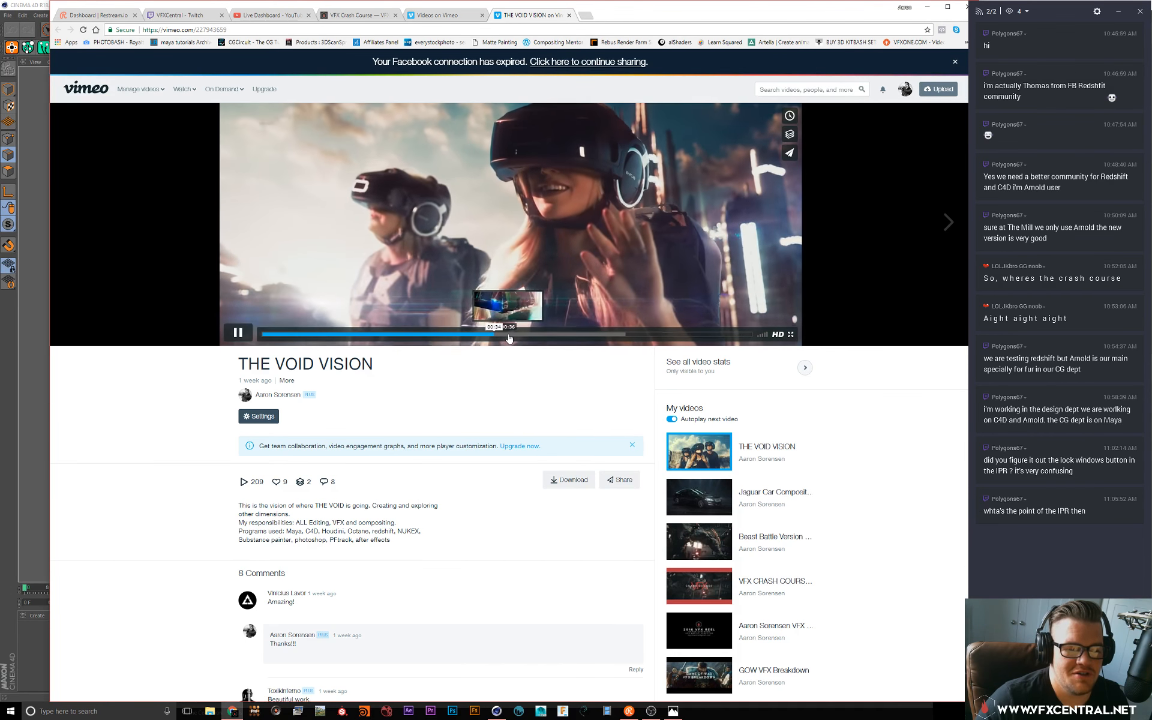
left_click(508, 334)
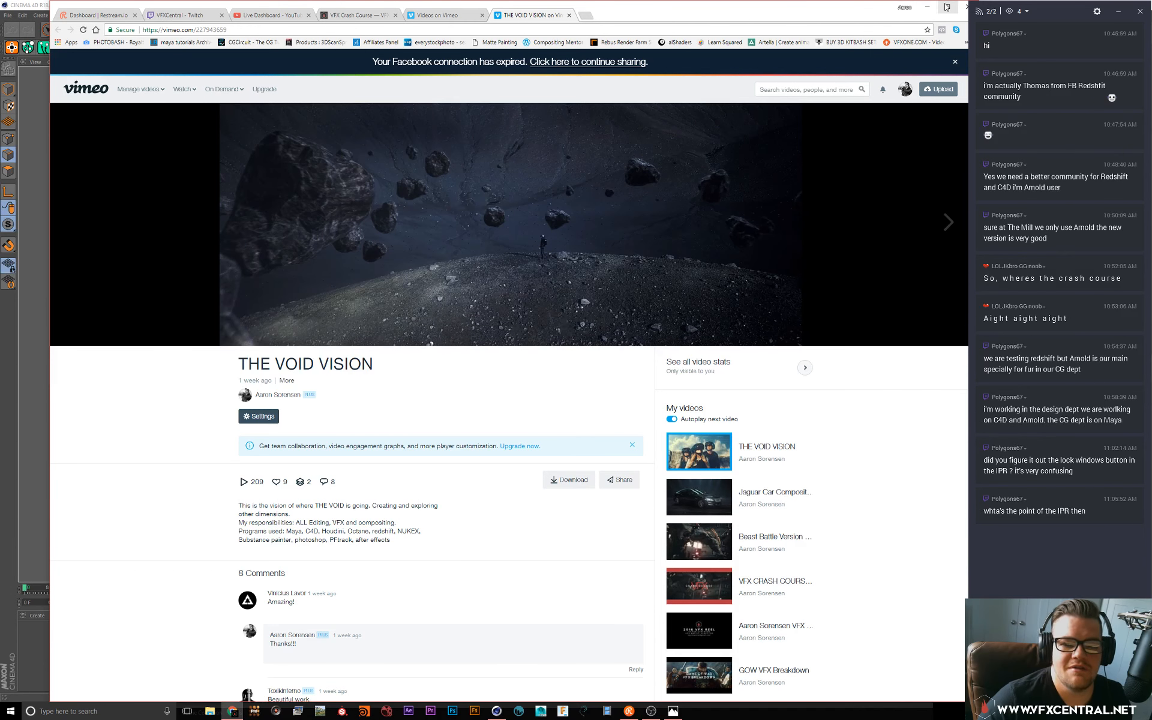
Step: Switch back to Cinema 4D, dismiss the crash report without sending it, and enlarge the restarted program's main window
left_click(927, 7)
left_click(620, 449)
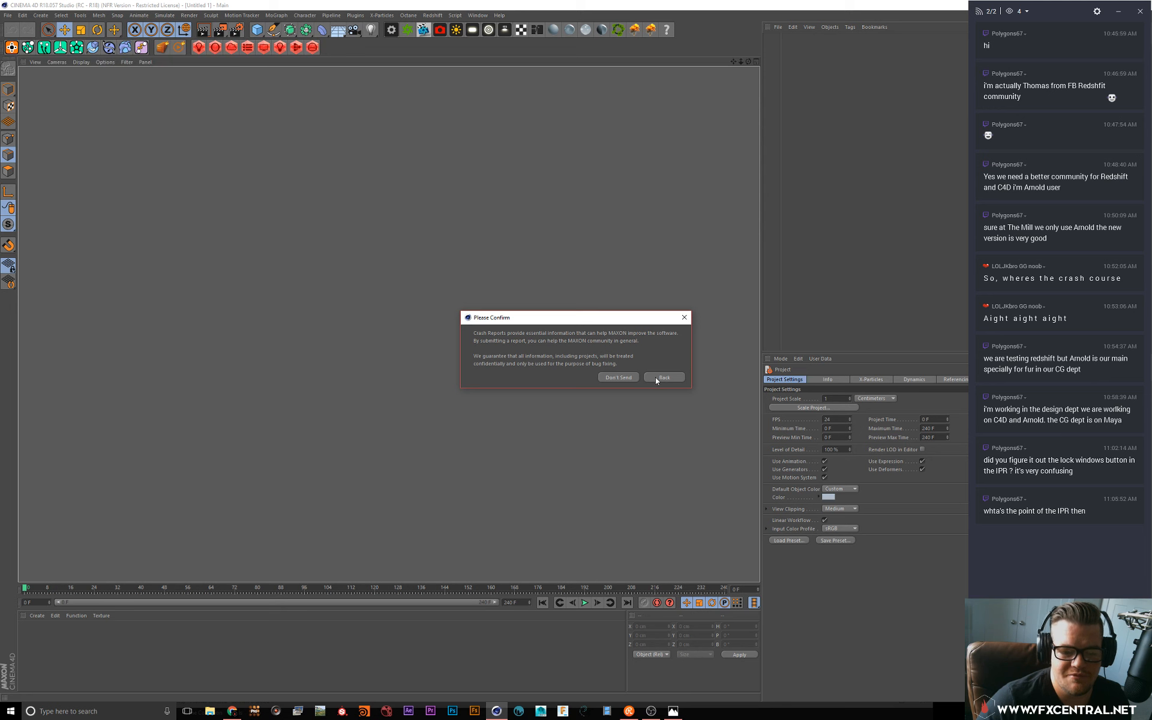
left_click(623, 376)
left_click(576, 408)
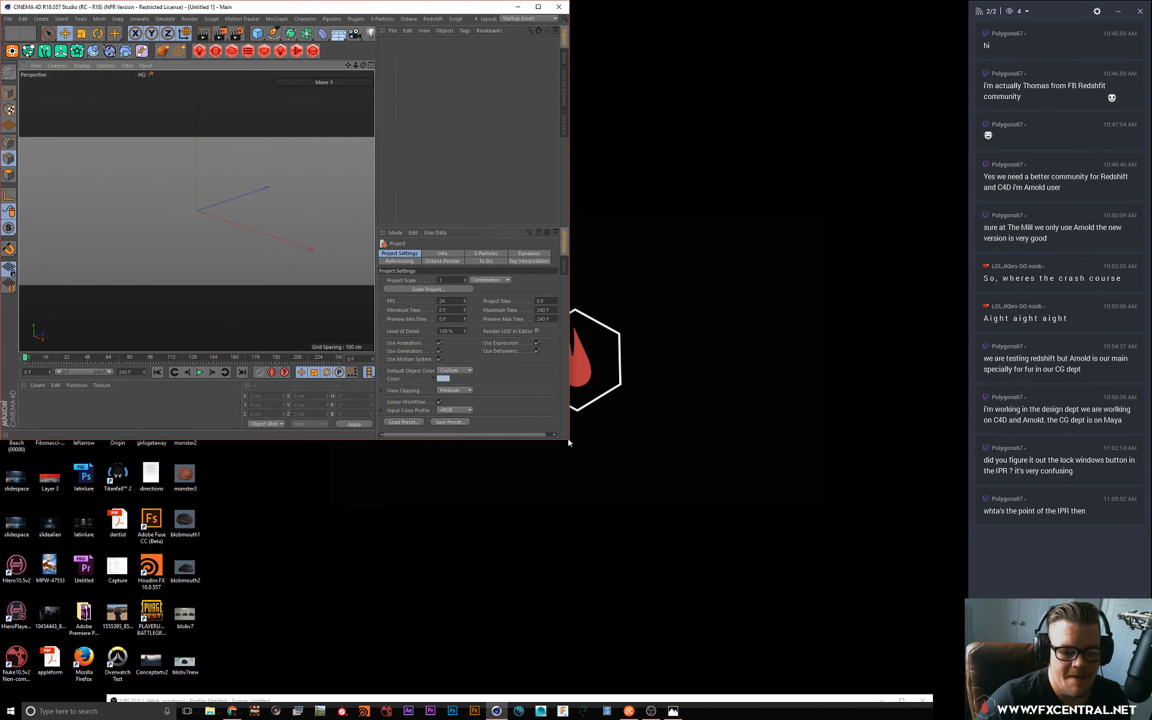
left_click_drag(572, 444, 967, 691)
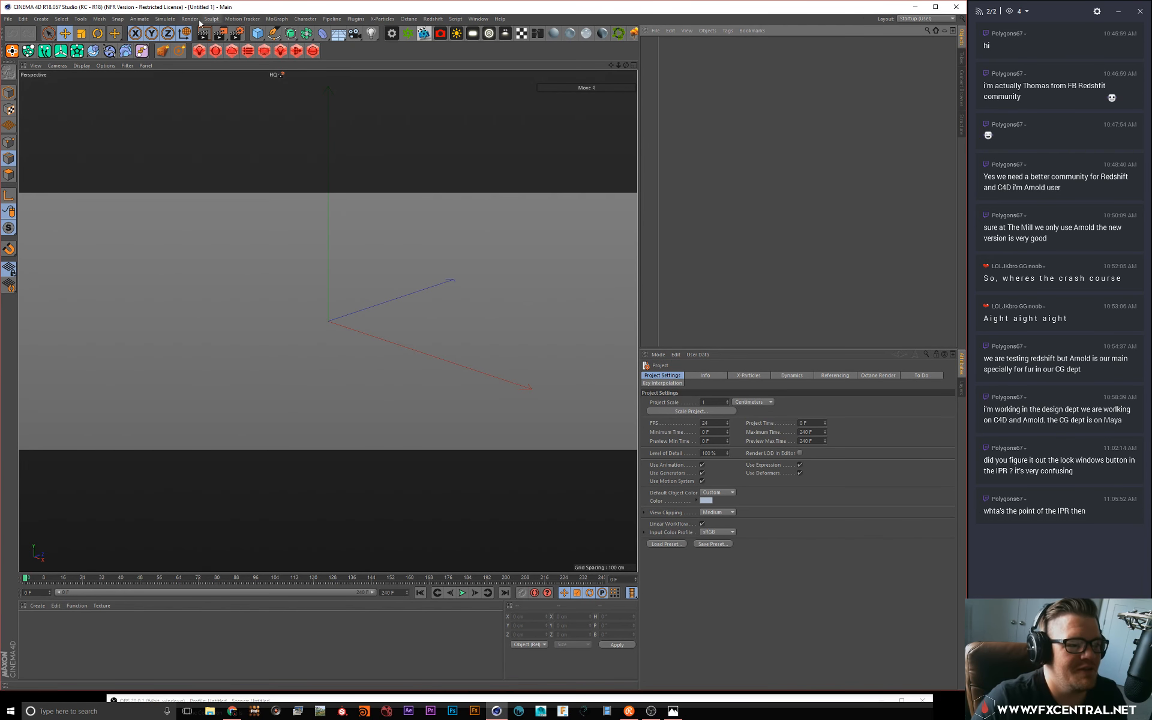
Step: Set the renderer to Redshift in the render settings and close them
key("ctrl+b")
left_click(96, 30)
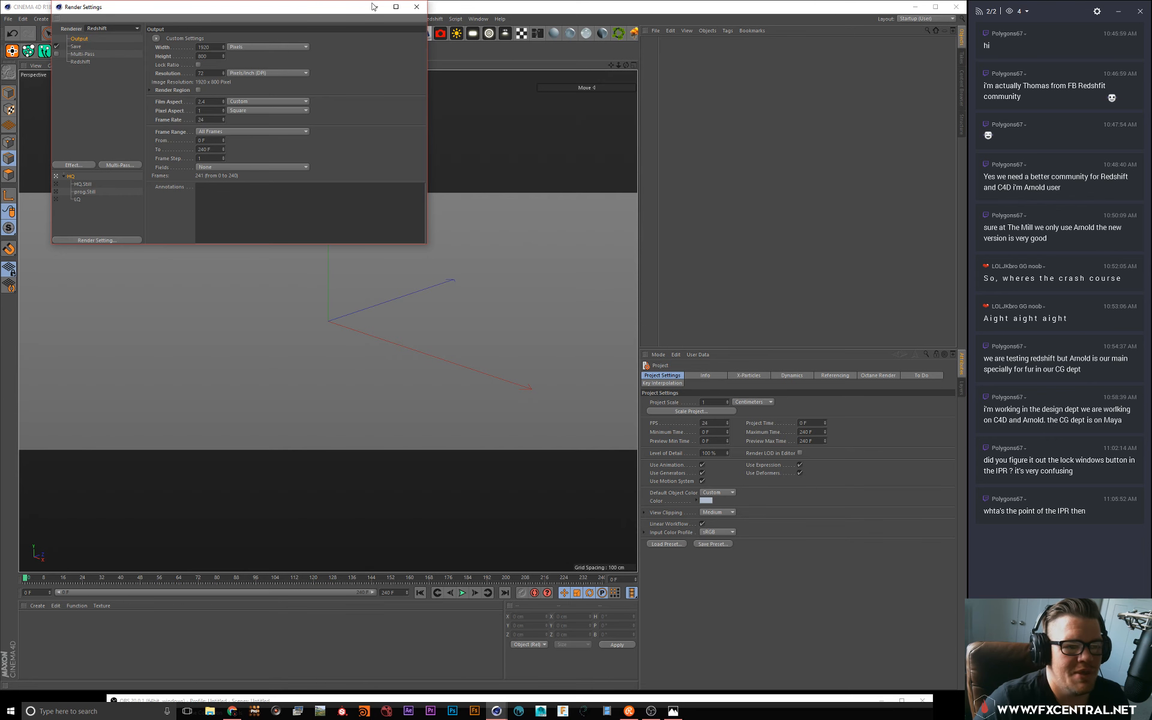
left_click(417, 7)
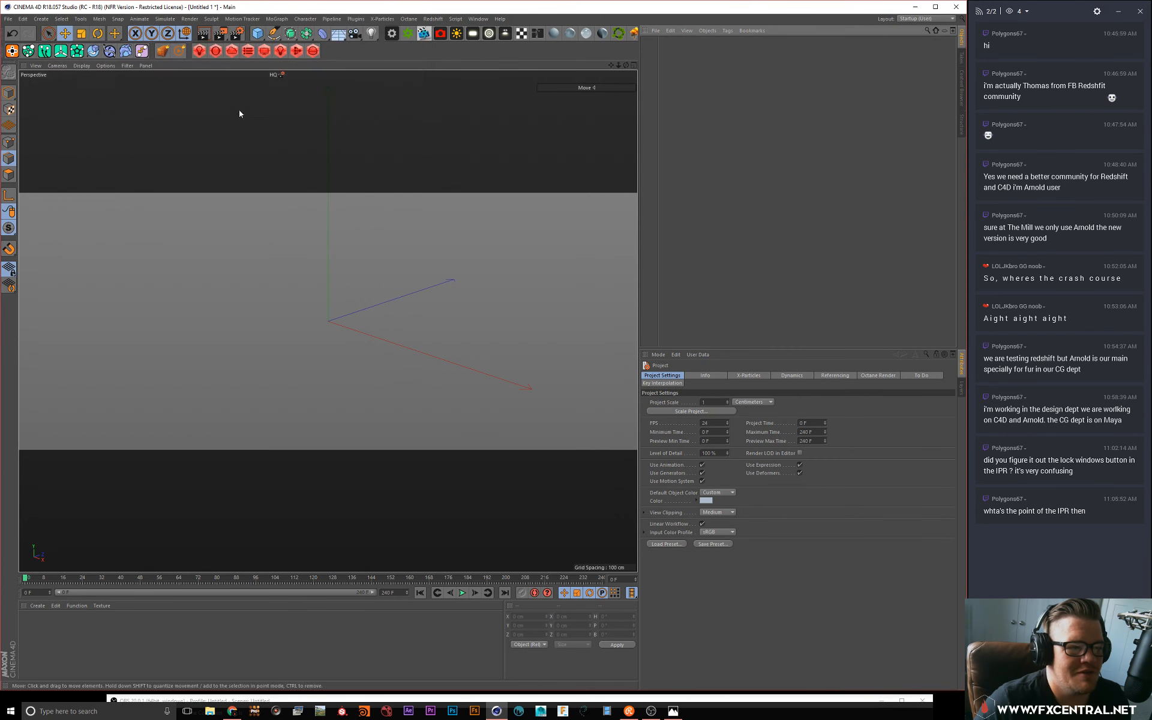
Step: Detach the Redshift command list as a palette and dock it alongside the object list
left_click(431, 19)
left_click(450, 26)
left_click_drag(428, 31, 643, 205)
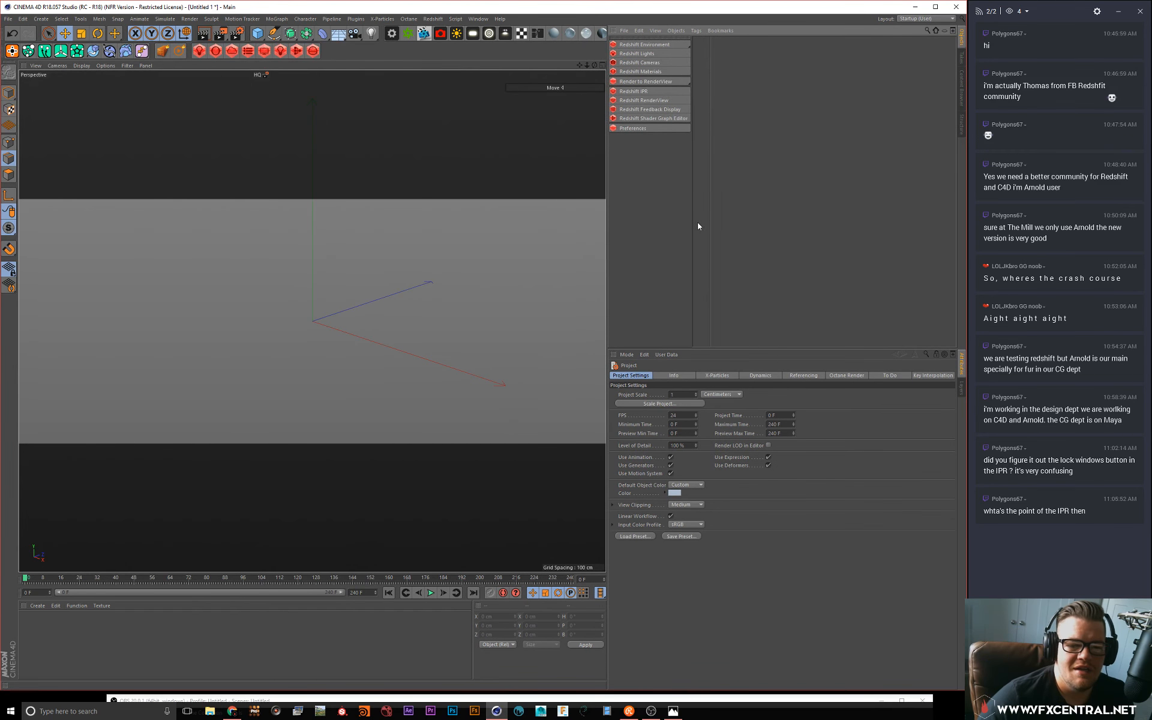
Step: Open the Redshift IPR and dock it below the Perspective view, keeping that view as the single viewport
left_click(636, 91)
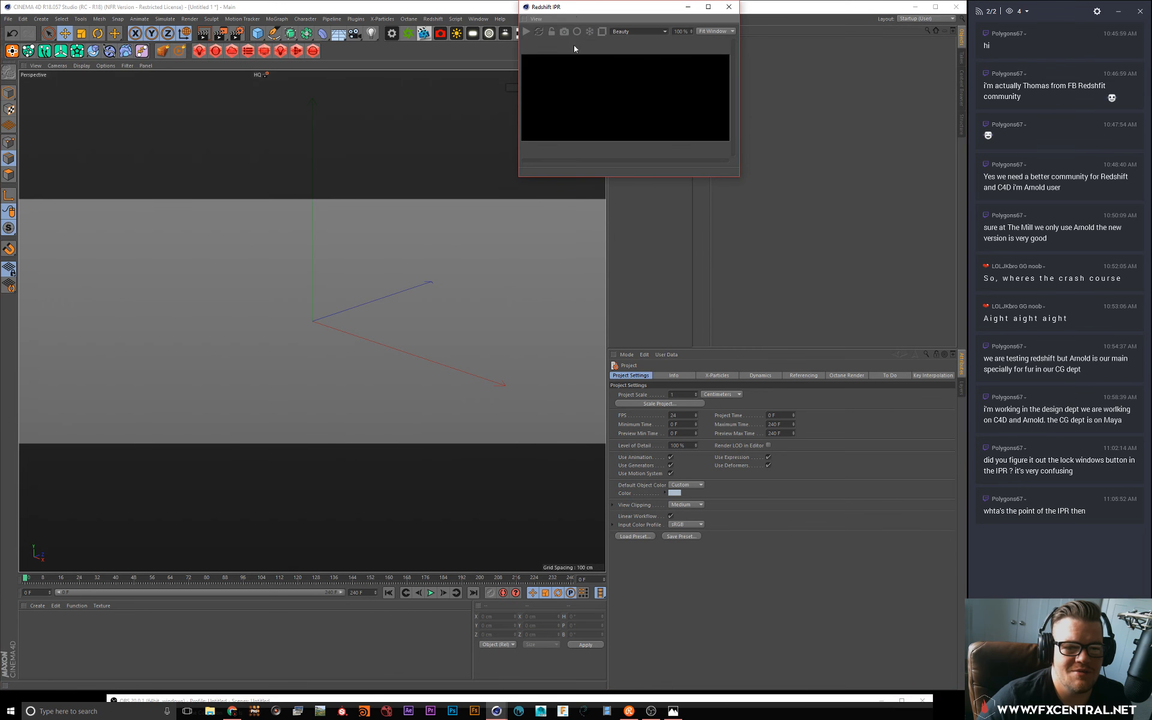
left_click_drag(571, 7, 433, 211)
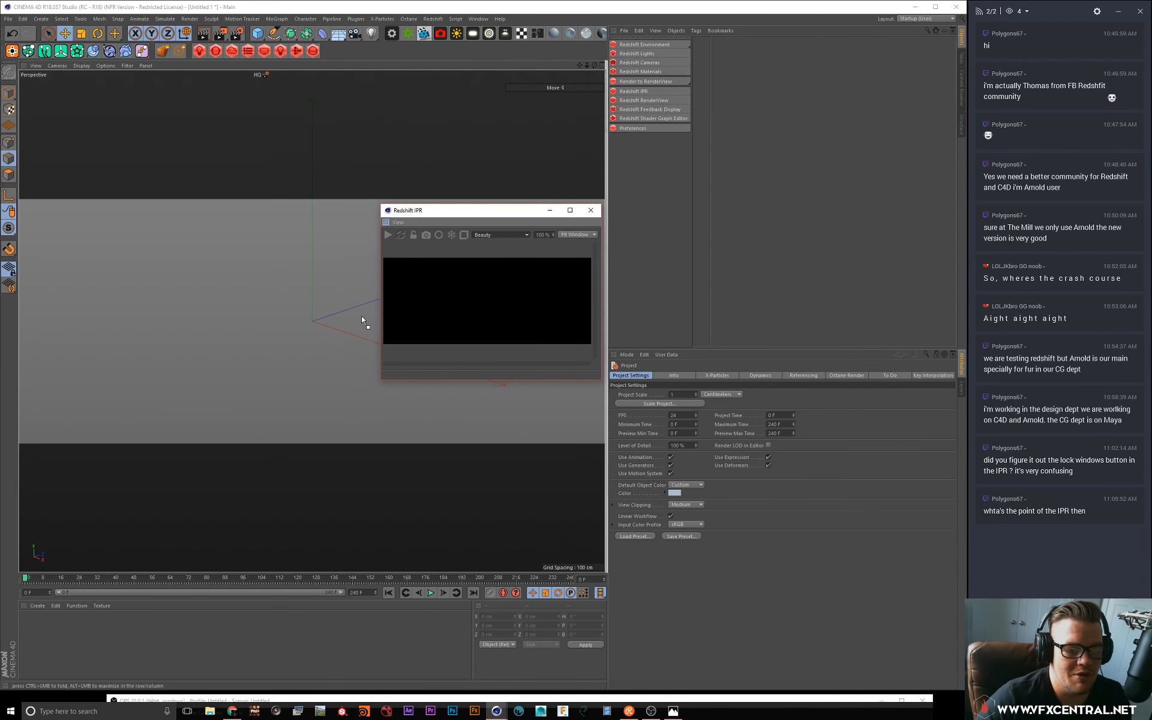
left_click_drag(337, 484, 336, 484)
left_click(138, 285)
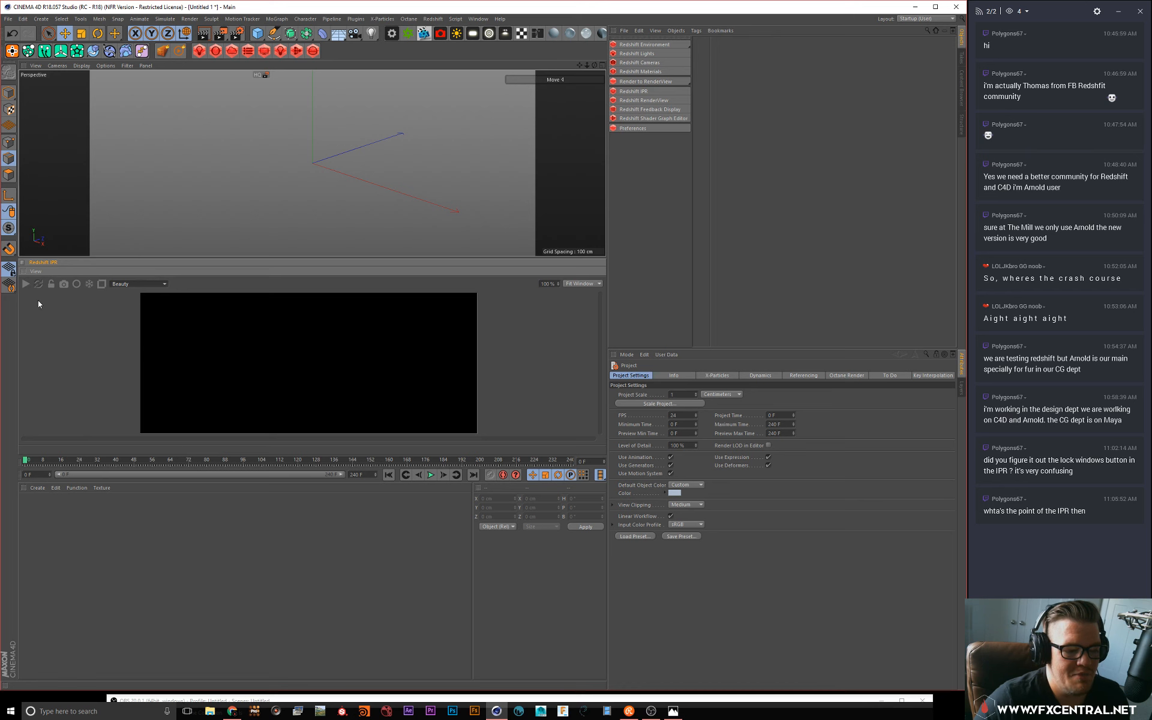
left_click(602, 65)
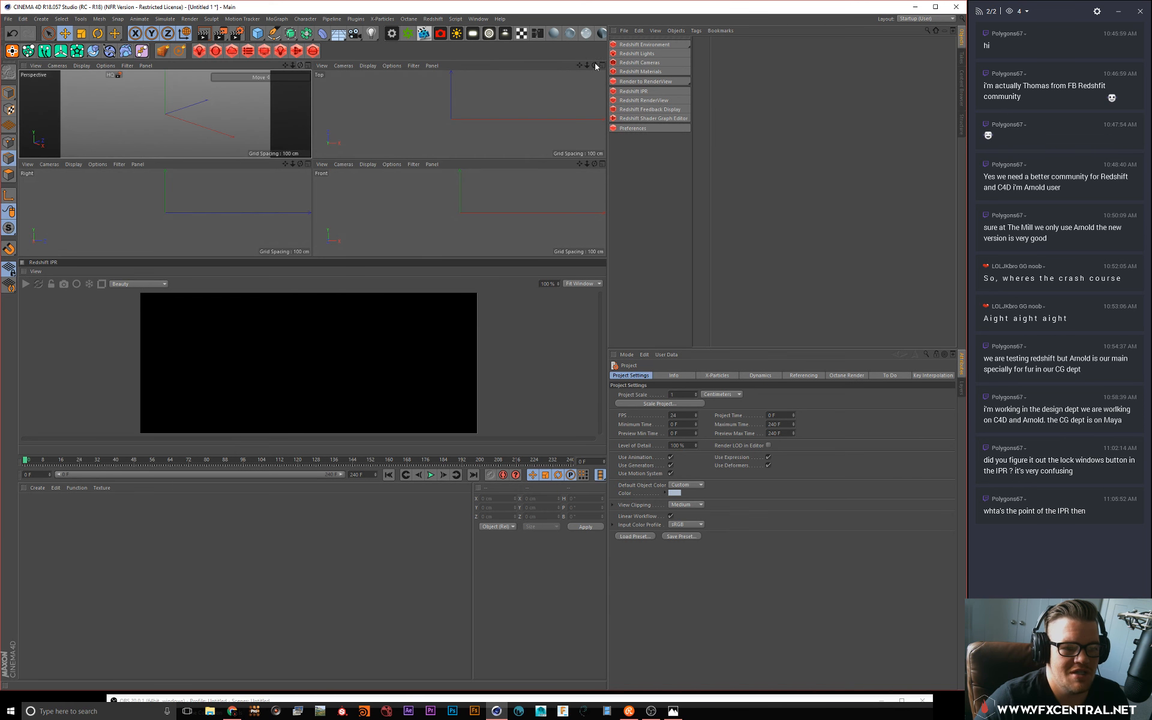
left_click(304, 66)
Step: Open and close the Redshift RenderView, and enlarge the docked IPR by lowering the timeline
left_click(643, 103)
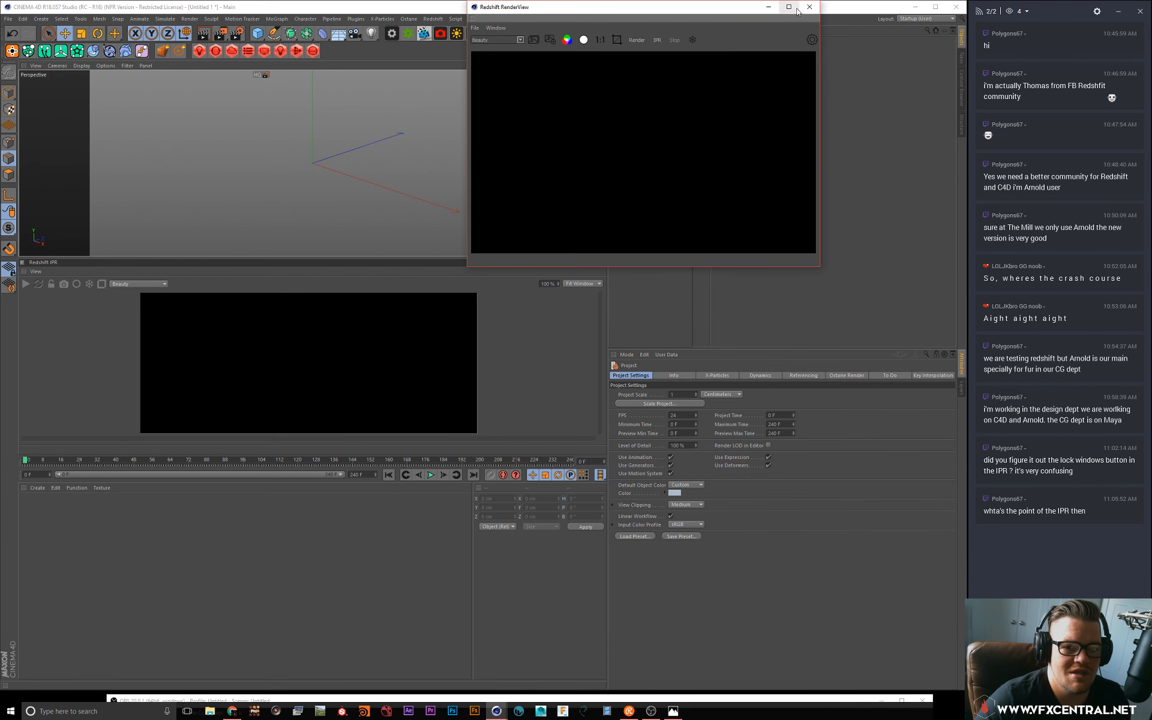
left_click(808, 7)
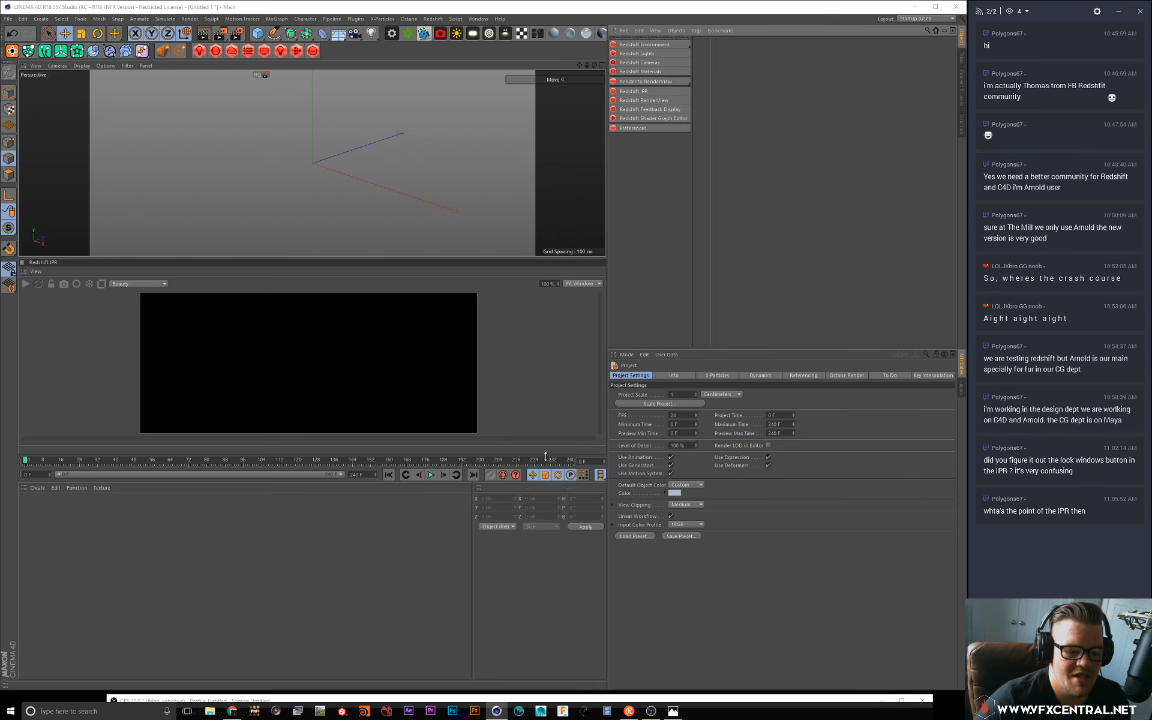
left_click_drag(546, 454, 547, 550)
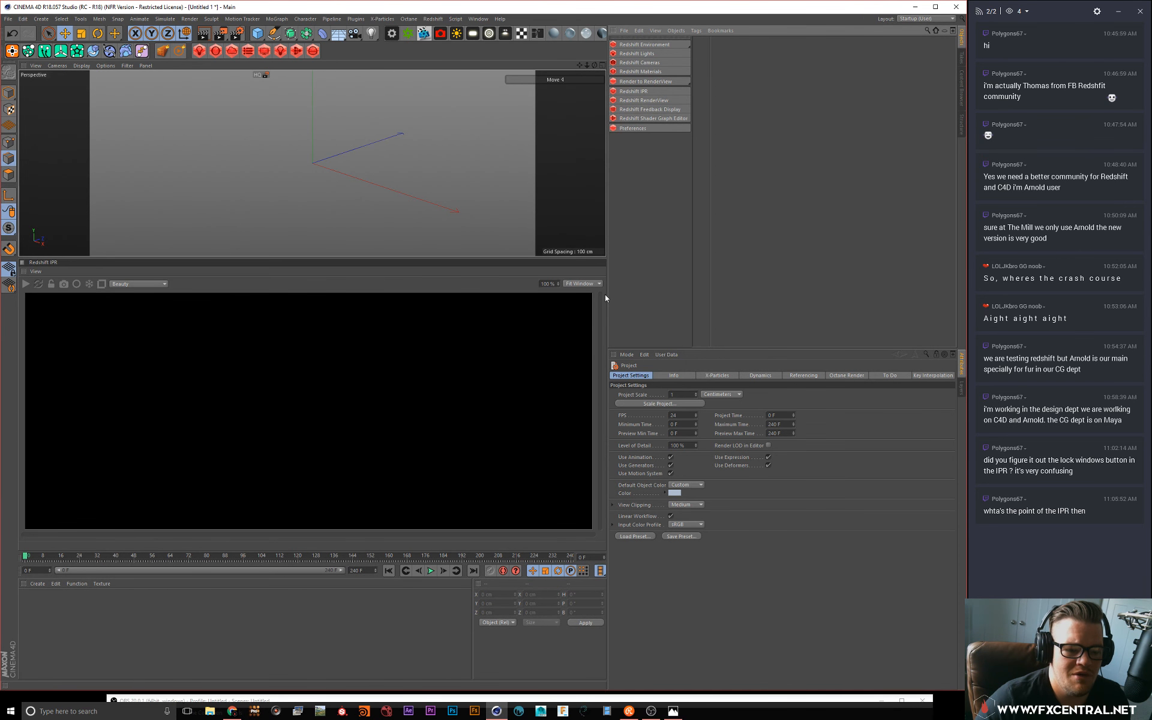
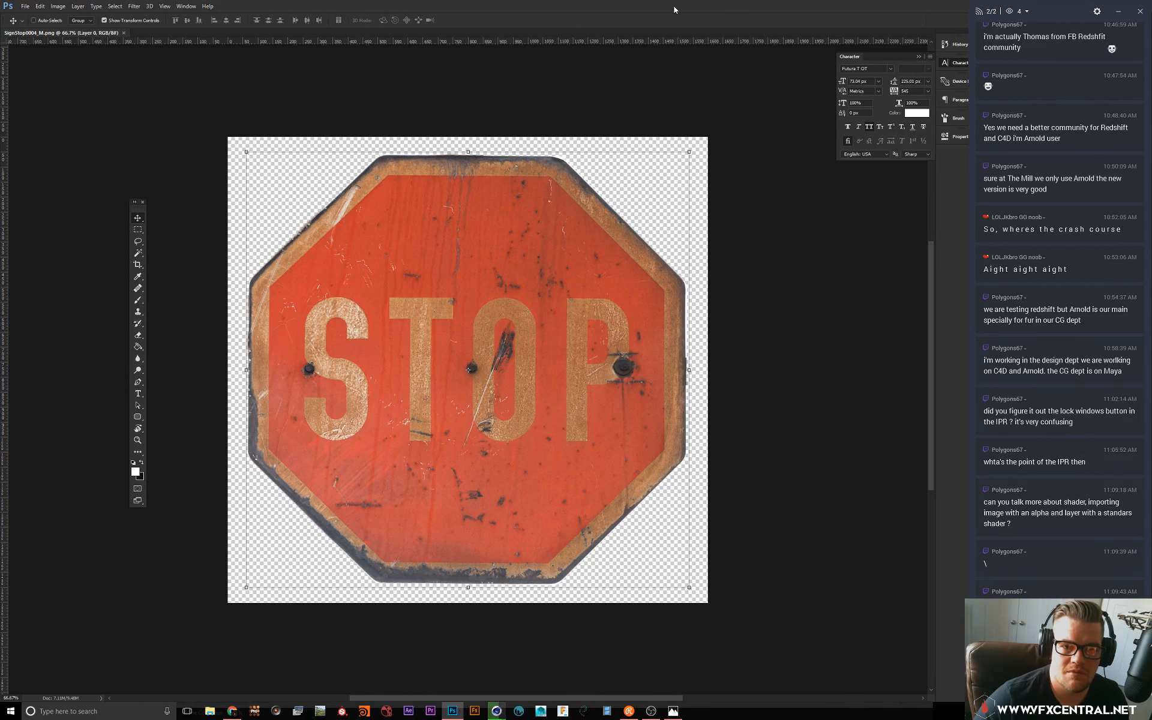
Step: Minimise the Redshift Shader Graph and close the Photoshop window holding the stop sign image
double_click(674, 10)
left_click(906, 99)
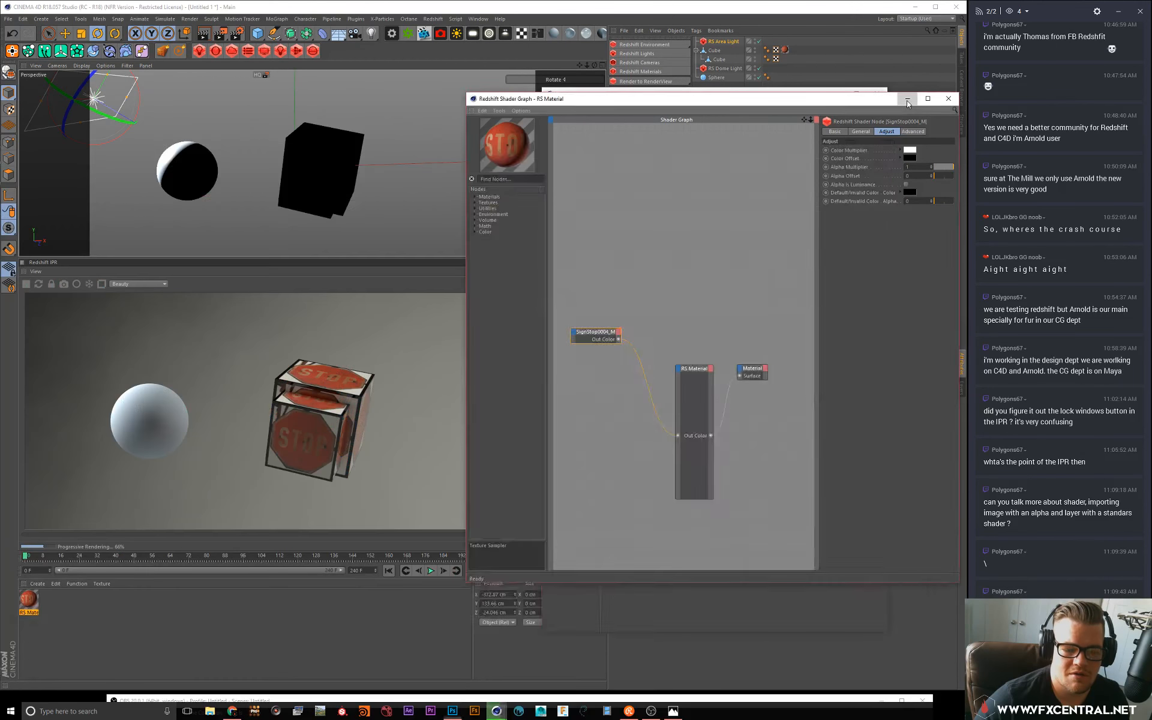
left_click(906, 100)
left_click(453, 710)
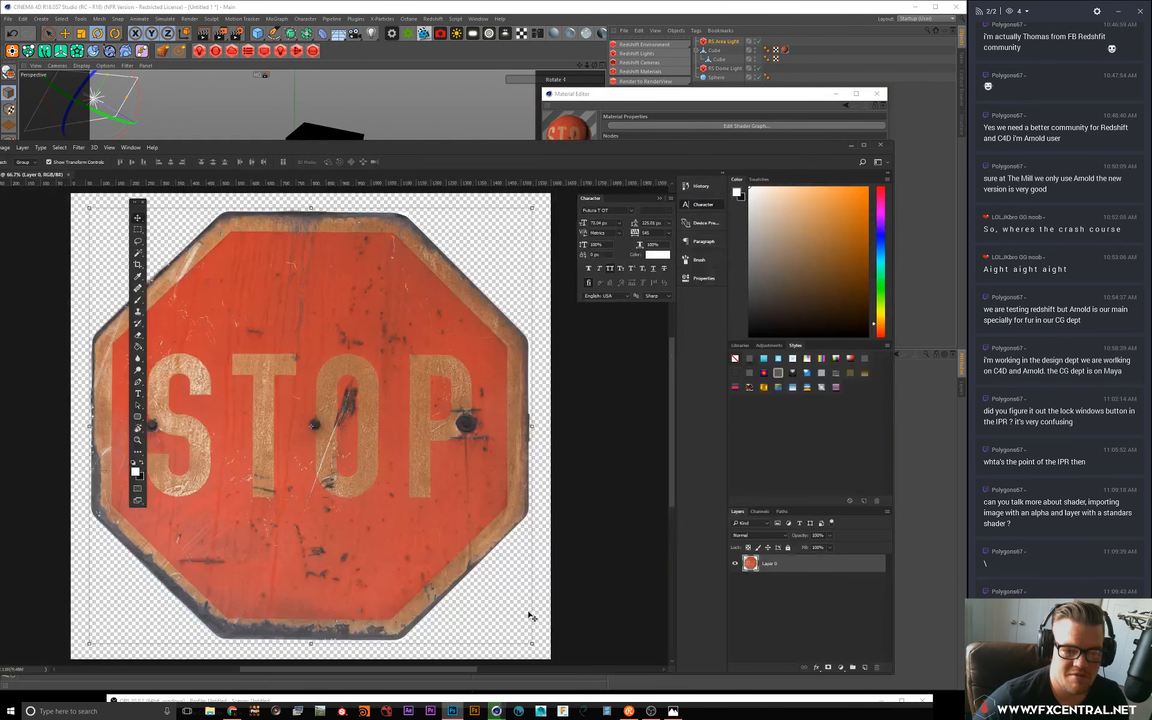
left_click(880, 145)
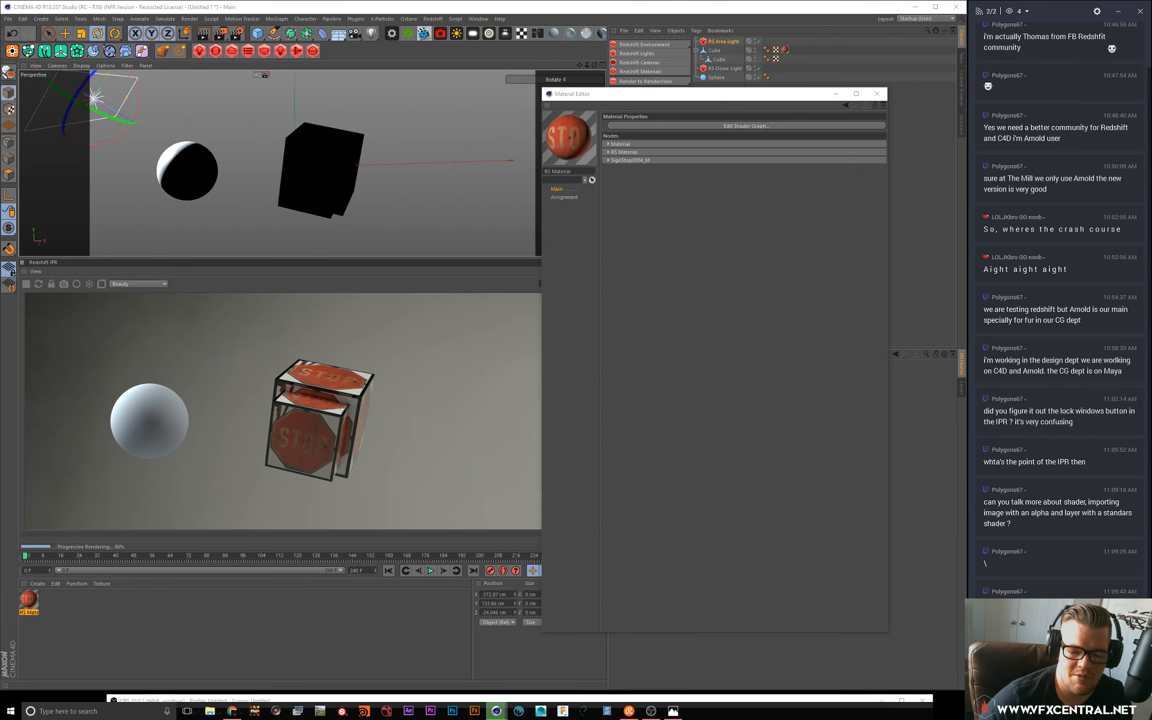
Step: Reopen the RS Material's shader graph and enable Alpha Is Luminance on the SignStop0004_M texture, keeping the IPR render uncovered
left_click(621, 221)
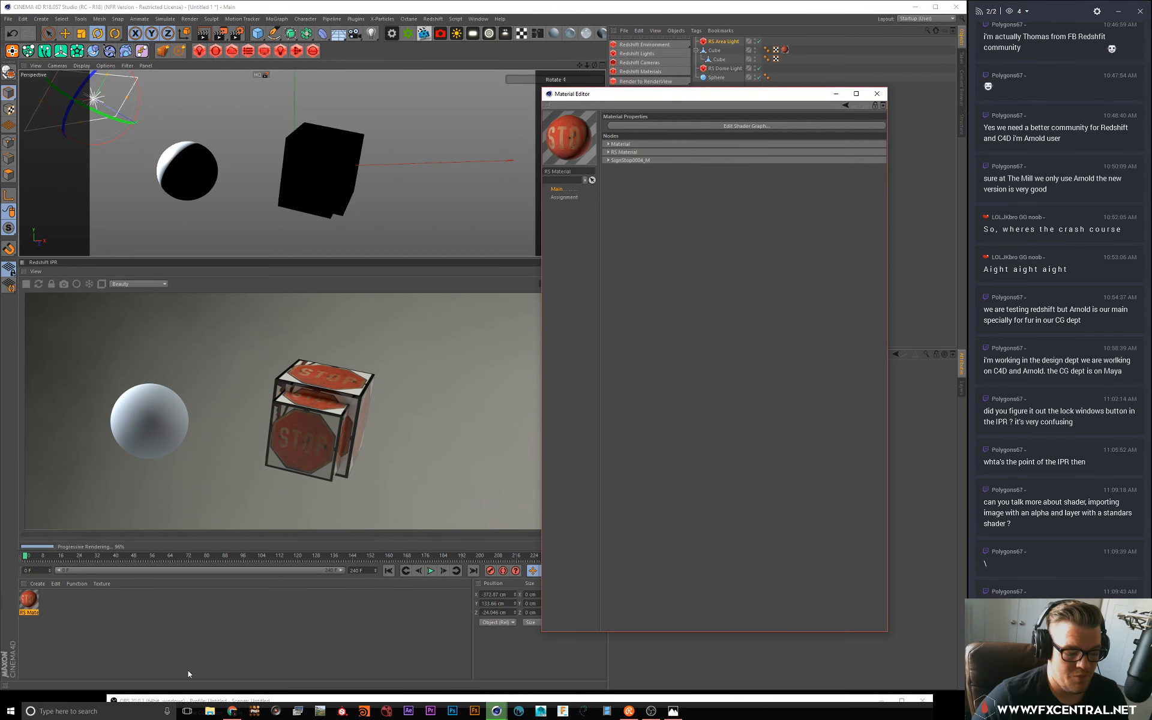
left_click(700, 125)
left_click_drag(630, 99, 431, 94)
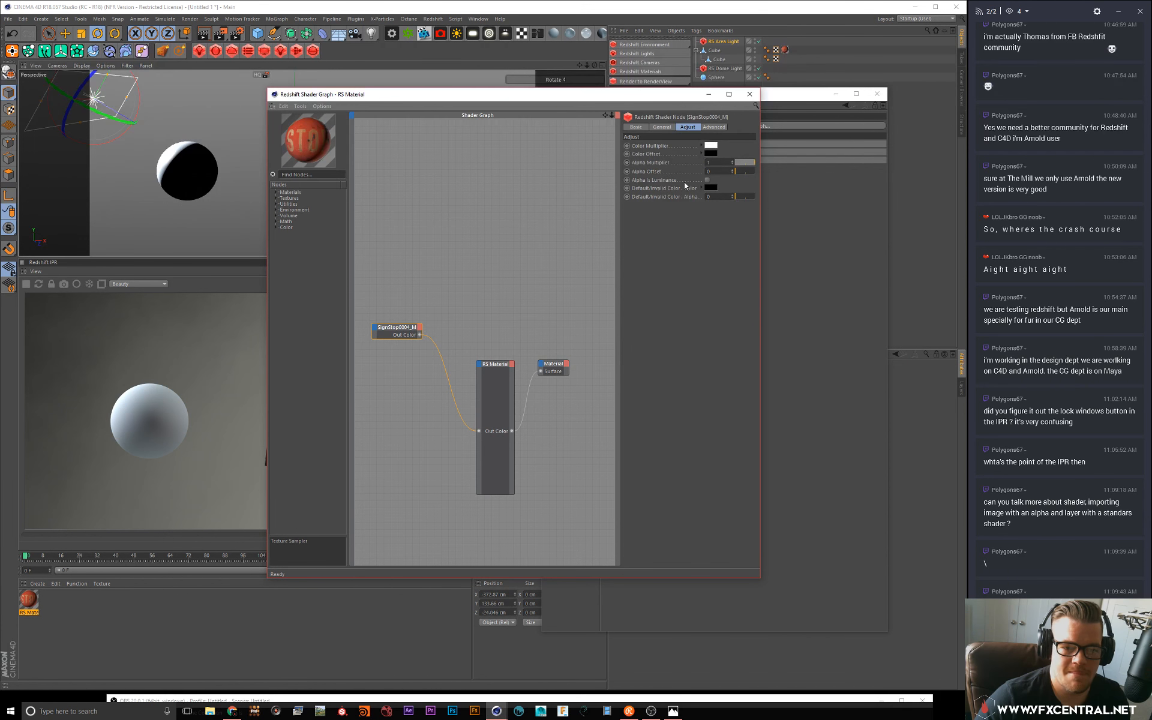
left_click(707, 179)
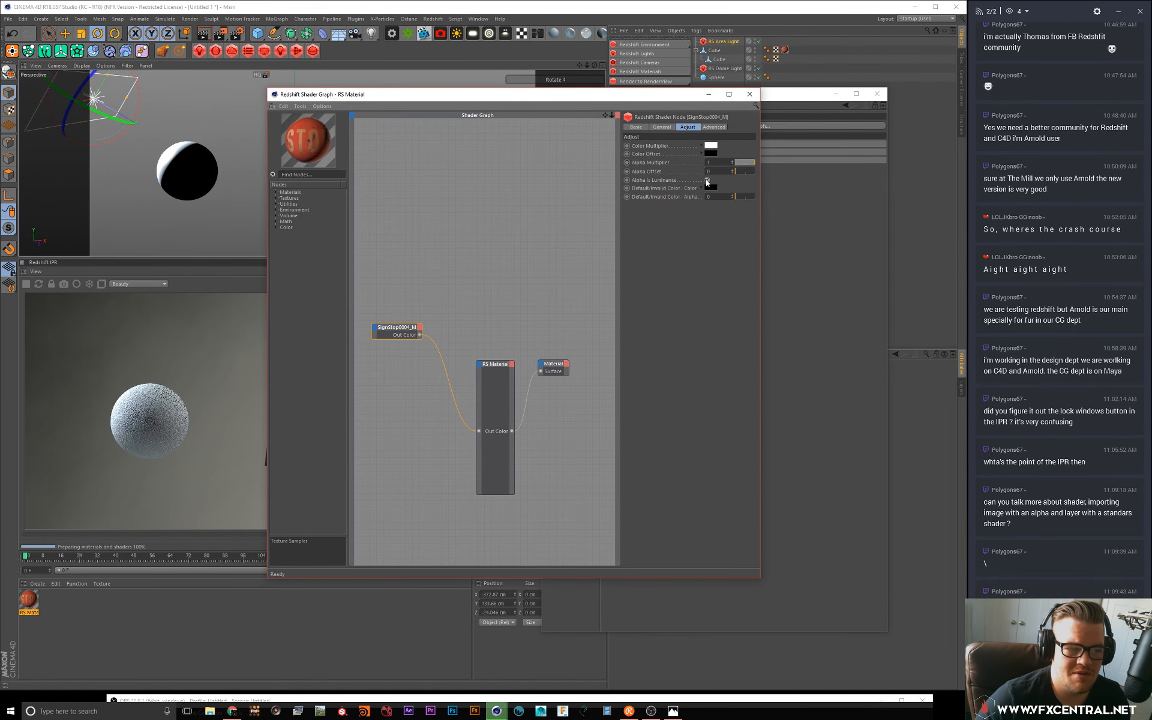
left_click_drag(423, 98, 617, 91)
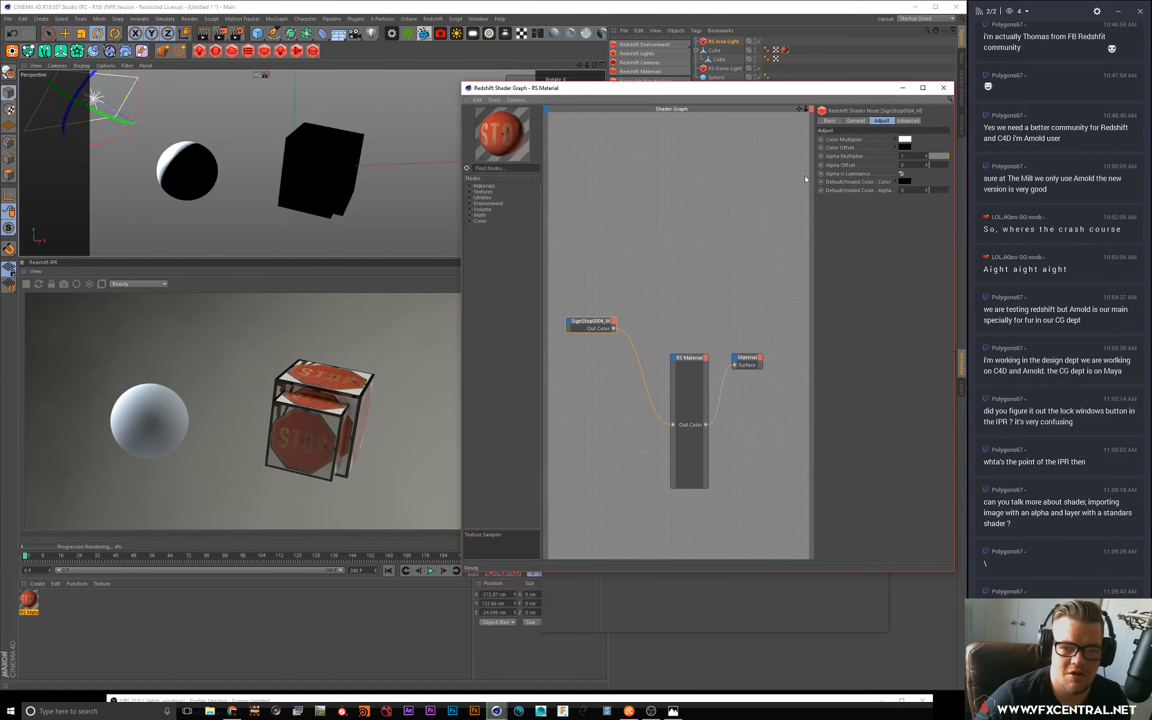
Step: Examine the advanced filtering options and general image settings of the SignStop0004_M texture node
left_click(904, 121)
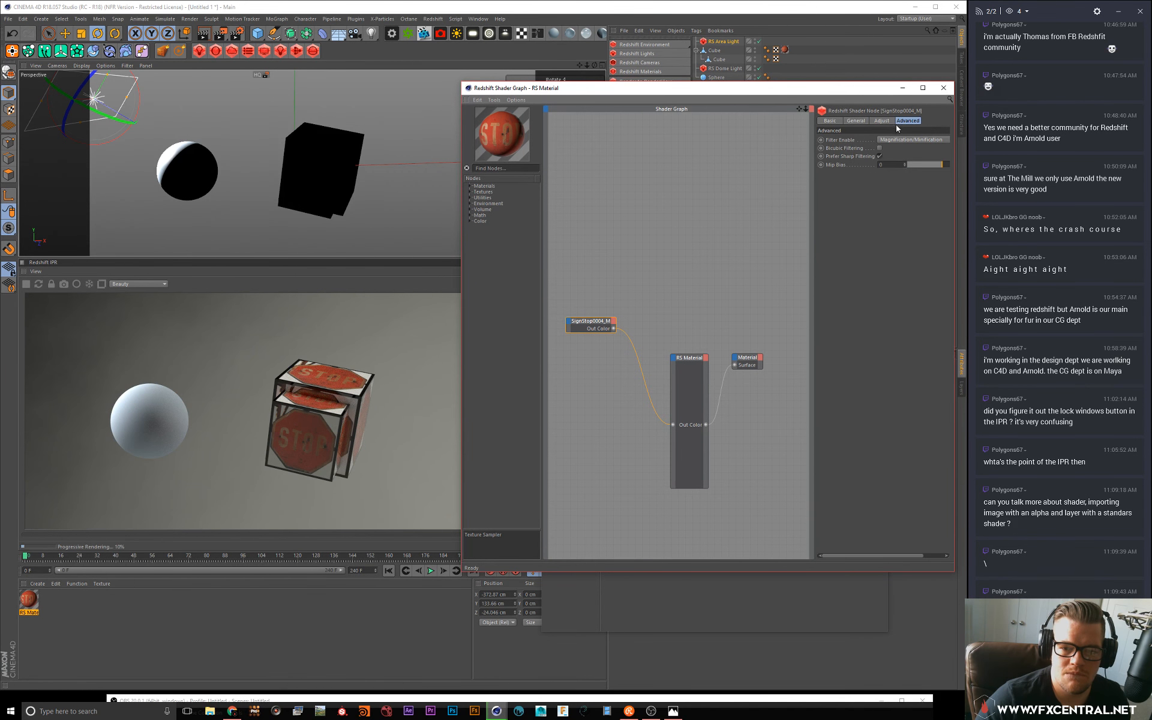
left_click(898, 138)
left_click(897, 138)
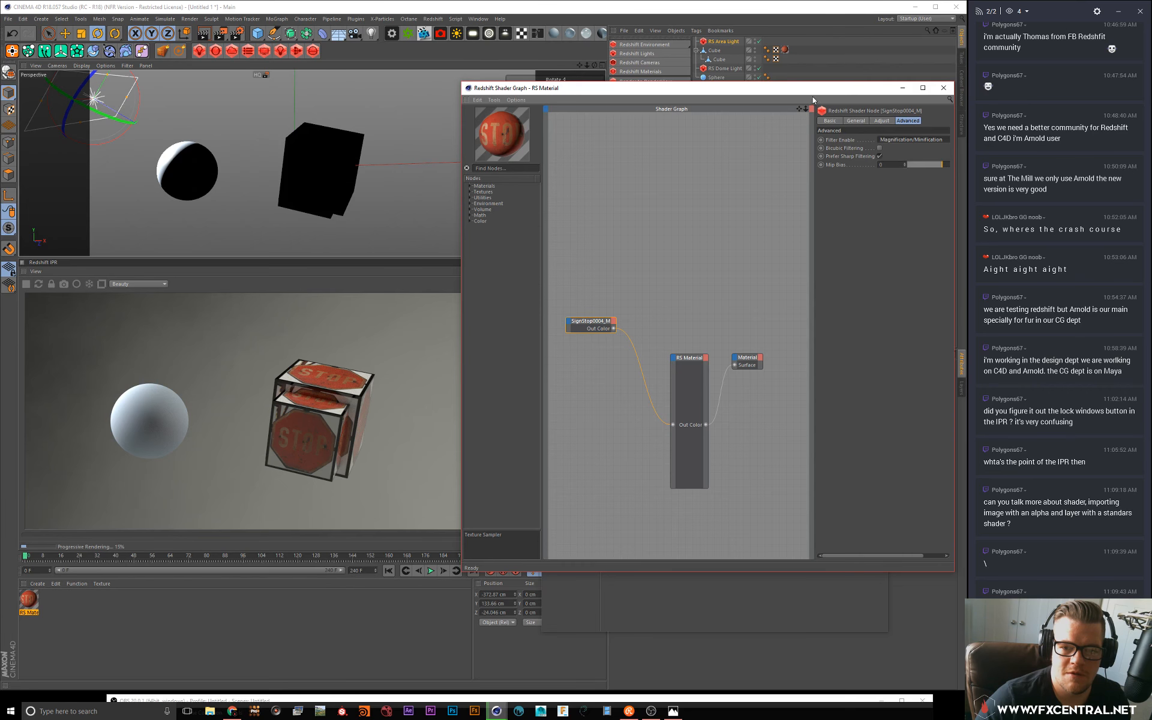
left_click_drag(812, 90, 776, 85)
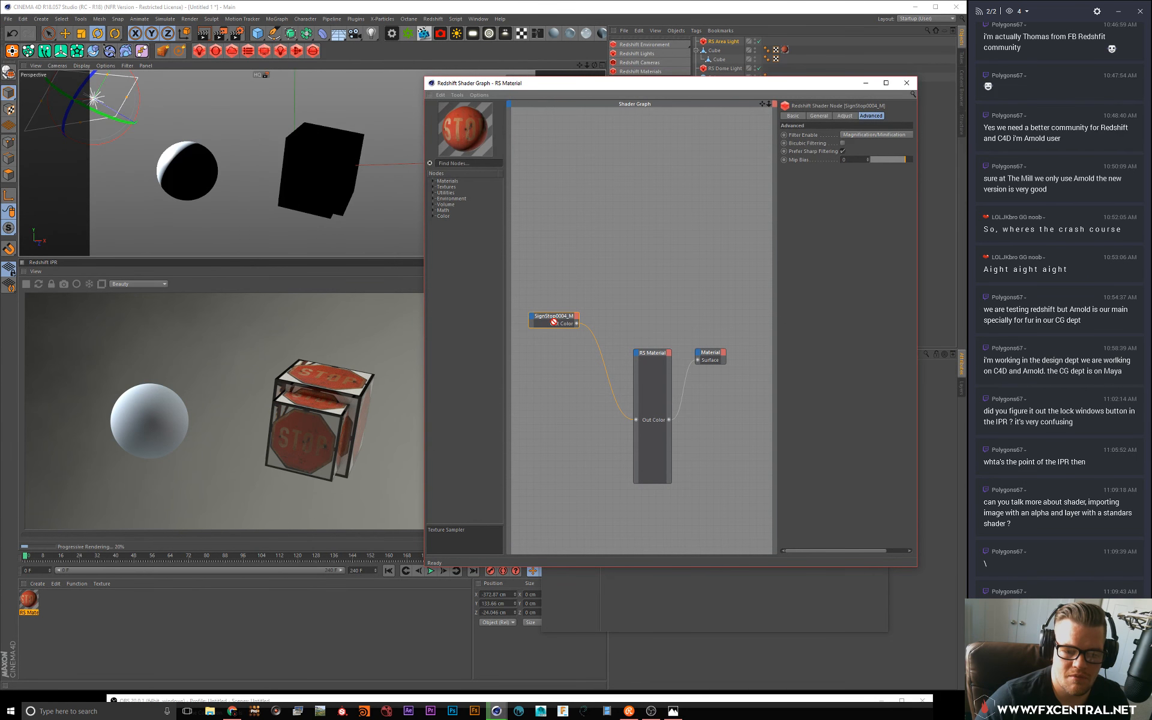
left_click_drag(555, 321, 549, 332)
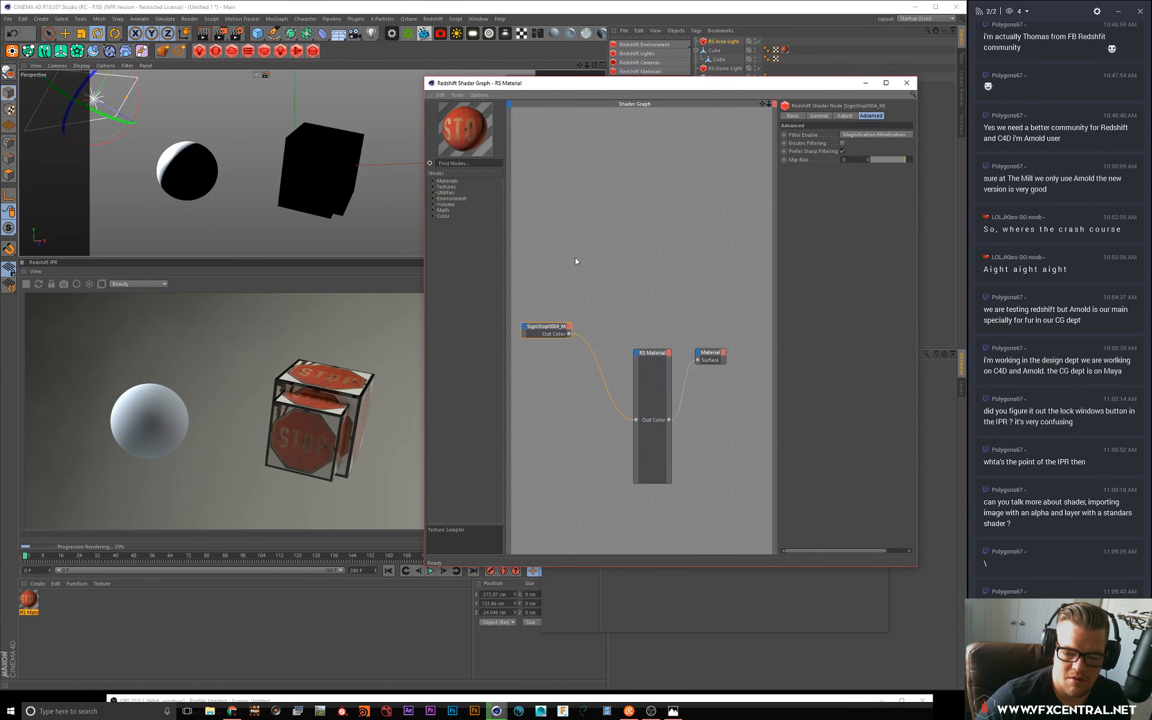
left_click(822, 116)
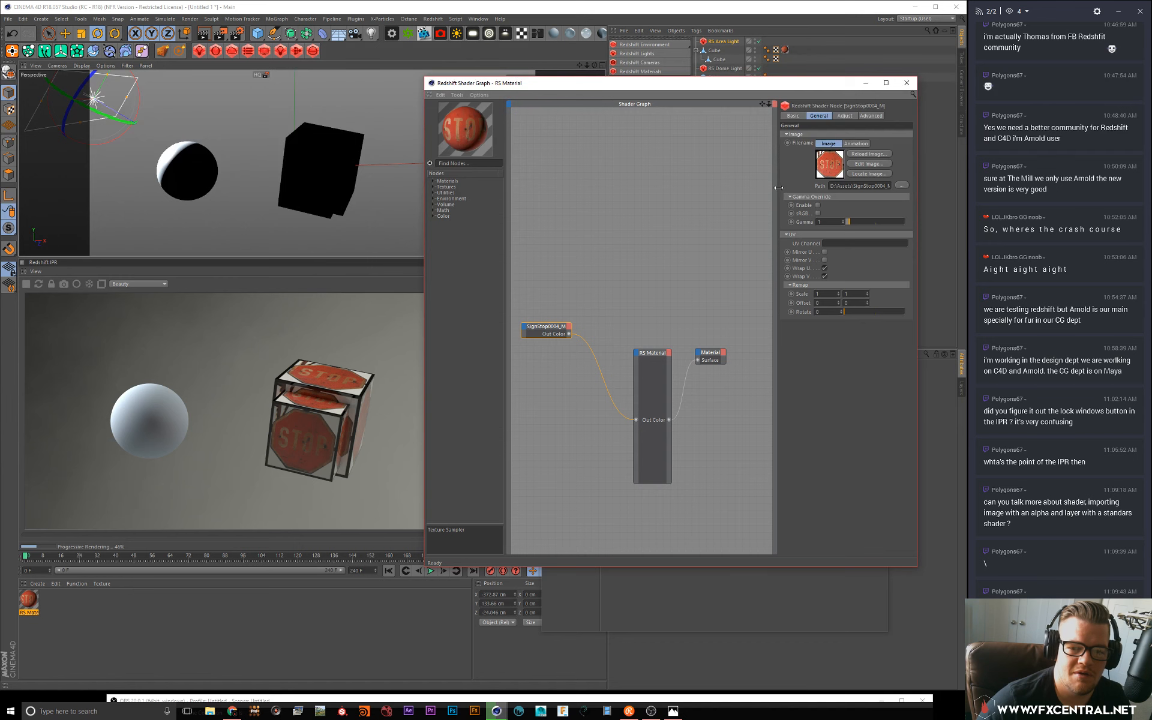
Step: Widen the texture node's attributes area and set its Alpha Offset to 1
left_click_drag(778, 188, 692, 188)
left_click(759, 116)
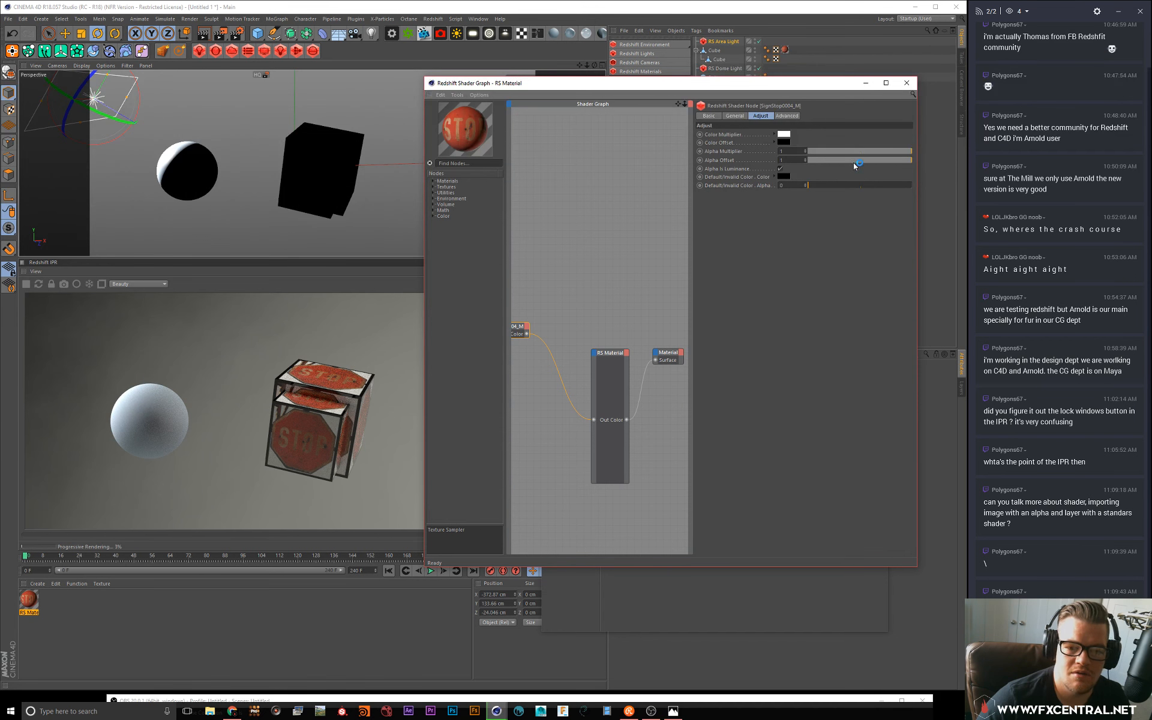
left_click_drag(854, 165, 912, 165)
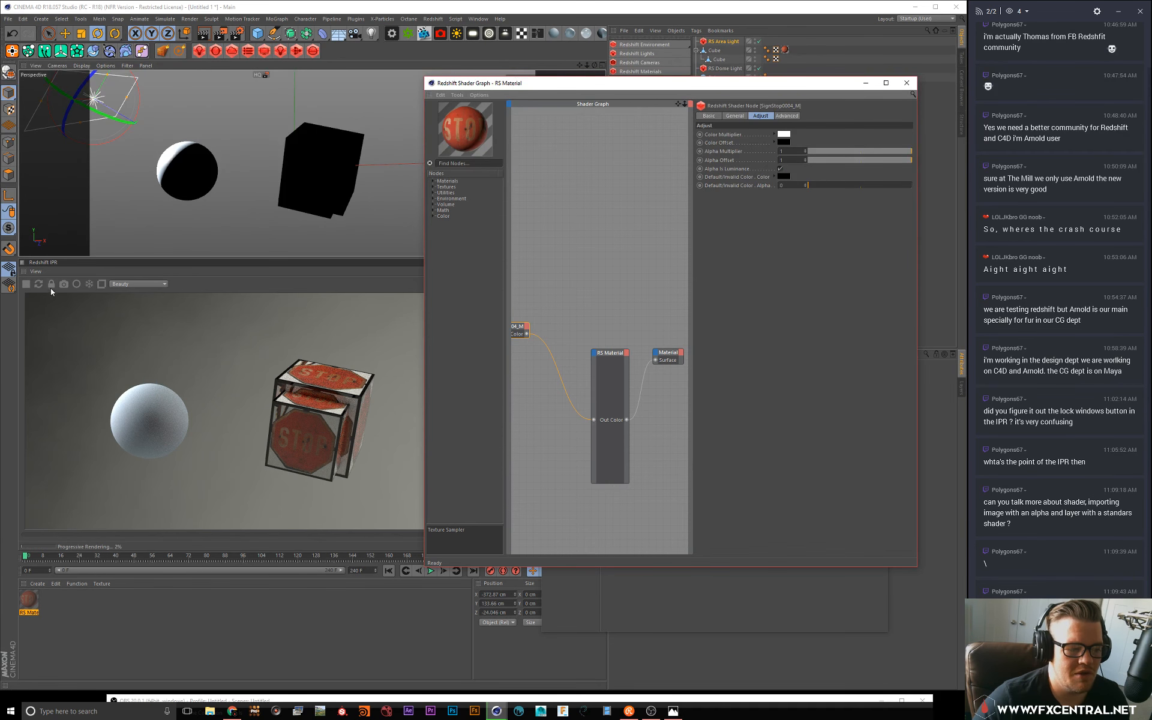
Step: Restart the IPR render and set the SignStop0004_M texture's Alpha Offset to 0
left_click(27, 286)
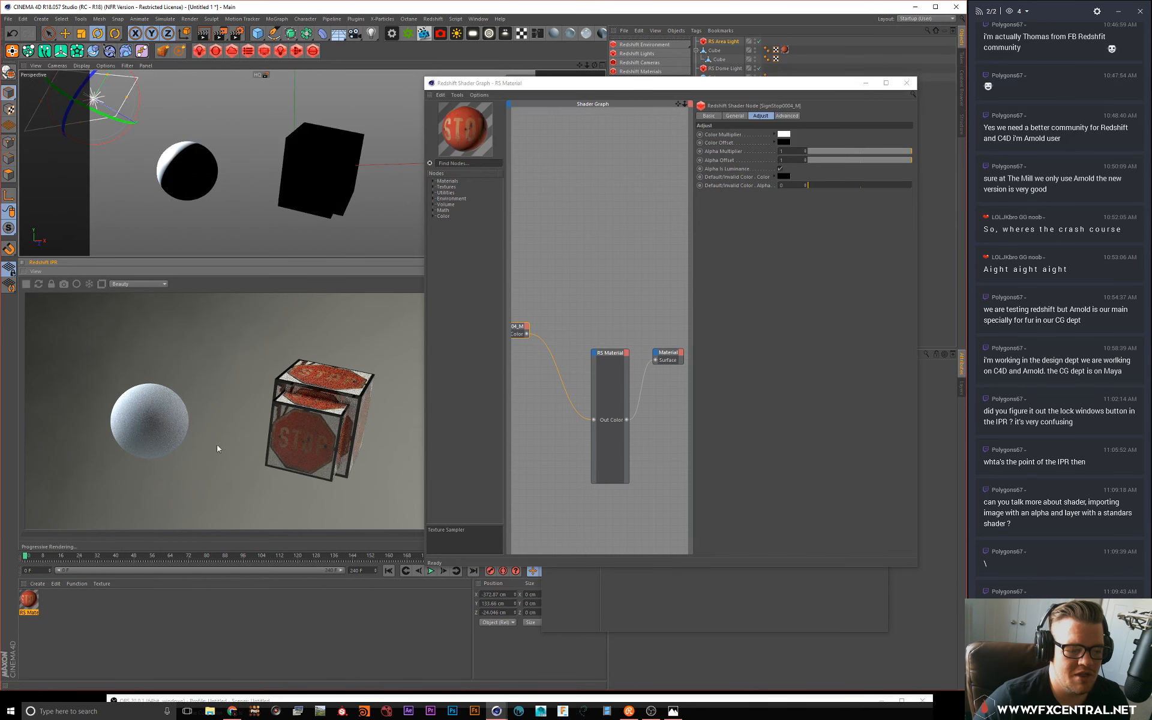
left_click_drag(820, 163, 781, 167)
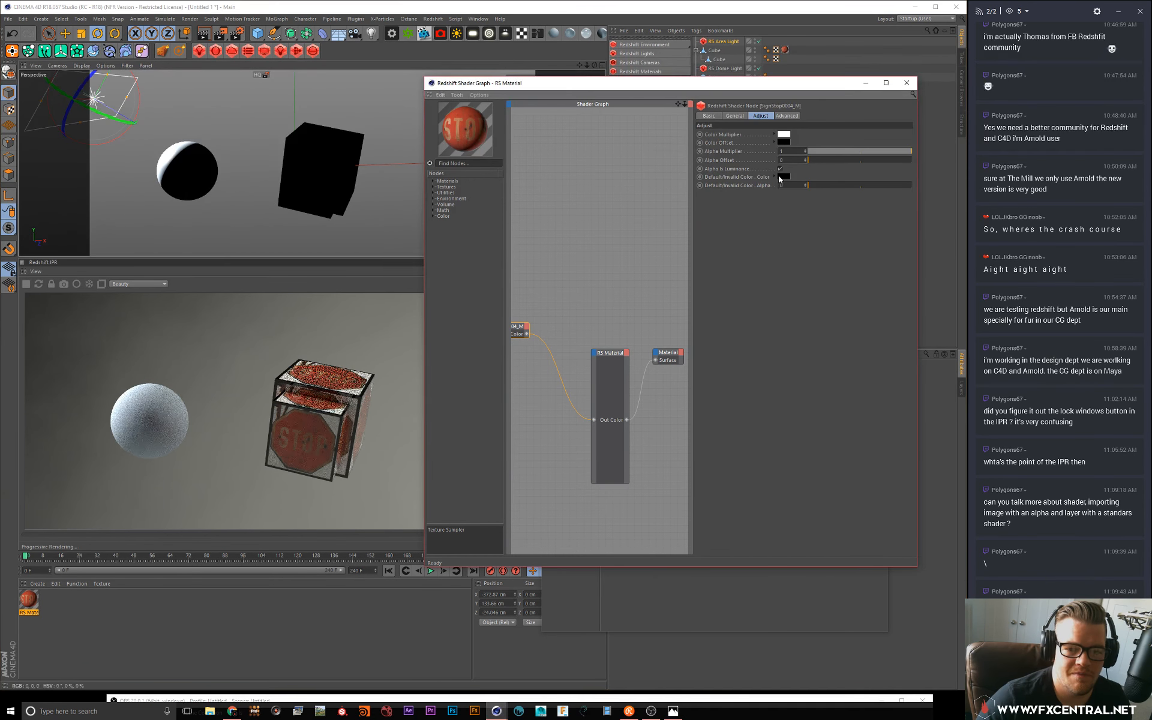
Step: Search the shader node library for "sep" and look through the Materials and Color node categories
left_click(569, 219)
left_click(491, 164)
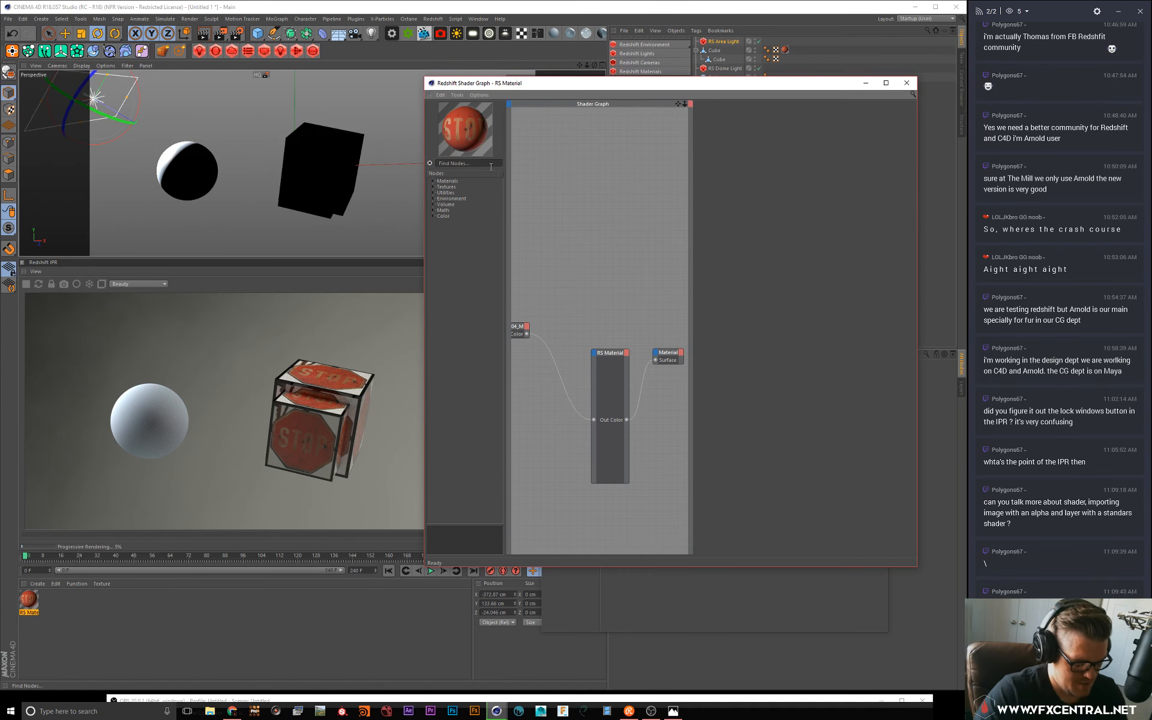
type("sep")
key("BackSpace")
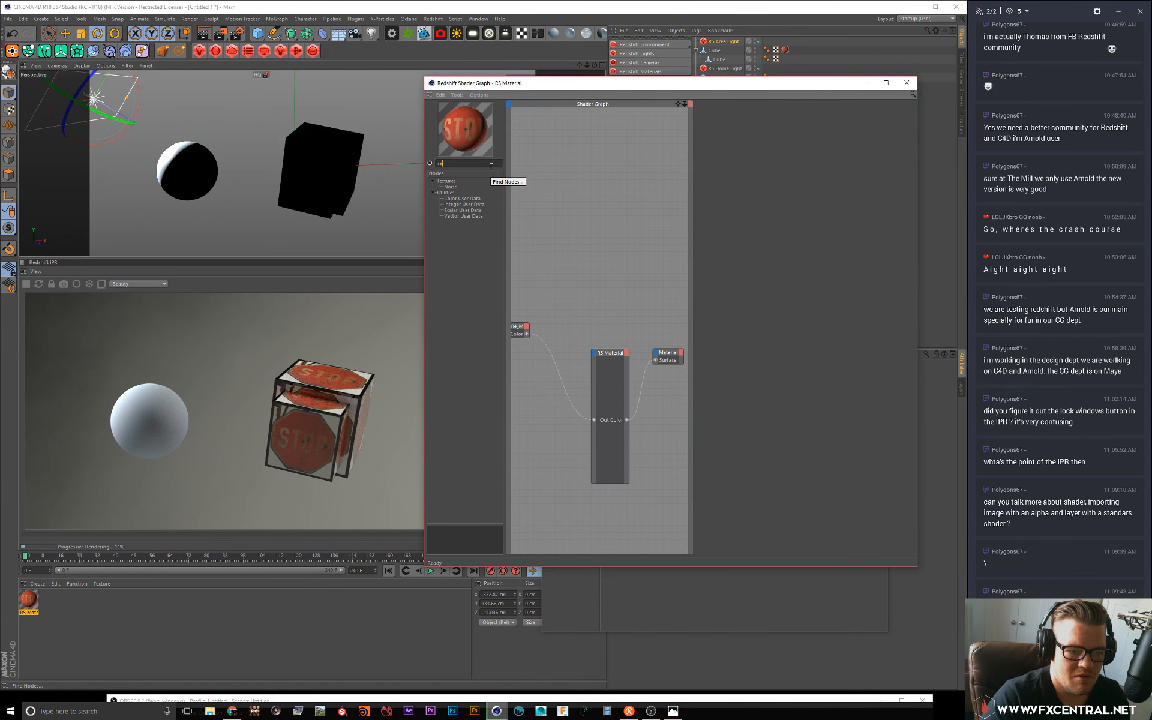
key("BackSpace")
key("BackSpace")
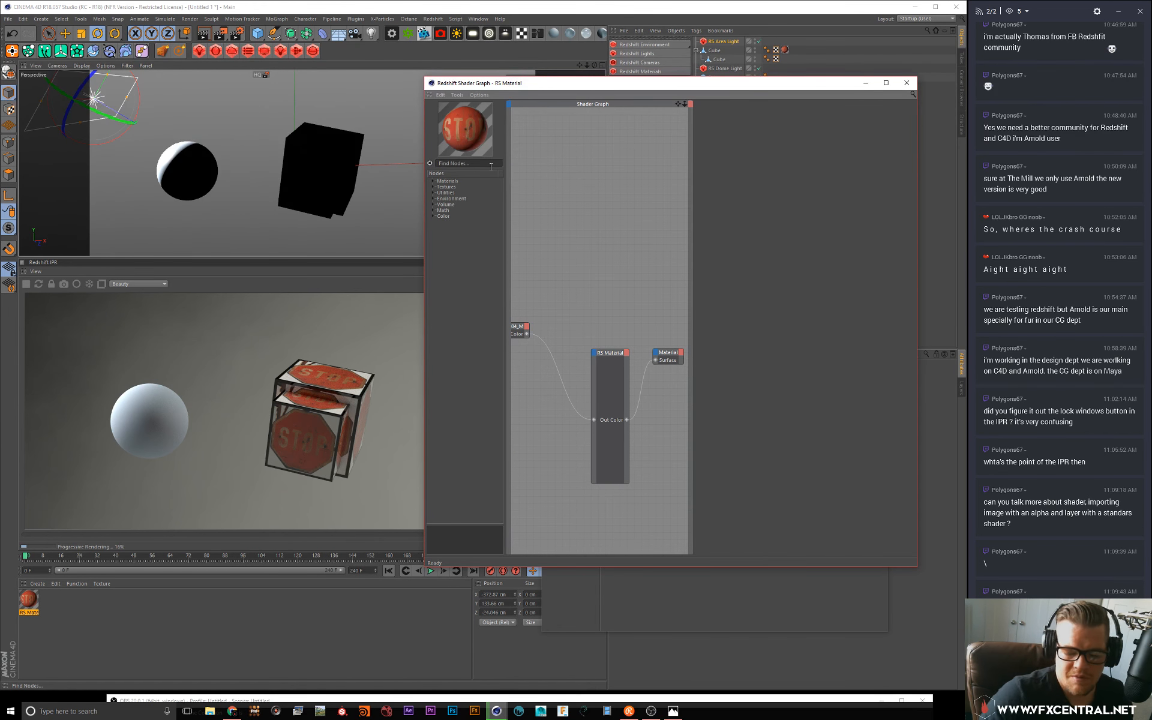
left_click_drag(505, 220, 534, 220)
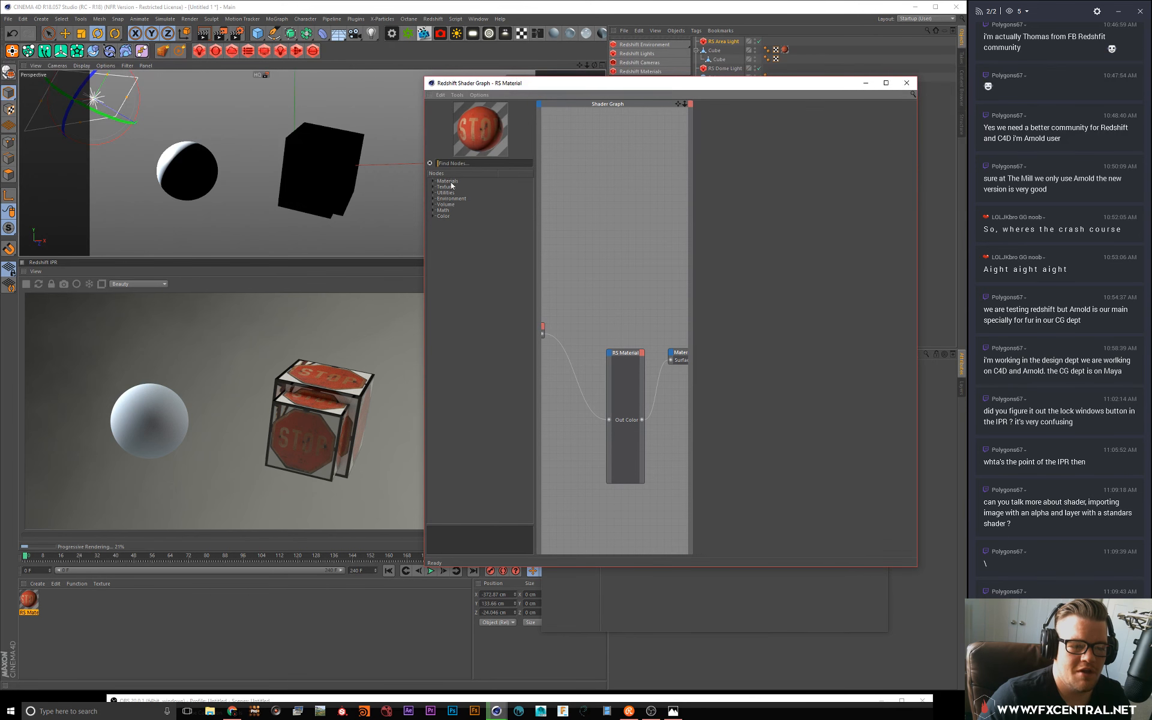
left_click(433, 180)
left_click(433, 180)
left_click(432, 216)
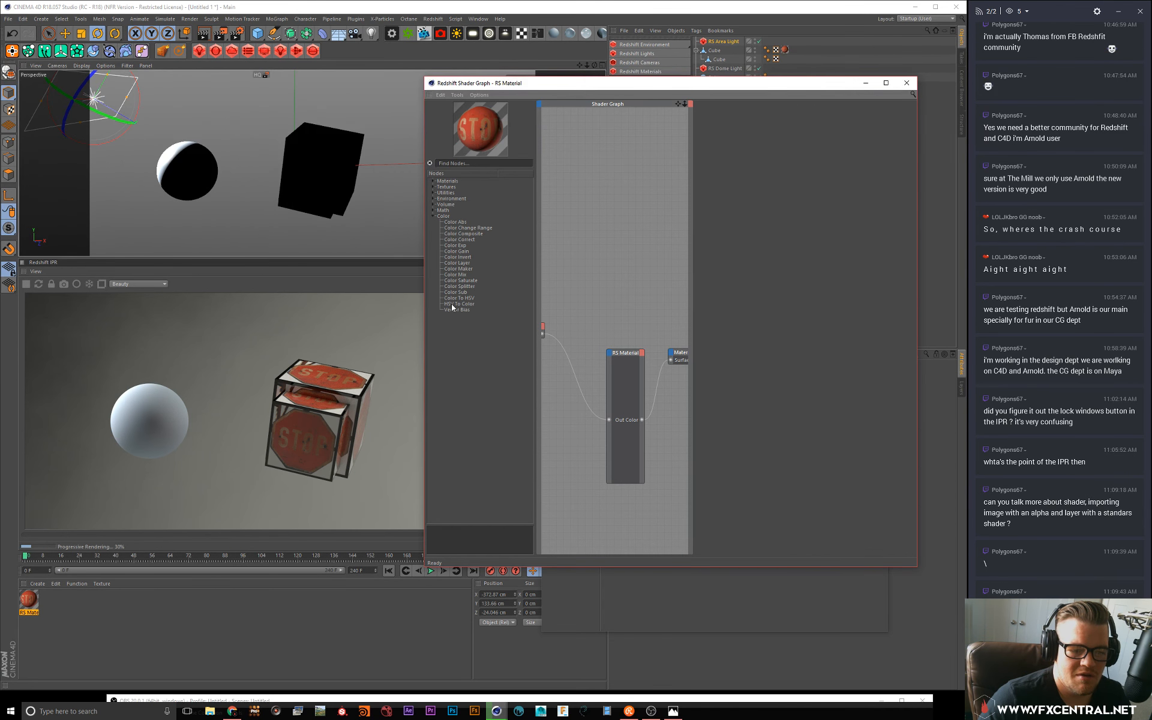
left_click(432, 216)
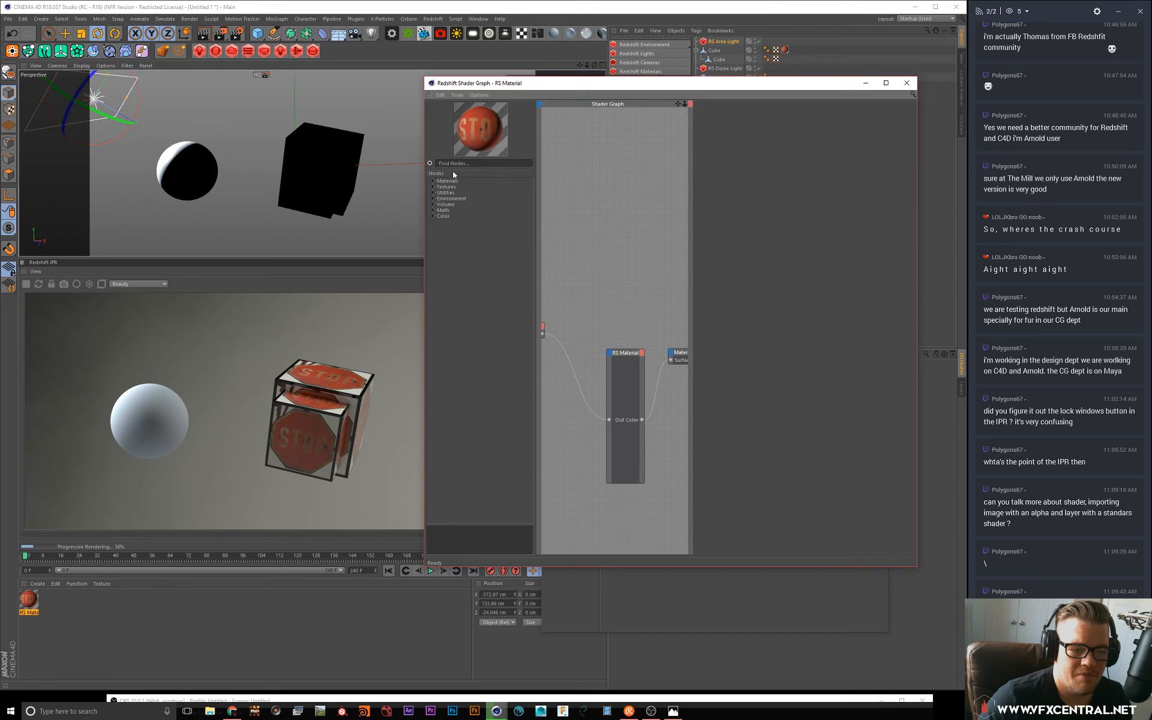
Step: Search the shader node library for "alpha" and clear the search
left_click(478, 171)
type("alpha")
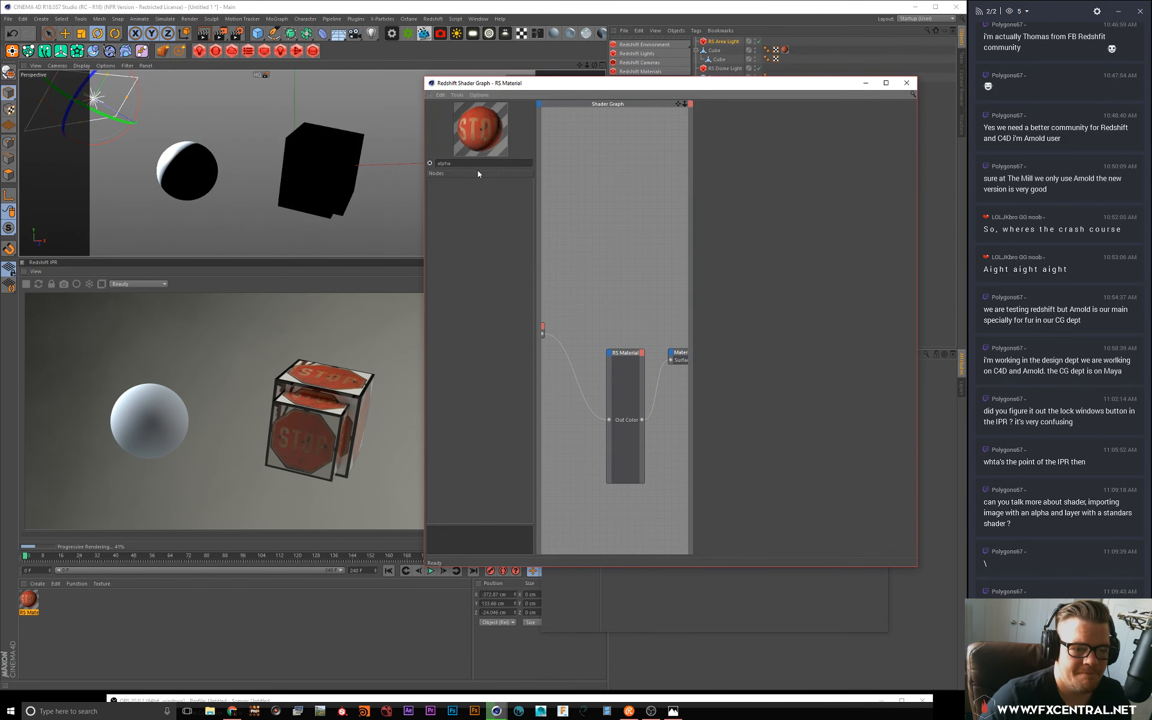
left_click_drag(463, 164, 369, 157)
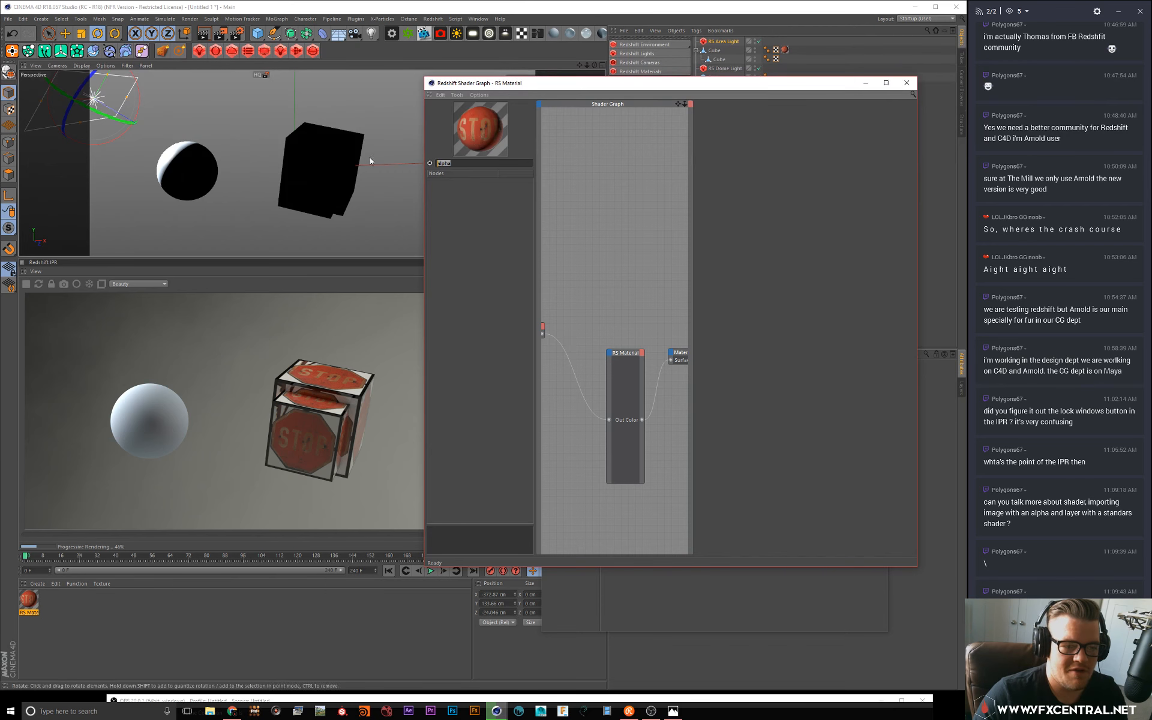
key("BackSpace")
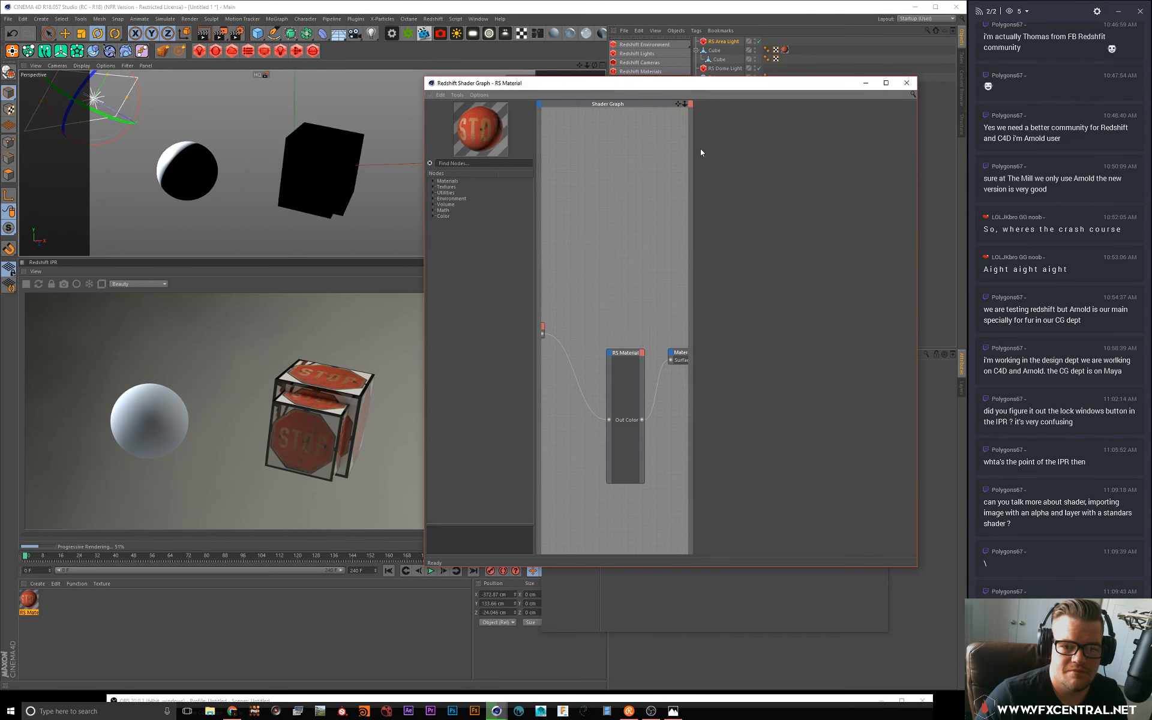
Step: Enlarge the shader graph window, reposition the SignStop0004_M node and widen its attributes area
left_click_drag(691, 150, 855, 150)
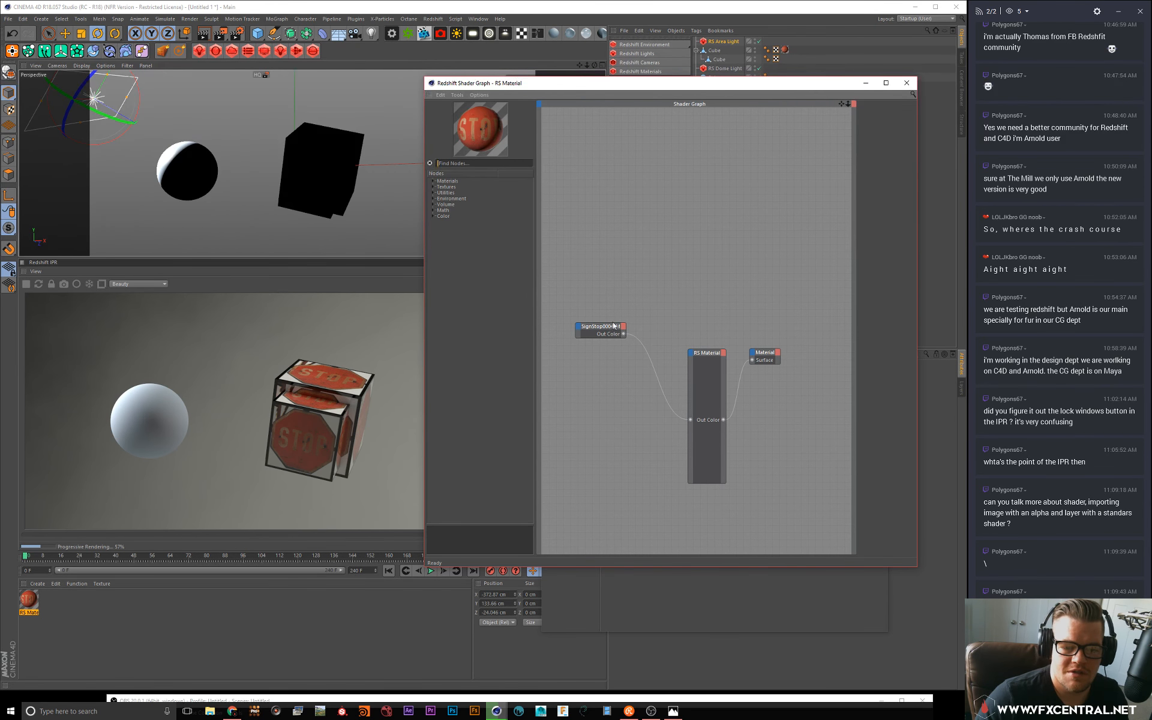
left_click_drag(614, 326, 594, 346)
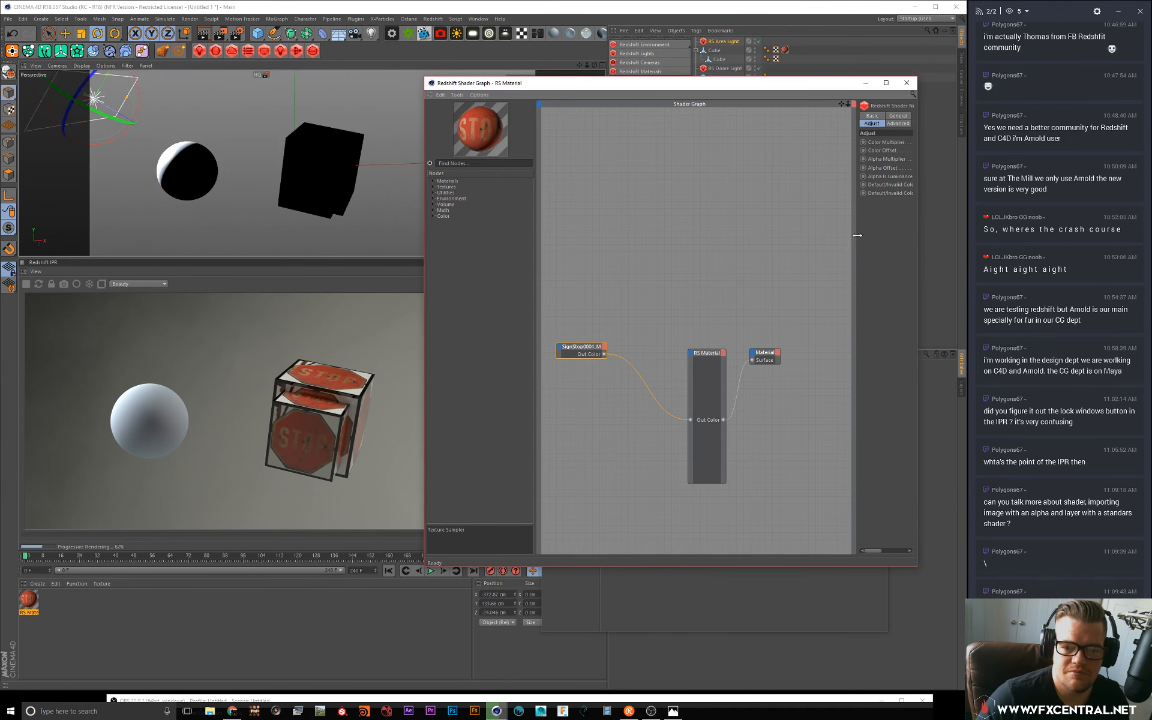
left_click_drag(918, 245, 779, 263)
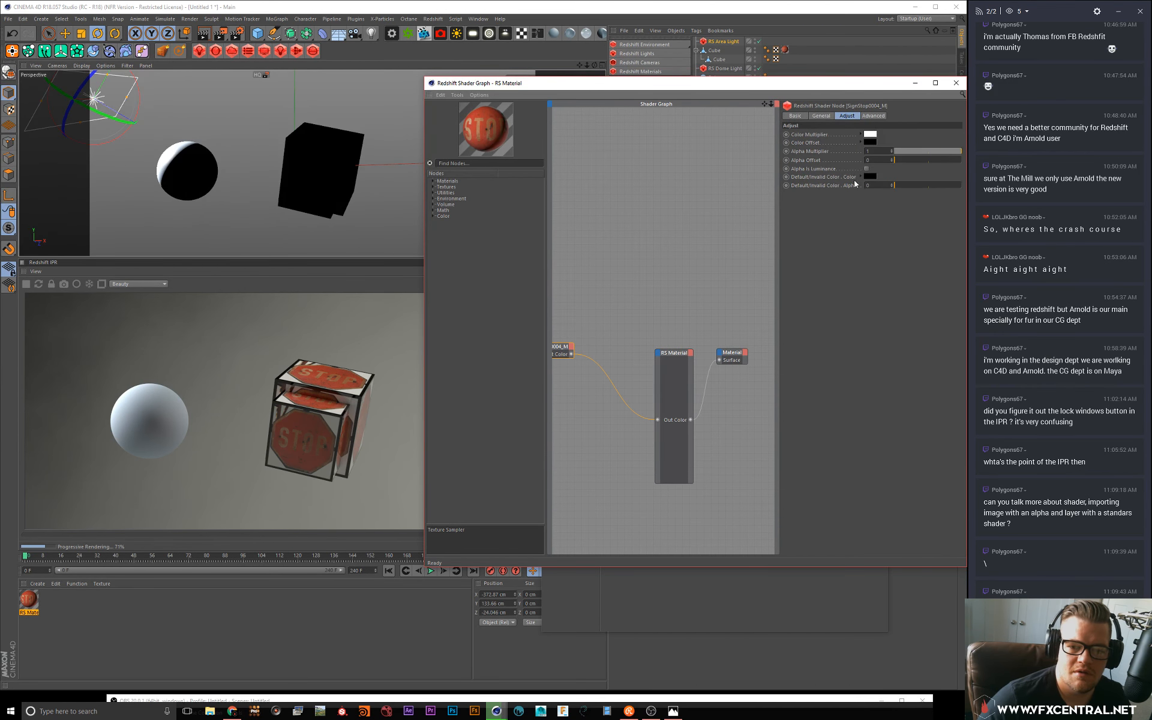
Step: Enable Alpha Is Luminance on the texture, set its Default/Invalid Color Alpha to 1, and refresh the IPR
left_click(866, 168)
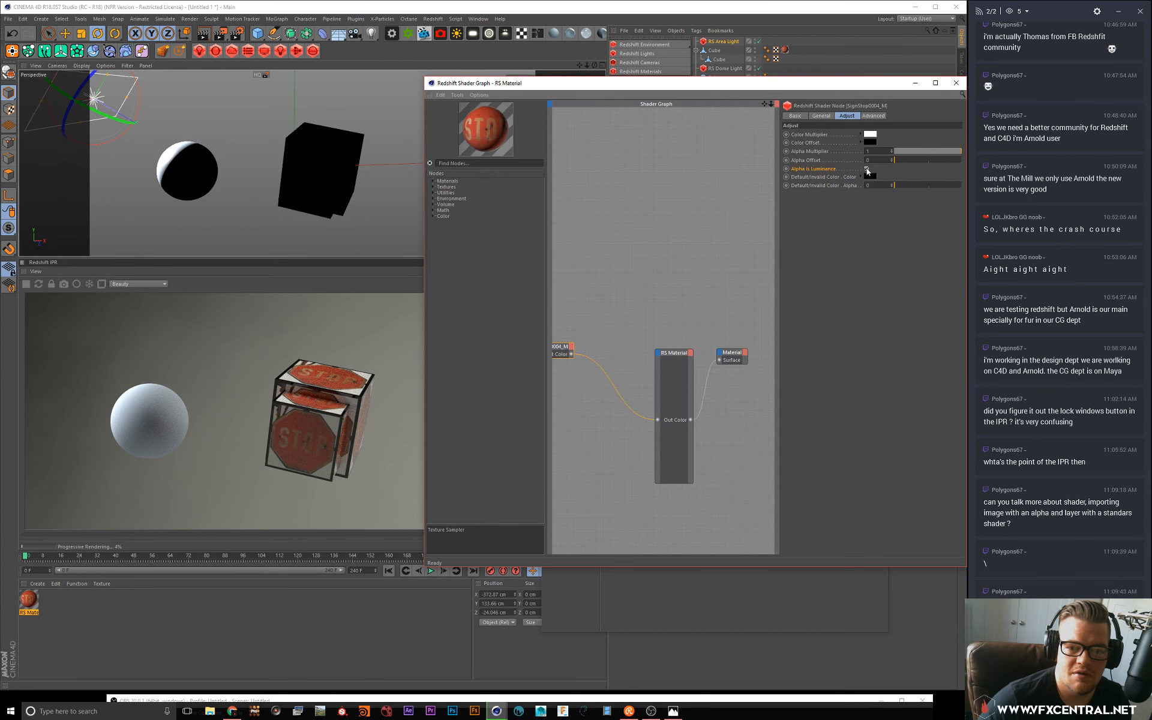
left_click_drag(907, 186, 959, 185)
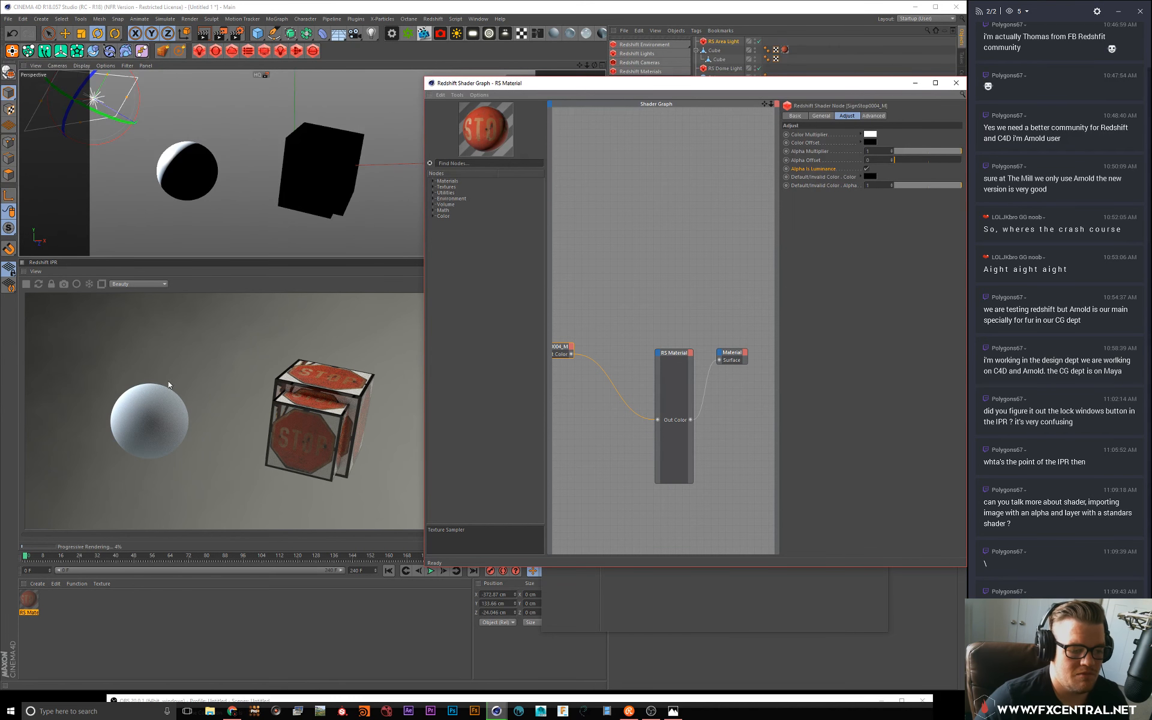
left_click(38, 286)
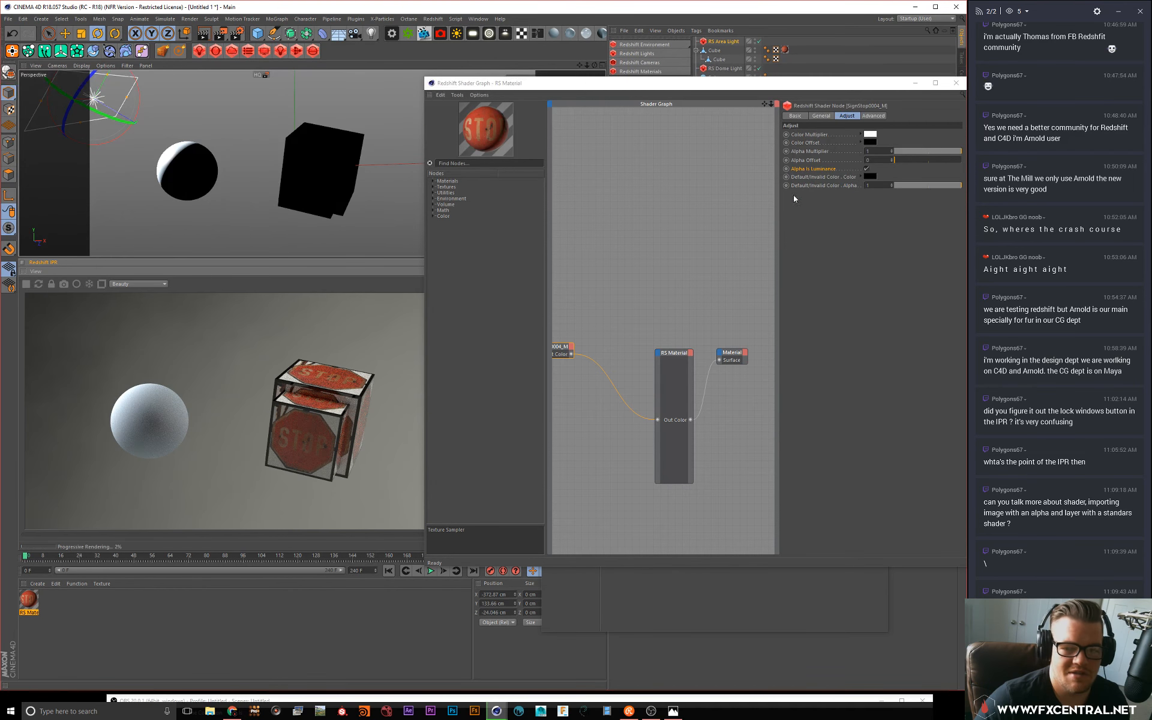
Step: Set the texture's Default/Invalid Color to white and refresh the IPR render
left_click(867, 175)
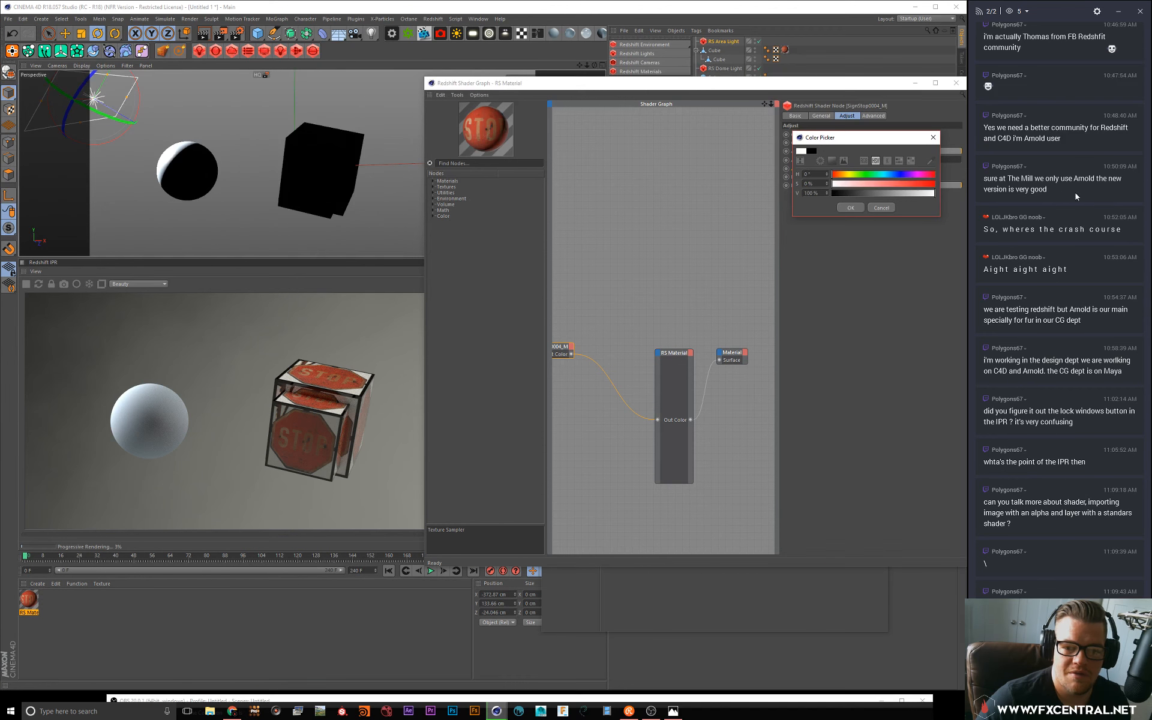
left_click(861, 209)
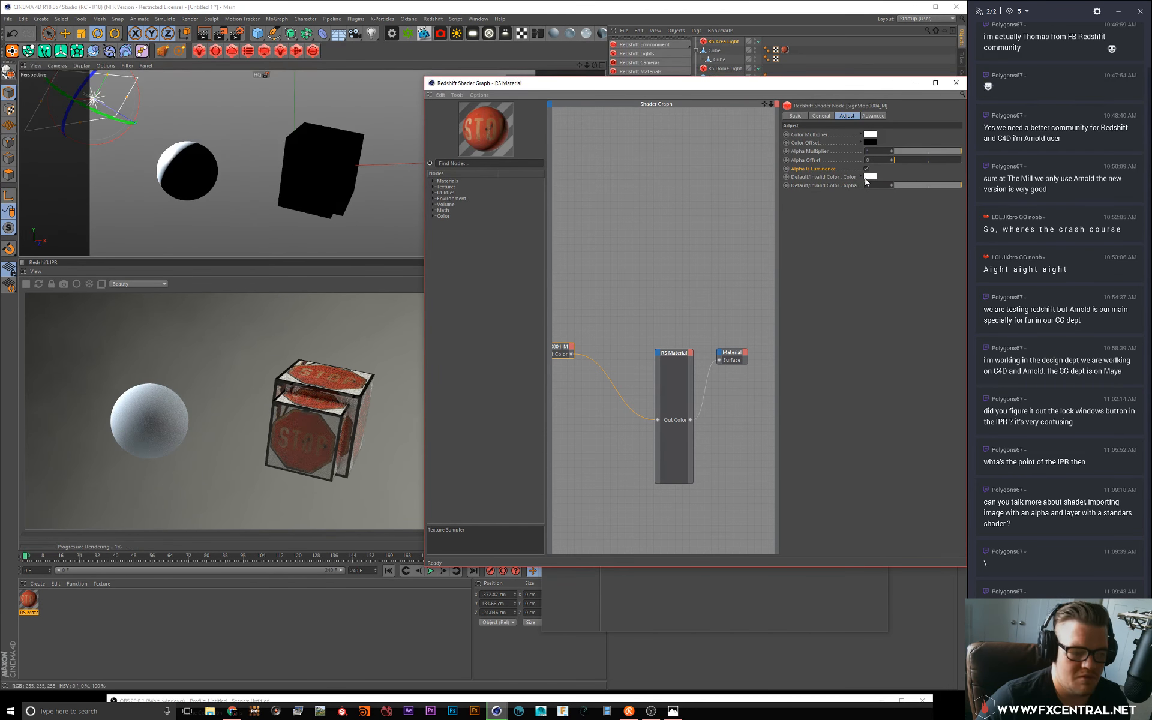
left_click(40, 284)
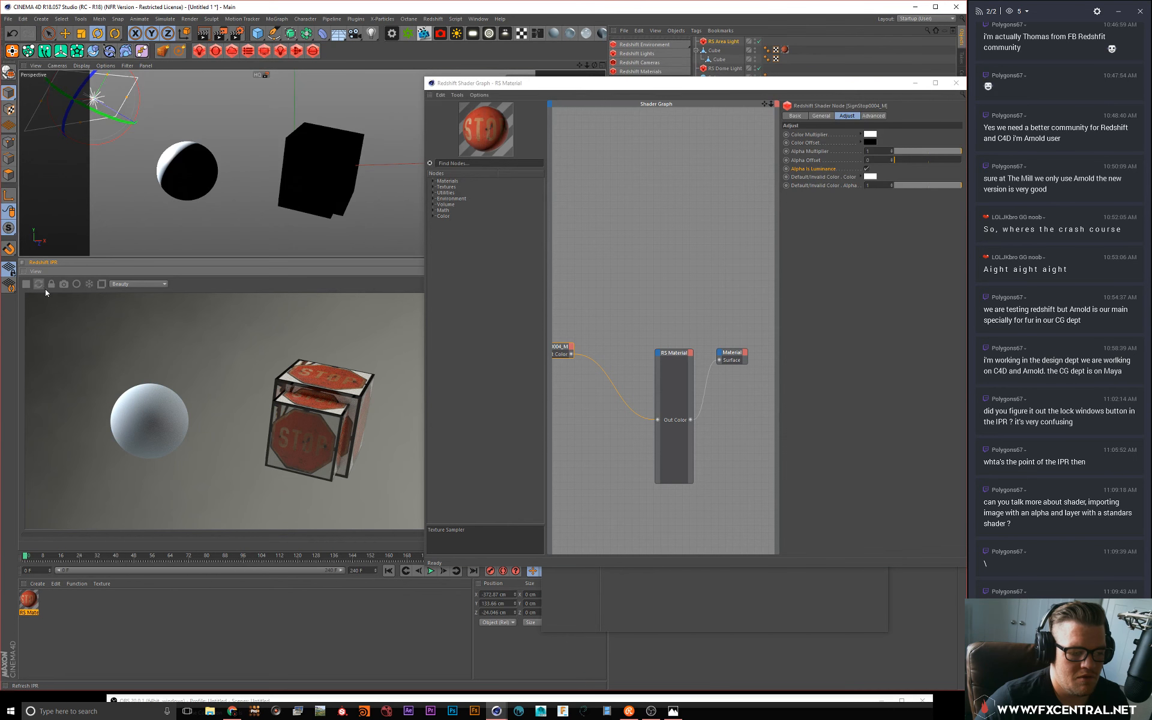
Step: Set the texture's Default/Invalid Color Alpha to 0 and disable Alpha Is Luminance
left_click_drag(908, 186, 846, 175)
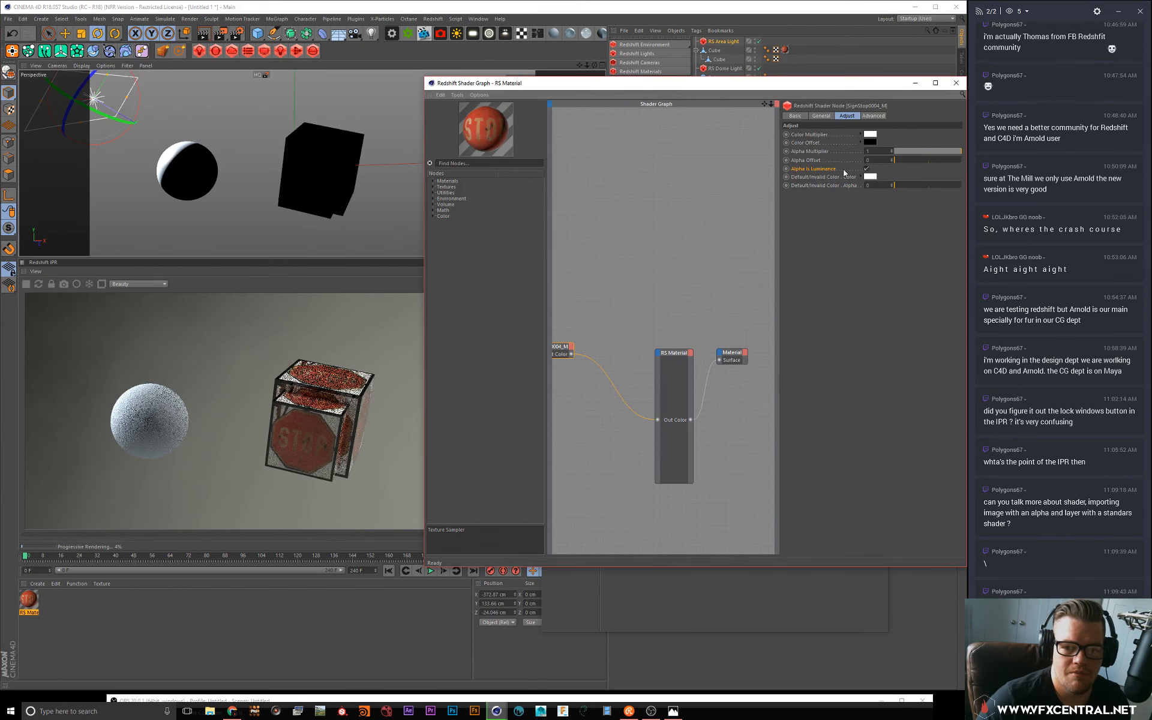
left_click(866, 169)
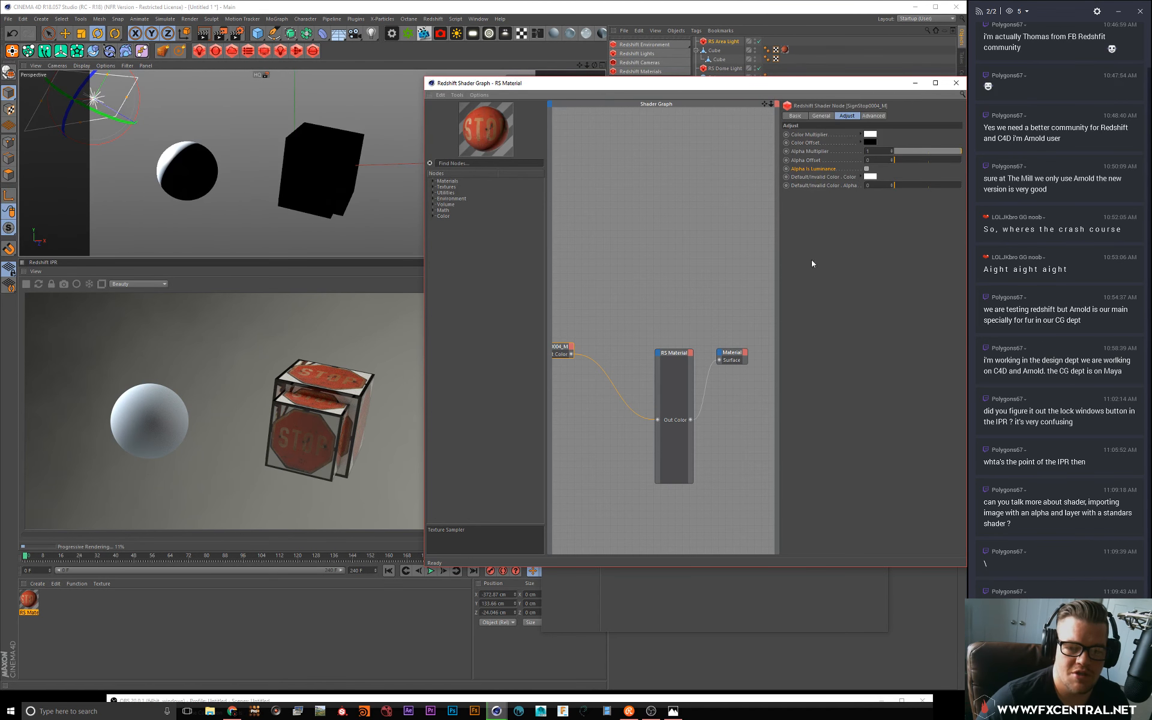
Step: Move the RS Material and texture nodes closer together, set the texture's Alpha Offset to 1 and enable Alpha Is Luminance
left_click_drag(675, 357, 671, 336)
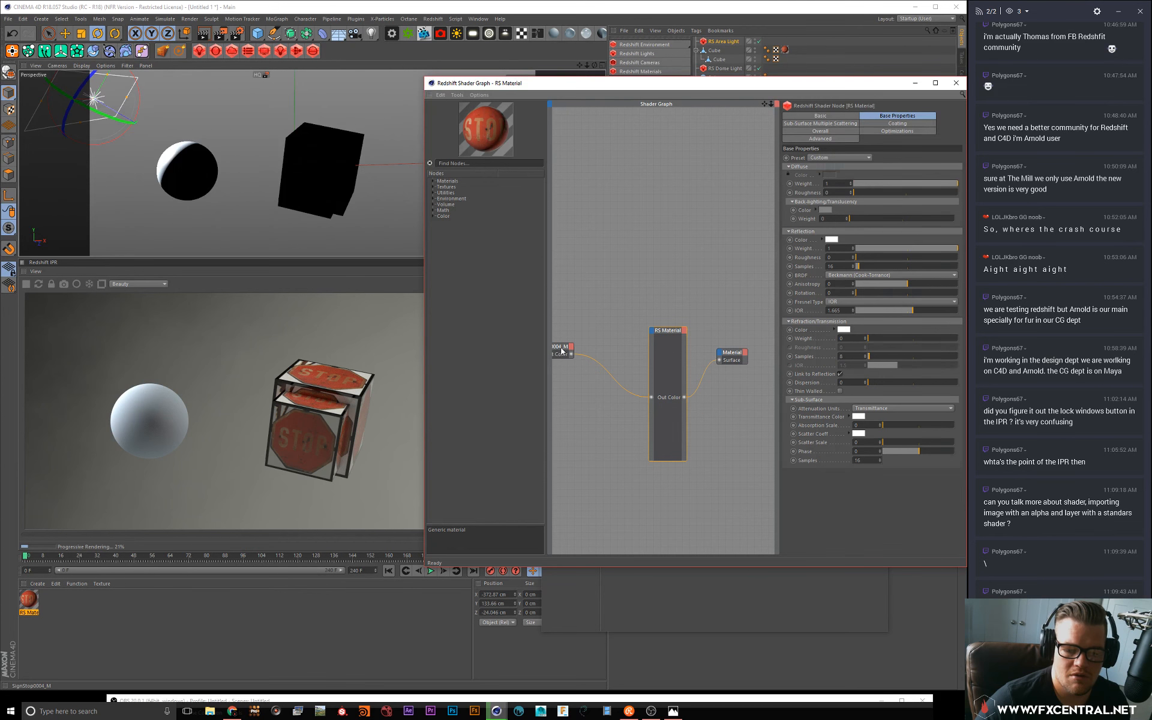
left_click_drag(562, 351, 585, 352)
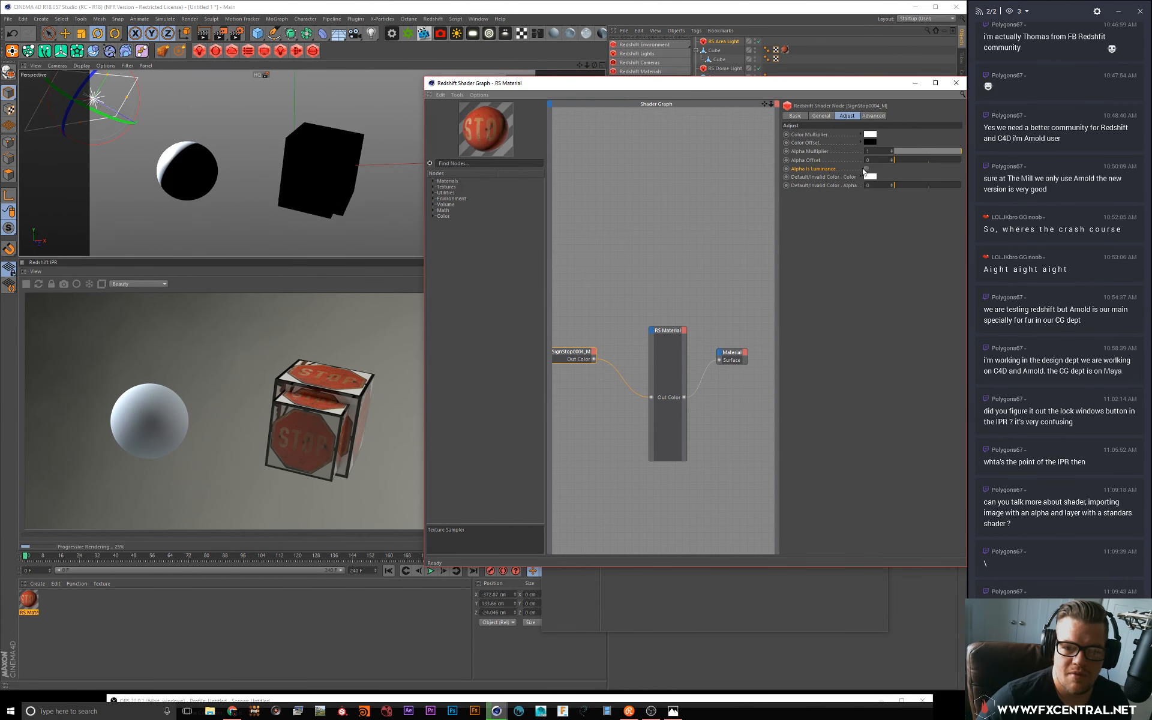
left_click_drag(909, 160, 1050, 164)
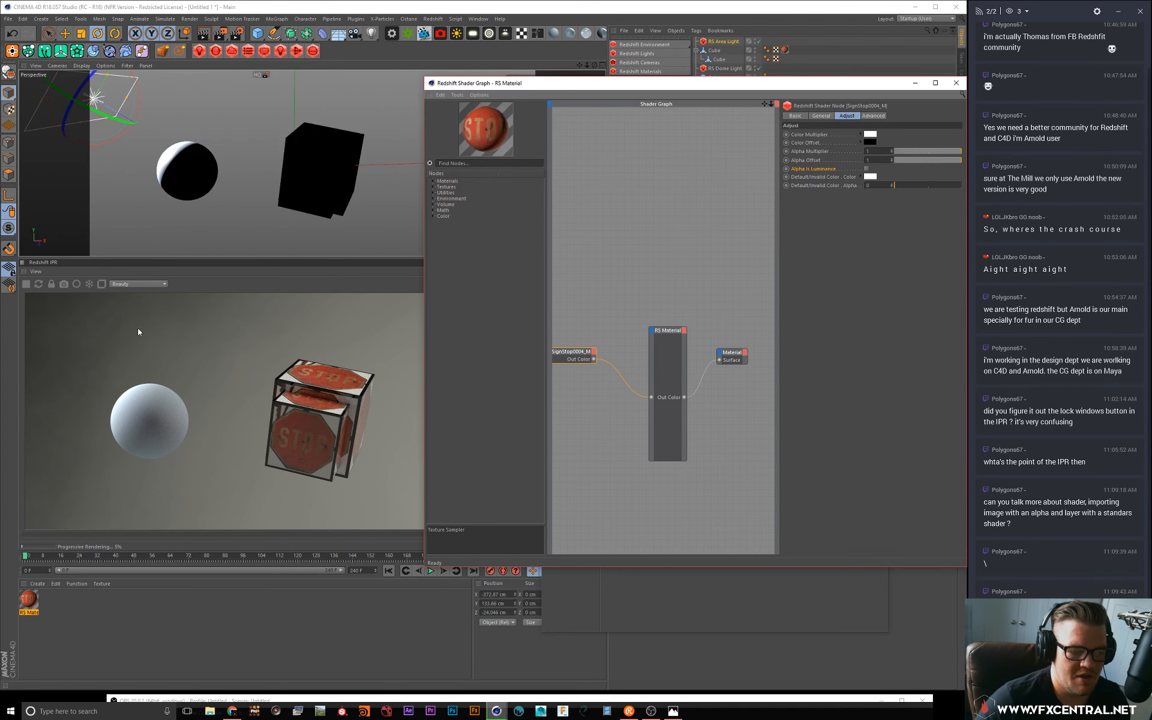
left_click(41, 283)
left_click(26, 284)
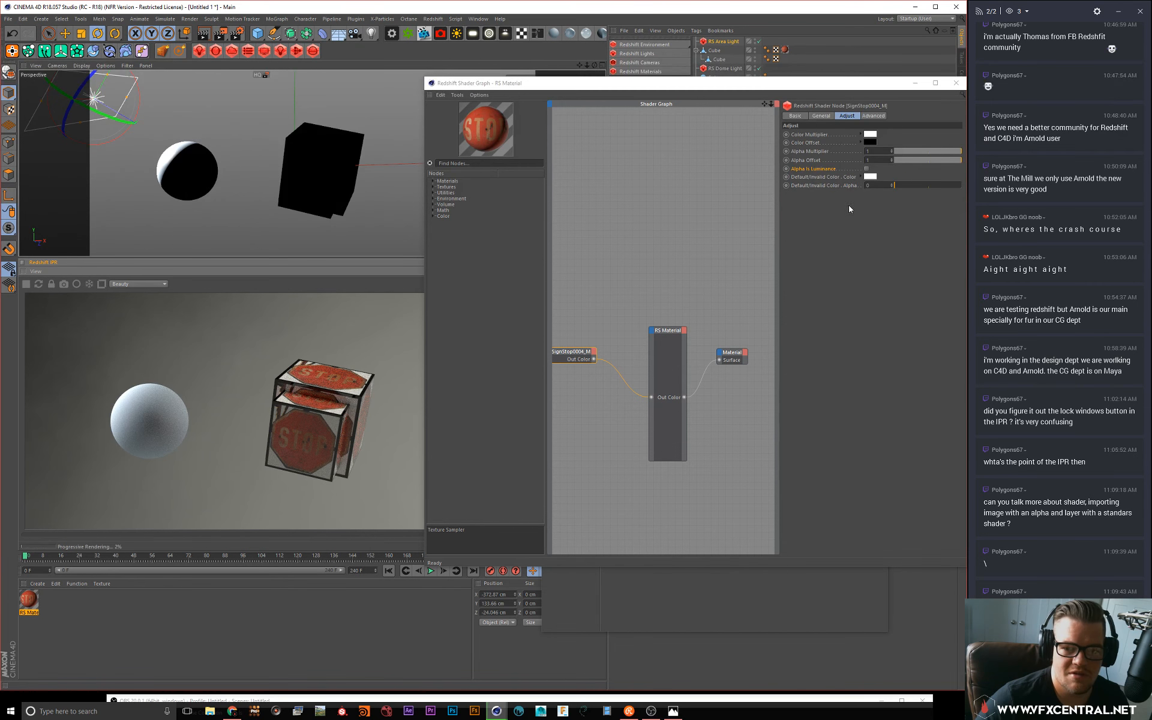
left_click(866, 170)
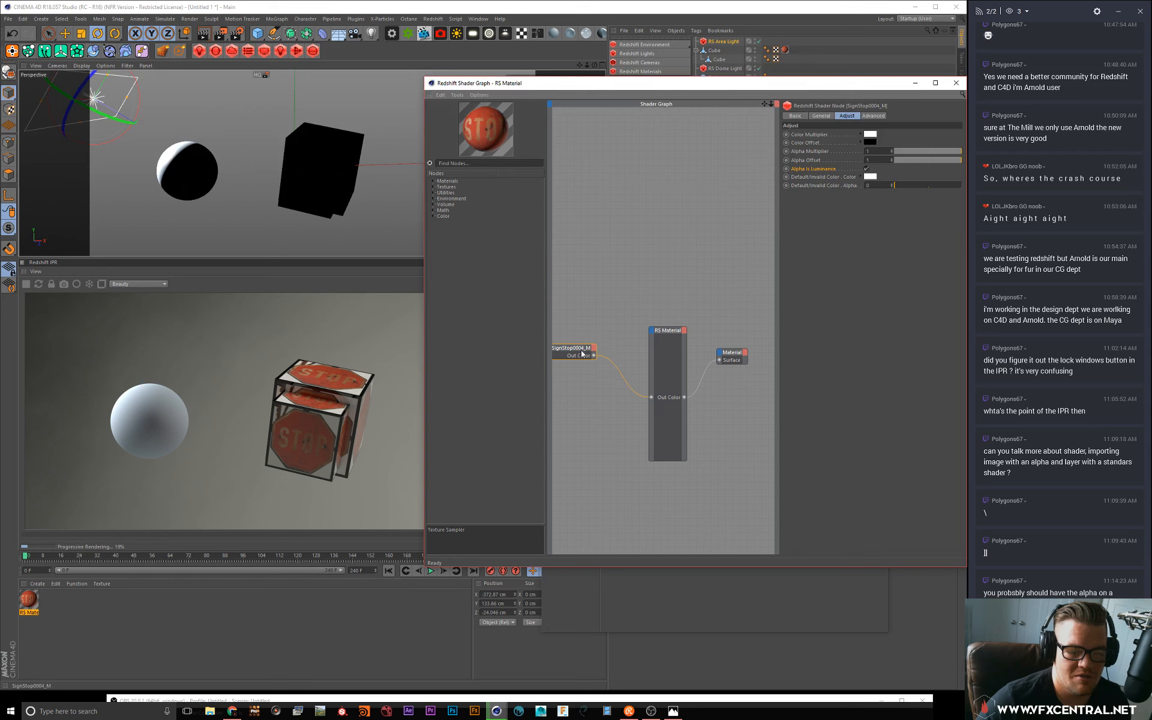
Step: Move the SignStop0004_M node higher in the graph and examine its available Adjust and General/Image input ports
left_click_drag(581, 356, 578, 324)
left_click(628, 476)
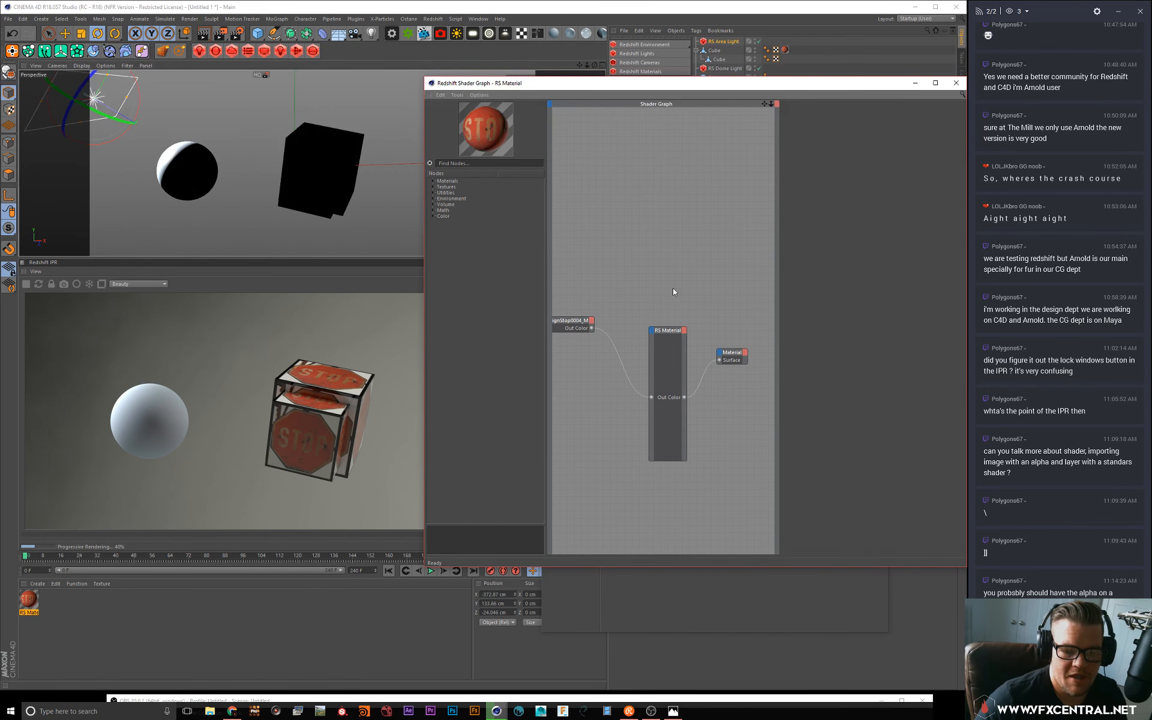
left_click_drag(764, 104, 774, 104)
middle_click_drag(615, 339, 654, 337, "alt")
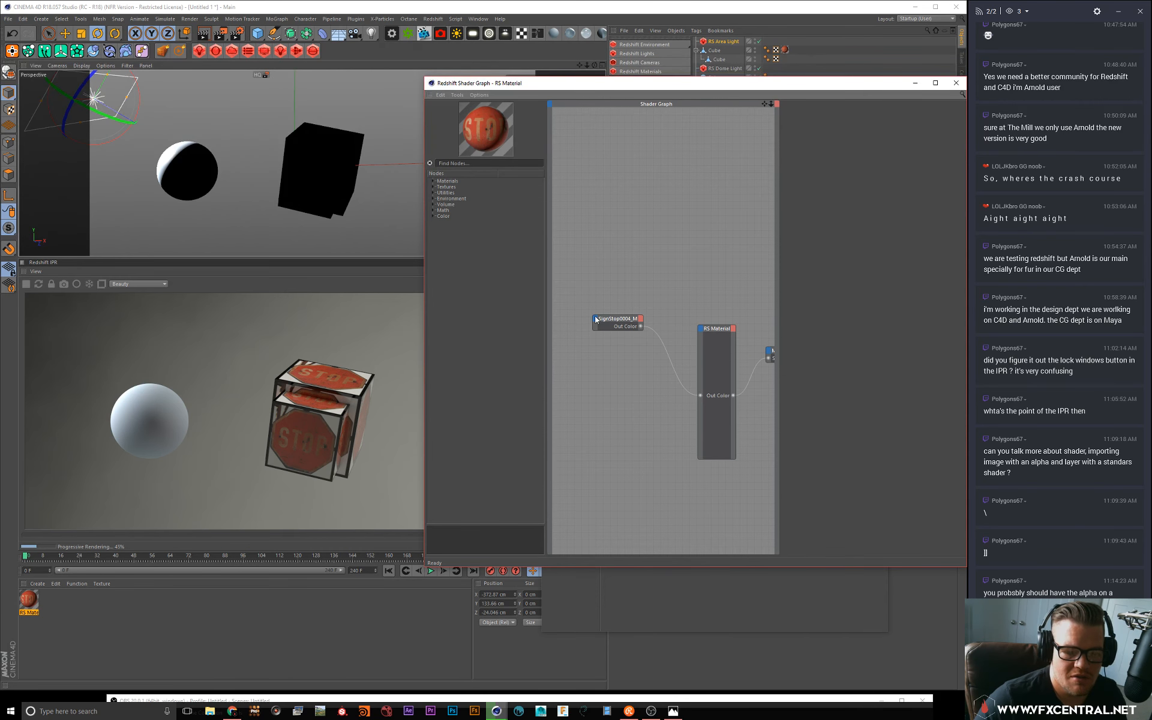
left_click(596, 319)
mouse_move(605, 326)
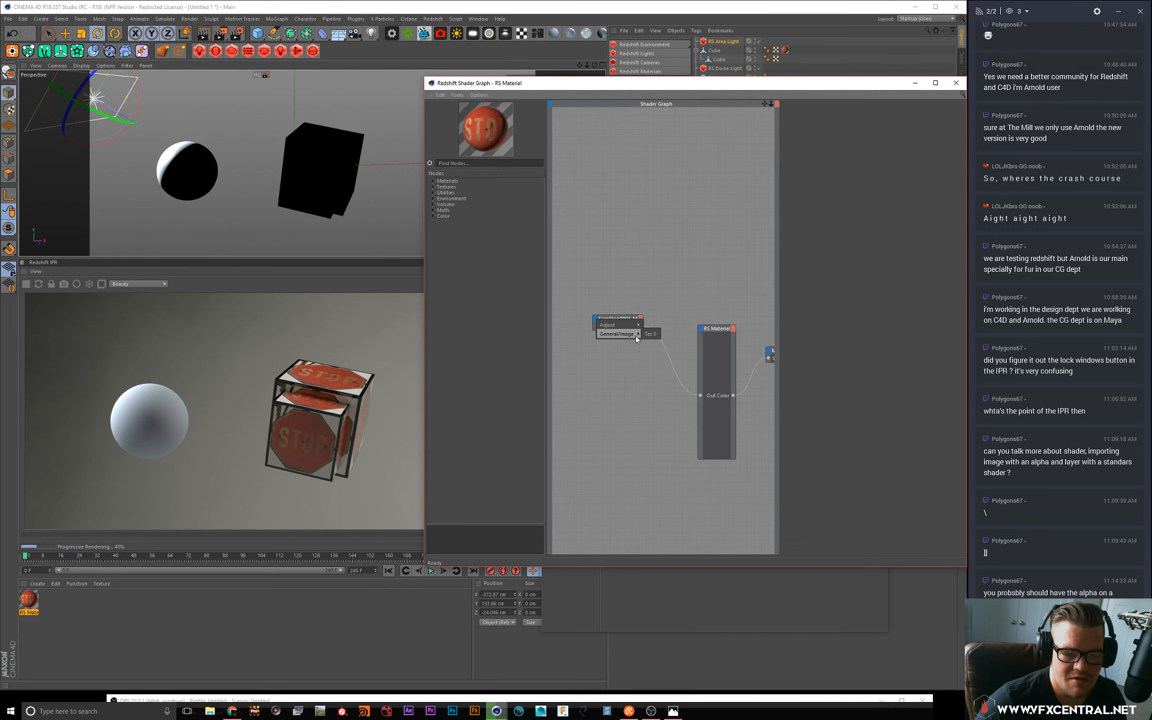
left_click(638, 406)
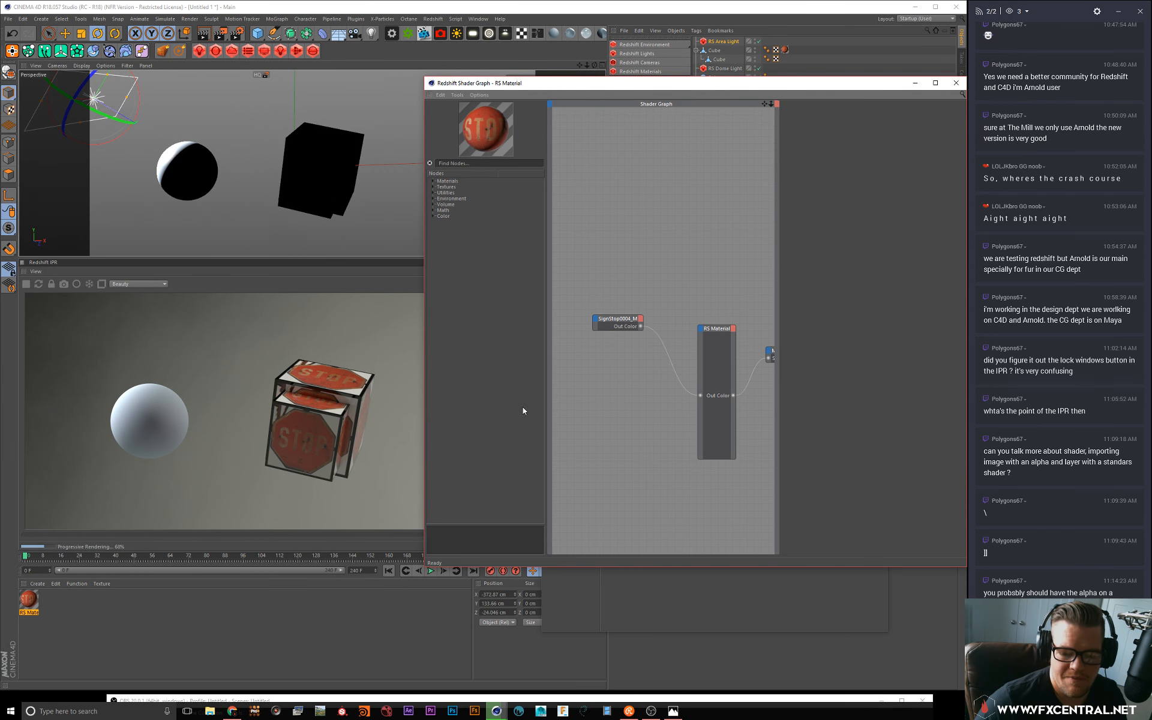
Step: Duplicate the SignStop0004_M texture node and connect the copy's Out Color to the original node's Alpha Offset
left_click(607, 320)
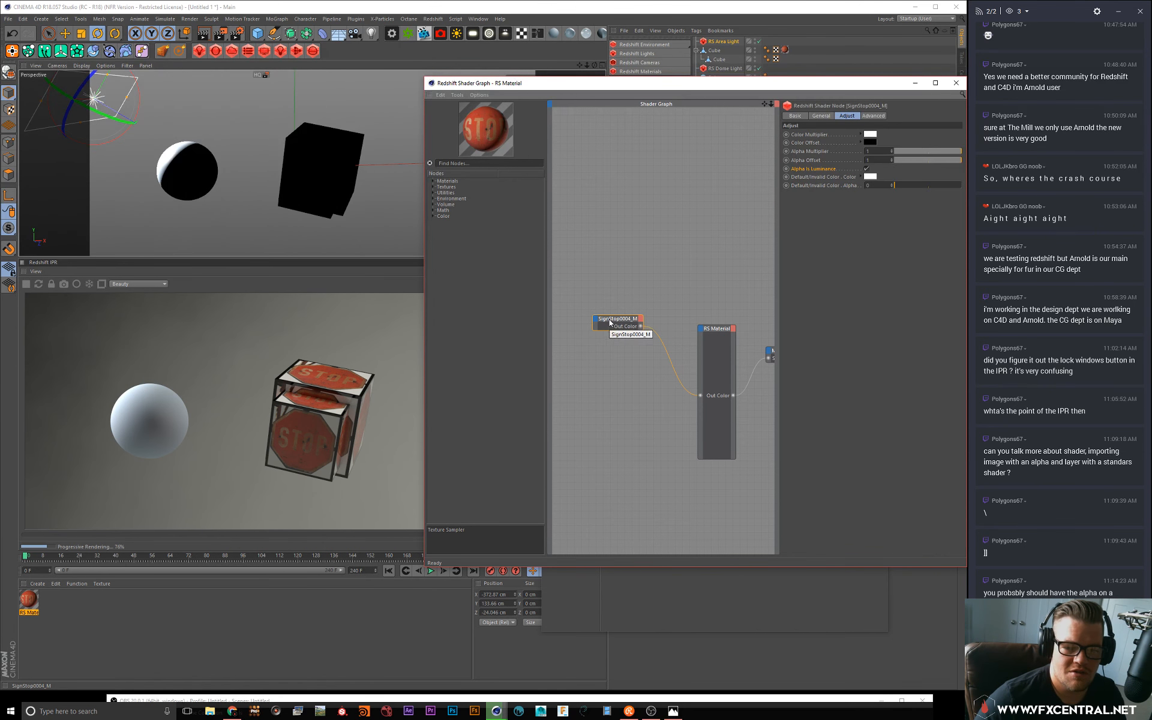
key("ctrl+c")
left_click(609, 268)
key("ctrl+v")
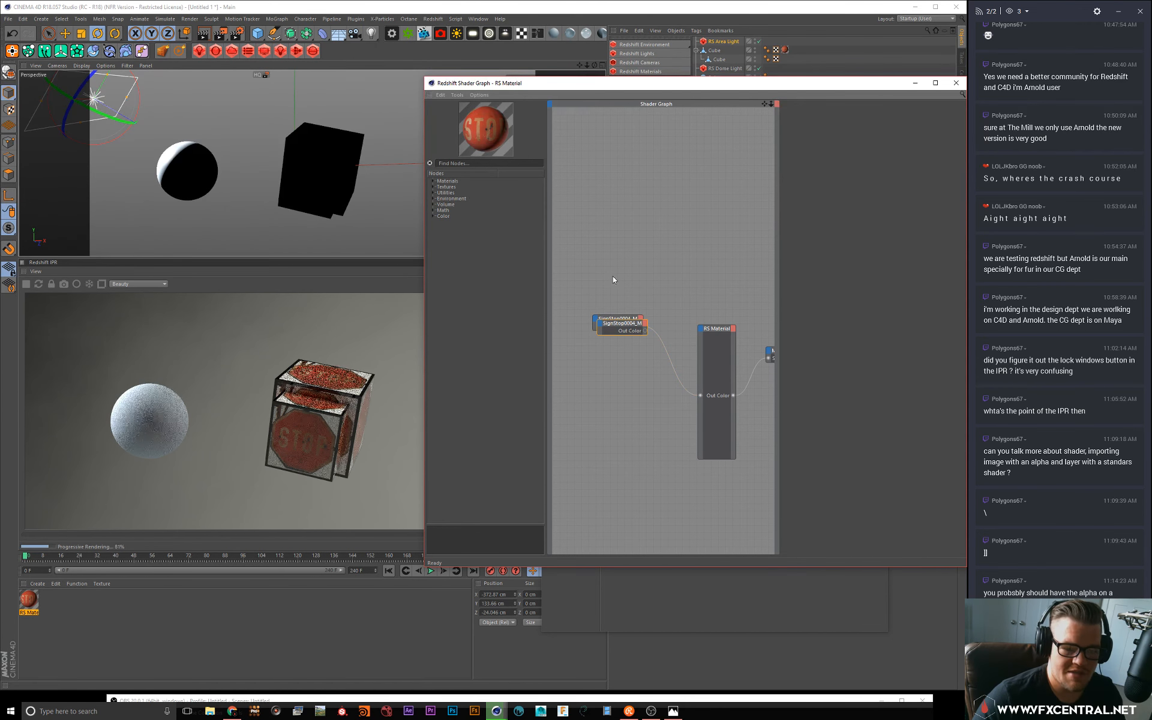
left_click_drag(629, 324, 595, 325)
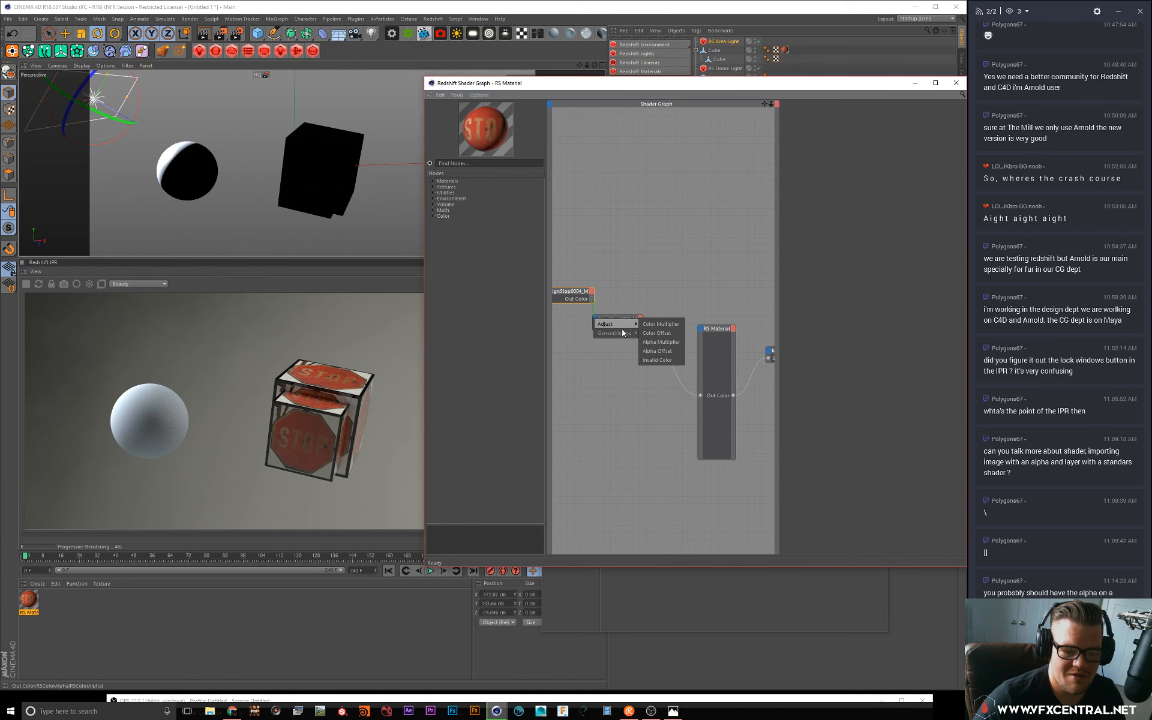
left_click(666, 352)
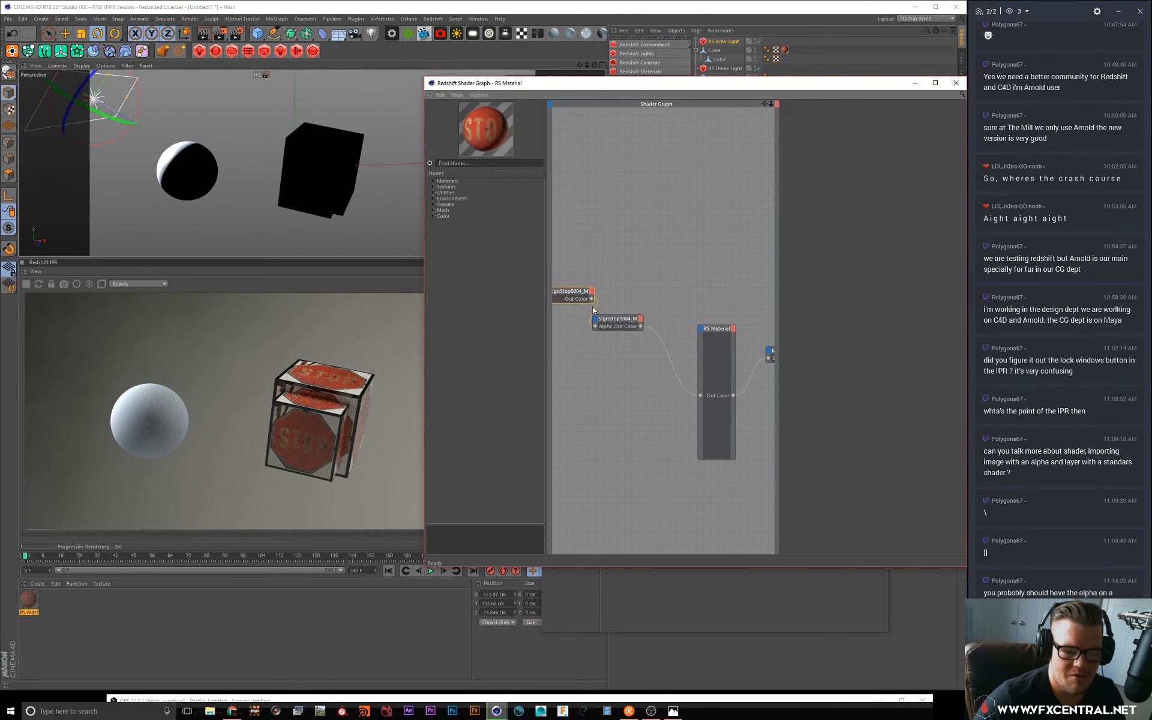
Step: Try disabling Alpha Is Luminance on the duplicated SignStop0004_M texture node, keep its Default/Invalid Color white, and delete the duplicate
left_click(603, 324)
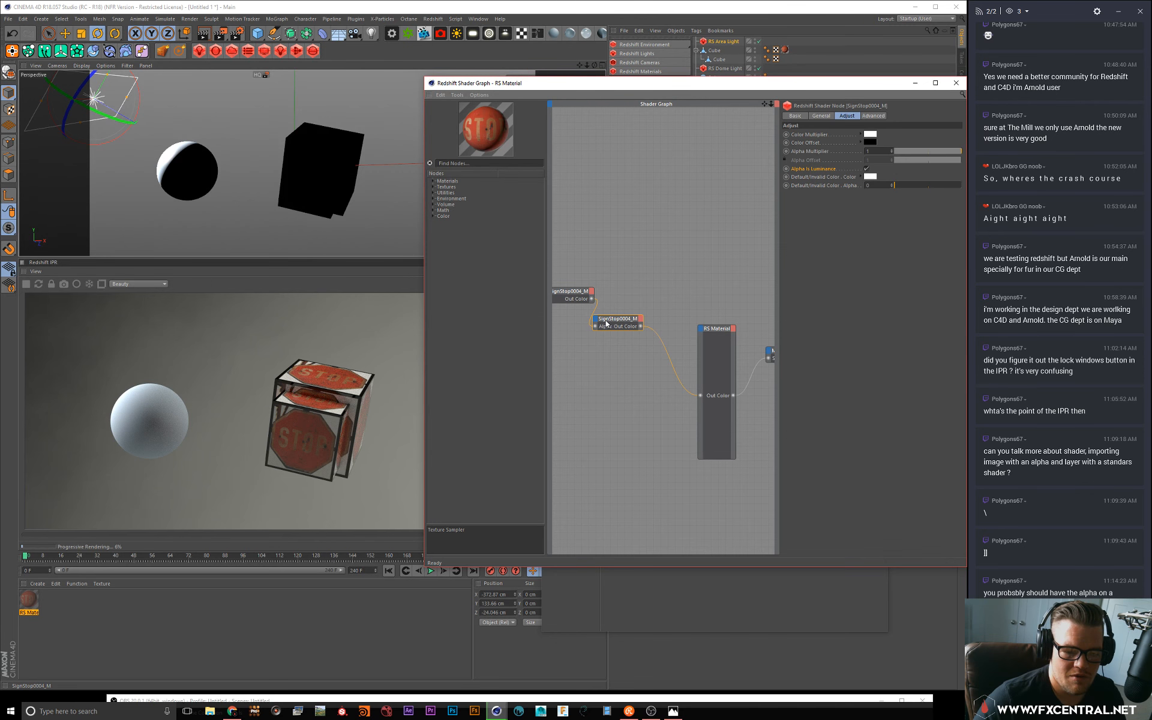
left_click(870, 176)
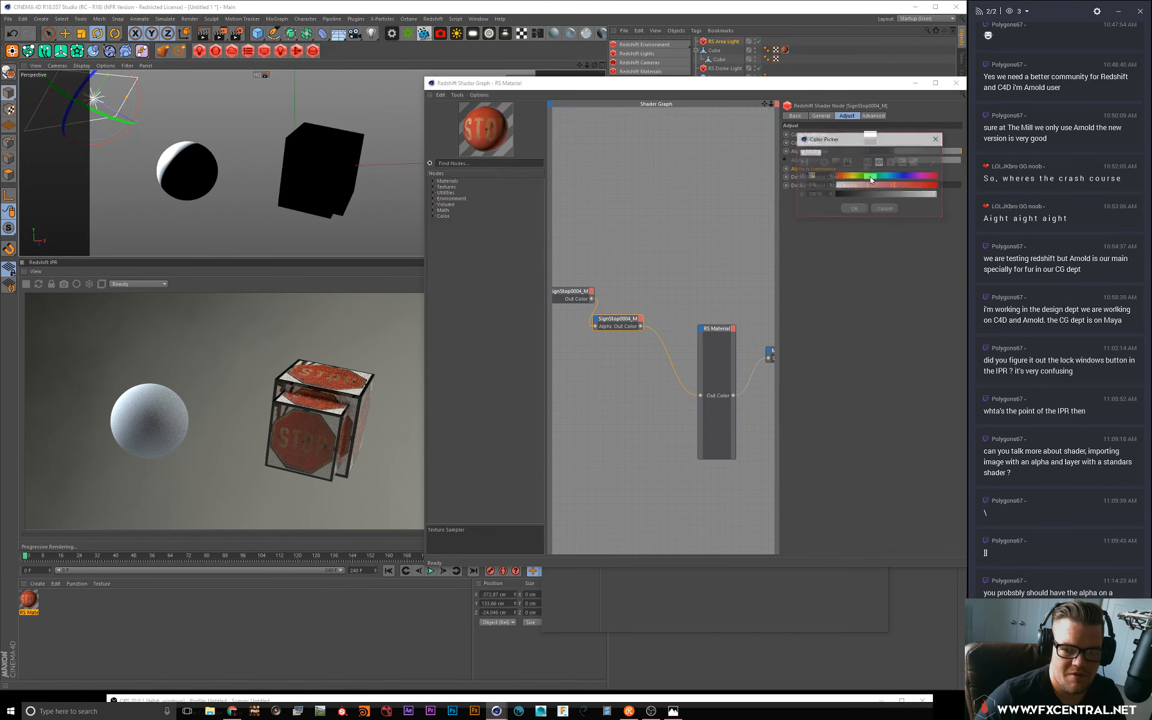
left_click(859, 207)
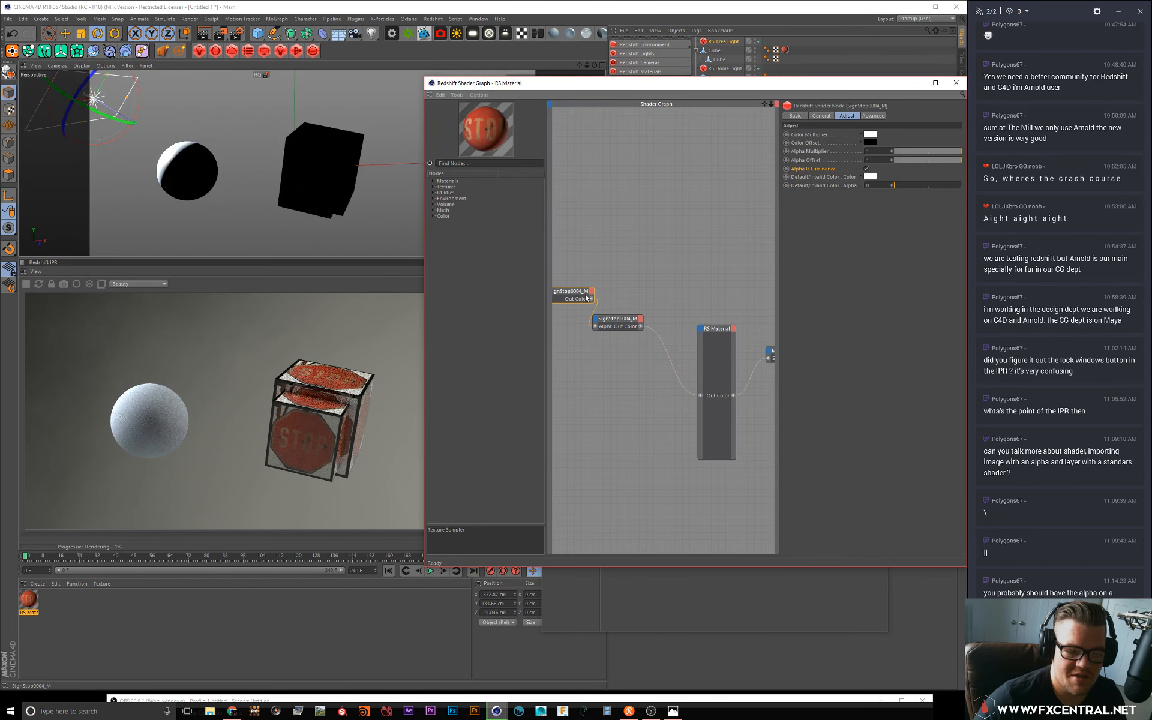
left_click(866, 169)
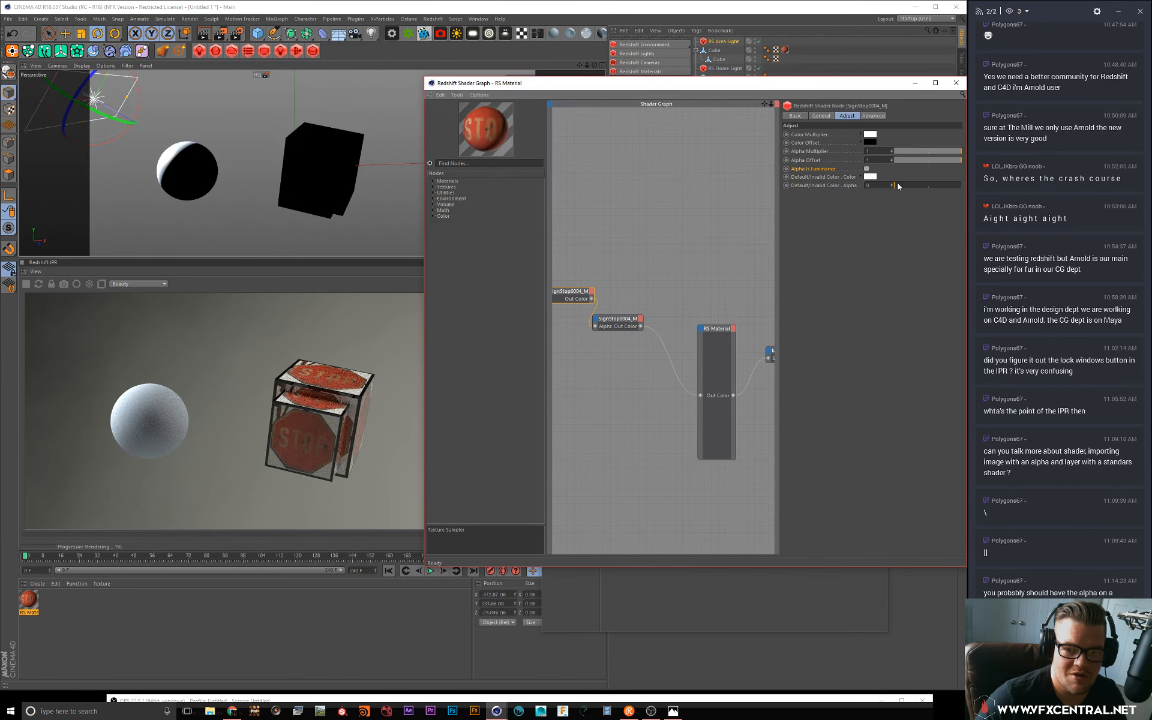
left_click(870, 176)
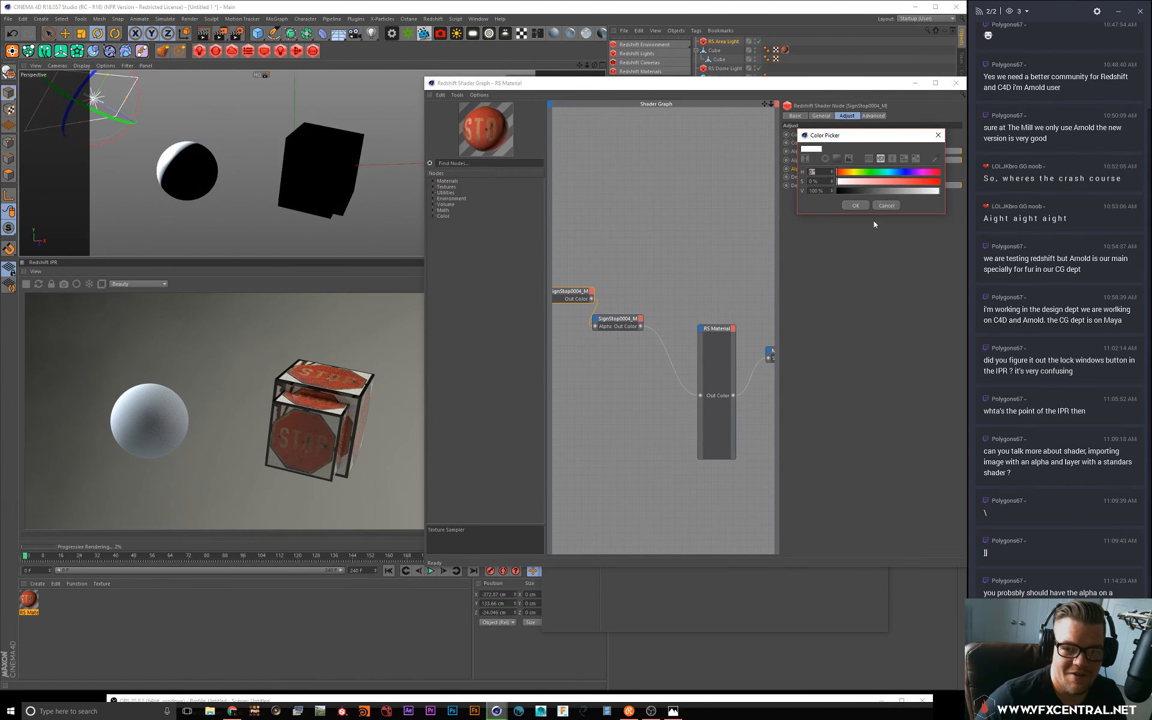
left_click(856, 205)
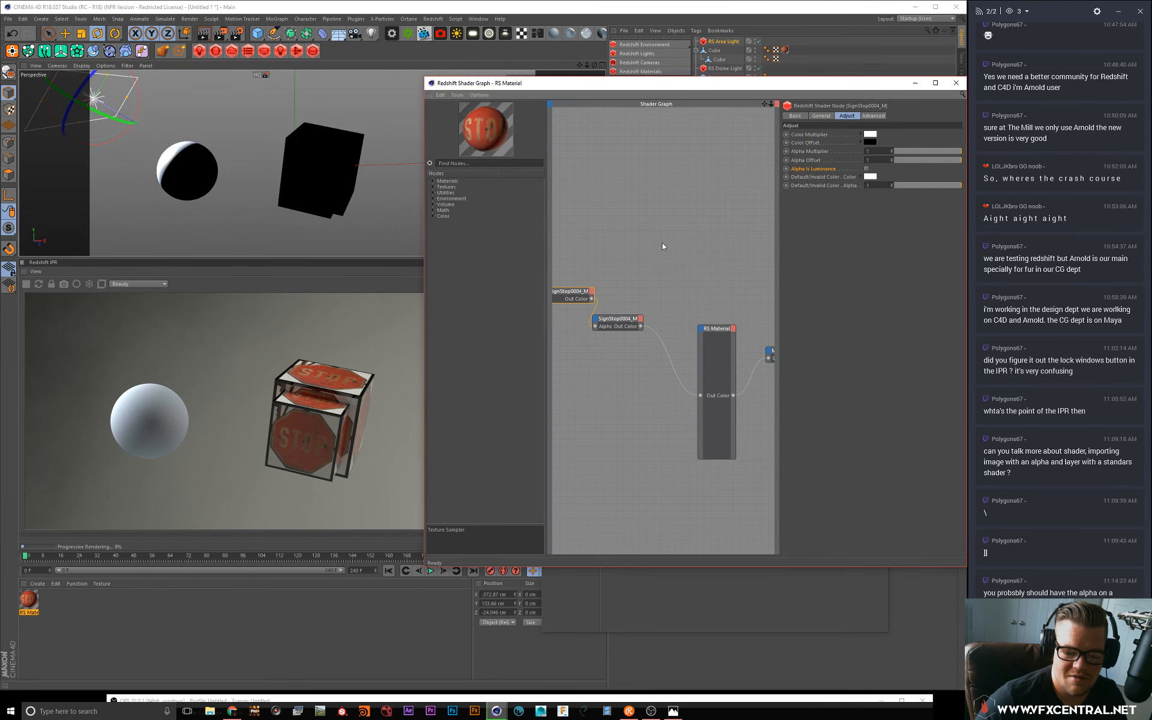
key("Delete")
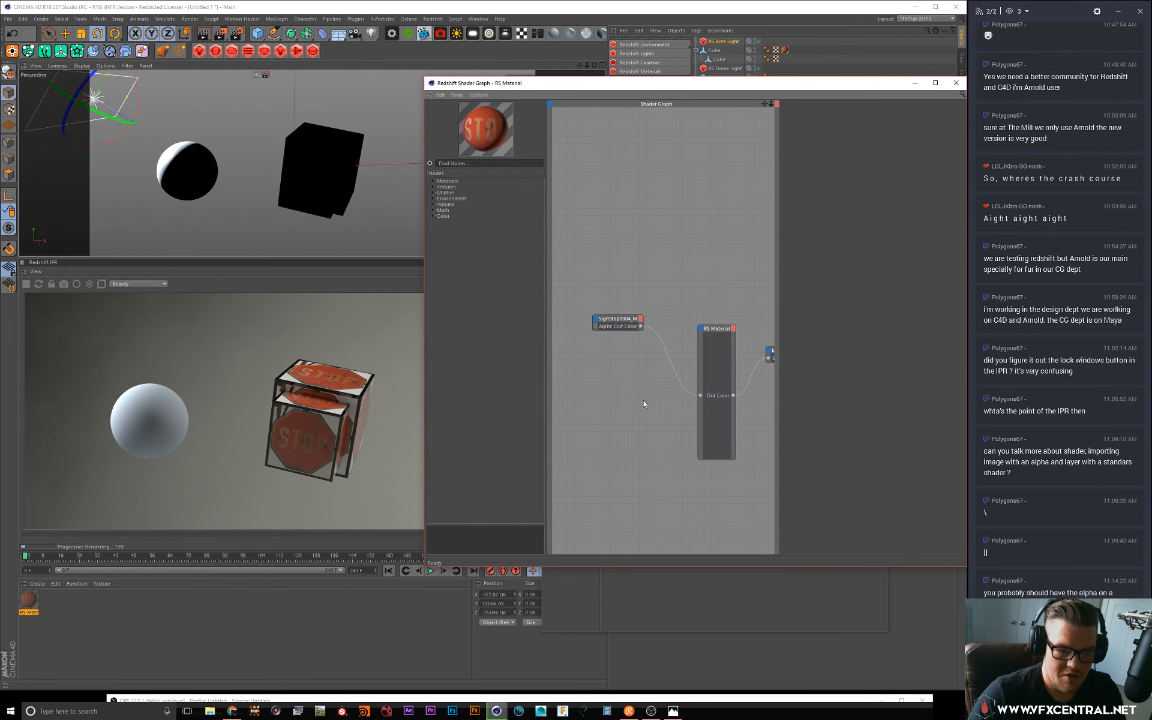
Step: Switch to SignStop0004_M.png in Photoshop, reposition the window to expose the layer list, and check Layer 0's blending options without changing them
left_click(452, 713)
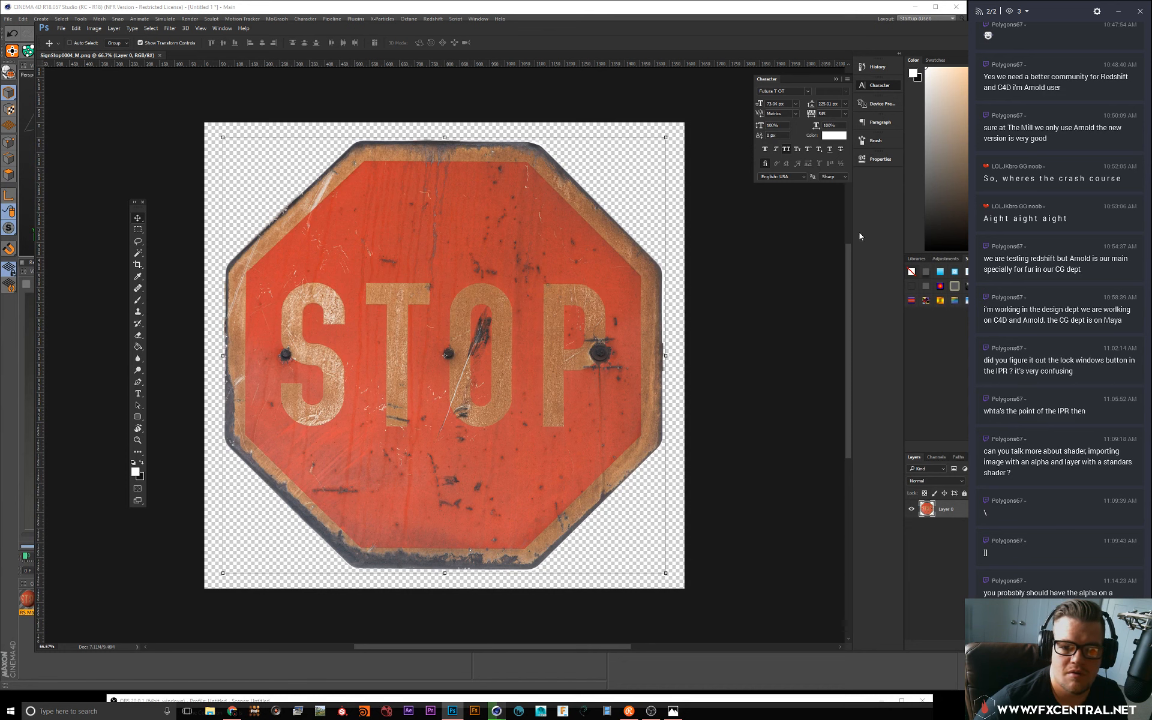
left_click_drag(855, 233, 695, 243)
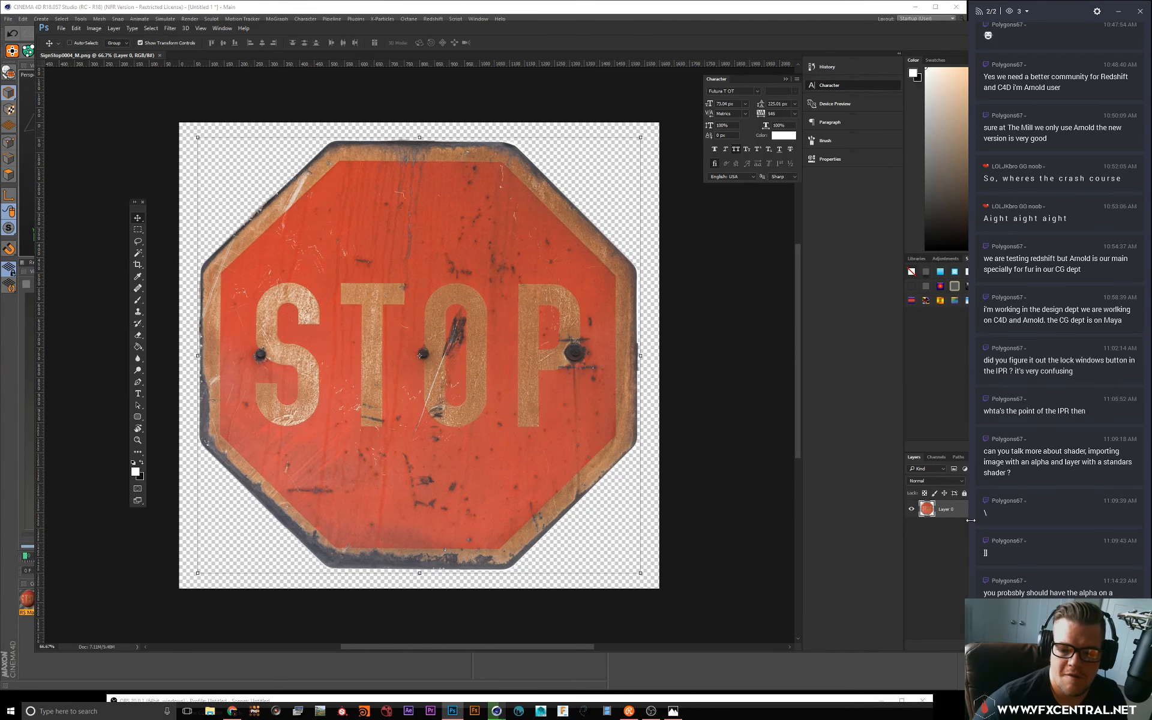
left_click_drag(797, 33, 820, 71)
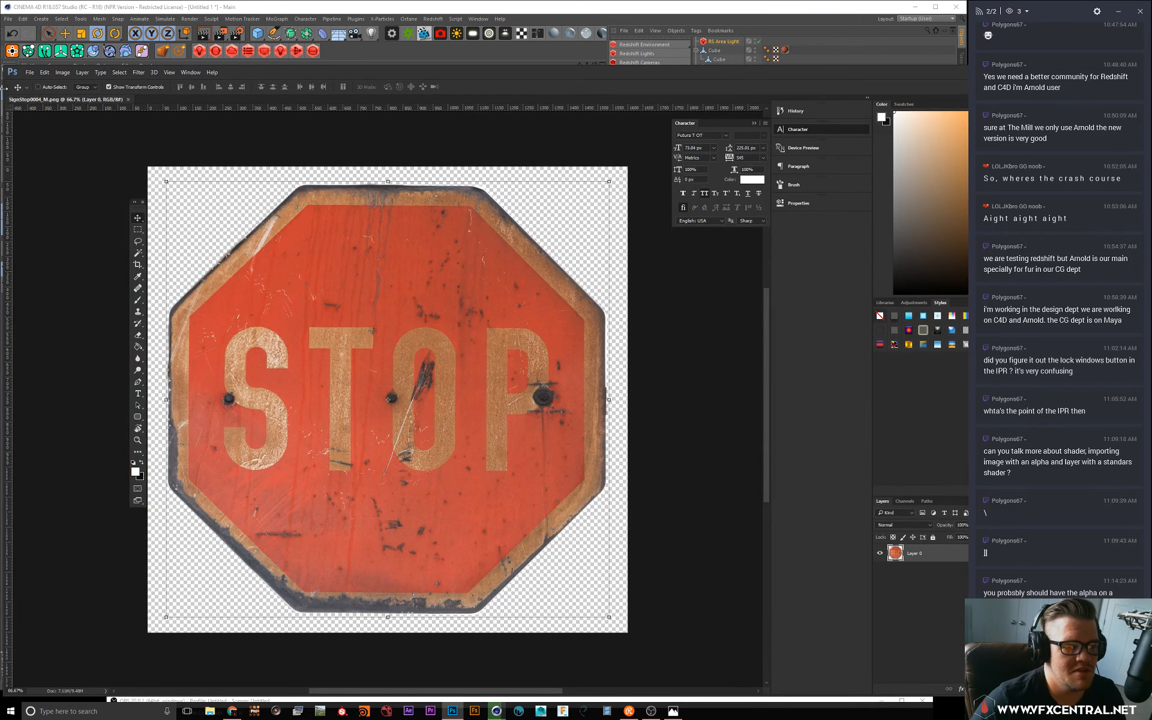
left_click_drag(107, 87, 146, 87)
left_click_drag(408, 64, 306, 24)
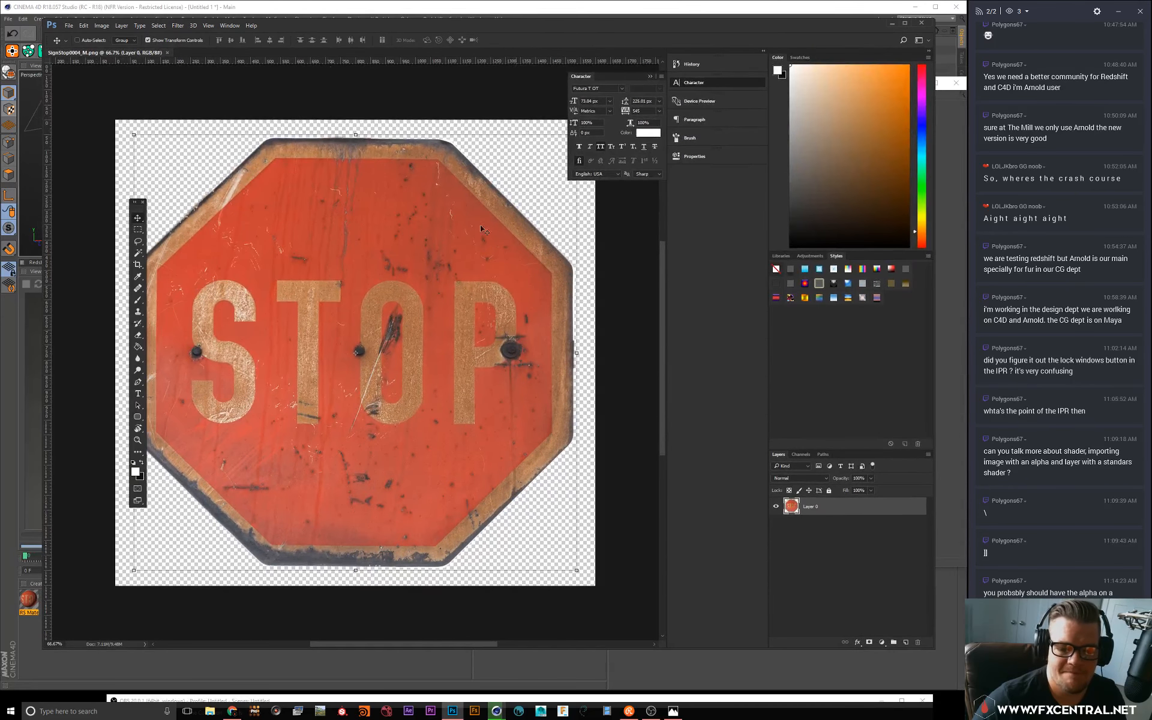
double_click(789, 508)
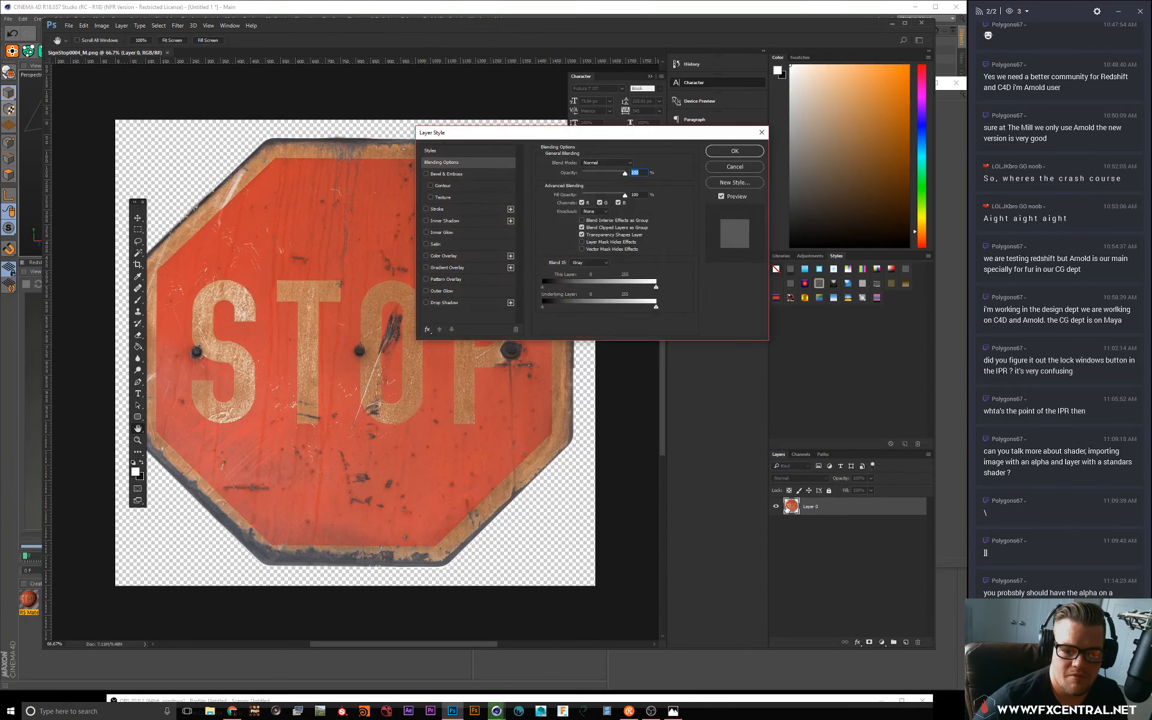
left_click(742, 150)
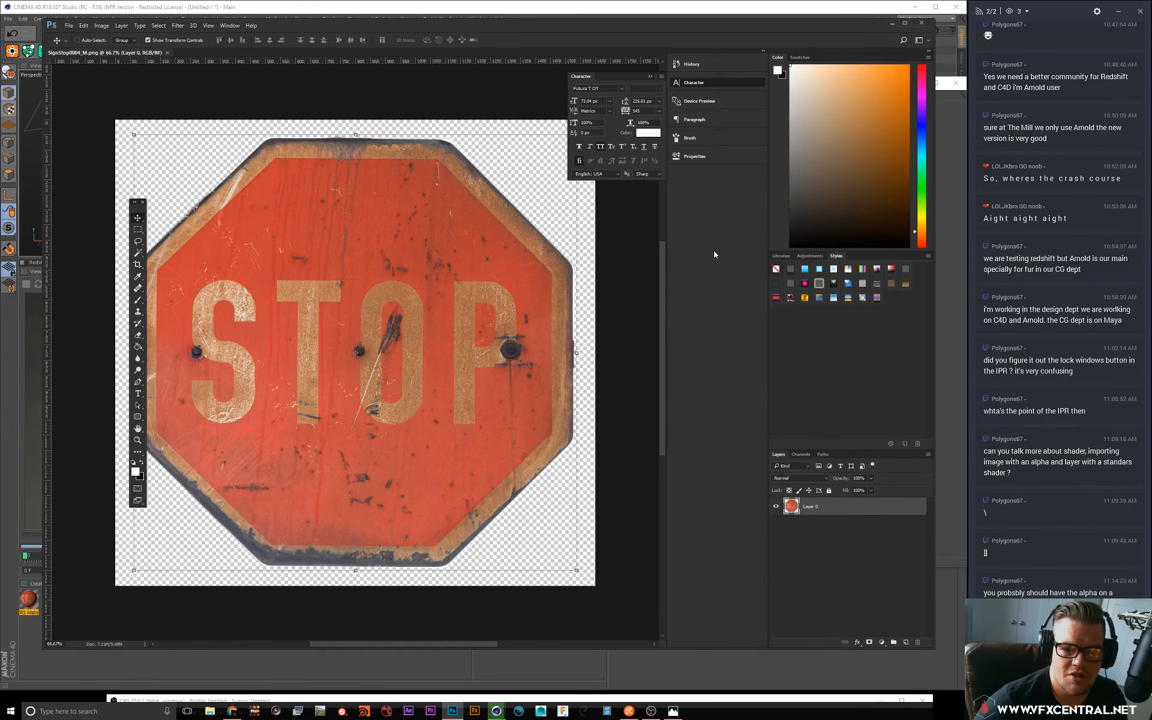
Step: Show the image's channels, inspect the Blue and Green channels individually, and restore the full RGB display
left_click(229, 26)
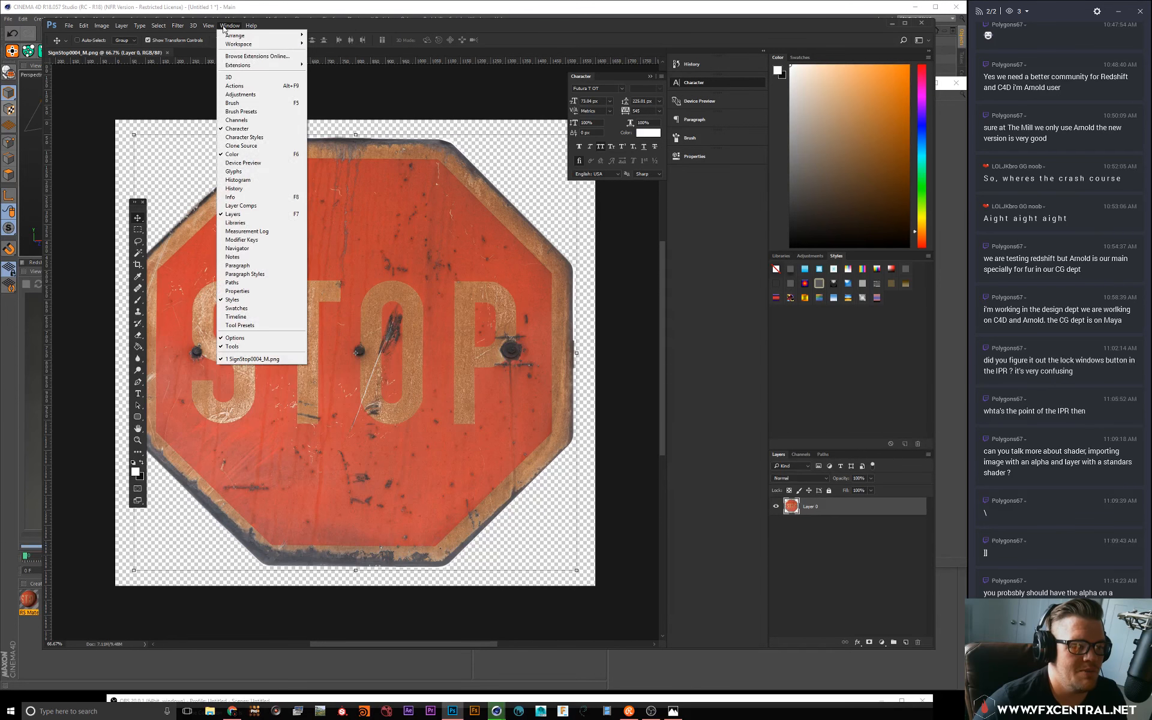
left_click(242, 120)
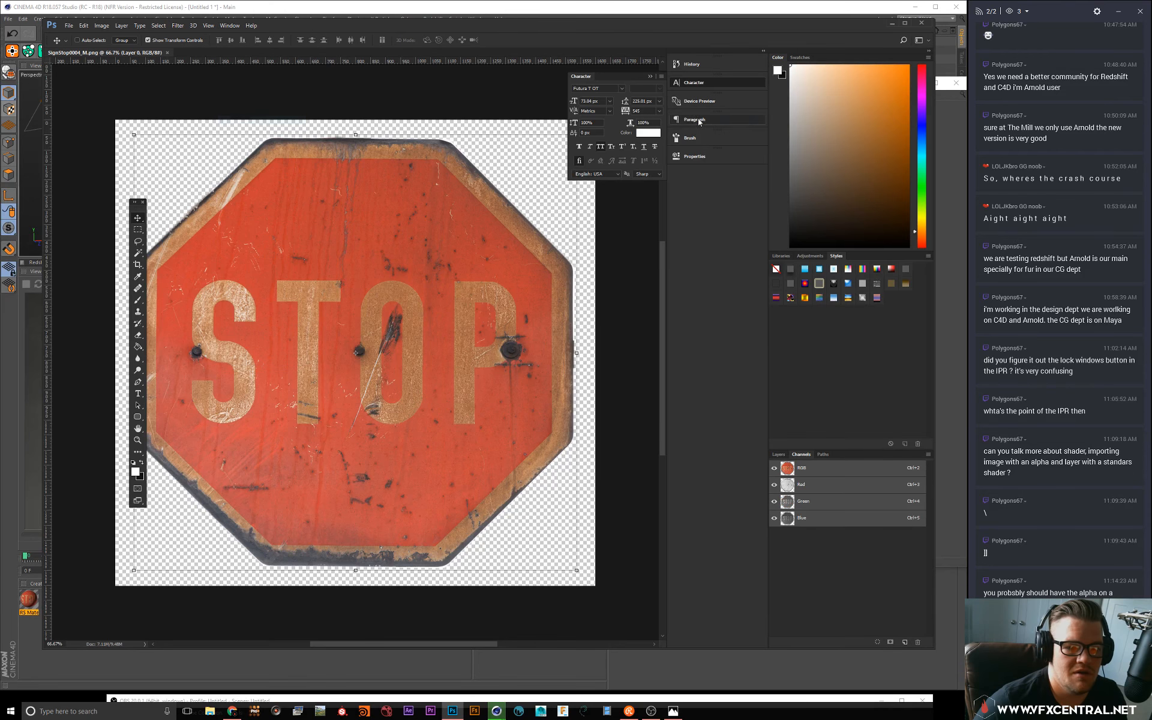
left_click(788, 519)
left_click(788, 501)
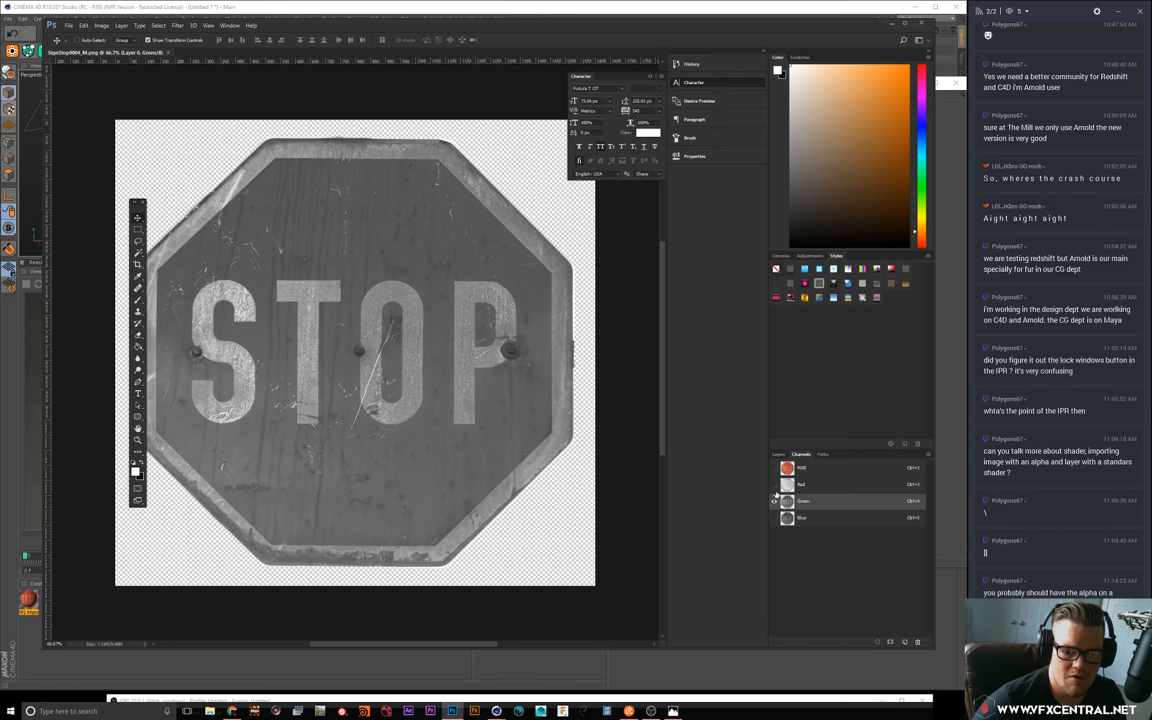
left_click(774, 468)
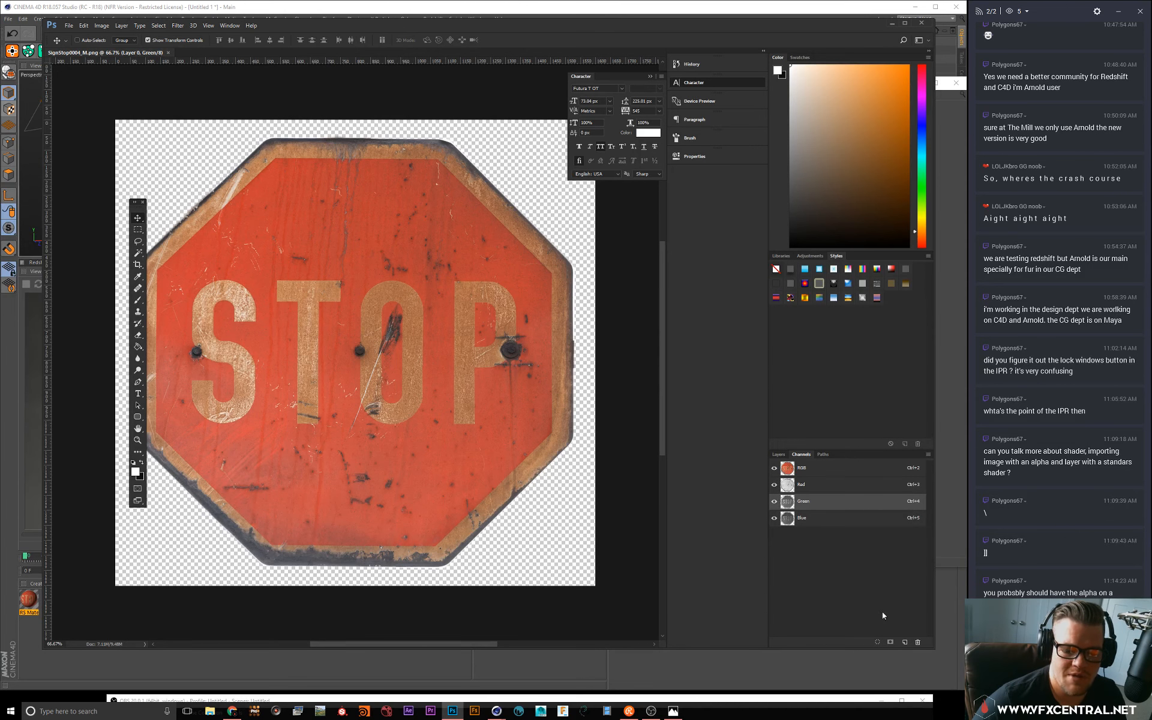
Step: Load Layer 0's transparency as a selection, save it as a new alpha channel, display that channel, and deselect
left_click(778, 456)
left_click(792, 507, "ctrl")
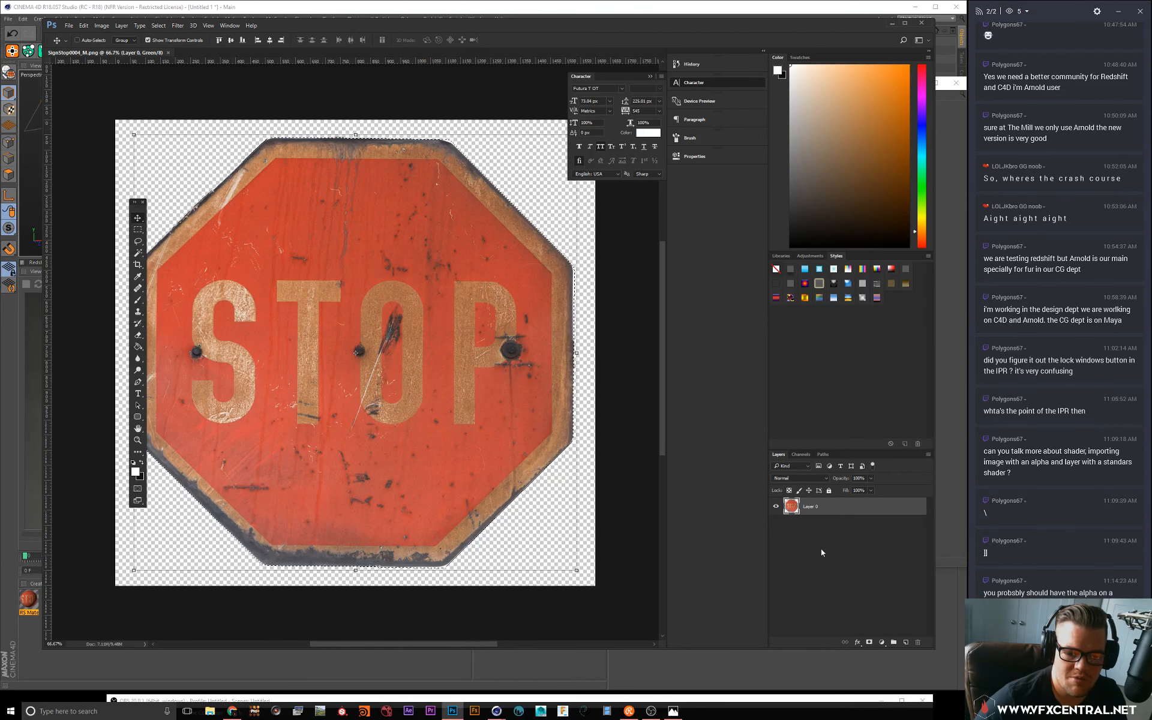
left_click(802, 455)
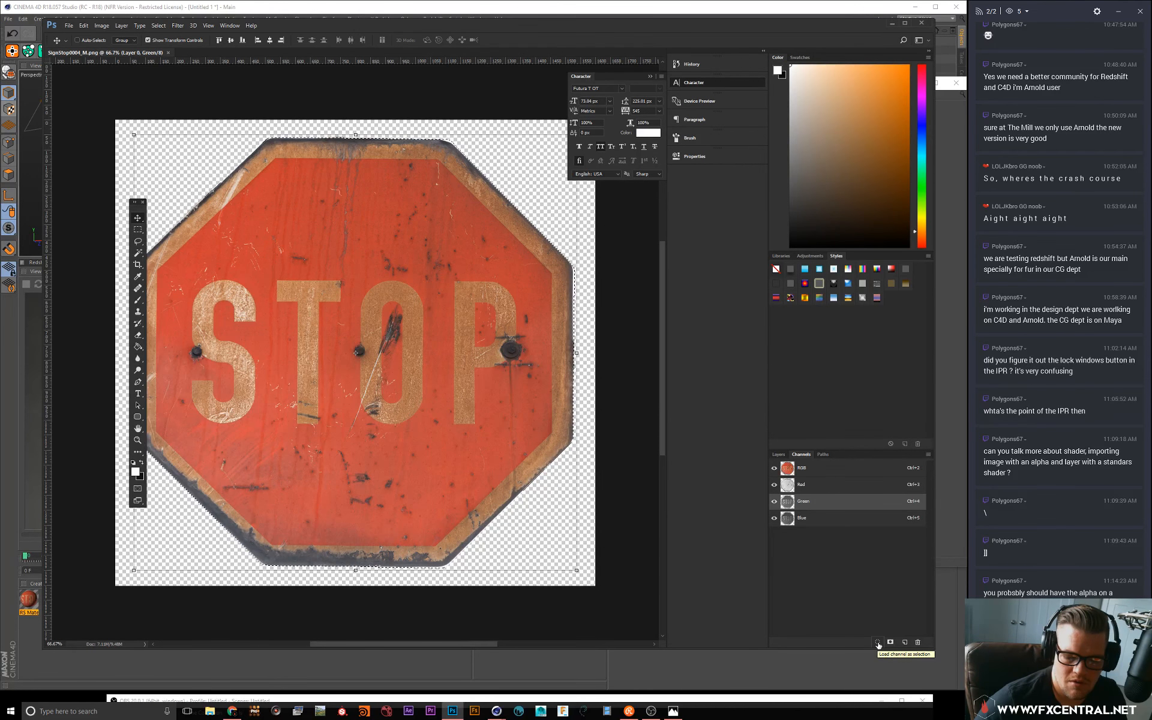
left_click(891, 642)
left_click(816, 533)
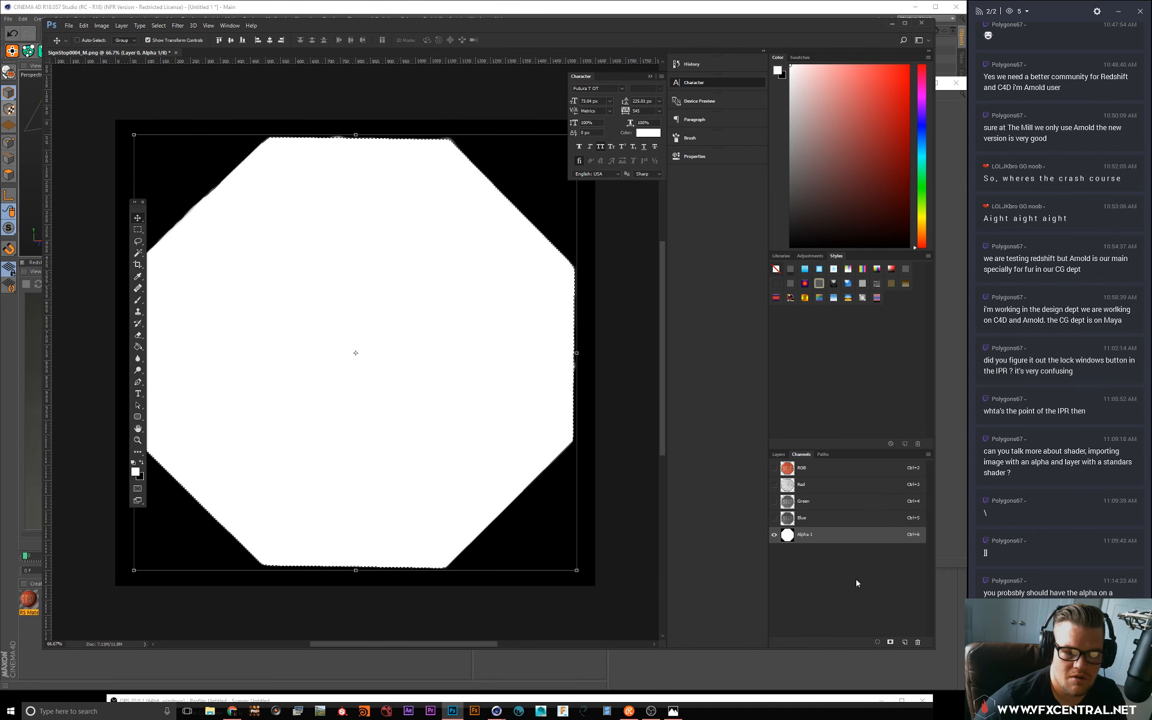
key("ctrl+d")
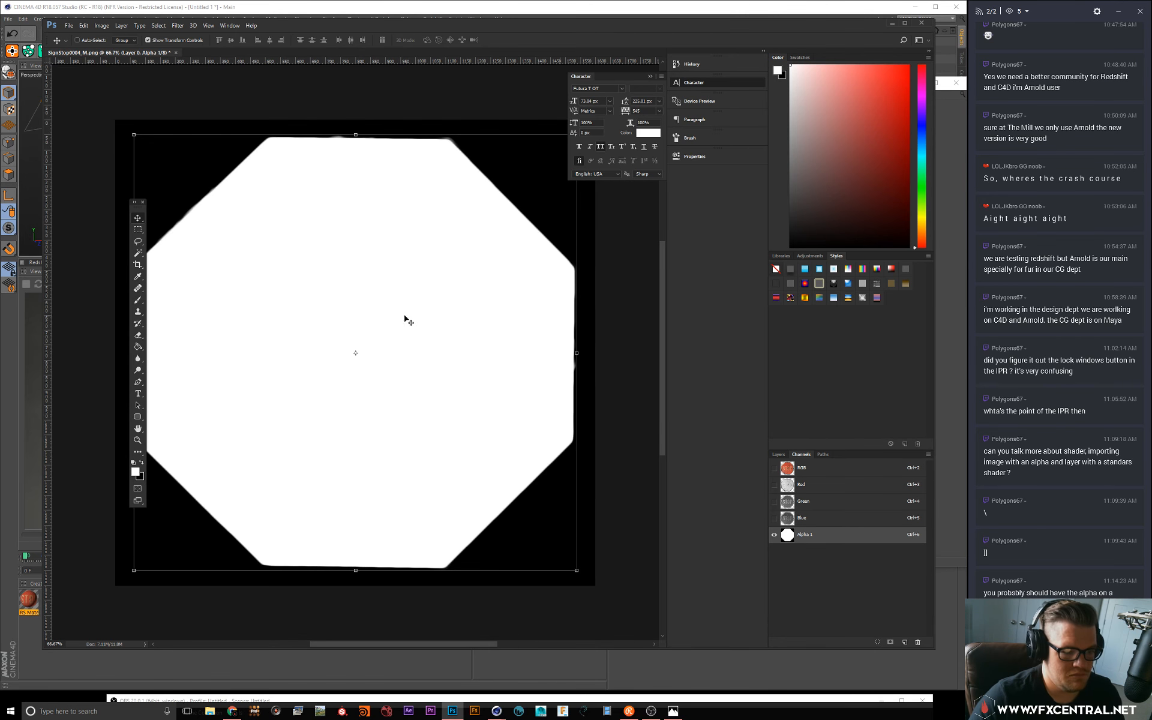
scroll(436, 438, "down", 2, "alt")
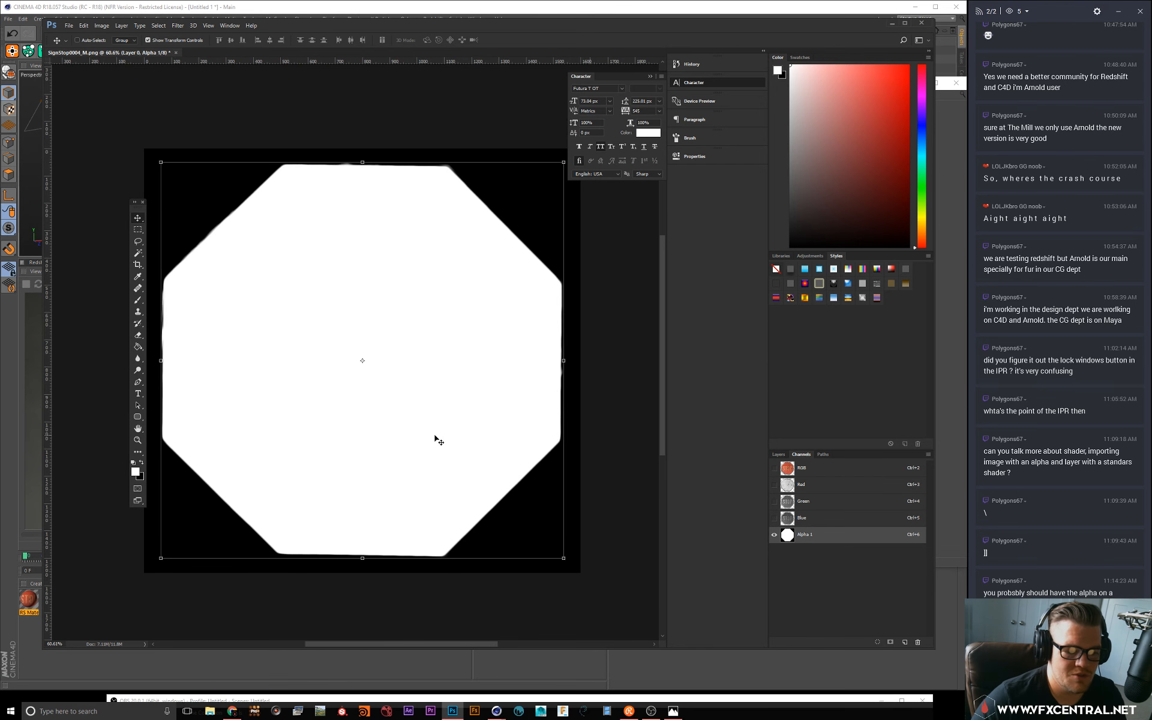
scroll(436, 438, "up", 1, "alt")
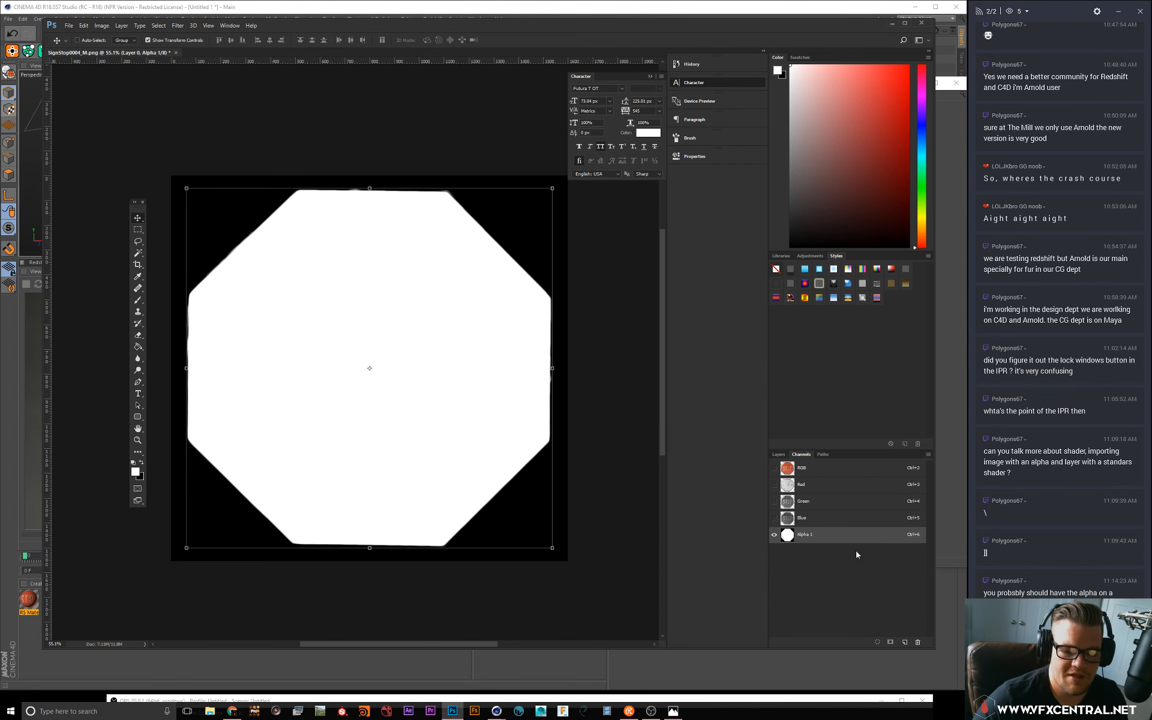
Step: Compare the RGB image under the alpha overlay with the new alpha channel displayed on its own
left_click(781, 455)
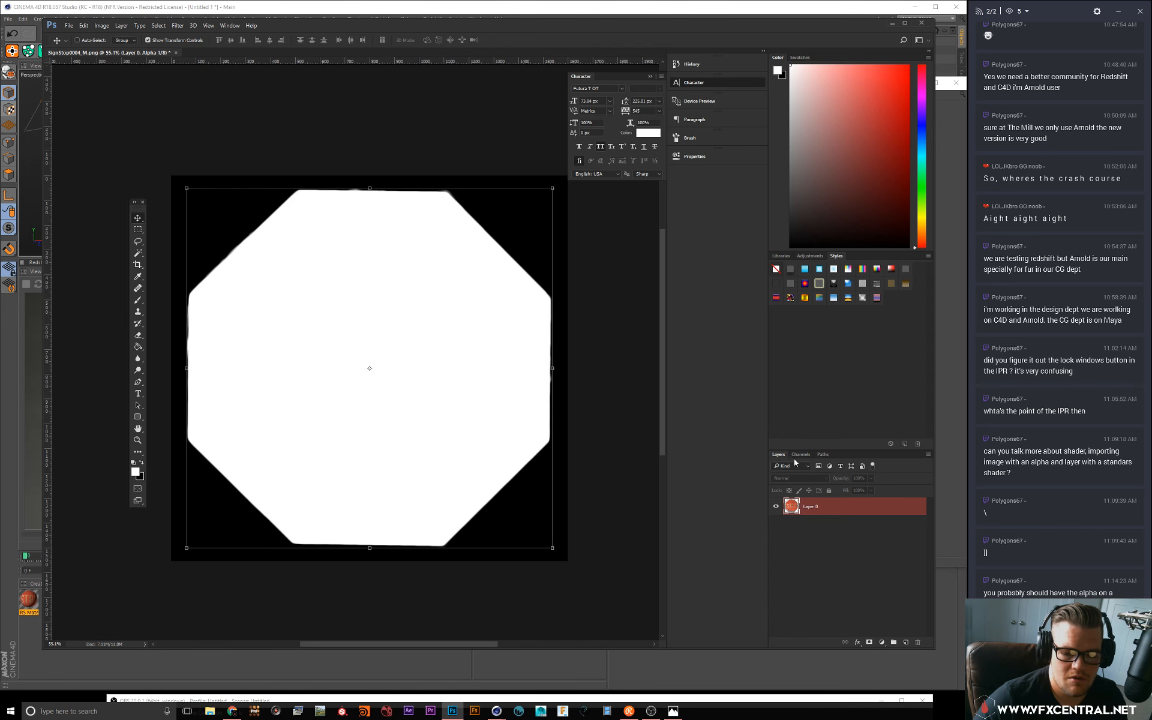
left_click(819, 595)
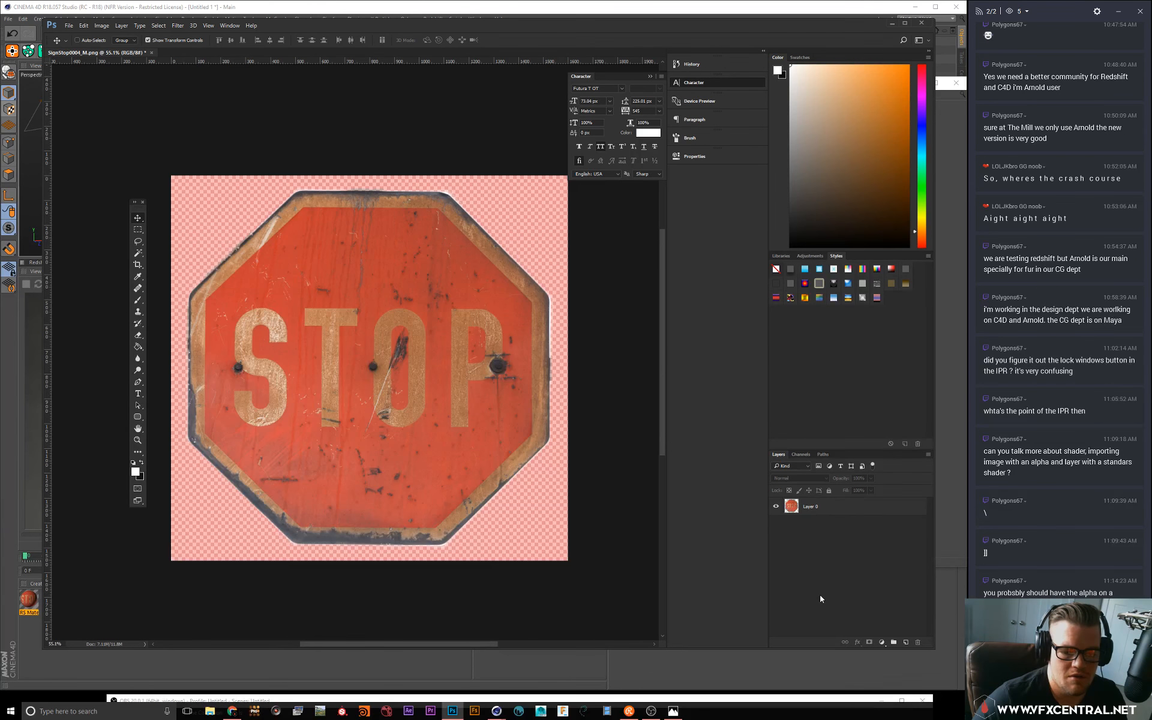
left_click(801, 455)
left_click(804, 540)
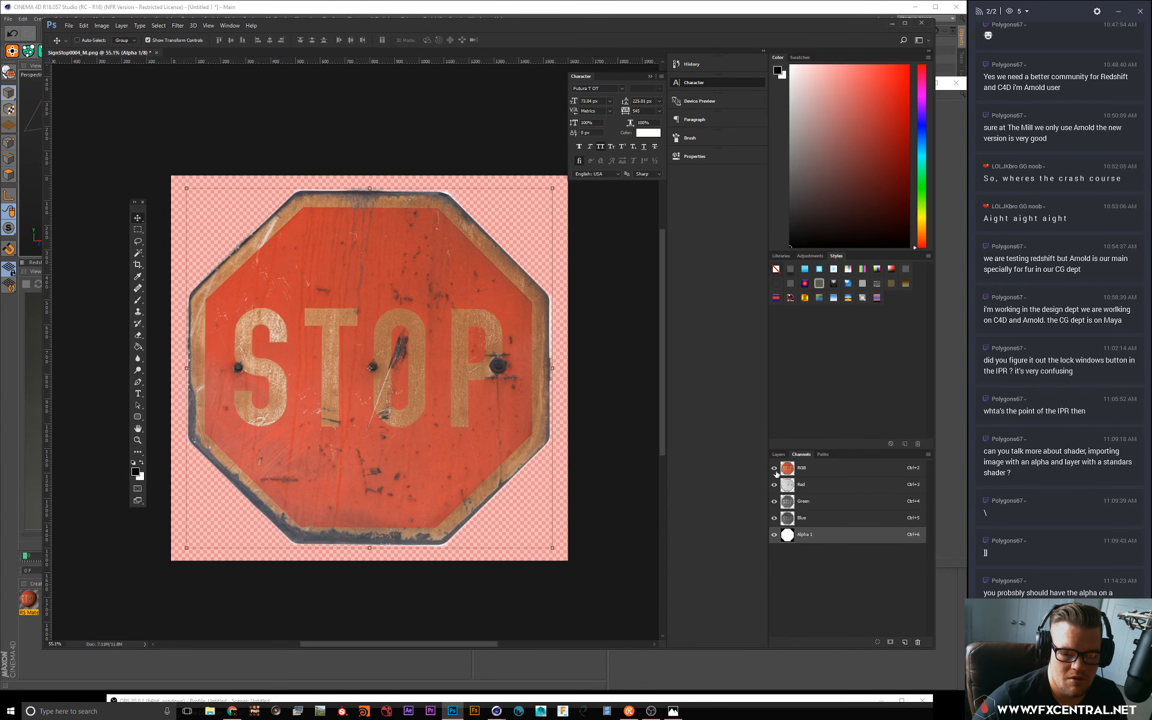
left_click(775, 469)
left_click(778, 454)
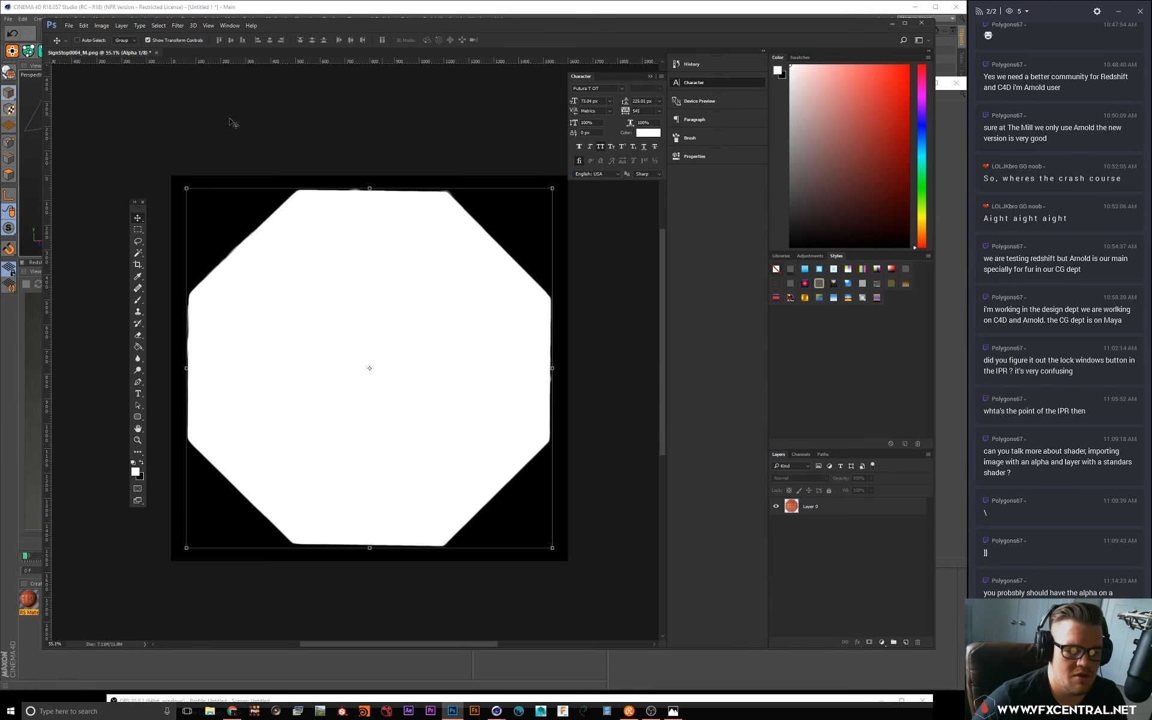
Step: Save the stop sign as a TIFF copy named SignStop0004_M-alpha in the Assets folder, with Alpha Channels included and Layers excluded
left_click(69, 26)
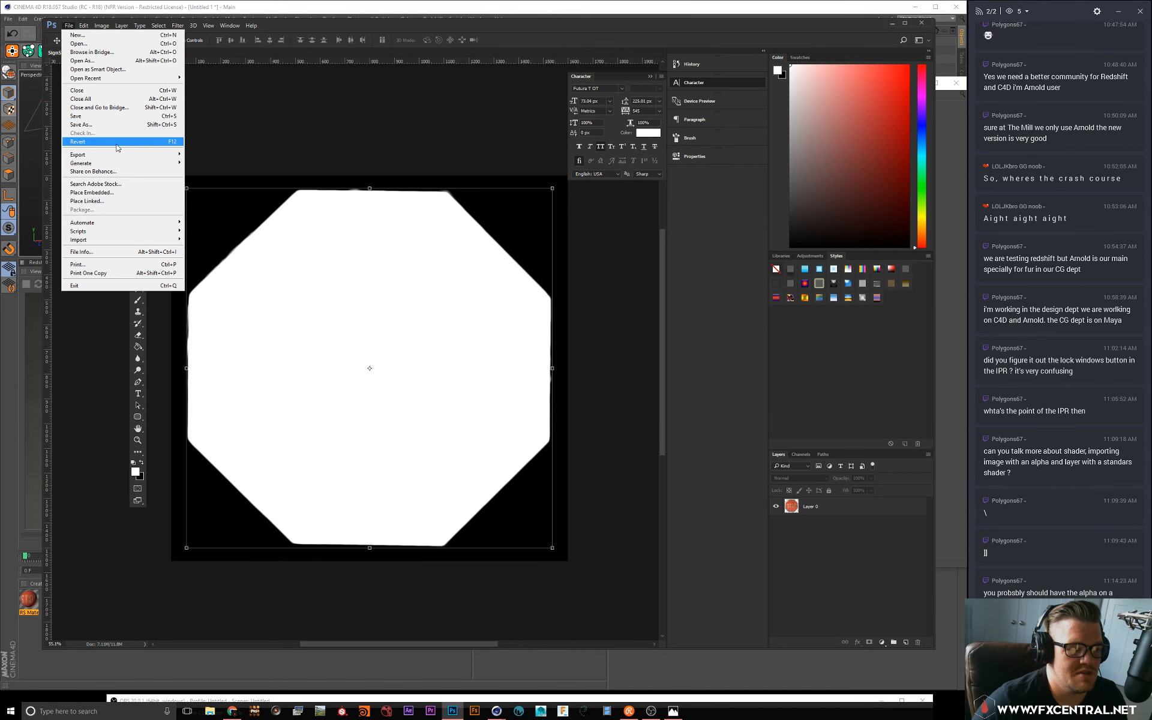
mouse_move(120, 158)
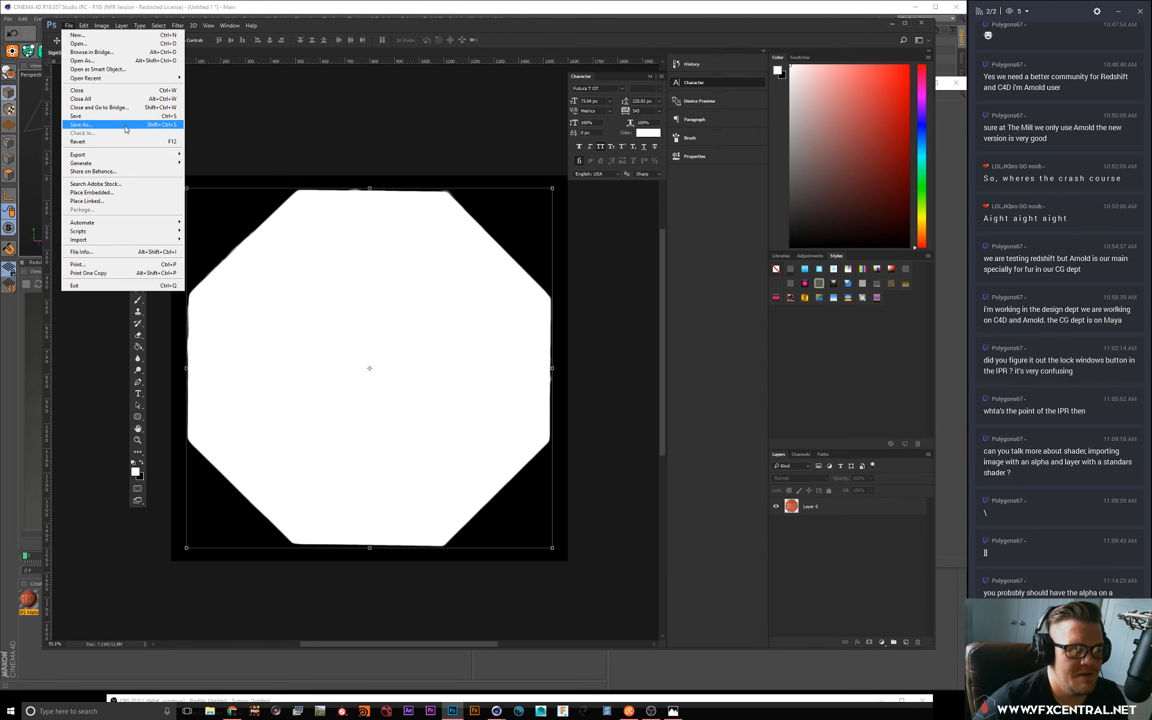
left_click(81, 125)
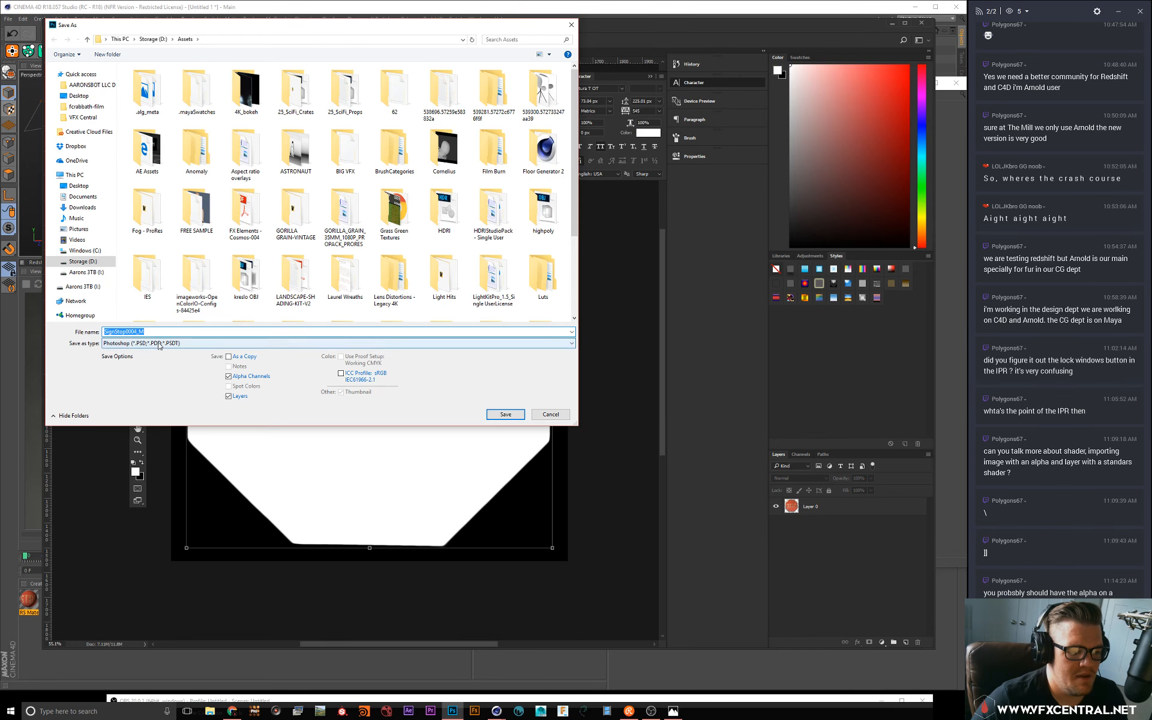
left_click(159, 346)
left_click(120, 497)
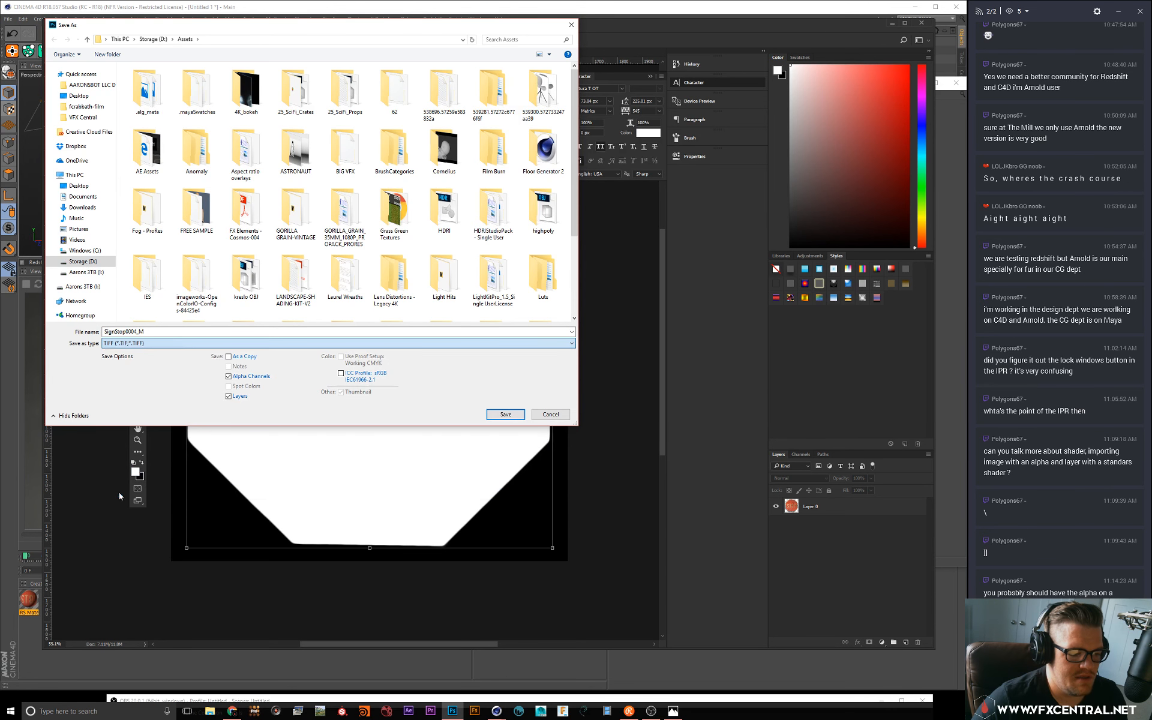
left_click(229, 357)
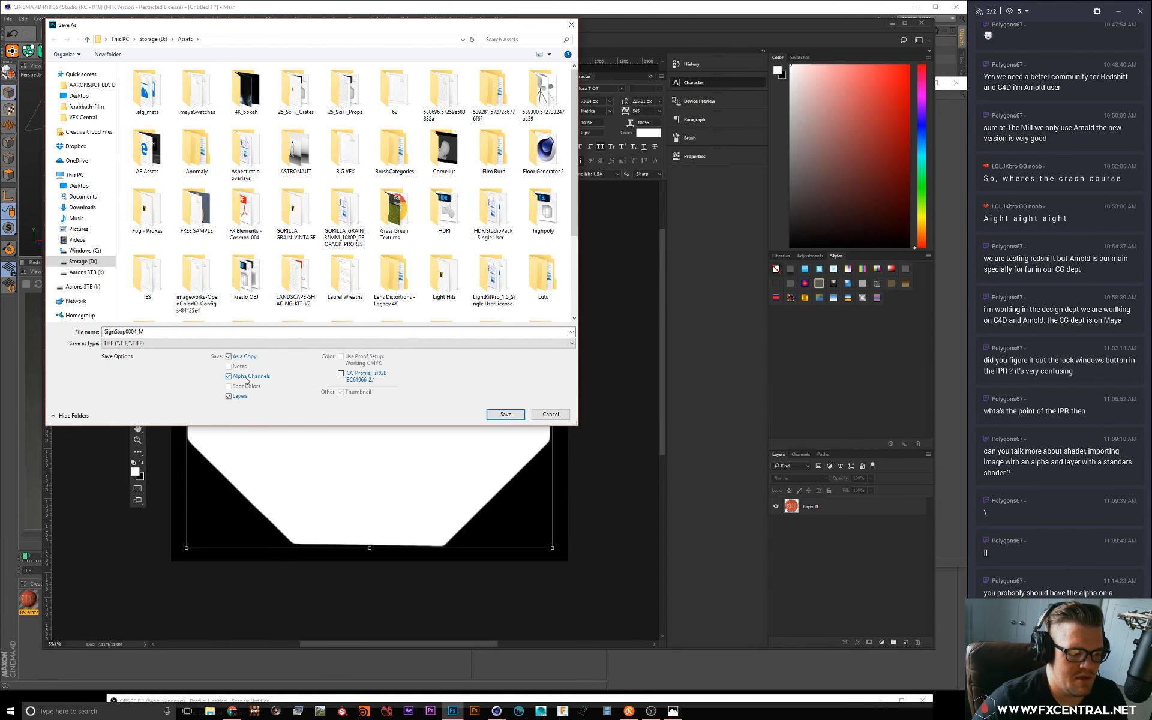
left_click(228, 396)
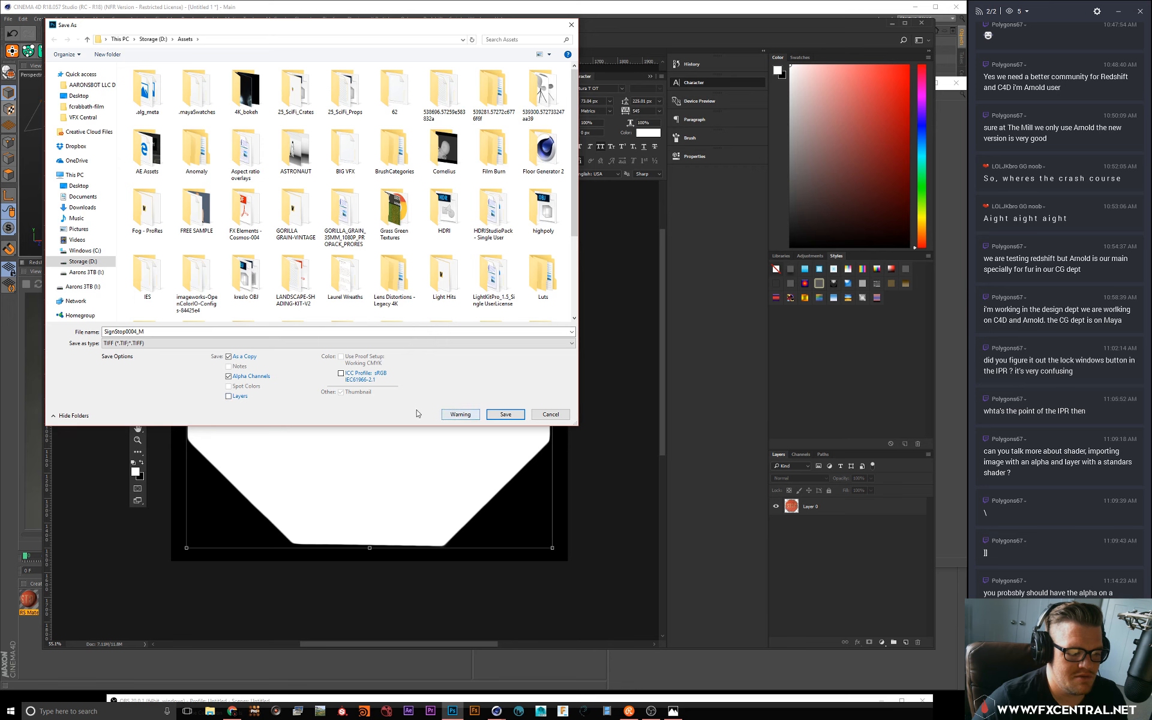
left_click(161, 331)
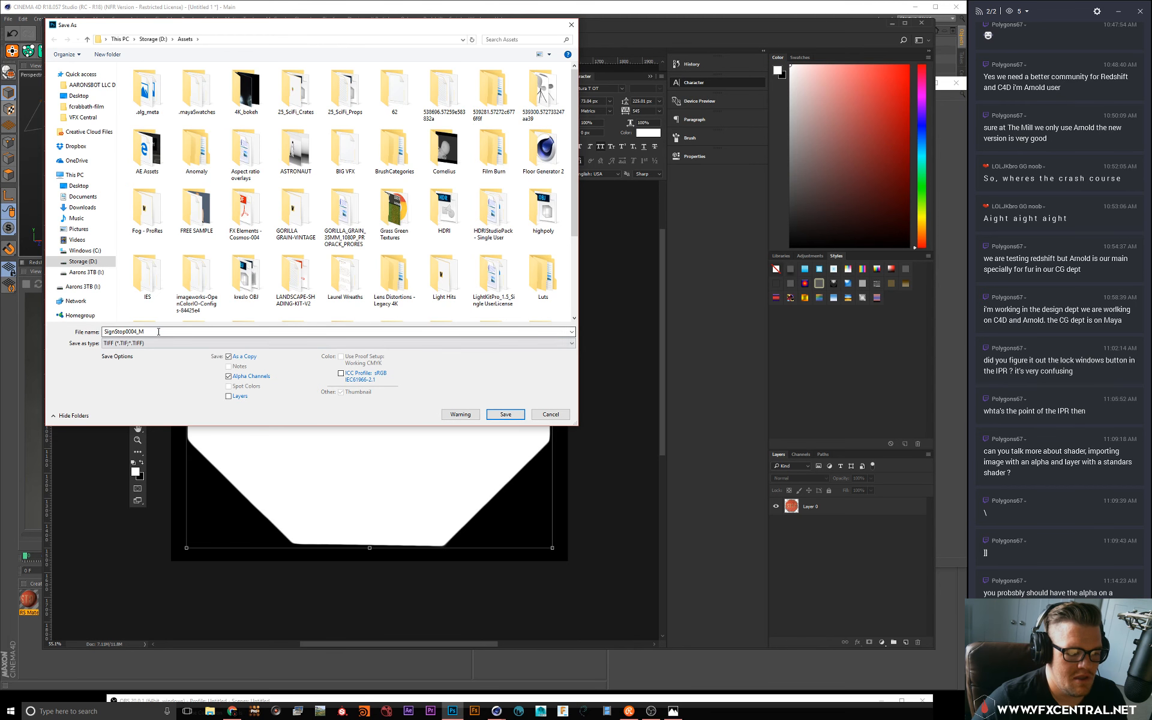
type("-")
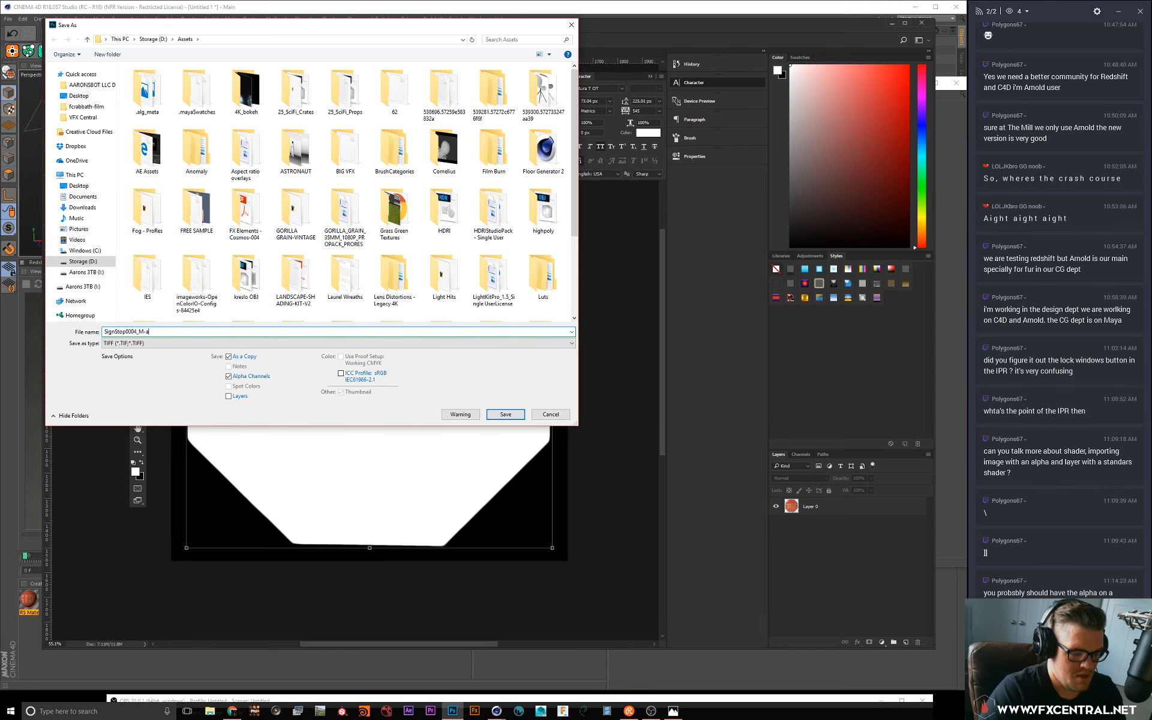
type("alpha")
key("Return")
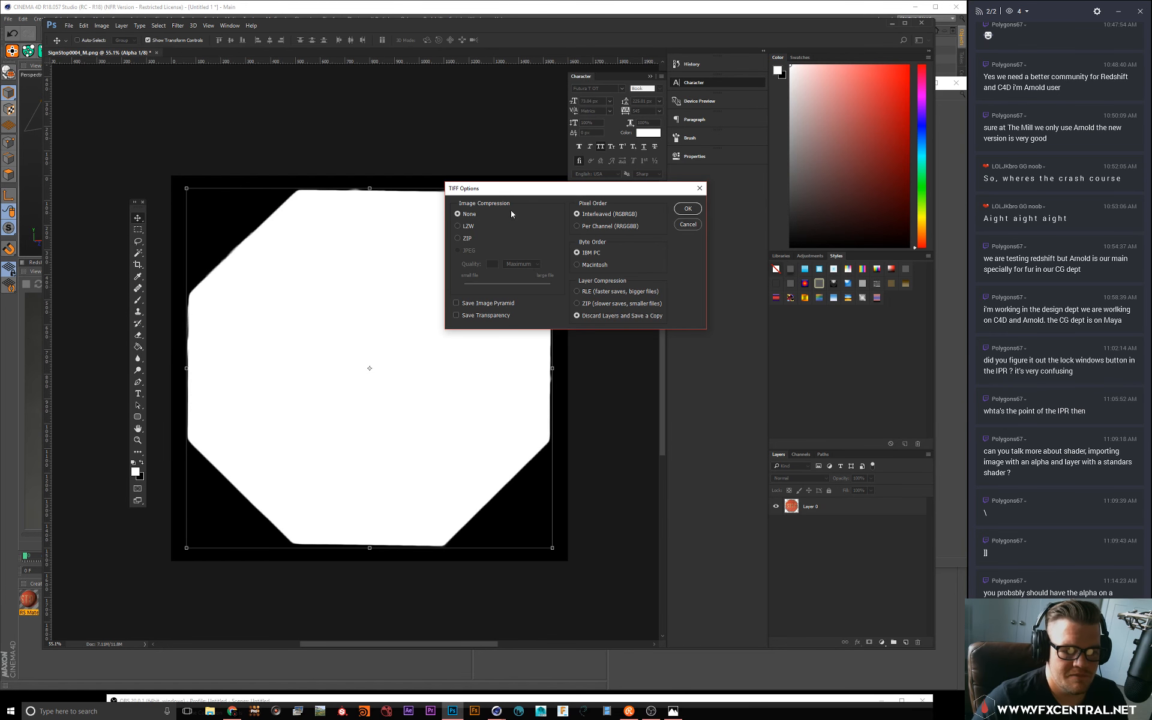
Step: Enable Save Transparency in the TIFF options, agree to keep the transparency information, and write the file
left_click(456, 315)
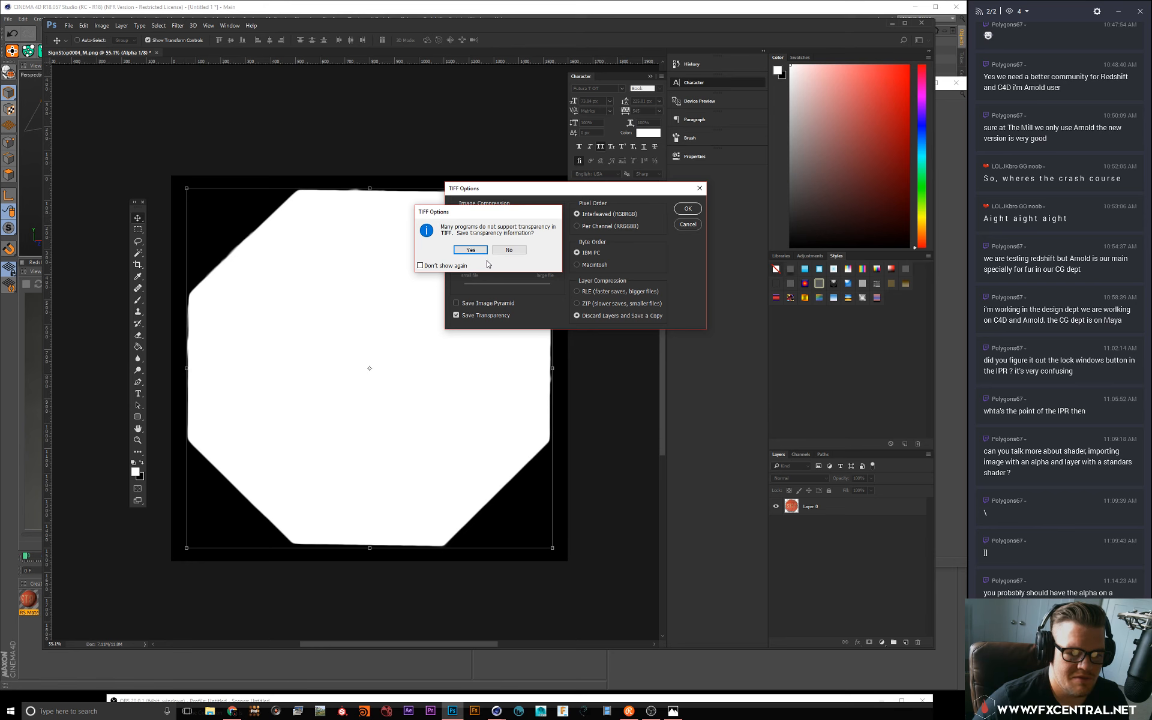
left_click(471, 249)
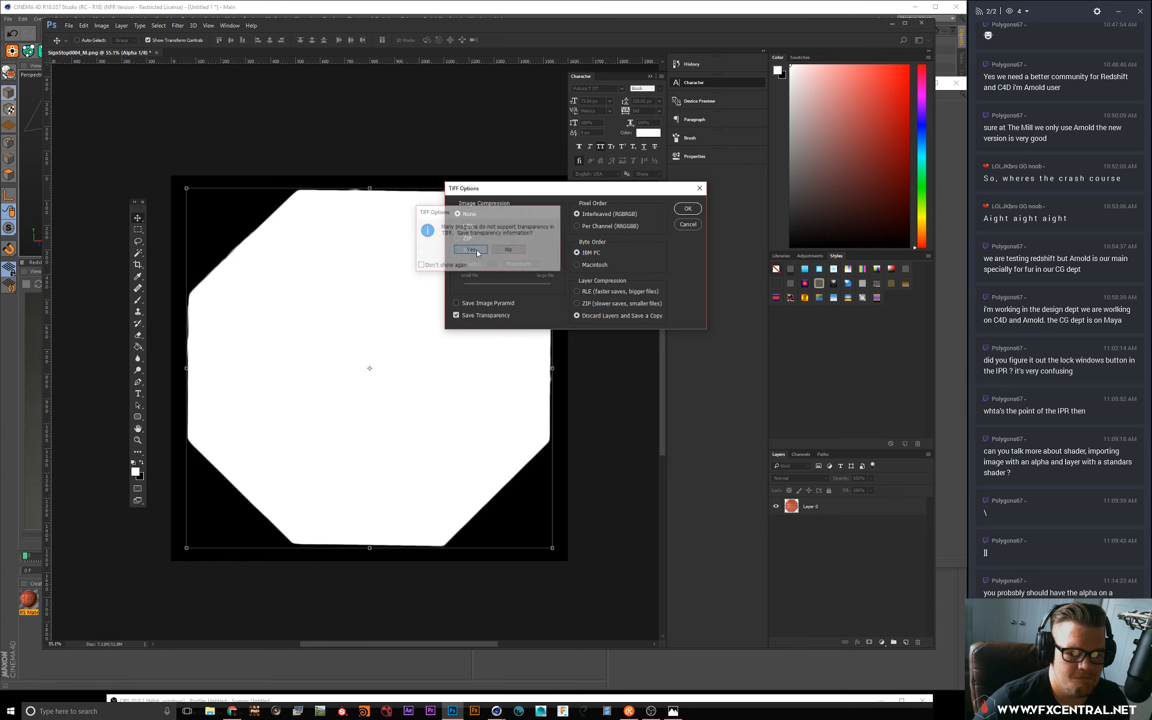
left_click(692, 210)
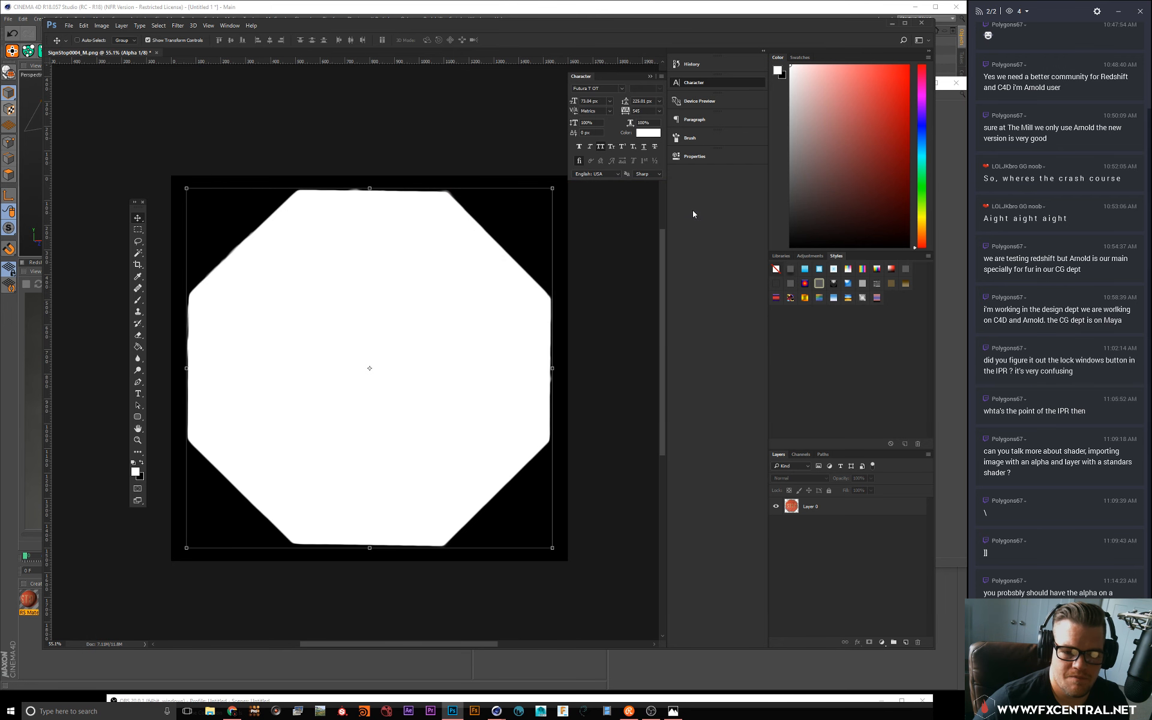
Step: Switch to Cinema 4D, bring SignStop0004_M-alpha from File Explorer into the shader graph, and connect its Out Color to the RS Material in place of SignStop0004_M
left_click(892, 22)
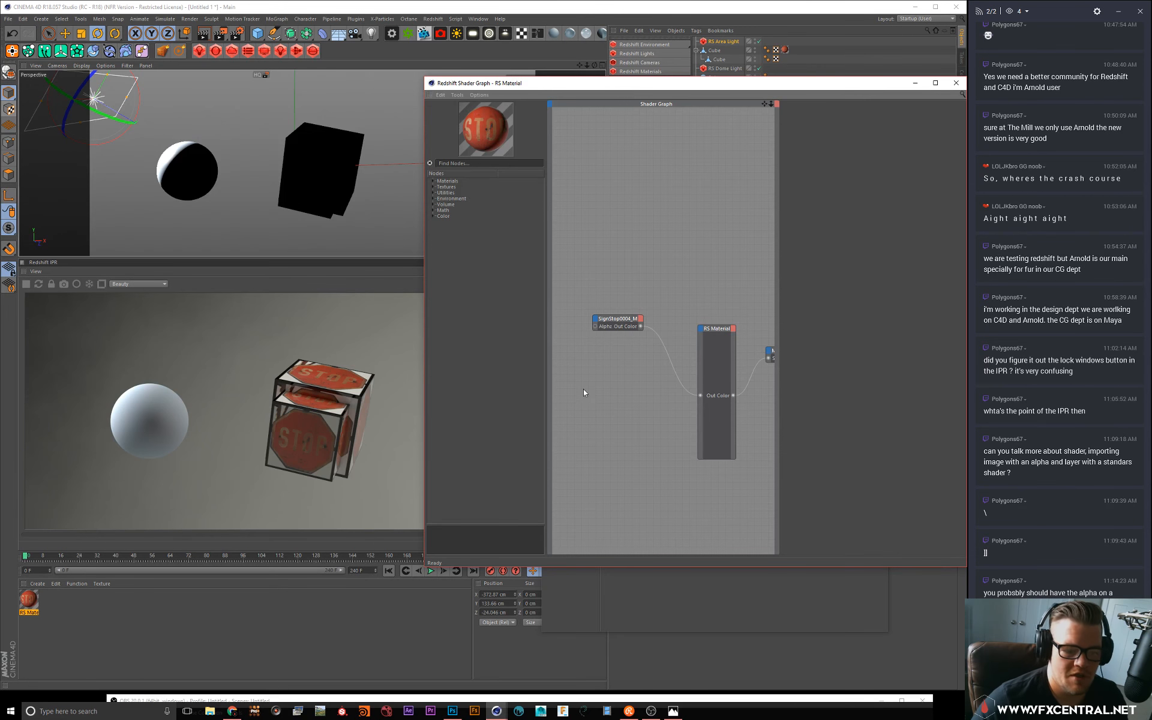
left_click(213, 711)
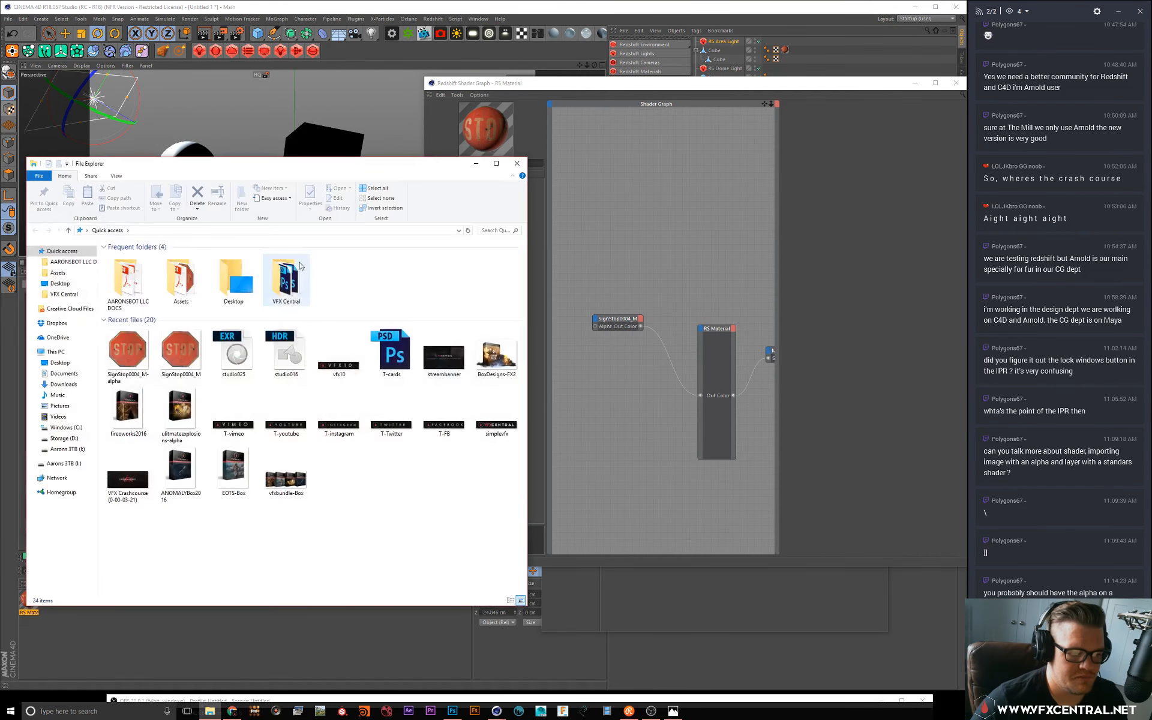
left_click(129, 361)
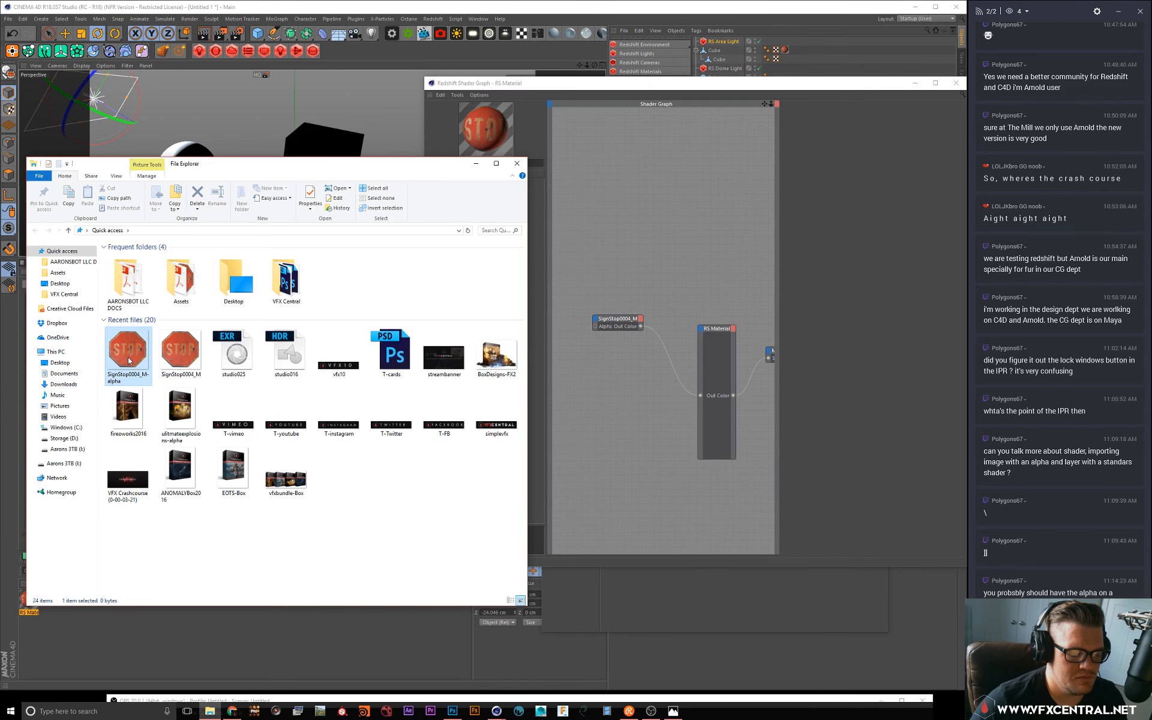
left_click_drag(128, 360, 602, 253)
left_click(618, 244)
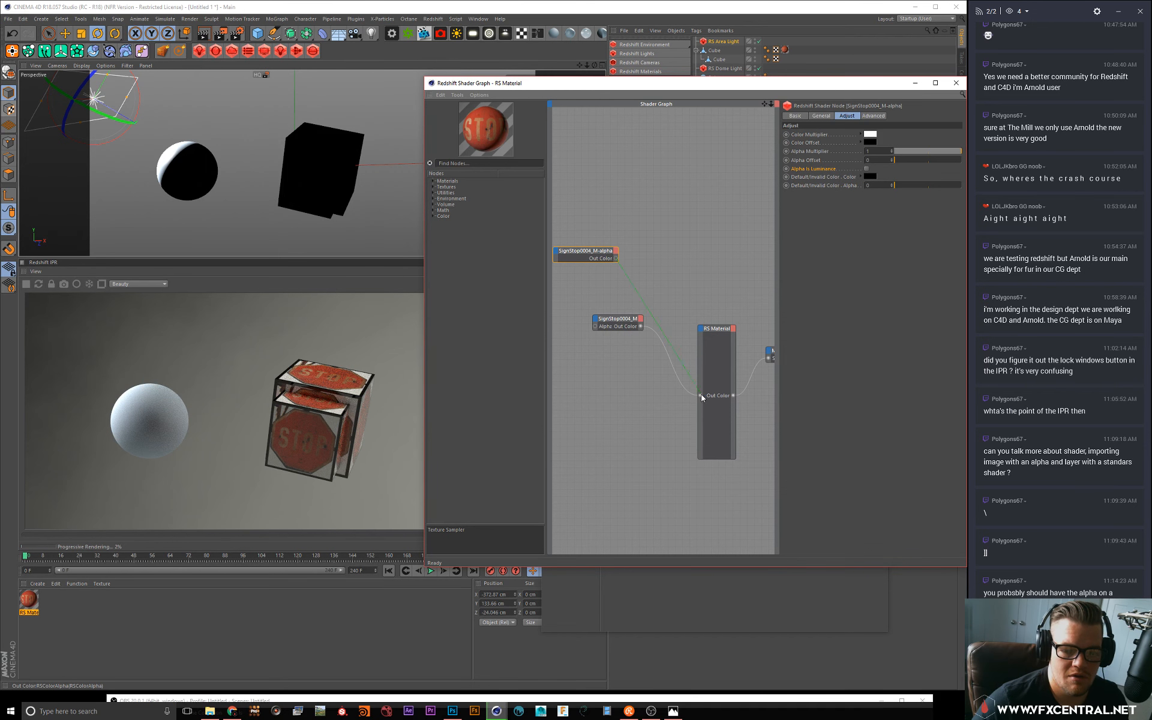
left_click_drag(701, 397, 700, 395)
left_click_drag(581, 259, 608, 266)
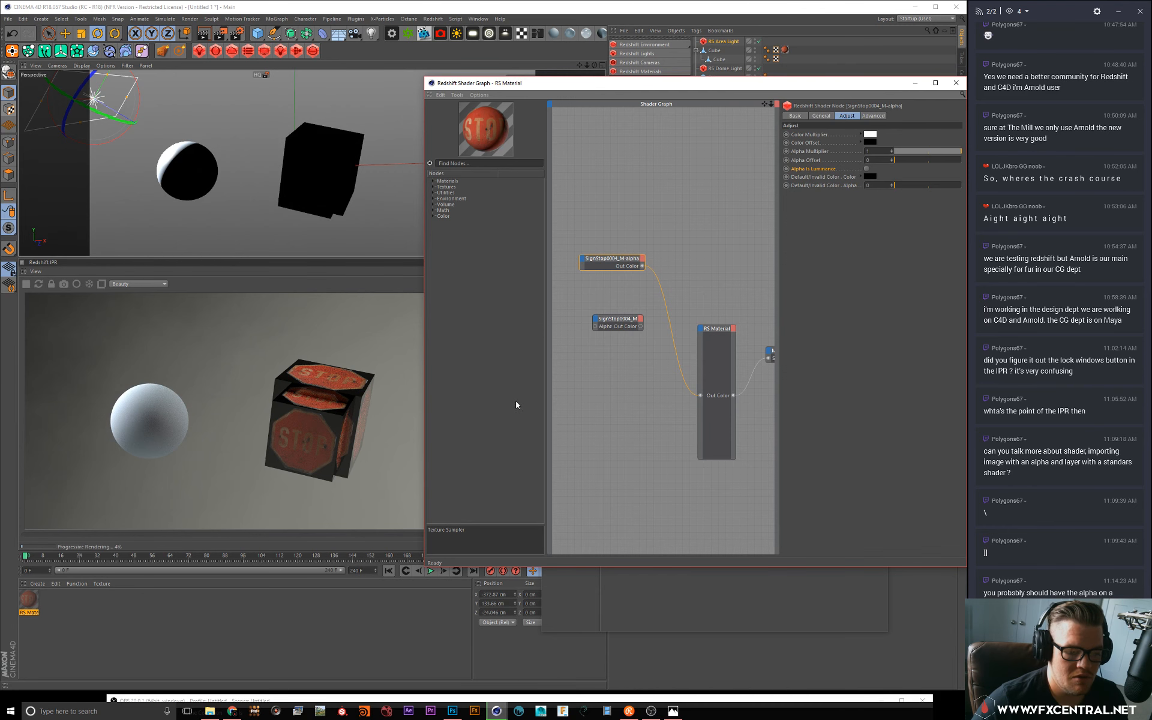
Step: Spread out the two texture nodes and reconnect the original SignStop0004_M texture to the RS Material for comparison
left_click_drag(616, 322, 602, 335)
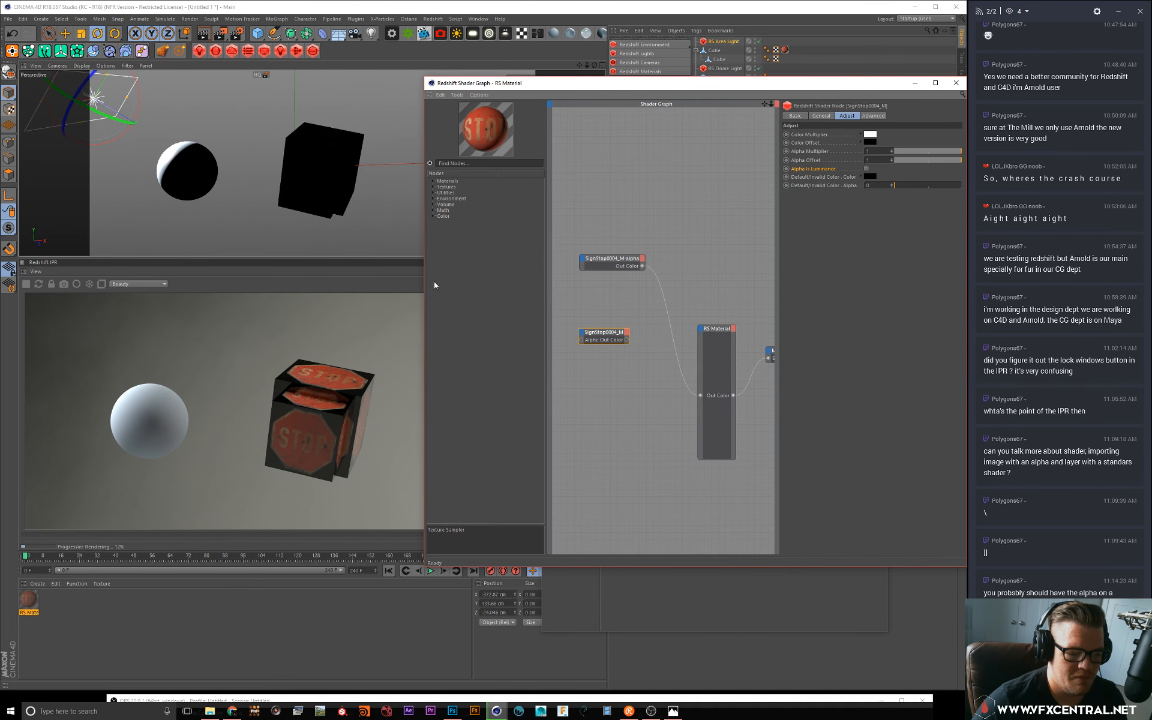
left_click_drag(607, 259, 596, 263)
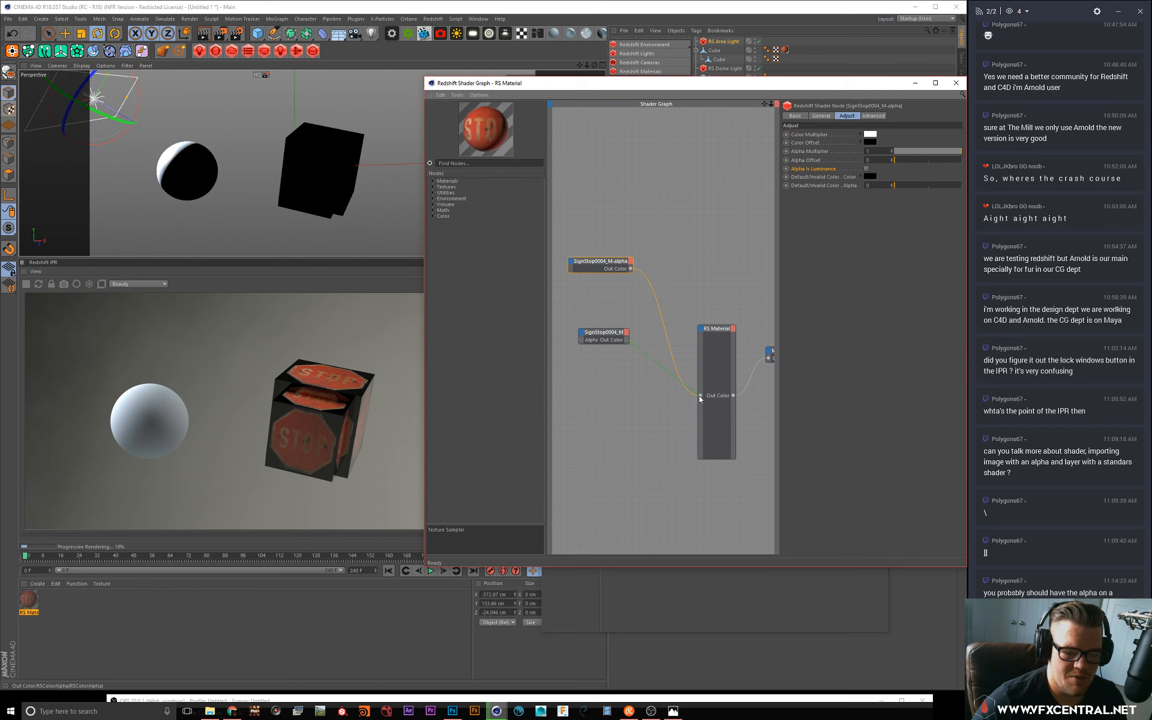
left_click_drag(700, 397, 699, 394)
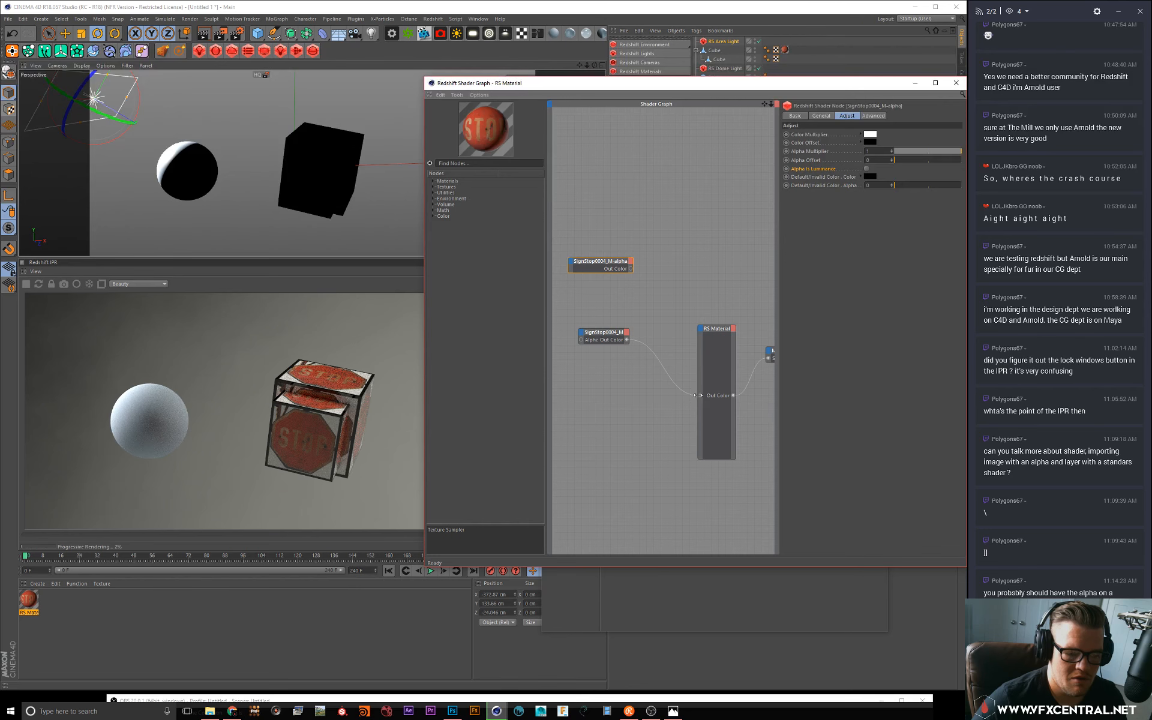
Step: Feed the RS Material from the SignStop0004_M-alpha texture again and delete the unused SignStop0004_M node
left_click_drag(629, 268, 657, 308)
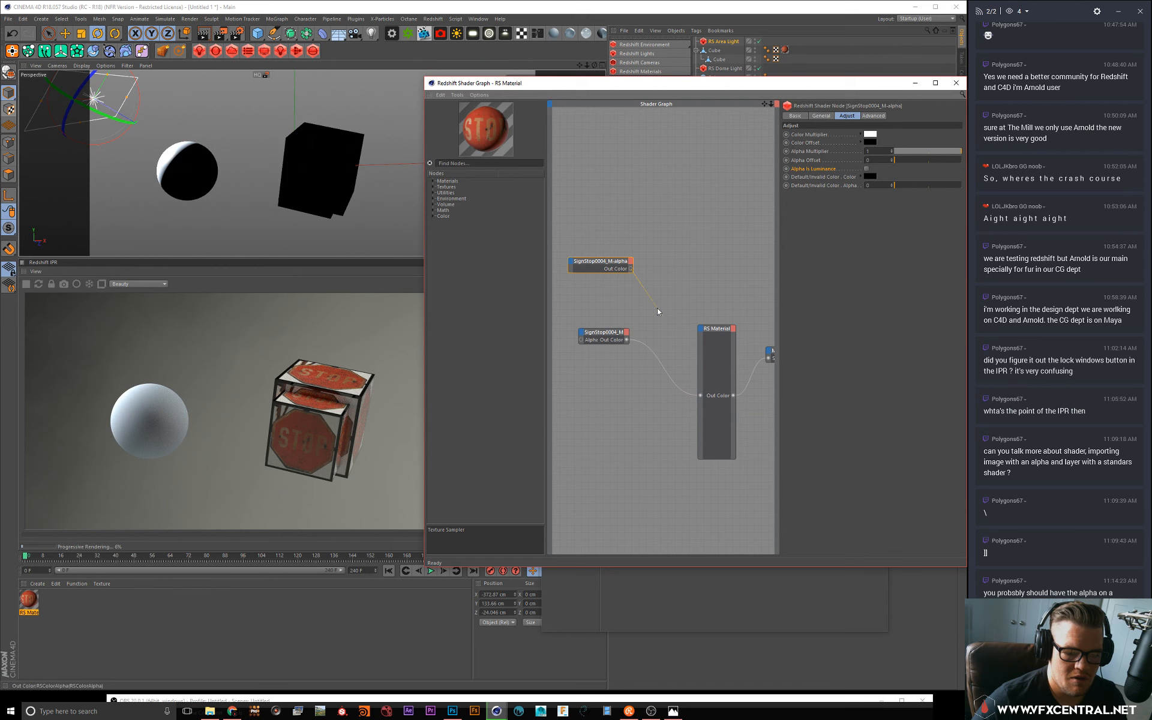
left_click_drag(700, 394, 700, 395)
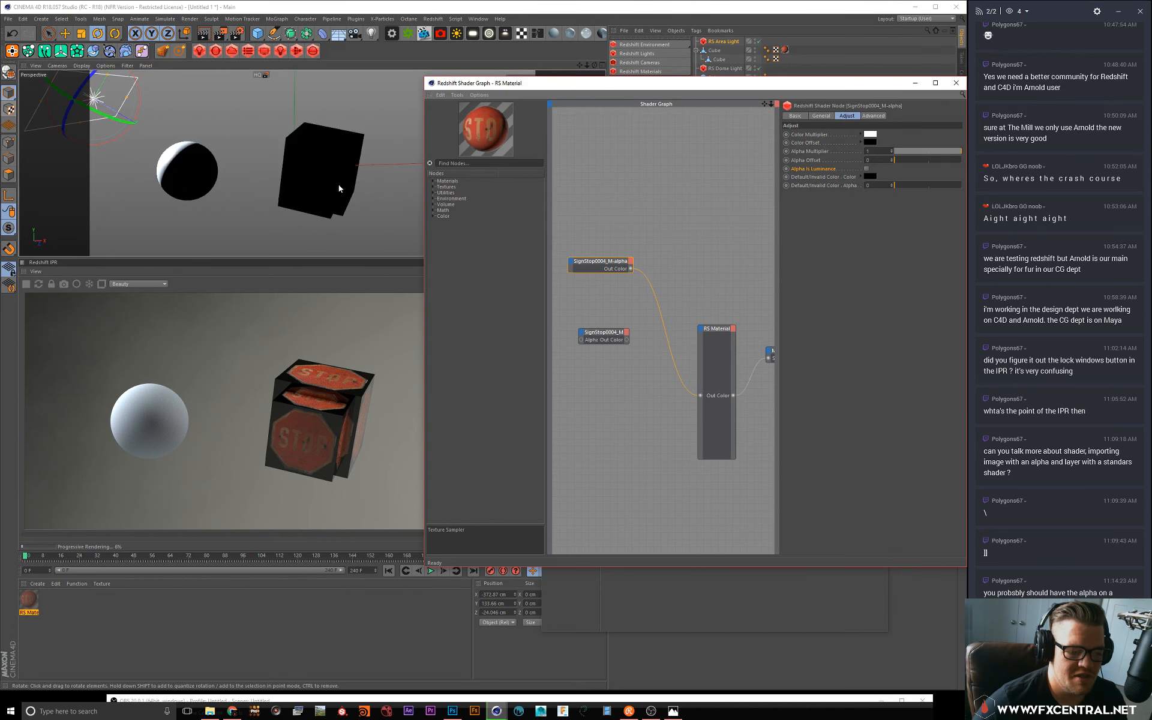
left_click(591, 331)
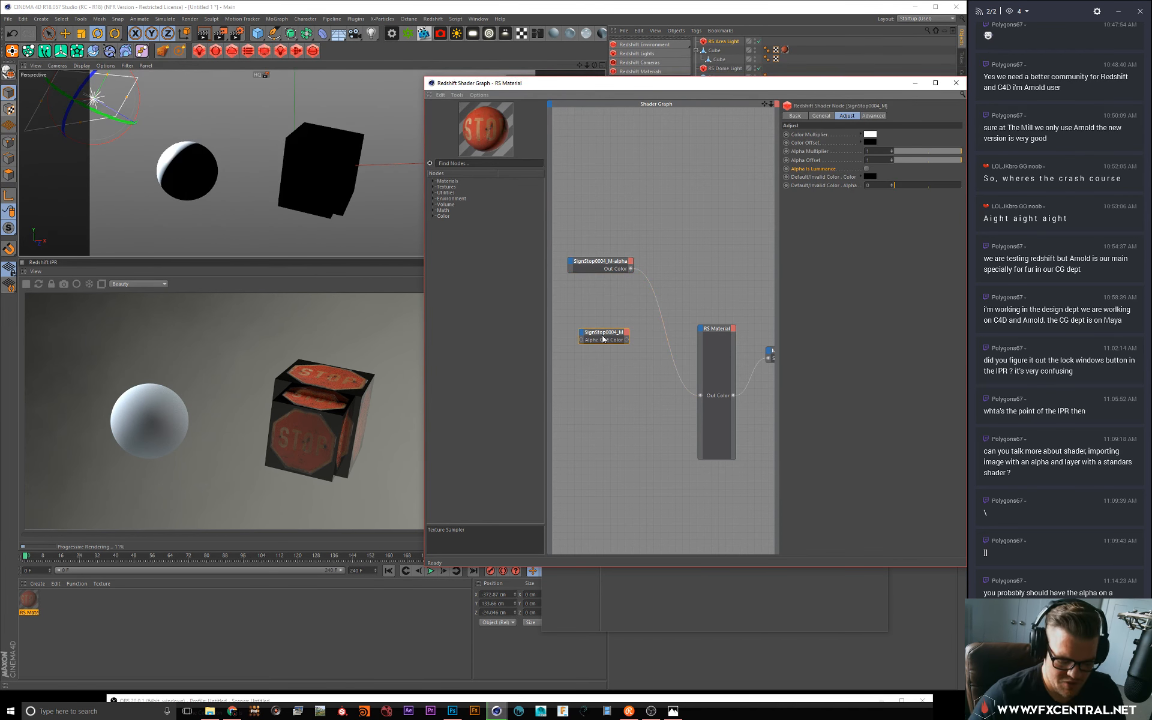
key("Delete")
Step: Add a Color Layer node between texture and material, wiring SignStop0004_M-alpha into Base Color and the layer's Out Color into the RS Material
left_click(470, 163)
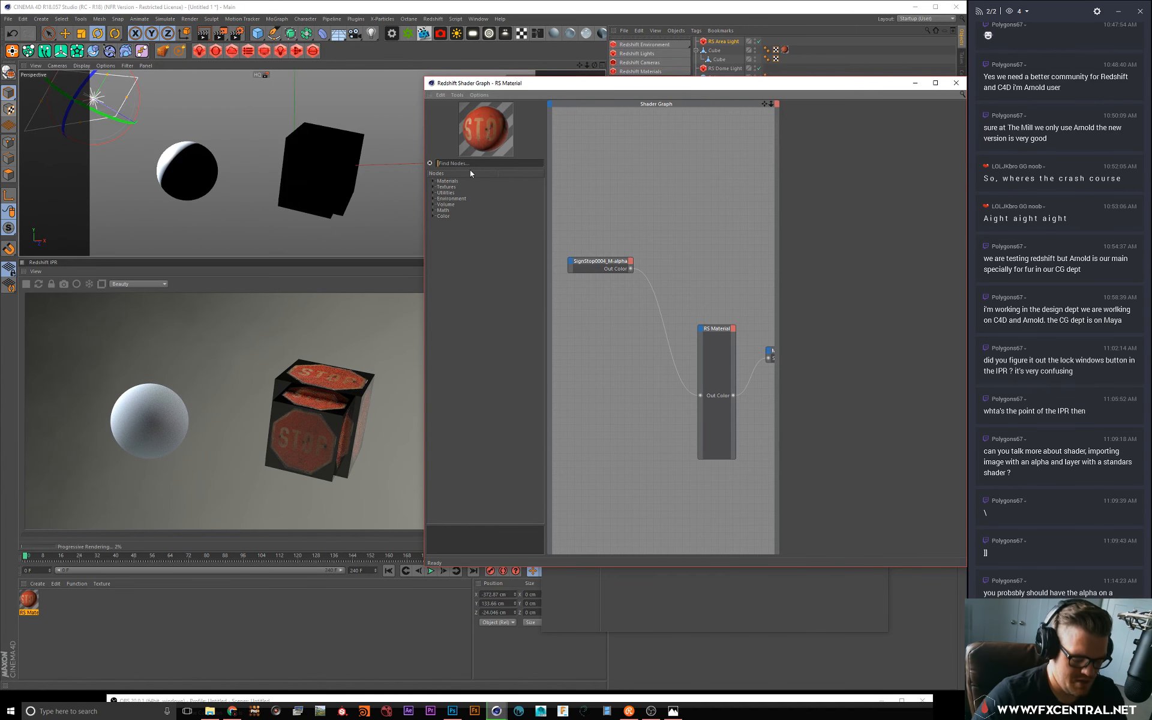
left_click(433, 216)
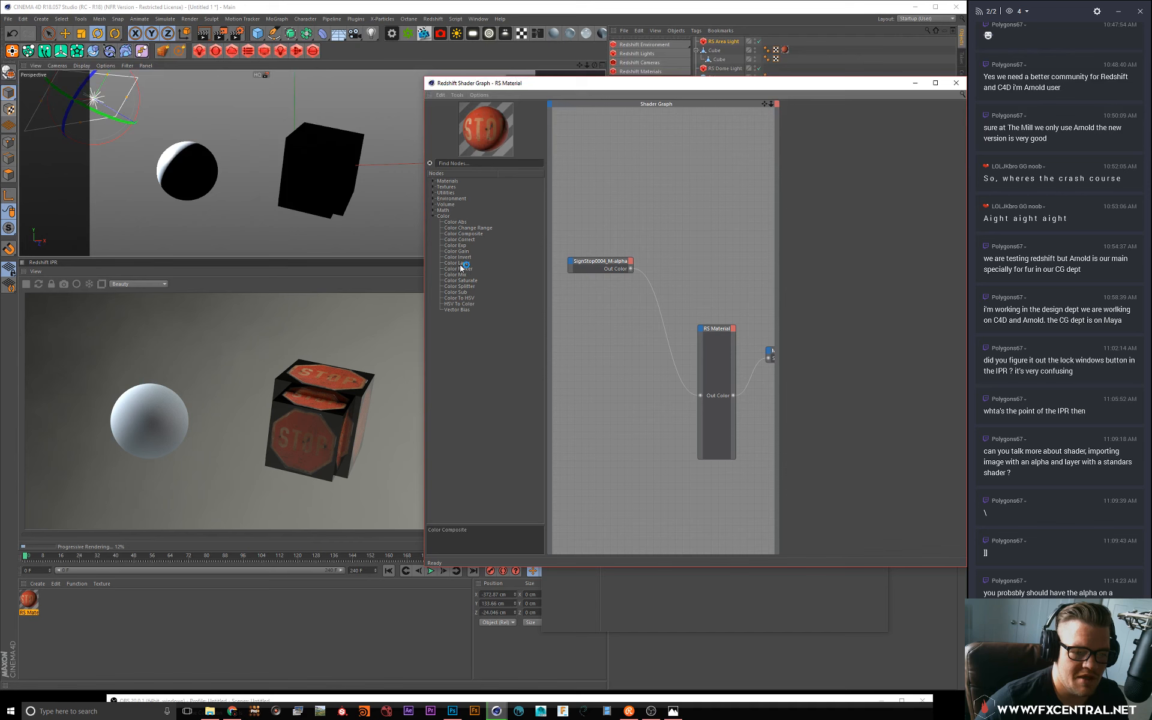
left_click_drag(457, 262, 622, 379)
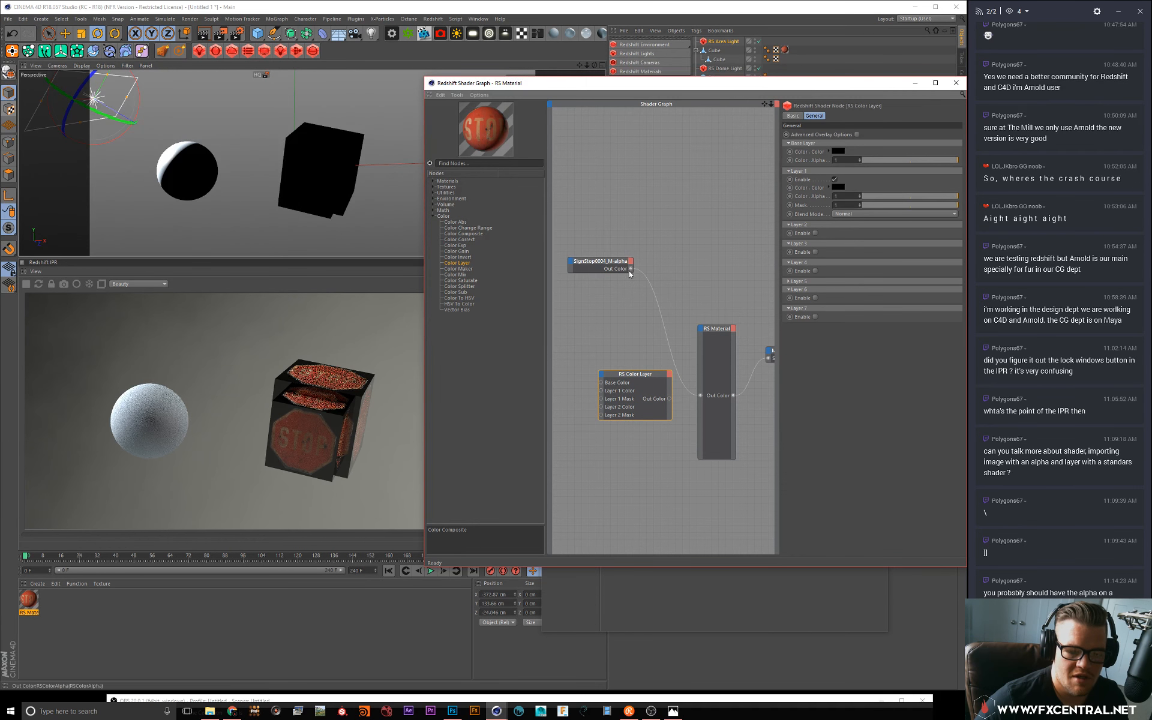
left_click_drag(630, 269, 601, 382)
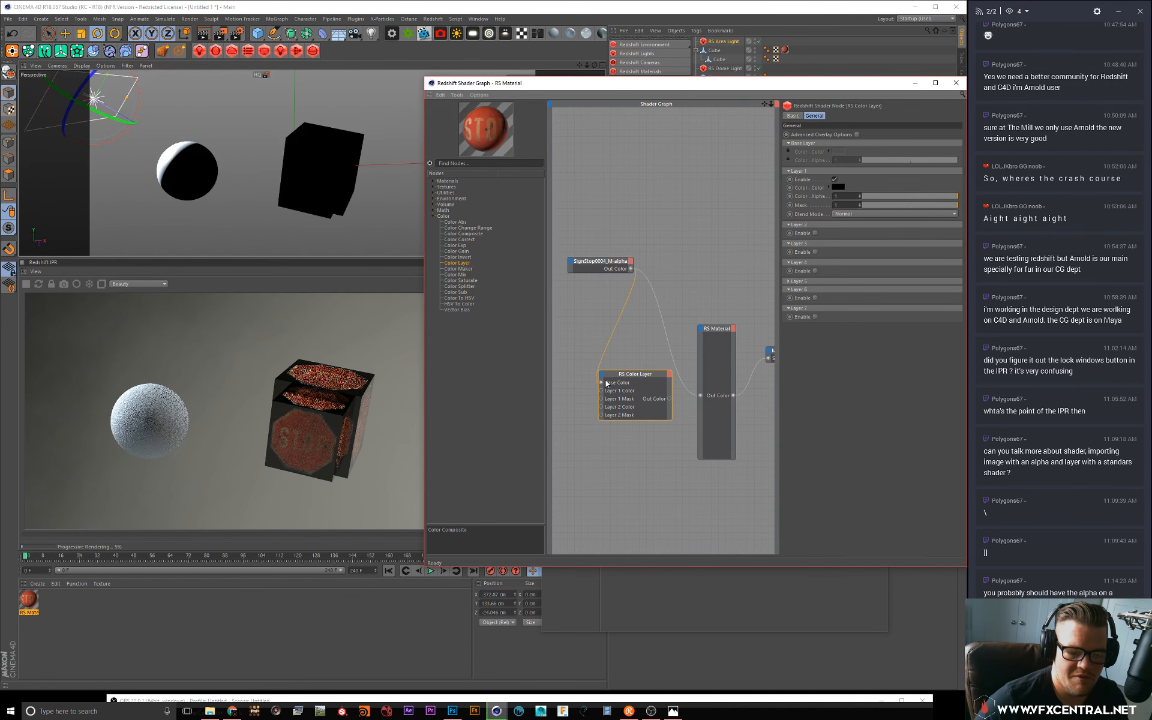
left_click_drag(669, 399, 701, 396)
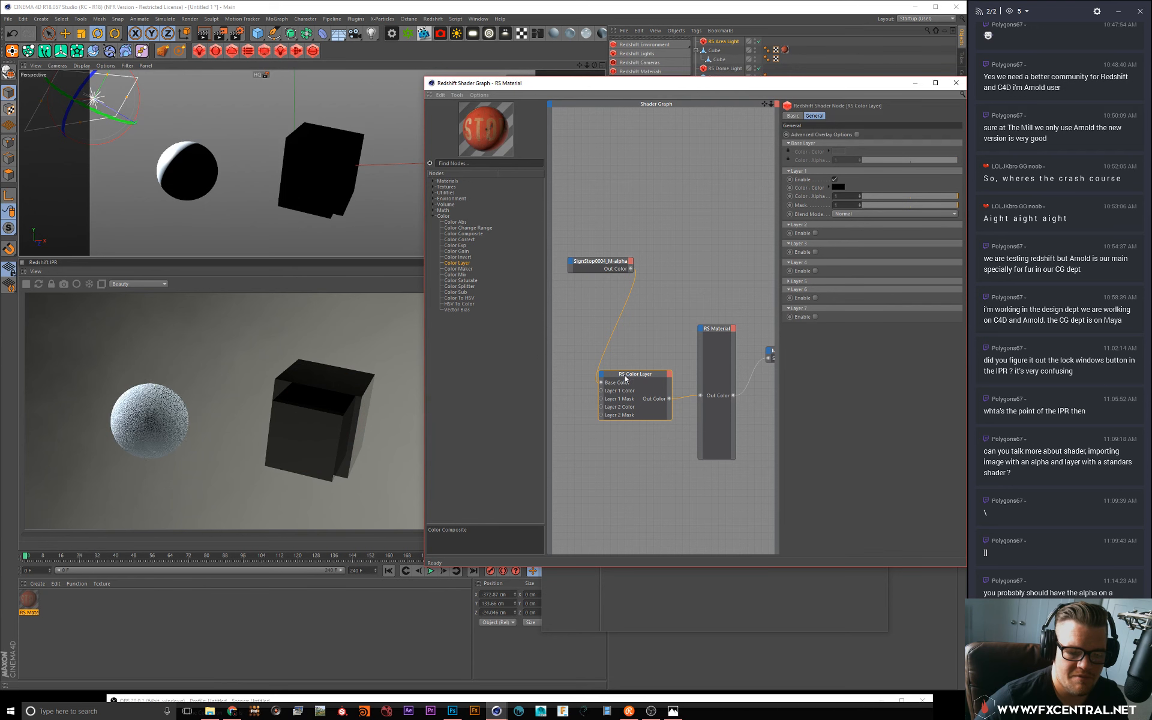
left_click_drag(627, 376, 645, 366)
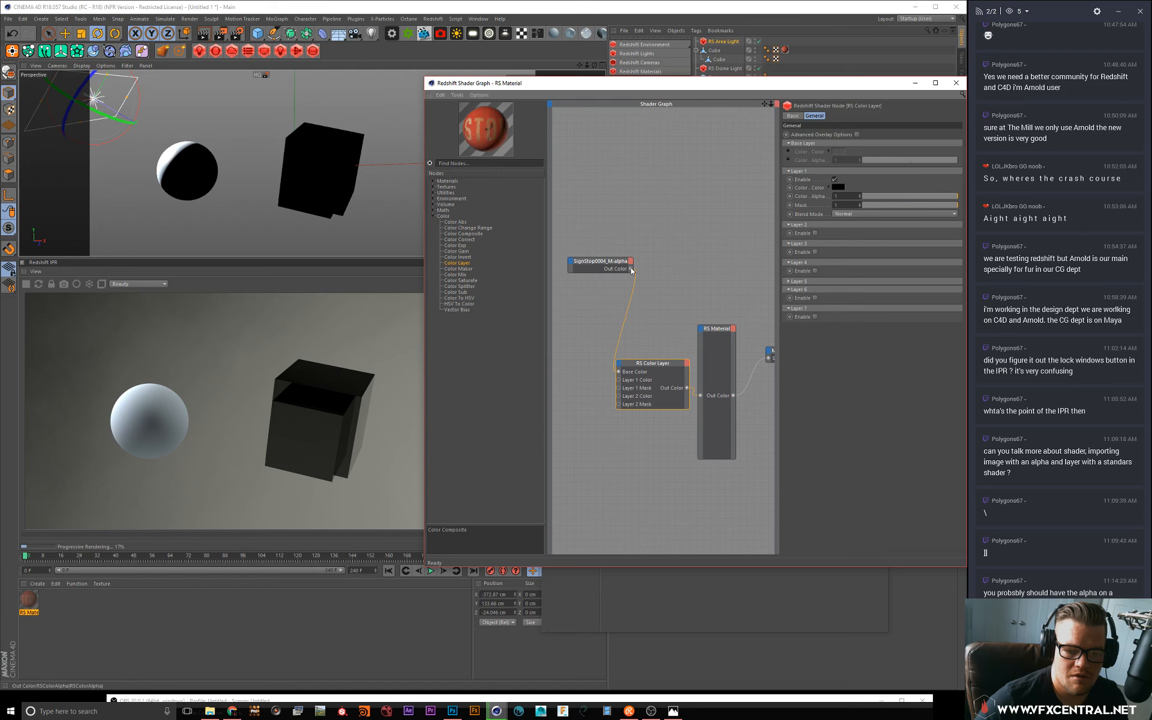
Step: Connect the stop sign texture's output to Layer 1 Color and add a Color Abs node with a red input color
left_click_drag(619, 382, 618, 380)
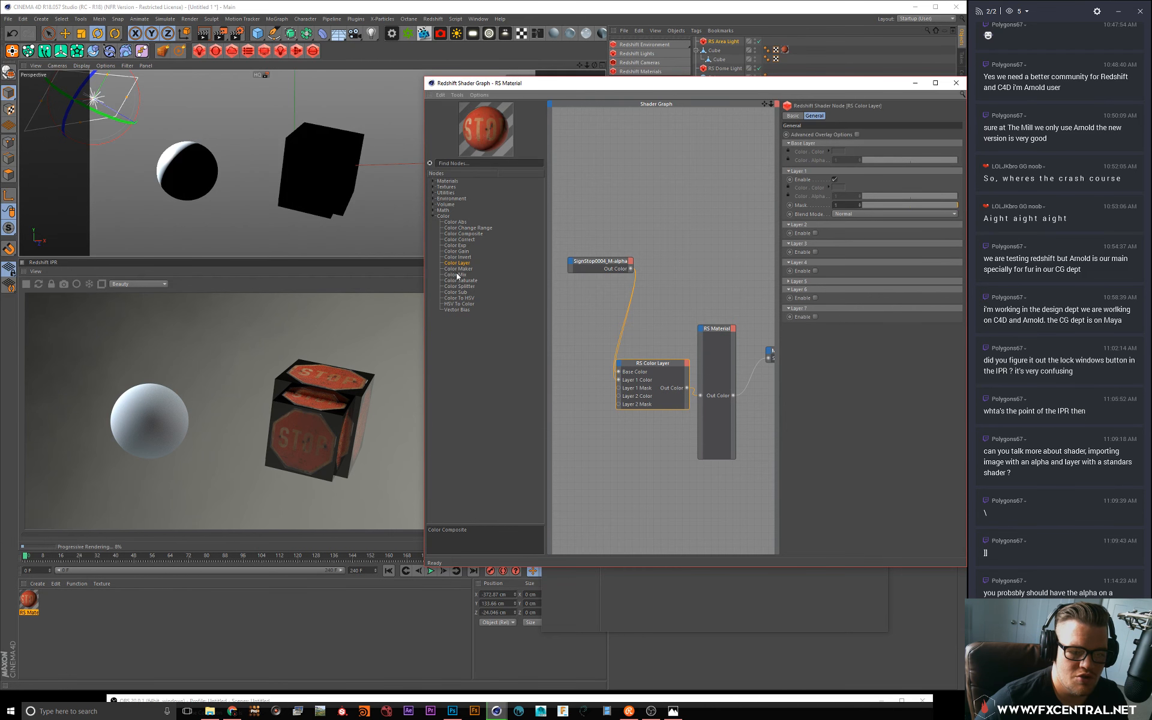
left_click_drag(455, 221, 575, 401)
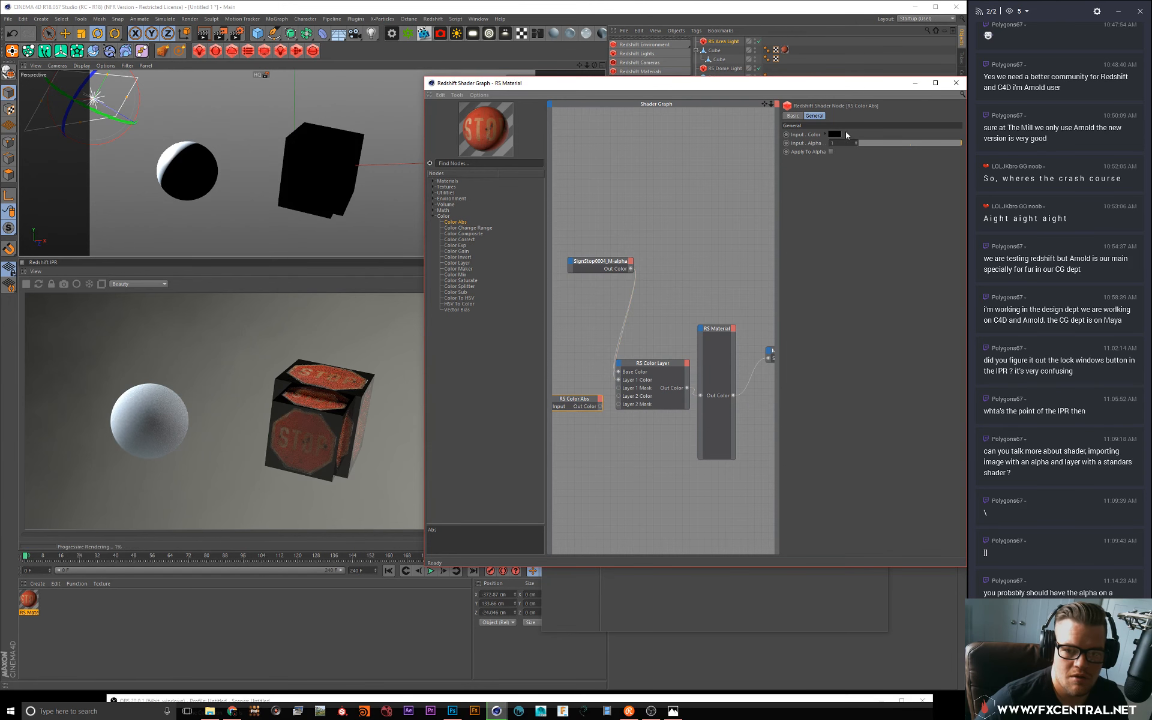
left_click(837, 134)
left_click_drag(851, 153, 927, 141)
left_click(821, 166)
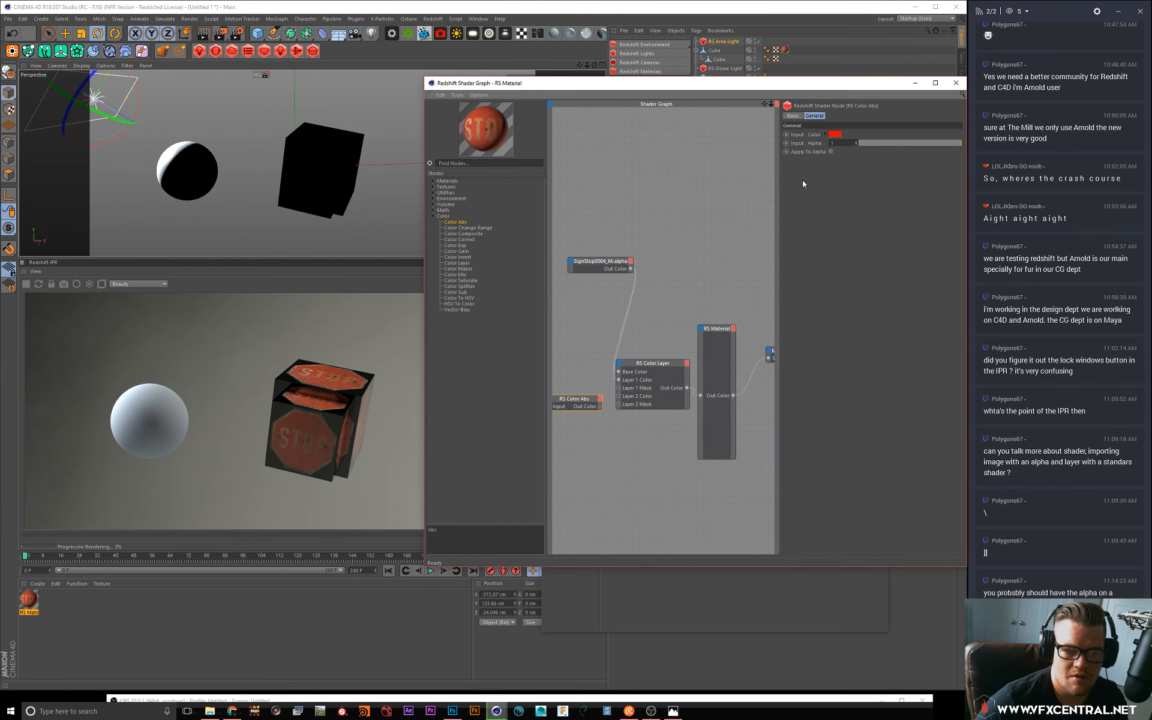
Step: Connect the red Color Abs node to Layer 2 Color and remove the stop sign texture's link to Base Color
left_click_drag(595, 408, 586, 402)
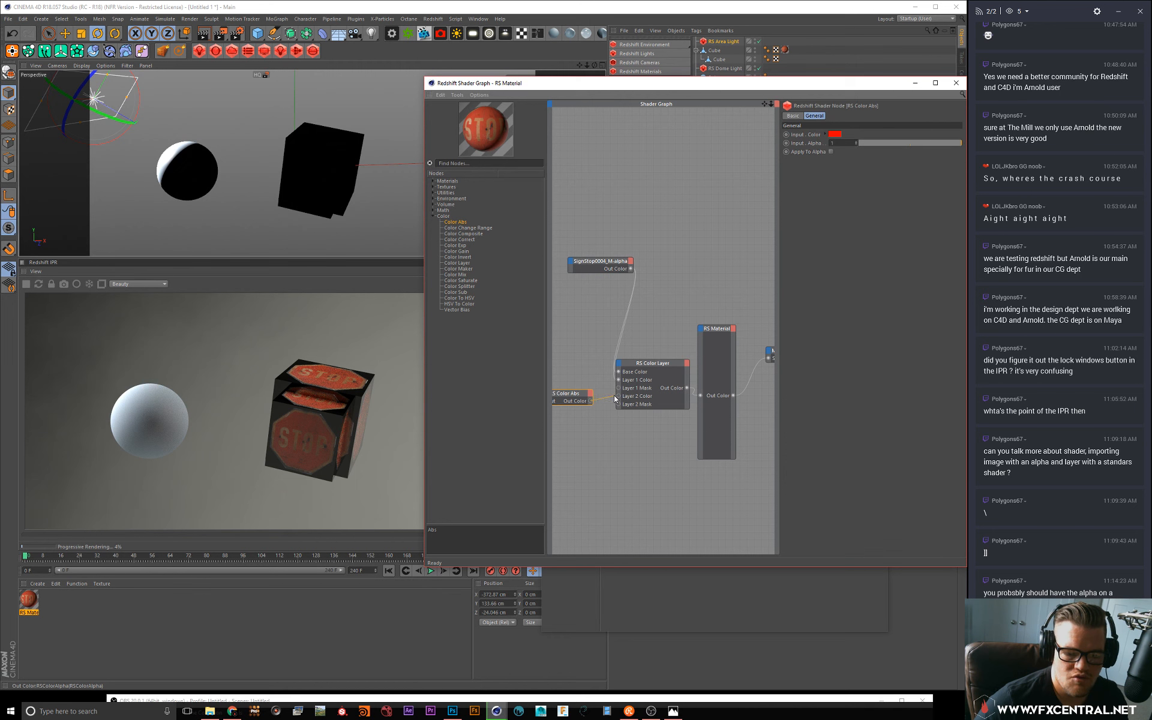
left_click_drag(620, 399, 618, 396)
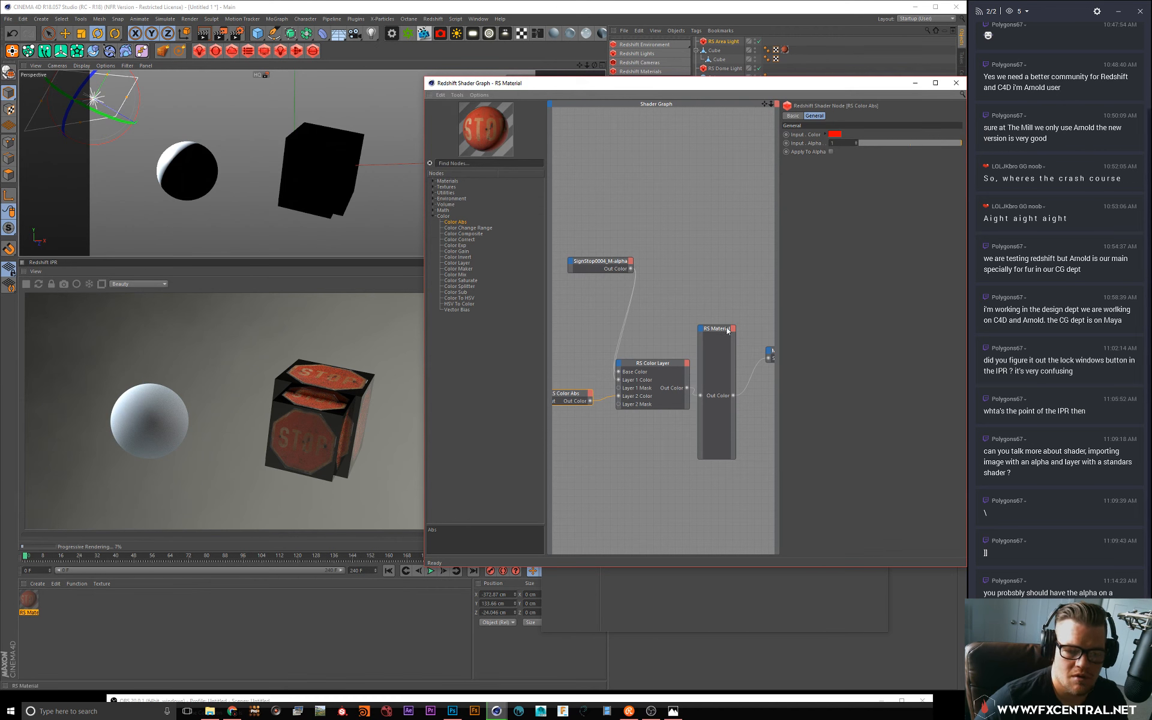
left_click_drag(623, 272, 569, 291)
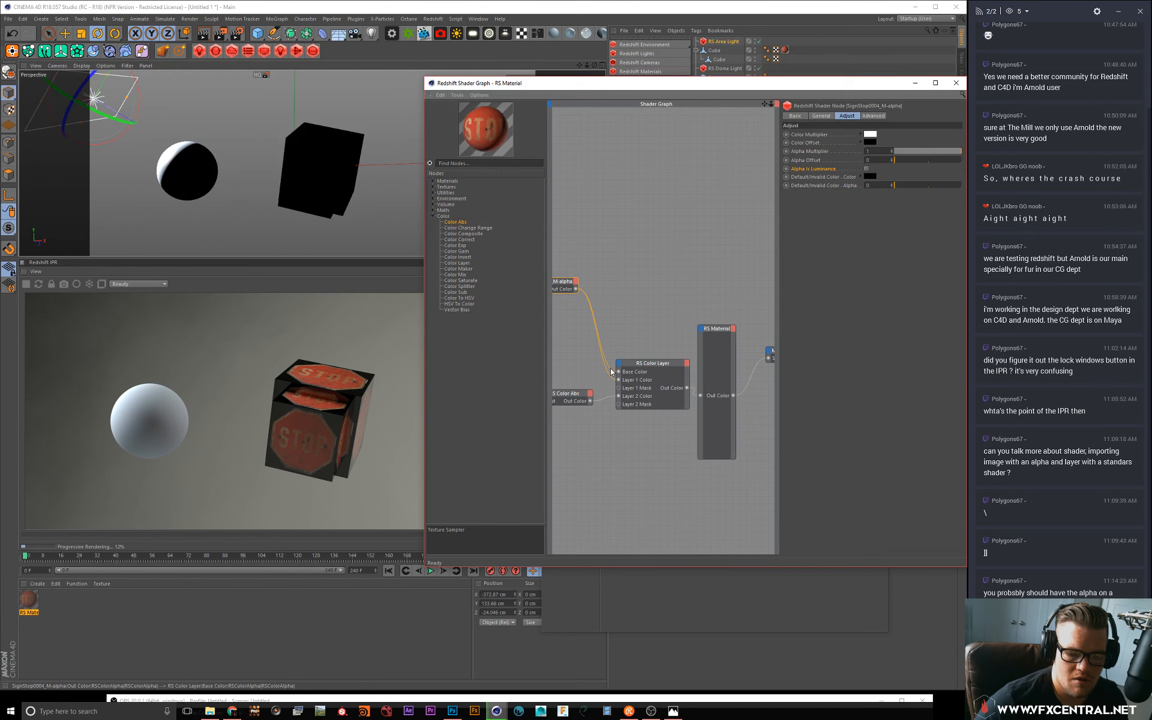
left_click_drag(613, 373, 618, 379)
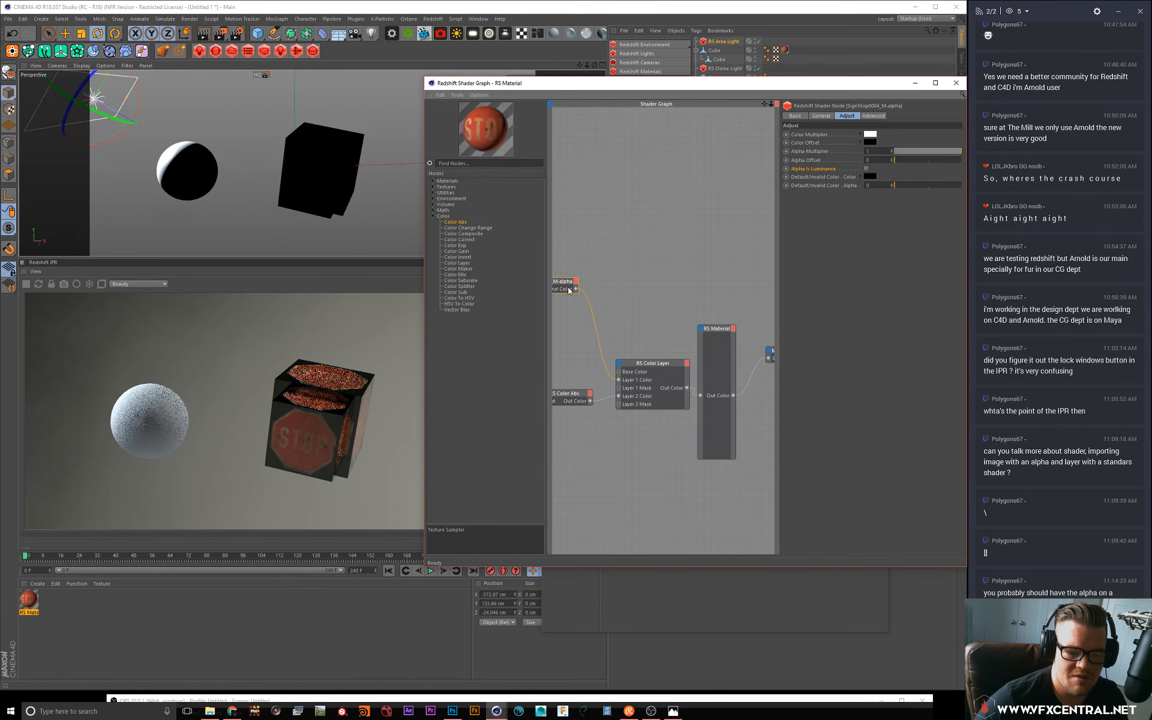
Step: Widen the shader graph area and rearrange the stop sign texture and RS Material nodes around the RS Color Layer
left_click_drag(574, 290, 566, 344)
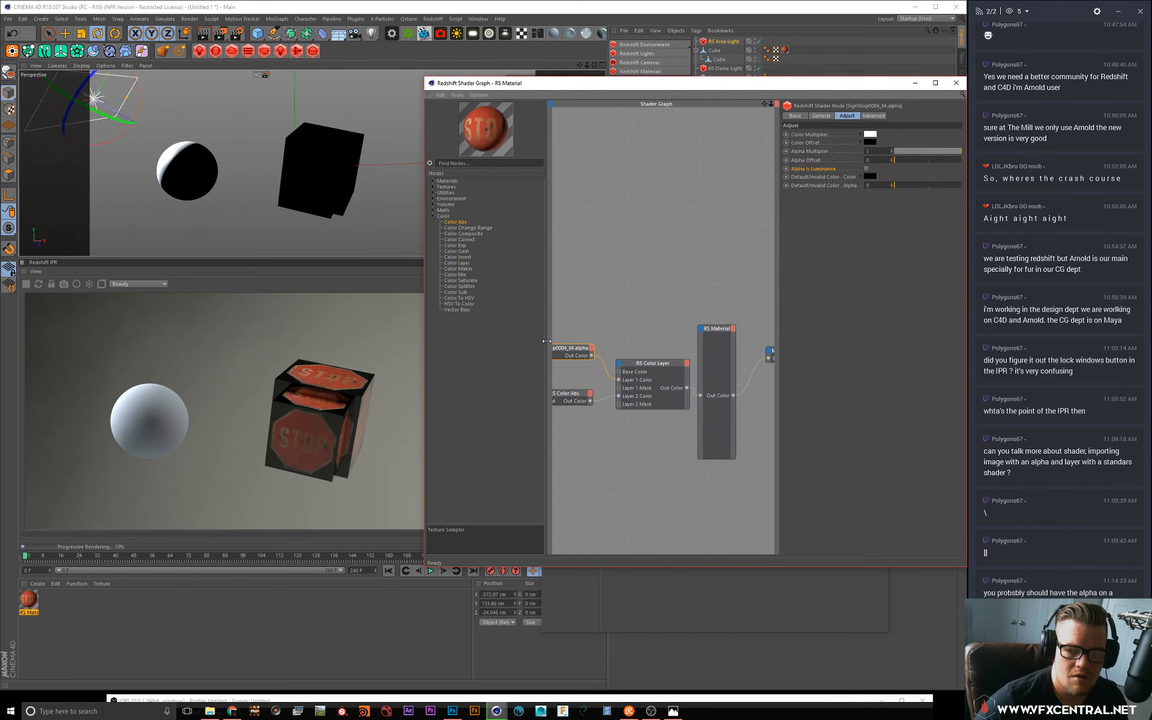
left_click_drag(546, 341, 493, 342)
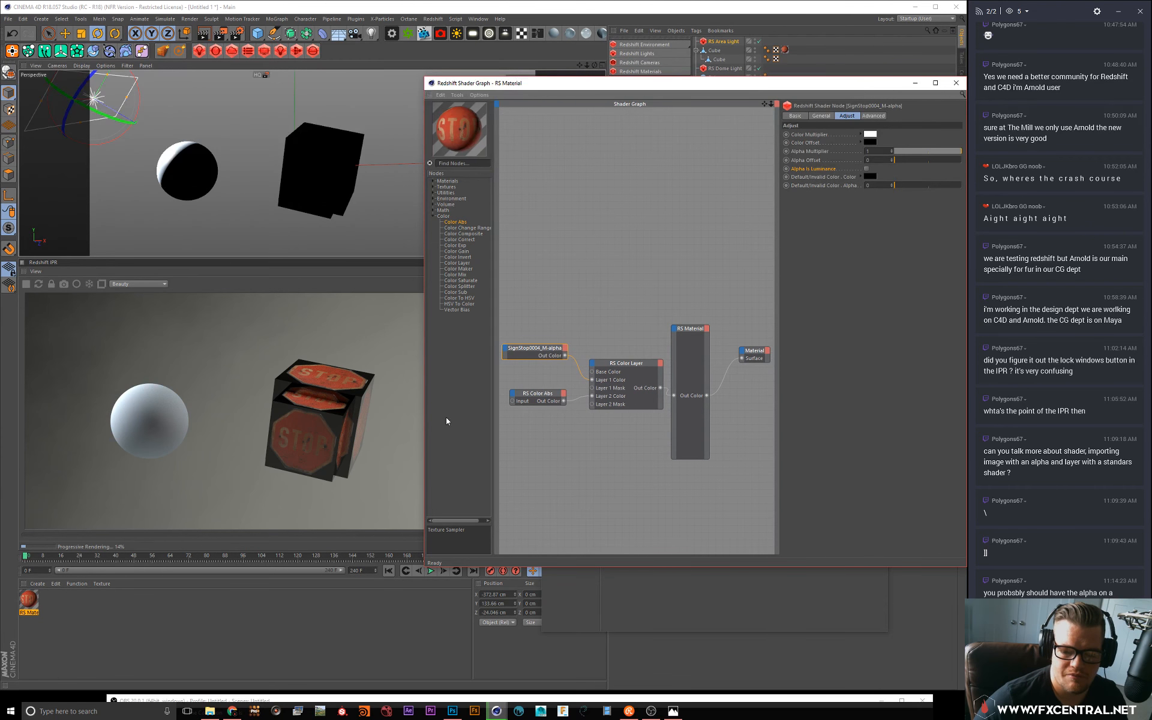
left_click(654, 355)
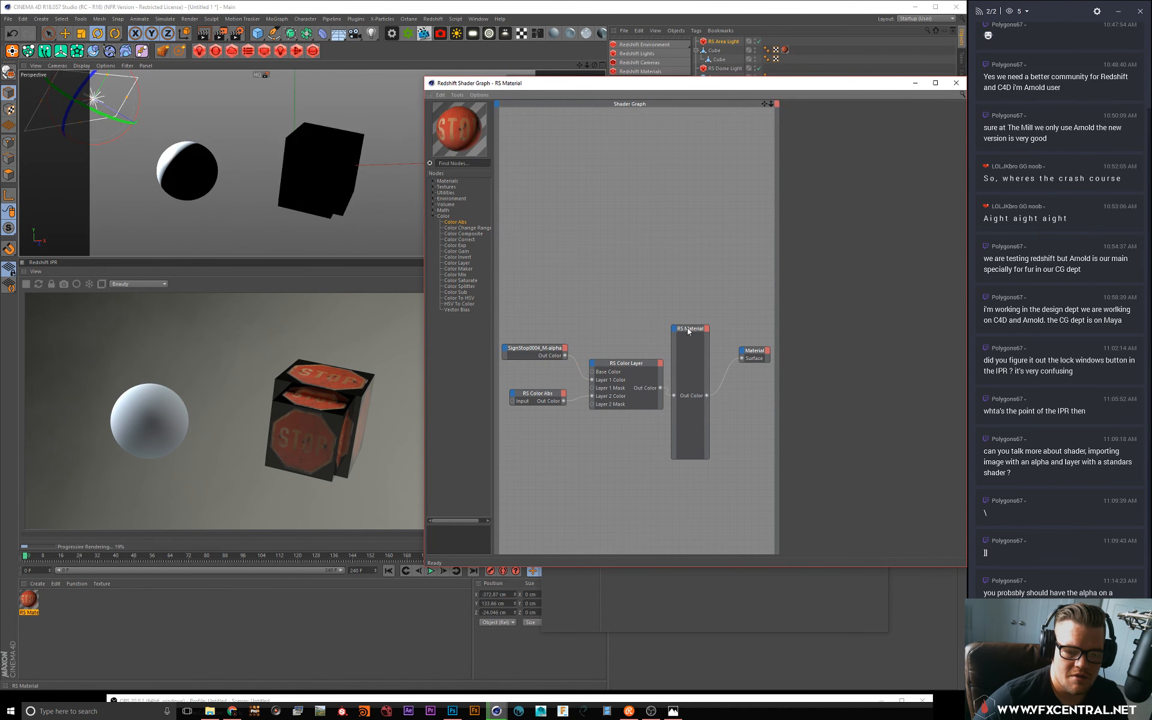
left_click_drag(688, 328, 698, 341)
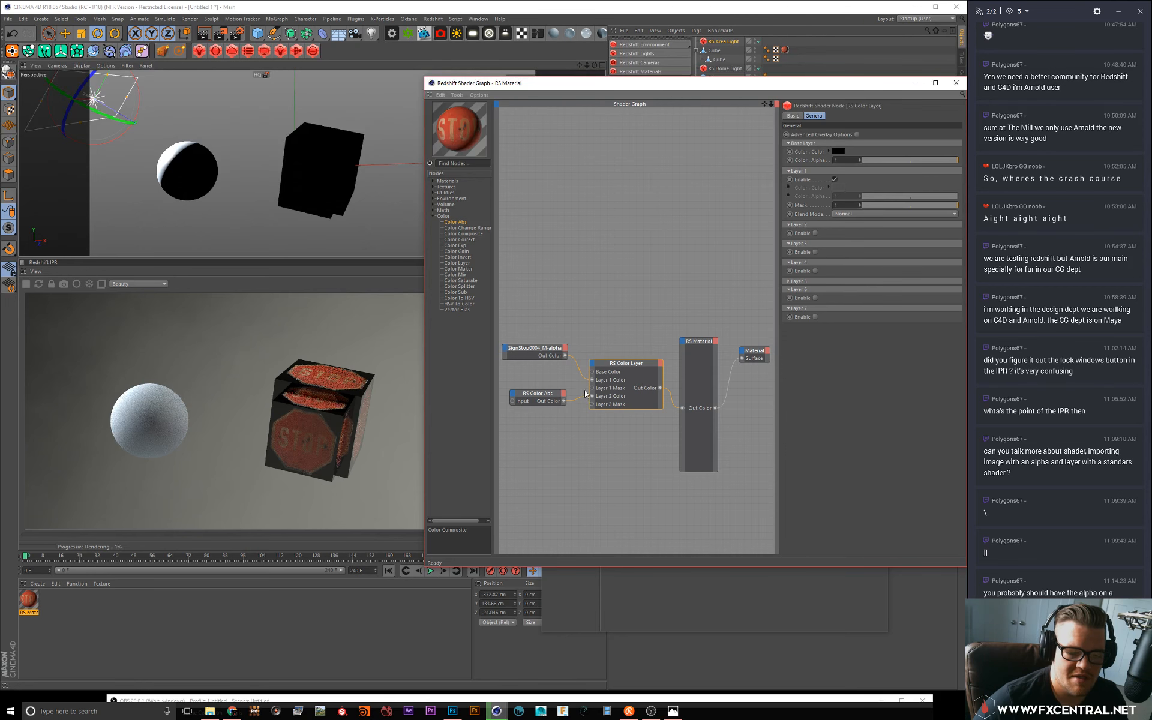
Step: Try the stop sign texture on the Layer 1 Mask and Base Color inputs, and reconnect it to Layer 1 Color only
left_click_drag(594, 391, 592, 388)
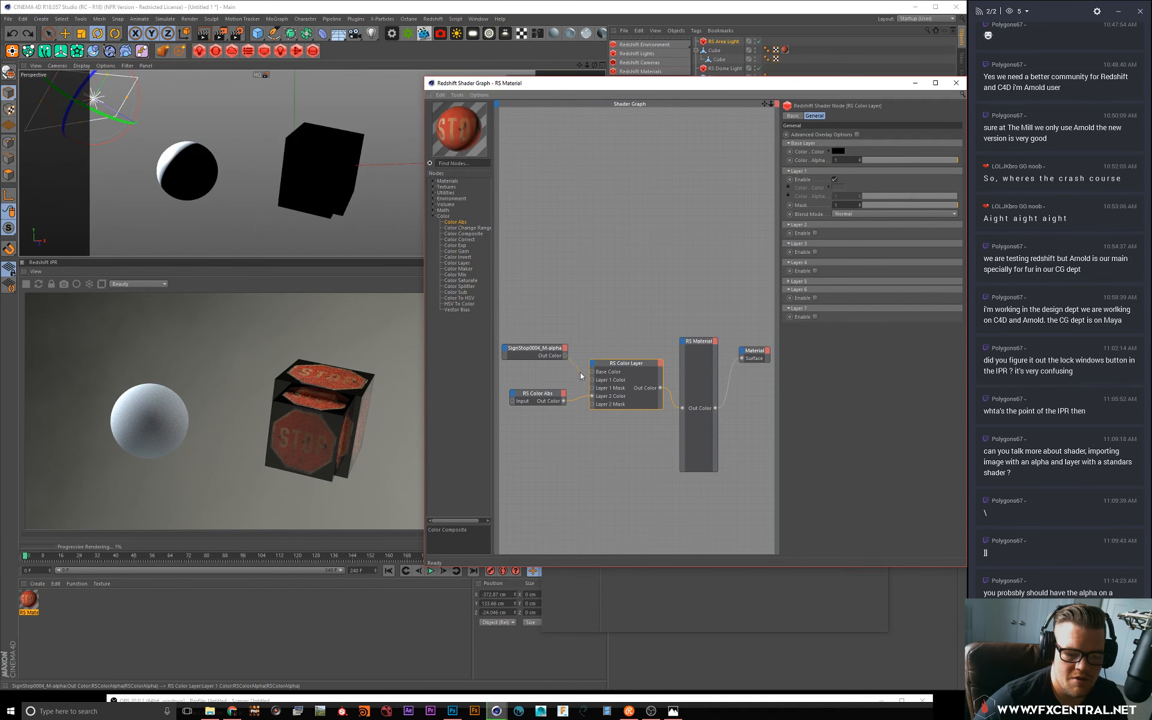
left_click_drag(591, 380, 592, 372)
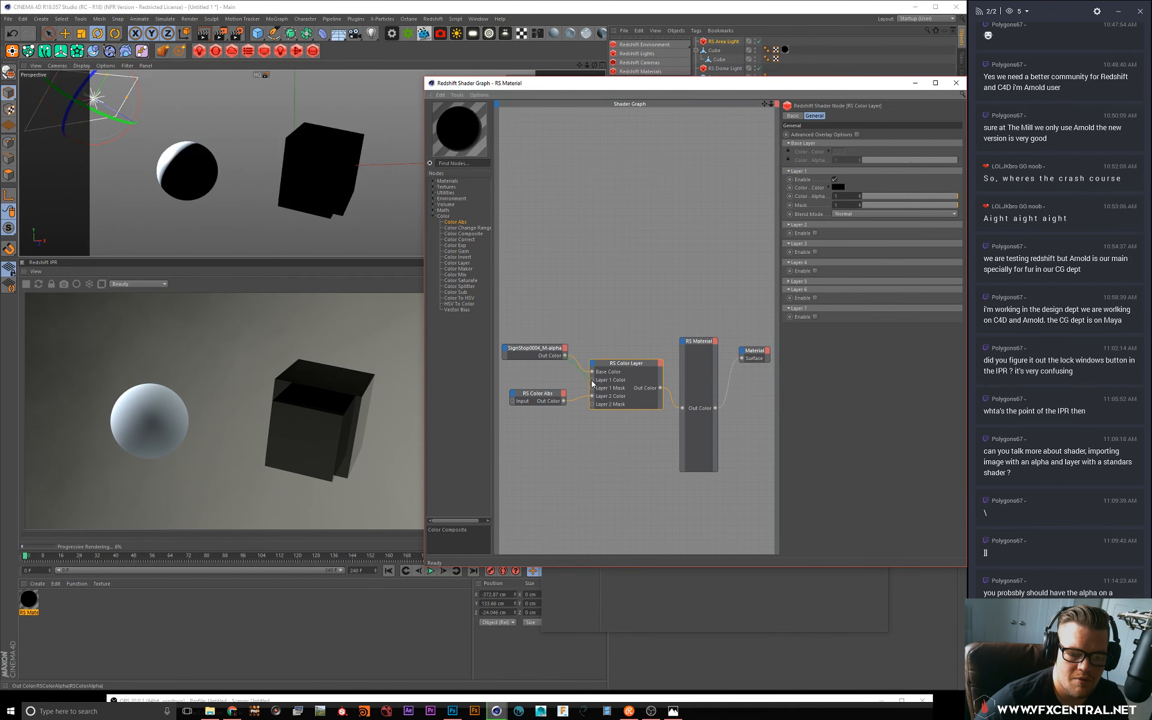
left_click_drag(592, 384, 589, 361)
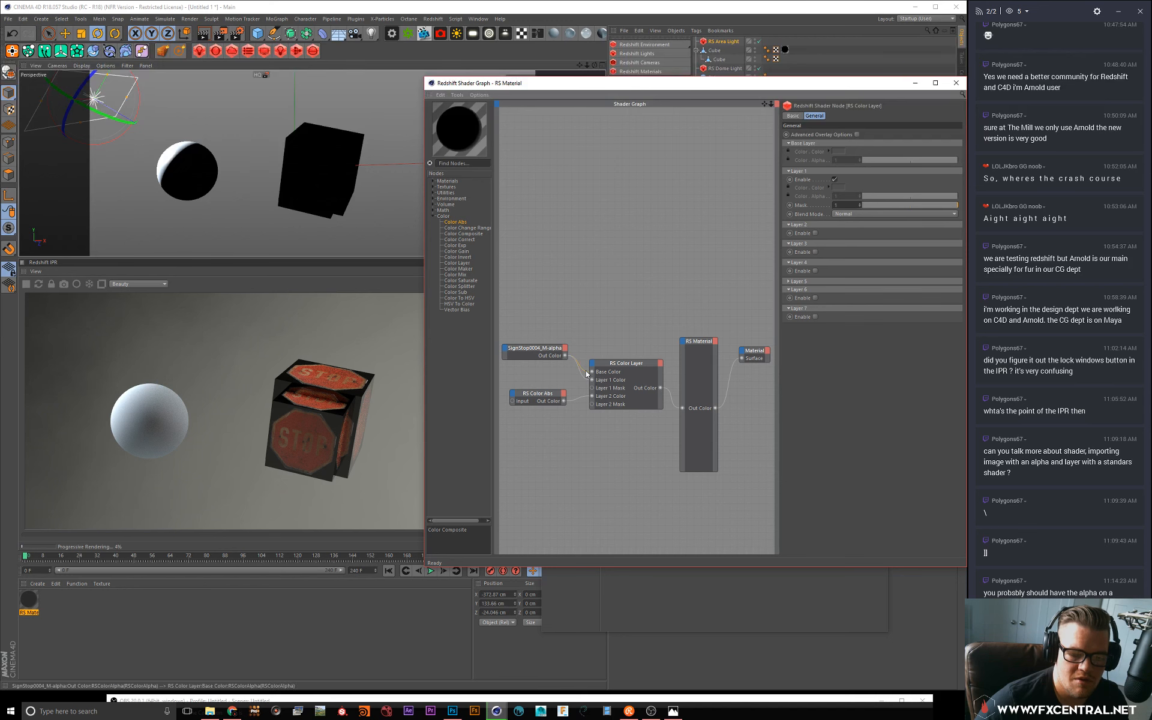
Step: Toggle Alpha Is Luminance and set Alpha Offset to 1 on the stop sign texture node
left_click(553, 354)
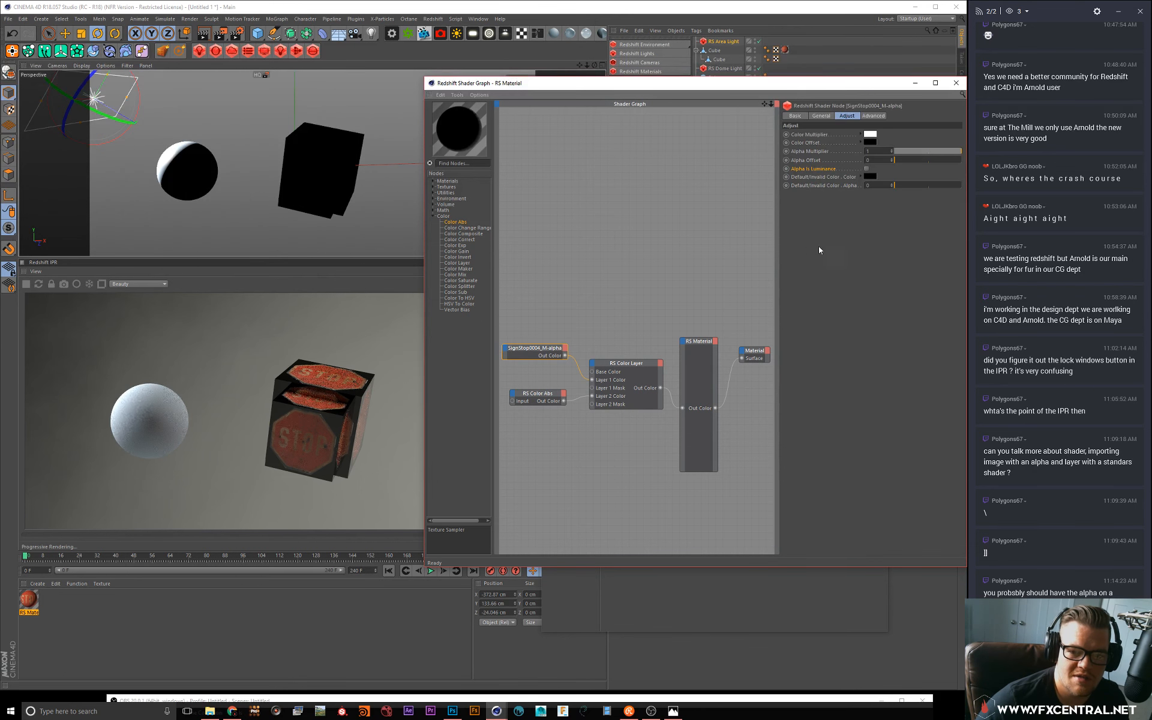
left_click(866, 168)
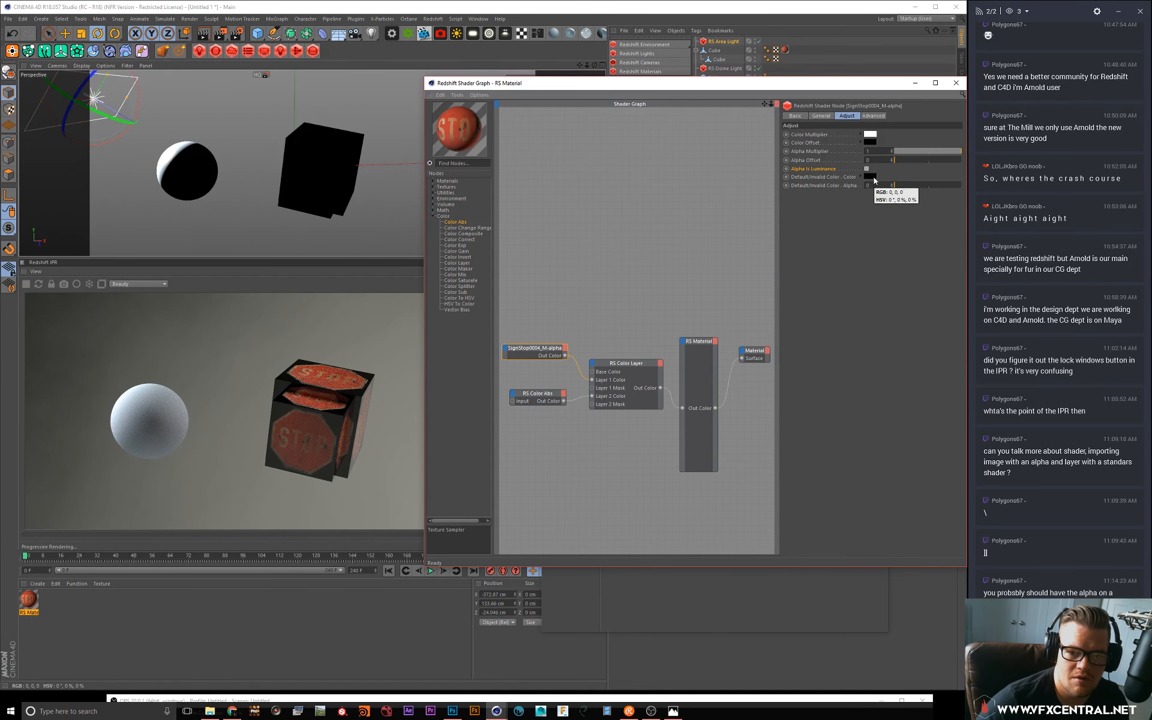
left_click_drag(928, 169, 961, 165)
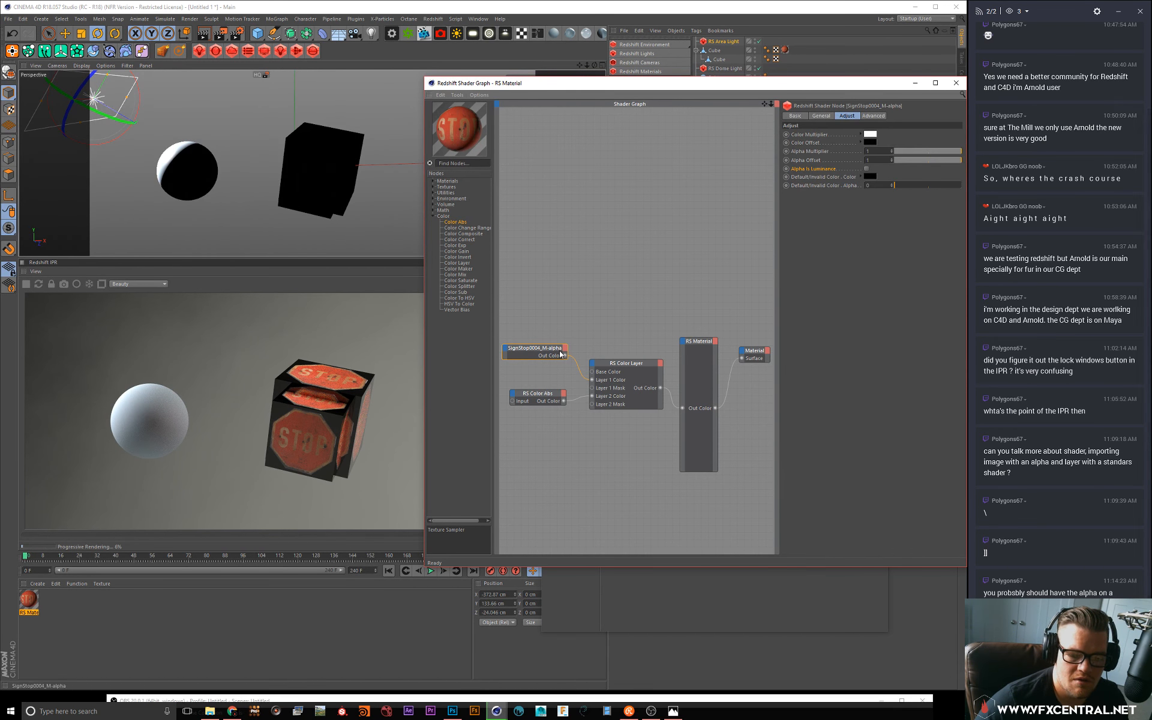
Step: Try the stop sign texture's output as the Layer 1 Mask, and remove that link
left_click_drag(594, 393, 592, 387)
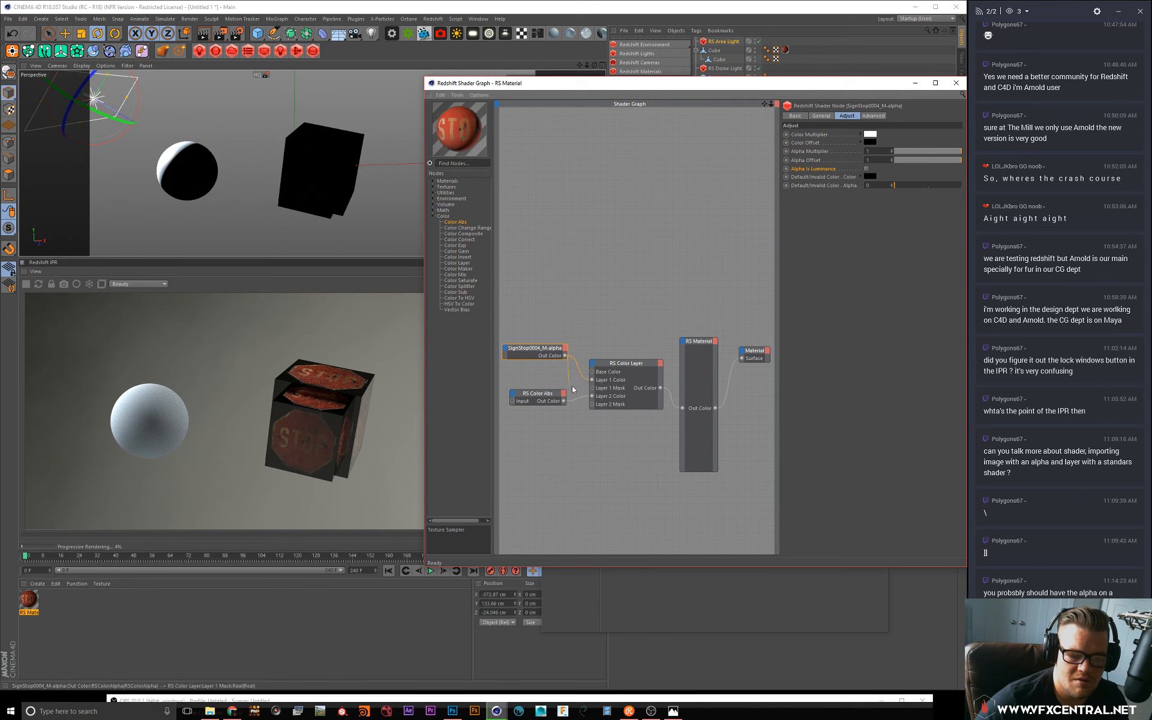
Step: Enable Apply To Alpha on the Color Abs node and tidy the node below the texture
left_click(544, 397)
double_click(538, 394)
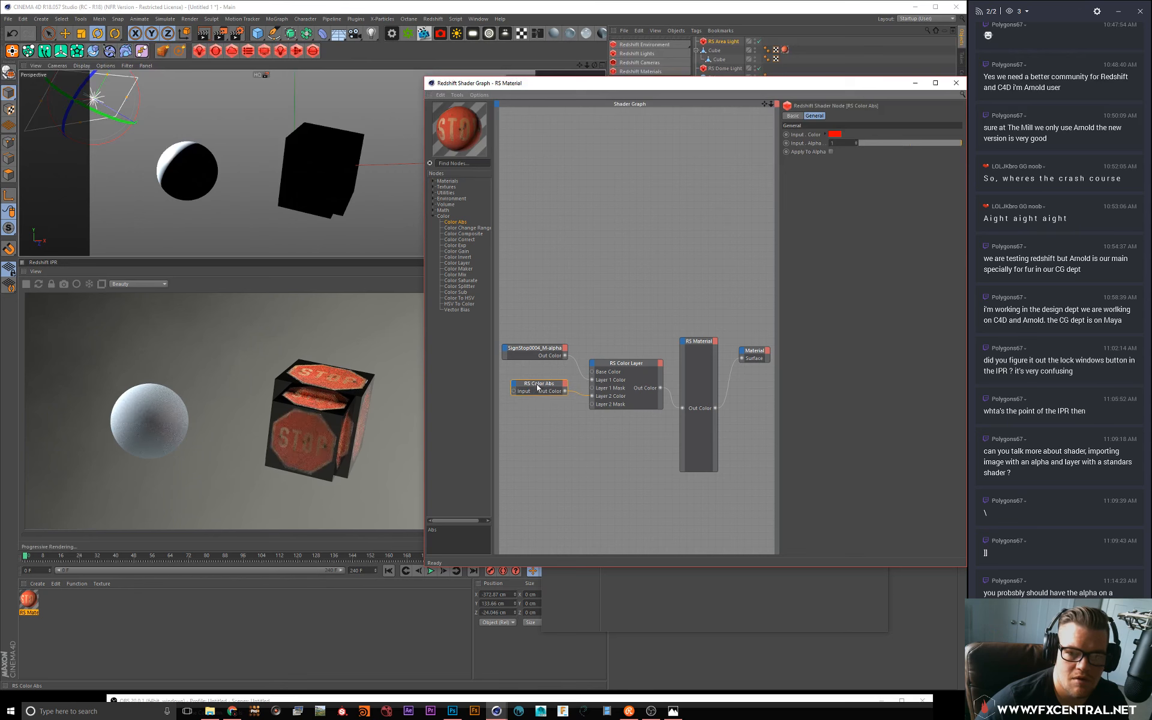
left_click(830, 151)
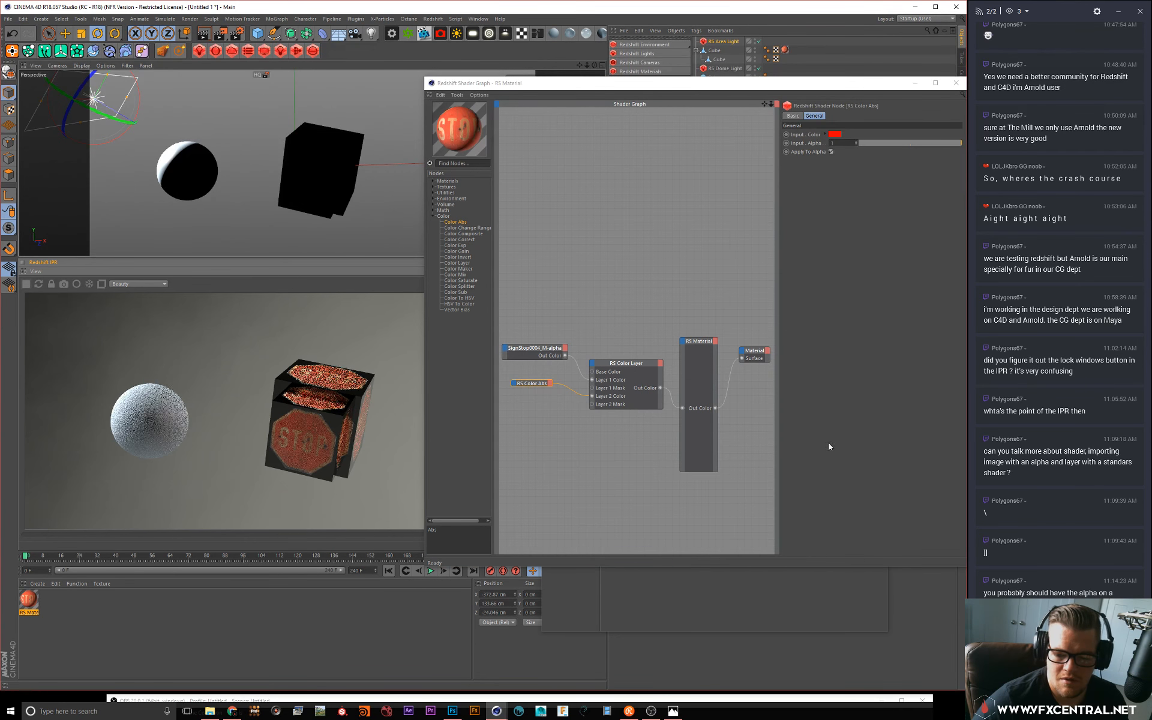
left_click(630, 438)
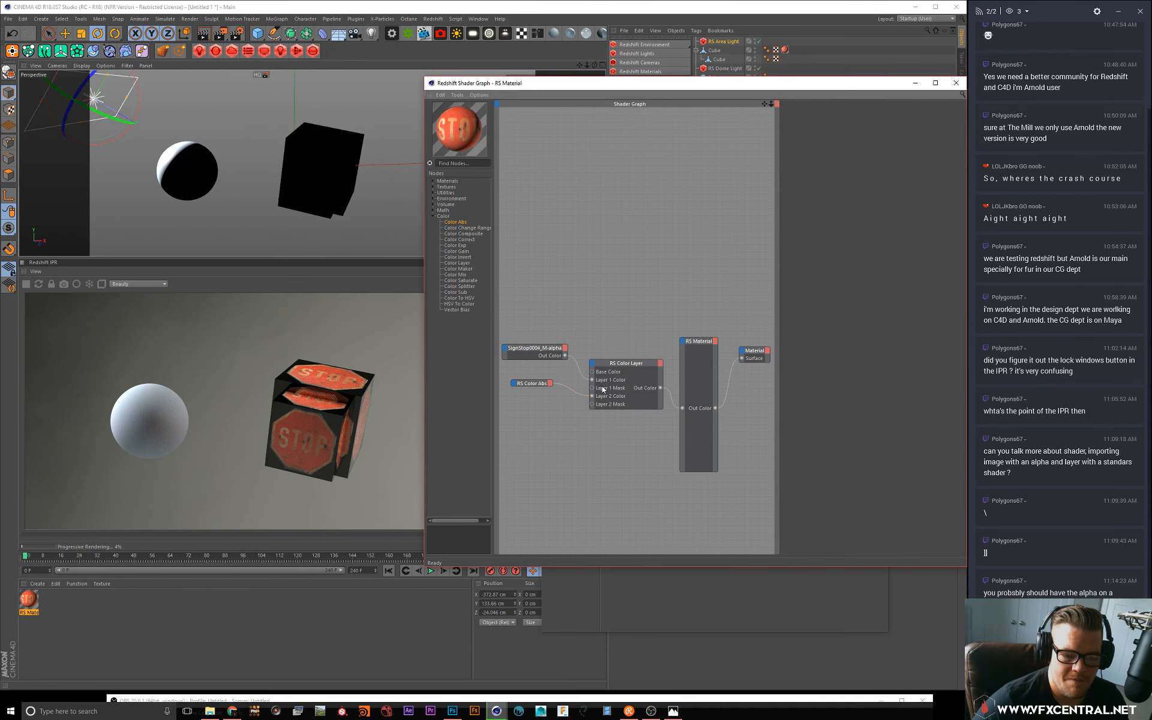
Step: Set Layer 1 of the RS Color Layer to the Average blend mode with a mask of about 0.94
left_click(613, 365)
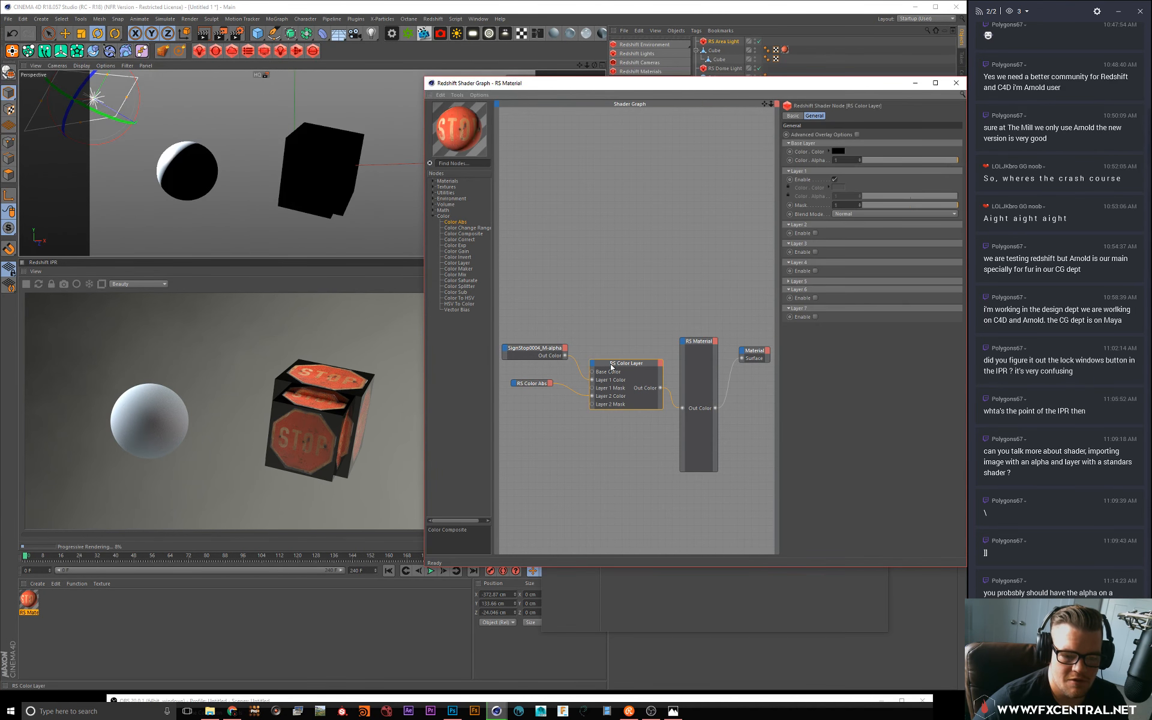
left_click(843, 214)
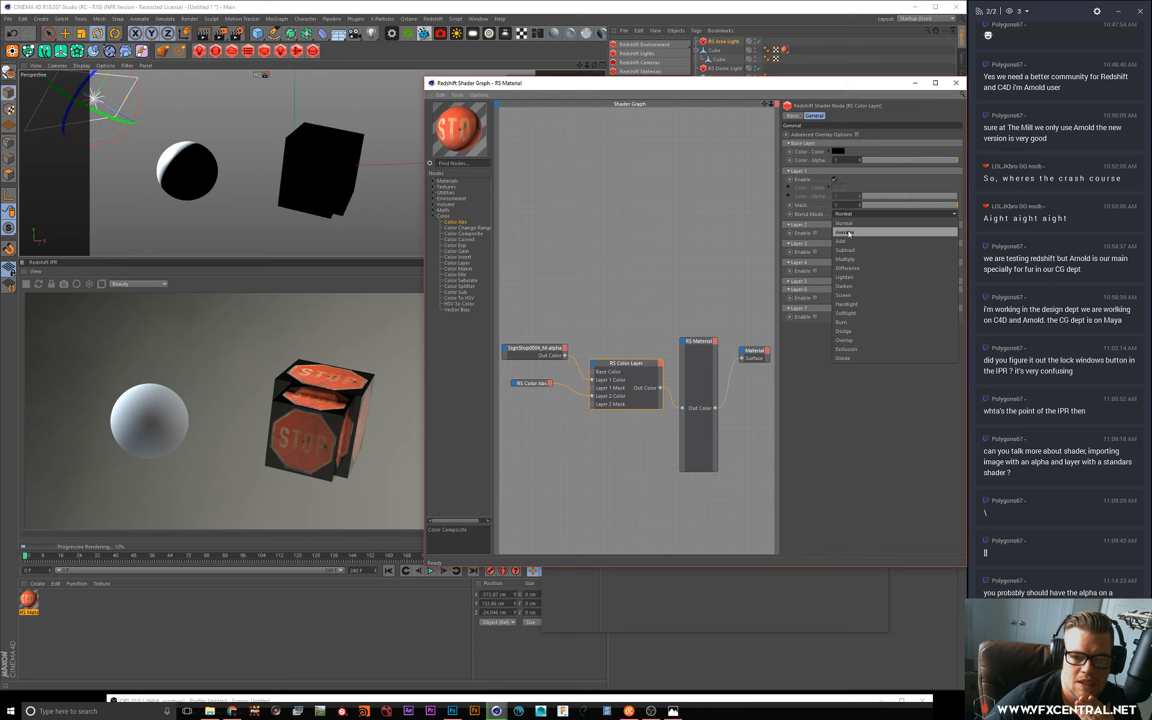
left_click(848, 228)
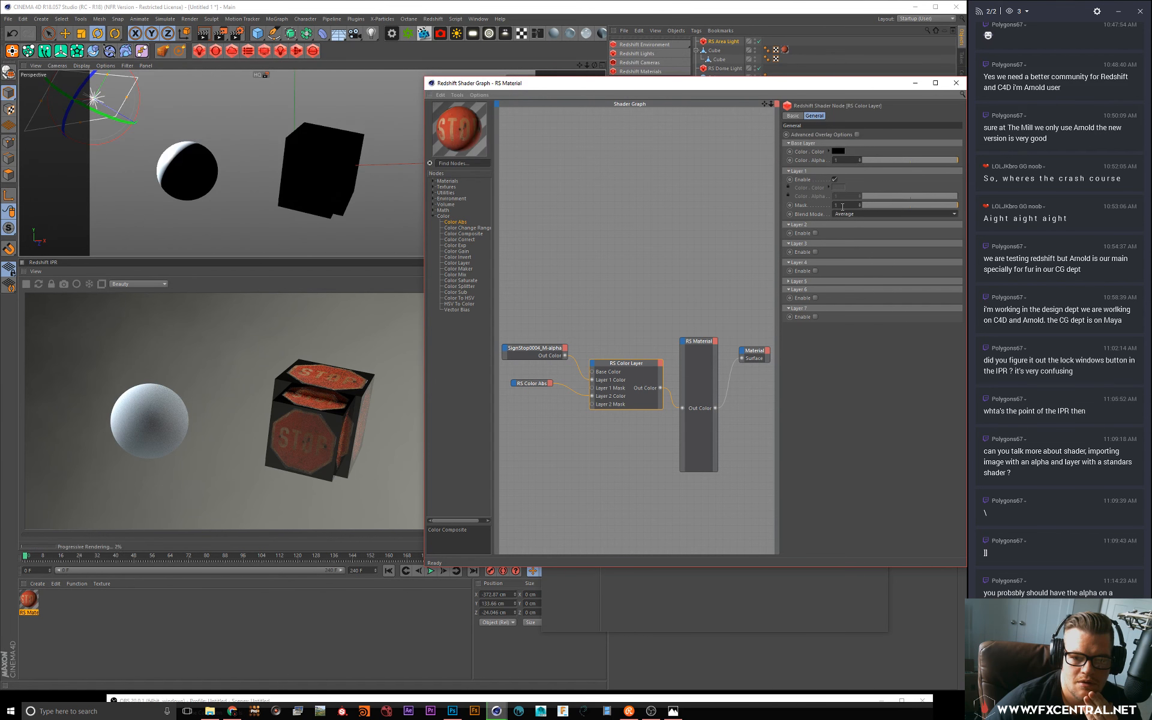
left_click(842, 214)
left_click(842, 214)
left_click(886, 205)
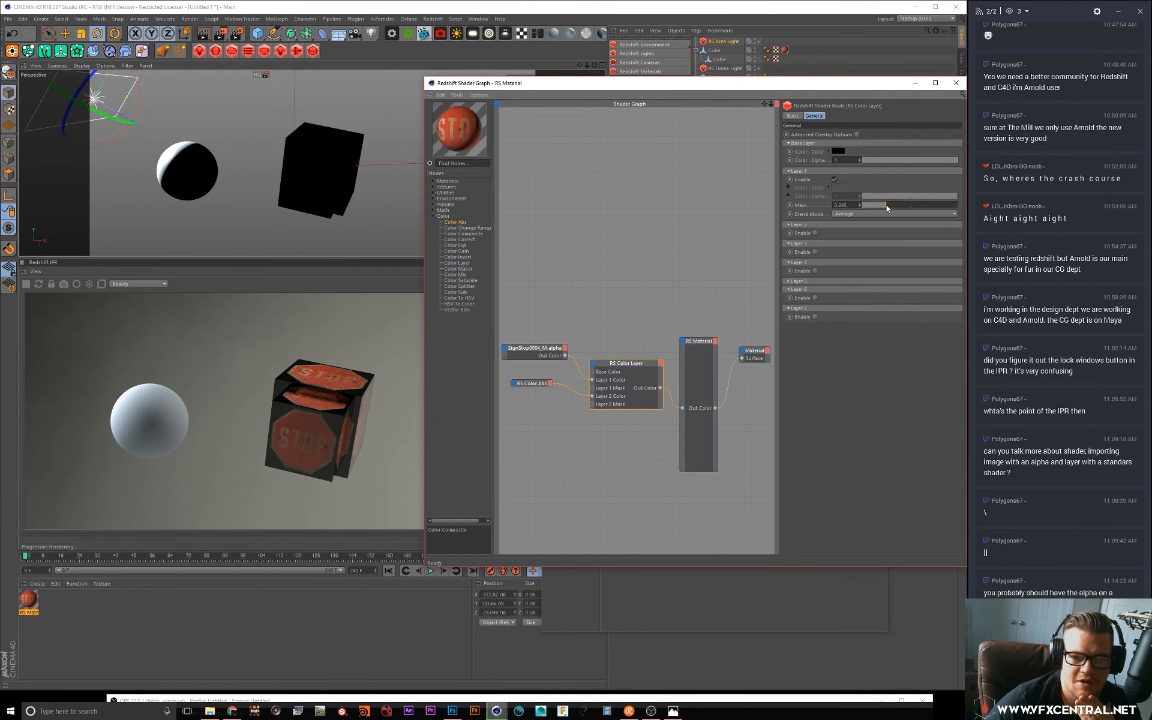
left_click_drag(886, 205, 915, 210)
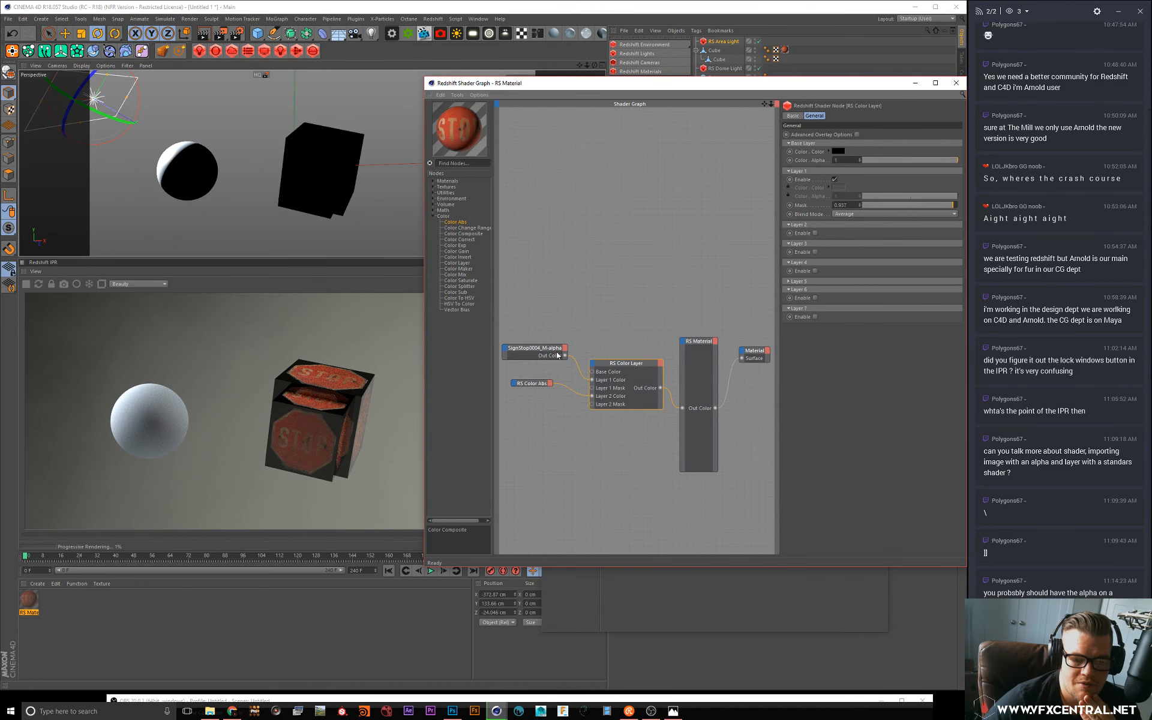
Step: Move the stop sign texture node higher and connect its output to the color layer's Layer 1 Mask
left_click_drag(556, 351, 561, 297)
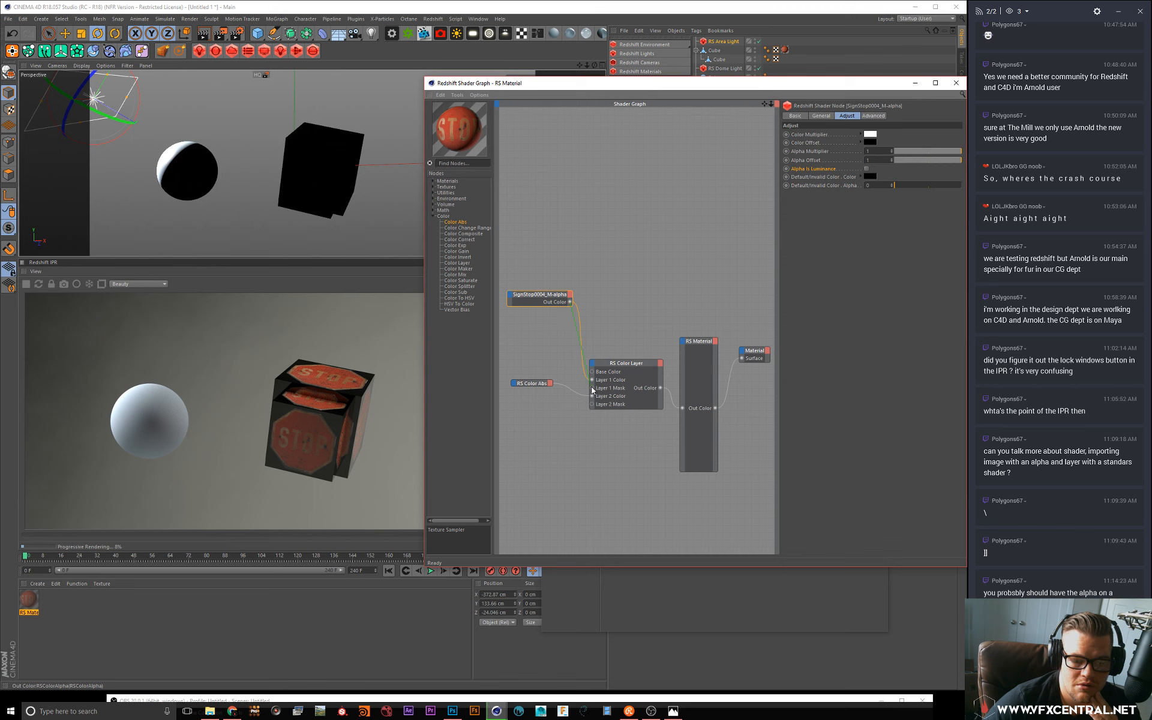
left_click_drag(592, 387, 614, 350)
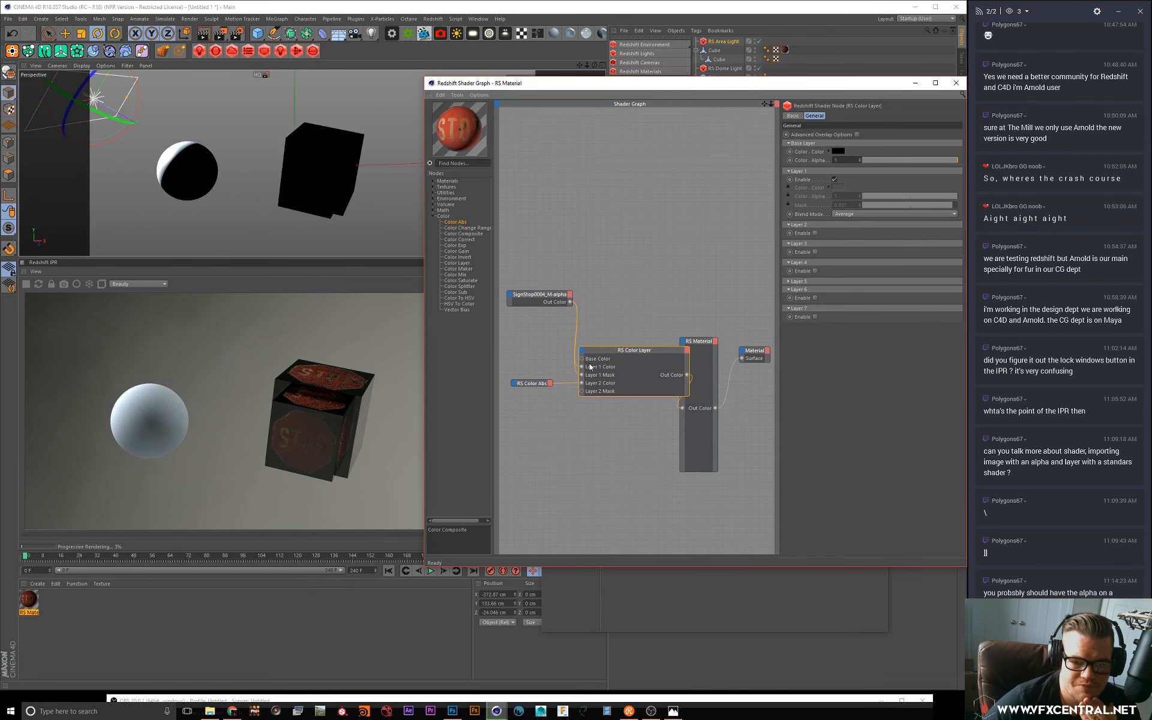
Step: Delete the RS Color Layer node and add a new Color Layer node feeding the RS Material
left_click(611, 347)
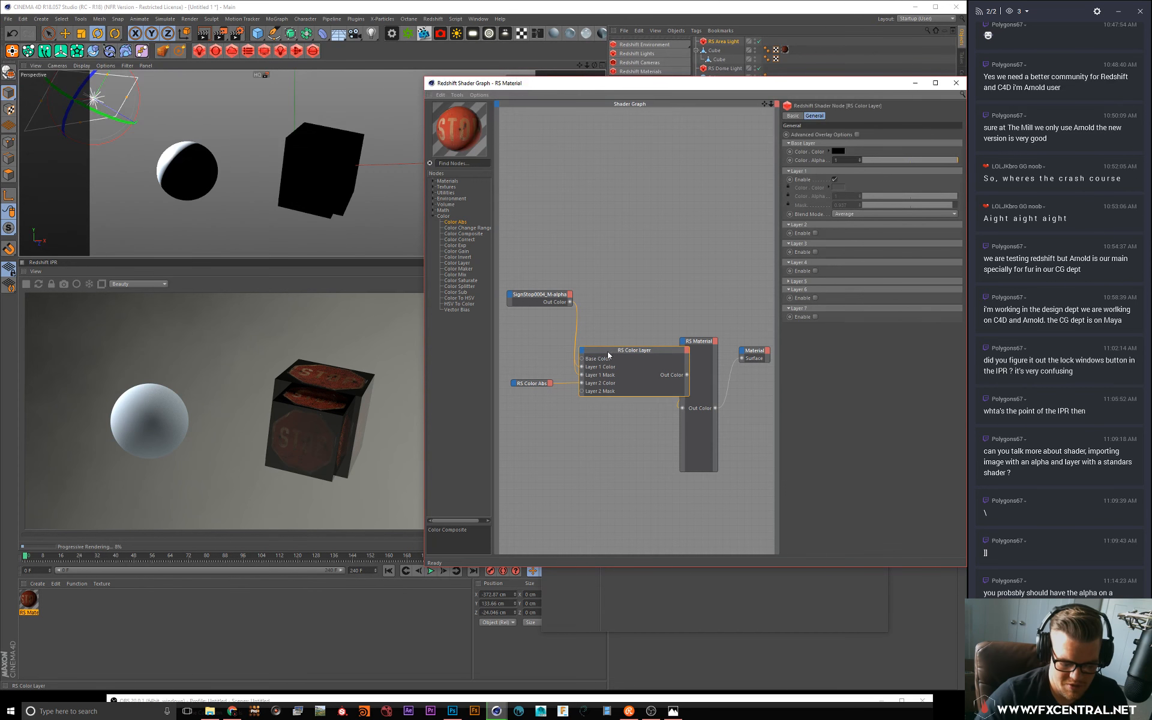
key("Delete")
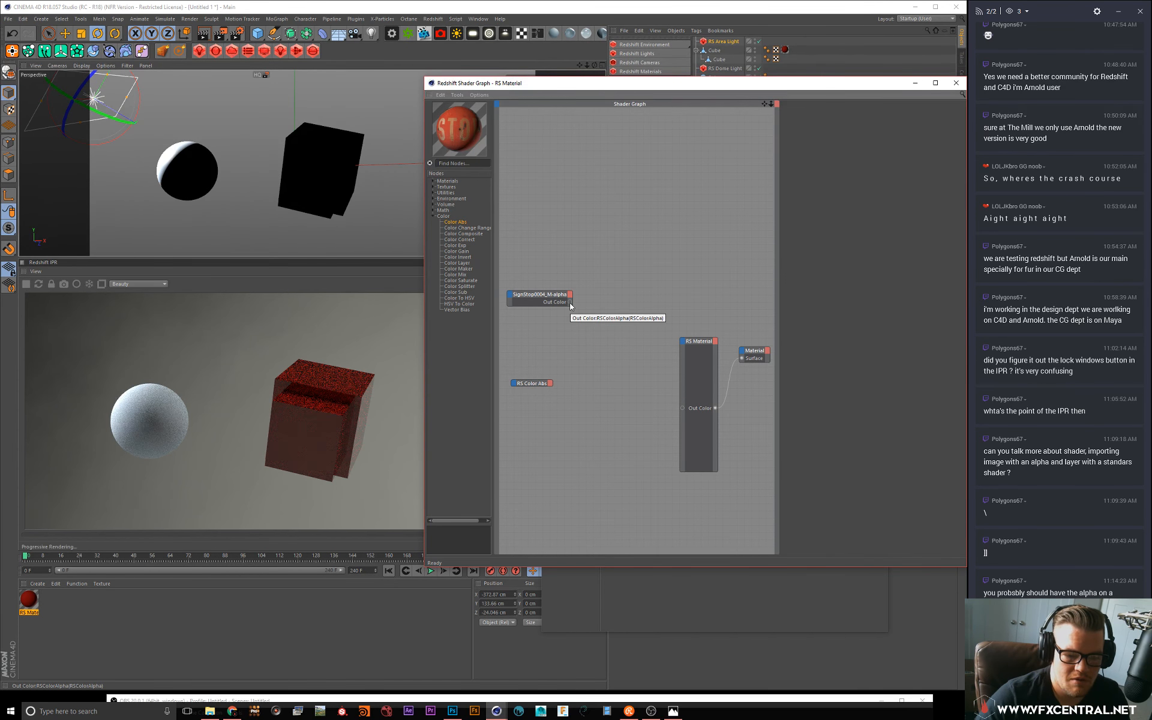
left_click(460, 163)
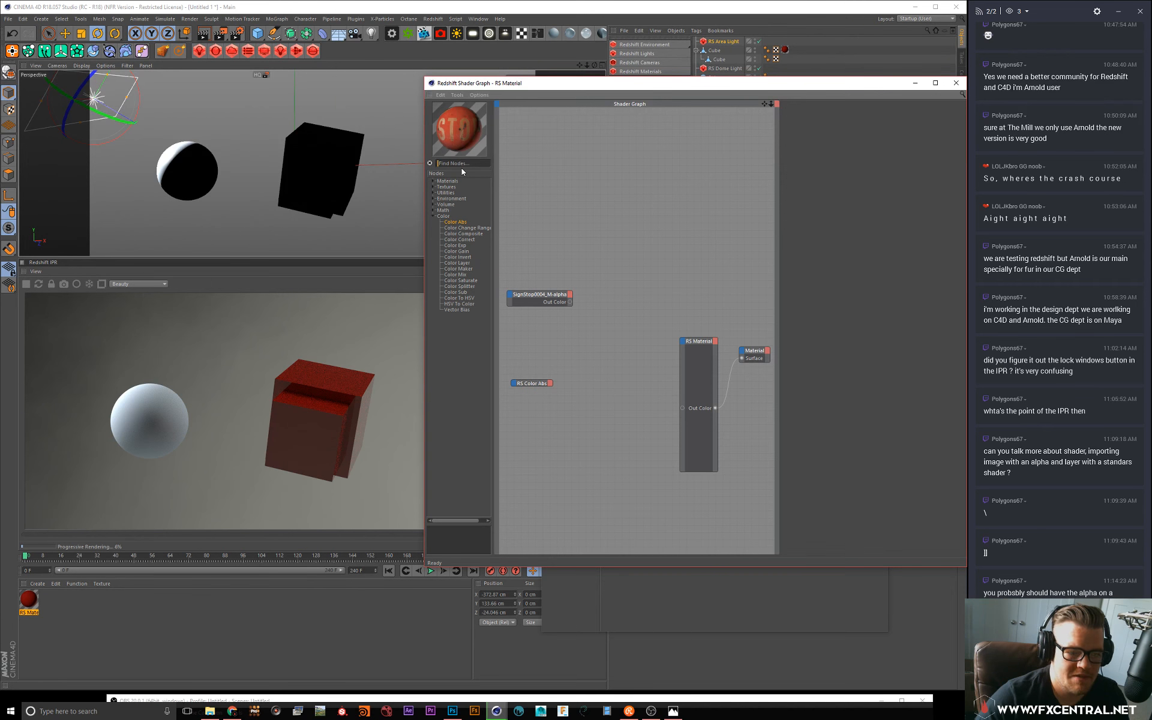
type("layer")
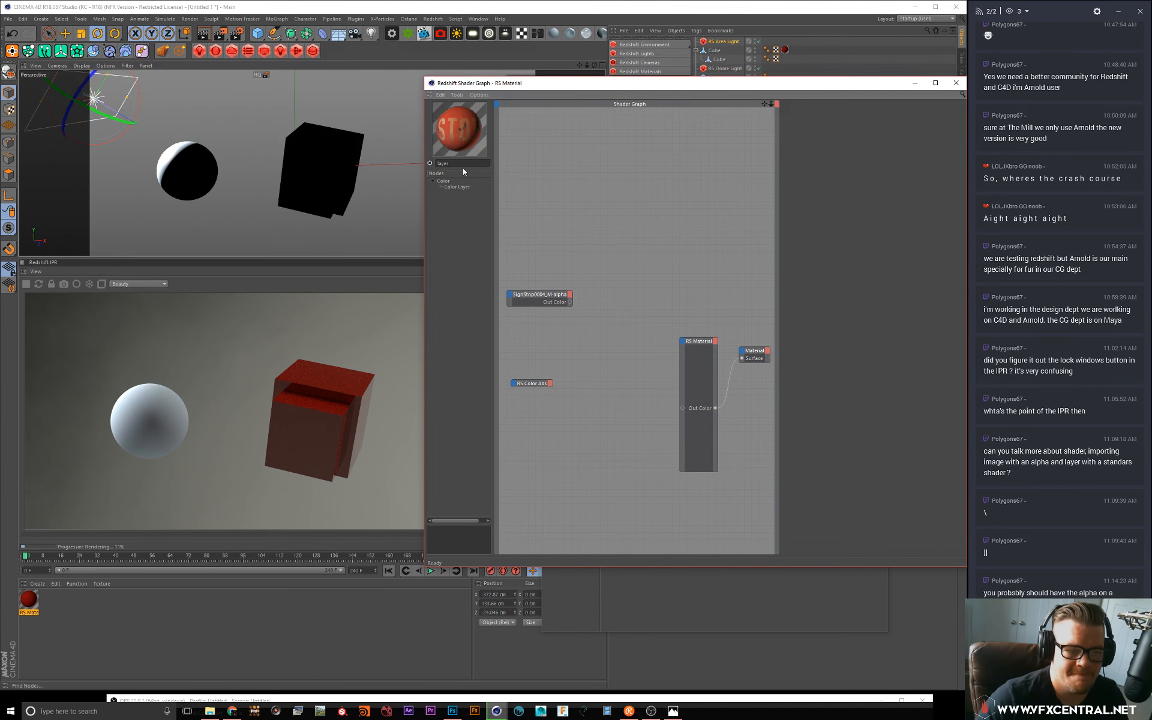
left_click_drag(621, 368, 622, 367)
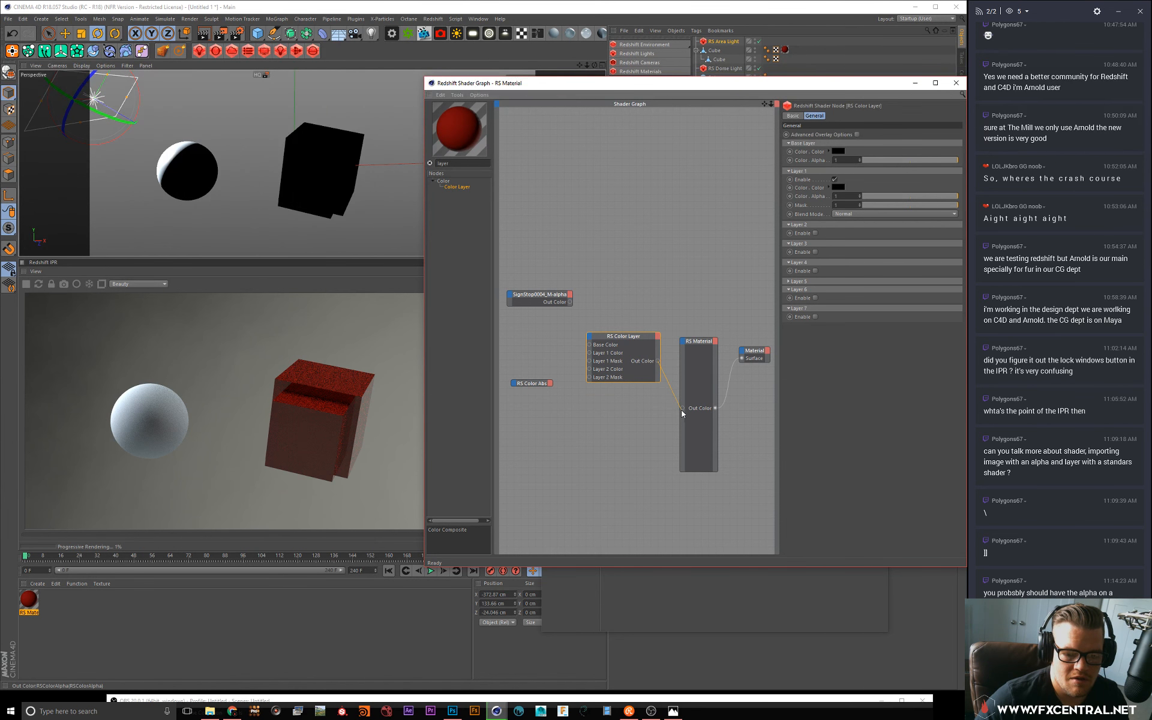
Step: Expand the Color Abs node and connect its output to Layer 1 Color of the new Color Layer
left_click(538, 383)
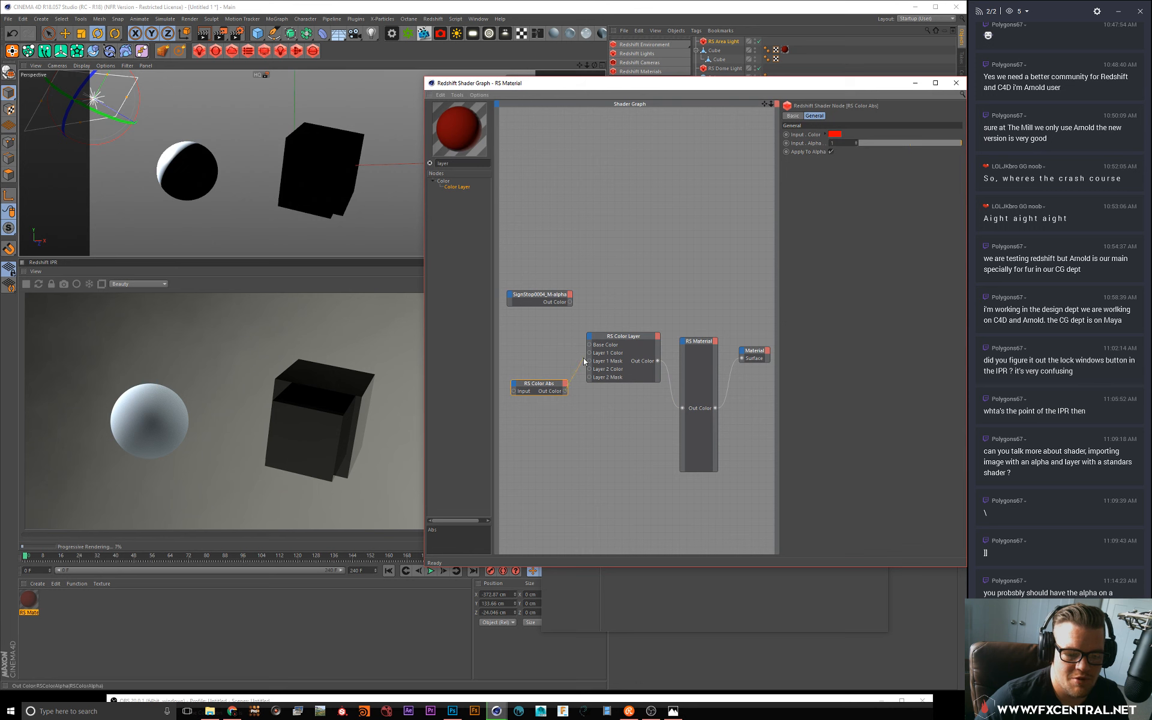
left_click_drag(588, 356, 580, 359)
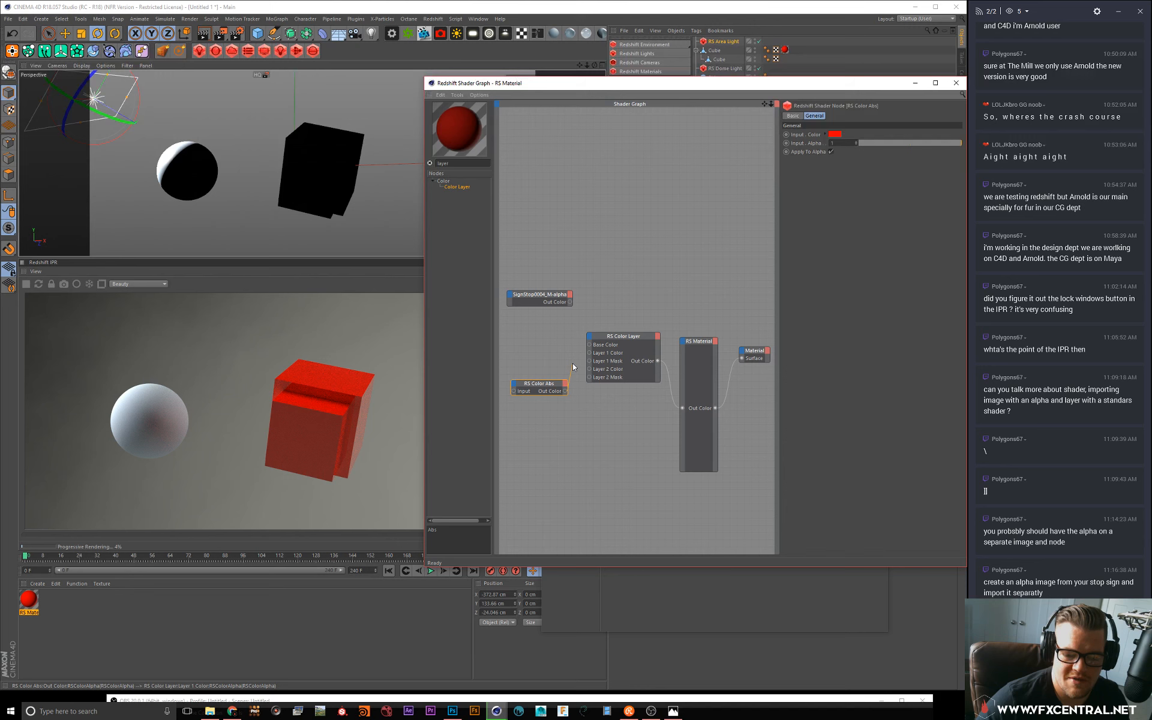
Step: Move the Color Abs connection to Layer 2 Color and try zeroing the Layer 1 mask and base color alpha, restoring both to 1
left_click_drag(573, 364, 590, 369)
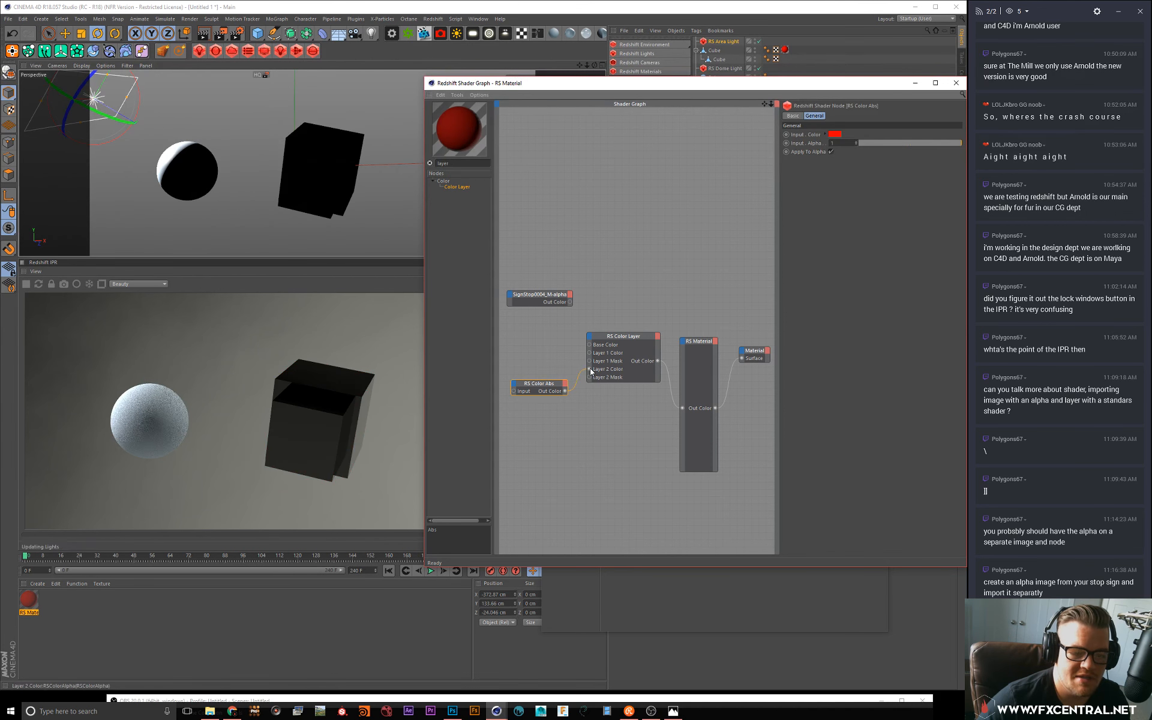
left_click(615, 341)
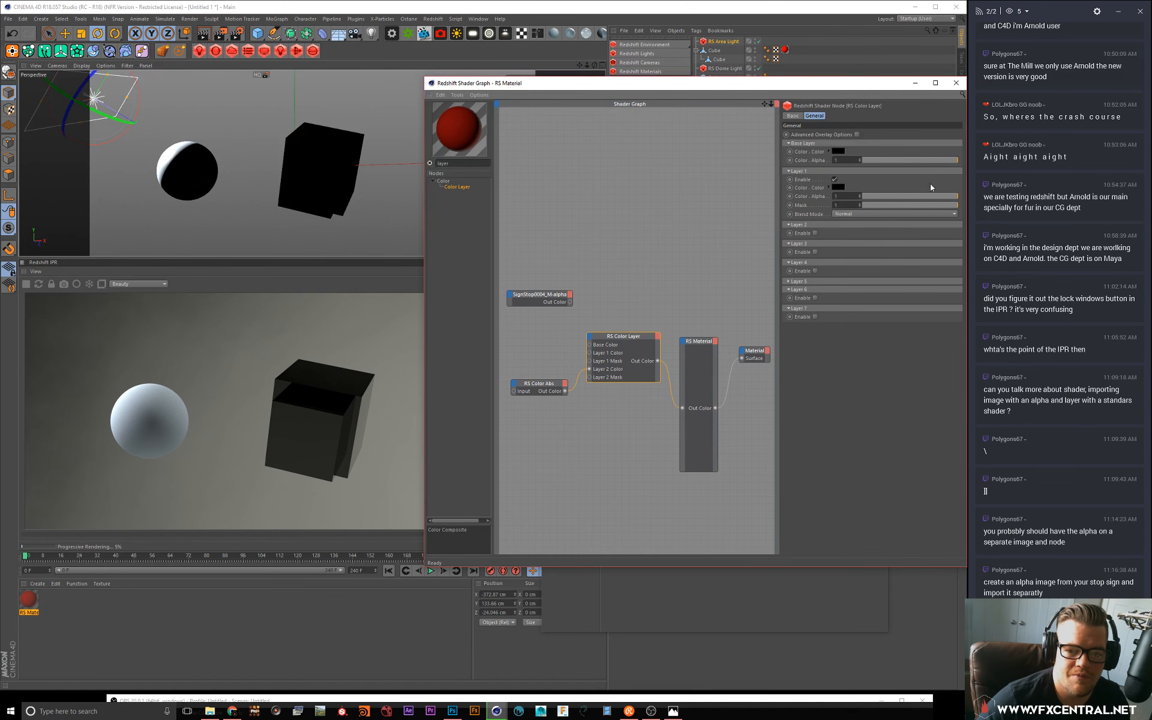
left_click_drag(910, 204, 840, 217)
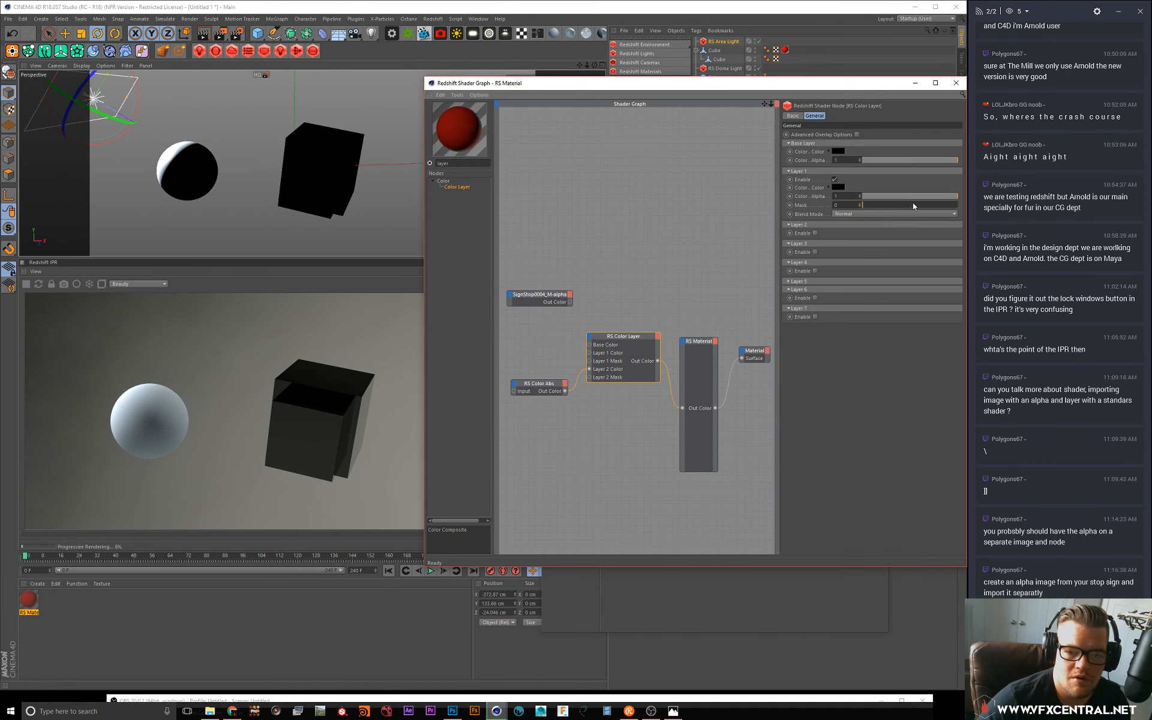
left_click_drag(912, 204, 1037, 197)
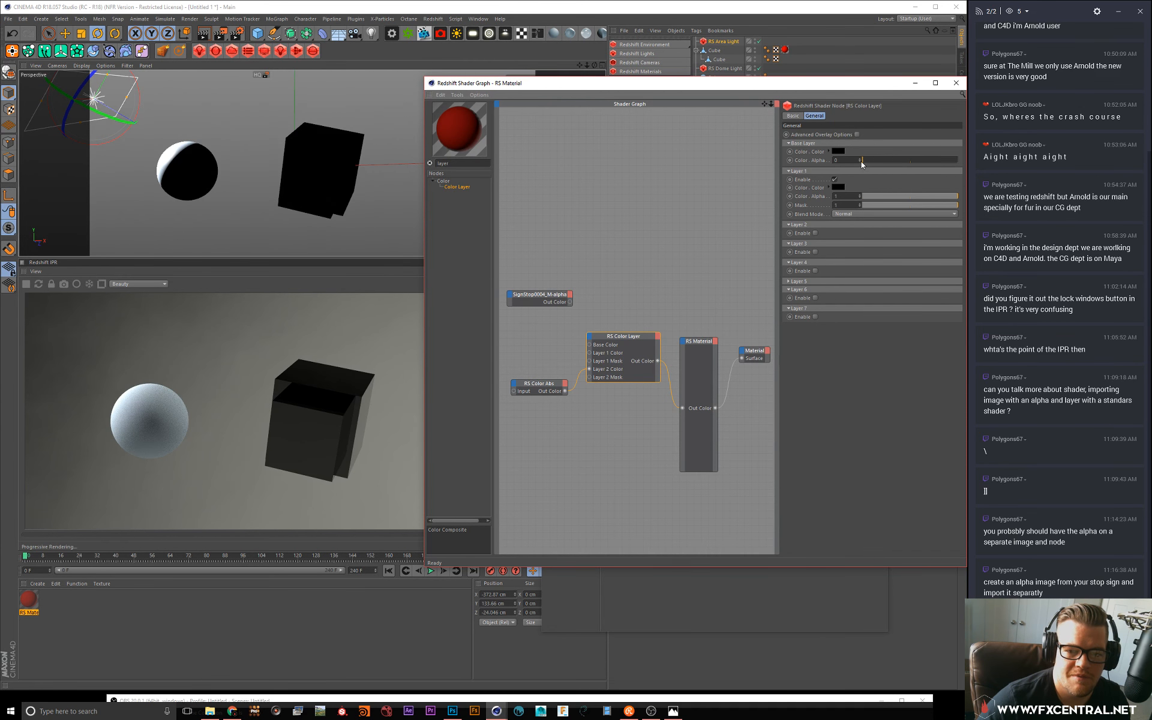
left_click_drag(862, 160, 960, 161)
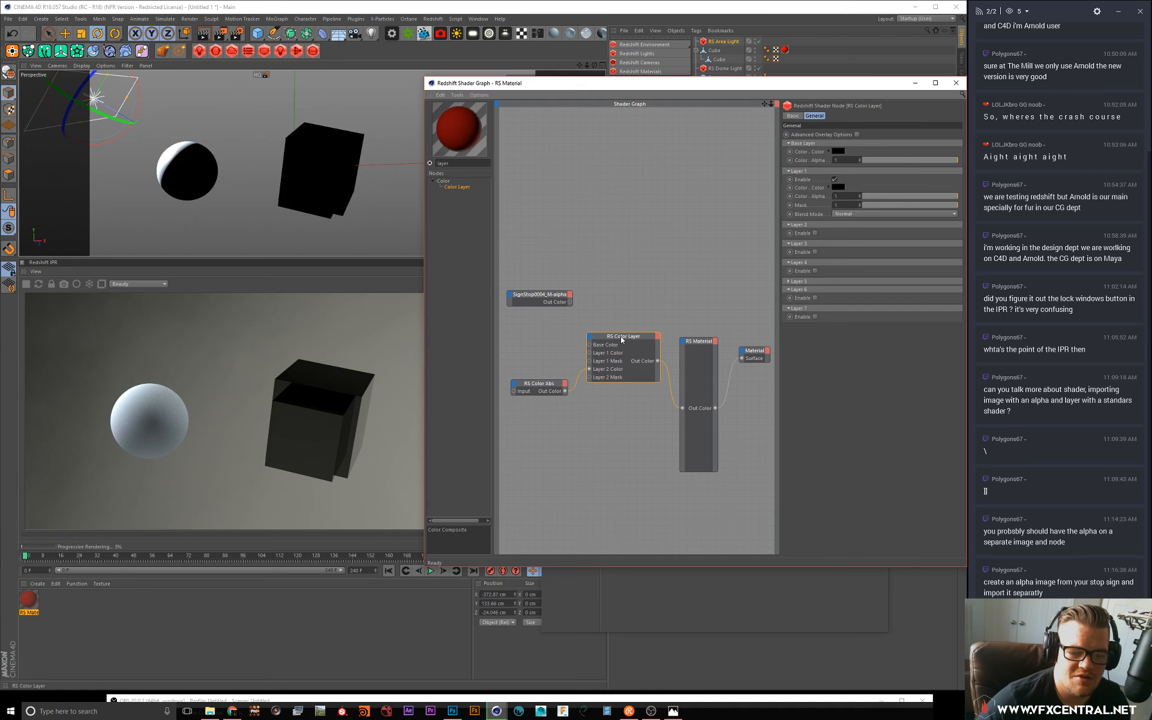
Step: Enable Layer 2 of the color layer and connect the stop sign texture's output to Layer 1 Color
left_click_drag(622, 339, 616, 354)
left_click(534, 389)
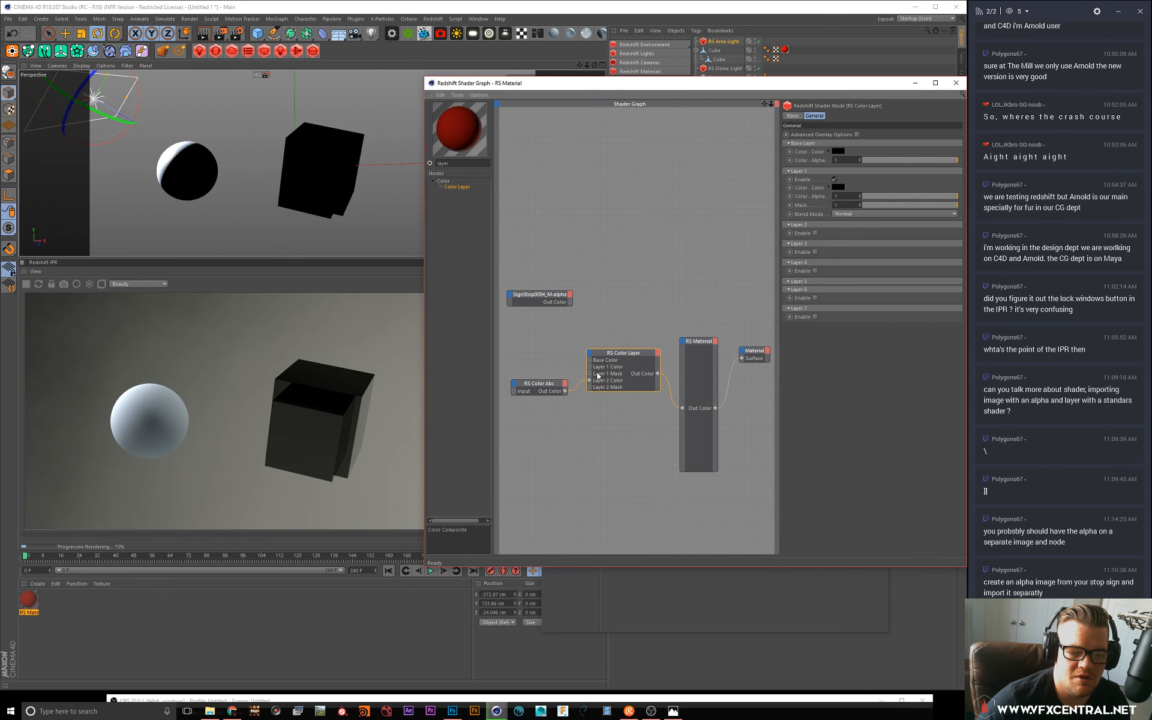
left_click(816, 233)
left_click_drag(569, 302, 589, 367)
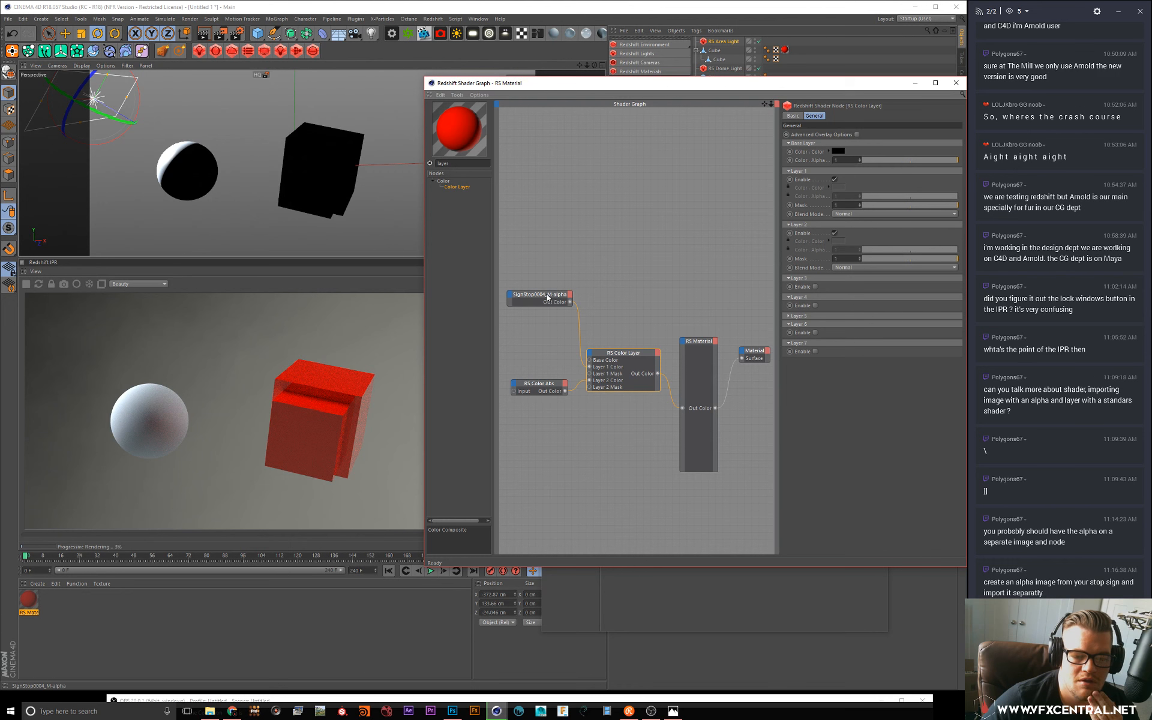
Step: Move the stop sign texture node closer to the color layer and try a Layer 1 mask of about 0.07, undoing the mask change
left_click_drag(547, 296, 538, 317)
left_click(625, 354)
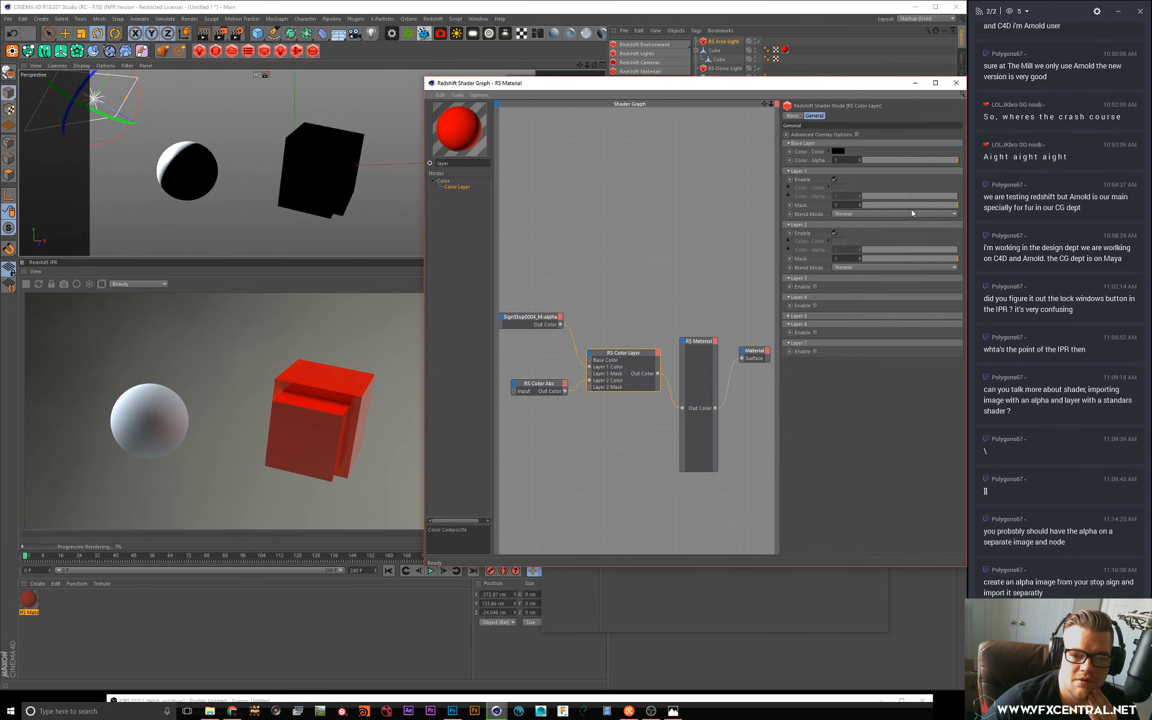
left_click_drag(911, 204, 869, 204)
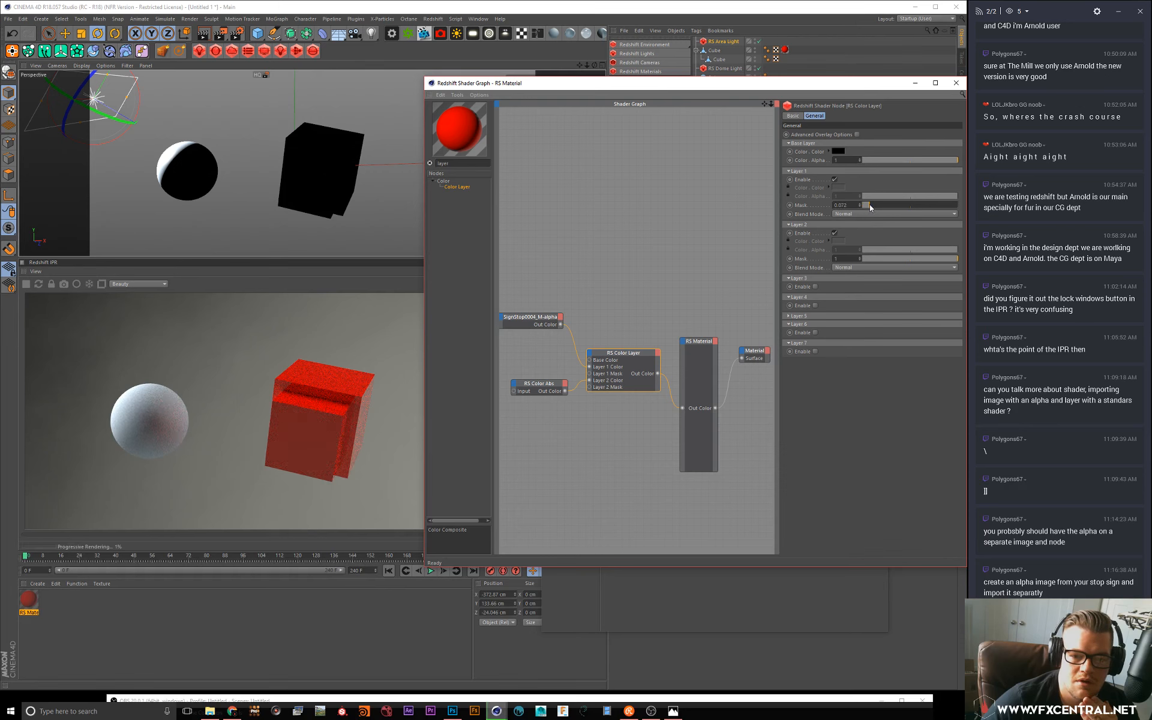
key("ctrl+z")
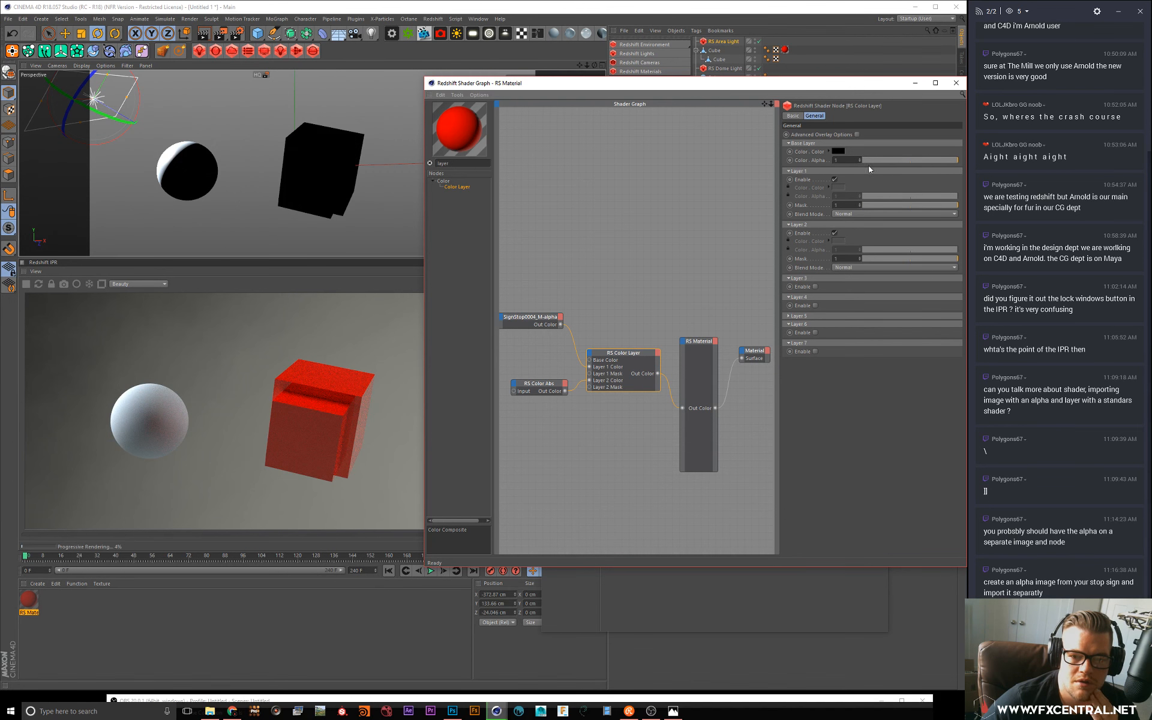
Step: Try feeding the stop sign texture into Base Color and reconnect it to Layer 1 Color
mouse_move(589, 361)
left_mouse_down()
mouse_move(588, 375)
mouse_move(574, 357)
left_mouse_up()
left_click(585, 368)
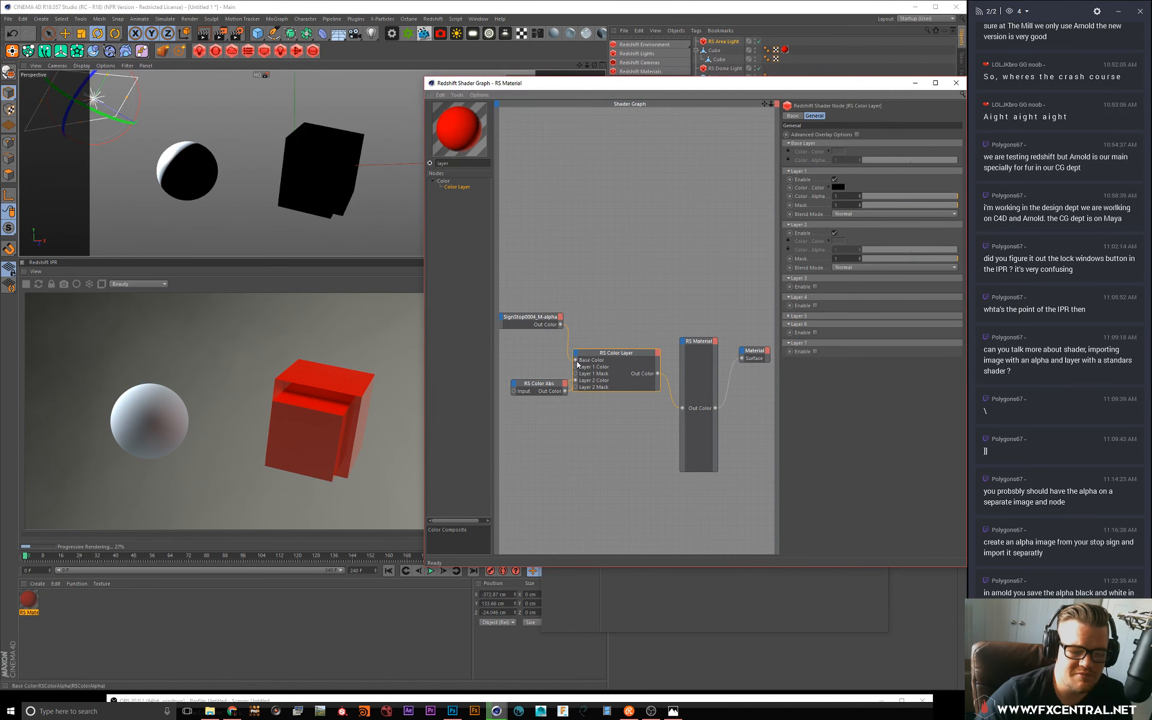
left_click_drag(603, 358, 606, 357)
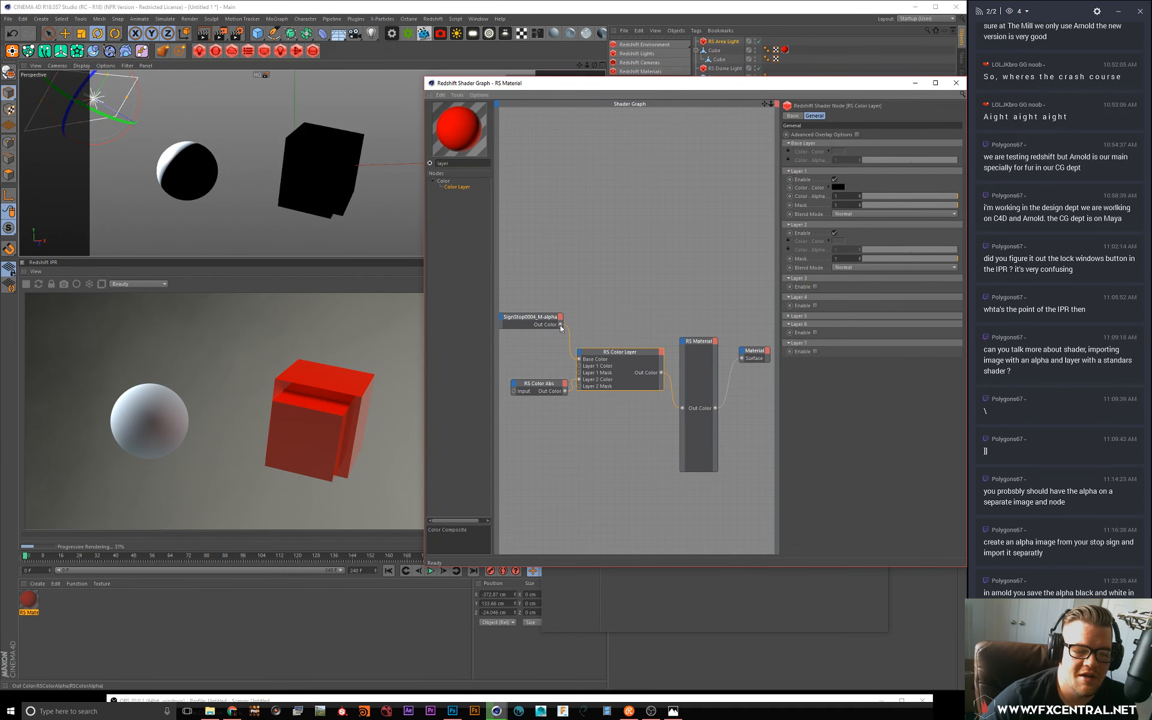
mouse_move(563, 327)
left_mouse_down()
mouse_move(557, 347)
mouse_move(560, 327)
left_mouse_up()
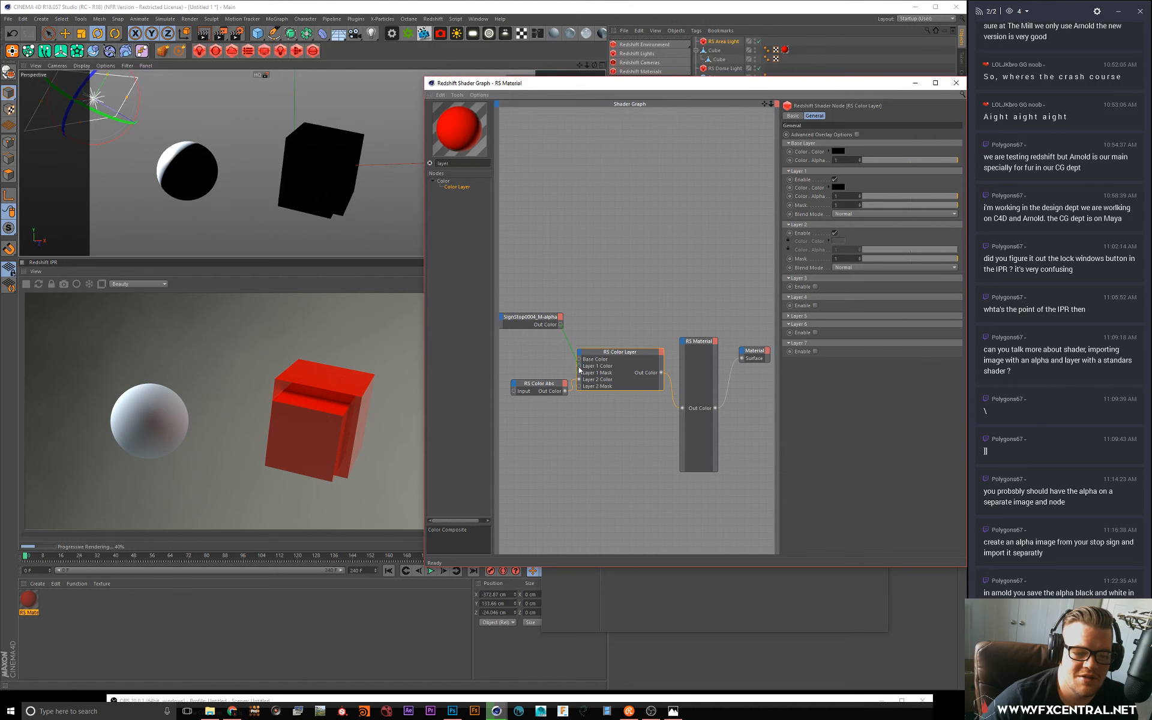
Step: Widen the shader graph window and move the Color Abs and RS Material nodes farther from the color layer
left_click(539, 384)
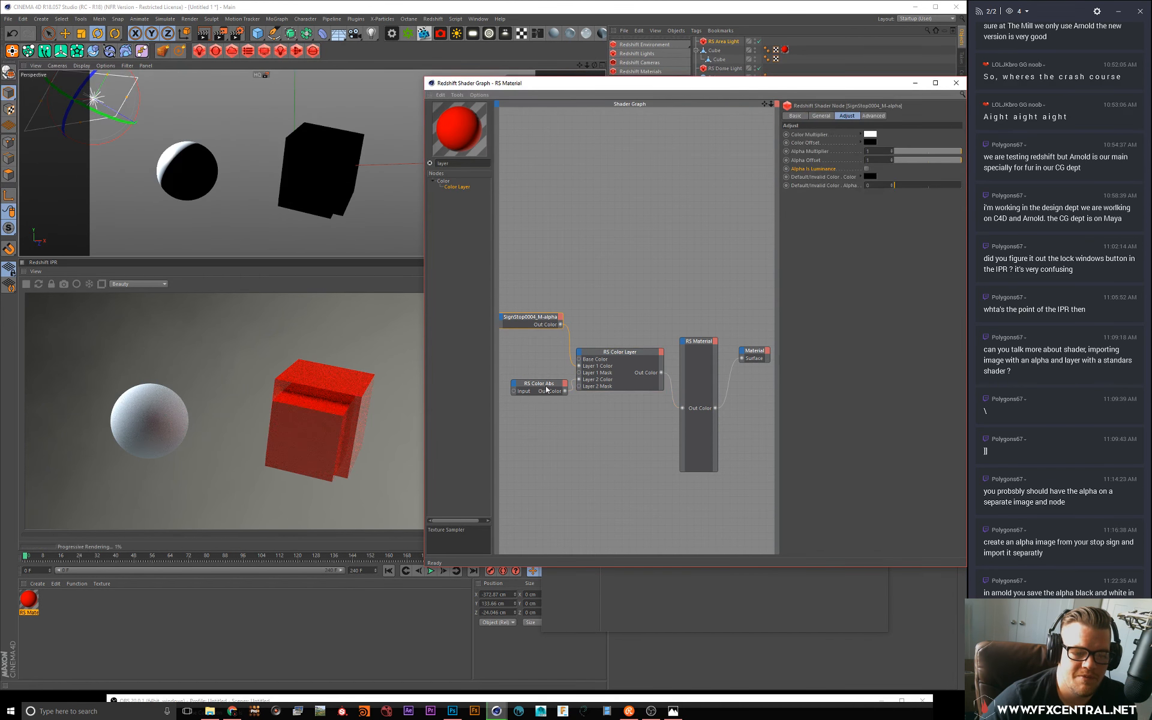
left_click_drag(543, 386, 535, 384)
left_click(610, 361)
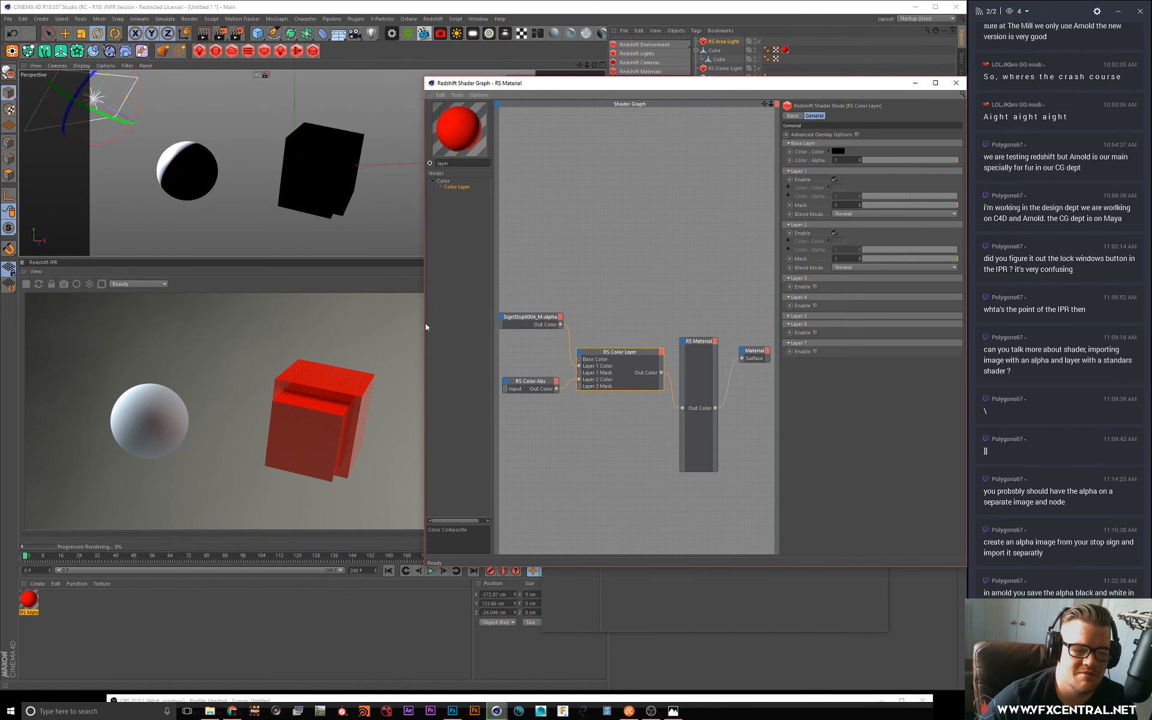
left_click_drag(424, 325, 406, 325)
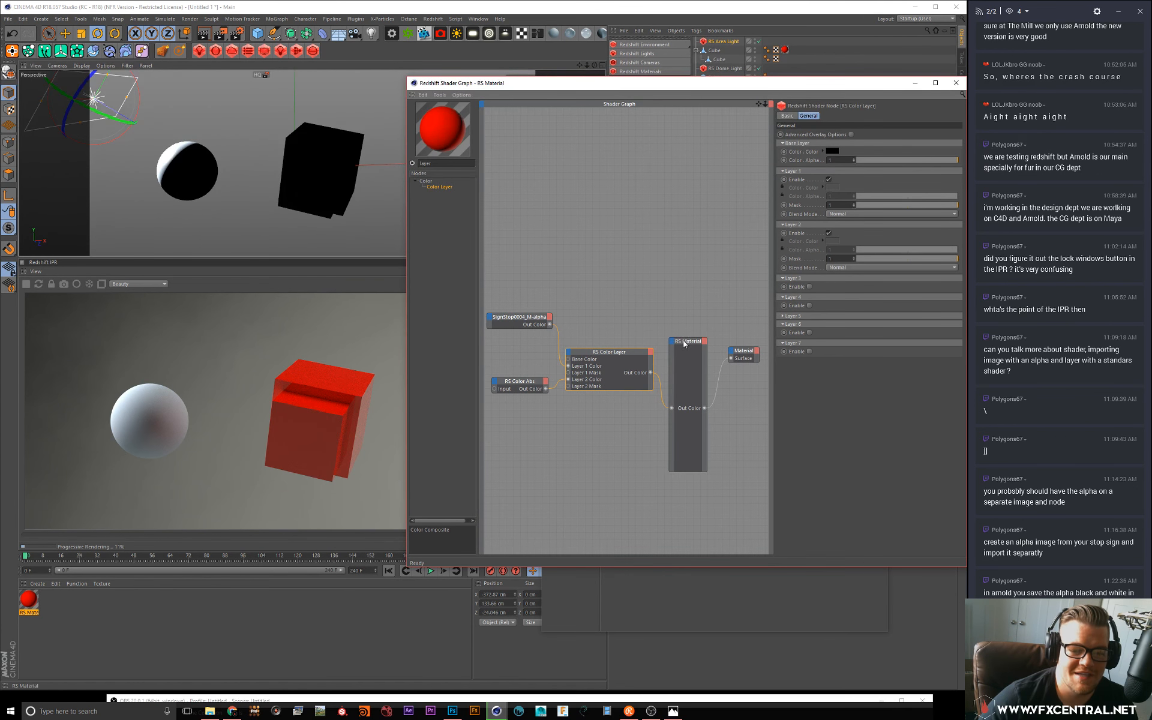
left_click_drag(684, 343, 698, 341)
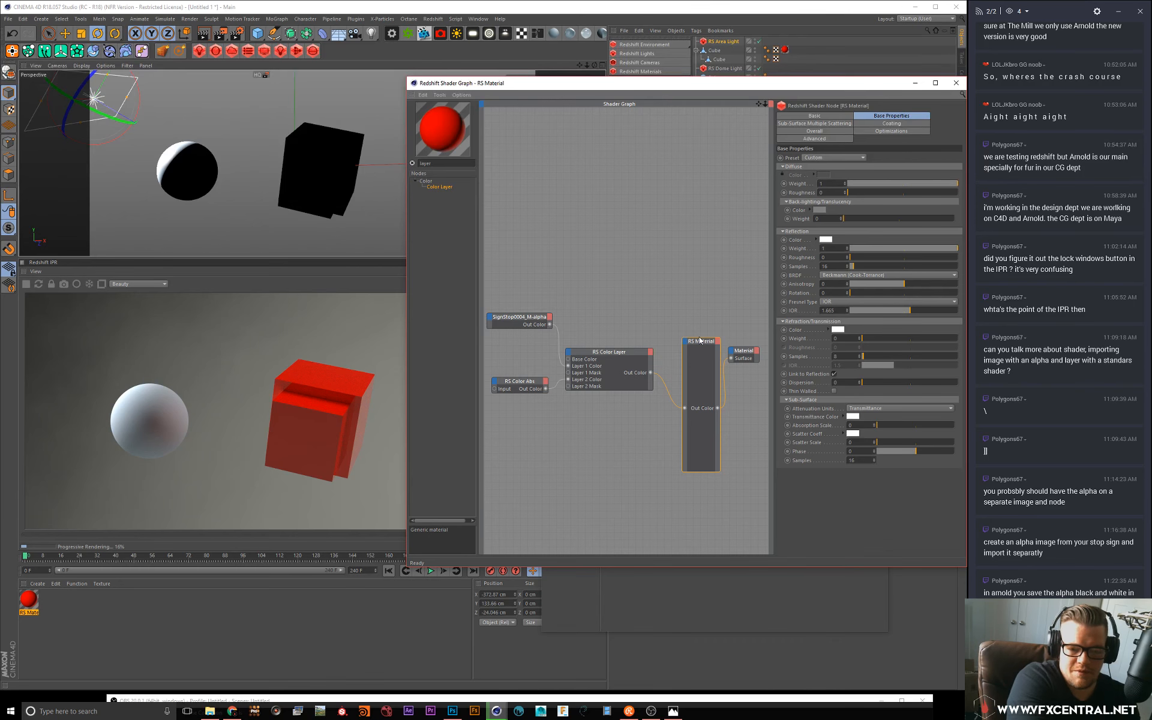
Step: Try a Layer 1 mask of 0 on the color layer, test the Layer 2 mask, and return the Layer 1 mask to 1
left_click(605, 353)
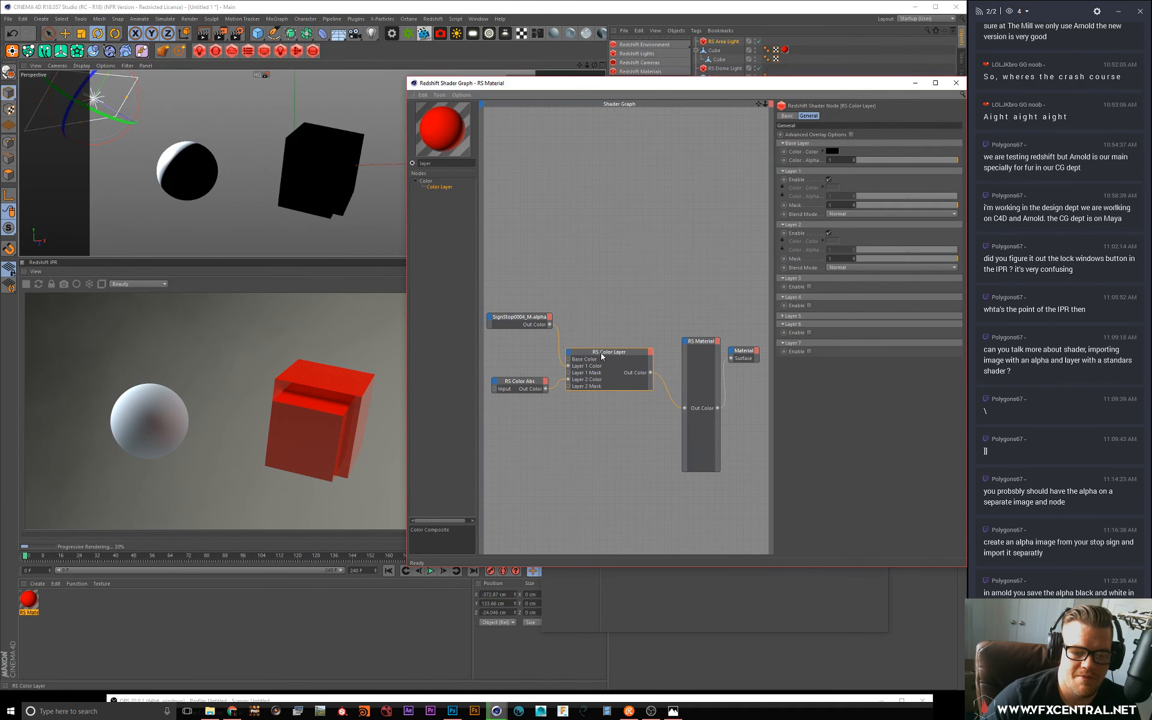
left_click_drag(861, 204, 849, 205)
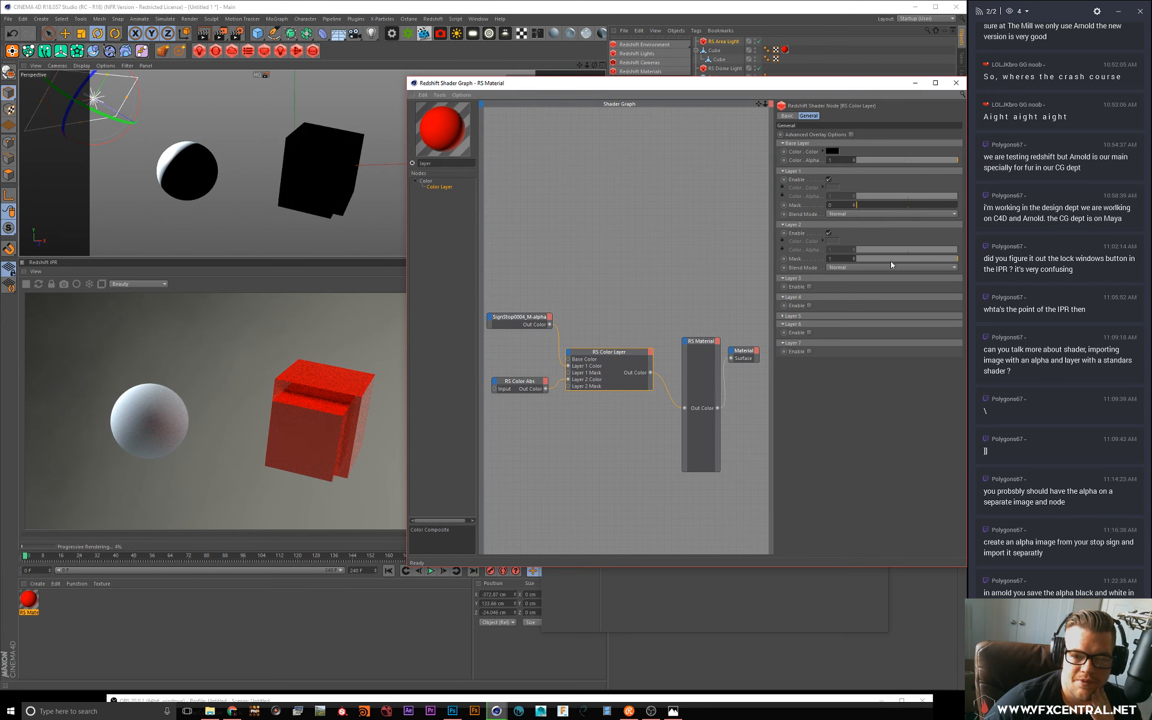
left_click_drag(890, 261, 927, 261)
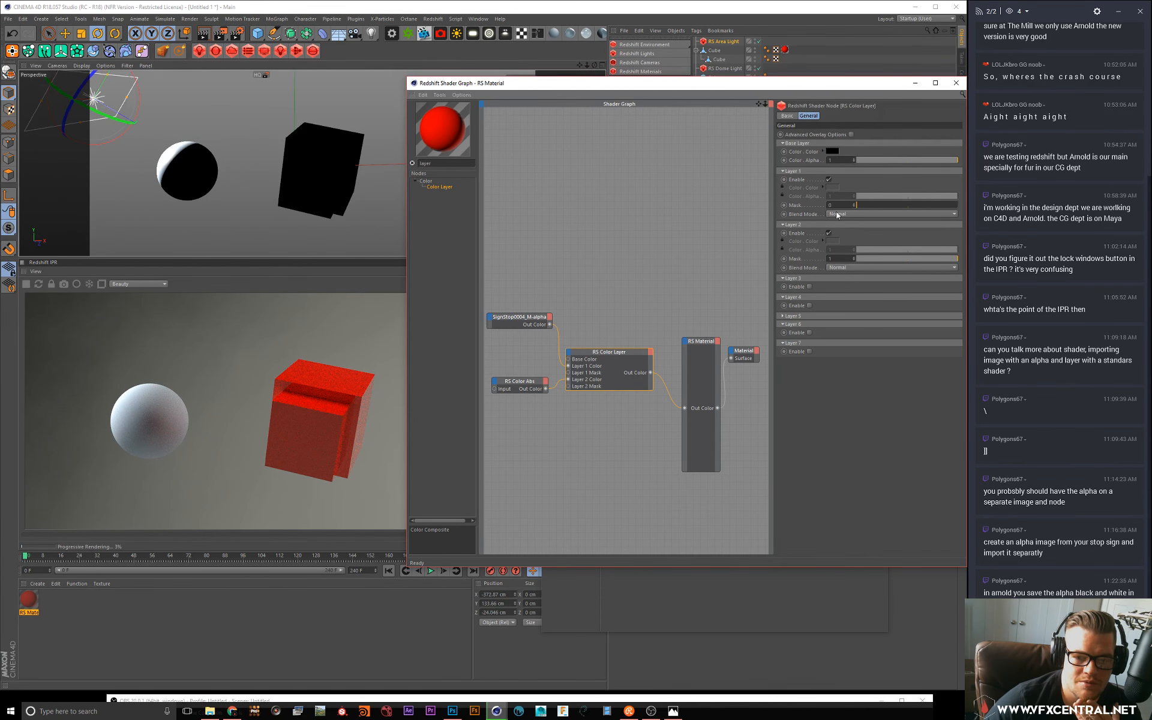
left_click_drag(933, 208, 958, 208)
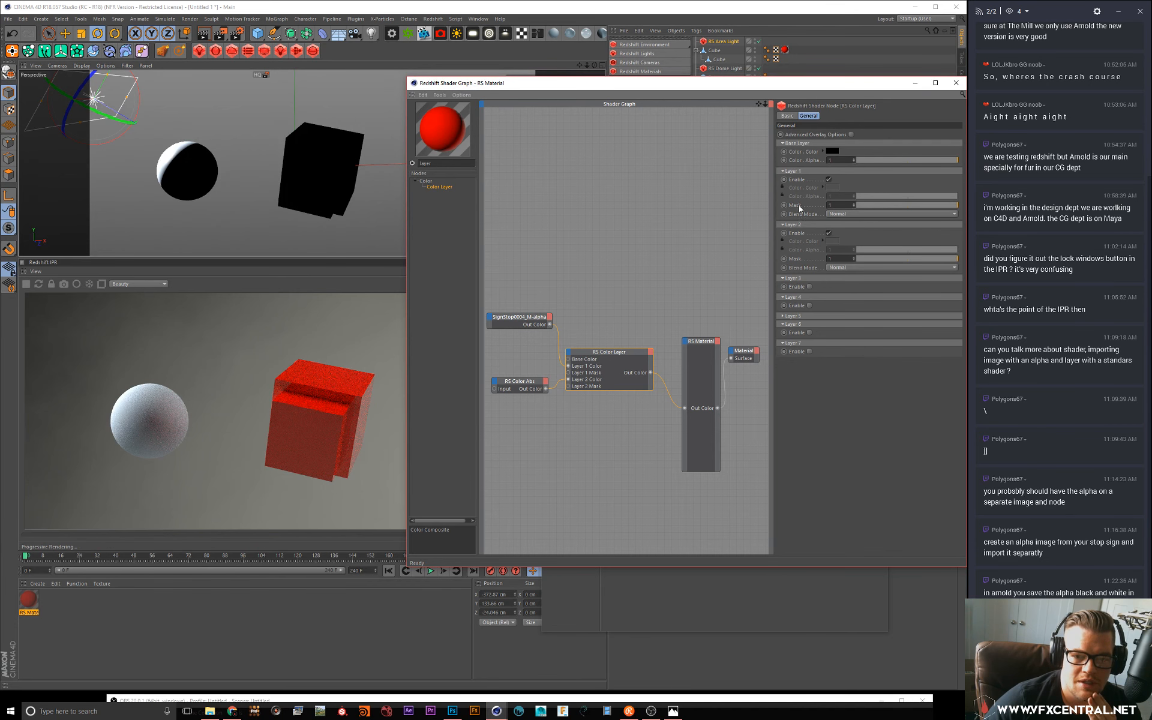
Step: Disconnect Color Abs from the color layer and delete the SignStop0004_M-alpha texture node
left_click(564, 379)
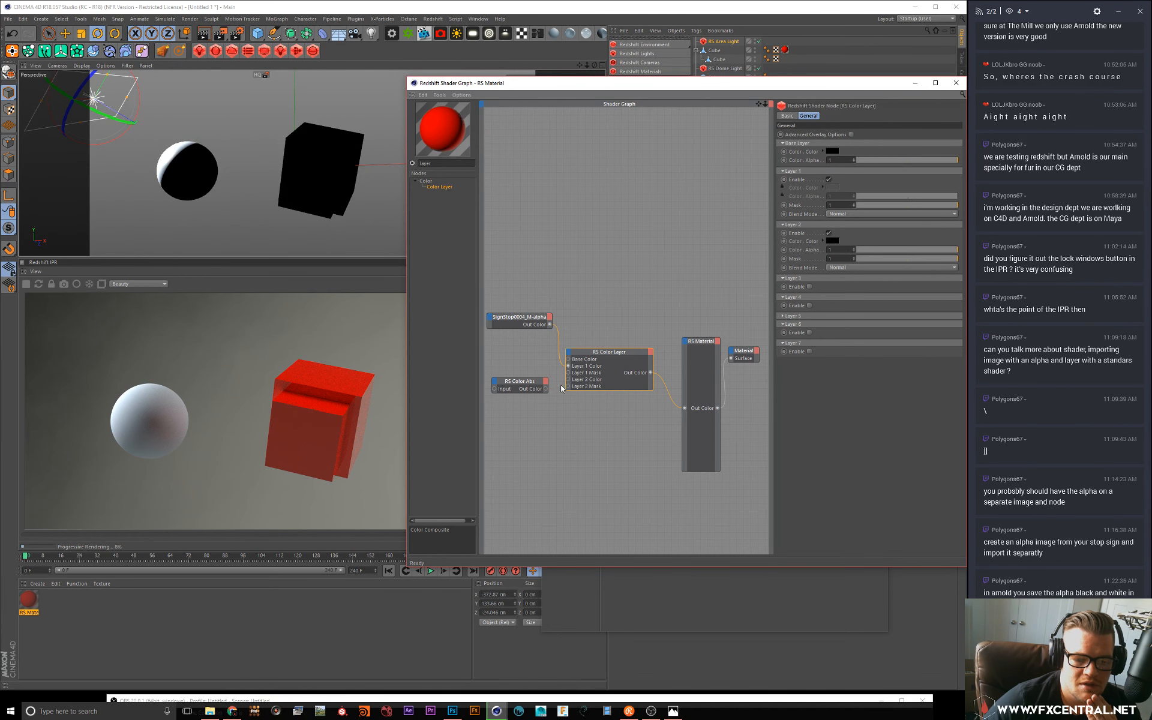
left_click(531, 322)
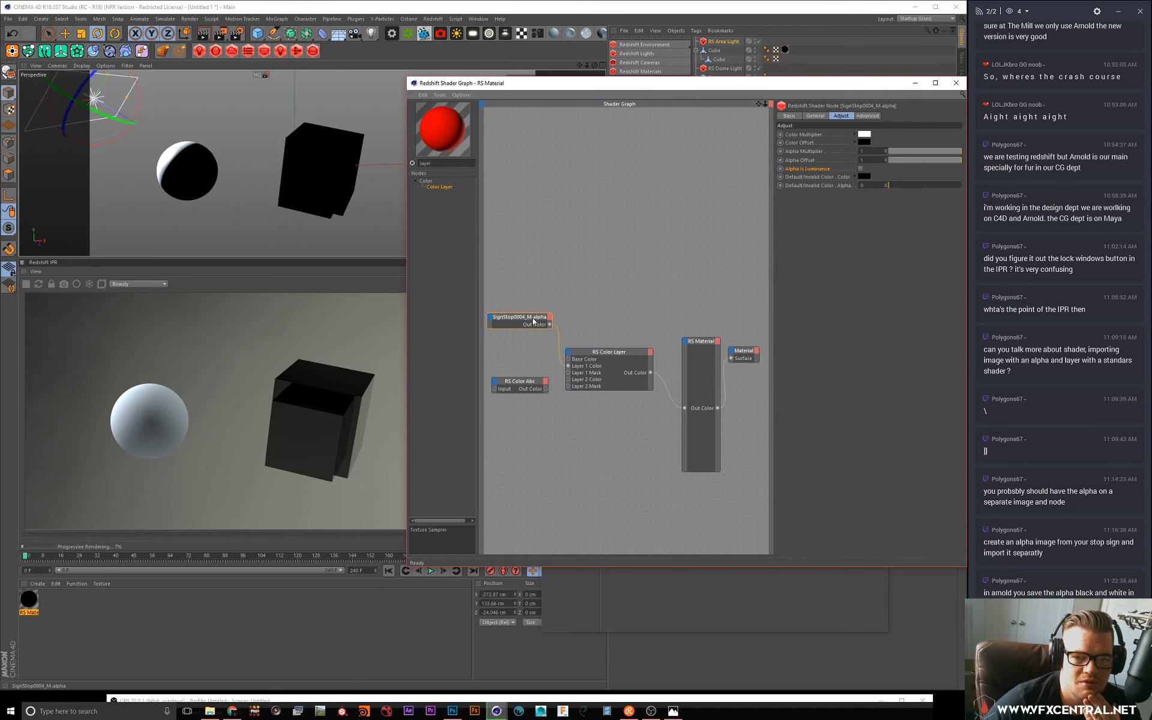
key("Delete")
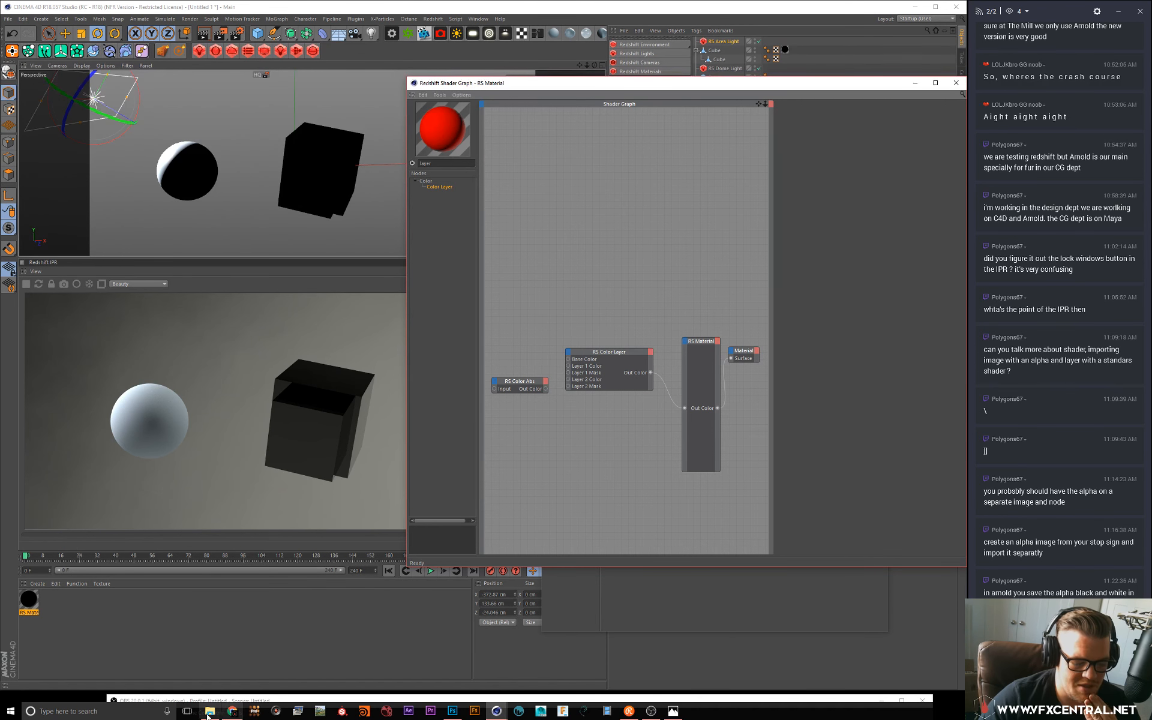
Step: Bring the SignStop0004_M-alpha image from File Explorer into the shader graph and connect it to Layer 1 Color
left_click(210, 710)
left_click_drag(128, 351, 515, 307)
left_click(517, 164)
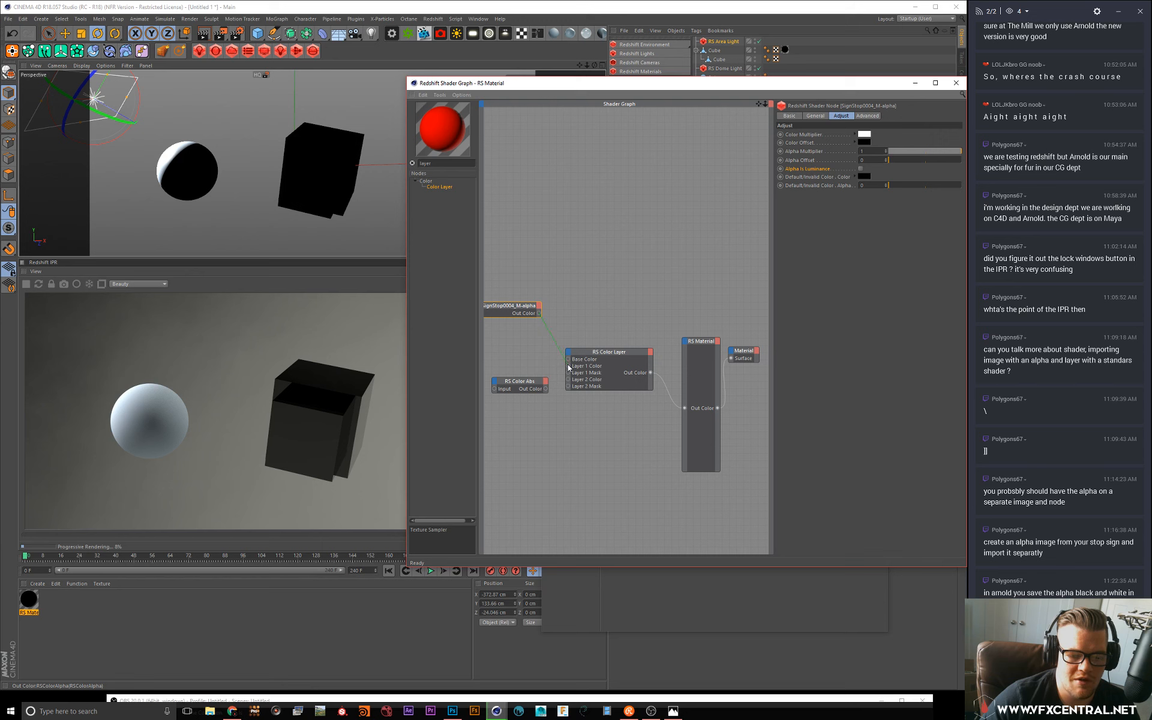
left_click_drag(568, 366, 568, 365)
left_click_drag(503, 305, 521, 323)
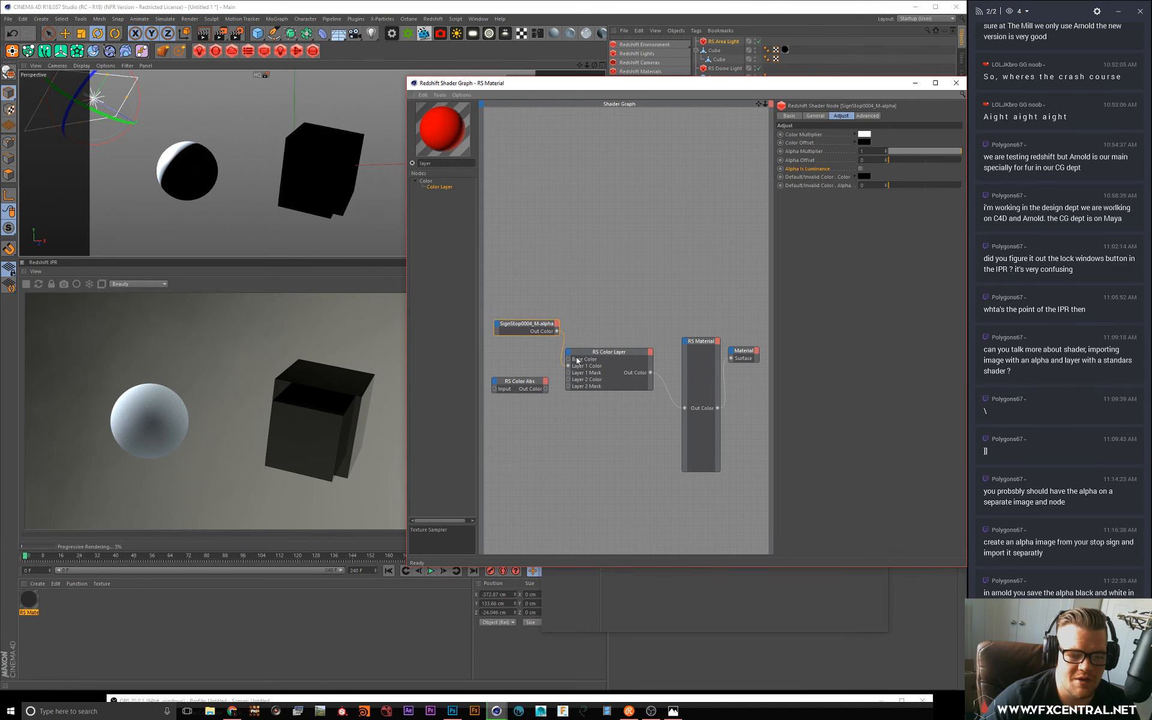
Step: Replace the RS Color Layer with a new one feeding the RS Material, wiring the texture to Layer 1 Color and Color Abs to Layer 2 Color
left_click(598, 359)
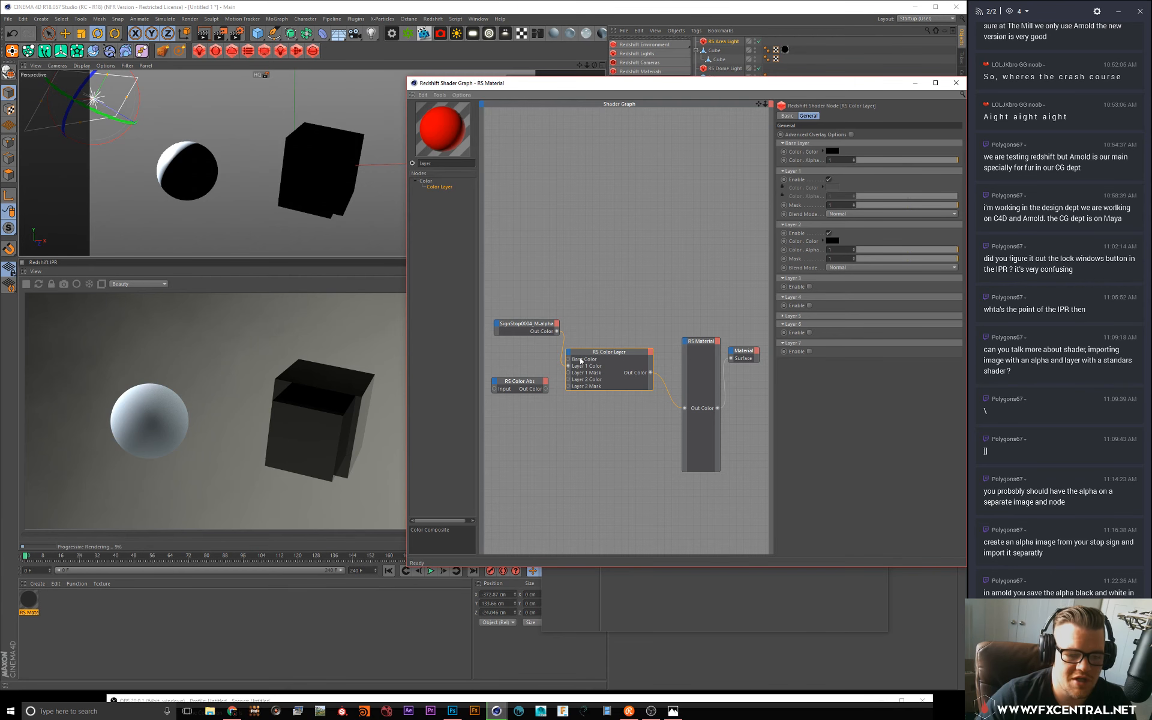
key("Delete")
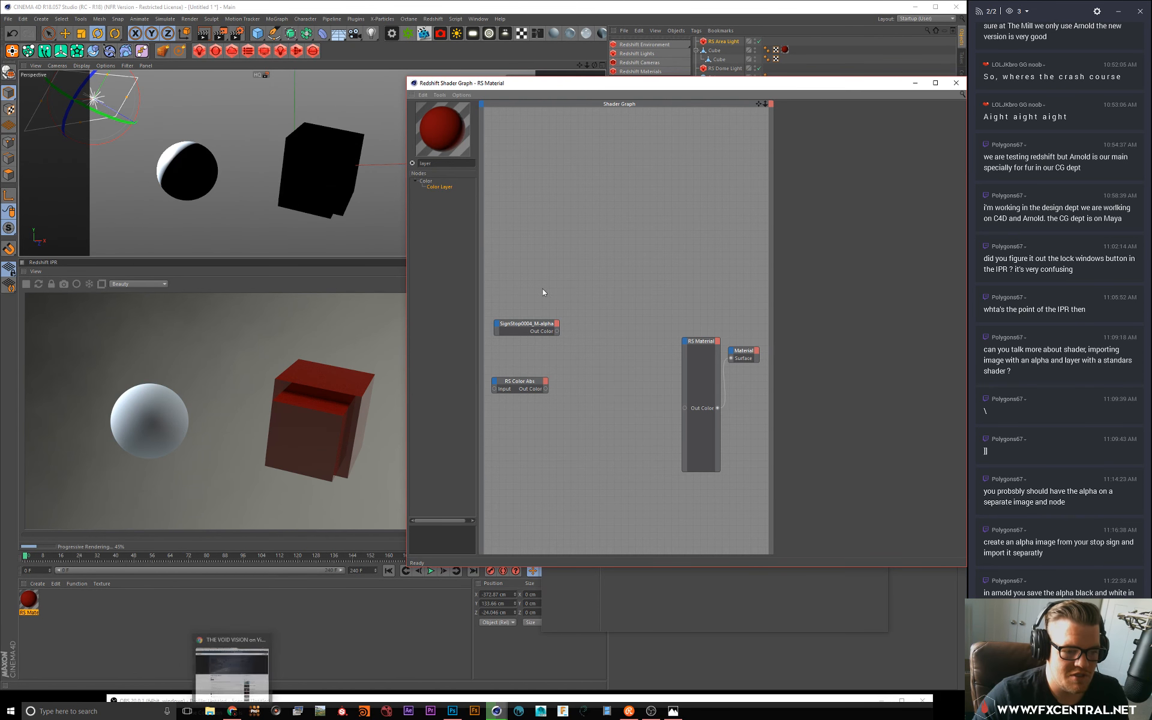
left_click_drag(616, 385, 606, 382)
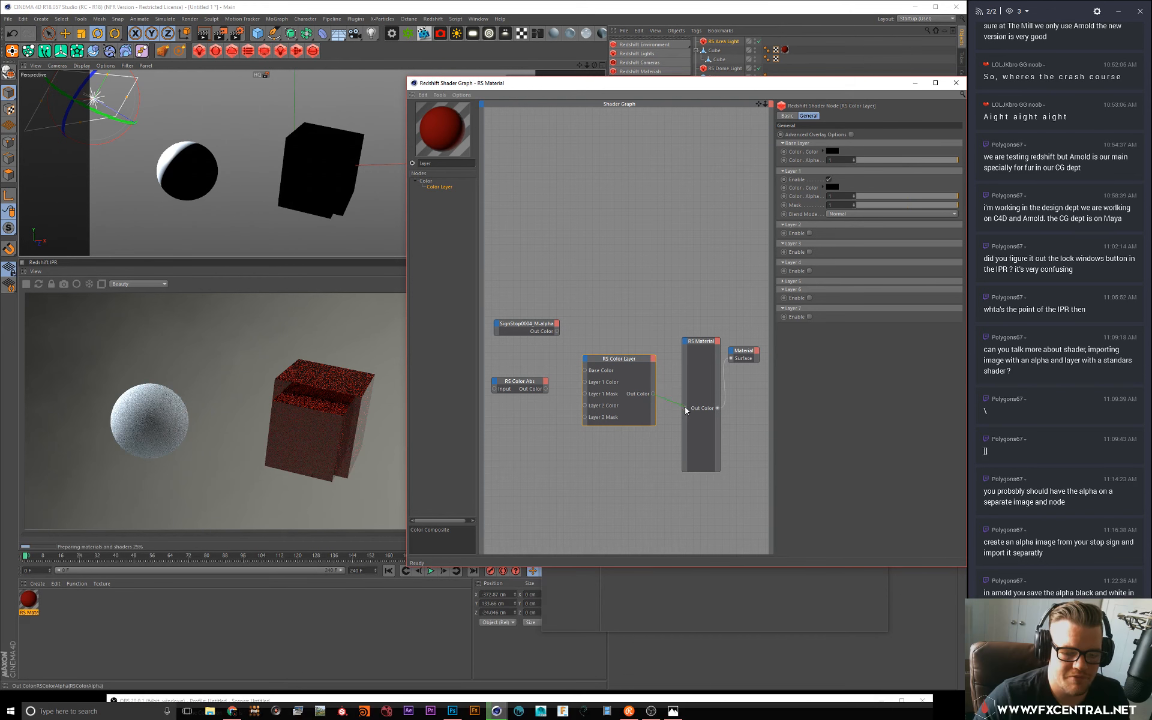
left_click_drag(686, 410, 685, 408)
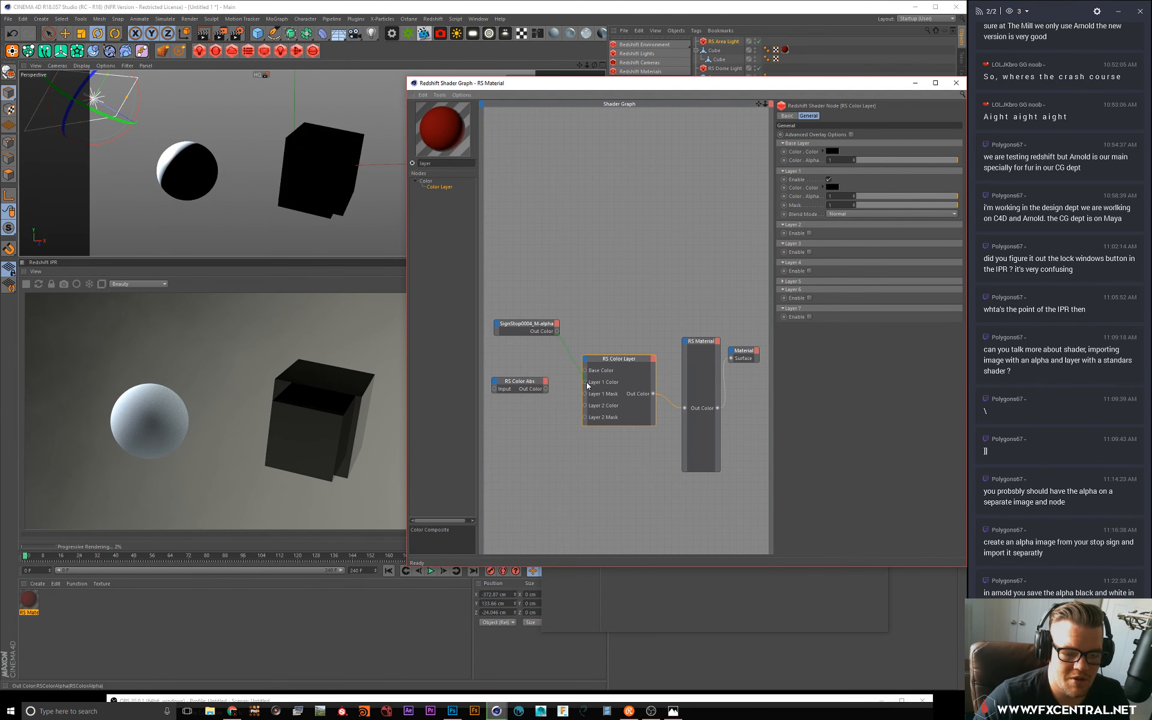
left_click_drag(586, 381, 520, 398)
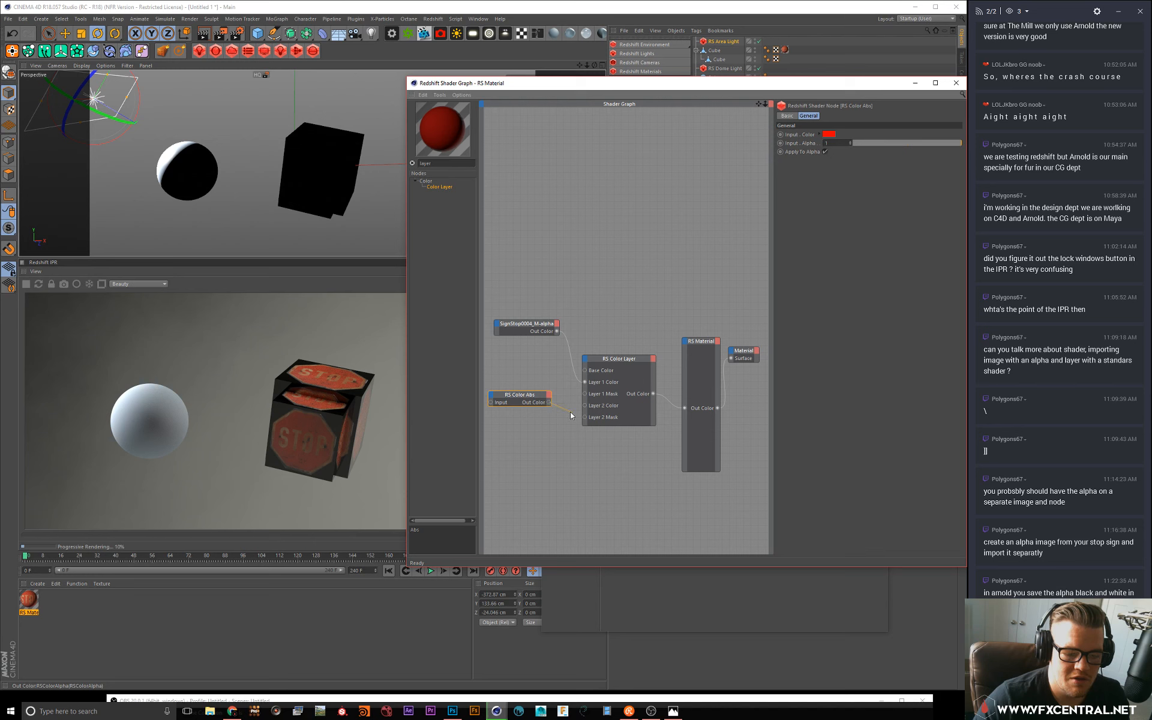
Step: Enable Layer 2 of the new RS Color Layer and lower its mask to about 0.09
left_click(607, 361)
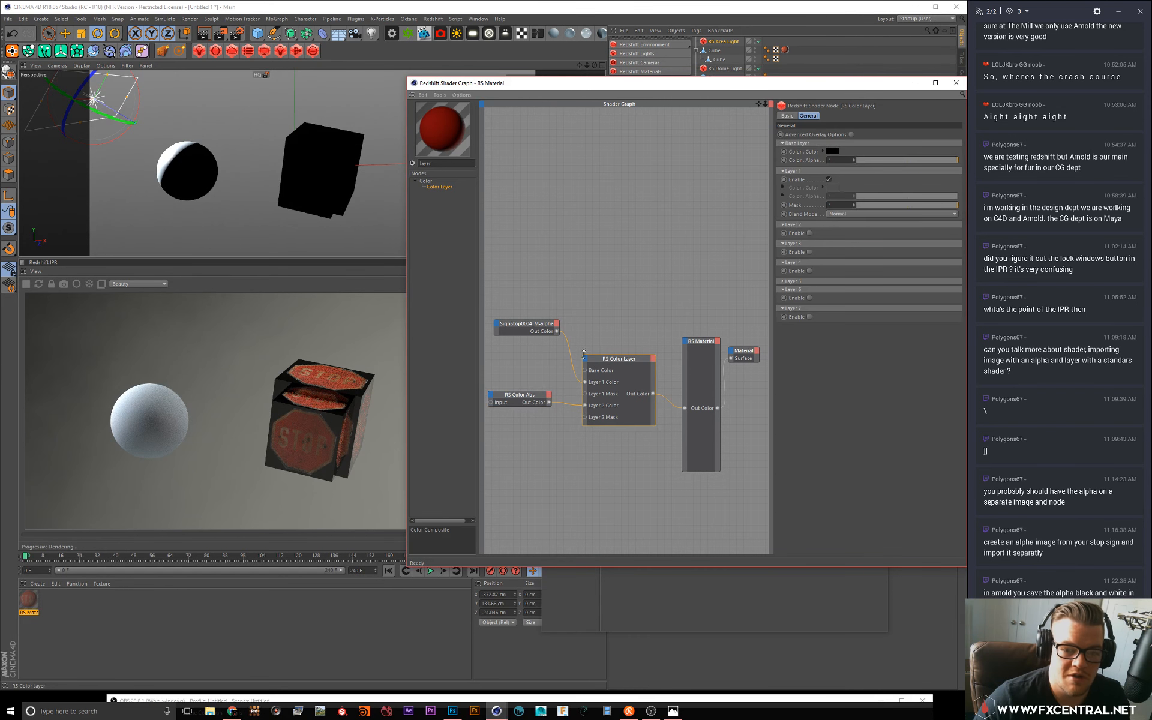
left_click(809, 233)
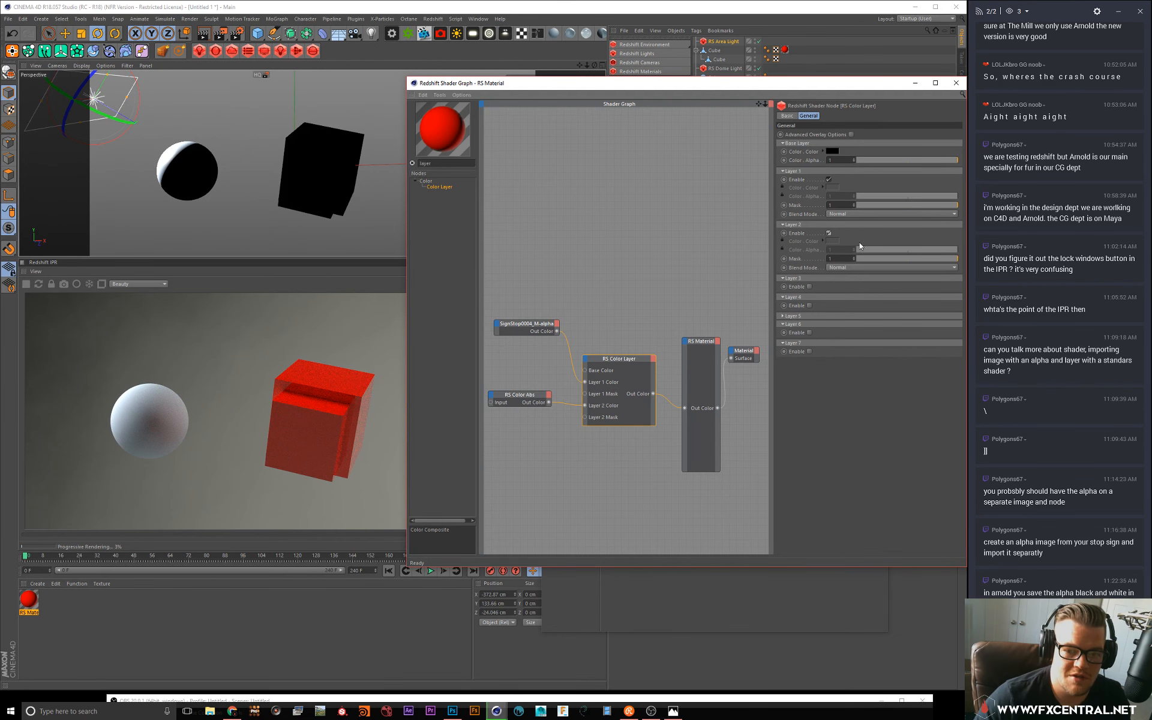
left_click(898, 260)
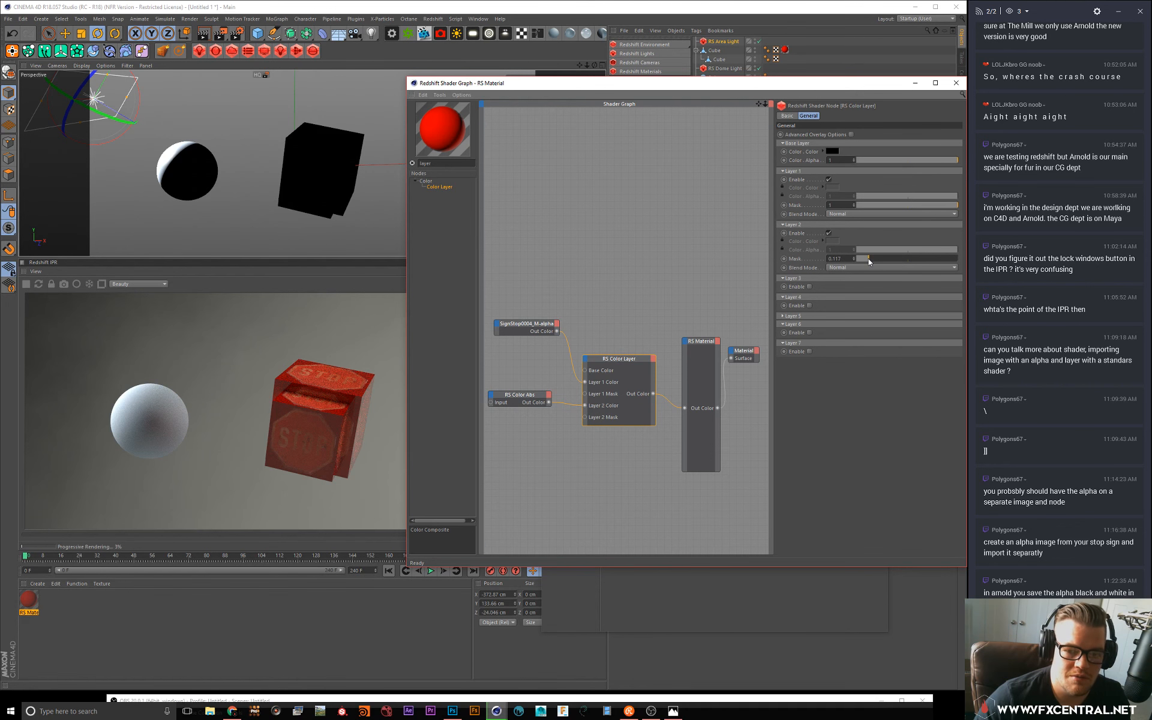
left_click_drag(908, 255, 865, 261)
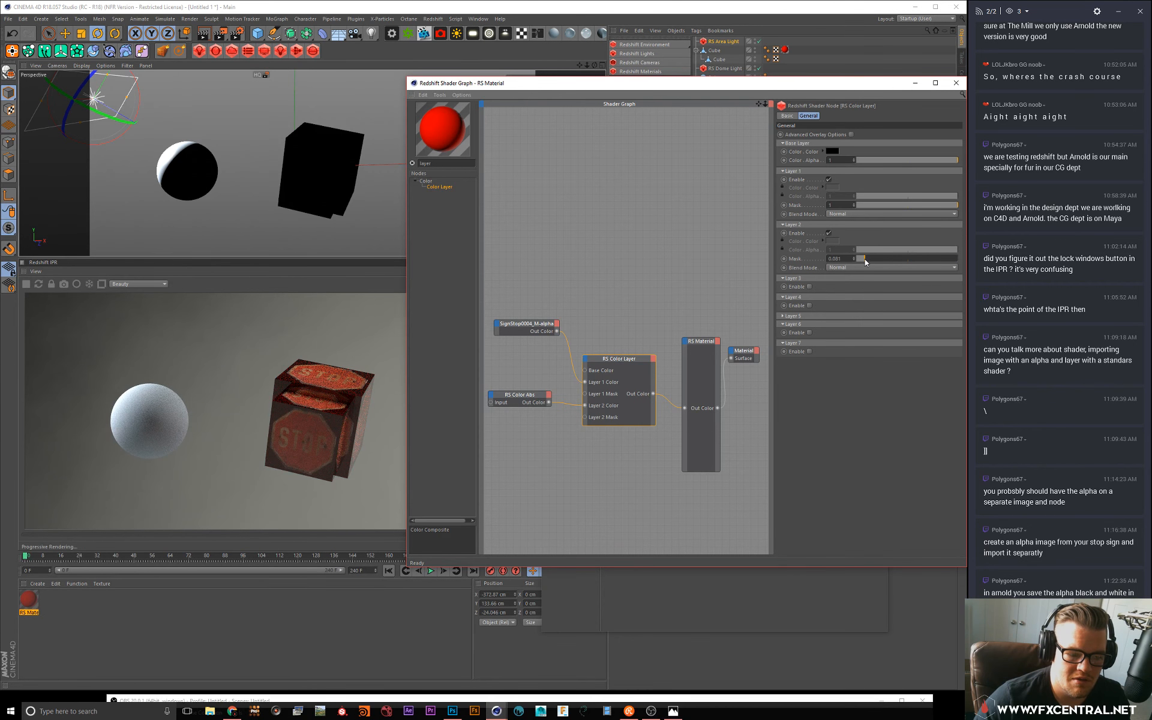
Step: Try Average and Add as Layer 1's blend mode in the RS Color Layer and restore it to Normal
left_click(852, 214)
left_click(844, 233)
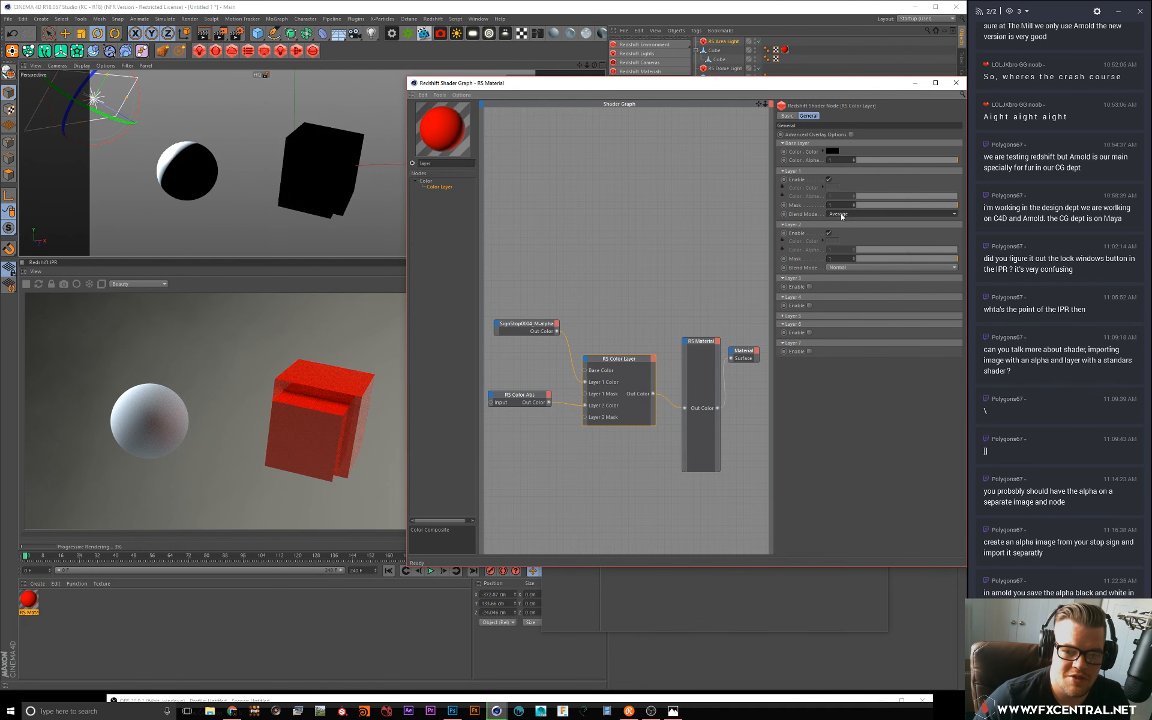
left_click(840, 214)
left_click(840, 226)
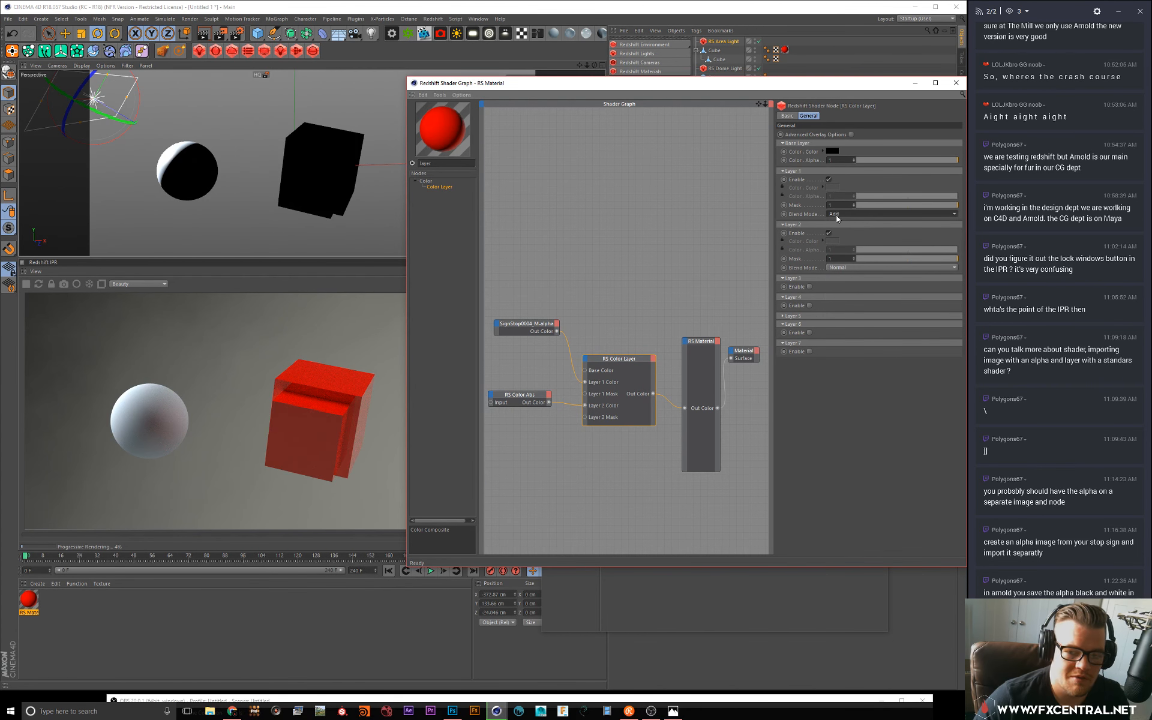
left_click(836, 215)
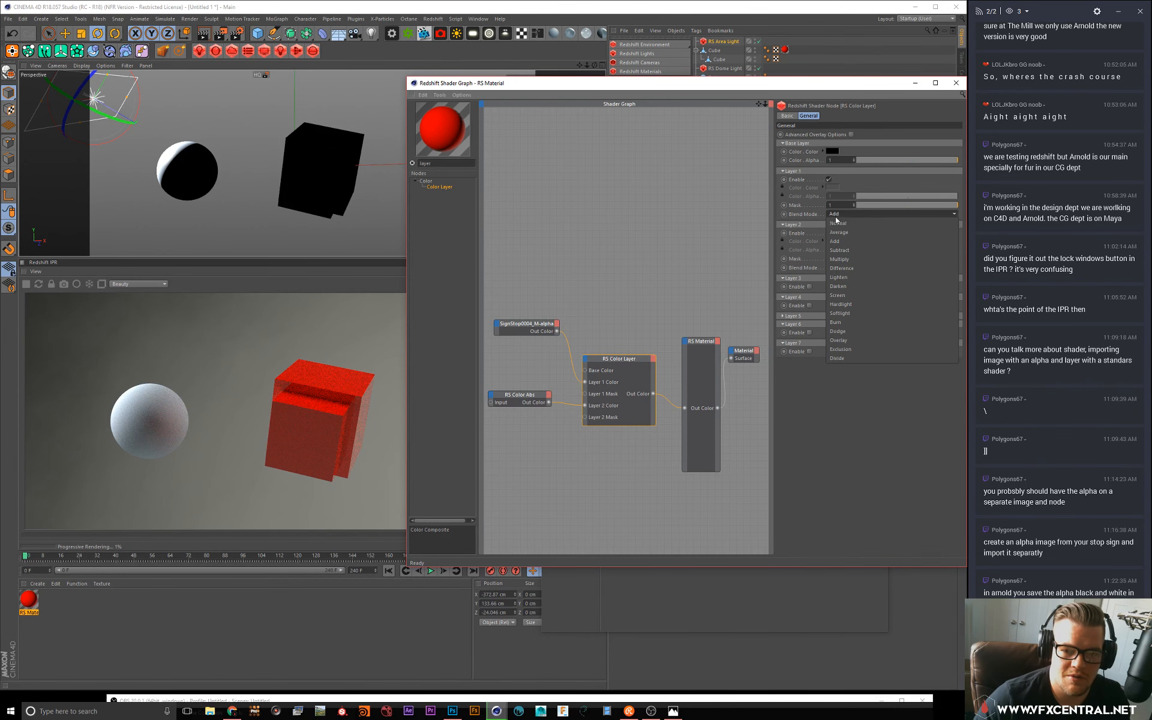
left_click(837, 222)
Step: Try the Average, Divide, Exclusion and Overlay blend modes on Layer 2 of the RS Color Layer
left_click(845, 267)
left_click(844, 285)
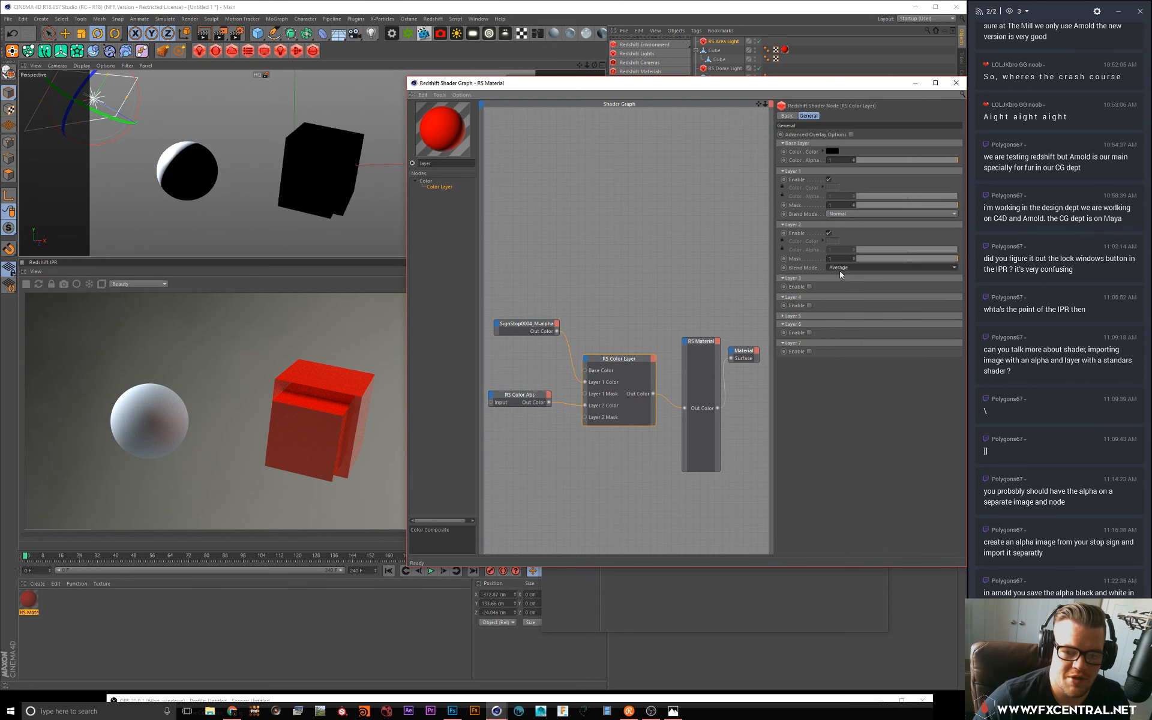
left_click(835, 268)
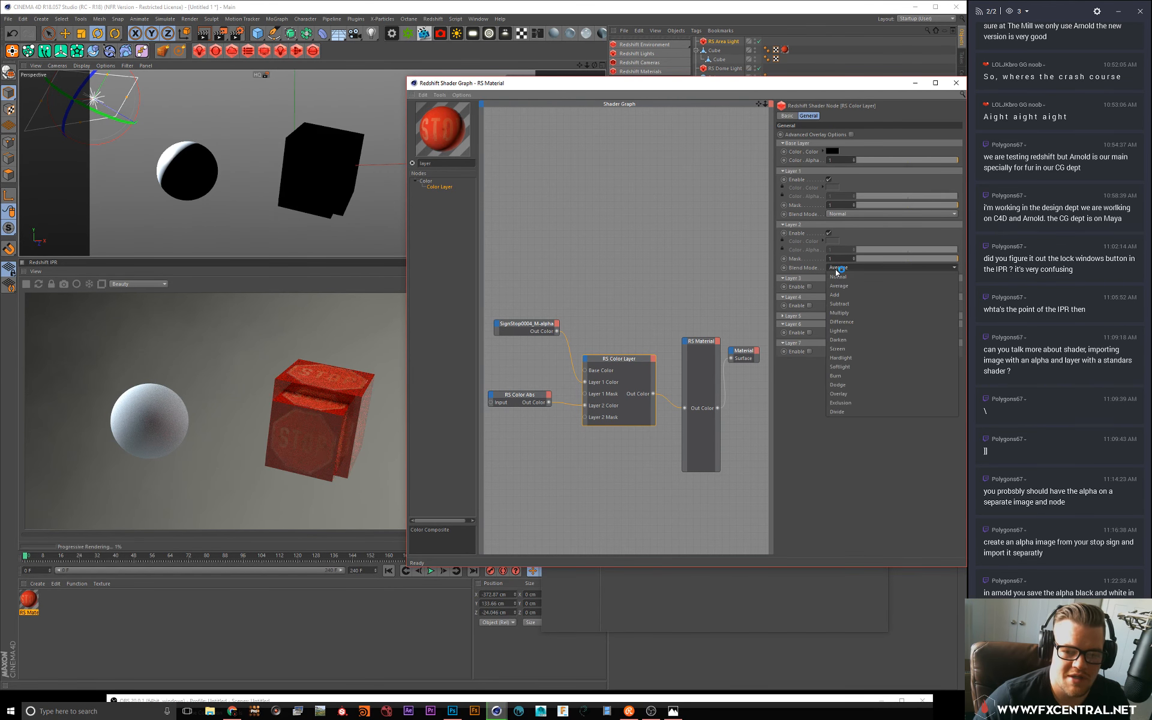
left_click(840, 412)
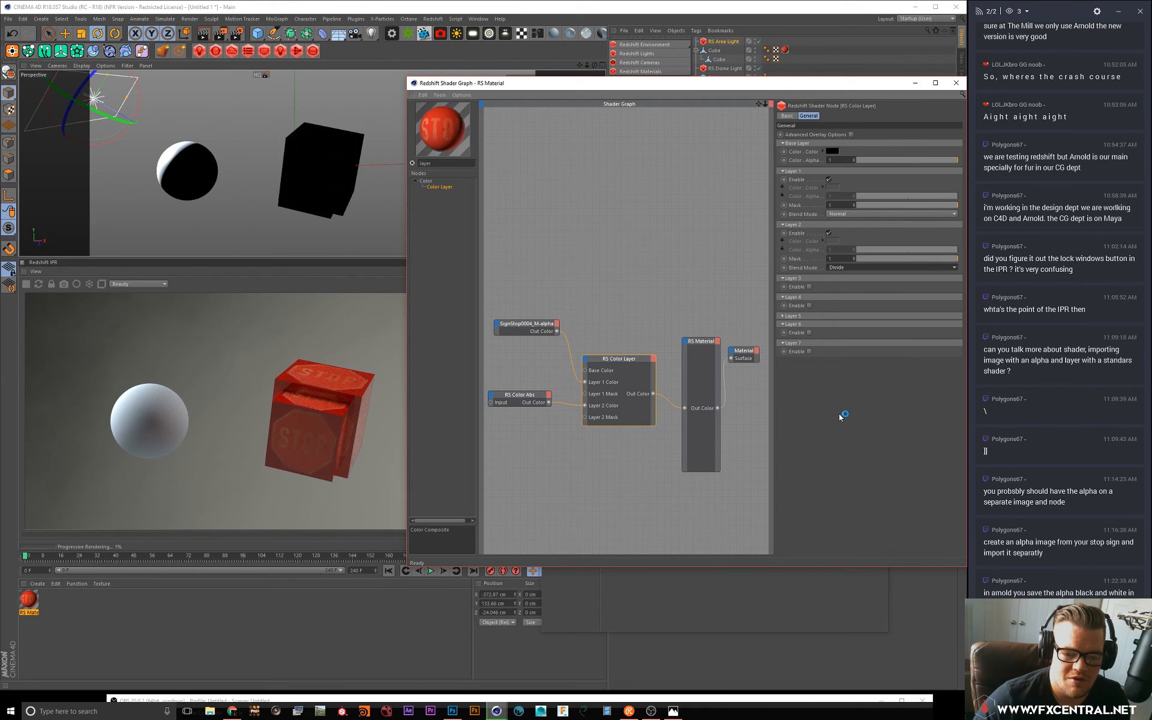
left_click(845, 269)
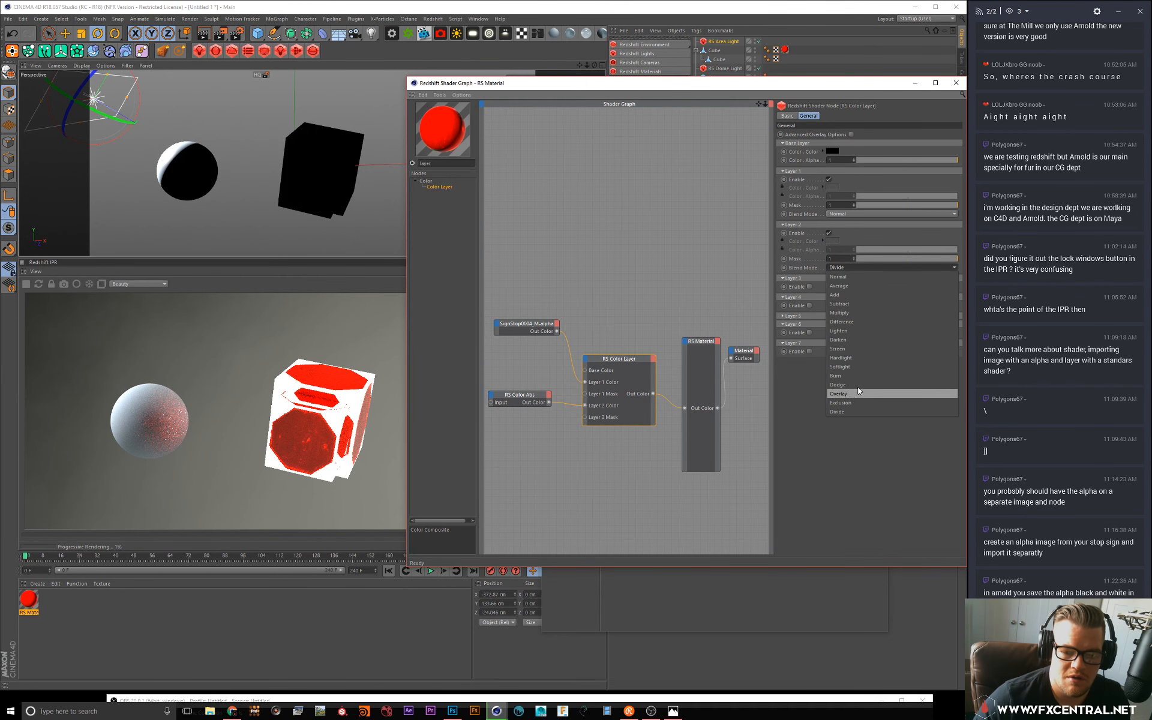
left_click(853, 402)
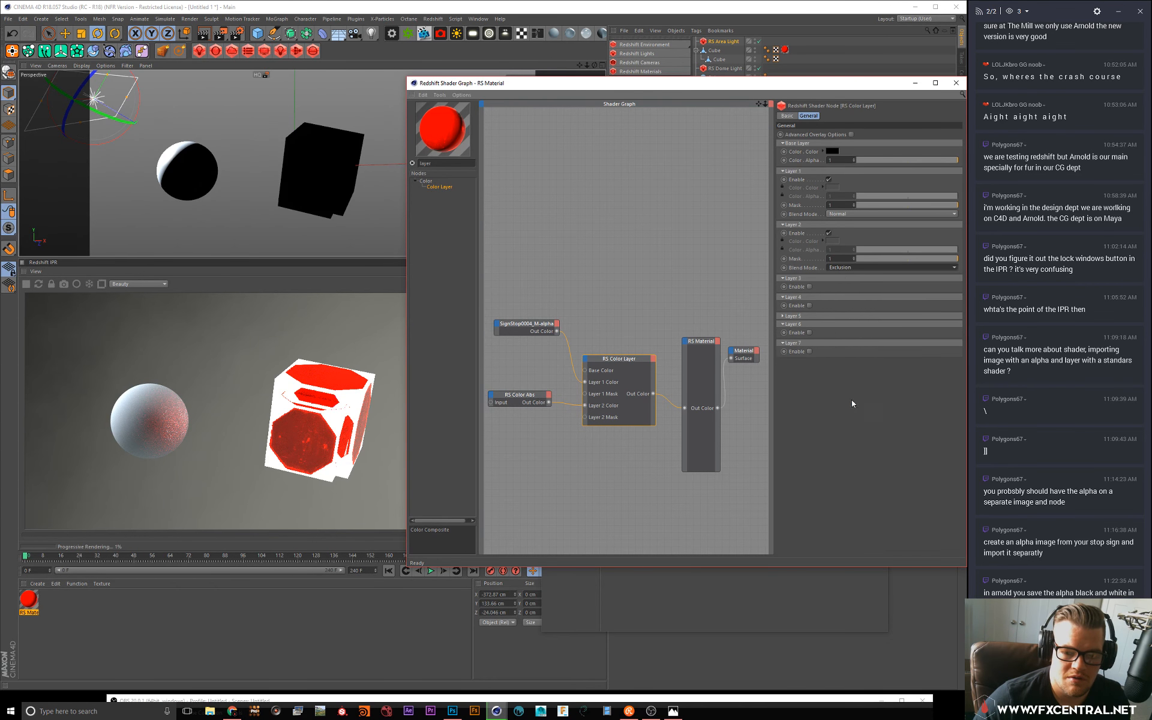
left_click(838, 269)
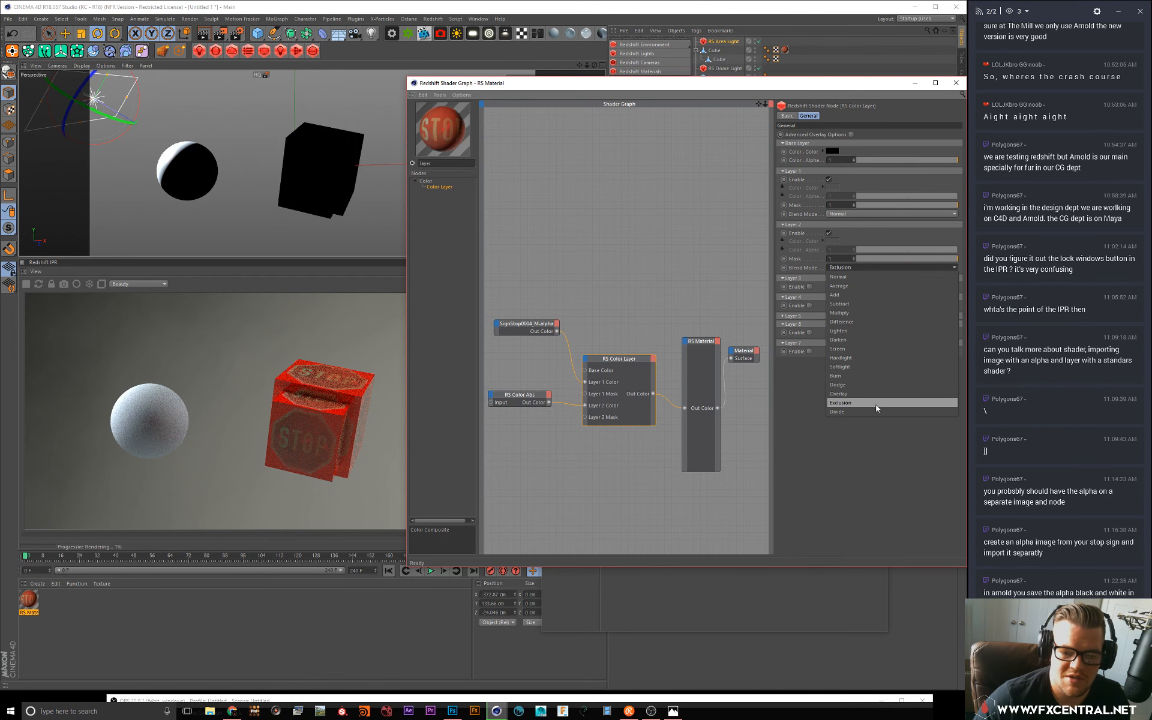
left_click(846, 393)
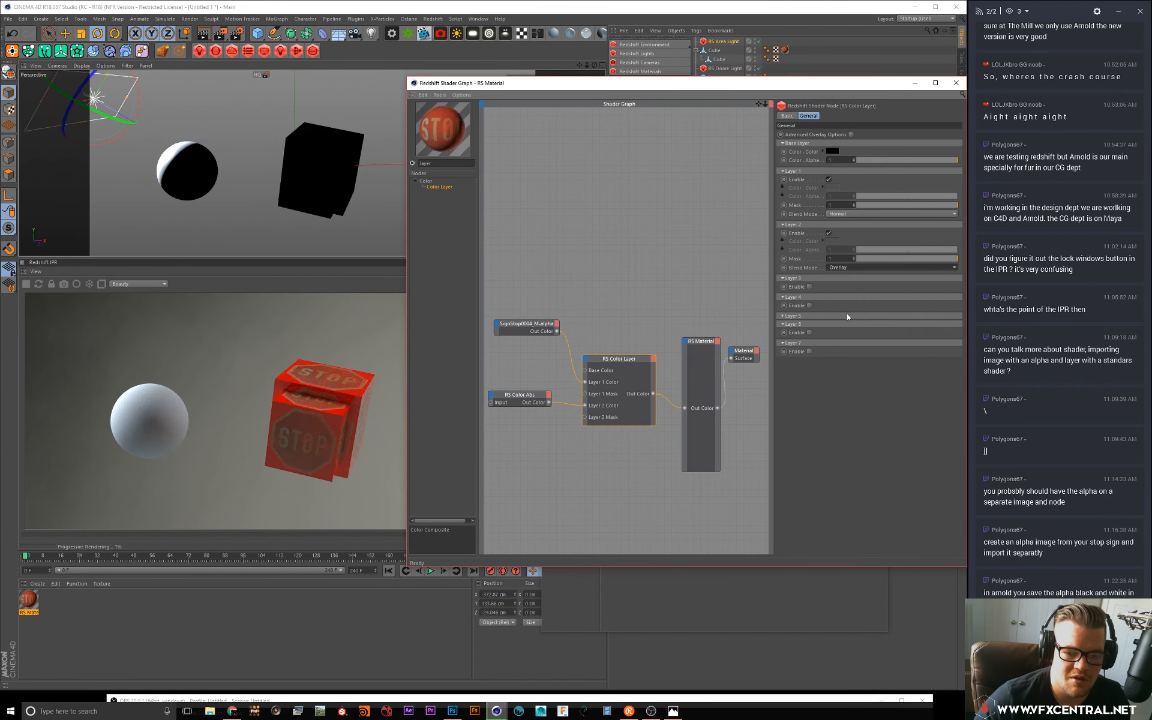
Step: Try the Dodge, Burn, Softlight and Subtract blend modes on Layer 2 of the RS Color Layer
left_click(840, 267)
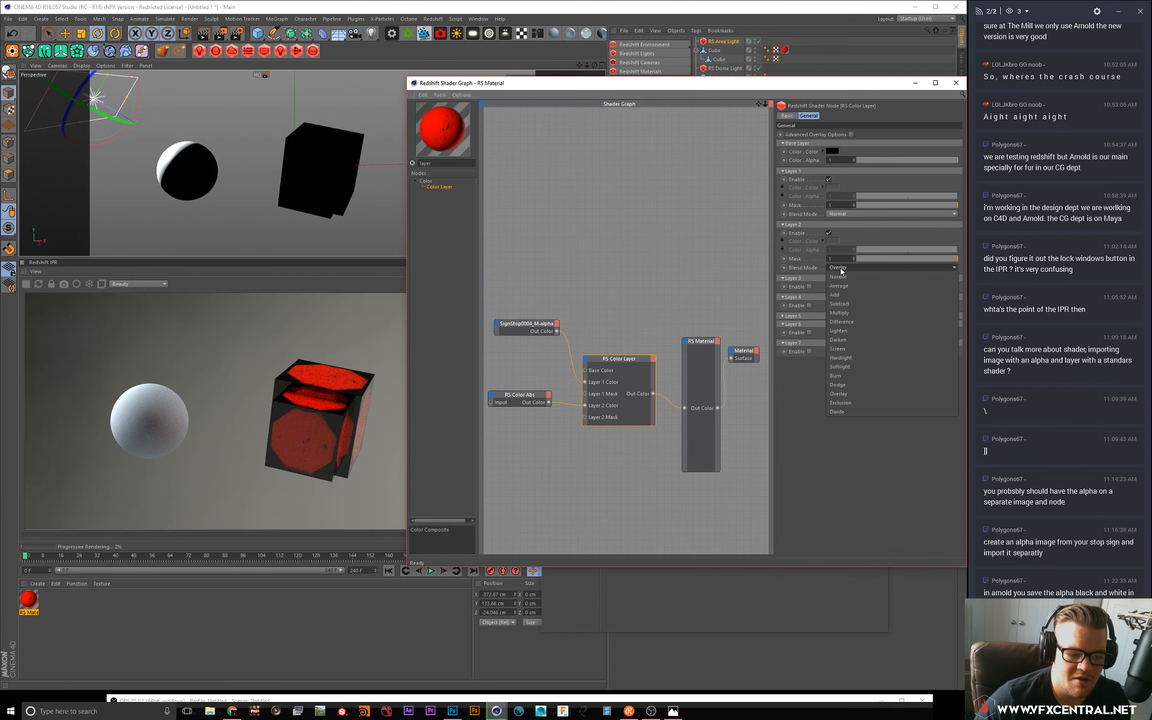
left_click(851, 383)
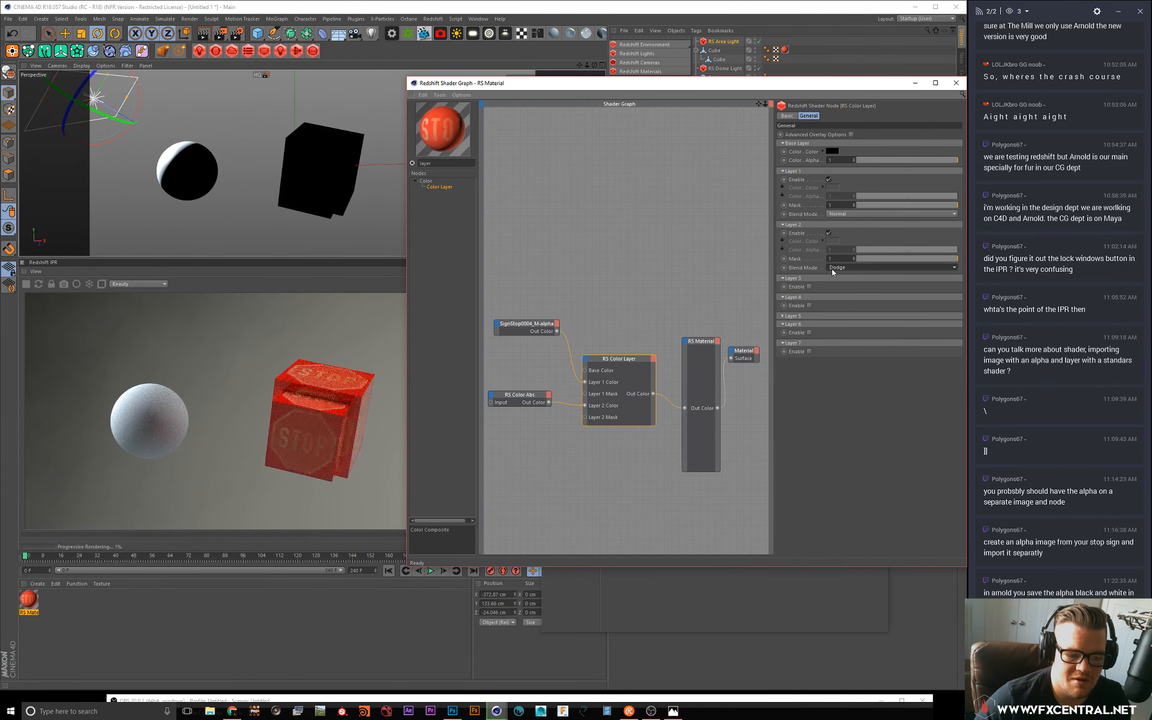
left_click(832, 269)
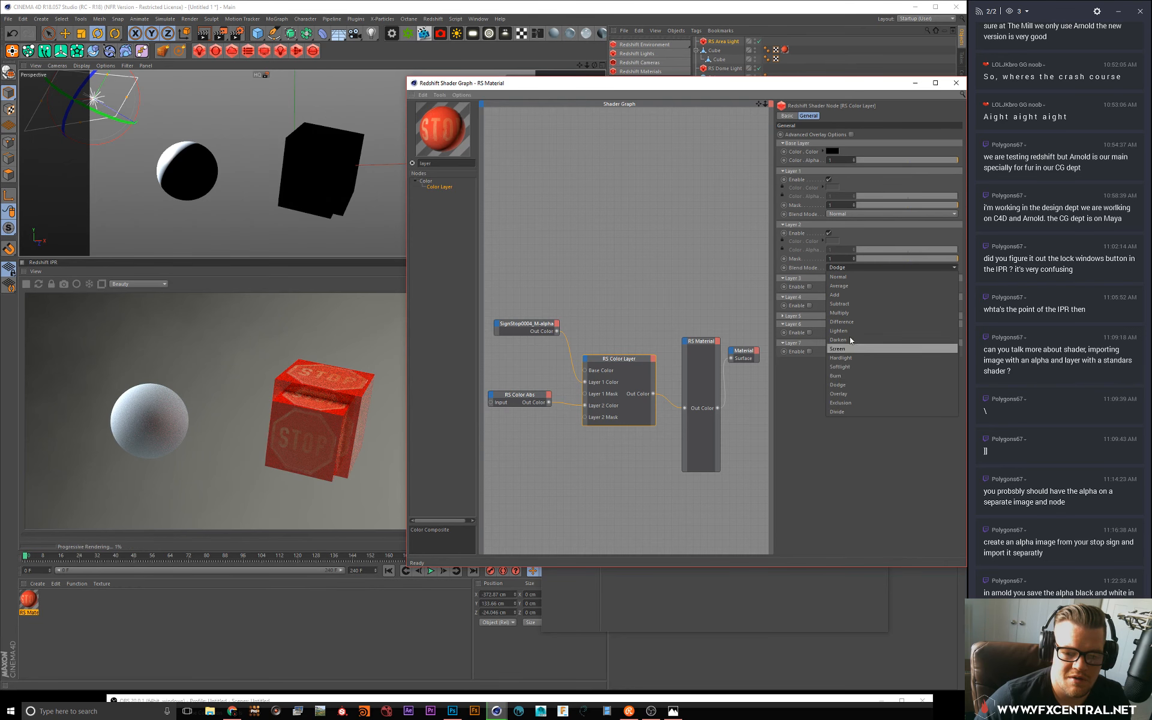
left_click(843, 377)
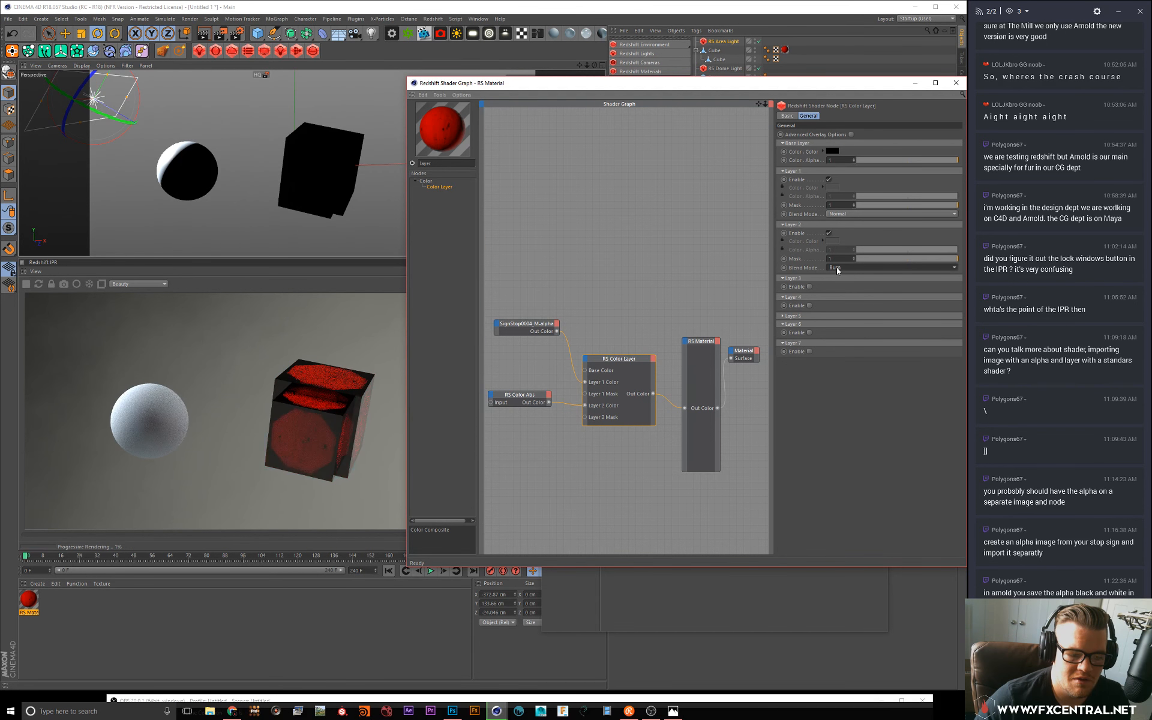
left_click(836, 268)
left_click(855, 367)
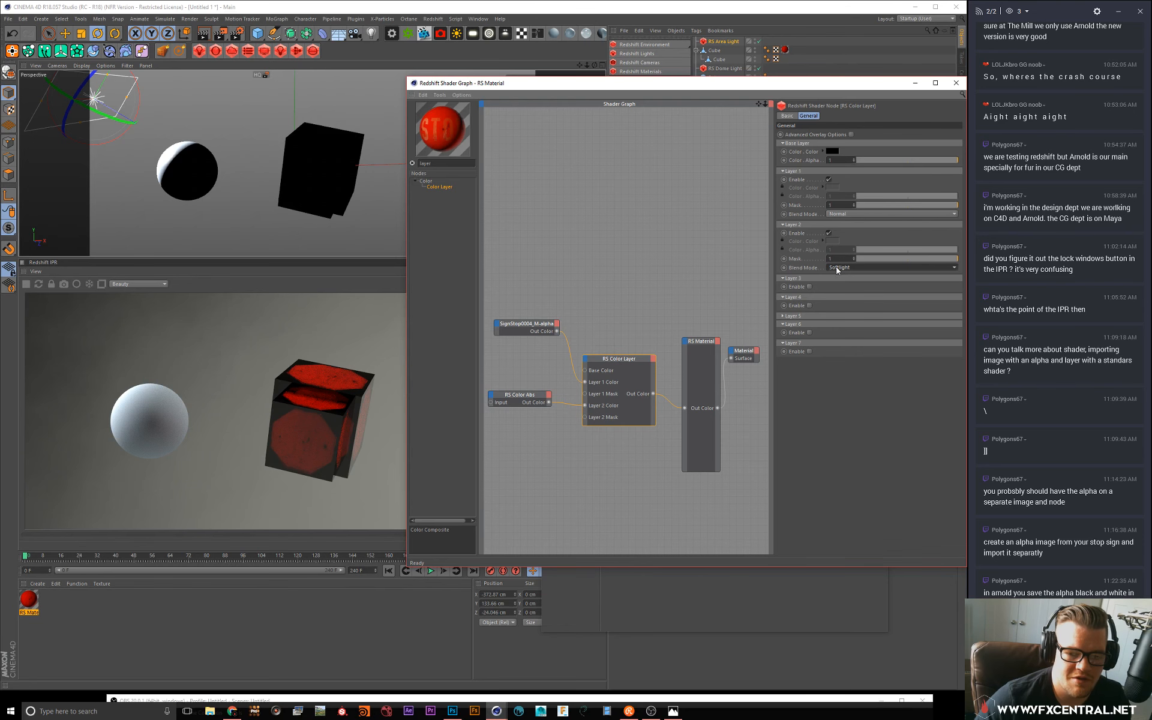
left_click(838, 268)
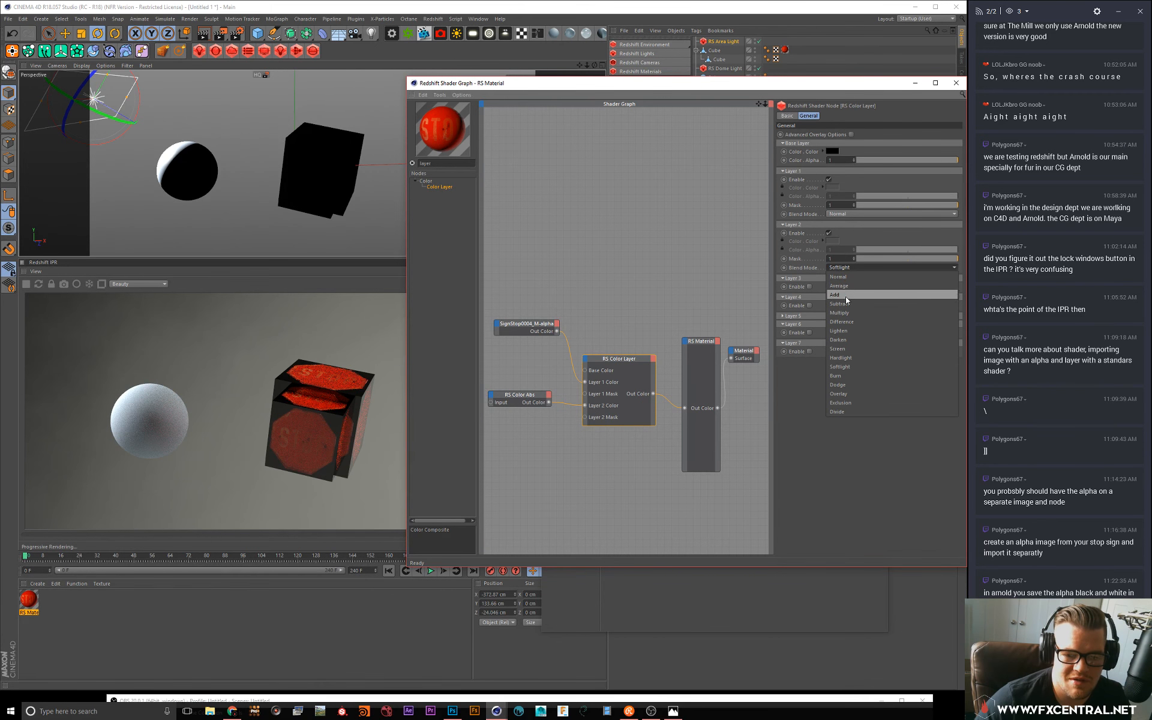
left_click(845, 303)
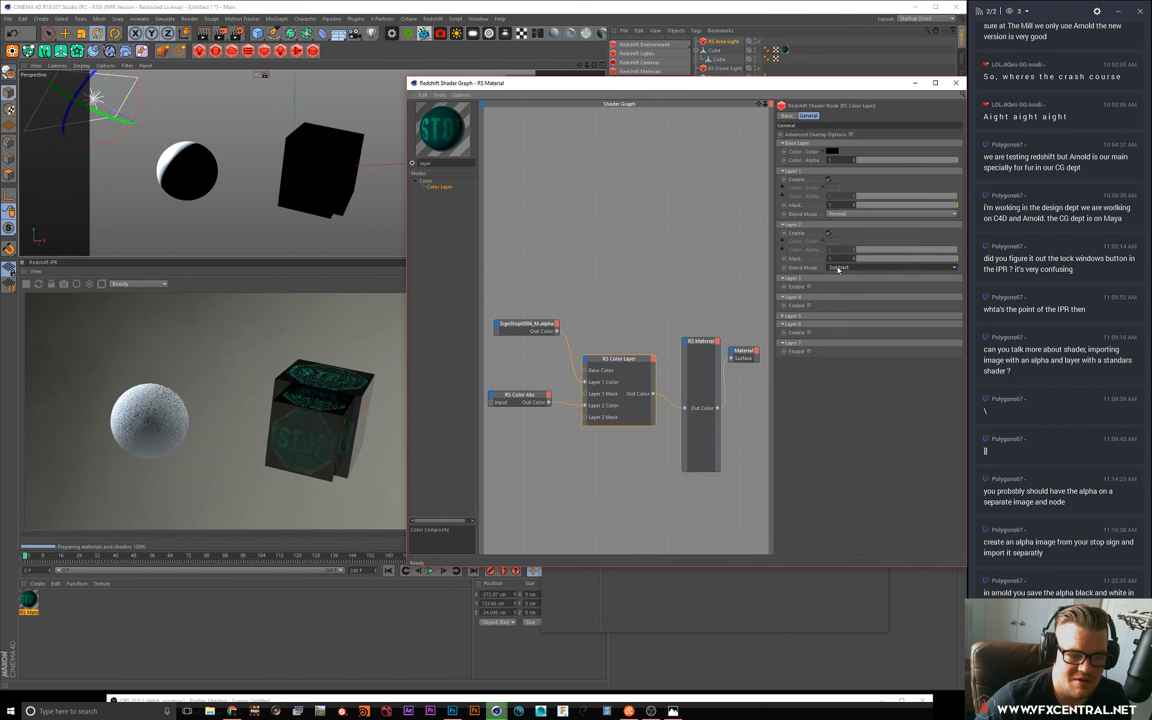
Step: Set Layer 2's blend mode to Difference and check the stop sign cube from another angle
left_click(837, 266)
left_click(848, 323)
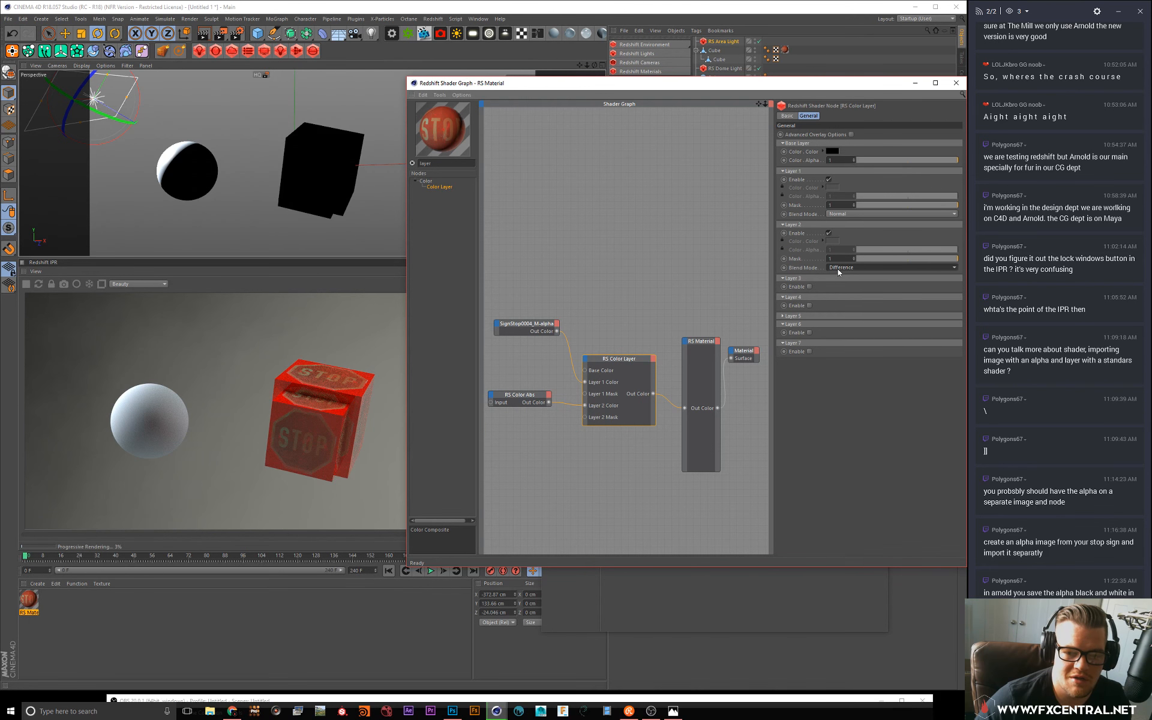
left_click(837, 269)
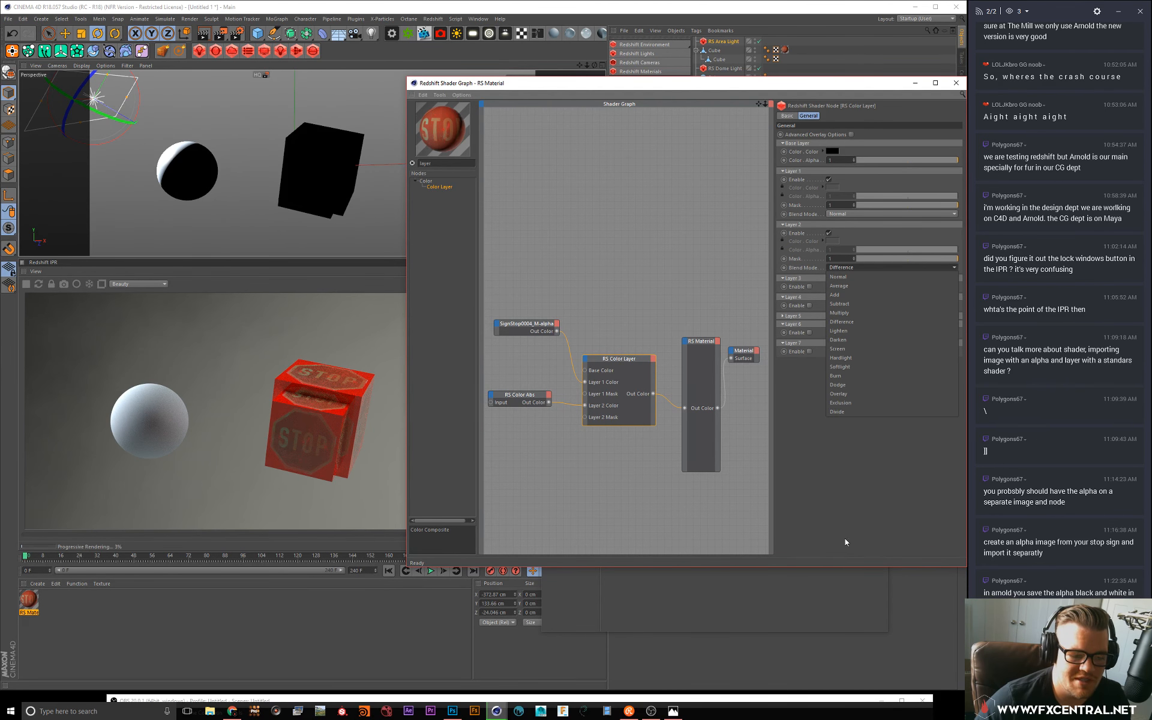
left_click(875, 514)
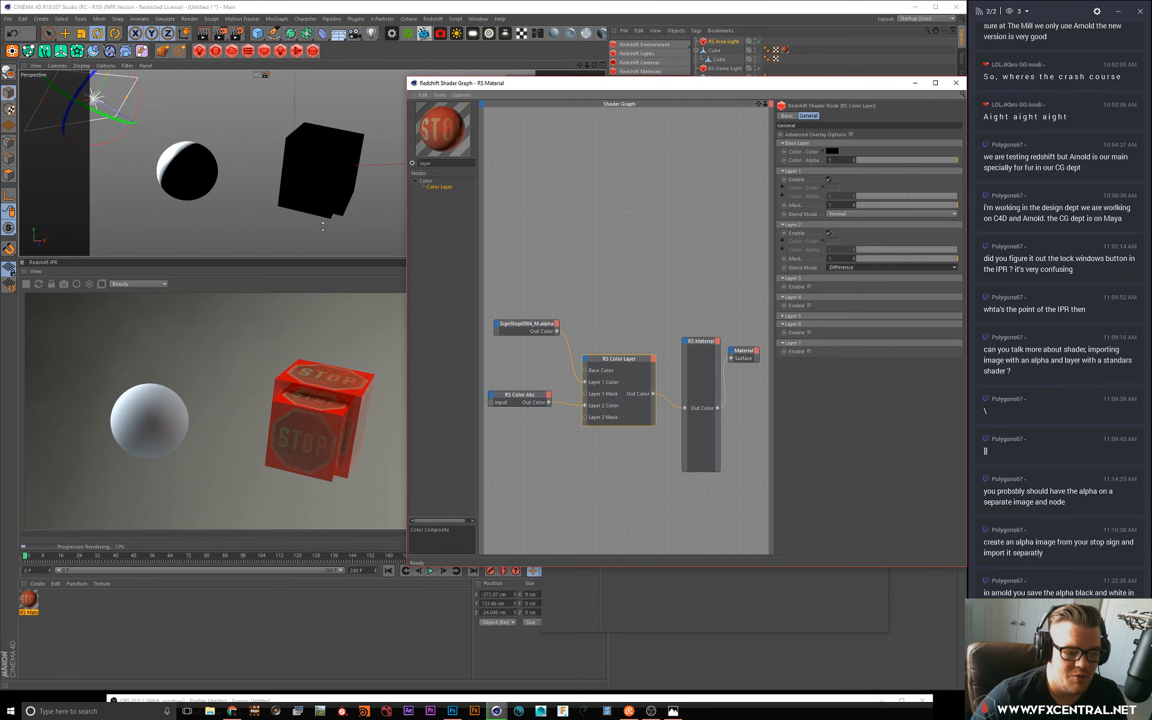
left_click_drag(316, 175, 360, 178, "alt")
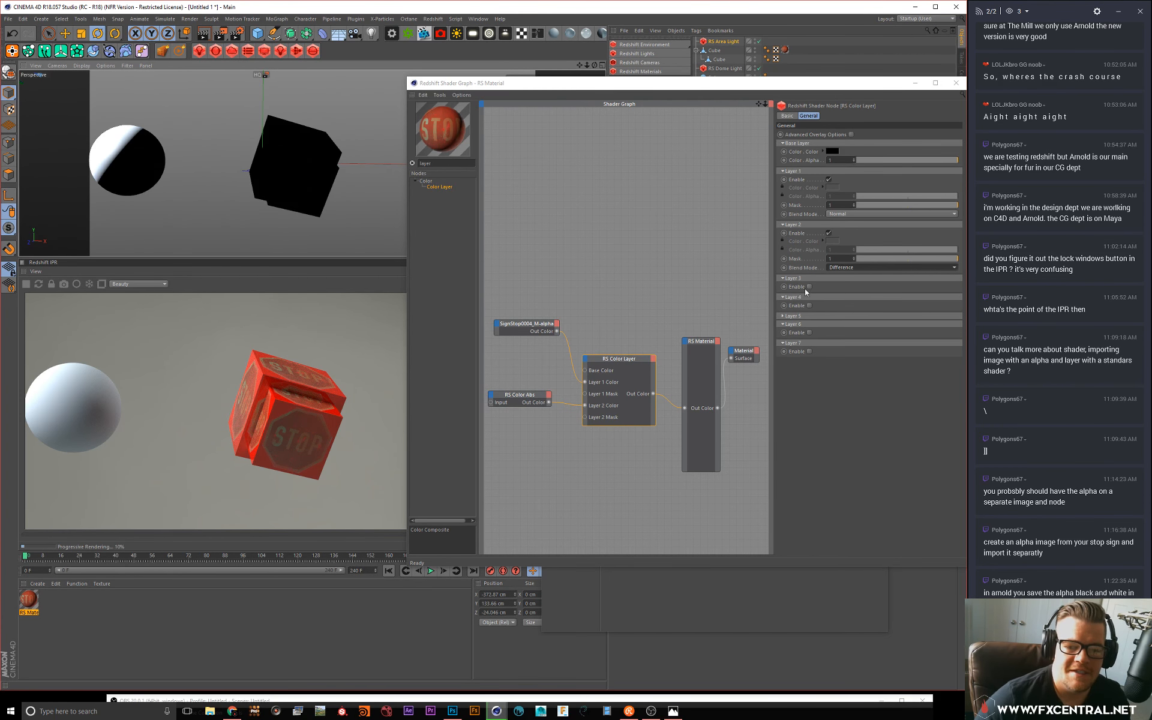
Step: Rewire the stop sign texture to Base Color and Color Abs to Layer 1 Color, and disable Layer 2 of the color layer
left_click_drag(554, 334, 542, 330)
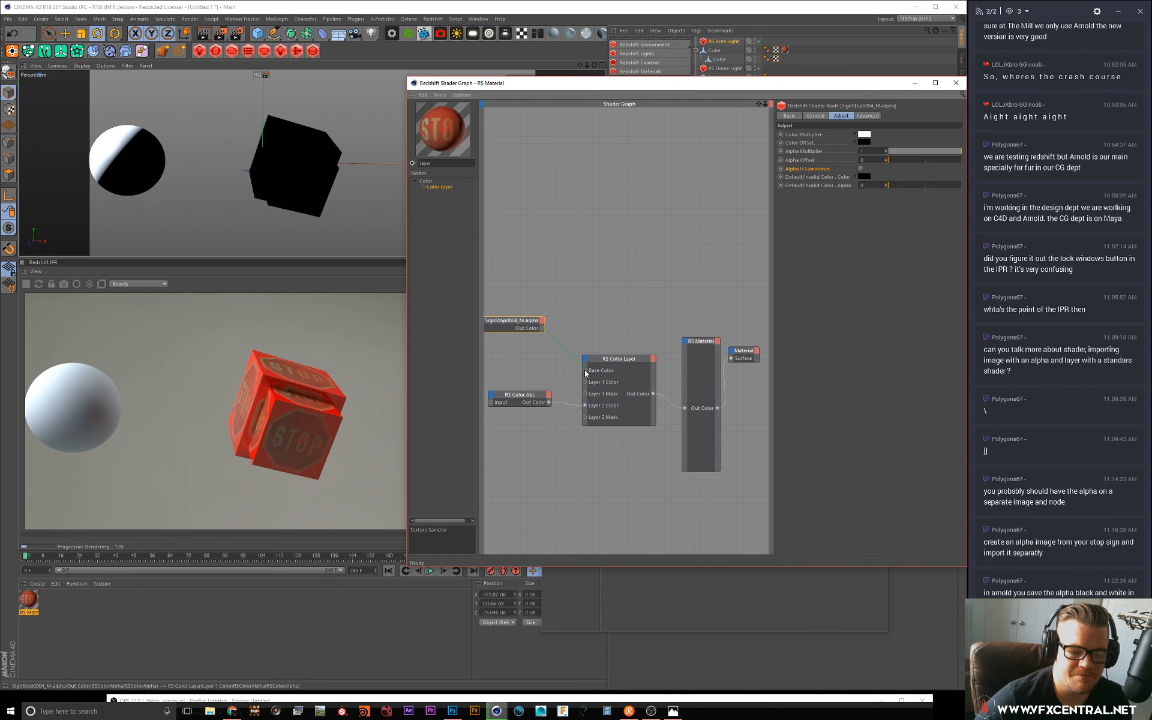
left_click_drag(586, 373, 585, 371)
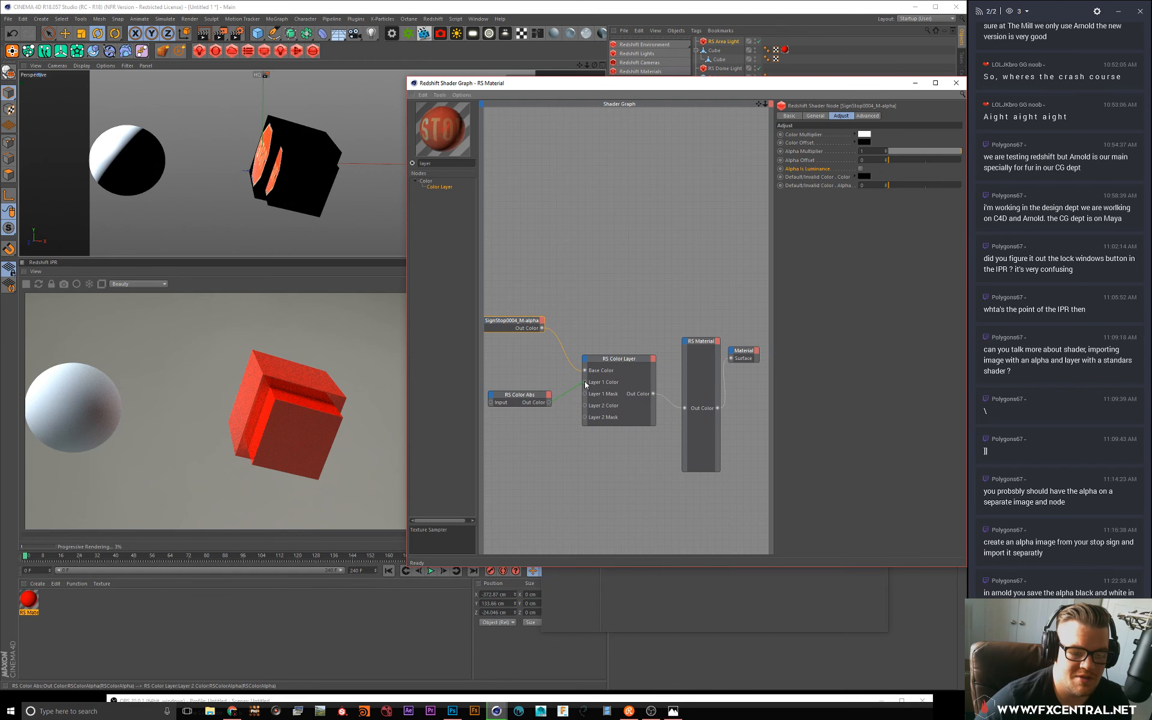
left_click_drag(586, 385, 585, 384)
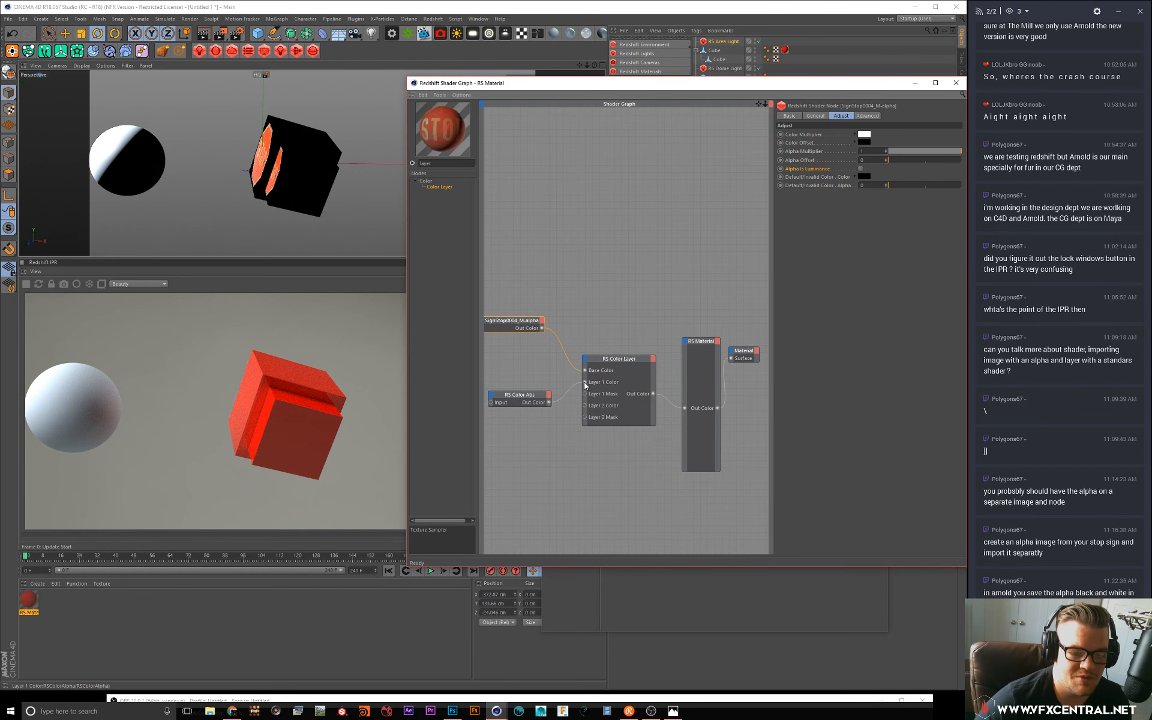
left_click(609, 363)
left_click(828, 234)
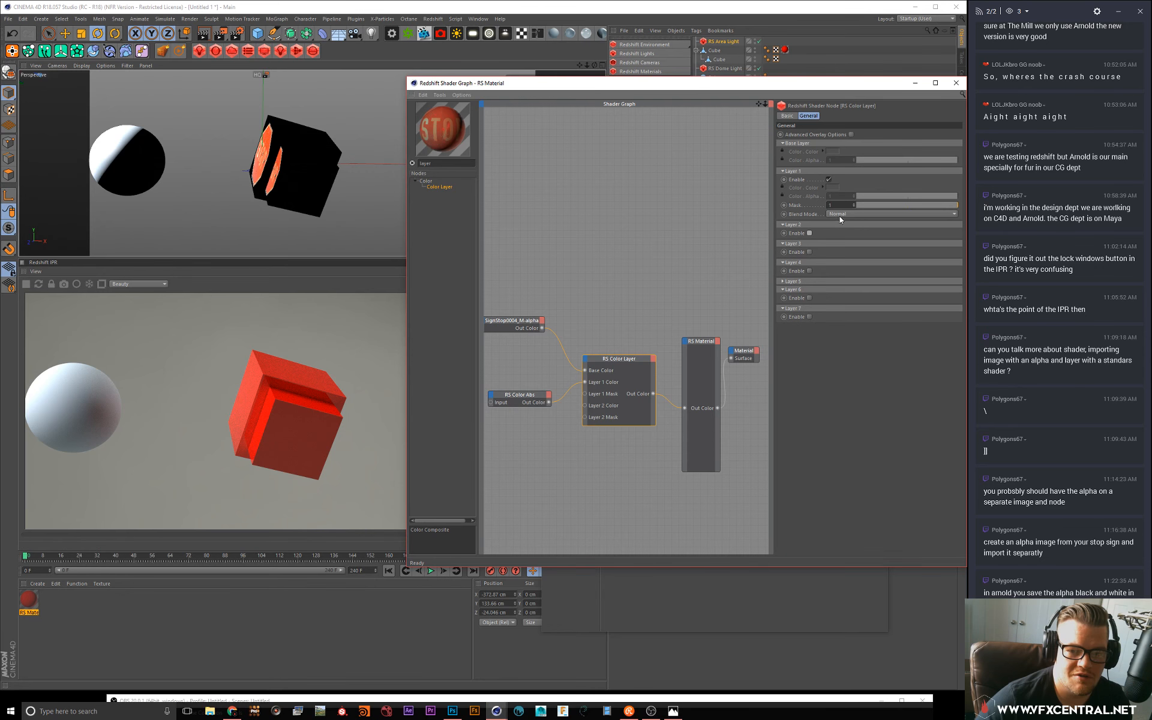
Step: Set Layer 1's blend mode to Difference and test its mask by lowering it and returning it to 1
left_click(840, 214)
left_click(842, 236)
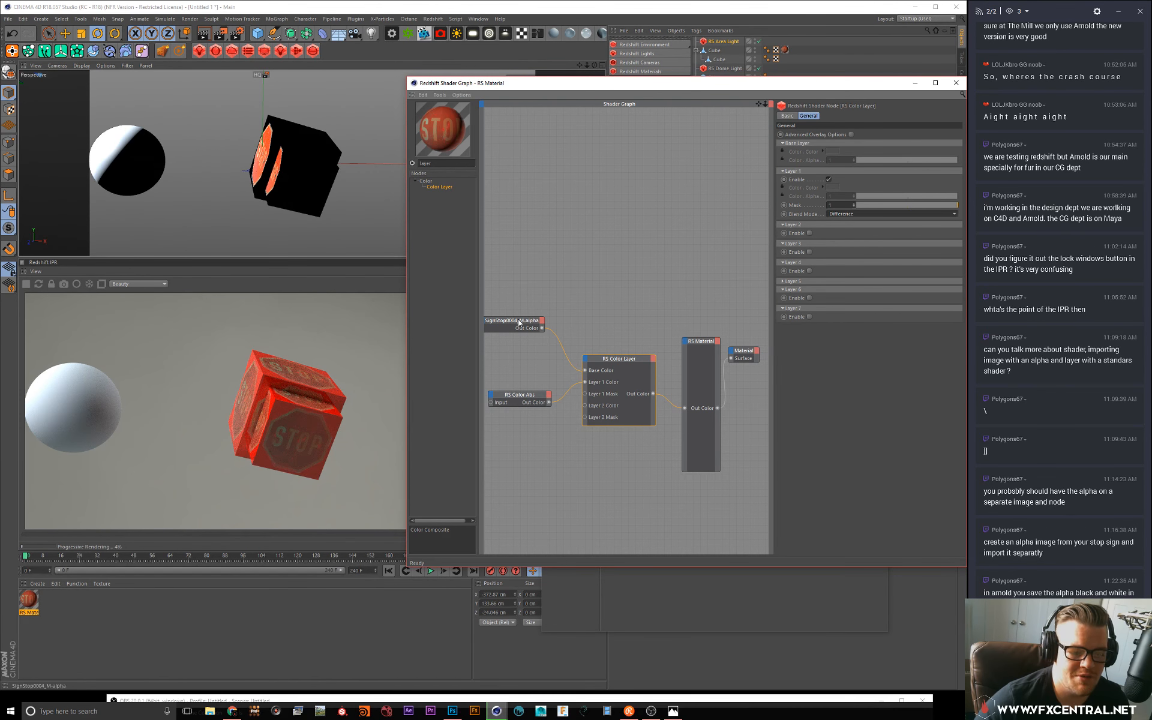
left_click(834, 213)
left_click(834, 214)
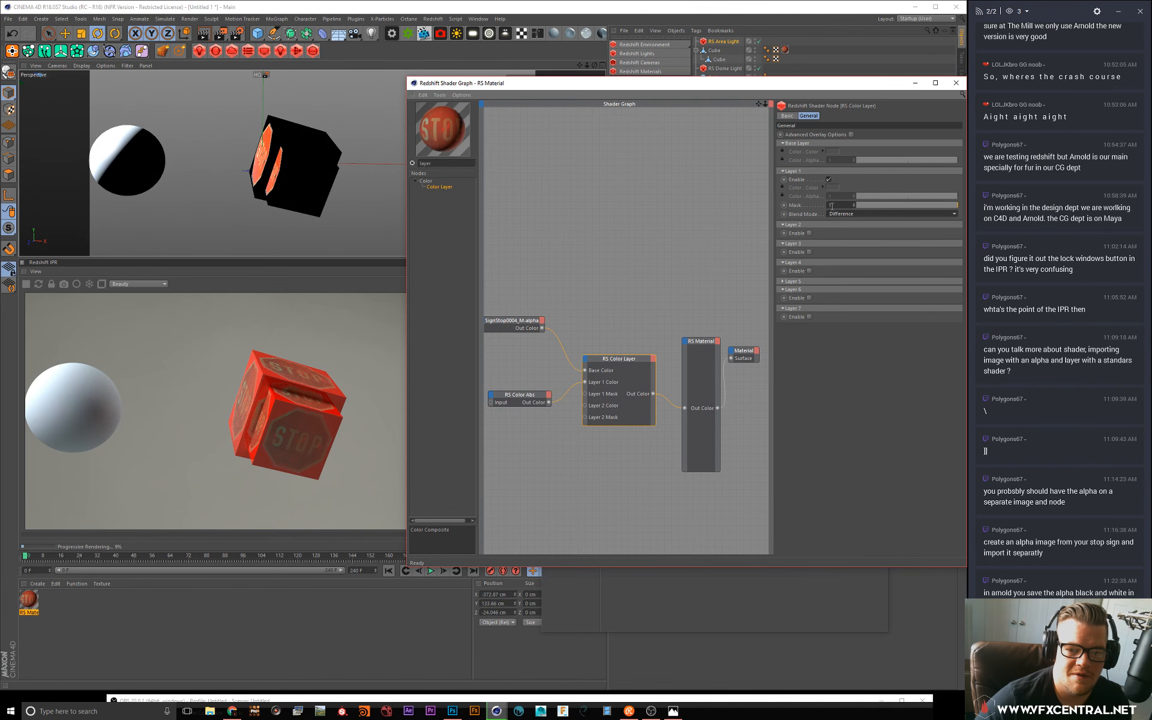
left_click_drag(868, 205, 797, 206)
left_click_drag(867, 204, 959, 206)
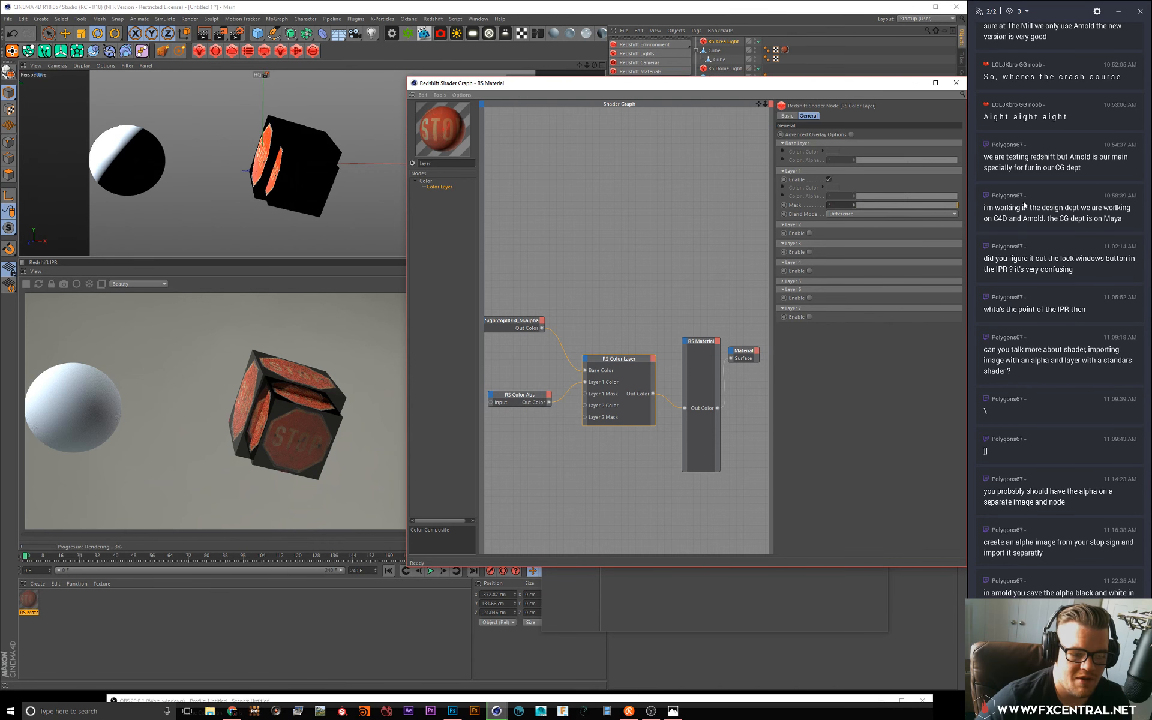
Step: Move the RS Color Abs node up beneath the texture node and change its input color to blue
left_click_drag(508, 396, 508, 378)
left_click_drag(282, 150, 236, 157)
left_click(522, 387)
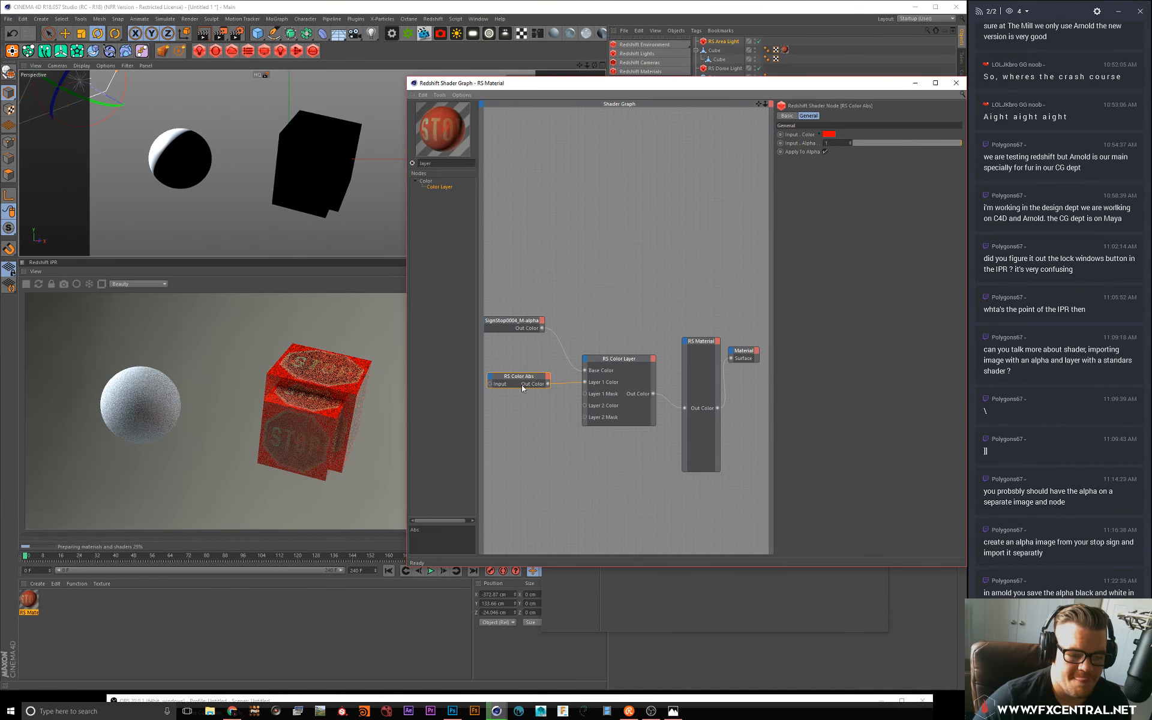
left_click(829, 135)
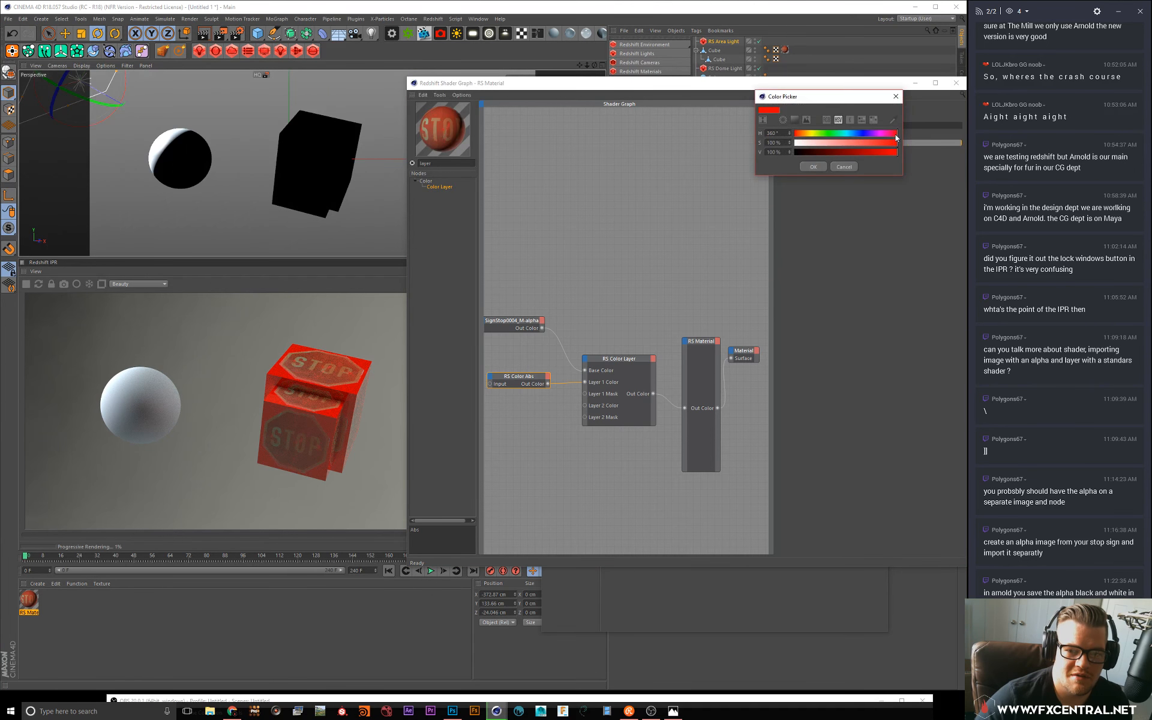
left_click(818, 167)
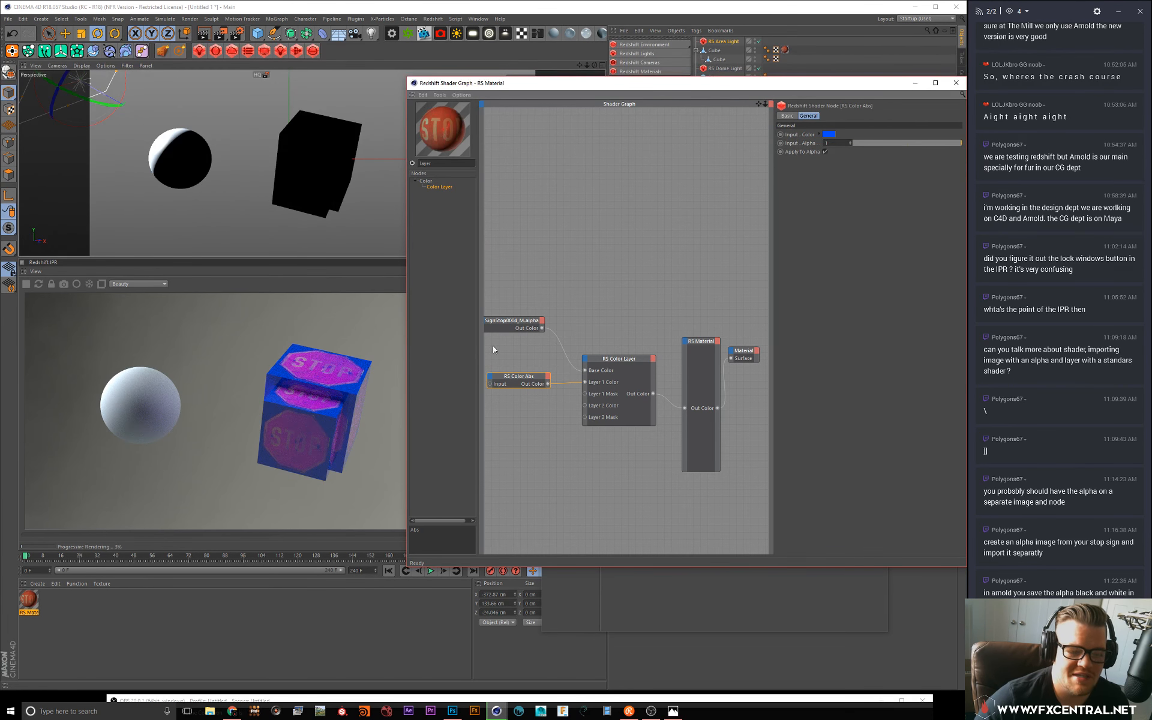
Step: Try the Average, Divide, Exclusion and Overlay blend modes on Layer 1 of the RS Color Layer node
left_click(599, 364)
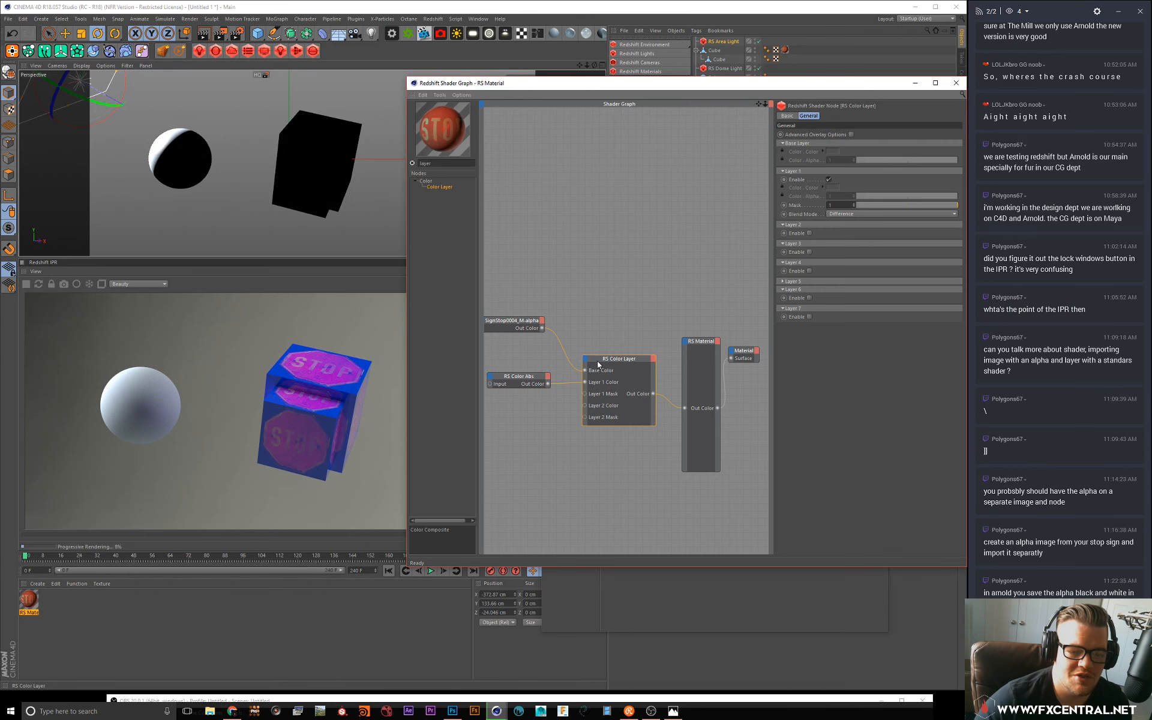
left_click(840, 214)
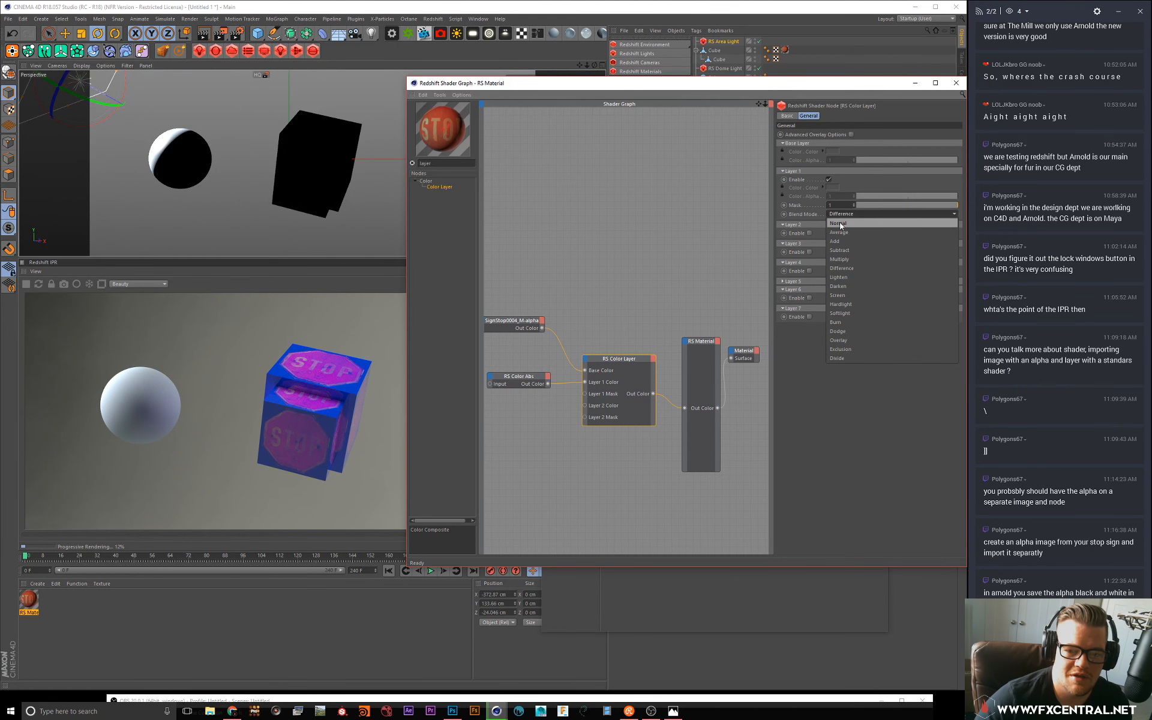
left_click(842, 223)
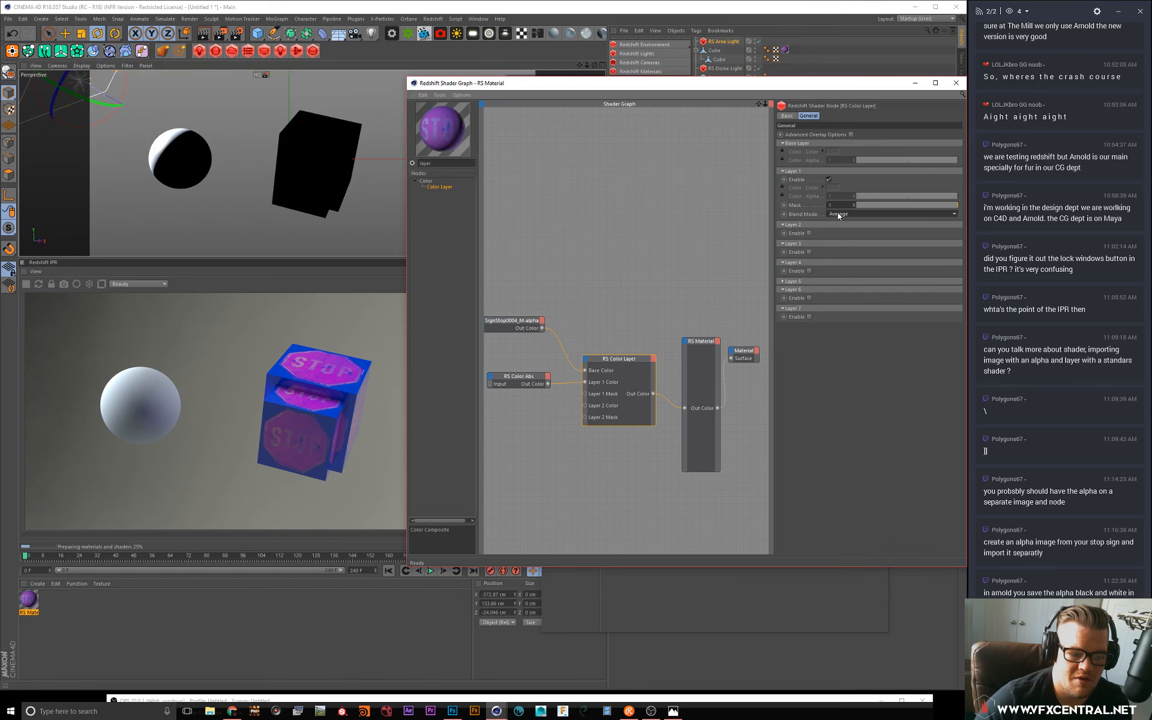
left_click(840, 214)
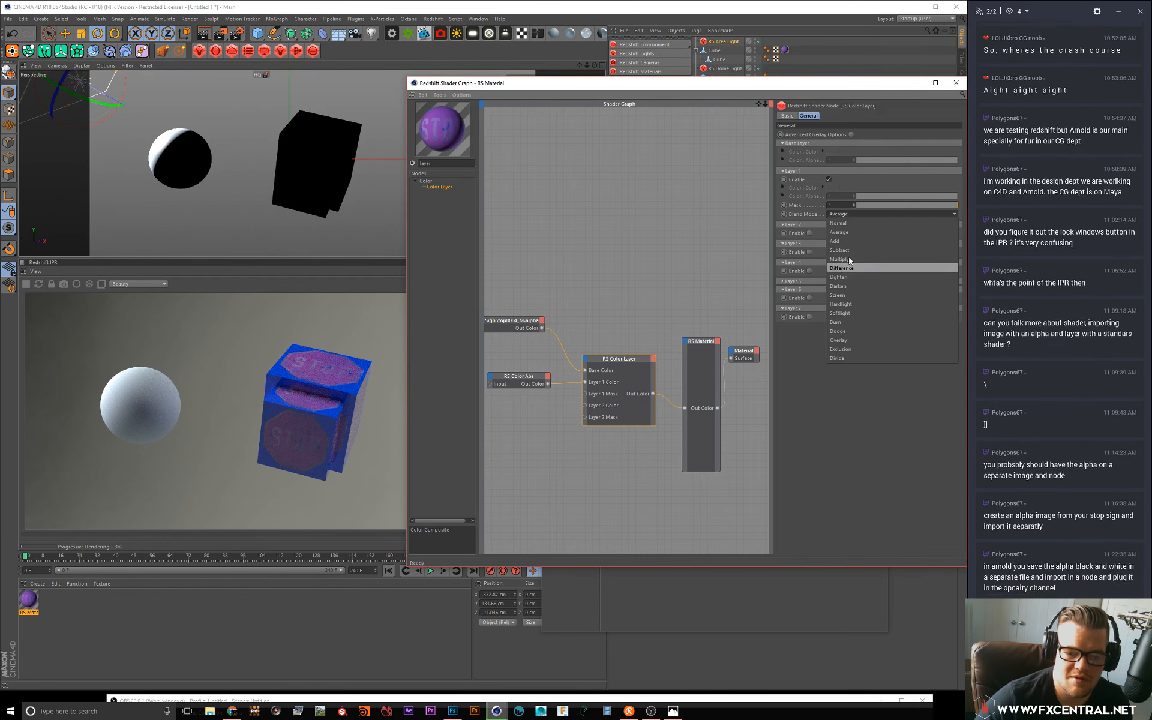
left_click(832, 355)
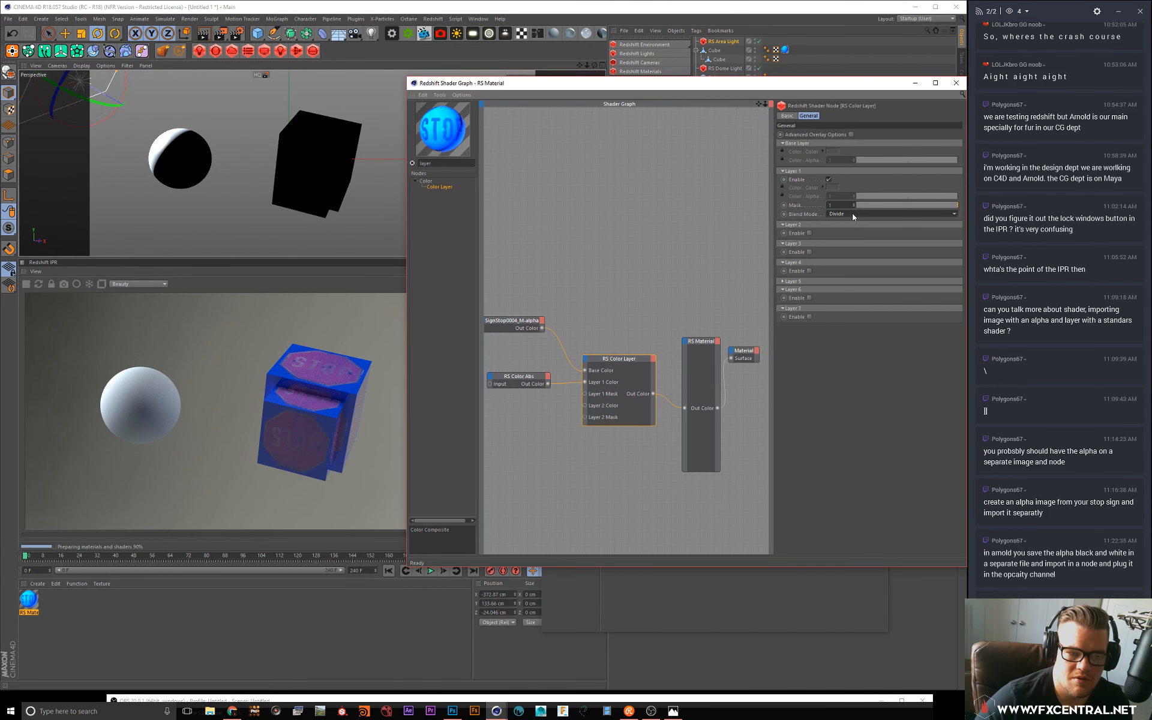
left_click(852, 214)
left_click(855, 350)
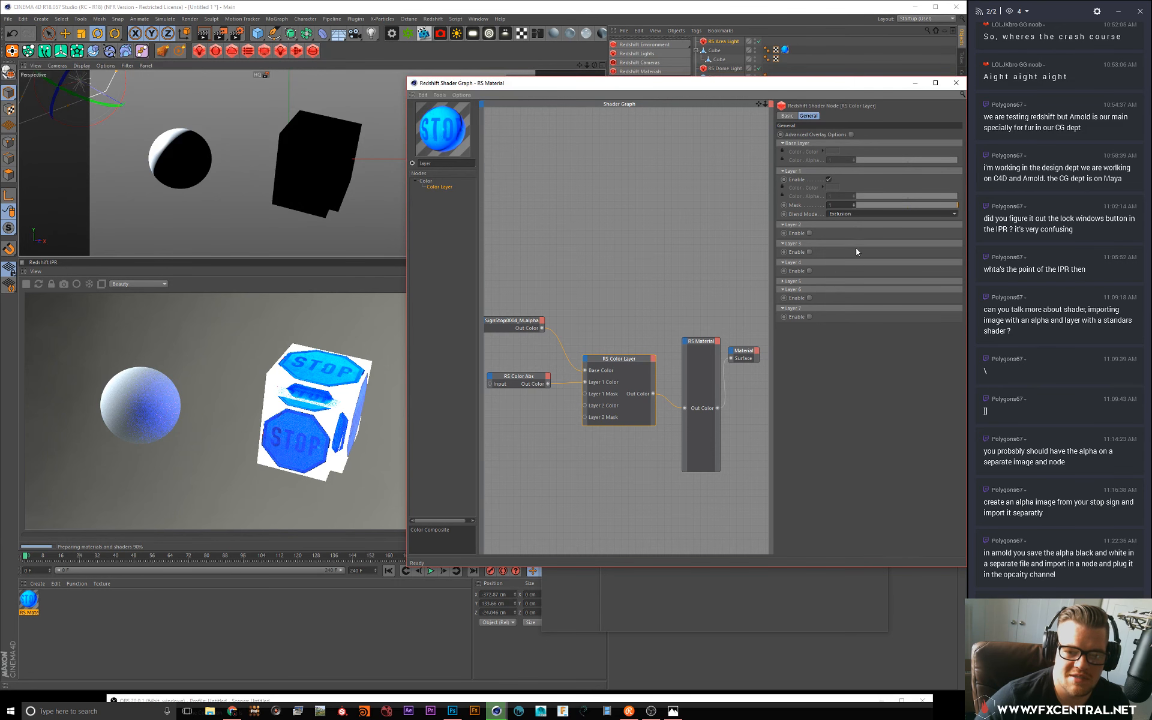
left_click(856, 214)
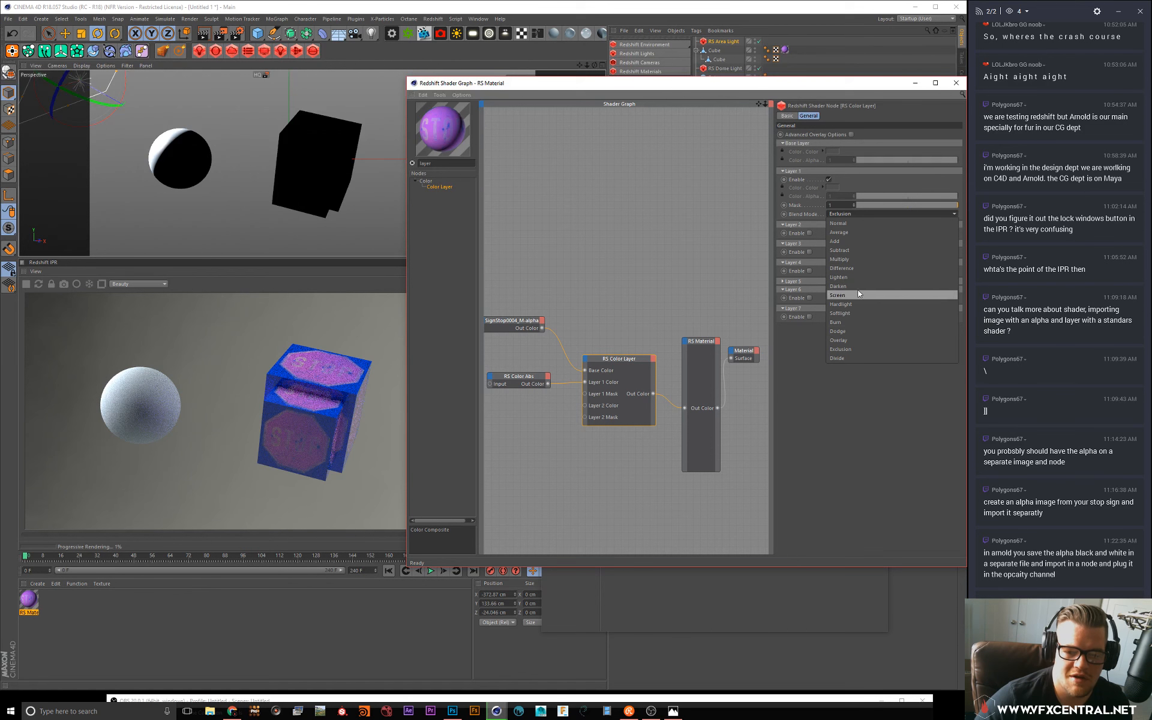
left_click(845, 340)
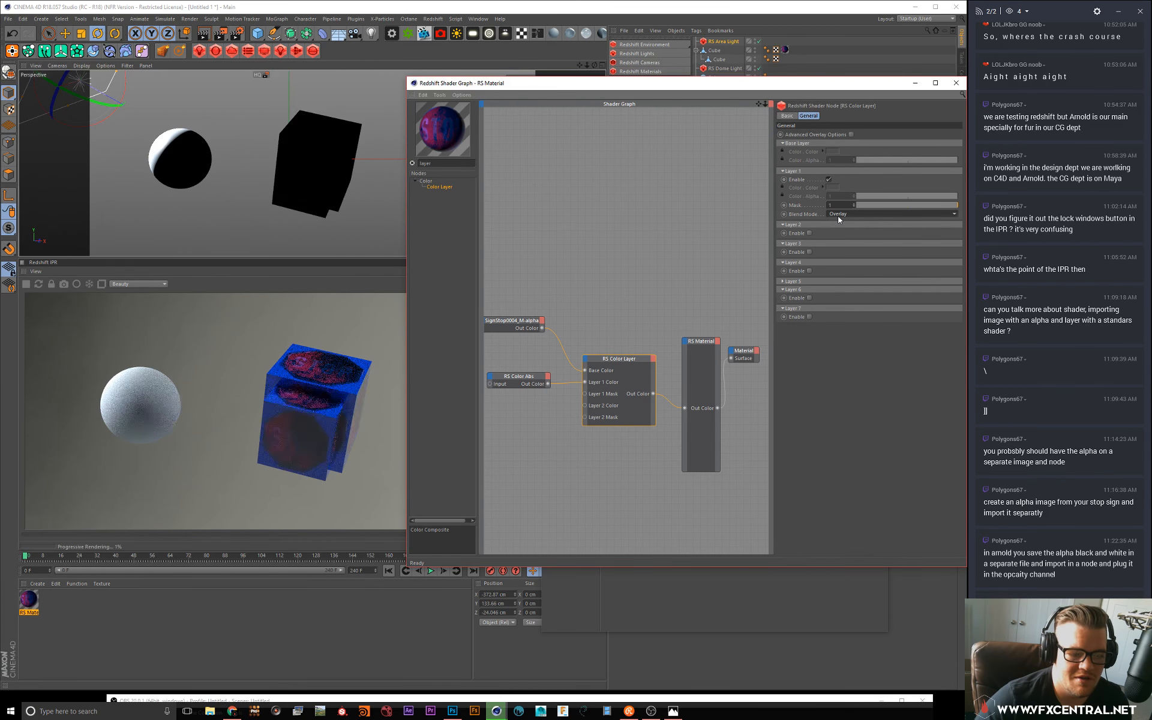
Step: Test Layer 1 of the color layer with the Dodge, Burn, Hardlight and Subtract blend modes
left_click(838, 216)
left_click(846, 333)
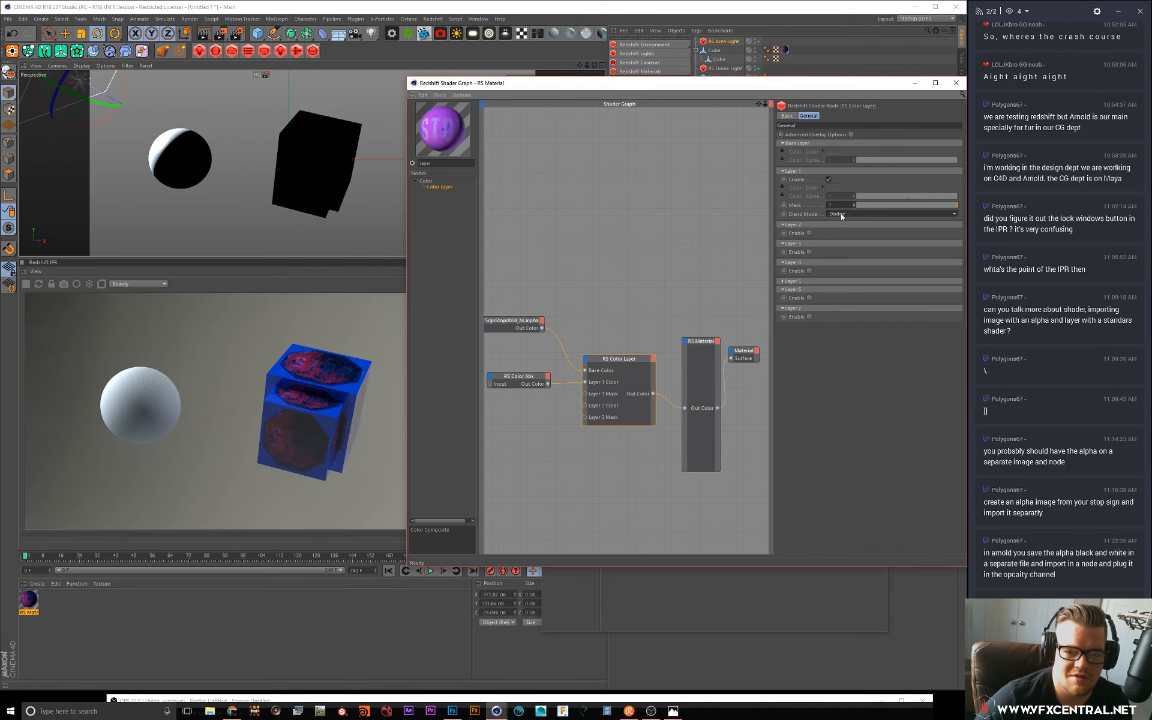
left_click(840, 213)
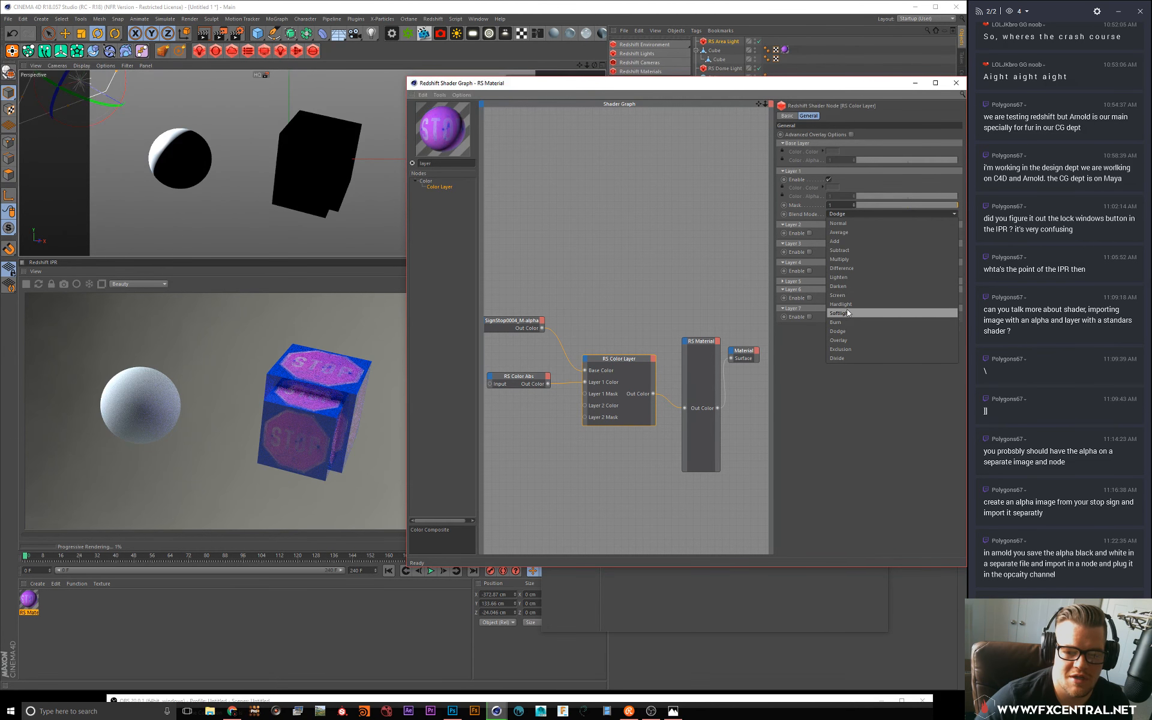
left_click(845, 322)
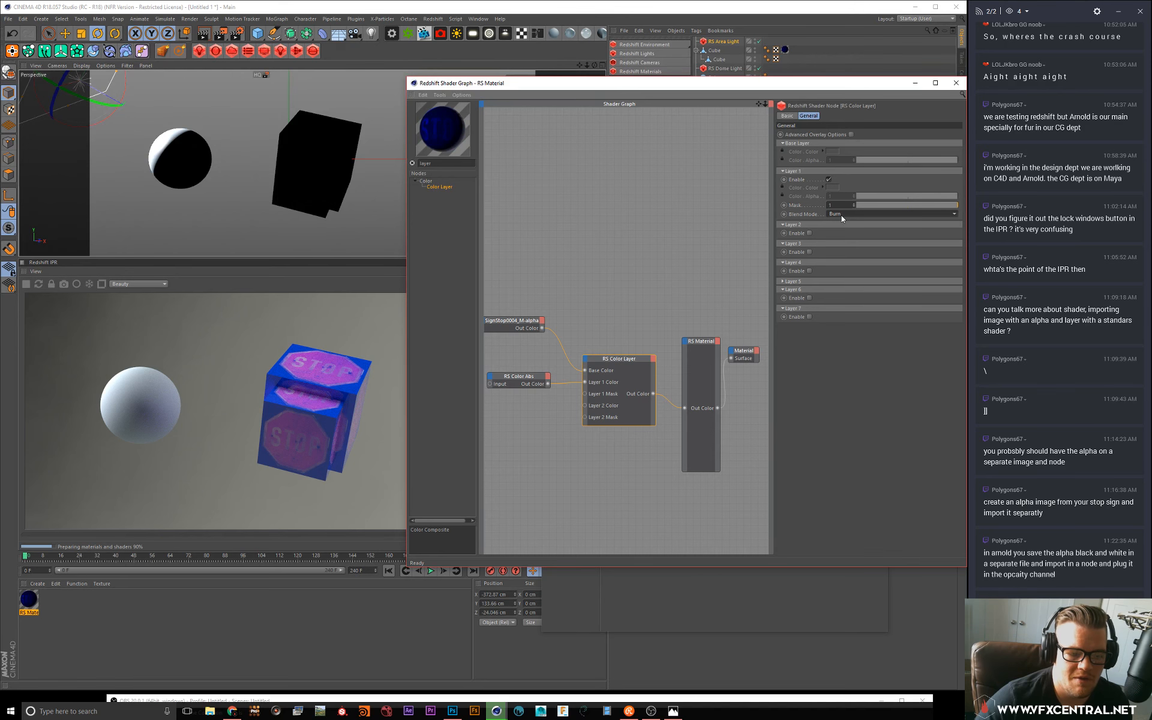
left_click(841, 215)
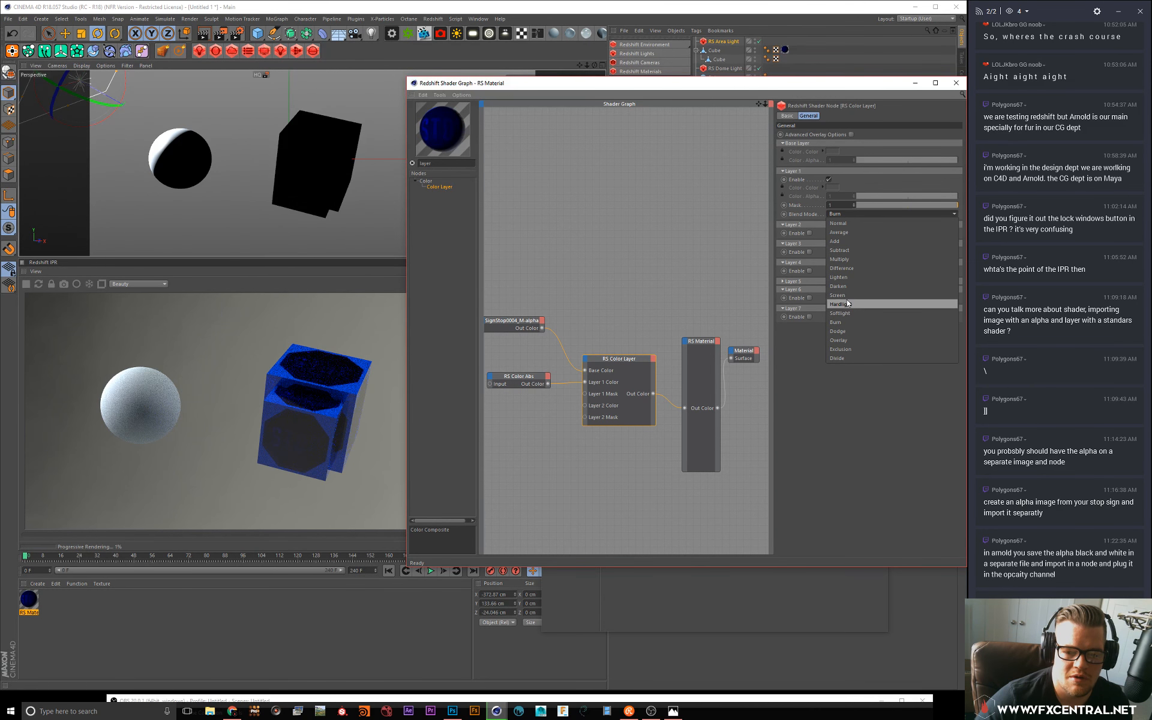
left_click(847, 304)
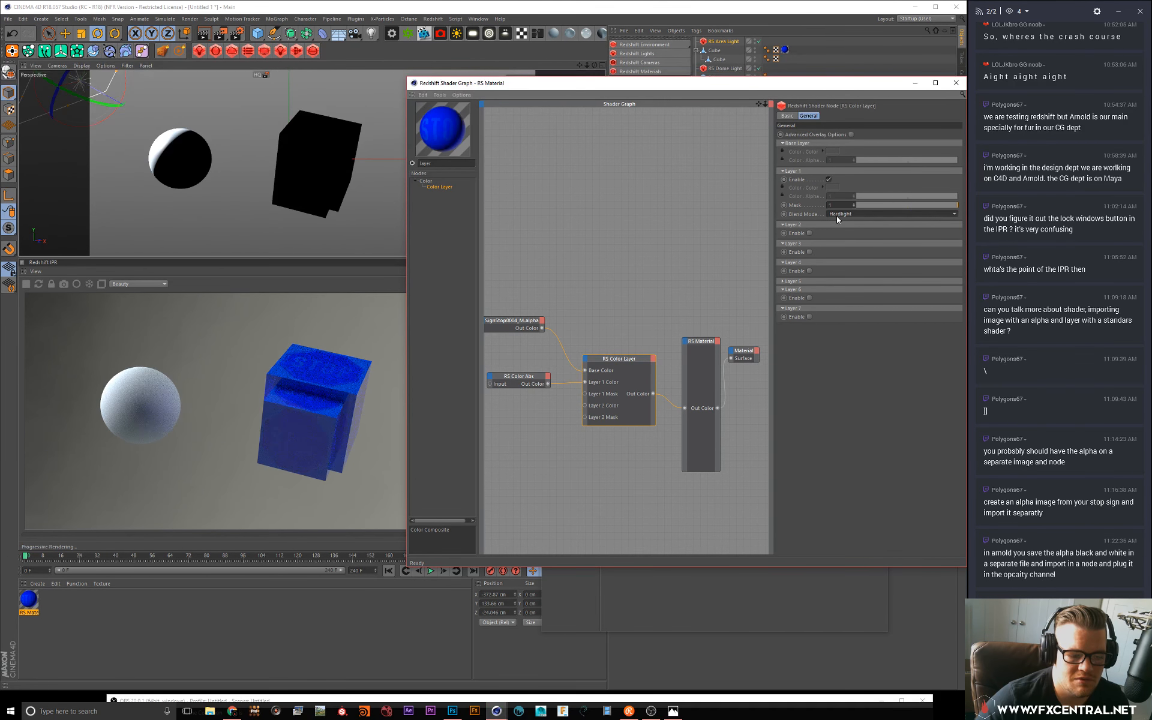
left_click(837, 216)
left_click(844, 254)
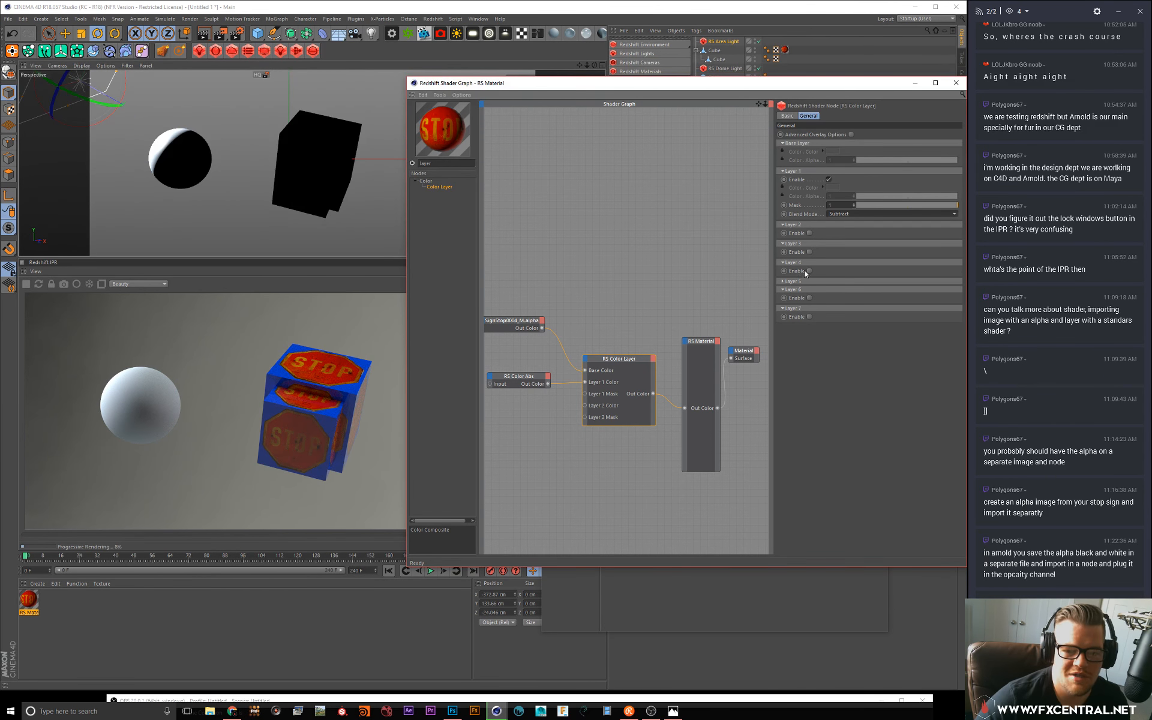
Step: Compare Multiply and Average on Layer 1 of the color layer, and return its blend mode to Difference
left_click(831, 216)
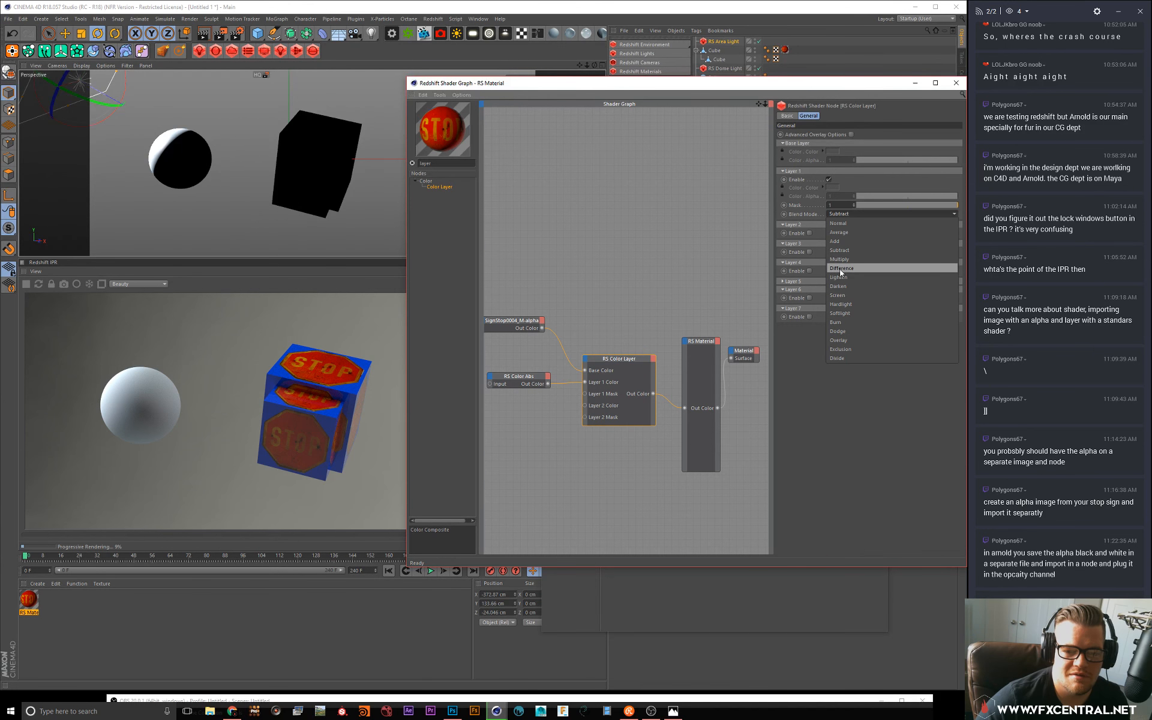
left_click(839, 259)
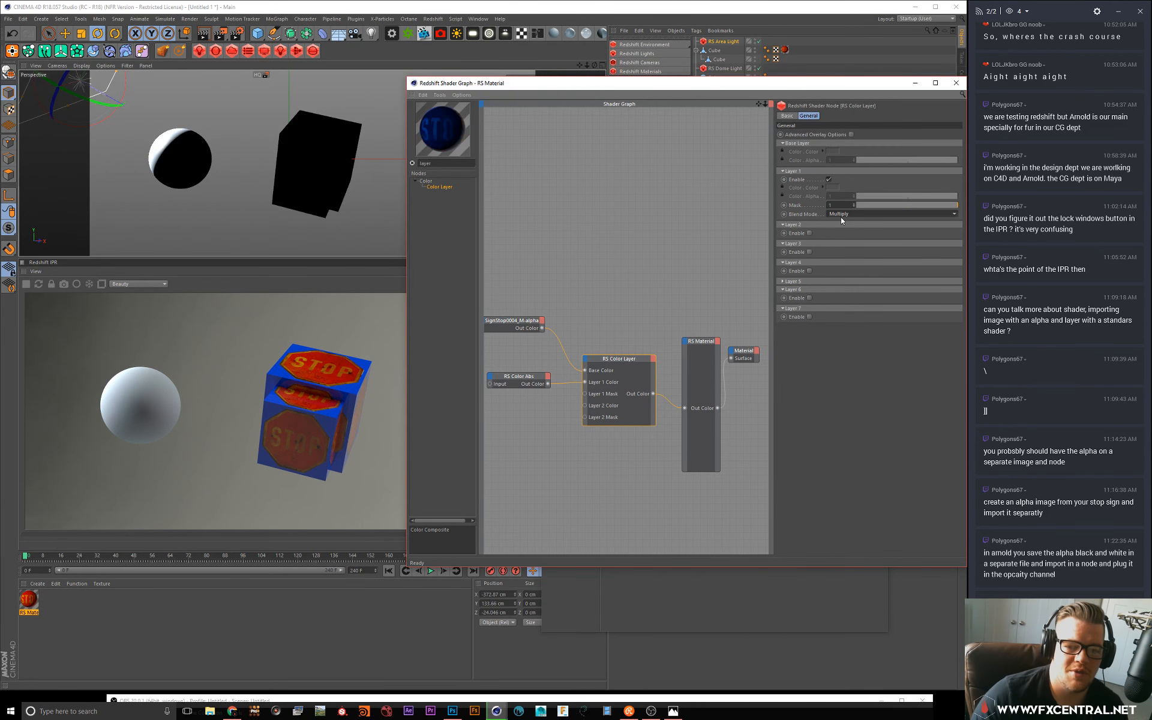
left_click(835, 215)
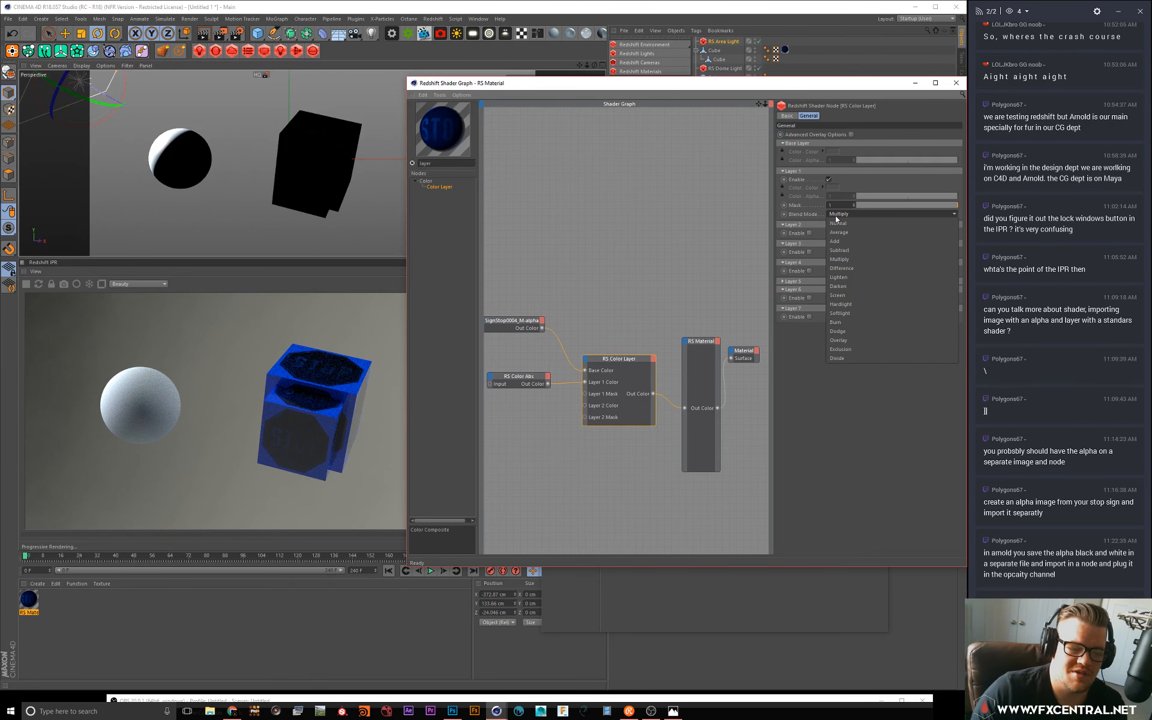
left_click(837, 232)
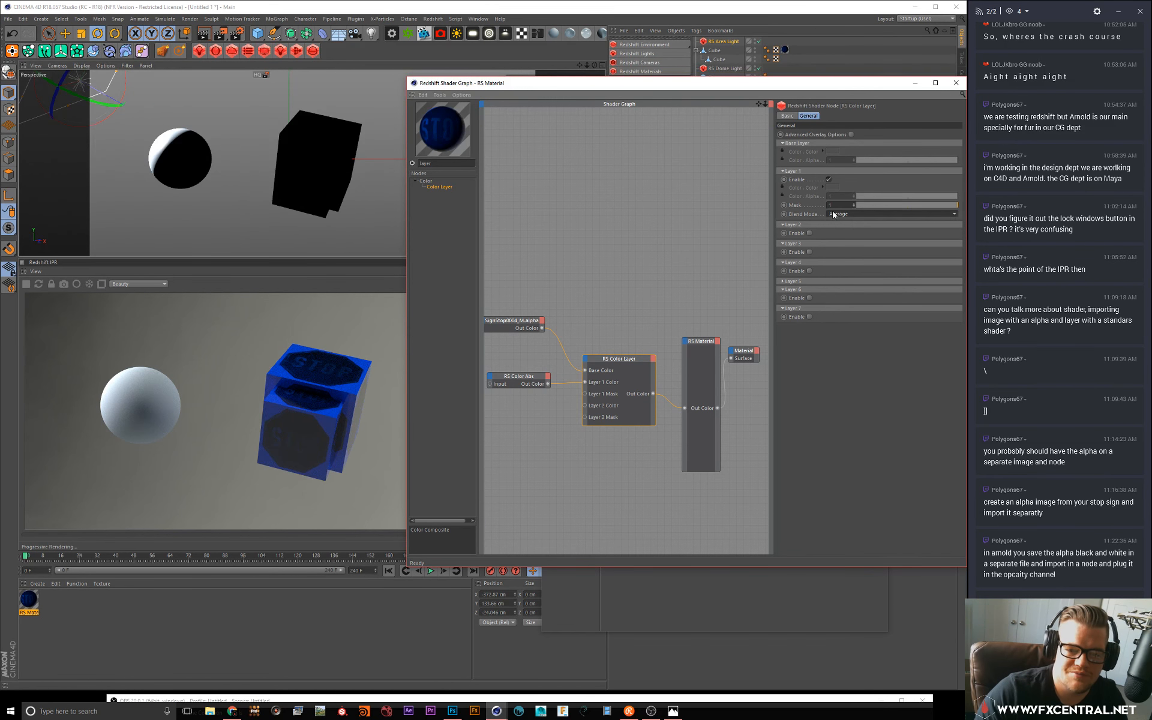
left_click(834, 214)
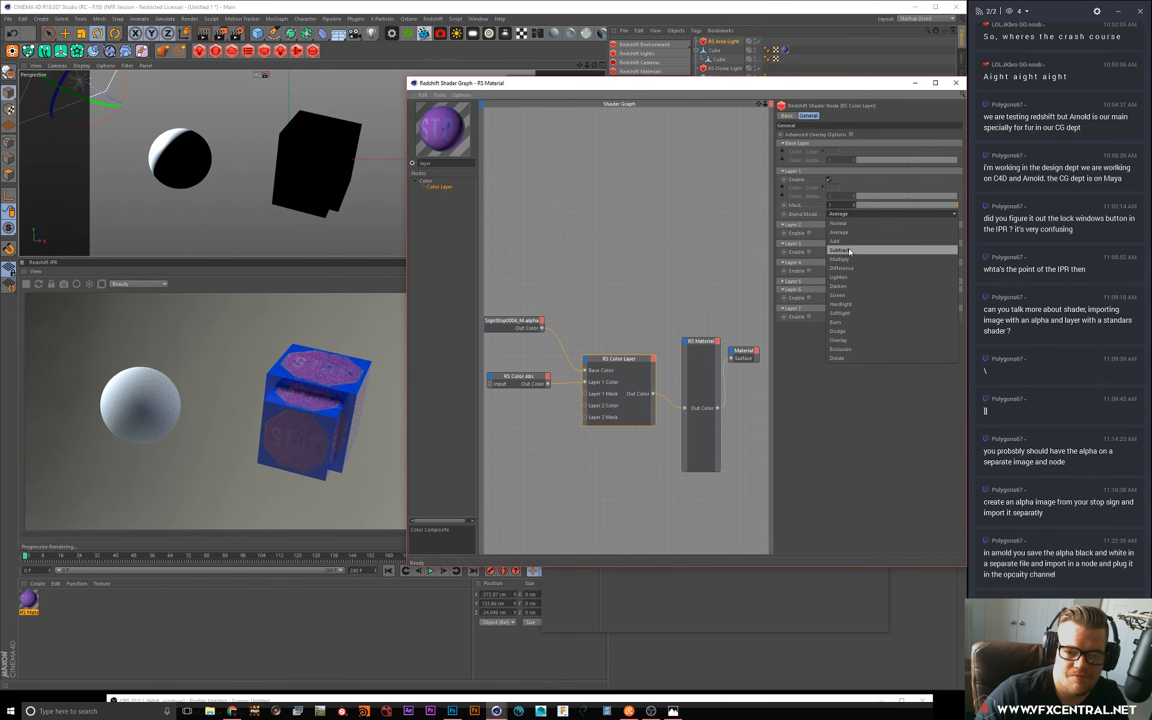
left_click(850, 270)
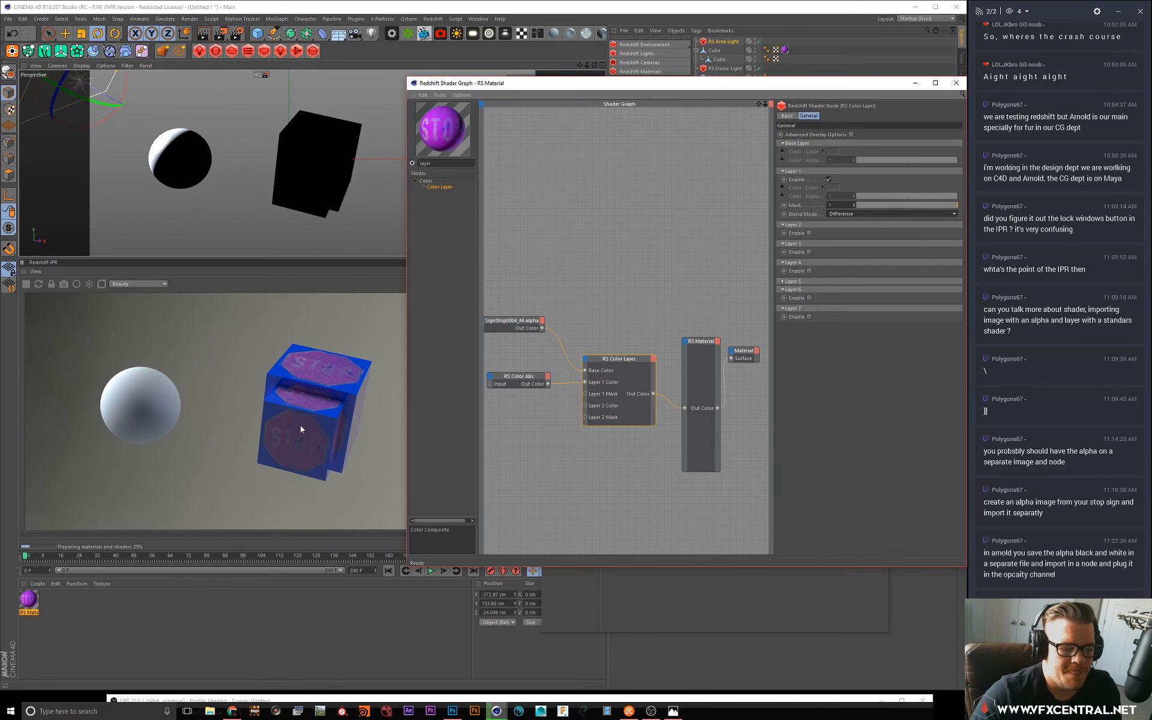
Step: Shift the stop sign texture node slightly toward the color layer and enable its Alpha Is Luminance option
left_click(591, 488)
left_click_drag(500, 323, 516, 322)
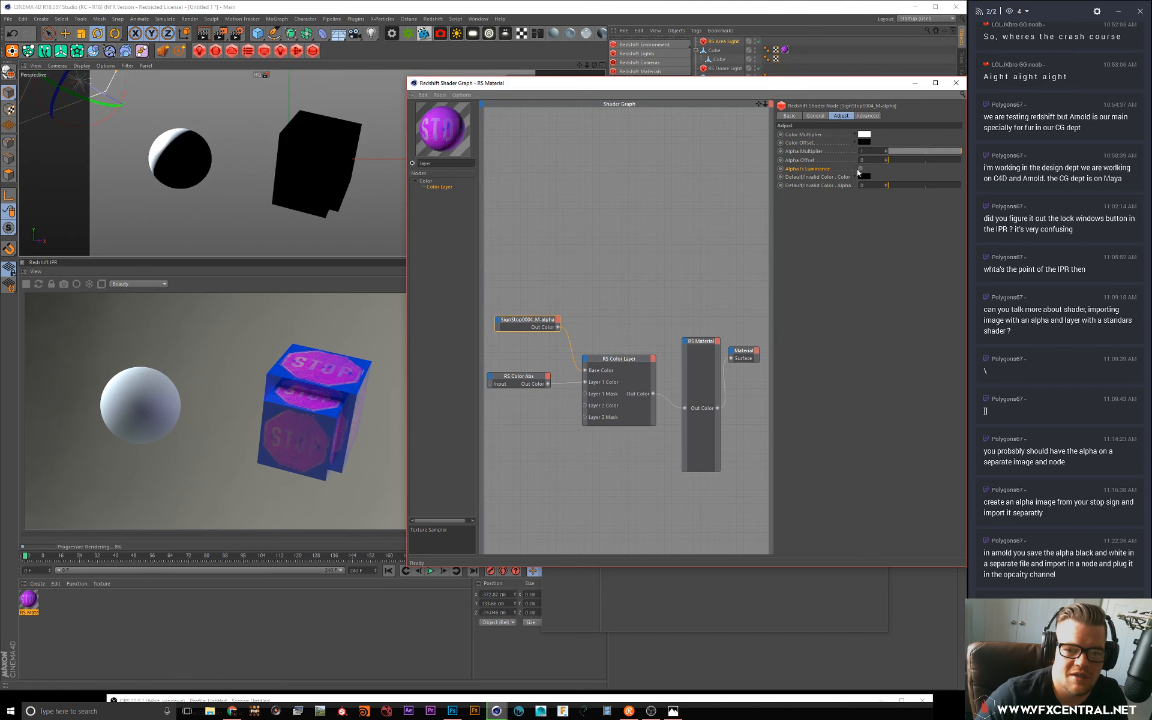
left_click(862, 170)
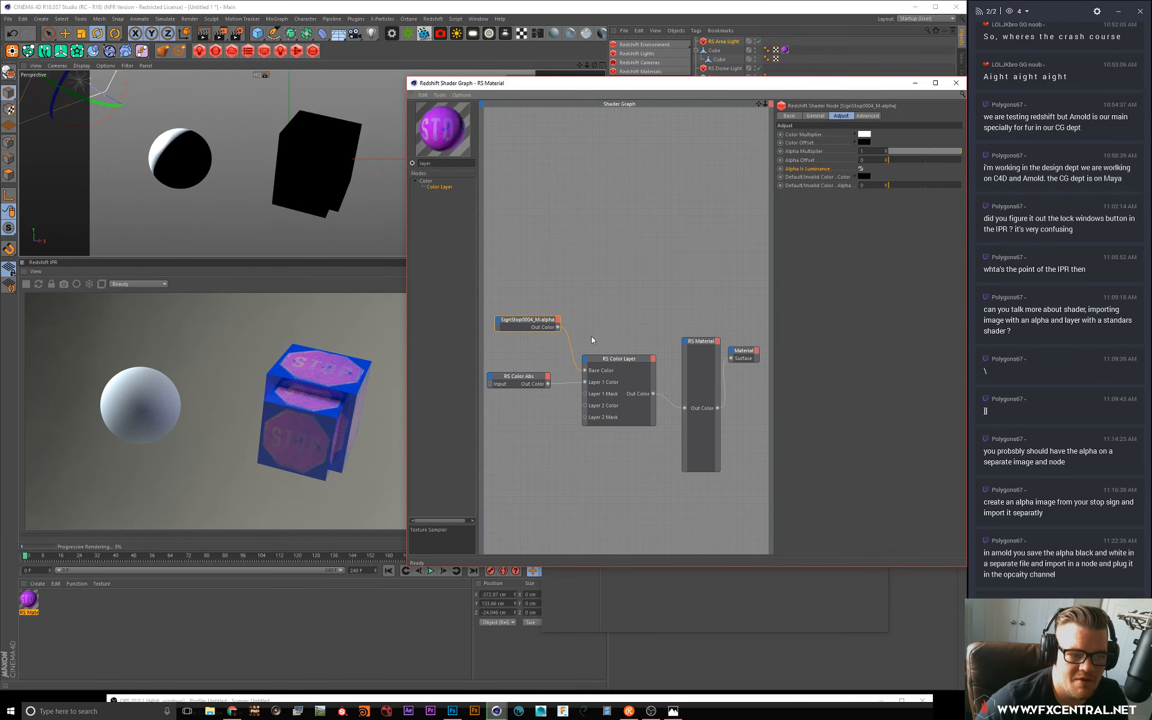
Step: With Alpha Is Luminance enabled, try Average, Add and Divide as Layer 1's blend mode on the color layer
left_click(624, 358)
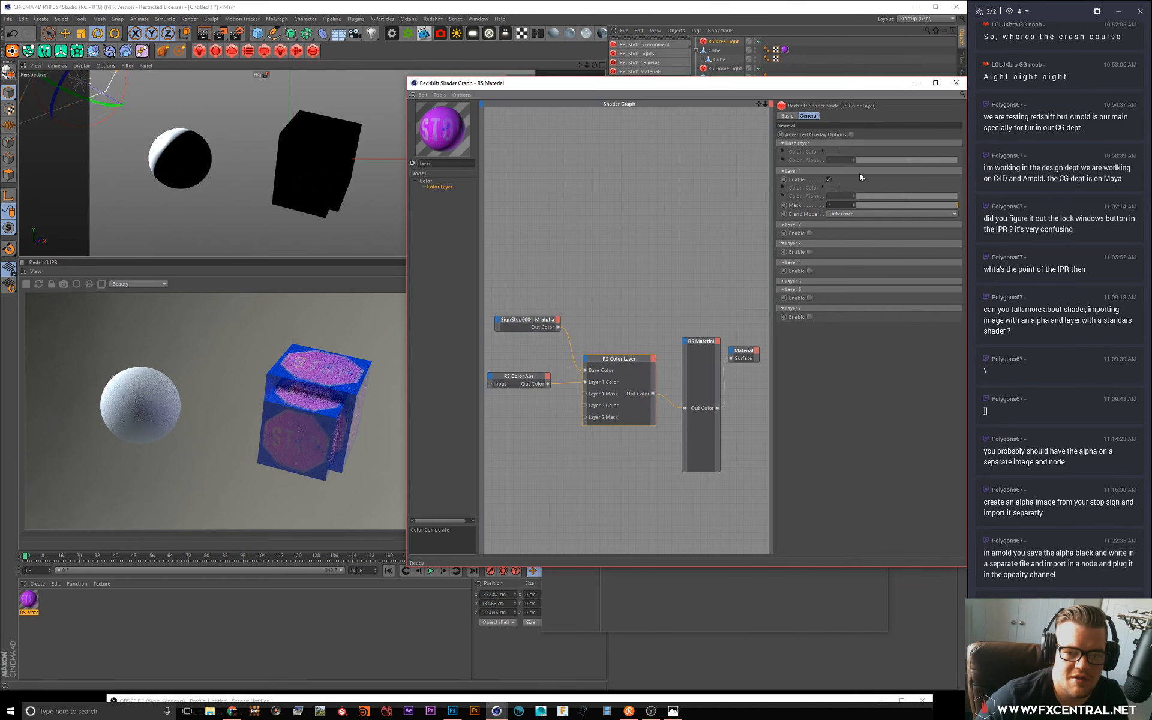
left_click(842, 214)
left_click(840, 232)
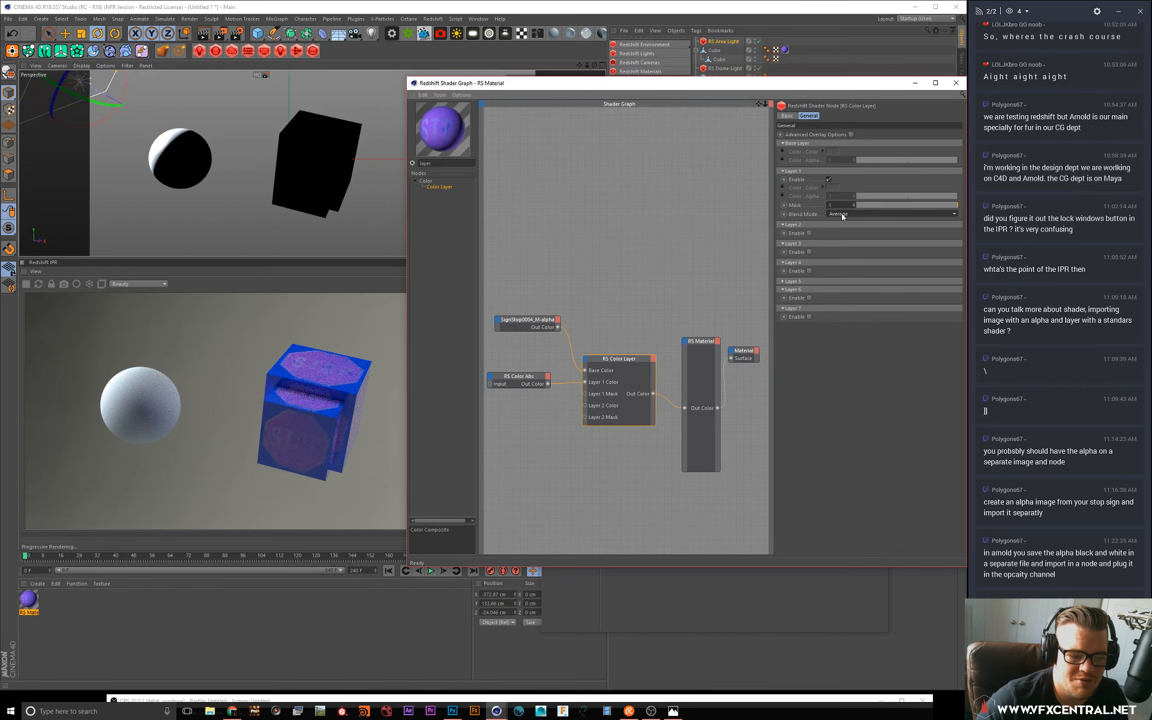
left_click(841, 213)
left_click(835, 241)
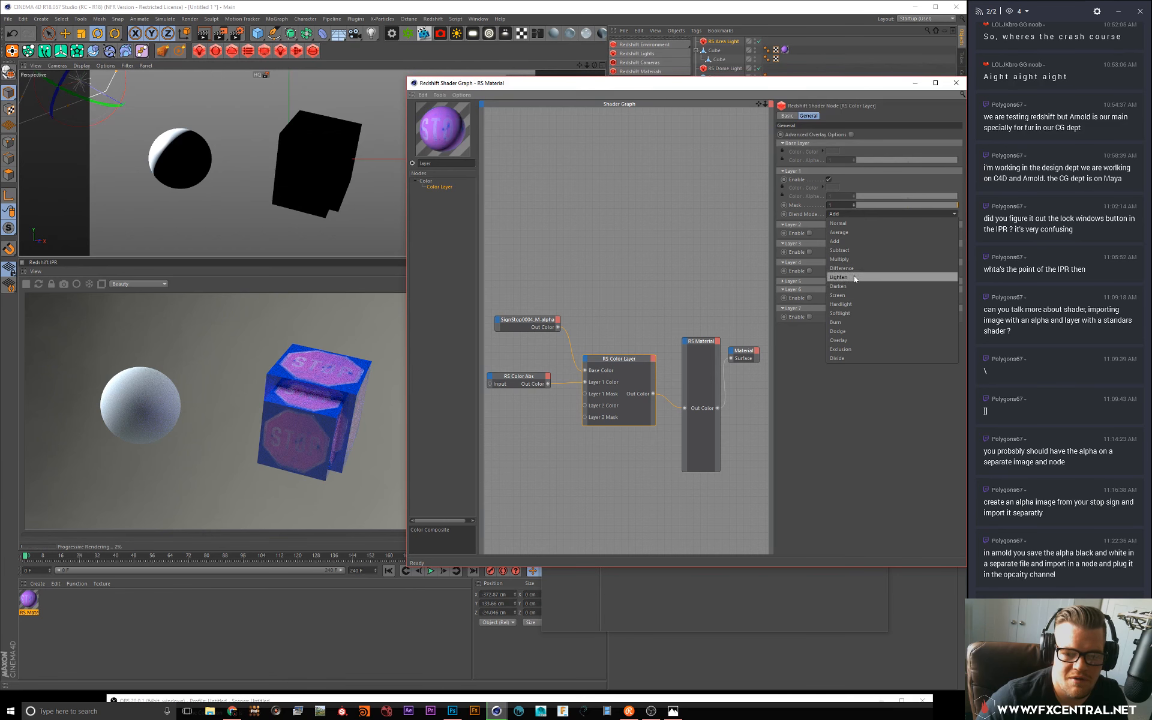
left_click(852, 359)
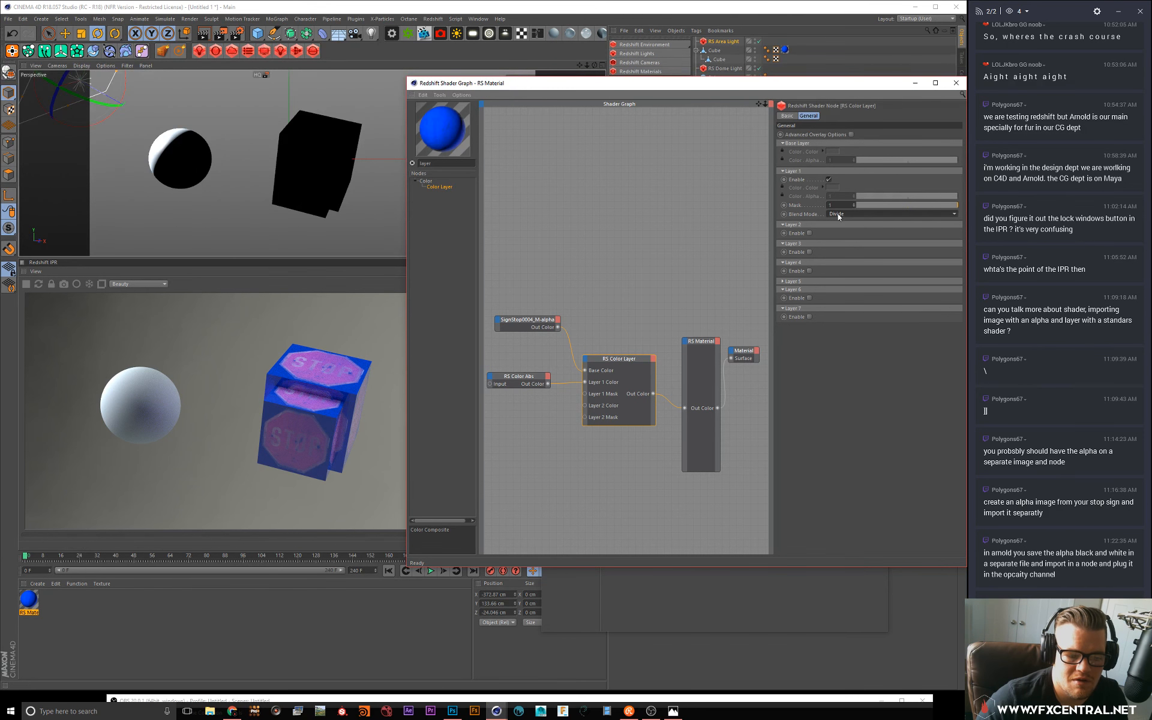
Step: Try Exclusion and Overlay as Layer 1's blend mode, and set it back to Difference
left_click(838, 213)
left_click(841, 348)
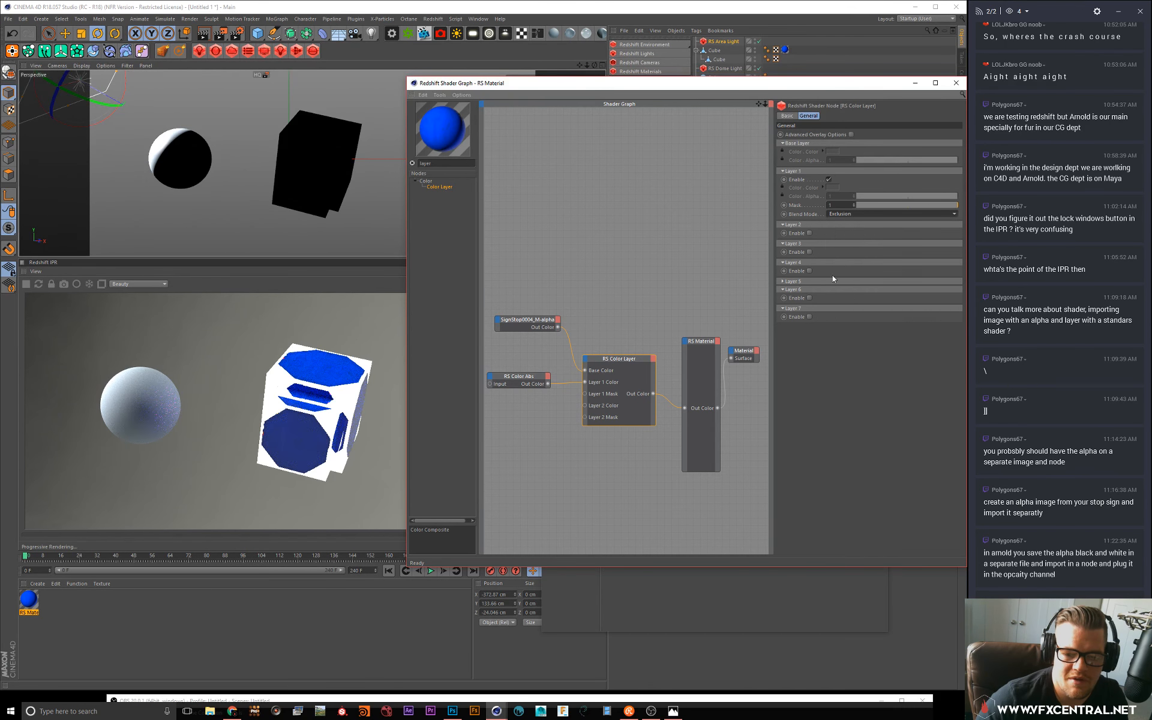
left_click(843, 214)
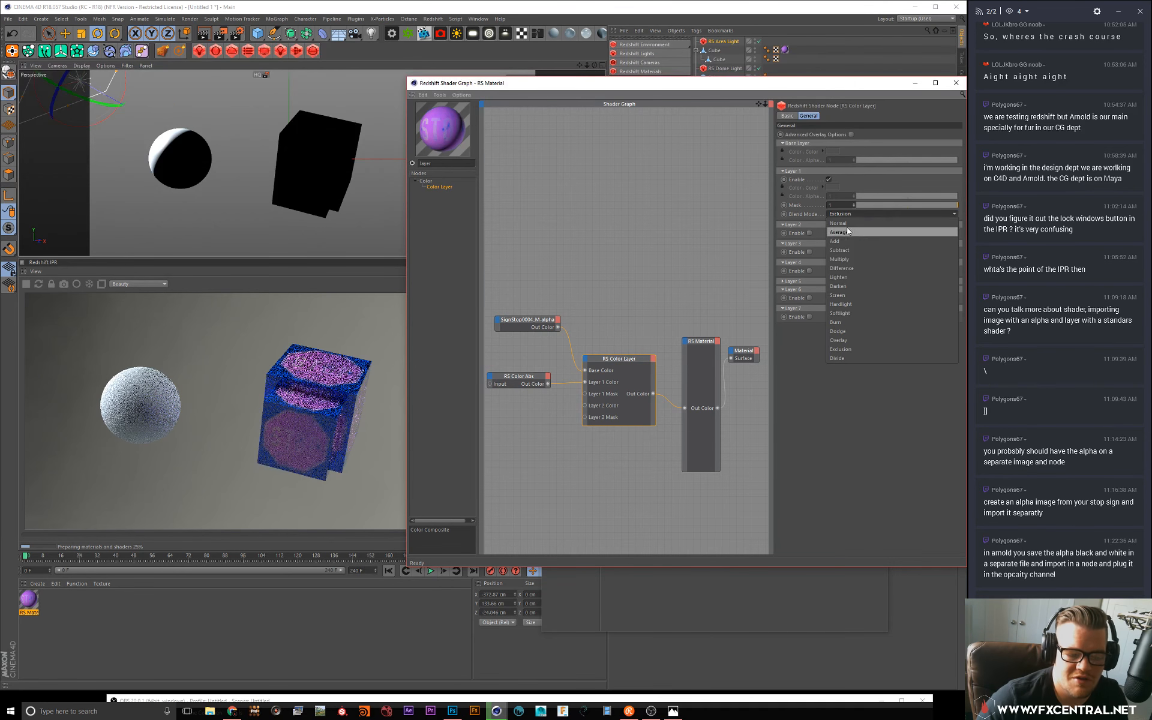
left_click(847, 336)
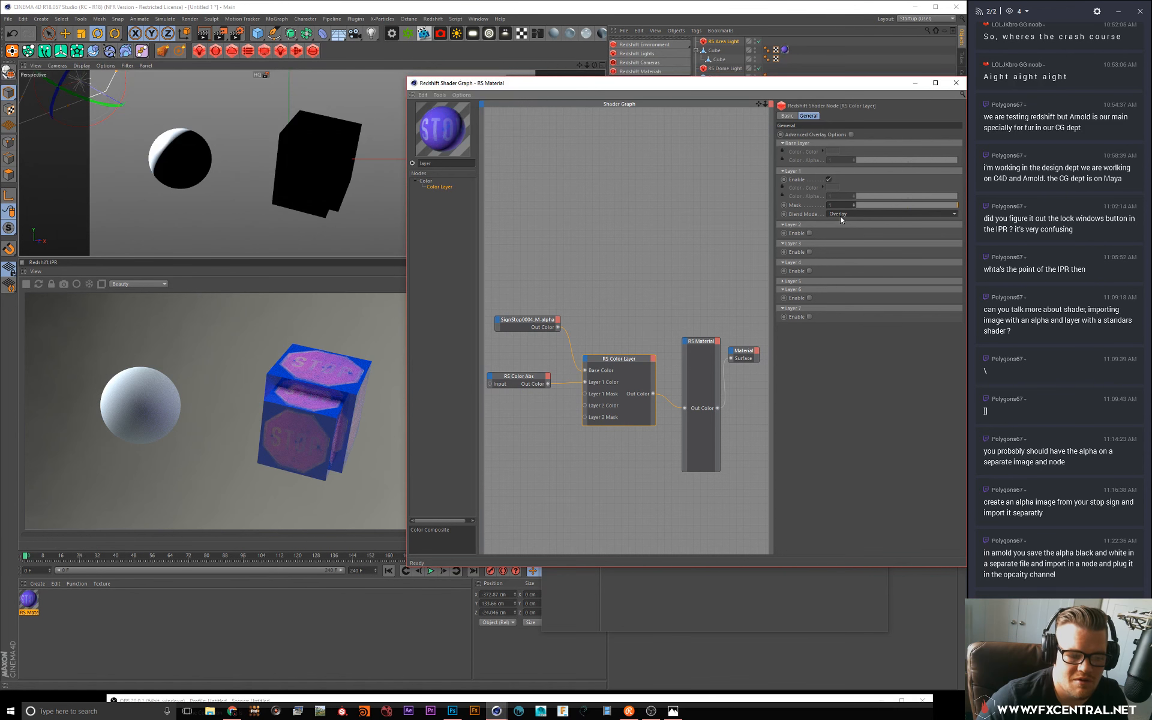
left_click(839, 214)
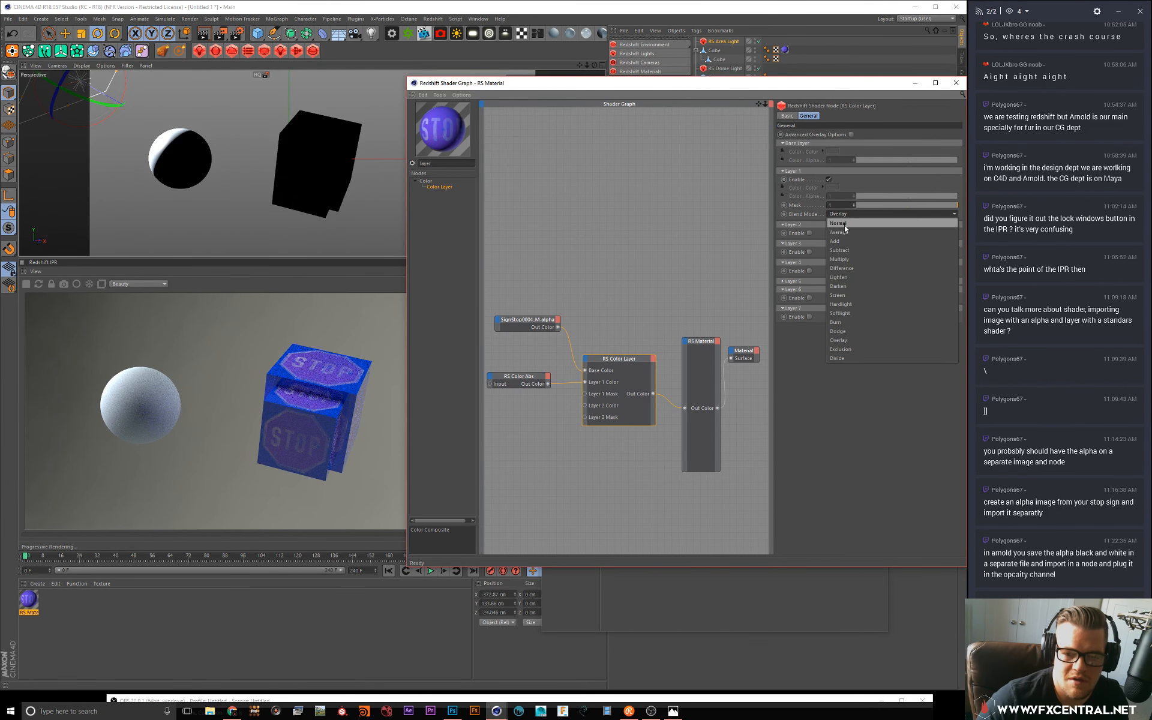
left_click(851, 267)
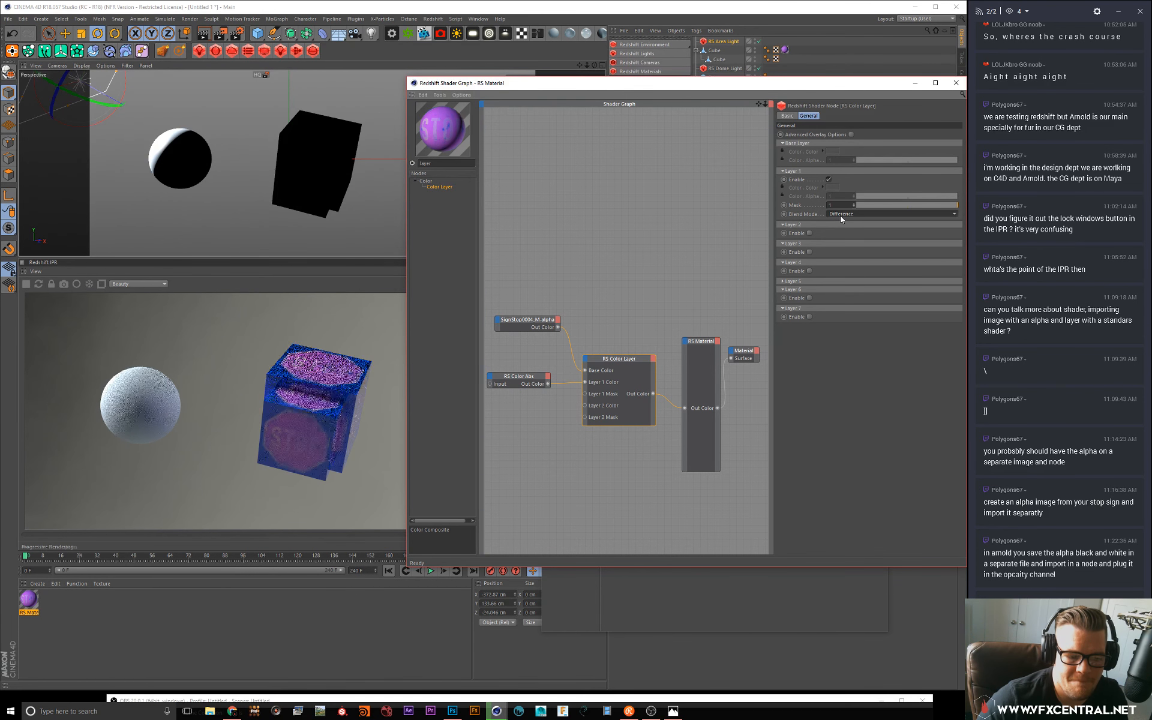
Step: Set the stop sign texture's Default/Invalid Color alpha to 1 and its color to white
left_click(530, 321)
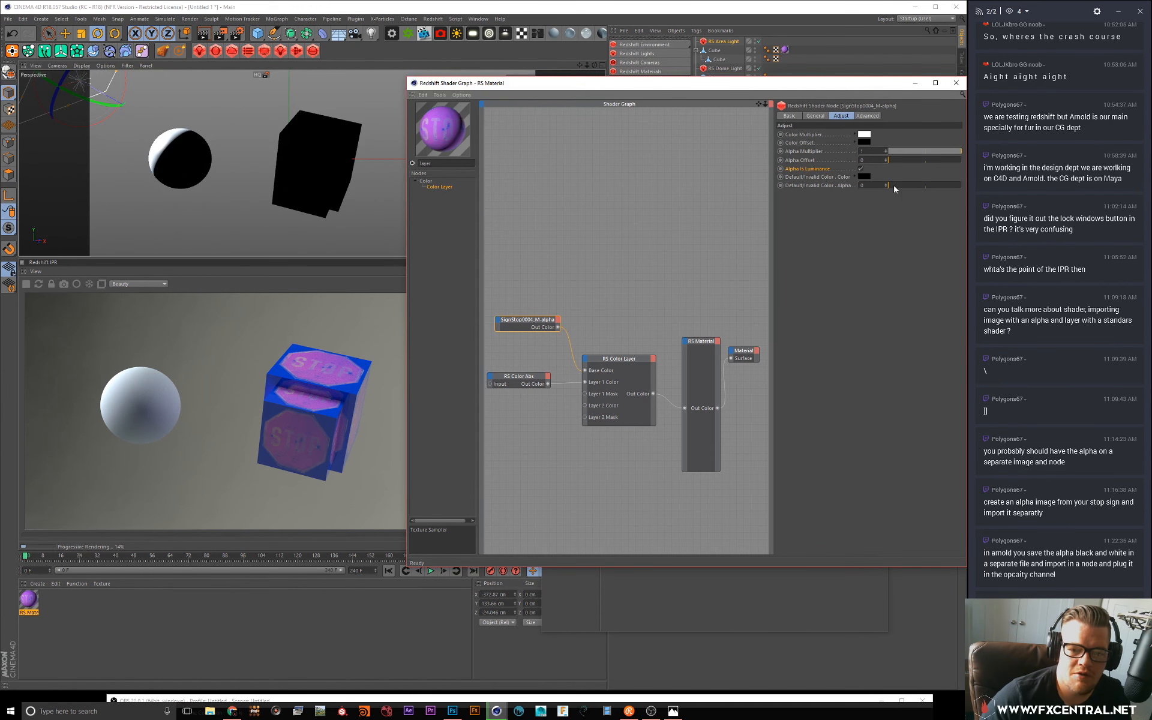
left_click_drag(894, 189, 1085, 188)
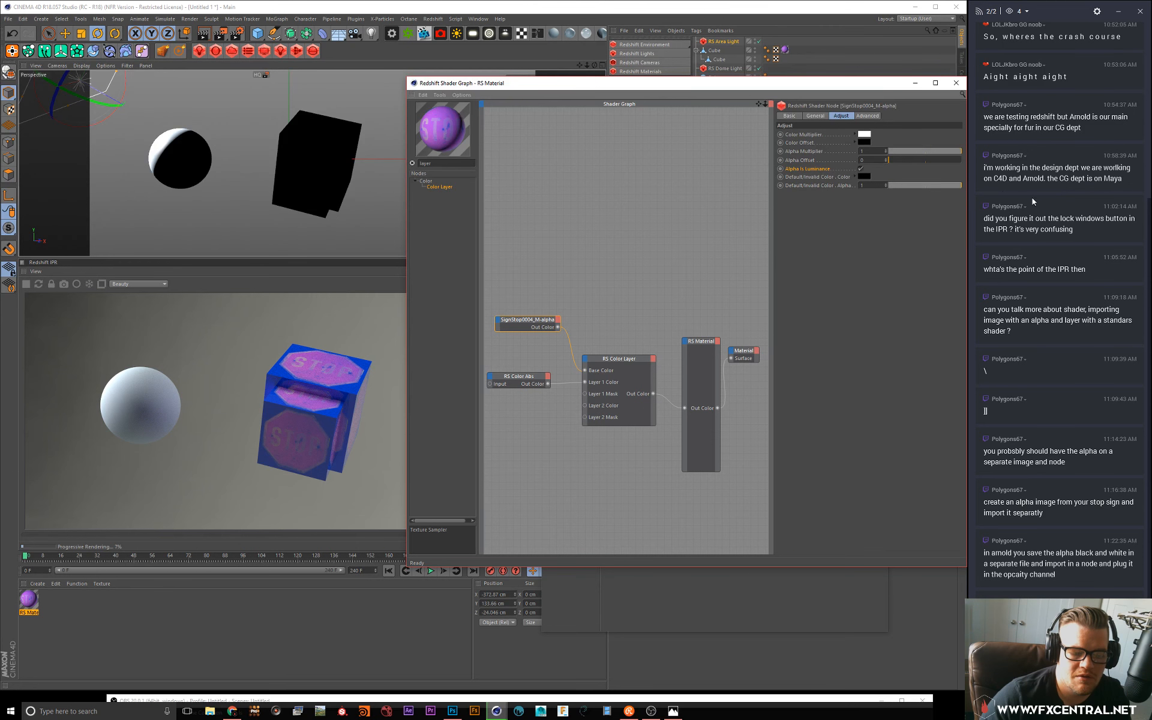
left_click(864, 176)
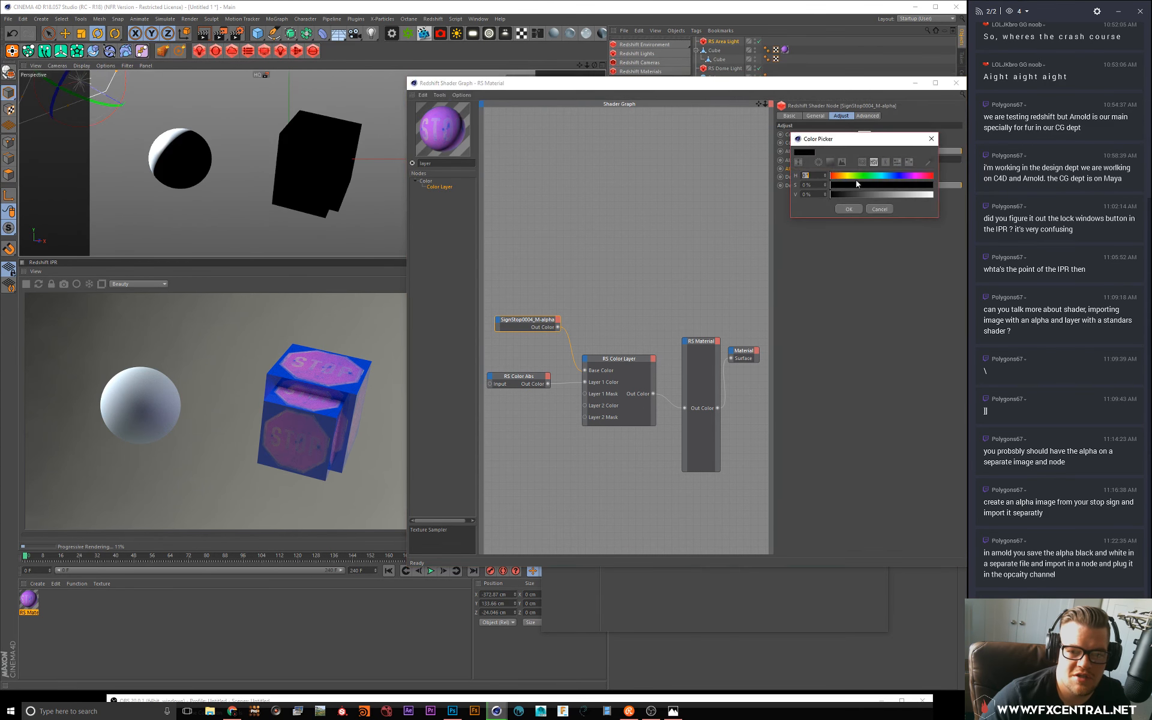
left_click_drag(912, 198, 933, 195)
left_click(846, 209)
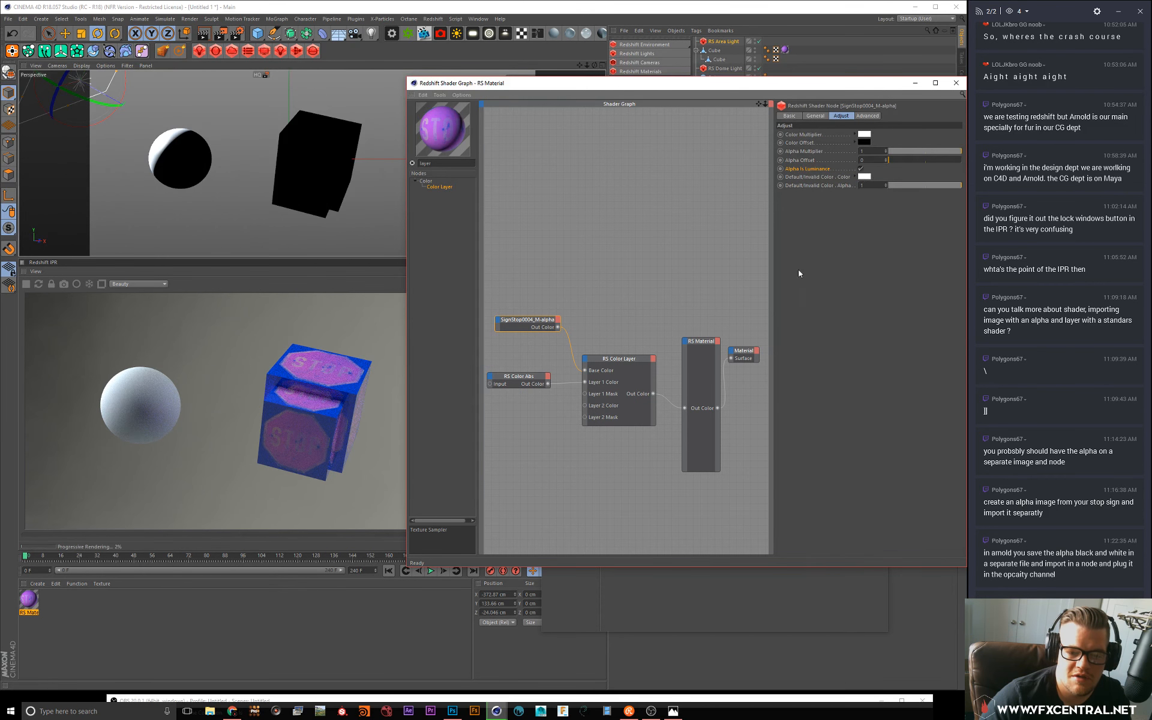
Step: Try Normal, Average and Add as Layer 1's blend mode on the color layer
left_click(614, 354)
left_click(627, 357)
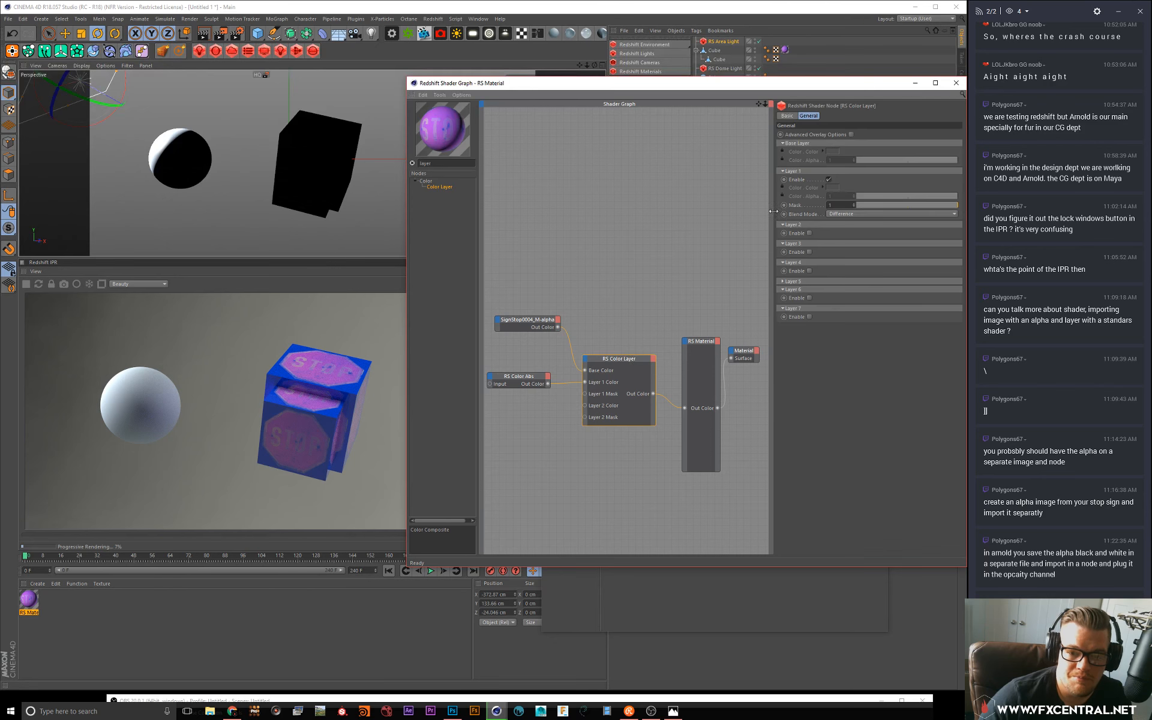
left_click(839, 214)
left_click(837, 223)
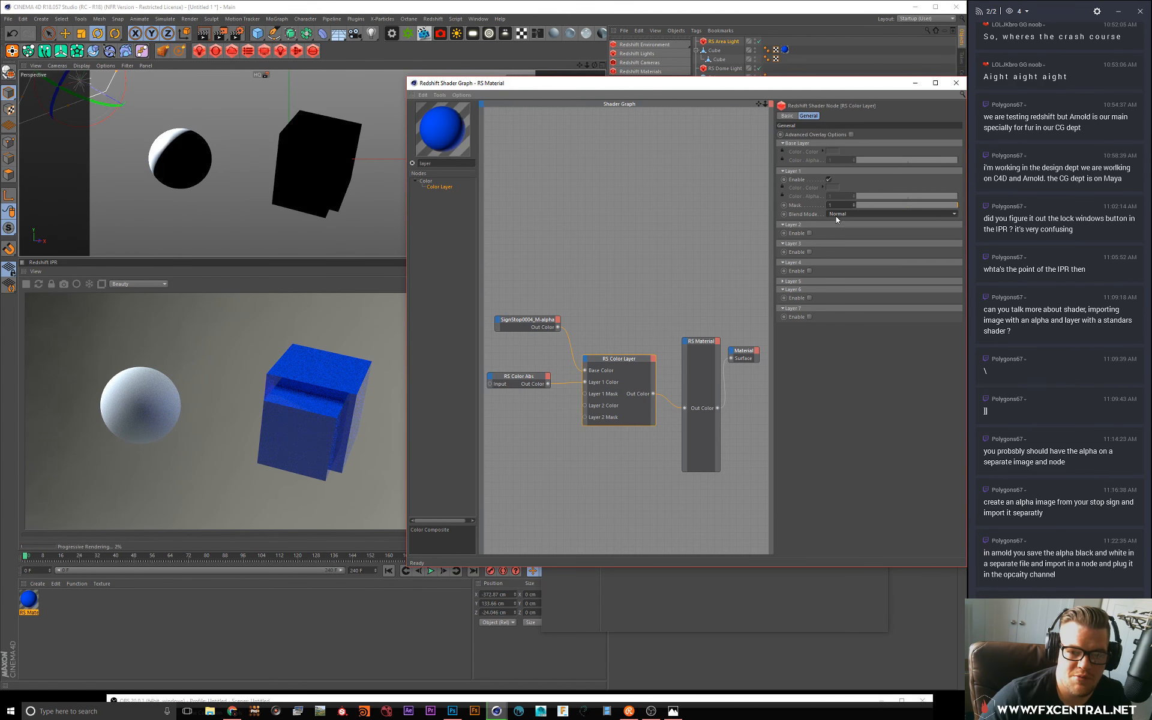
left_click(836, 215)
left_click(841, 232)
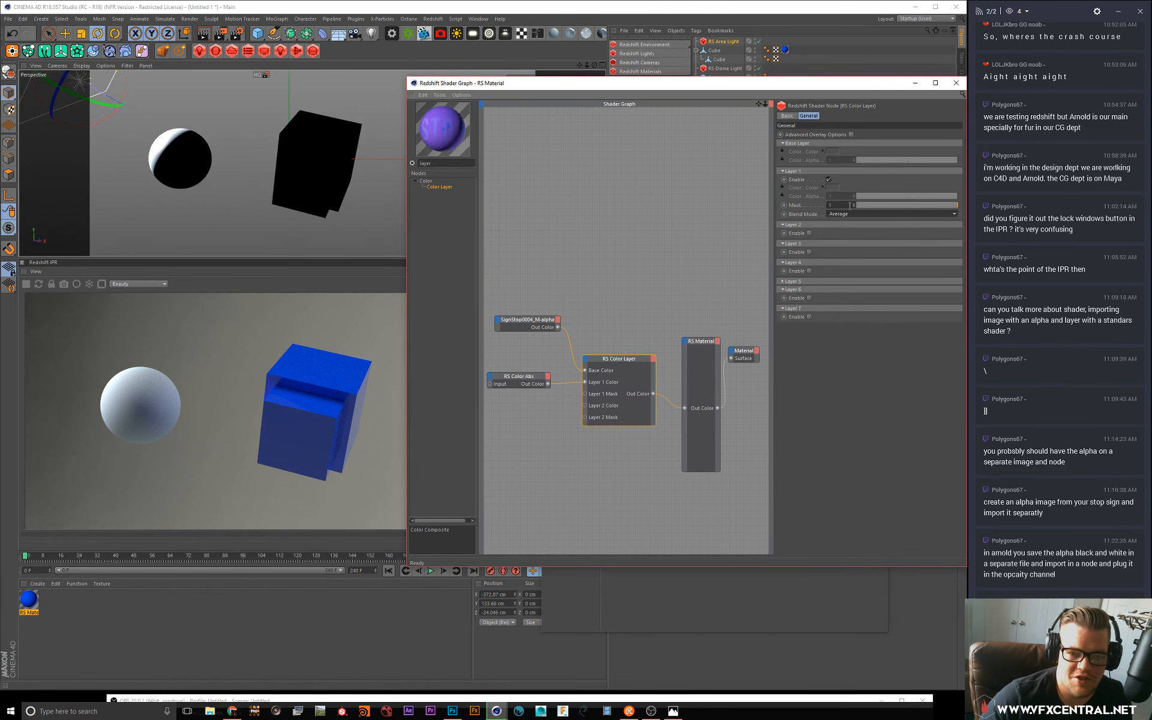
left_click(844, 215)
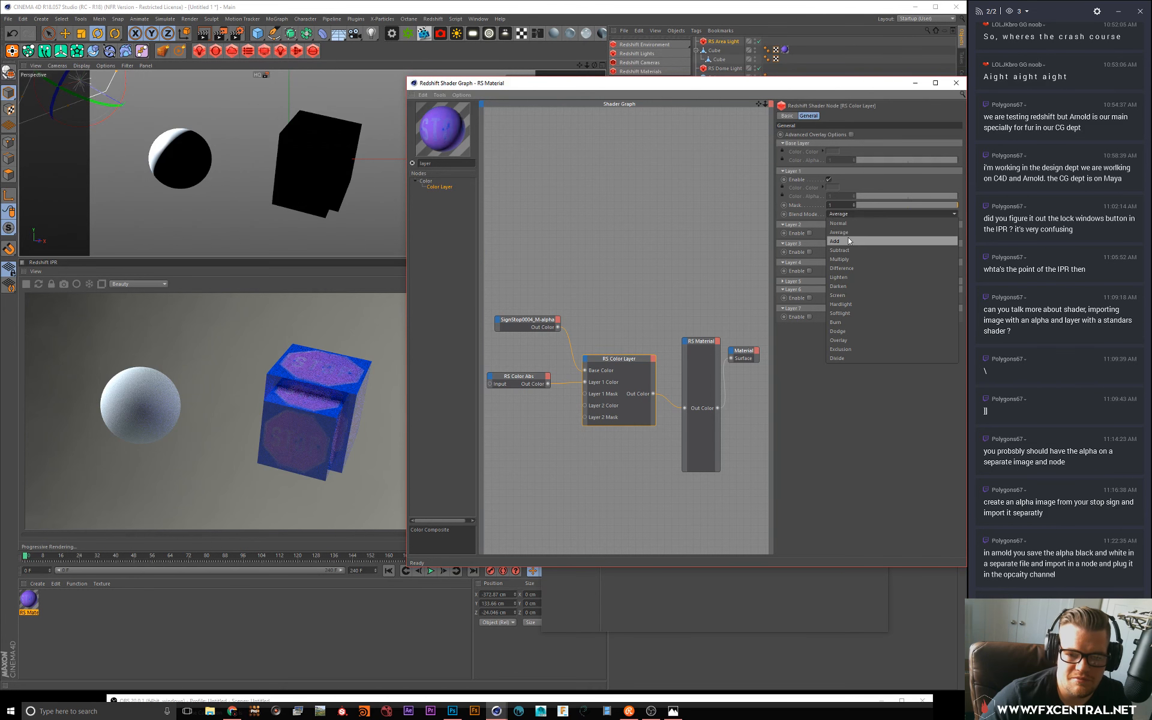
left_click(843, 241)
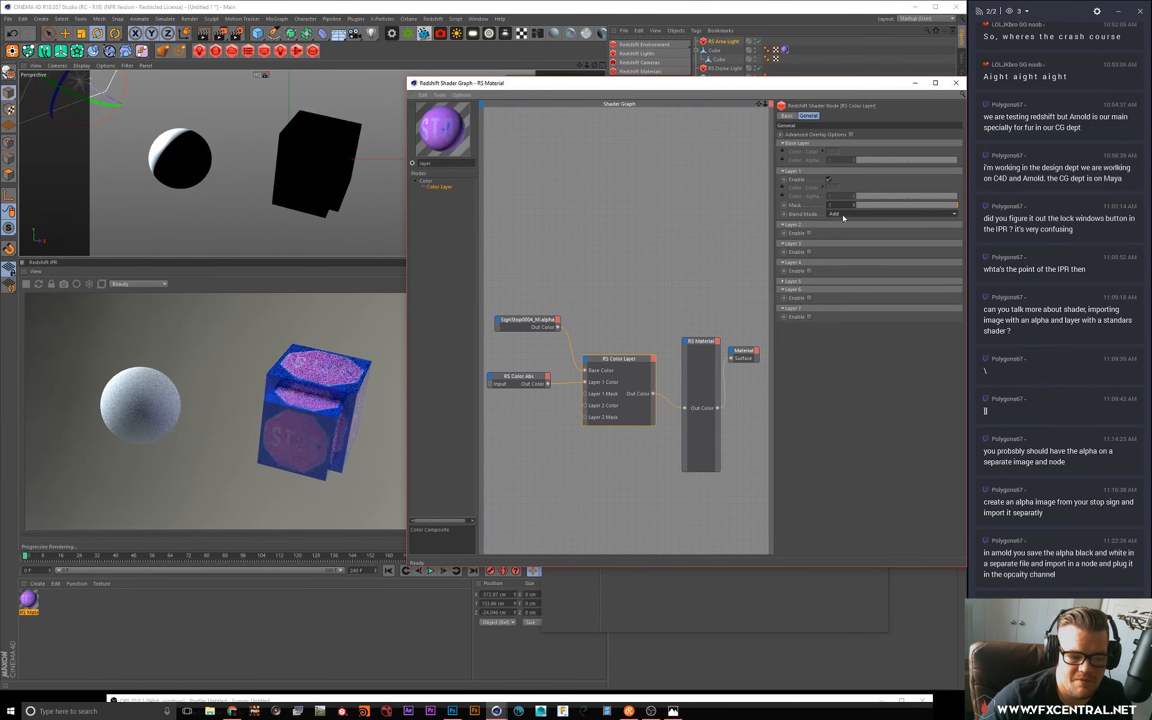
Step: Try Multiply as Layer 1's blend mode, and set it back to Difference
left_click(842, 215)
left_click(847, 259)
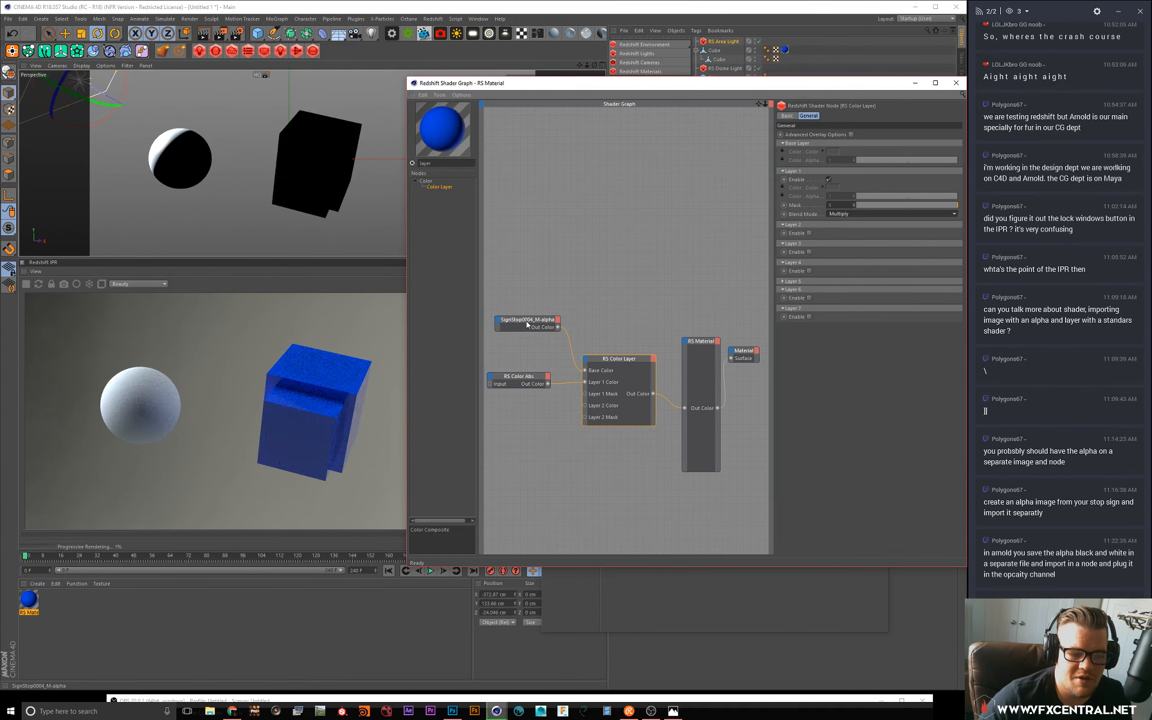
left_click(841, 214)
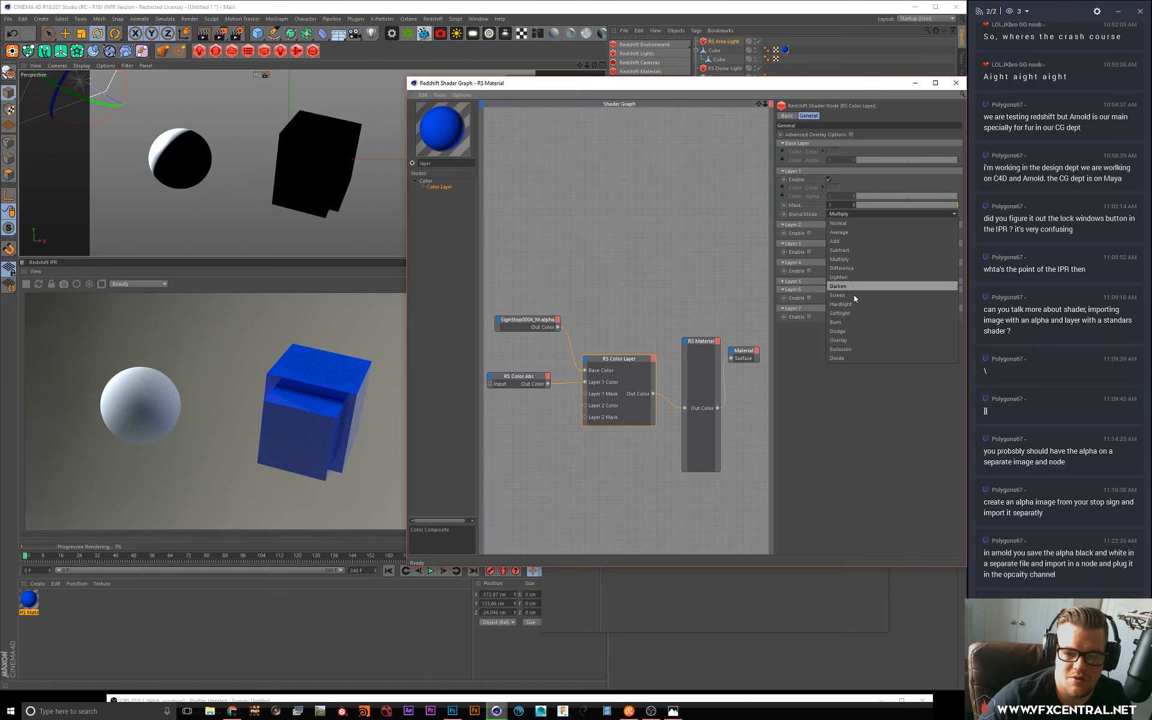
left_click(851, 269)
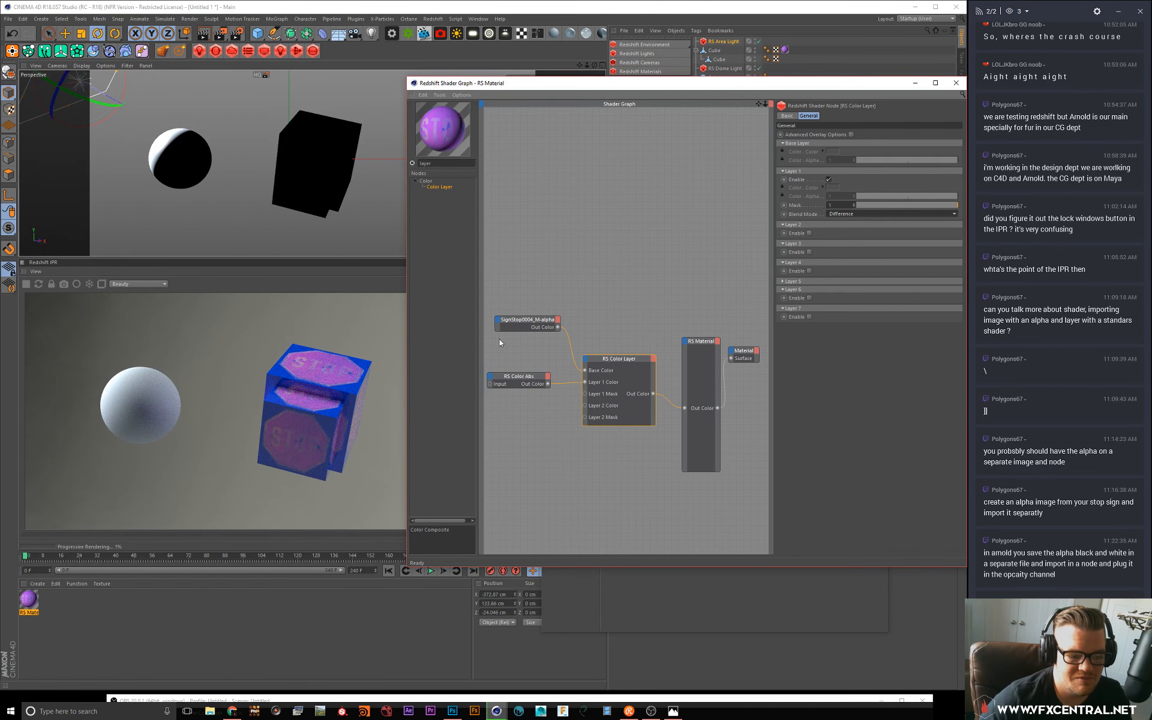
Step: Spread the color layer and stop sign texture nodes slightly apart and connect the texture's Out Color to the Layer 1 Mask input
left_click(515, 377)
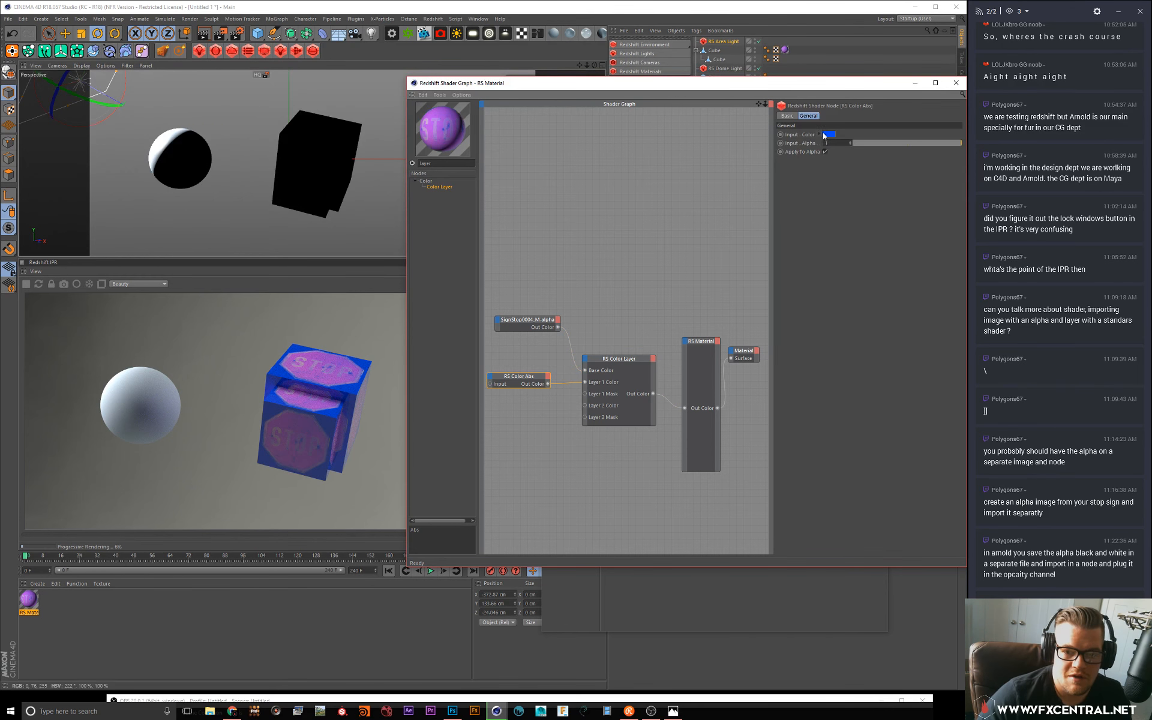
left_click(625, 356)
left_click_drag(621, 355, 625, 350)
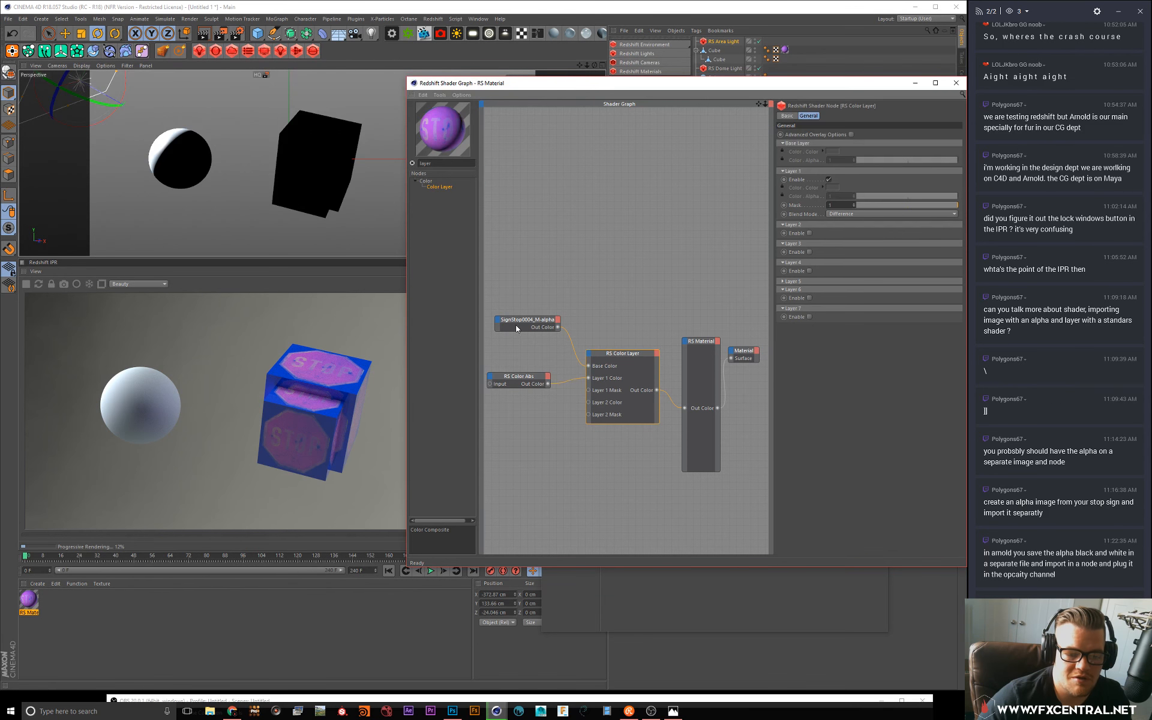
left_click(519, 326)
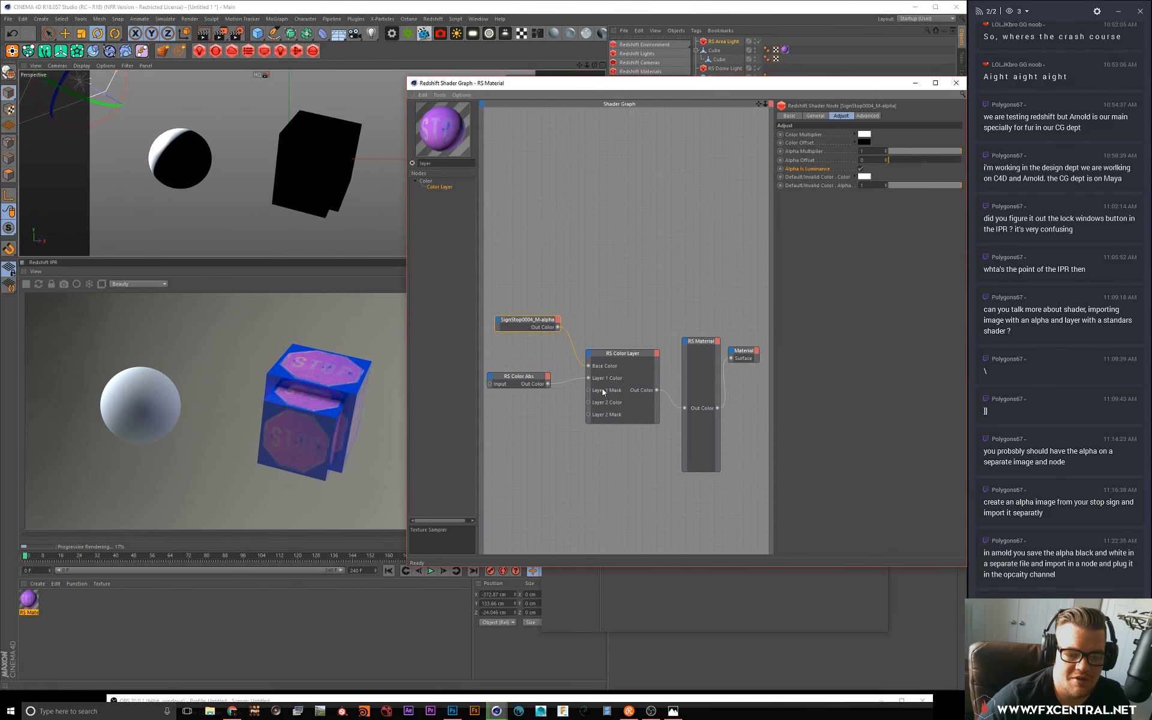
mouse_move(557, 329)
left_mouse_down()
mouse_move(546, 309)
mouse_move(547, 334)
mouse_move(548, 318)
left_mouse_up()
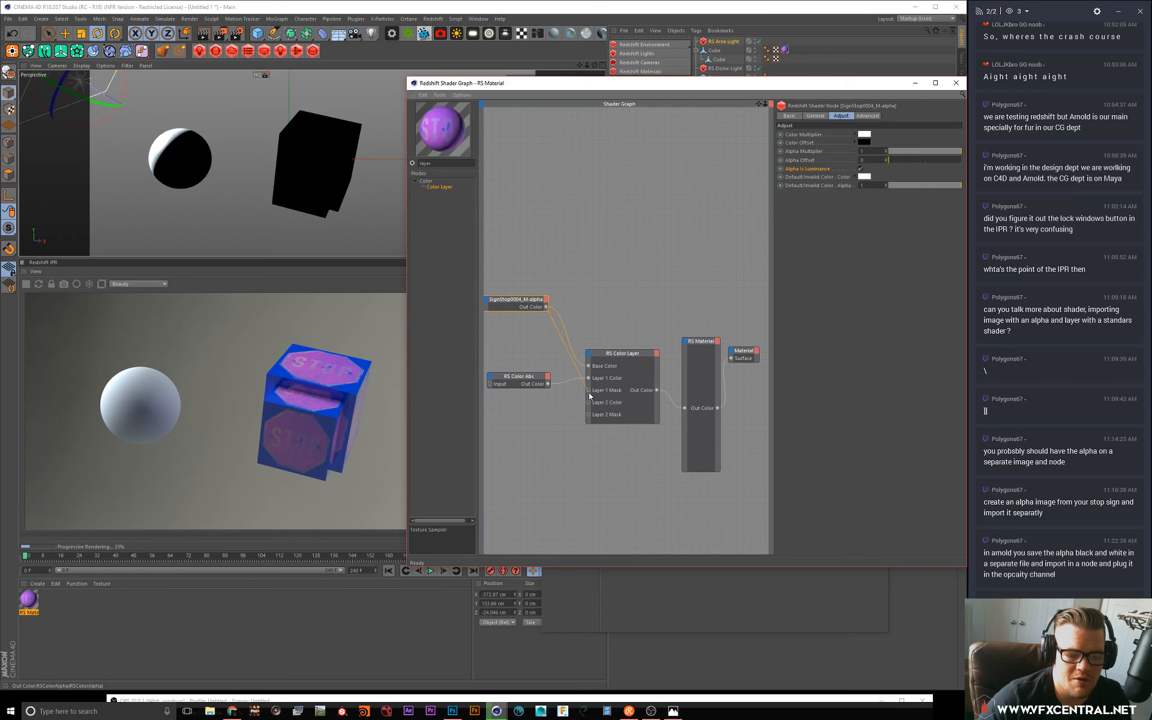
left_click_drag(588, 395, 589, 391)
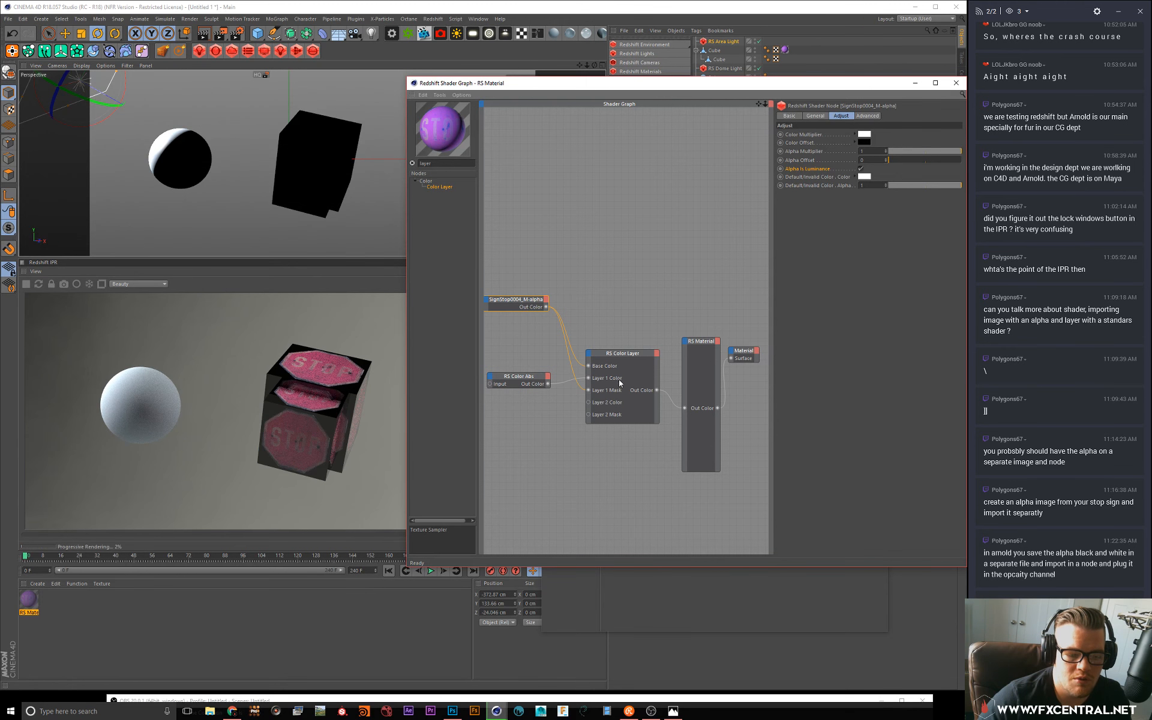
Step: Set Layer 1's blend mode on the color layer to Normal
left_click(621, 358)
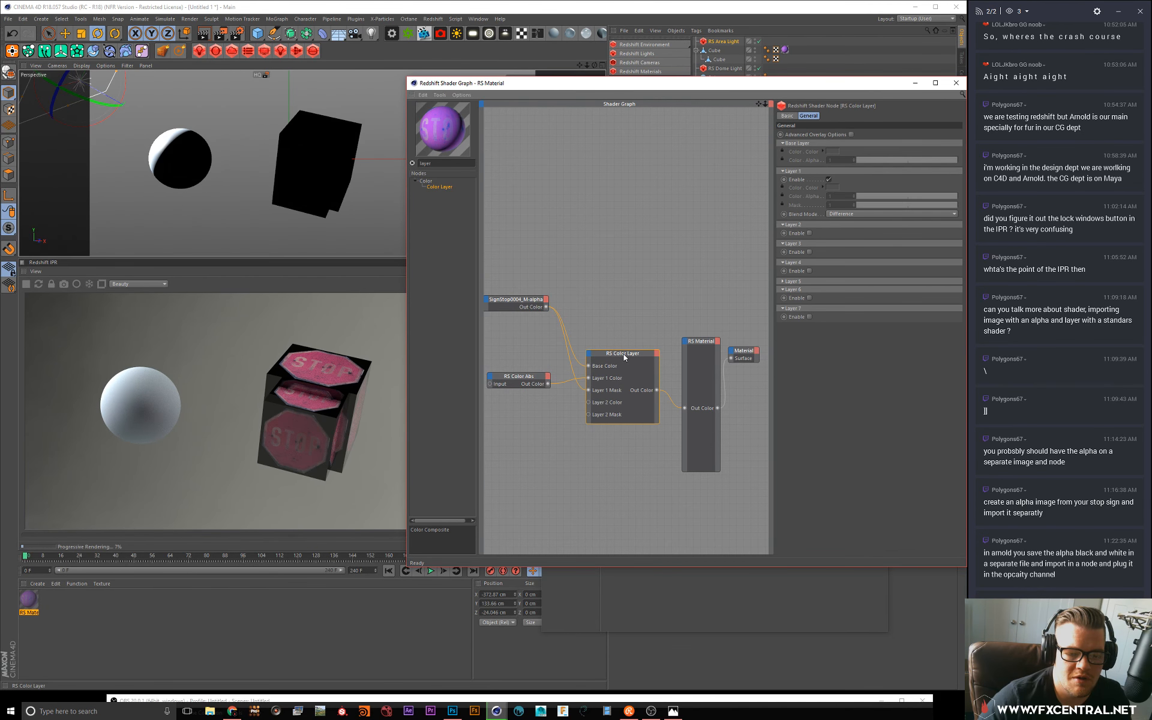
left_click(847, 216)
left_click(840, 215)
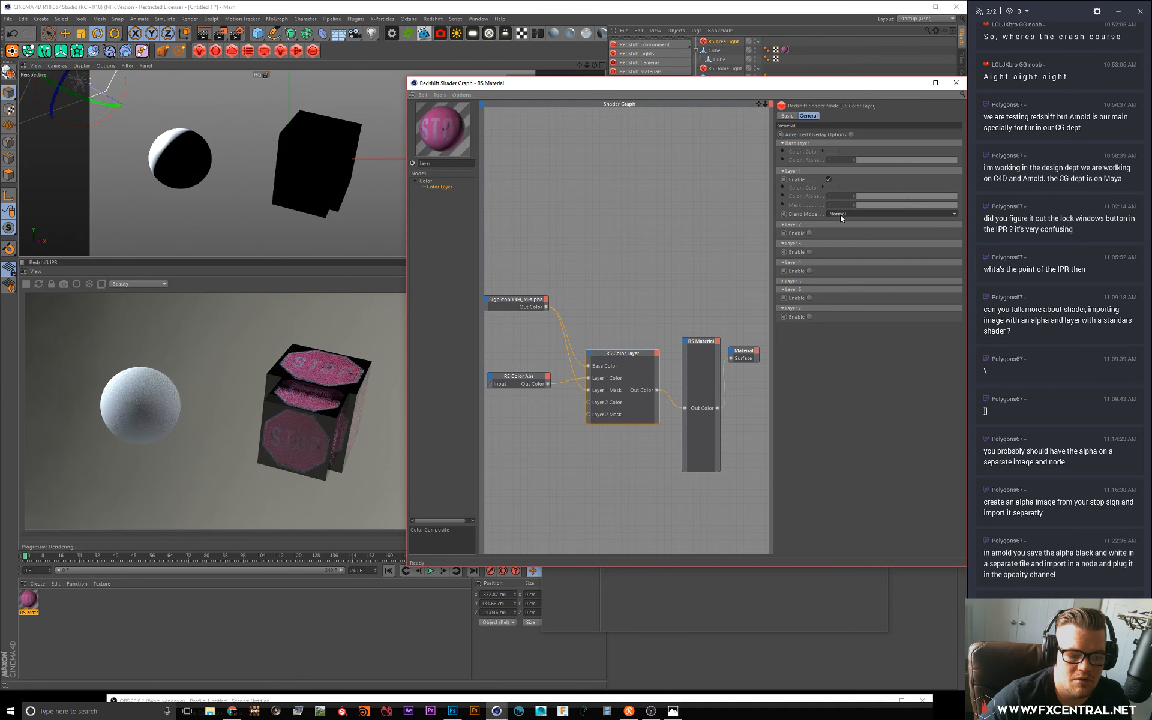
Step: Move the stop sign texture node farther up, search the nodes for "inver", and add the math Invert node to the graph
left_click_drag(513, 306, 509, 287)
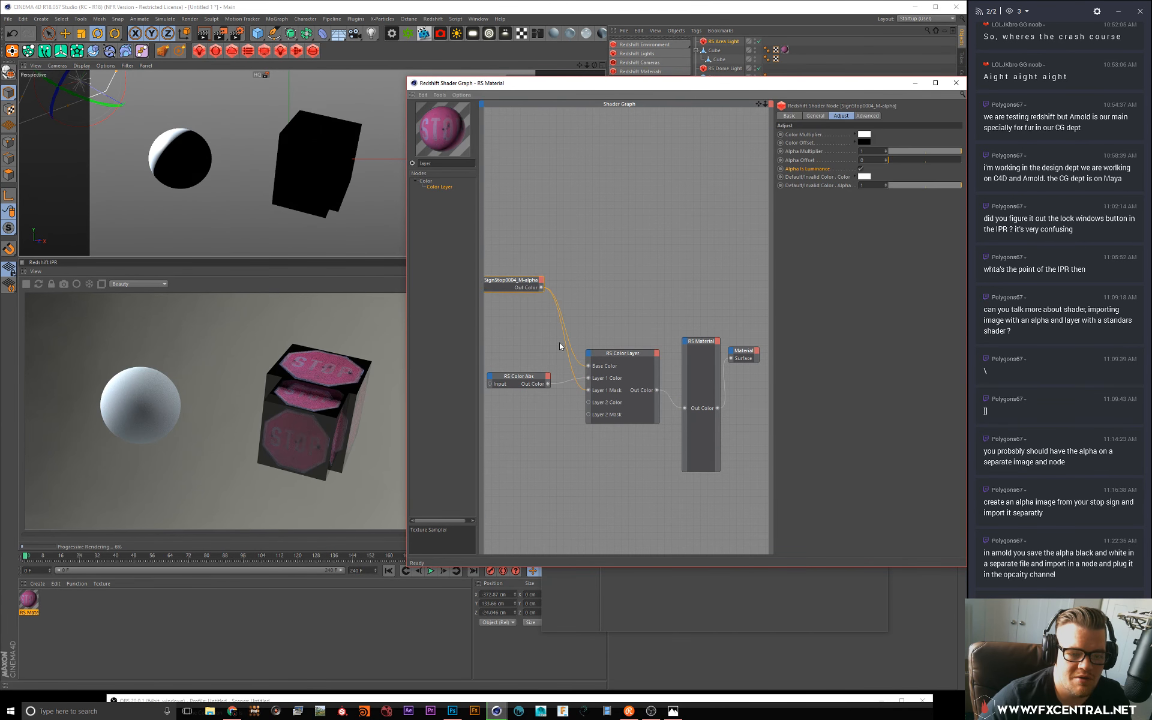
left_click(509, 328)
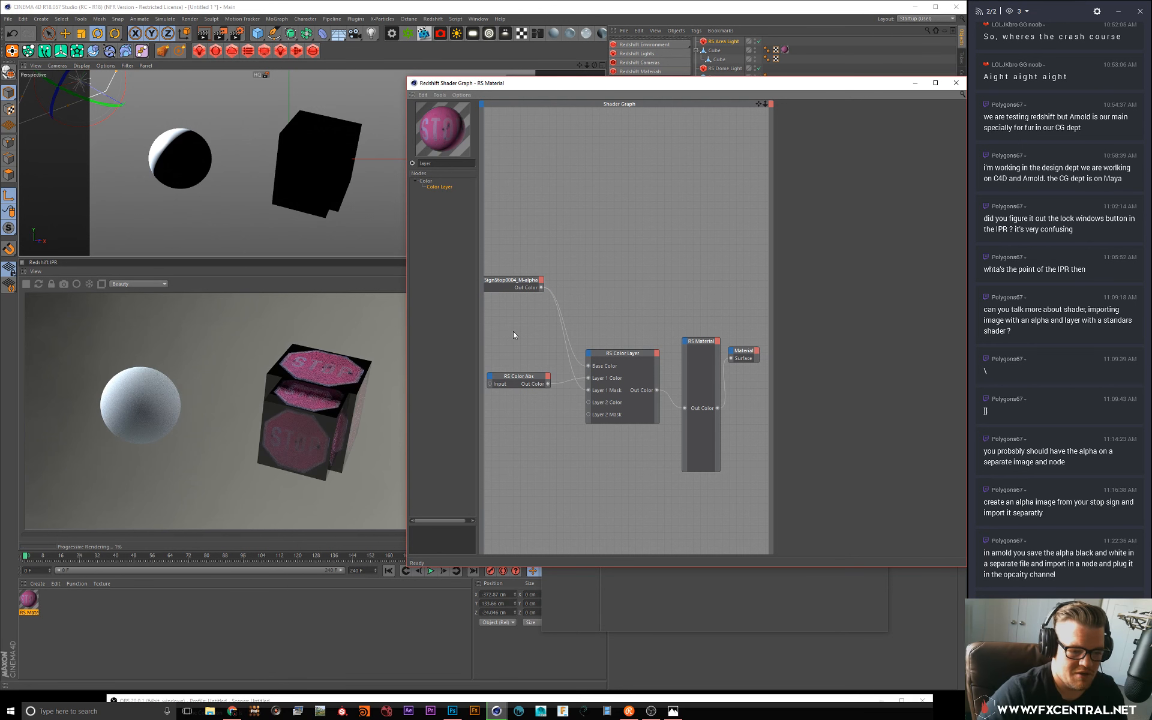
key("BackSpace")
key("BackSpace")
key("BackSpace")
key("BackSpace")
key("BackSpace")
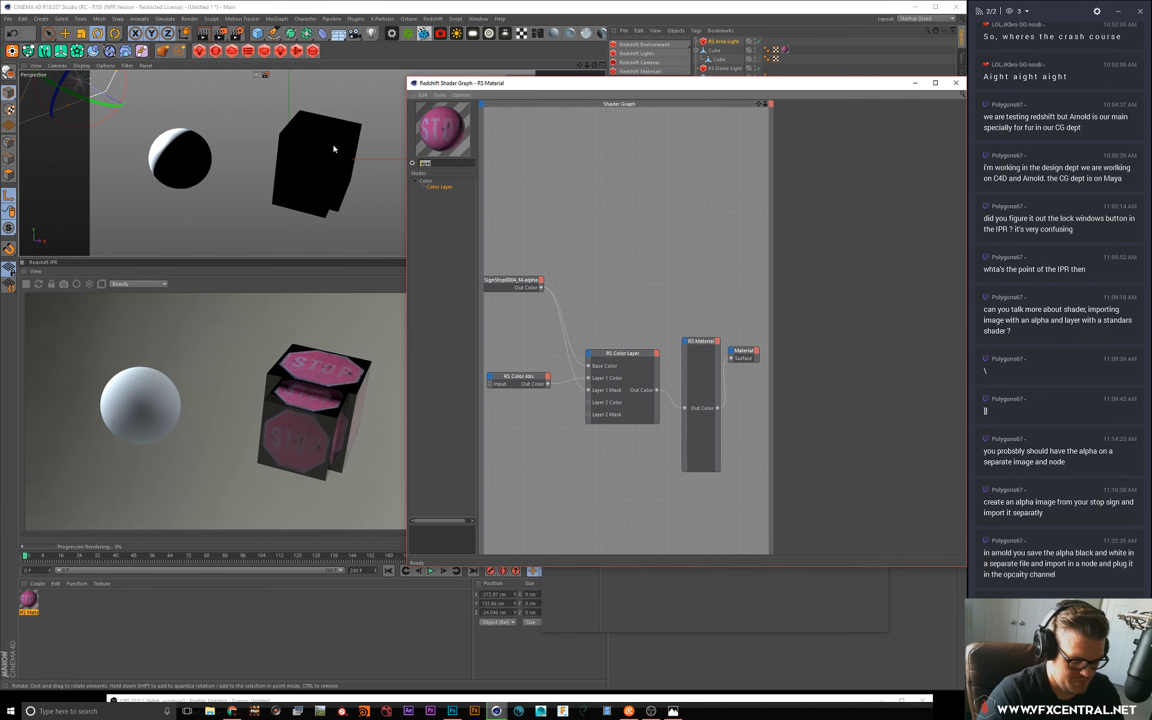
type("inver")
left_click_drag(432, 187, 436, 197)
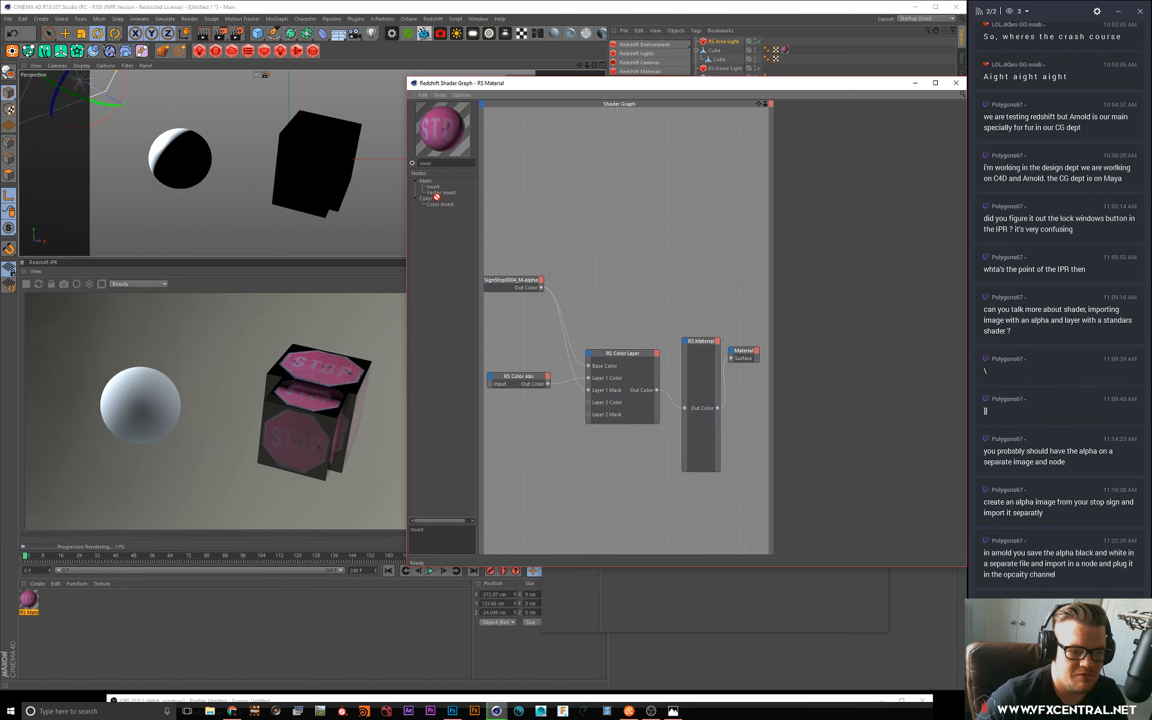
Step: Place the Invert node below the stop sign texture and route the texture's Out Color through it into the color layer's Layer 1 Mask
left_click_drag(565, 358, 532, 343)
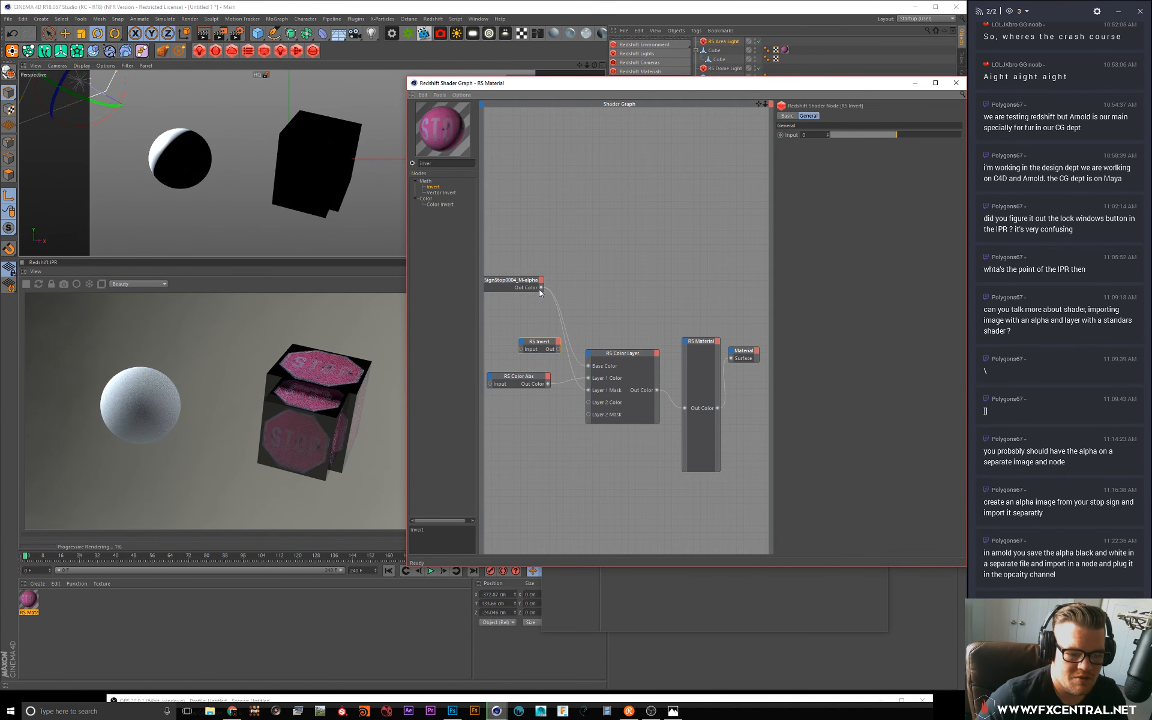
left_click(539, 289)
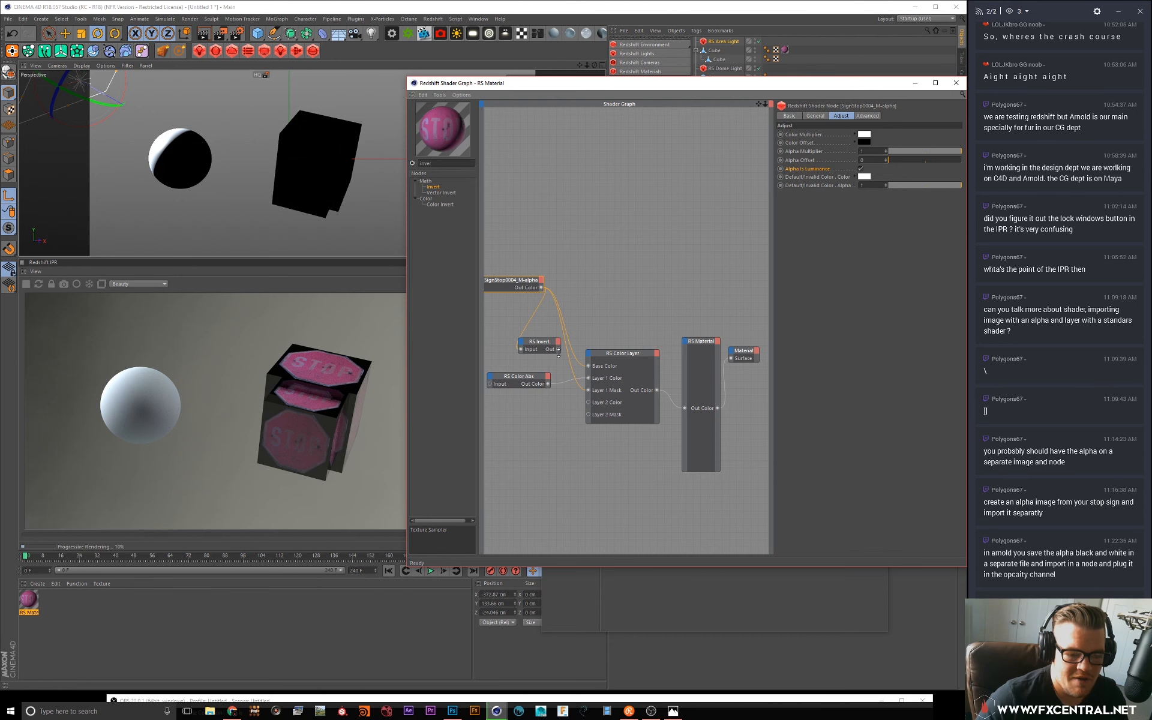
left_click_drag(589, 394, 589, 391)
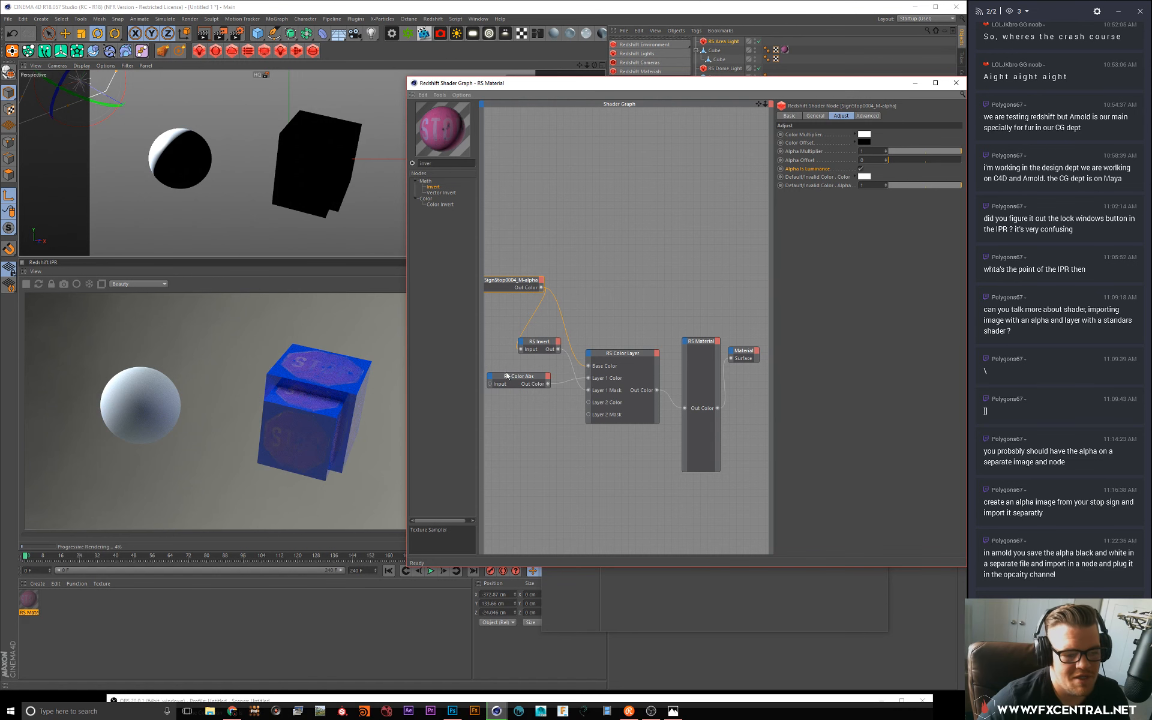
Step: Disable Alpha Is Luminance on the stop sign texture, set its Default/Invalid Color alpha to 0, and check the color layer and Invert settings
left_click(860, 169)
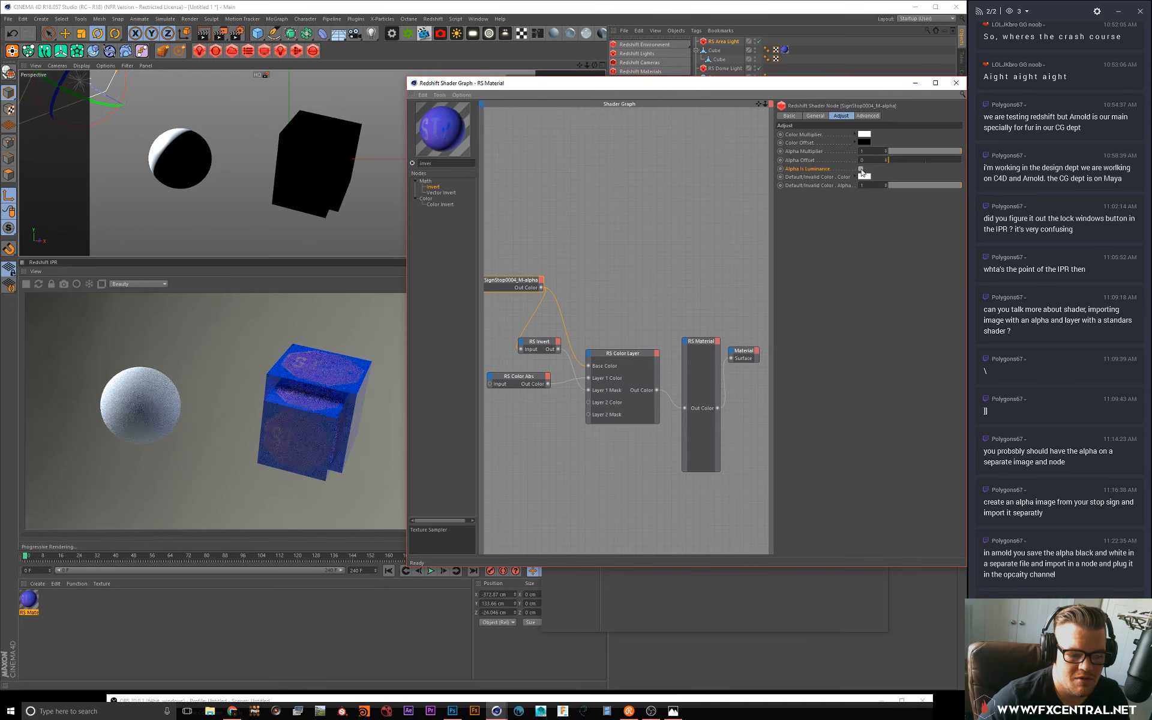
left_click(890, 185)
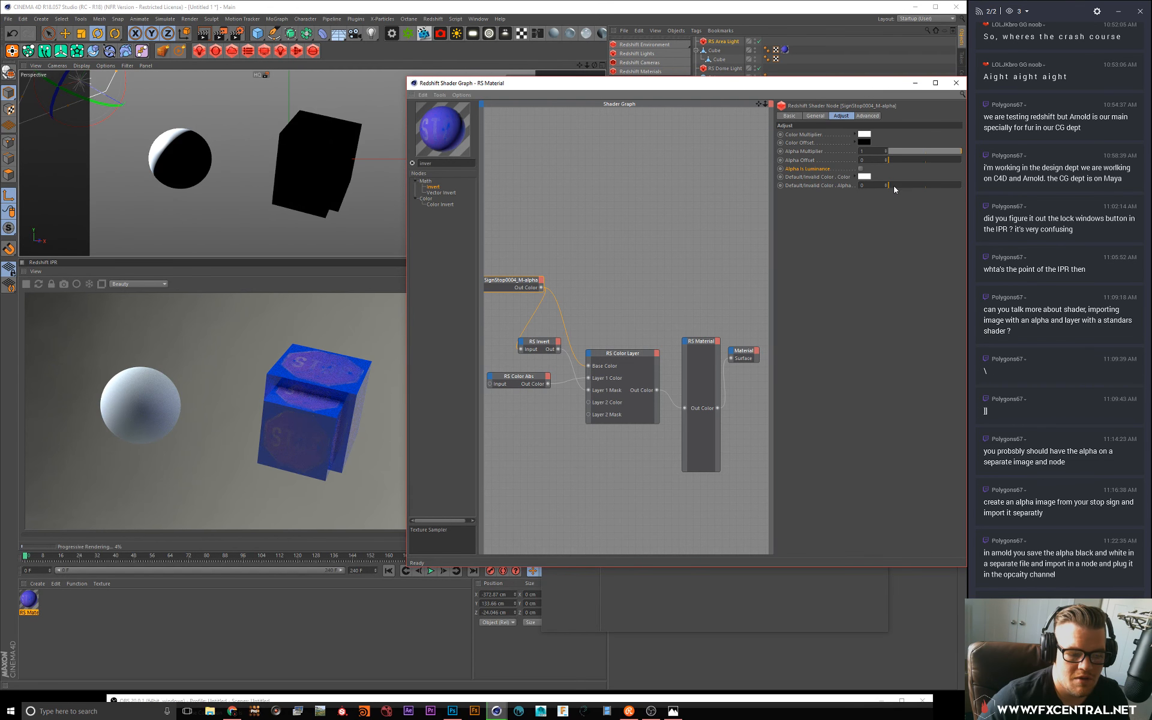
left_click(654, 355)
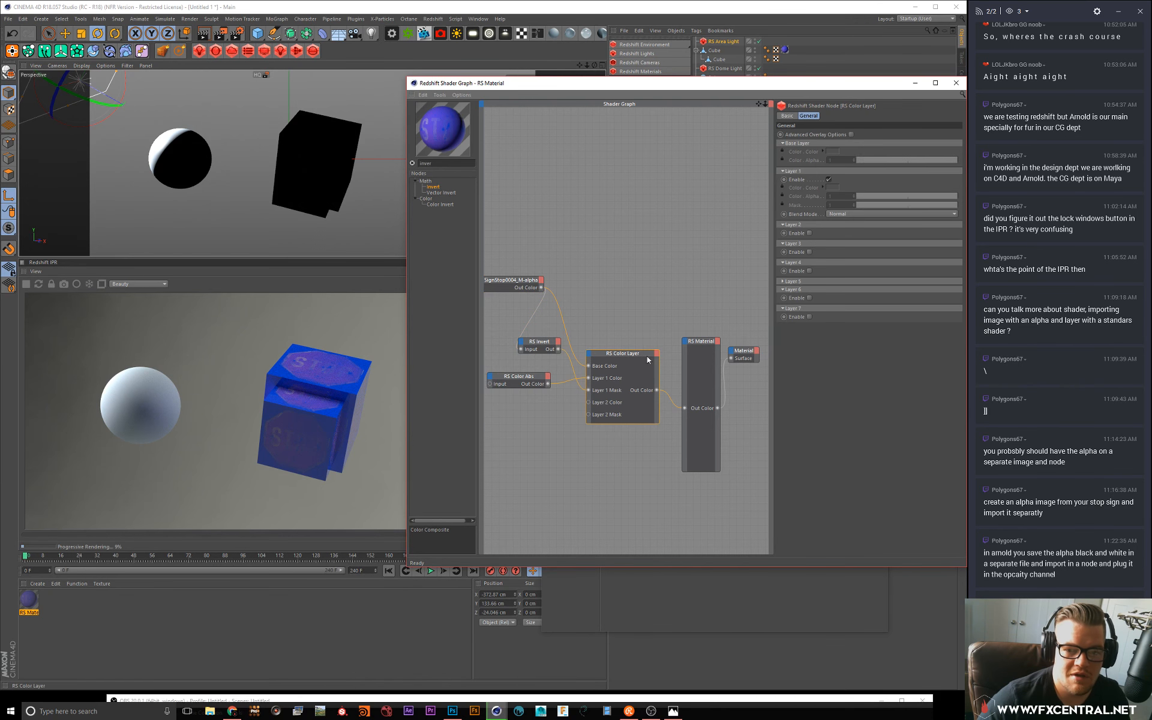
left_click(536, 345)
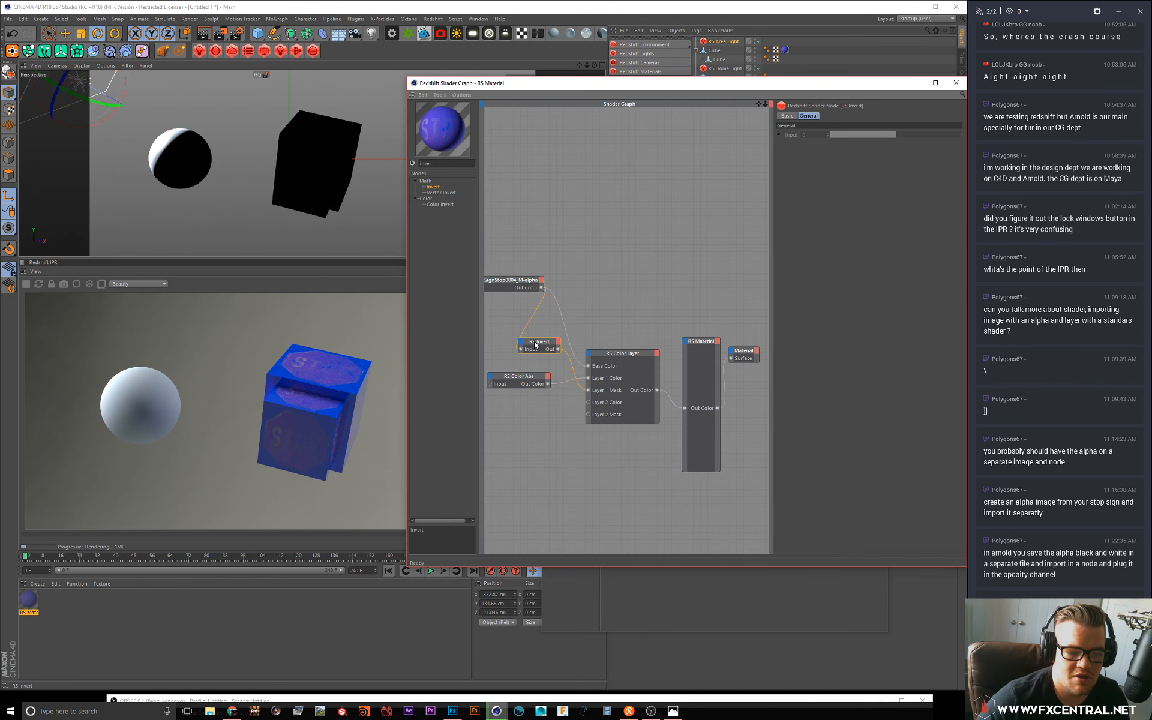
Step: Set the stop sign texture's Alpha Multiplier and Alpha Offset to 1, and toggle Alpha Is Luminance on and back off
left_click(525, 283)
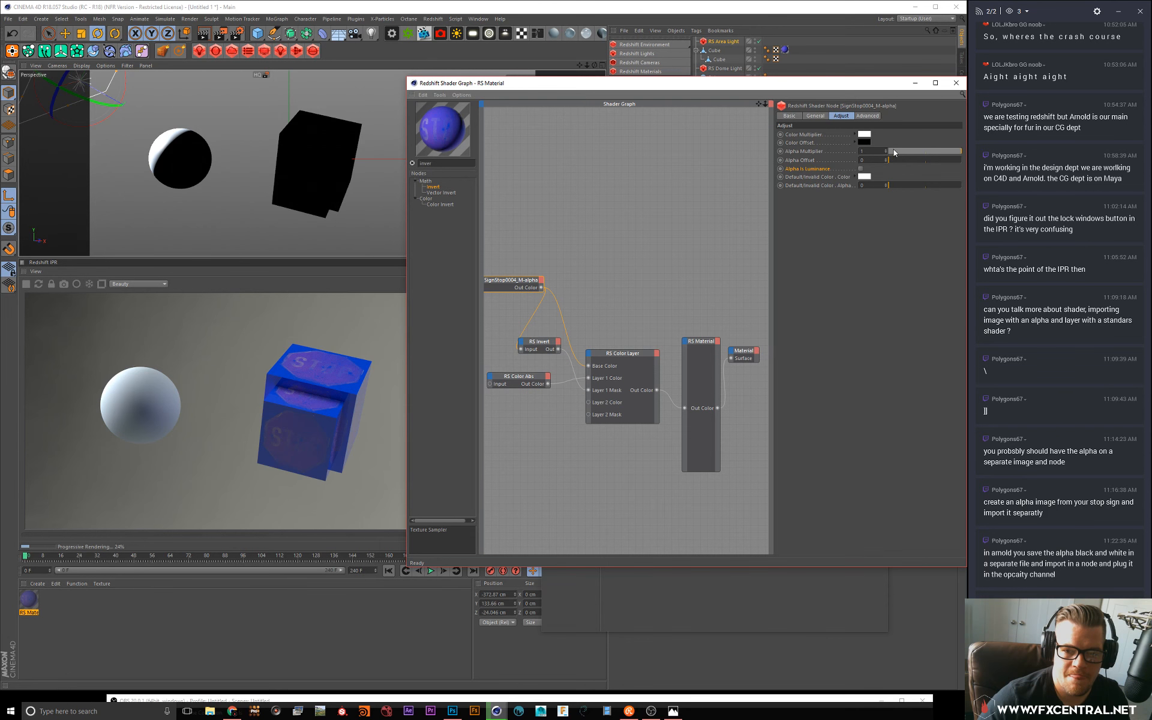
left_click_drag(894, 150, 974, 150)
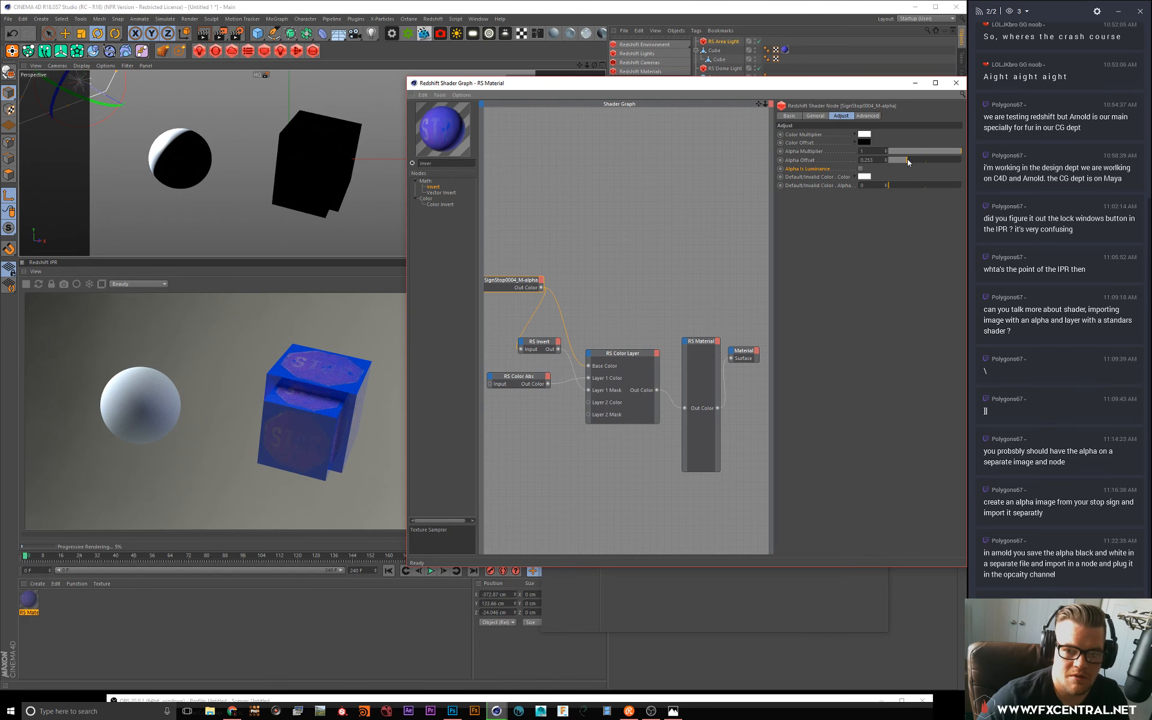
left_click_drag(907, 159, 991, 169)
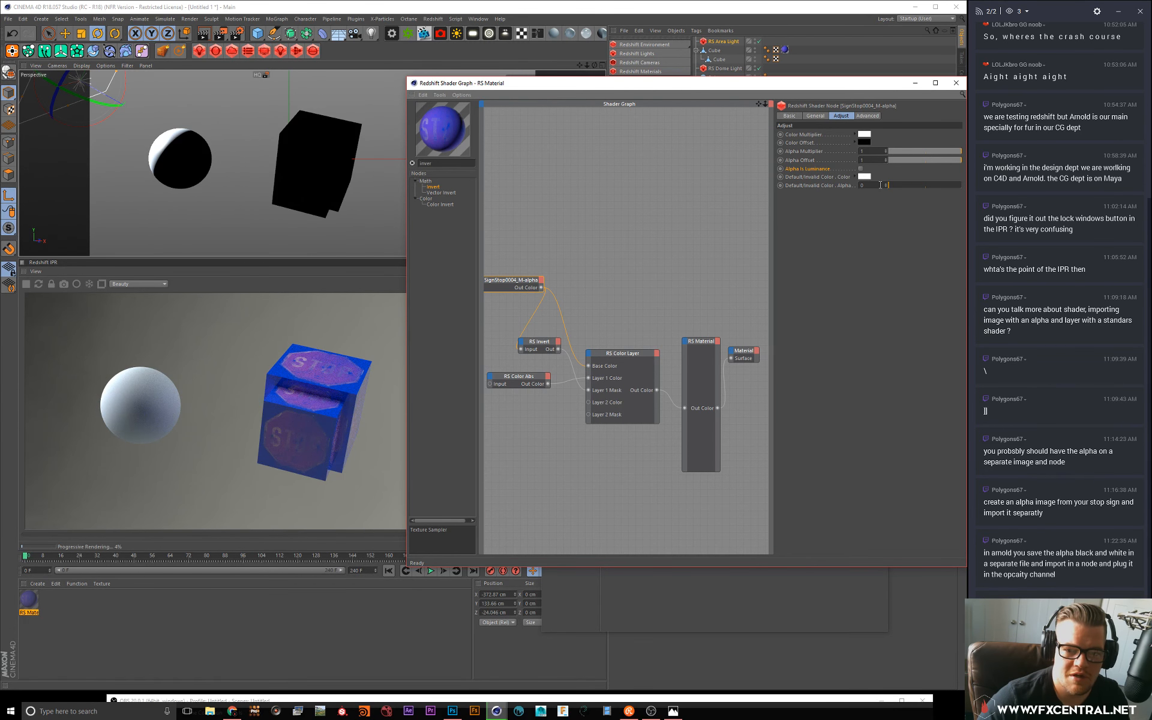
left_click(861, 168)
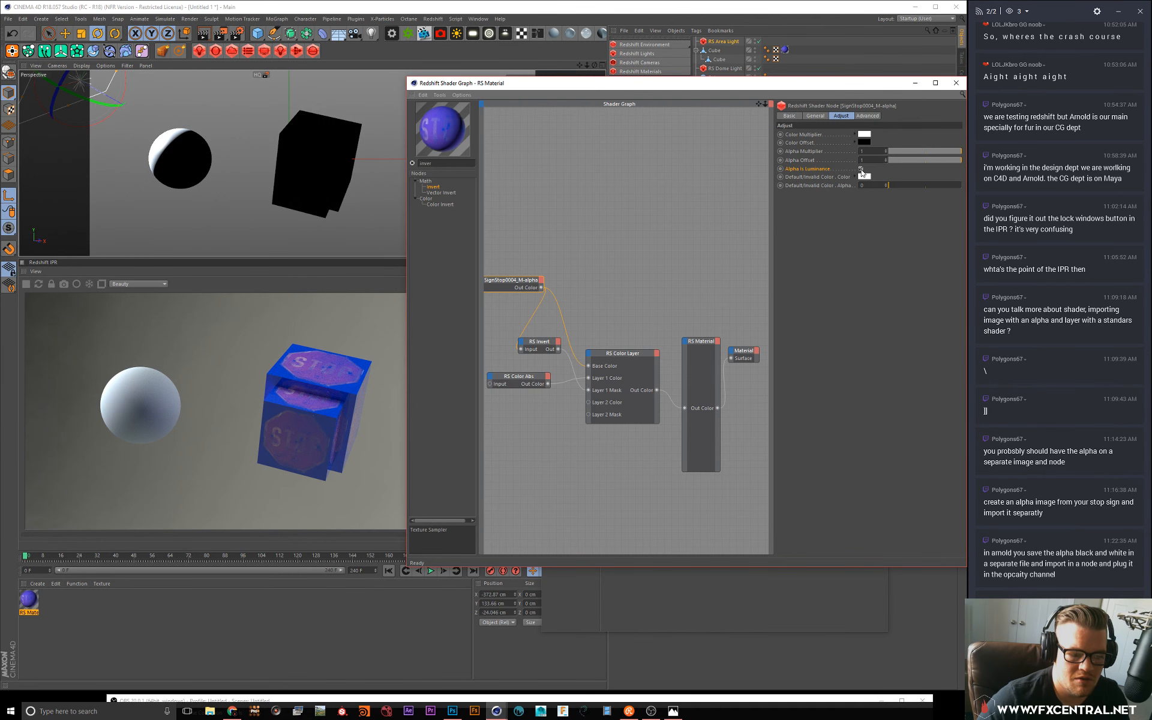
left_click(861, 170)
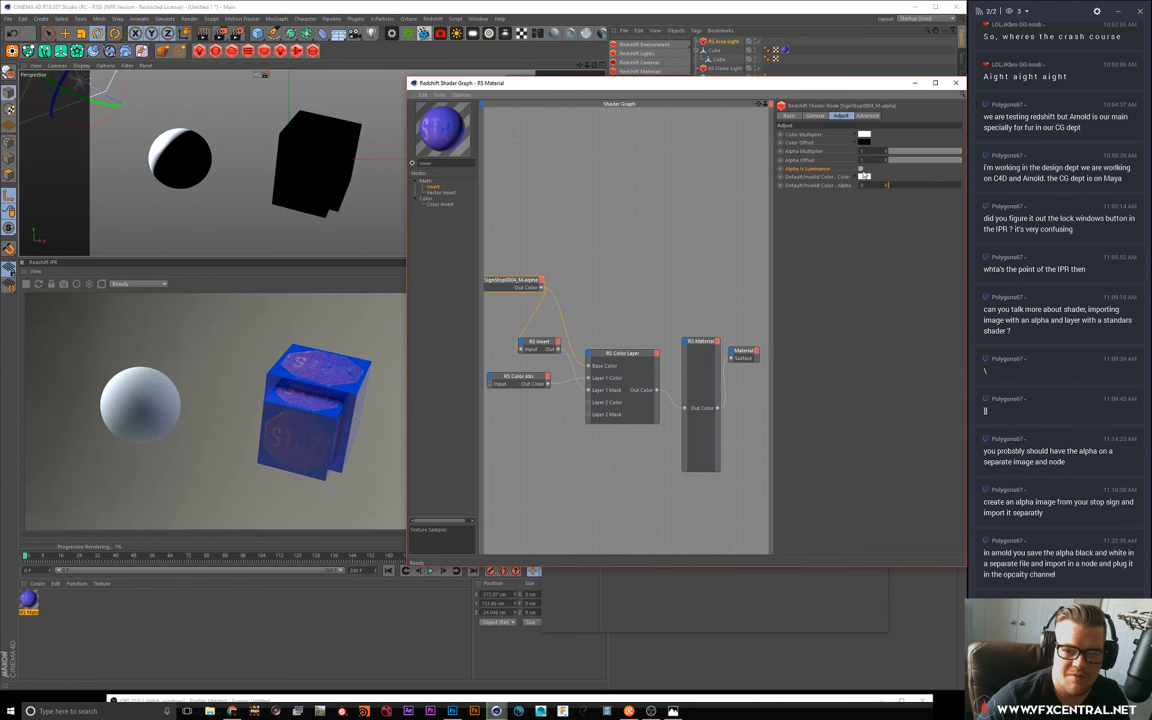
Step: Try black as the texture's Default/Invalid Color, return it to white, and set its alpha to 0.375
left_click(863, 174)
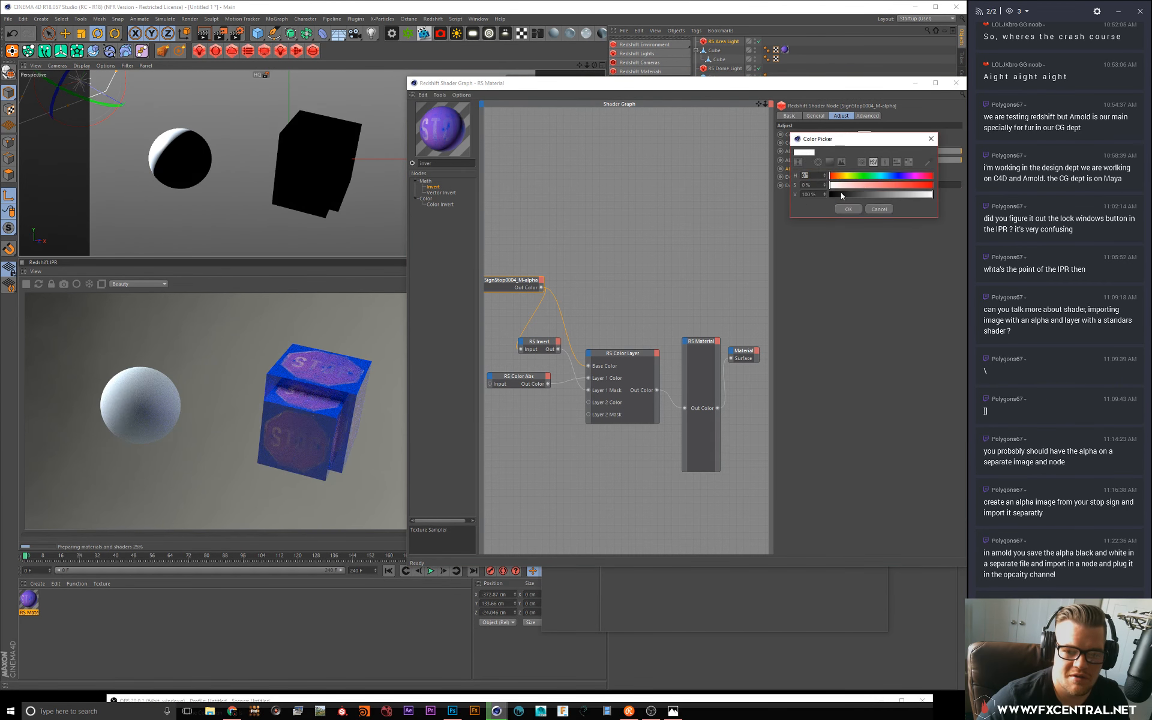
left_click_drag(841, 194, 831, 195)
left_click(847, 208)
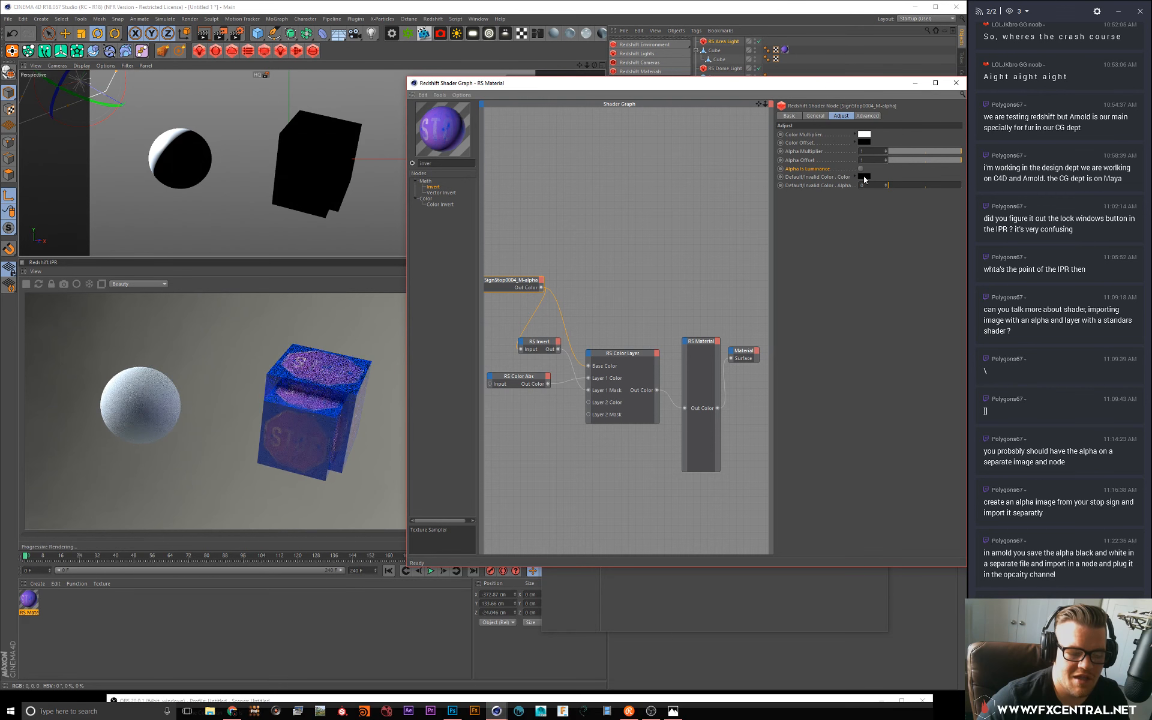
left_click(864, 177)
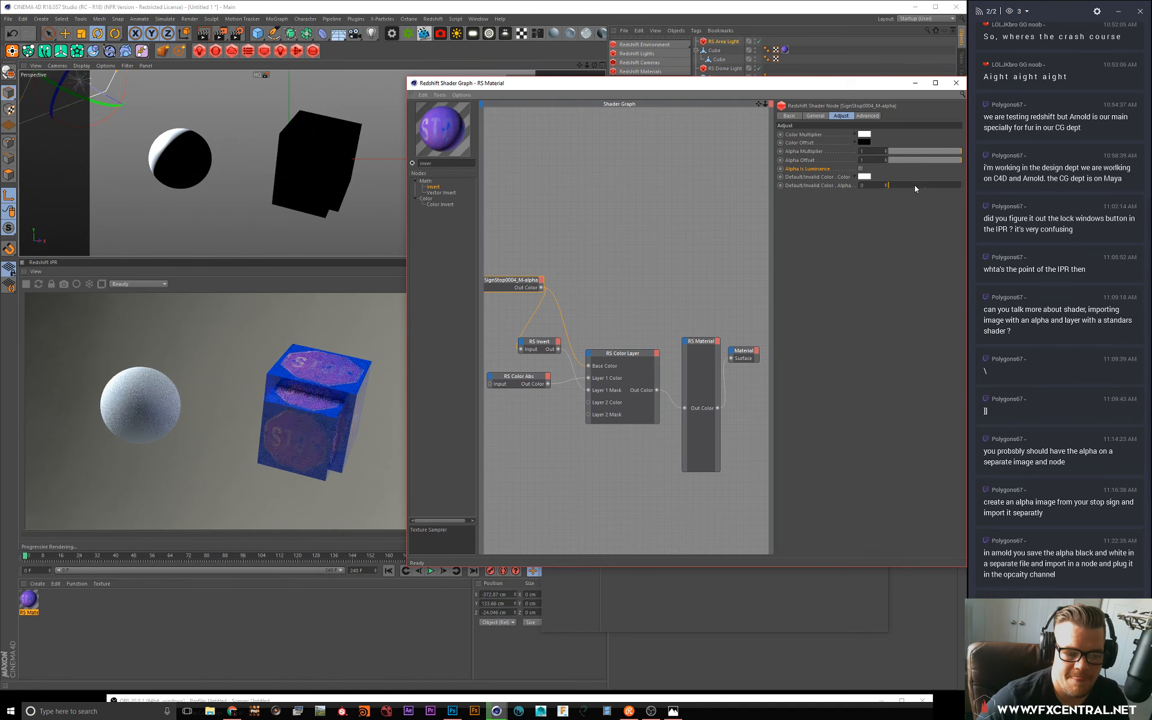
left_click(914, 184)
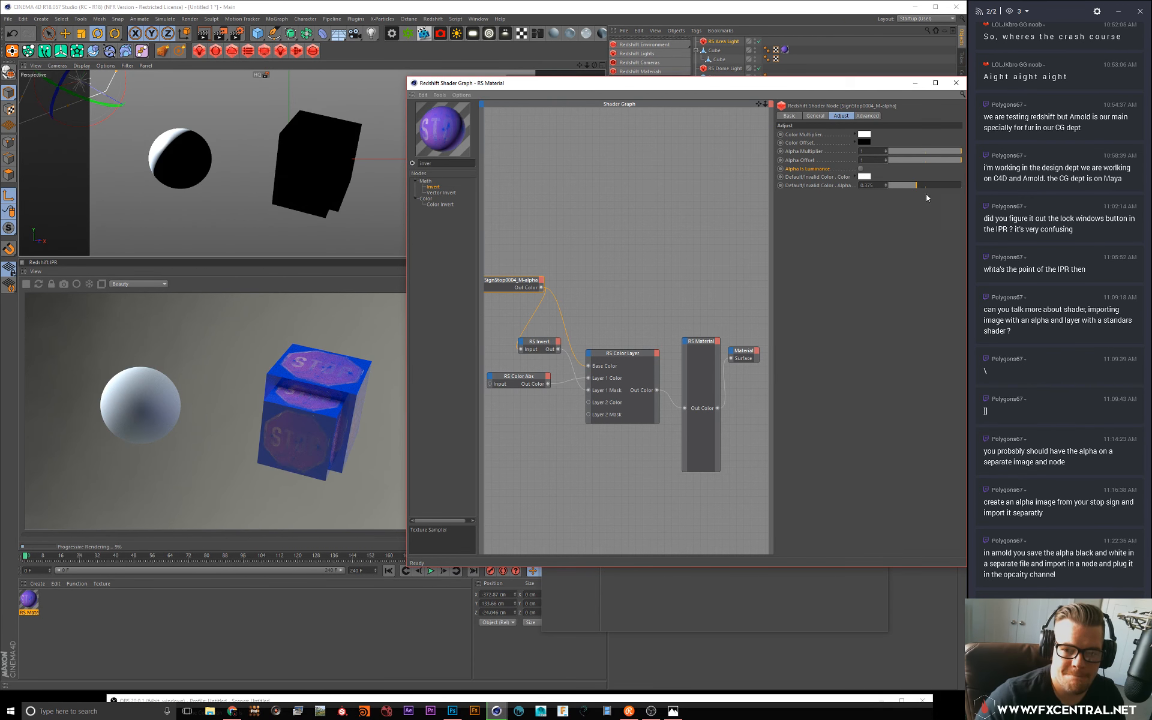
Step: Try a Default/Invalid Color alpha of 1 on the stop sign texture, and set it back to 0
left_click(959, 184)
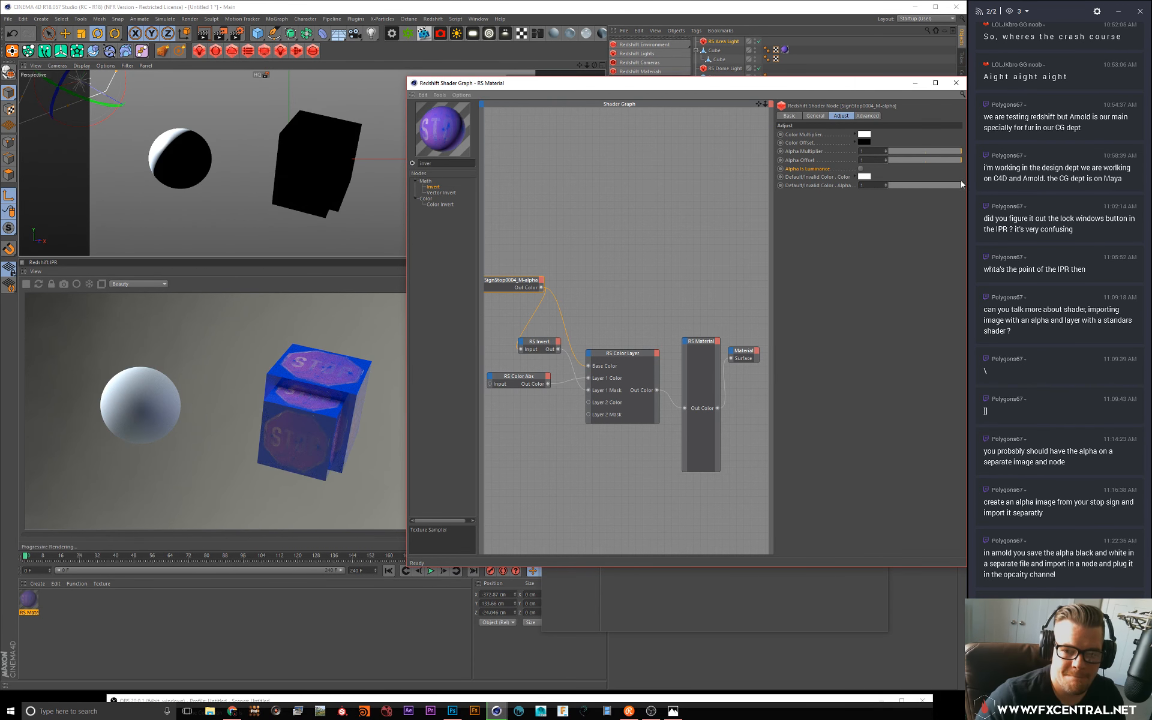
left_click(898, 182)
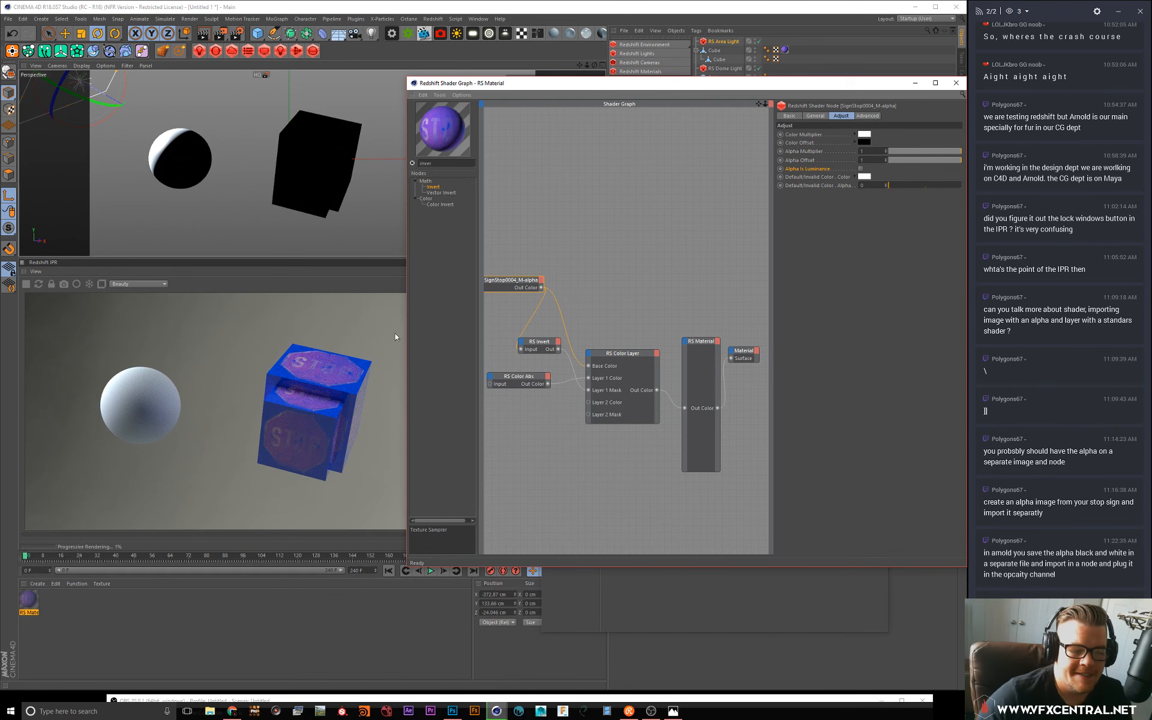
left_click_drag(359, 228, 395, 208, "alt")
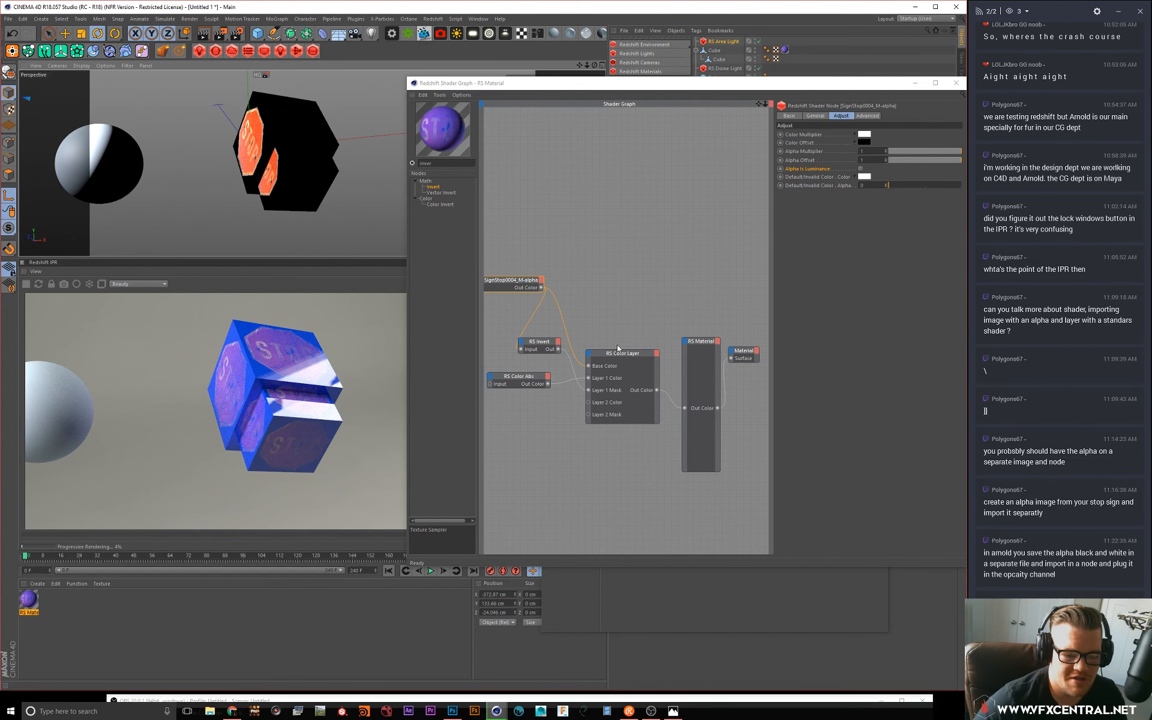
Step: Connect the stop sign texture's Out Color to the RS Material's Bump Input and move the color layer node higher in the graph
left_click_drag(541, 288, 685, 429)
mouse_move(311, 183)
left_mouse_down("alt")
mouse_move(309, 153)
mouse_move(267, 161)
mouse_move(293, 164)
left_mouse_up("alt")
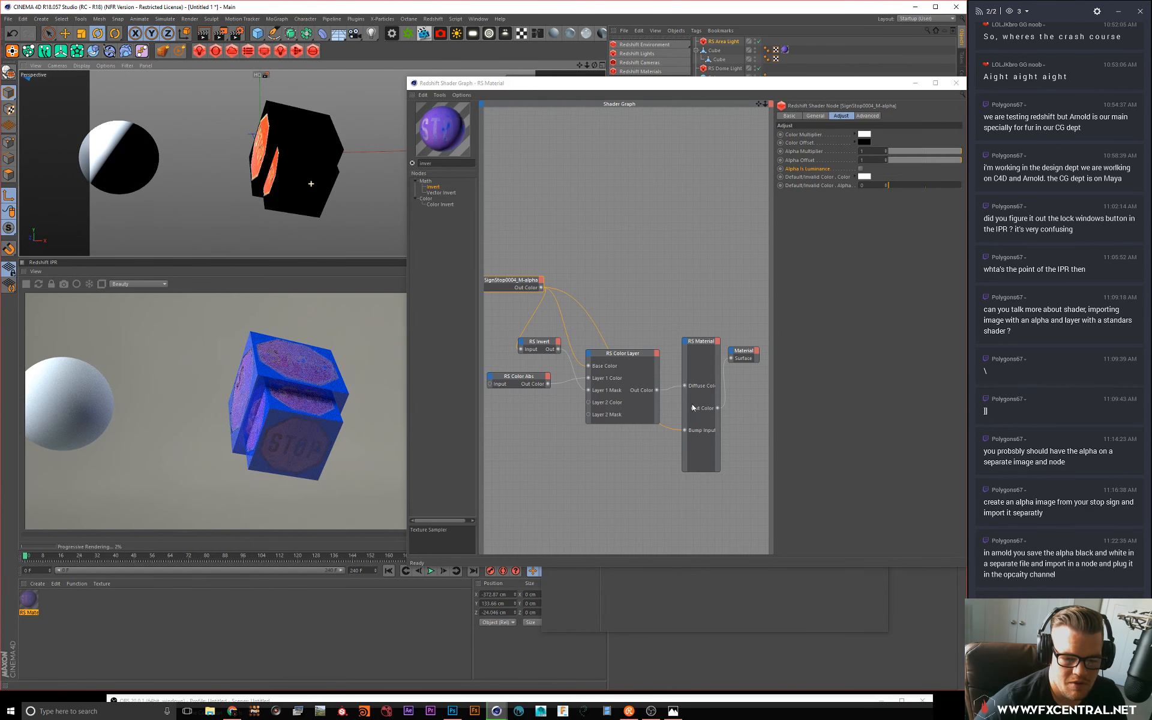
left_click_drag(622, 351, 627, 223)
left_click(556, 394)
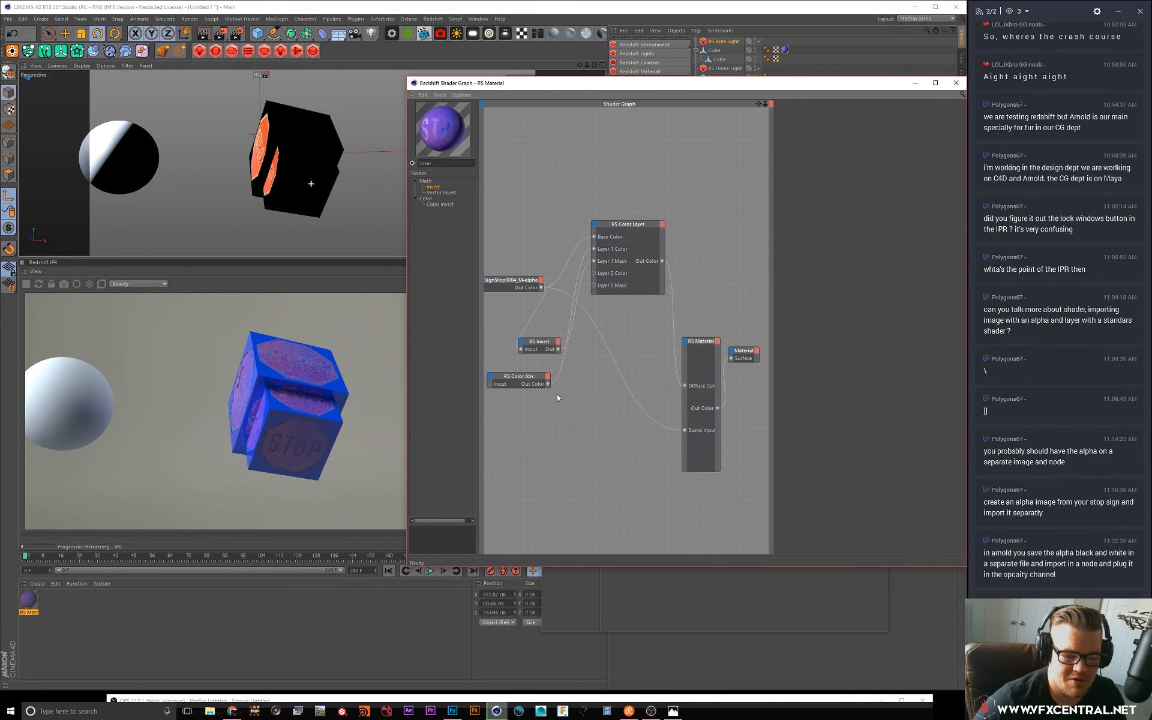
Step: Add a Bump Map node between the stop sign texture and the material's Bump Input, and place it below the other nodes
left_click_drag(447, 164, 200, 127)
type("bump")
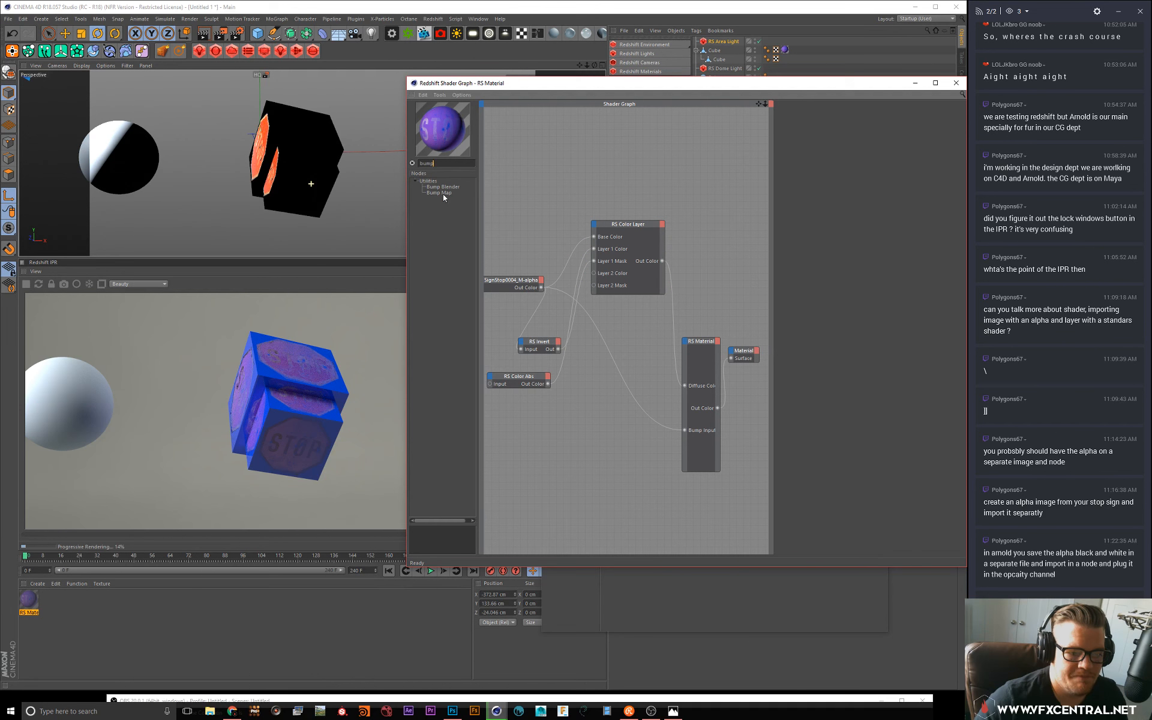
left_click_drag(444, 193, 618, 378)
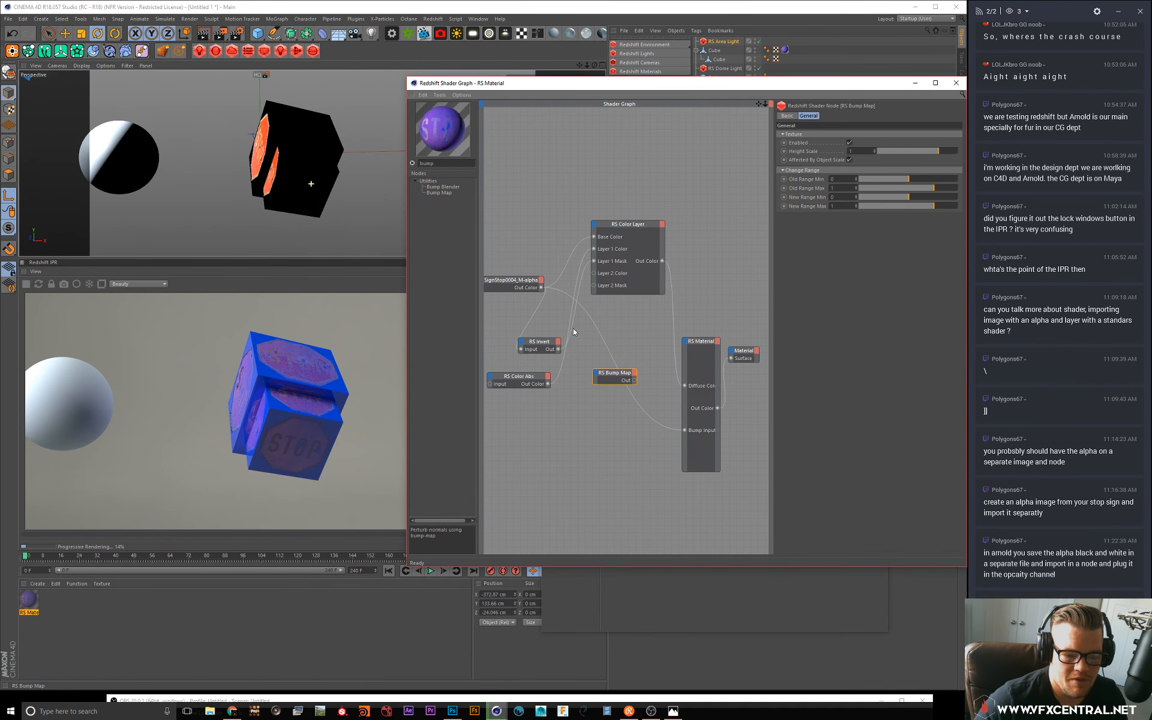
left_click_drag(541, 287, 684, 431)
left_click(631, 378)
left_click_drag(616, 380, 606, 486)
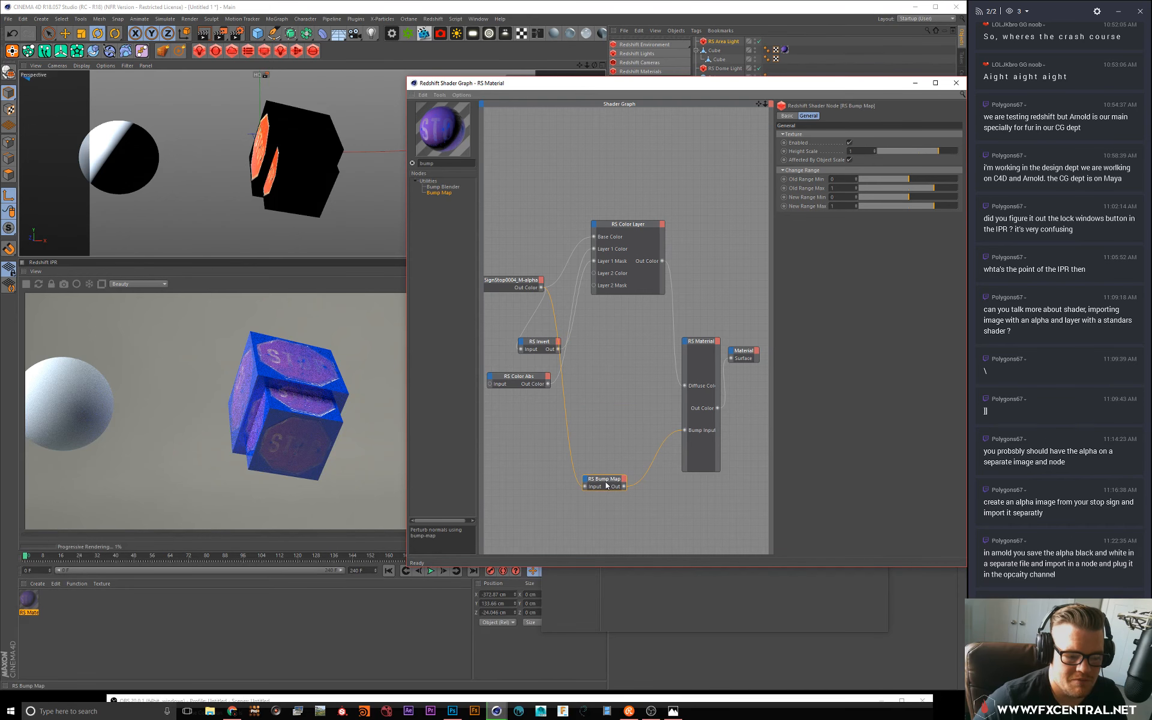
Step: Check the bump on the cube from several angles and move the stop sign texture node level with the color layer
left_click_drag(256, 157, 329, 123, "alt")
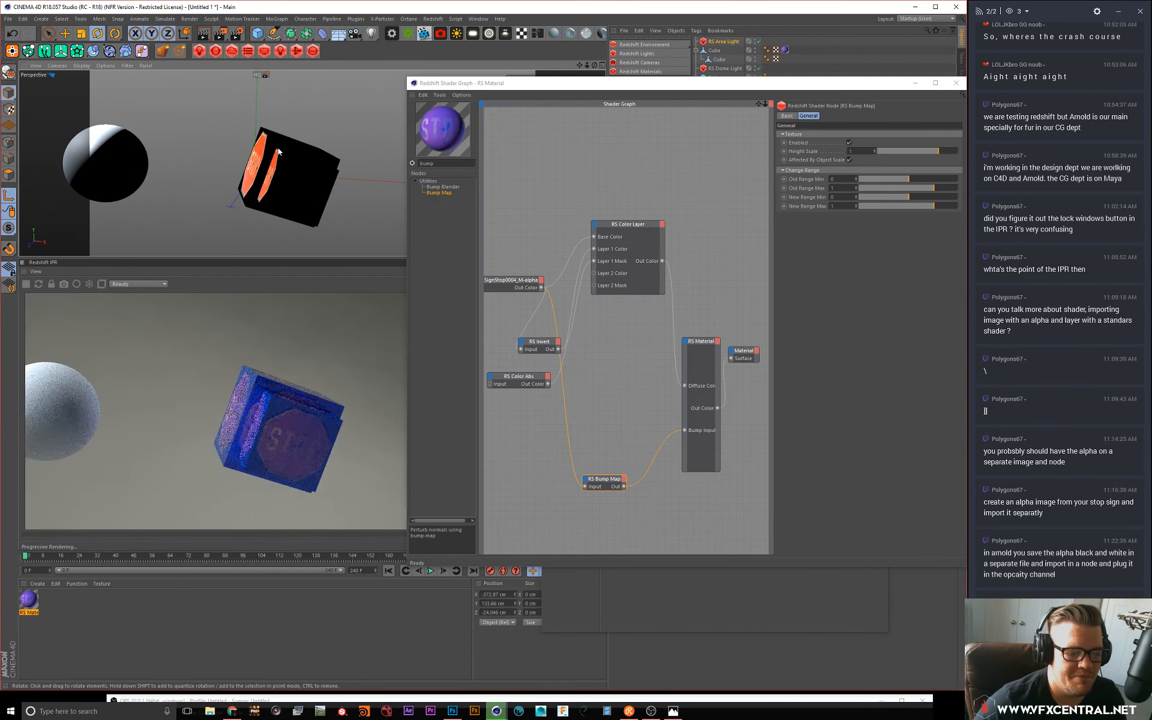
left_click_drag(276, 171, 301, 183, "alt")
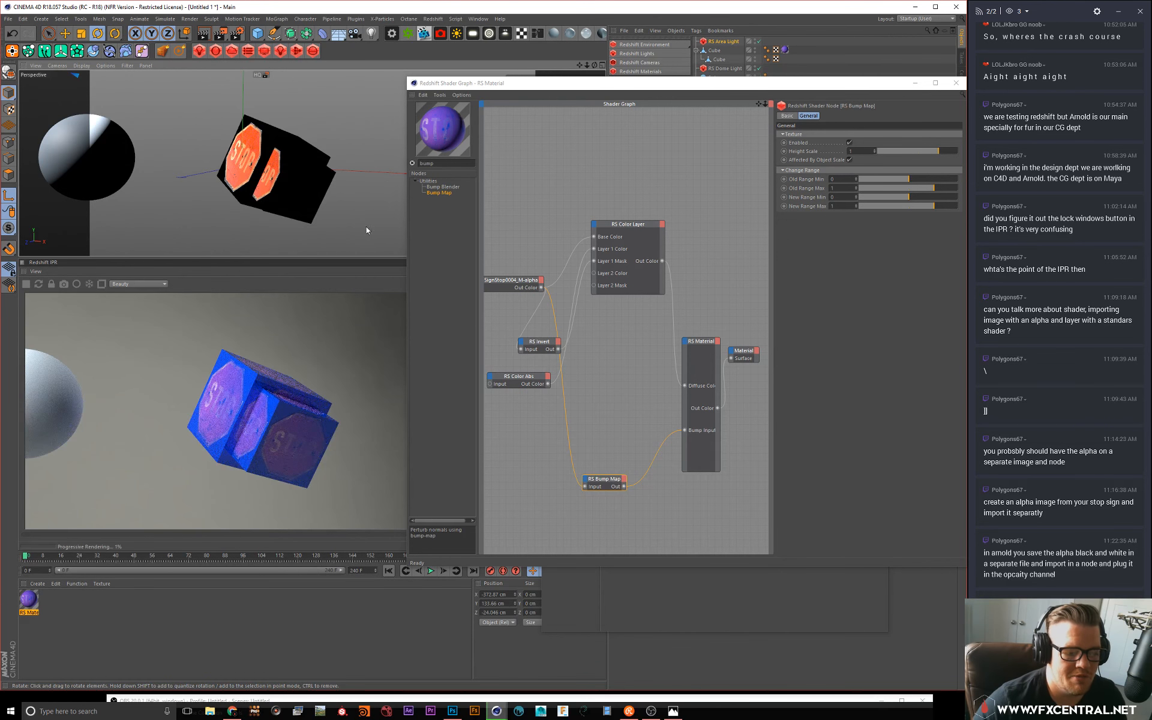
left_click_drag(304, 190, 306, 185, "alt")
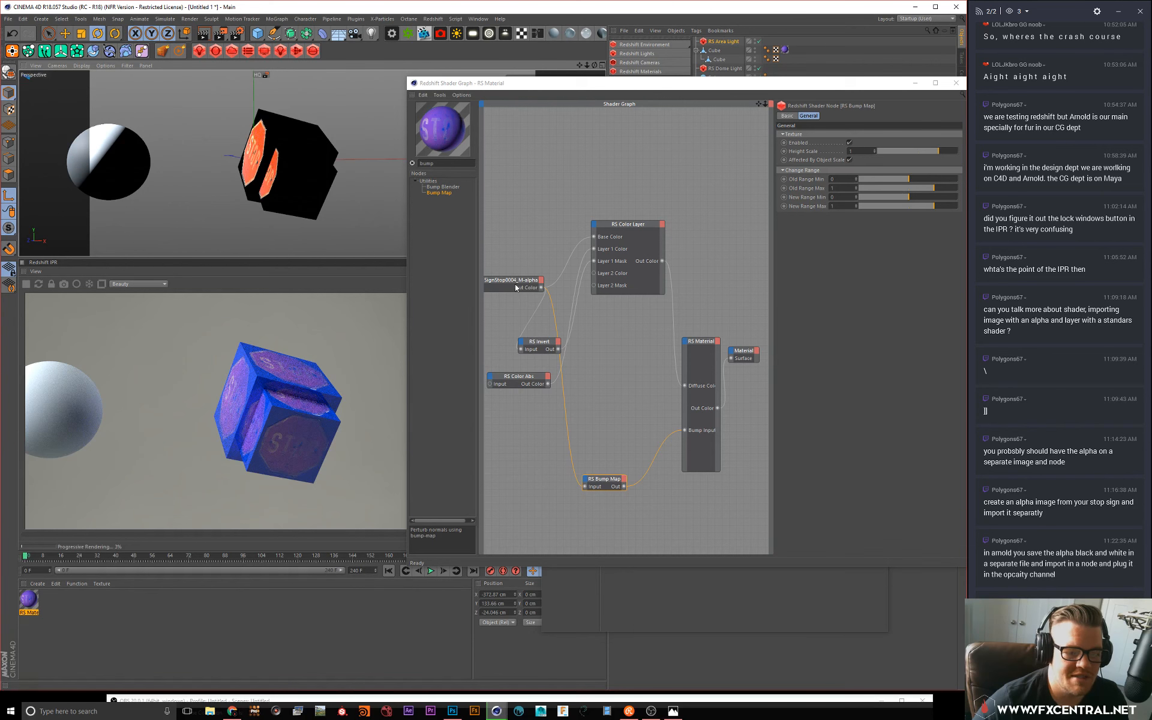
left_click_drag(516, 288, 499, 233)
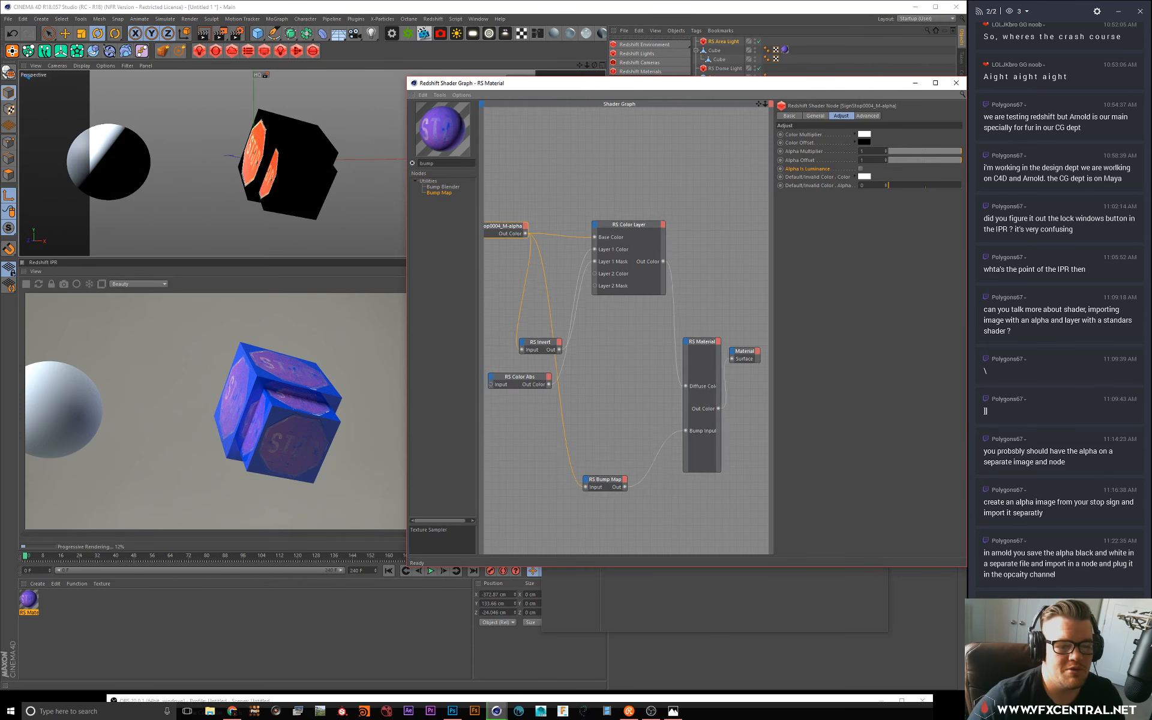
middle_click_drag(514, 148, 574, 168)
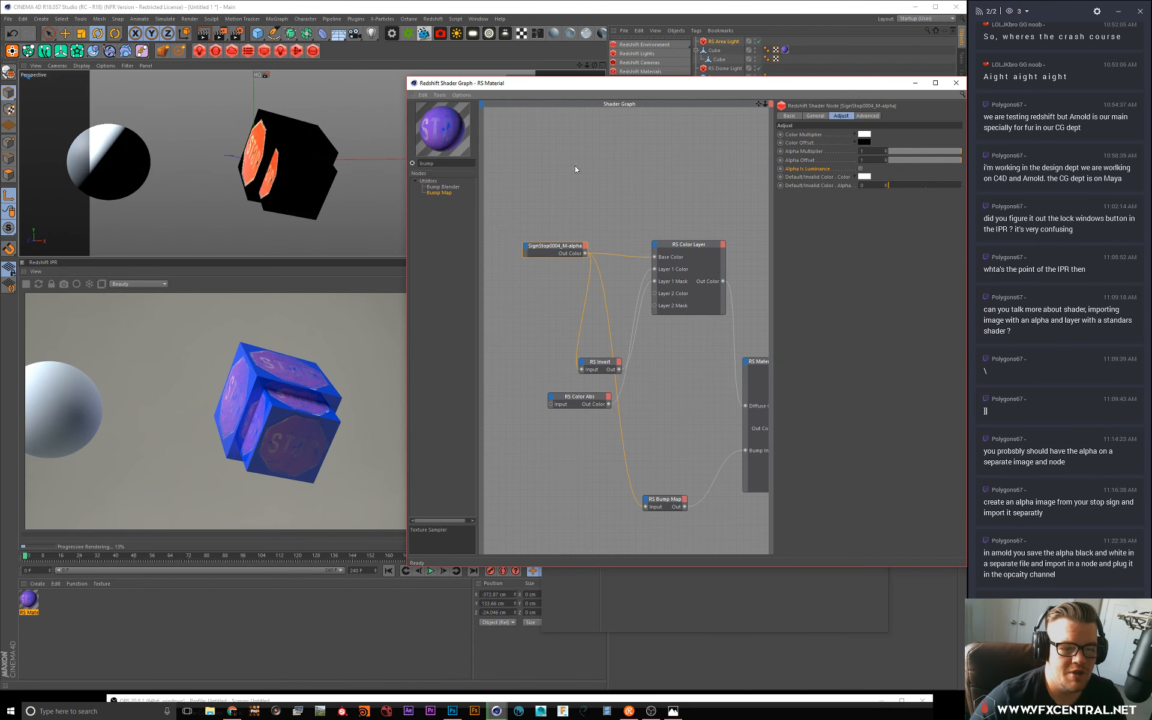
Step: Switch to Photoshop and fill the stop sign's outline selection with white on a new layer
left_click(452, 710)
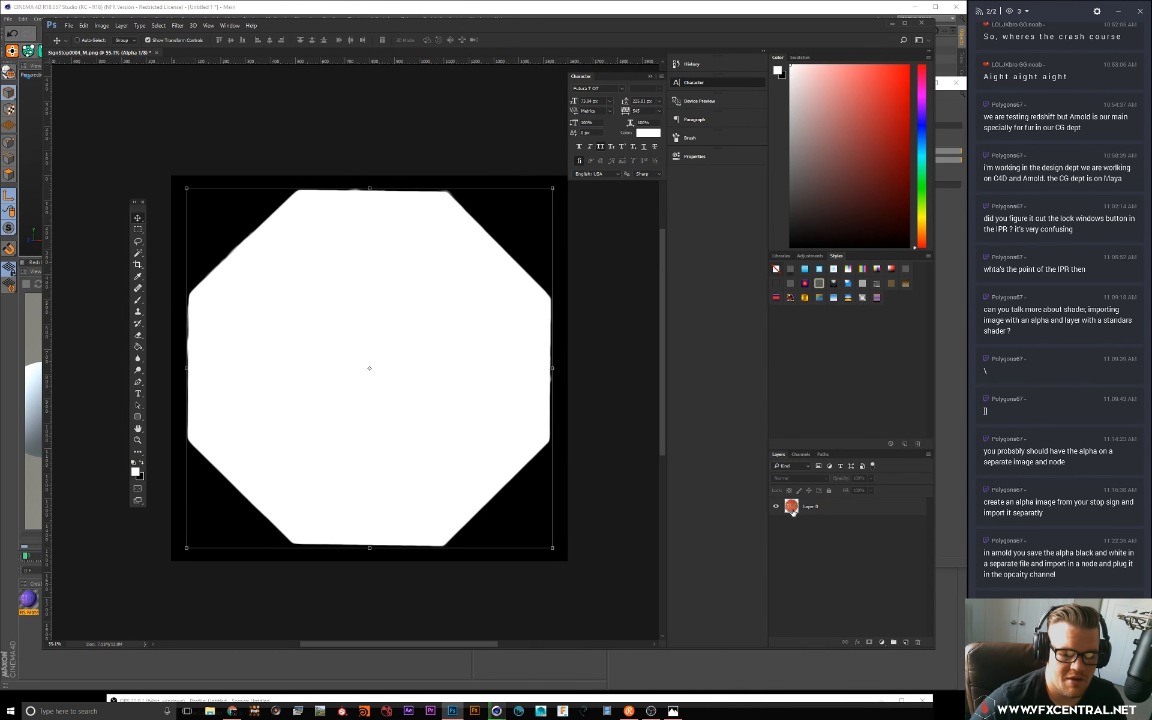
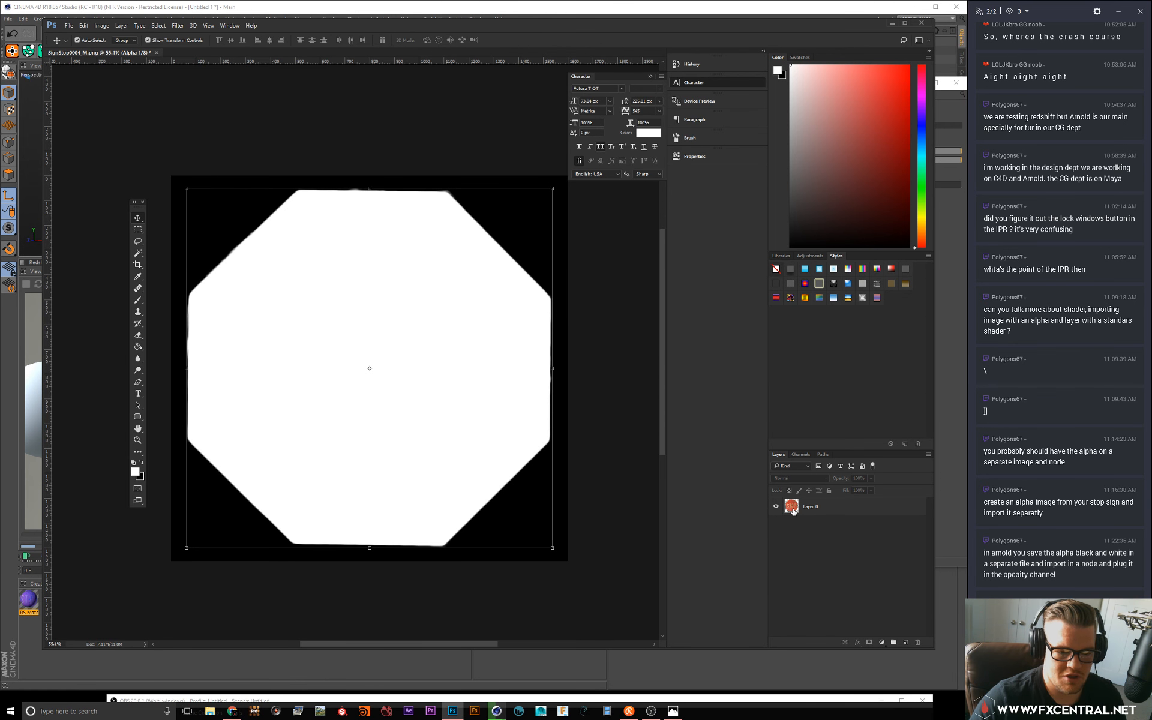
left_click(905, 643)
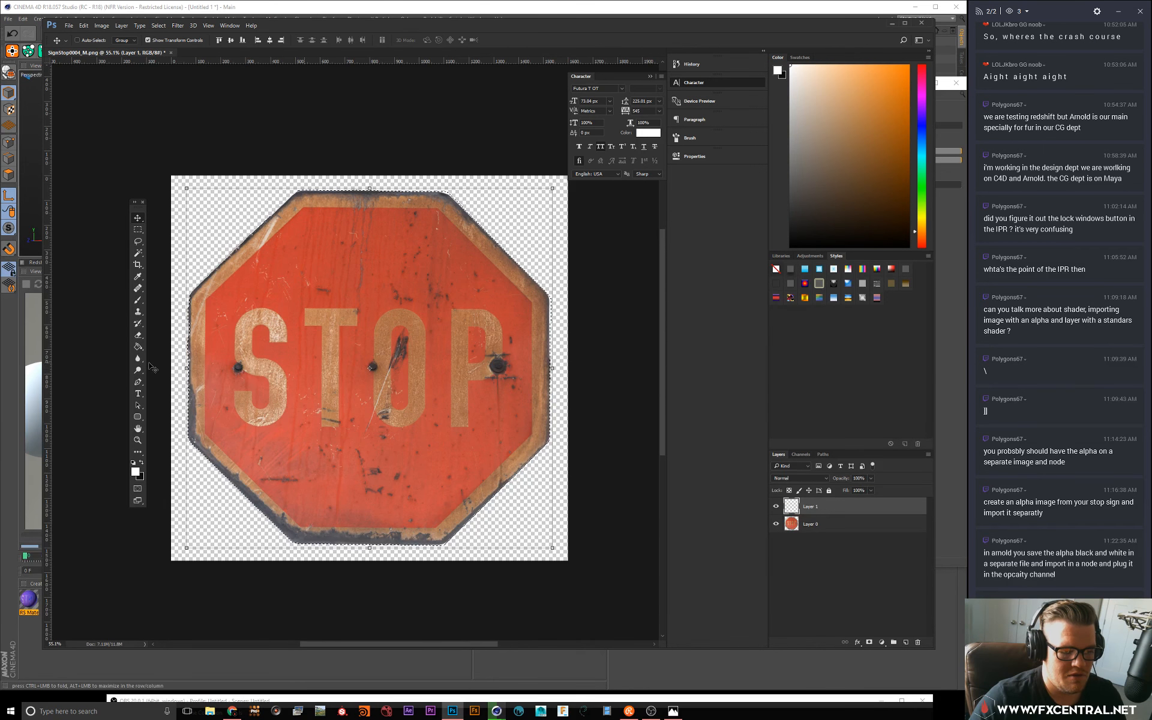
left_click(138, 348)
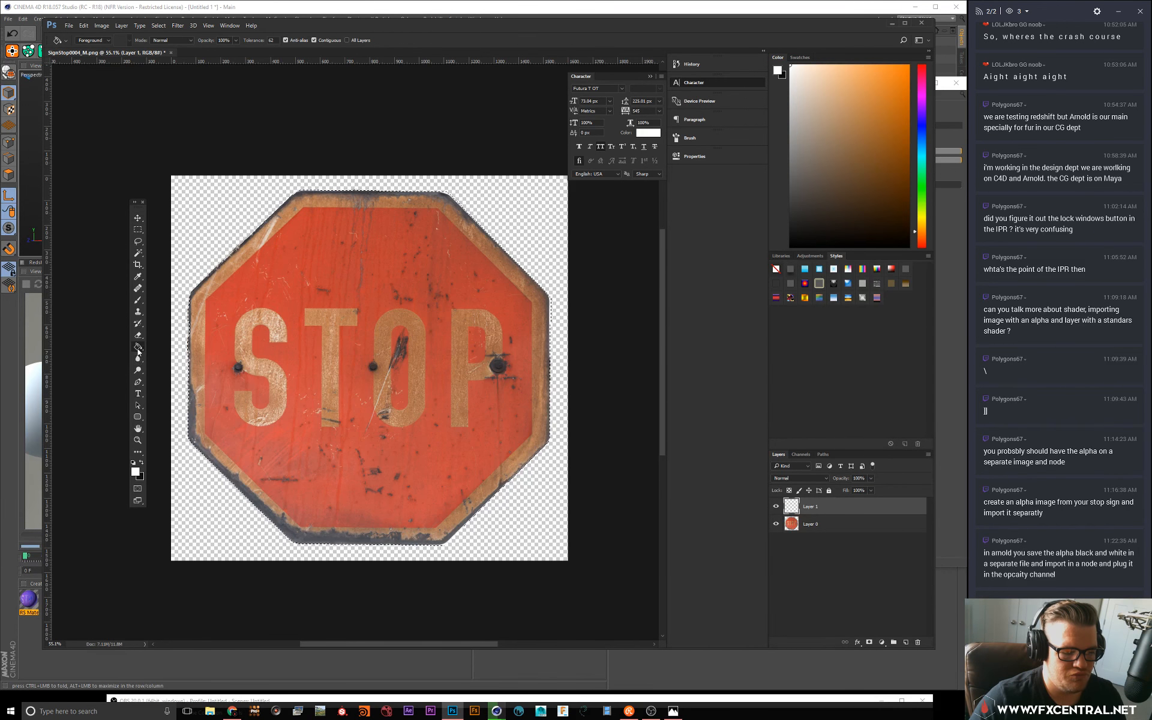
left_click(287, 353)
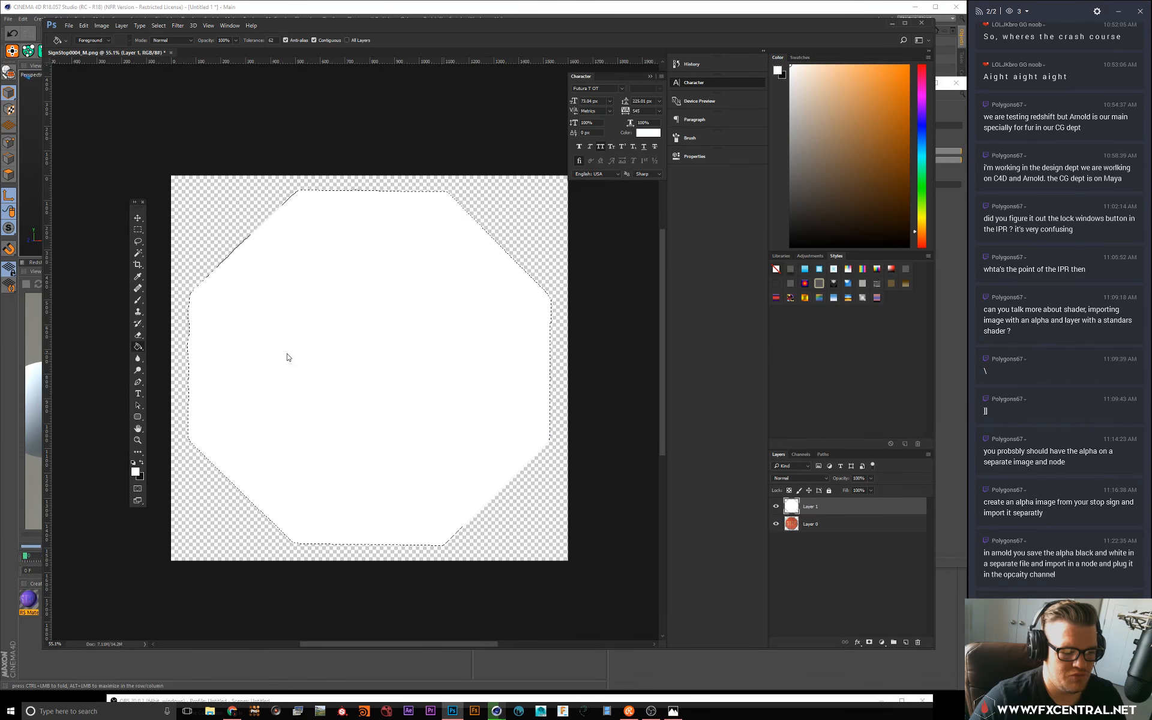
left_click(887, 603)
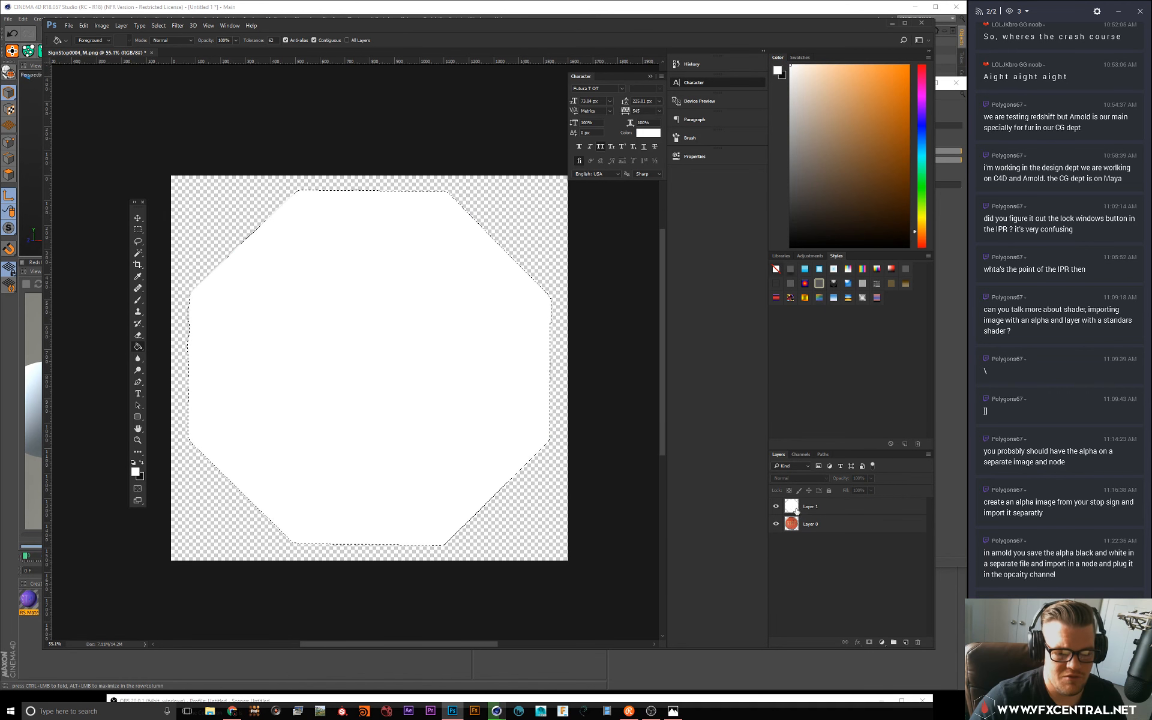
Step: Hide the stop sign layer and add a black-filled layer beneath the white octagon, with the selection cleared
left_click(776, 524)
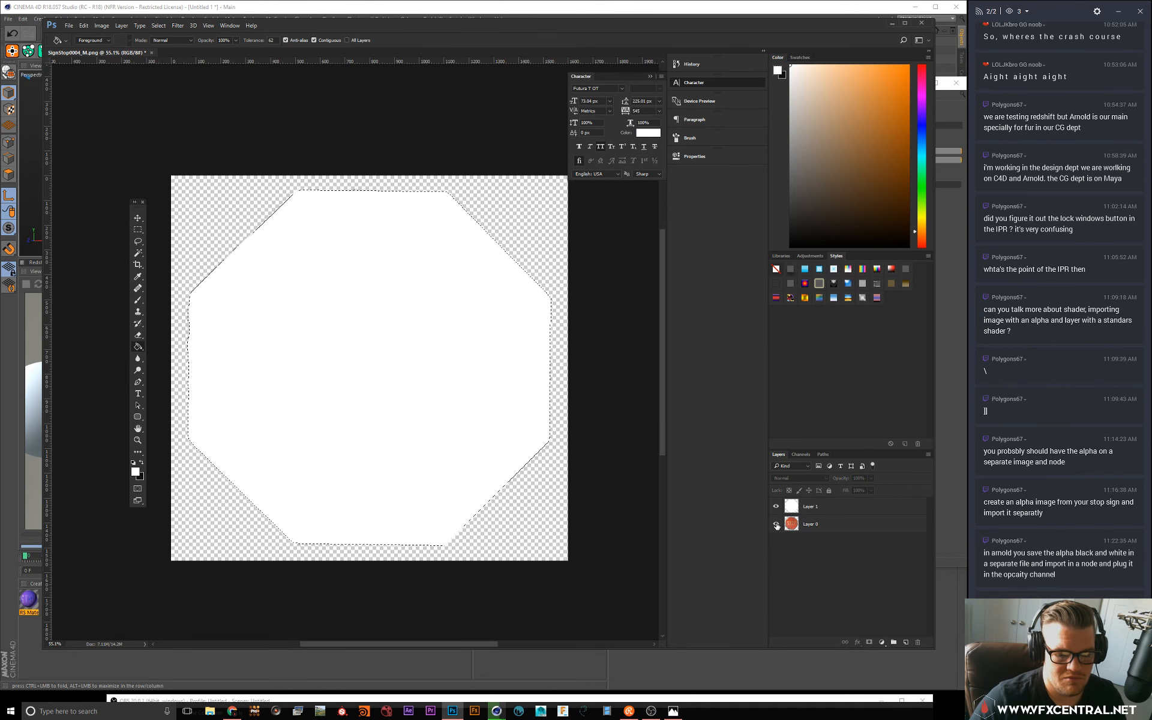
left_click(905, 642)
left_click_drag(814, 511, 822, 535)
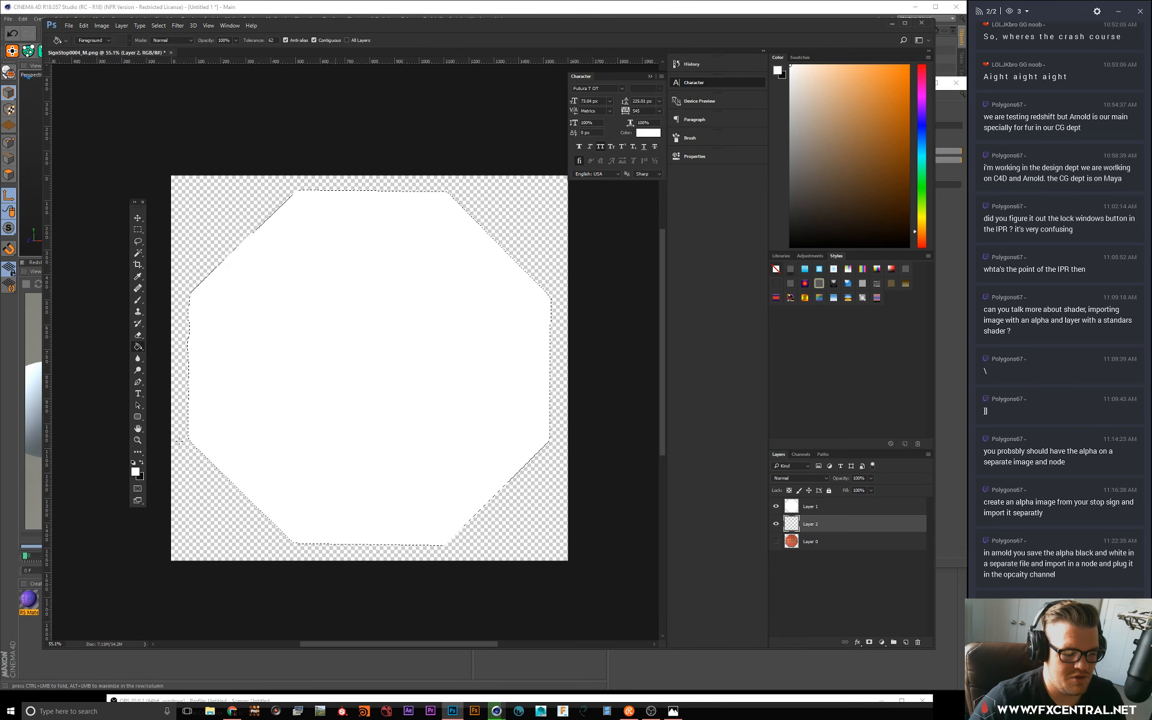
left_click(142, 463)
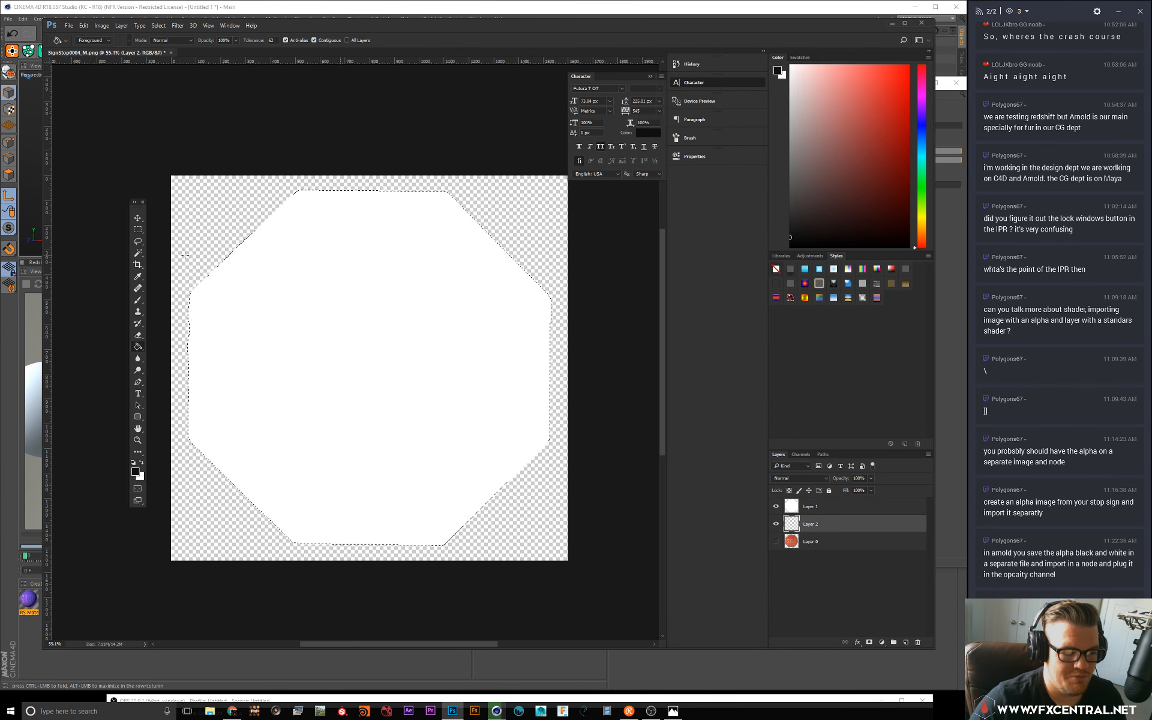
key("ctrl+d")
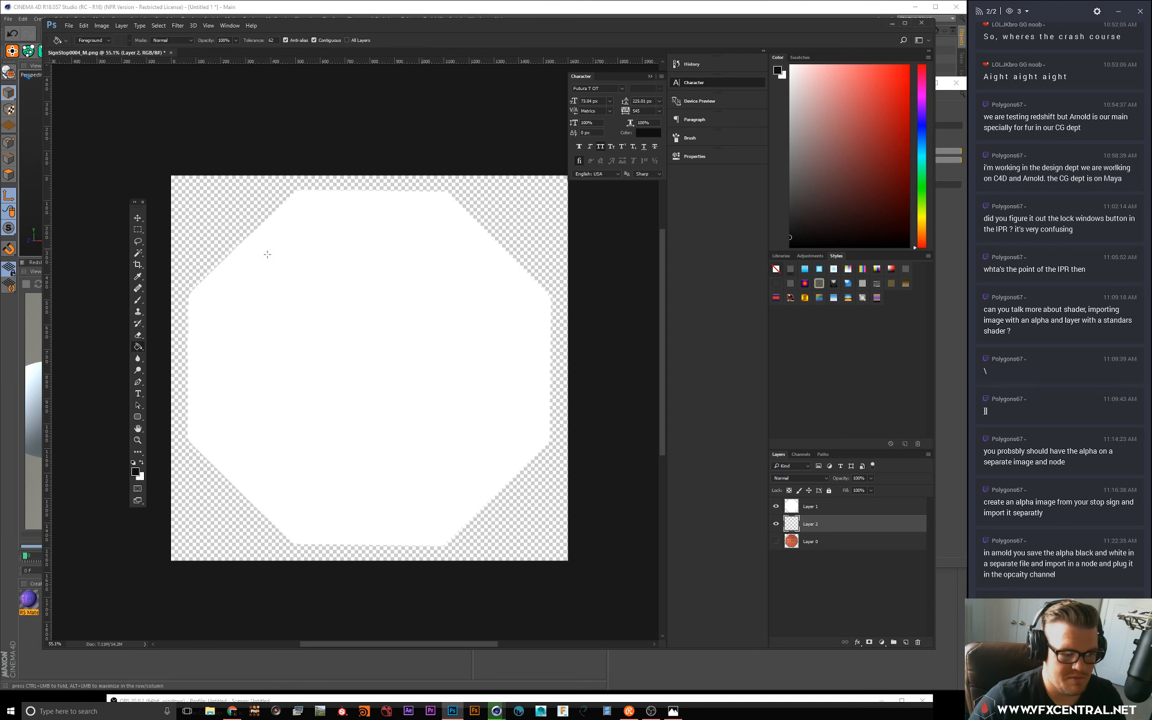
left_click(215, 221)
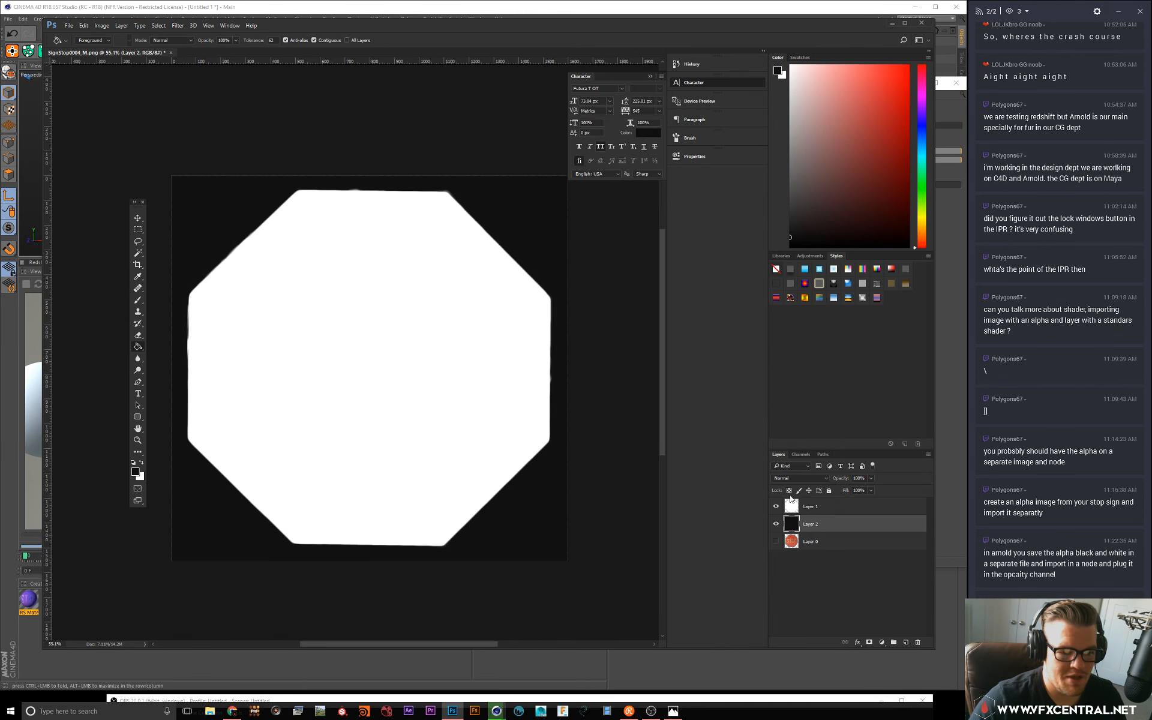
left_click(833, 610)
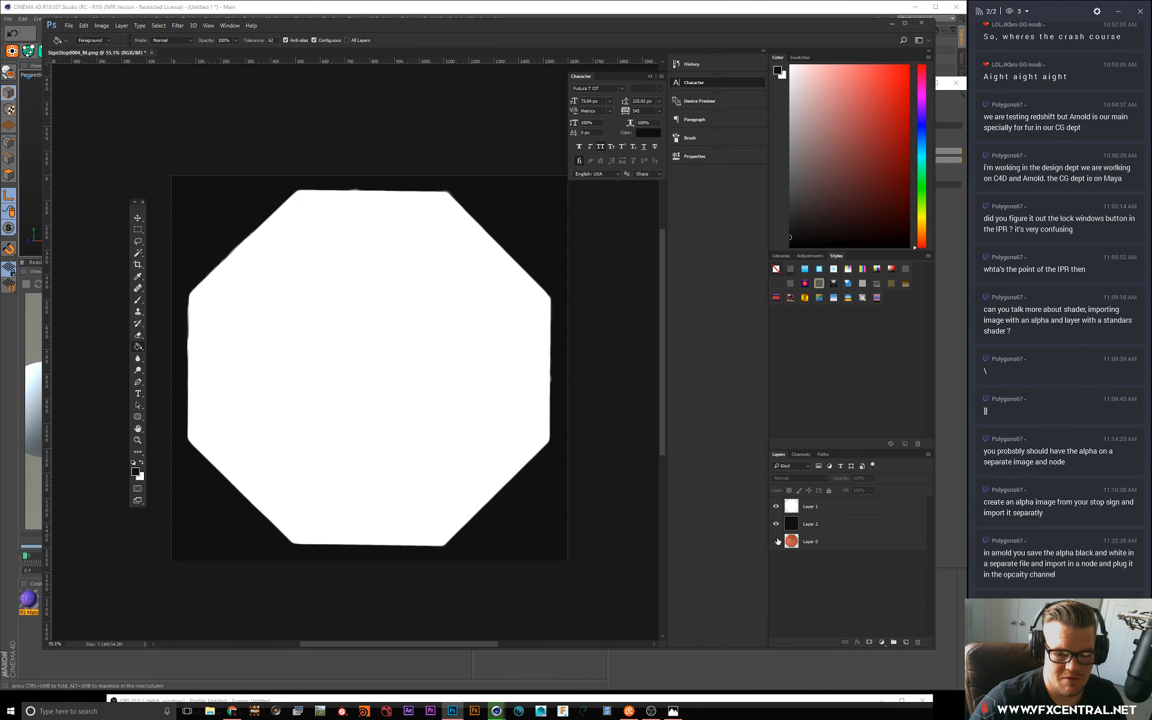
Step: Save a copy of the mask image as SignStop0004_M-alpha2 in Photoshop format in the Assets folder, with Maximize Compatibility on
left_click(69, 25)
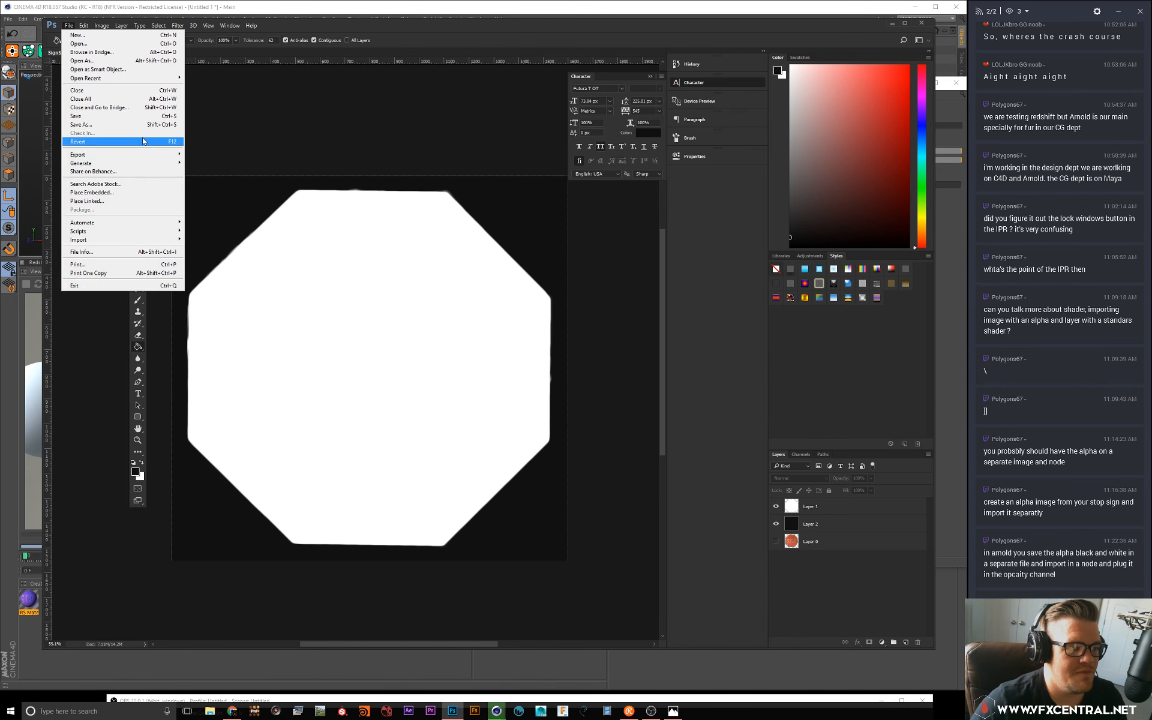
mouse_move(144, 159)
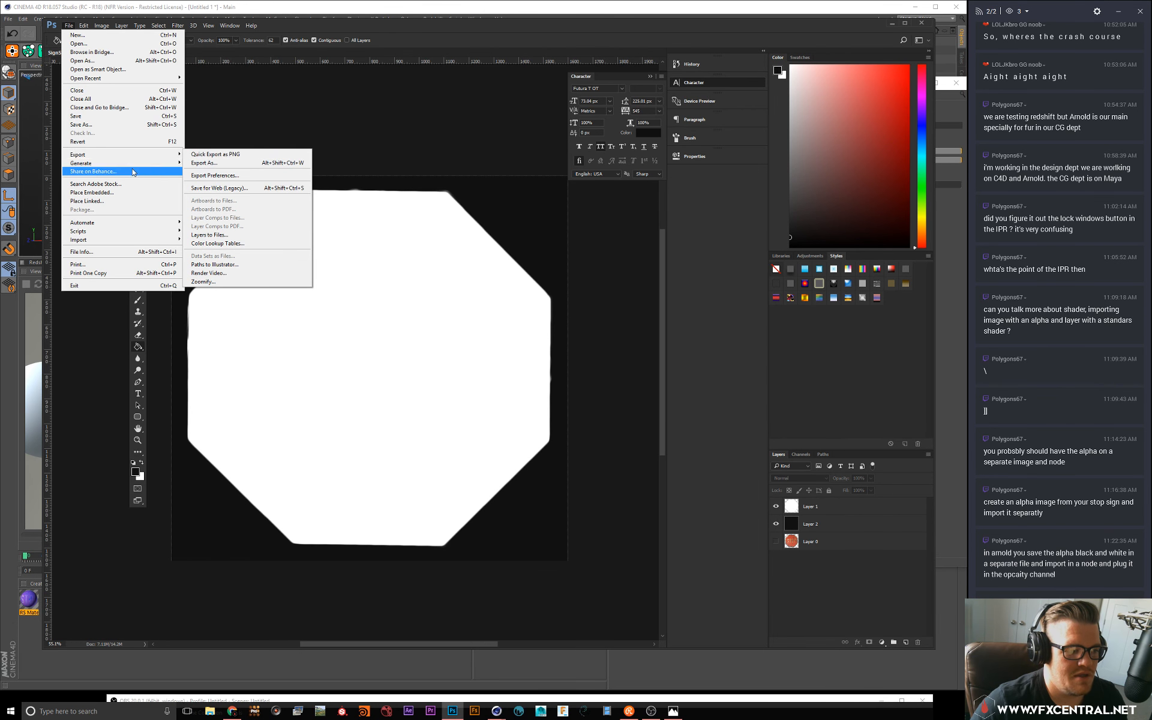
left_click(114, 125)
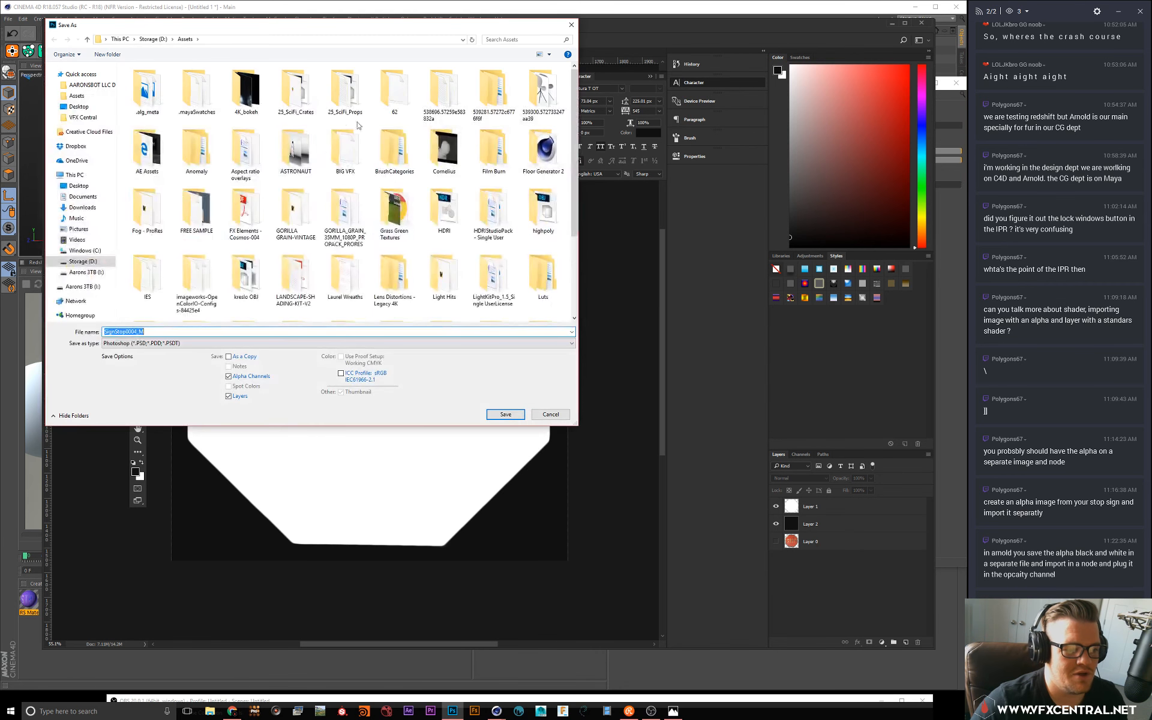
scroll(180, 282, "down", 2)
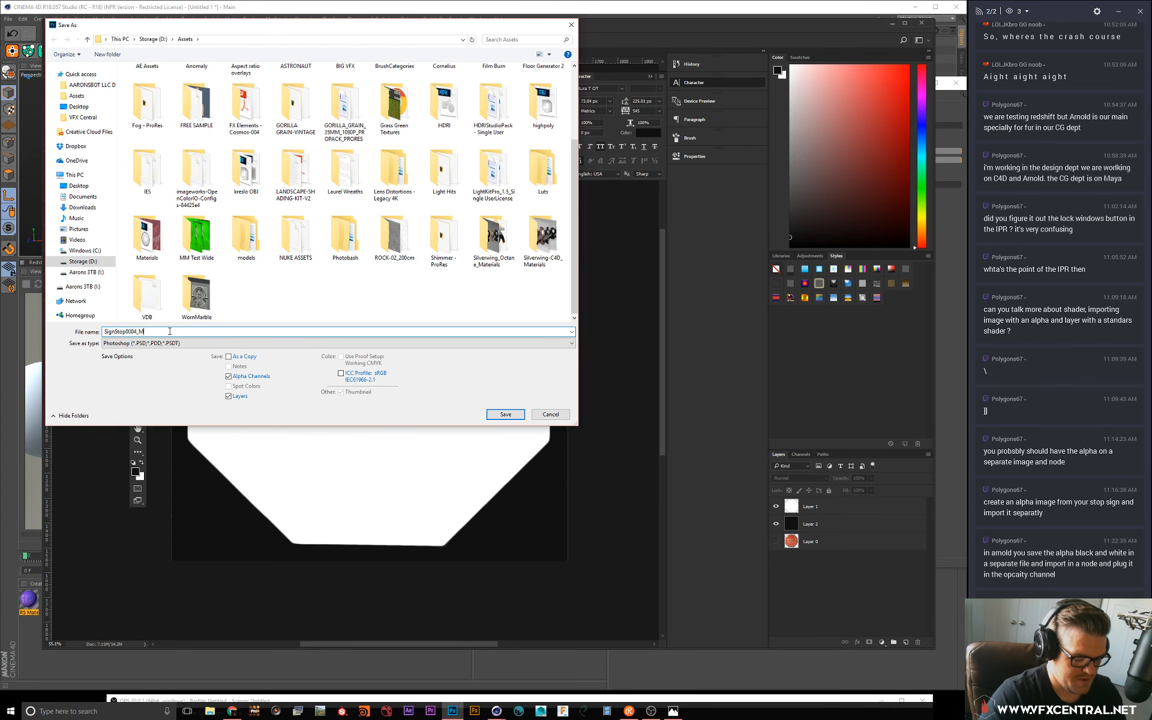
type("-alpha")
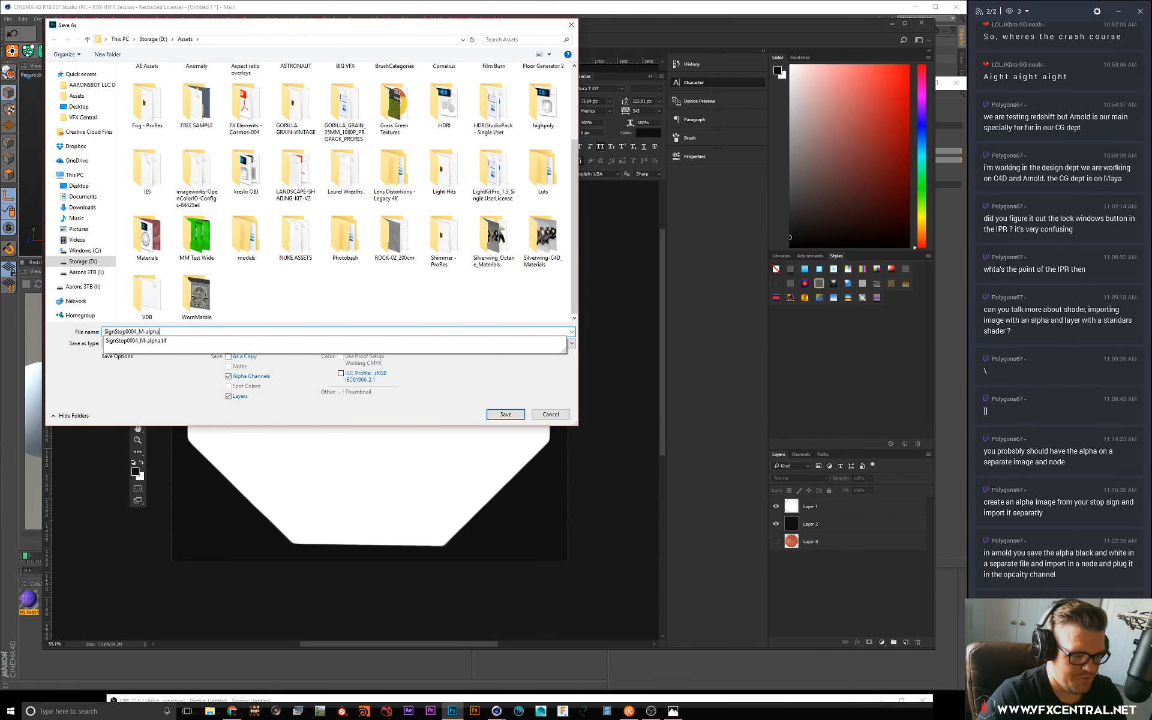
key("Return")
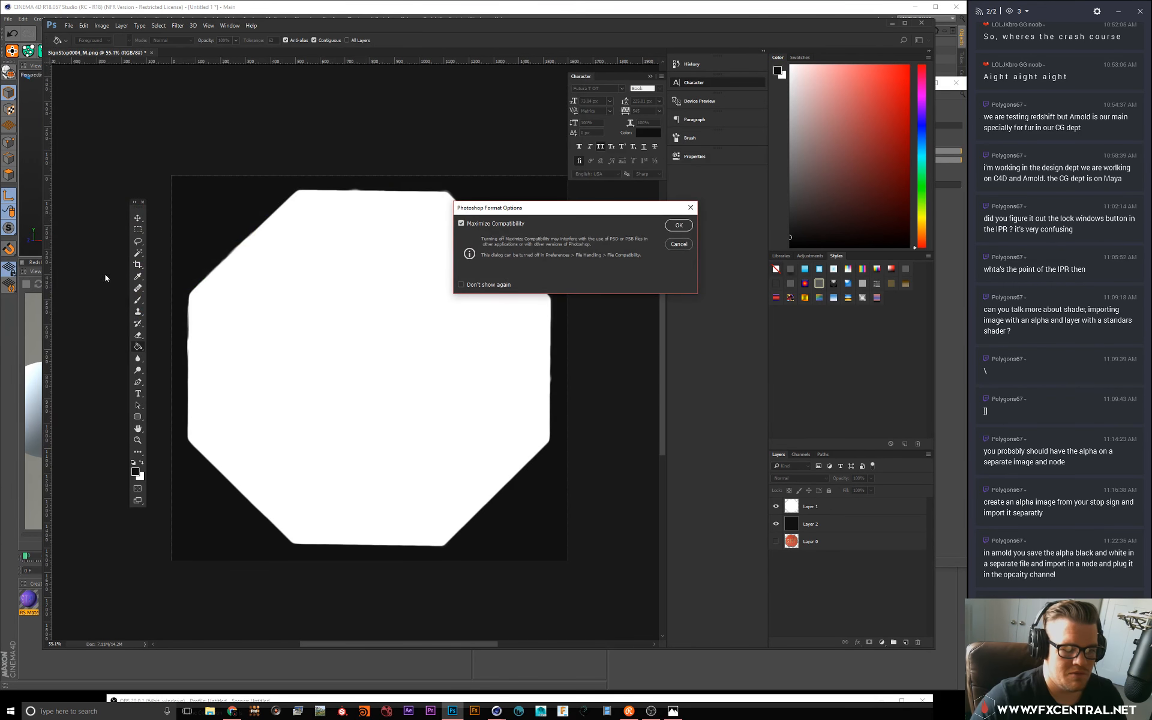
left_click(679, 225)
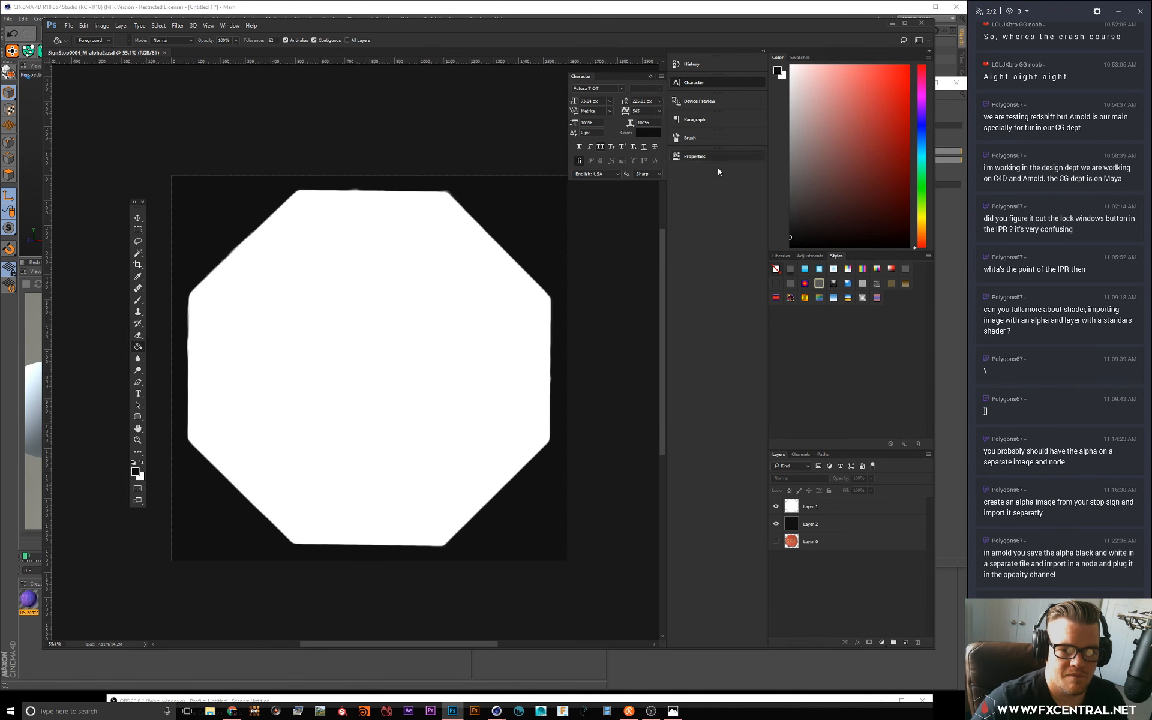
Step: Look through the recent files in File Explorer for the mask image and switch back to Photoshop
left_click(893, 25)
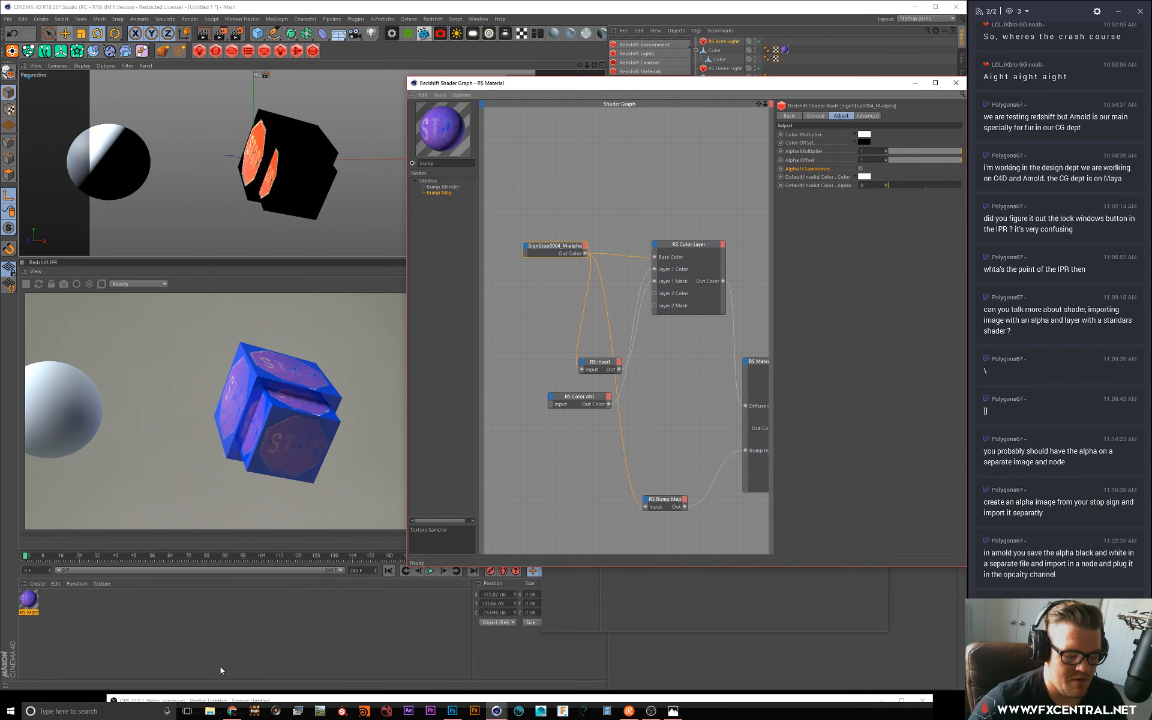
left_click(210, 711)
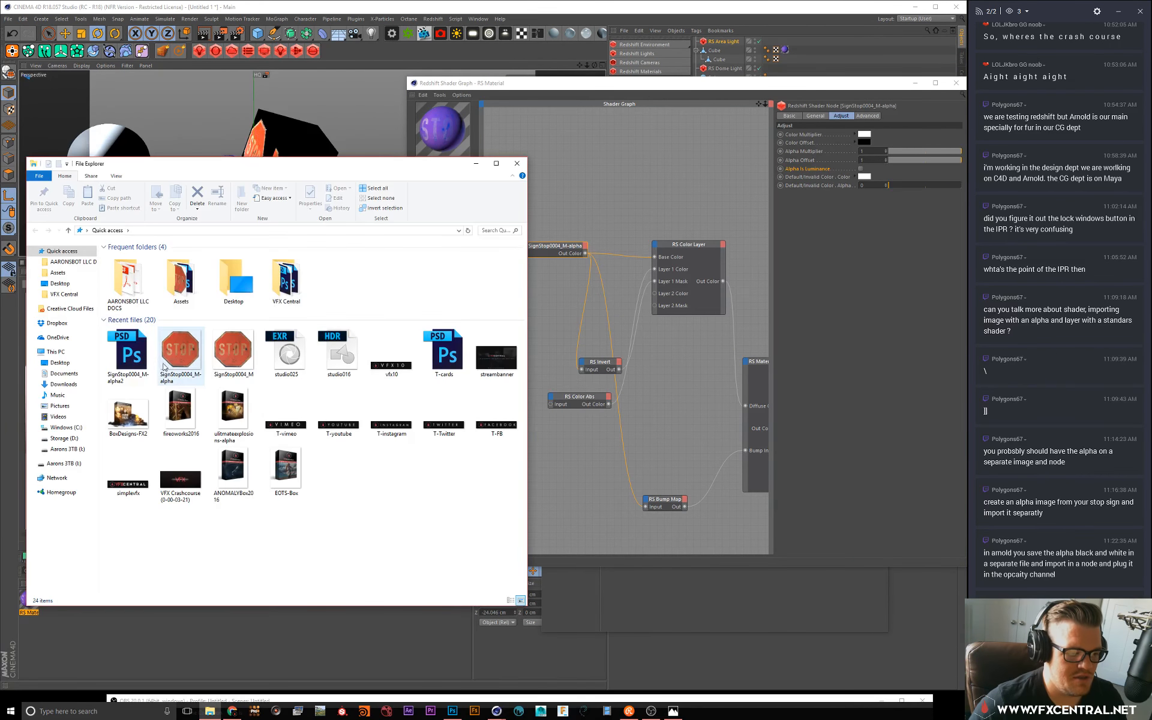
left_click(516, 164)
left_click(452, 711)
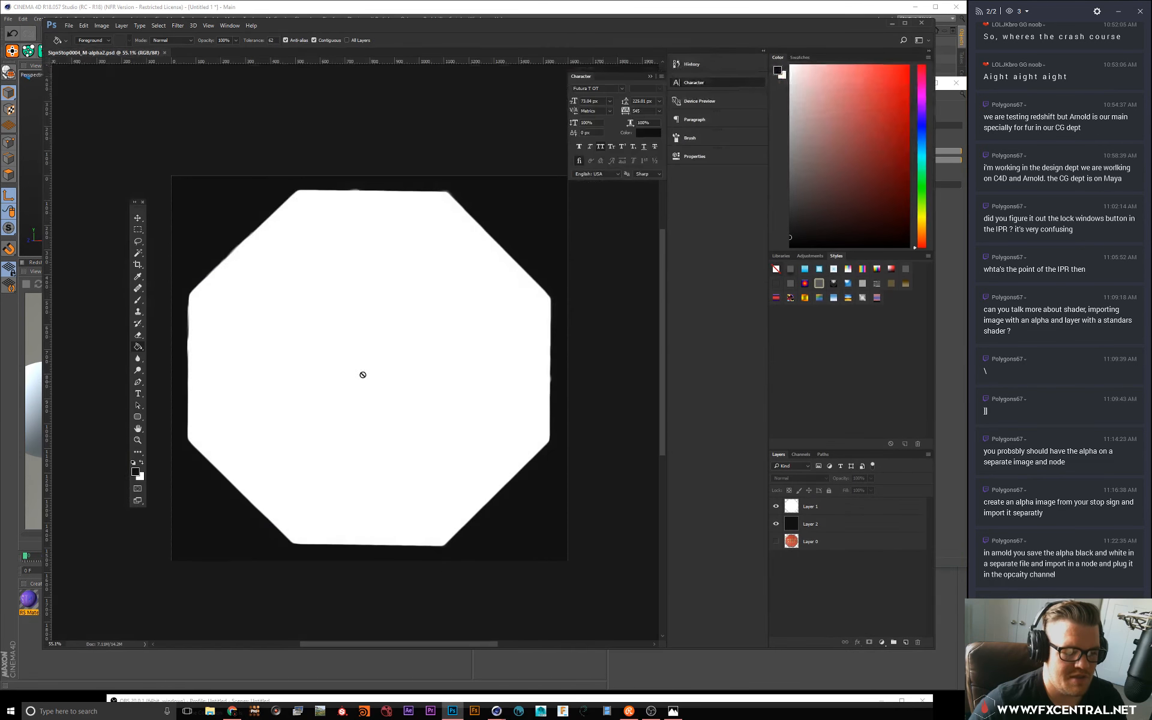
Step: Save a TIFF copy of the mask as SignStop0004_M-alpha2 in the Assets folder without layers, using no image compression
left_click(67, 24)
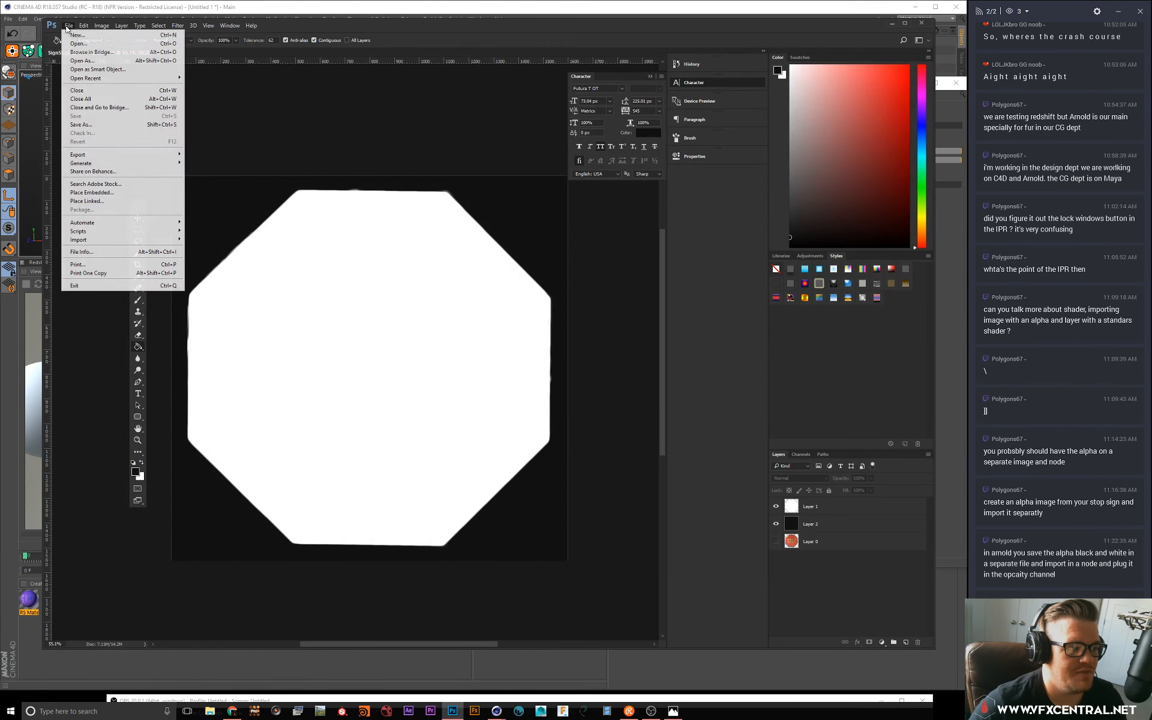
left_click(105, 126)
left_click(142, 343)
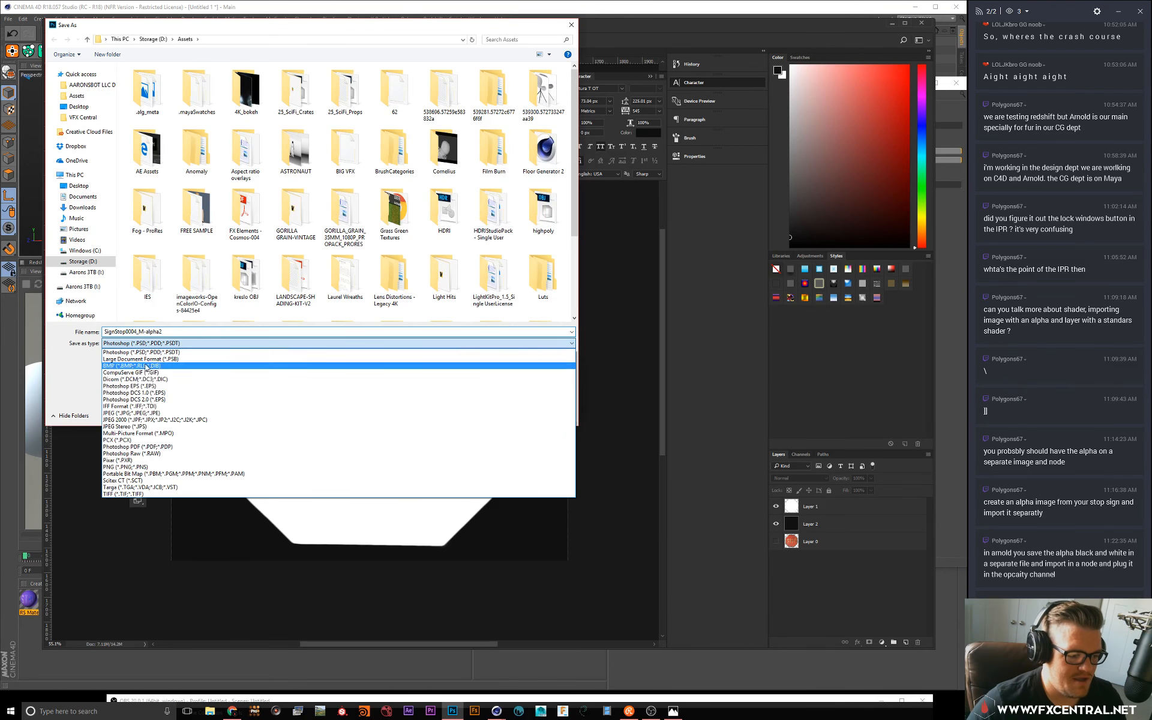
left_click(127, 494)
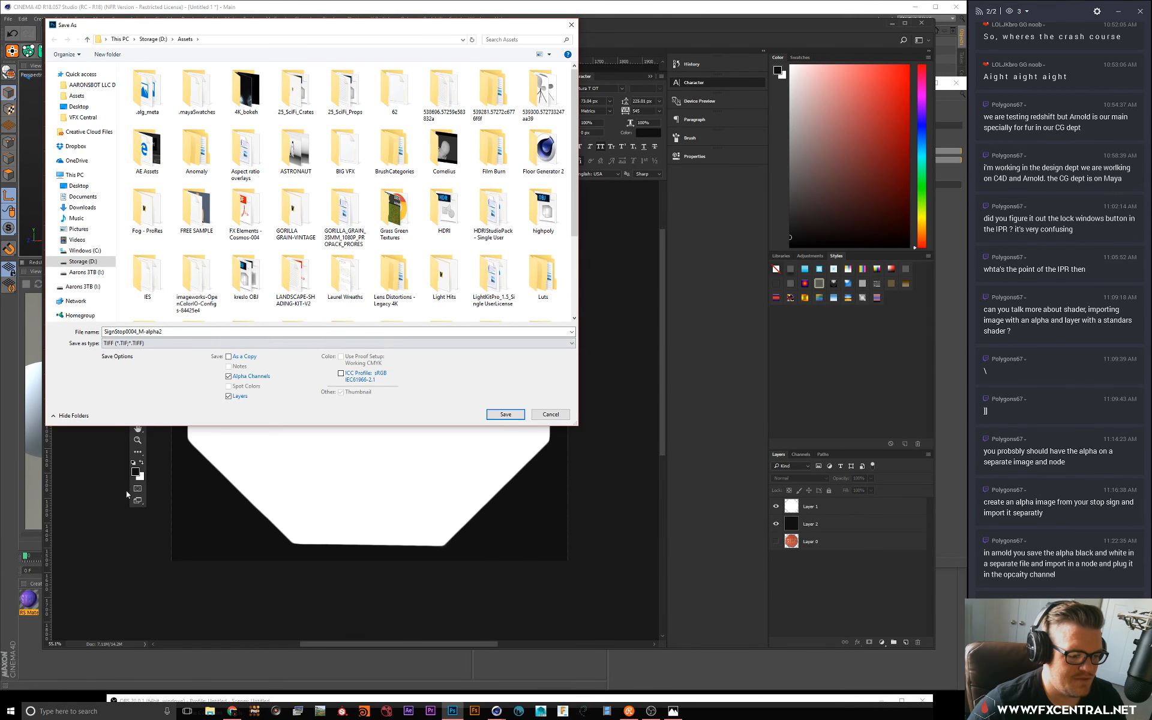
left_click(229, 397)
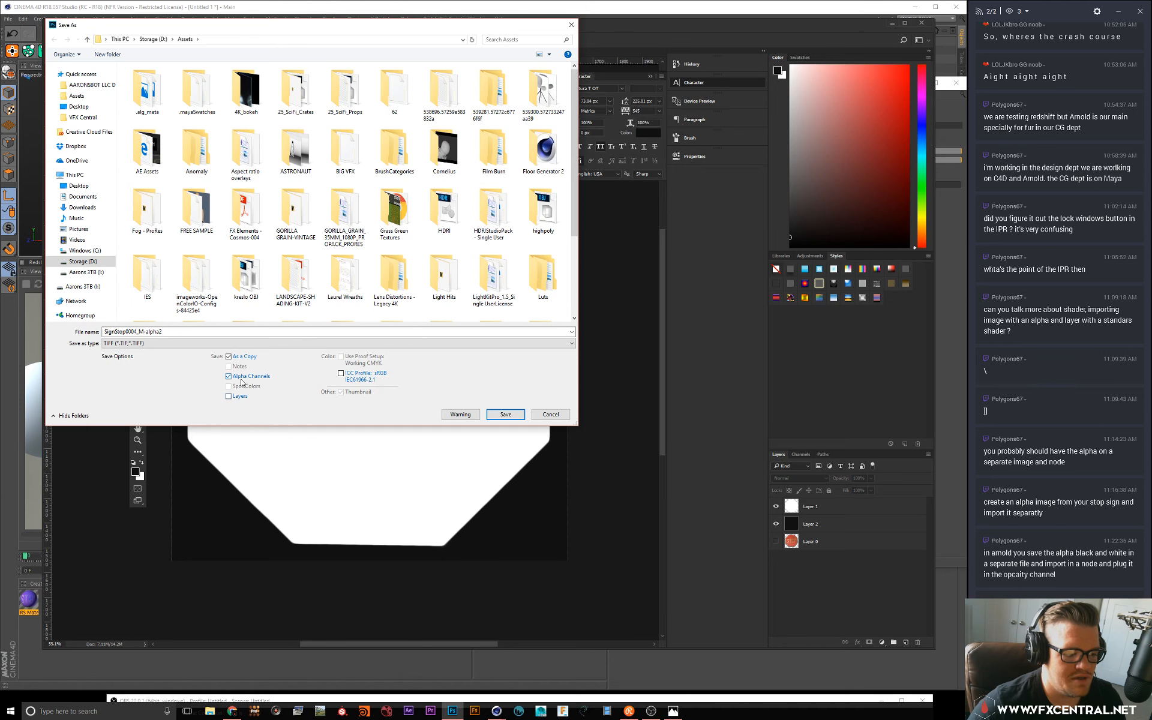
left_click(499, 414)
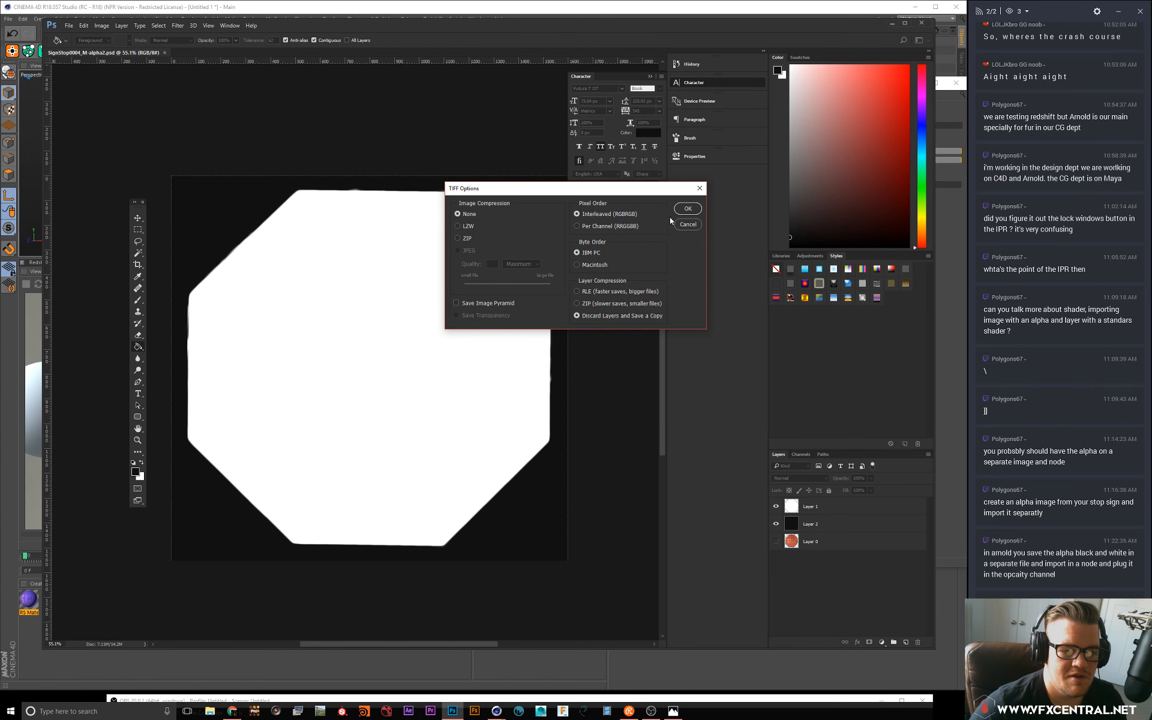
left_click(688, 208)
Step: Switch to Cinema 4D, bring the SignStop0004_M-alpha2 TIFF into the shader graph, and connect its Out Color to the Color Layer's Layer 1 Mask
left_click(893, 24)
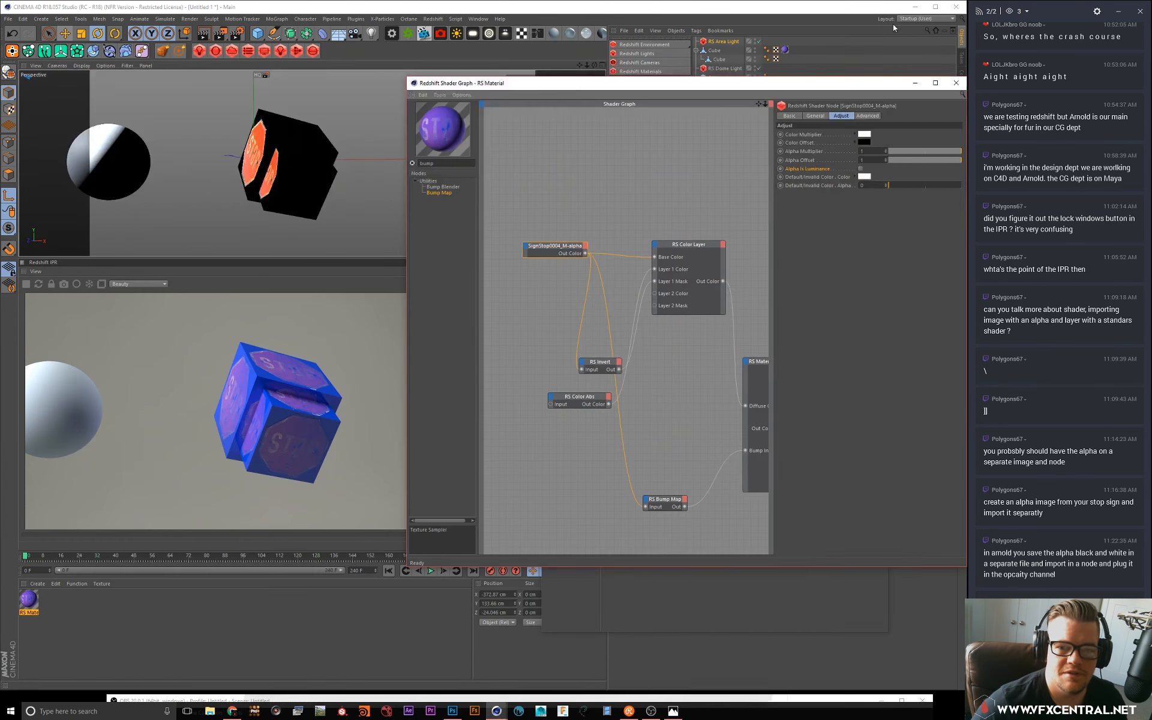
left_click(209, 710)
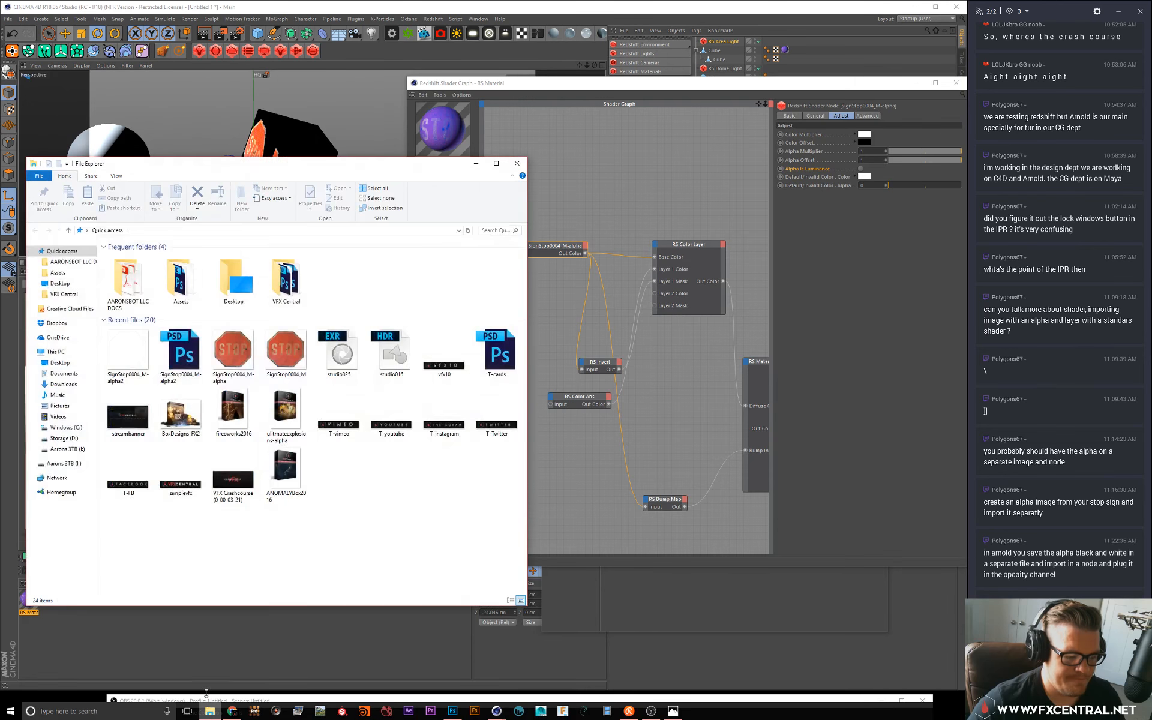
left_click_drag(128, 354, 529, 277)
left_click(517, 164)
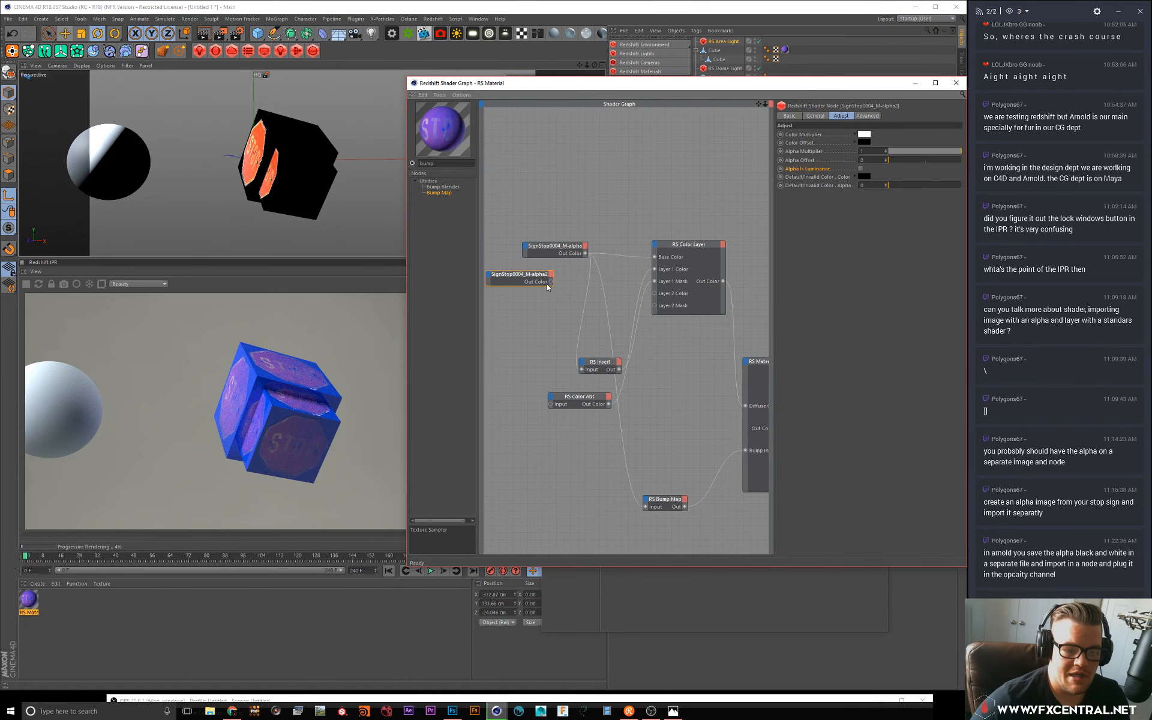
left_click_drag(626, 272, 654, 282)
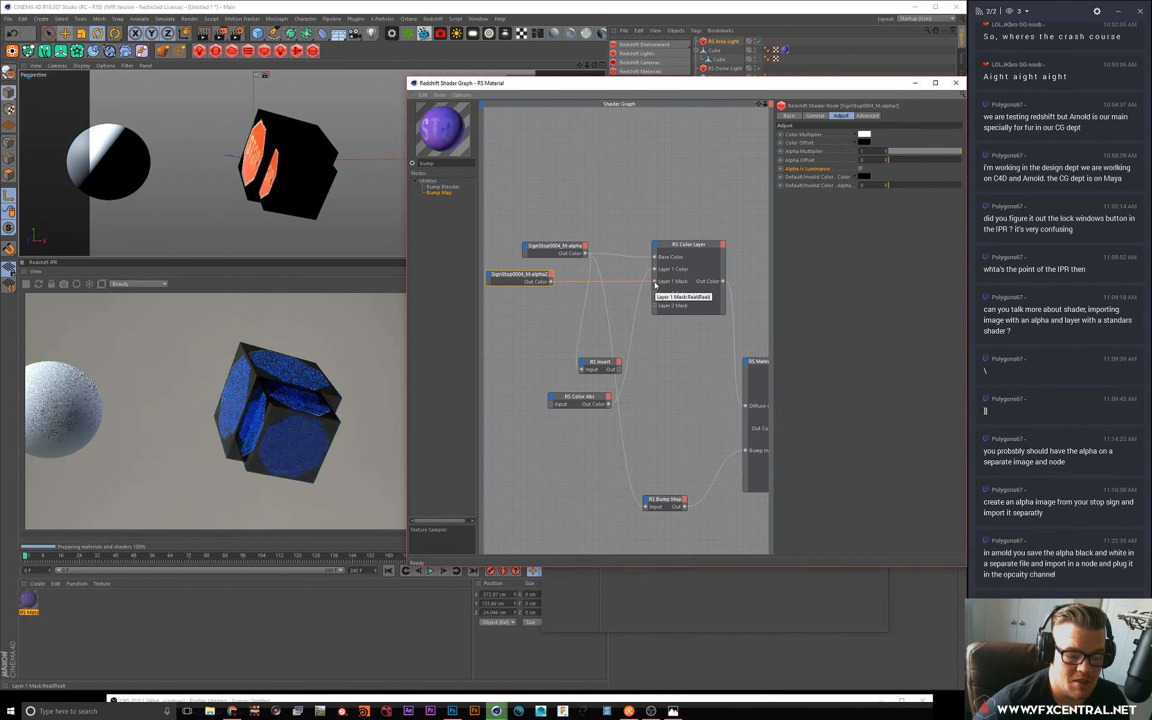
Step: Rewire the stop sign texture to Layer 1 Color and RS Color Abs to Layer 2 Color, and delete the unused RS Invert node
left_click_drag(554, 245, 527, 204)
left_click(682, 246)
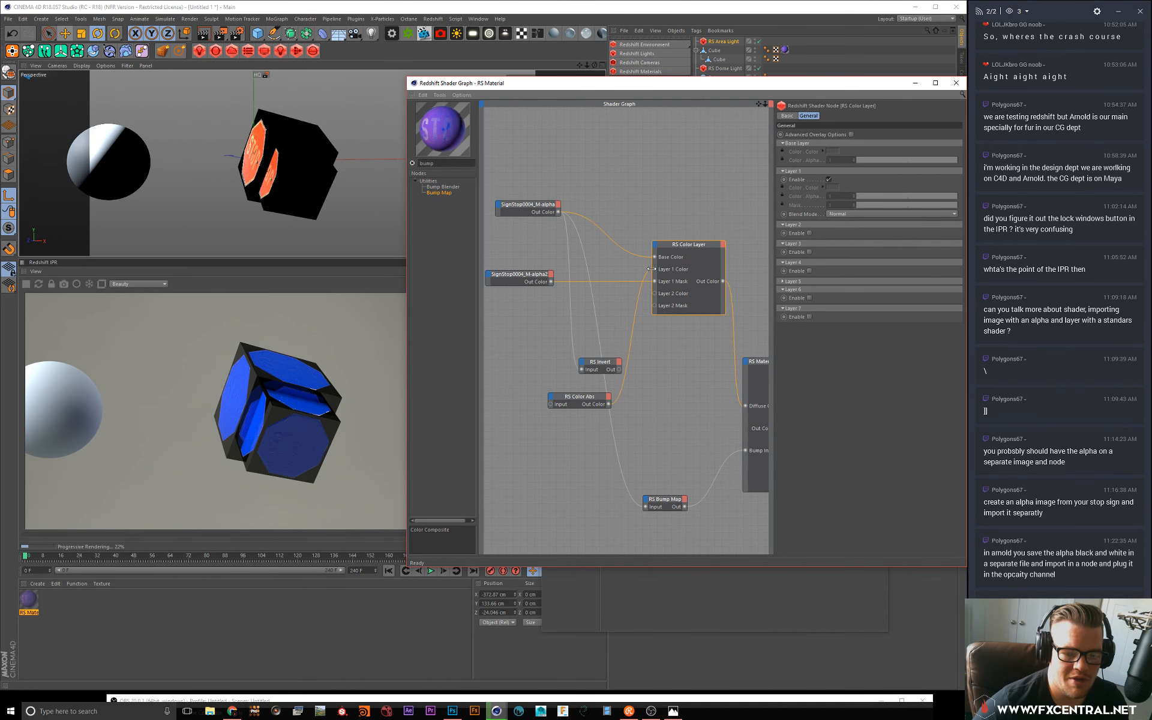
mouse_move(649, 273)
left_mouse_down()
mouse_move(654, 294)
mouse_move(646, 262)
mouse_move(652, 268)
left_mouse_up()
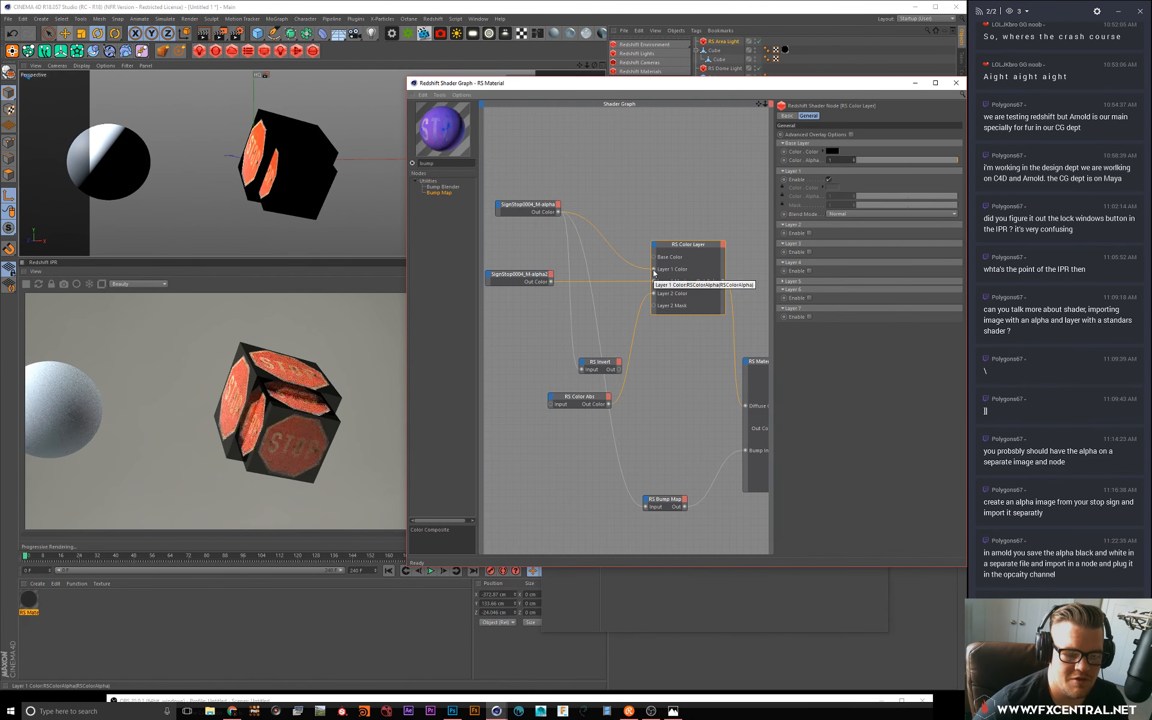
left_click(522, 282)
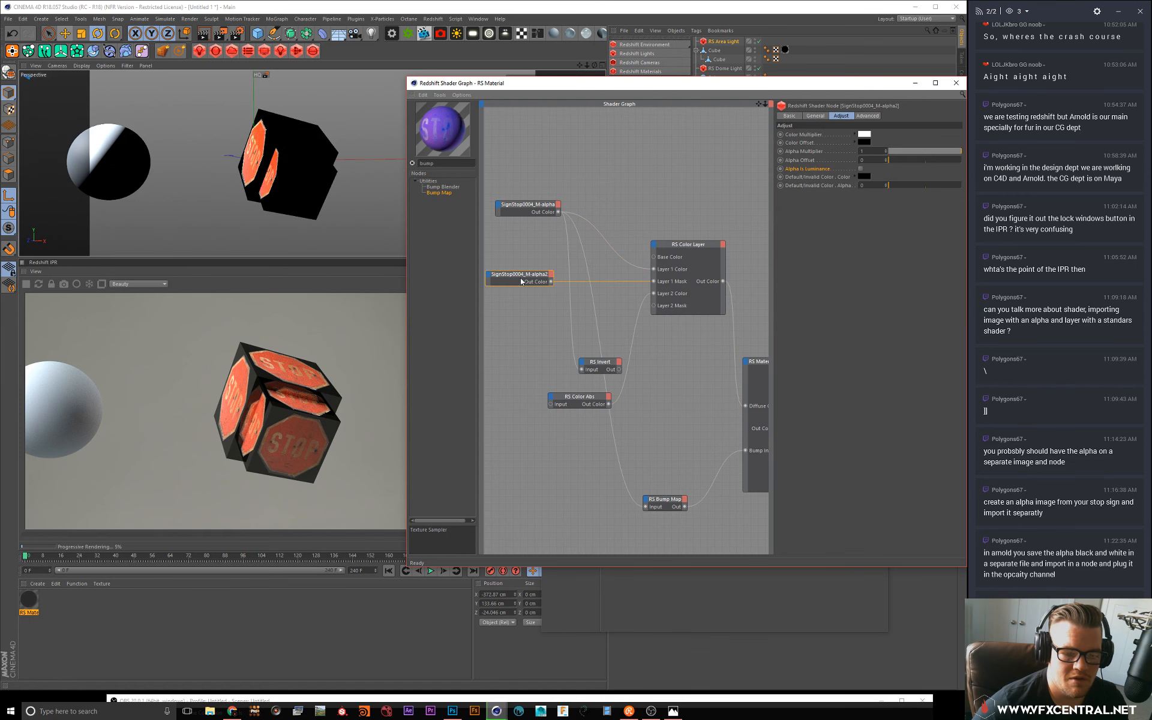
left_click(596, 365)
key("Delete")
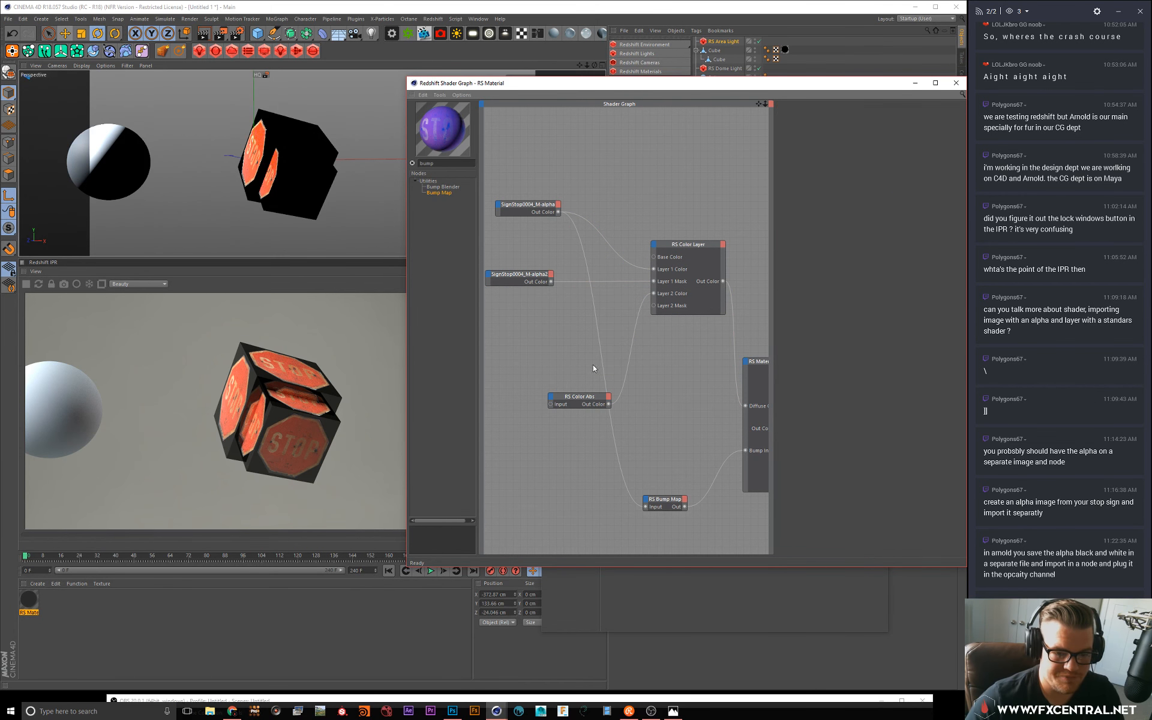
Step: Try the mask texture on the Color Layer's Layer 2 Mask, then return its connection to Layer 1 Mask
left_click_drag(520, 277, 531, 281)
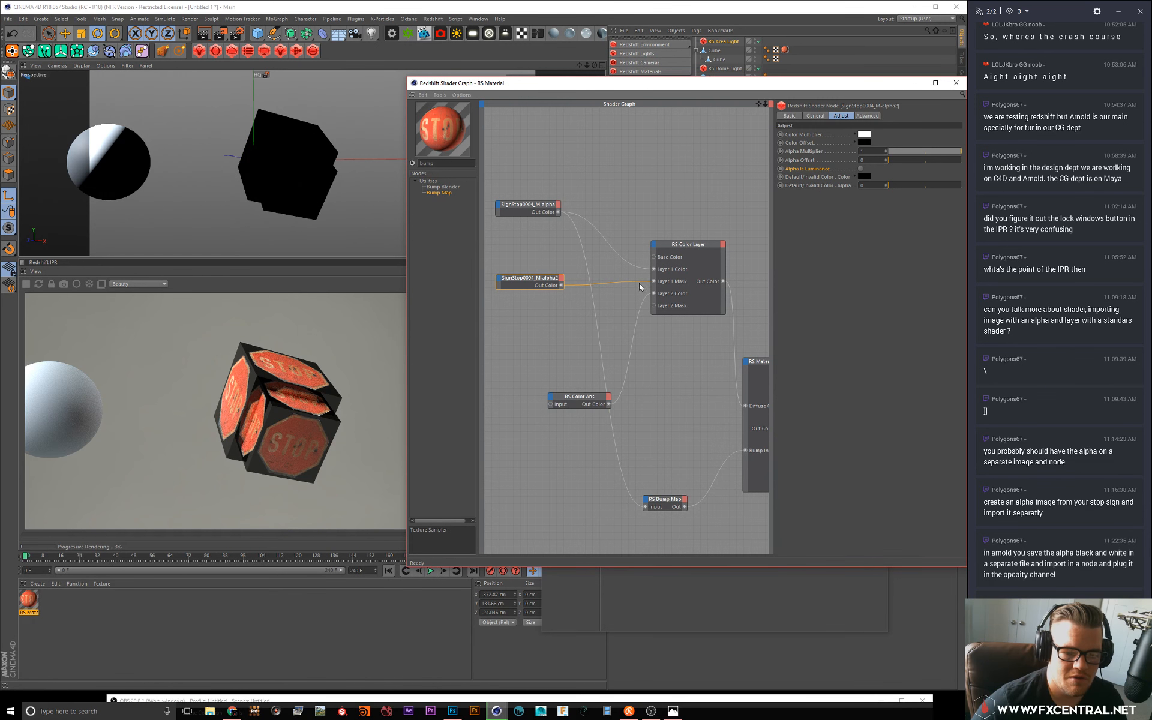
mouse_move(653, 281)
left_mouse_down()
mouse_move(638, 288)
mouse_move(653, 306)
left_mouse_up()
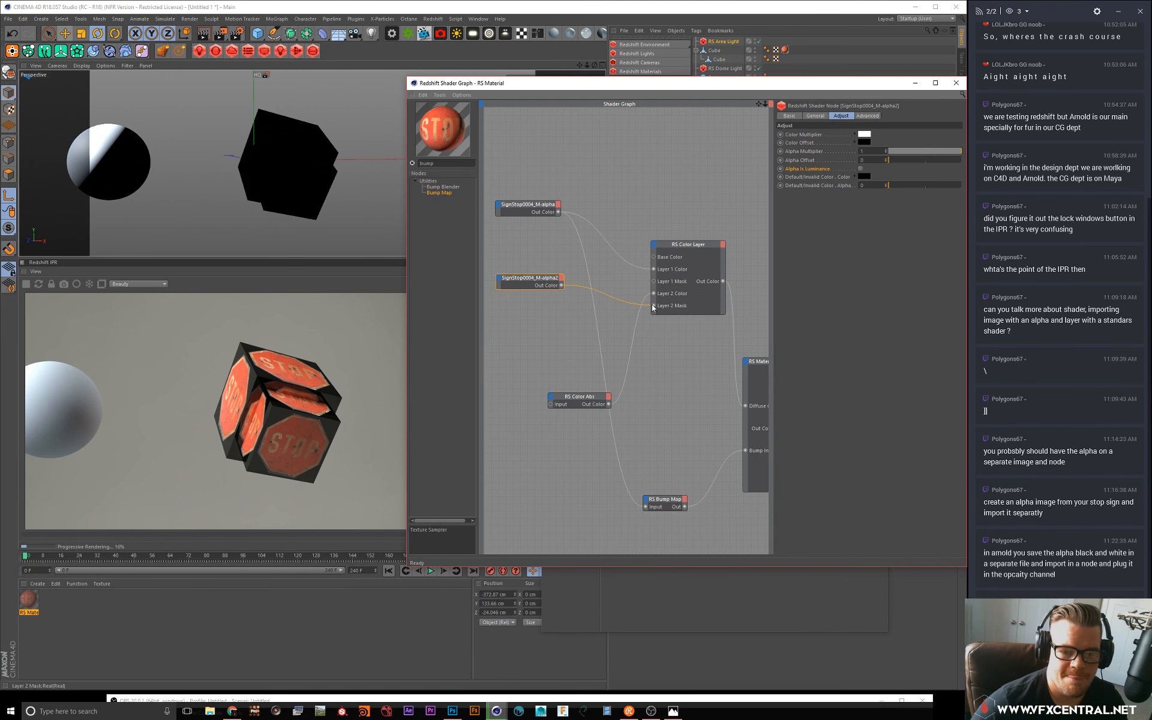
left_click_drag(652, 282, 653, 281)
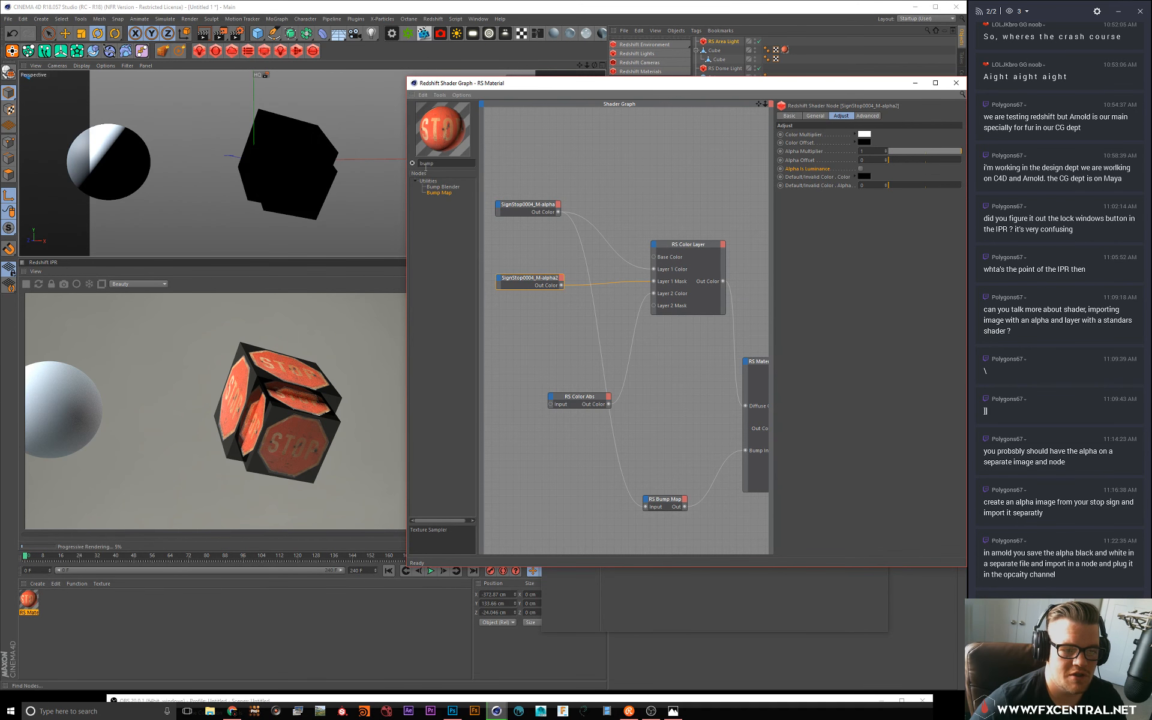
Step: Try an Invert node after the mask texture, feeding the Color Layer's Layer 1 Mask and then its Layer 2 Mask
type("inve")
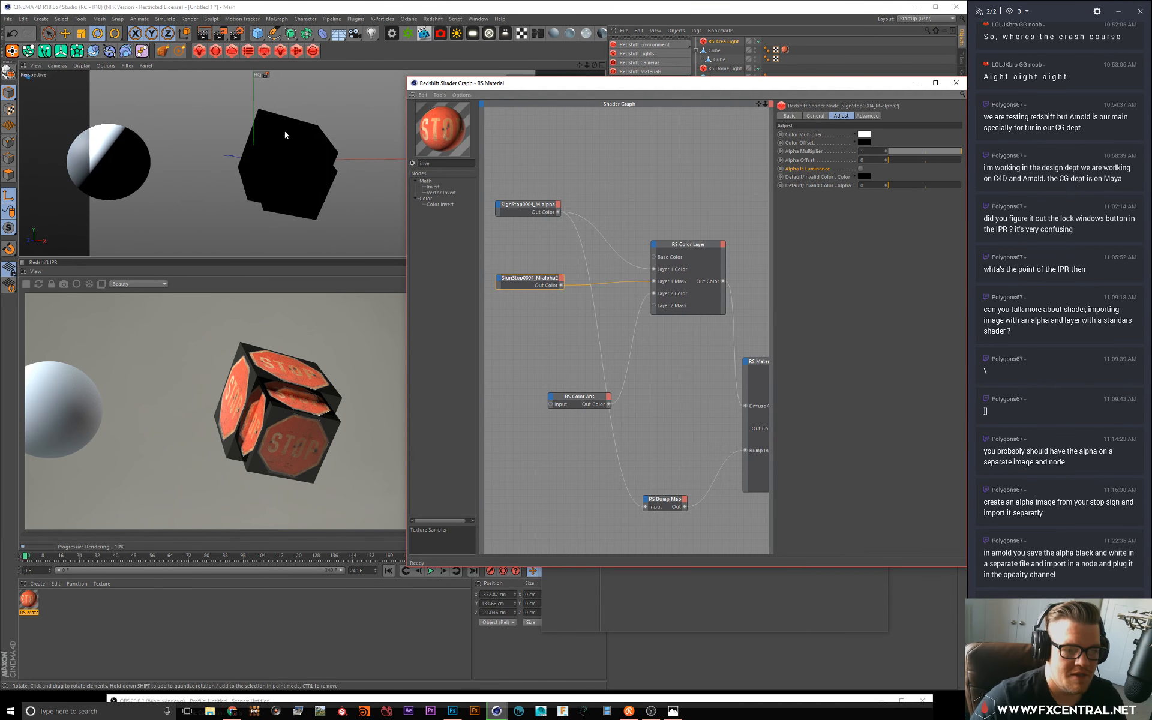
left_click_drag(616, 288, 592, 293)
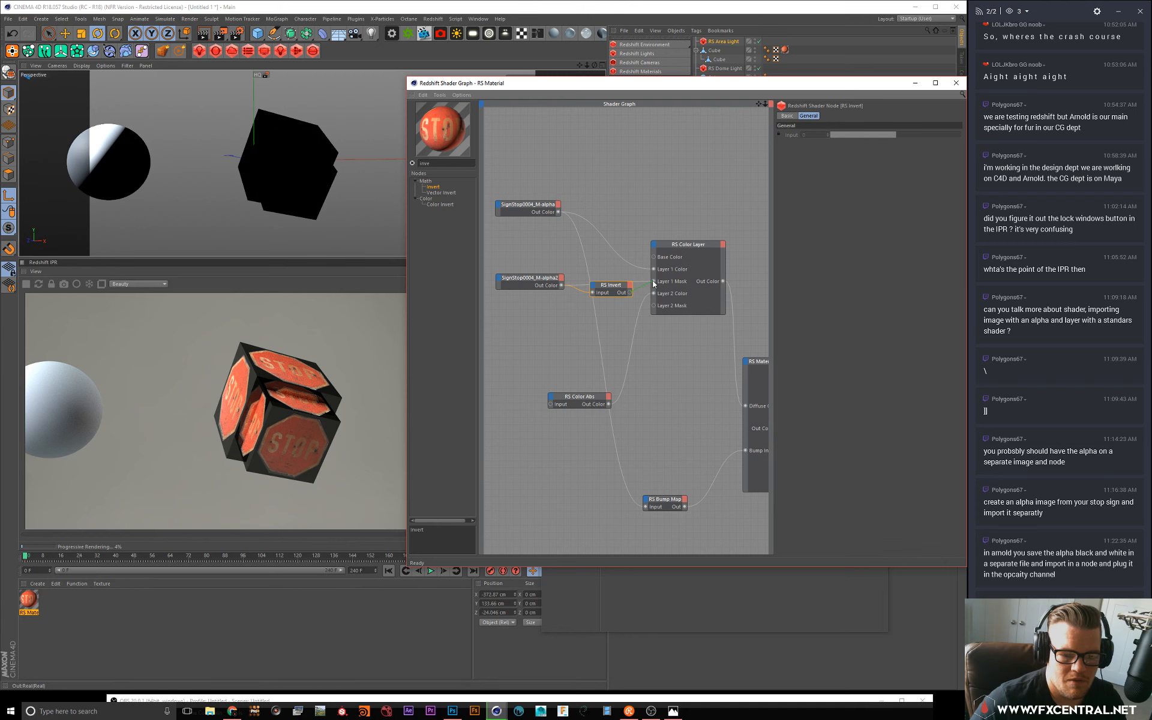
left_click_drag(654, 284, 558, 338)
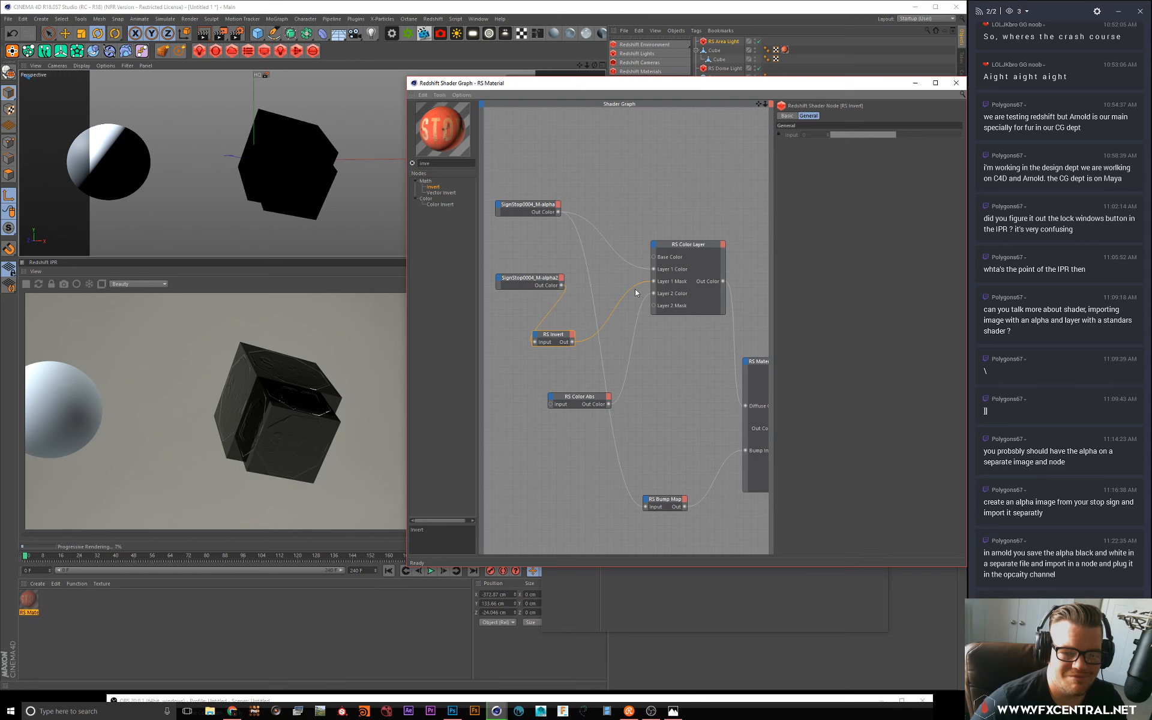
mouse_move(648, 283)
left_mouse_down()
mouse_move(642, 300)
mouse_move(654, 306)
left_mouse_up()
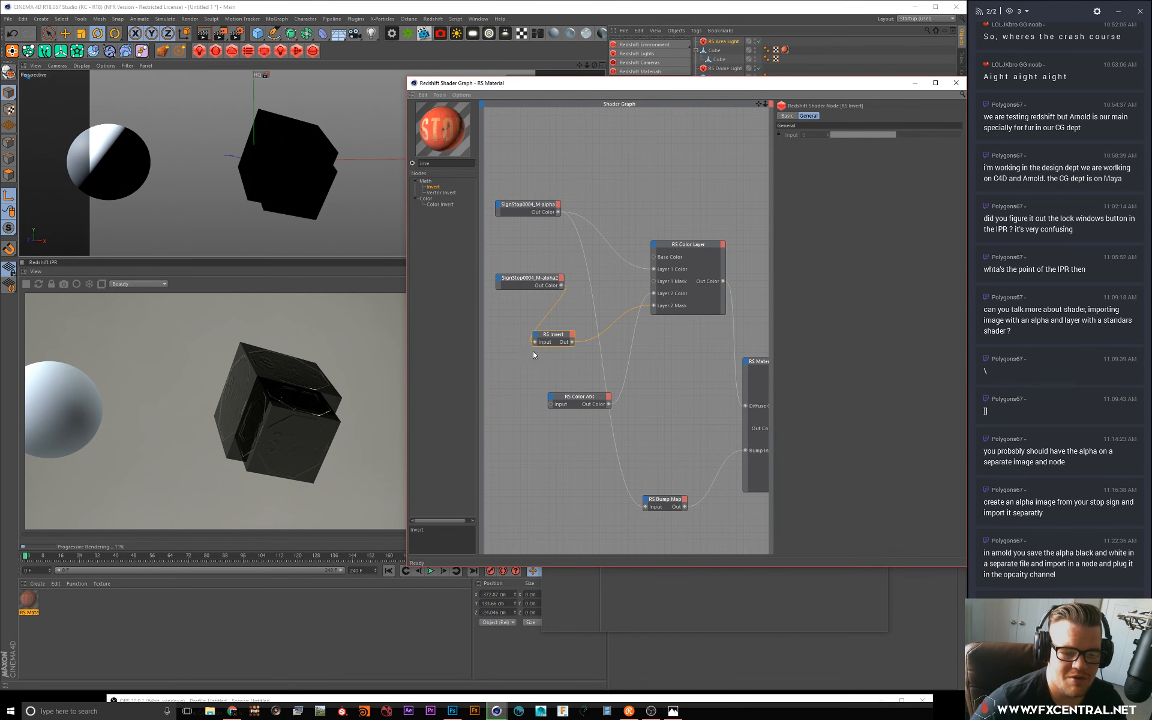
left_click_drag(562, 341, 615, 300)
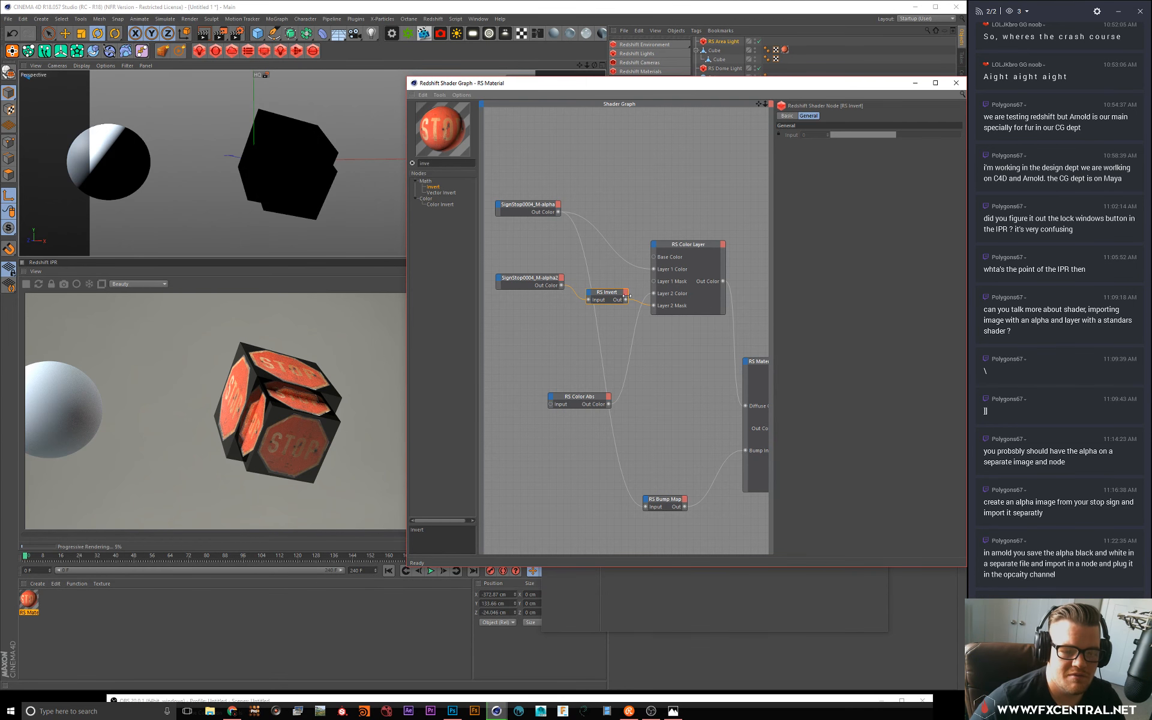
Step: Delete the Invert node and reconnect the mask texture directly to the Color Layer's Layer 1 Mask
key("Delete")
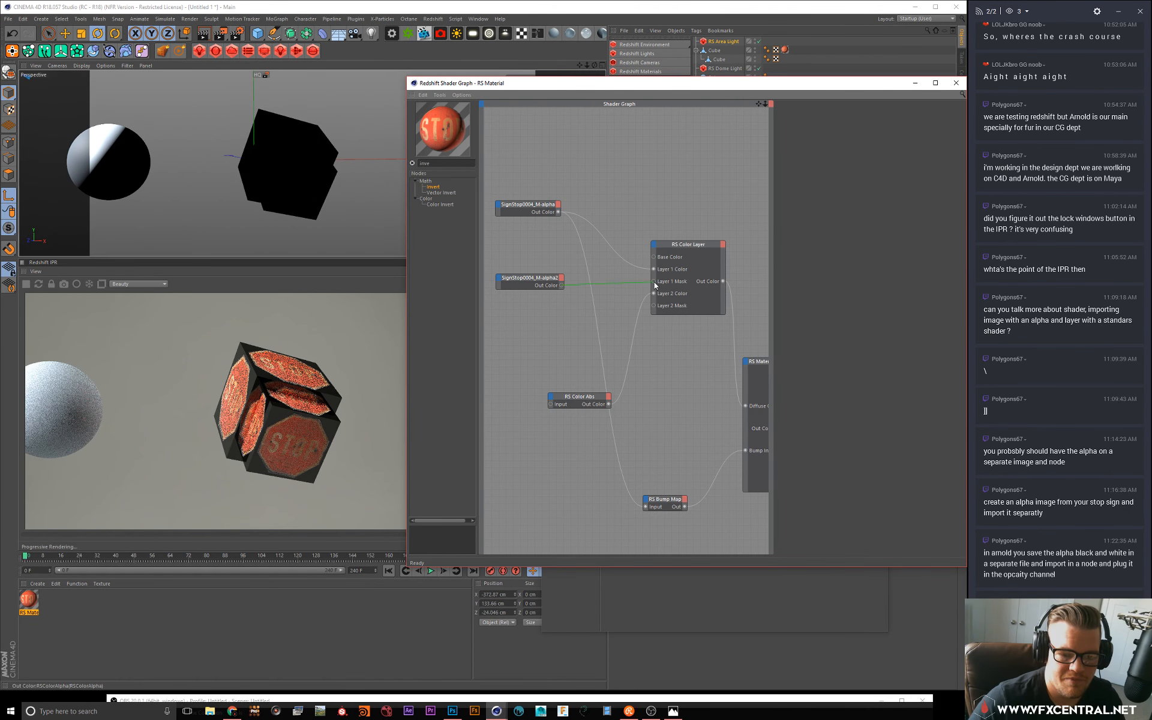
left_click_drag(656, 286, 654, 282)
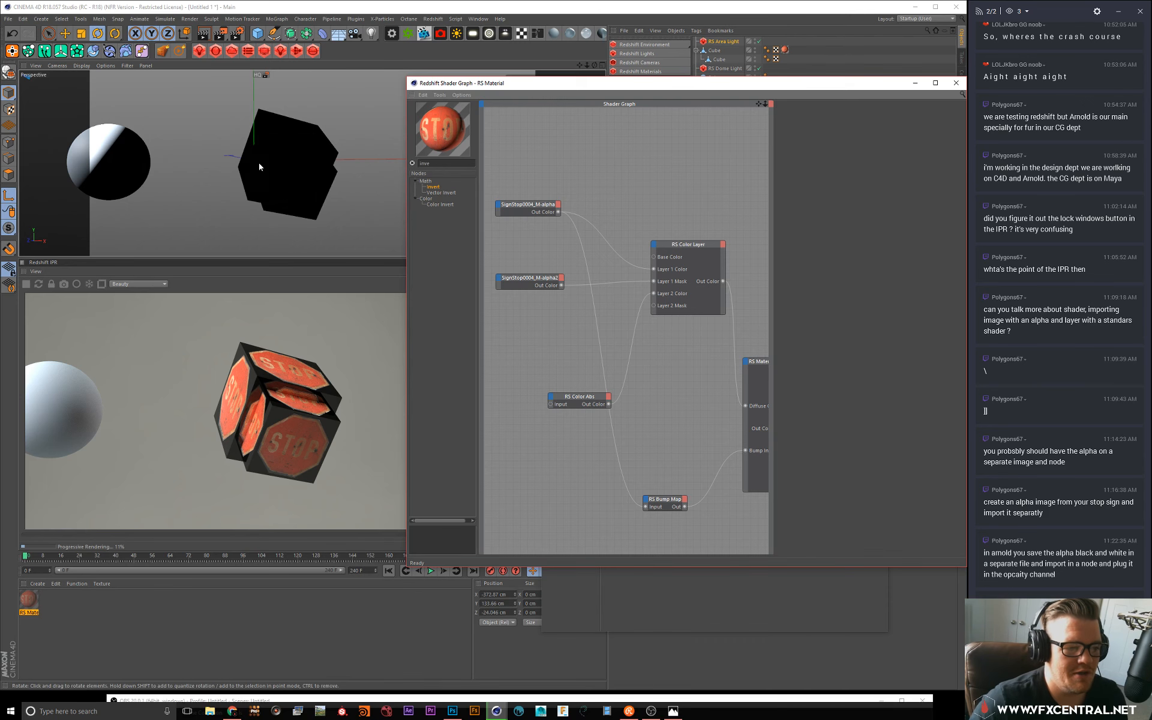
mouse_move(259, 163)
left_mouse_down("alt")
mouse_move(295, 158)
mouse_move(253, 157)
left_mouse_up("alt")
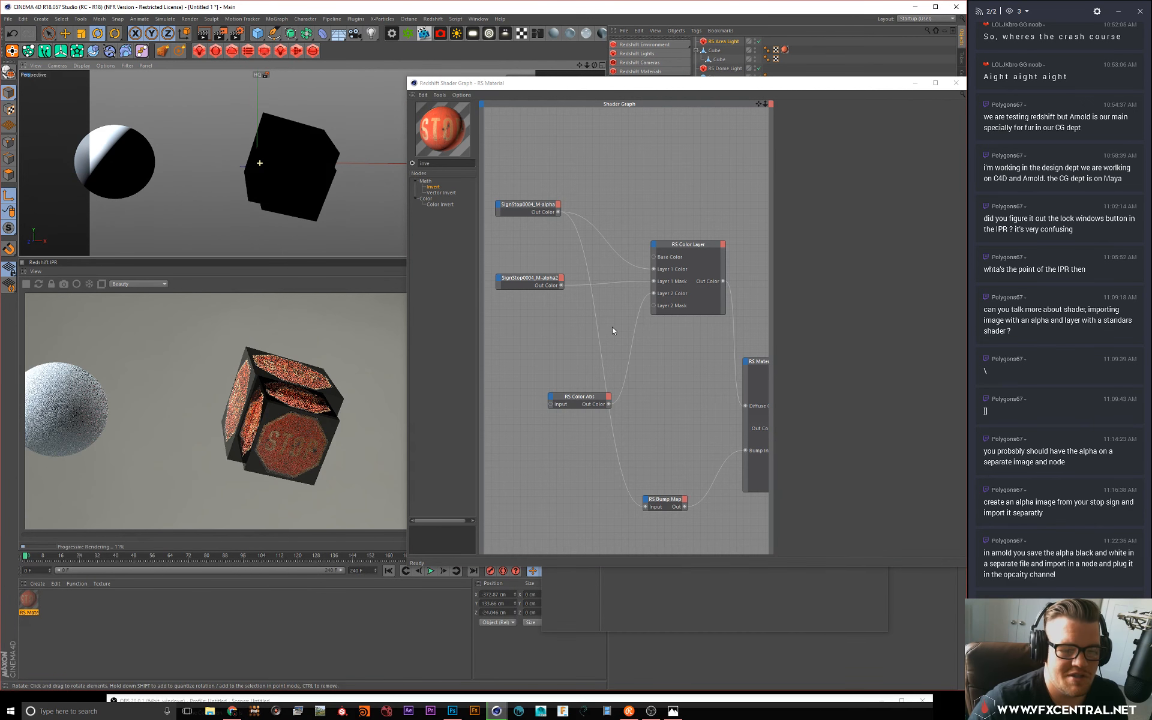
mouse_move(654, 280)
left_mouse_down()
mouse_move(654, 257)
mouse_move(650, 270)
left_mouse_up()
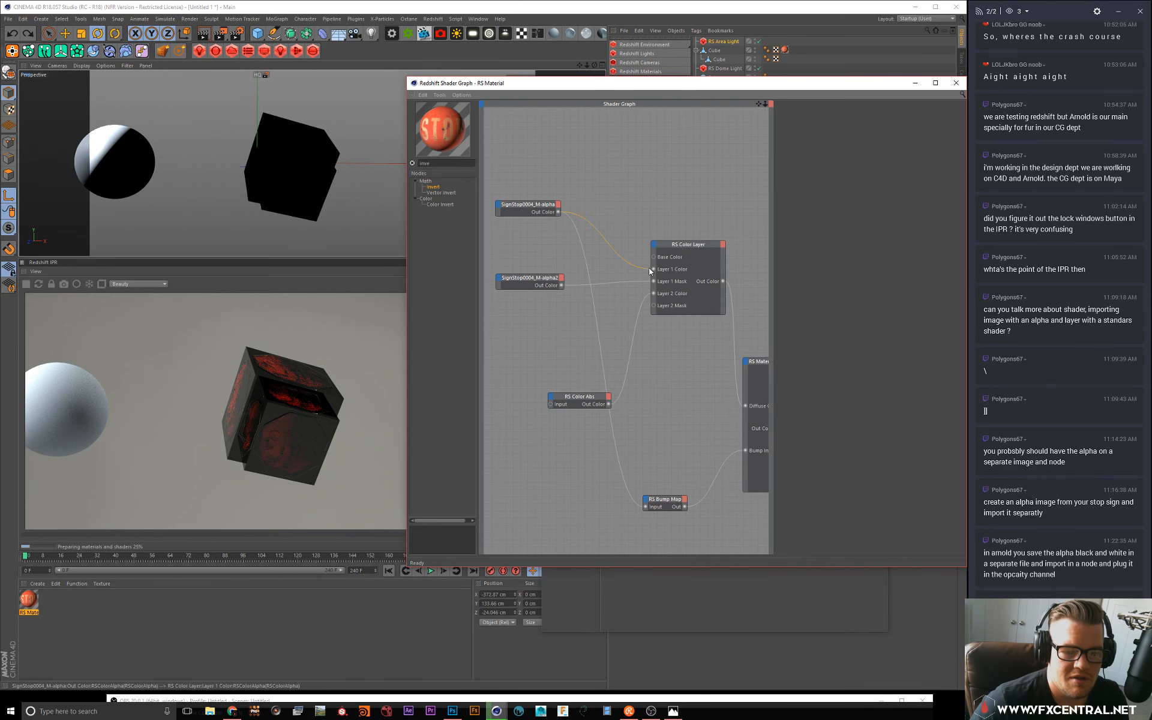
Step: Try feeding the mask texture into the stop sign texture's Alpha Offset instead of the Color Layer's Layer 1 Mask
left_click_drag(528, 202, 558, 198)
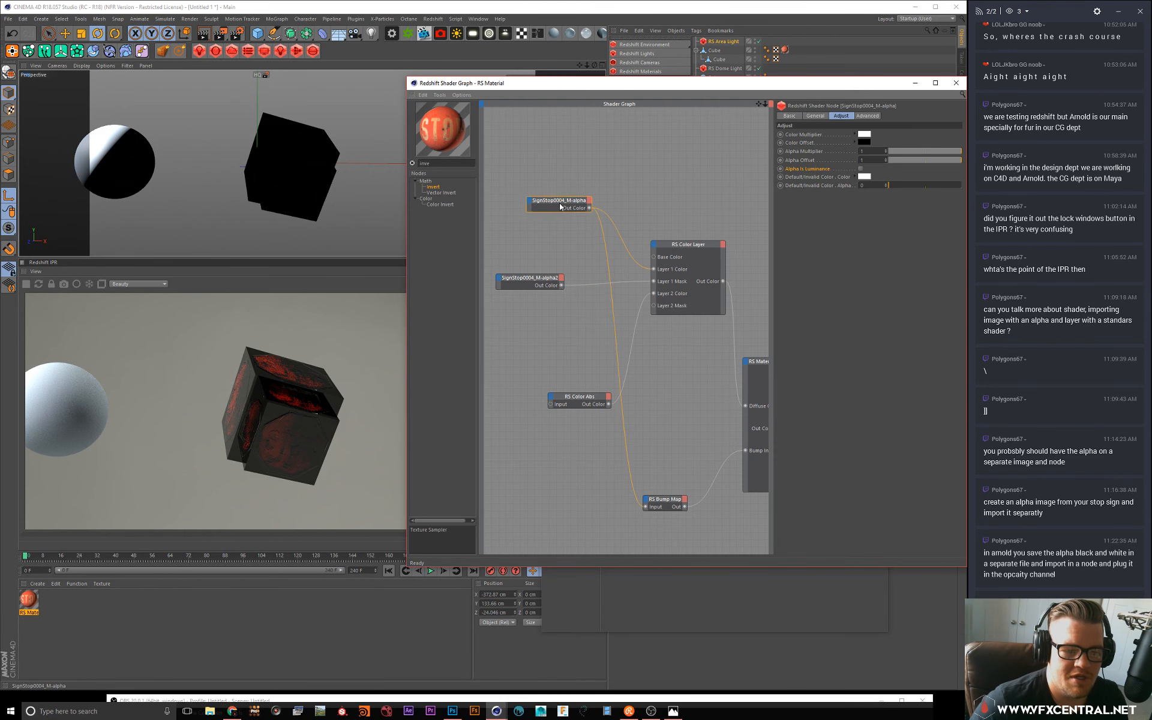
left_click_drag(554, 288, 606, 235)
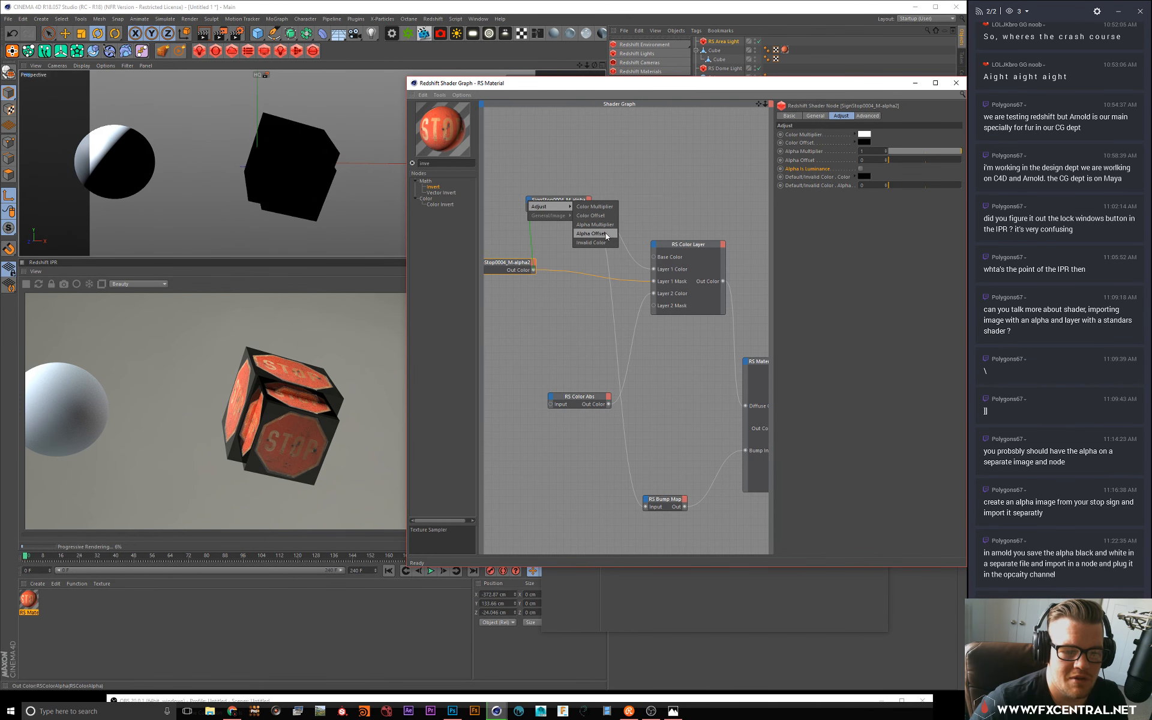
left_click(600, 236)
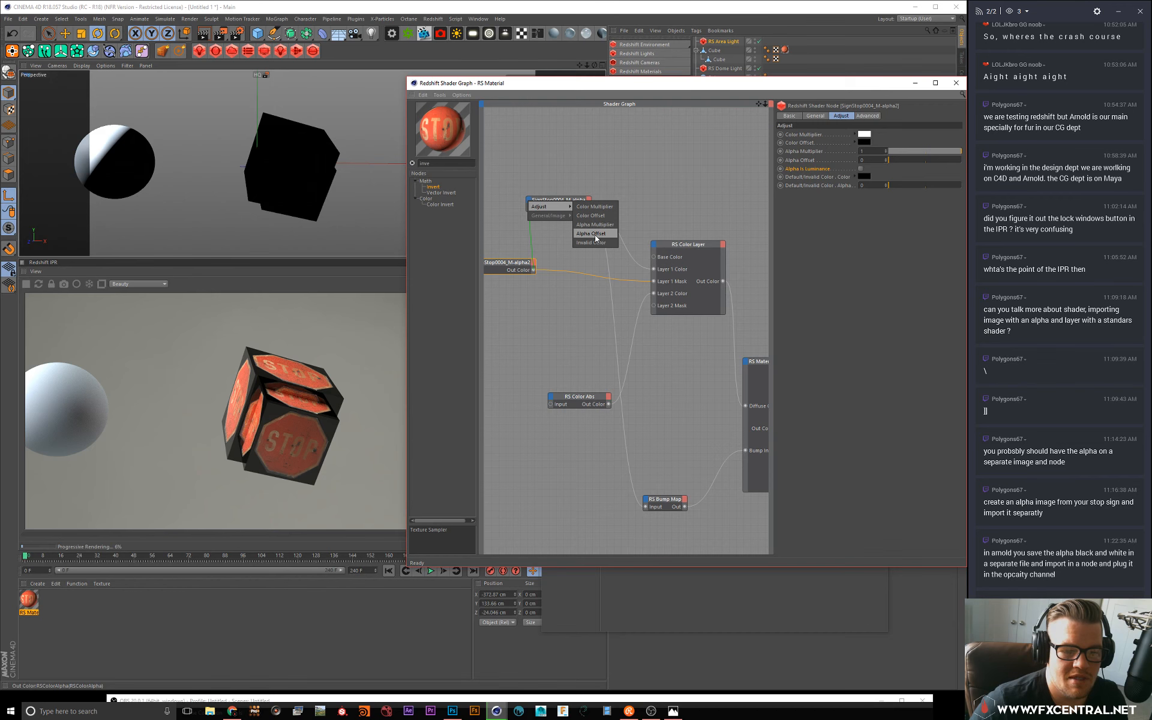
left_click_drag(652, 282, 607, 291)
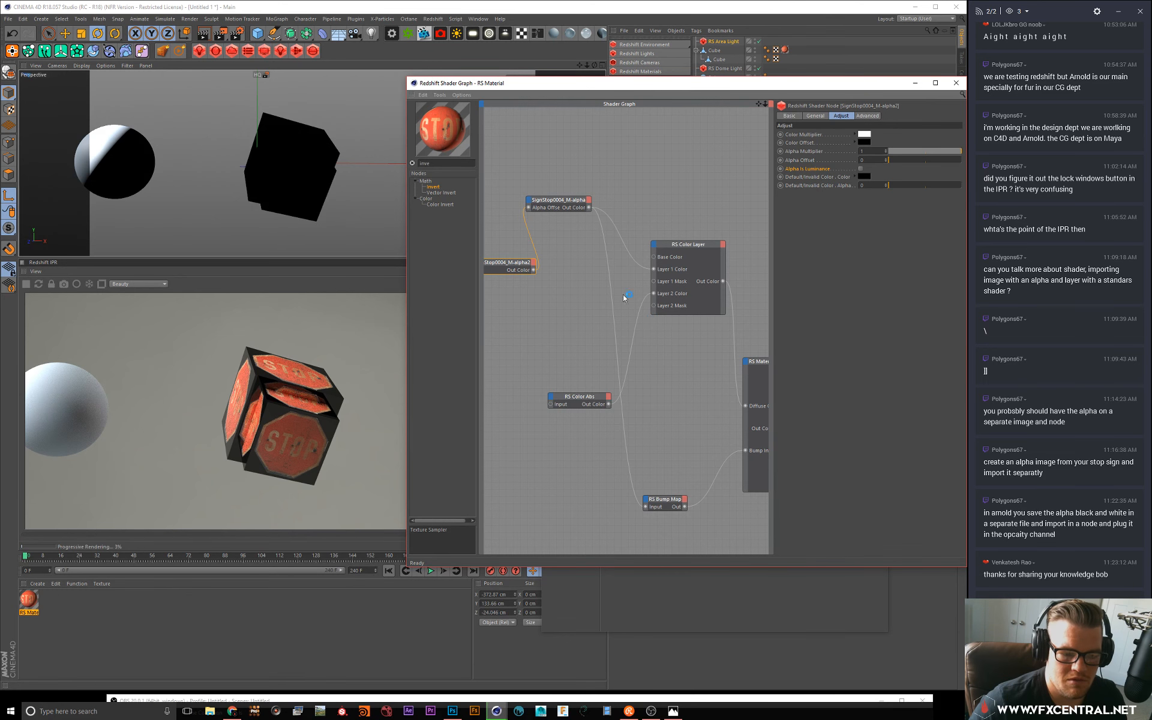
left_click_drag(545, 198, 570, 217)
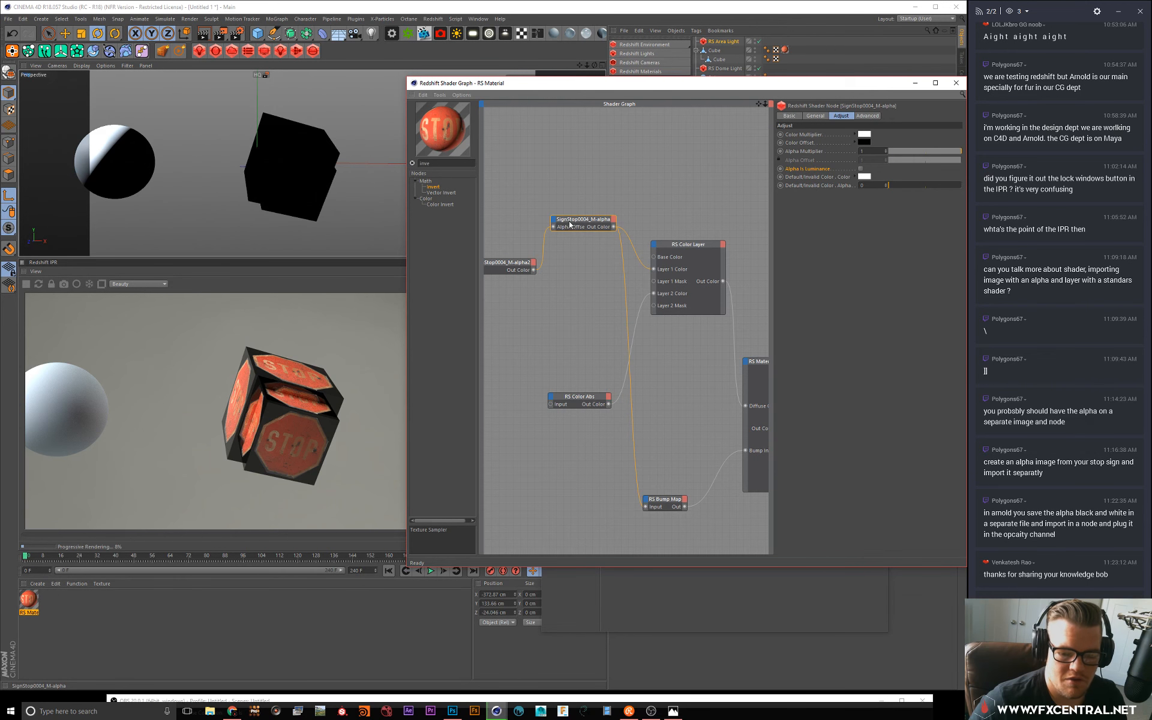
Step: Disconnect the mask texture from the stop sign's Alpha Offset and reconnect it to the Color Layer's Layer 1 Mask
left_click_drag(532, 271, 507, 229)
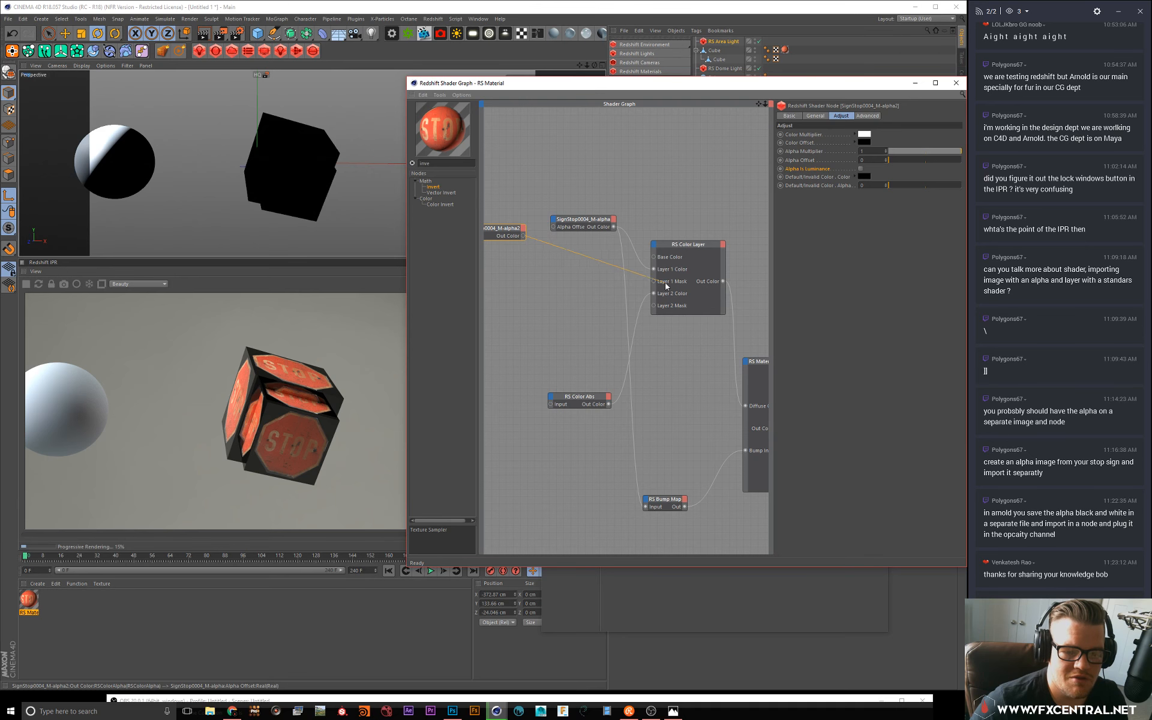
left_click_drag(656, 285, 654, 281)
left_click_drag(589, 223, 573, 217)
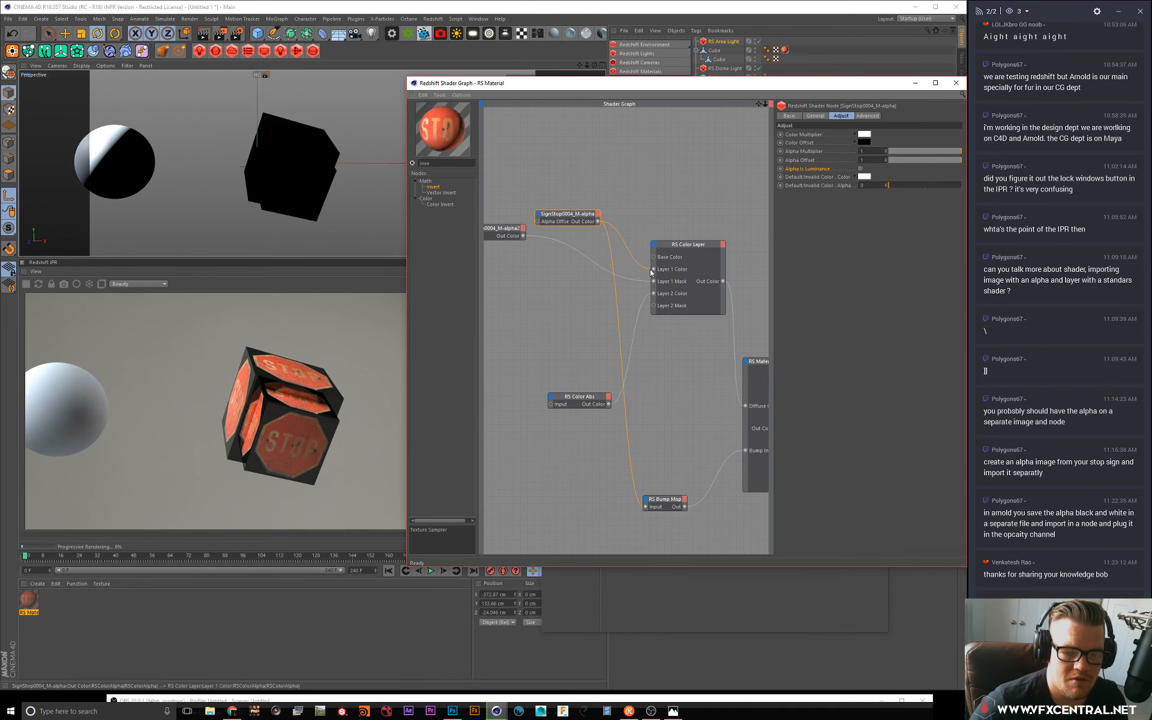
Step: Try a Color Invert node after the mask texture, feeding the Color Layer's Layer 2 Mask and then its Layer 1 Mask
left_click(685, 246)
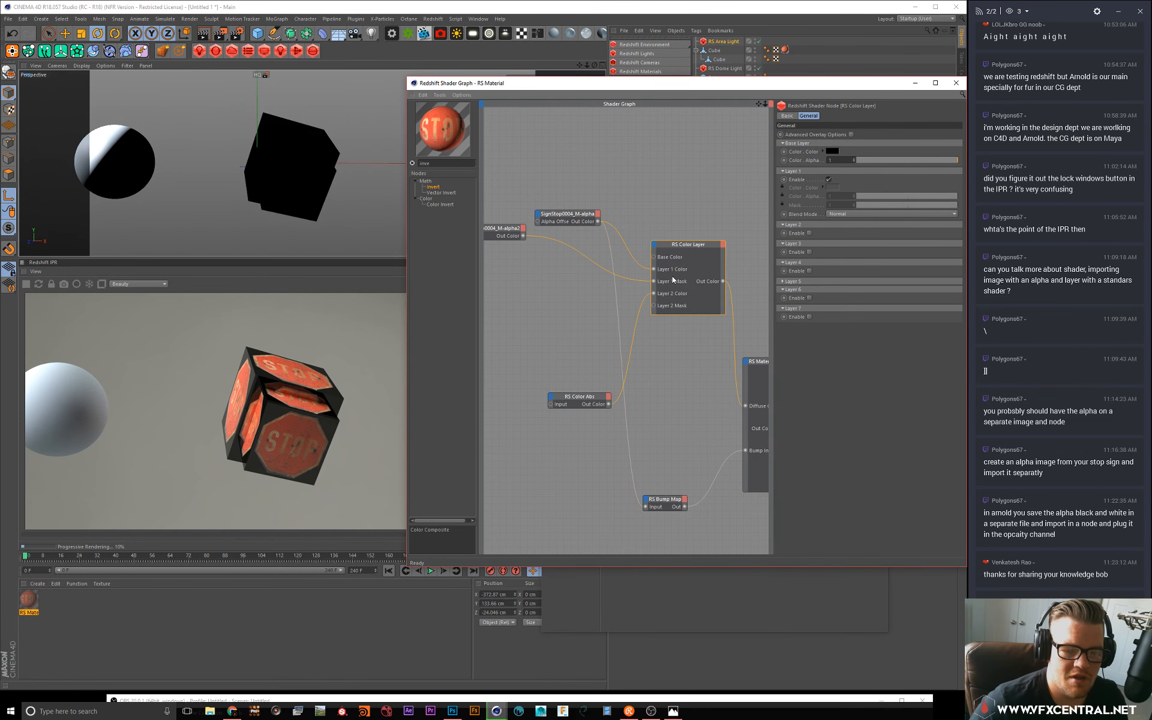
left_click(508, 234)
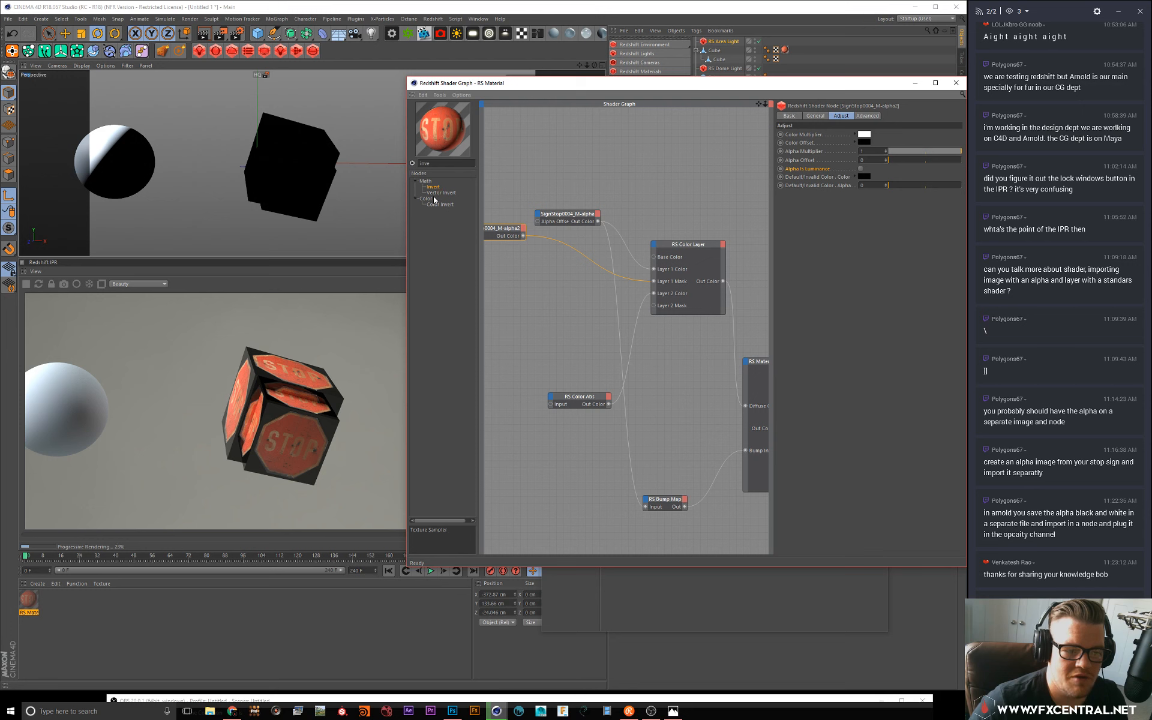
left_click_drag(522, 284, 537, 293)
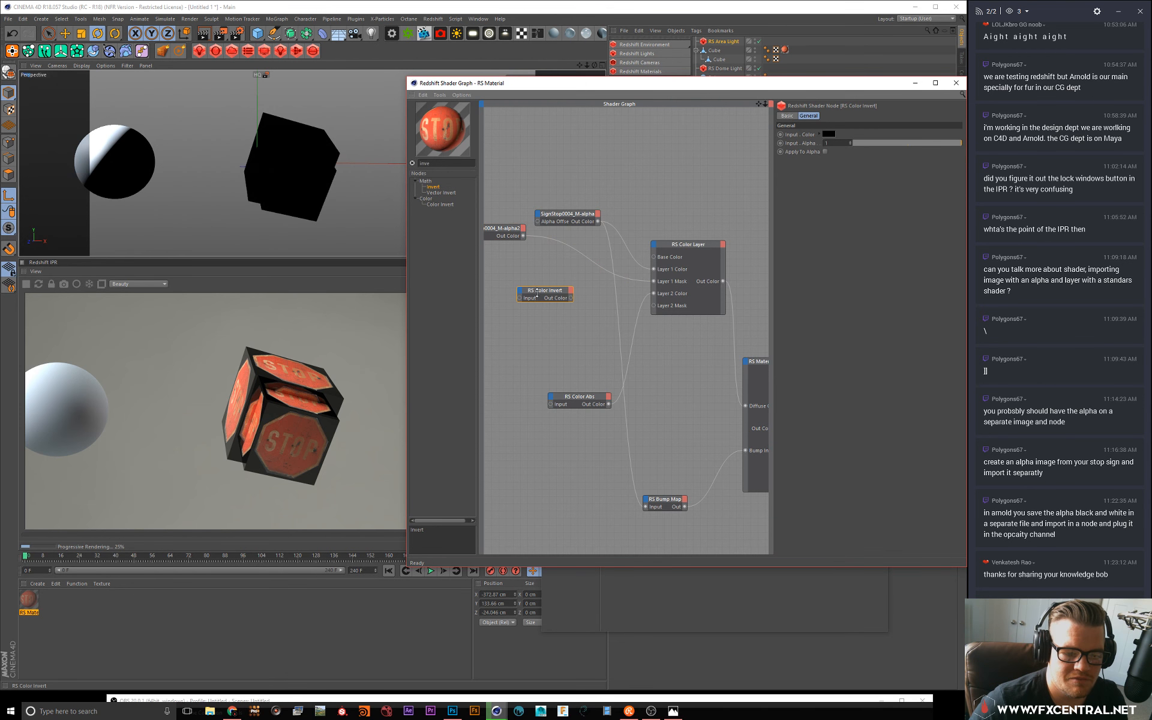
left_click(523, 236)
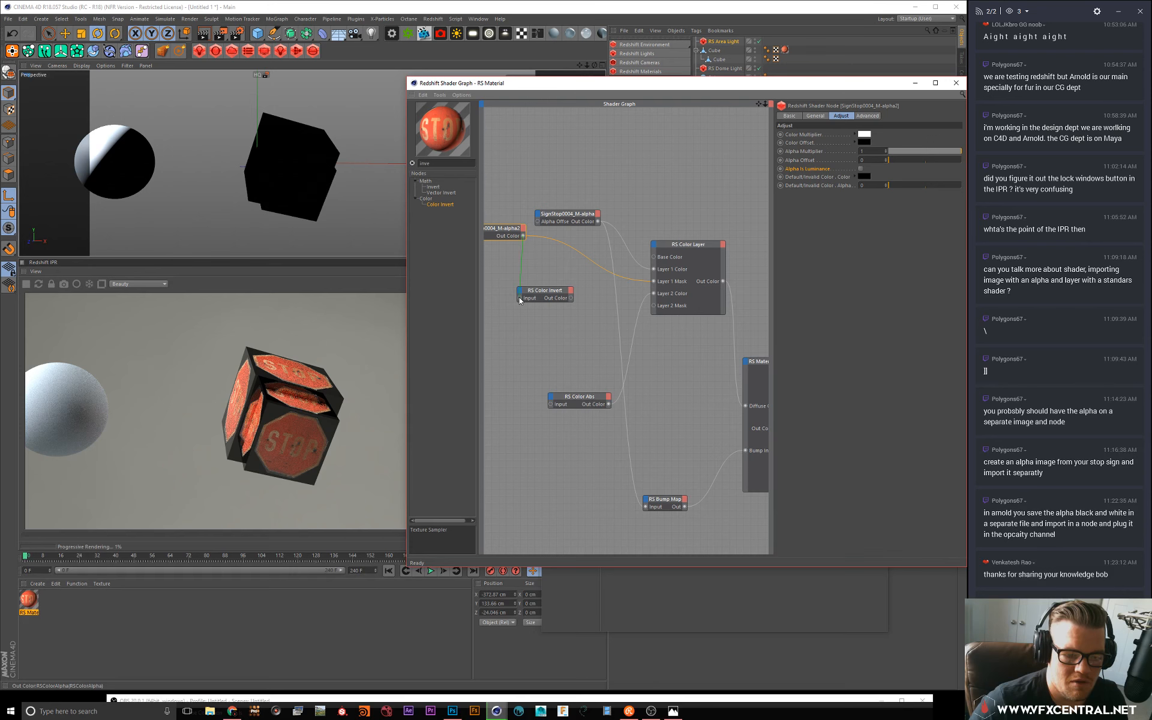
left_click_drag(519, 300, 519, 298)
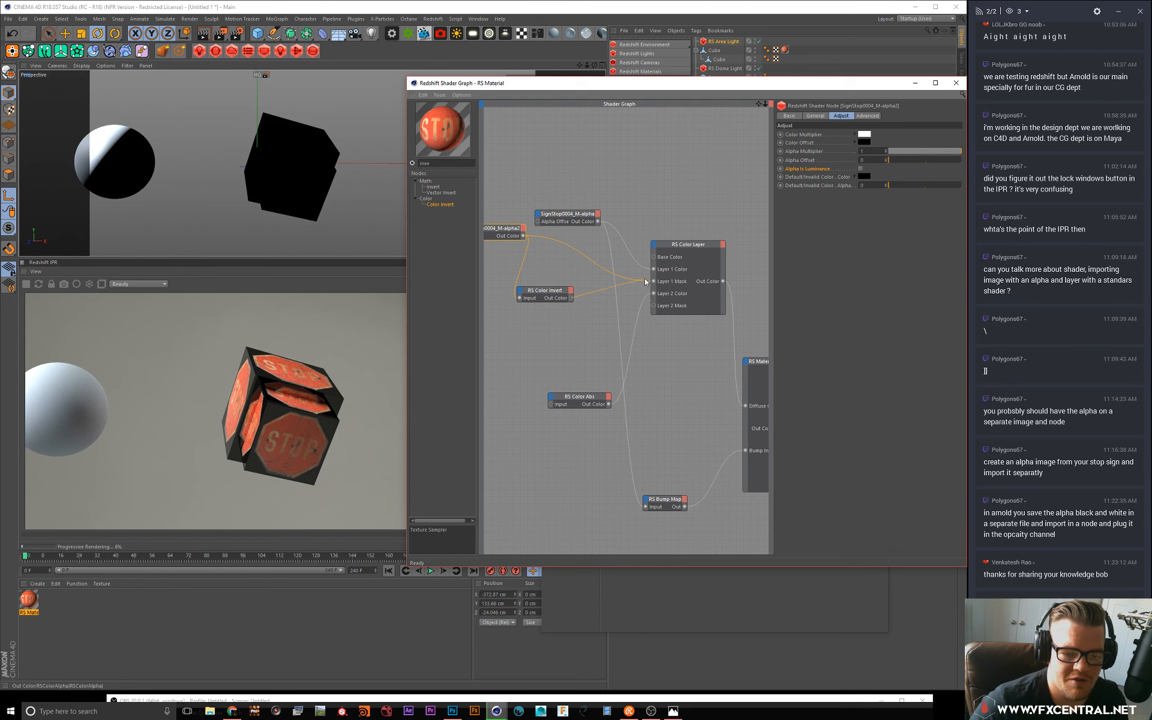
left_click_drag(645, 282, 653, 306)
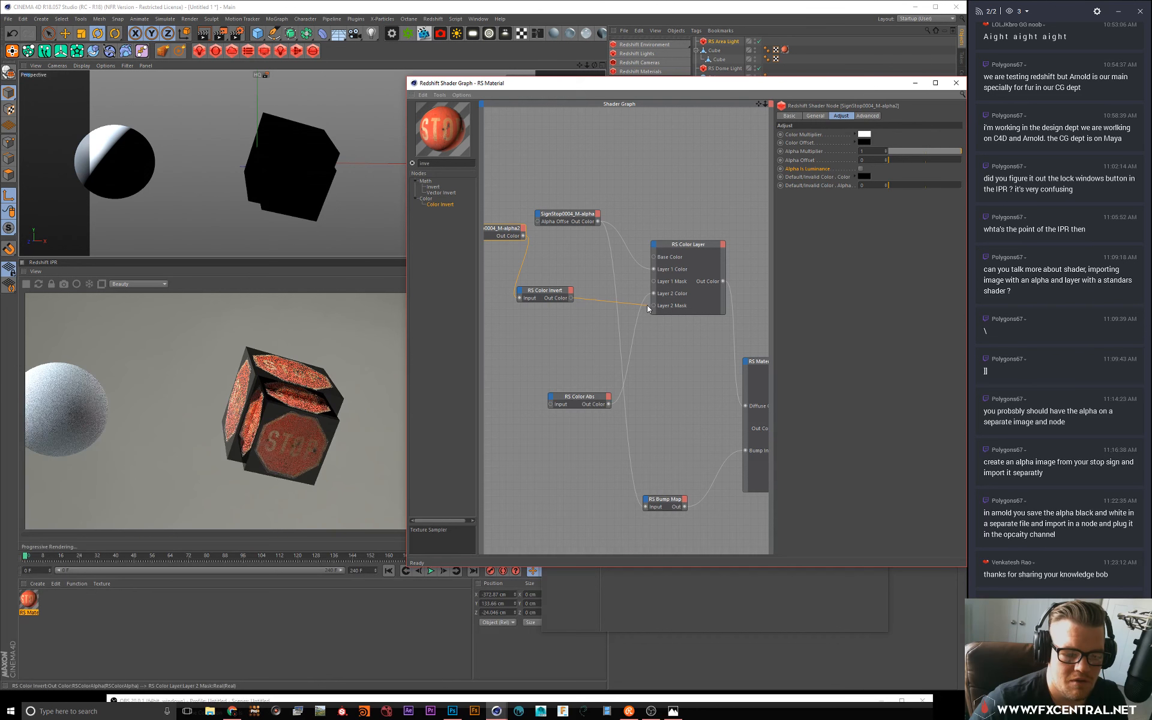
left_click_drag(656, 285, 654, 281)
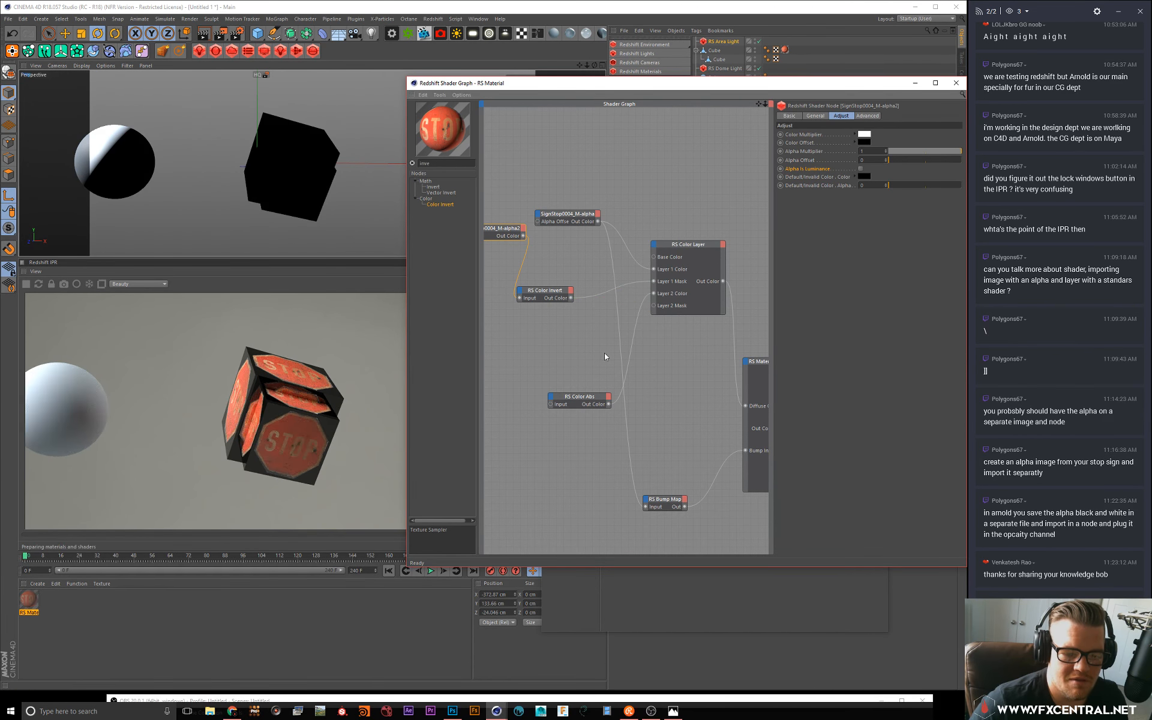
left_click_drag(579, 398, 551, 387)
Step: Delete the Color Invert node, reconnect the mask texture directly to the Color Layer's Layer 1 Mask, and move Color Abs closer below it
left_click(553, 291)
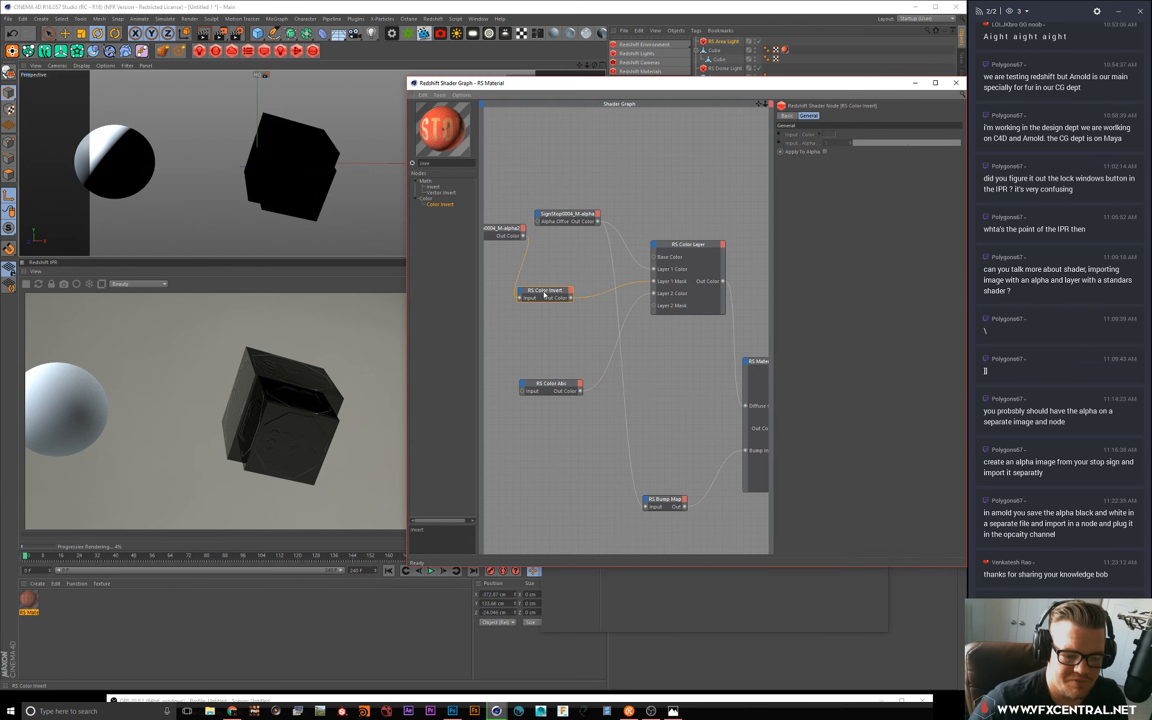
key("Delete")
left_click_drag(522, 236, 654, 282)
left_click_drag(559, 388, 537, 325)
Step: Enable Layer 2 in the Color Layer's settings, keeping Layer 1 enabled, and set Layer 2's blend mode to Normal
left_click(672, 247)
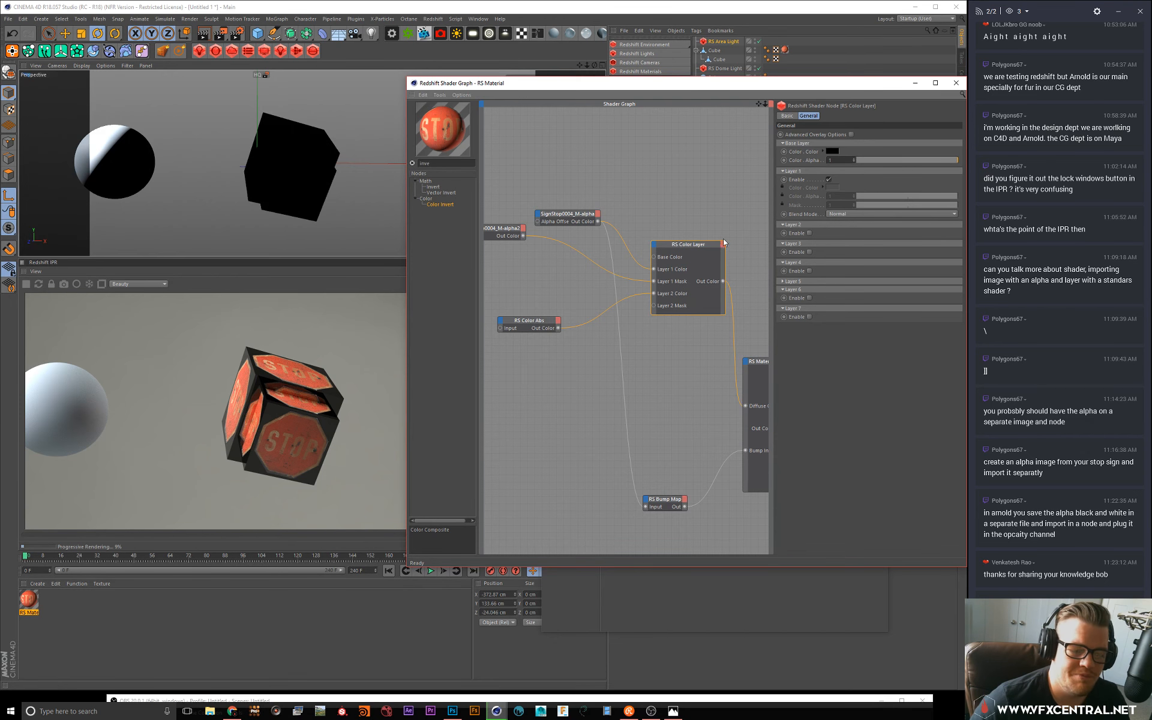
left_click(836, 223)
left_click(834, 216)
left_click(831, 213)
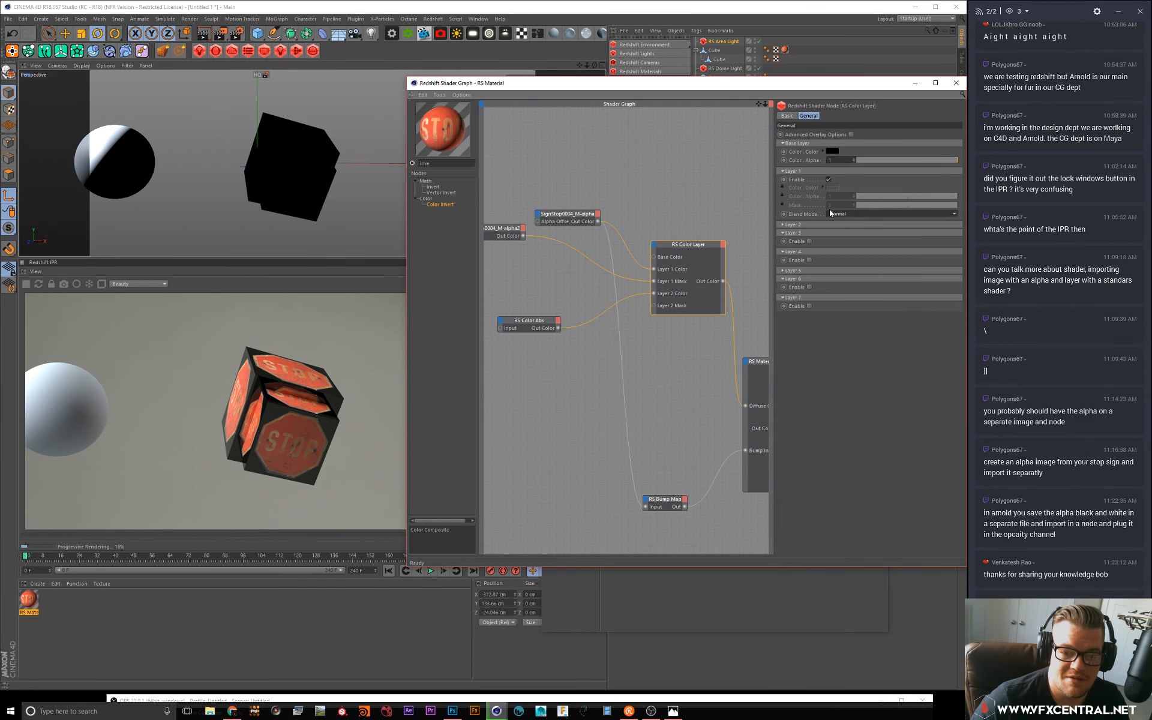
left_click(828, 180)
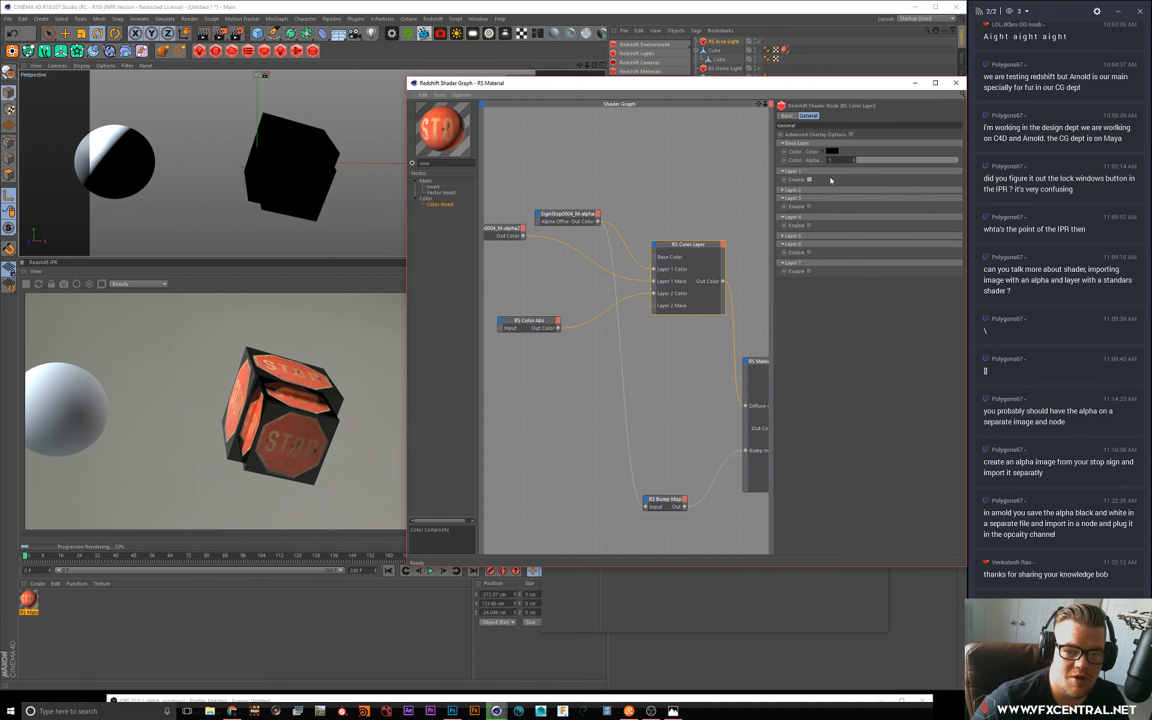
left_click(810, 179)
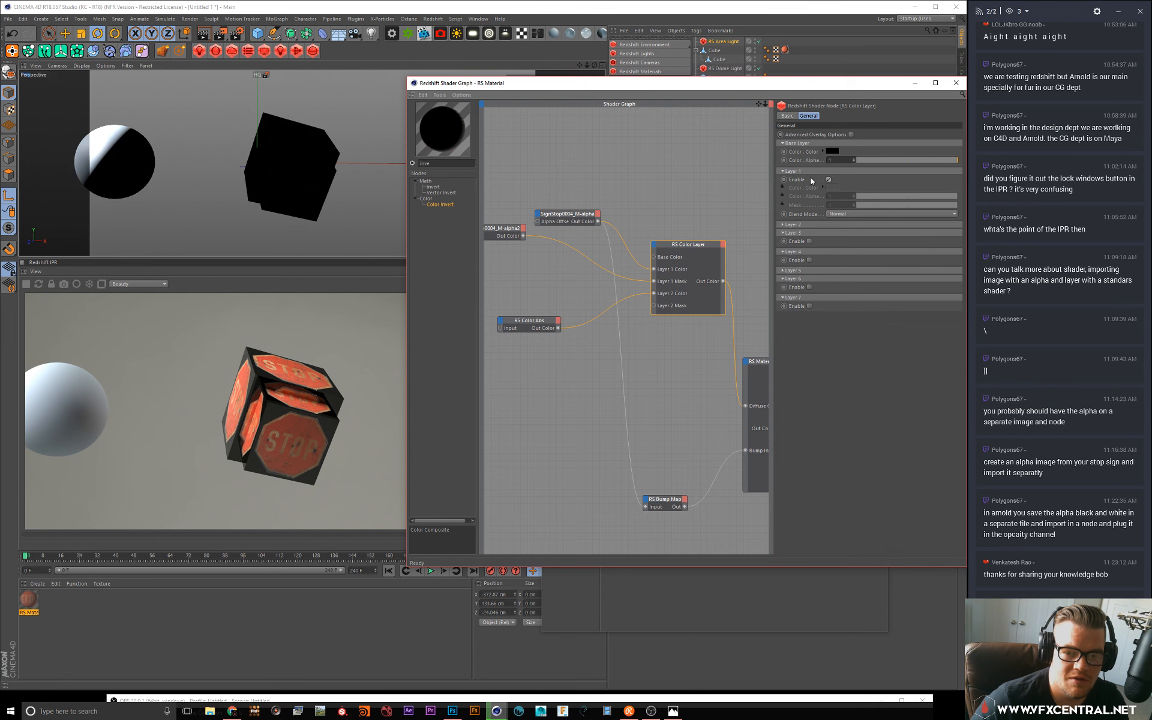
left_click(780, 225)
left_click(809, 234)
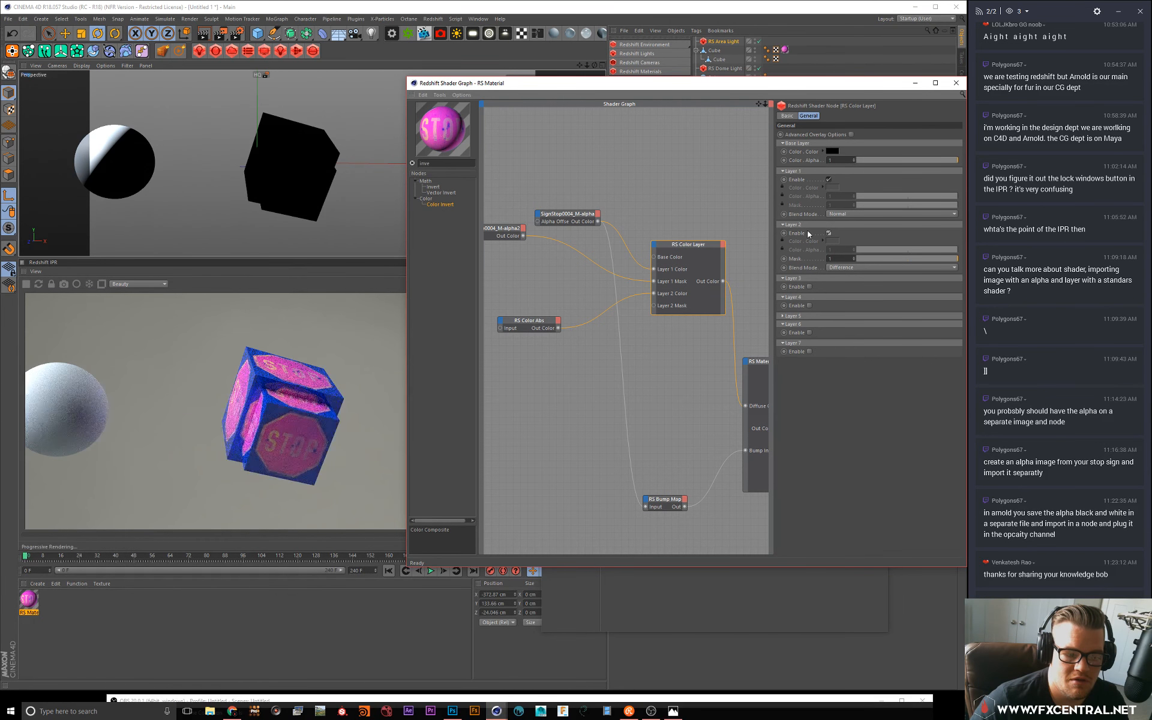
left_click(840, 267)
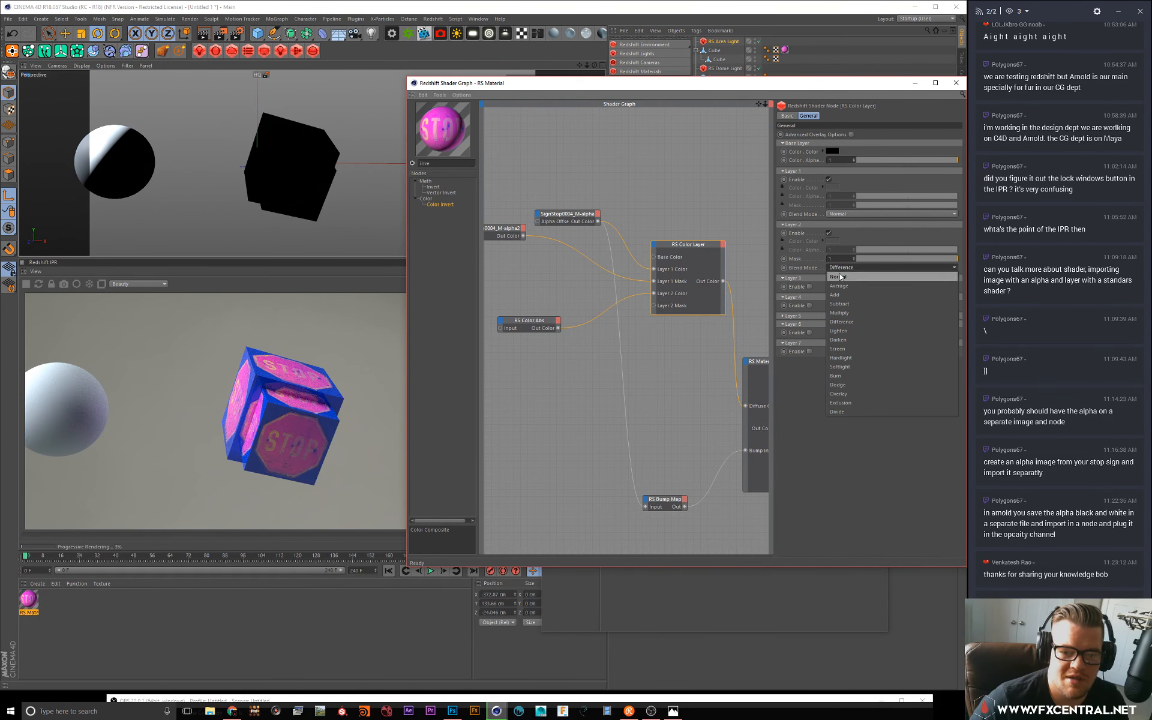
left_click(839, 268)
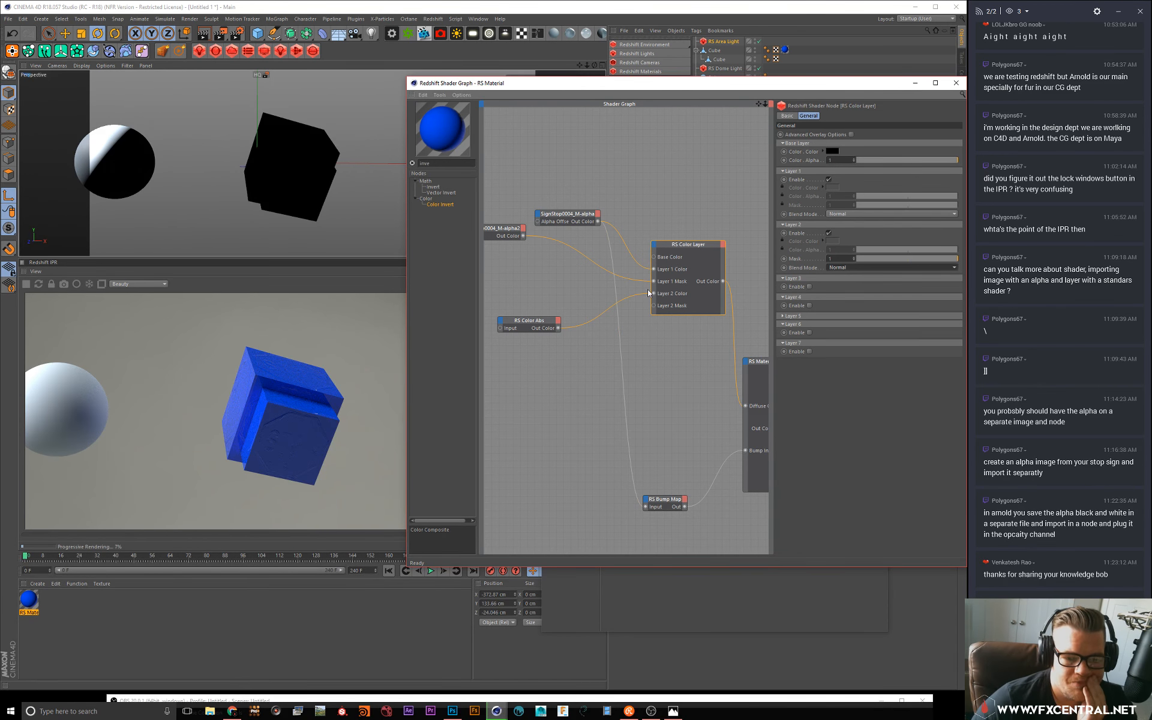
Step: Route the mask texture through a new Color Invert node into the Color Layer's Layer 2 Mask instead of Layer 1 Mask
left_click_drag(652, 281, 655, 307)
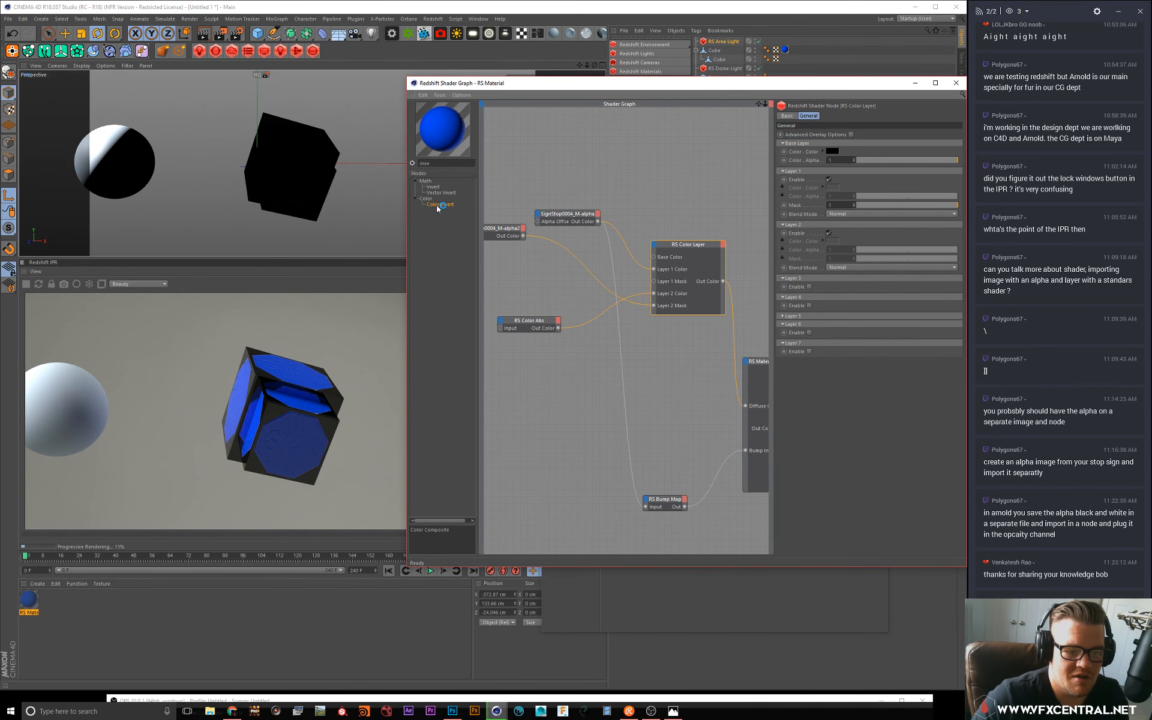
left_click_drag(541, 274, 654, 305)
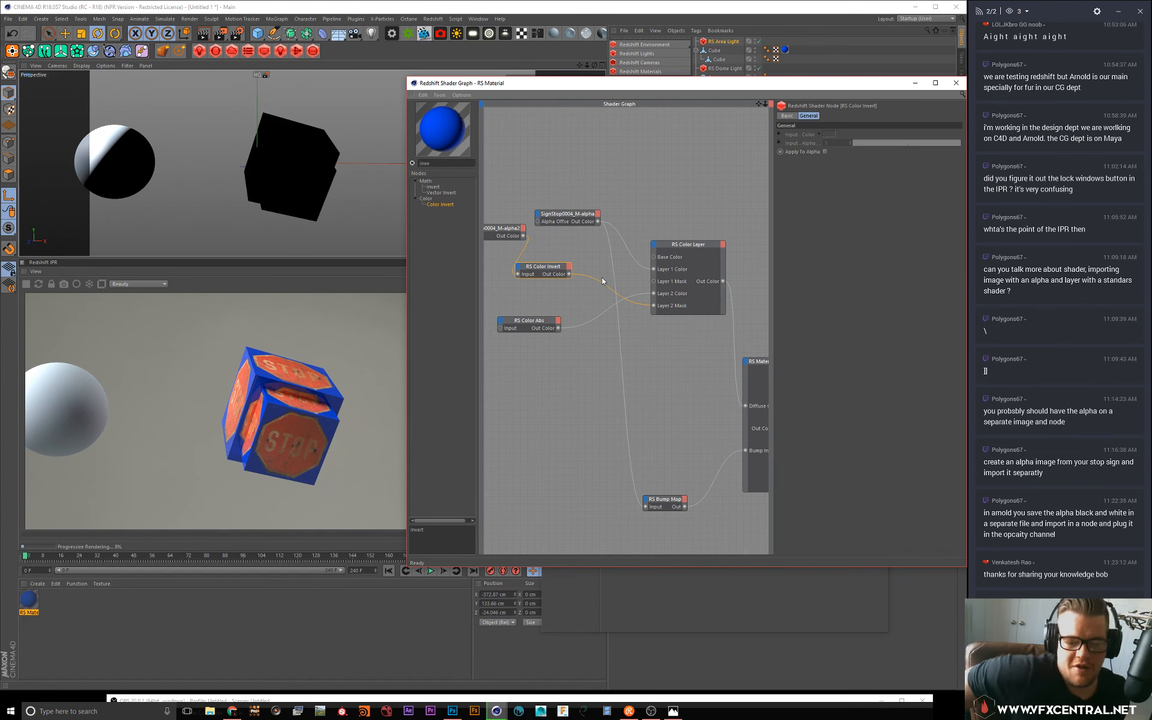
Step: Move the Color Layer and stop sign texture nodes up in the graph and disconnect the stop sign texture from the Bump Map input
left_click_drag(690, 243, 684, 201)
left_click_drag(574, 220, 560, 174)
left_click_drag(683, 201, 667, 171)
left_click_drag(645, 506, 606, 419)
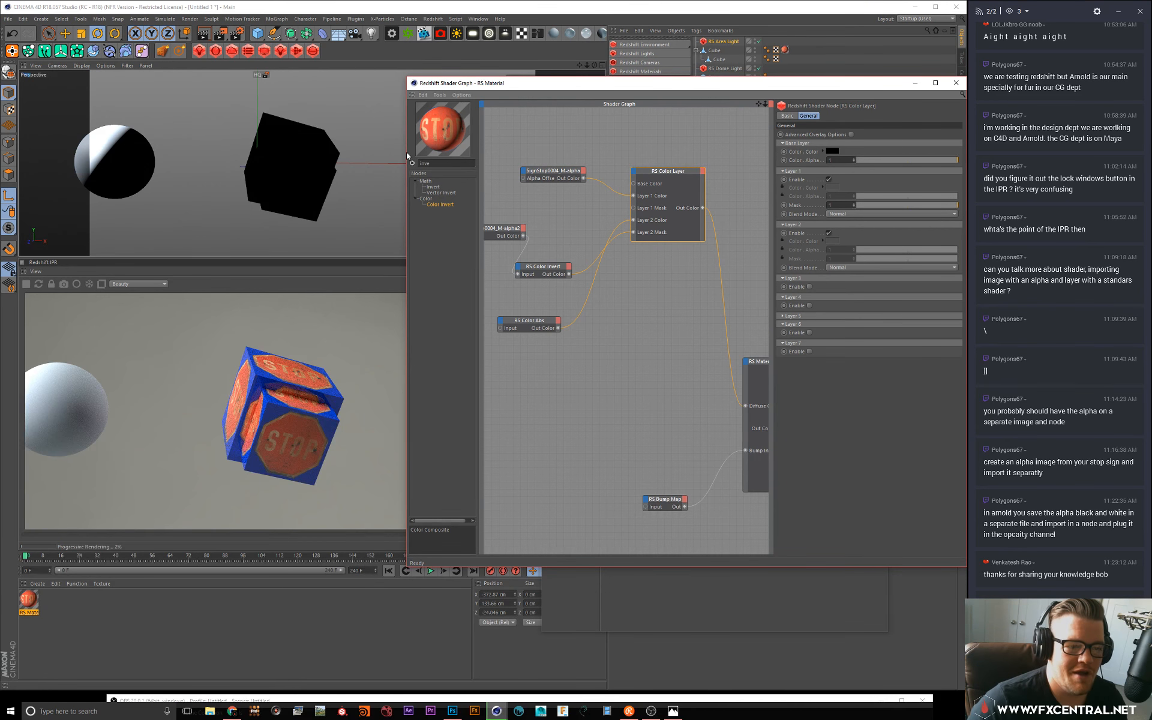
Step: Widen the Shader Graph window and stack the stop sign texture, Color Abs, and mask with Color Invert beside the Color Layer inputs
left_click_drag(407, 155, 372, 155)
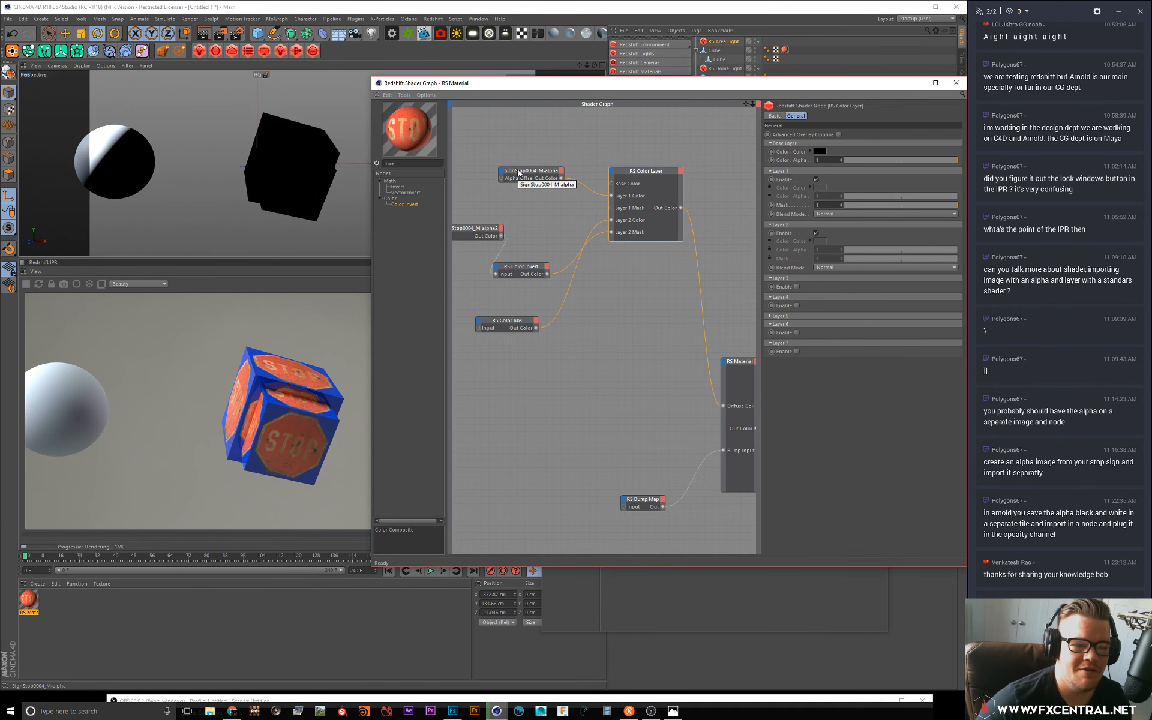
left_click_drag(519, 173, 500, 165)
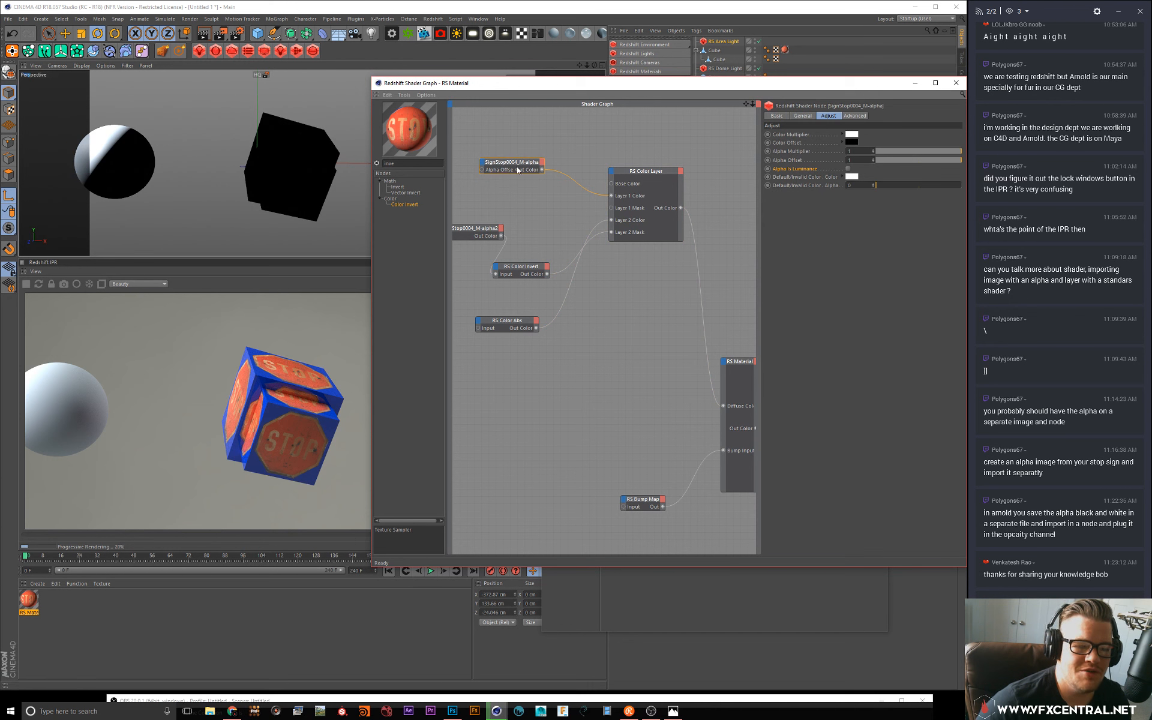
left_click(640, 173)
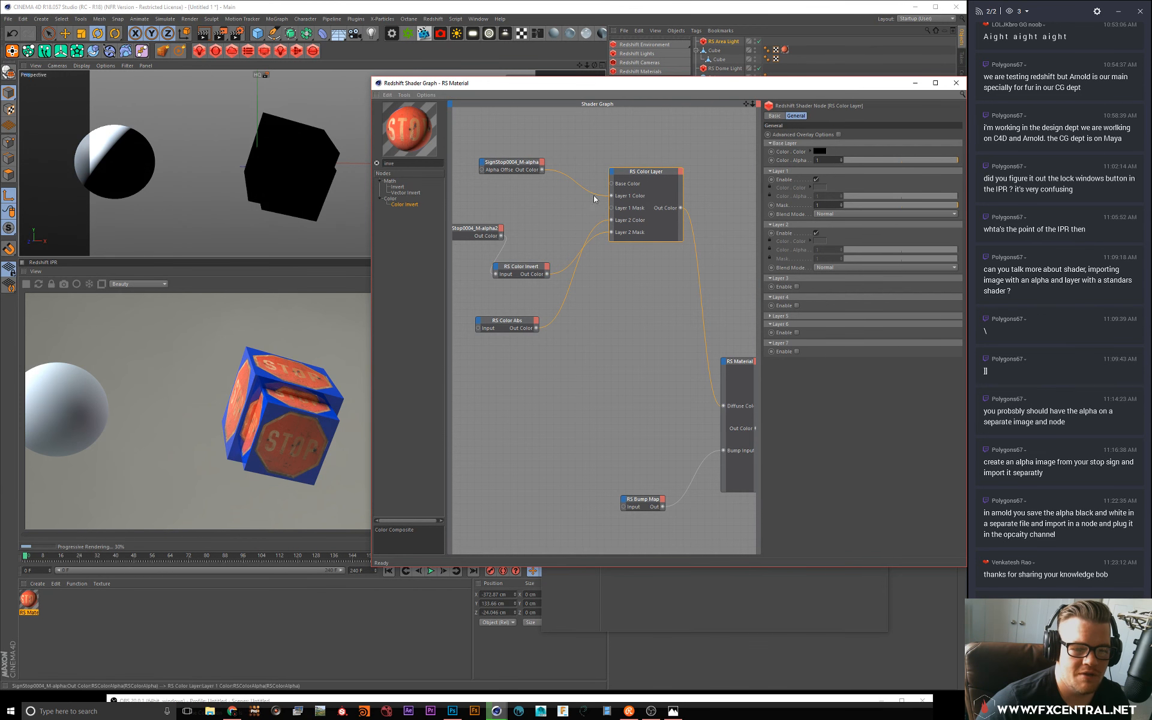
left_click_drag(528, 268, 548, 220)
left_click_drag(512, 327, 547, 268)
left_click_drag(487, 231, 486, 271)
left_click_drag(510, 191, 496, 212)
left_click(638, 174)
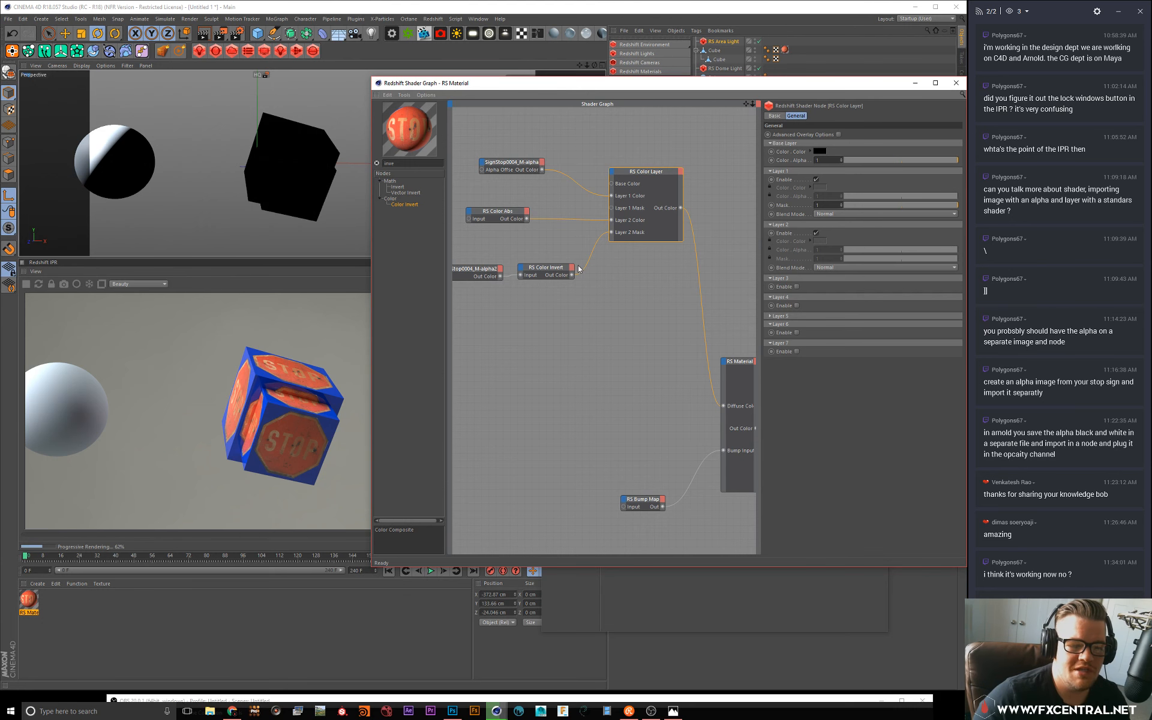
left_click_drag(508, 163, 490, 164)
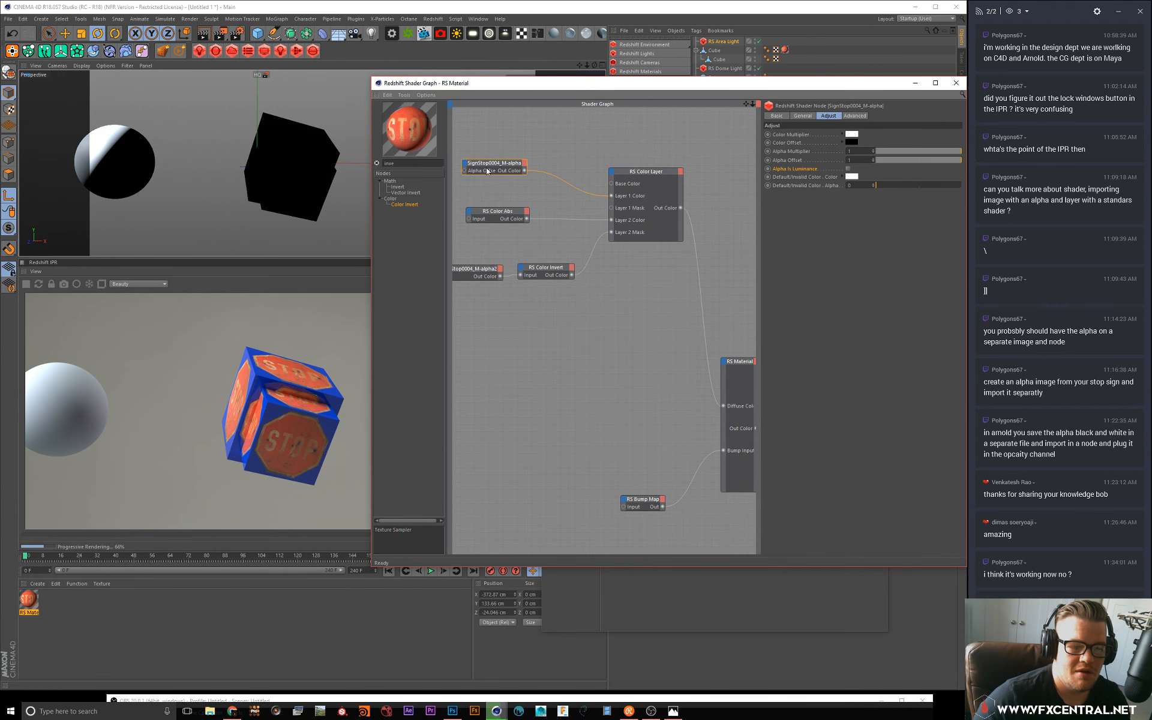
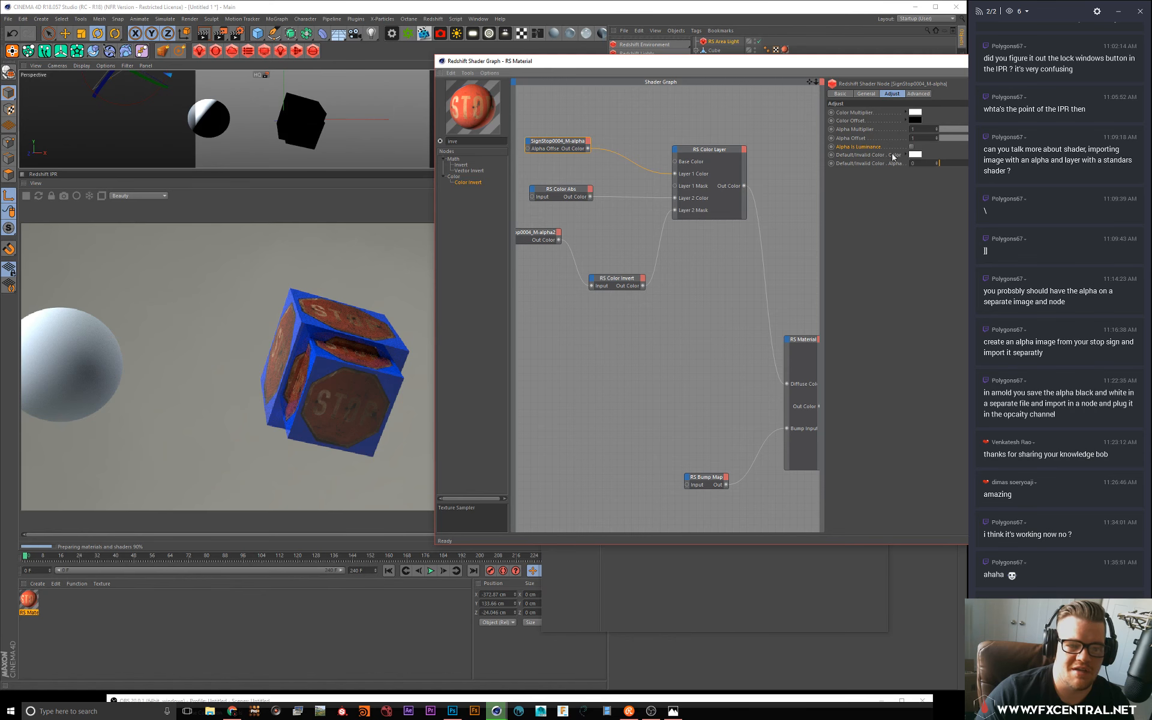
Step: Line up the Color Invert node with the mask texture and shift the Color Layer node slightly away from its inputs
left_click_drag(307, 141, 279, 110, "alt")
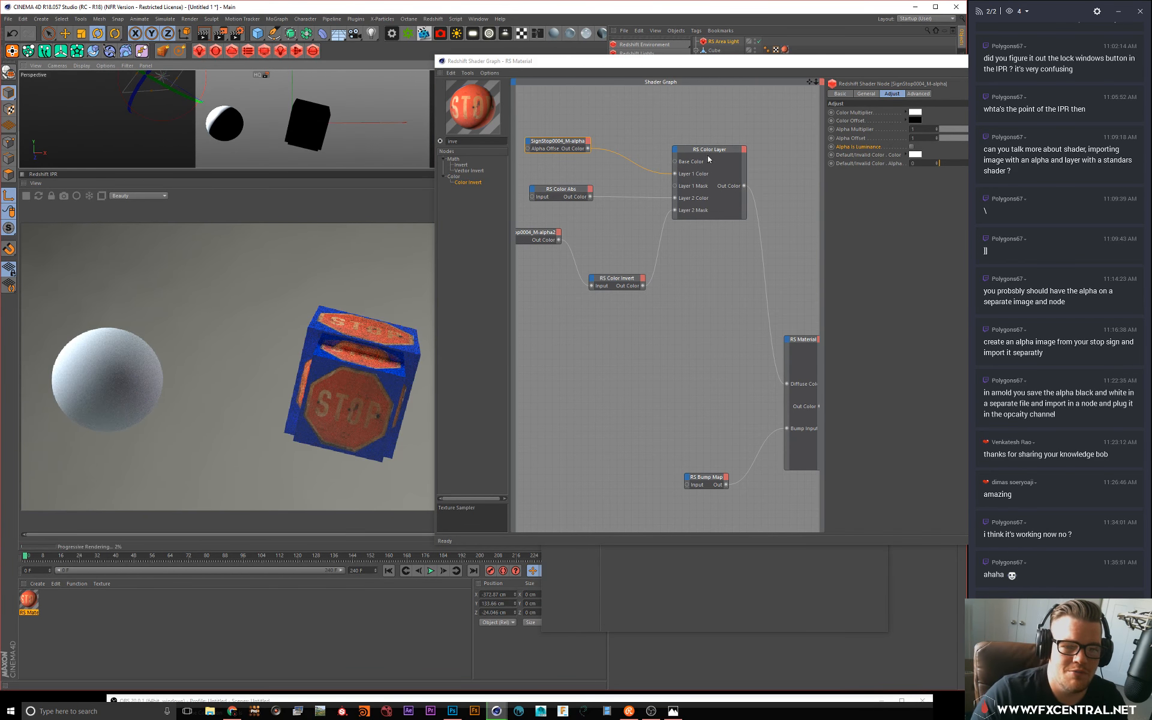
left_click_drag(625, 283, 621, 242)
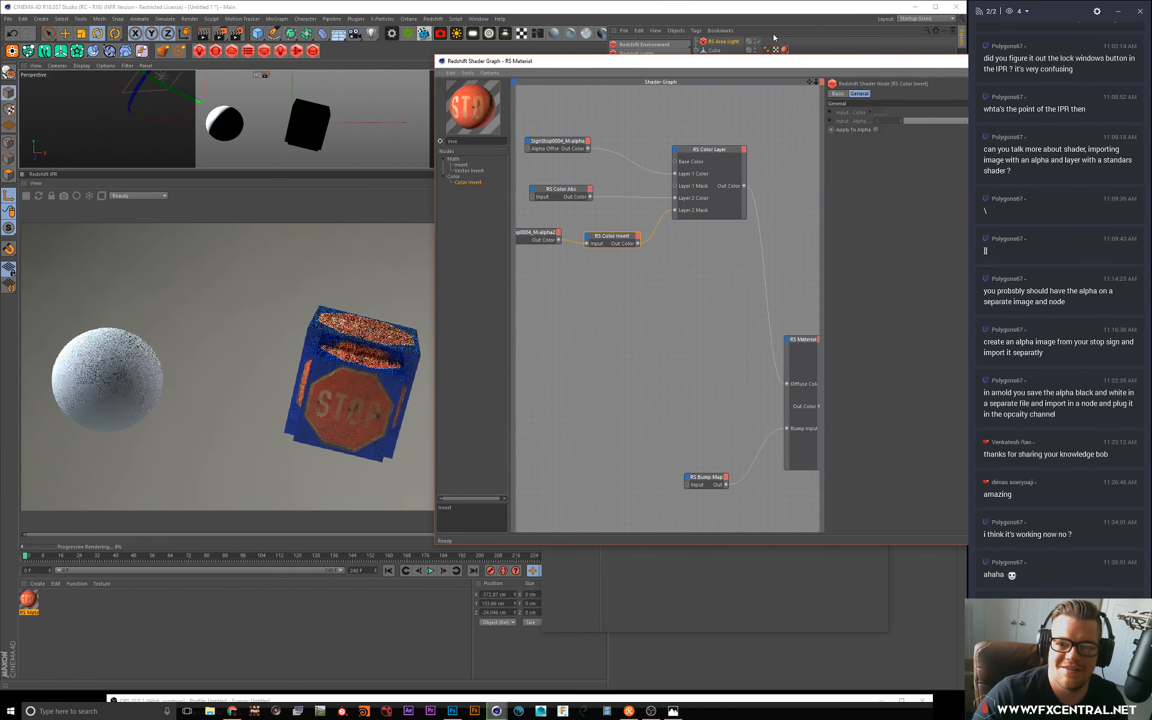
left_click_drag(707, 150, 714, 159)
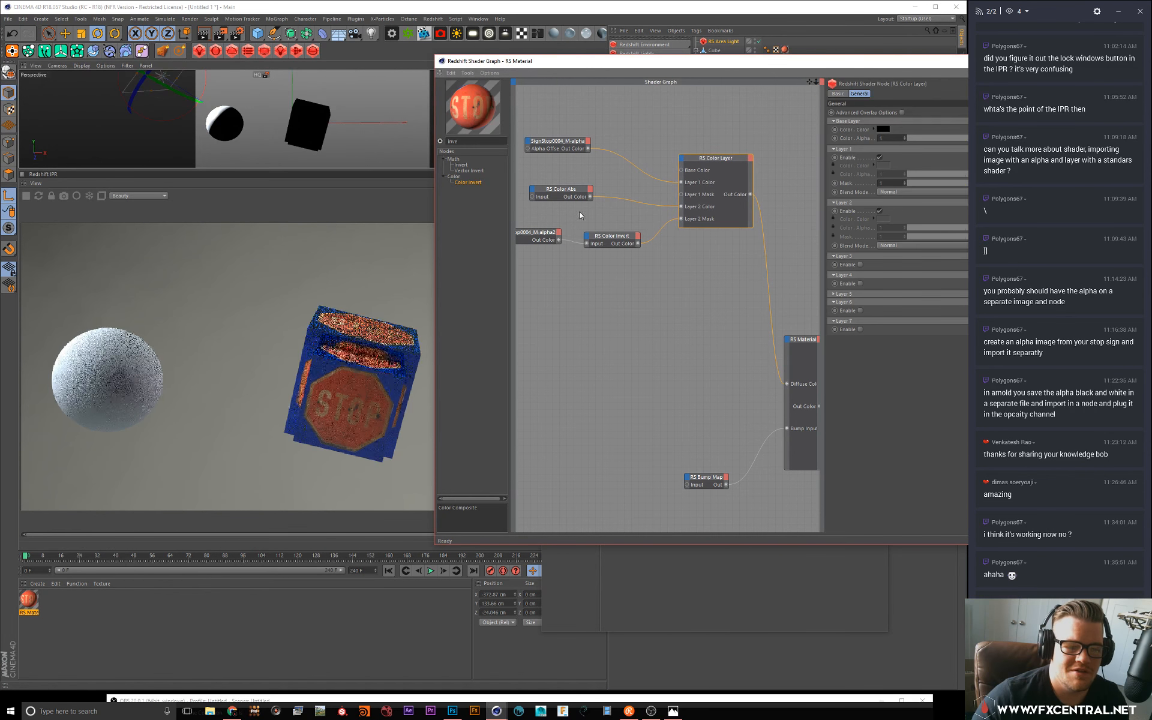
left_click(332, 286)
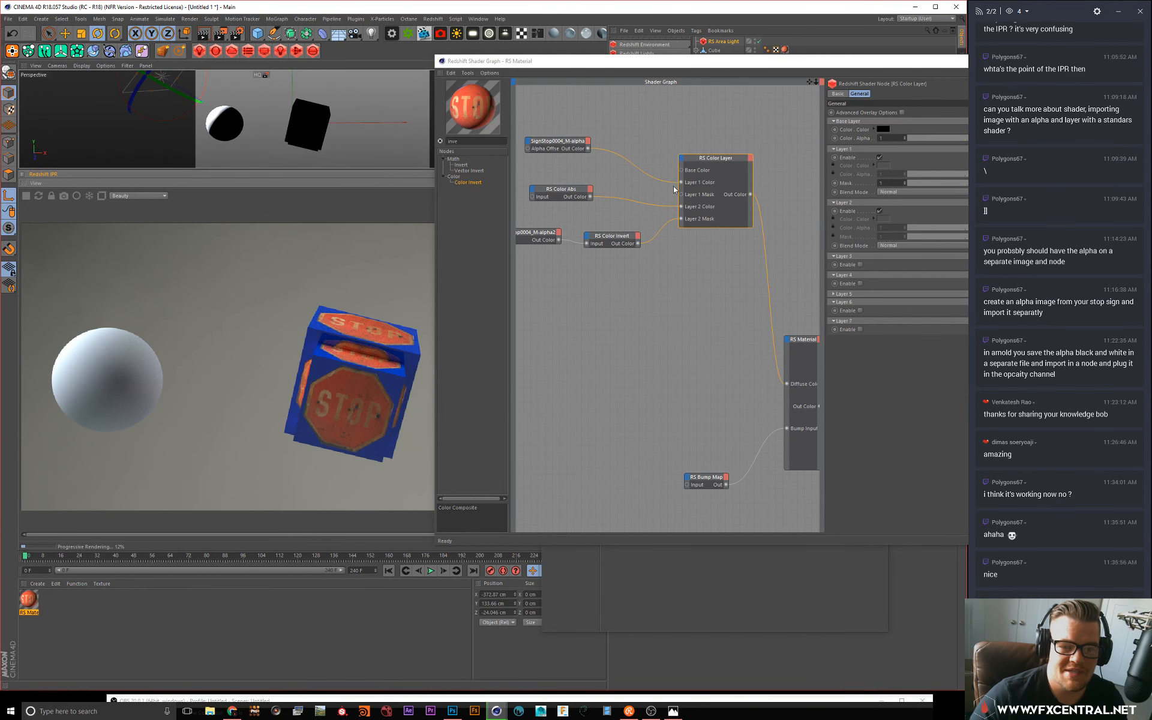
Step: Rewire the Color Layer with the stop sign in Base Color, Color Abs in Layer 1 Color, and Color Invert in Layer 1 Mask
left_click_drag(673, 187, 681, 171)
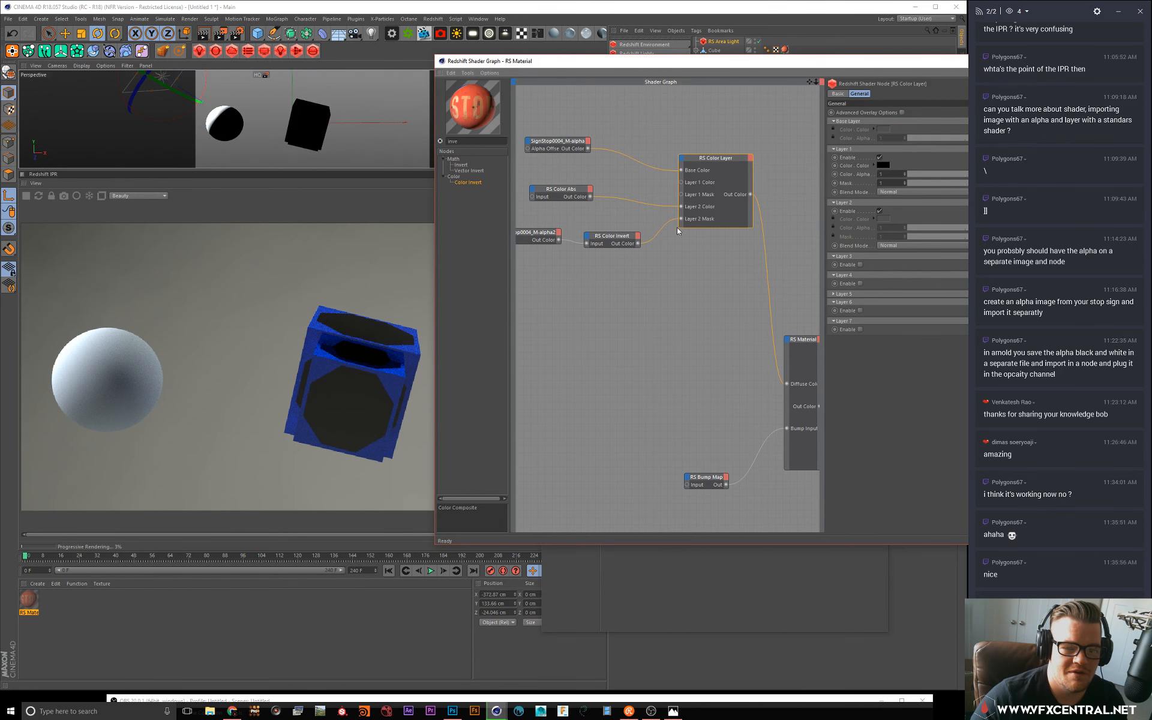
mouse_move(681, 206)
left_mouse_down()
mouse_move(666, 207)
mouse_move(679, 182)
left_mouse_up()
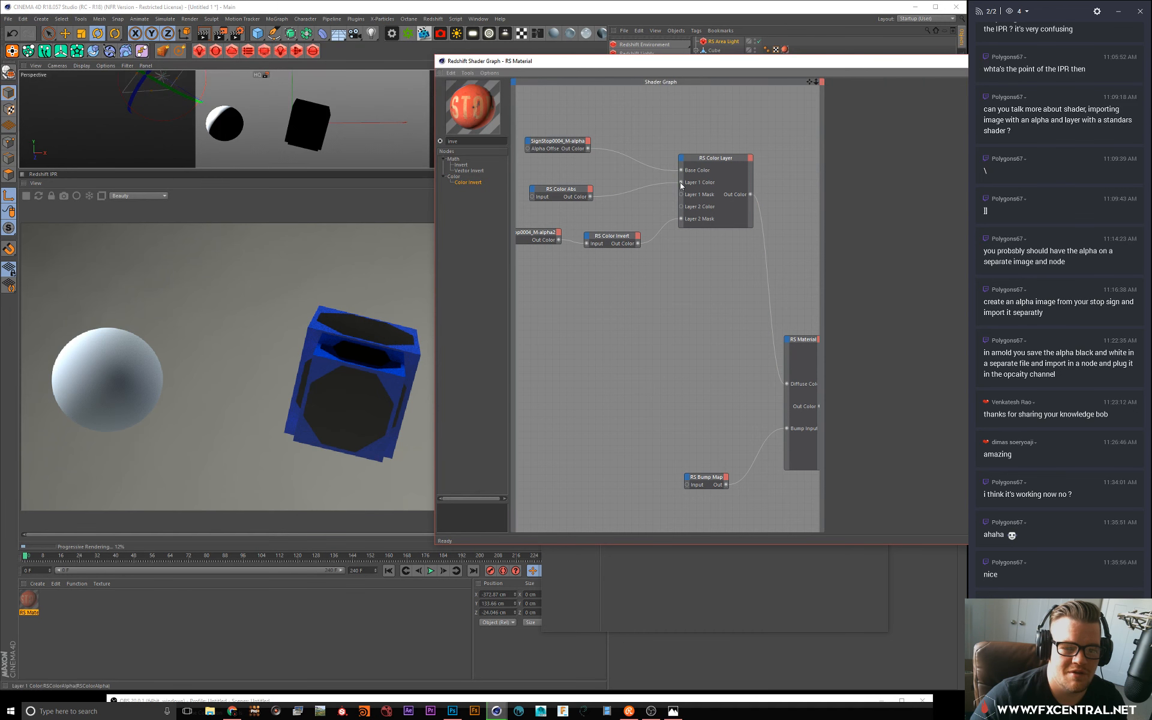
left_click_drag(566, 192, 559, 184)
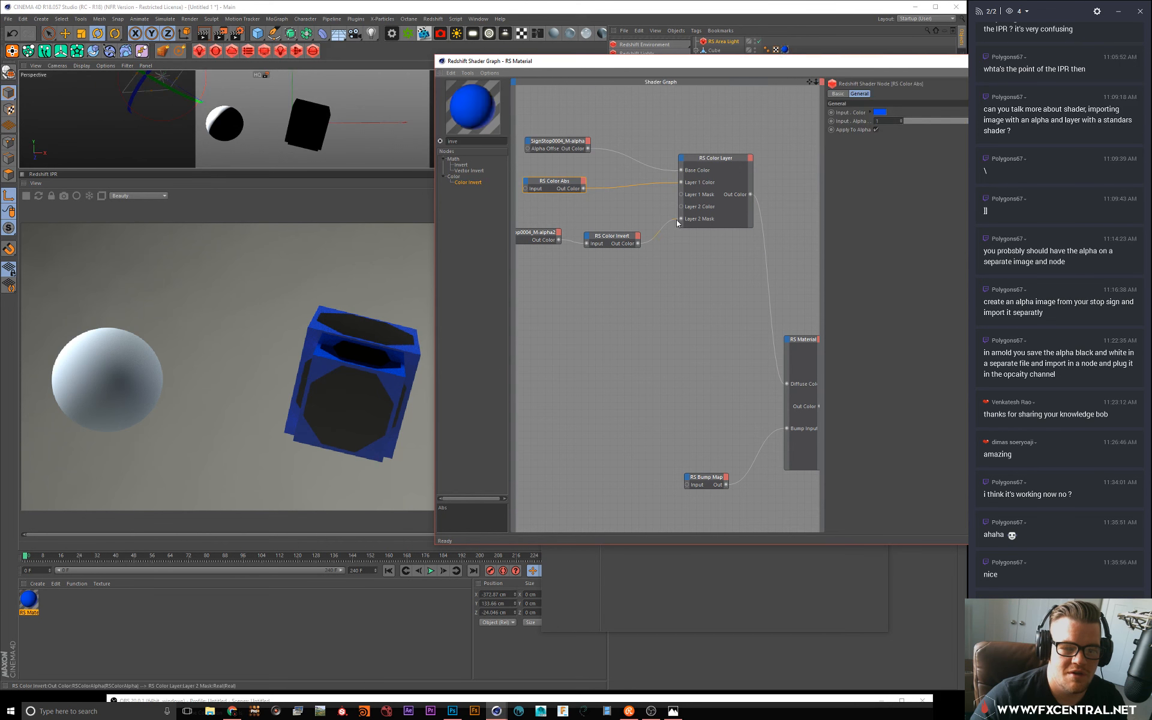
mouse_move(680, 218)
left_mouse_down()
mouse_move(662, 213)
mouse_move(681, 194)
left_mouse_up()
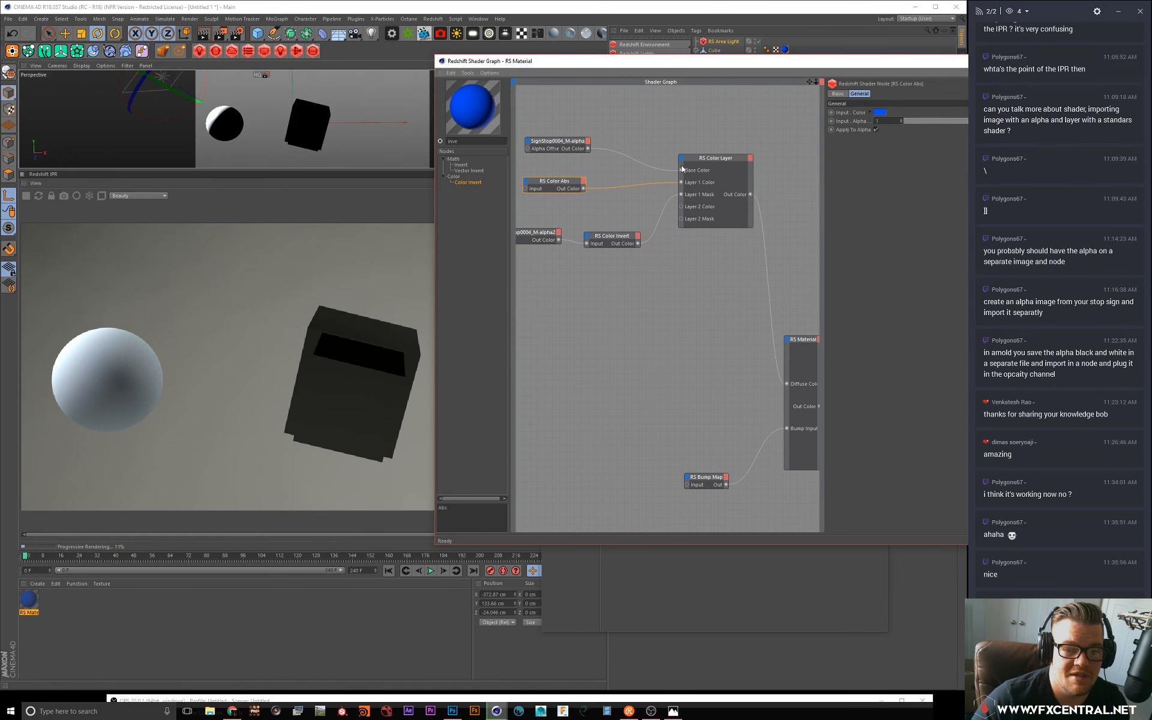
Step: Disable Layer 2 of the Color Layer and move the mask texture and Color Invert nodes up just below Color Abs
left_click(701, 165)
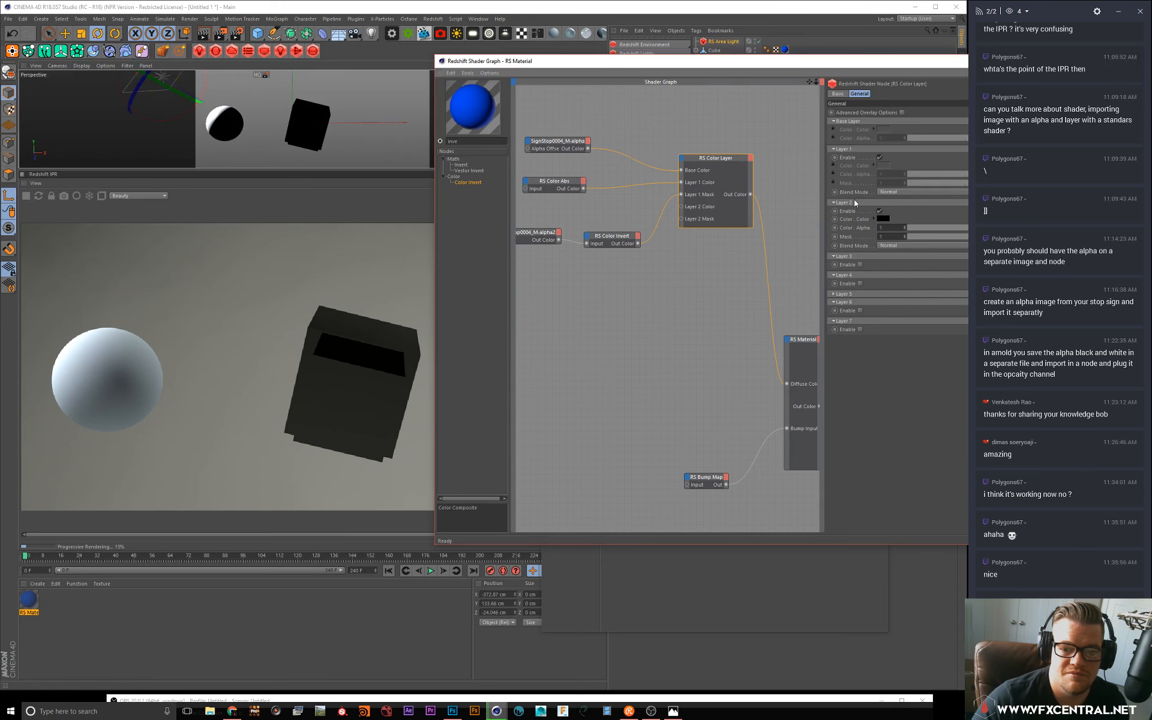
left_click(879, 211)
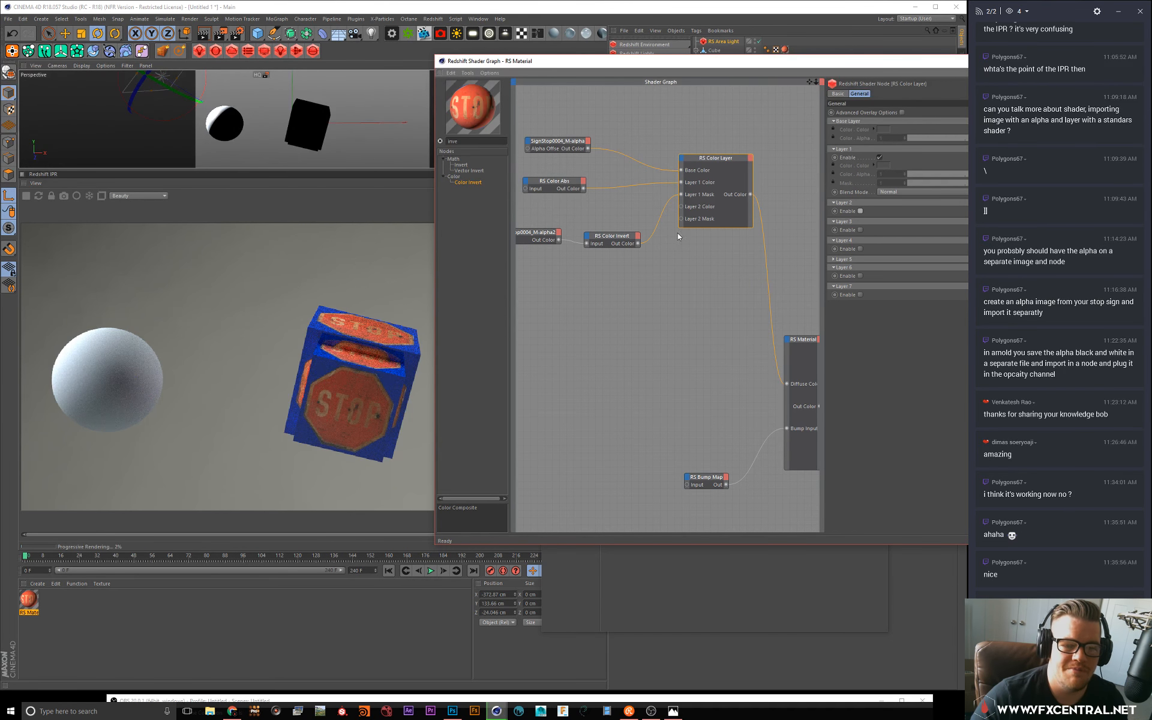
left_click_drag(638, 221, 531, 260)
left_click_drag(613, 235, 595, 210)
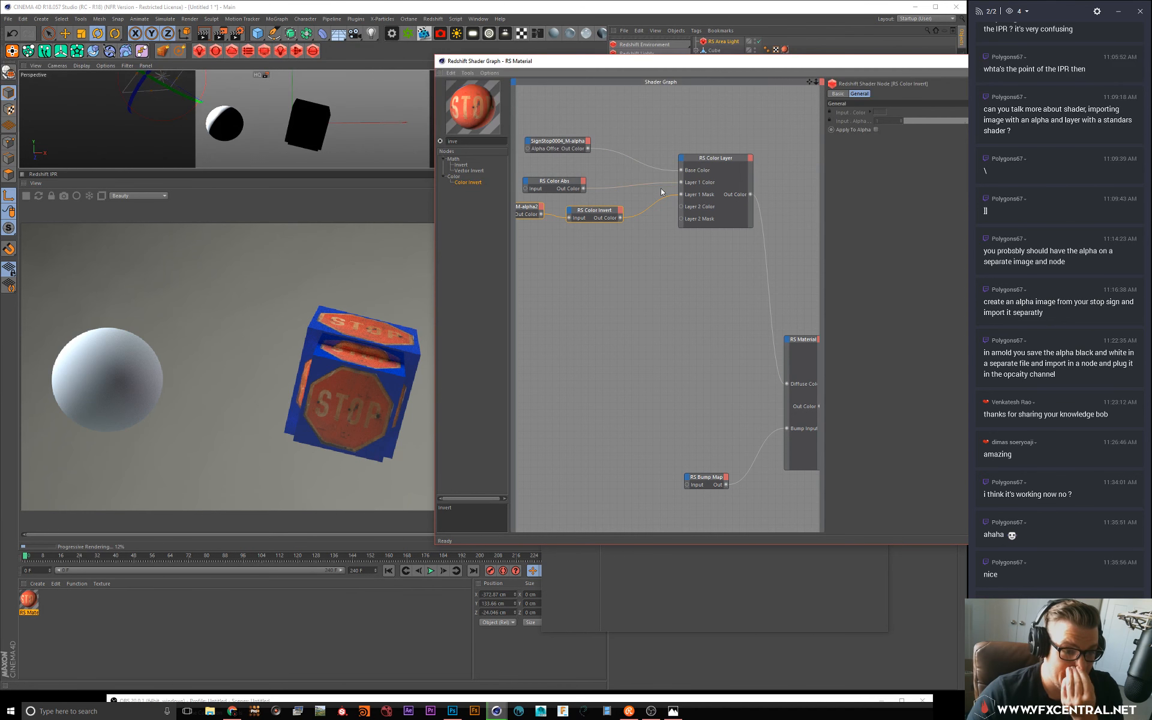
left_click(564, 141)
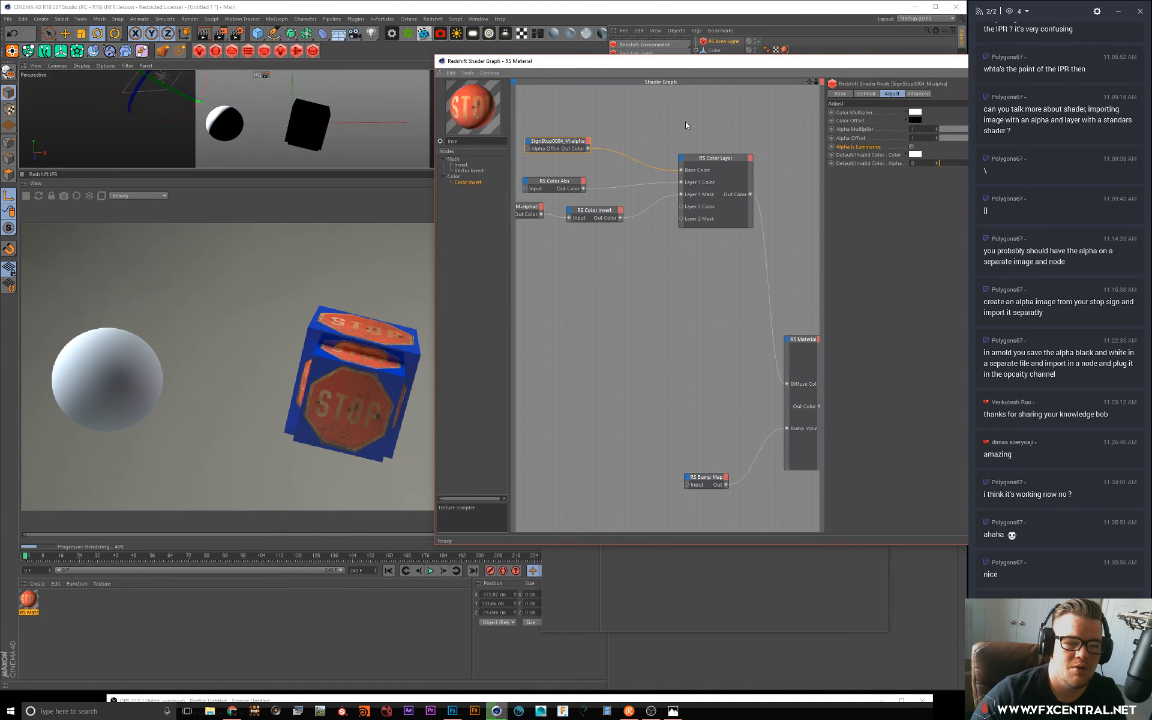
left_click_drag(808, 82, 844, 86)
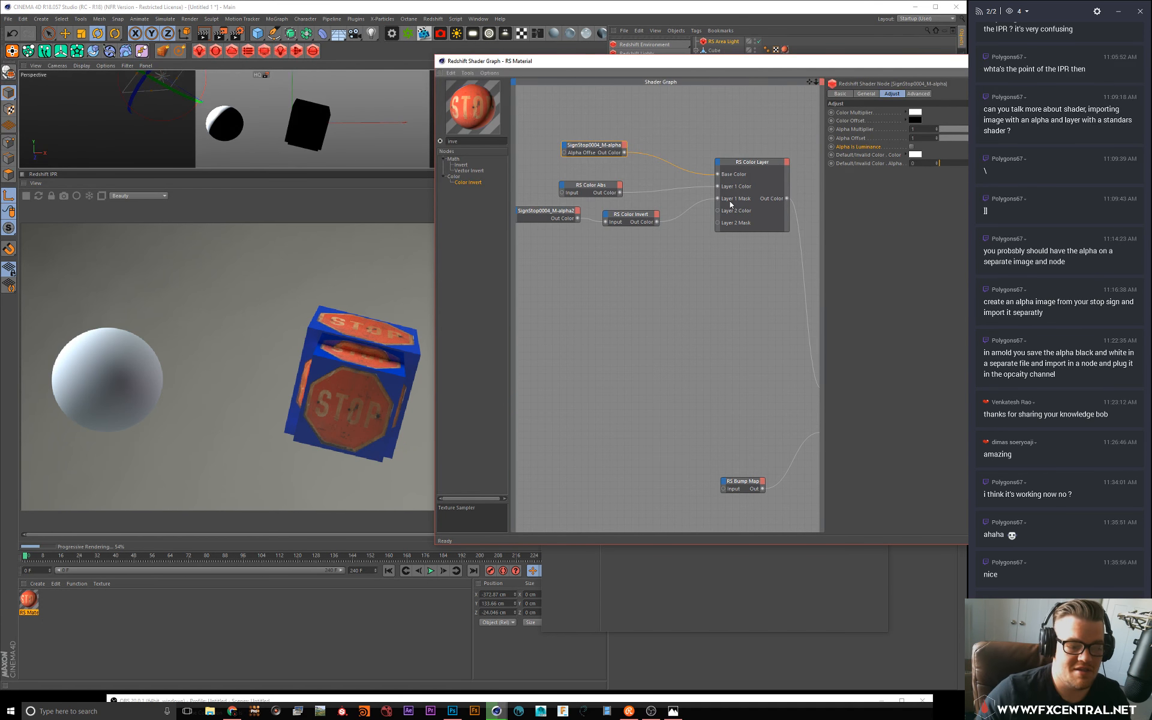
left_click(358, 308)
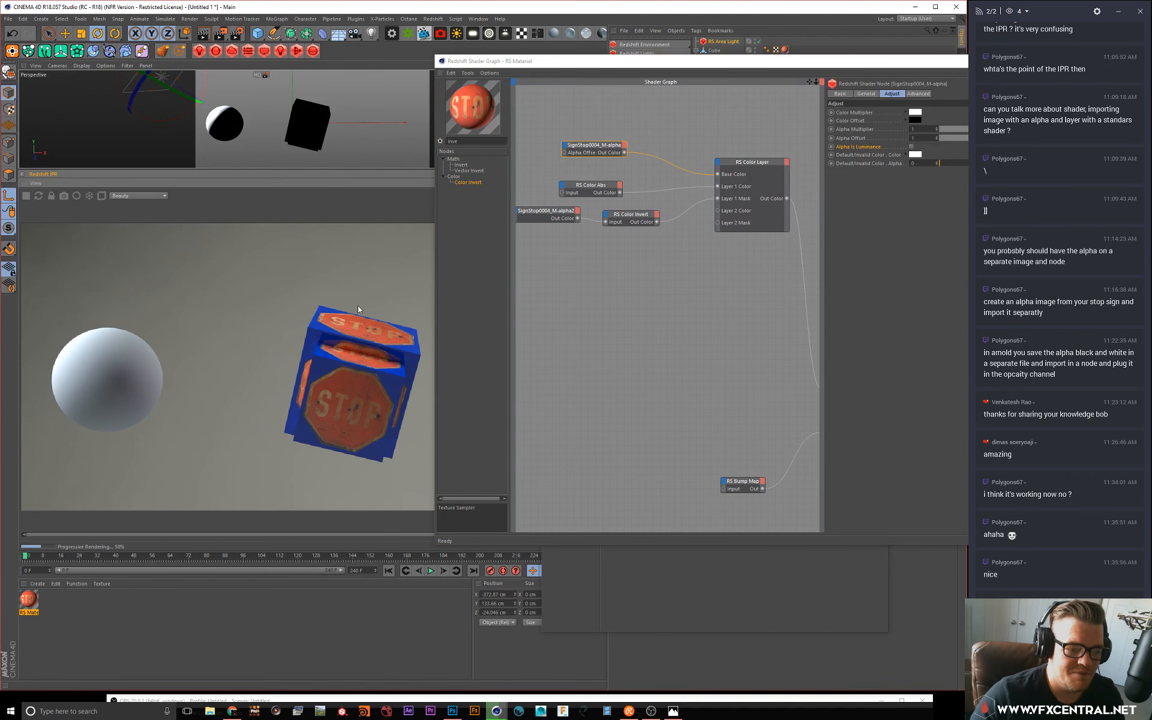
left_click_drag(866, 65, 822, 75)
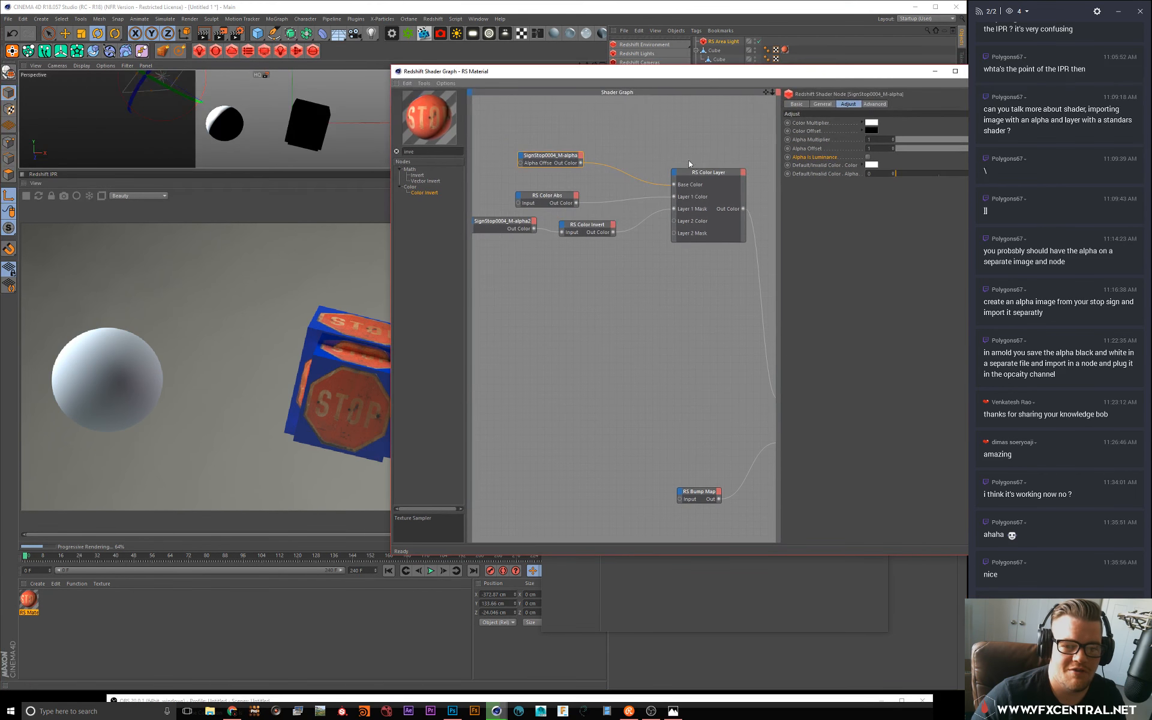
scroll(678, 315, "down", 5)
left_click(676, 248)
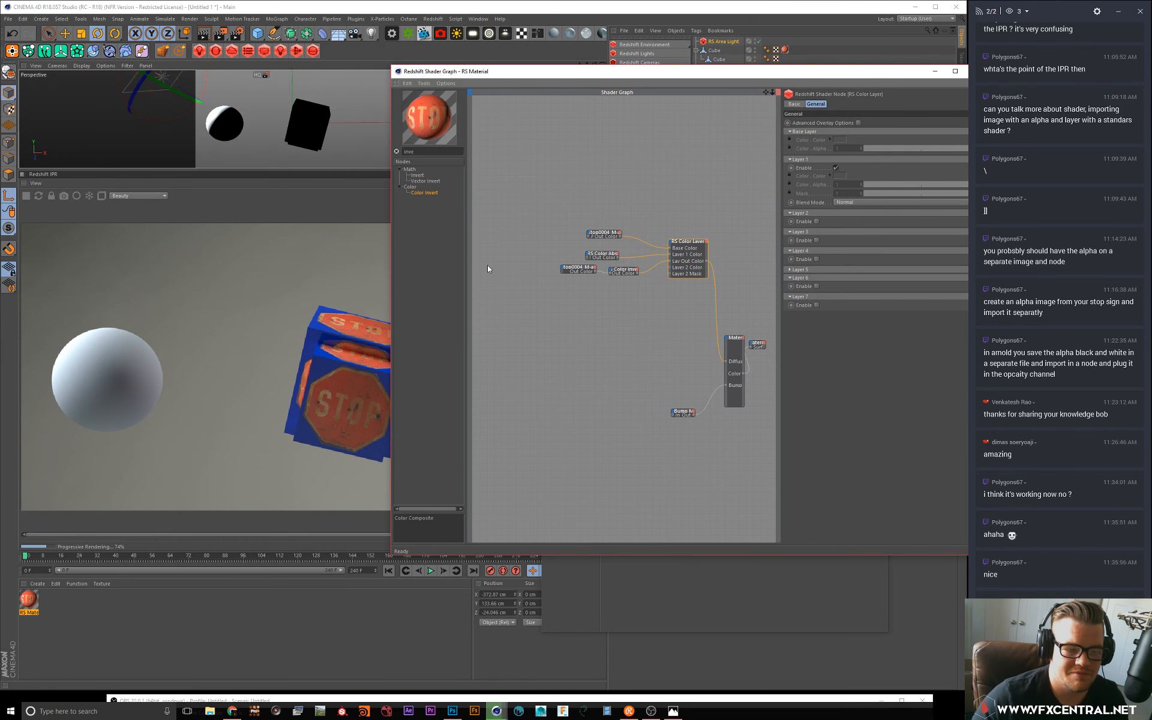
Step: Add a Round Corners node and connect its output to the RS Material's Bump Input in place of the Bump Map
left_click_drag(430, 152, 321, 137)
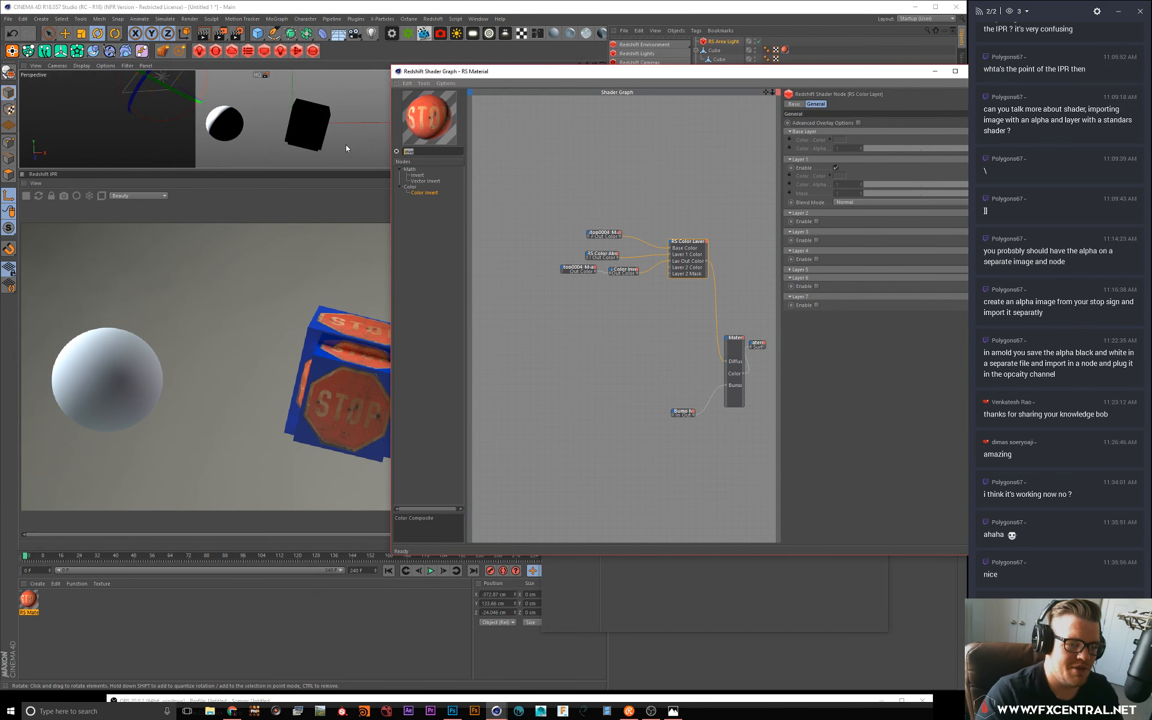
type("round")
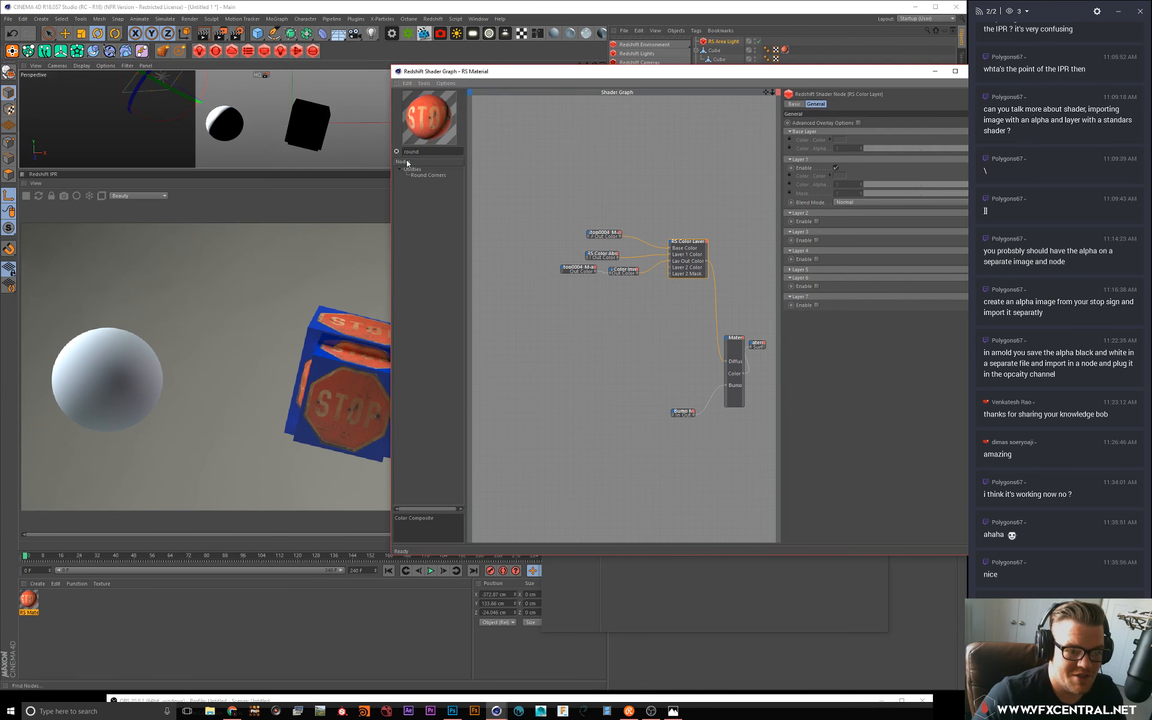
left_click_drag(423, 177, 725, 384)
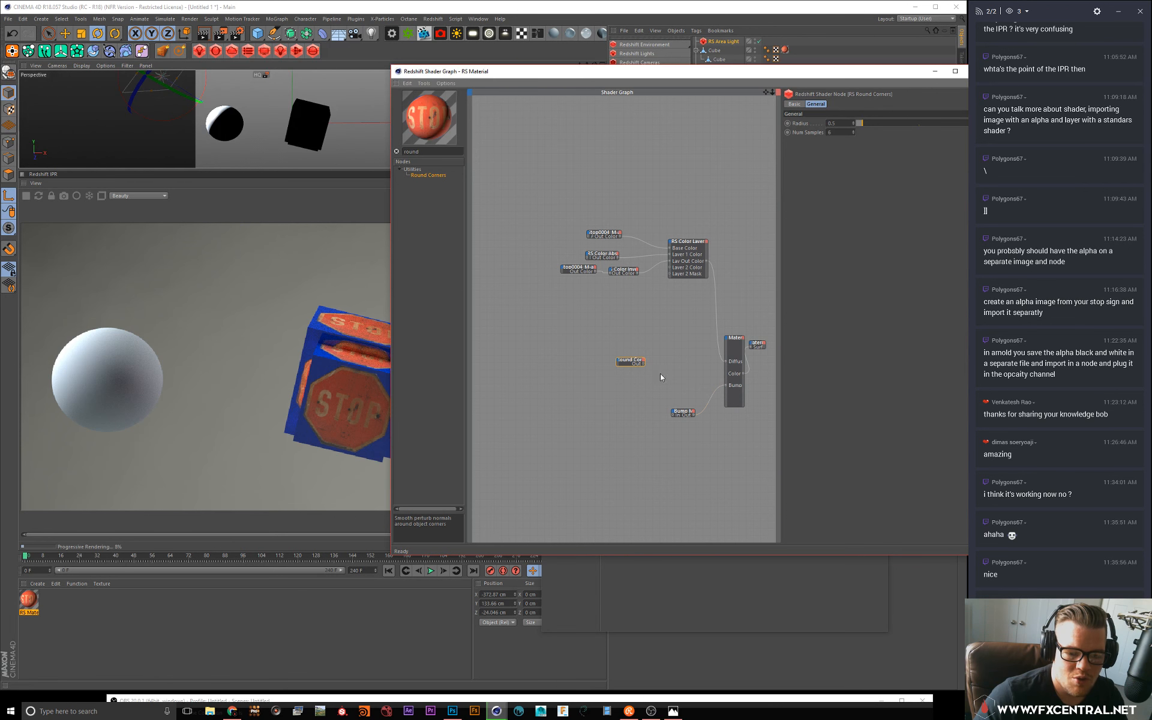
left_click_drag(645, 364, 724, 386)
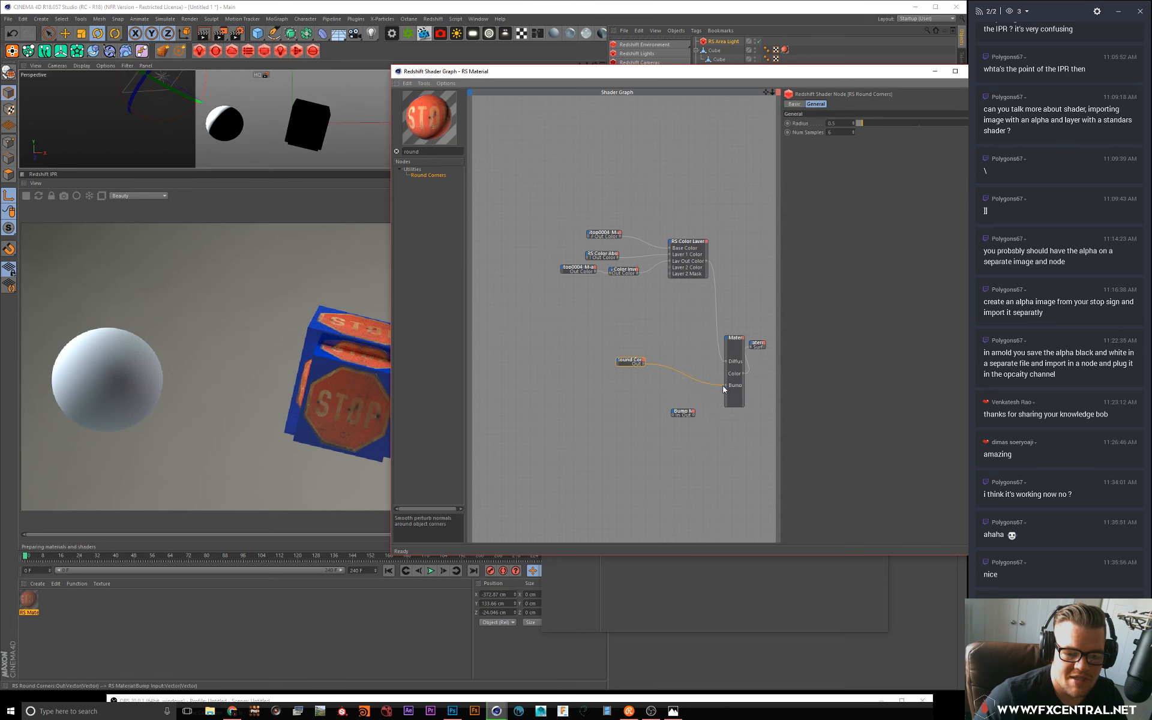
Step: Raise the Round Corners radius to 3.73, checking the bevelled cube edges up close in the render preview
middle_click_drag(323, 114, 300, 118, "alt")
scroll(300, 117, "up", 4)
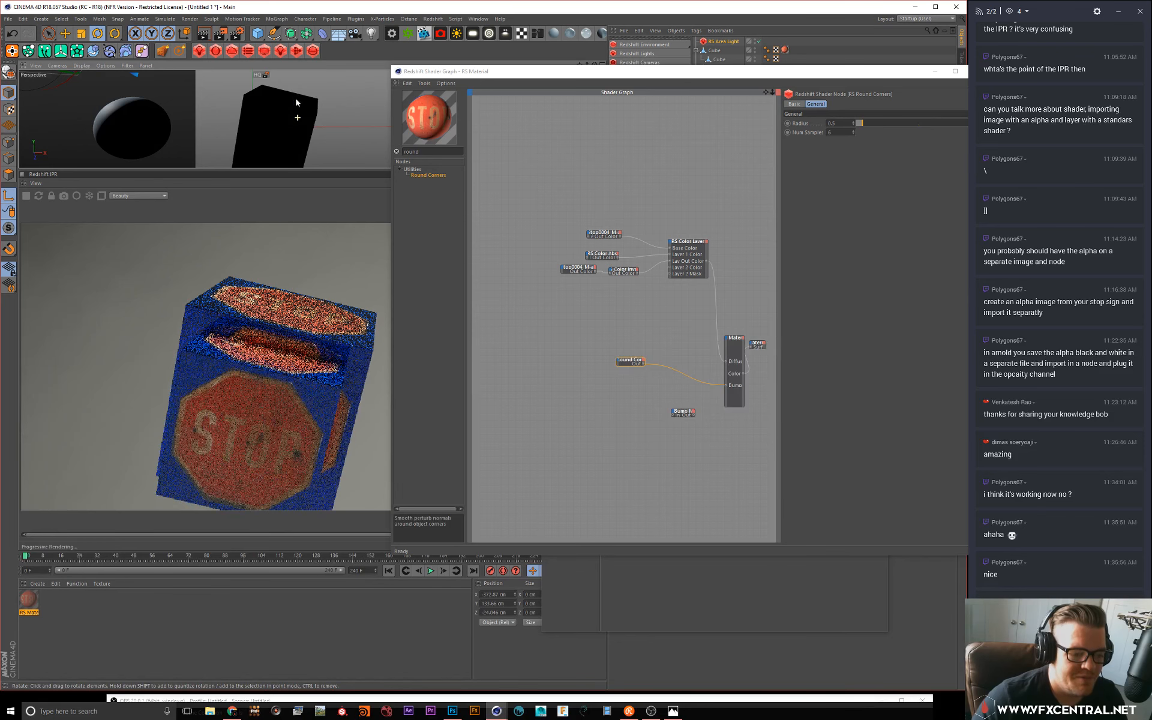
left_click_drag(859, 123, 889, 123)
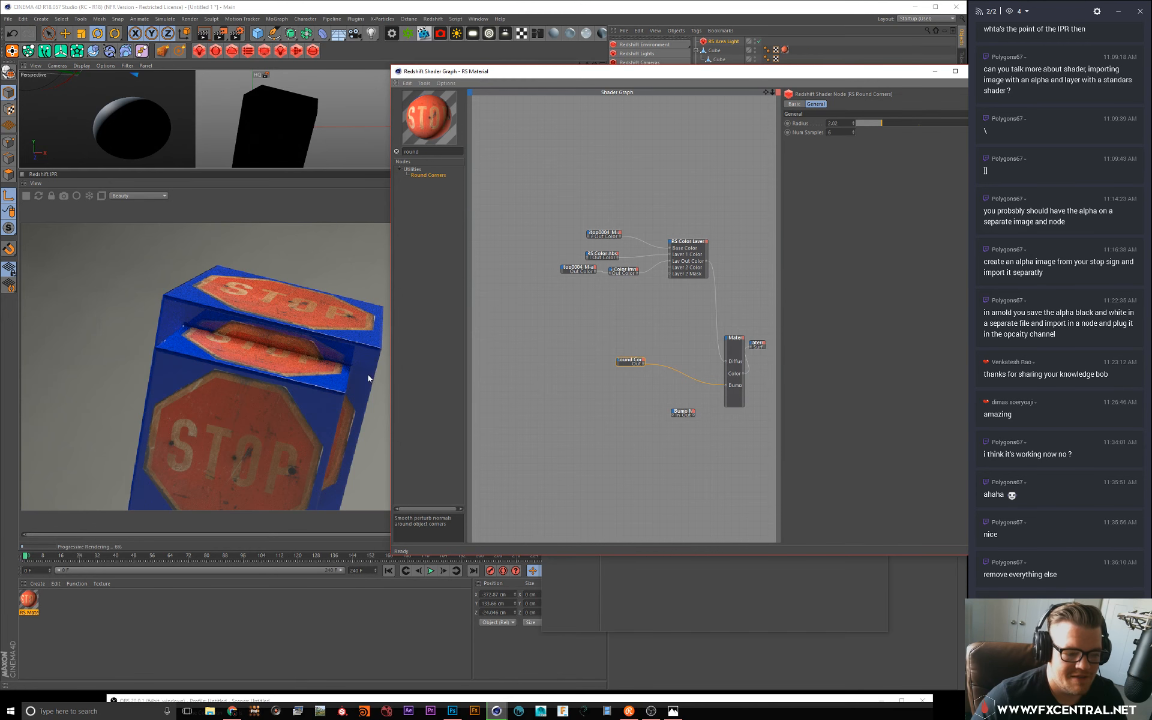
left_click_drag(368, 378, 297, 369)
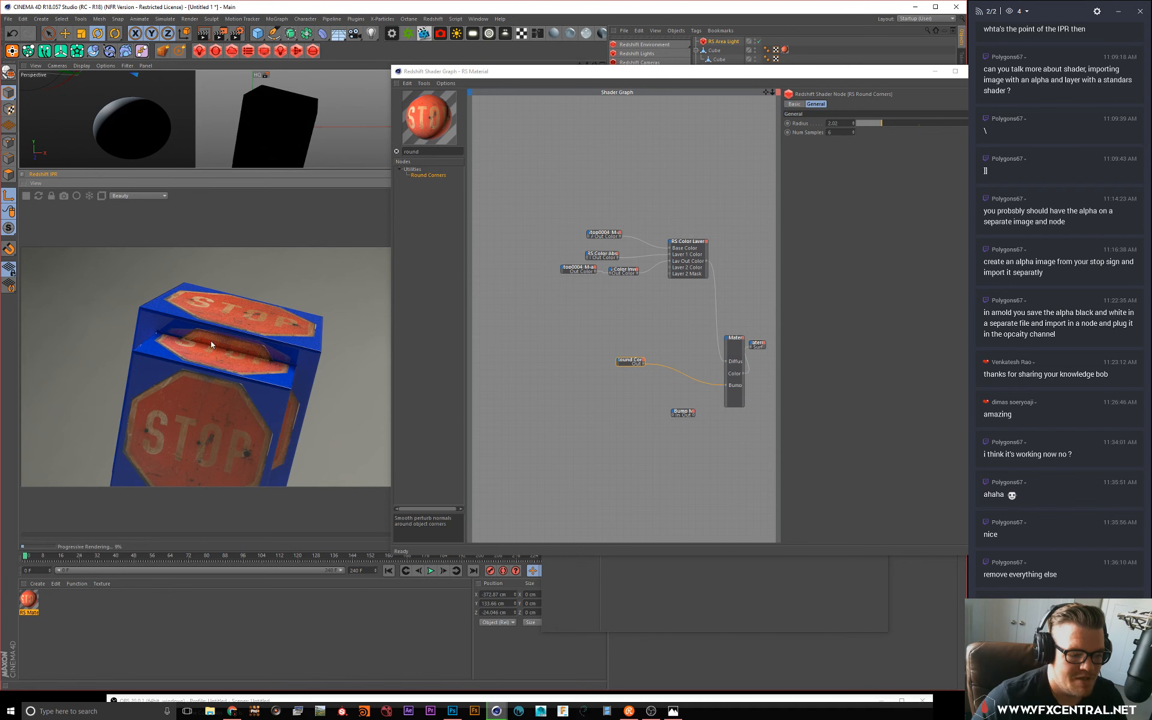
left_click_drag(300, 111, 247, 112, "alt")
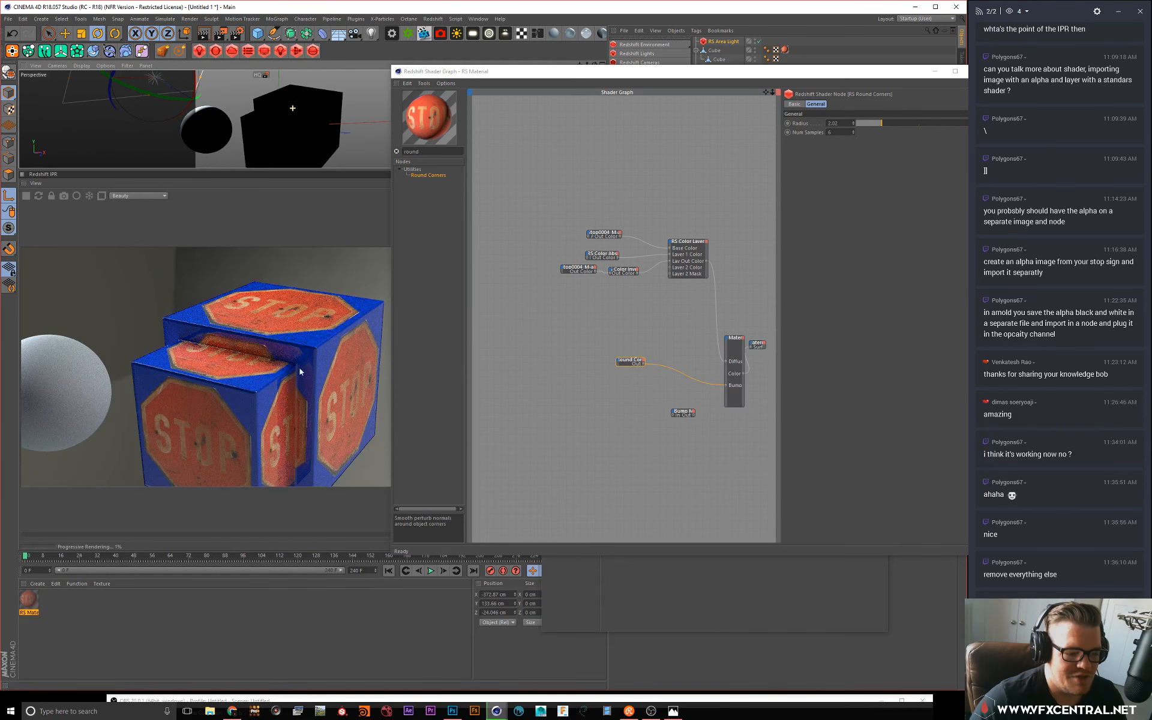
left_click(896, 122)
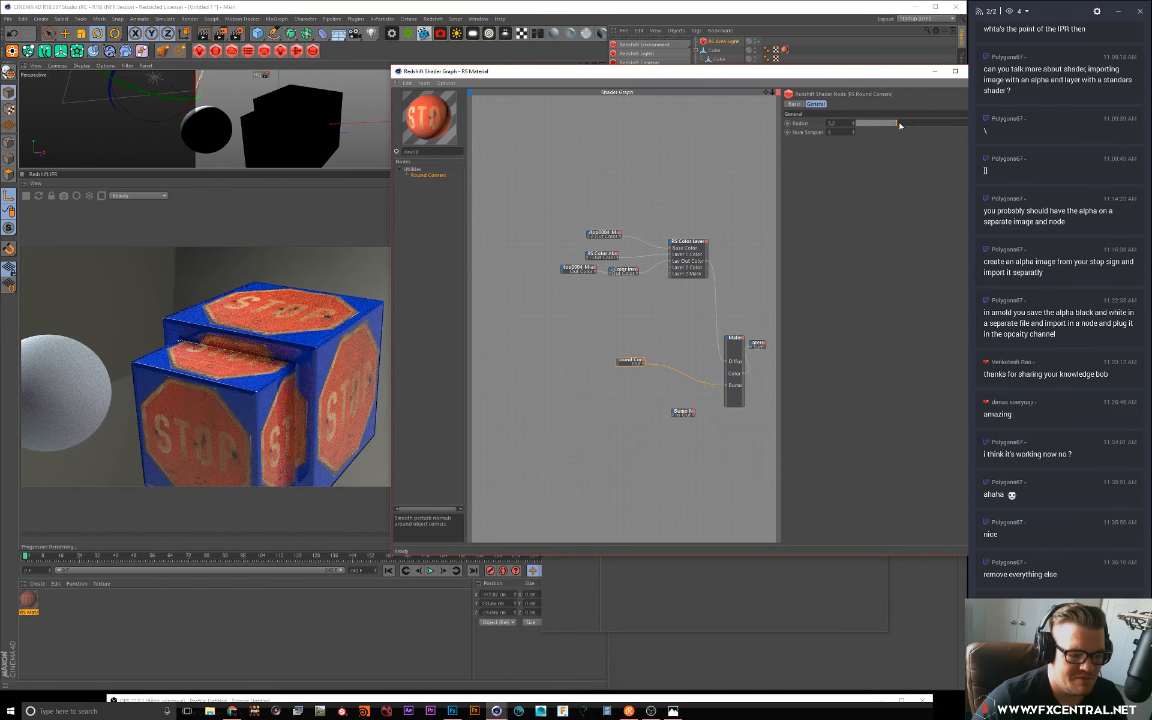
left_click(902, 123)
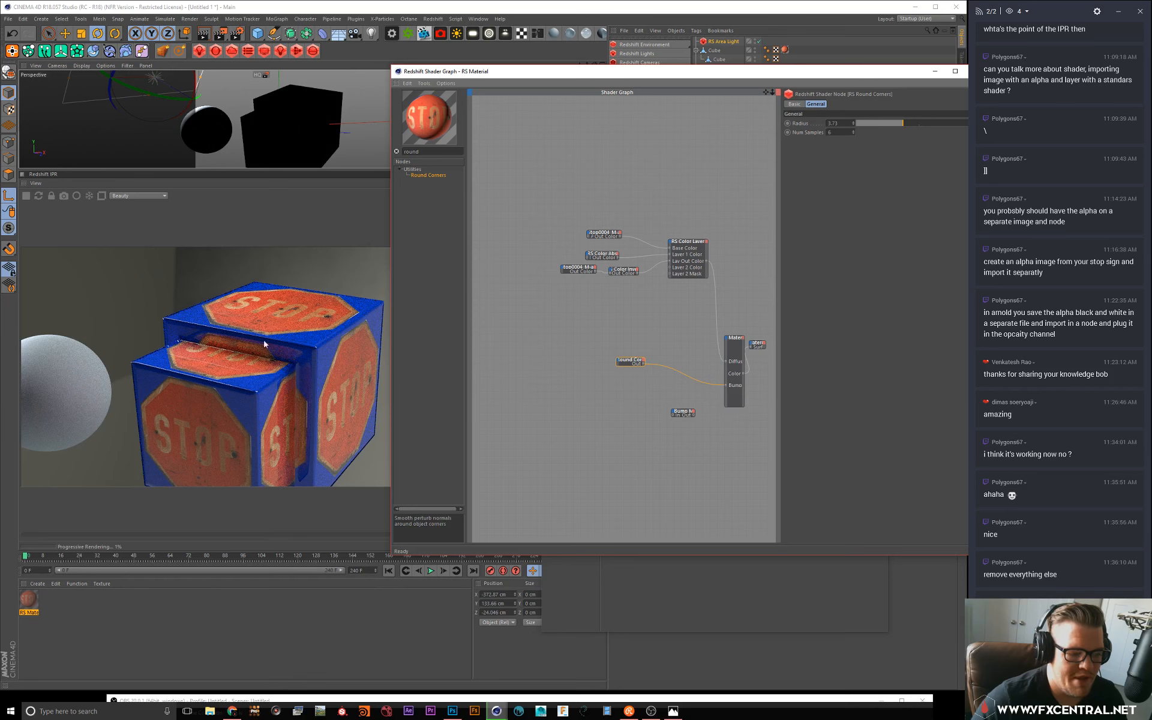
Step: Set the Round Corners node's Num Samples to 15 while inspecting the cube edges in the render preview
right_click_drag(264, 135, 269, 97, "alt")
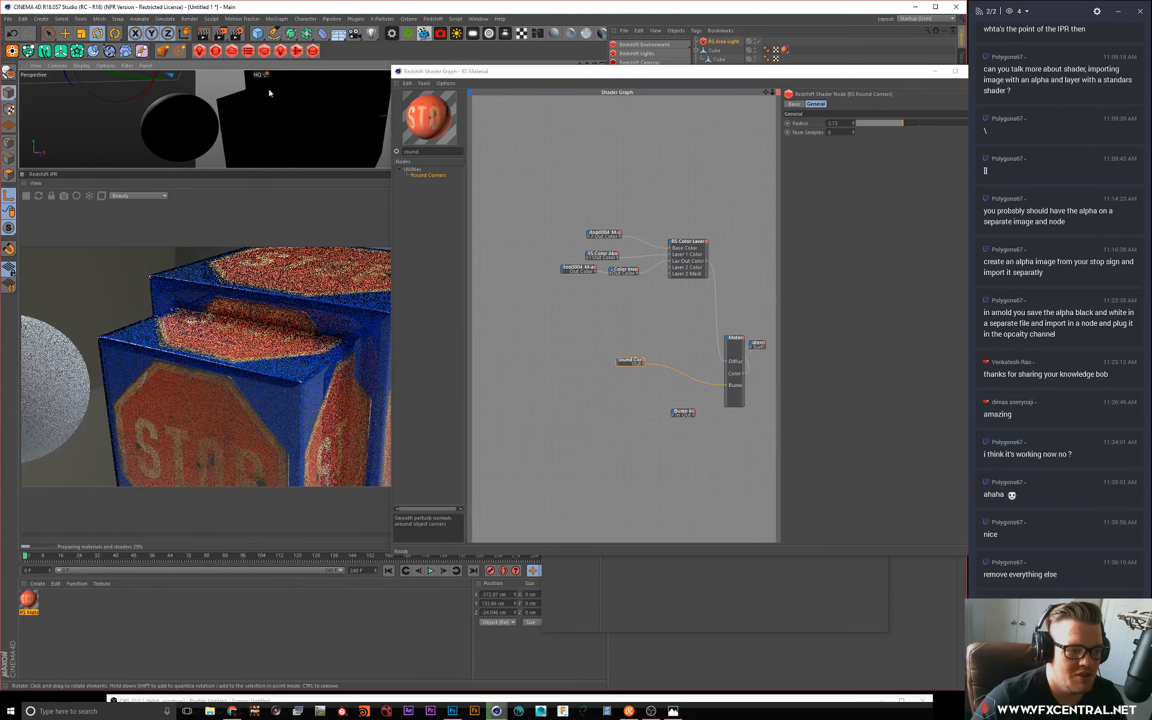
left_click_drag(307, 106, 291, 115, "alt")
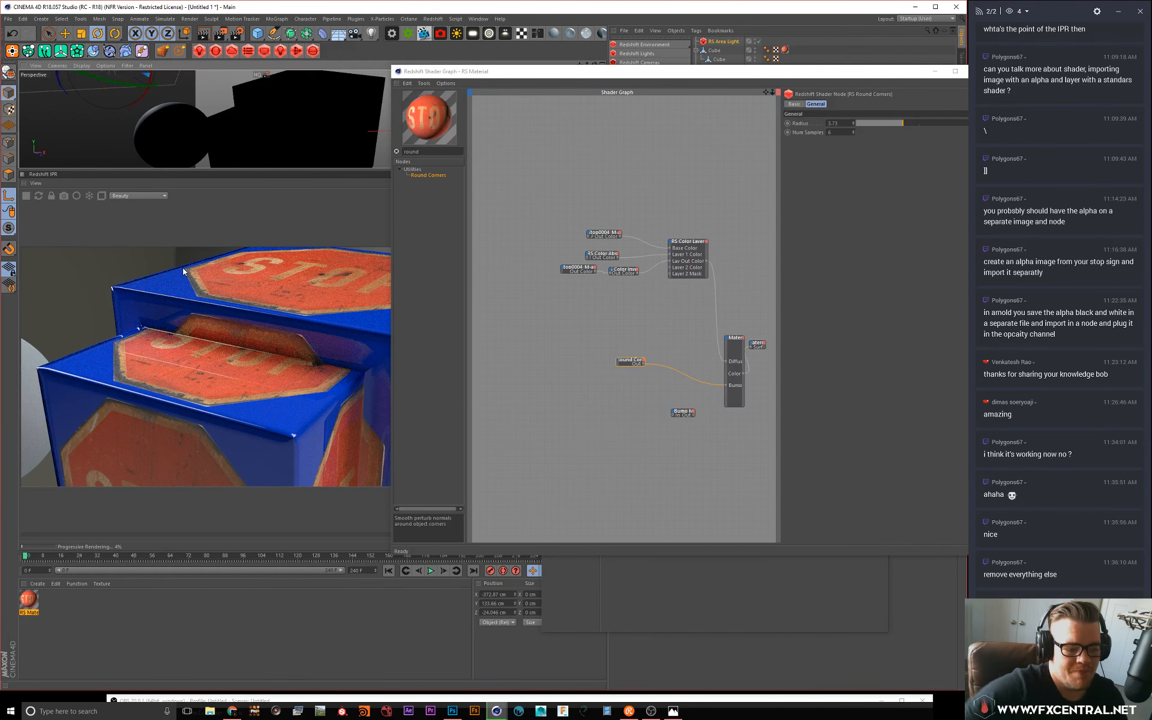
left_click_drag(835, 132, 811, 123)
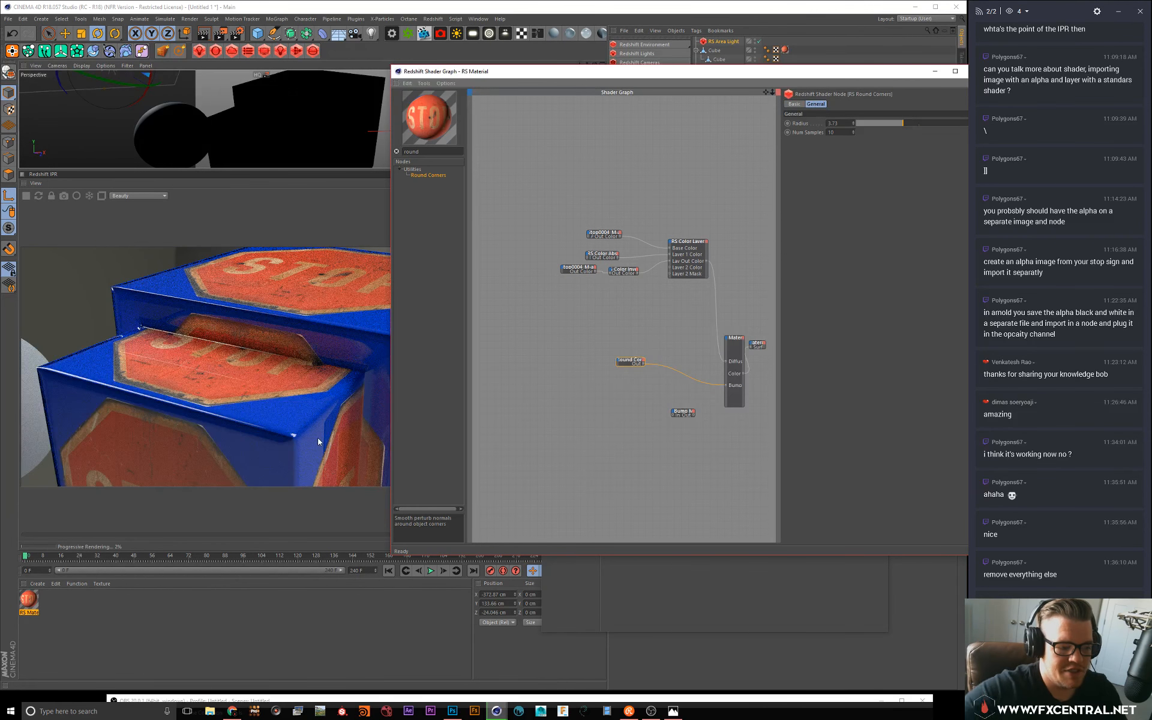
left_click_drag(840, 132, 653, 109)
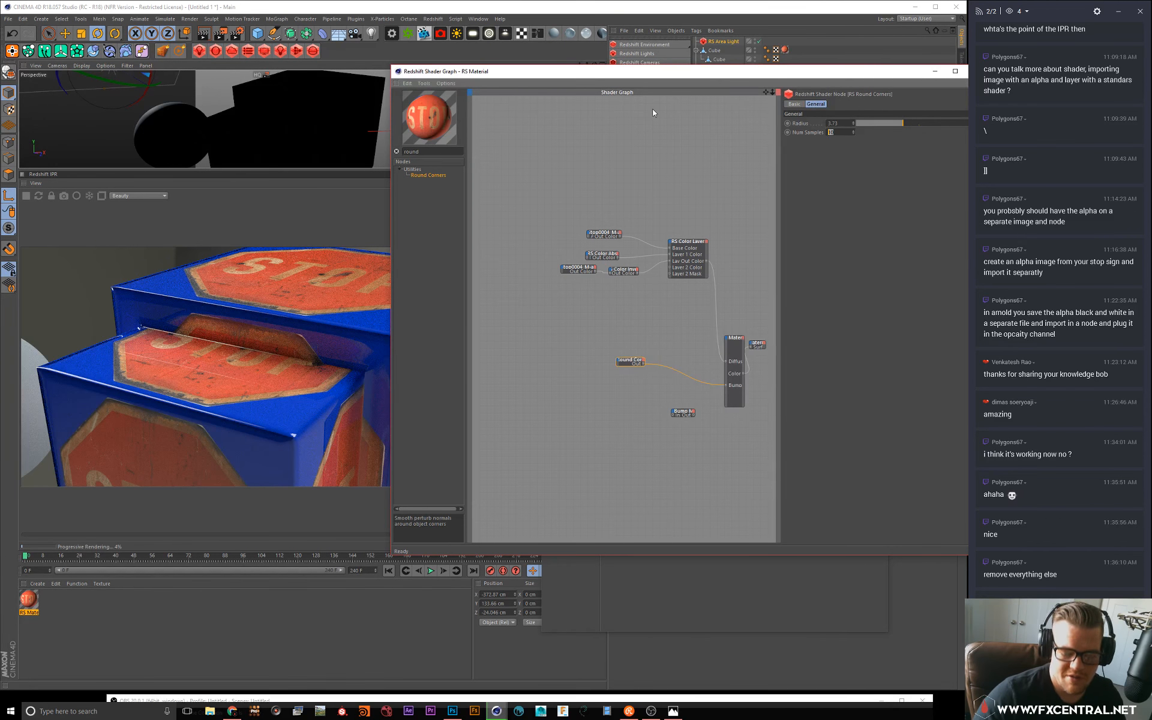
type("15")
key("Return")
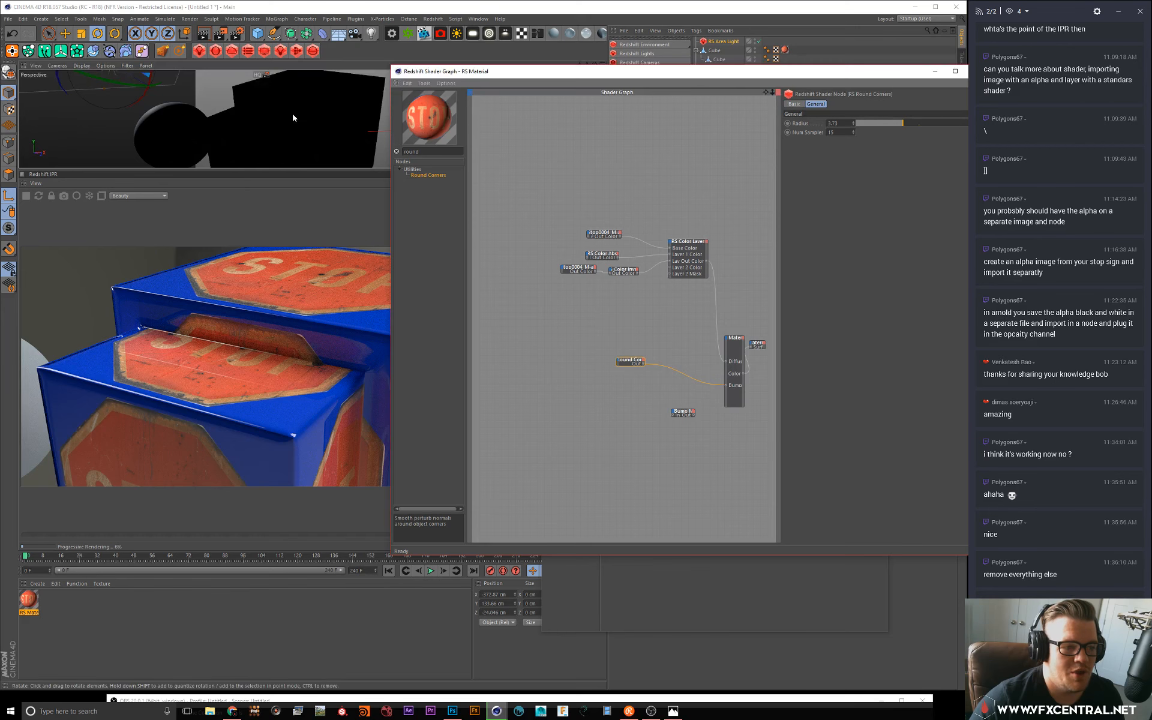
scroll(286, 135, "down", 3)
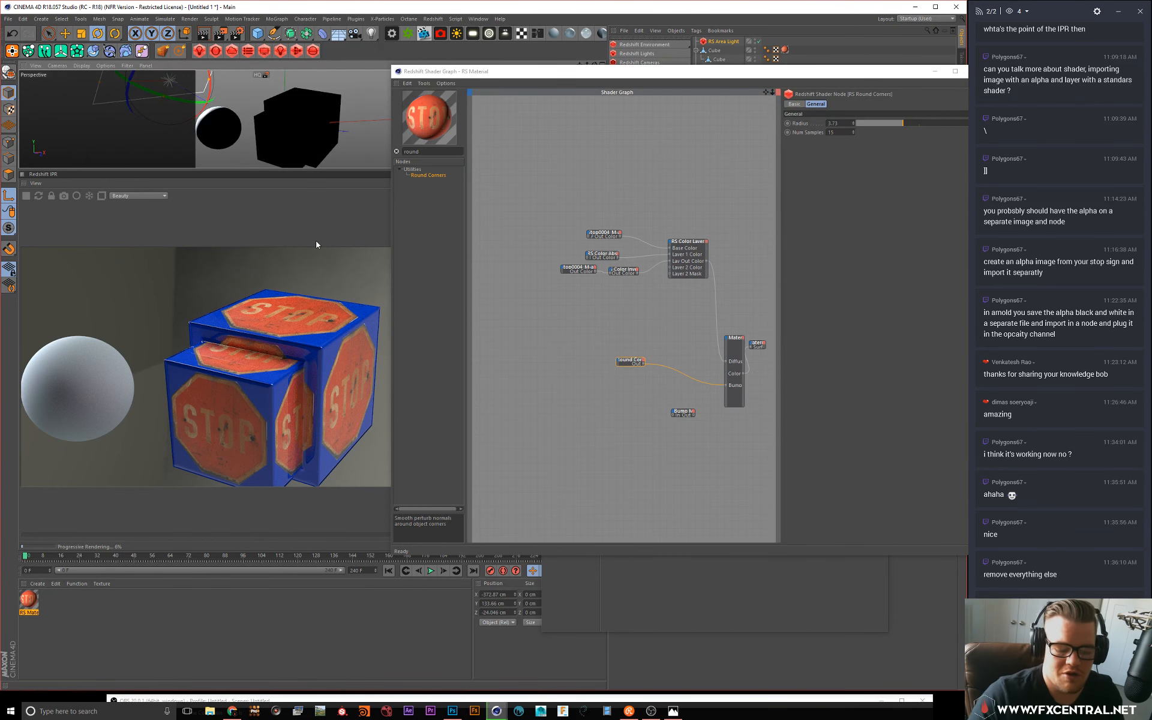
Step: Delete the unused Bump Map node and move the Color Layer group and Round Corners node away from the RS Material
left_click(683, 412)
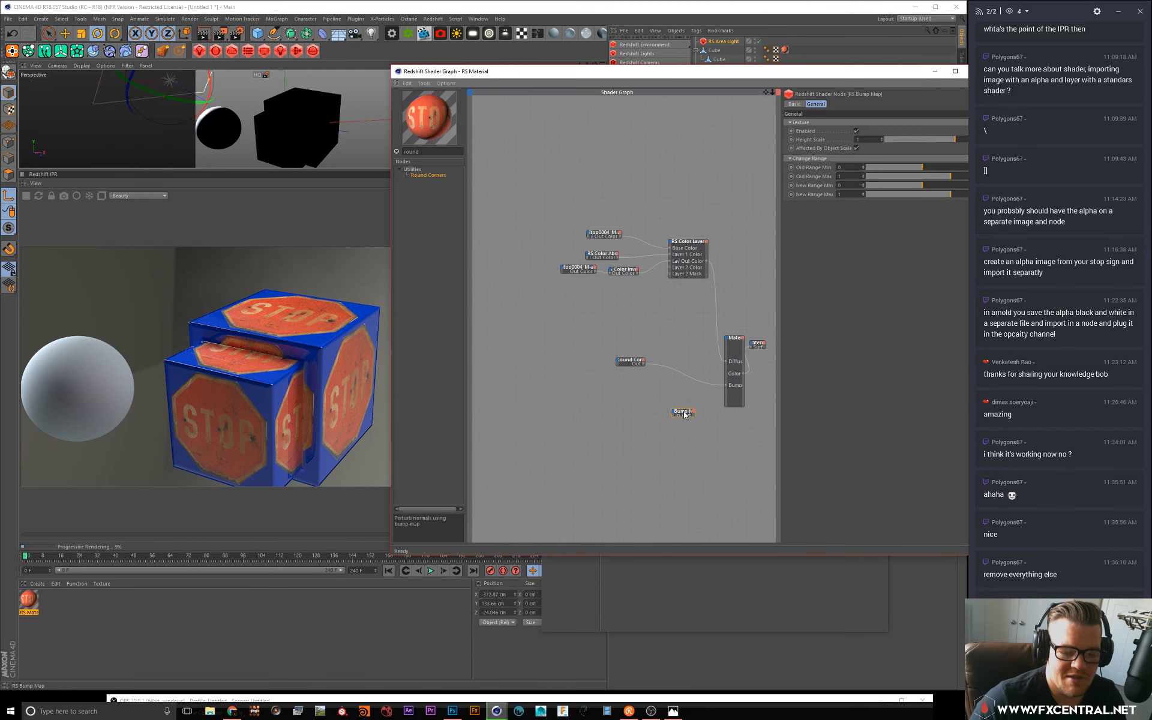
key("Delete")
left_click_drag(714, 211, 557, 285)
left_click_drag(680, 238, 592, 240)
left_click(594, 337)
left_click_drag(636, 365, 626, 420)
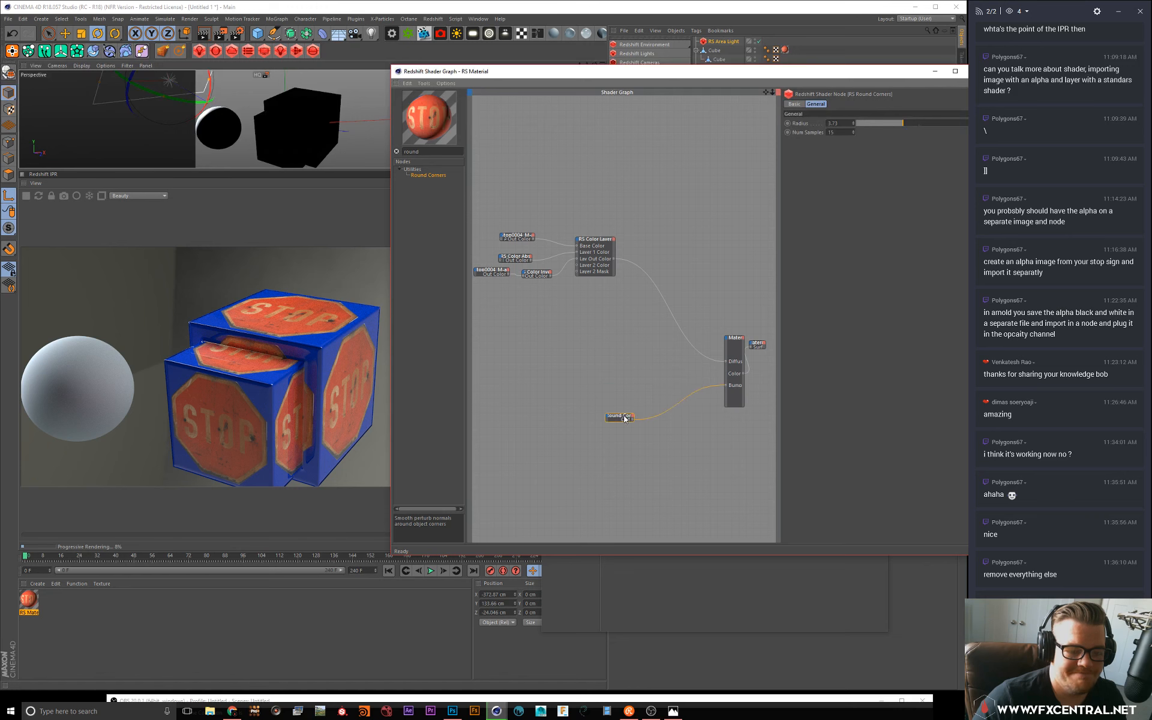
Step: Enlarge the Color Layer node vertically to spread out its input ports
left_click(598, 240)
left_click_drag(603, 241, 628, 344)
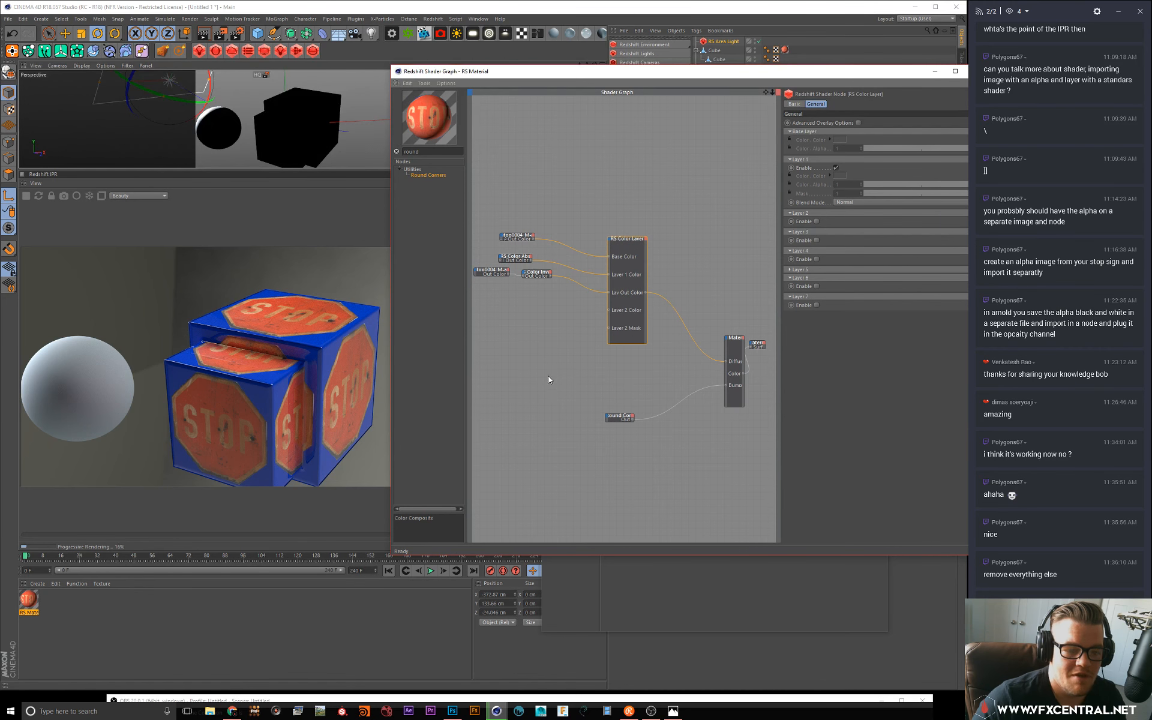
left_click(516, 348)
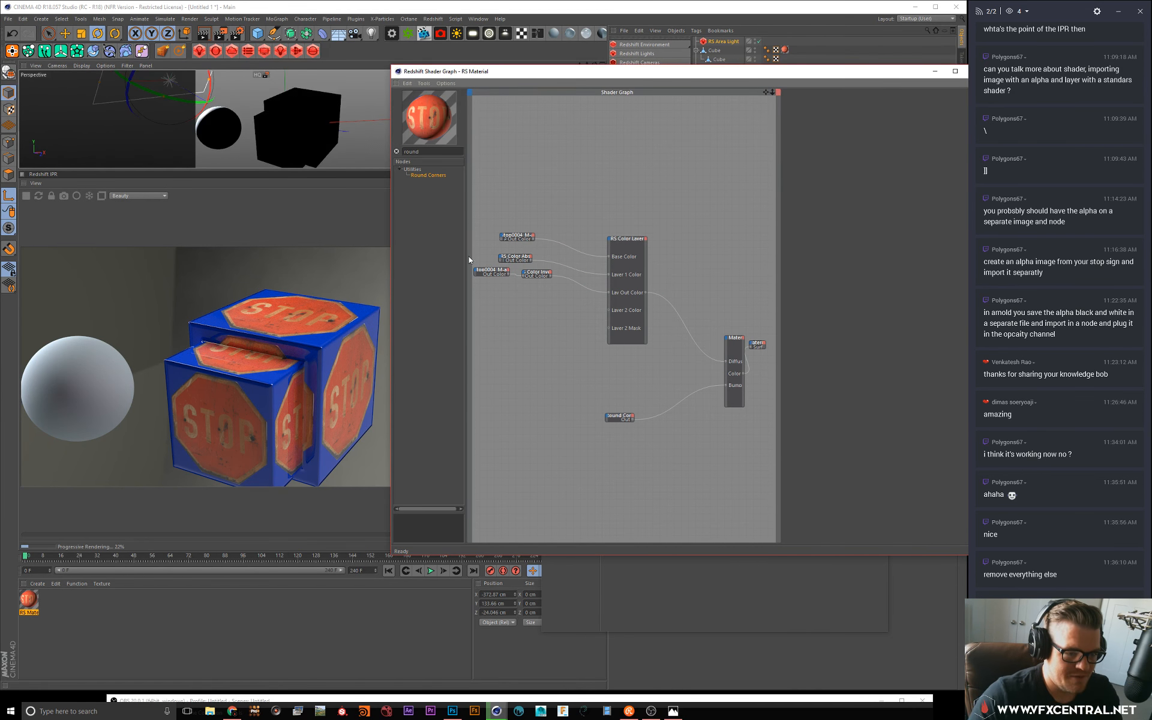
Step: Add a Curvature node below the other inputs and connect its output to the Color Layer's Layer 2 Mask
left_click_drag(423, 151, 185, 114)
key("BackSpace")
type("cu")
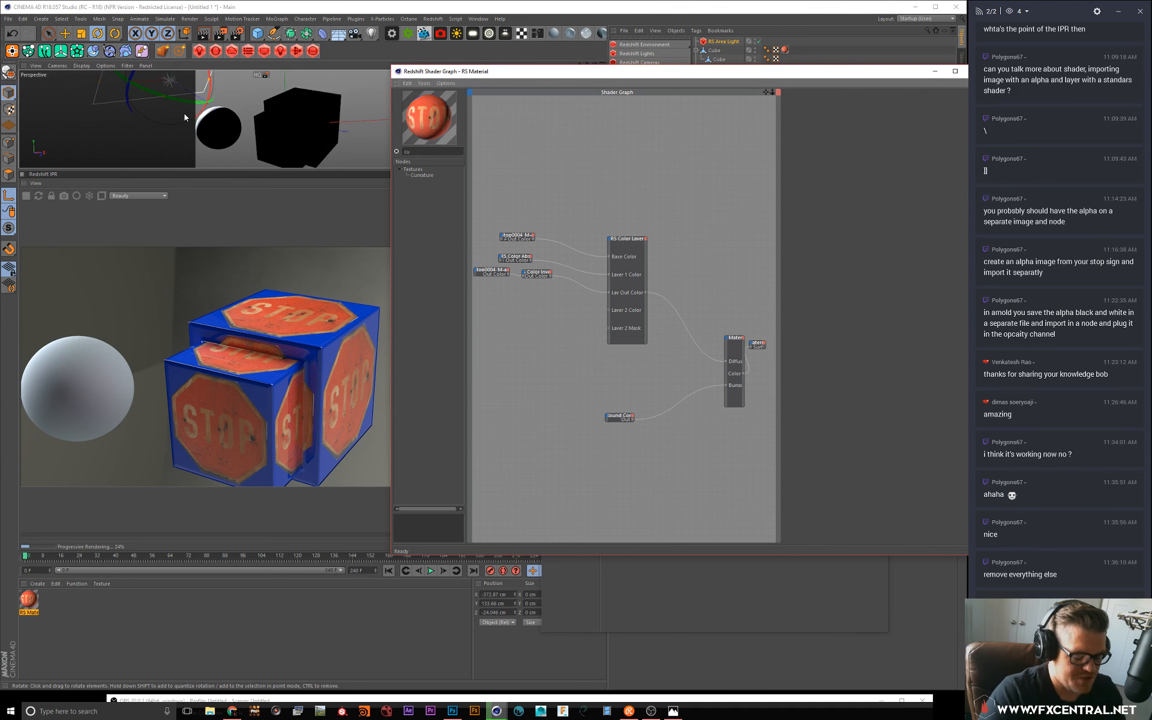
left_click_drag(427, 177, 532, 359)
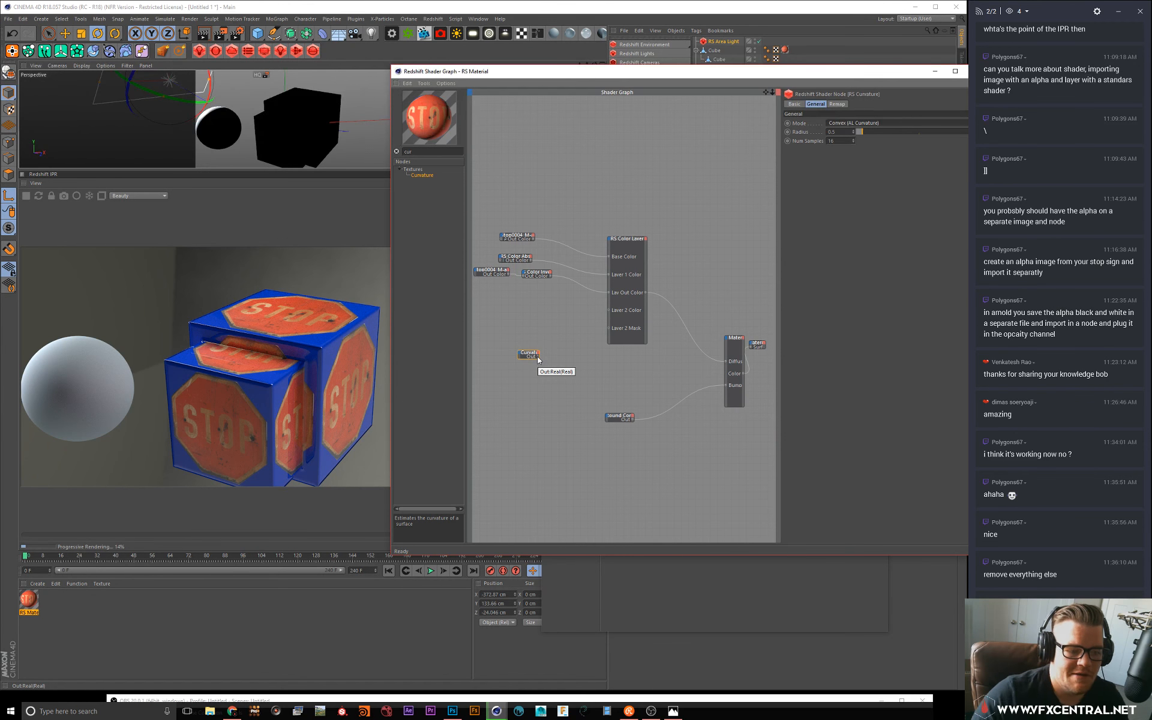
left_click_drag(539, 359, 610, 330)
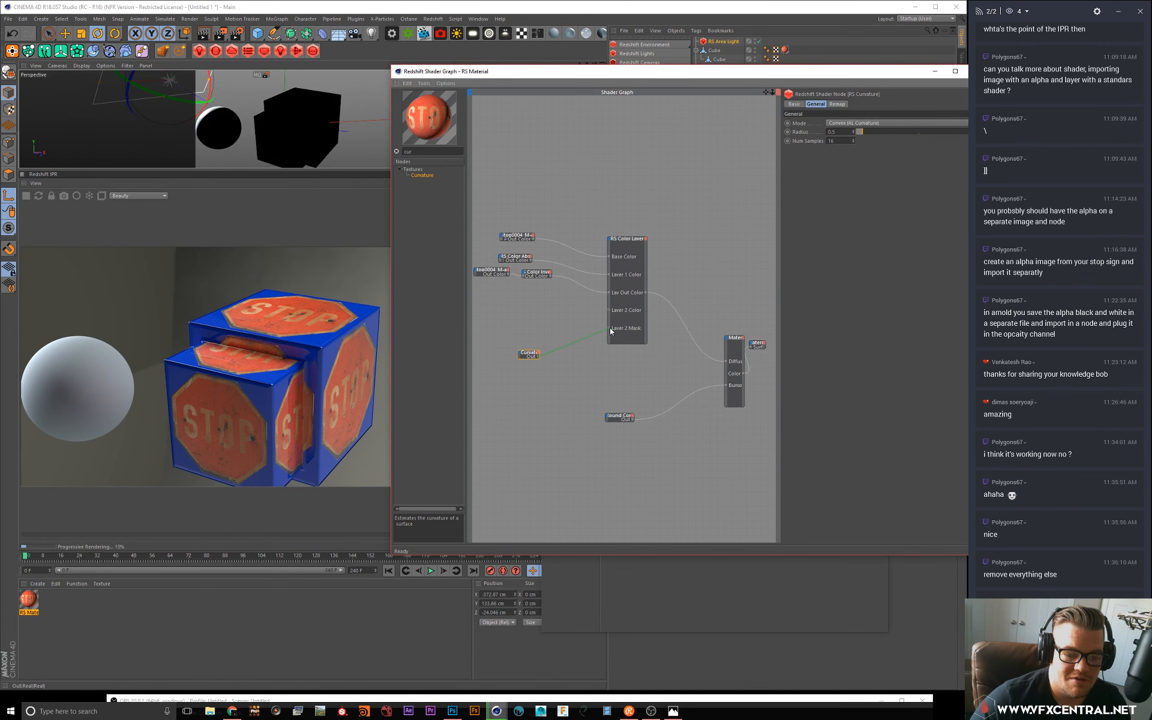
Step: Enable Layer 2 of the Color Layer and shift the Curvature node slightly down
left_click(623, 238)
left_click(816, 221)
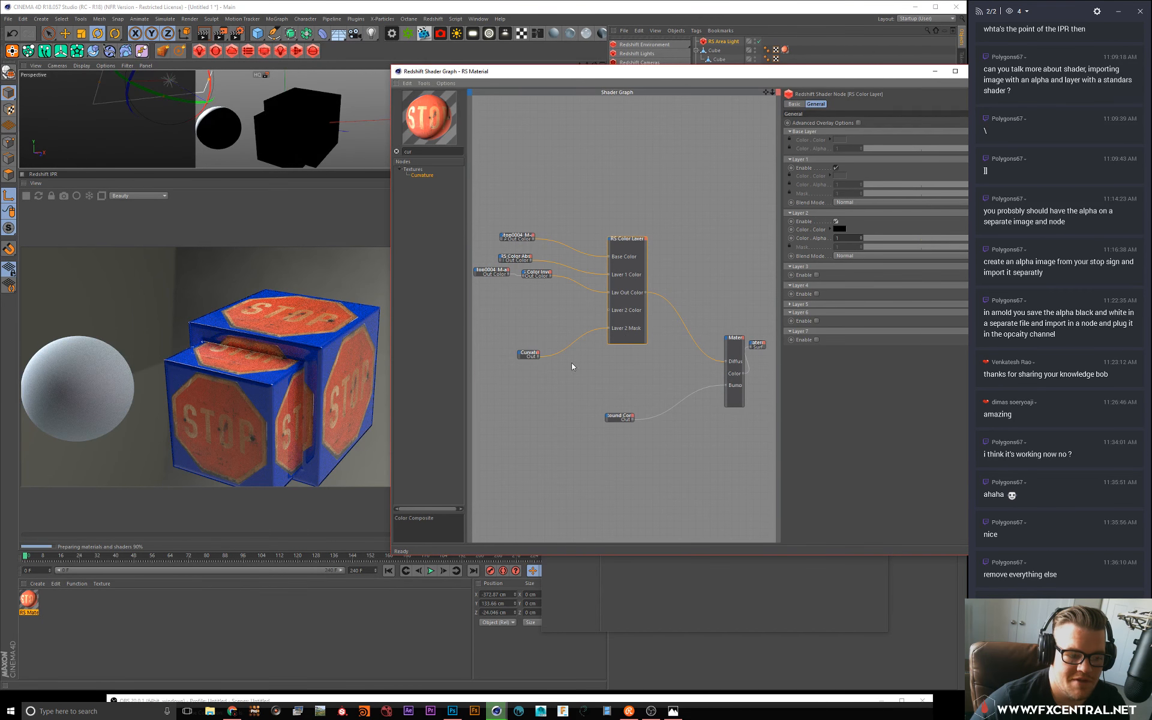
left_click_drag(526, 356, 532, 362)
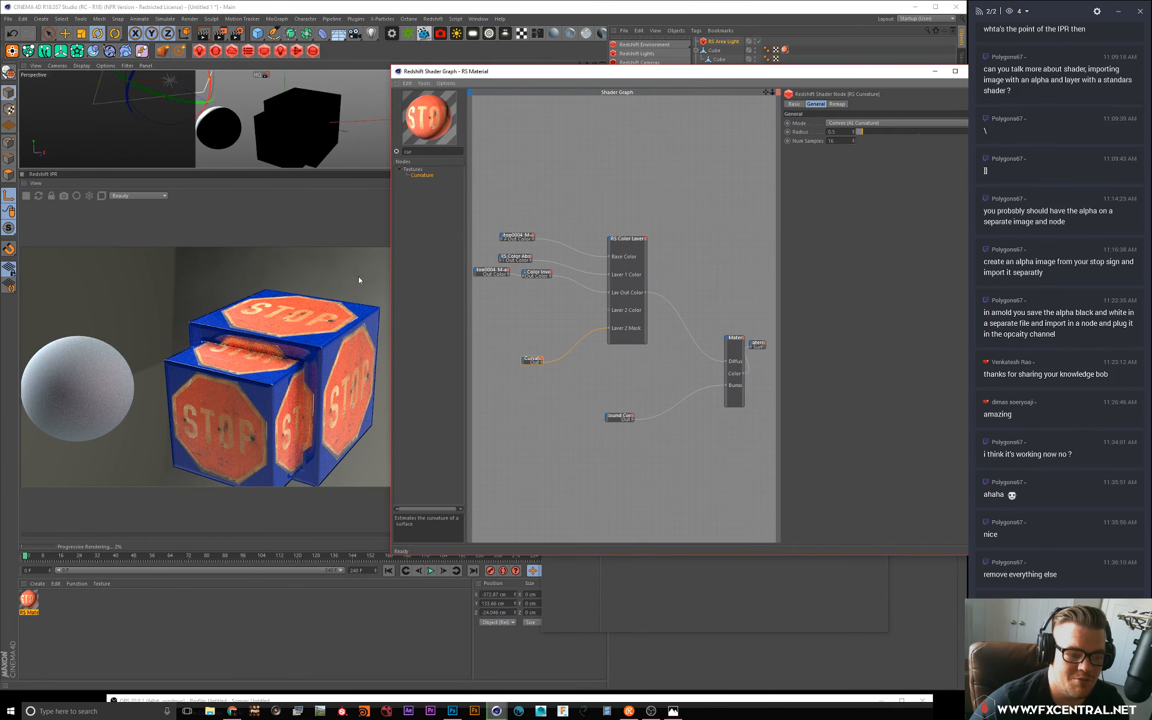
Step: Add a second Color Abs node to the shader graph, just above the Curvature node
key("BackSpace")
key("BackSpace")
key("BackSpace")
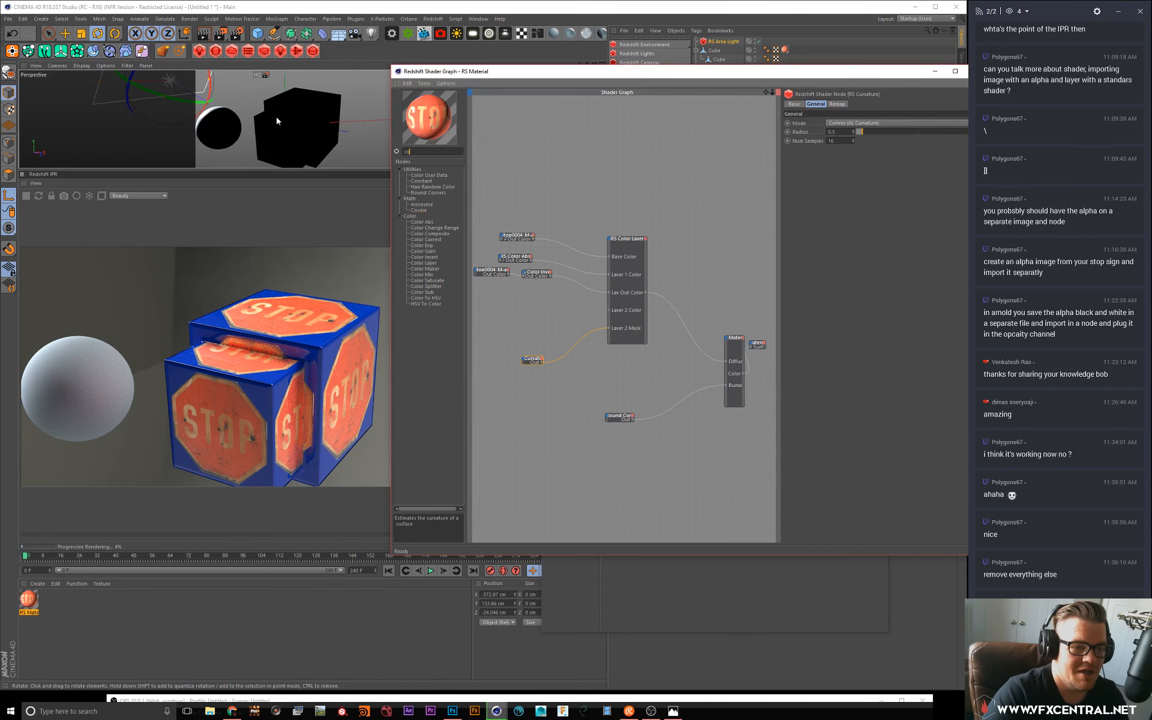
type("colo")
left_click_drag(419, 193, 832, 124)
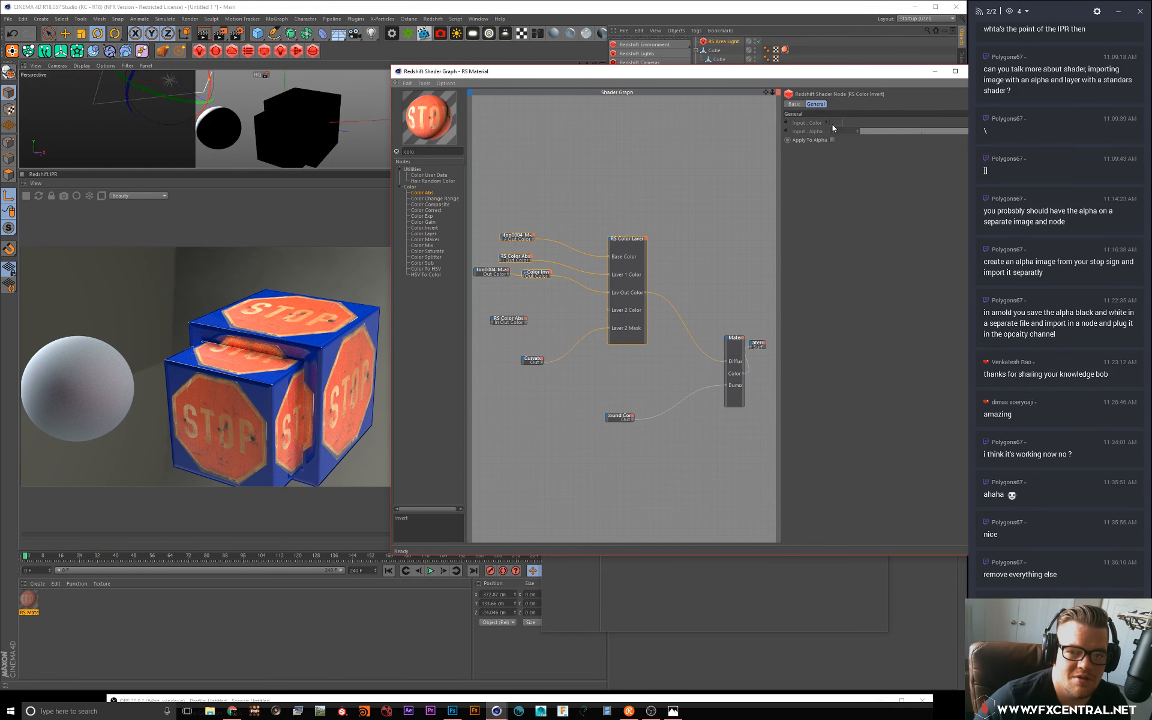
Step: Set the new Color Abs node's input color to white and connect it to the Color Layer's Layer 2 Color
left_click(508, 321)
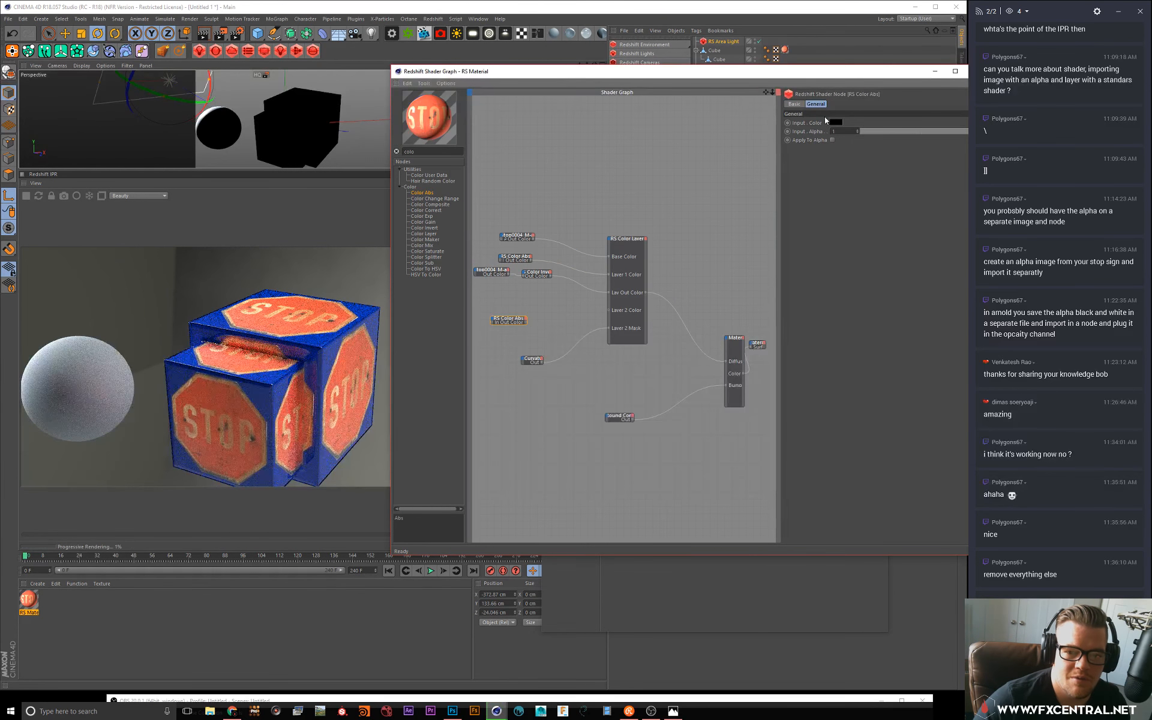
left_click(835, 122)
left_click_drag(845, 142, 899, 139)
left_click(814, 154)
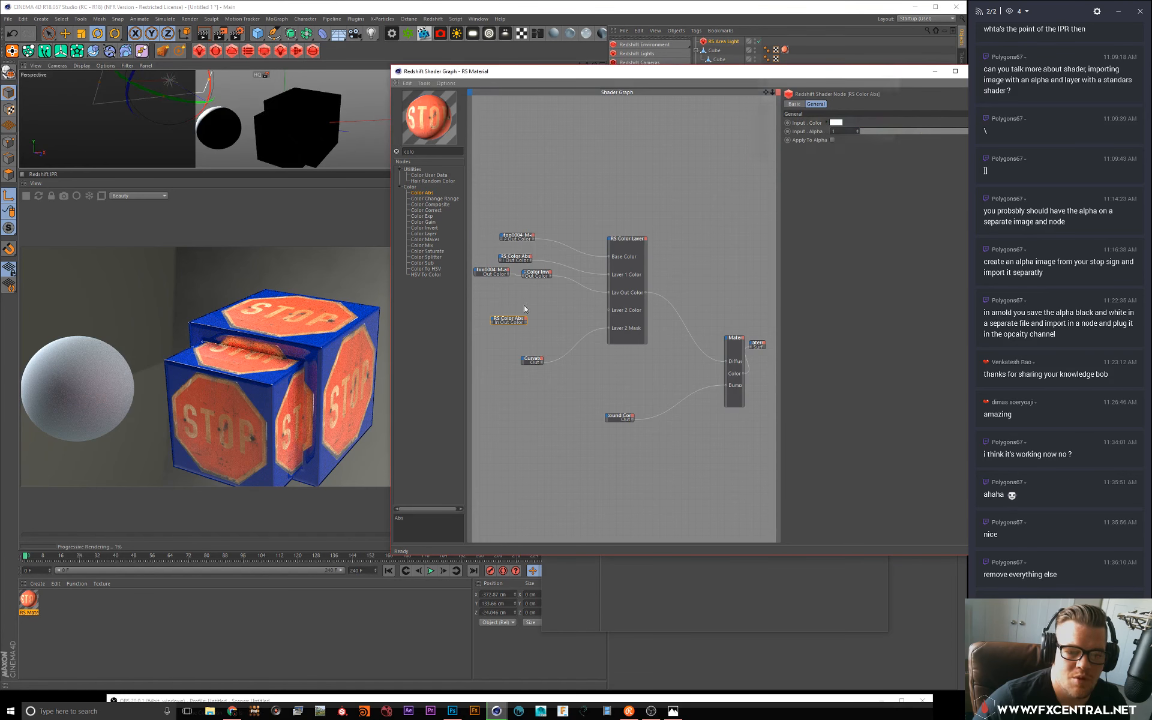
left_click_drag(527, 322, 609, 310)
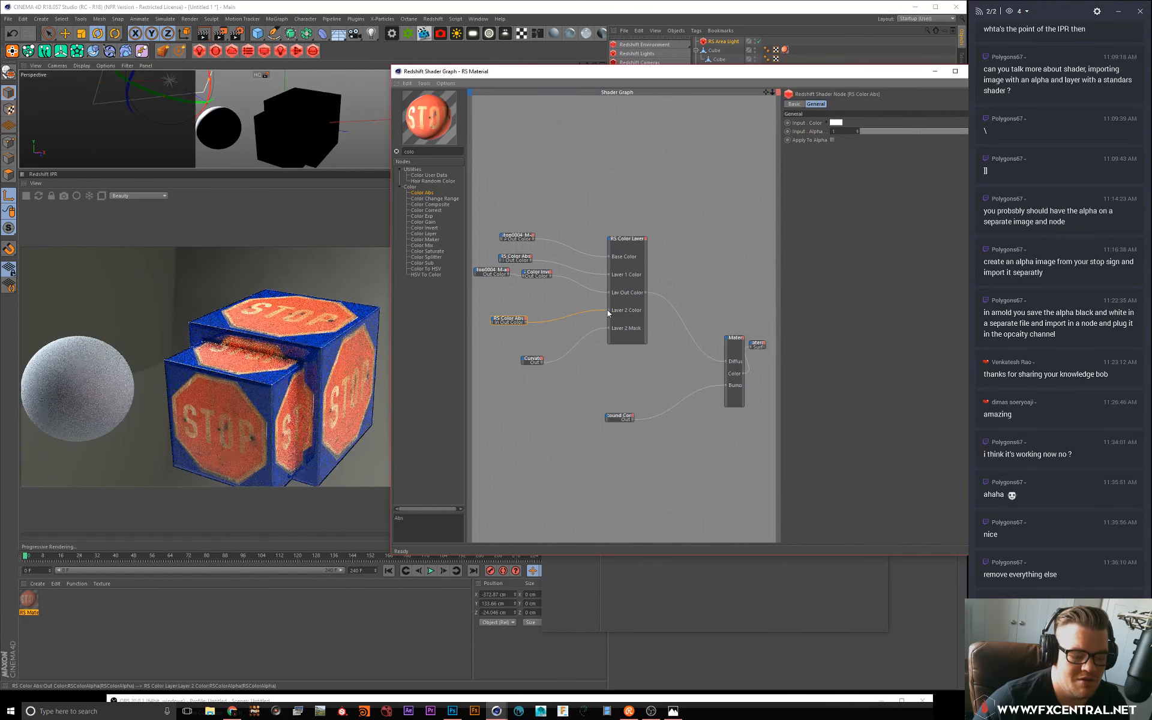
Step: Lower the Curvature node's radius to about 0.38, checking the cube edges up close
left_click(527, 359)
right_click_drag(272, 131, 271, 95, "alt")
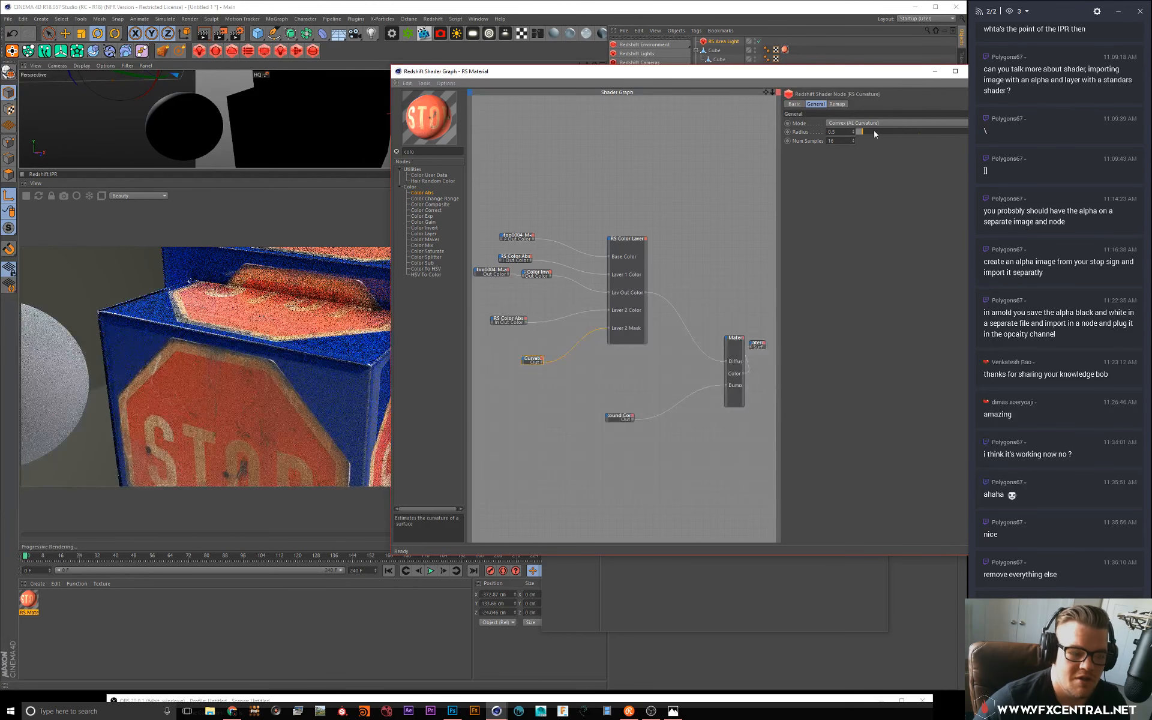
left_click_drag(873, 131, 857, 130)
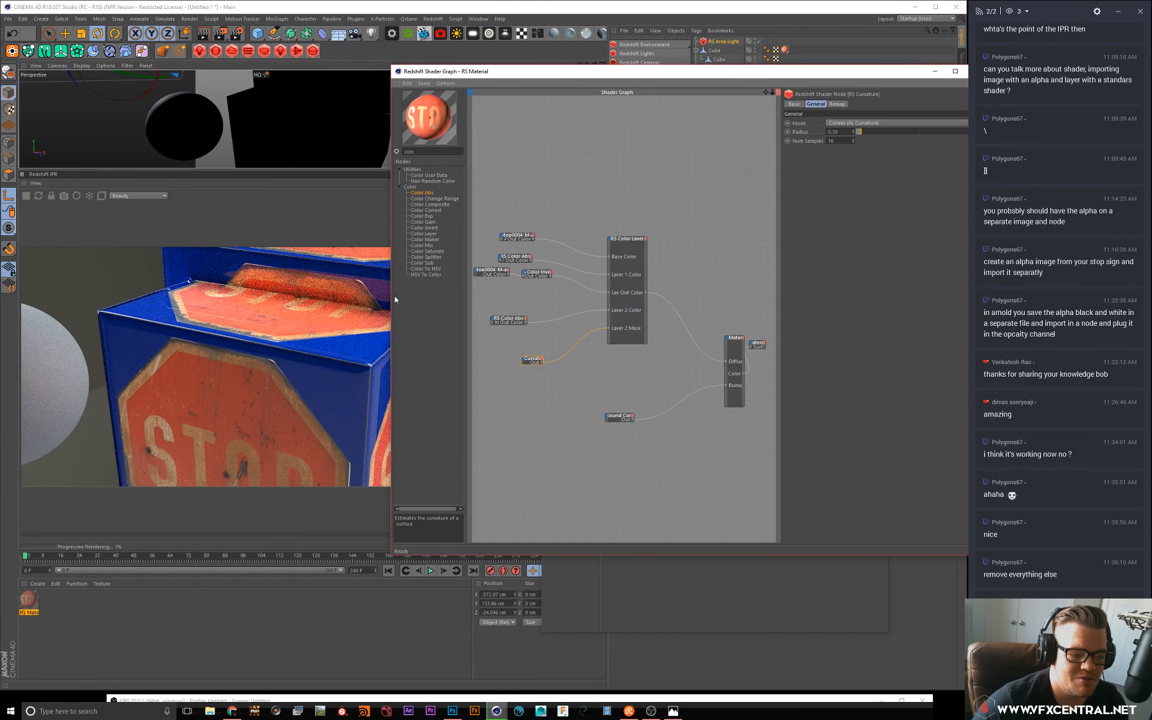
Step: Switch the Curvature node's mode to Concave and inspect the cubes' creases in the render preview
left_click(877, 121)
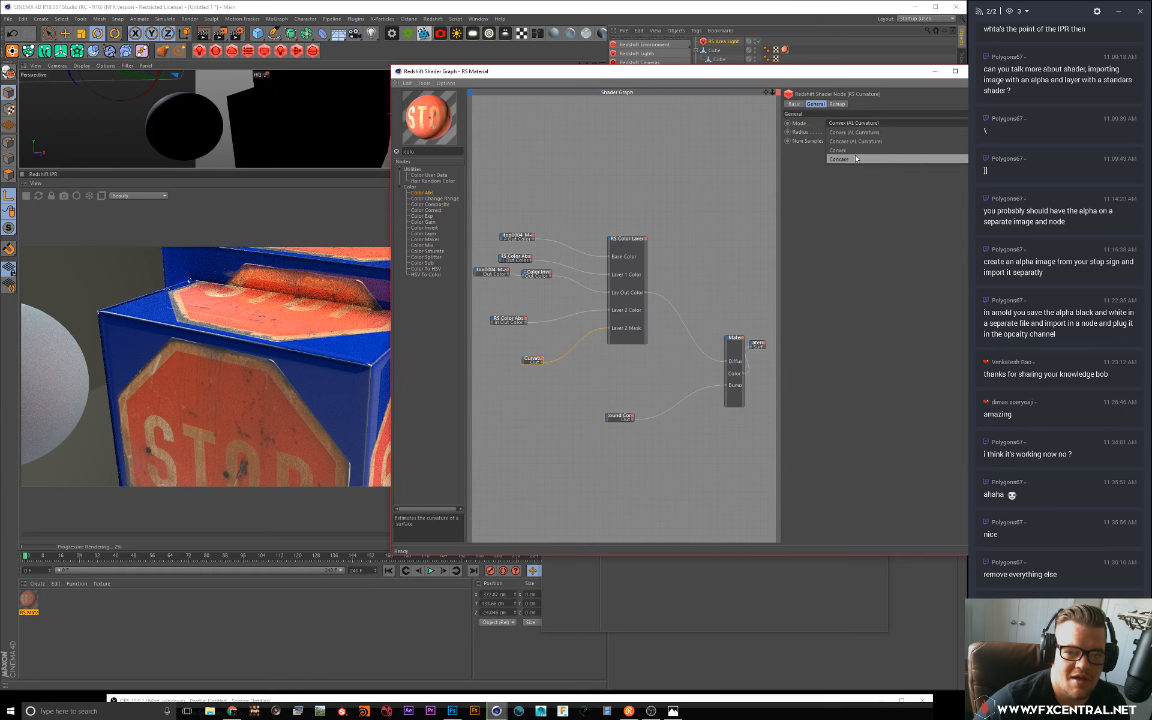
left_click(855, 159)
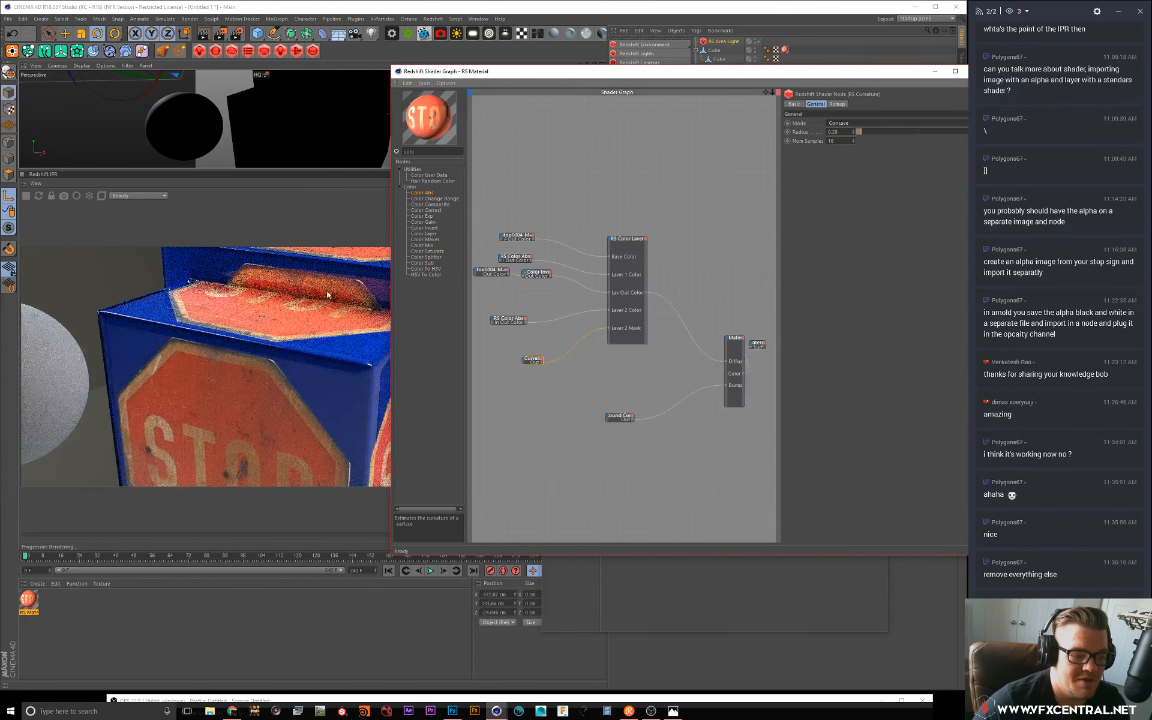
left_click(280, 296)
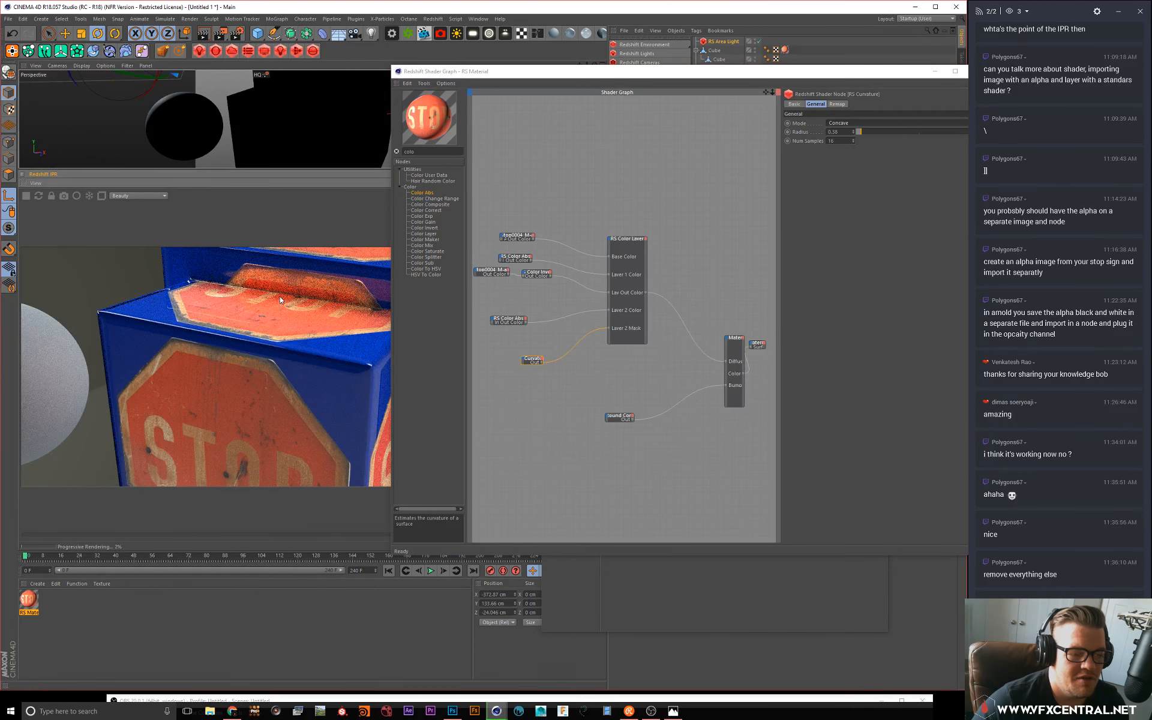
left_click_drag(264, 120, 227, 147, "alt")
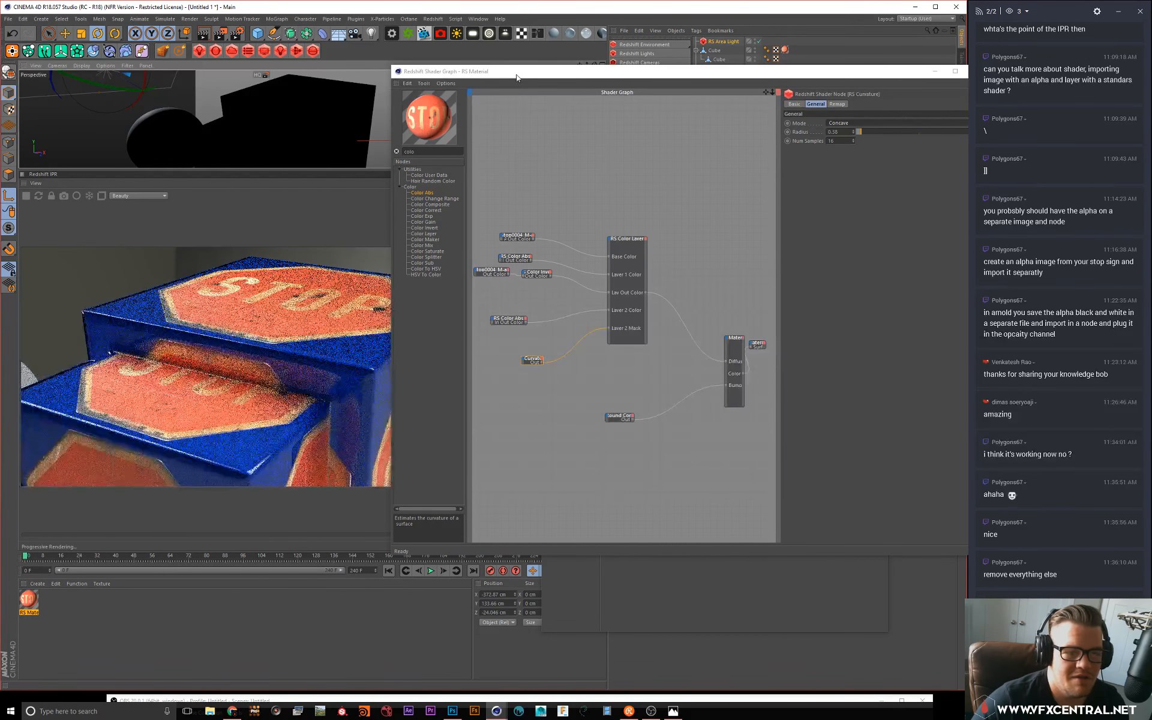
left_click_drag(517, 77, 611, 79)
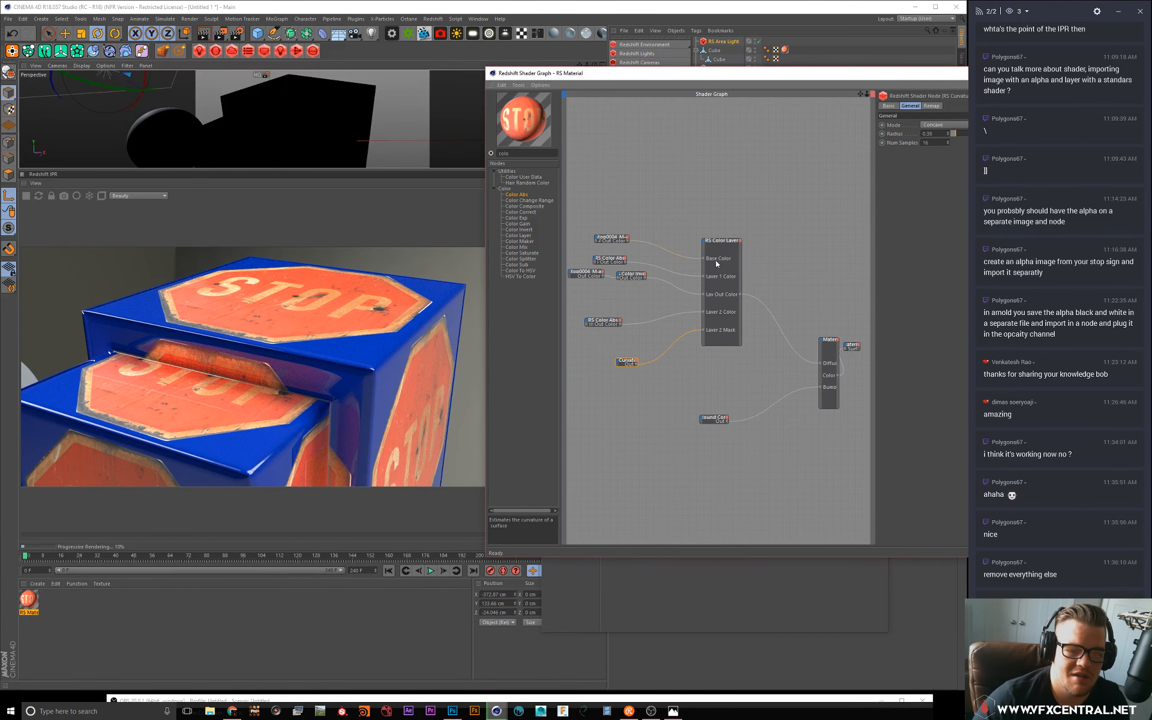
left_click_drag(620, 75, 548, 86)
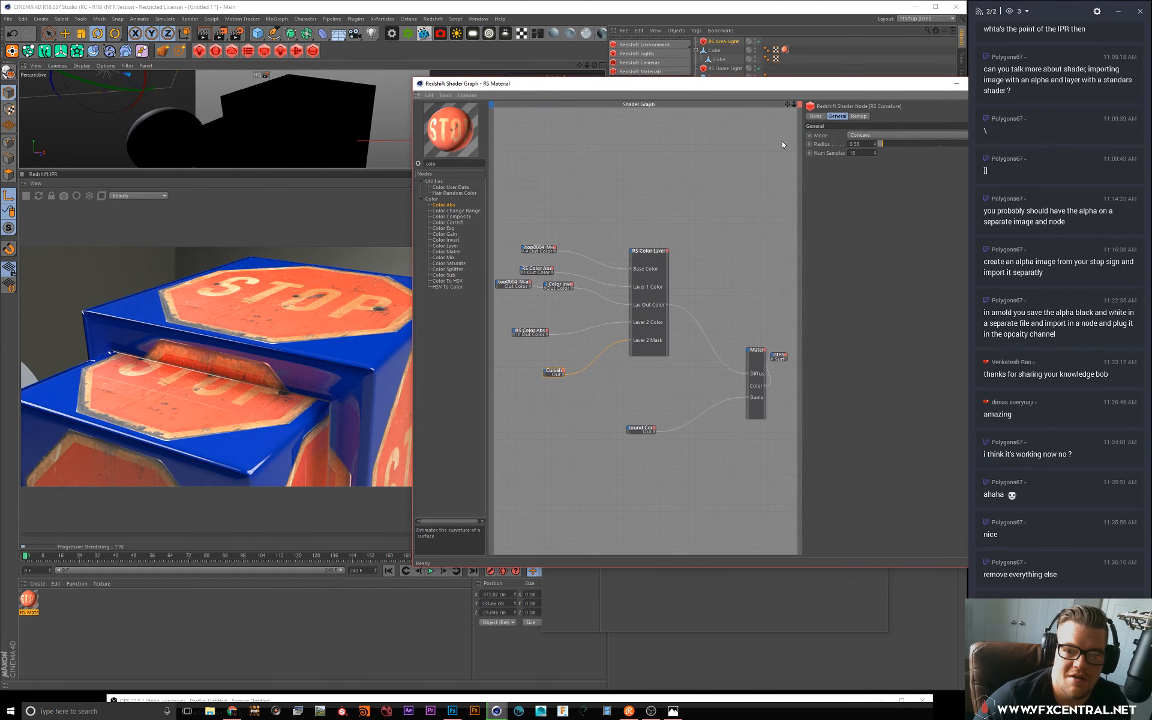
Step: Set the Curvature node's mode to Convex and its radius to about 1.08
left_click(894, 143)
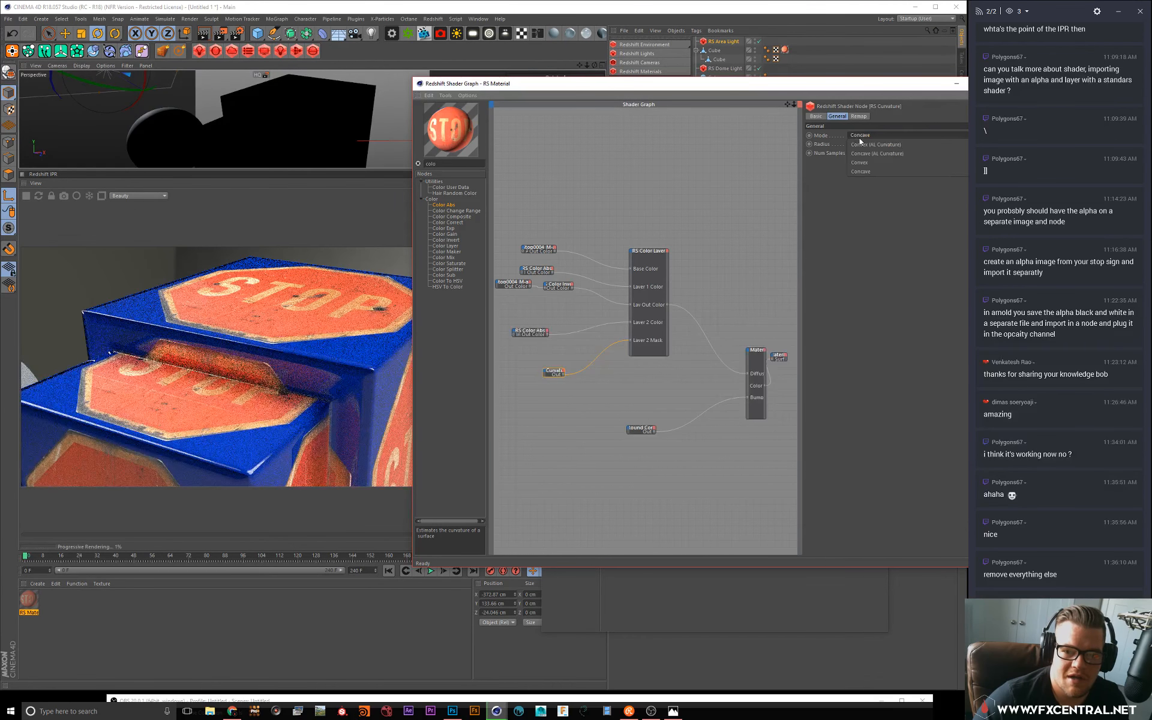
left_click(859, 136)
left_click(861, 162)
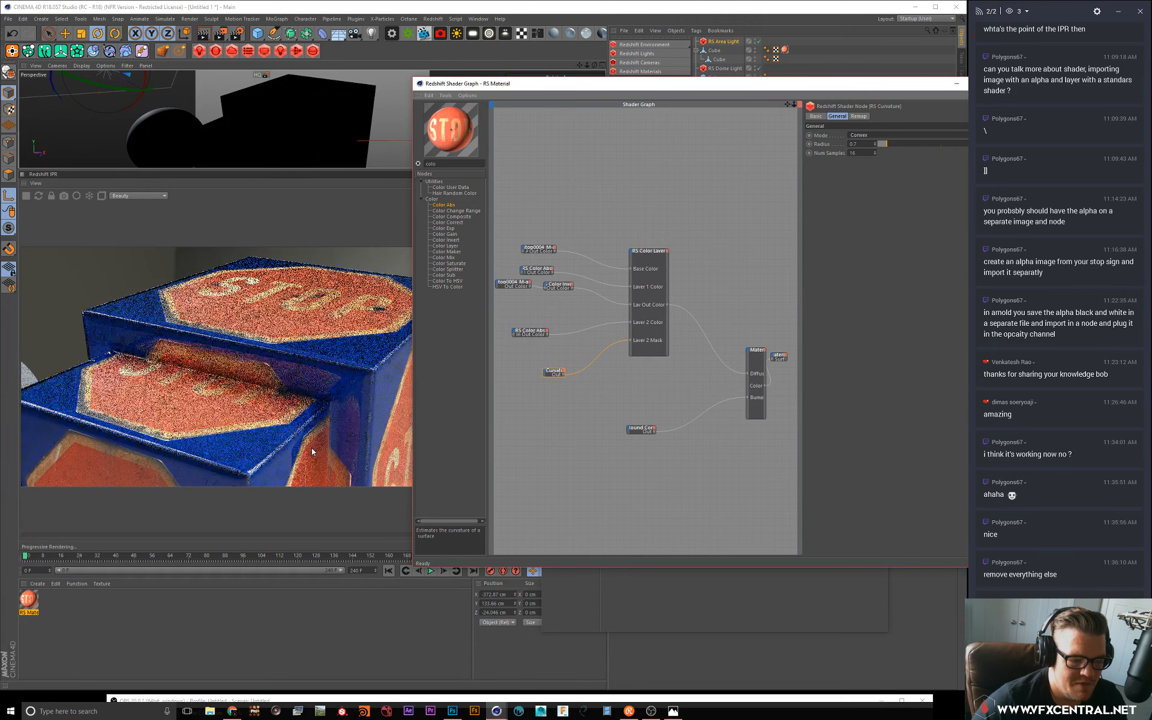
left_click(891, 143)
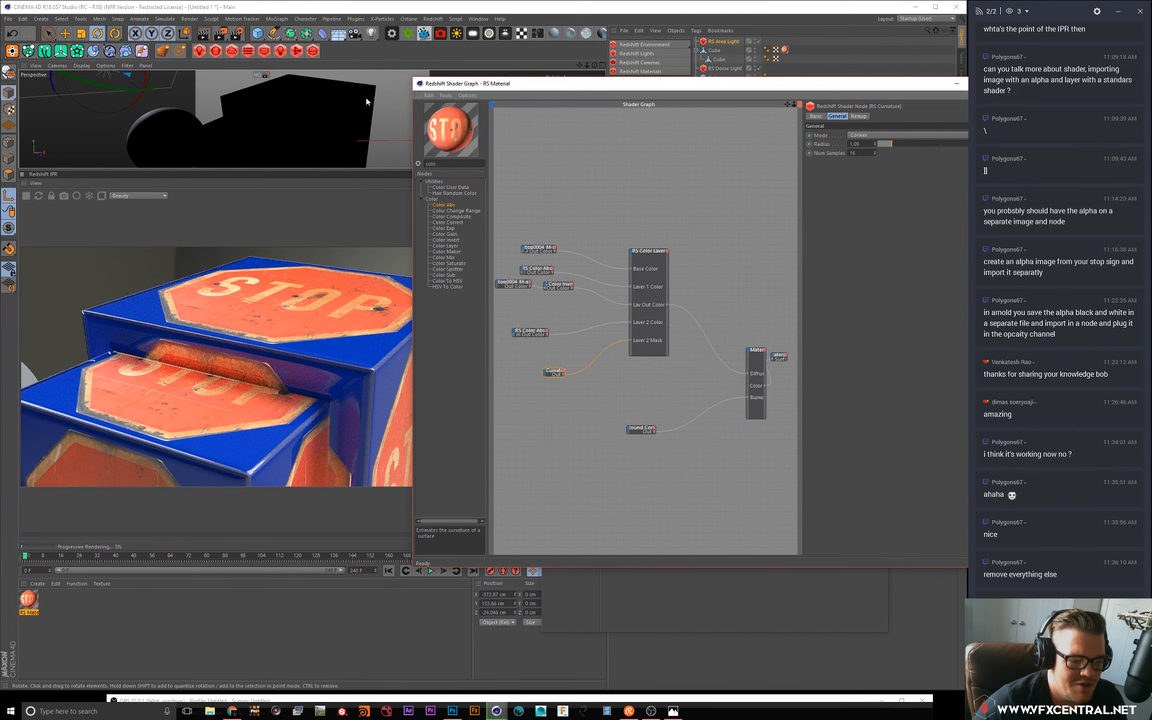
right_click_drag(324, 105, 314, 134, "alt")
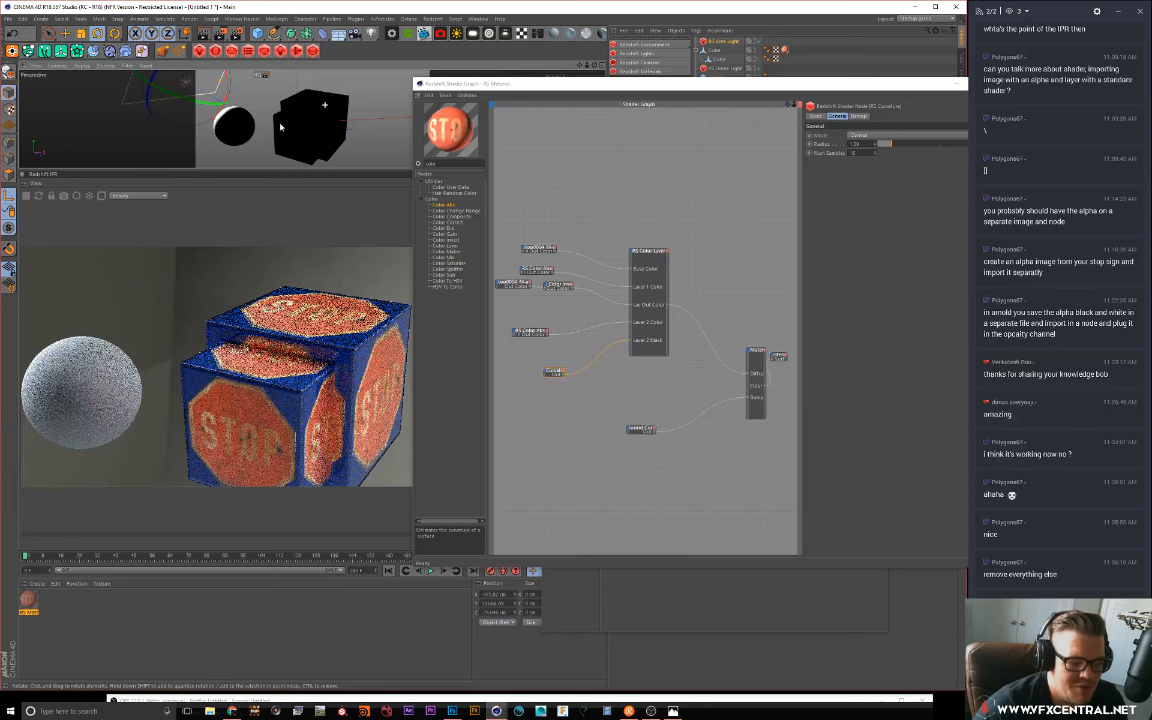
Step: Shift the Color Layer node slightly right and the Round Corners node down and left in the graph
left_click_drag(647, 254, 657, 254)
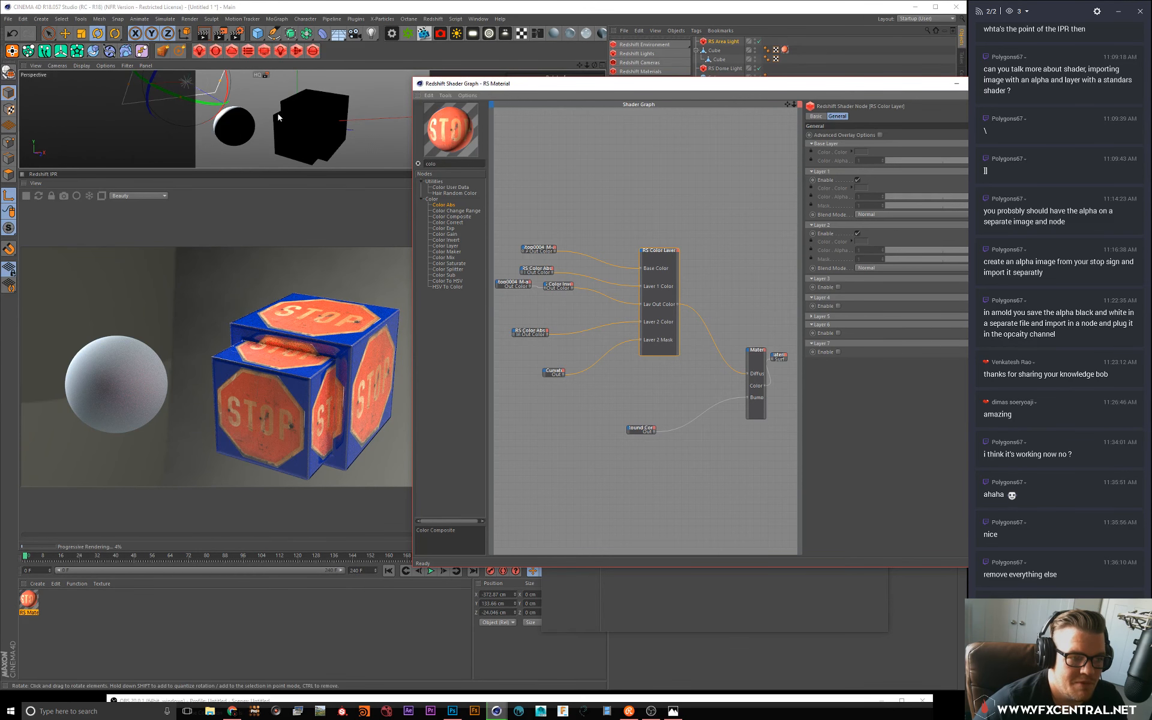
mouse_move(279, 113)
left_mouse_down("alt")
mouse_move(343, 113)
mouse_move(273, 123)
left_mouse_up("alt")
left_click_drag(641, 433, 611, 449)
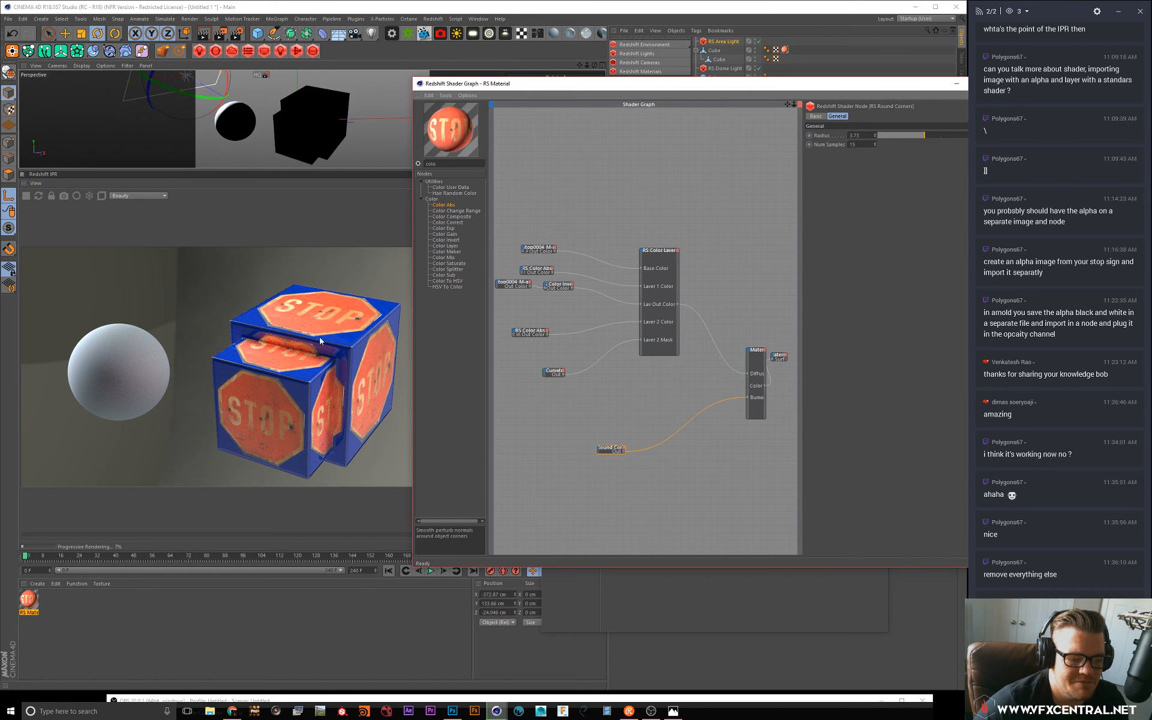
Step: Add a Bump Blender node and wire it between the Round Corners node, as Base Input, and the Material's bump input
key("BackSpace")
key("BackSpace")
key("BackSpace")
key("BackSpace")
type("bump")
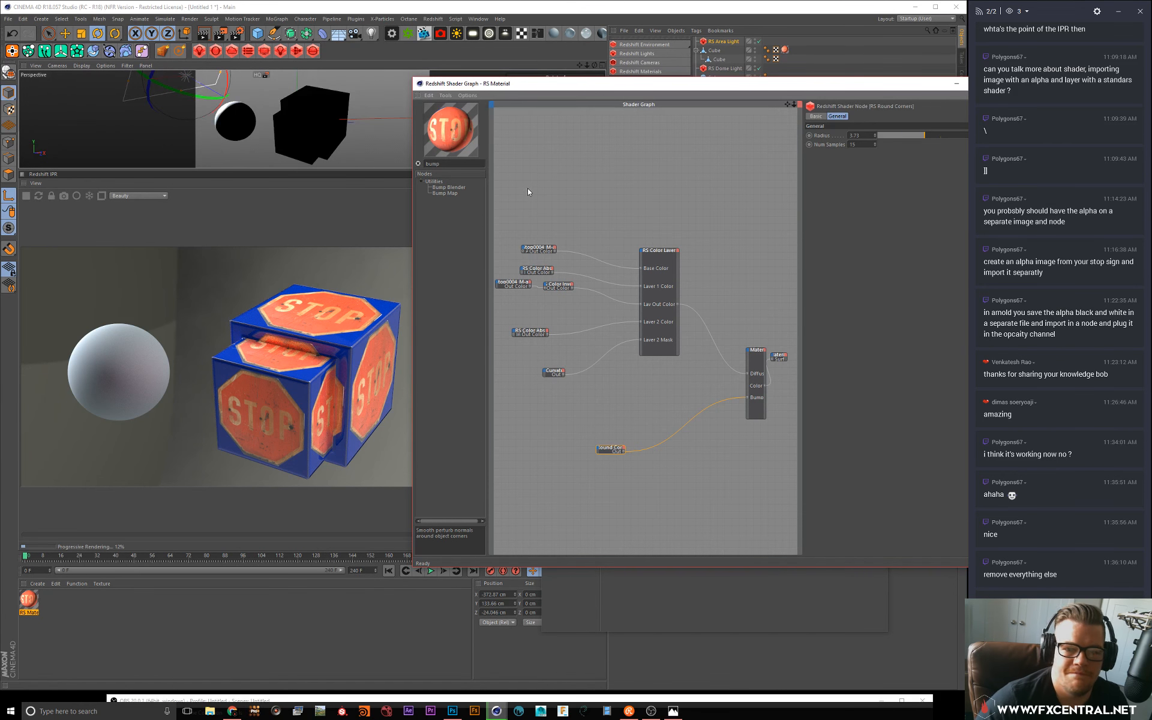
left_click_drag(456, 188, 564, 446)
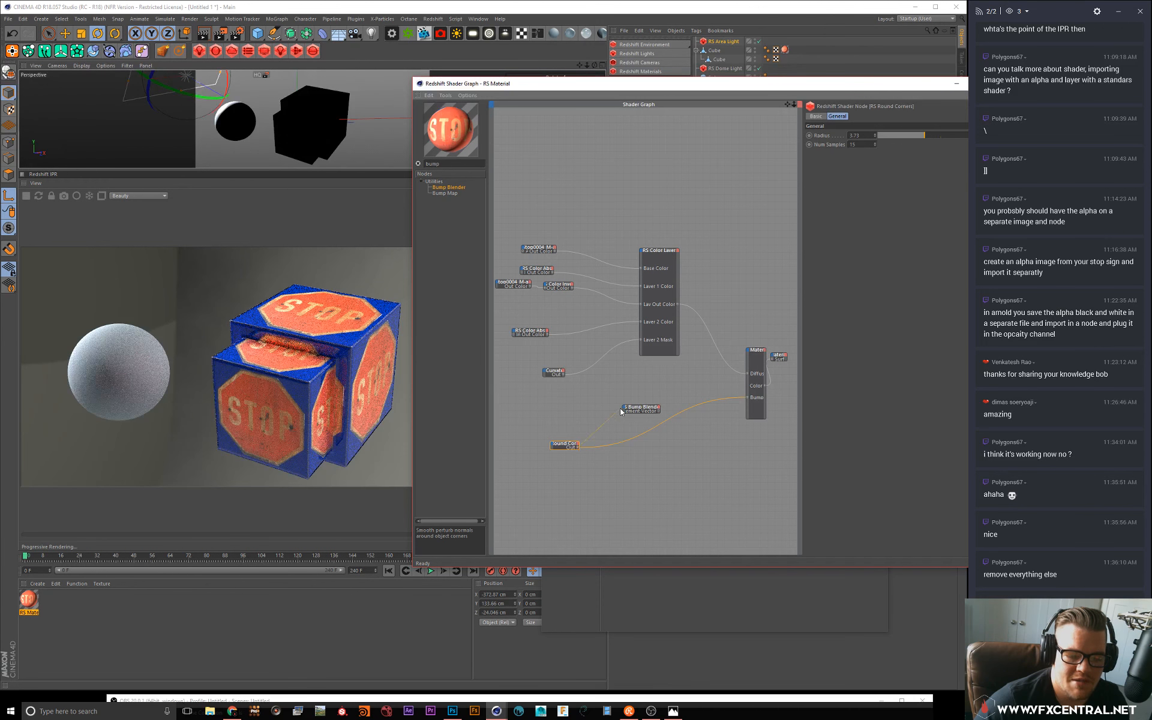
left_click_drag(625, 410, 749, 397)
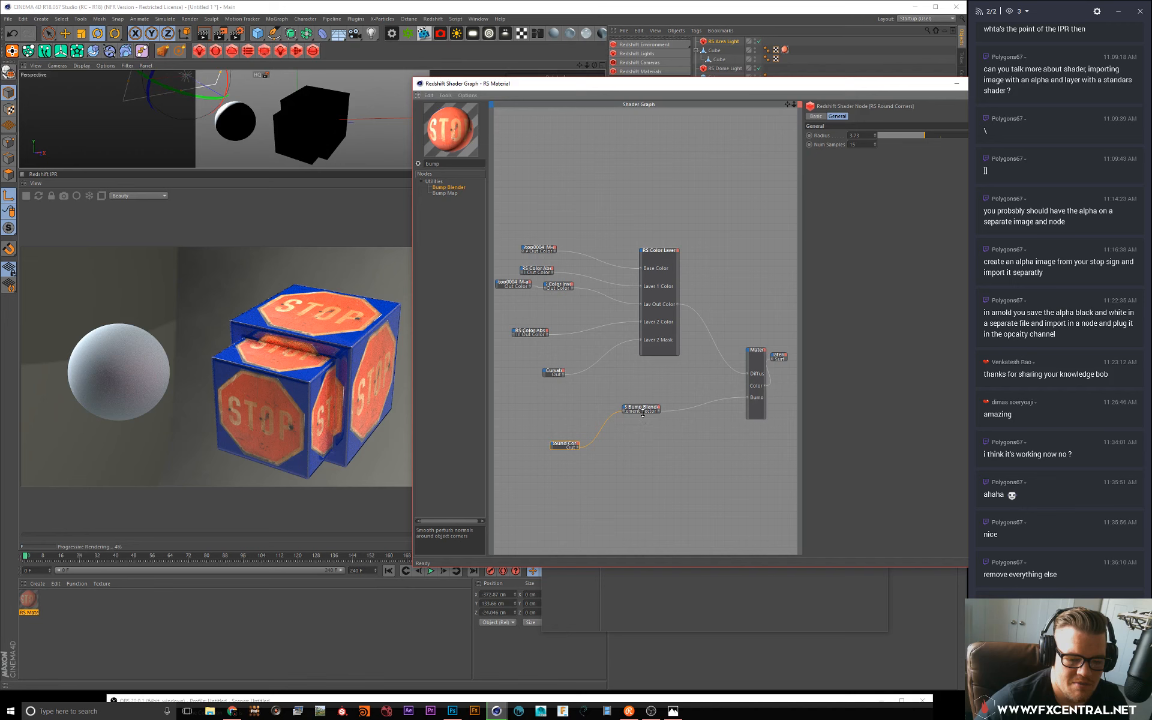
Step: Enlarge the Bump Blender node and connect the stop sign texture's Out Color to its Bump Input 0
left_click_drag(643, 414, 649, 480)
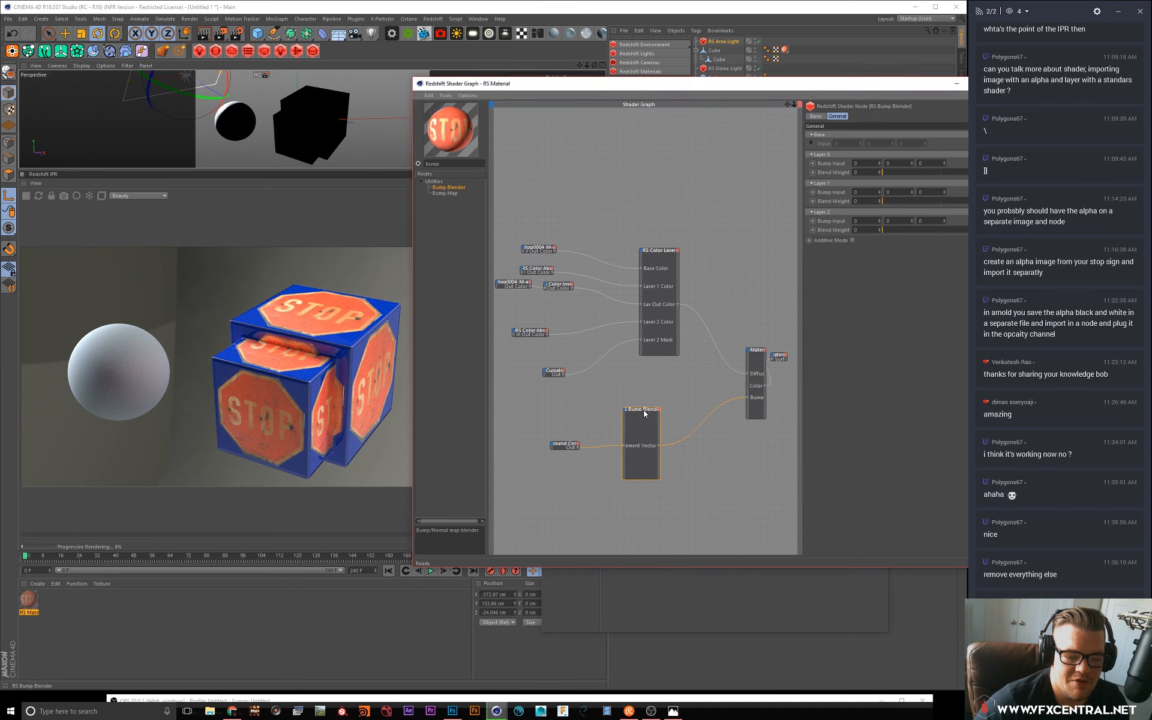
left_click_drag(648, 414, 663, 417)
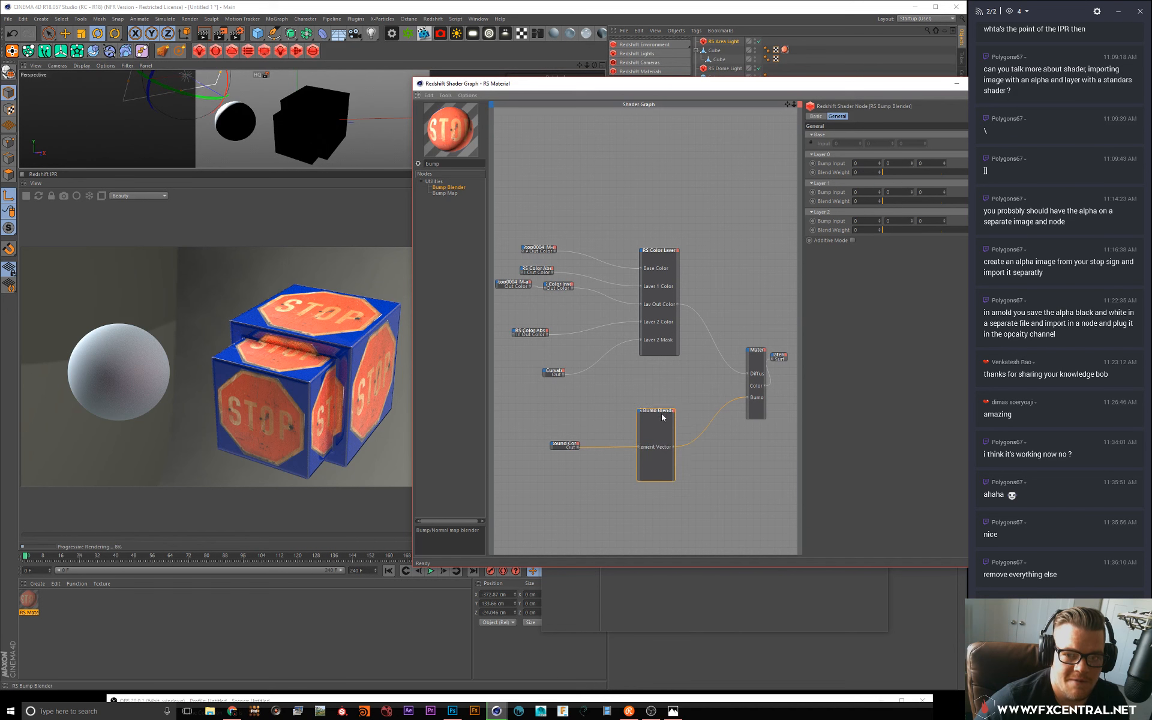
left_click(539, 248)
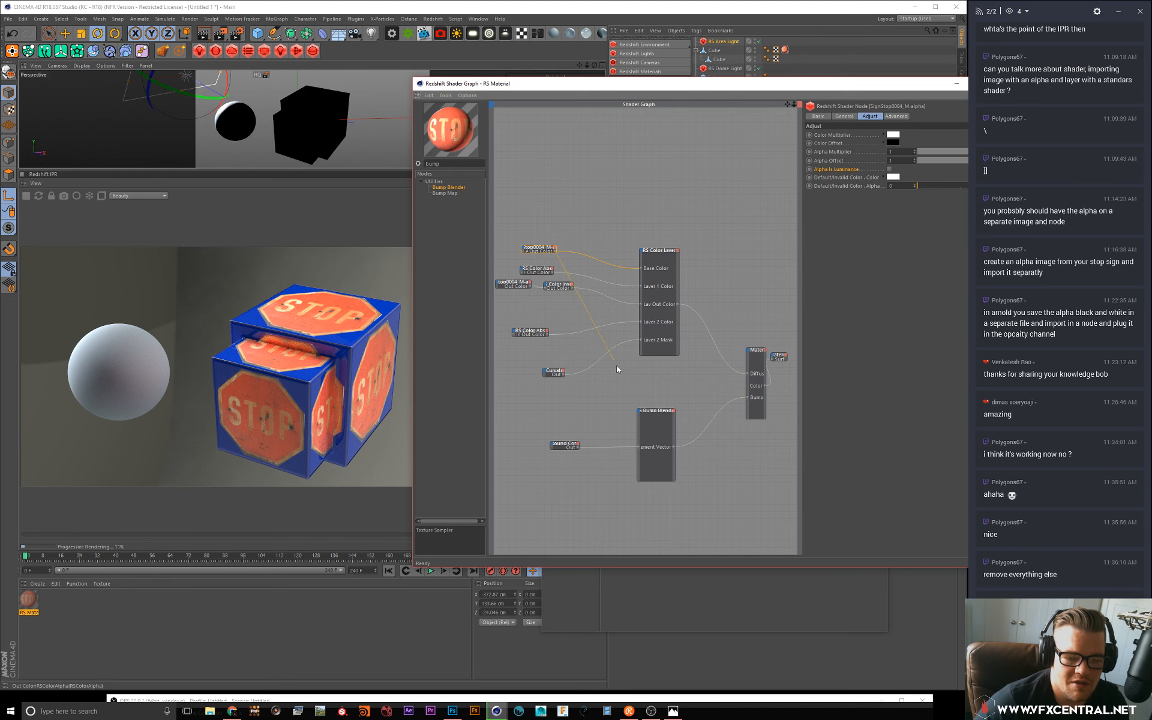
left_click_drag(639, 413, 682, 427)
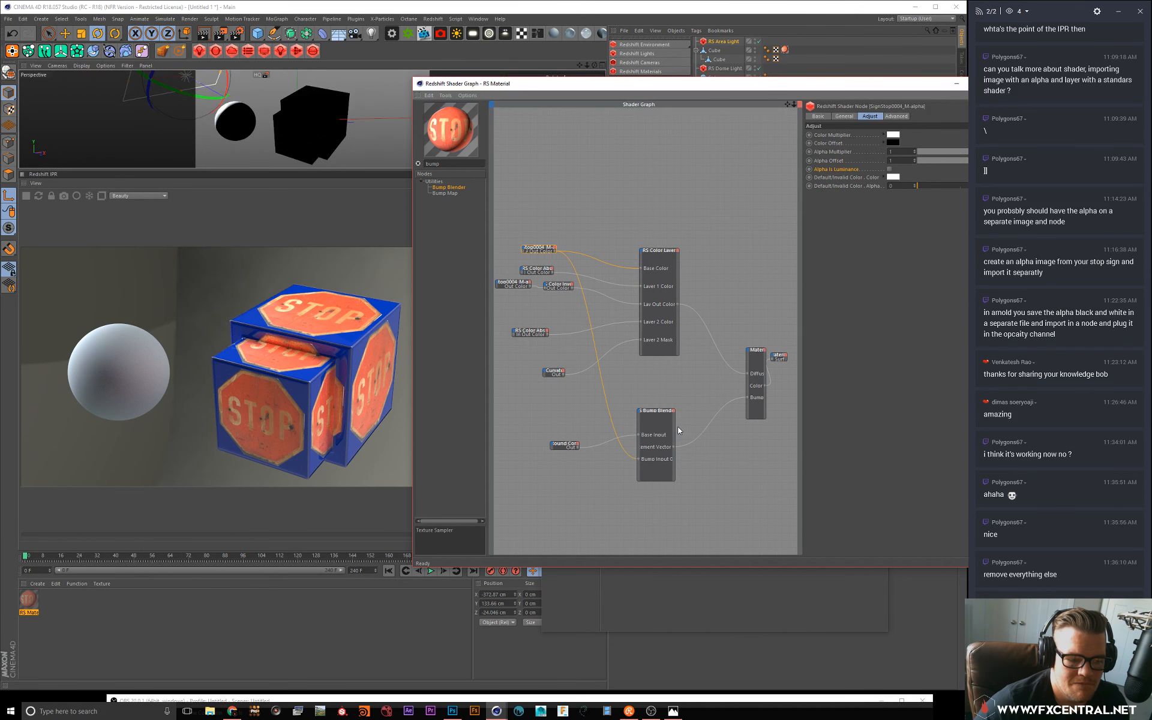
Step: Set the Bump Blender's Layer 0 Blend Weight to about 0.674 and inspect the surface from another angle
left_click(645, 411)
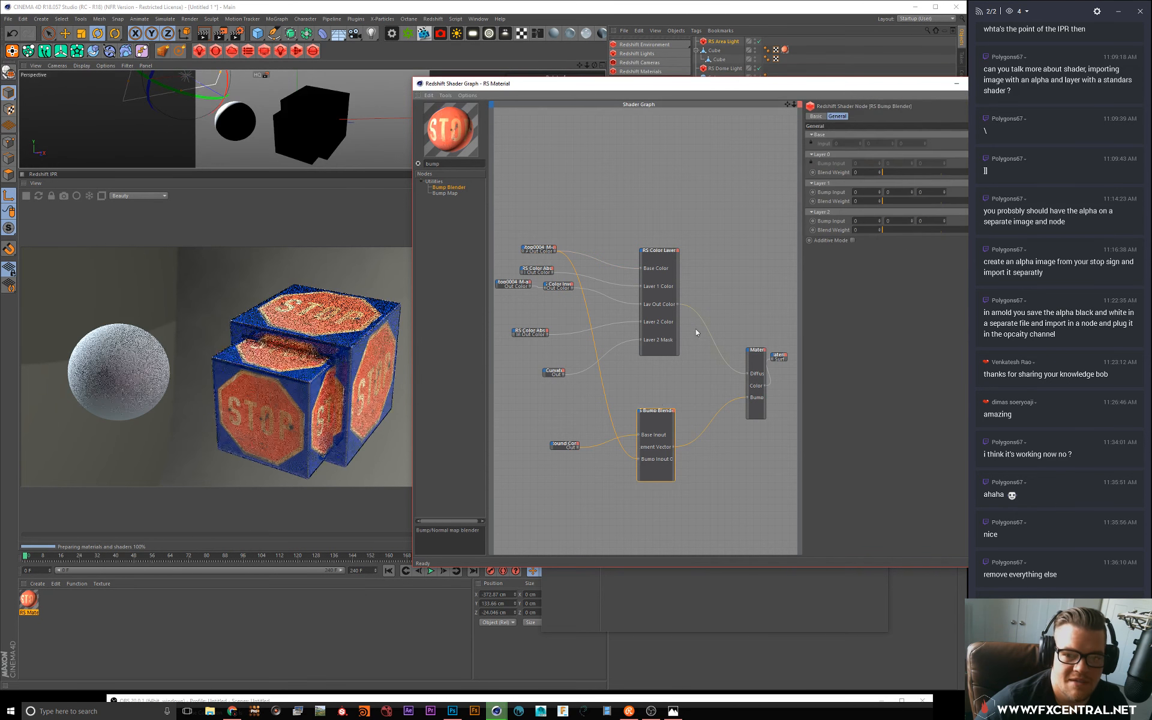
left_click(924, 173)
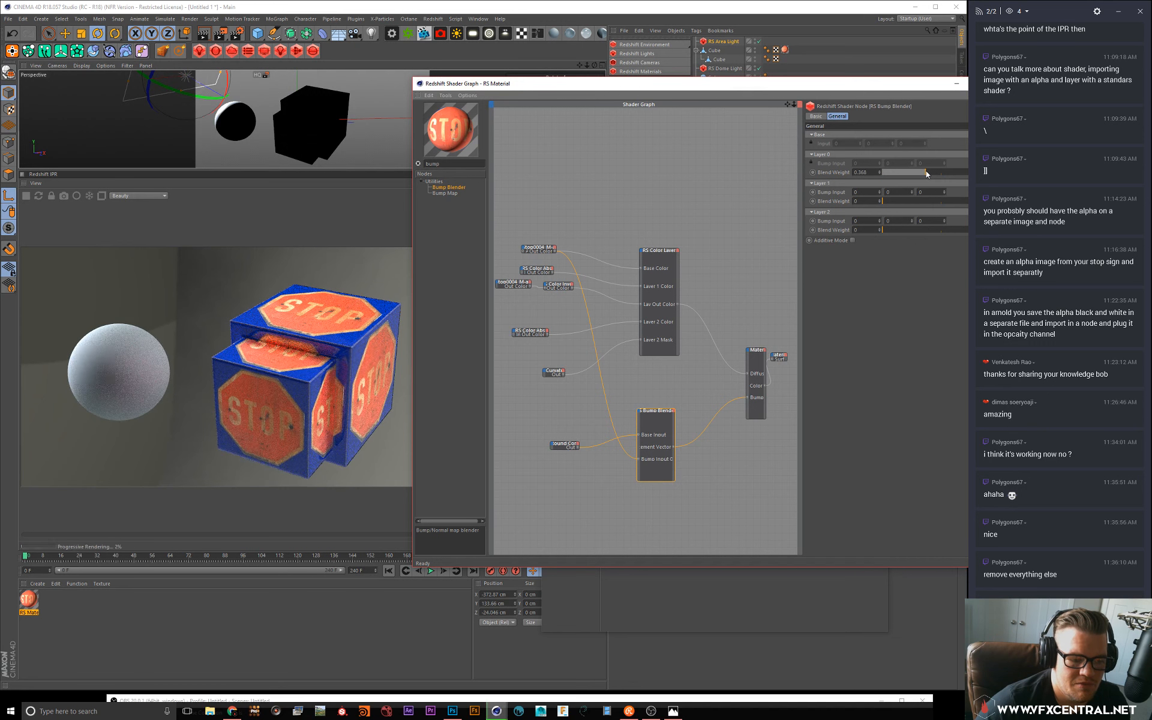
left_click_drag(921, 174, 863, 168)
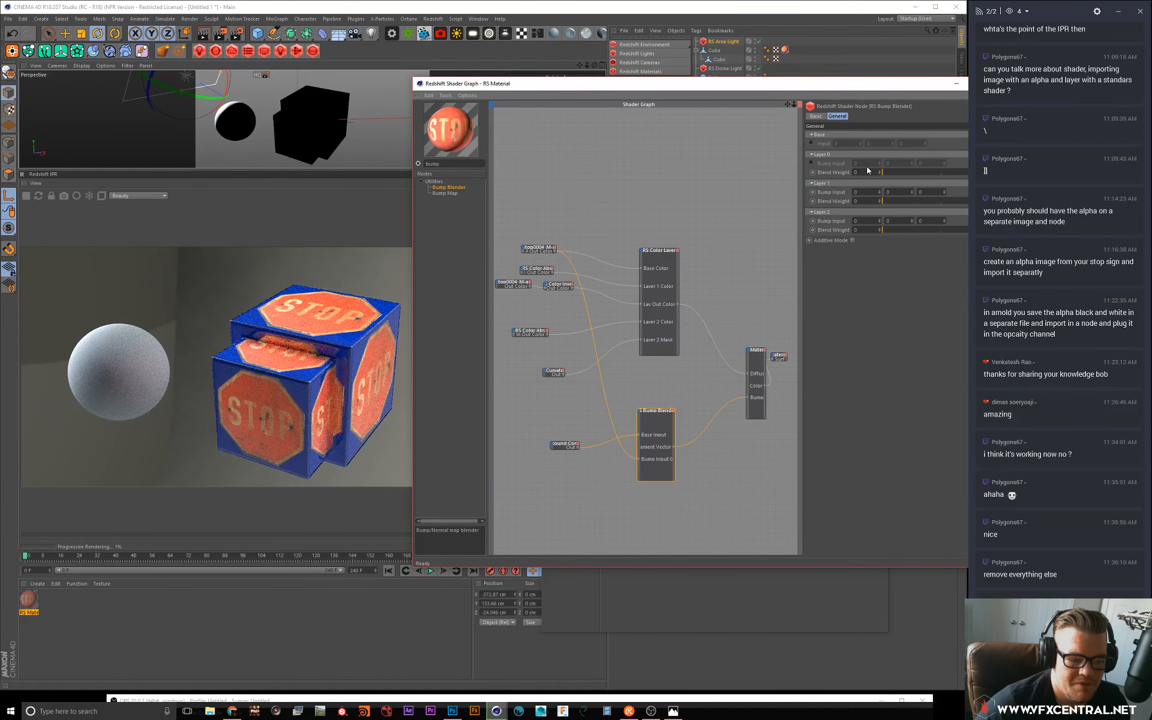
left_click_drag(912, 171, 953, 177)
left_click_drag(336, 105, 297, 89, "alt")
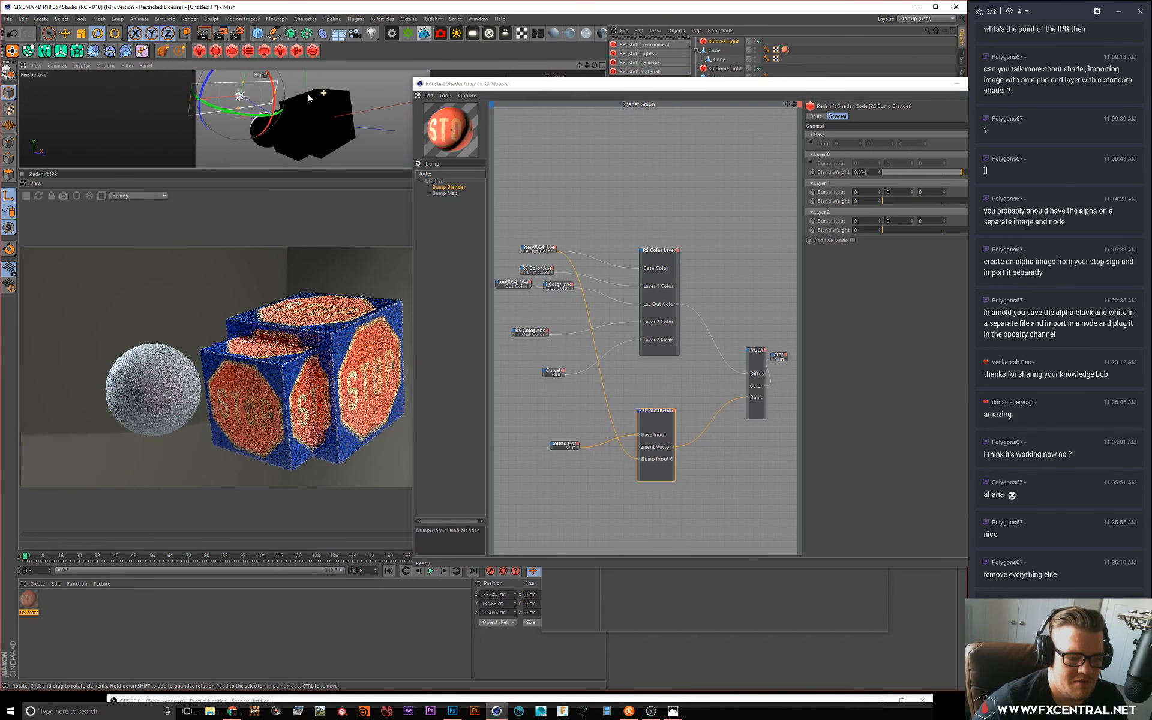
left_click_drag(309, 95, 321, 88, "alt")
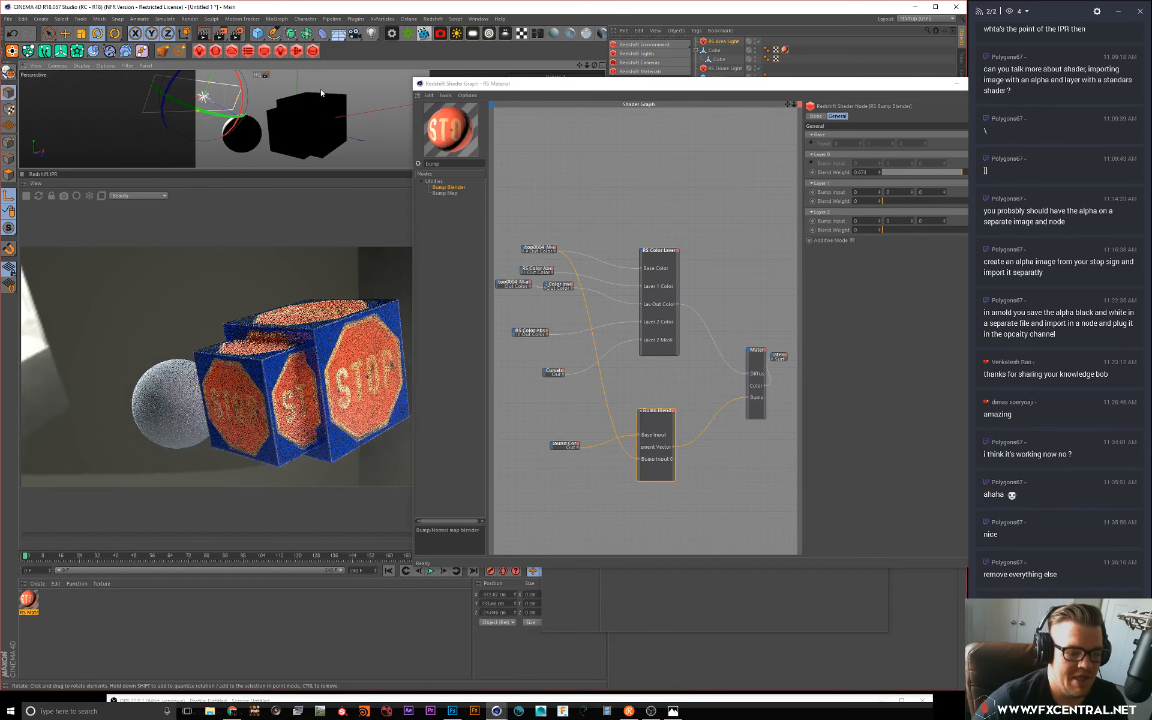
Step: Reduce the Bump Blender's Layer 0 Blend Weight to 0 and raise the Layer 1 Blend Weight to 1
left_click_drag(782, 90, 603, 119)
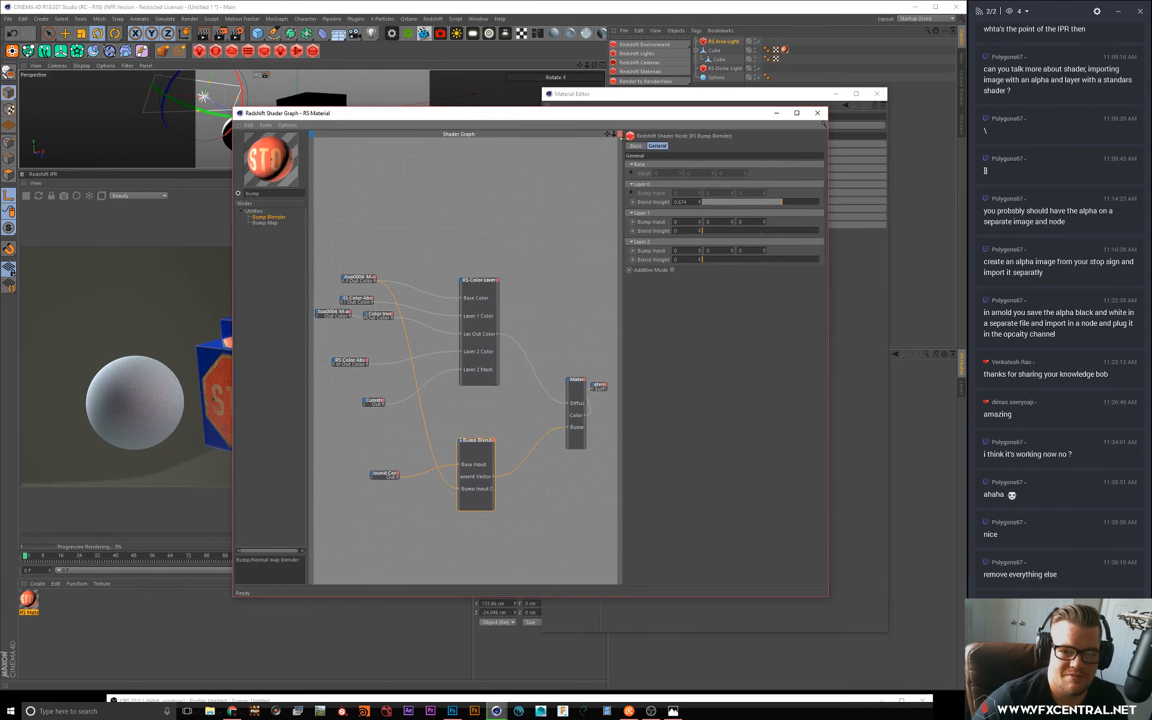
left_click_drag(790, 205, 696, 204)
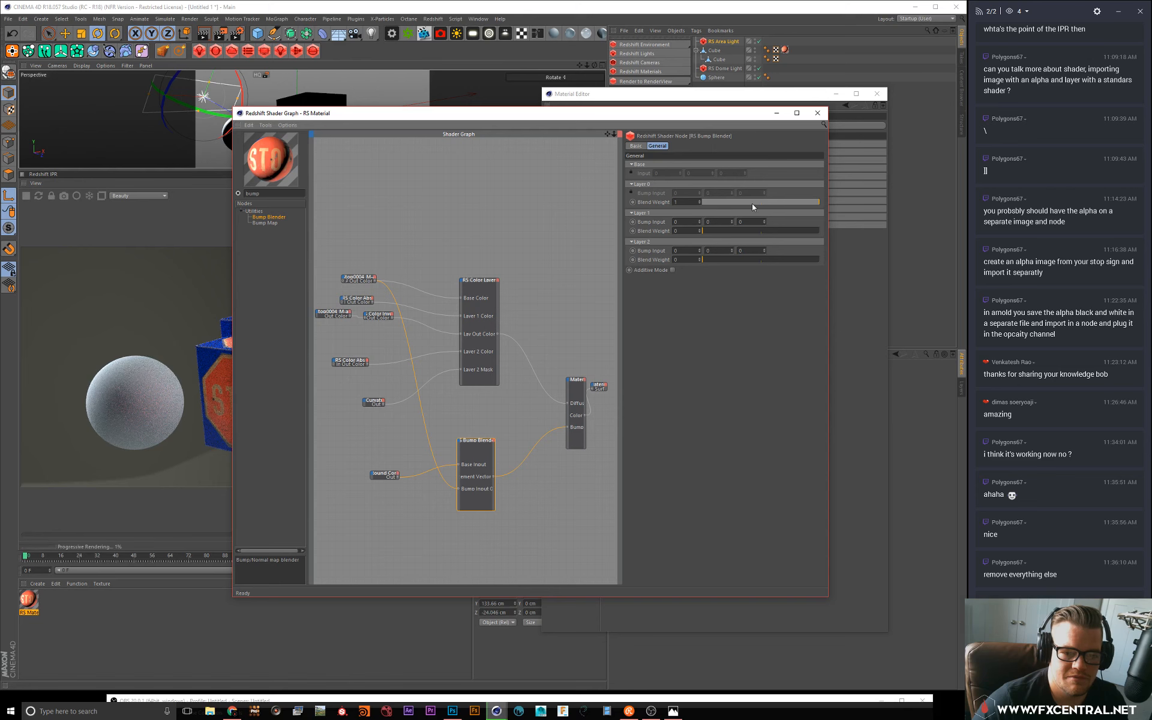
left_click_drag(704, 232, 777, 231)
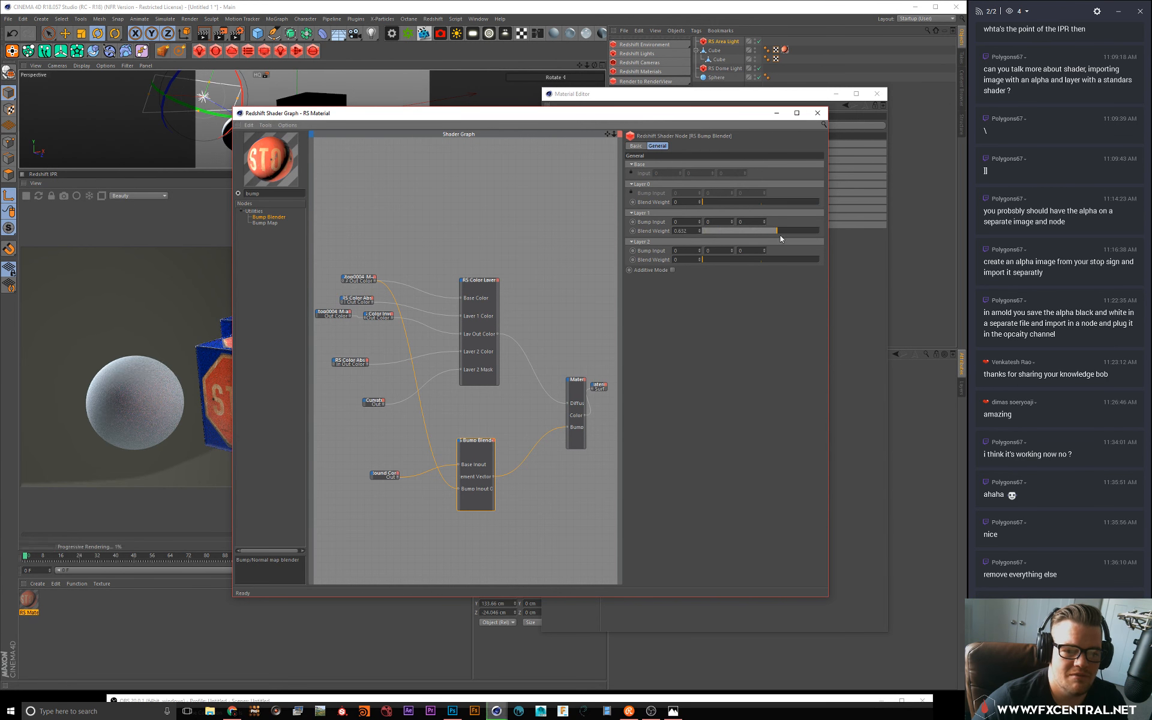
left_click_drag(628, 114, 811, 112)
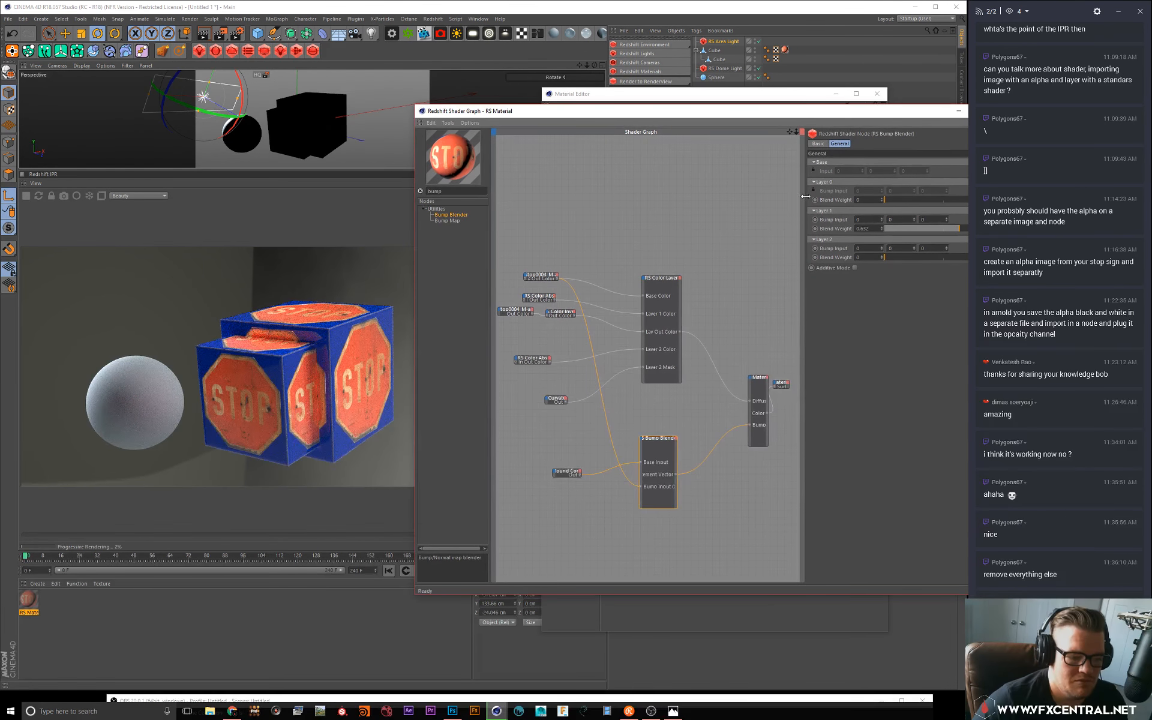
left_click_drag(950, 232, 1011, 229)
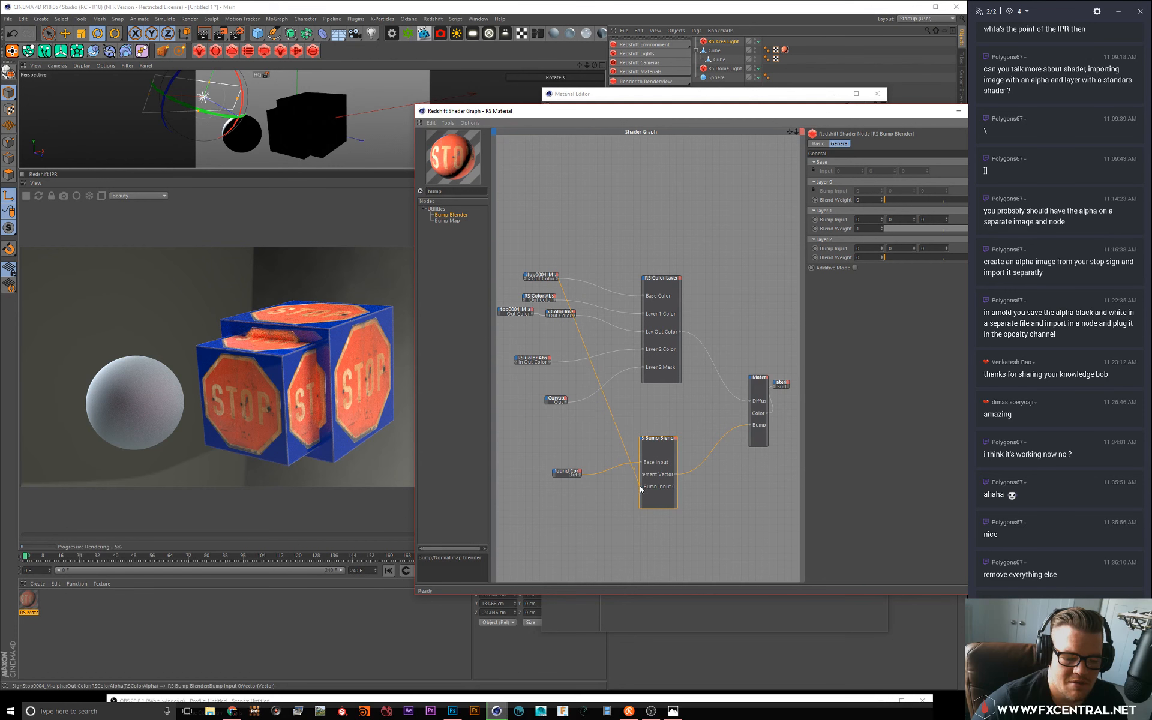
Step: Disconnect and reconnect the texture at the Bump Blender's Bump Input 0, and set the Layer 0 Blend Weight to 1
left_click_drag(641, 487, 570, 308)
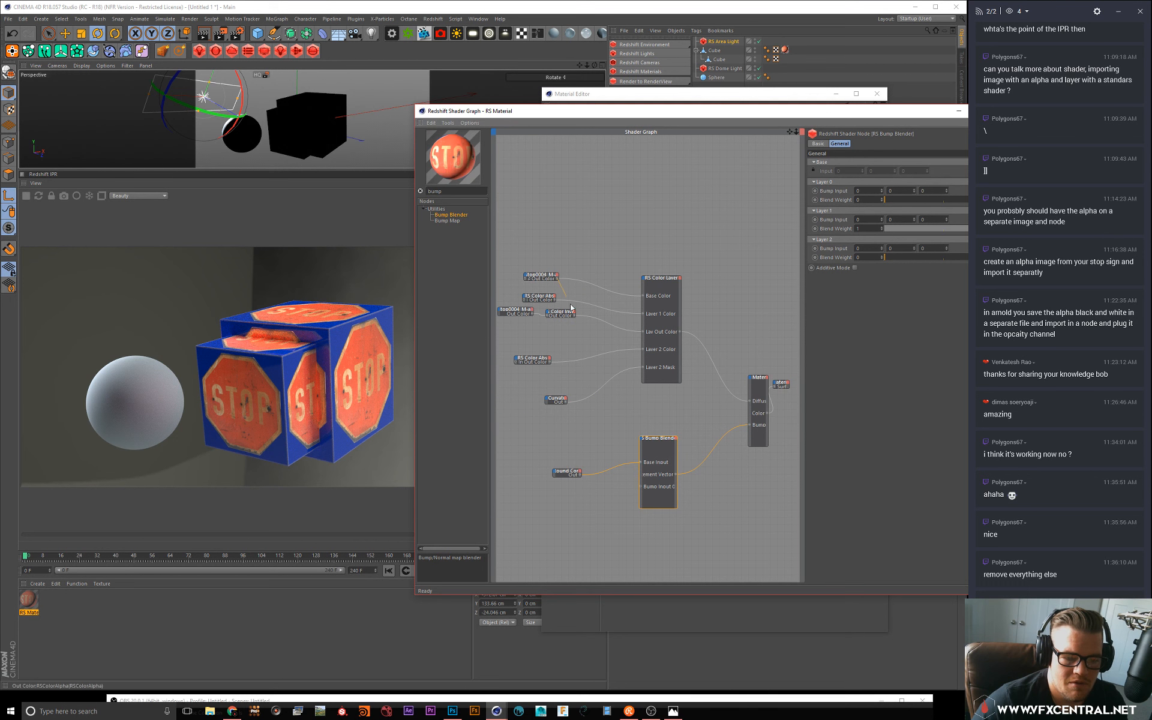
left_click_drag(641, 488, 640, 487)
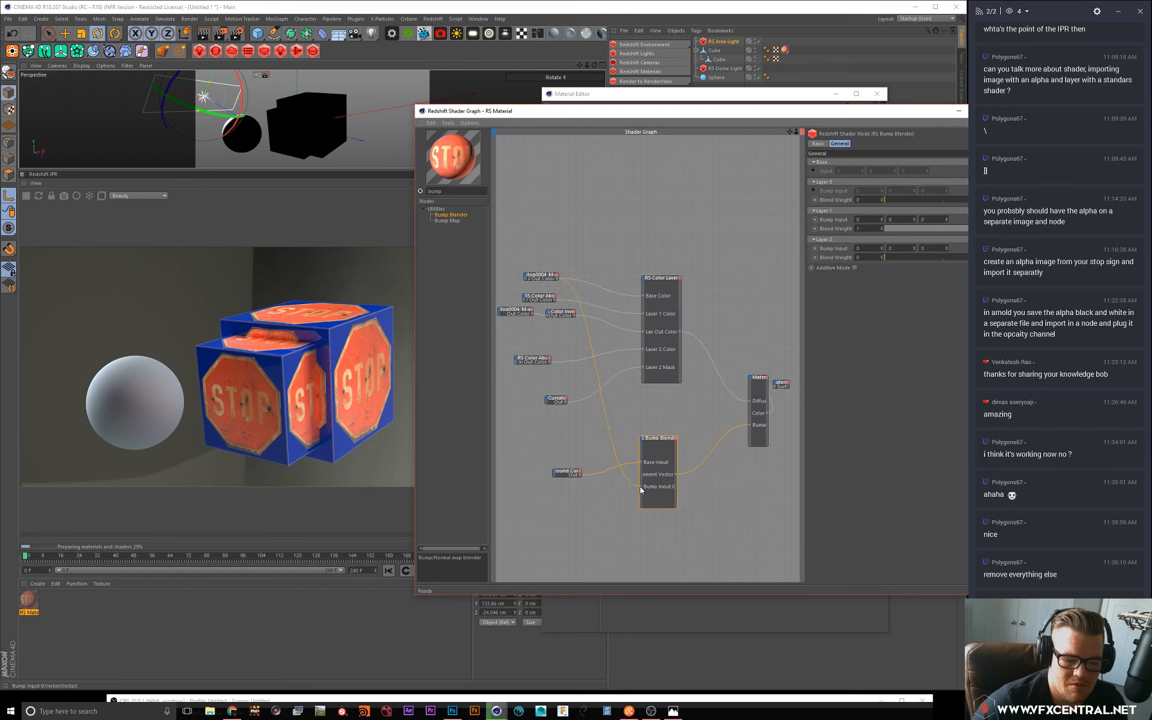
left_click_drag(896, 199, 903, 198)
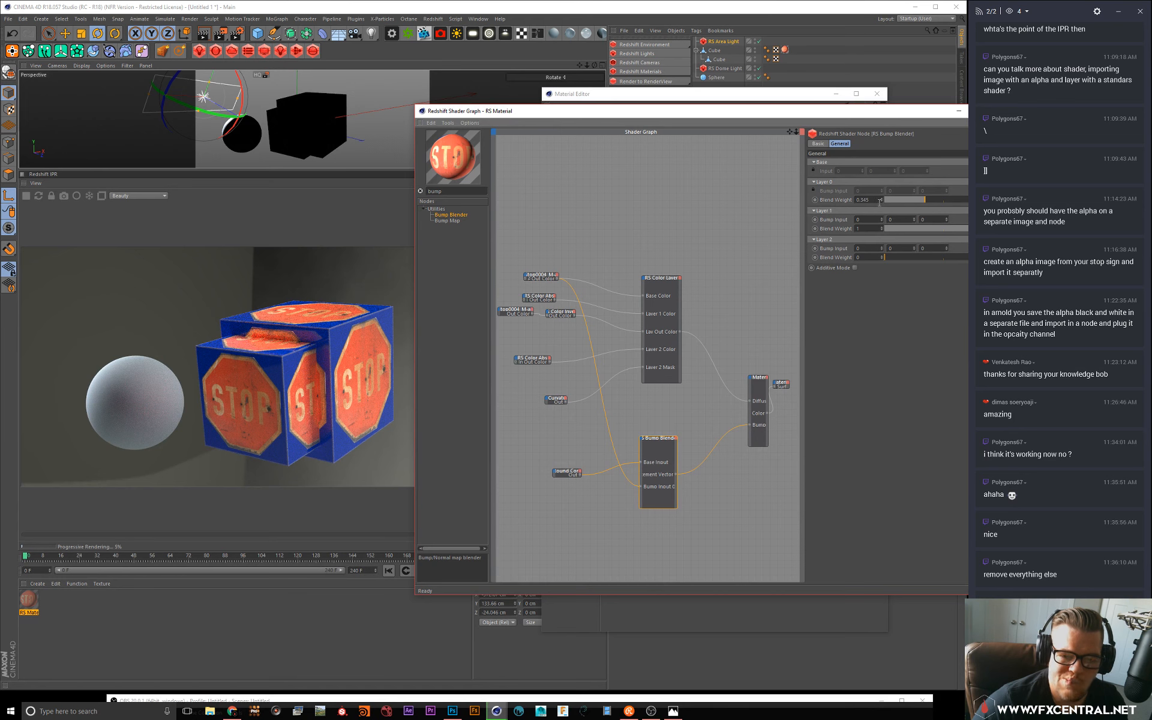
left_click_drag(928, 202, 966, 200)
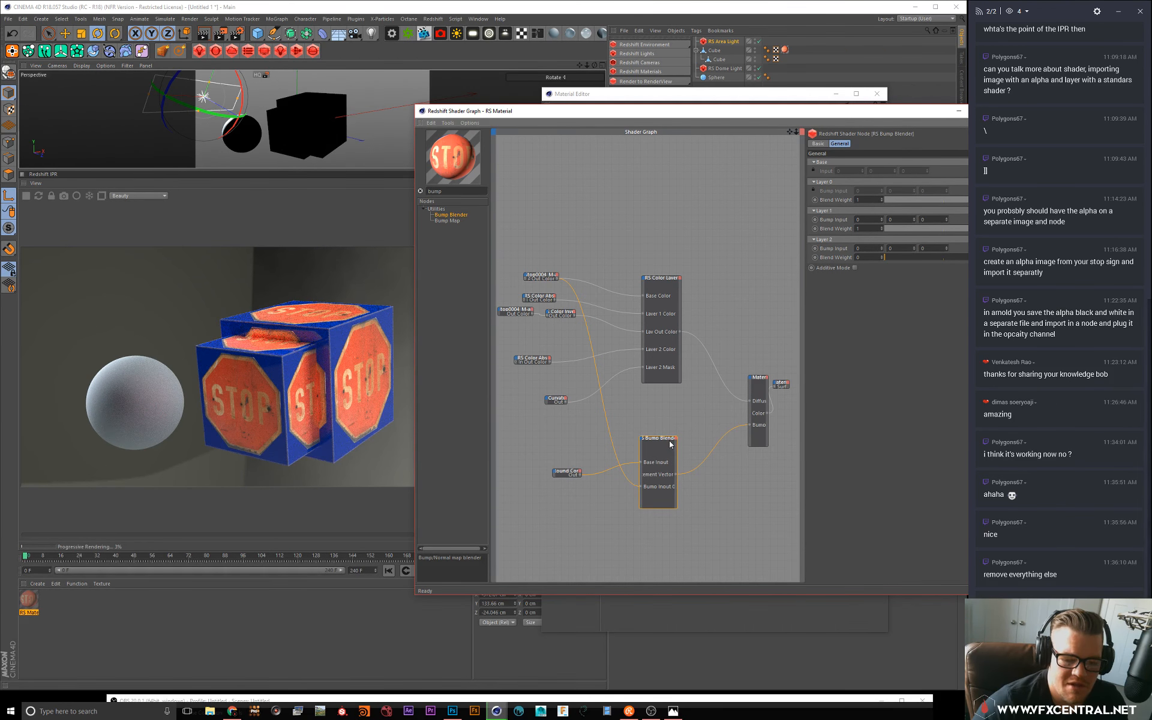
Step: Add a Bump Map node and wire it between the stop sign texture's Out Color and the Bump Blender's Bump Input 0
mouse_move(667, 443)
left_mouse_down()
mouse_move(631, 444)
mouse_move(668, 446)
left_mouse_up()
left_click(591, 445)
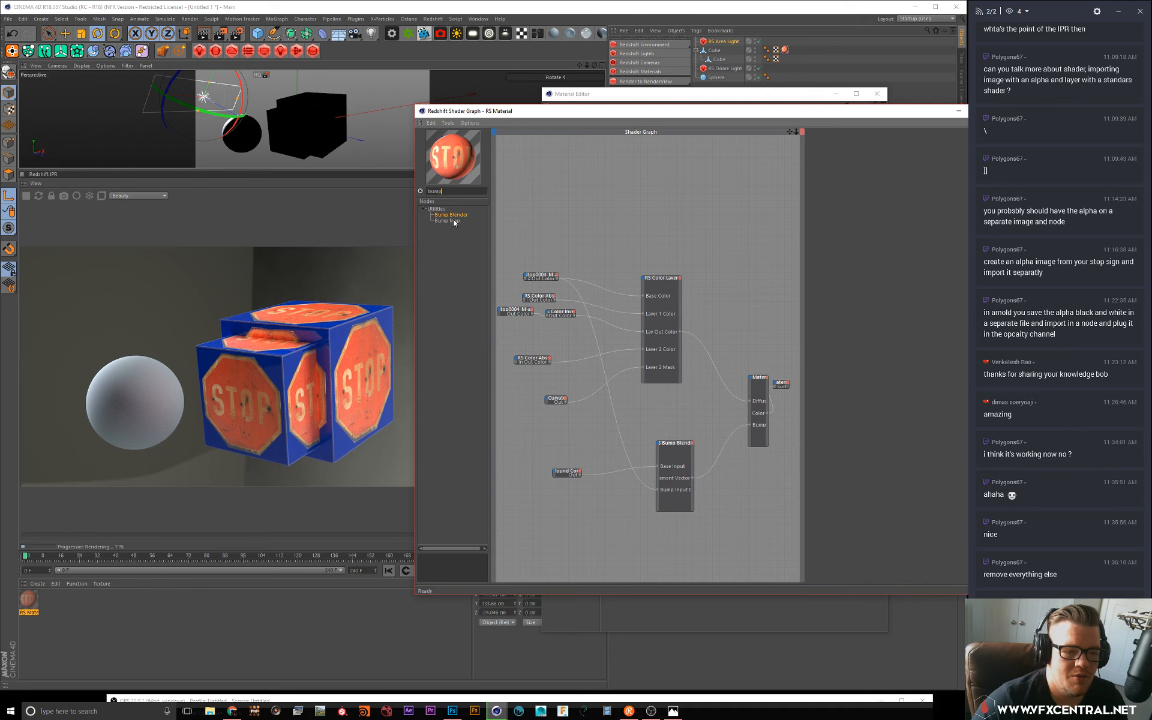
left_click_drag(454, 221, 621, 489)
left_click_drag(601, 440, 602, 443)
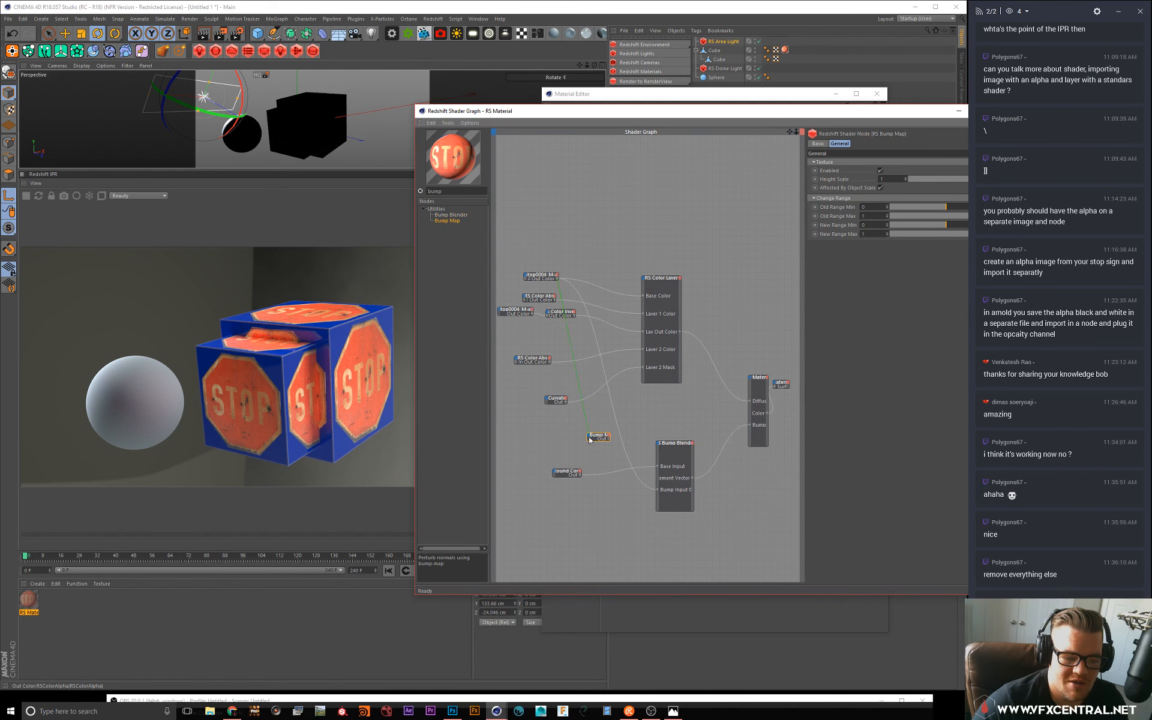
left_click_drag(588, 437, 588, 437)
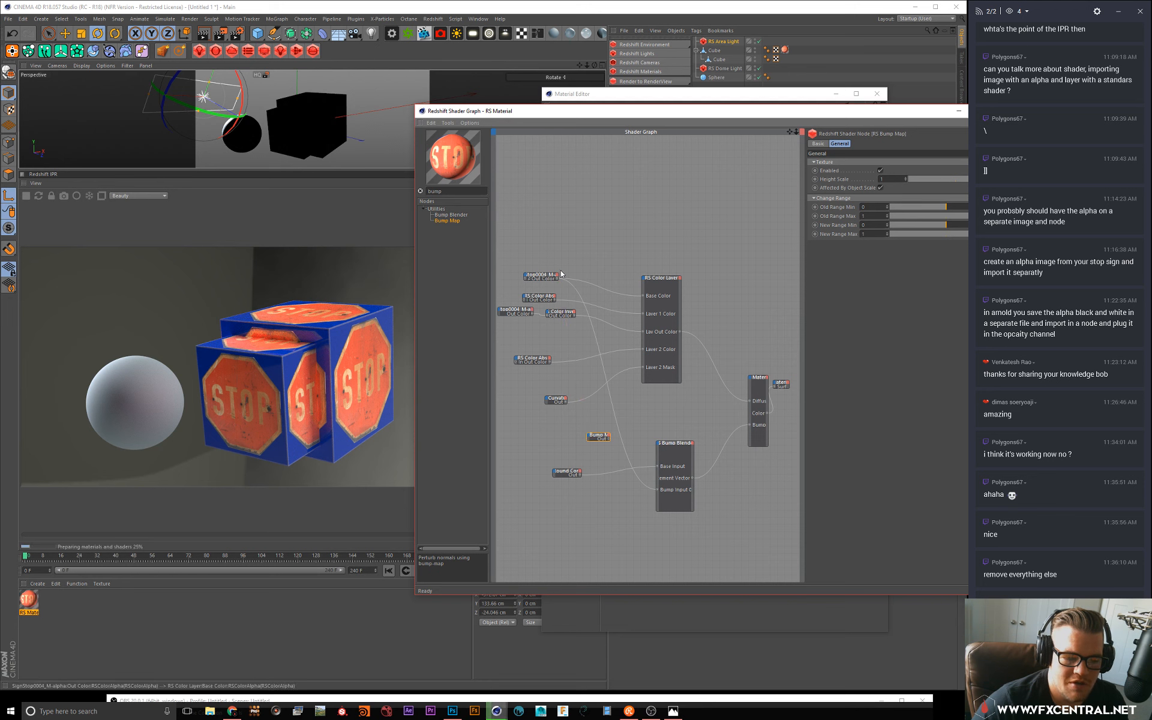
left_click_drag(556, 278, 657, 490)
left_click(618, 445)
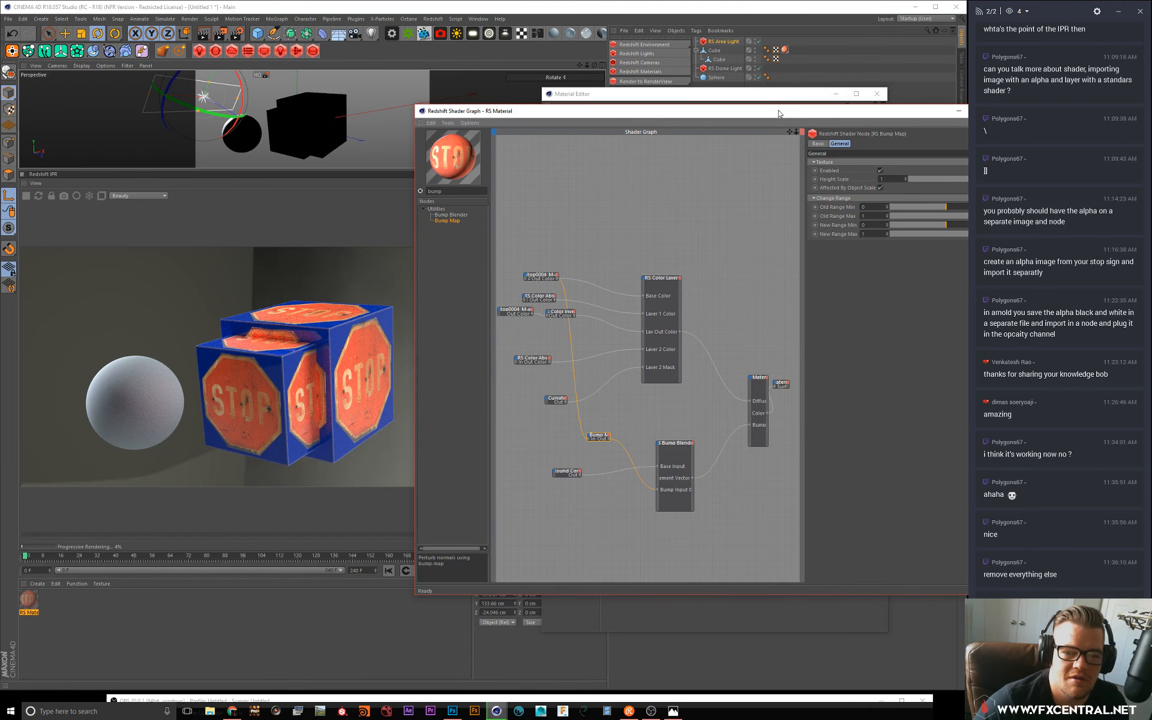
Step: Raise the Bump Map's Height Scale to 2 and view the cubes in the render from another angle
left_click_drag(779, 113, 617, 133)
left_click_drag(814, 202, 831, 201)
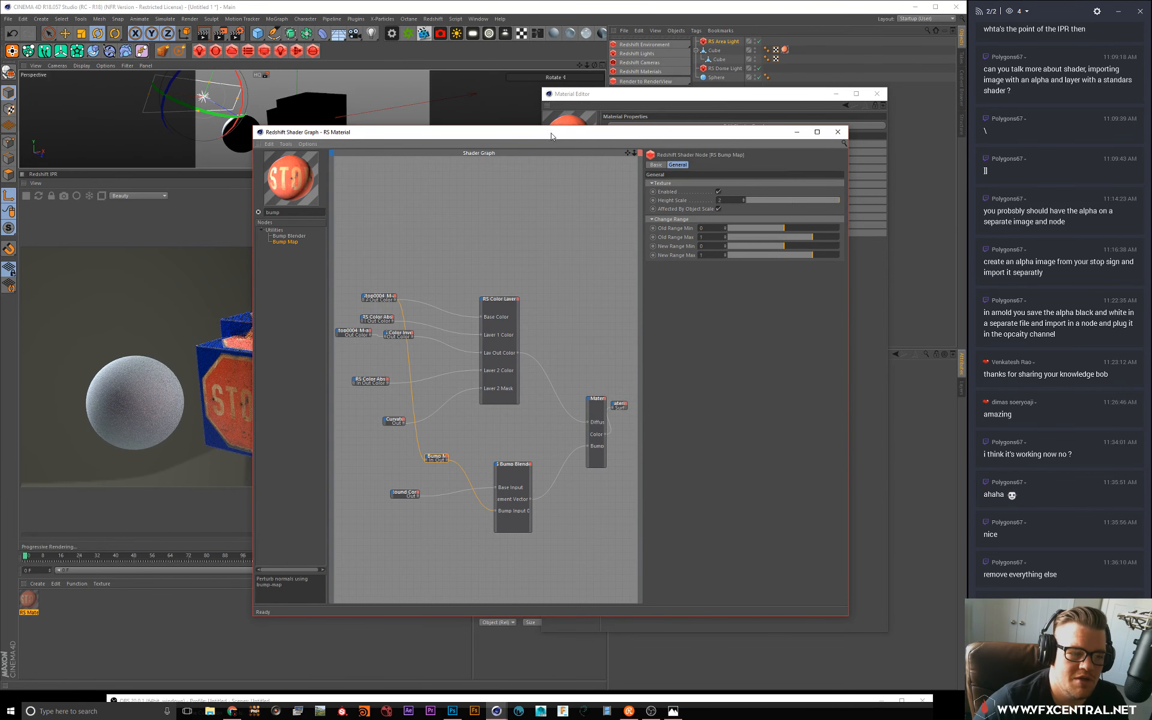
left_click_drag(551, 132, 664, 120)
left_click_drag(303, 119, 329, 115, "alt")
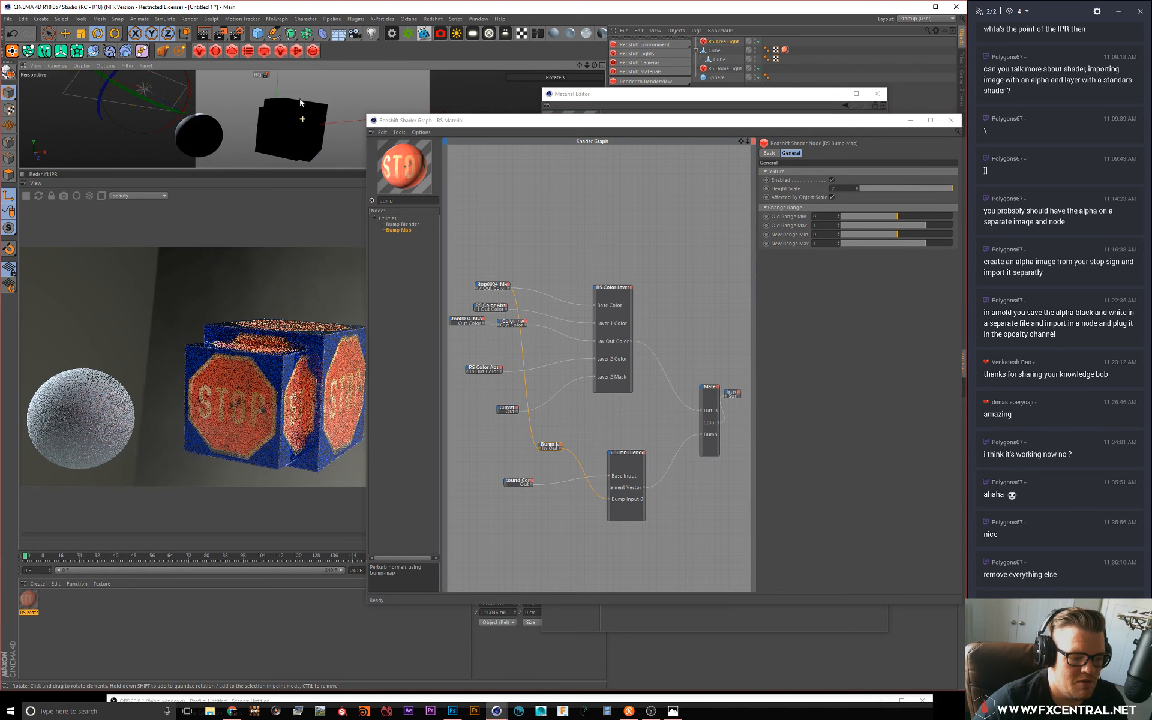
Step: Test the Bump Blender's layer weights, leaving the Layer 0 Blend Weight at 1 and the Layer 1 Blend Weight at 0
left_click(625, 451)
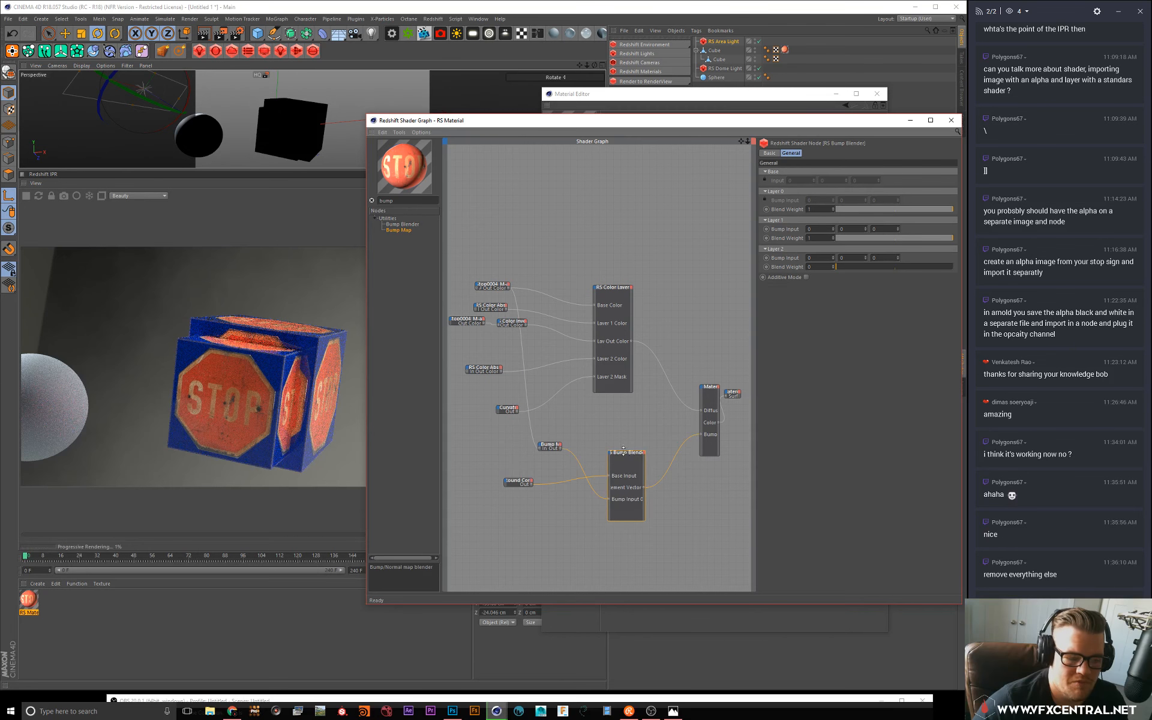
left_click_drag(876, 237, 727, 237)
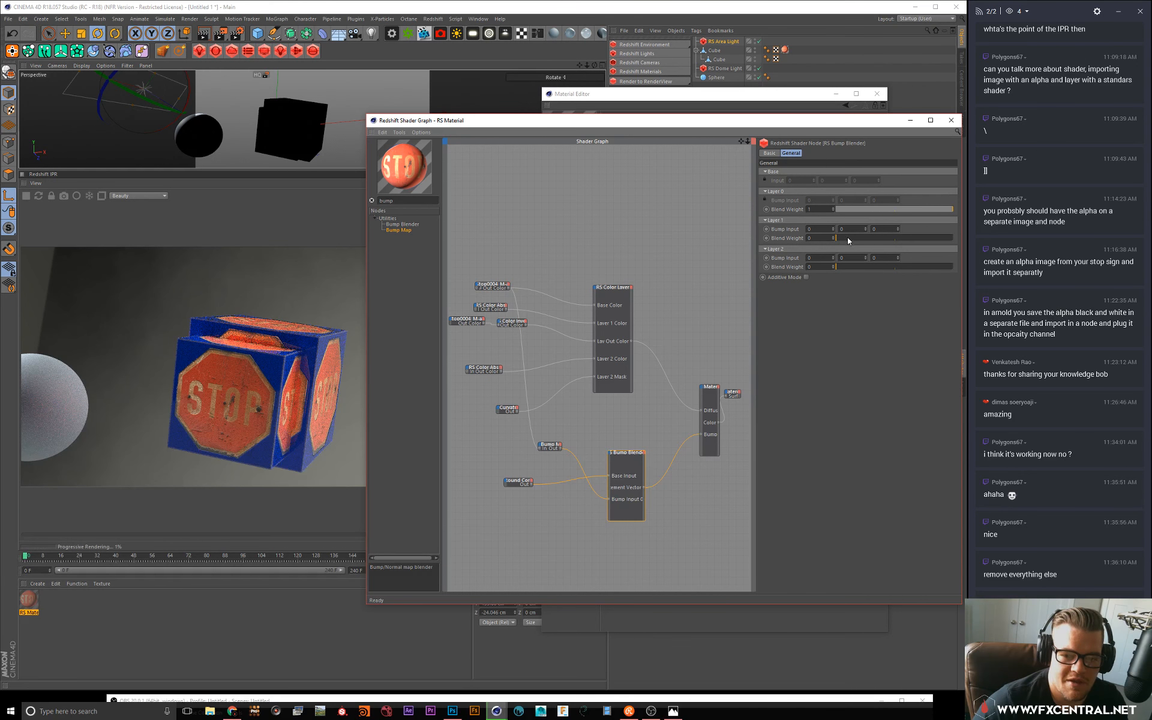
left_click_drag(852, 237, 1083, 249)
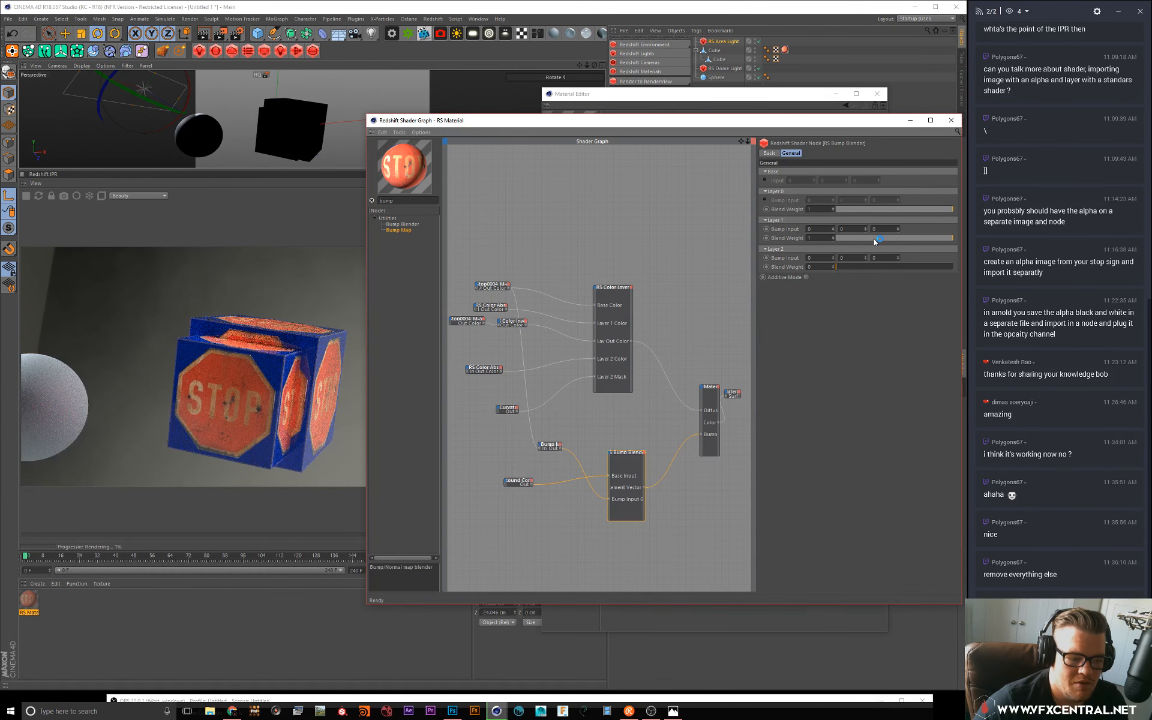
left_click_drag(870, 239, 792, 208)
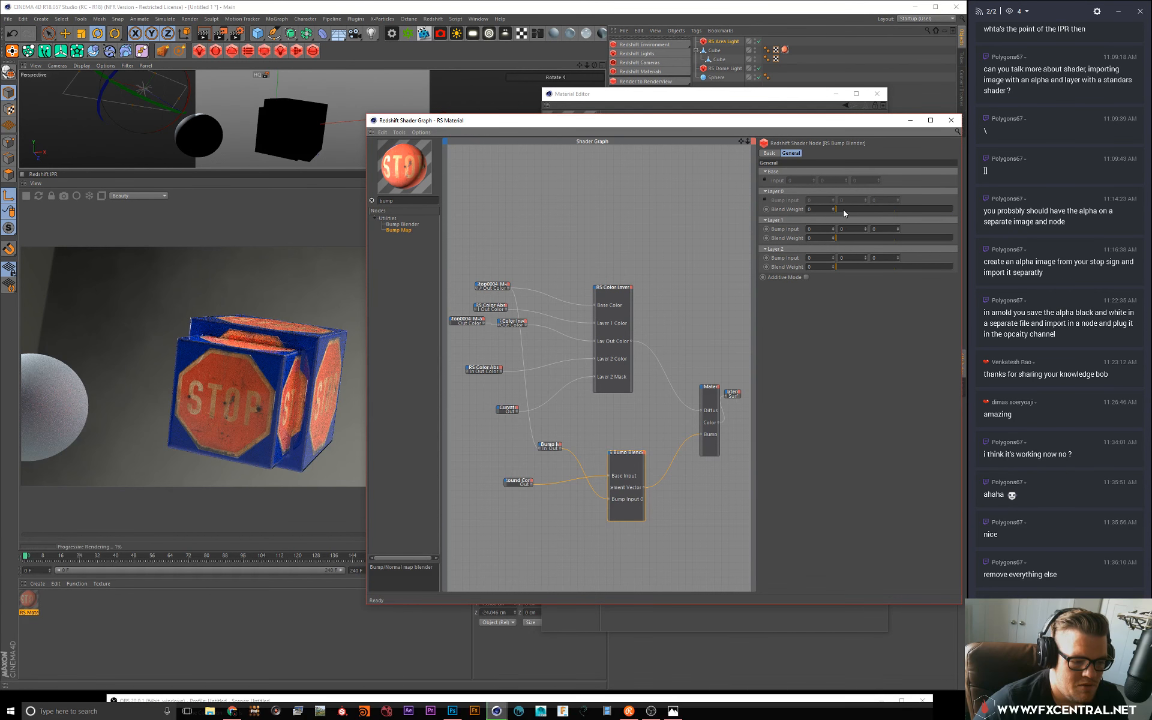
type("1")
key("Return")
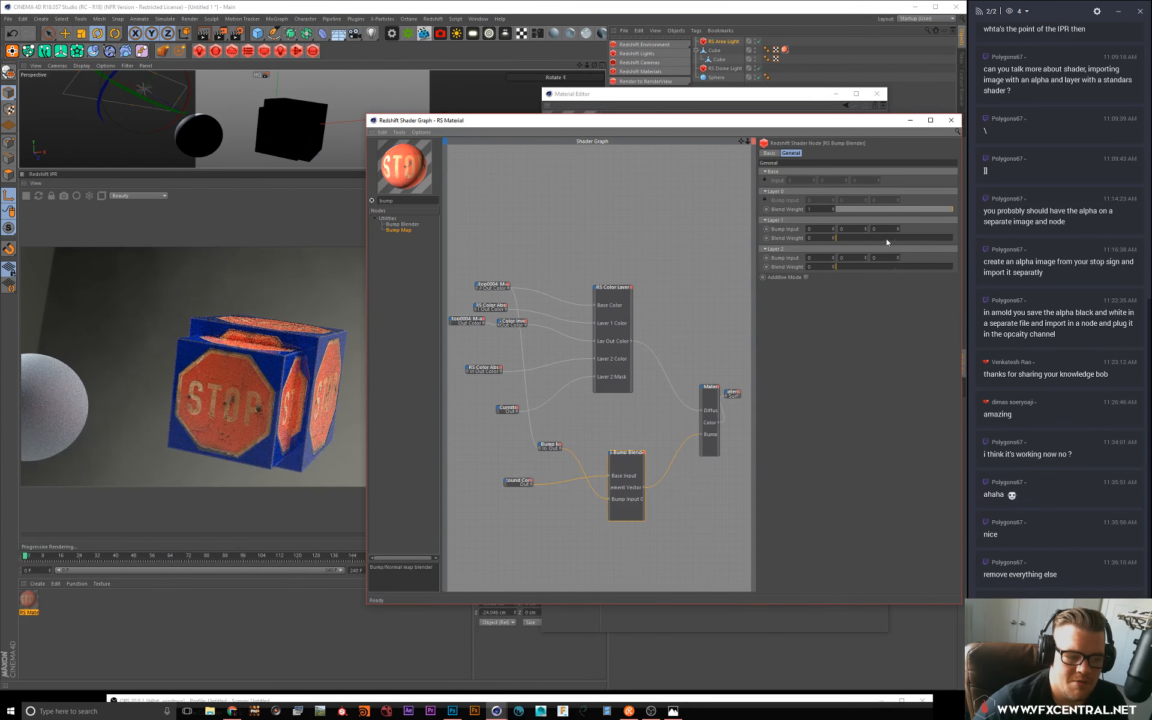
left_click_drag(887, 239, 1035, 243)
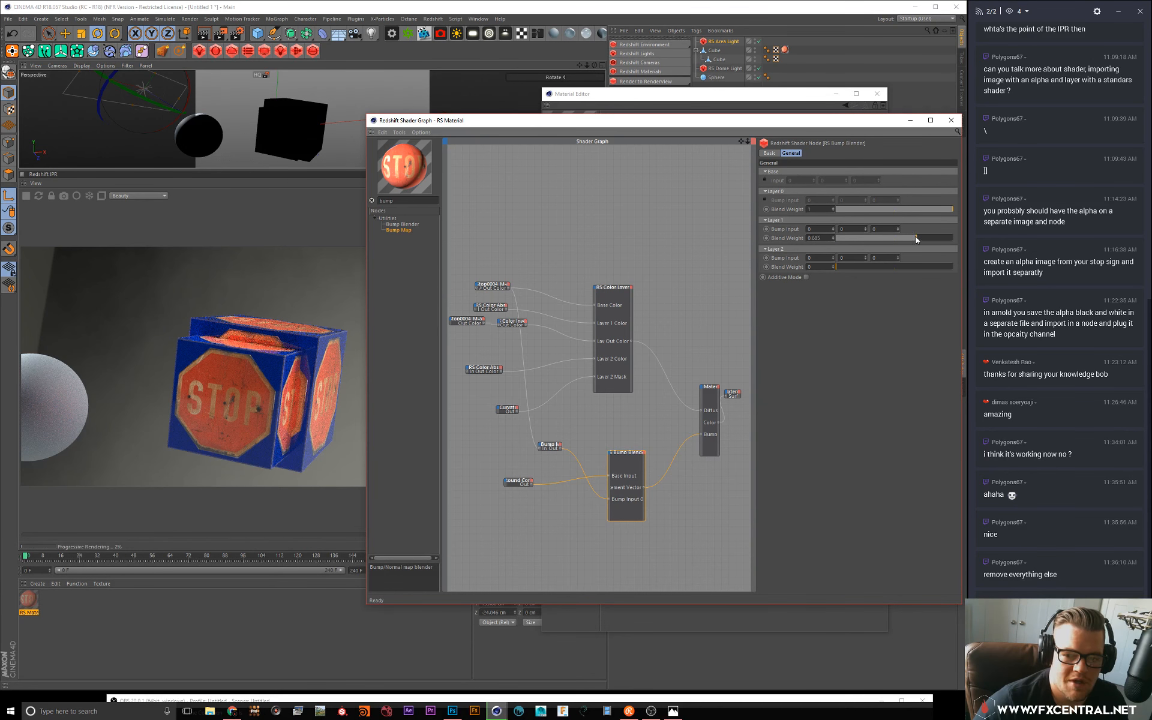
left_click_drag(916, 239, 682, 244)
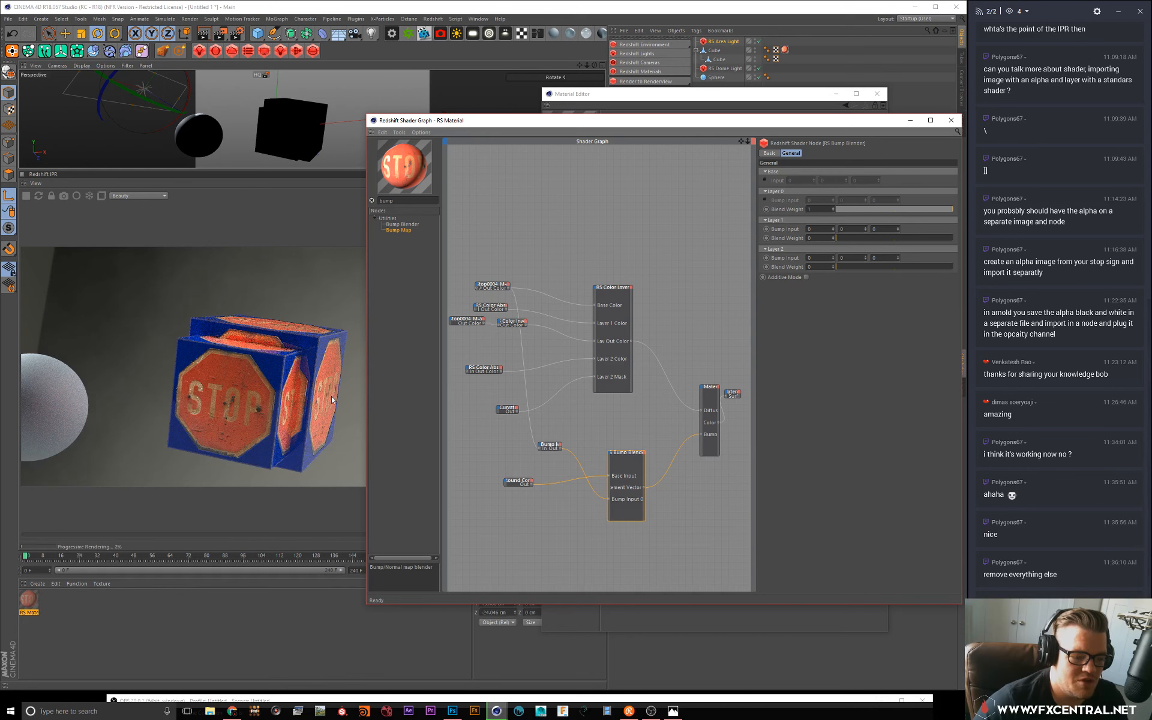
Step: Try a Height Scale of 10 on the Bump Map node and restore it to 2
left_click(549, 445)
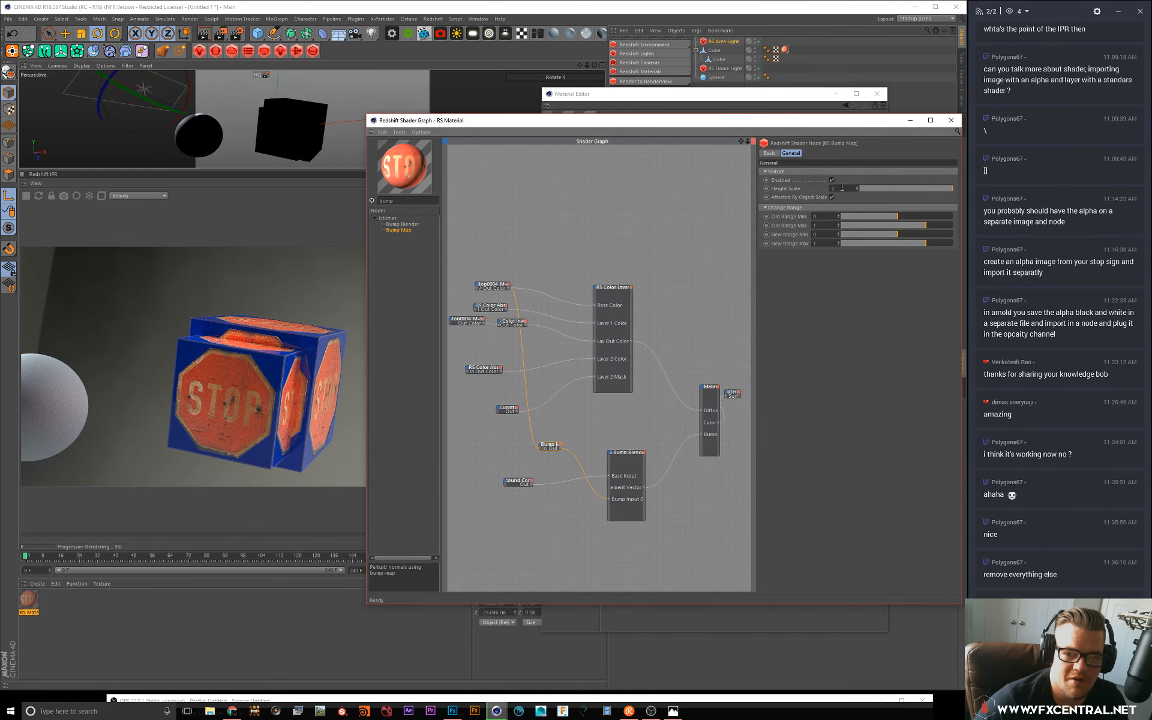
left_click_drag(841, 187, 714, 150)
type("10")
key("Return")
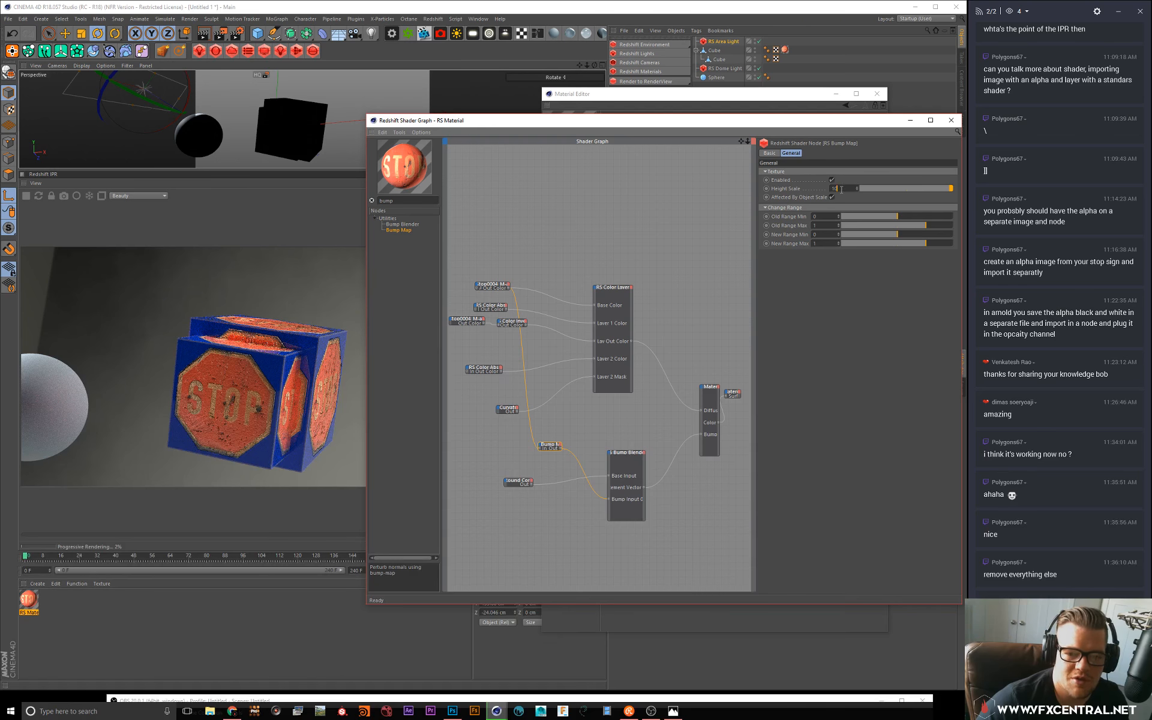
left_click_drag(842, 189, 715, 158)
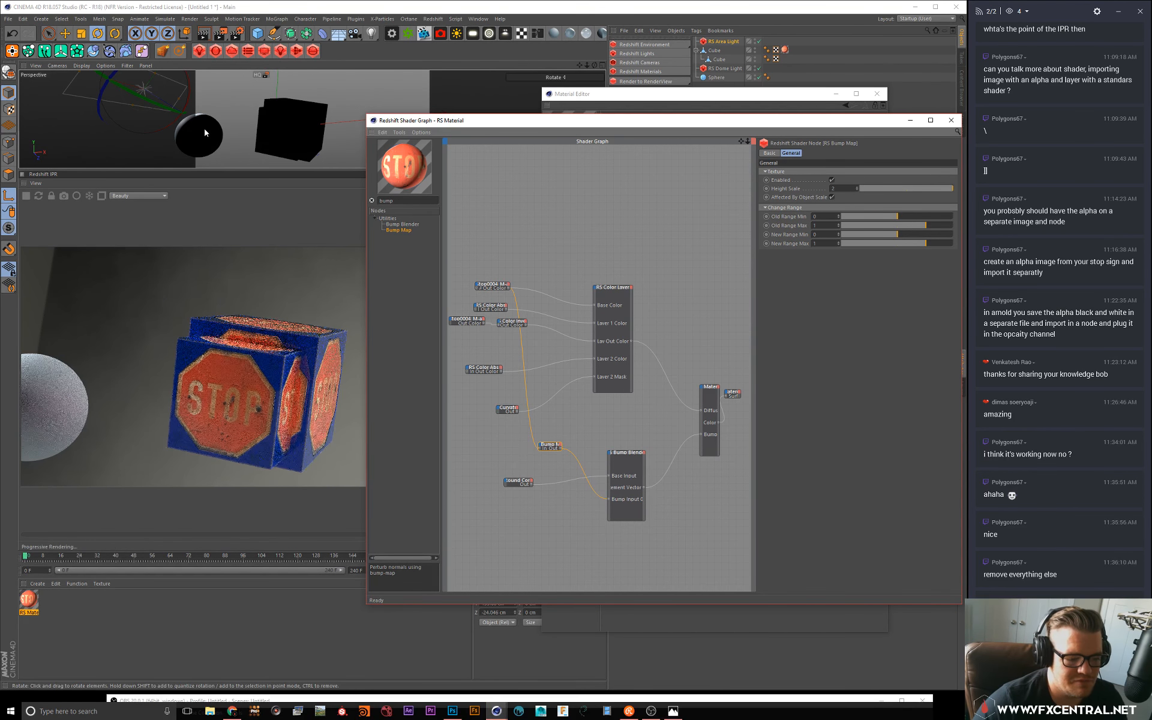
Step: Inspect the cubes from another angle and review the Round Corners, Bump Blender and Bump Map node settings
mouse_move(277, 143)
left_mouse_down("alt")
mouse_move(272, 151)
mouse_move(288, 149)
left_mouse_up("alt")
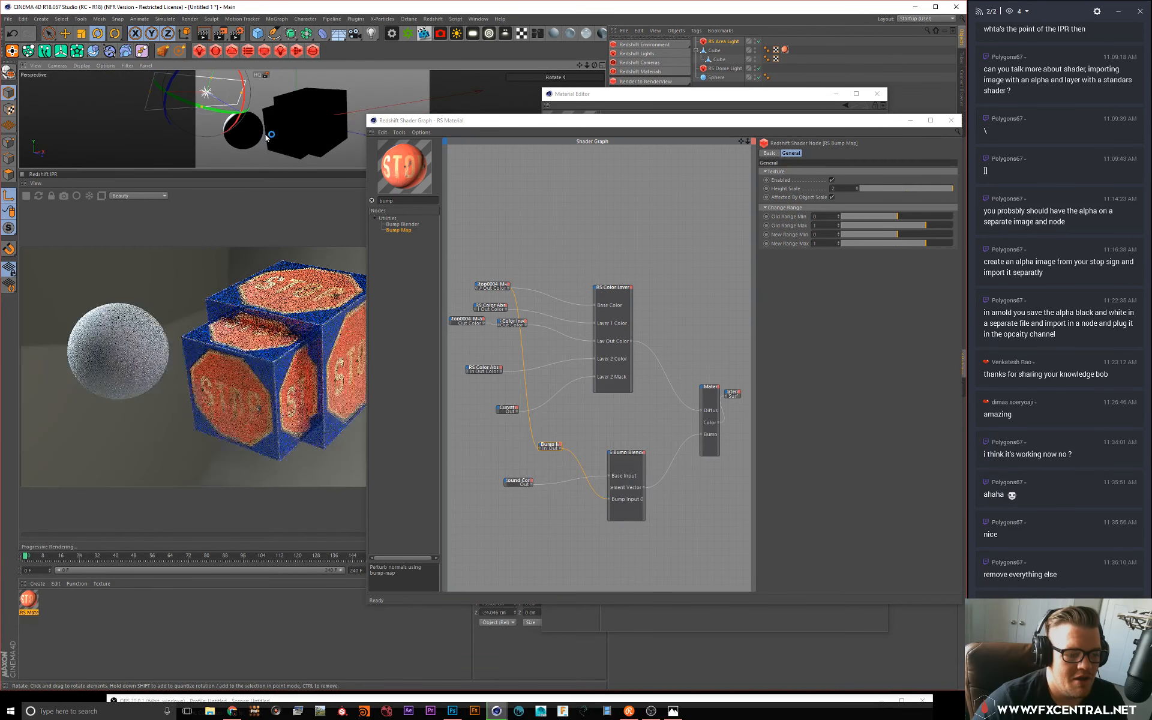
left_click_drag(630, 456, 639, 463)
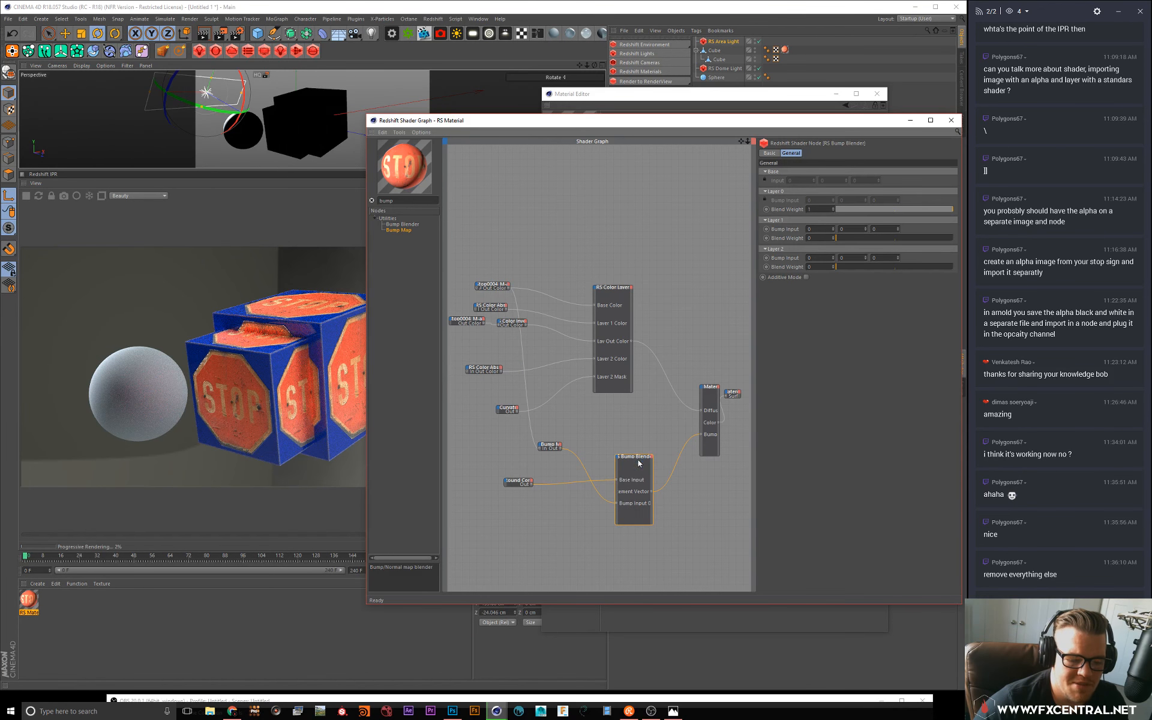
left_click_drag(515, 481, 518, 479)
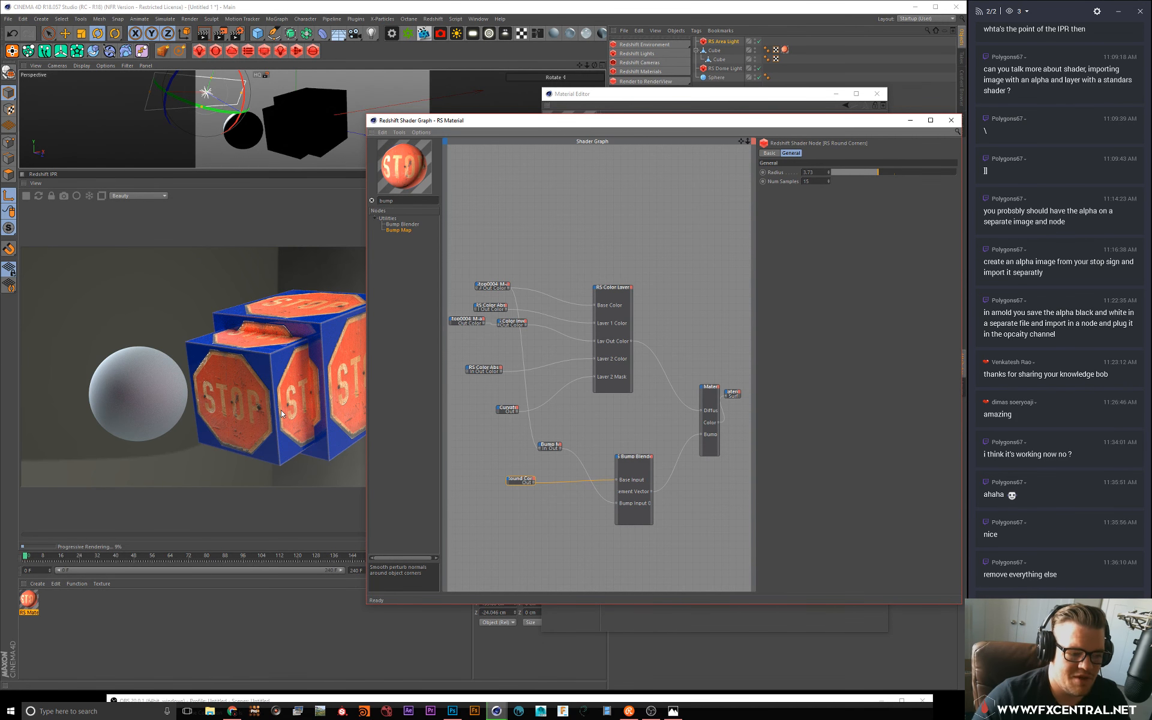
left_click(639, 460)
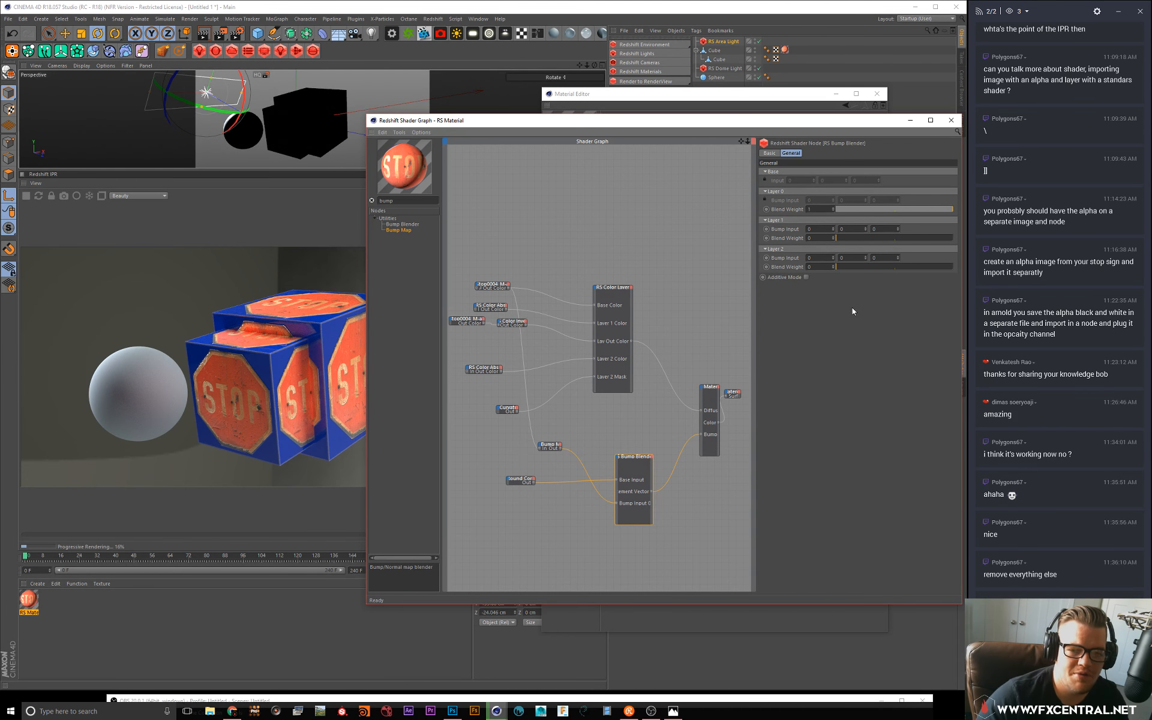
left_click(551, 447)
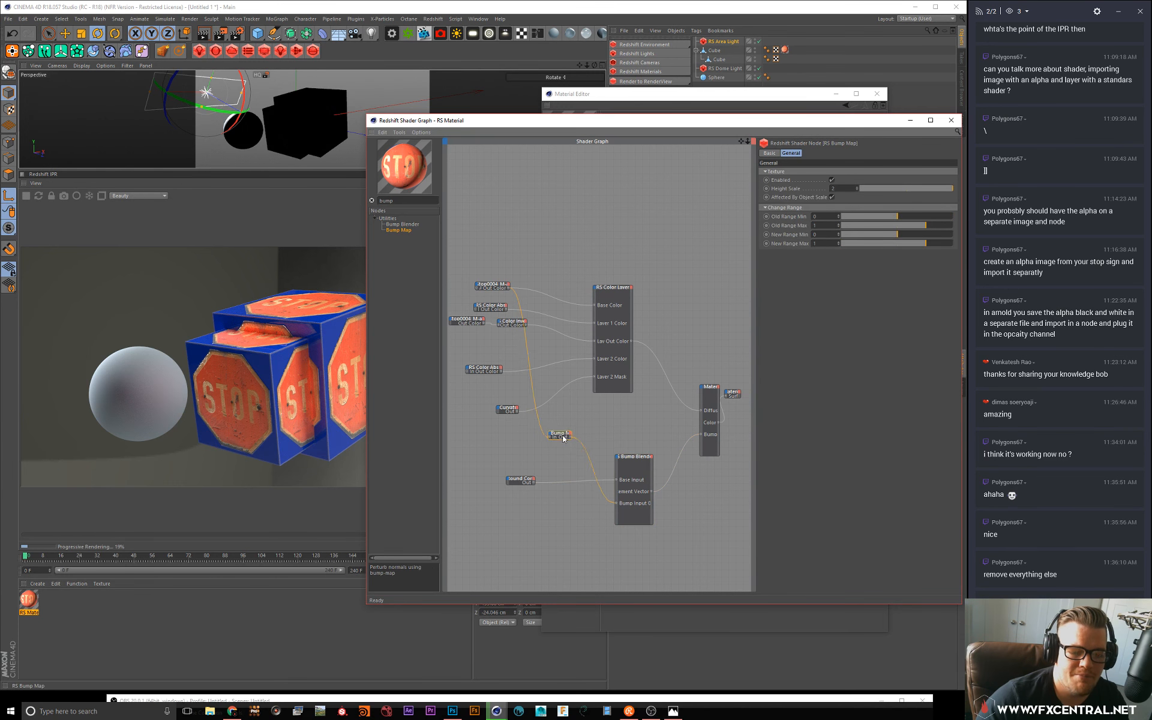
left_click_drag(551, 446, 553, 459)
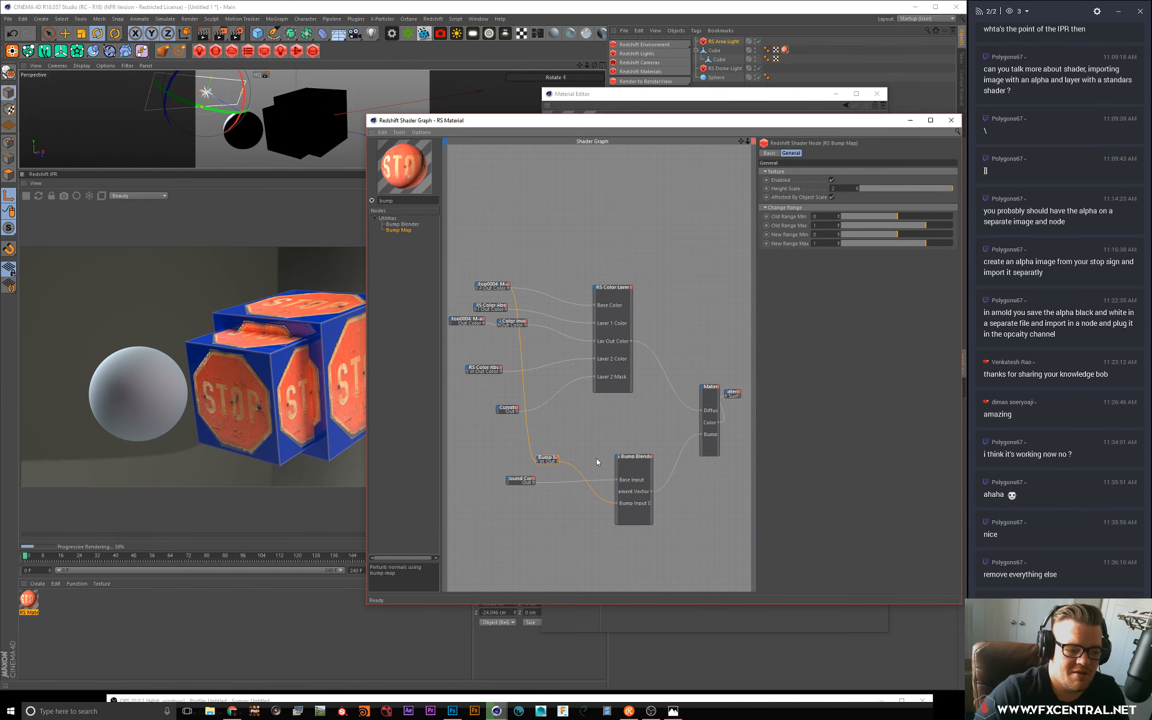
Step: Search the node library for "norm" and place a Normal Map node below the Round Corners node
left_click_drag(407, 200, 139, 157)
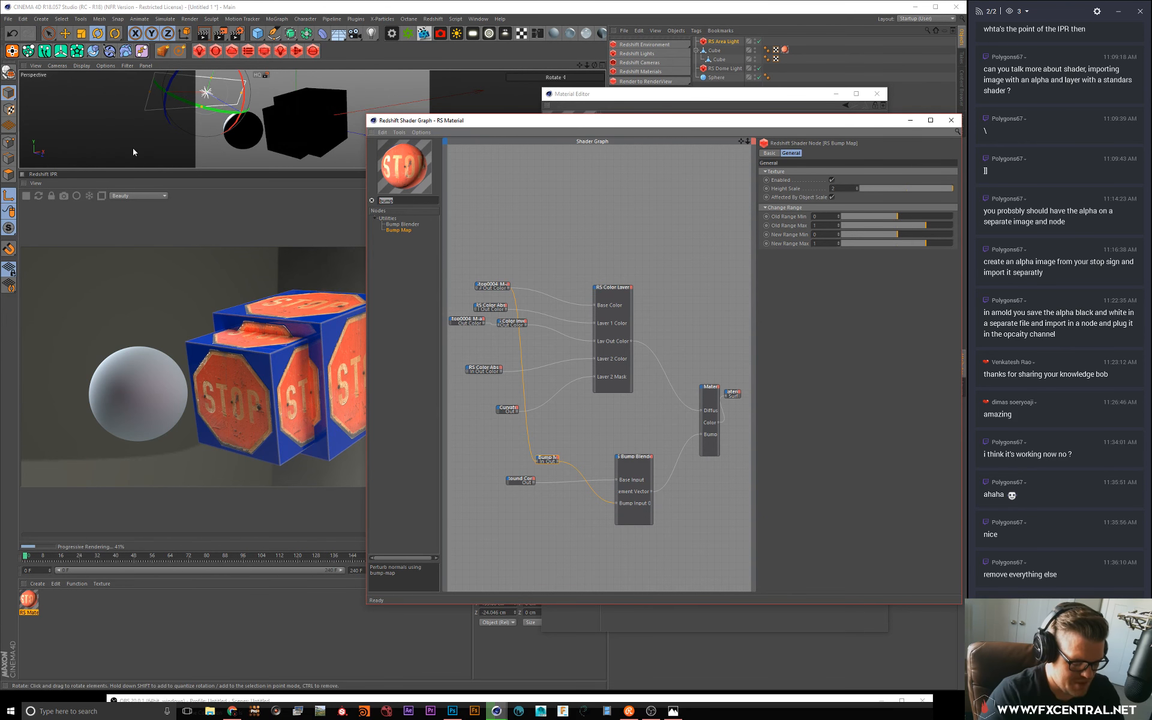
type("norm")
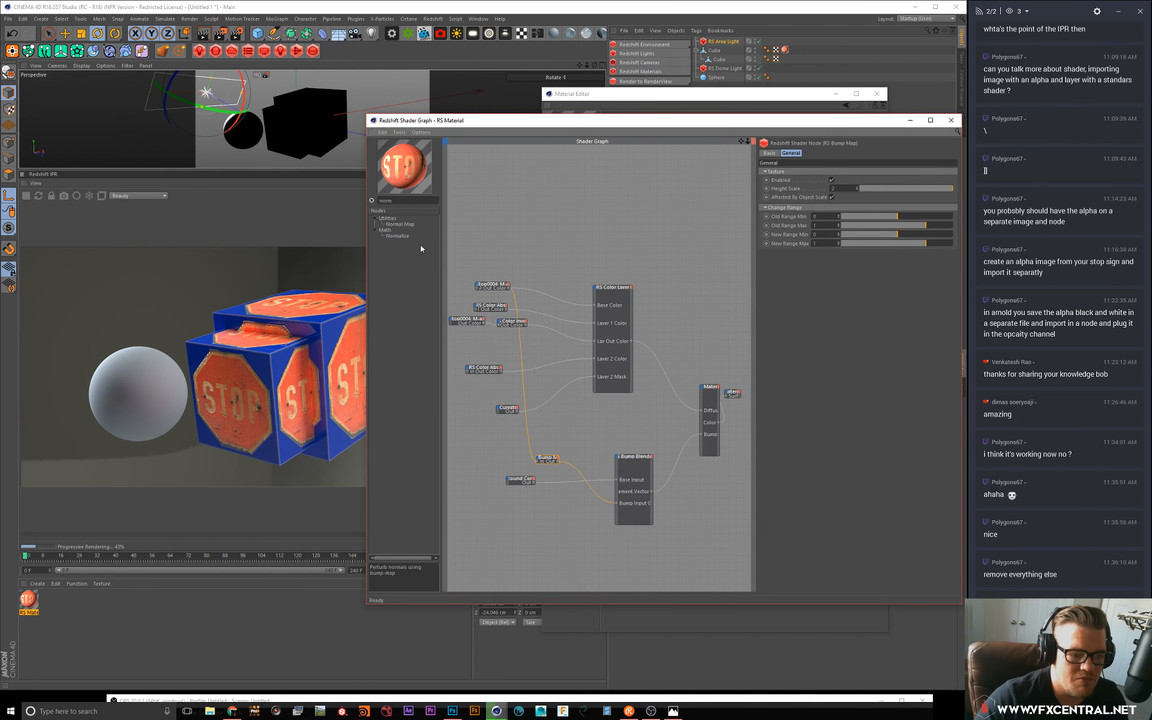
left_click_drag(405, 224, 528, 521)
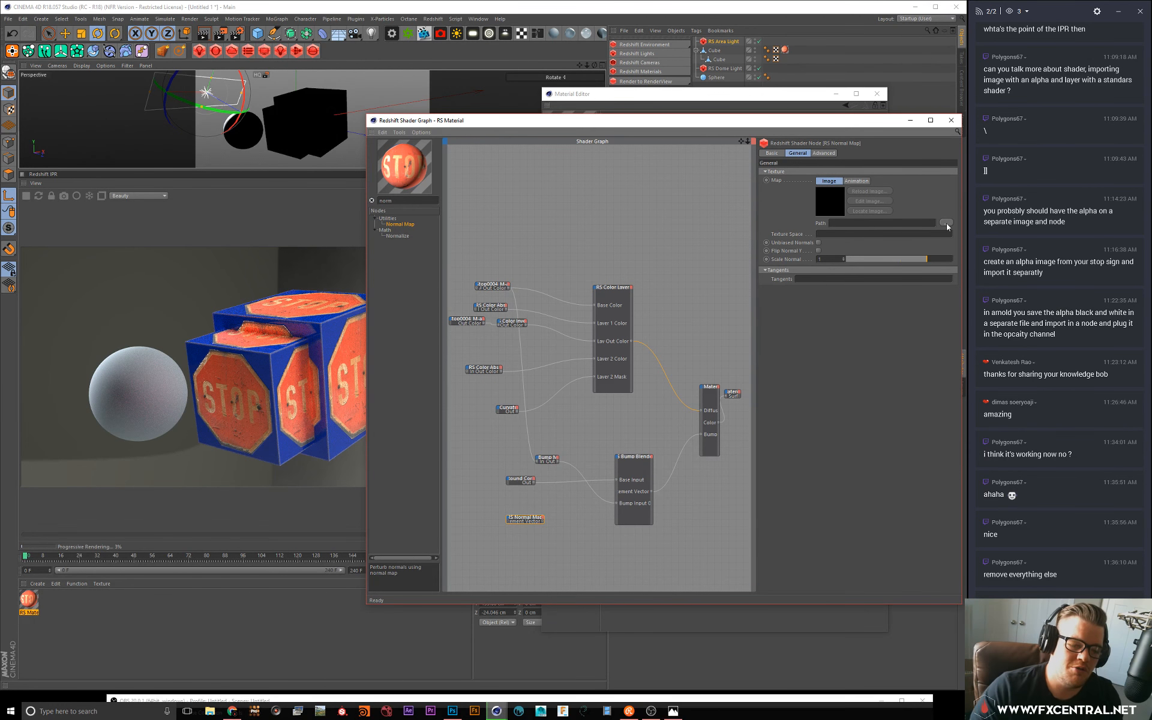
left_click(509, 520)
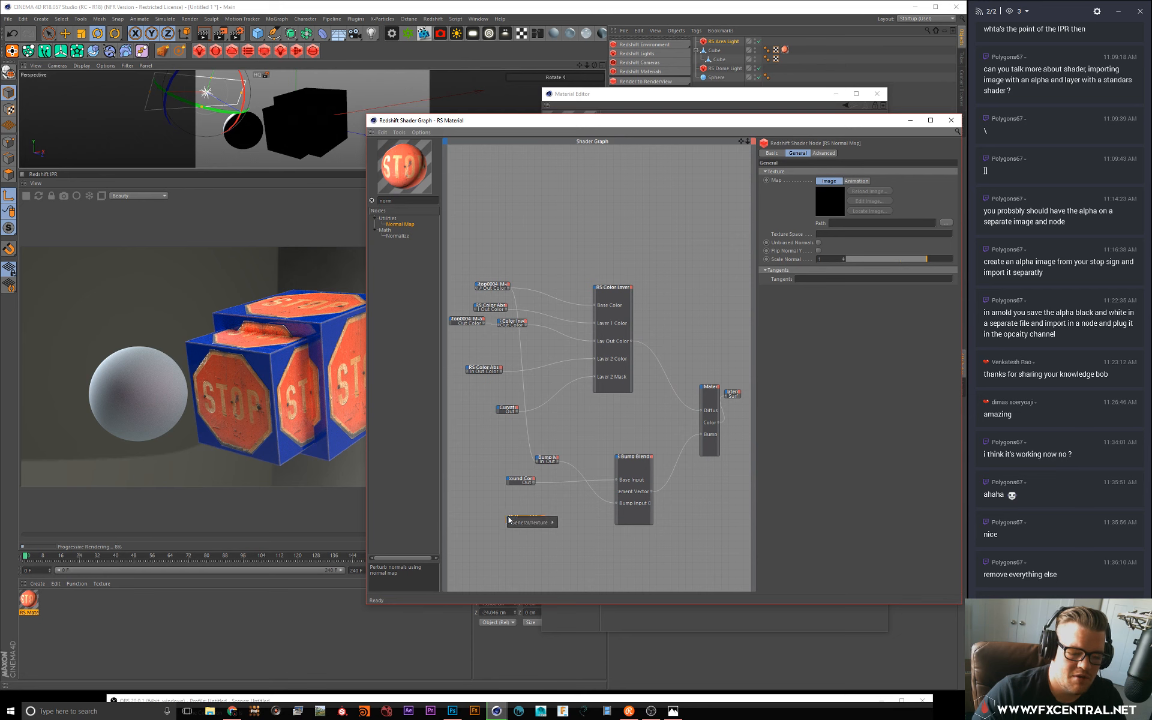
mouse_move(516, 523)
left_click(486, 503)
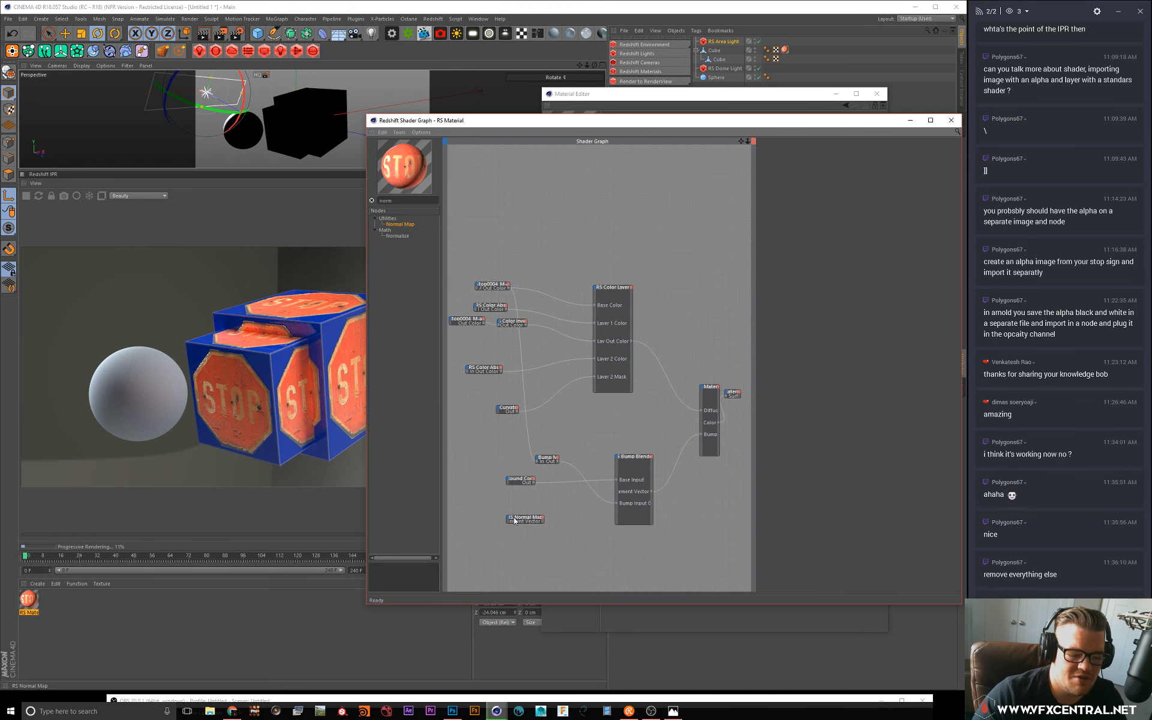
left_click_drag(514, 517, 527, 519)
Step: Load ROCK-02_200cm_Normal_4k from the ROCK-02_200cm assets folder as the Normal Map's image
left_click(946, 222)
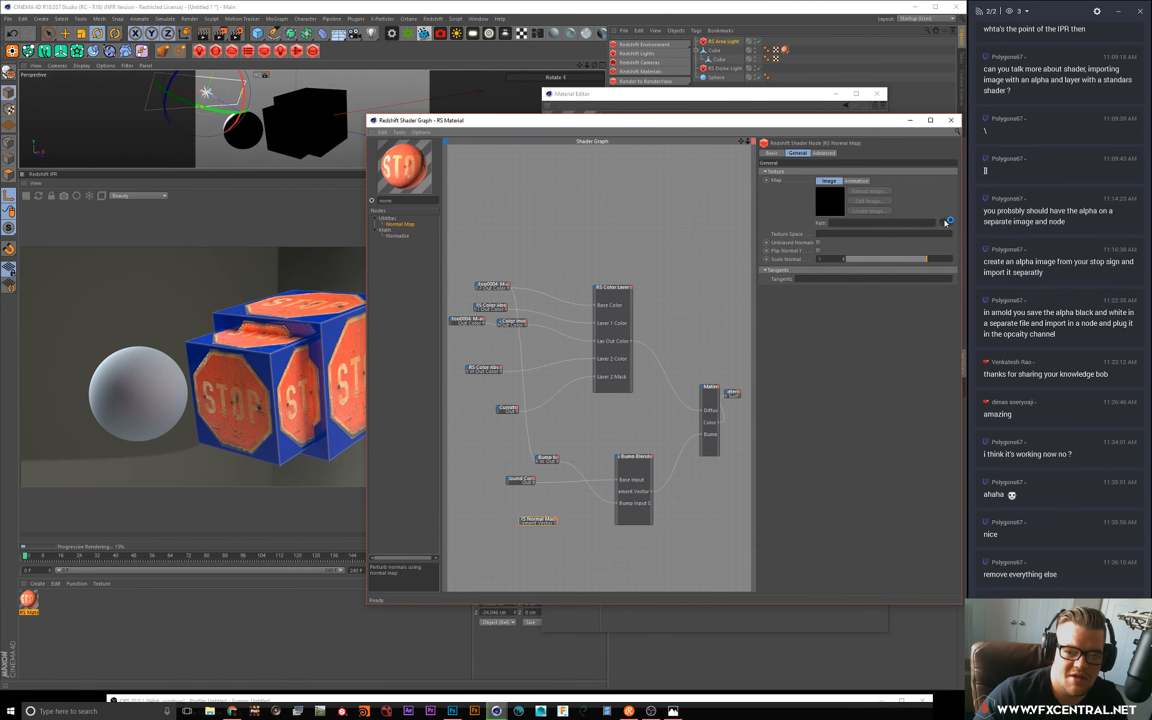
left_click(510, 148)
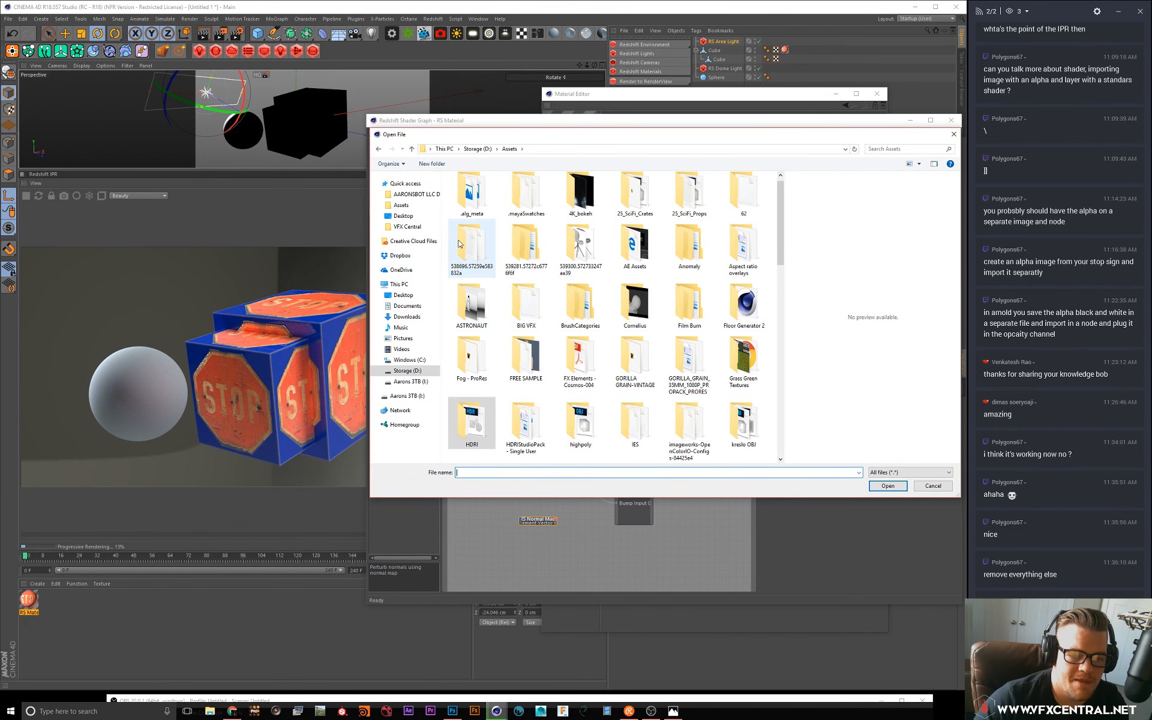
scroll(648, 360, "down", 3)
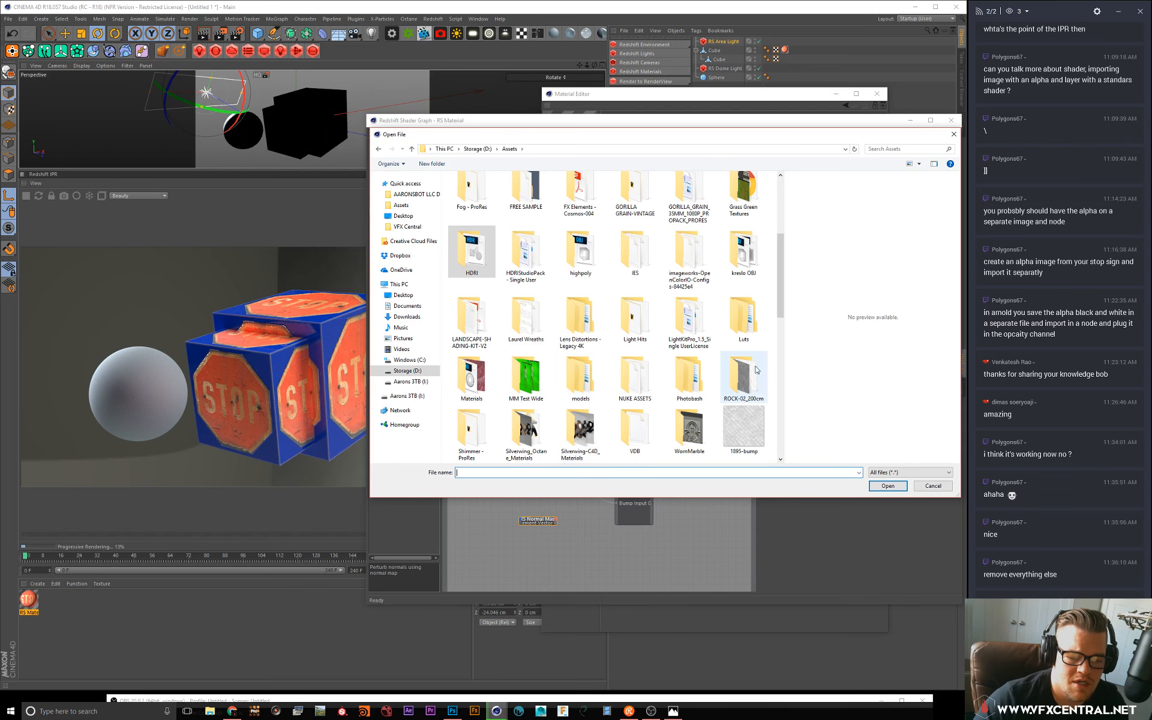
double_click(743, 378)
left_click(757, 198)
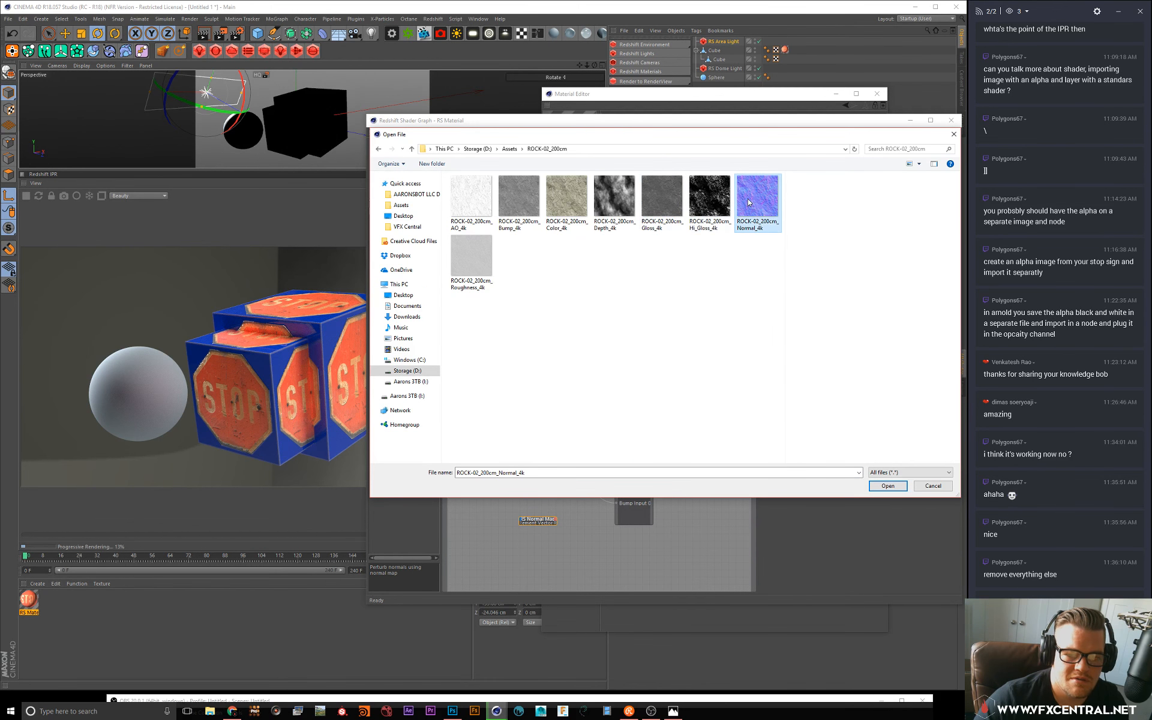
left_click(888, 486)
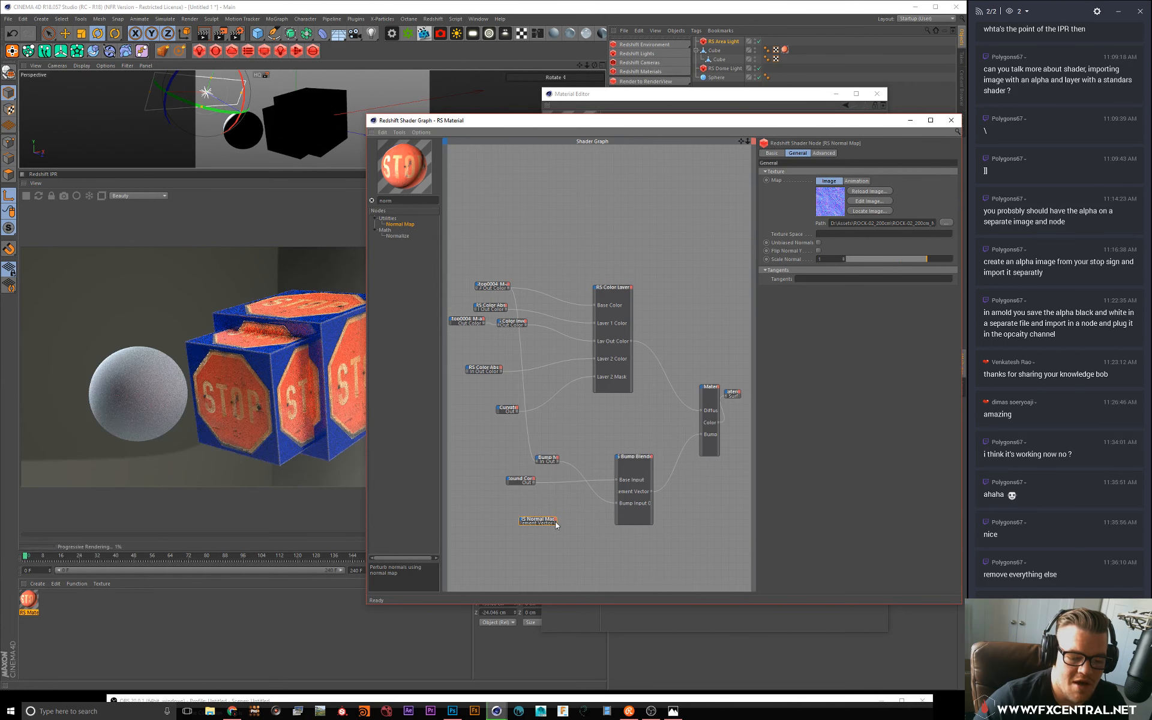
Step: Connect the Normal Map to the Bump Blender's Bump Input 1 and set the Layer 1 Blend Weight to about 0.315
left_click_drag(562, 526, 660, 482)
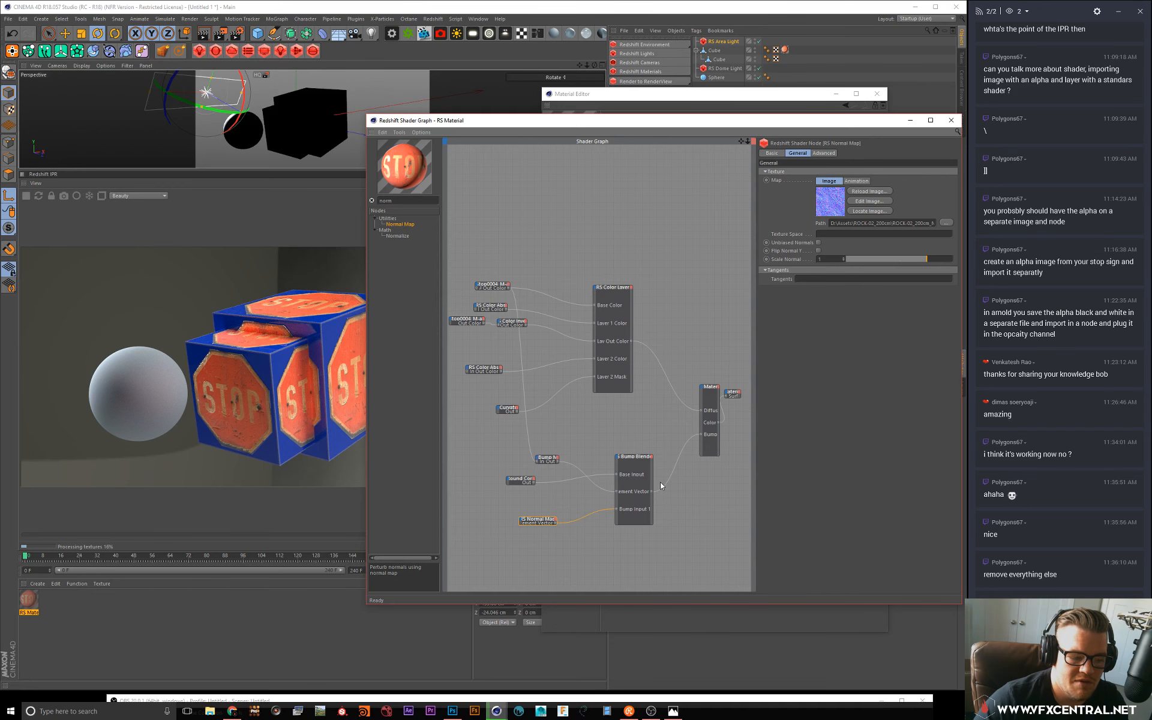
left_click(629, 464)
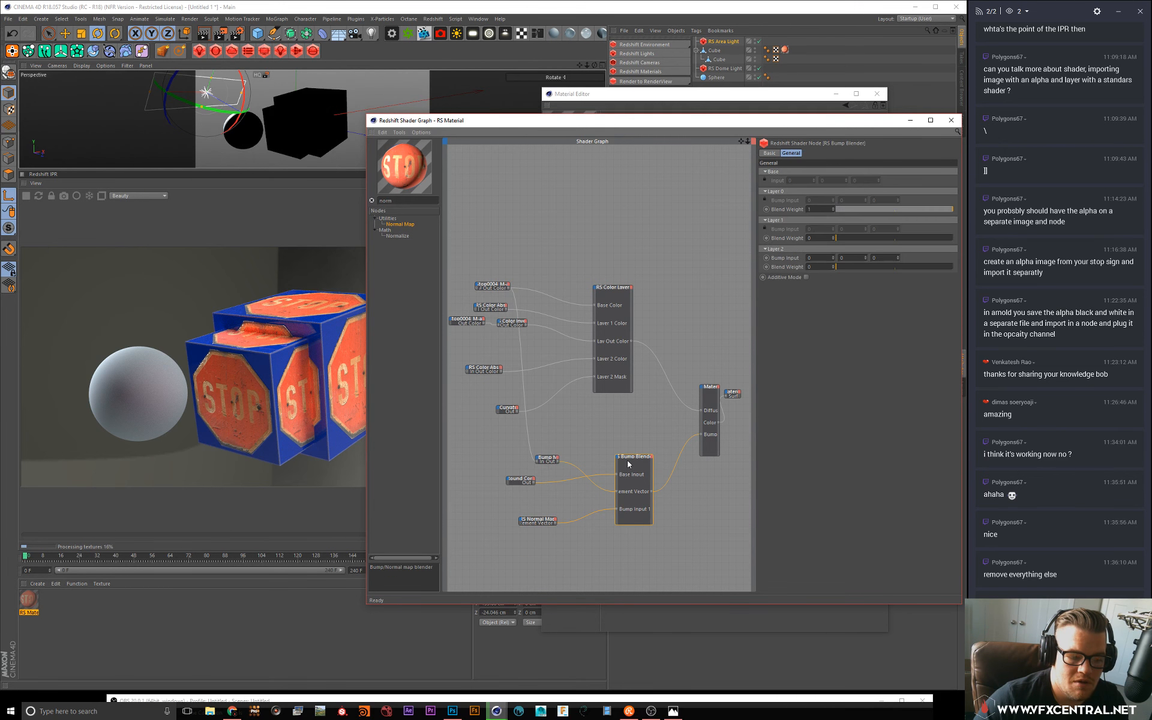
left_click(873, 238)
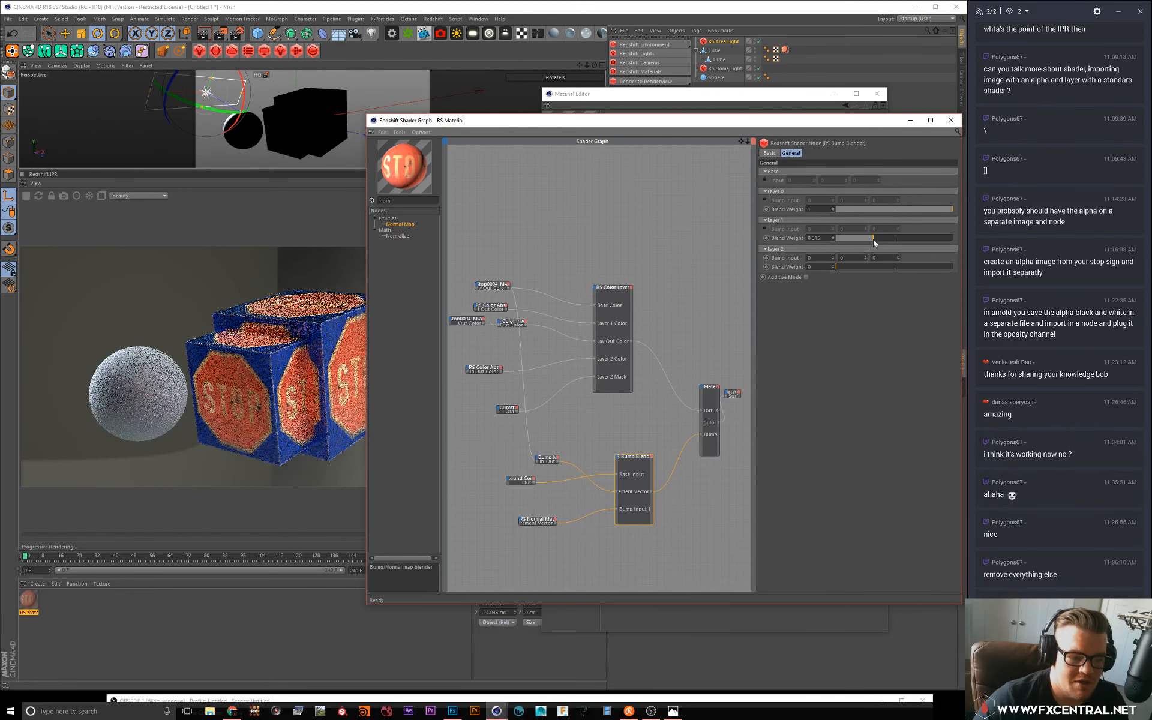
Step: Try Layer 1 Blend Weights of about 0.635 and 1 on the Bump Blender and check the cubes from another angle
left_click(910, 237)
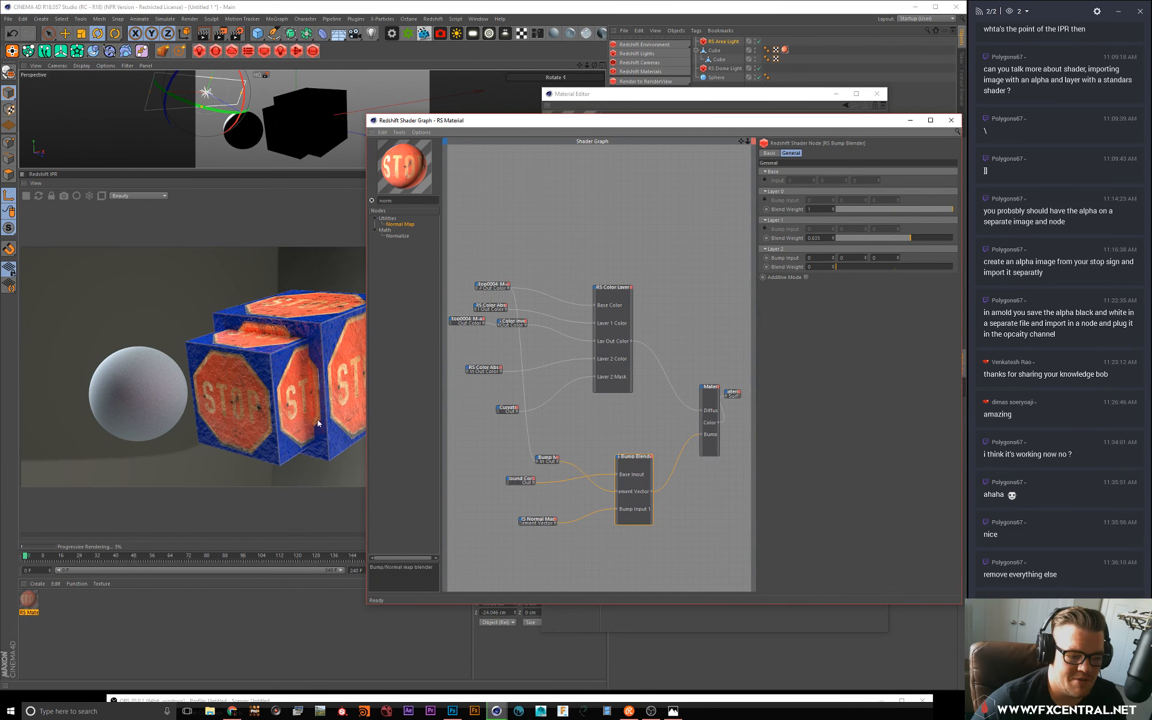
left_click(950, 238)
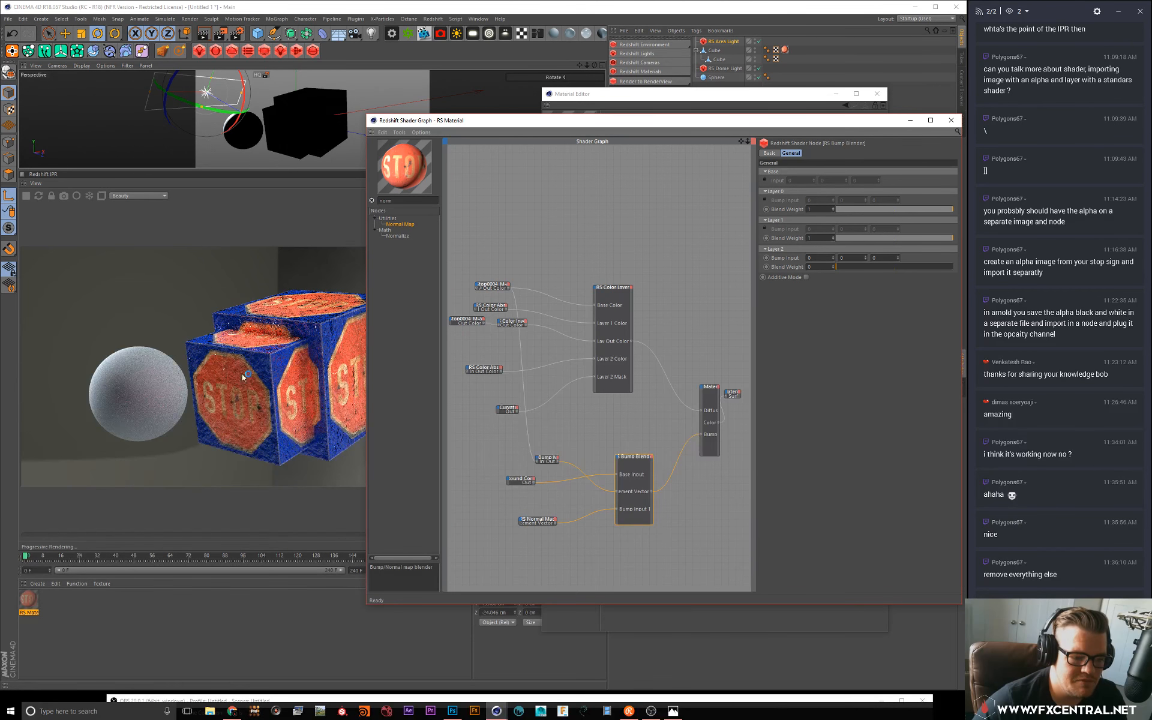
left_click_drag(303, 135, 341, 129, "alt")
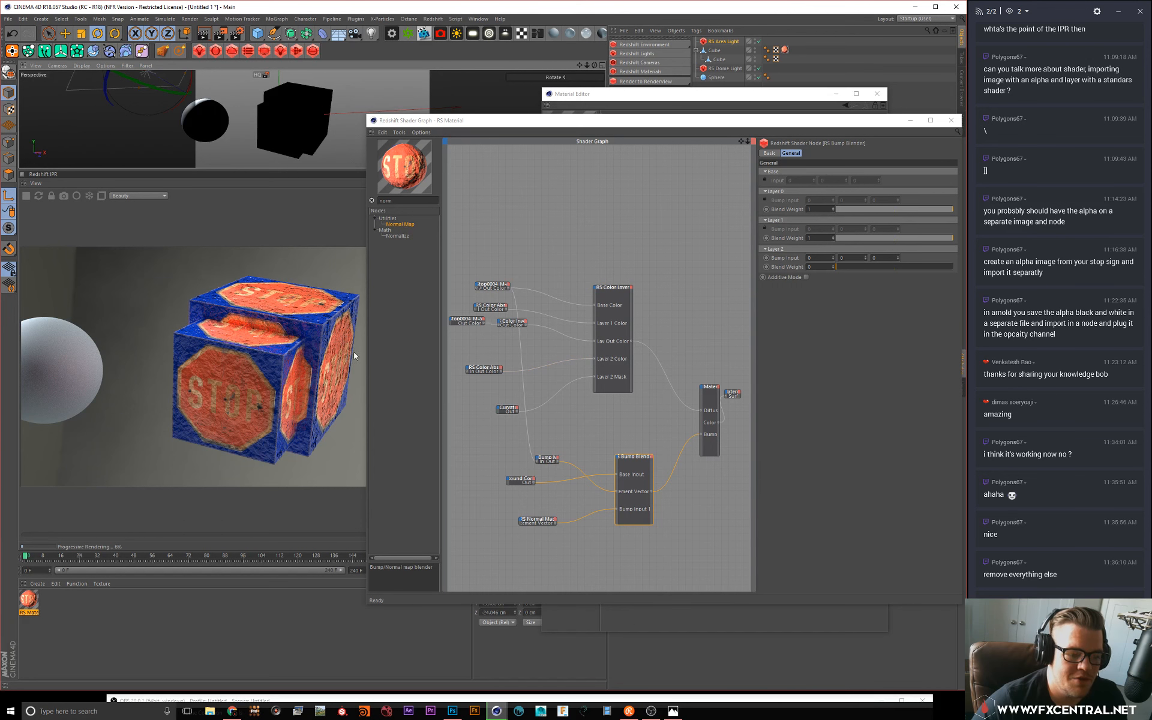
Step: Shift the Bump Blender node slightly in the graph and set its Layer 1 Blend Weight to about 0.4
scroll(576, 417, "down", 1)
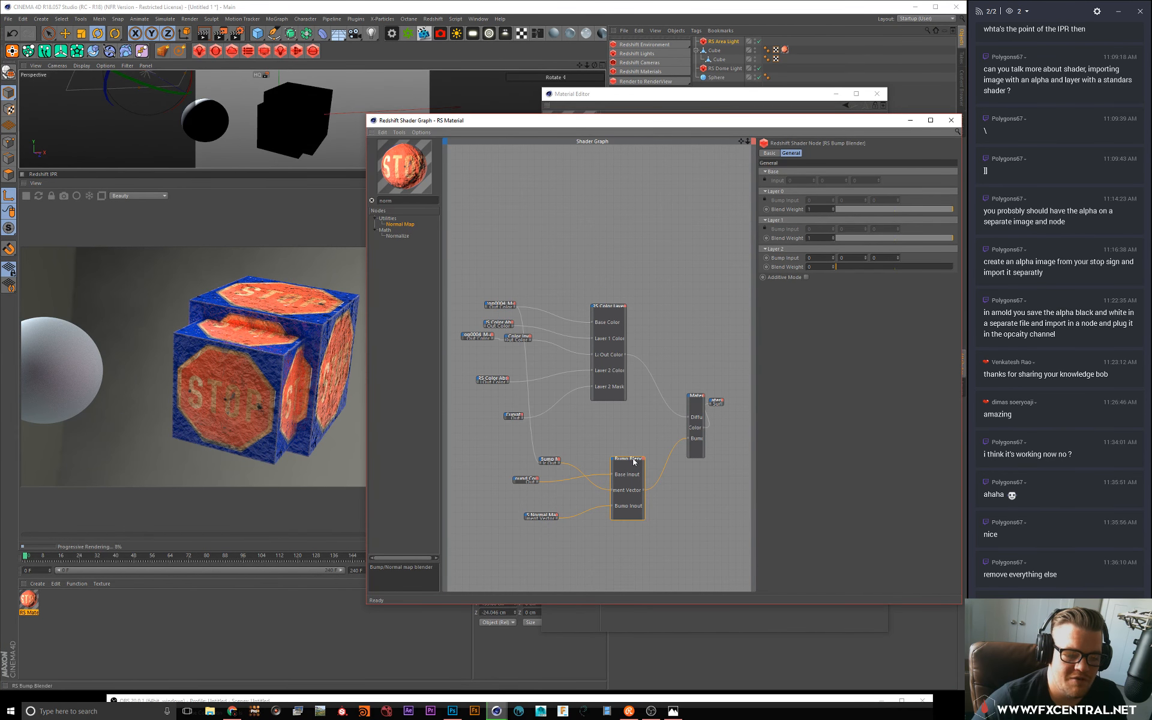
left_click_drag(632, 454, 612, 458)
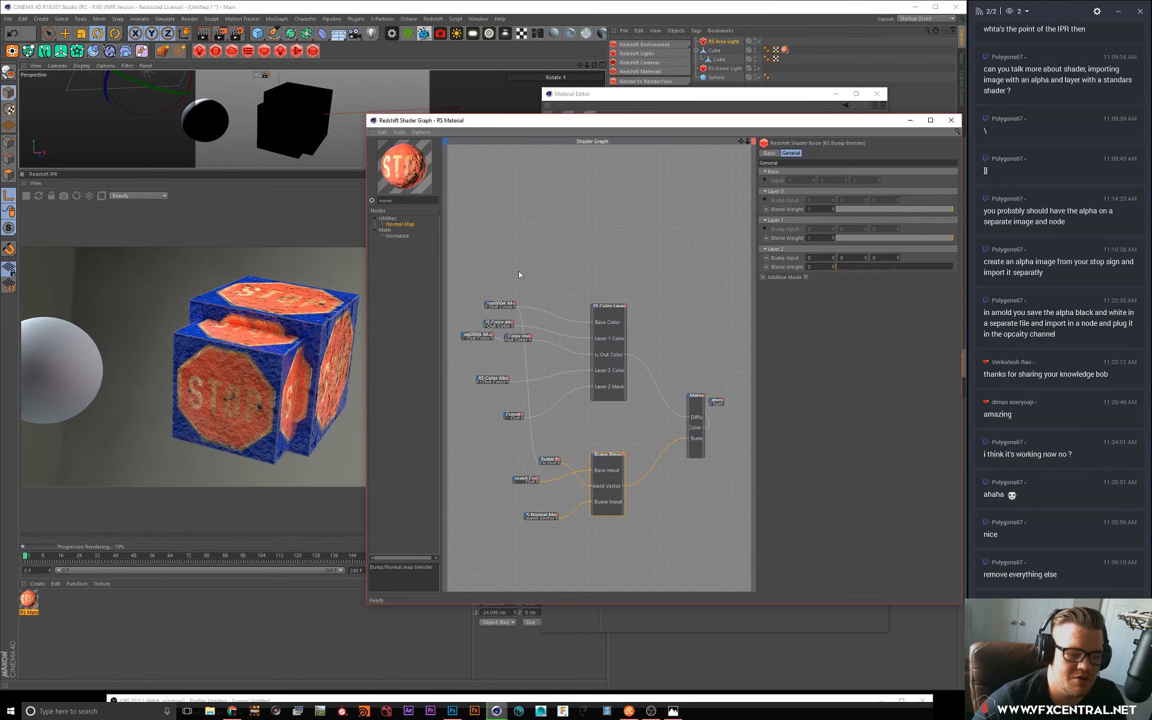
left_click_drag(864, 239, 885, 233)
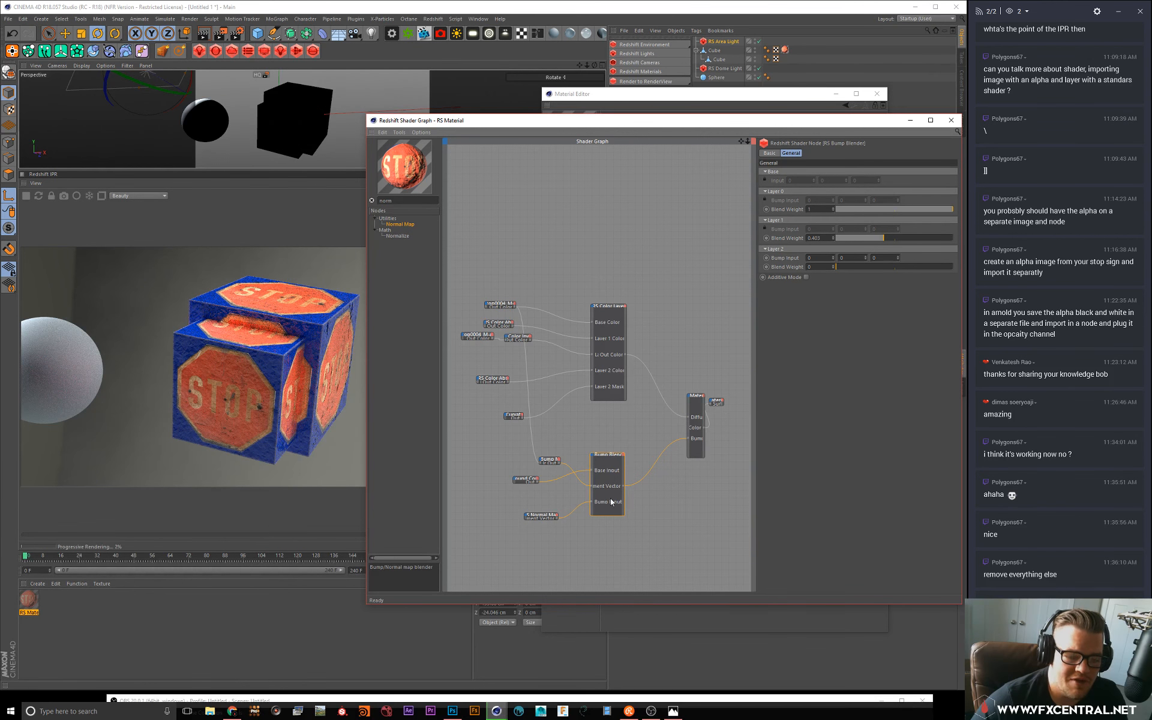
Step: Move the Bump Blender away from its input nodes and connect the Color Invert output to its Layer 1 Blend Weight
left_click_drag(607, 460, 627, 454)
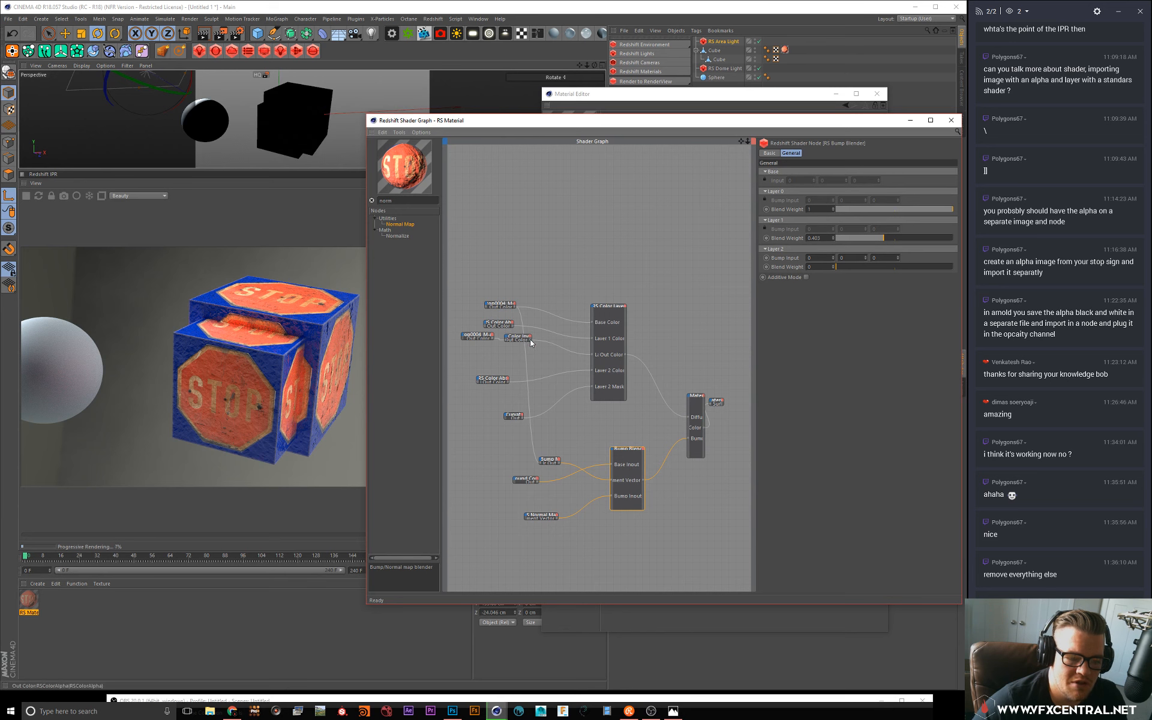
left_click_drag(556, 409, 650, 485)
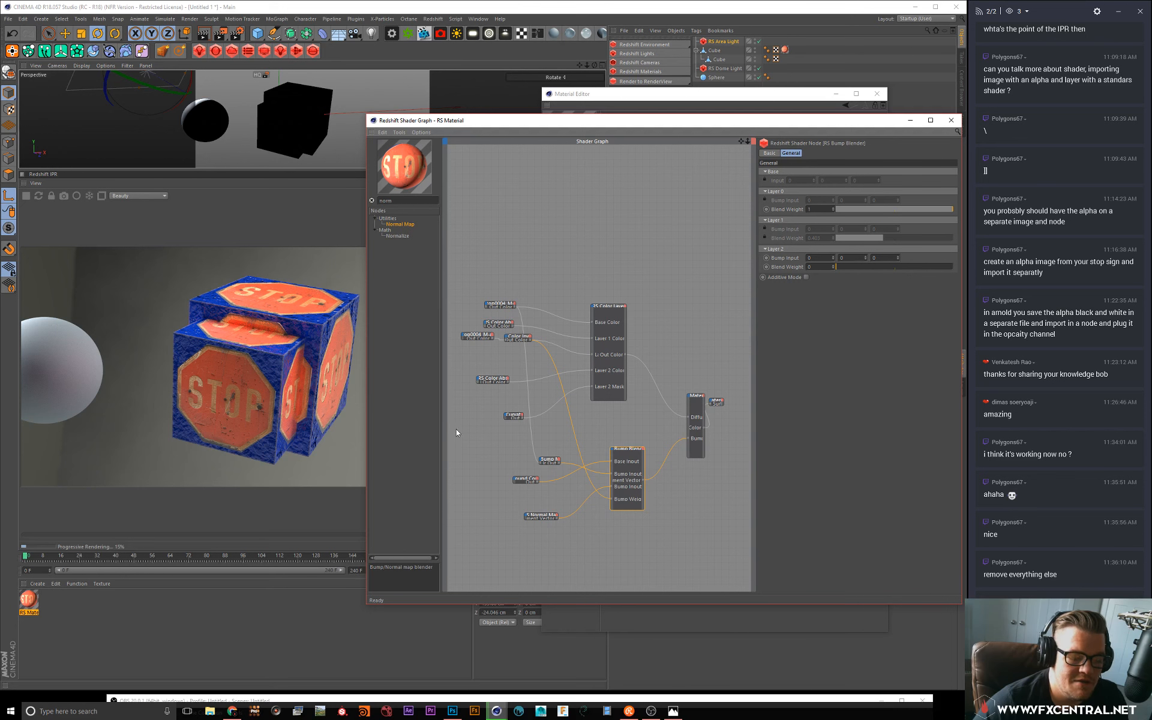
Step: Move the Normal Map node away from the Bump Blender, set its Scale Normal to about 0.436, and inspect the rendered cubes
left_click_drag(549, 517, 531, 516)
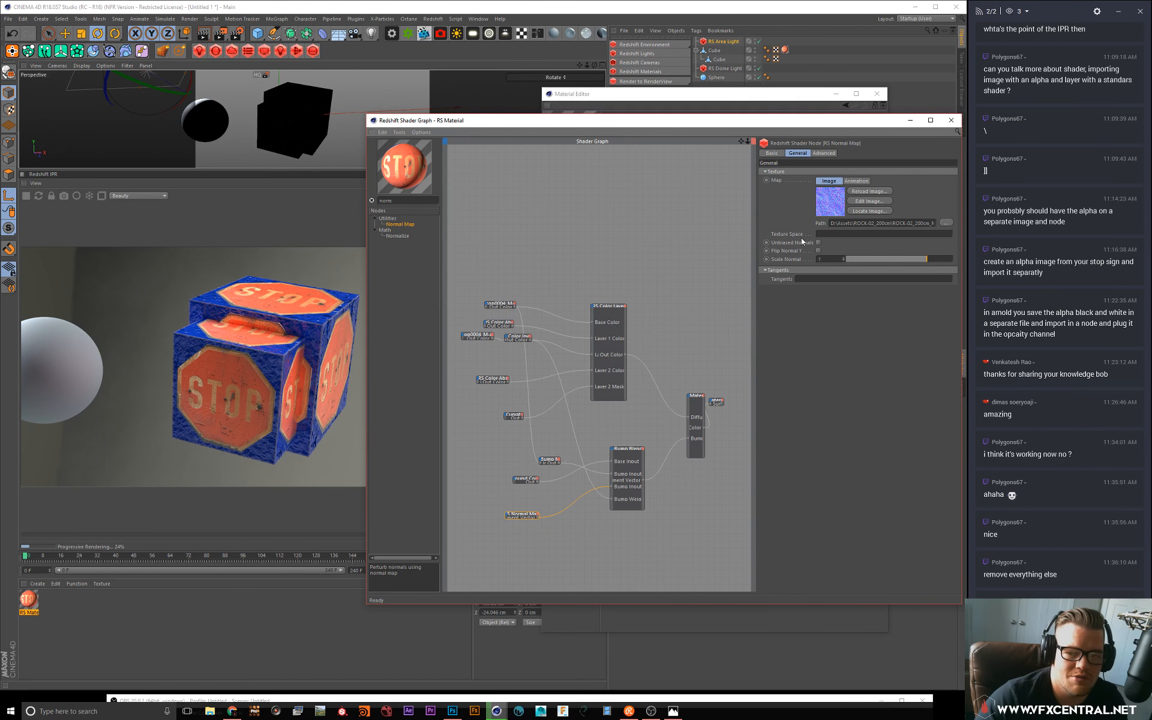
left_click(910, 259)
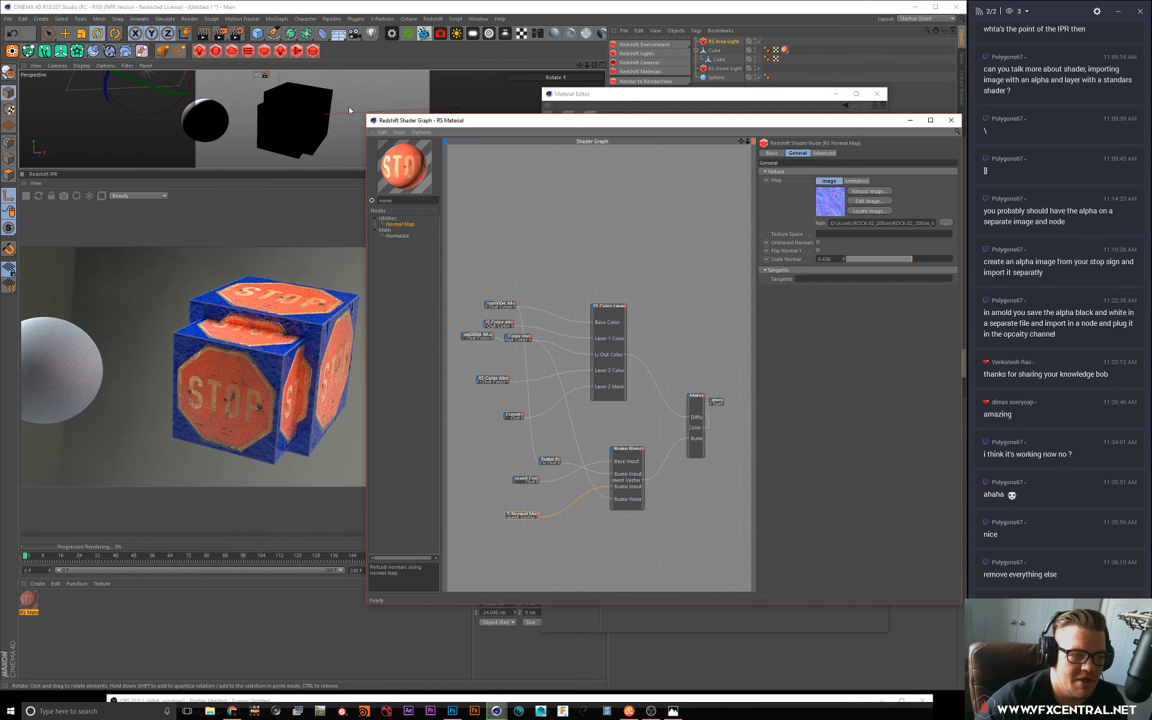
left_click_drag(348, 106, 328, 100, "alt")
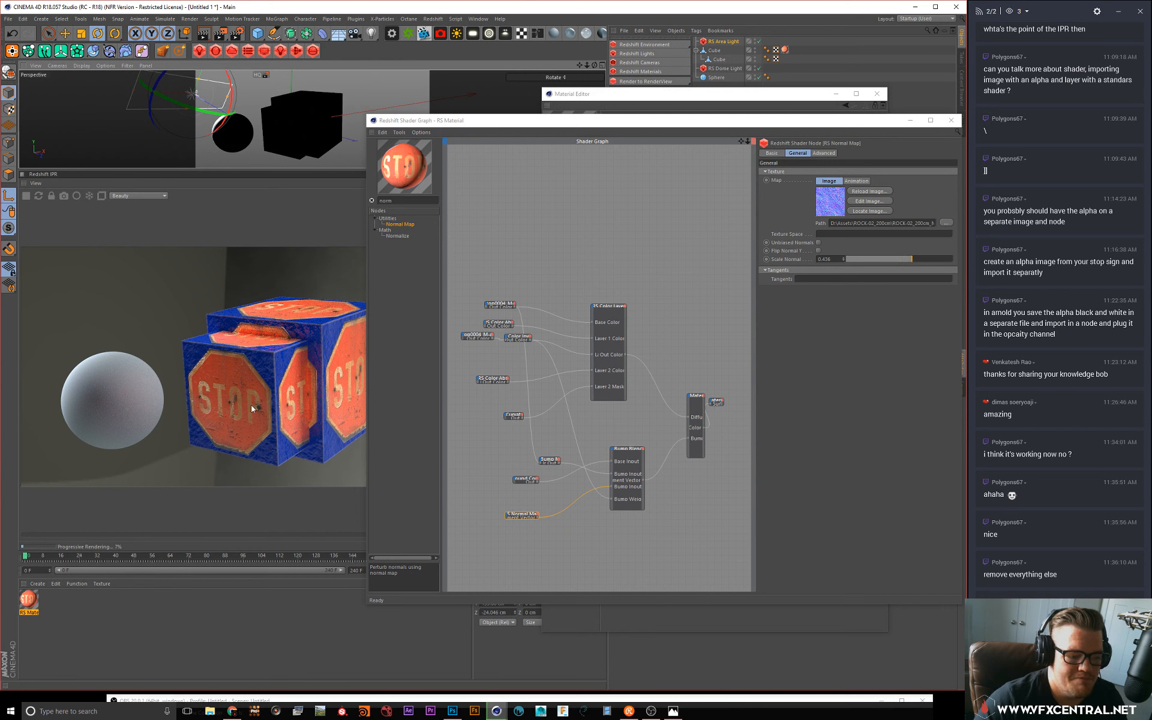
left_click(294, 375)
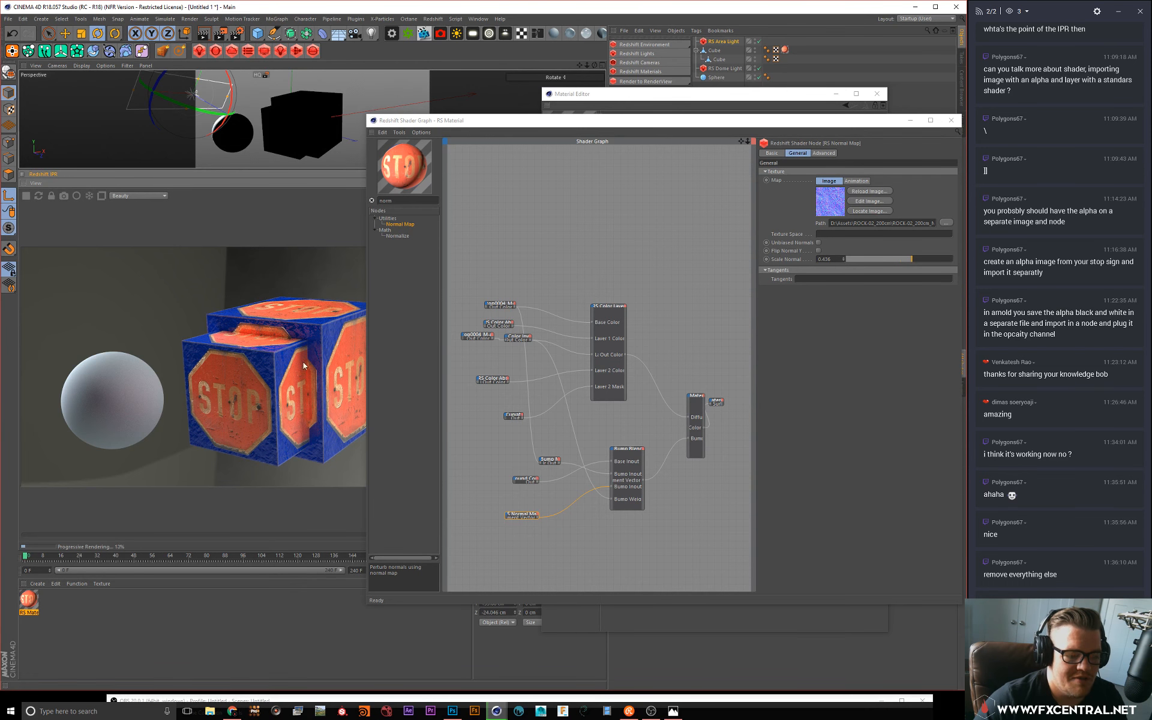
Step: Uncover the render by moving the shader graph window aside, then bring it back and review the whole node network
left_click_drag(499, 120, 706, 104)
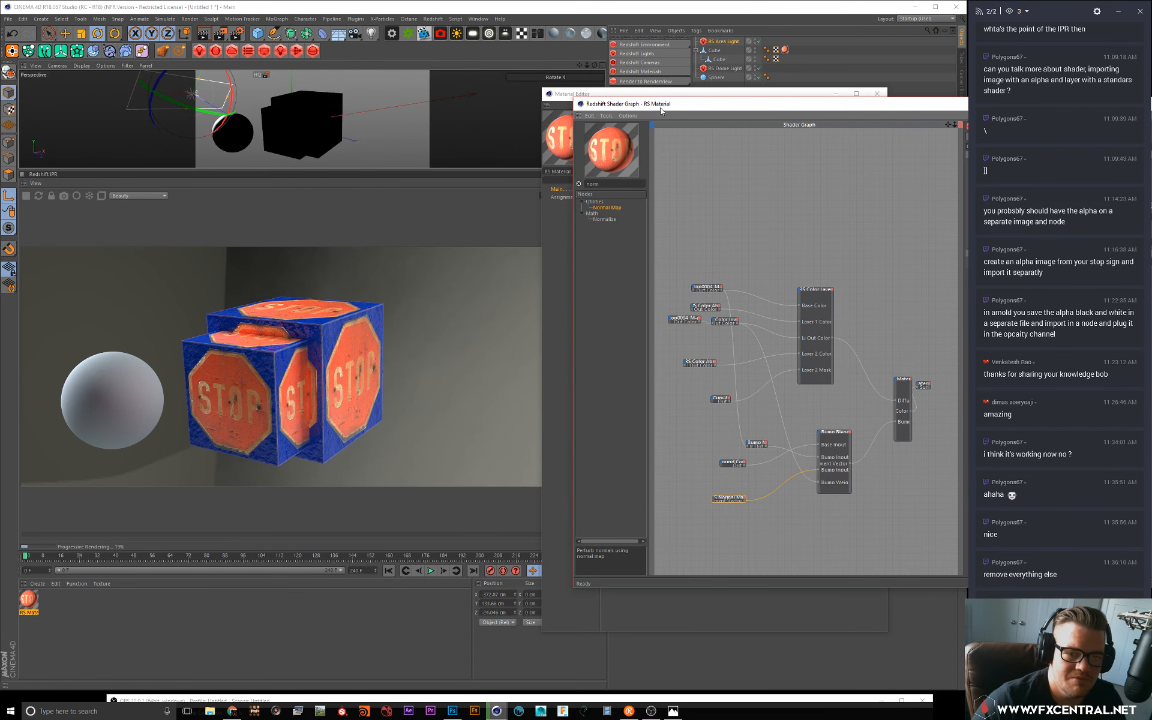
left_click_drag(660, 106, 461, 147)
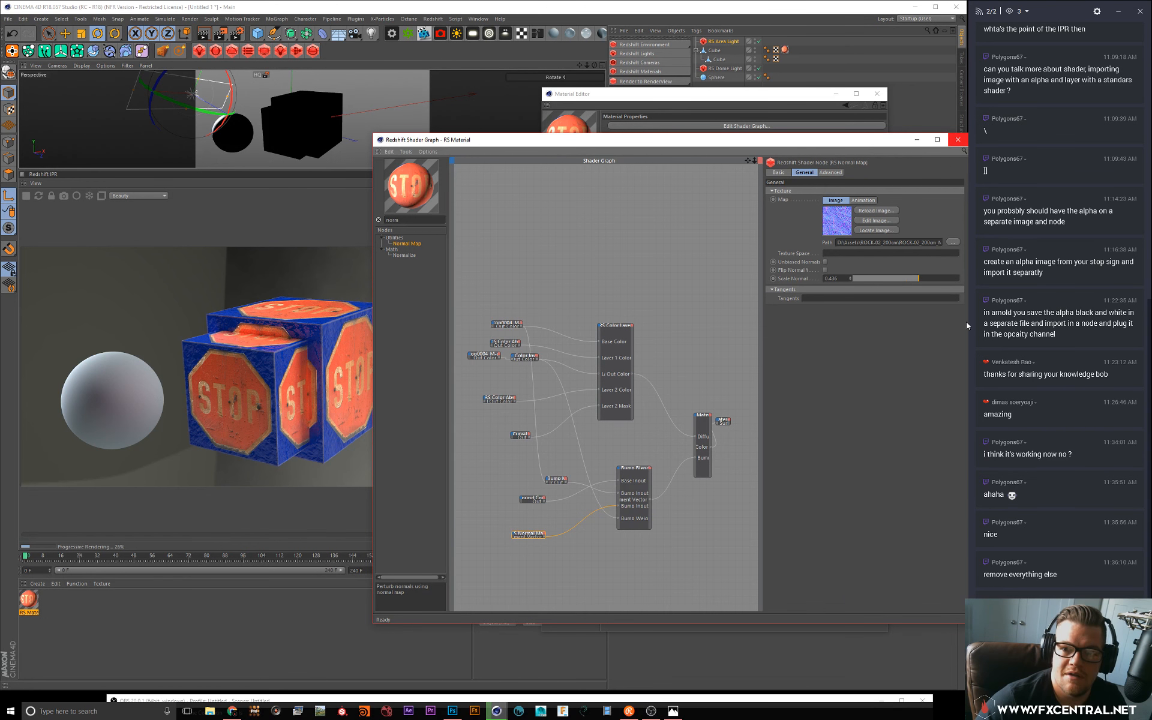
scroll(596, 427, "down", 5)
scroll(553, 454, "up", 5)
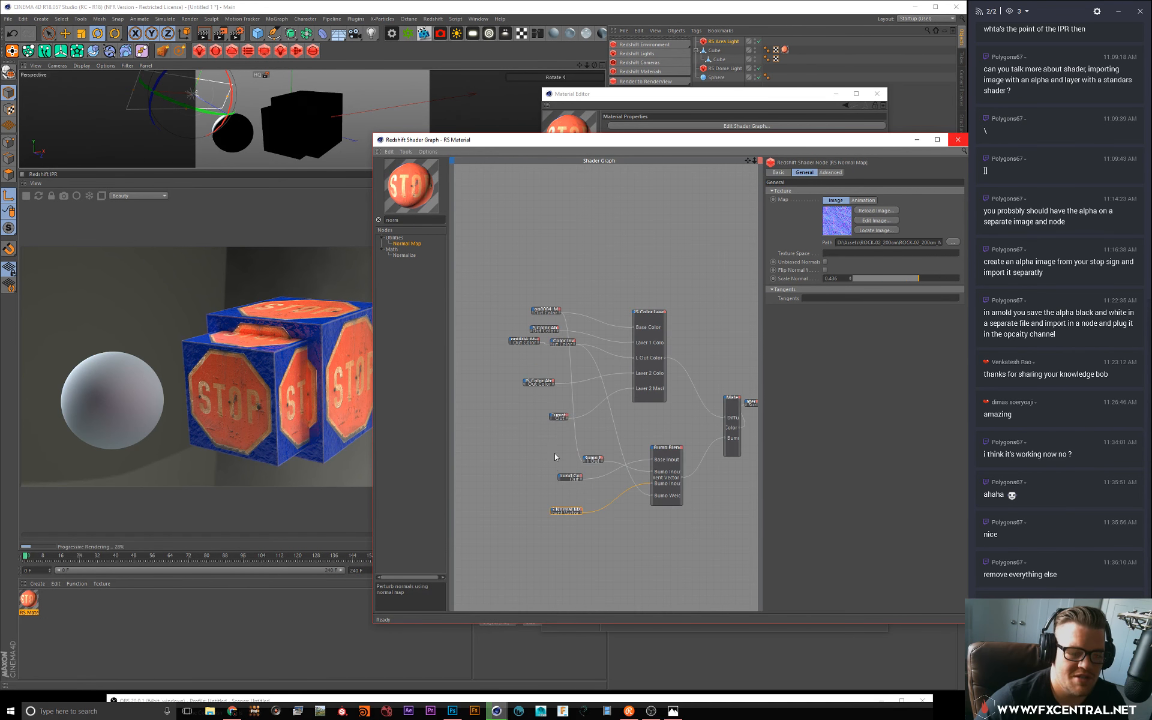
left_click_drag(747, 161, 697, 146)
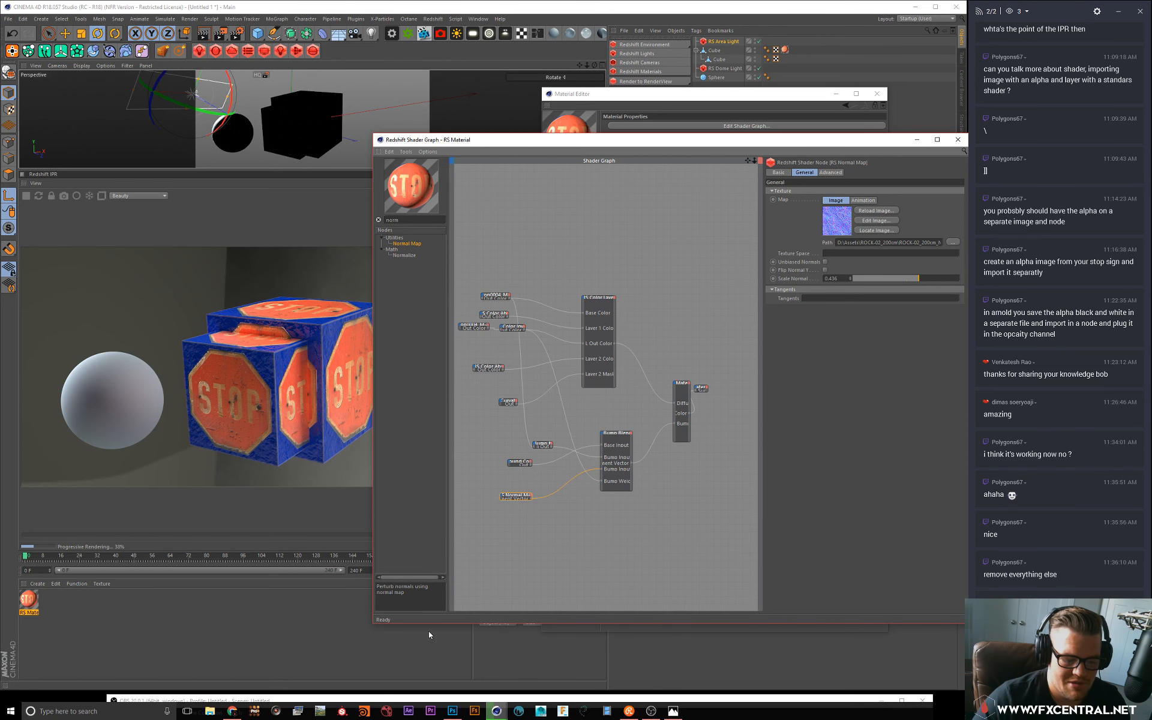
Step: Orbit around the stop-sign cubes to check the render, and reopen the RS Material's shader graph beside it
left_click(651, 711)
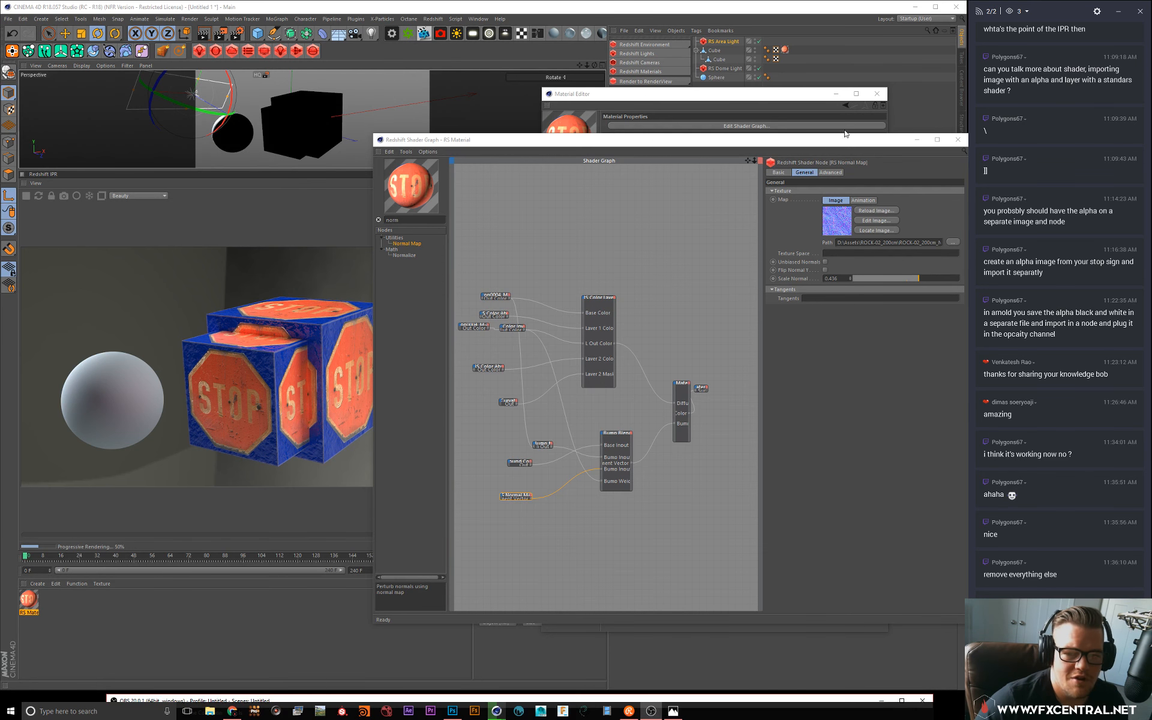
left_click(957, 140)
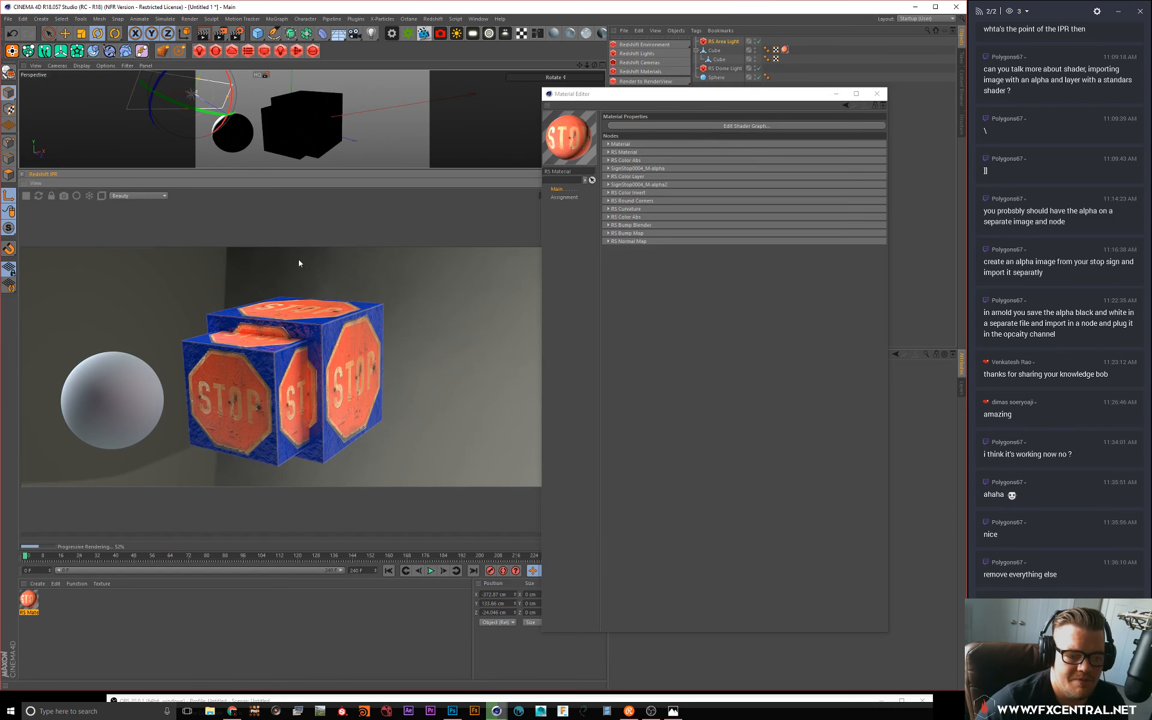
left_click_drag(307, 95, 279, 125, "alt")
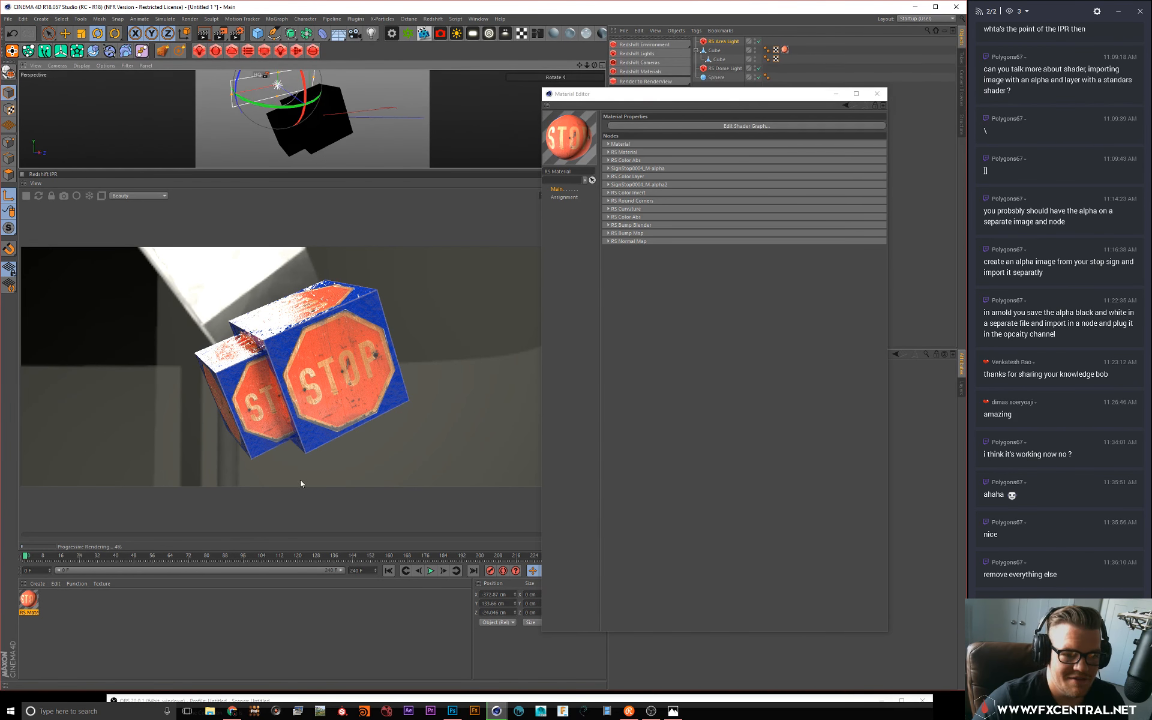
left_click(659, 126)
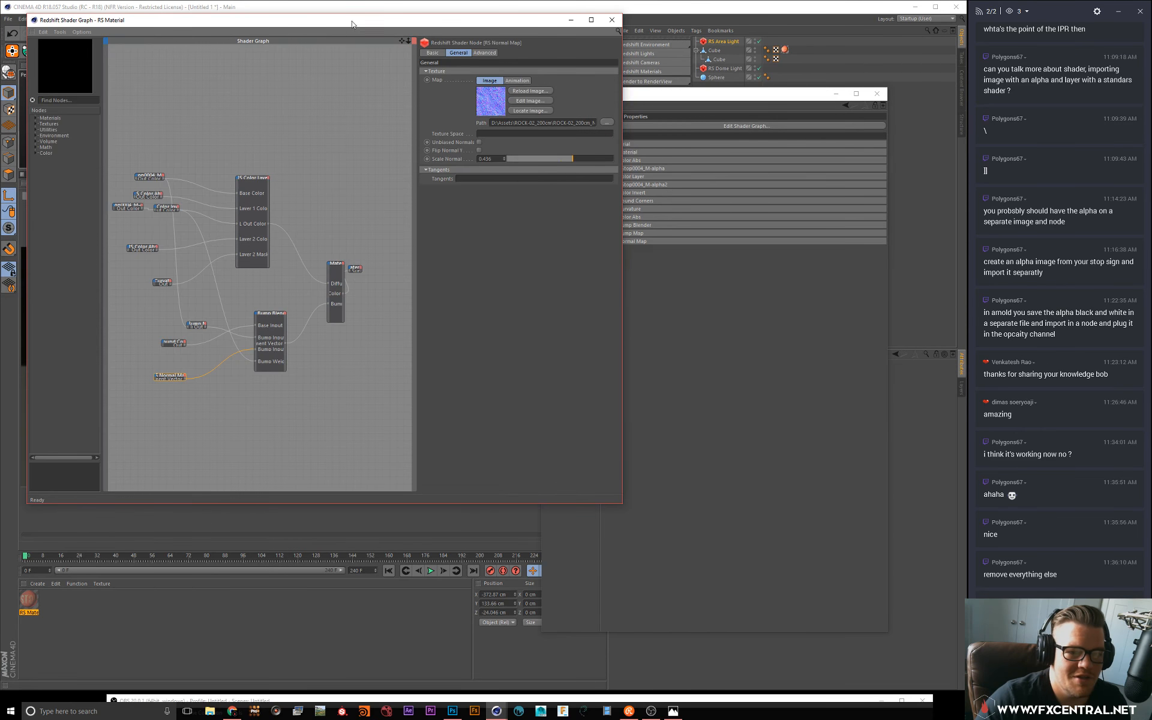
left_click_drag(584, 50, 660, 105)
Step: Switch to File Explorer and open the Materials folder inside Assets on the Storage (D:) drive
left_click(210, 711)
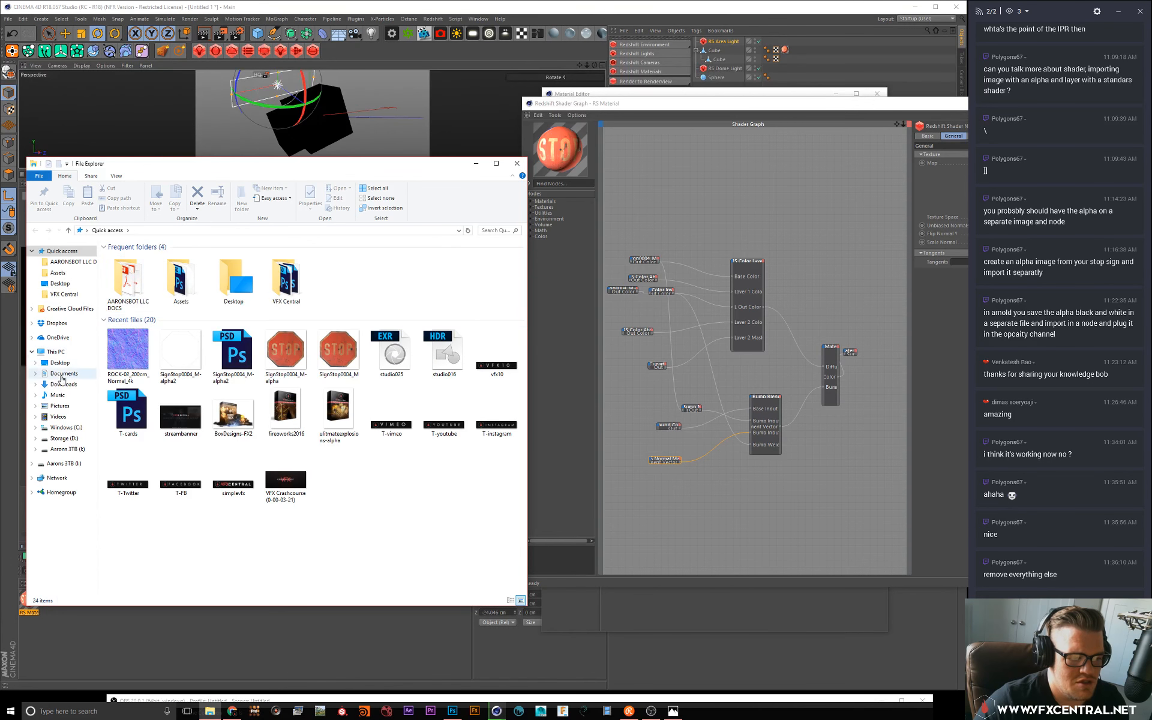
left_click(64, 438)
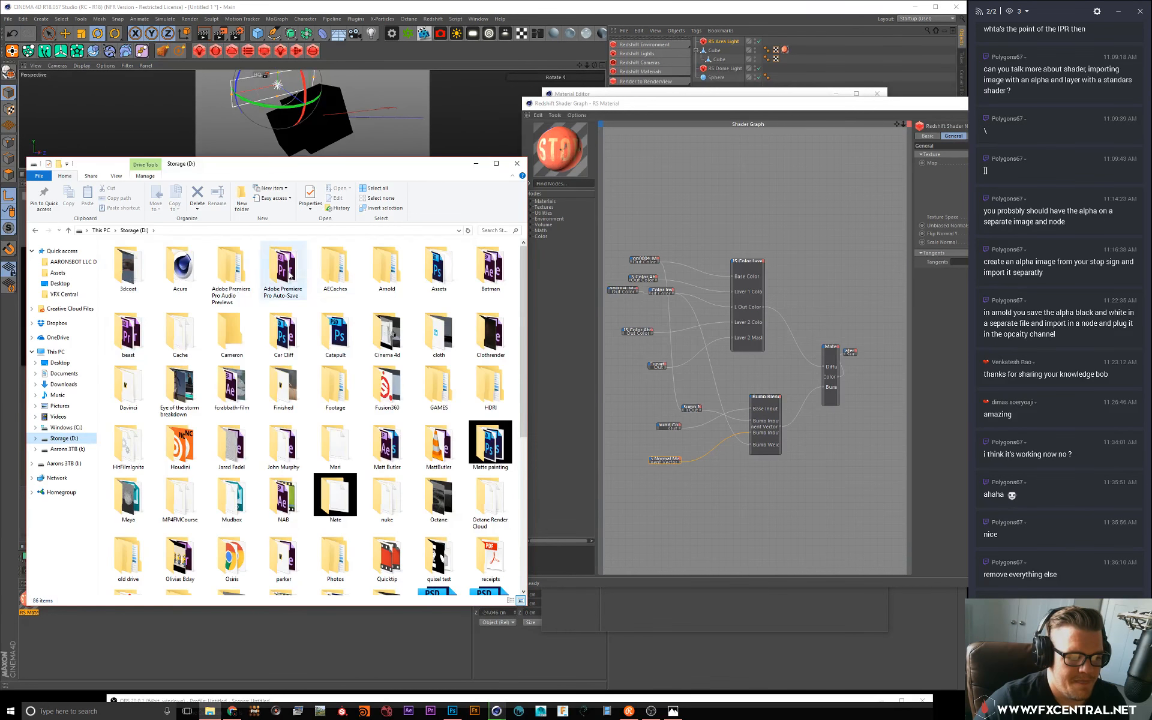
double_click(439, 268)
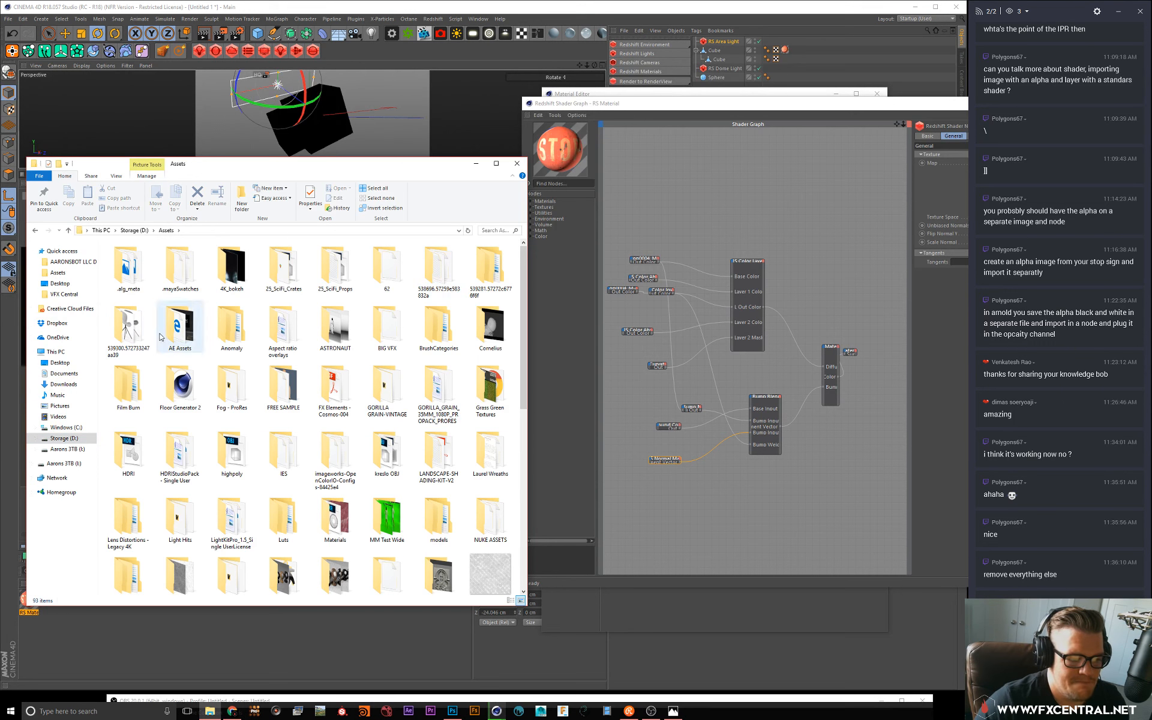
scroll(234, 403, "down", 3)
scroll(225, 408, "up", 3)
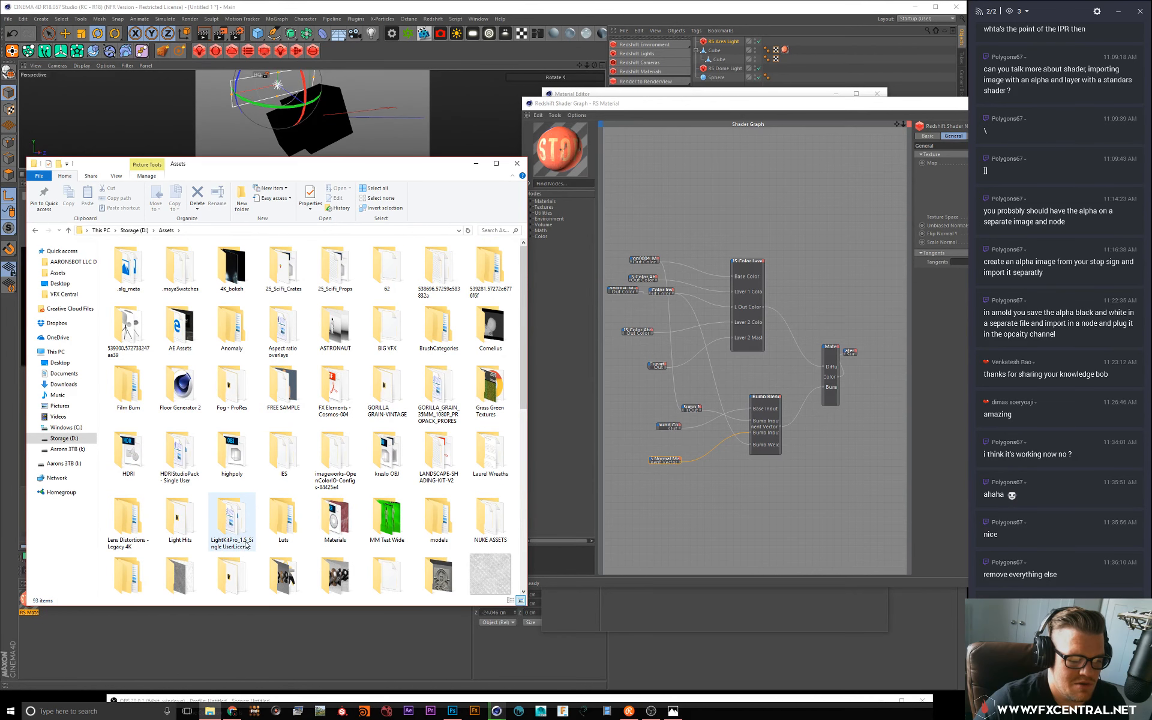
scroll(246, 544, "down", 3)
double_click(336, 364)
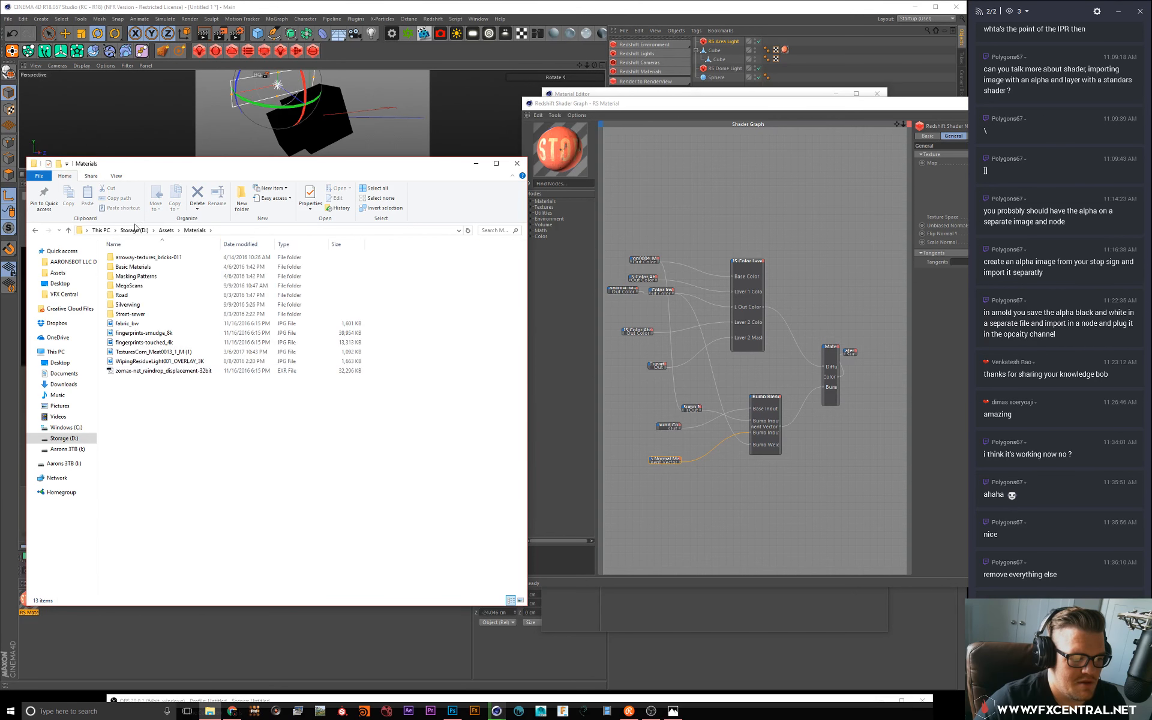
Step: Look through the Construction and Dirt folders in Basic Materials for a usable texture, and return to the Materials folder
double_click(134, 267)
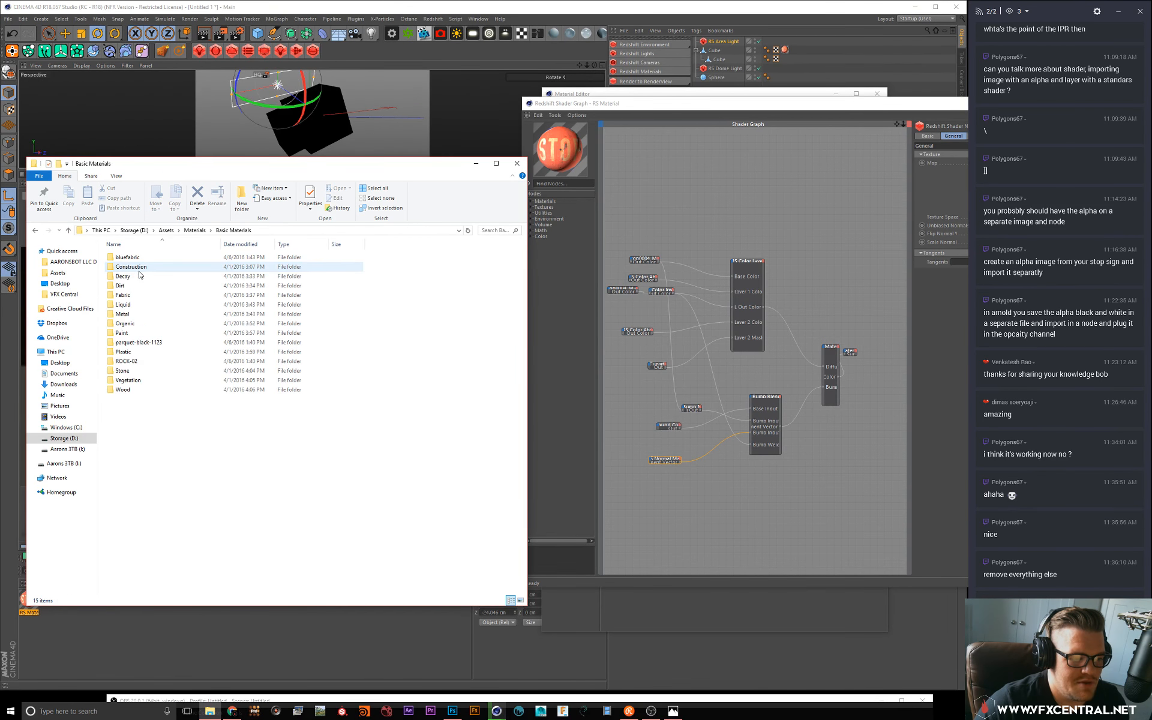
left_click(135, 270)
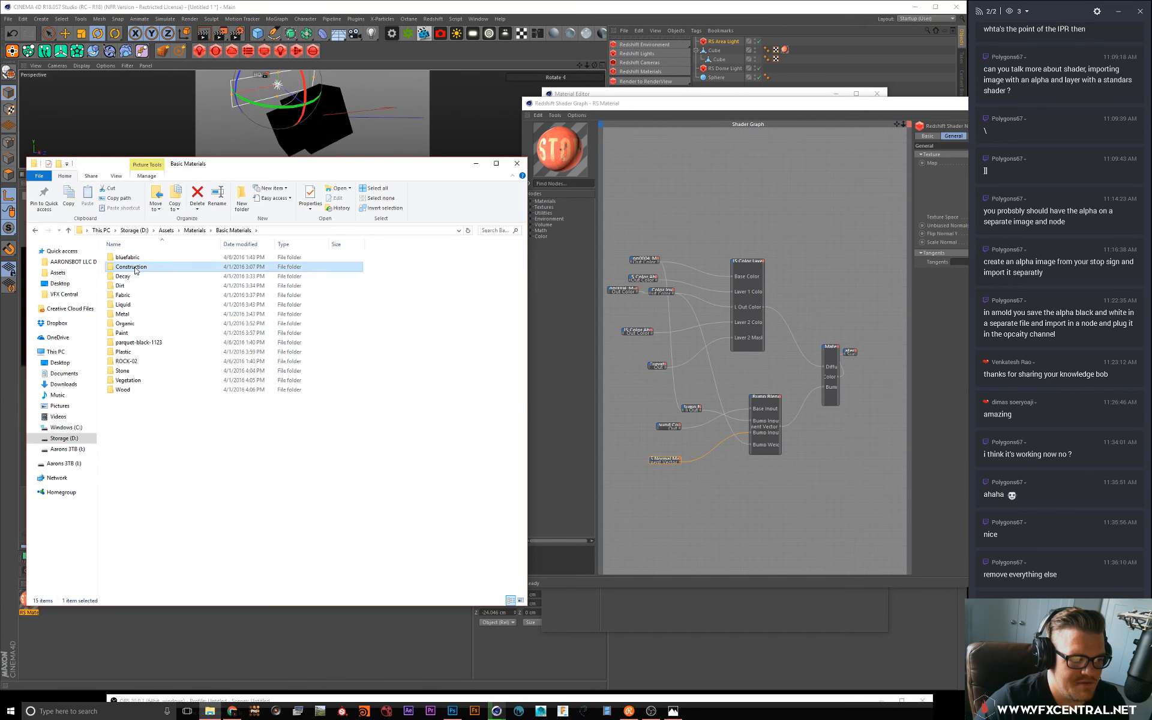
double_click(136, 268)
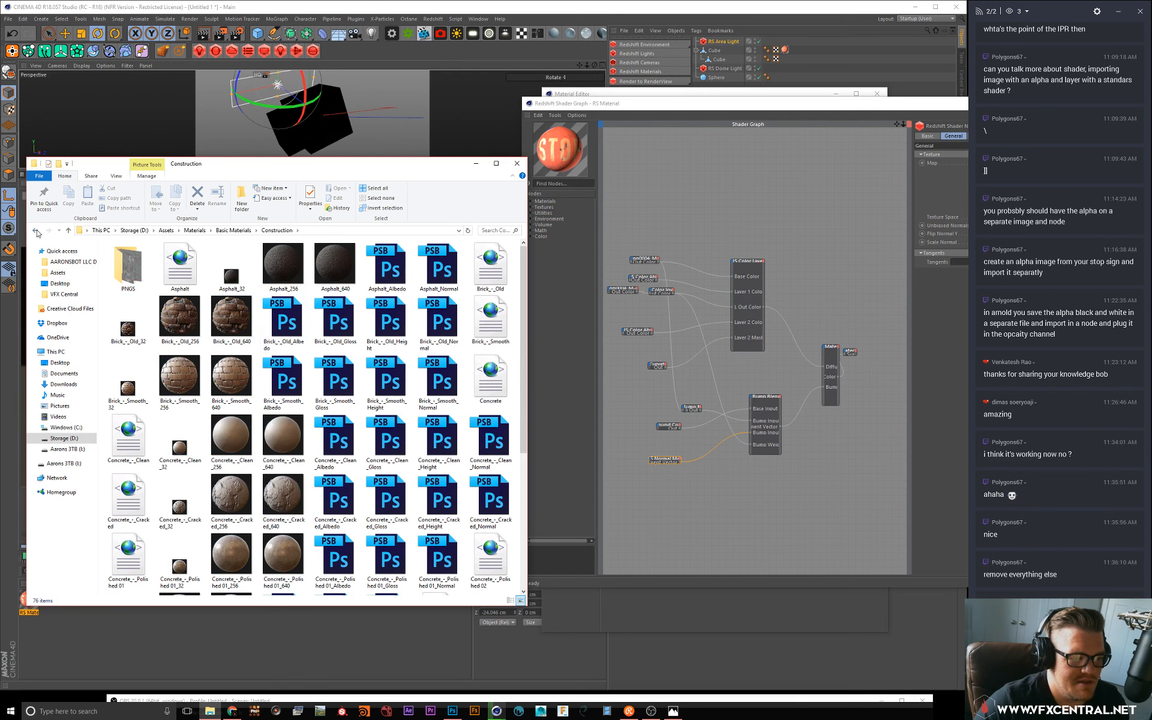
left_click(37, 232)
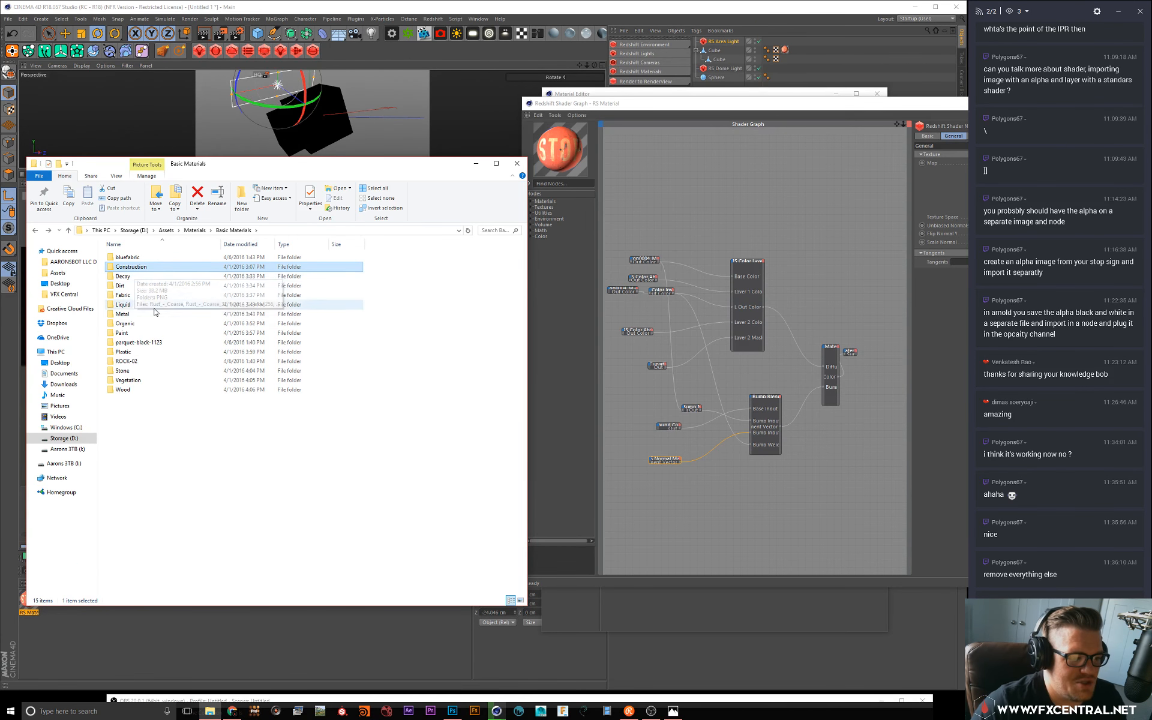
double_click(126, 286)
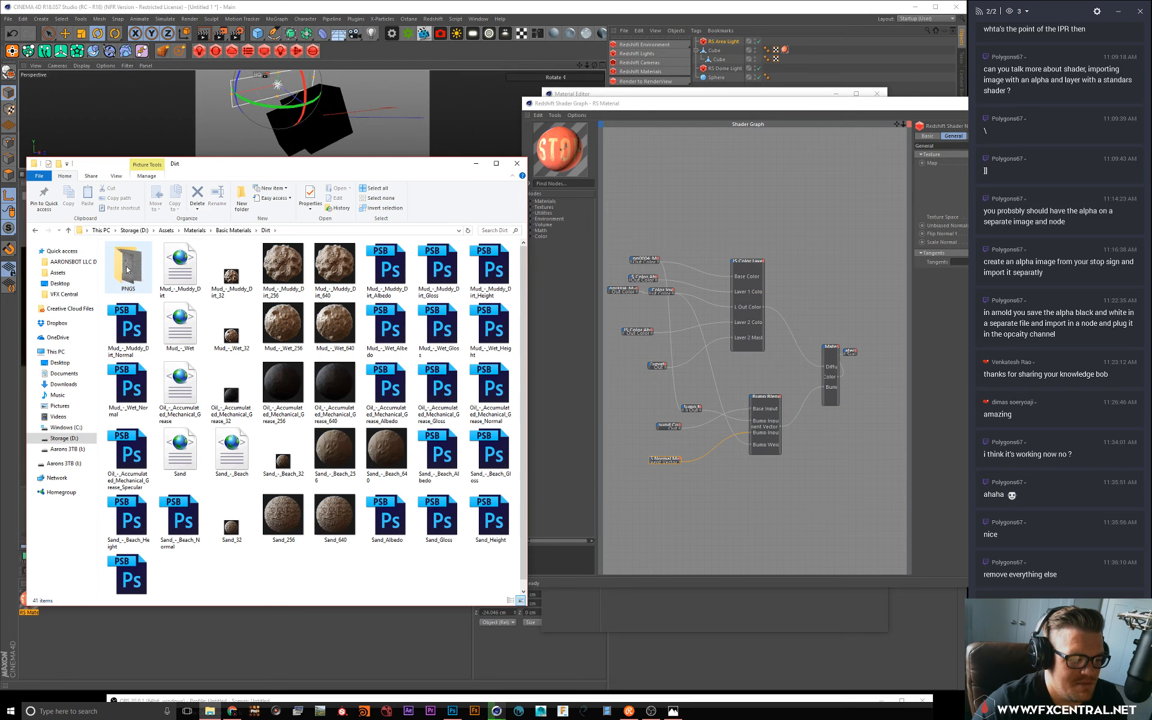
double_click(127, 268)
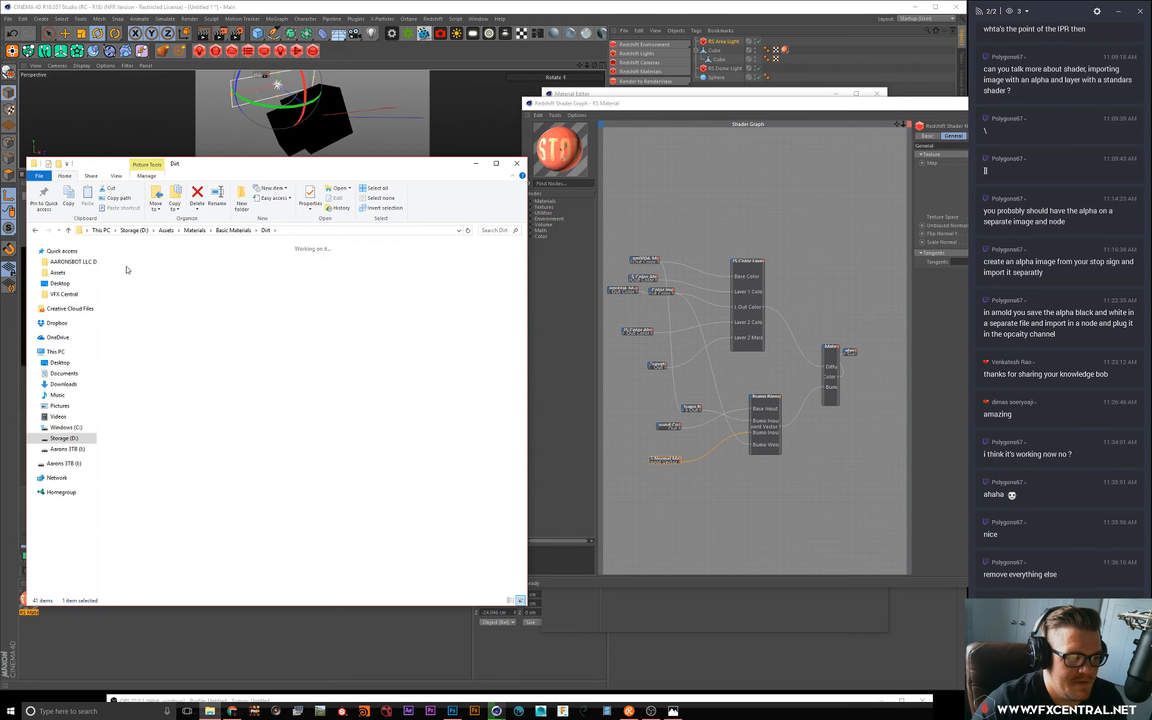
left_click(35, 230)
left_click(35, 230)
left_click(35, 230)
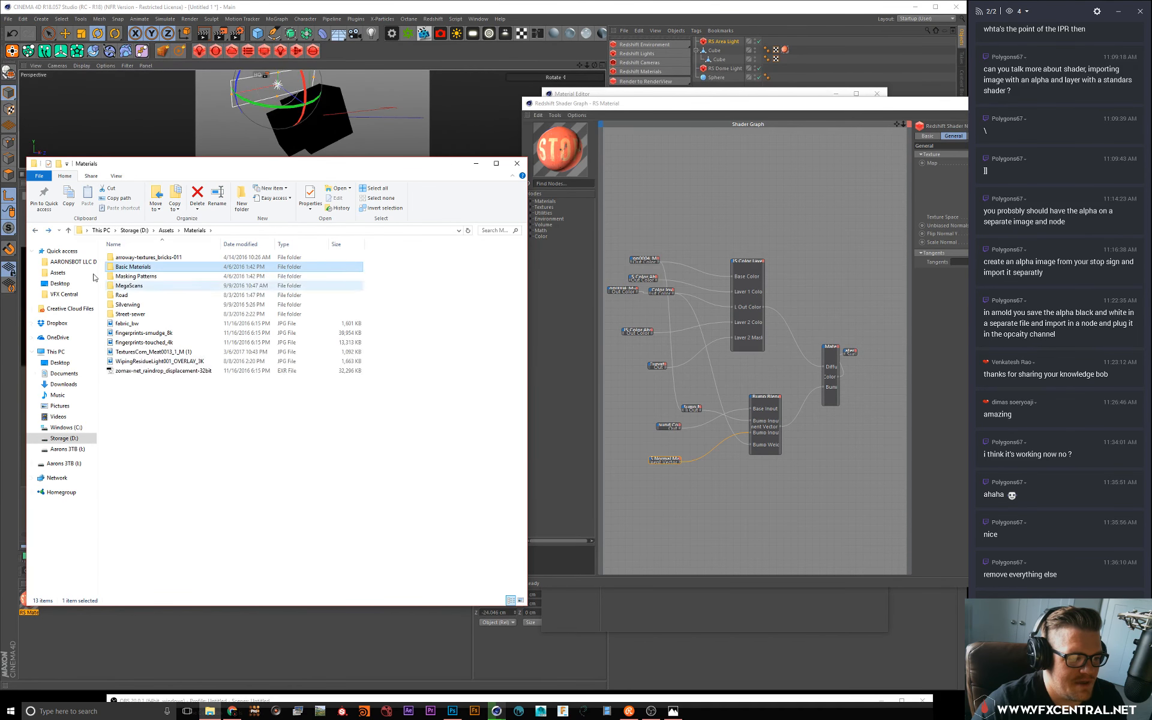
Step: Try to add the Scratches_02_640 image from Masking Patterns > Damage to the shader graph as a texture node
double_click(134, 276)
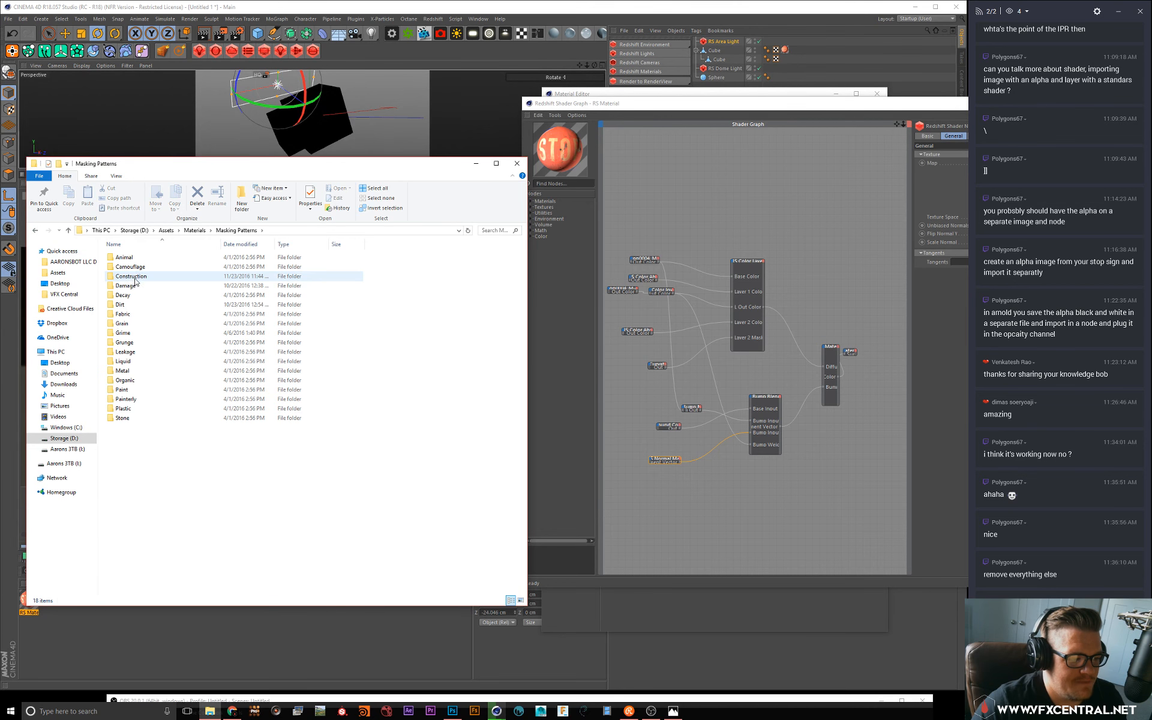
double_click(133, 286)
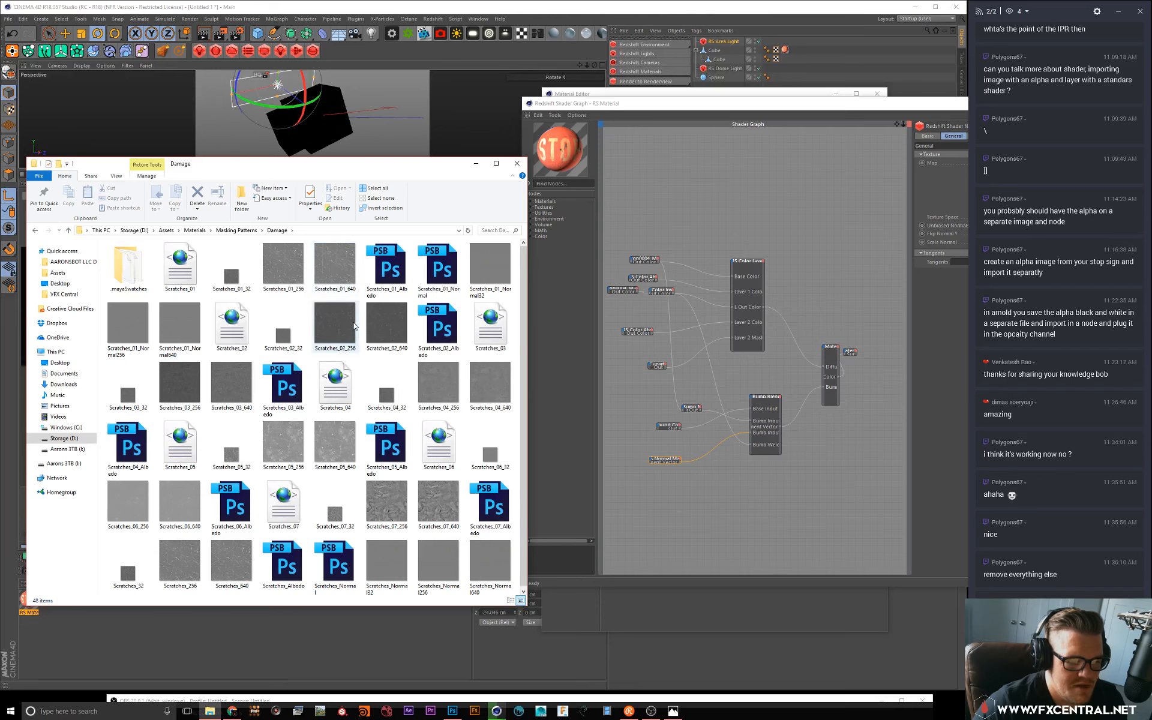
left_click_drag(360, 343, 667, 522)
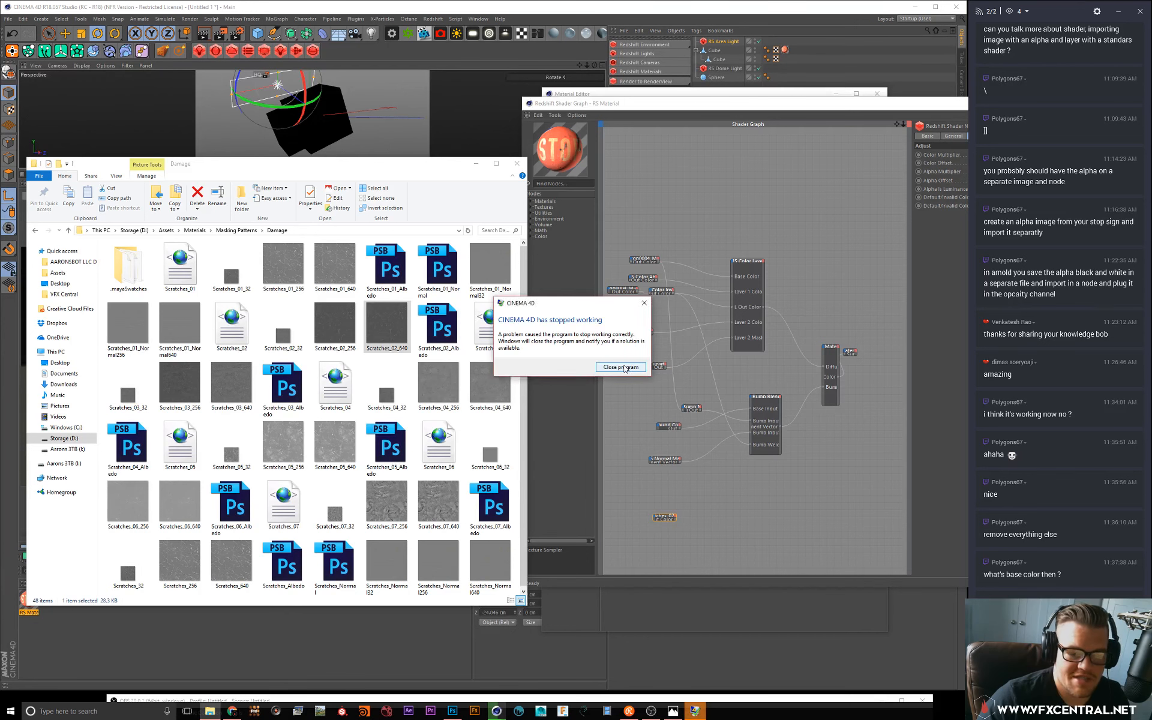
Step: Close the crashed Cinema 4D along with the leftover File Explorer and Photoshop windows
left_click(632, 370)
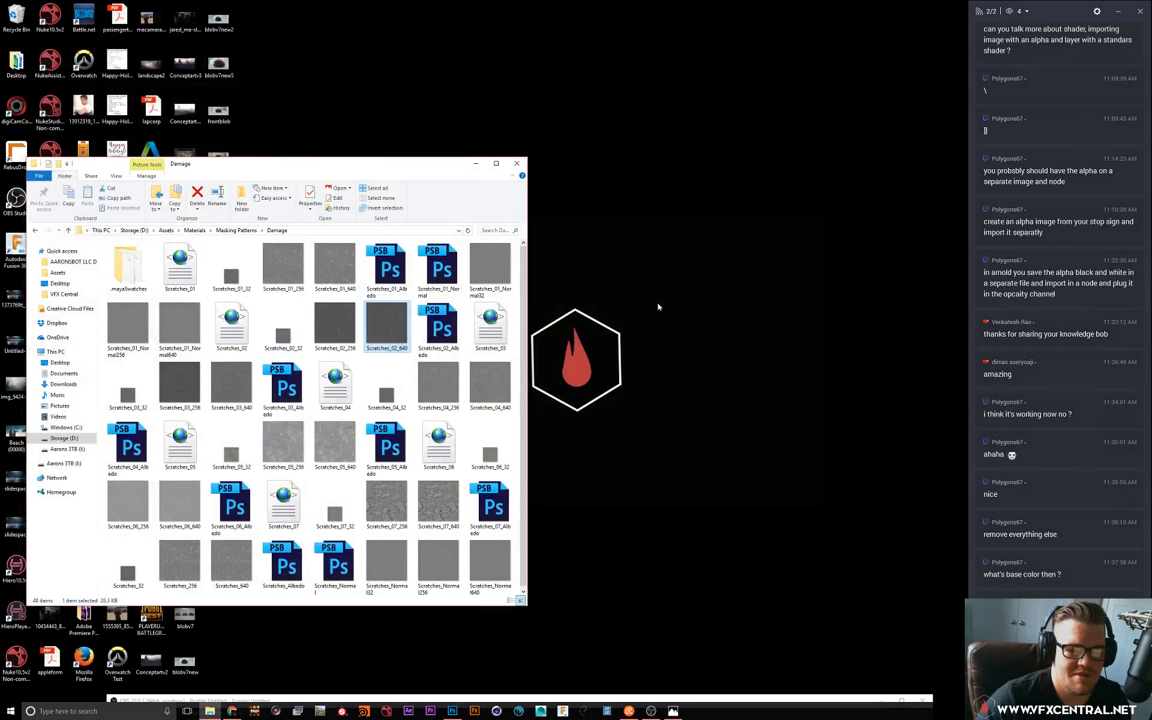
left_click(658, 306)
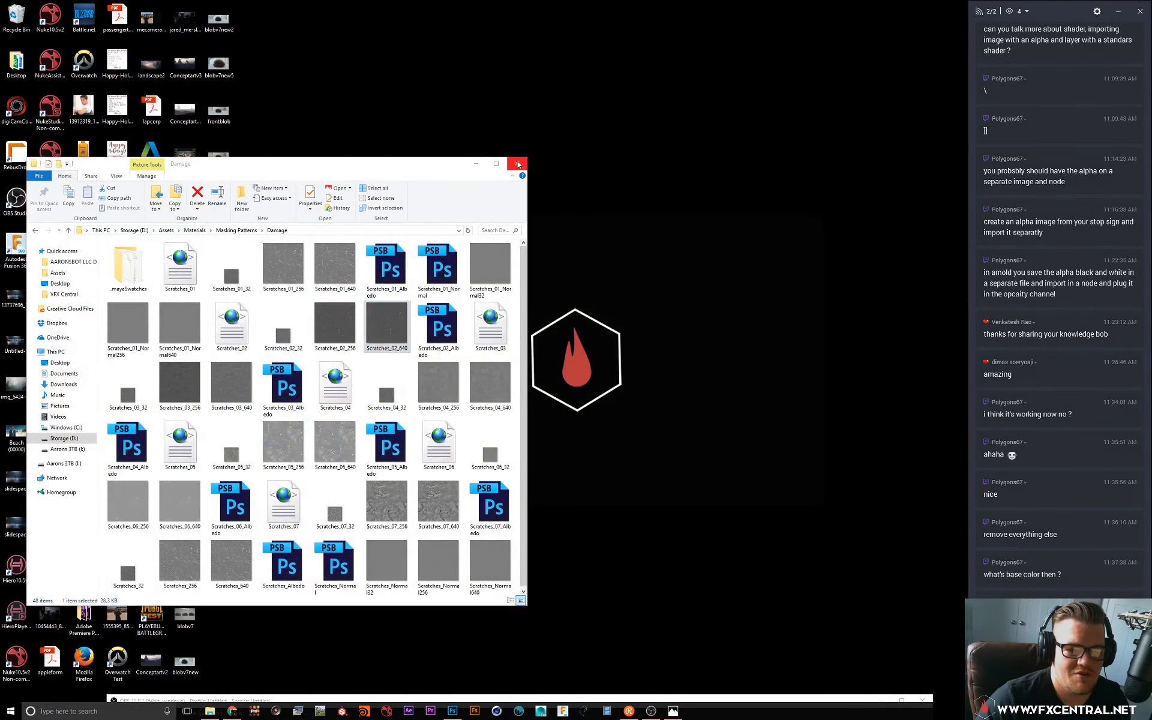
left_click(517, 163)
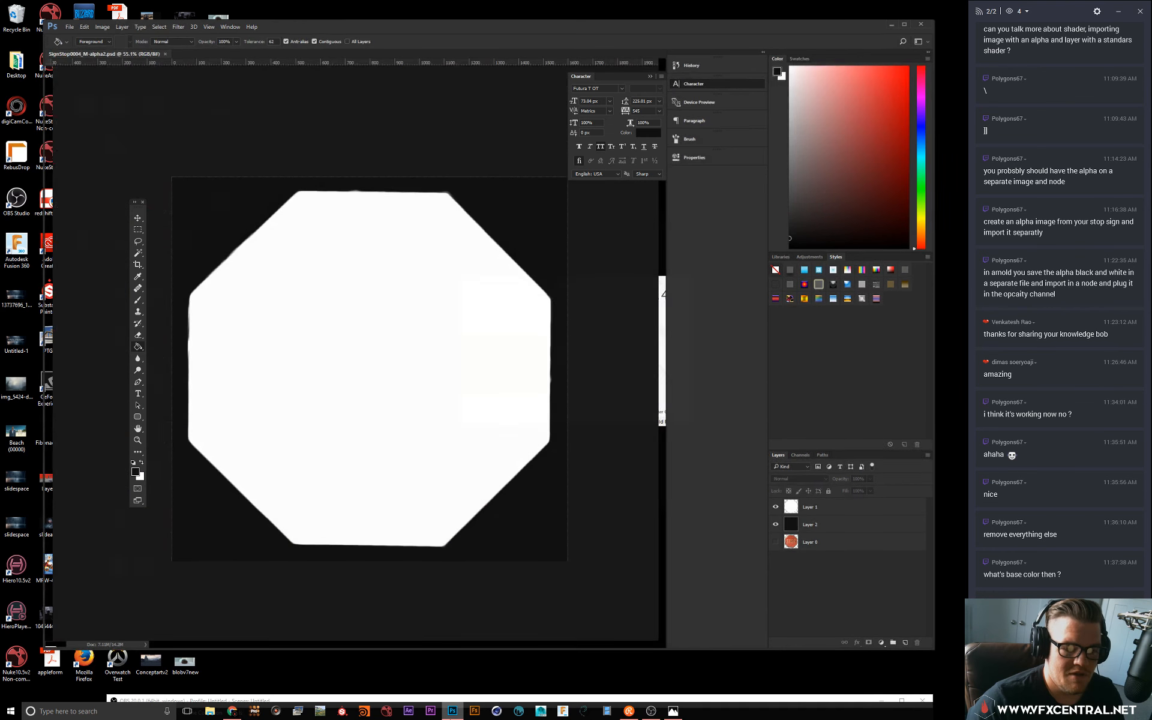
left_click(452, 711)
left_click(922, 24)
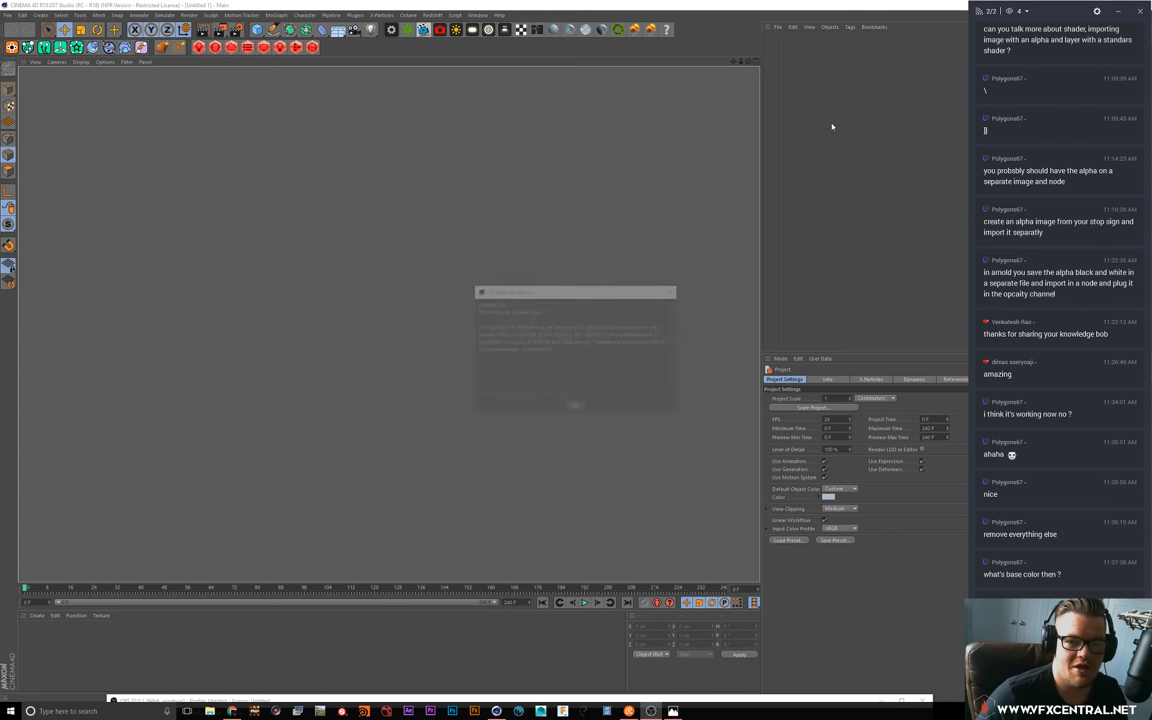
Step: Dismiss the startup notice in the relaunched Cinema 4D and set the project's renderer to Redshift
left_click(576, 408)
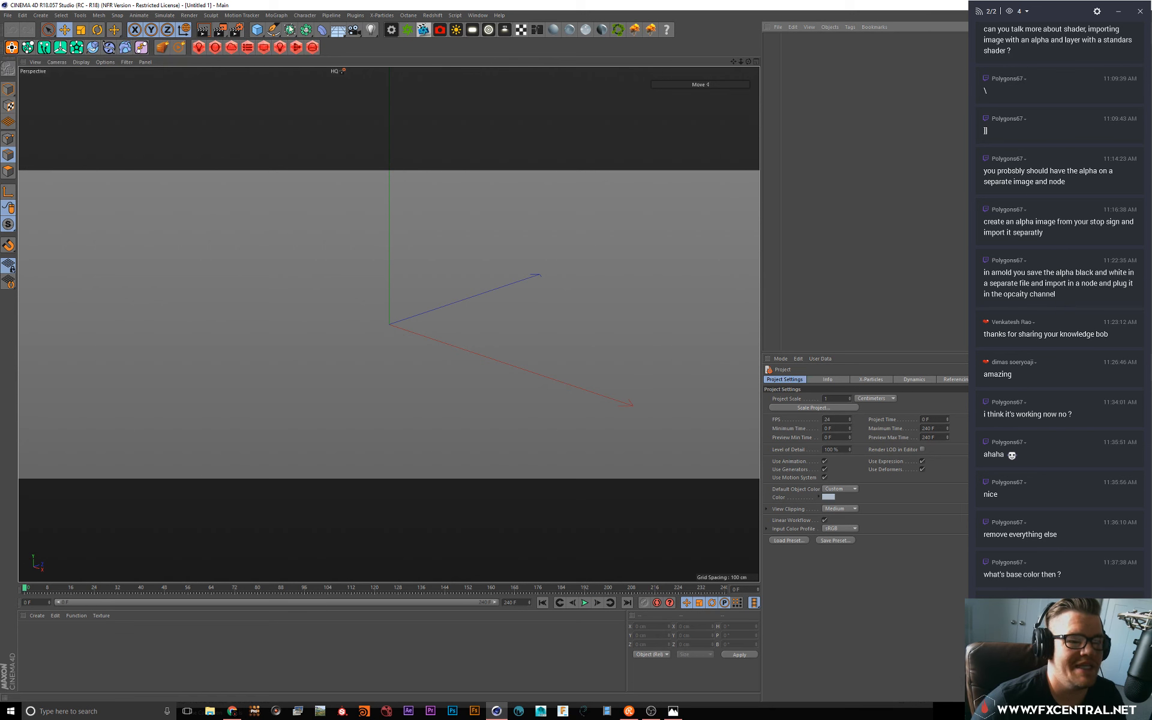
left_click(236, 29)
left_click(114, 25)
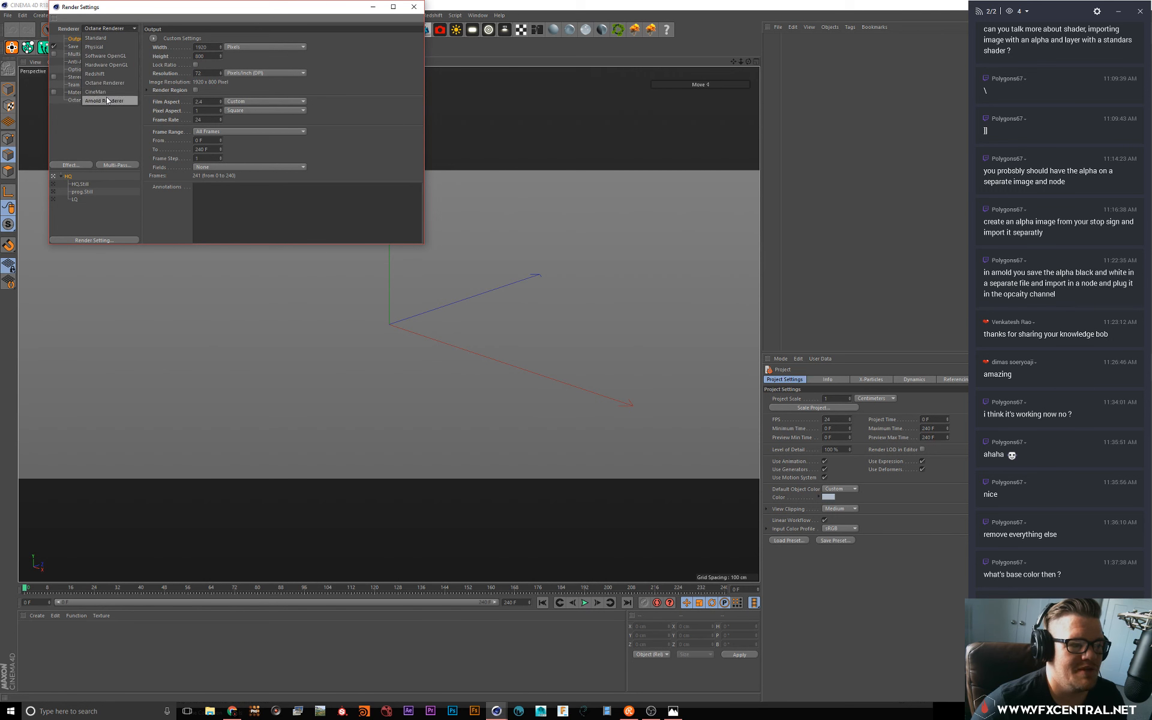
left_click(106, 96)
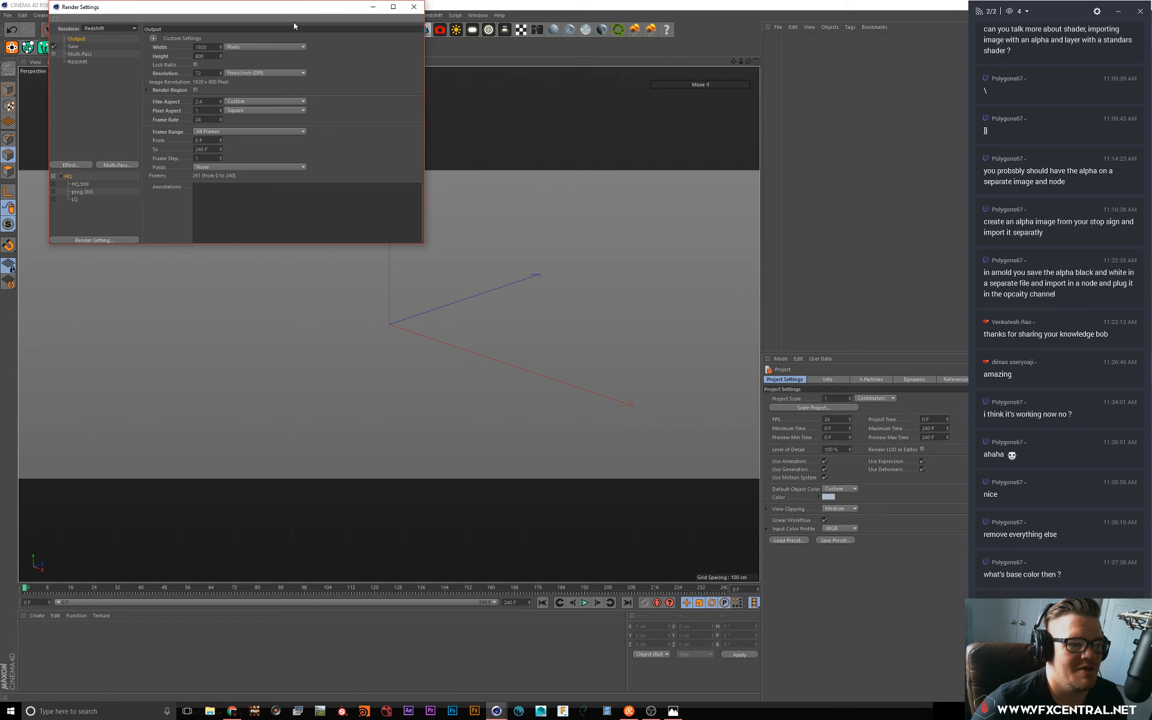
left_click(413, 8)
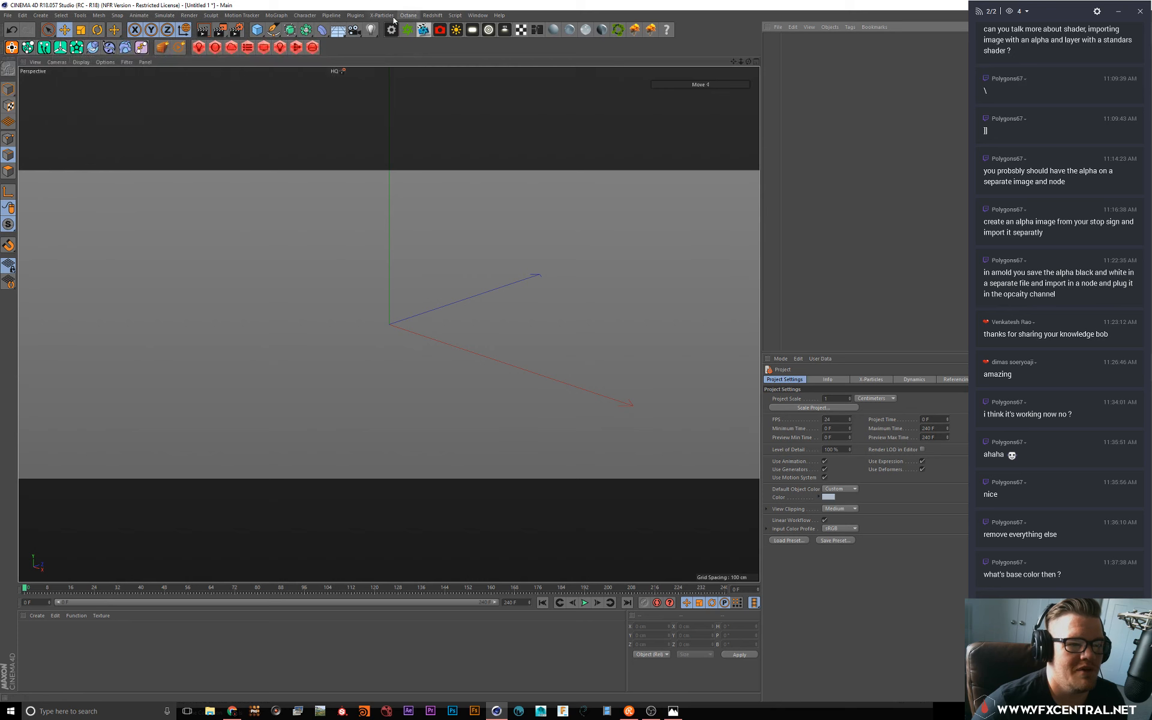
Step: Dock the Redshift command list beside the object list and widen that area
left_click(432, 15)
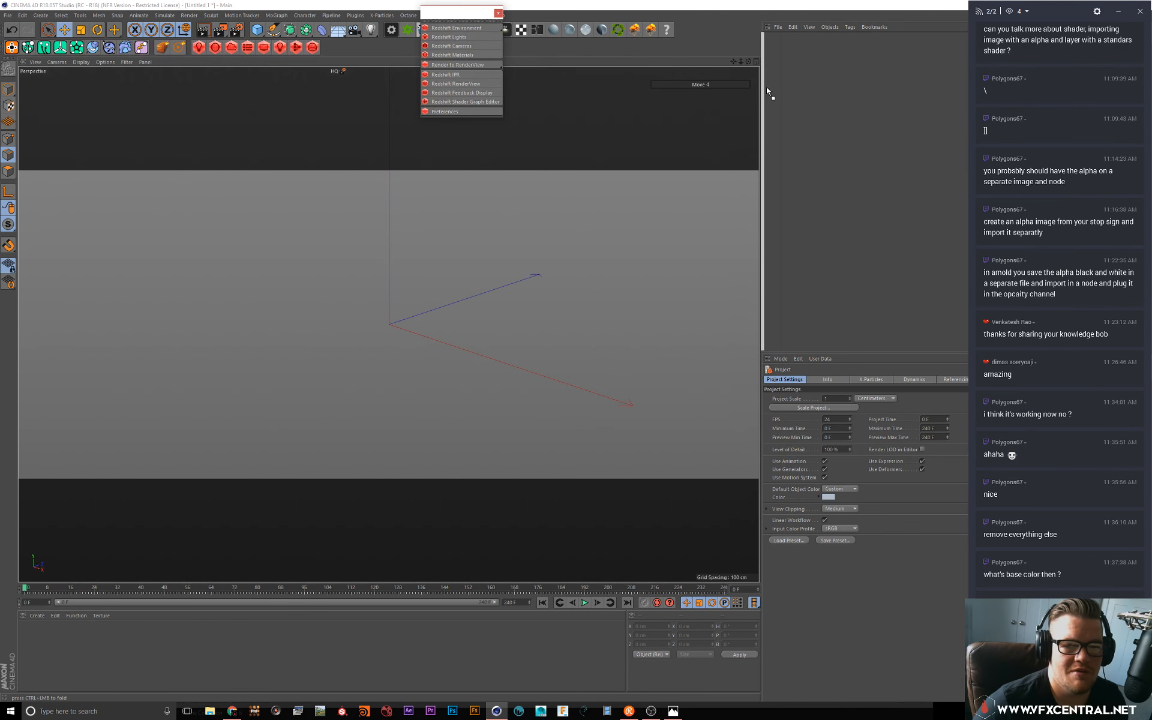
left_click_drag(767, 90, 765, 96)
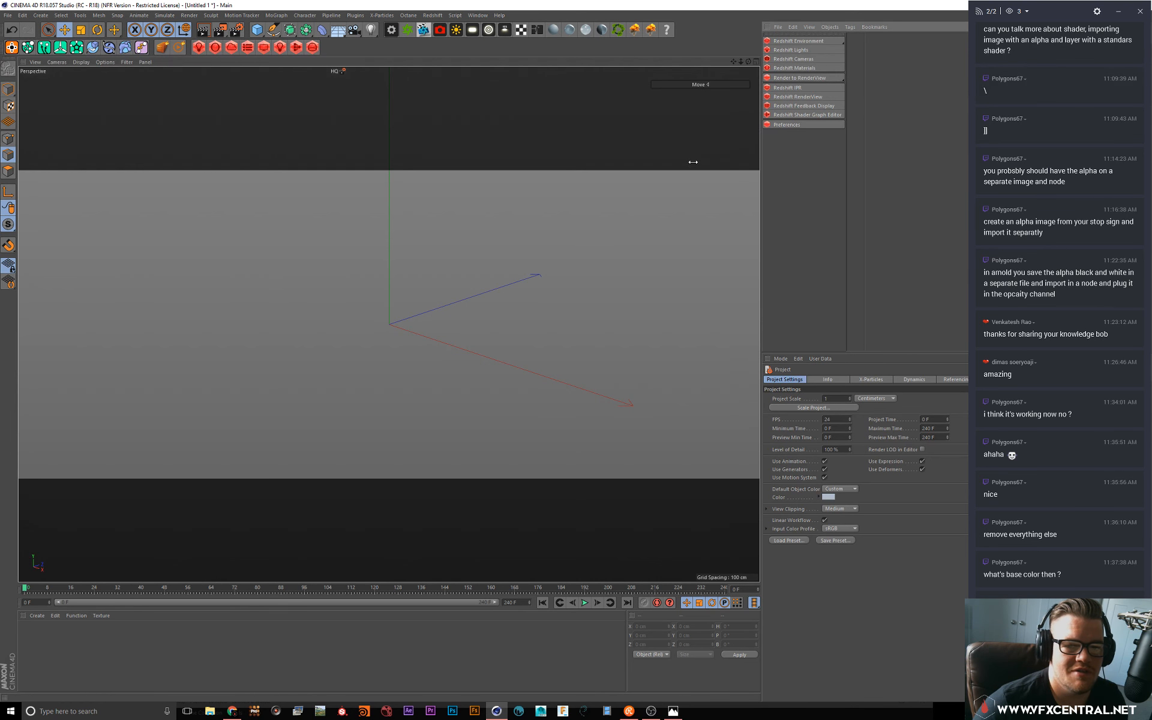
left_click_drag(693, 162, 653, 163)
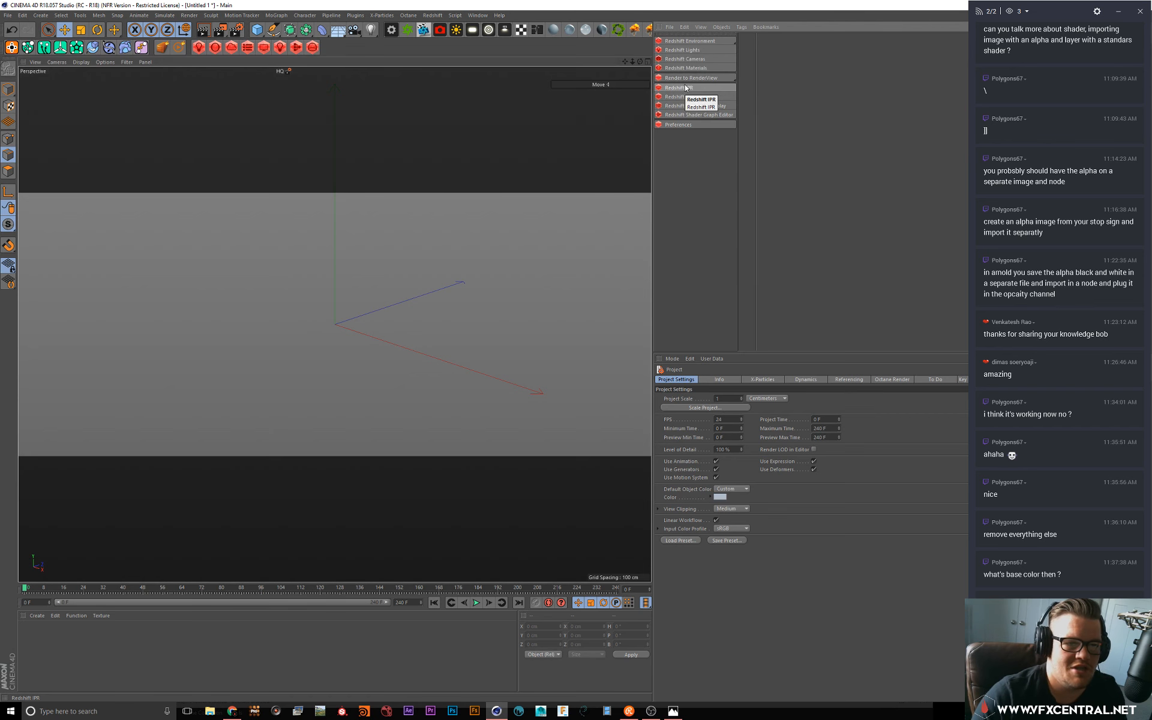
Step: Add a sphere to the scene and raise its segment count
left_click(258, 31)
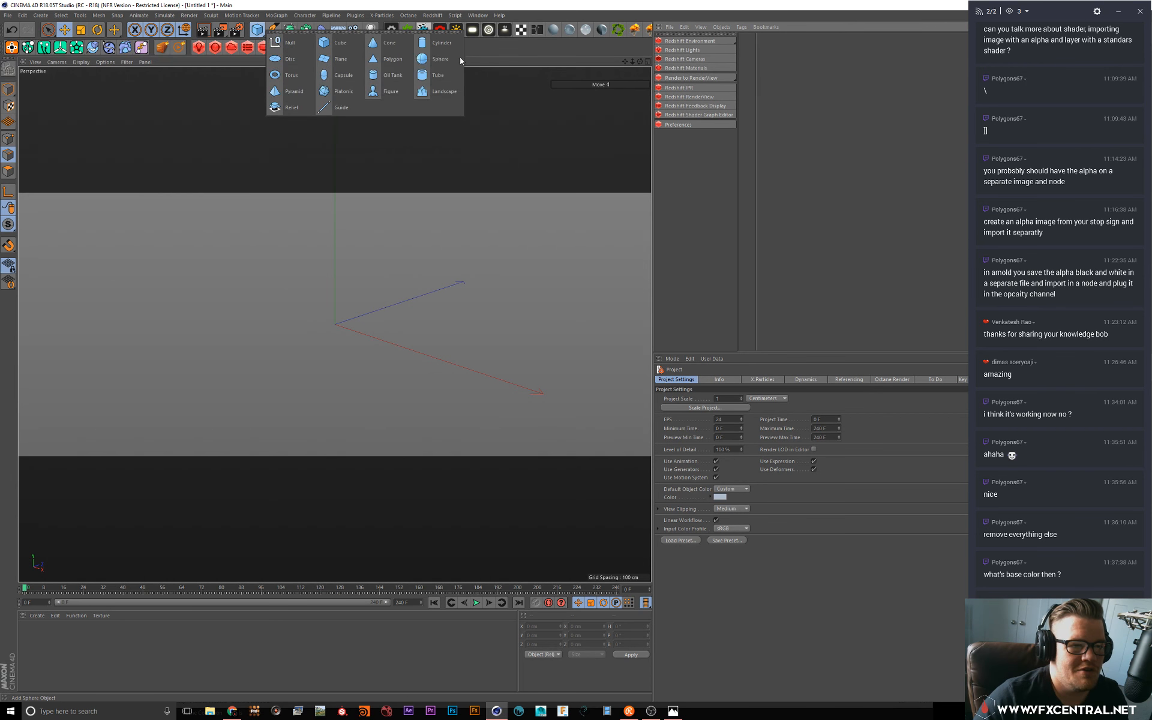
left_click(441, 58)
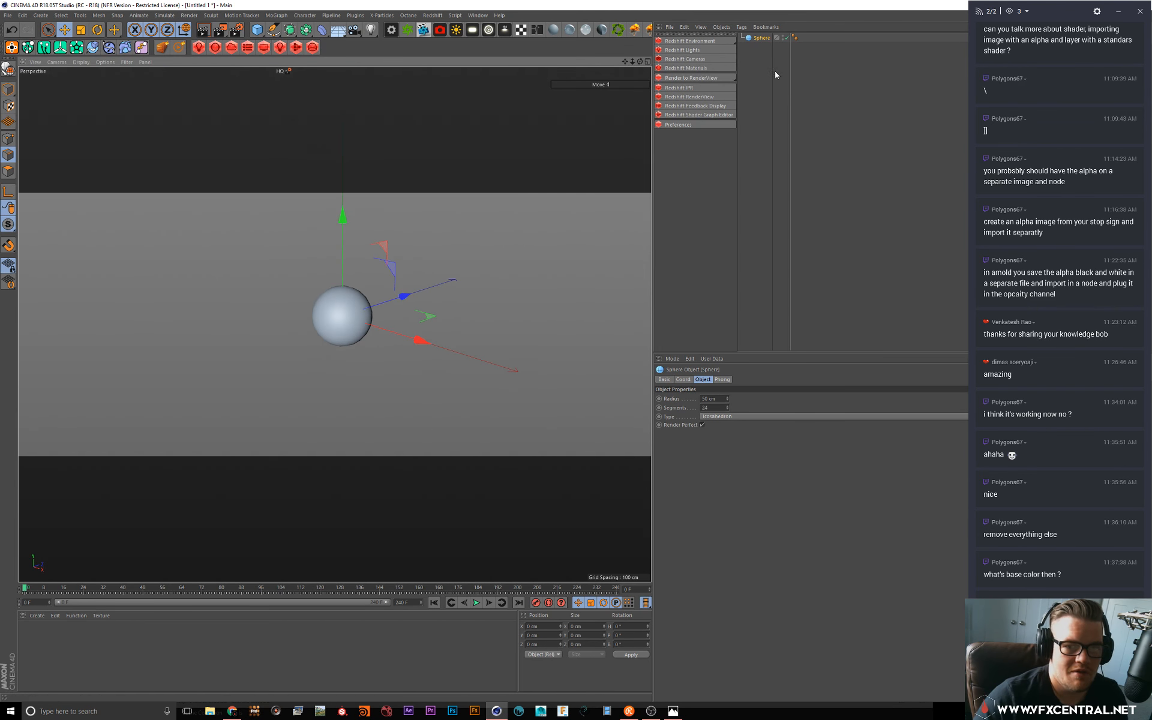
double_click(708, 408)
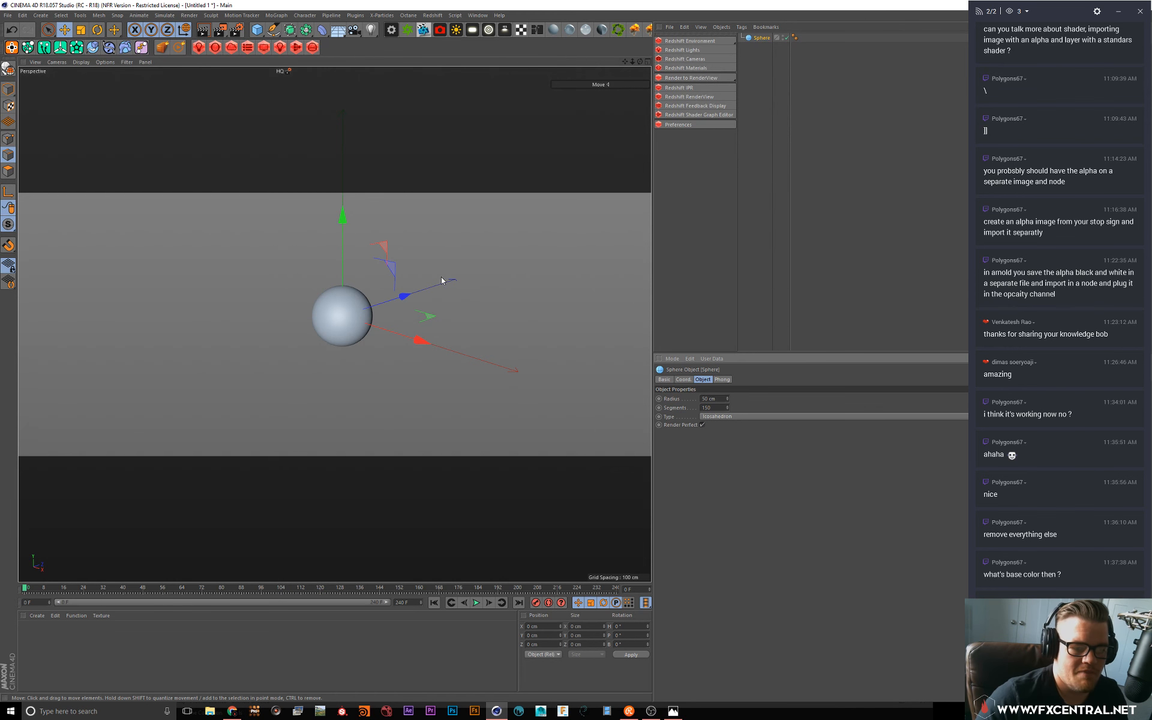
middle_click_drag(382, 261, 376, 301, "alt")
Step: Tear off the TurbulenceFD command list and dock it beside the Redshift command list
left_click(780, 112)
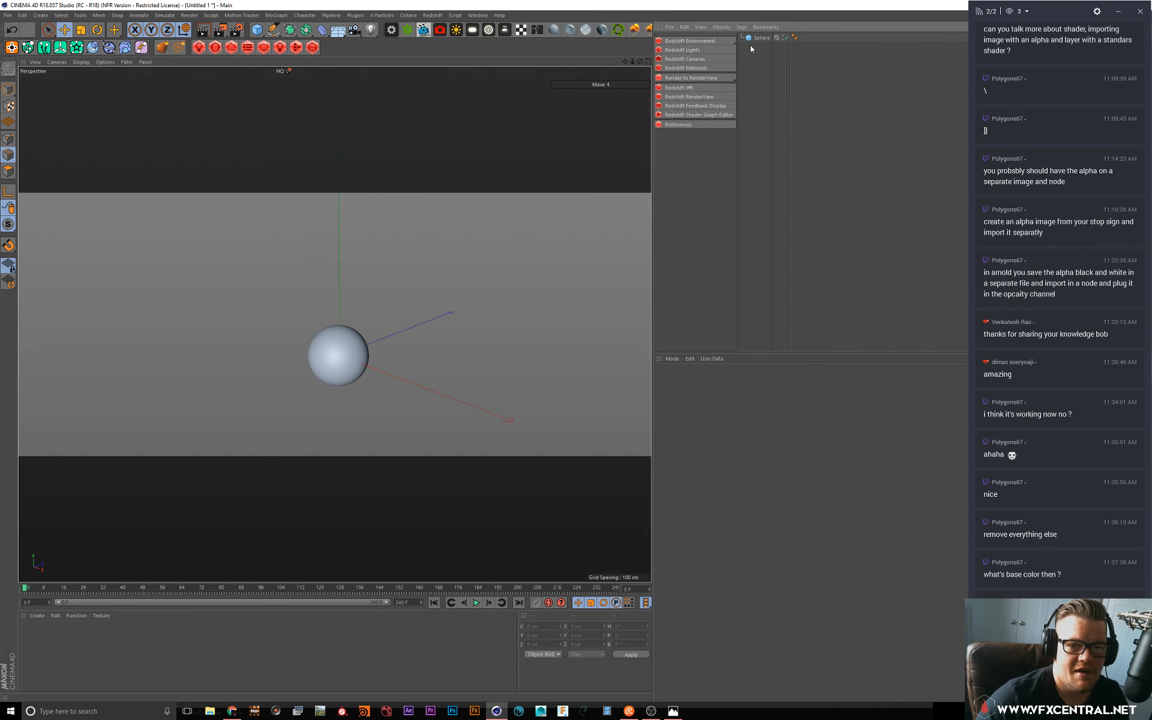
left_click(760, 38)
left_click(355, 16)
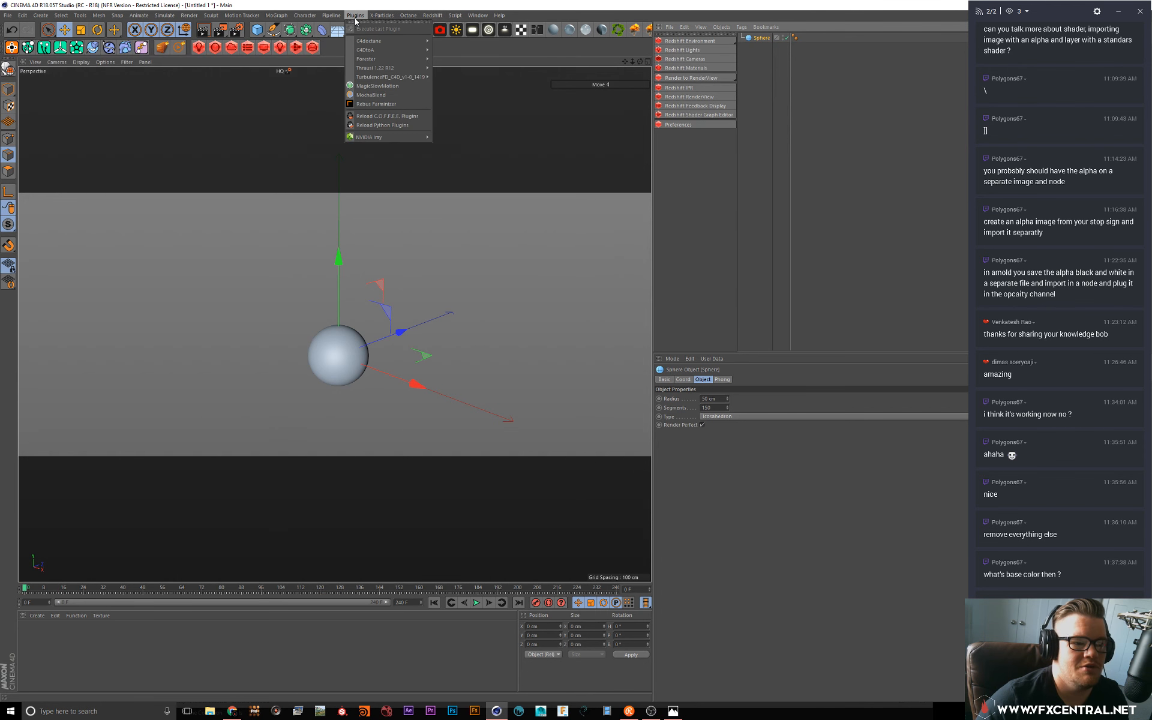
mouse_move(420, 77)
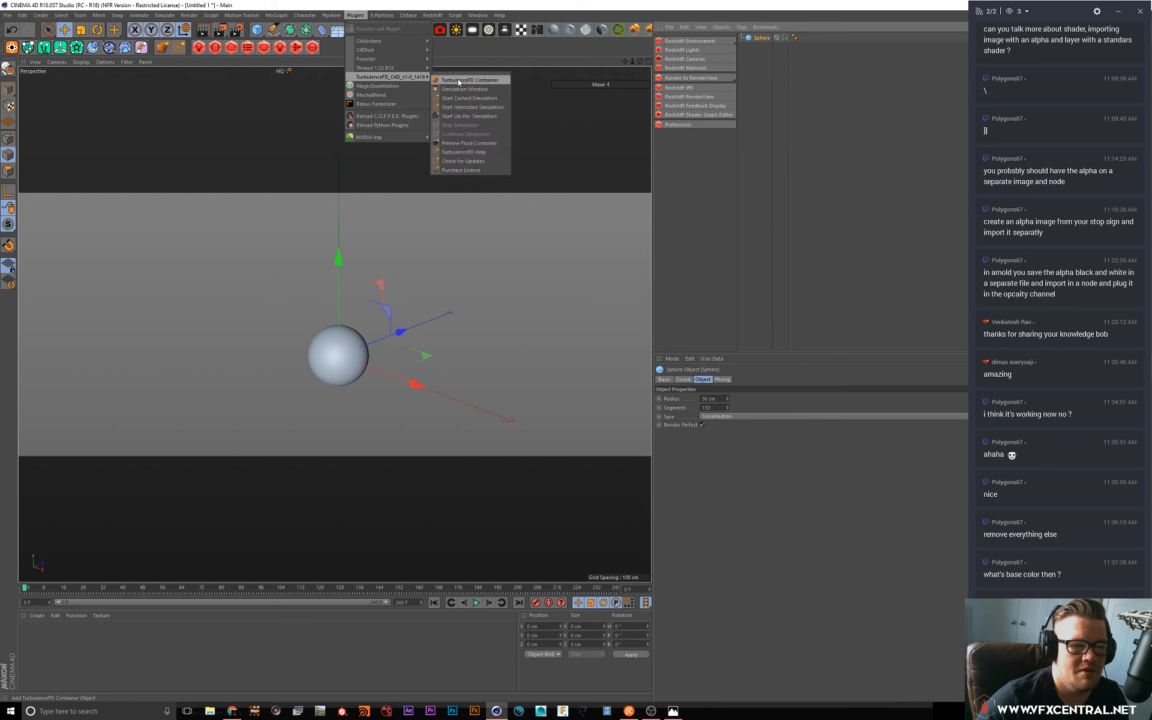
left_click(458, 76)
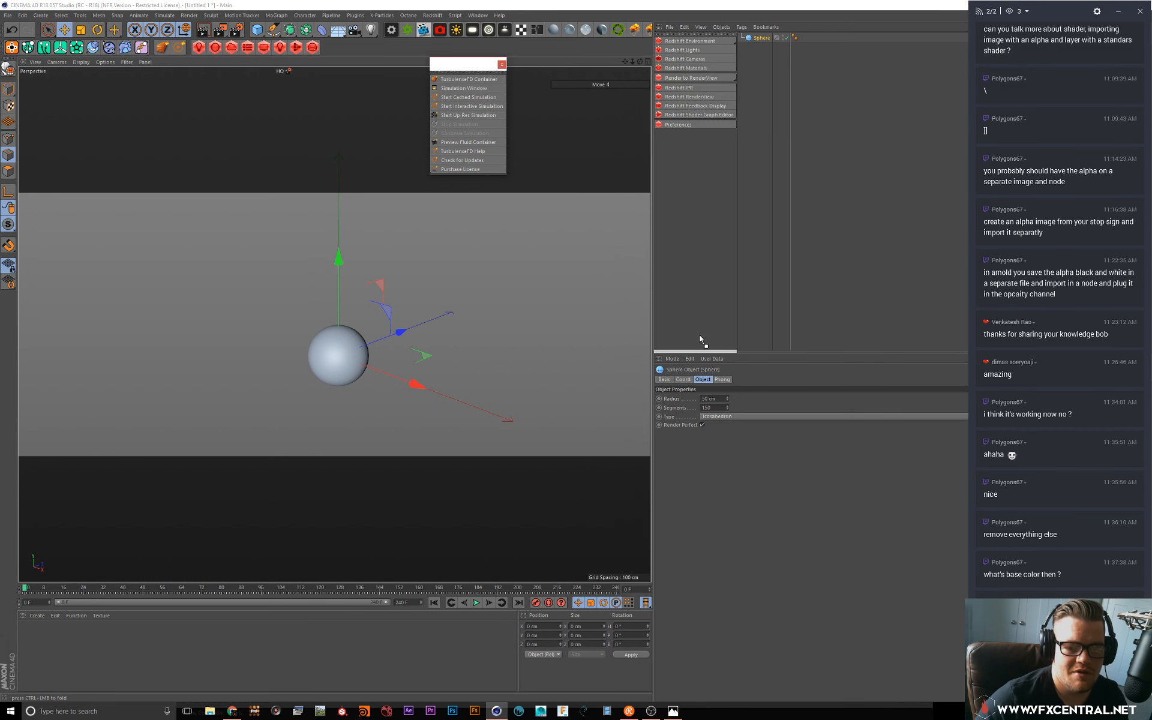
left_click_drag(700, 334, 700, 333)
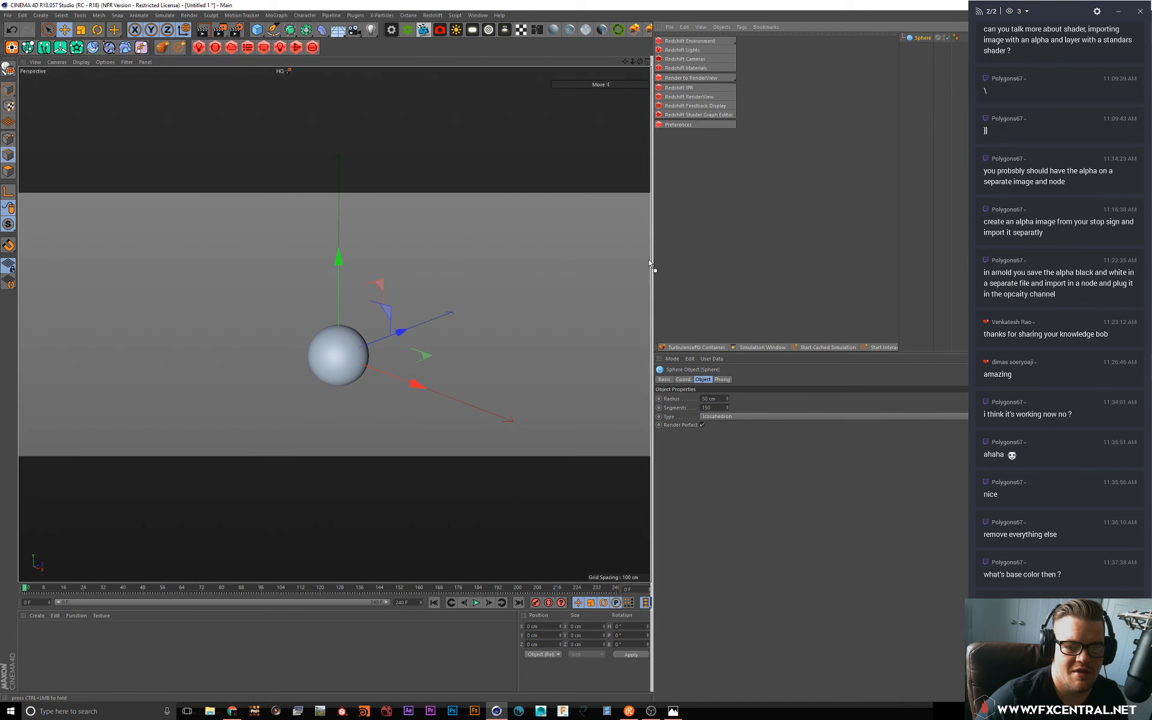
left_click_drag(649, 262, 652, 164)
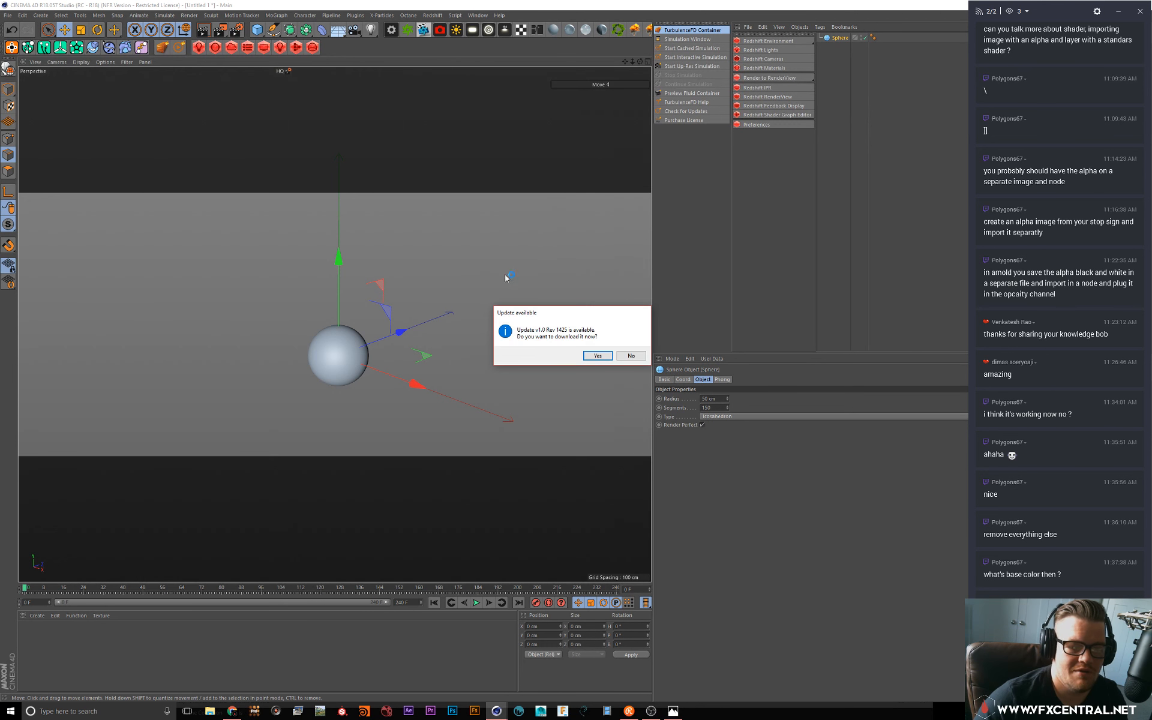
Step: Decline the plugin update, add a TurbulenceFD container, and enlarge it to about 500 cm per side while raising it vertically
left_click(631, 356)
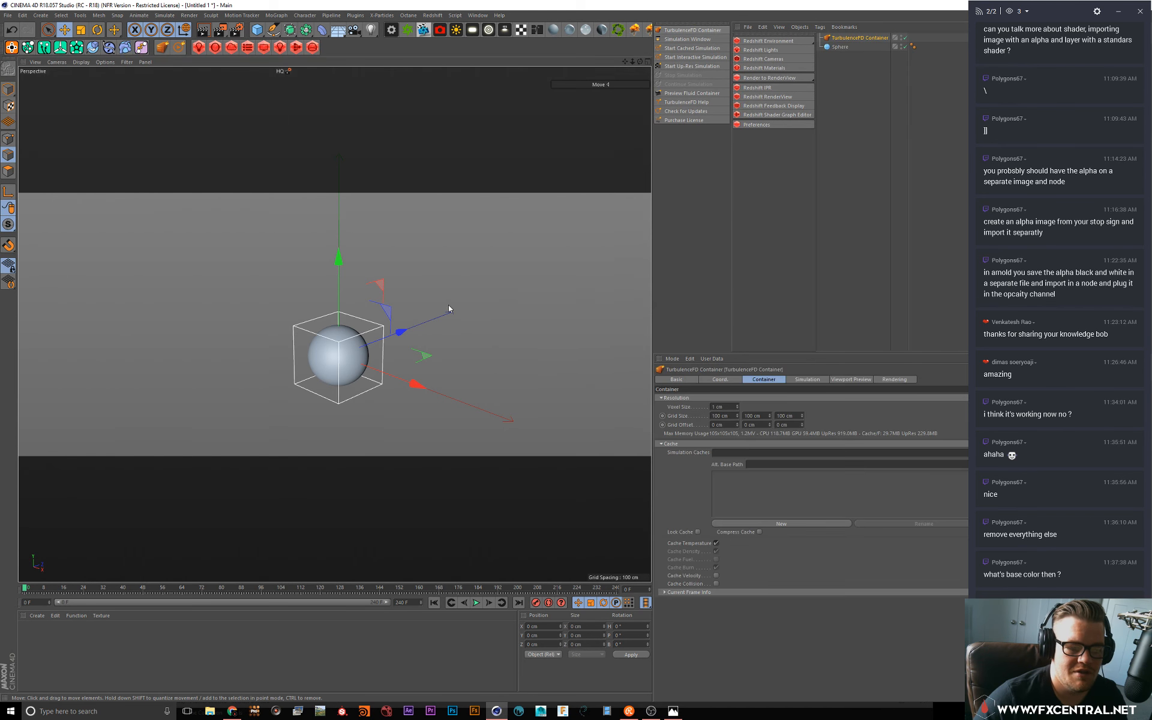
key("t")
left_click_drag(322, 275, 484, 274)
key("e")
left_click_drag(338, 259, 340, 187)
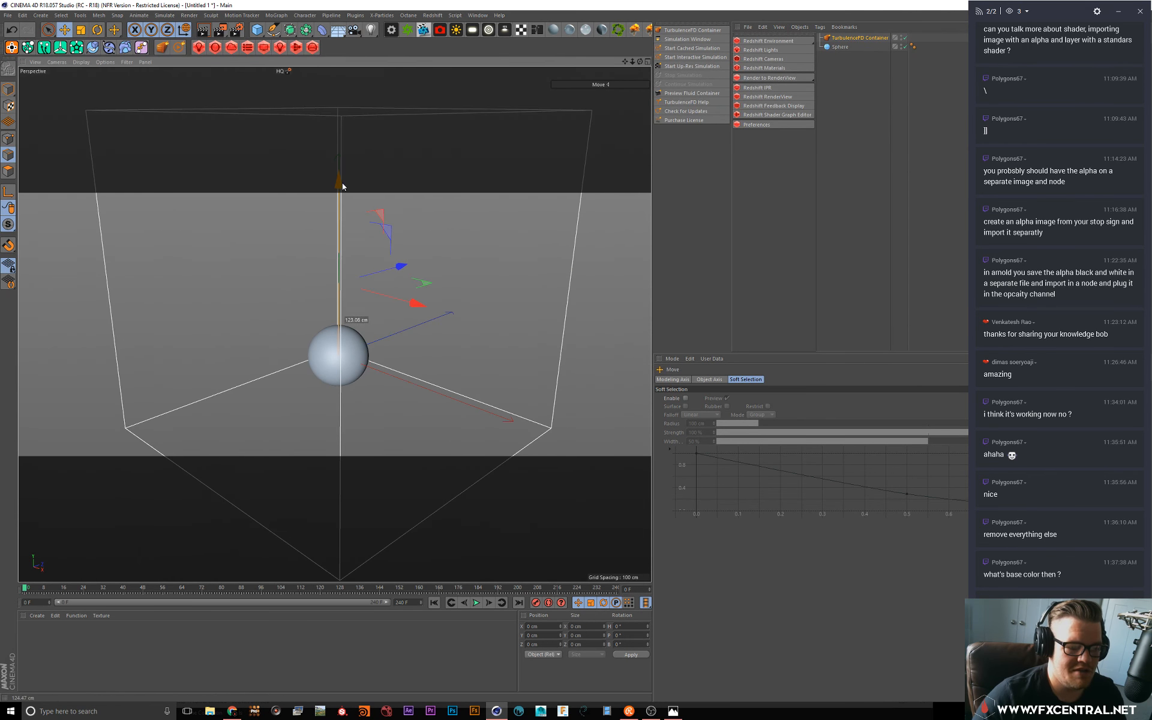
Step: Restore the Cinema 4D window and resize it to fill the desktop area beside the chat panel
left_click_drag(410, 261, 439, 264, "alt")
left_click_drag(386, 227, 480, 228, "alt")
left_click(841, 55)
right_click(840, 48)
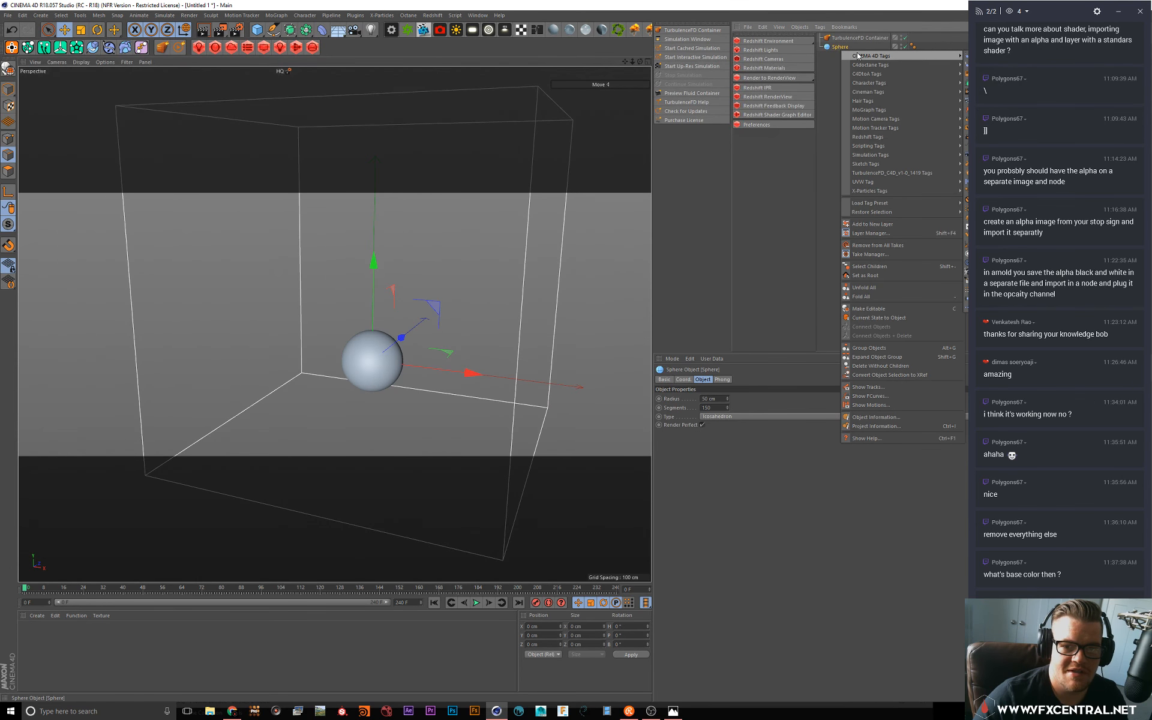
left_click_drag(812, 9, 291, 19)
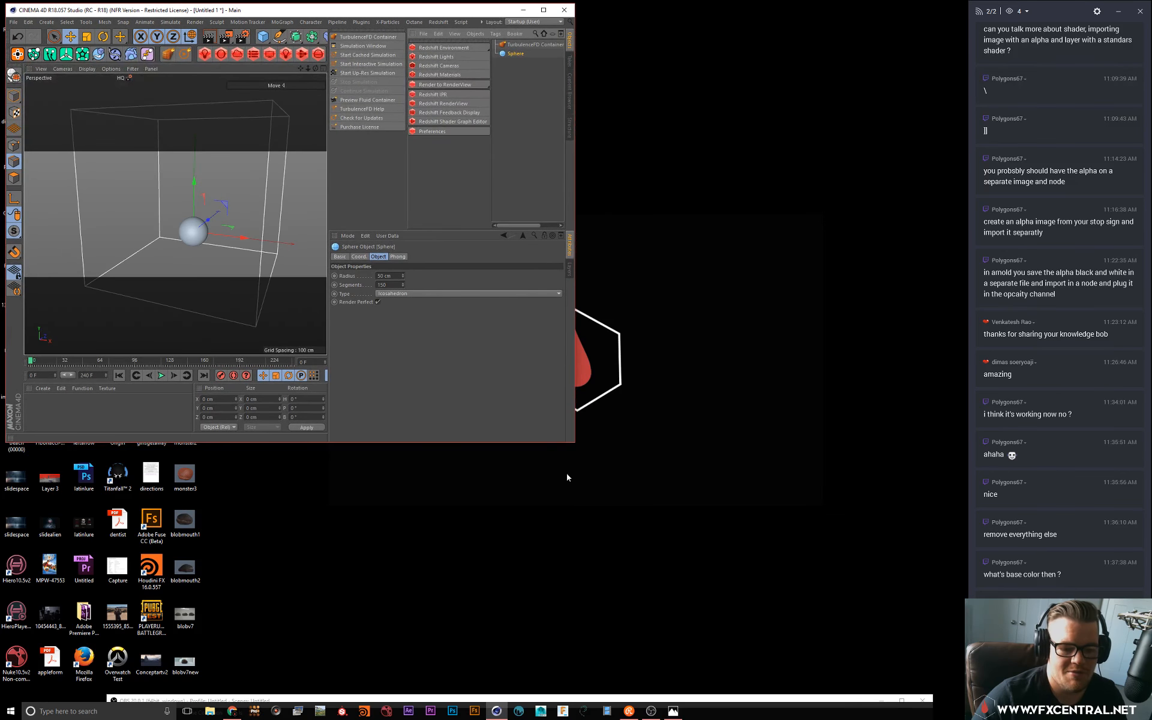
left_click_drag(575, 443, 950, 683)
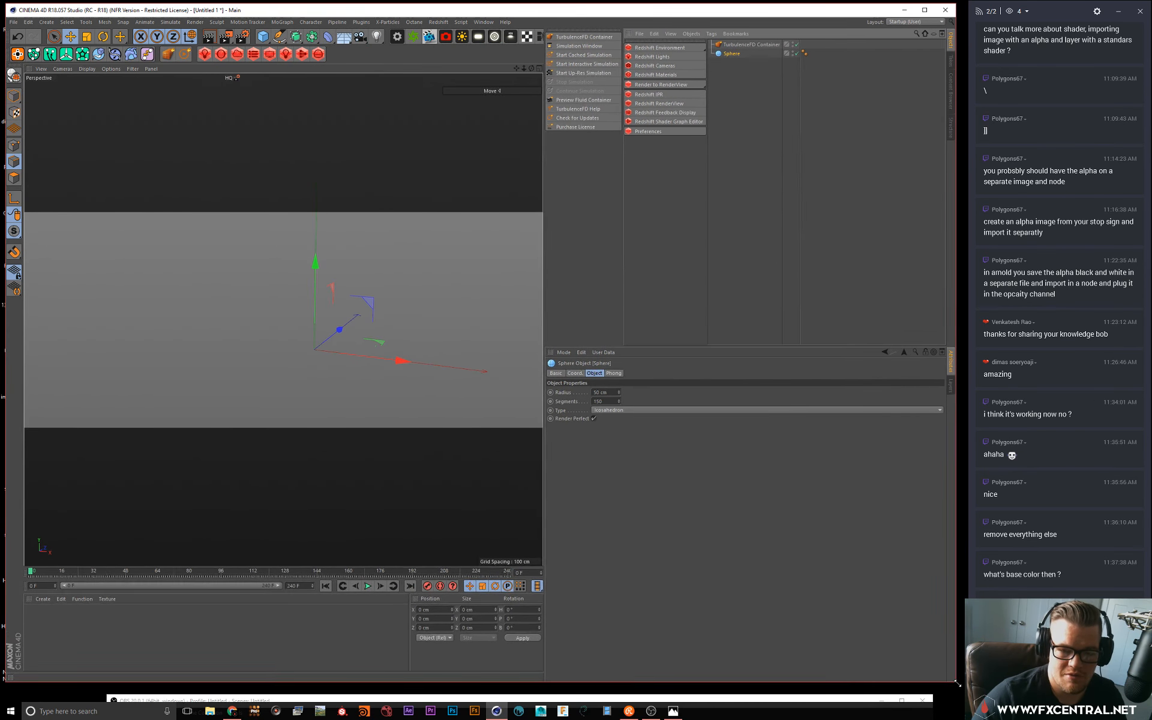
Step: Add a TurbulenceFD Emitter tag to the sphere and set its temperature and density values to 5
right_click(730, 57)
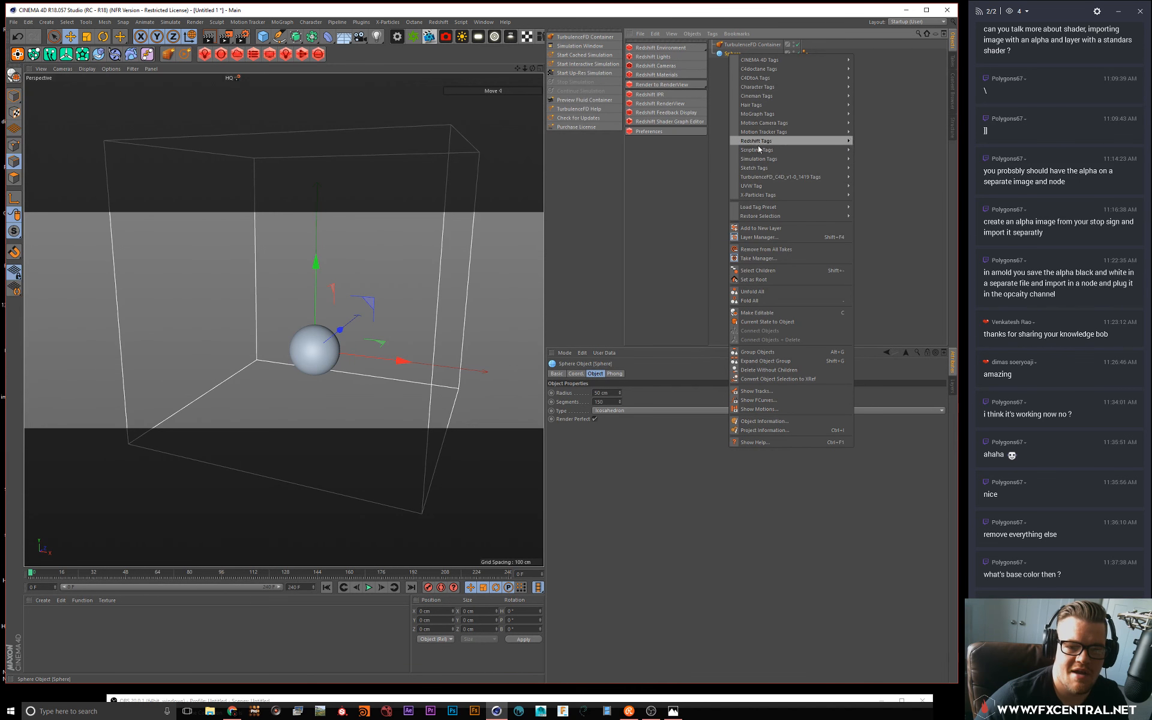
mouse_move(756, 144)
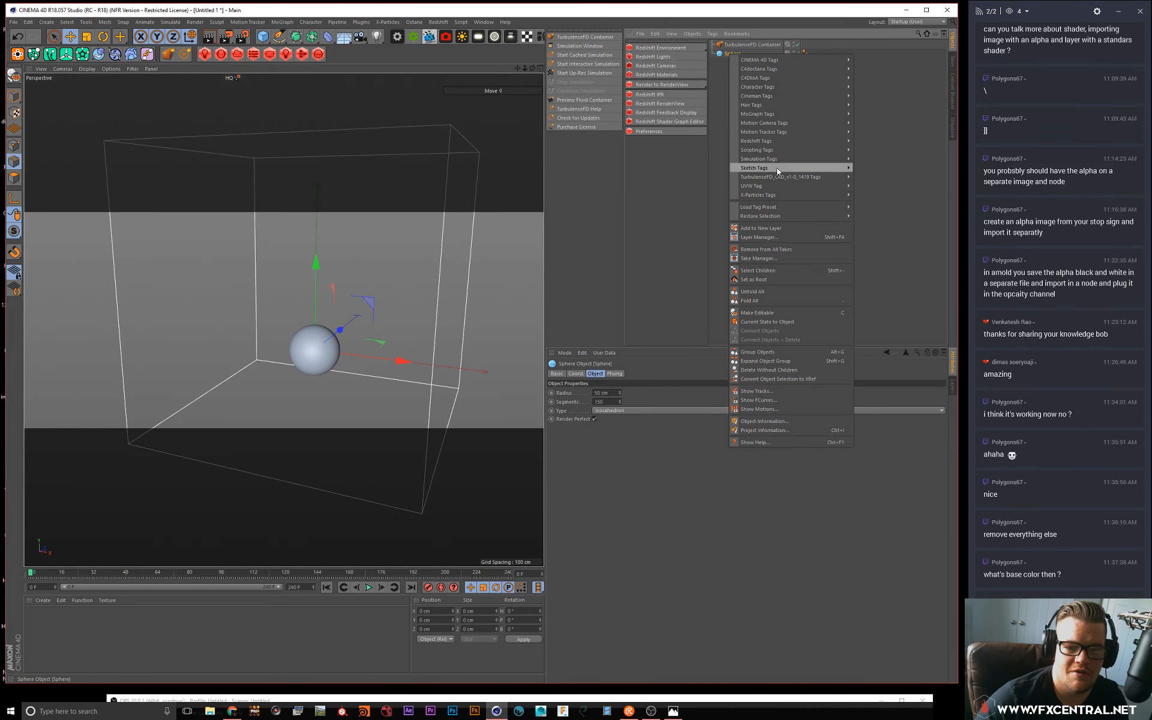
mouse_move(777, 178)
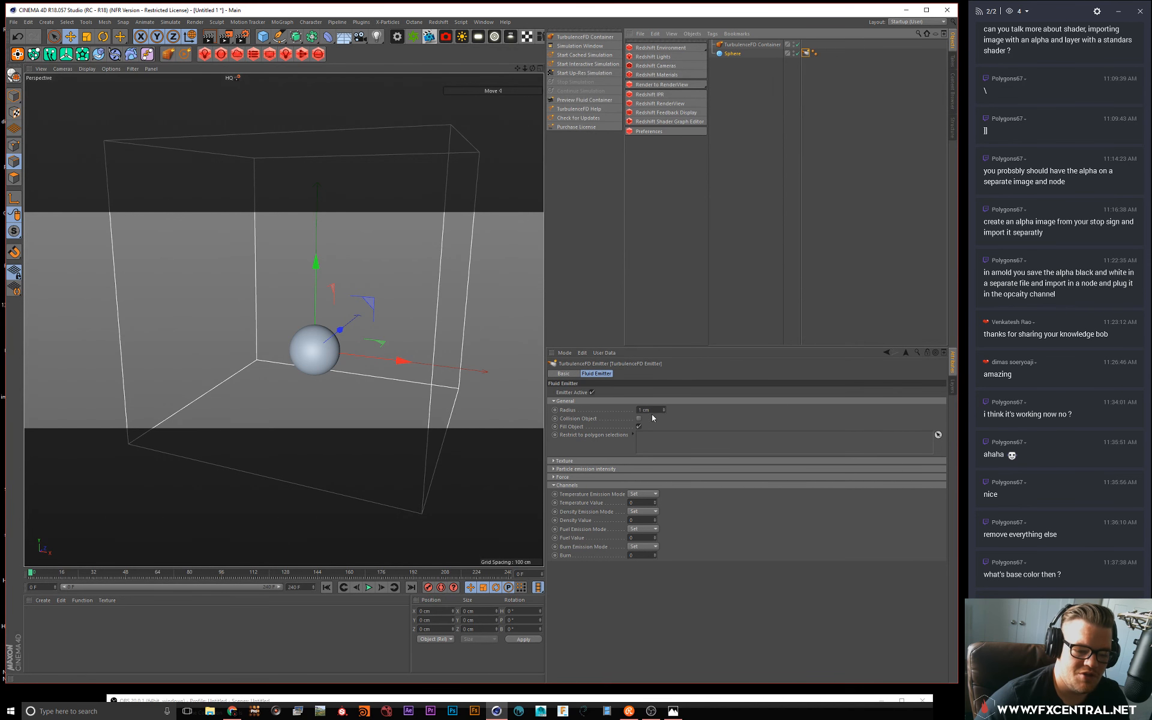
left_click_drag(639, 502, 435, 447)
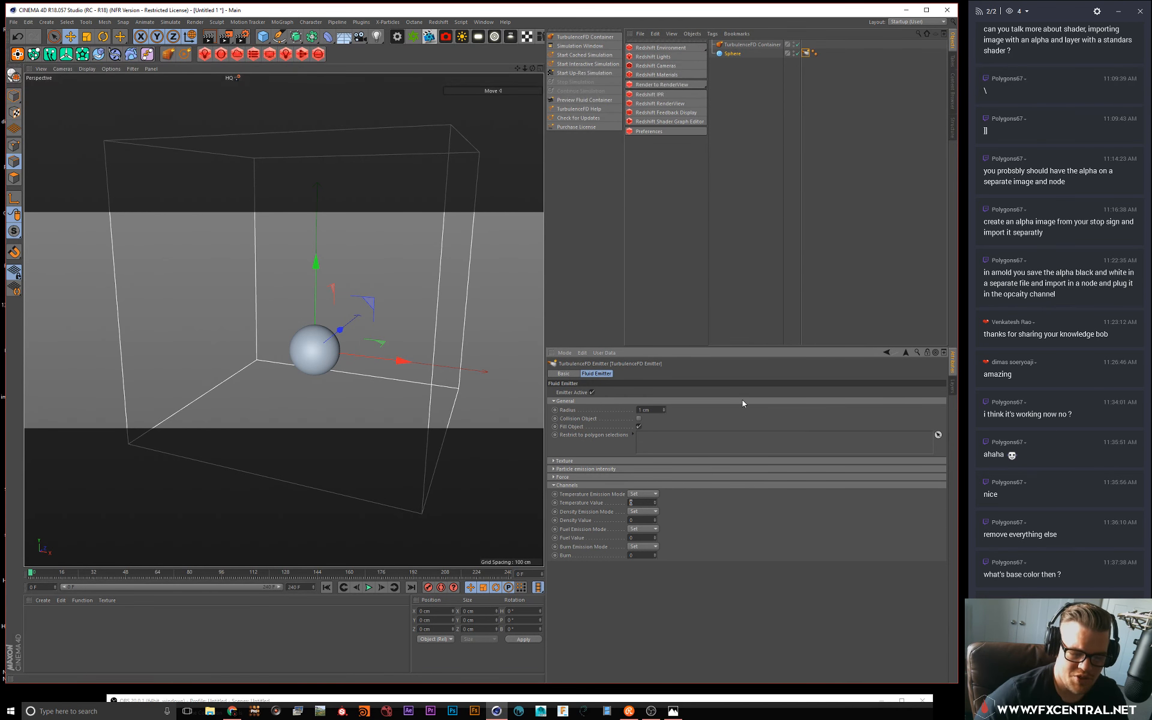
left_click(640, 519)
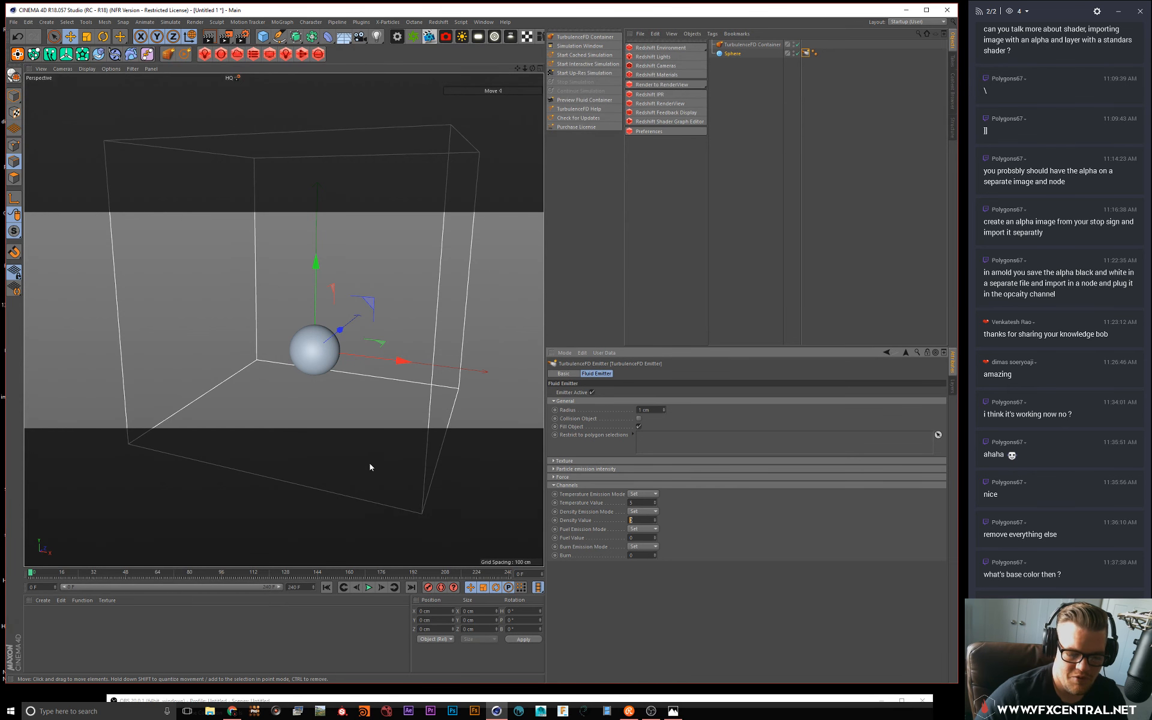
Step: Set the emitter's normal force to 10 cm and its vertical directional force to -5 cm
left_click(560, 477)
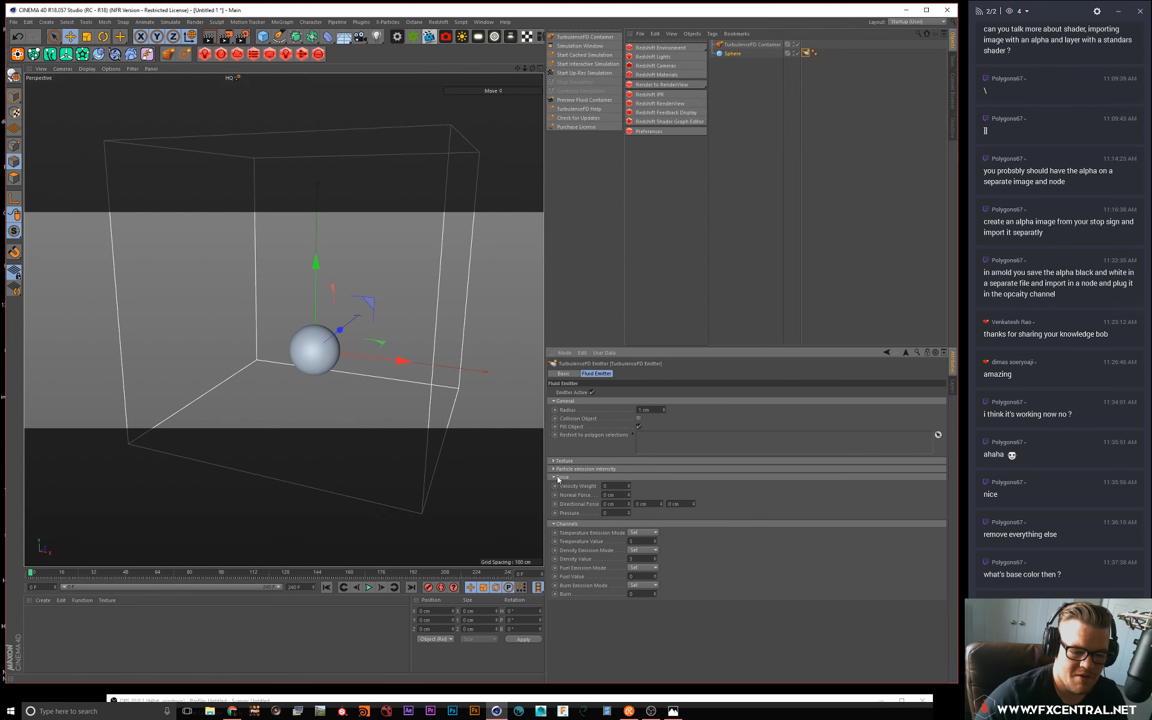
left_click(611, 494)
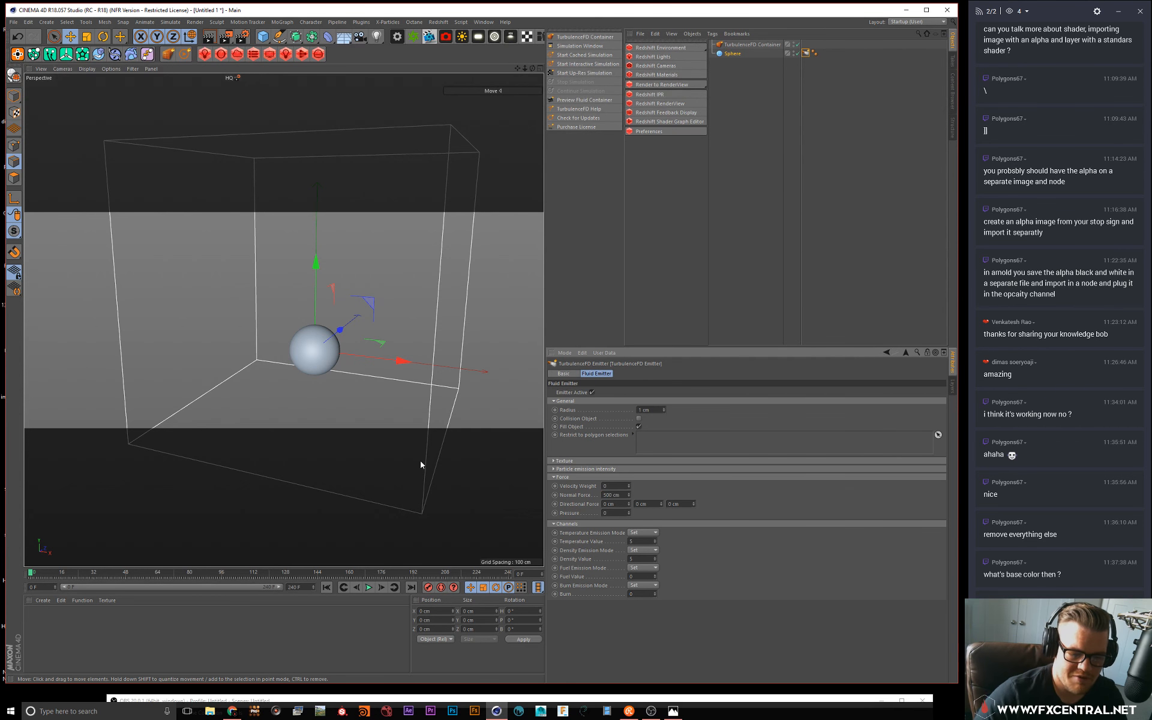
left_click(616, 495)
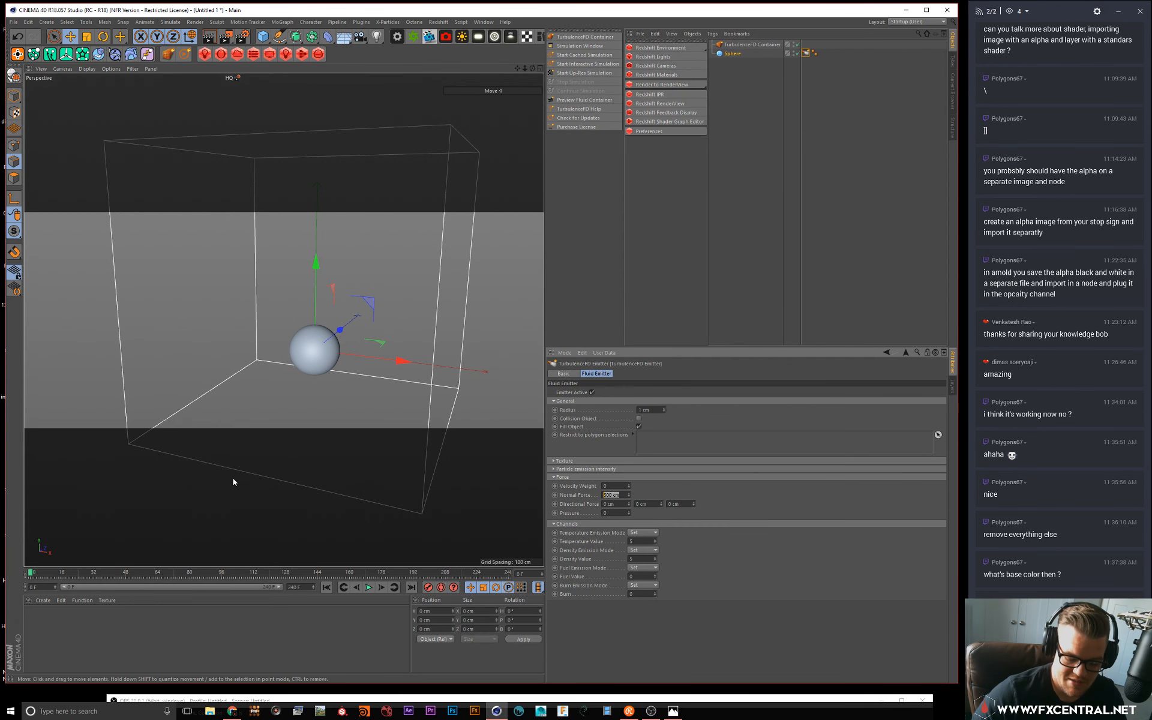
type("1")
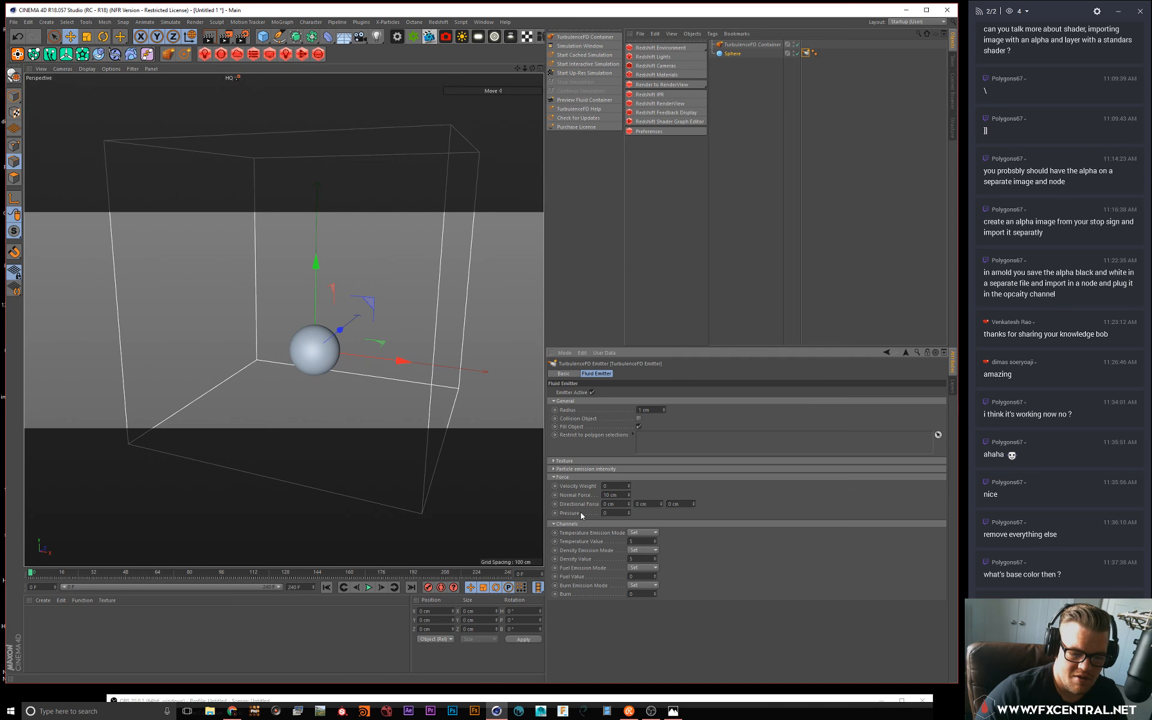
left_click(652, 503)
type("-5")
key("Return")
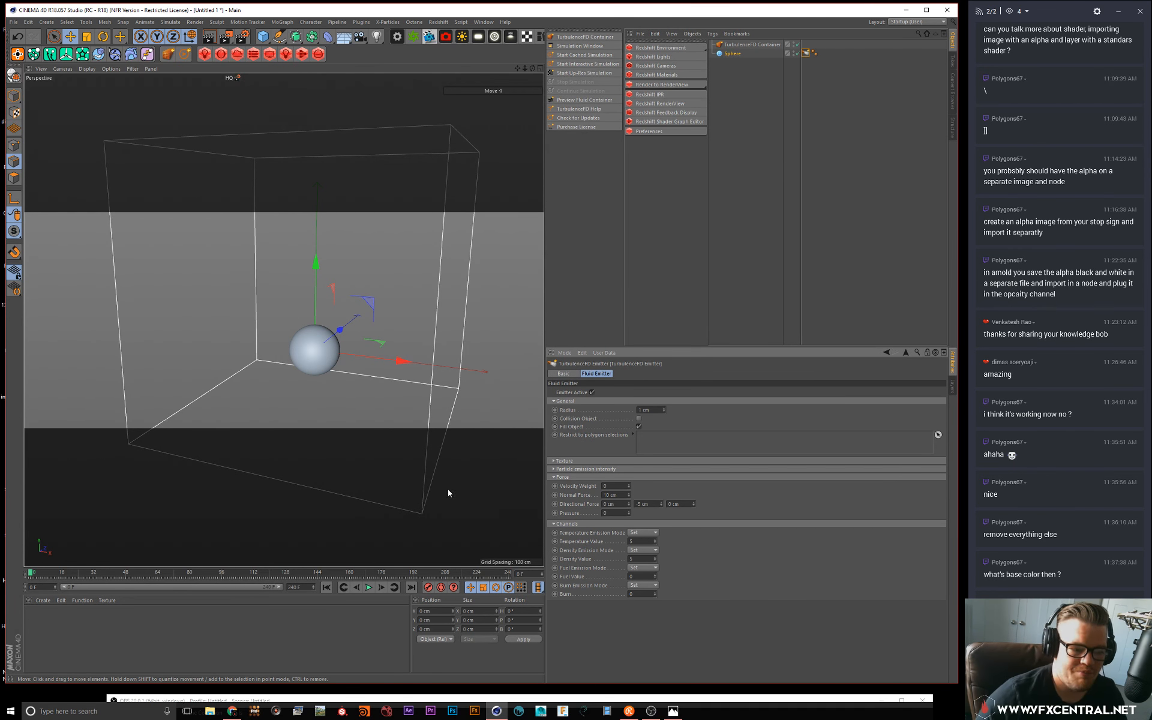
Step: Raise the sphere vertically inside the TurbulenceFD container
left_click(753, 168)
left_click(734, 53)
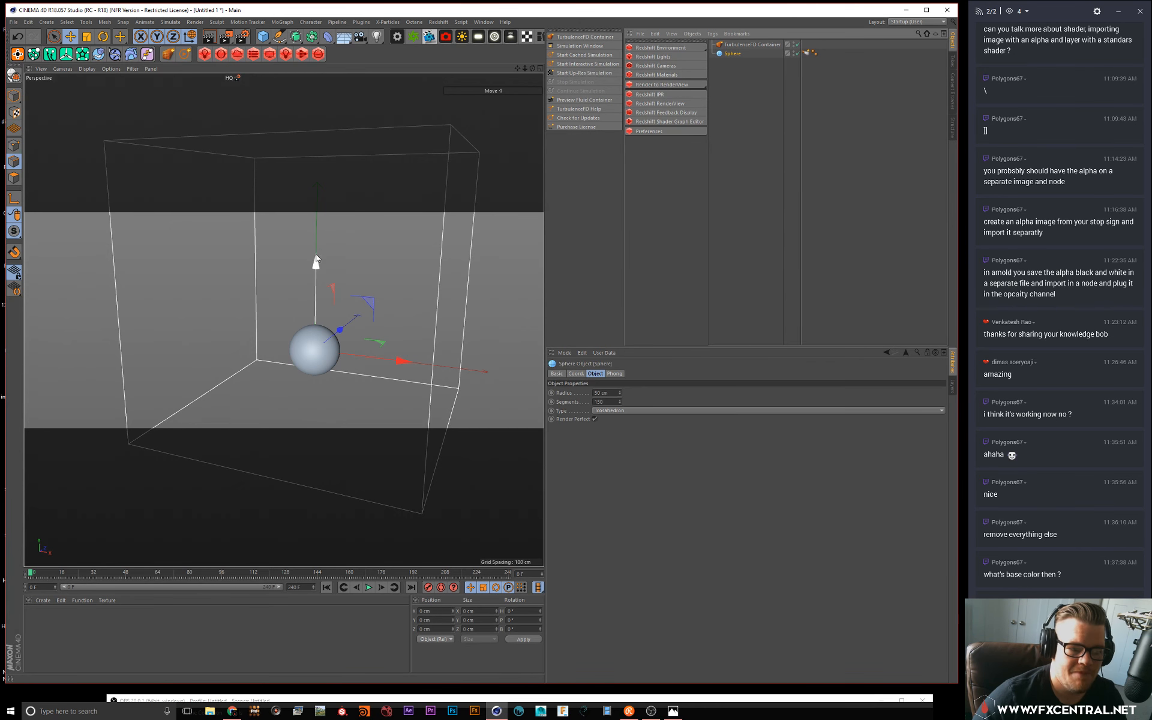
left_click_drag(316, 262, 332, 203)
Step: Show the TurbulenceFD container's simulation settings and enlarge the attribute area upward
left_click(753, 45)
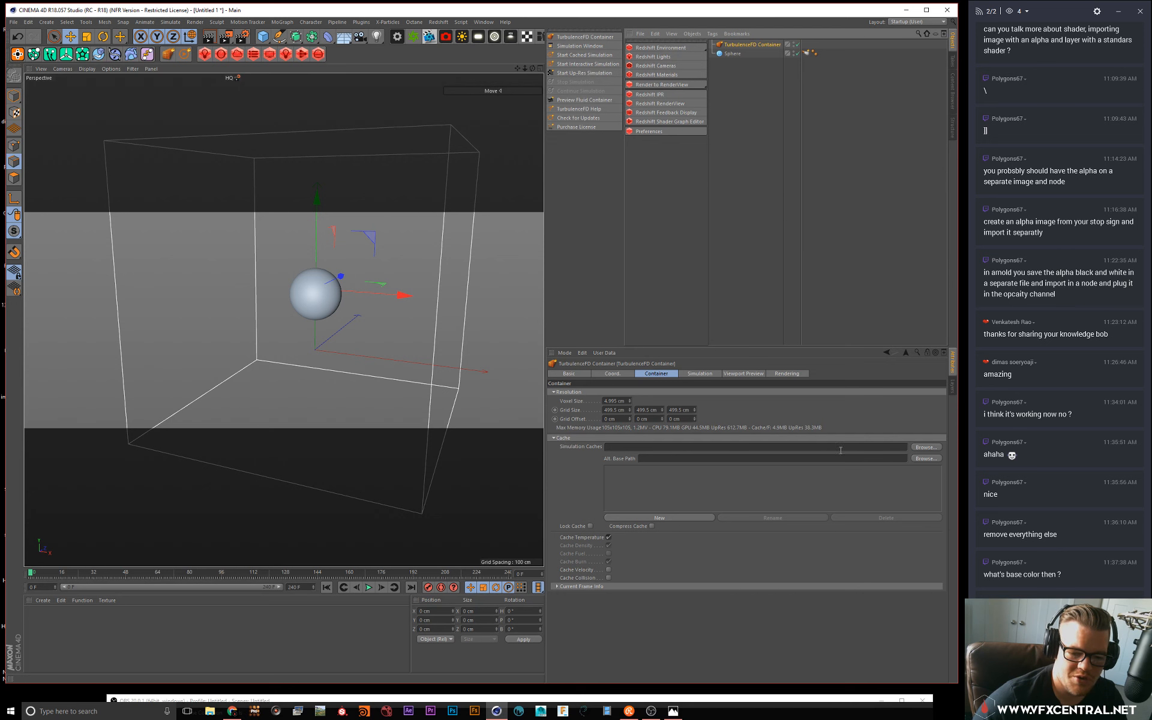
left_click(563, 438)
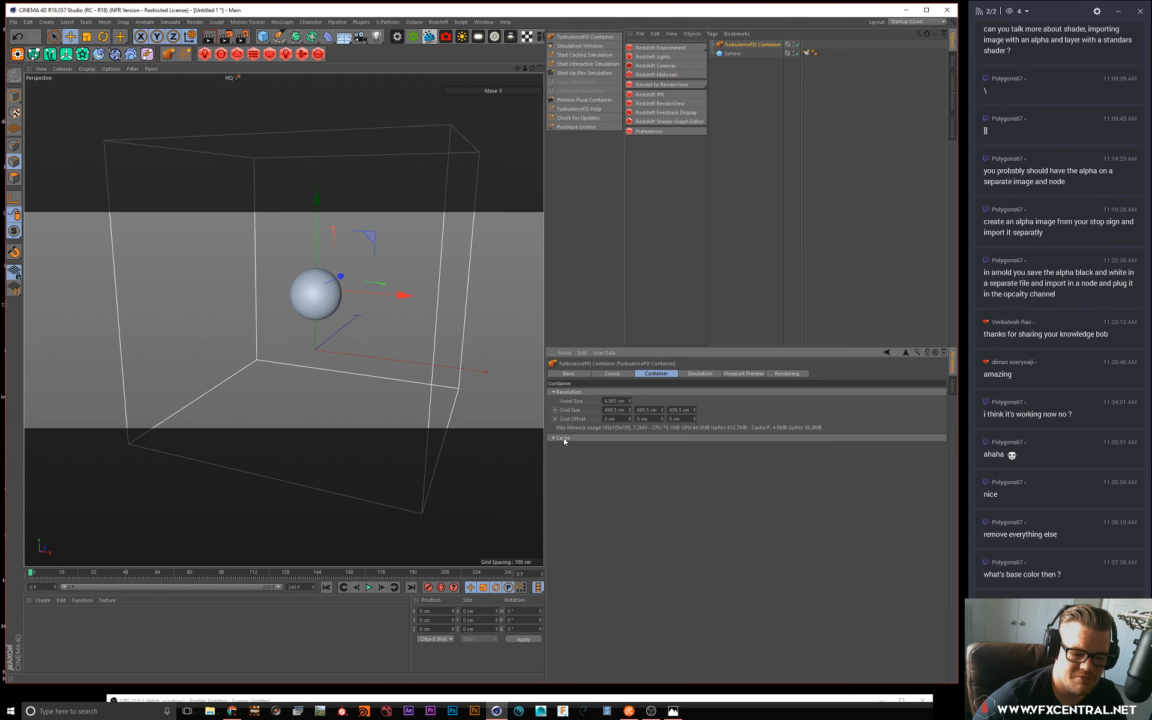
left_click(682, 374)
left_click_drag(656, 347, 656, 184)
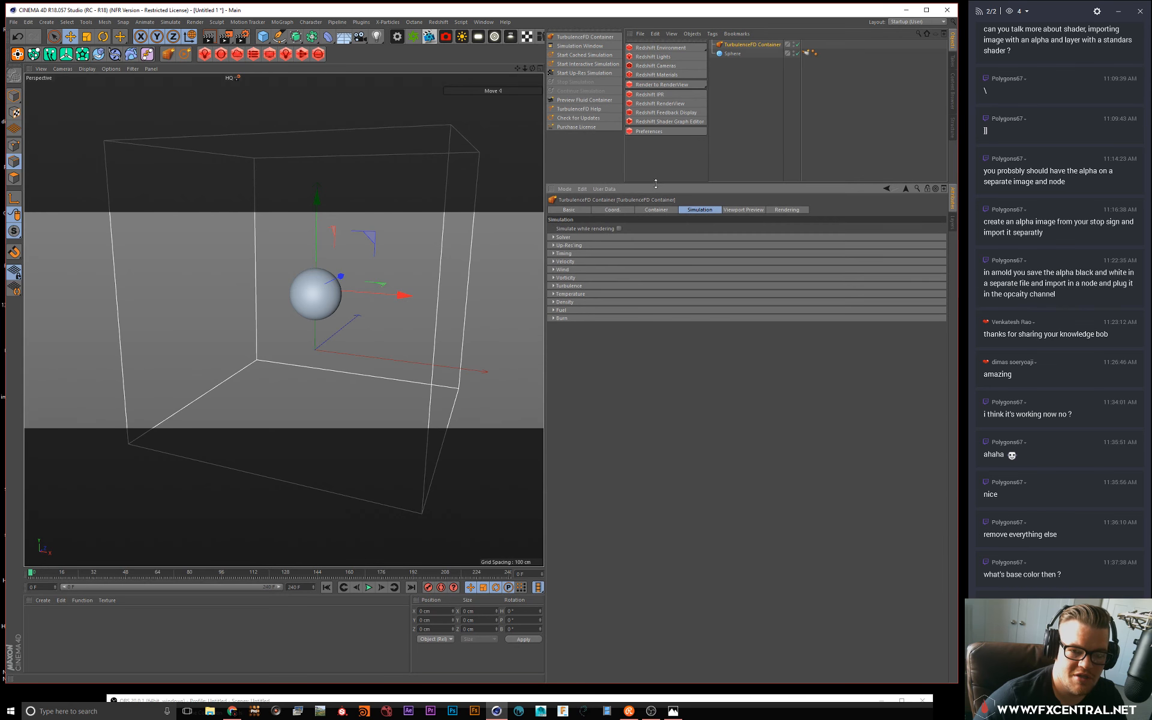
Step: Examine the container's solver, closed boundary, up-resing, timing and velocity settings
left_click(562, 237)
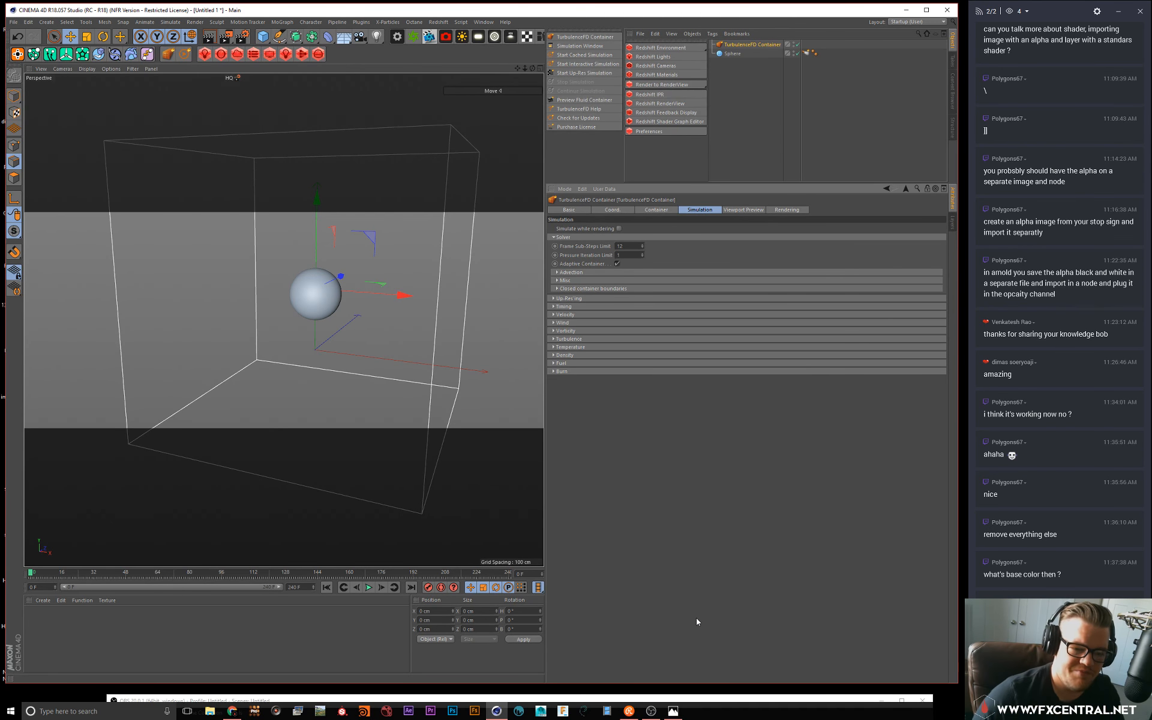
left_click(558, 280)
left_click(556, 279)
left_click(556, 288)
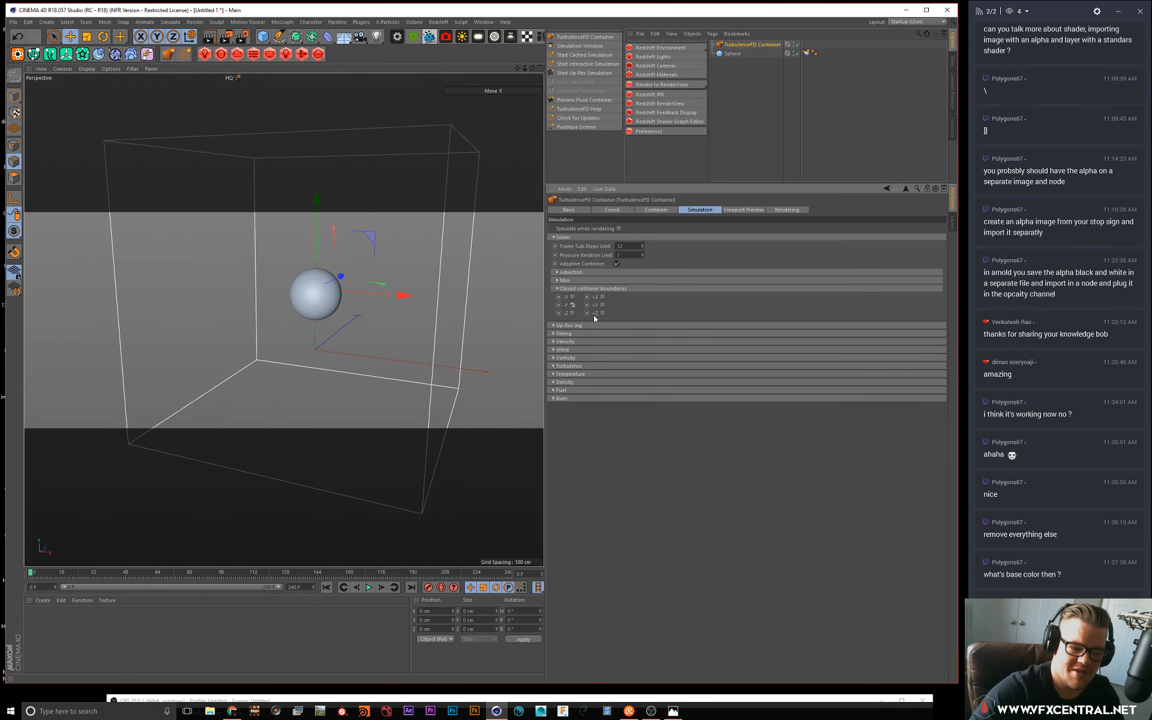
left_click_drag(426, 362, 398, 353, "alt")
left_click(563, 290)
left_click(564, 298)
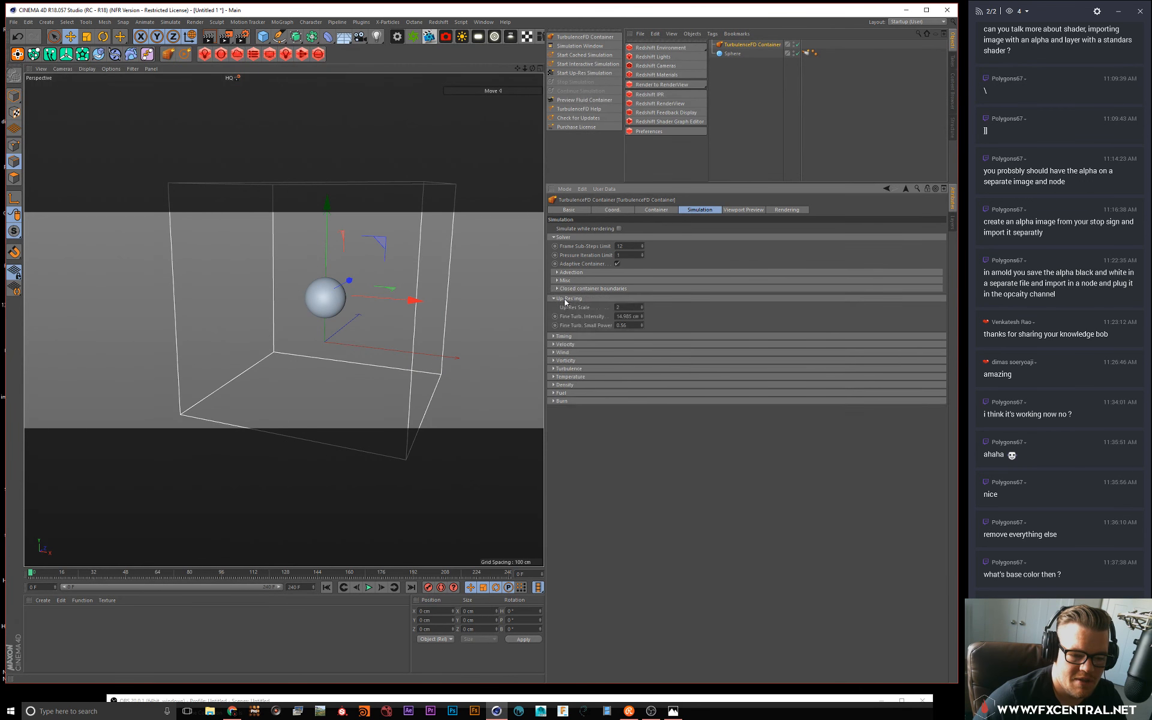
left_click(564, 299)
left_click(564, 306)
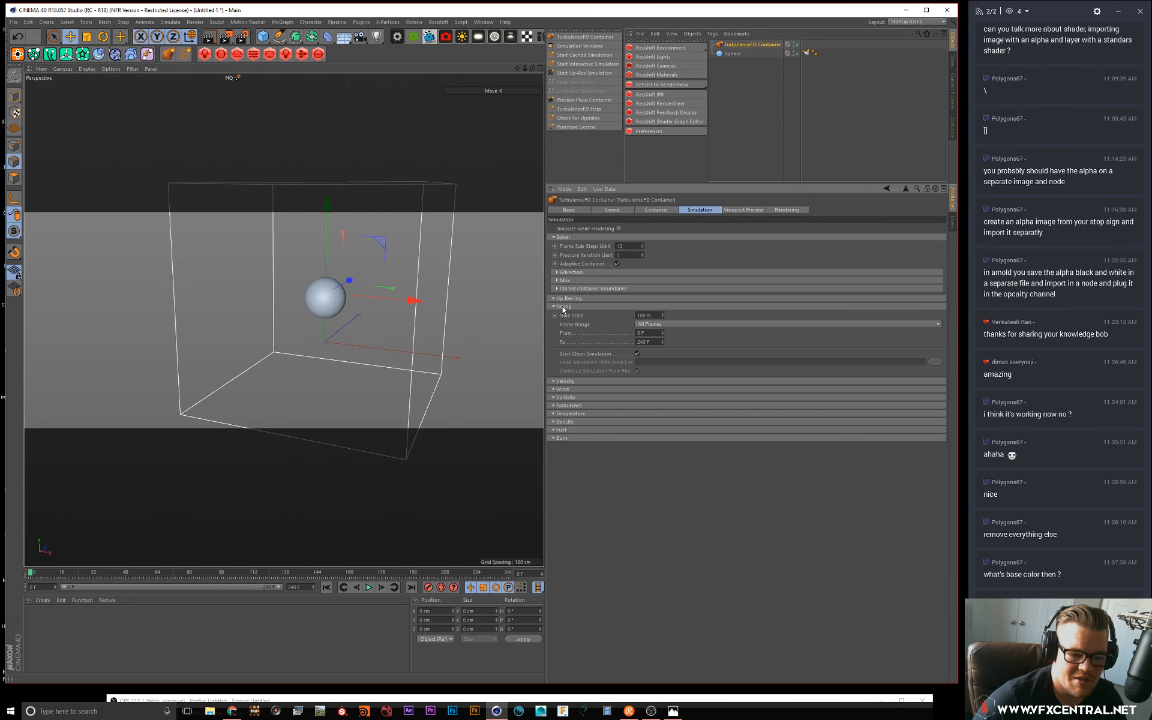
left_click(563, 307)
left_click(561, 315)
left_click(561, 315)
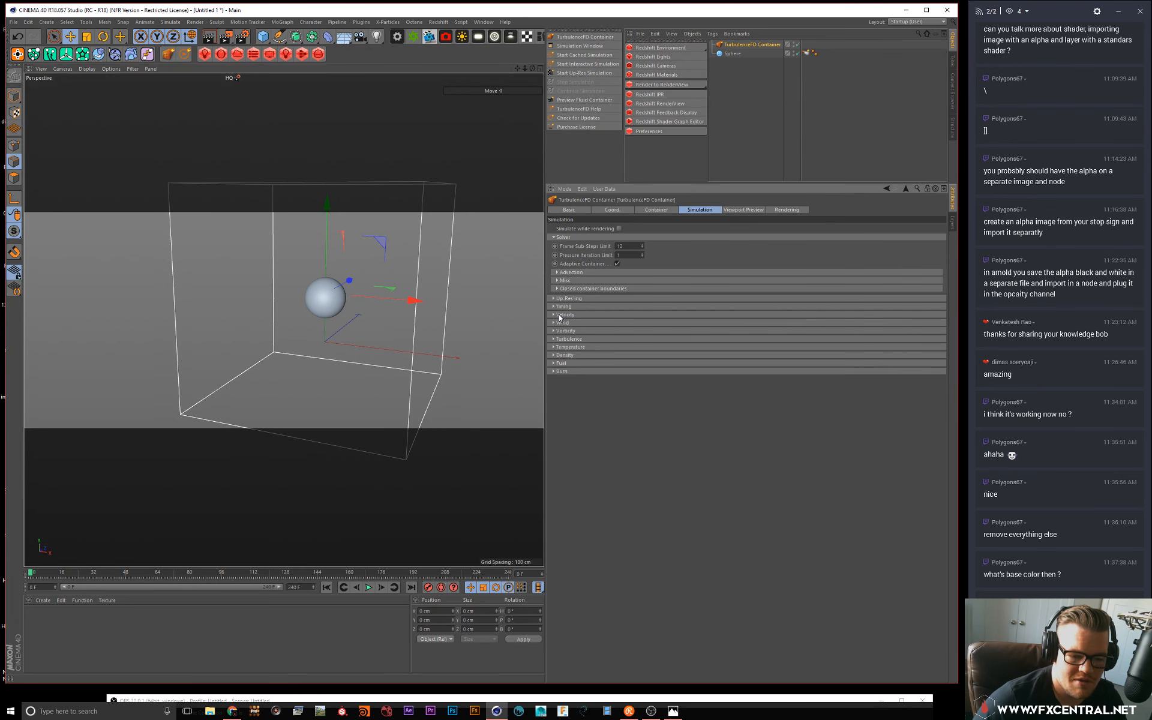
Step: Set the container's wind speed to 5 cm
left_click(558, 323)
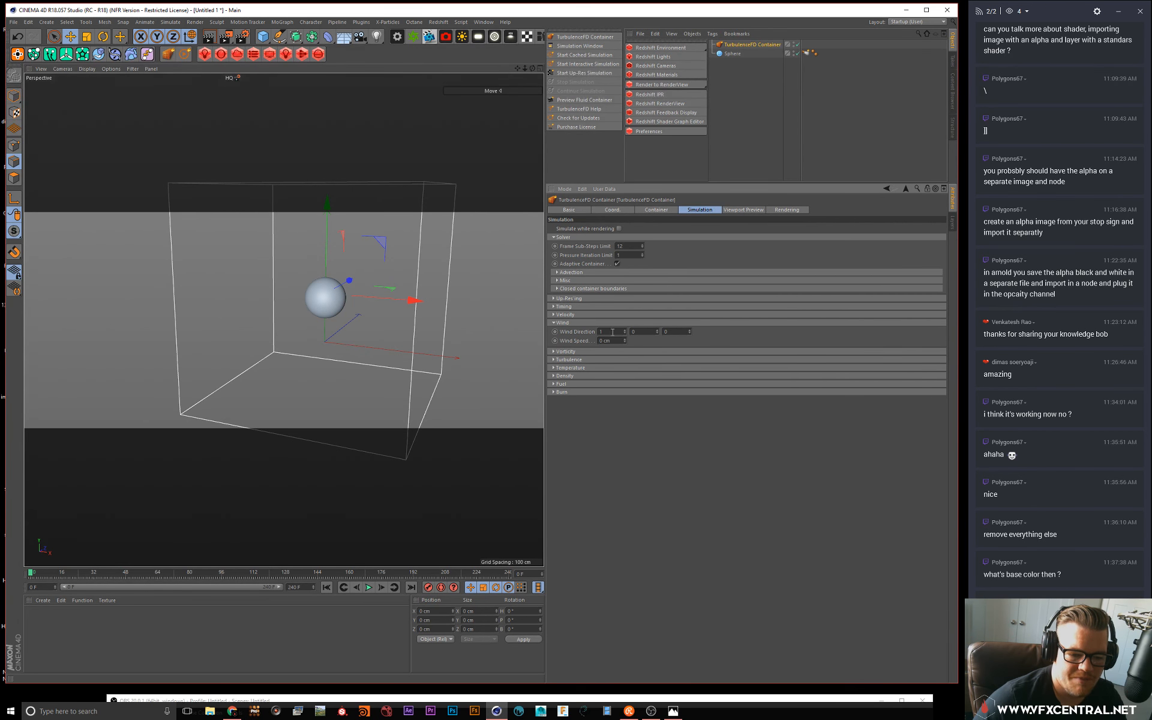
left_click_drag(615, 341, 577, 340)
type("5")
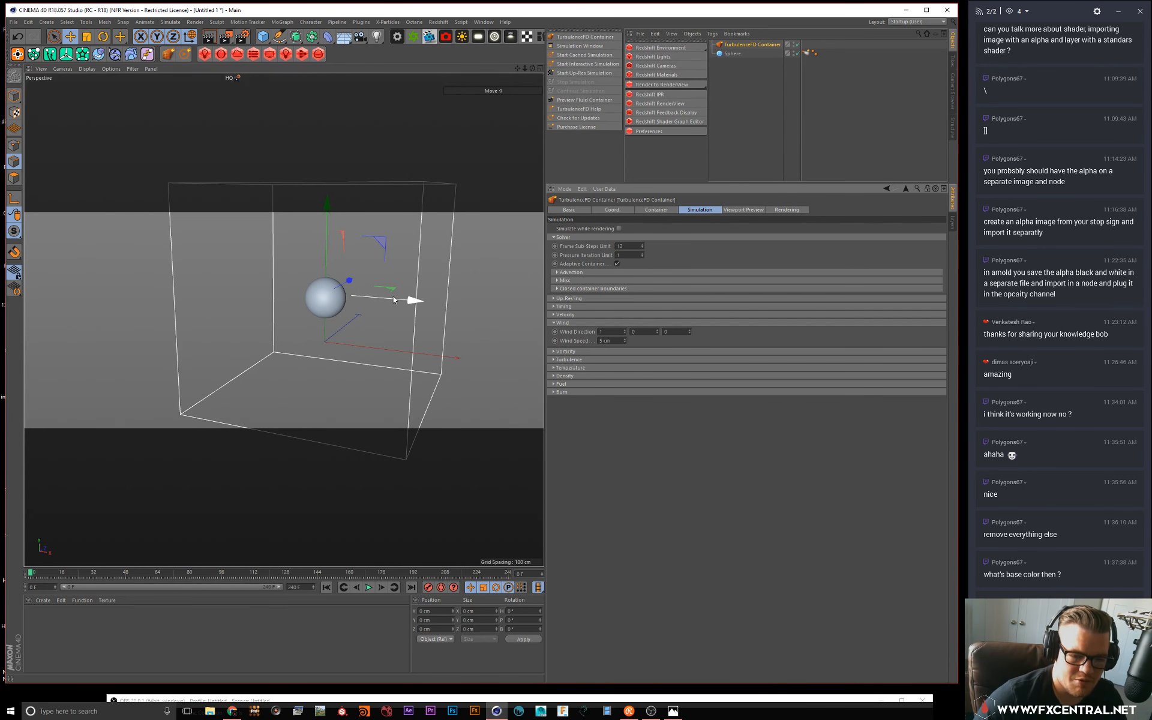
key("Return")
left_click(562, 323)
Step: Set the container's vorticity to 10 and choose Density as its intensity channel
left_click(564, 330)
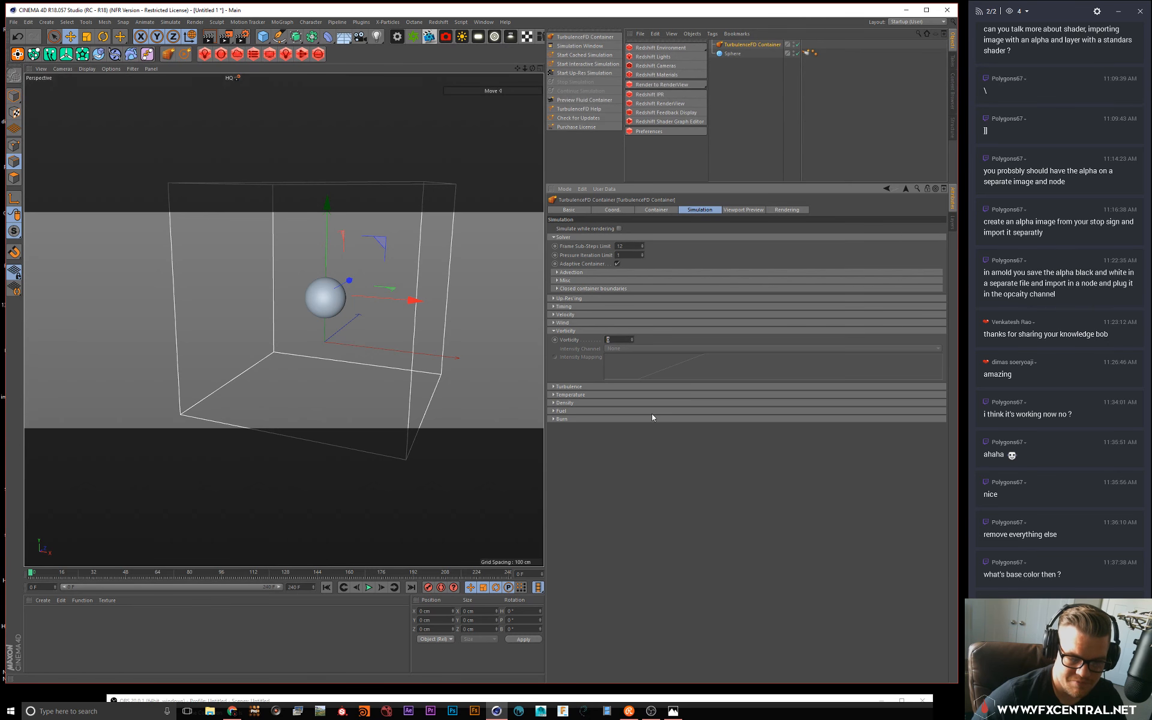
type("10")
key("Return")
left_click(610, 349)
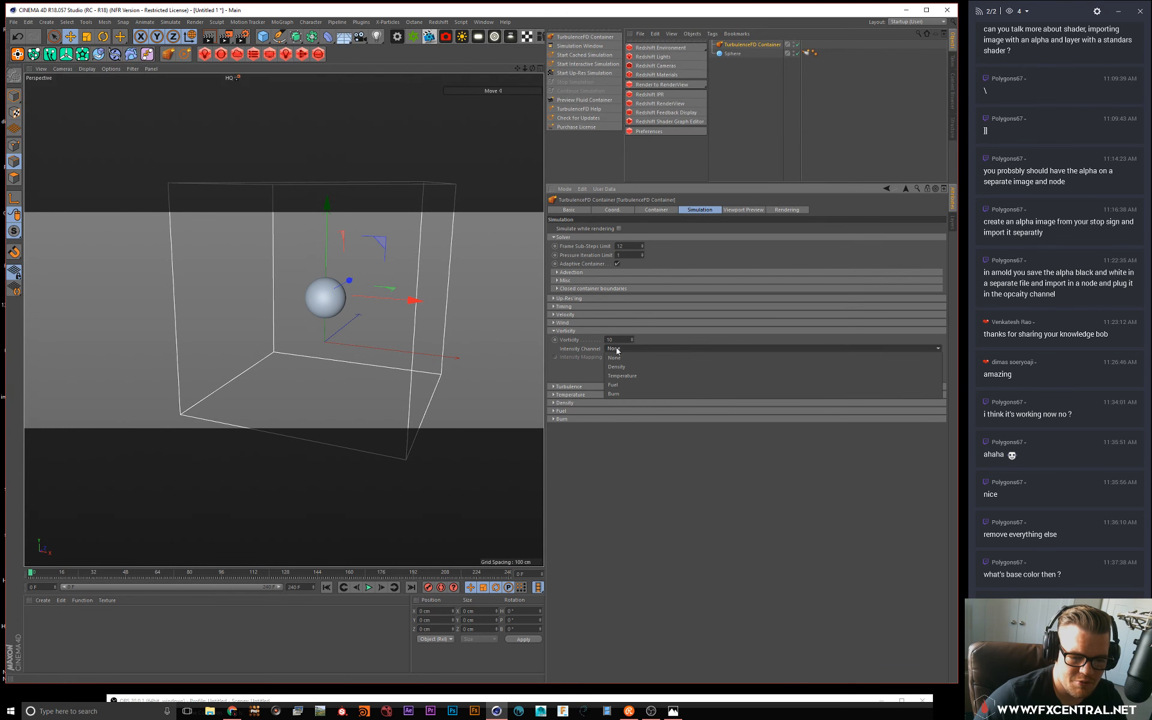
left_click(632, 370)
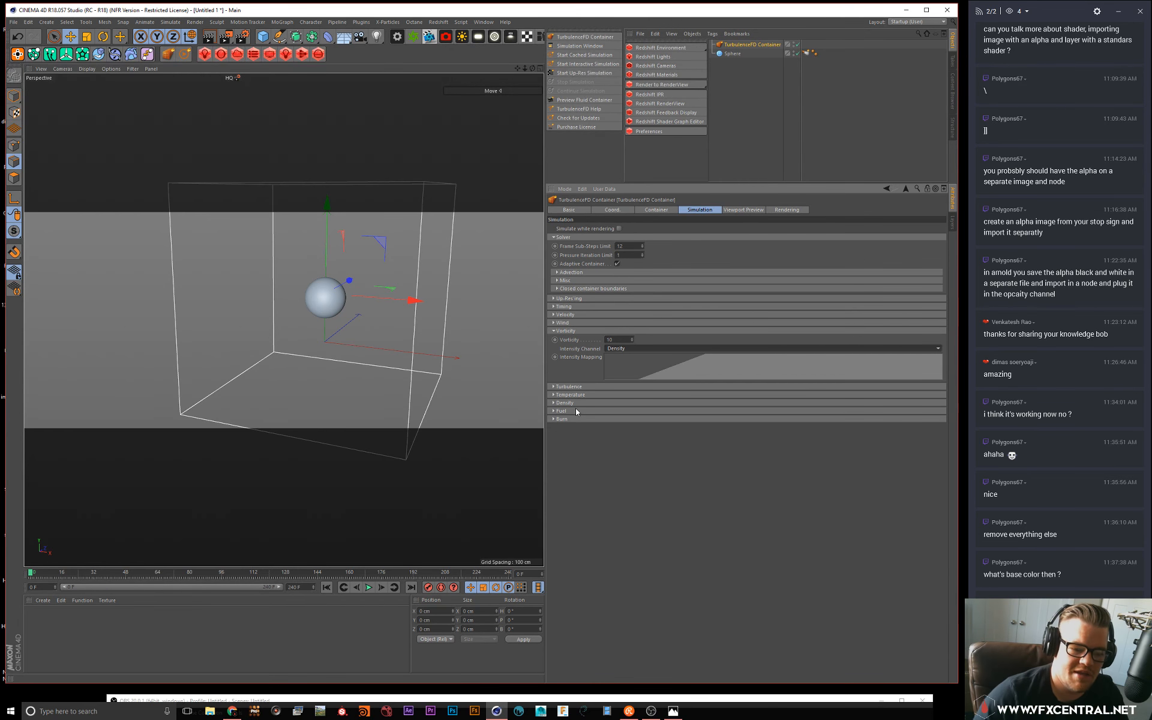
Step: Set the container's turbulence intensity to 10 cm and choose Temperature as its intensity channel
left_click(573, 331)
left_click(572, 340)
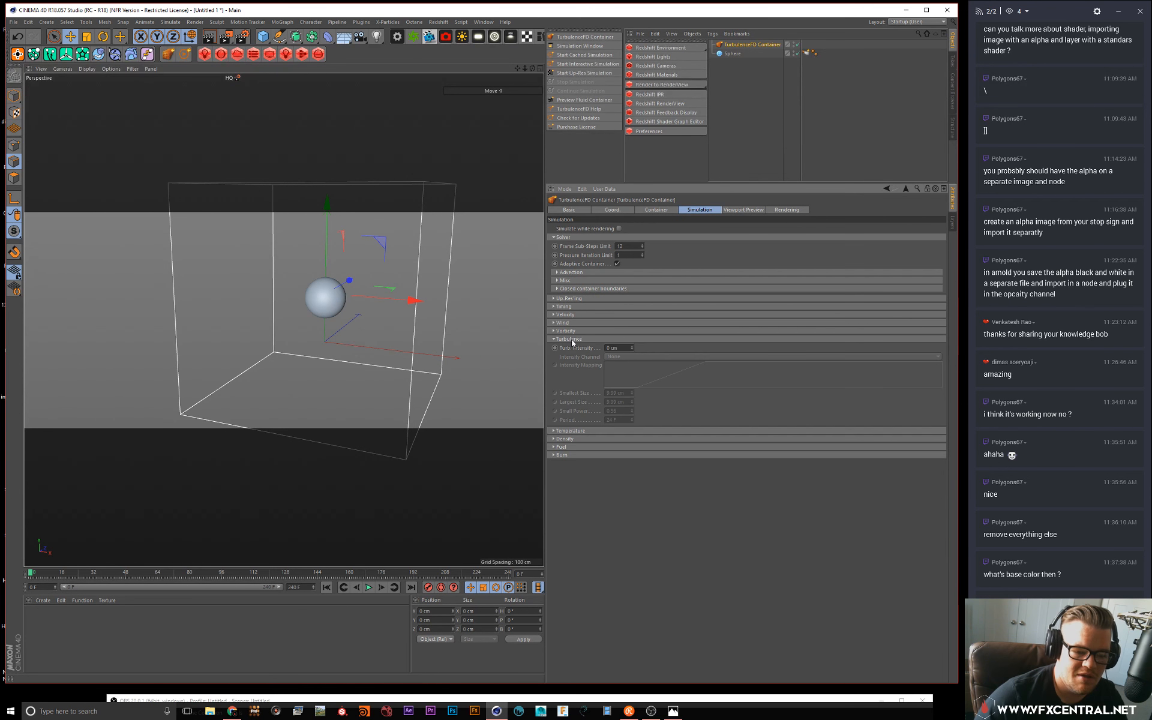
left_click(614, 348)
key("Return")
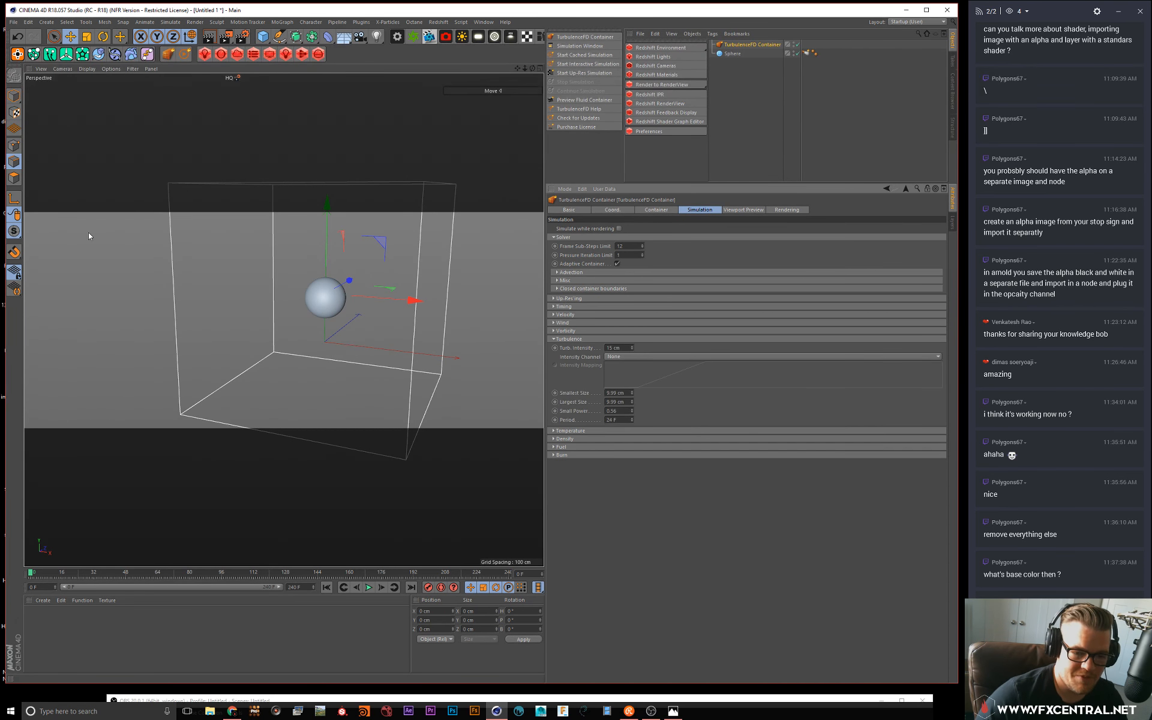
left_click(642, 357)
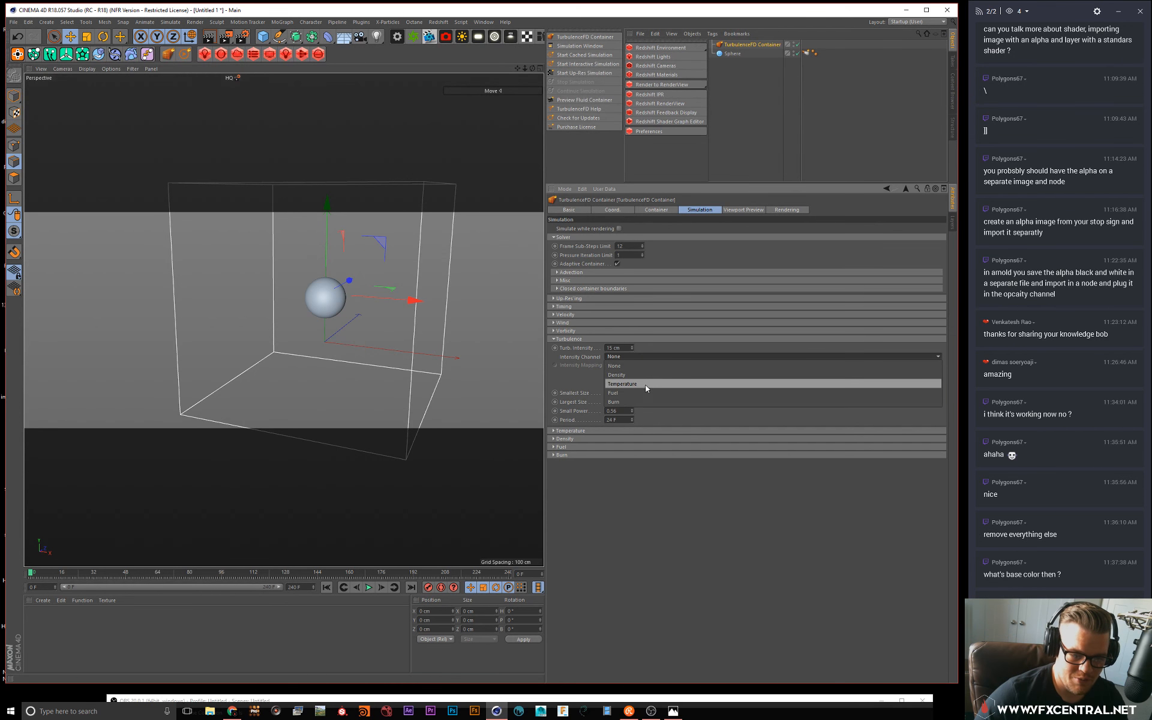
left_click(641, 383)
Step: Set the turbulence's smallest size to 3 cm and collapse the turbulence settings
left_click(615, 393)
type("3")
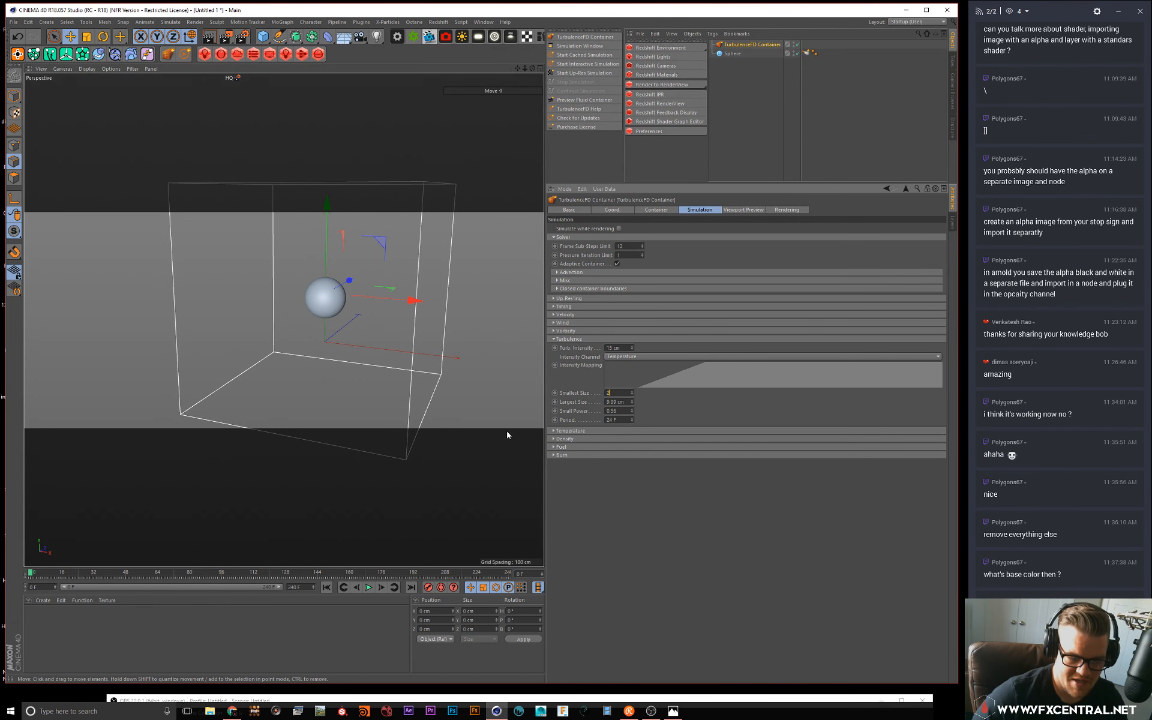
left_click(570, 340)
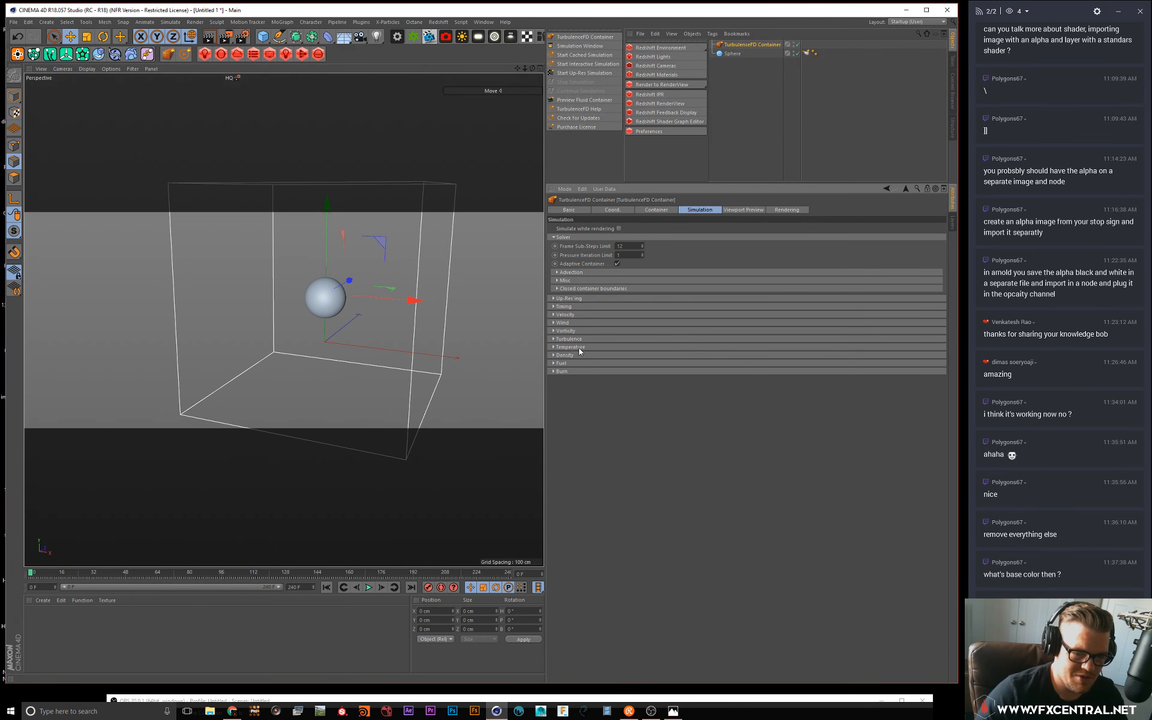
Step: Activate the Density channel in the container's simulation settings, keeping the Temperature and Fuel groups collapsed
left_click(578, 347)
left_click(570, 347)
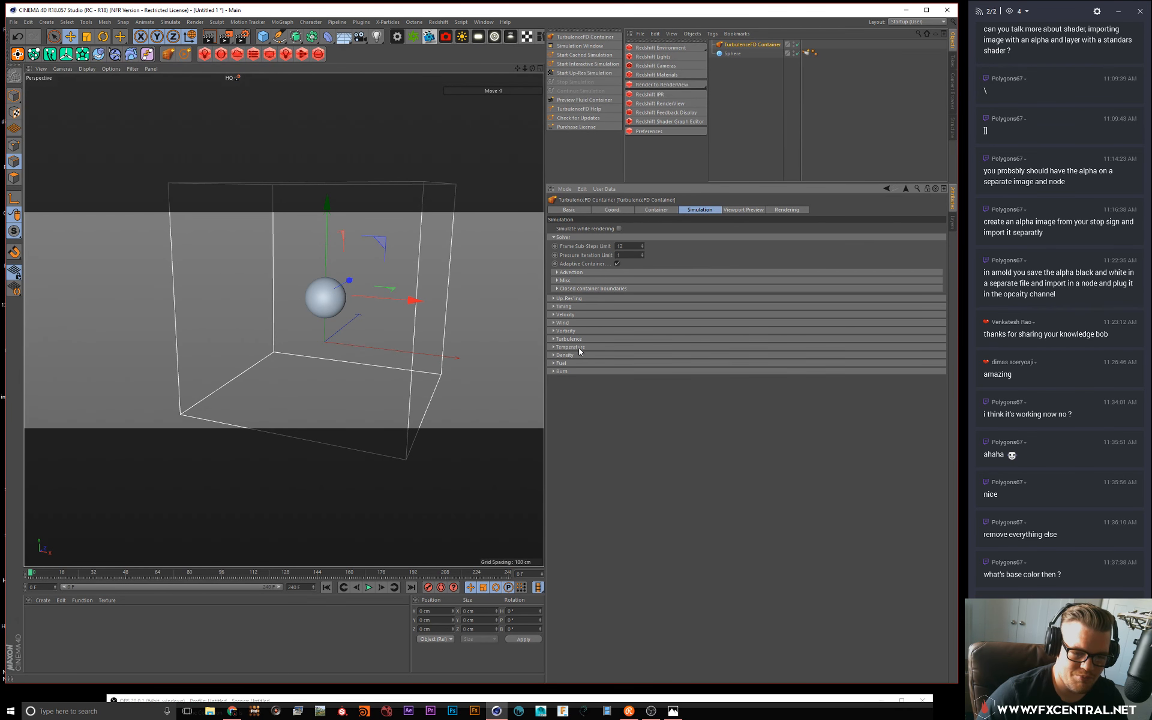
left_click(577, 363)
left_click(573, 355)
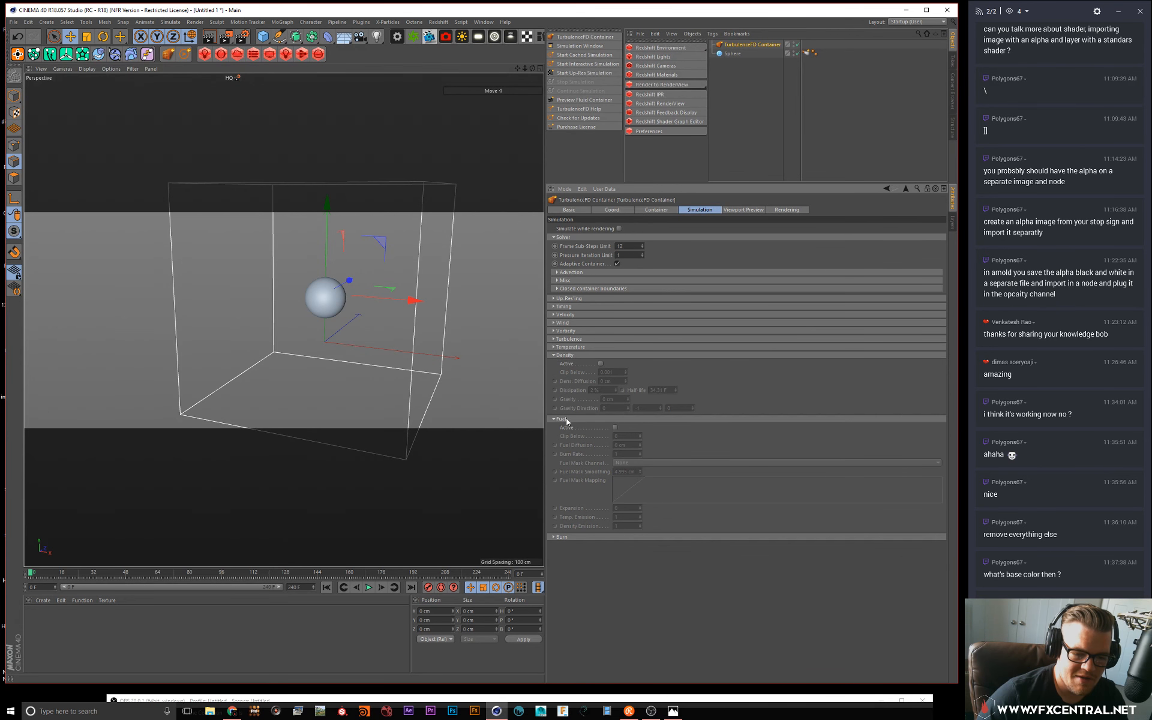
left_click(567, 418)
left_click(600, 363)
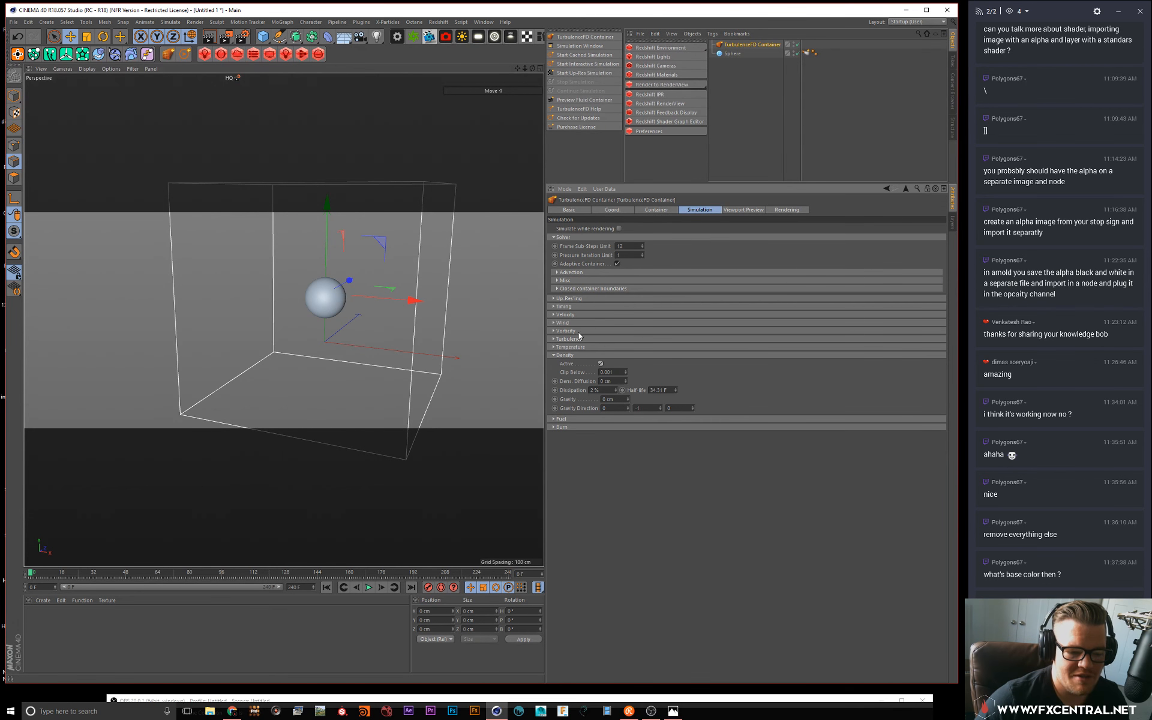
Step: Set the container's viewport preview channel to Density with no shader
left_click(741, 210)
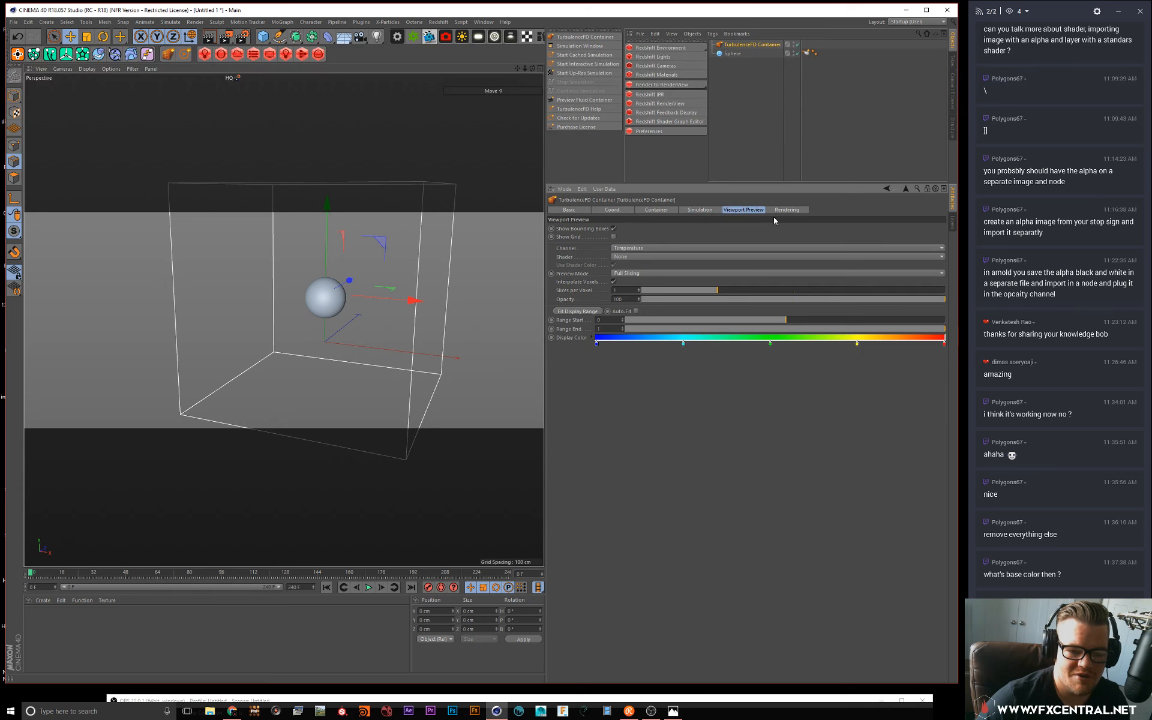
left_click(629, 251)
left_click(631, 262)
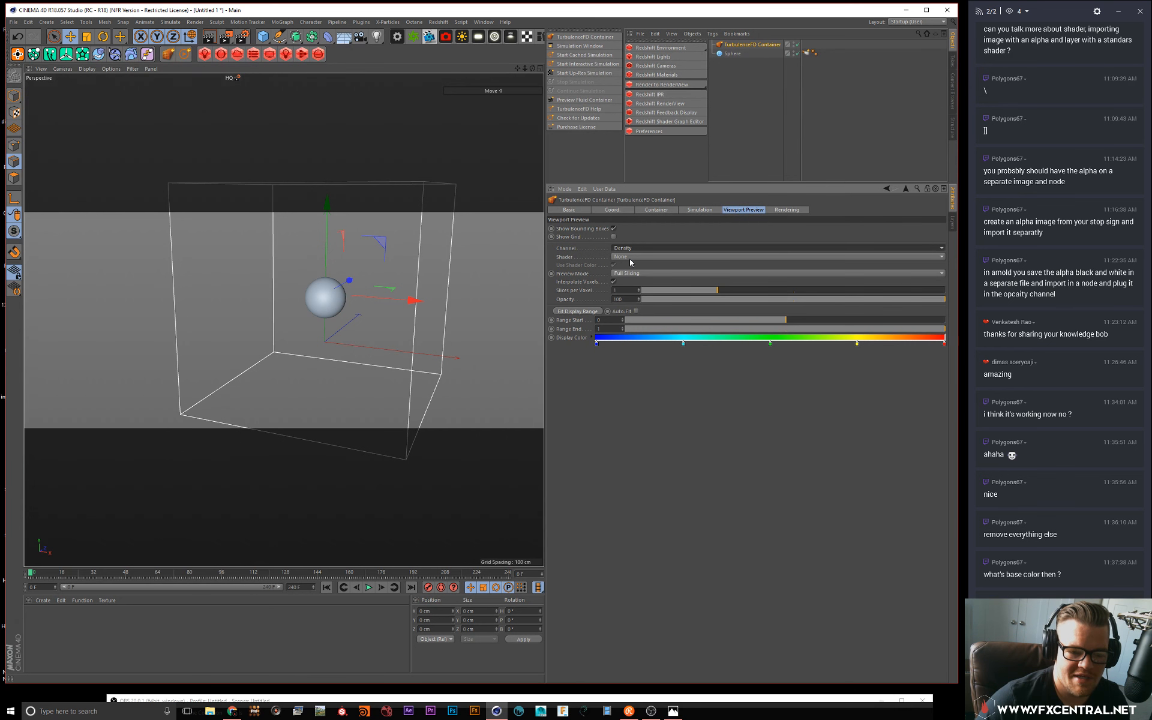
left_click(631, 258)
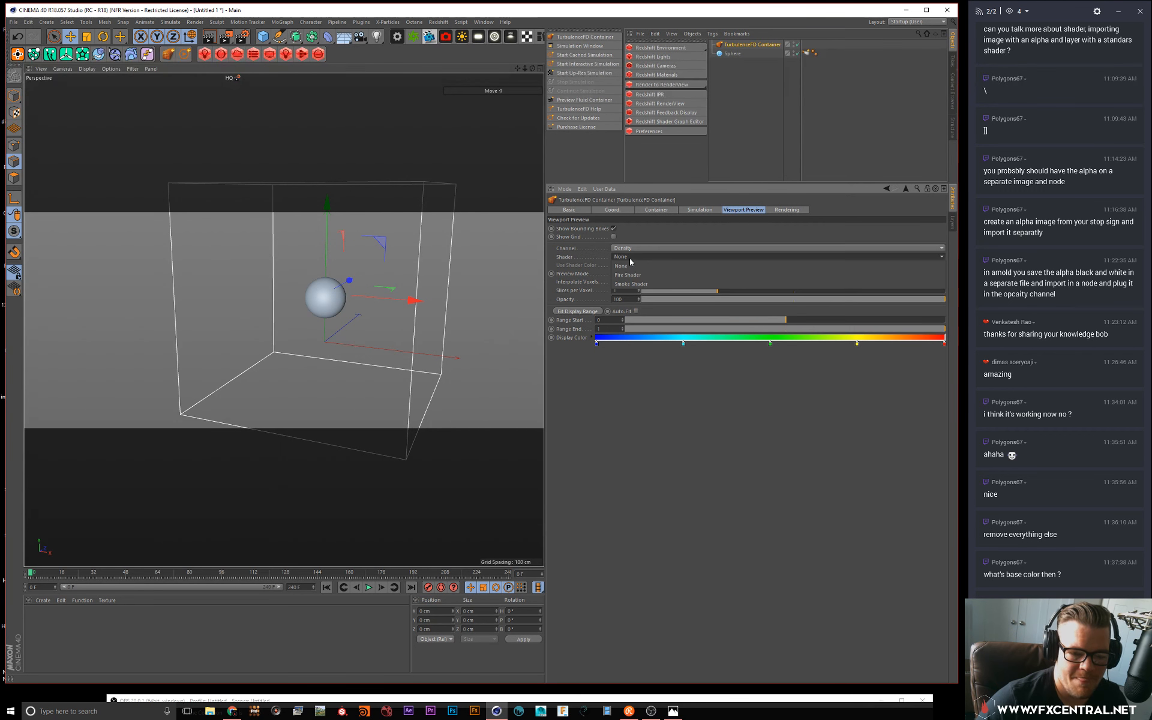
left_click(776, 398)
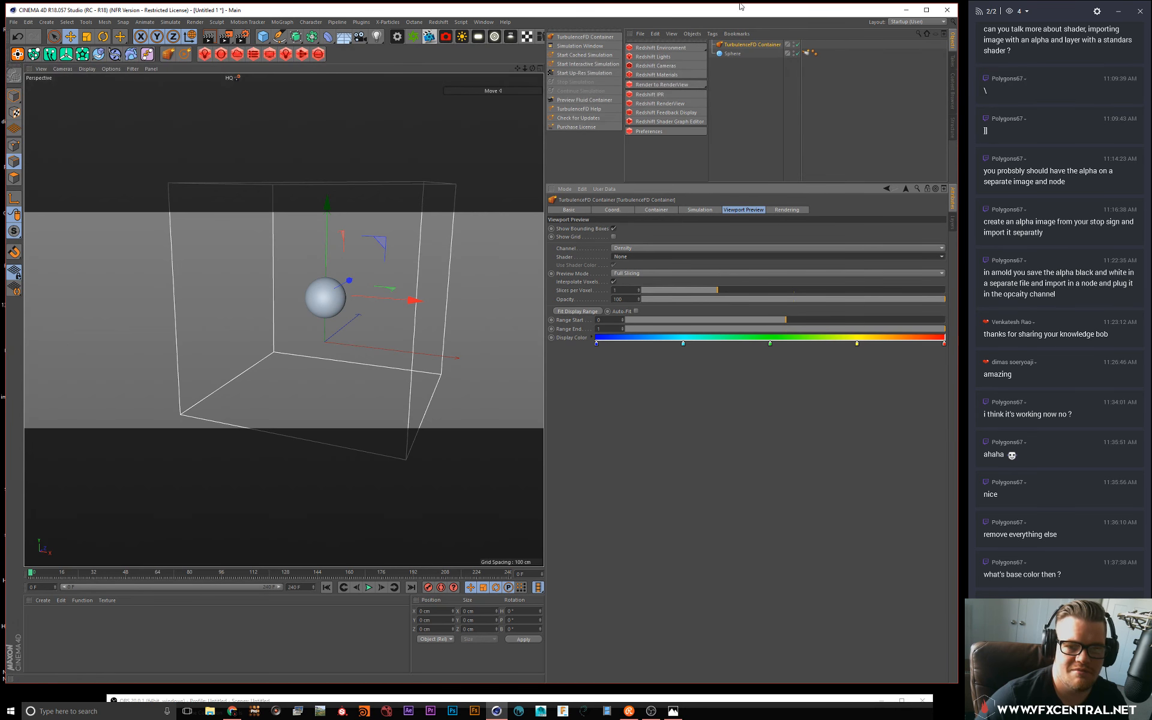
Step: Run a cached simulation of the container, move its progress window clear of the viewport and stop the simulation early
left_click(732, 53)
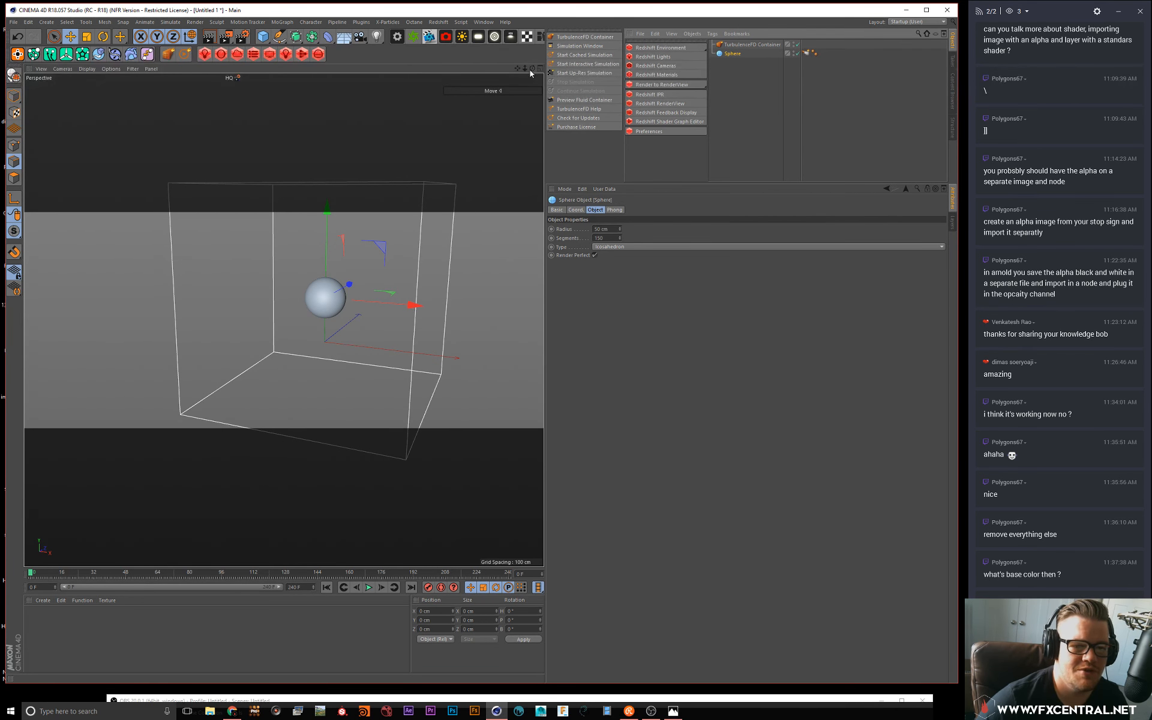
left_click(565, 55)
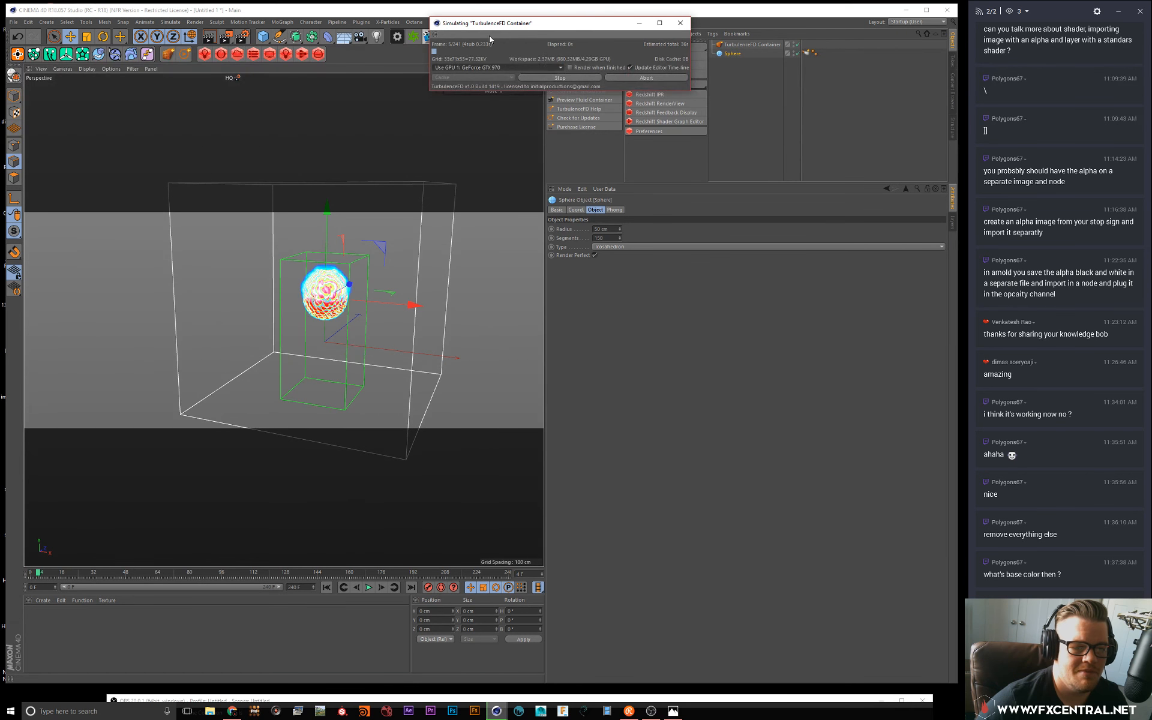
left_click_drag(498, 25, 630, 258)
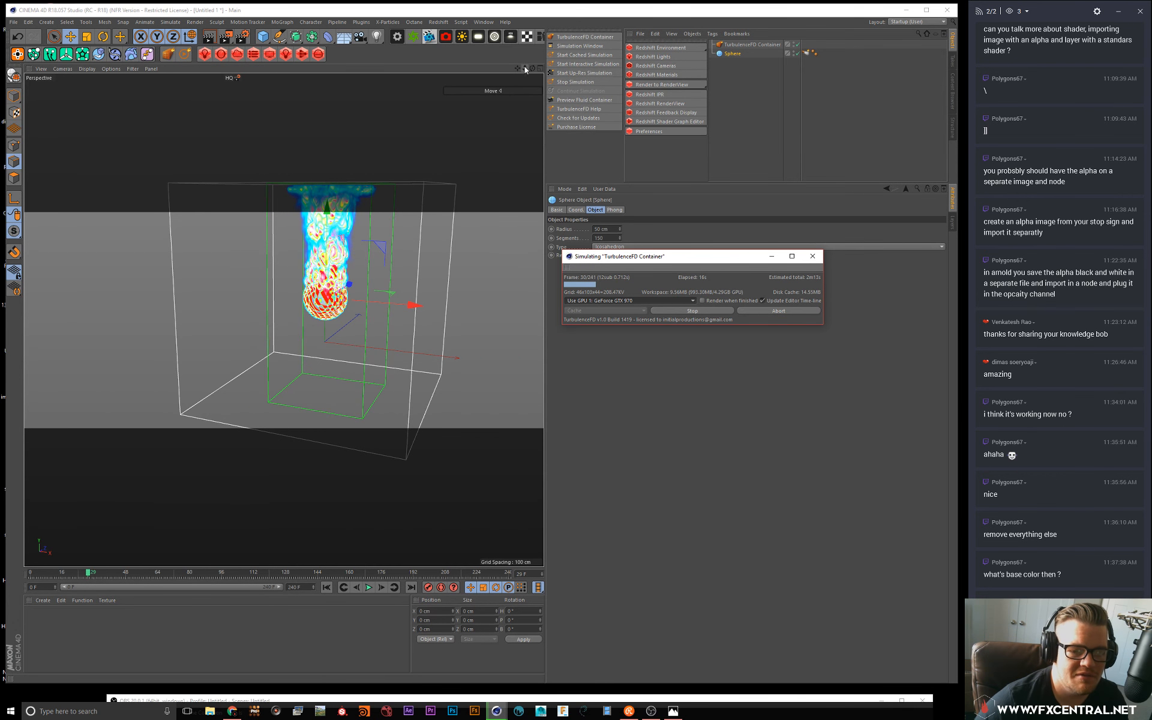
left_click(714, 312)
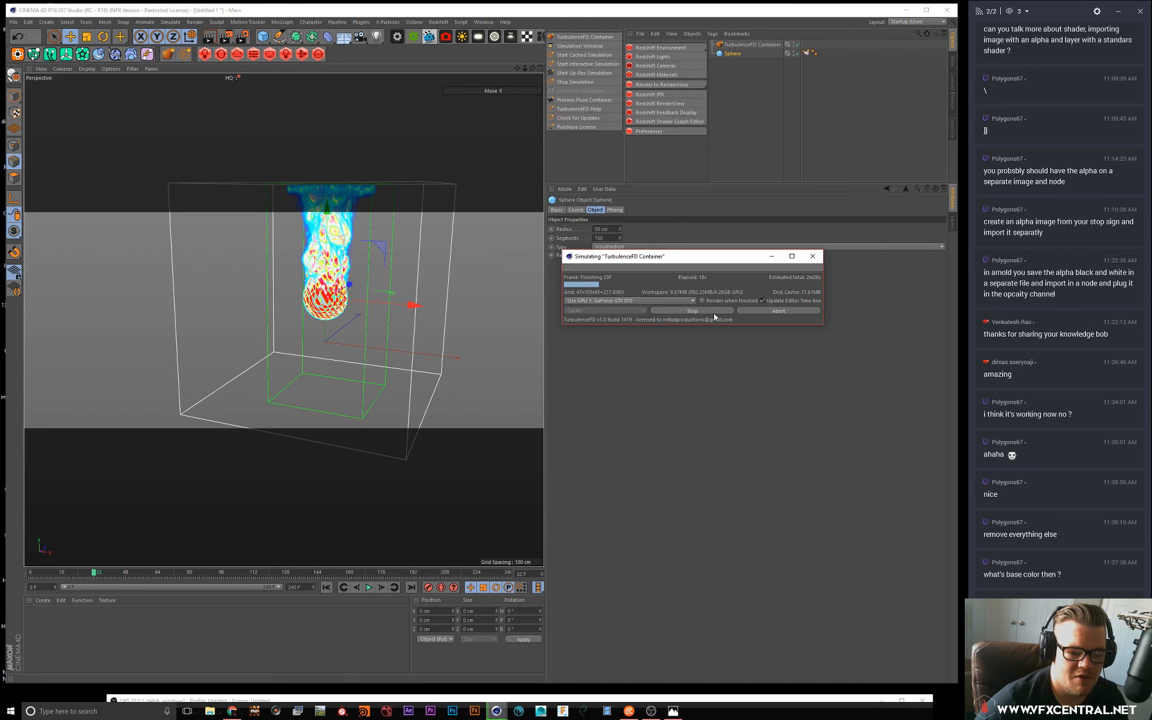
Step: Dock the simulation window between the object list and the attribute area
mouse_move(524, 69)
left_mouse_down()
mouse_move(502, 70)
mouse_move(514, 65)
left_mouse_up()
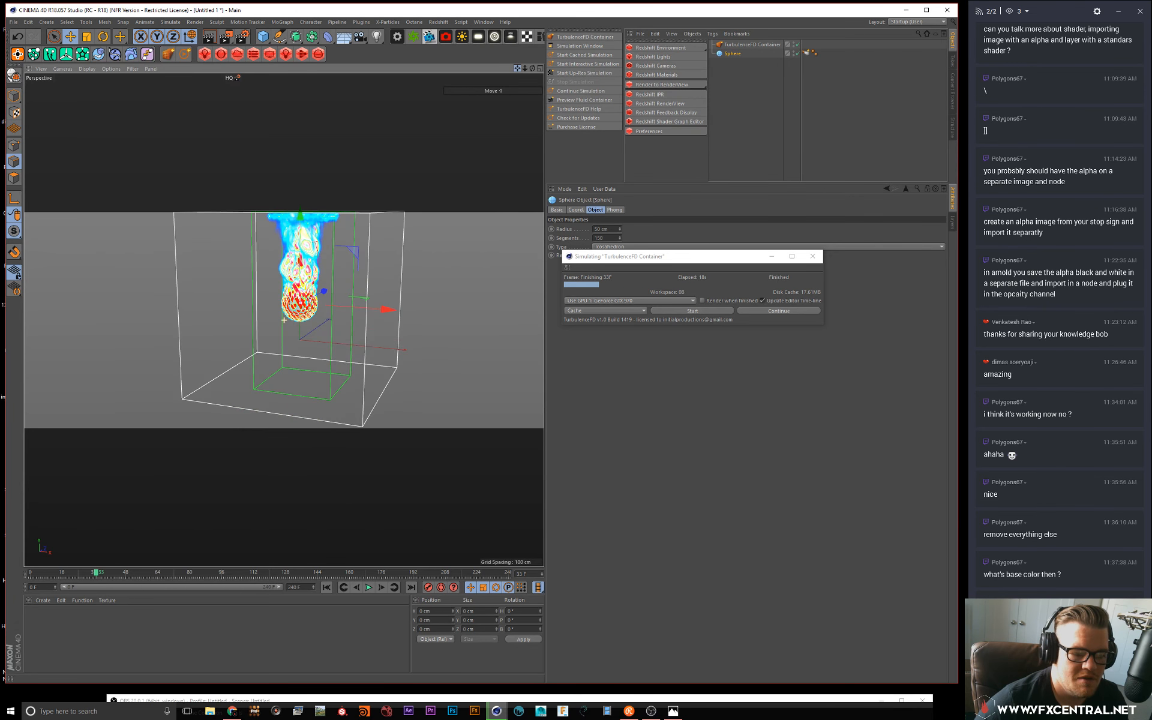
left_click(840, 138)
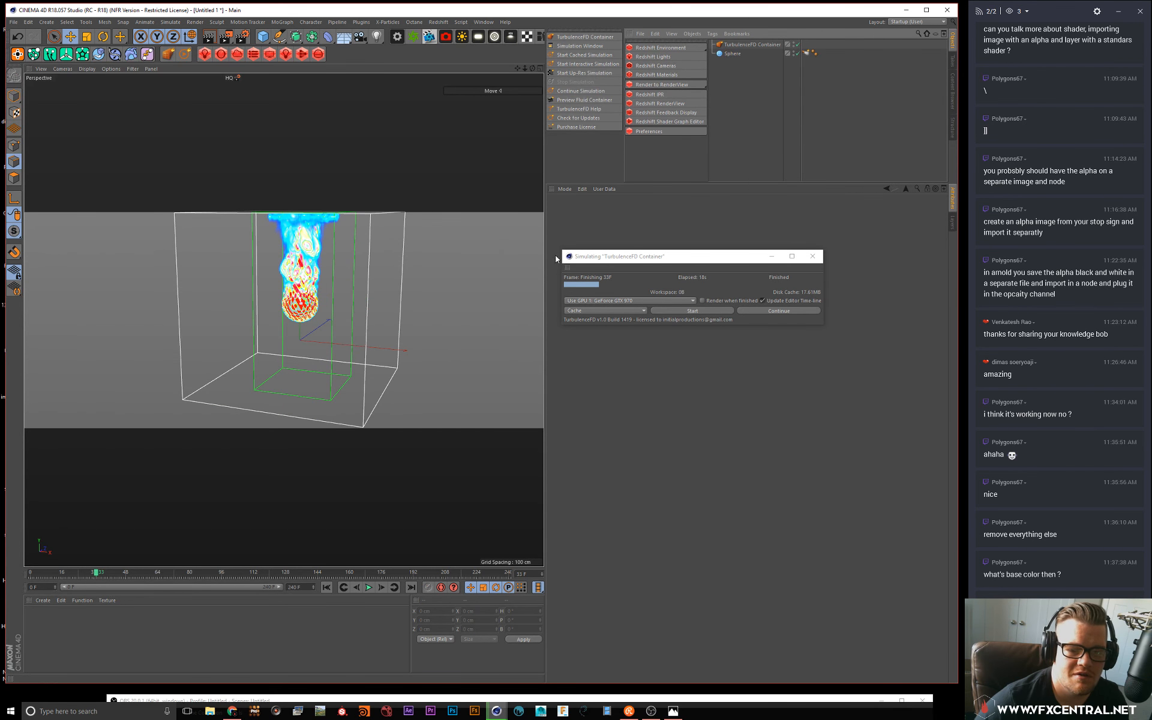
left_click_drag(567, 268, 592, 193)
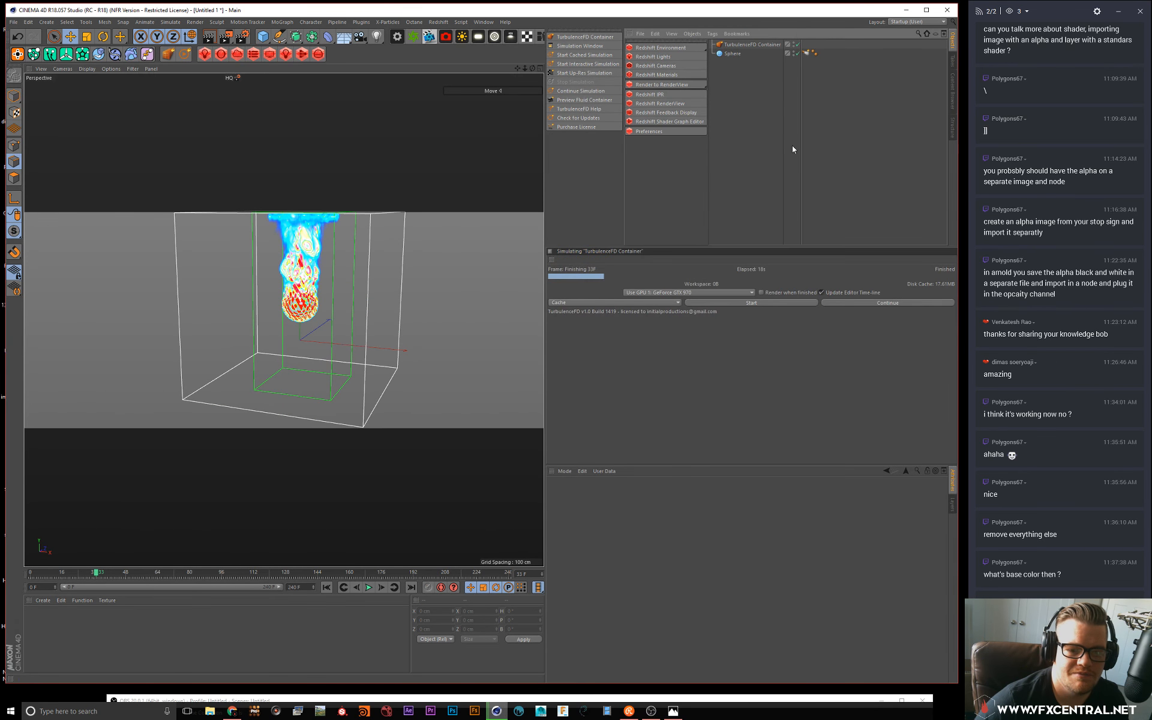
Step: Set the sphere emitter's velocity weight to 5, normal force to 50 cm and vertical directional force to -50 cm
left_click(805, 53)
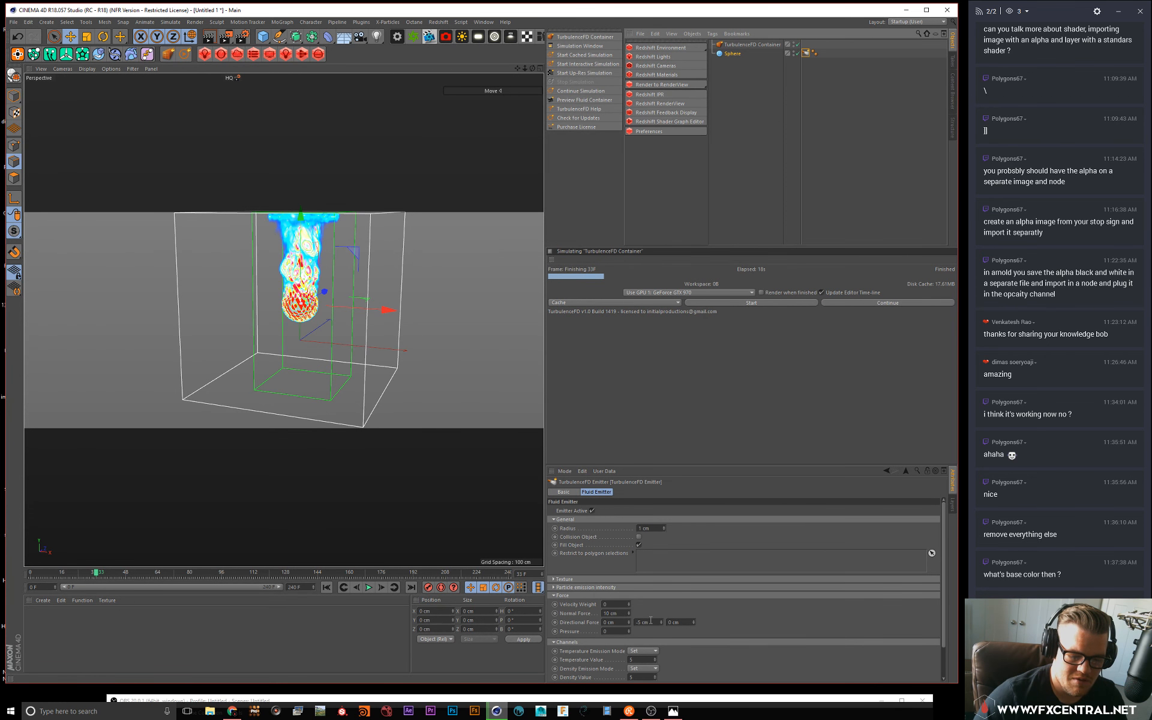
left_click_drag(651, 622, 540, 621)
left_click_drag(621, 613, 510, 603)
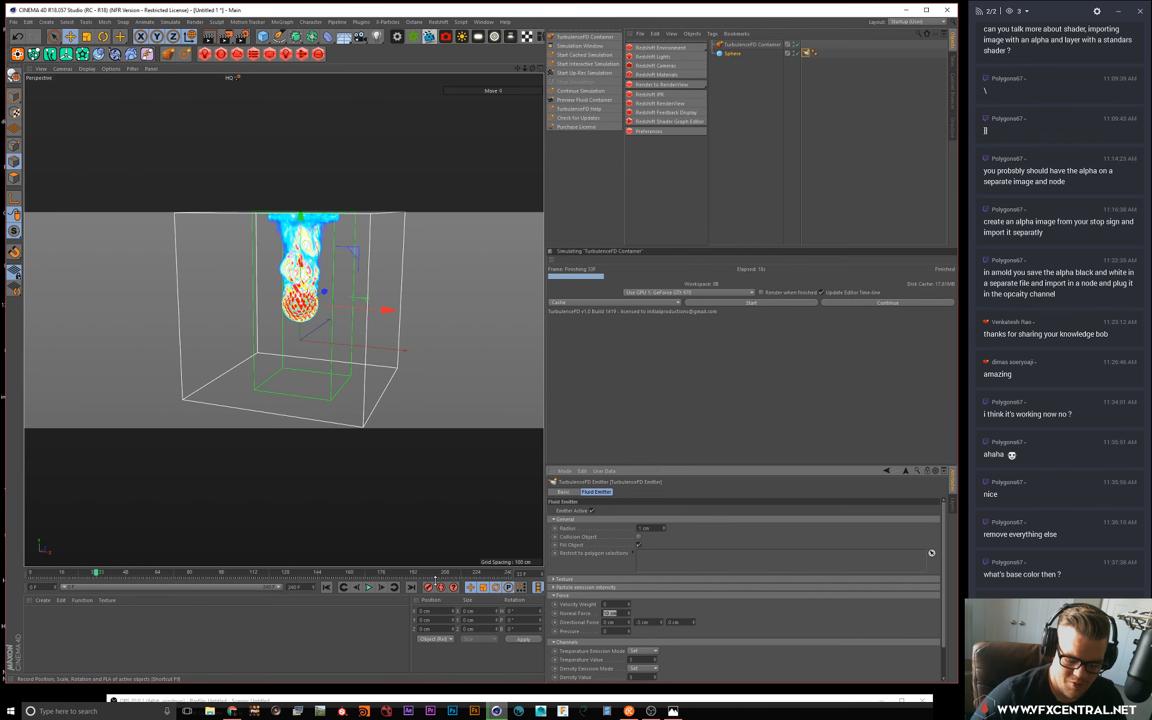
type("50")
key("Return")
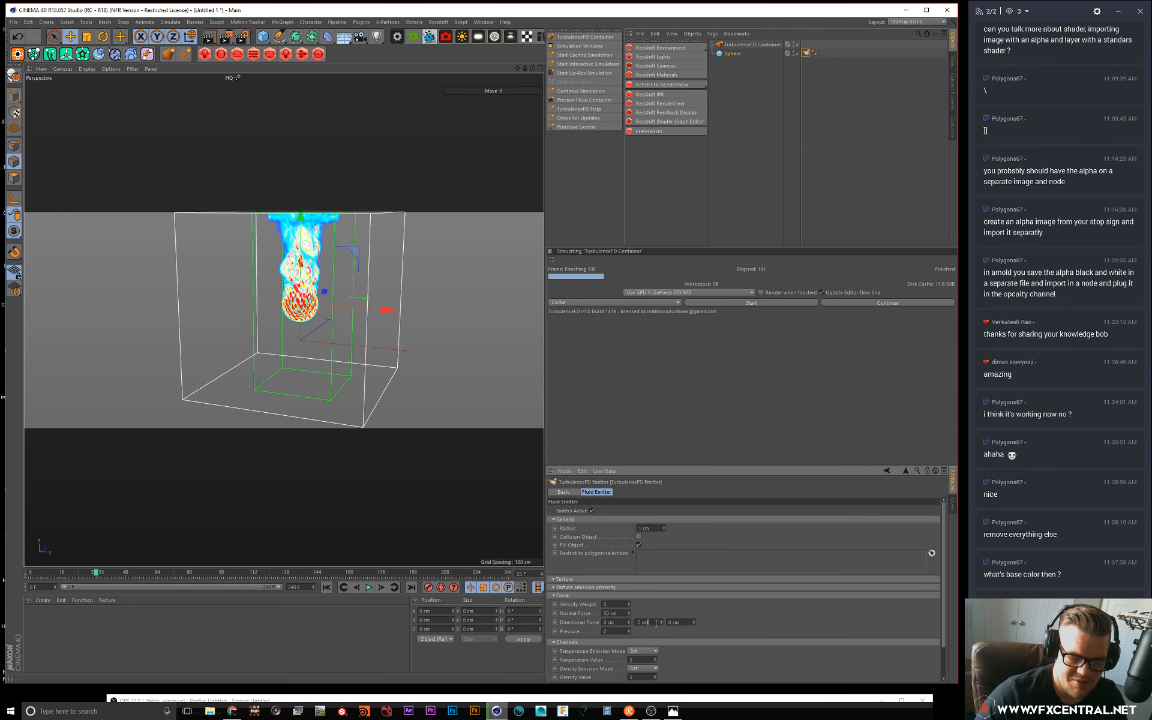
left_click_drag(656, 624, 374, 555)
type("-50")
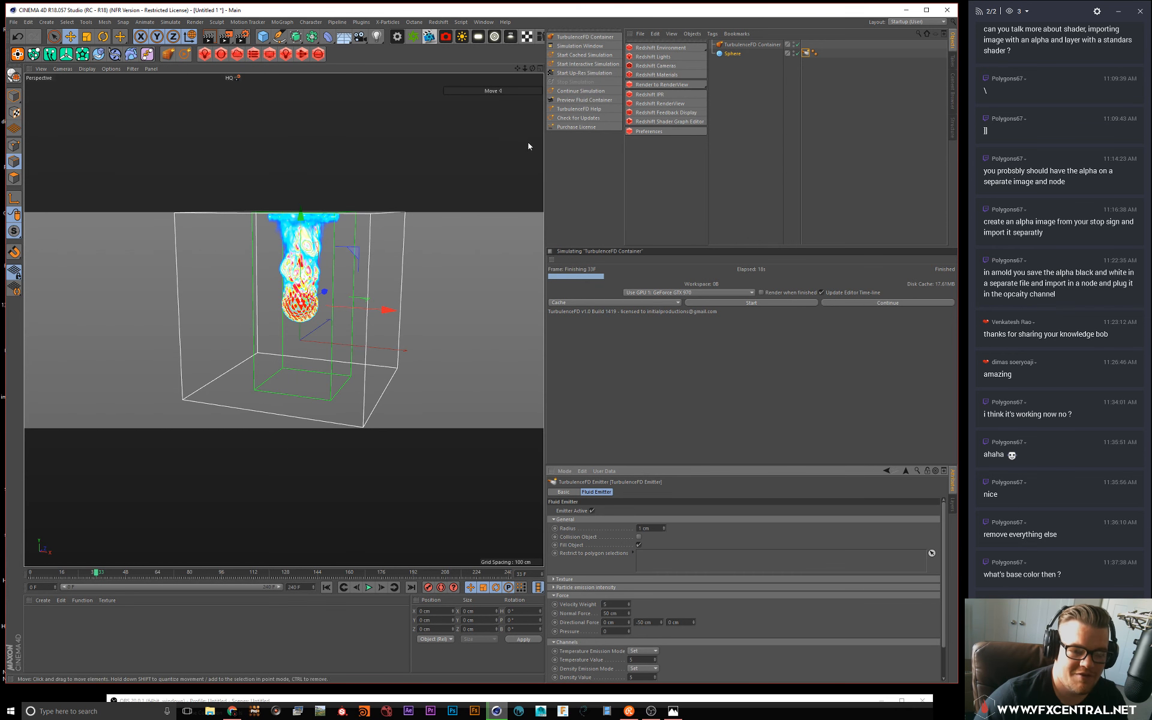
Step: Rerun the simulation with the new emitter forces, overwriting the existing cache, and stop it after a few frames
left_click(747, 306)
left_click(747, 305)
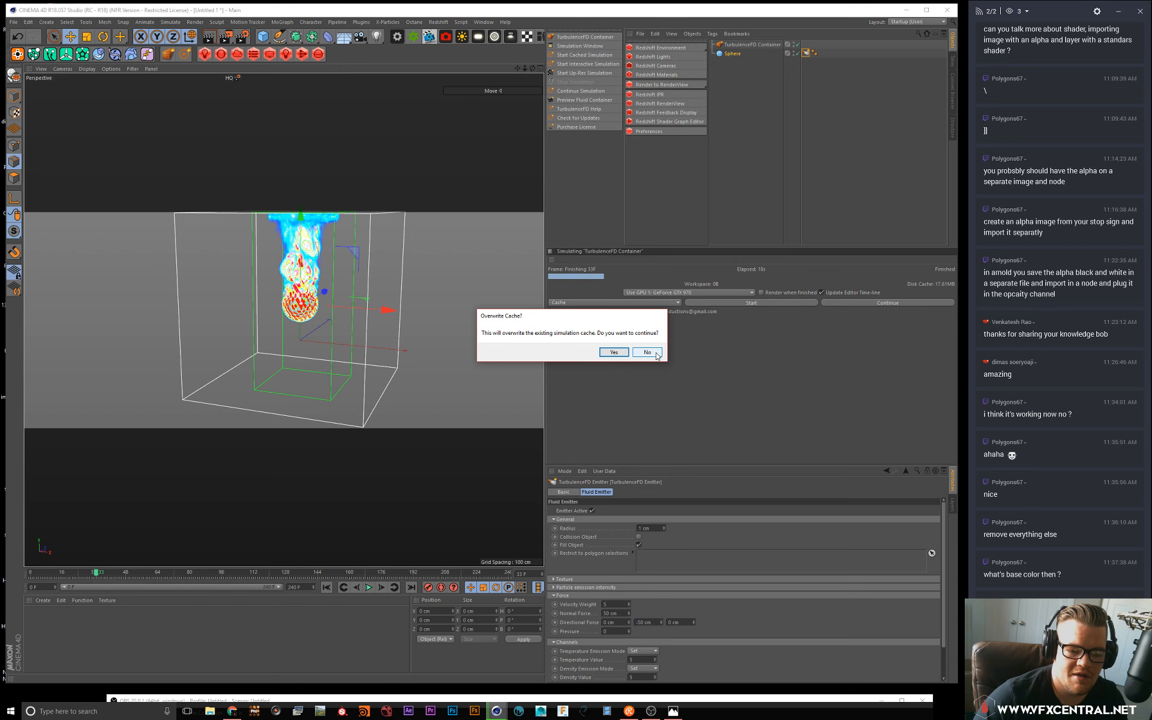
left_click(614, 351)
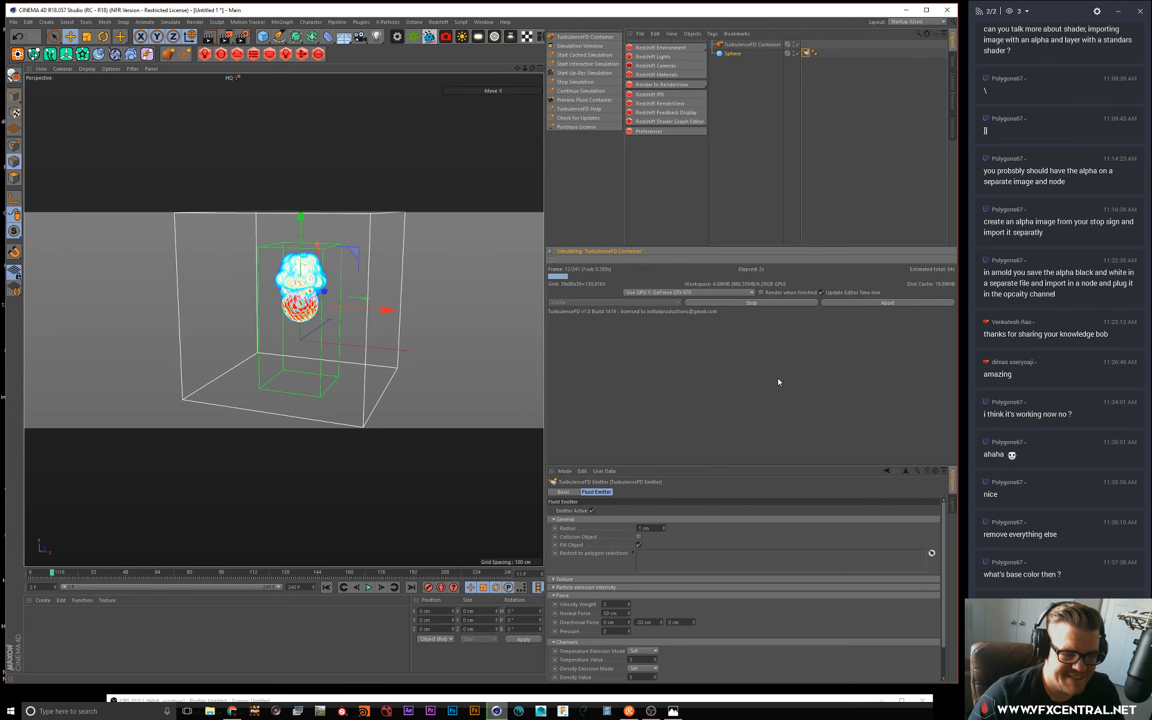
left_click(777, 301)
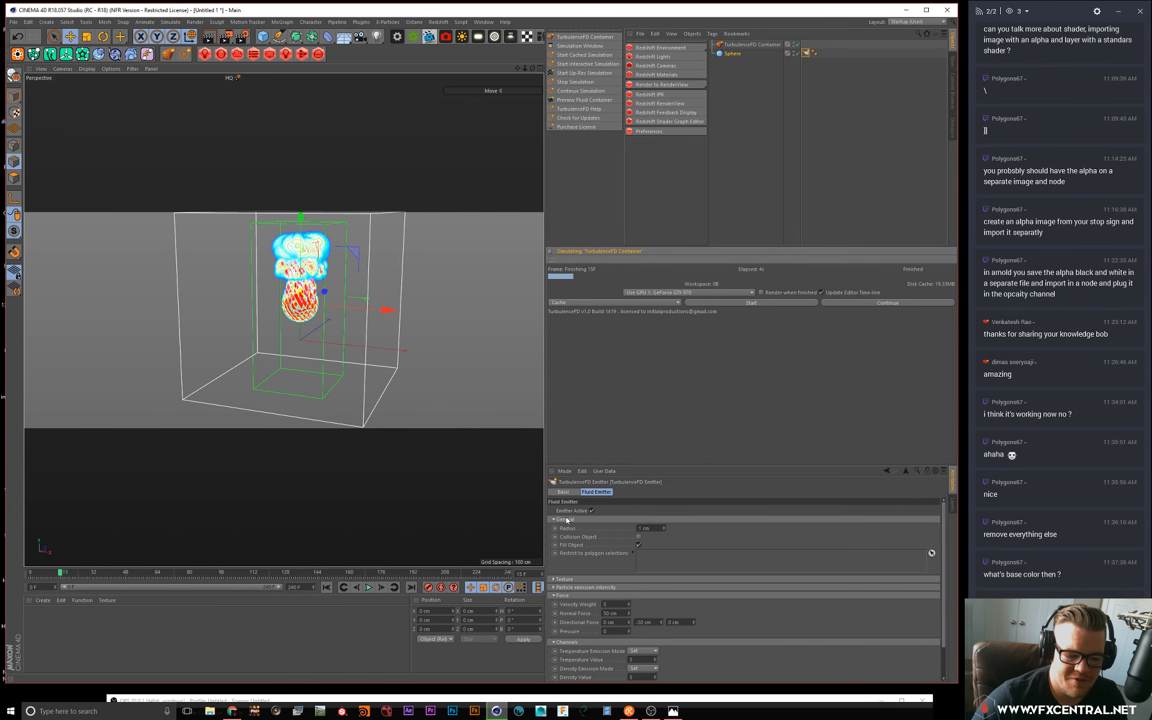
Step: Show the container's simulation settings, collapse the Solver group and enlarge the attribute area upward
left_click(741, 44)
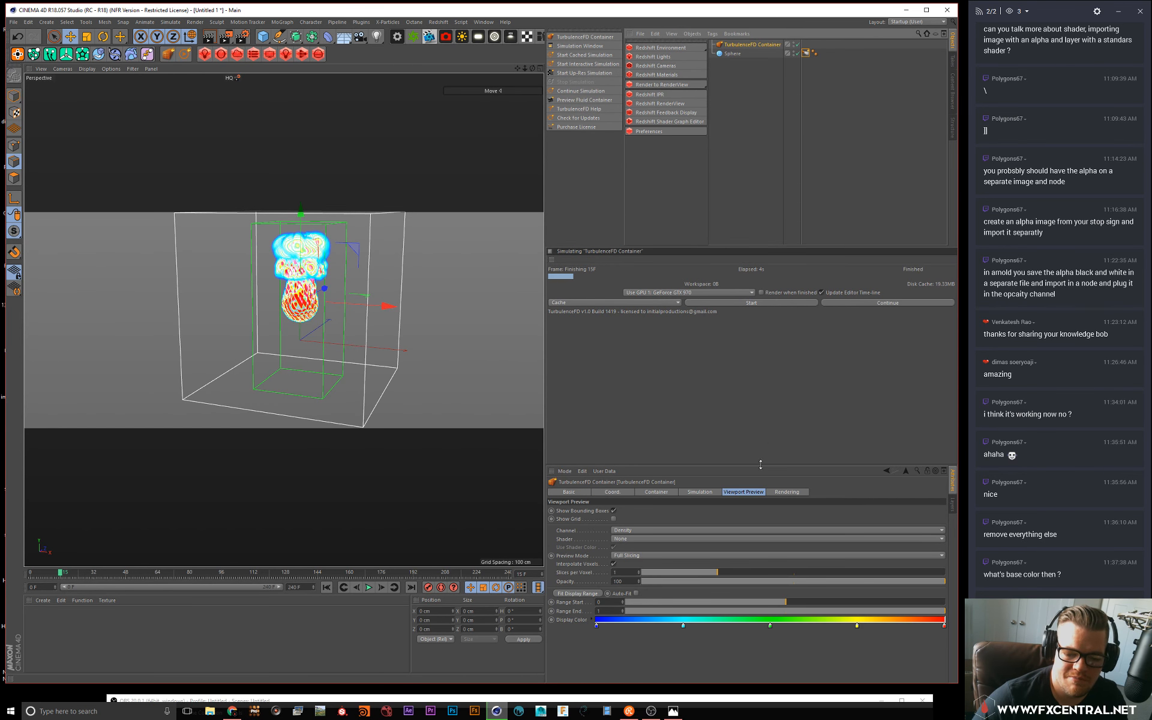
left_click(652, 491)
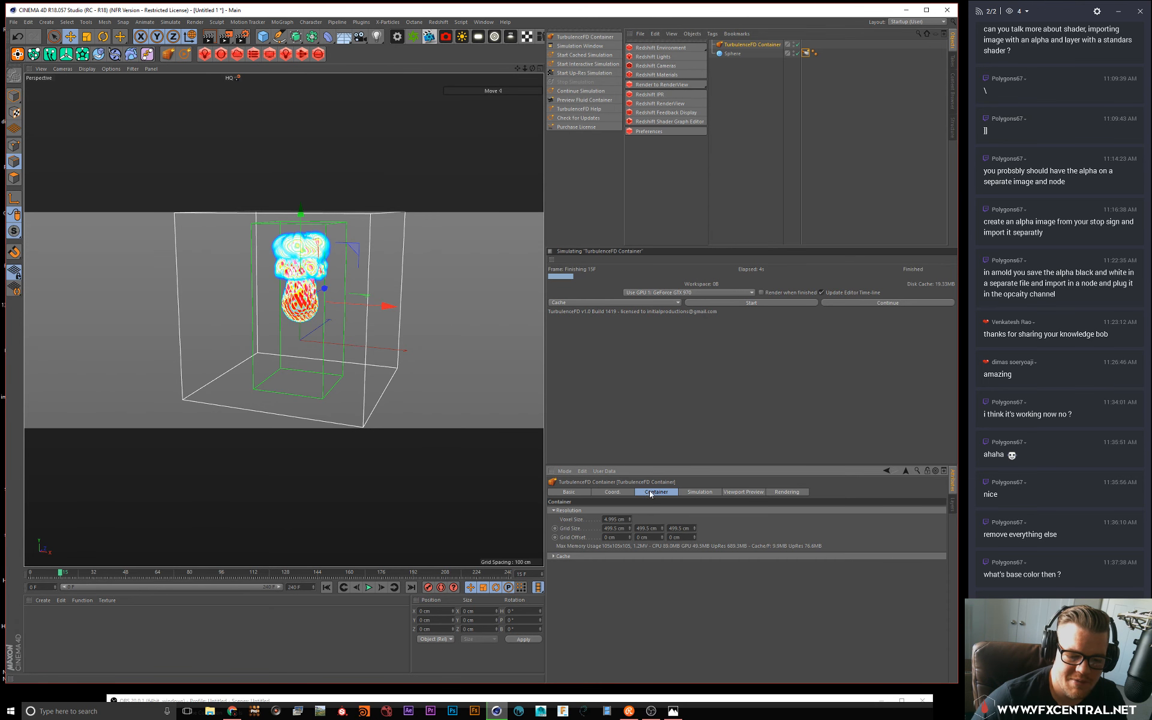
left_click(693, 492)
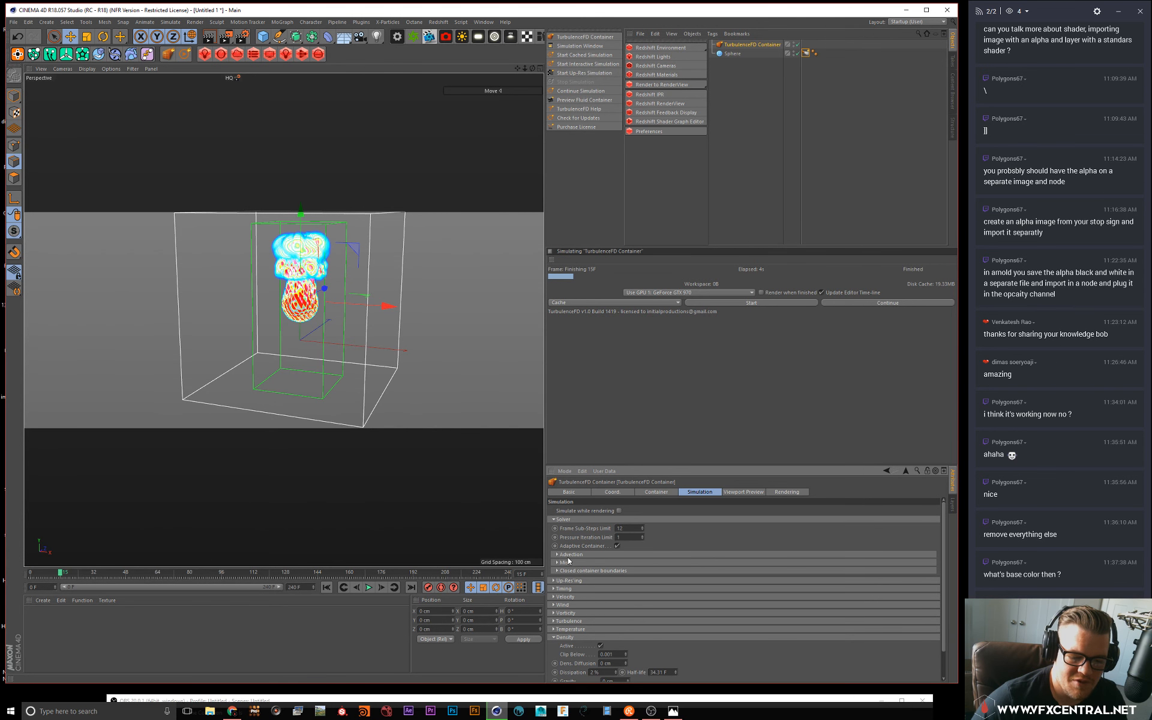
left_click(562, 519)
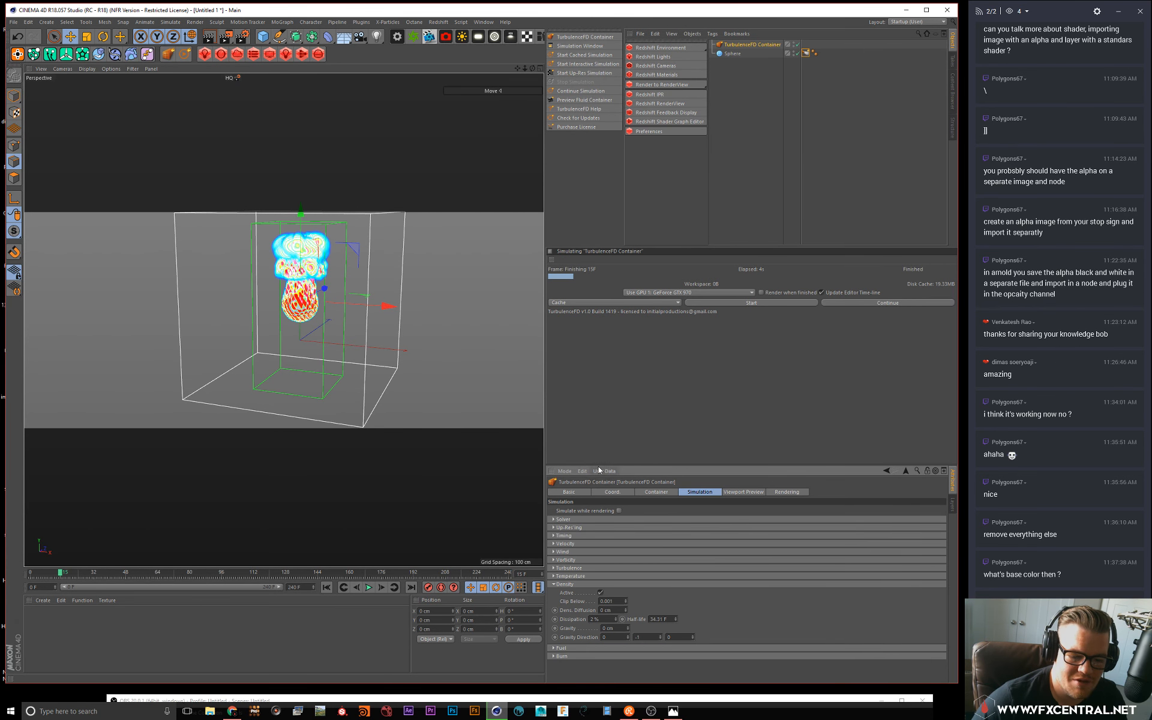
left_click_drag(599, 464, 607, 328)
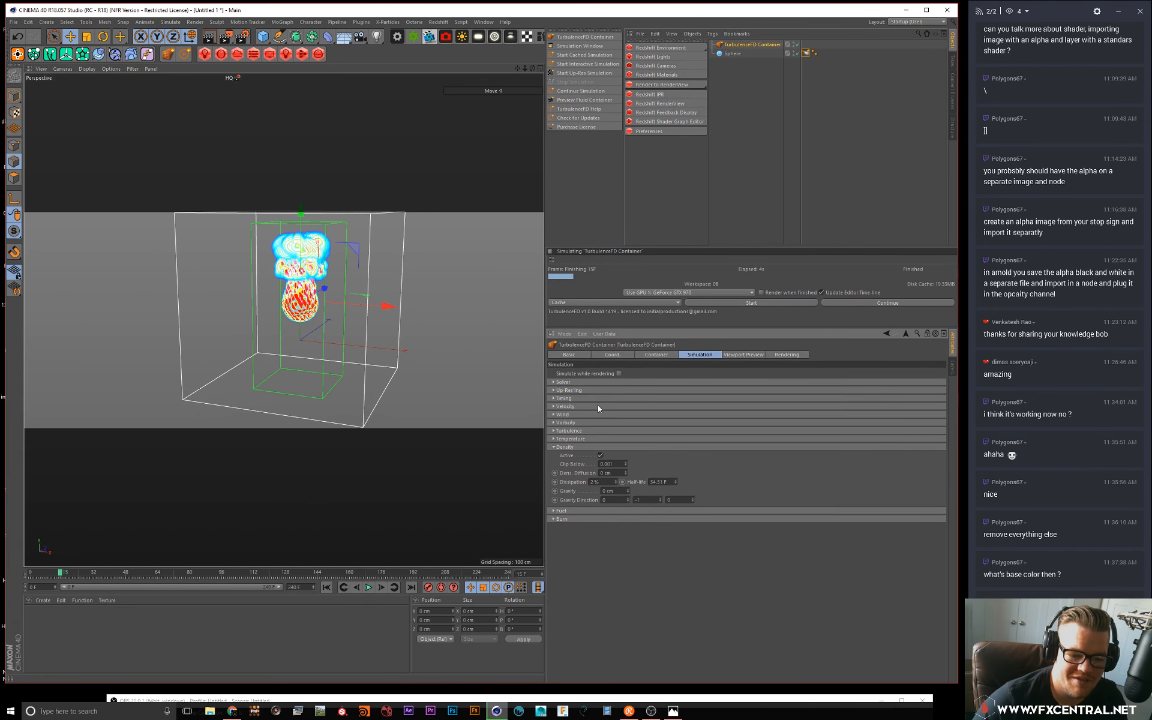
left_click(564, 382)
left_click(563, 382)
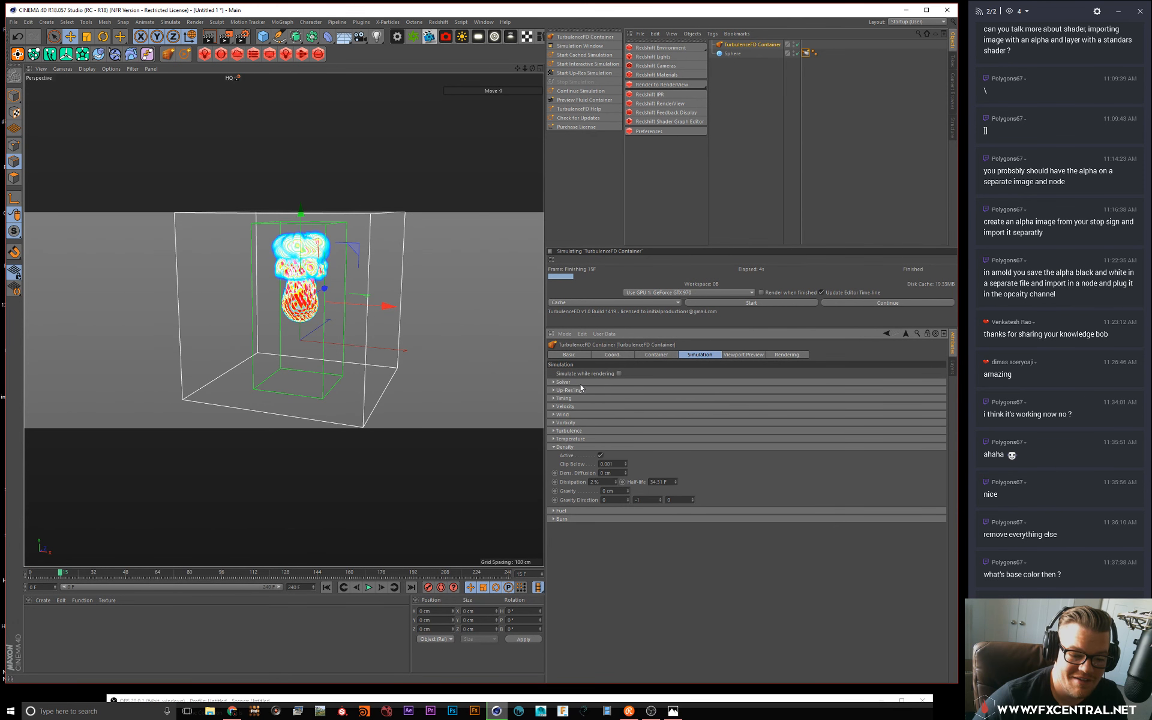
left_click(574, 382)
left_click(573, 382)
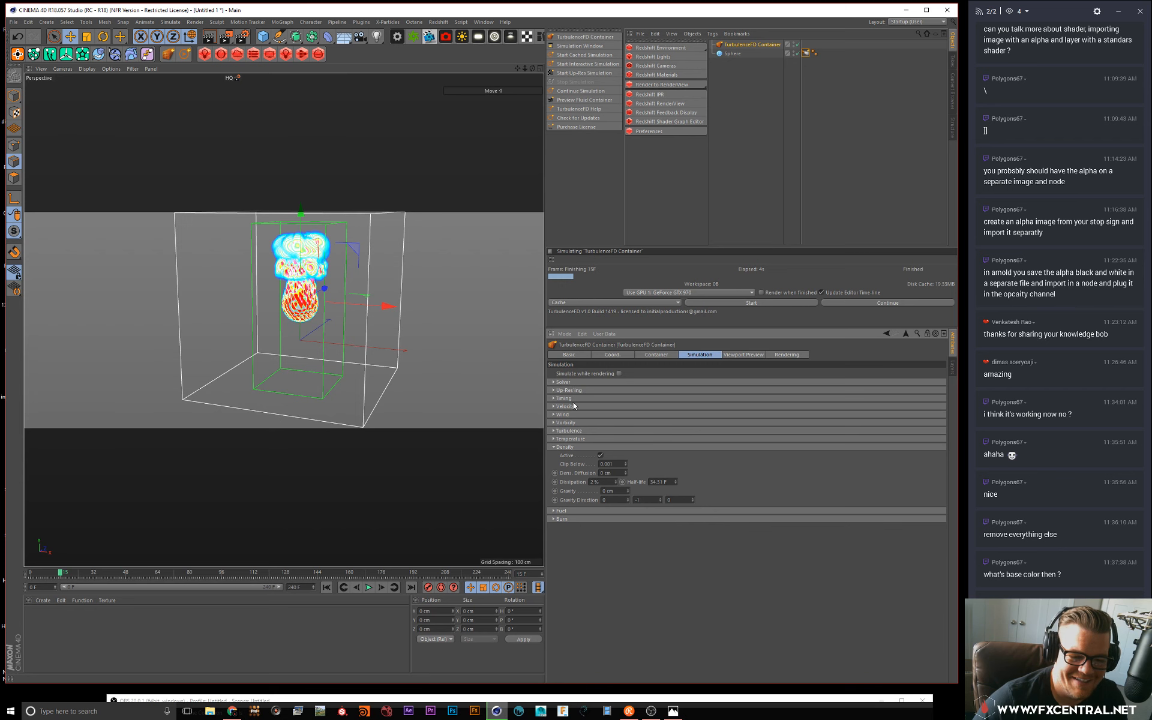
Step: Set the TurbulenceFD container's voxel size to 8 cm
left_click(655, 354)
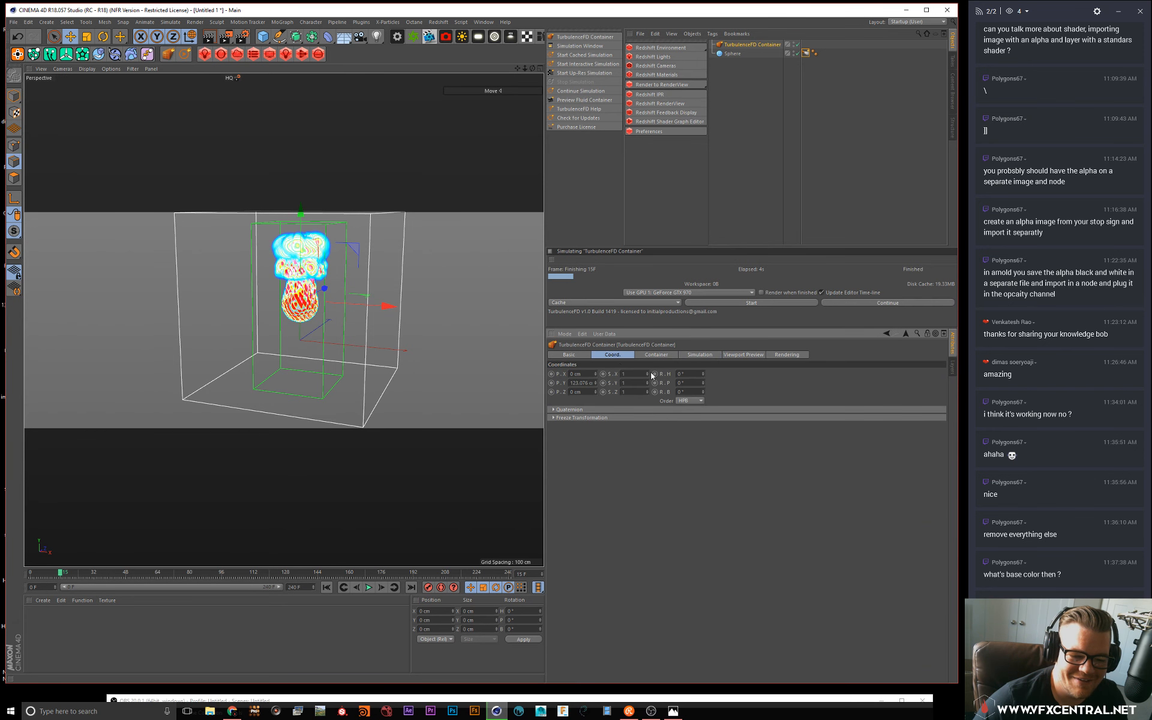
left_click_drag(623, 381, 377, 350)
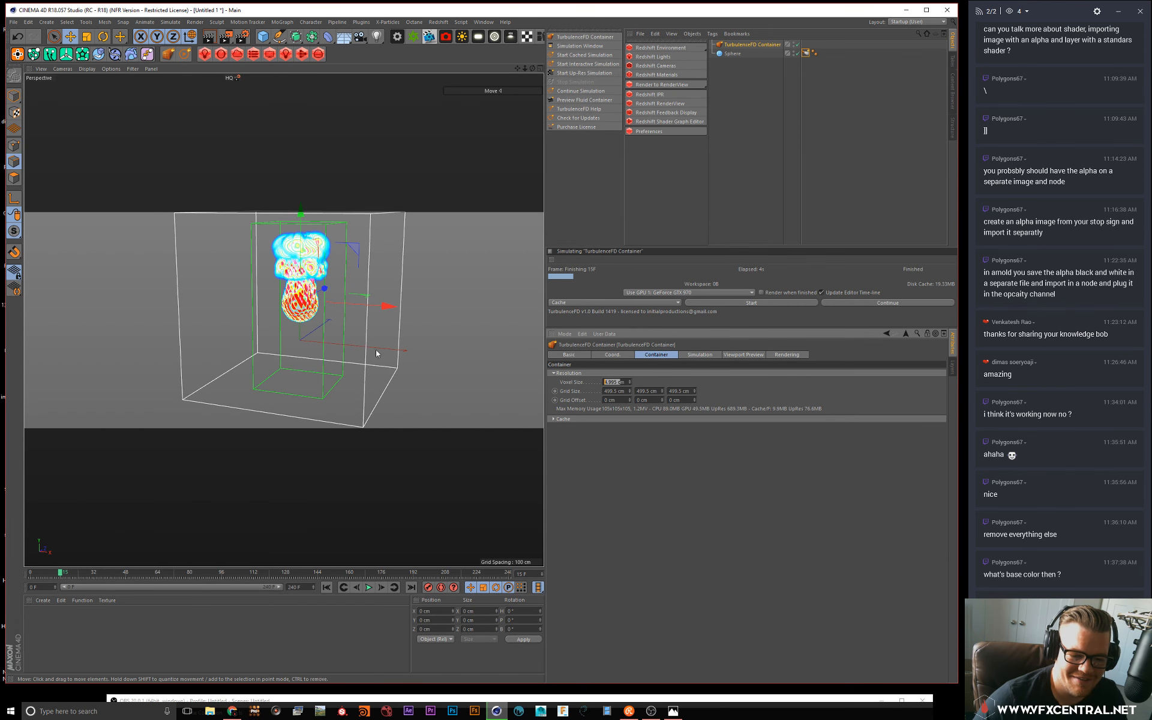
type("800")
key("Return")
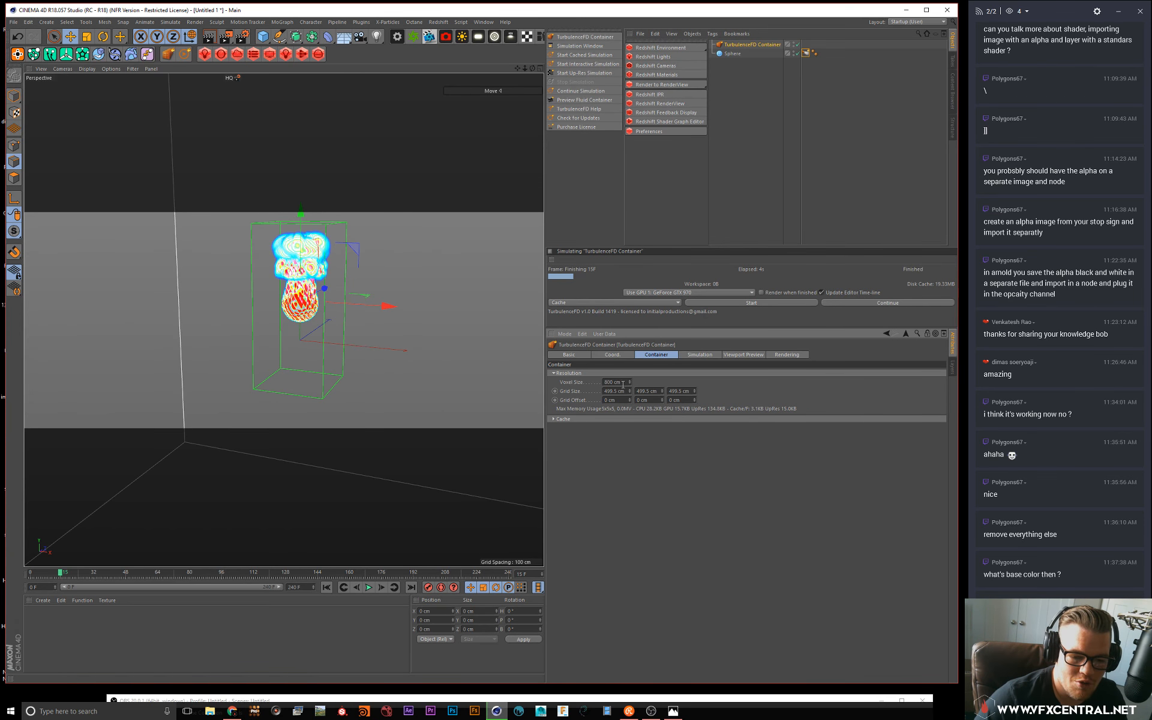
left_click_drag(621, 382, 379, 324)
type("8m")
key("Return")
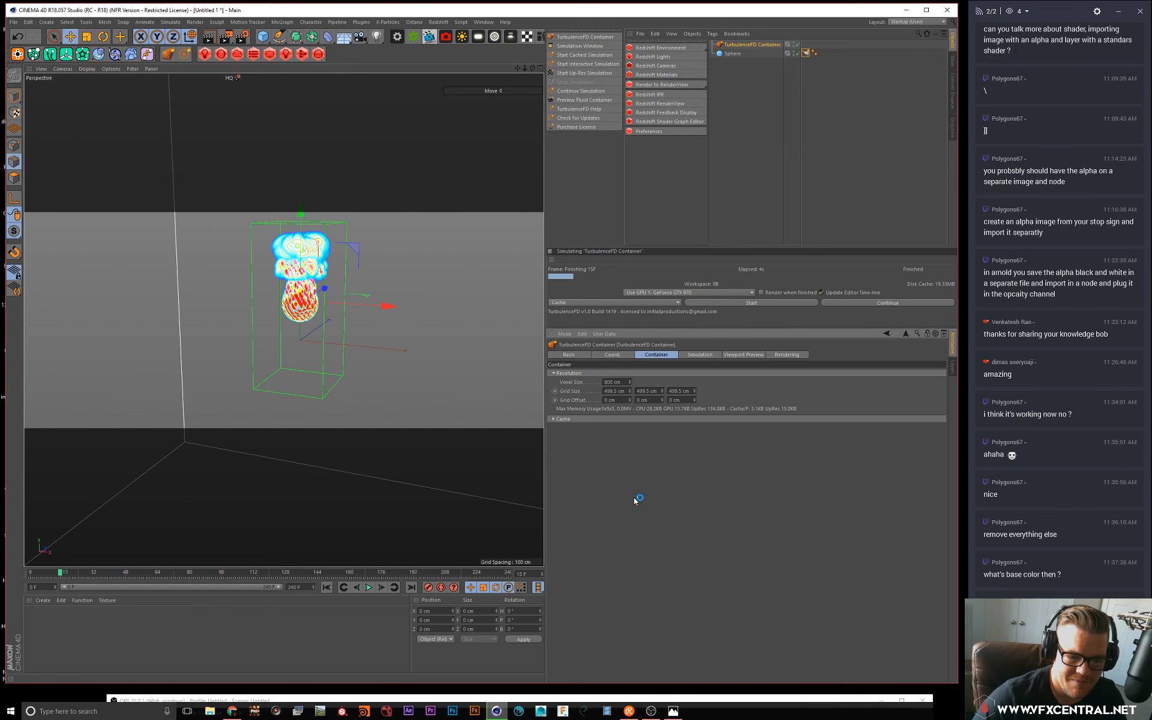
type("8")
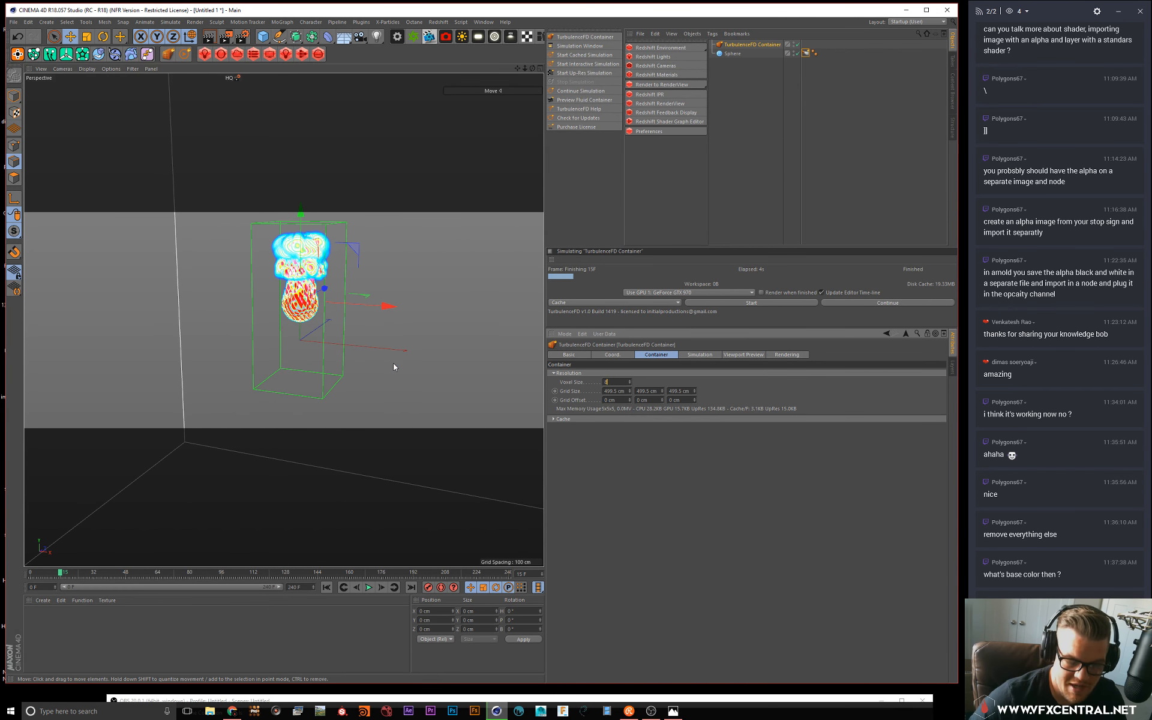
key("Return")
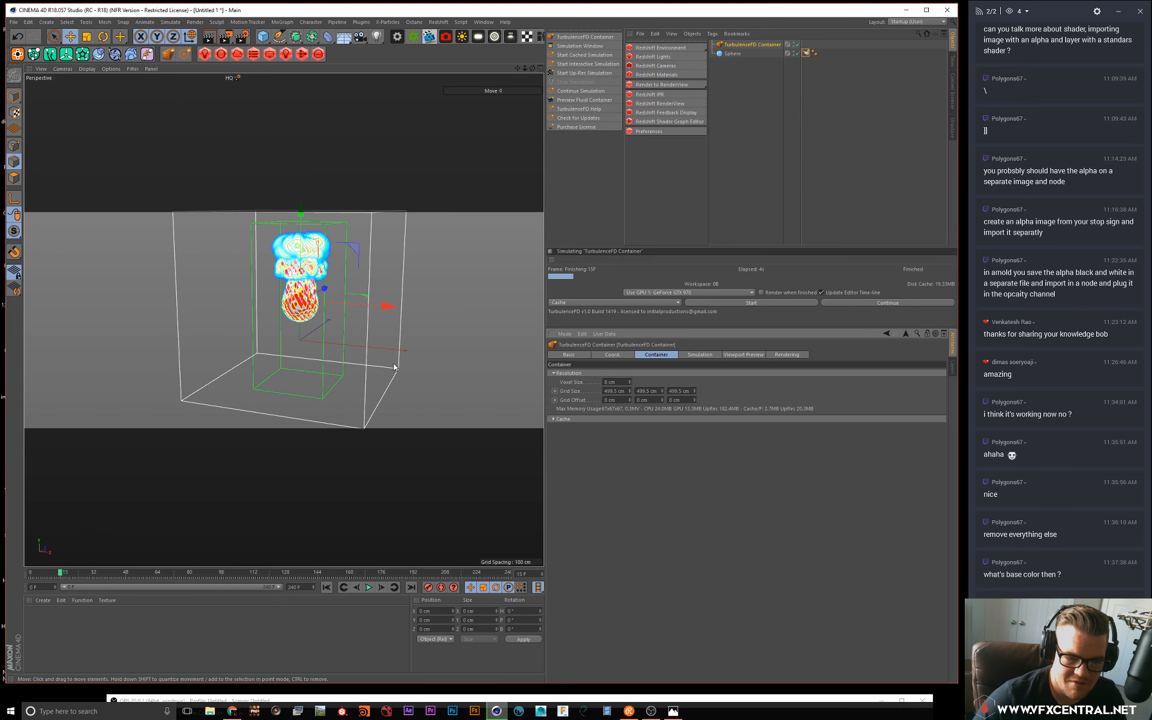
Step: Rerun the simulation with the 8 cm voxels, overwriting the existing cache, and stop it around frame 23
left_click(737, 302)
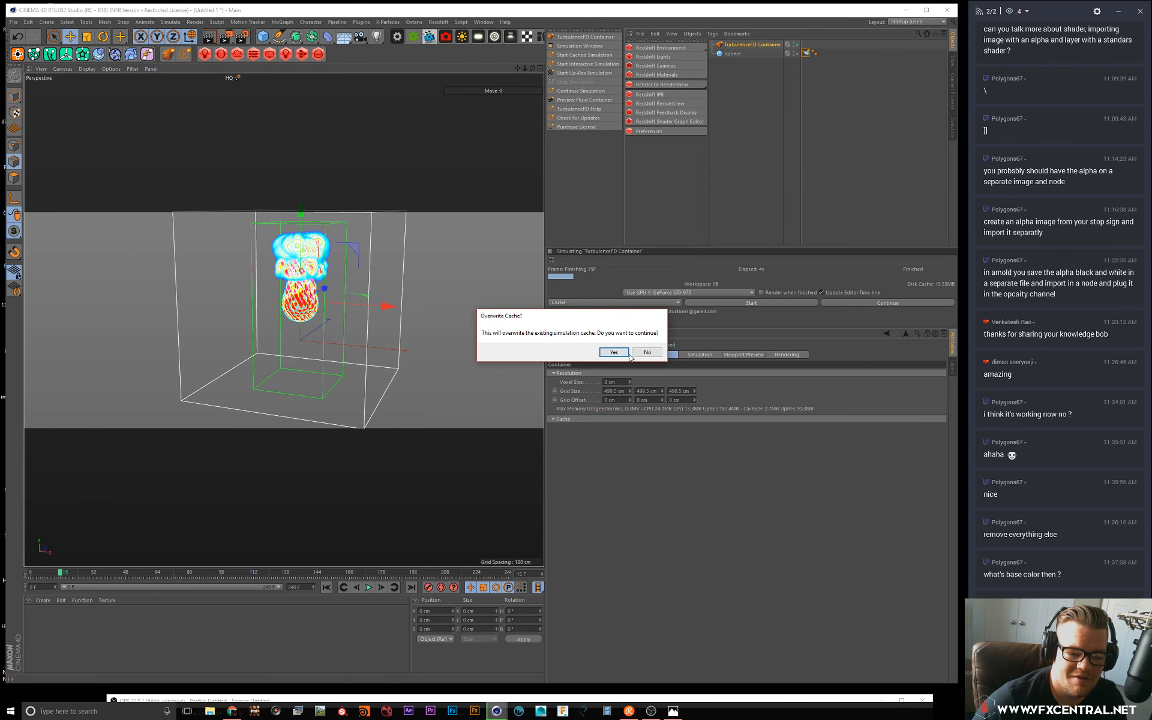
left_click(627, 353)
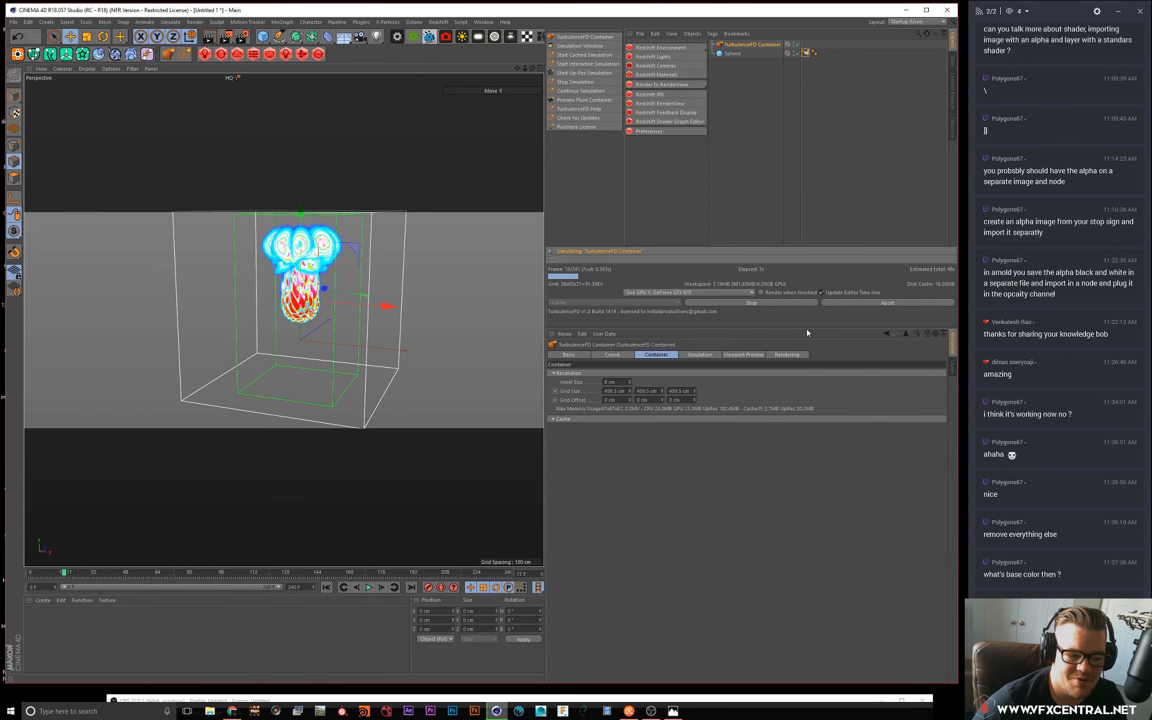
left_click(776, 303)
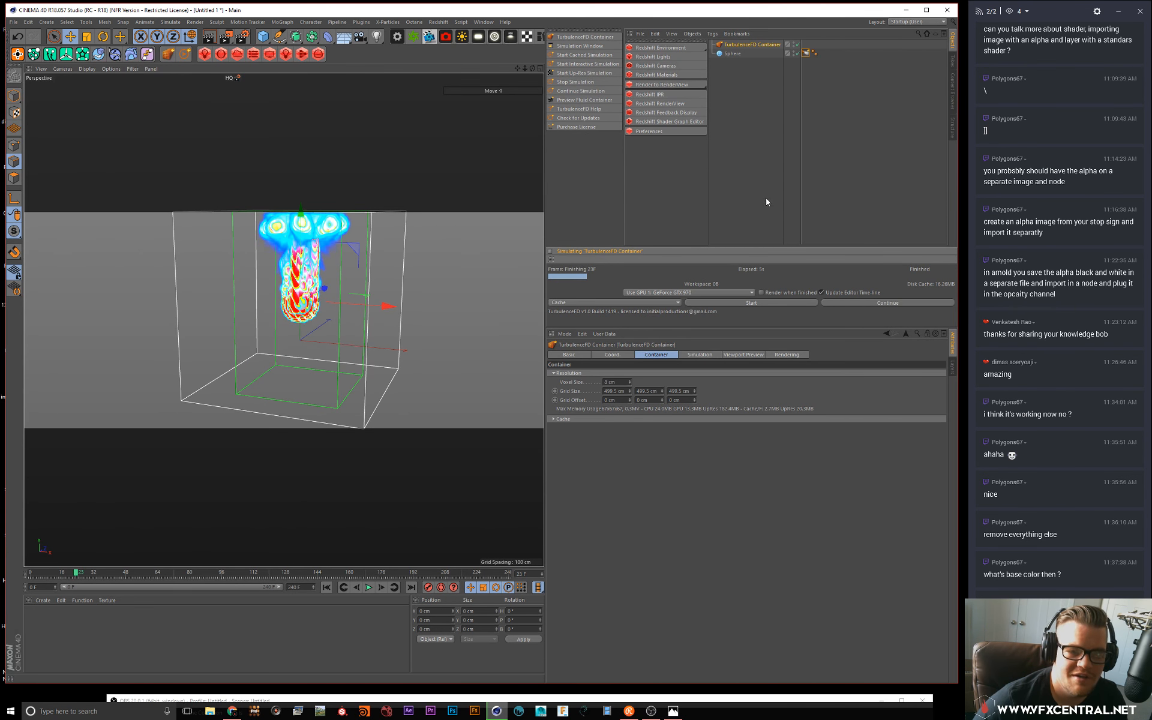
Step: Set the sphere emitter's vertical directional force to 50 cm and rerun the simulation over the existing cache, stopping around frame 14
left_click(805, 54)
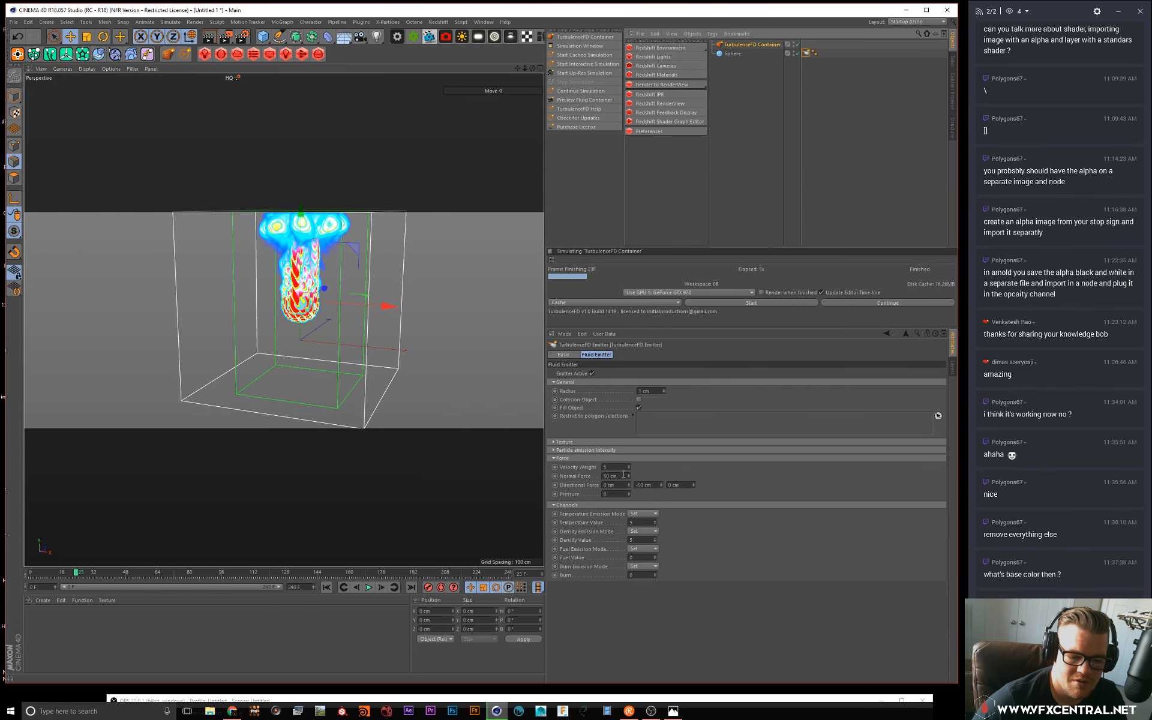
left_click_drag(693, 484, 301, 433)
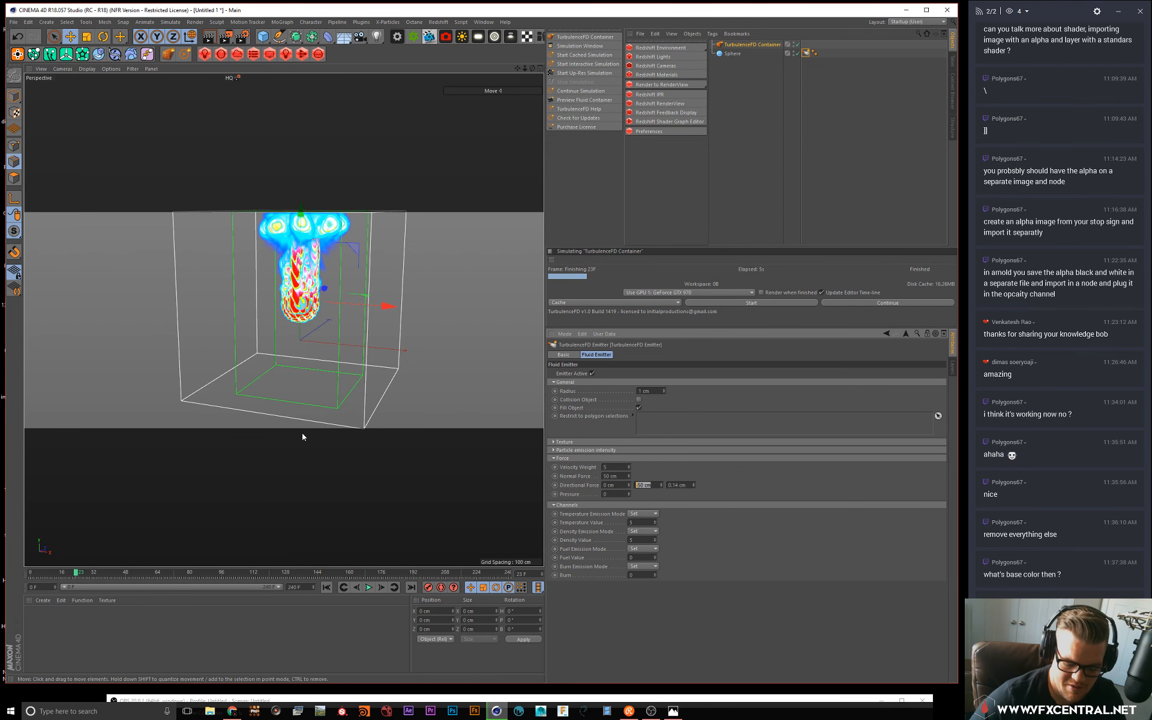
type("50")
key("Return")
left_click(742, 302)
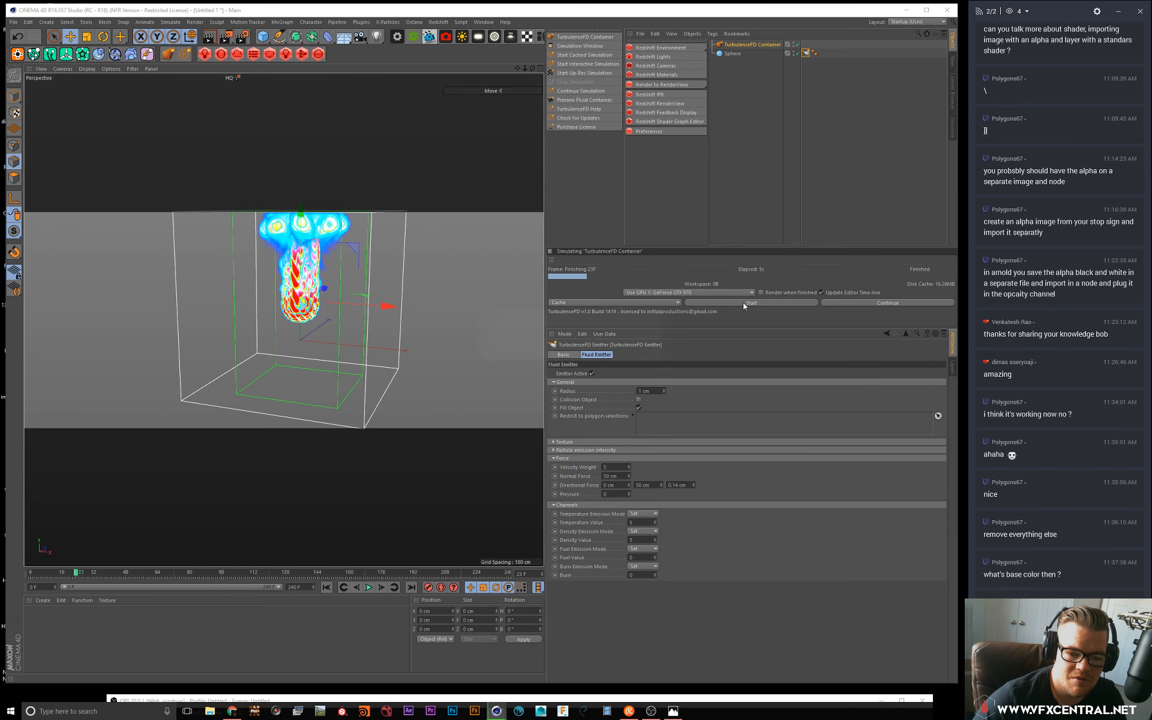
left_click(610, 355)
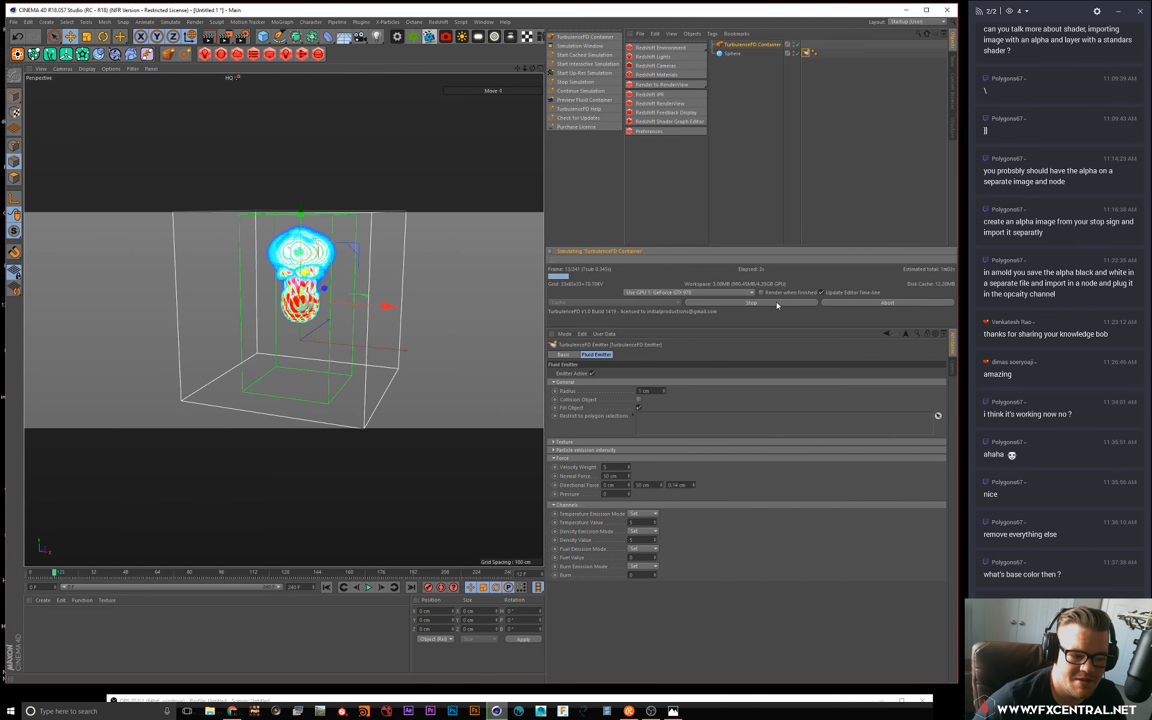
left_click(751, 302)
Step: Set the emitter's directional force to -50 cm in Y and 20 cm in Z
left_click_drag(655, 483, 460, 463)
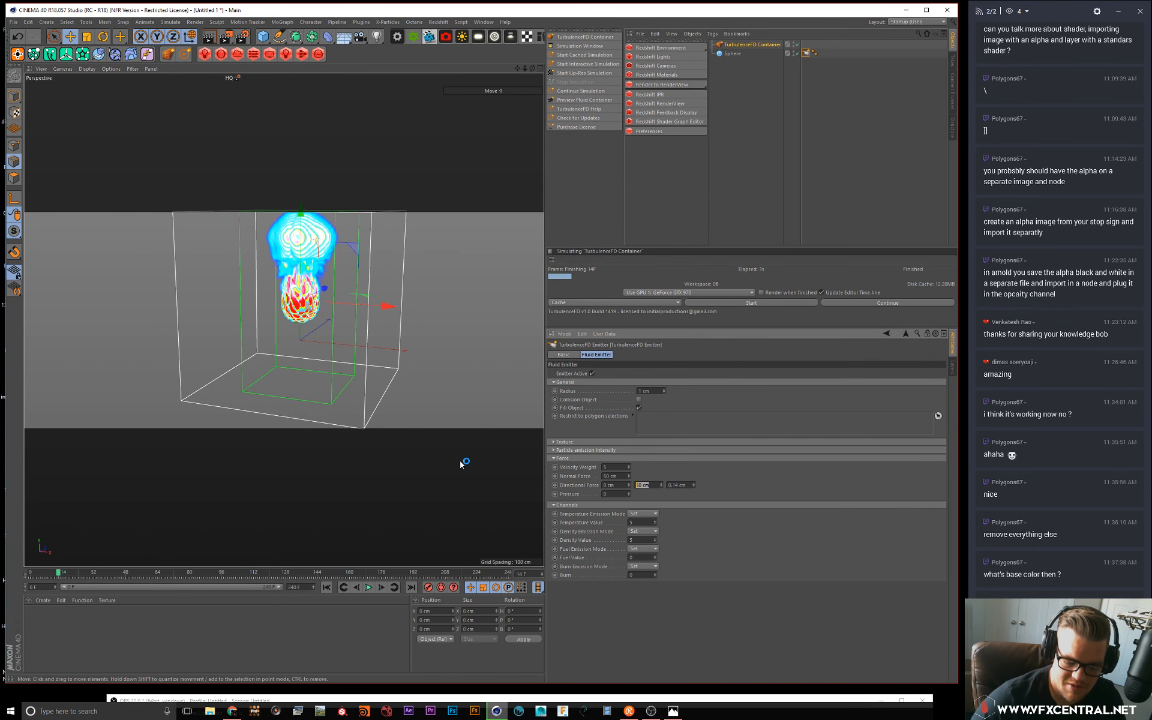
type("-50")
key("Return")
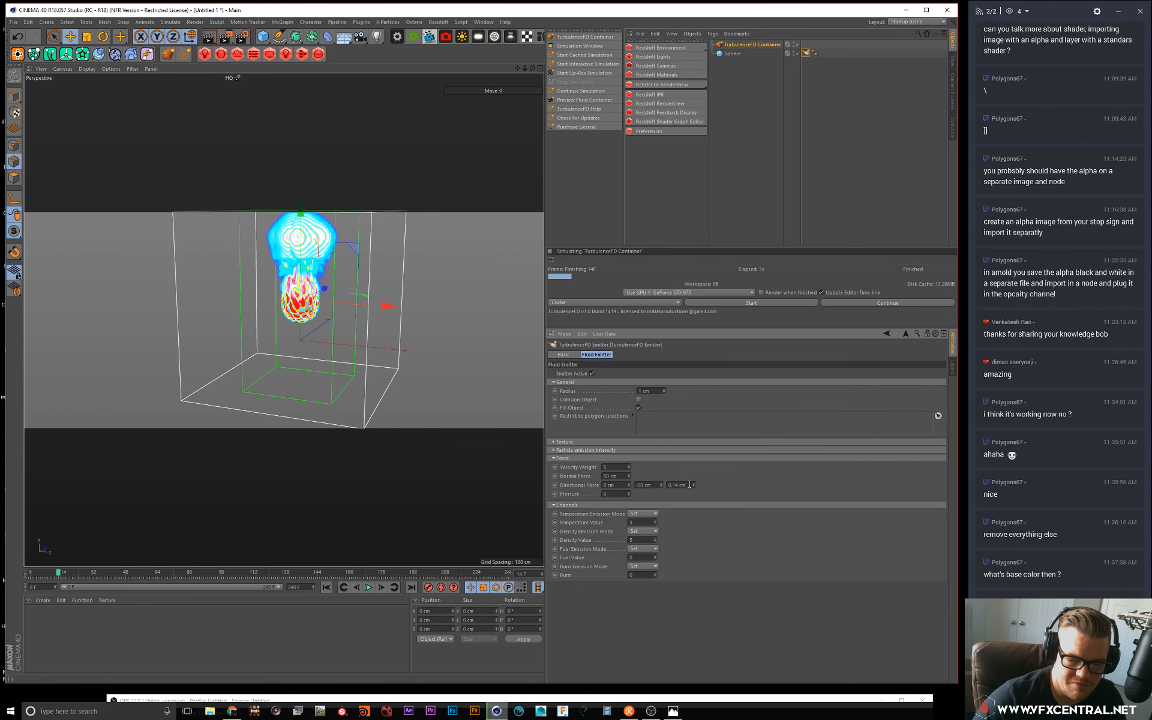
left_click_drag(690, 484, 240, 408)
type("20")
key("Return")
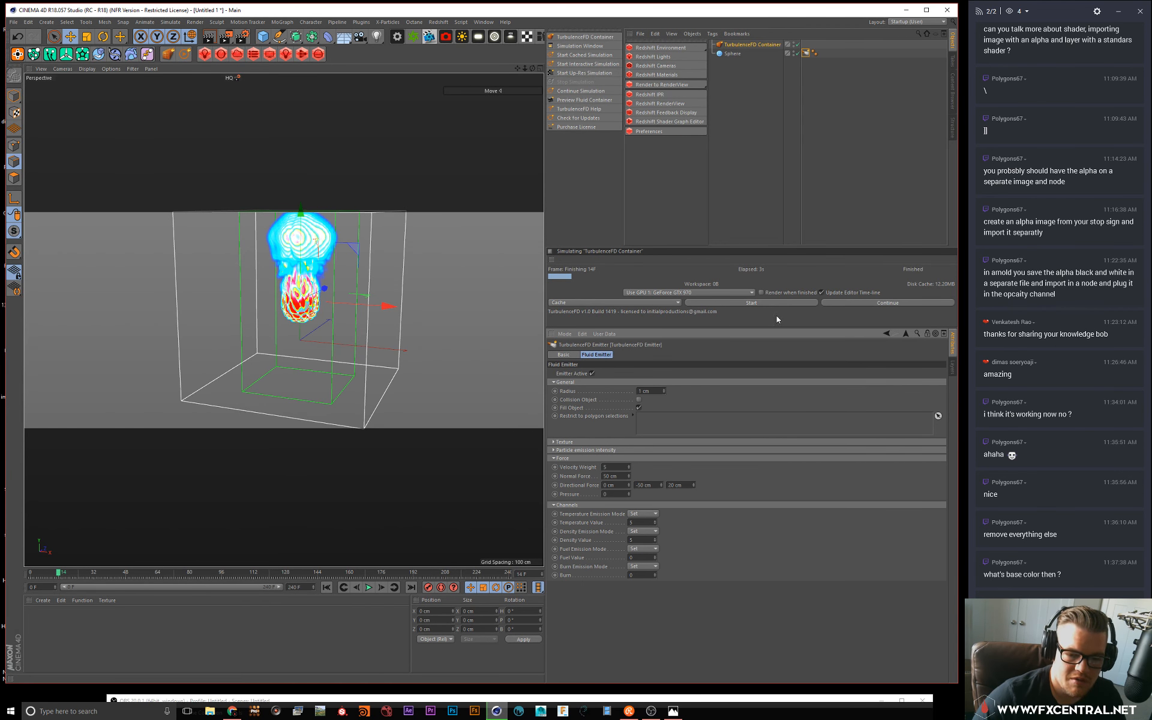
Step: Rerun the simulation with the 20 cm Z force over the existing cache, viewing the container from its side
left_click(765, 303)
left_click(611, 354)
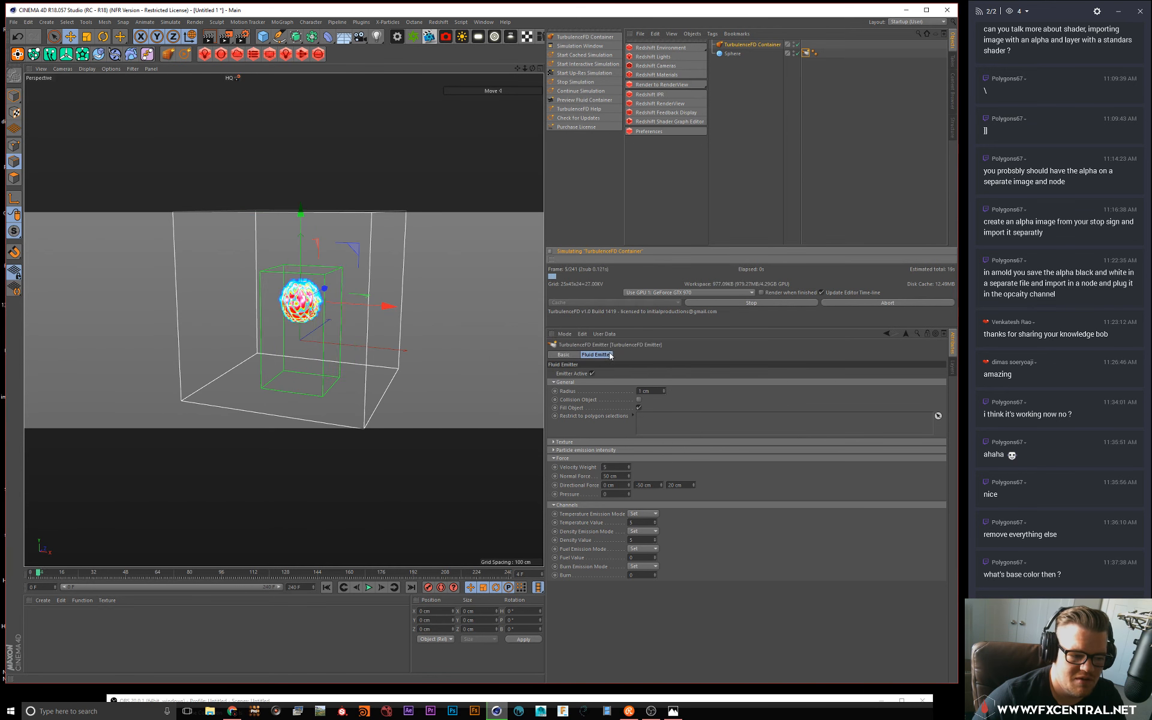
left_click_drag(390, 318, 340, 268, "alt")
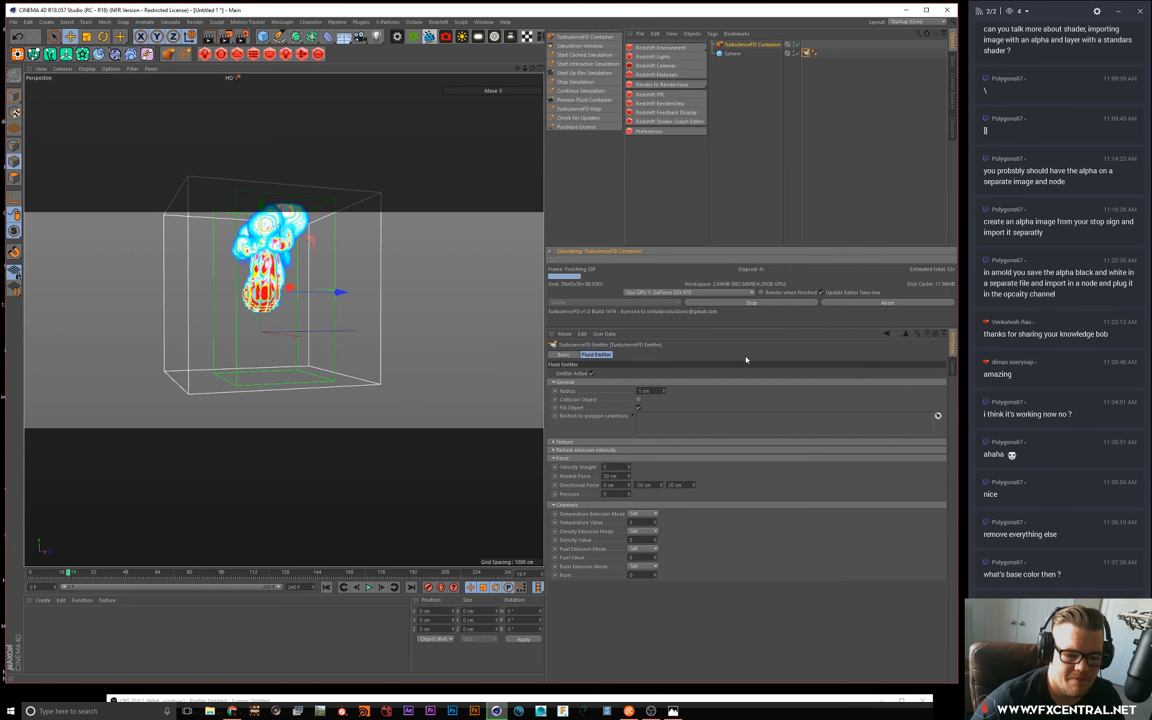
Step: Set the emitter's Z directional force to 200 cm and rerun the simulation over the existing cache, stopping around frame 24
left_click_drag(685, 484, 534, 461)
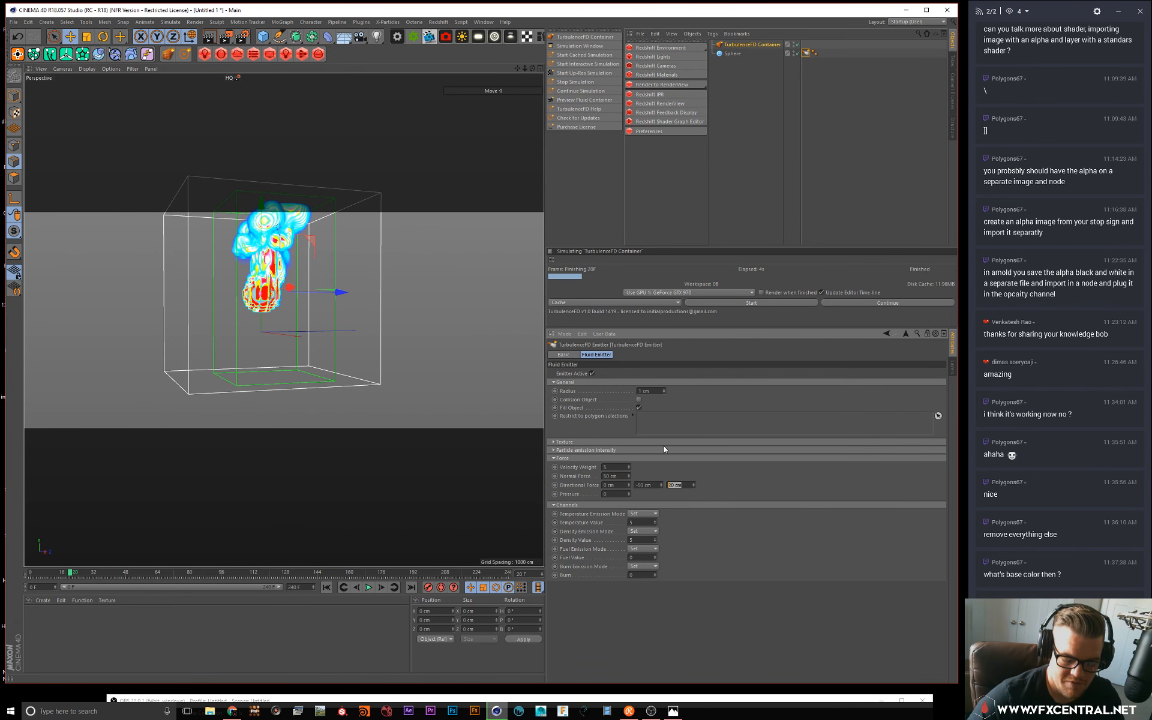
type("200")
key("Return")
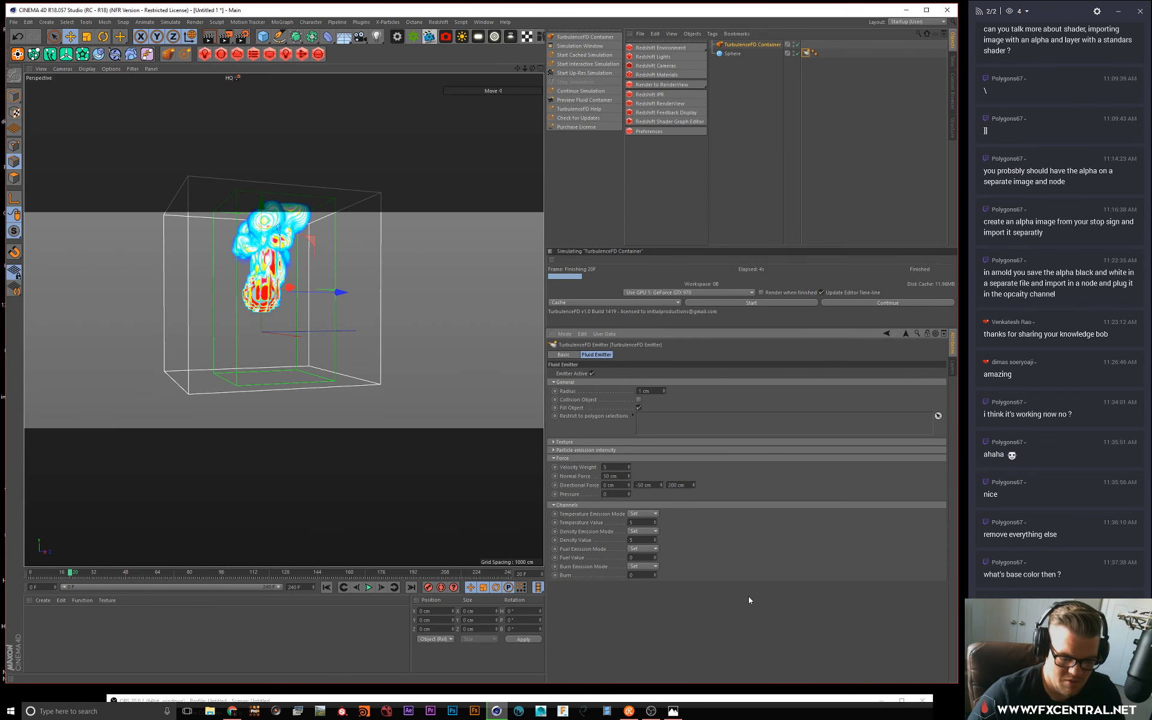
left_click(754, 303)
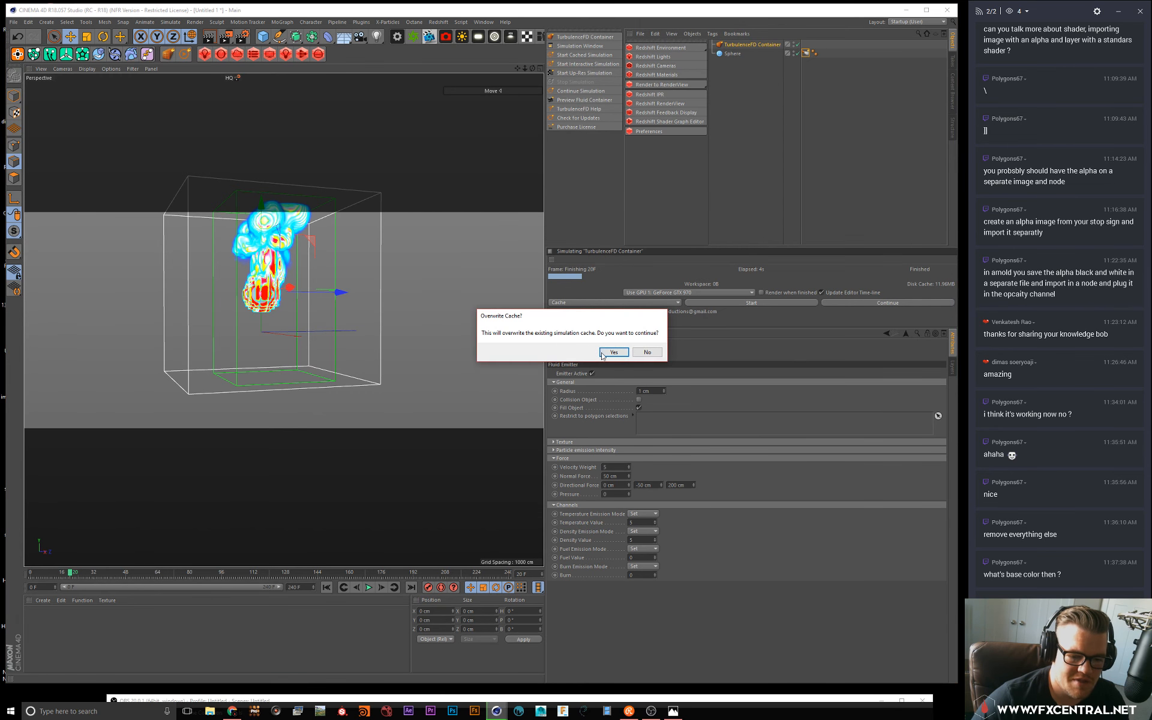
left_click(615, 354)
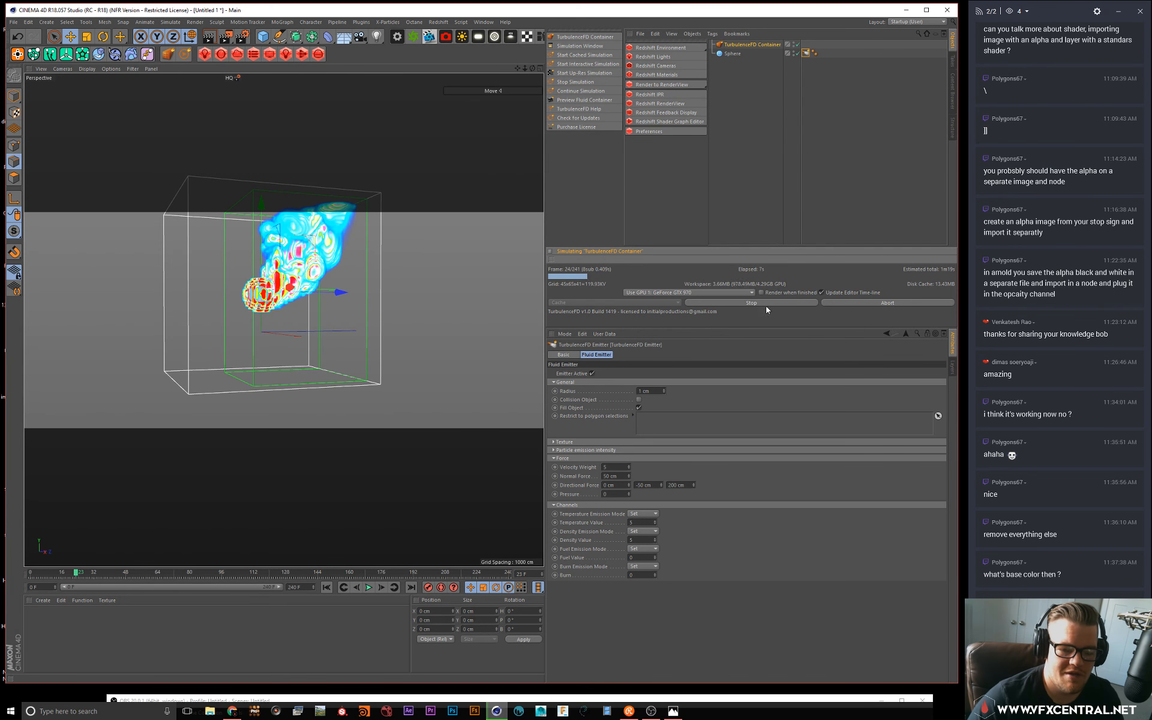
left_click(767, 305)
middle_click_drag(455, 208, 472, 272, "alt")
right_click_drag(452, 296, 446, 258, "alt")
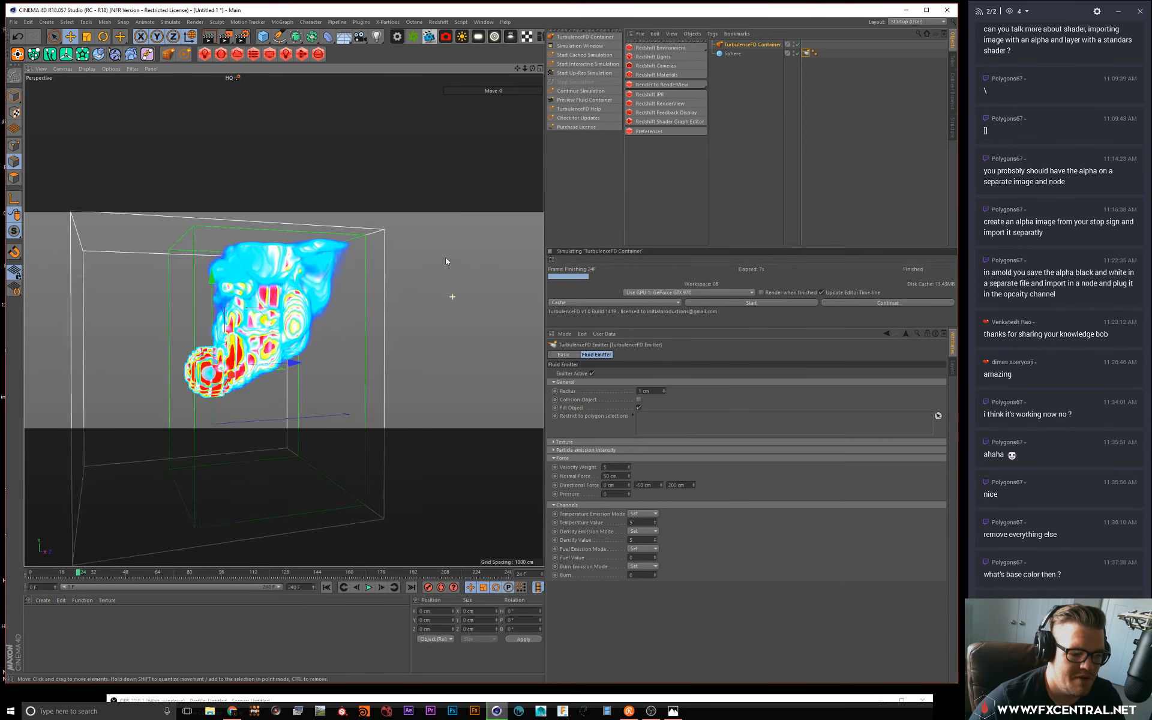
mouse_move(446, 261)
left_mouse_down("alt")
mouse_move(470, 262)
mouse_move(459, 260)
left_mouse_up("alt")
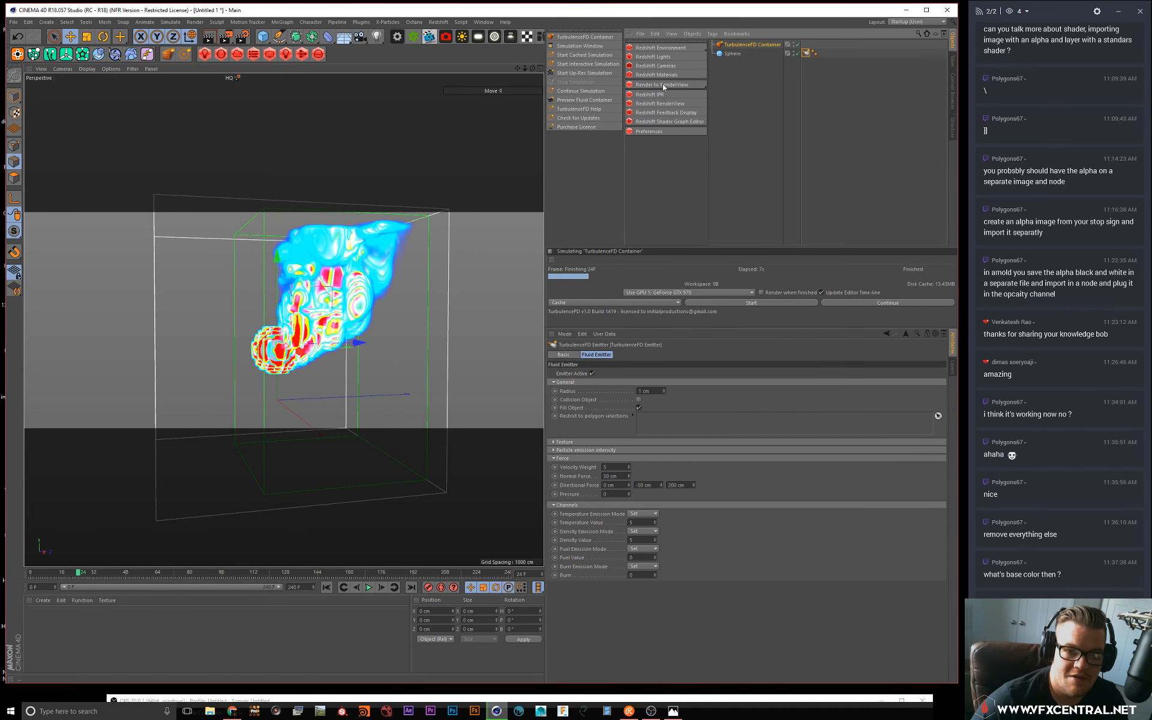
Step: Set the TurbulenceFD container's voxel size to 4 cm for a finer resolution
left_click(752, 44)
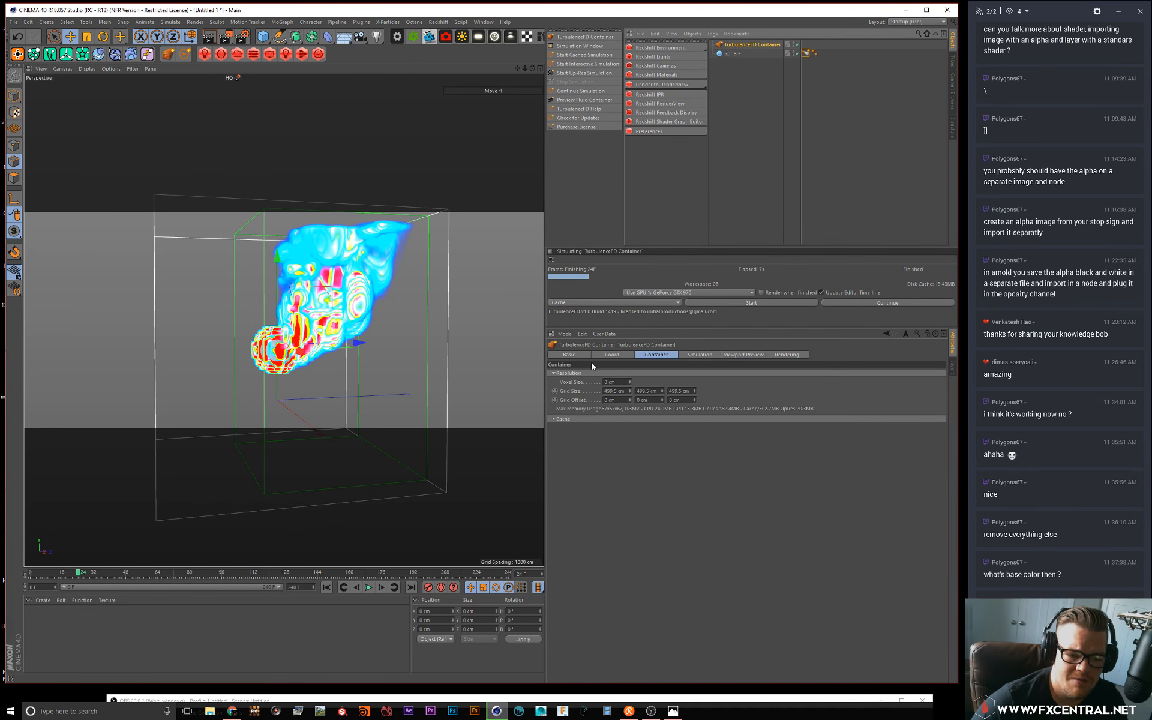
left_click(608, 355)
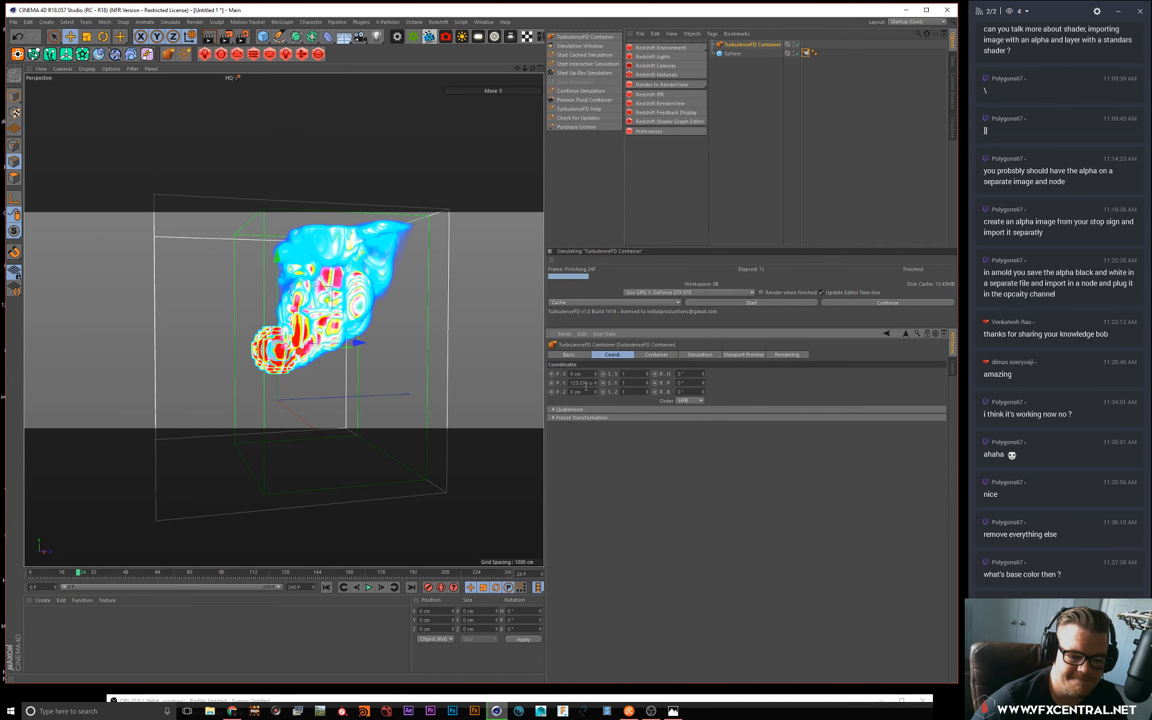
left_click(659, 355)
left_click(618, 382)
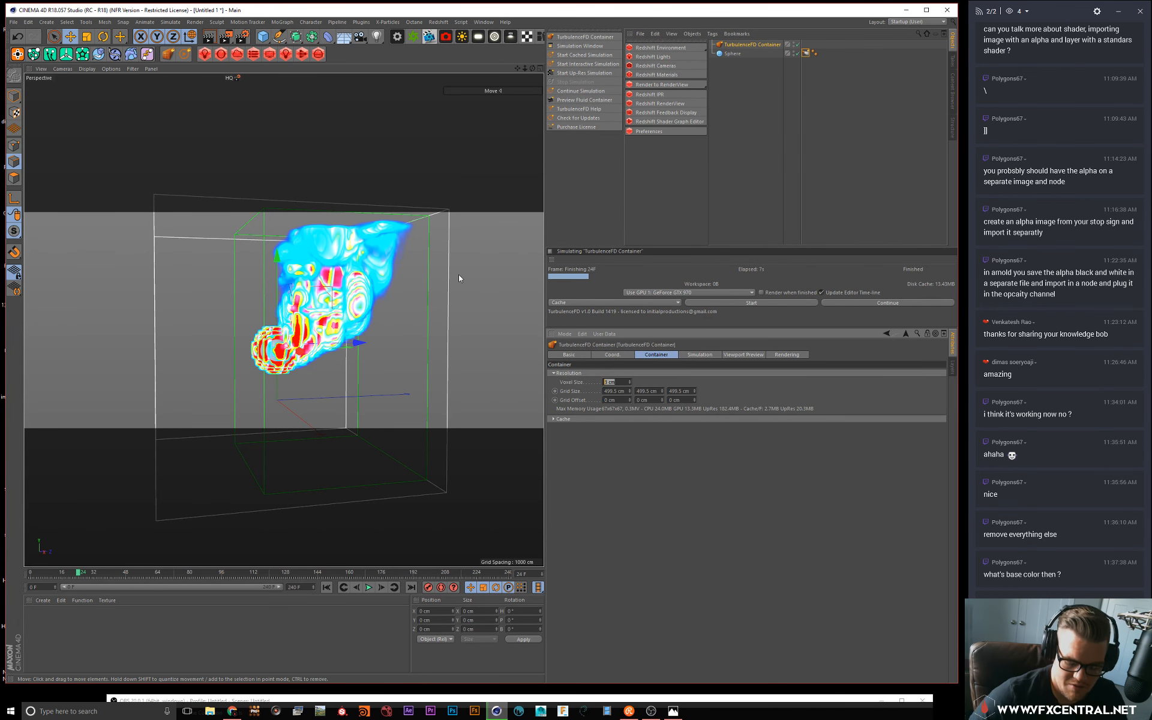
type("4")
key("Return")
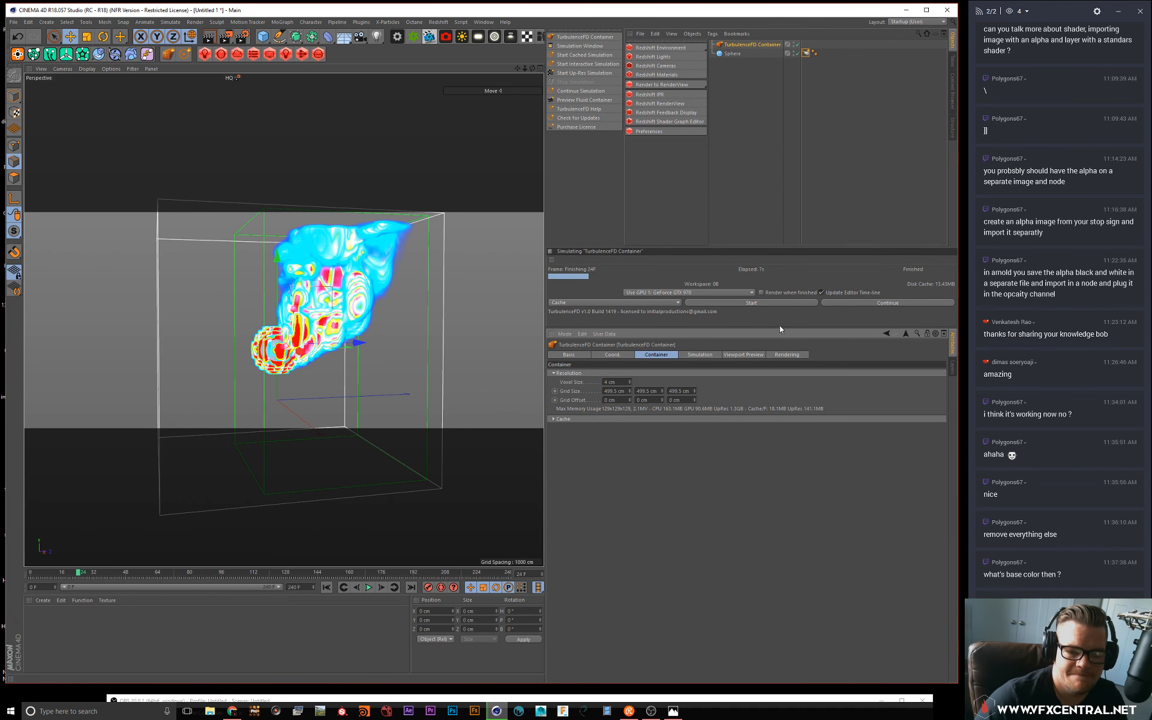
Step: Rerun the simulation at the 4 cm voxel size, overwriting the cache, and stop it around frame 34
left_click(751, 303)
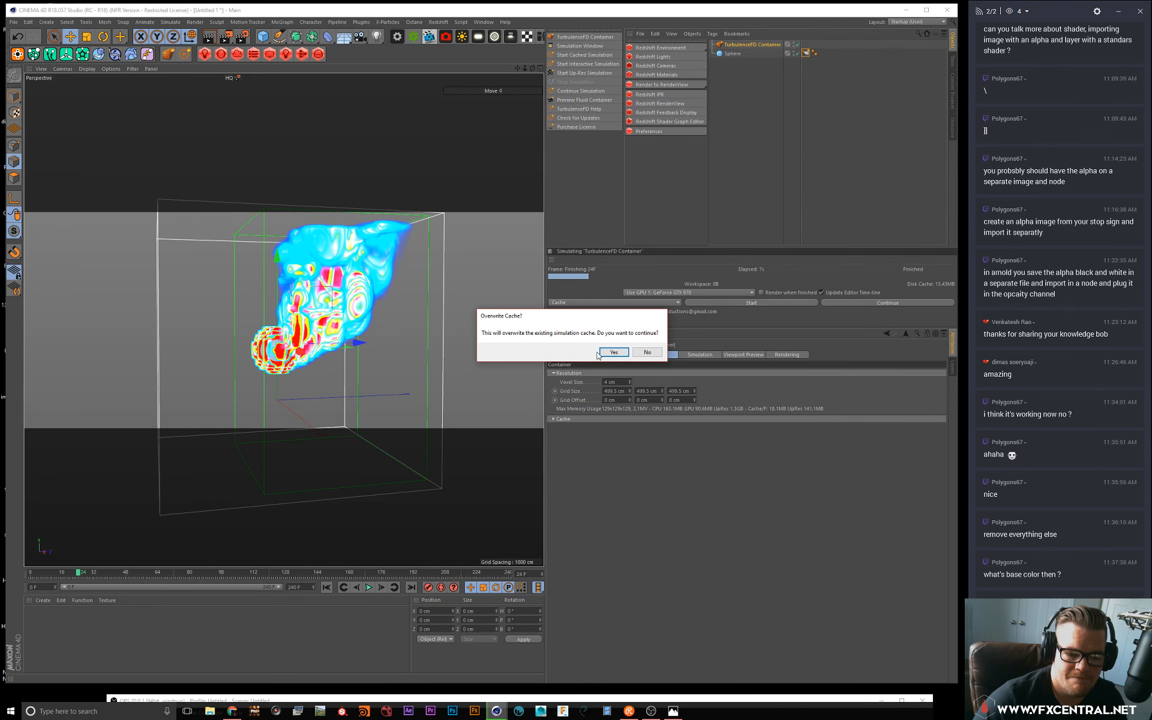
left_click(611, 355)
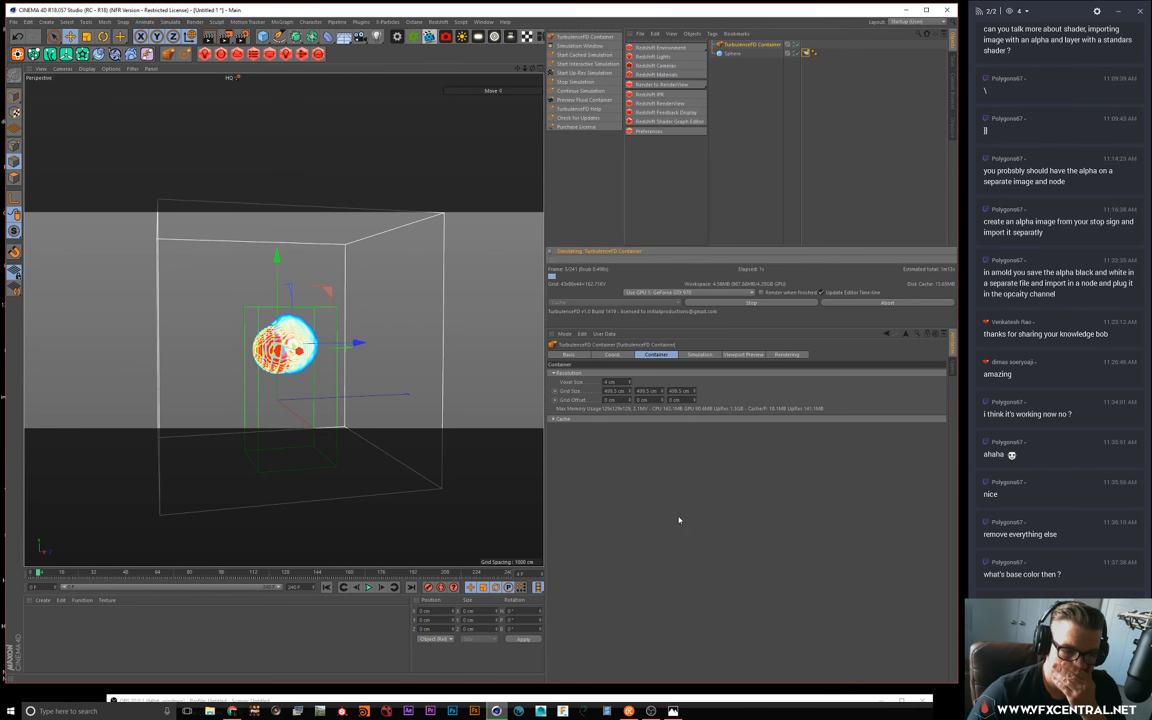
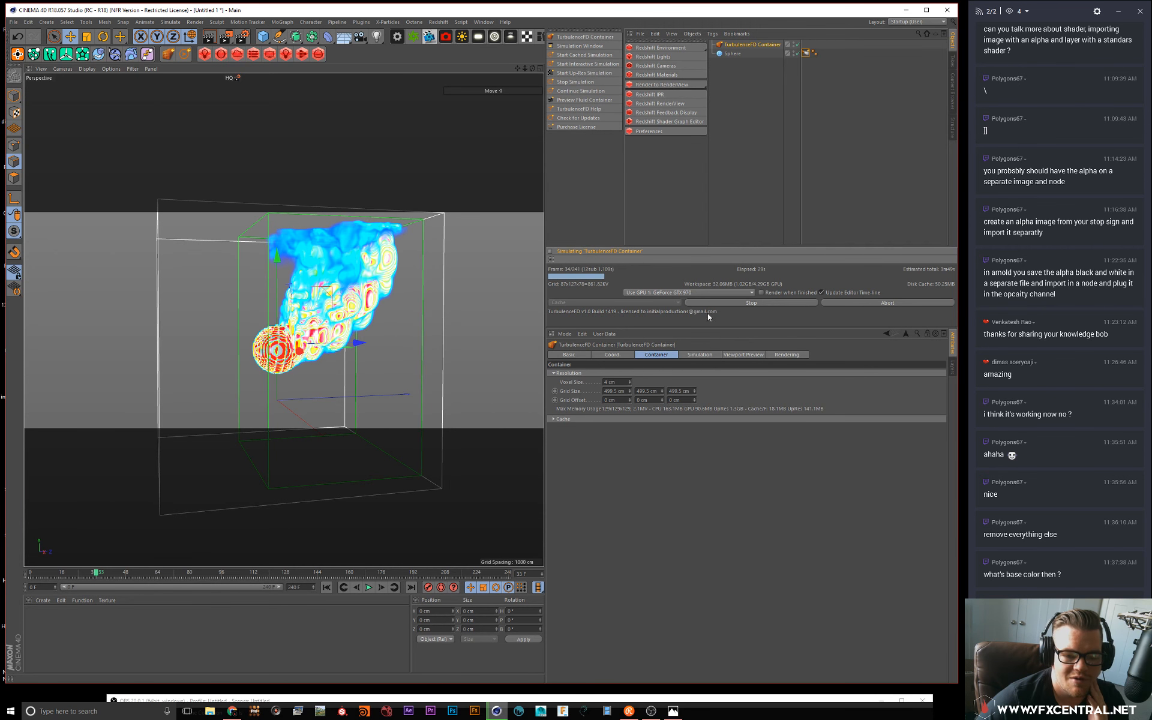
left_click(725, 302)
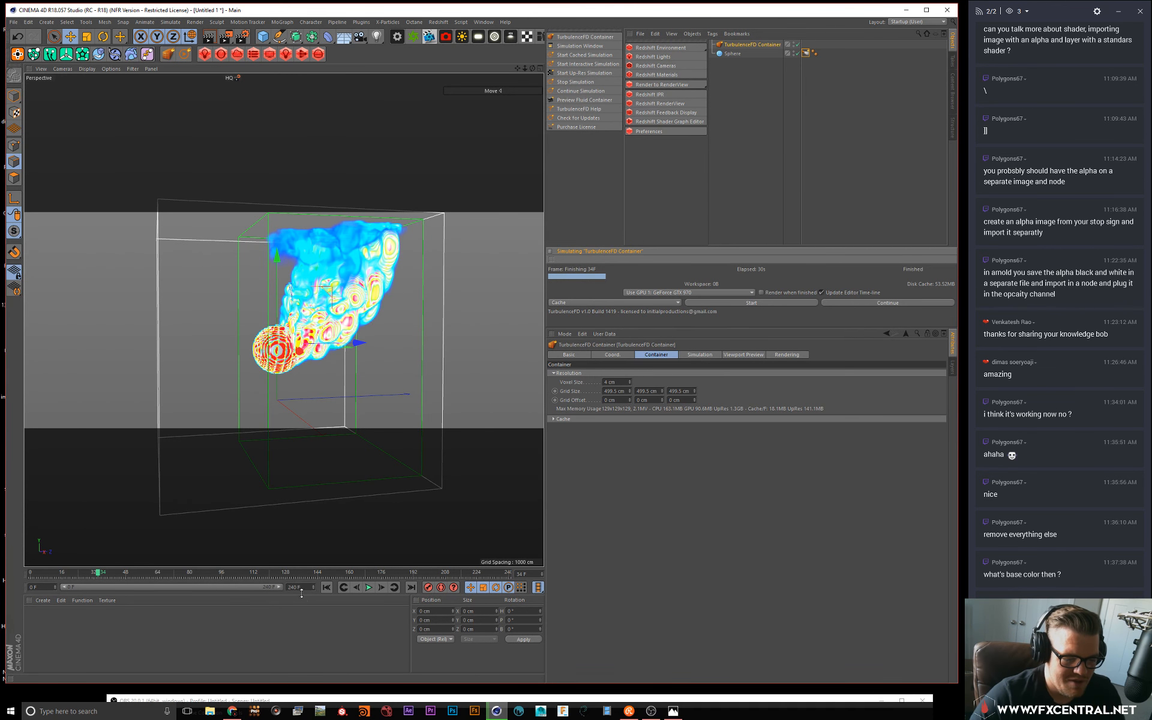
Step: Set the end of the project timeline to 40 frames
left_click_drag(301, 588, 264, 585)
type("40")
key("Return")
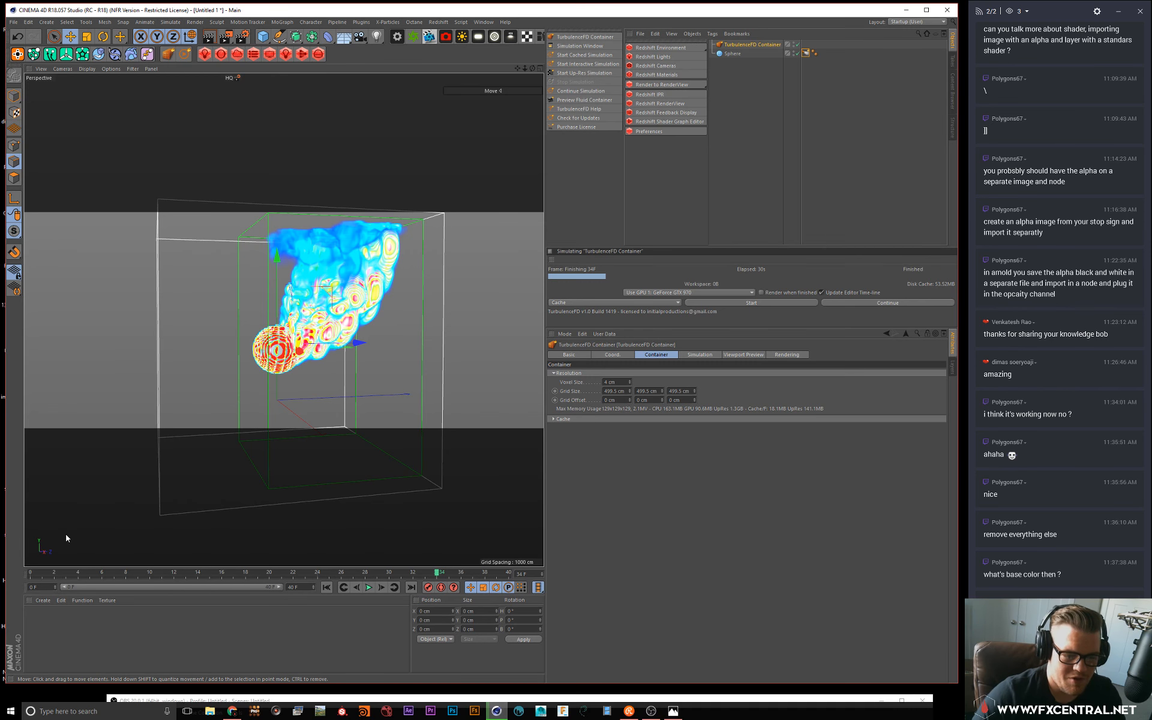
Step: Set the TurbulenceFD container's viewport preview shader to Smoke Shader
mouse_move(331, 261)
left_mouse_down("alt")
mouse_move(372, 267)
mouse_move(327, 262)
left_mouse_up("alt")
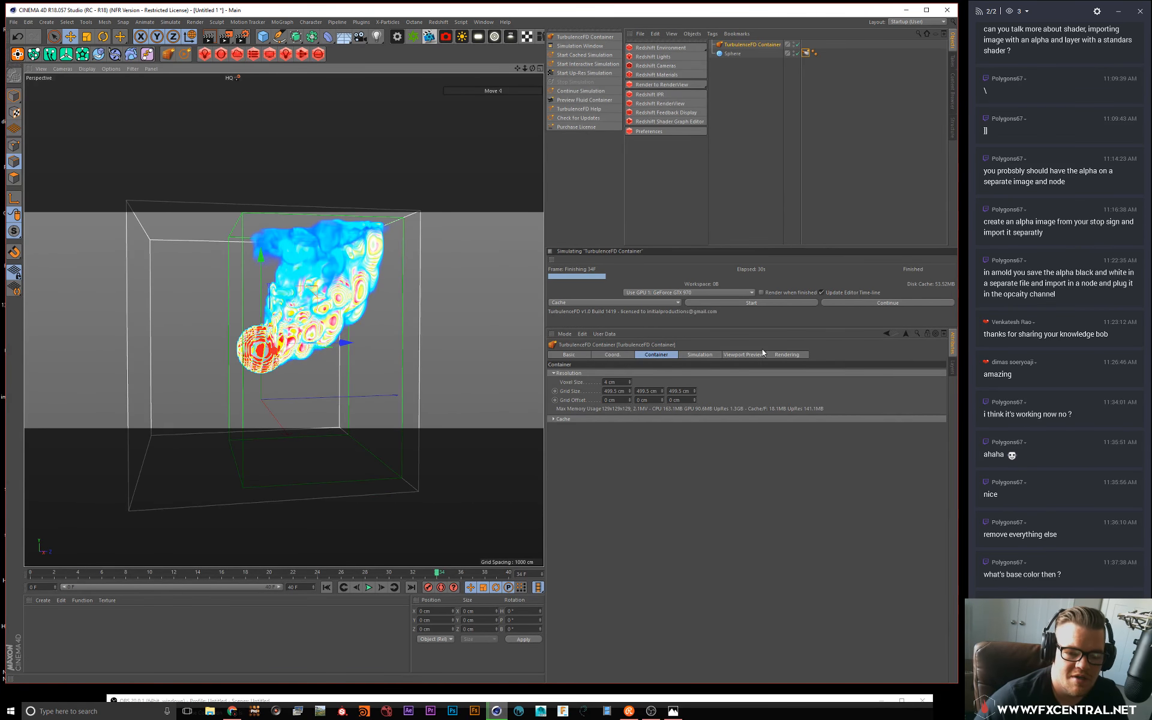
left_click(746, 355)
left_click(623, 402)
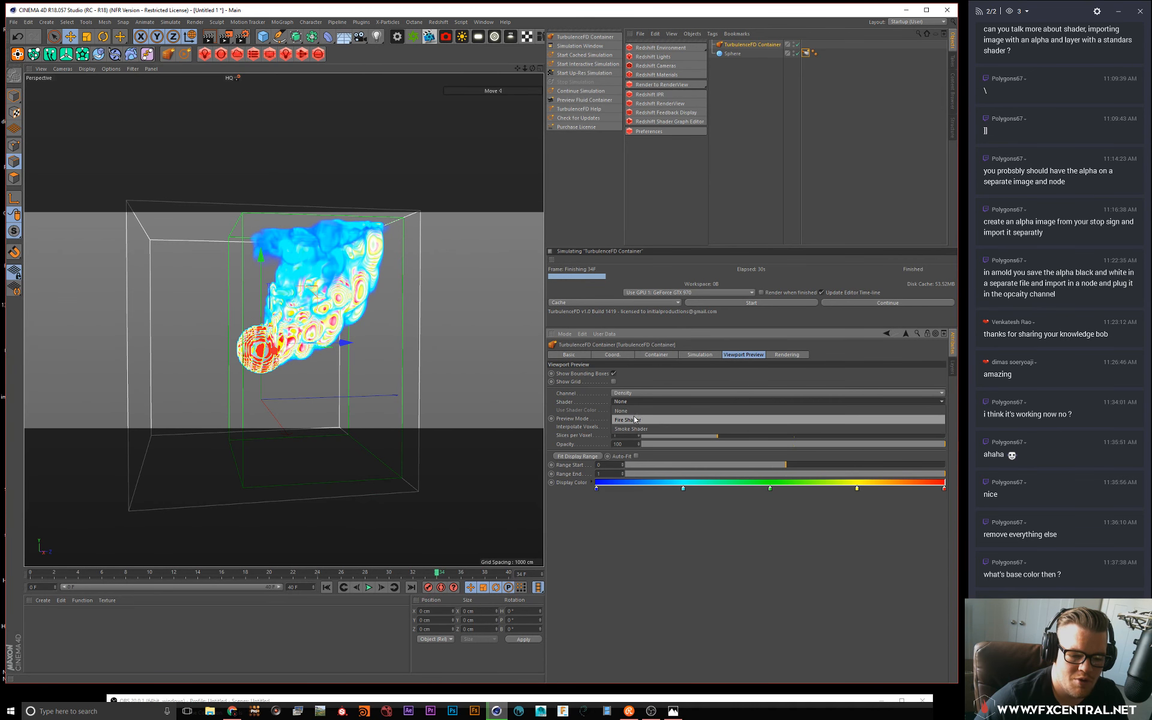
left_click(644, 428)
left_click_drag(293, 336, 307, 329, "alt")
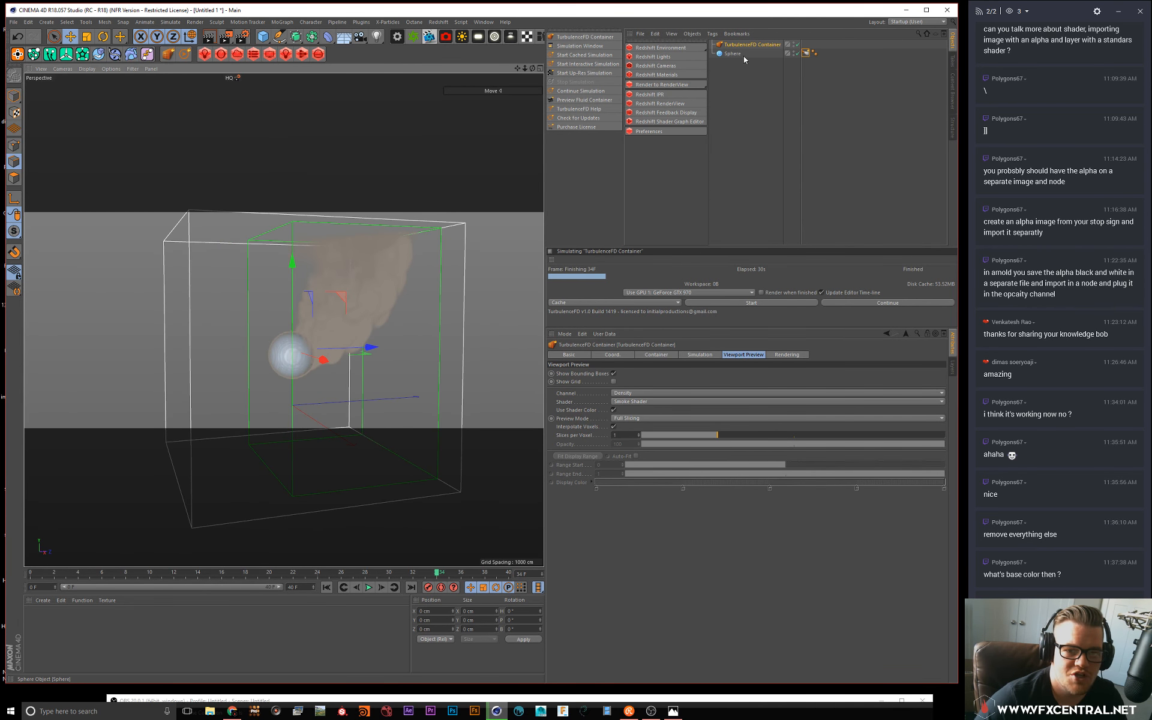
Step: Hide the emitter sphere so only the smoke preview remains in view, and deselect all objects
left_click(794, 52)
left_click_drag(365, 322, 327, 282, "alt")
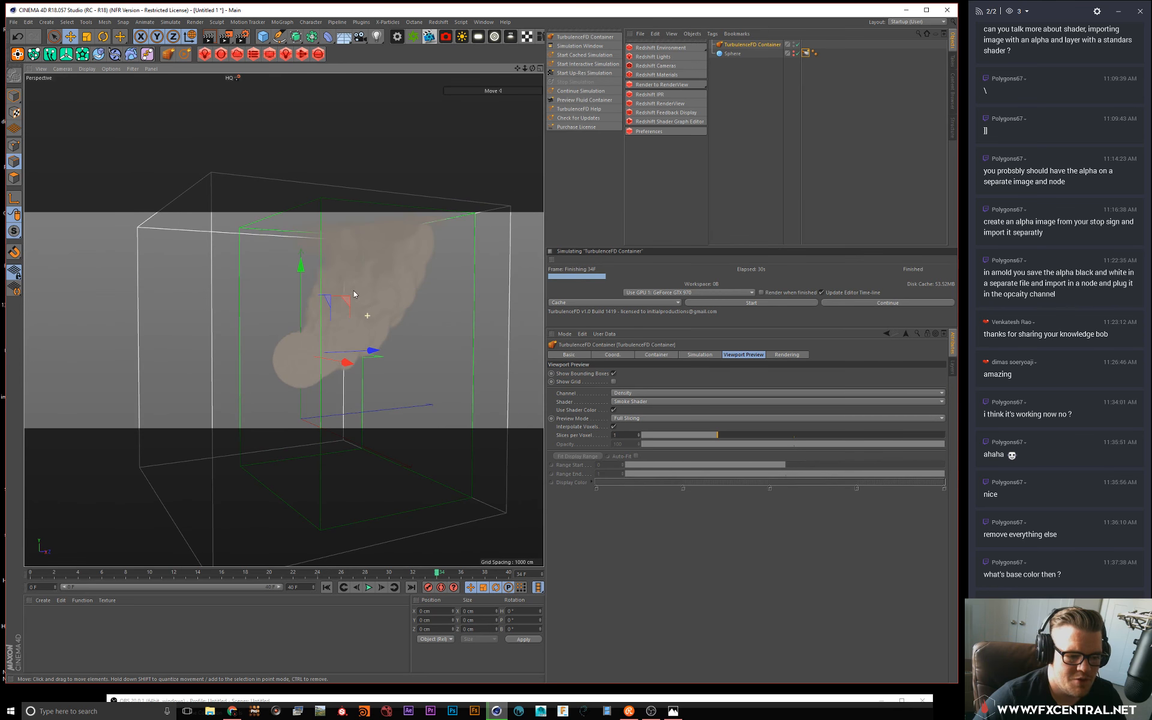
left_click(713, 154)
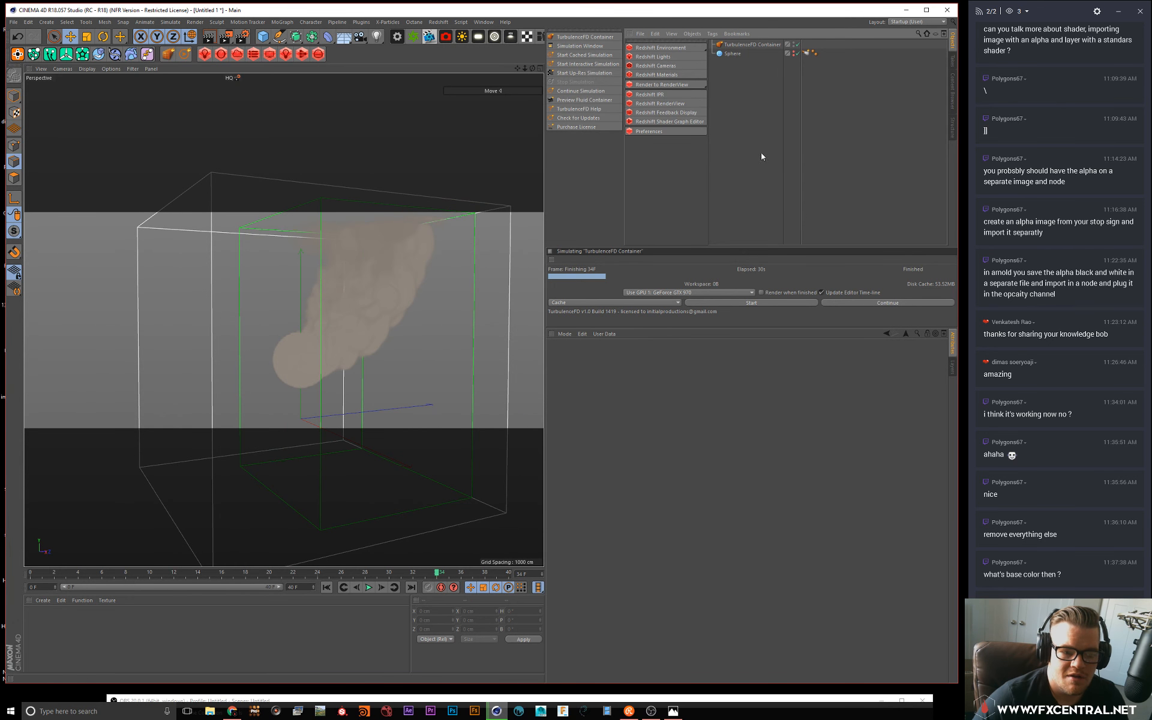
left_click(741, 46)
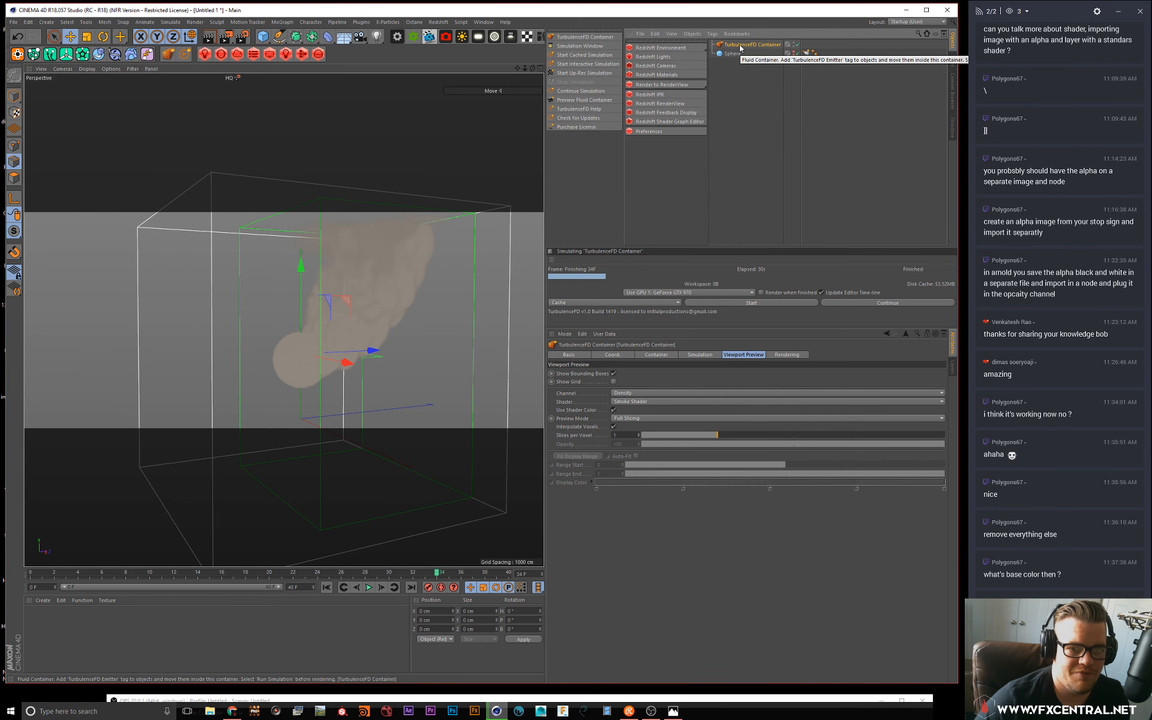
right_click(740, 48)
key("Escape")
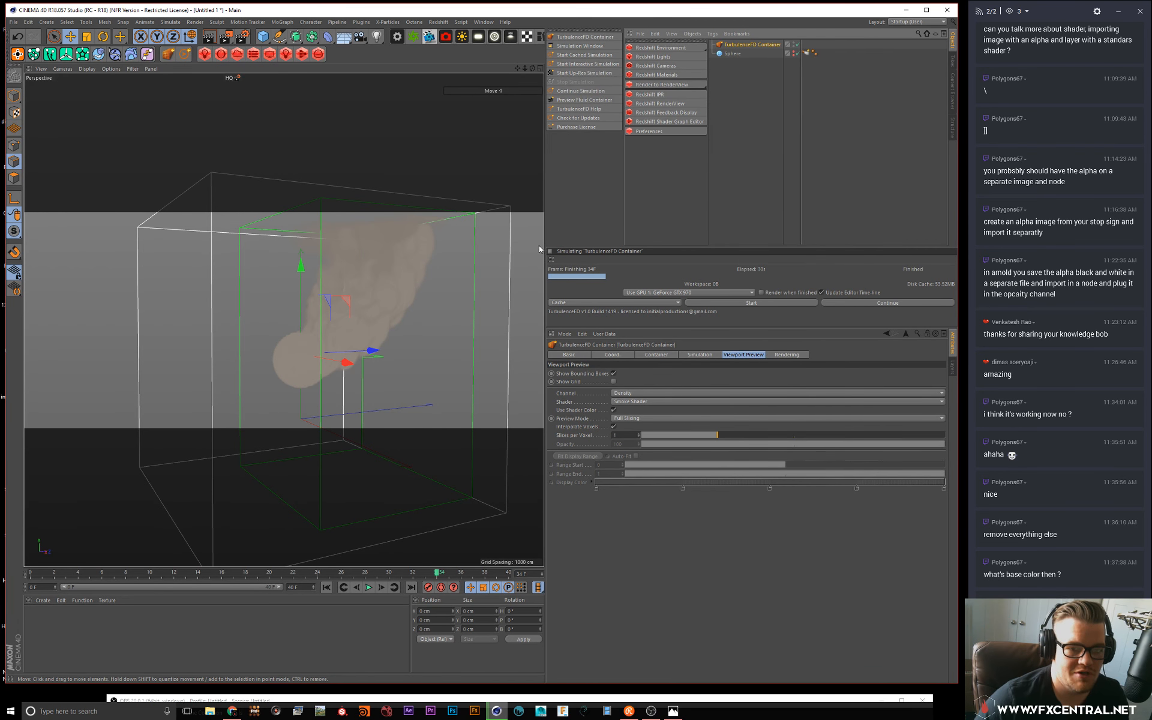
Step: Enlarge the material area, create a Redshift Volume material and assign it to the TurbulenceFD container
left_click_drag(308, 568, 312, 467)
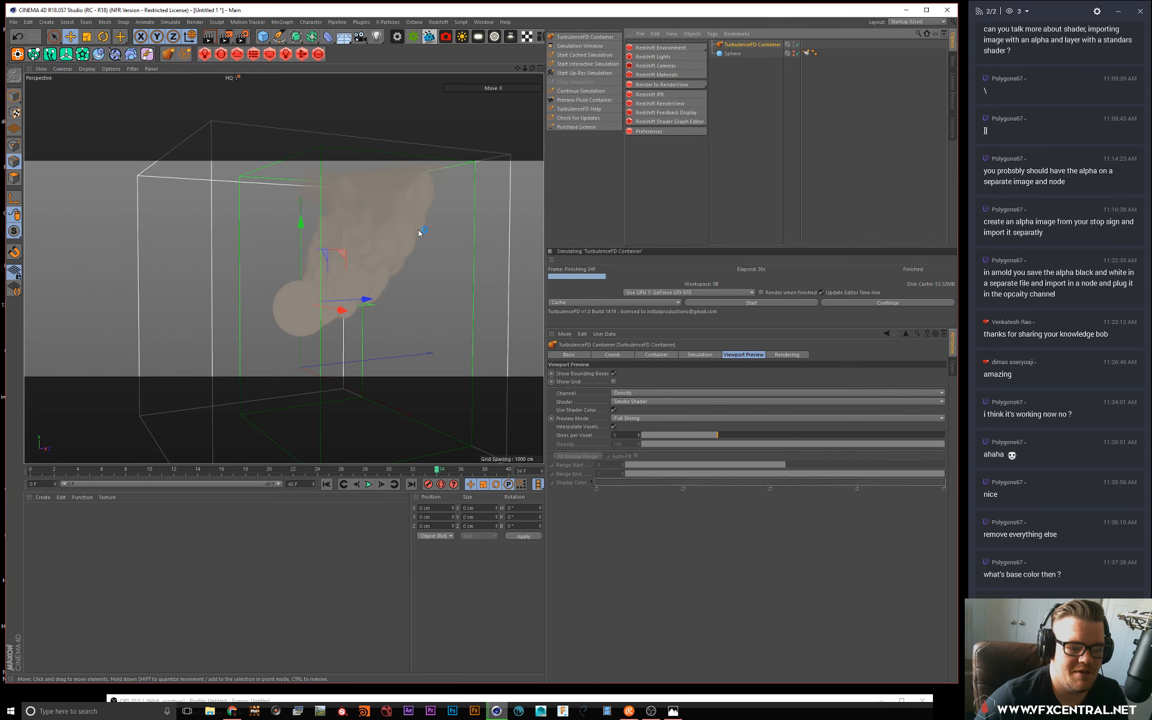
left_click(738, 54)
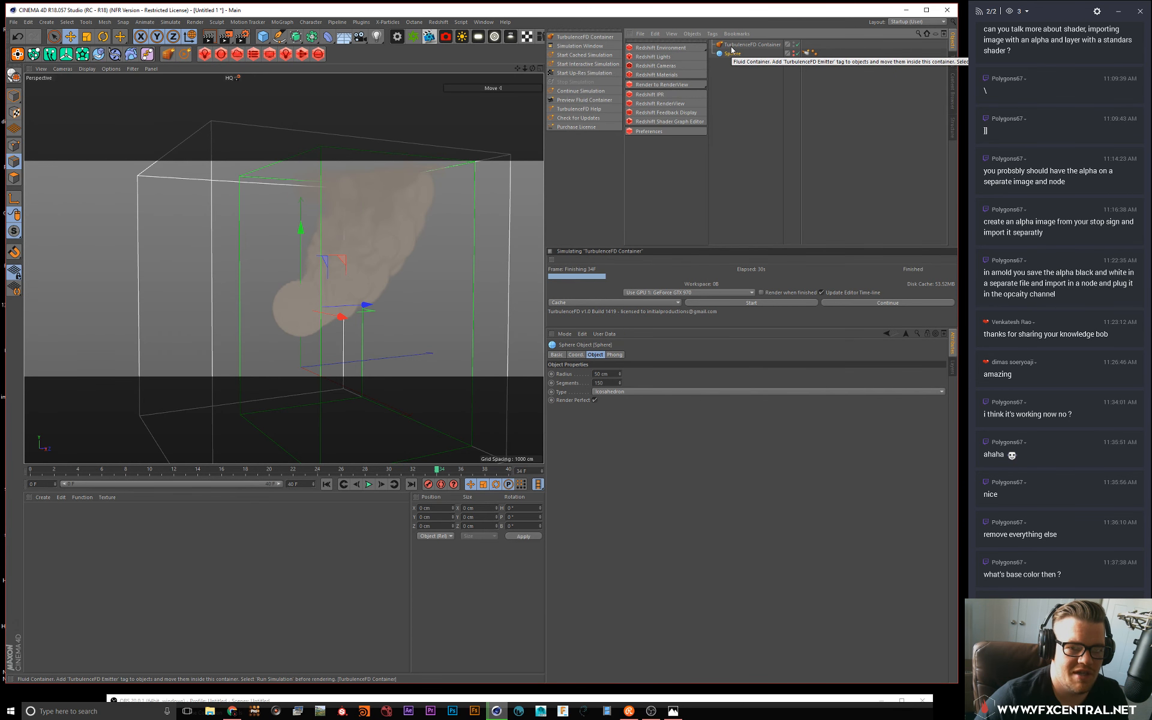
left_click(732, 45)
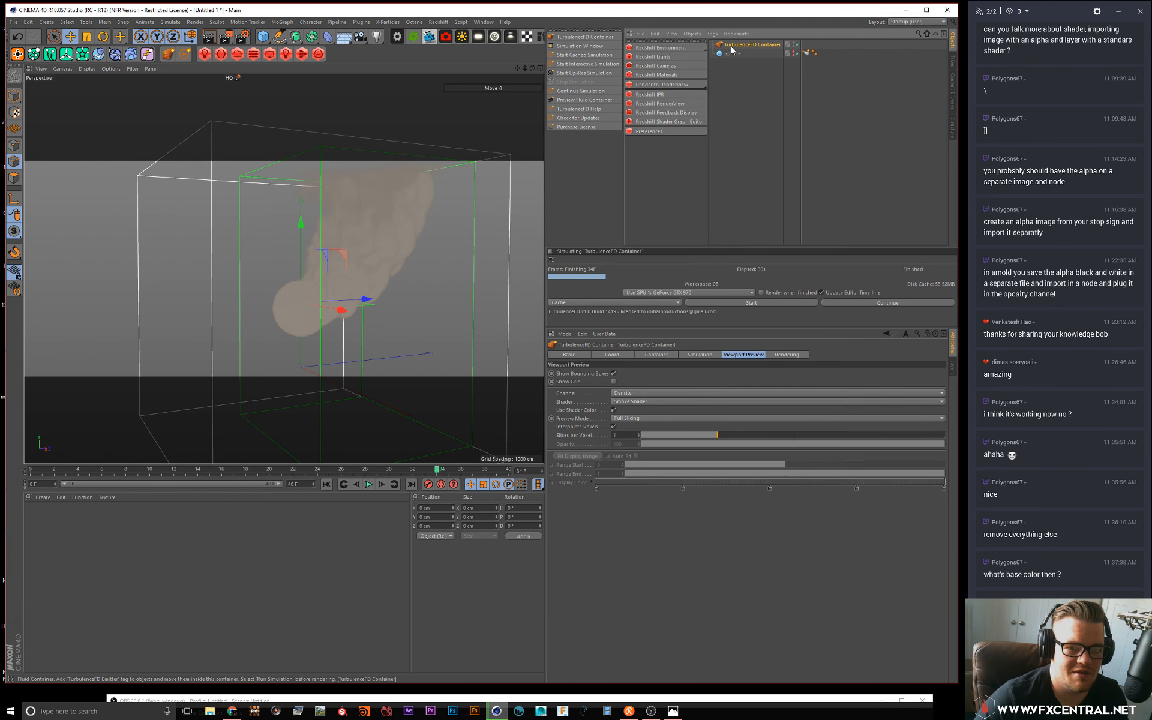
left_click(42, 497)
left_click(43, 499)
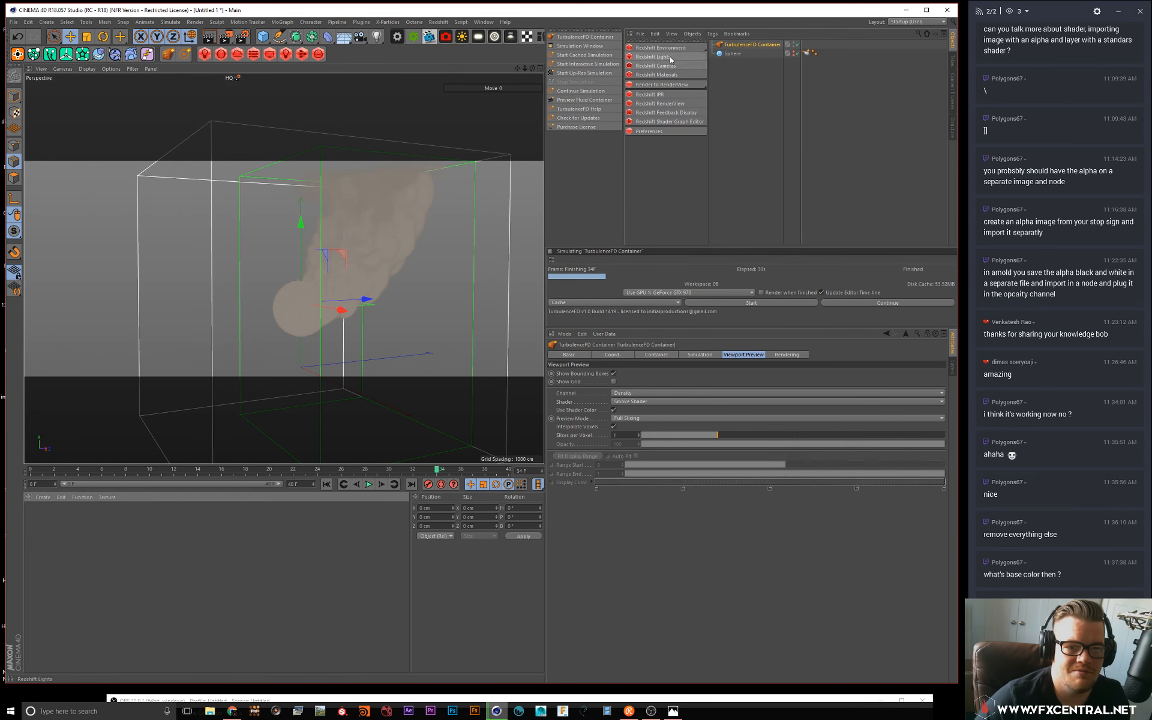
mouse_move(670, 77)
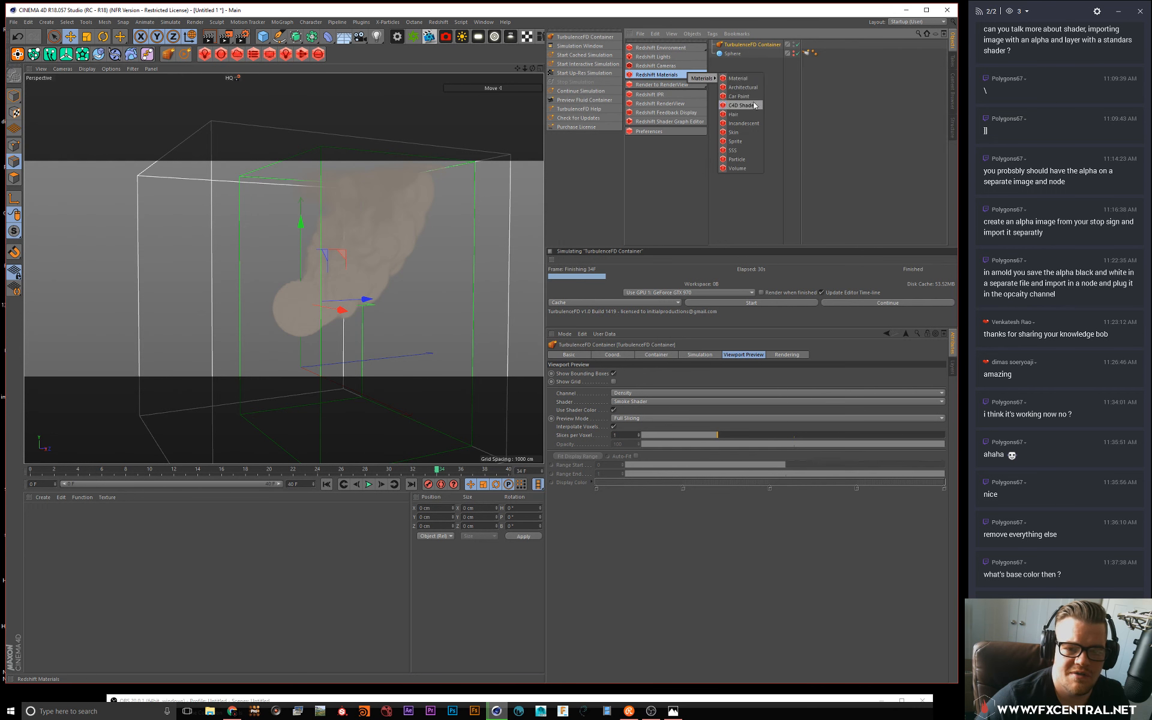
left_click(739, 168)
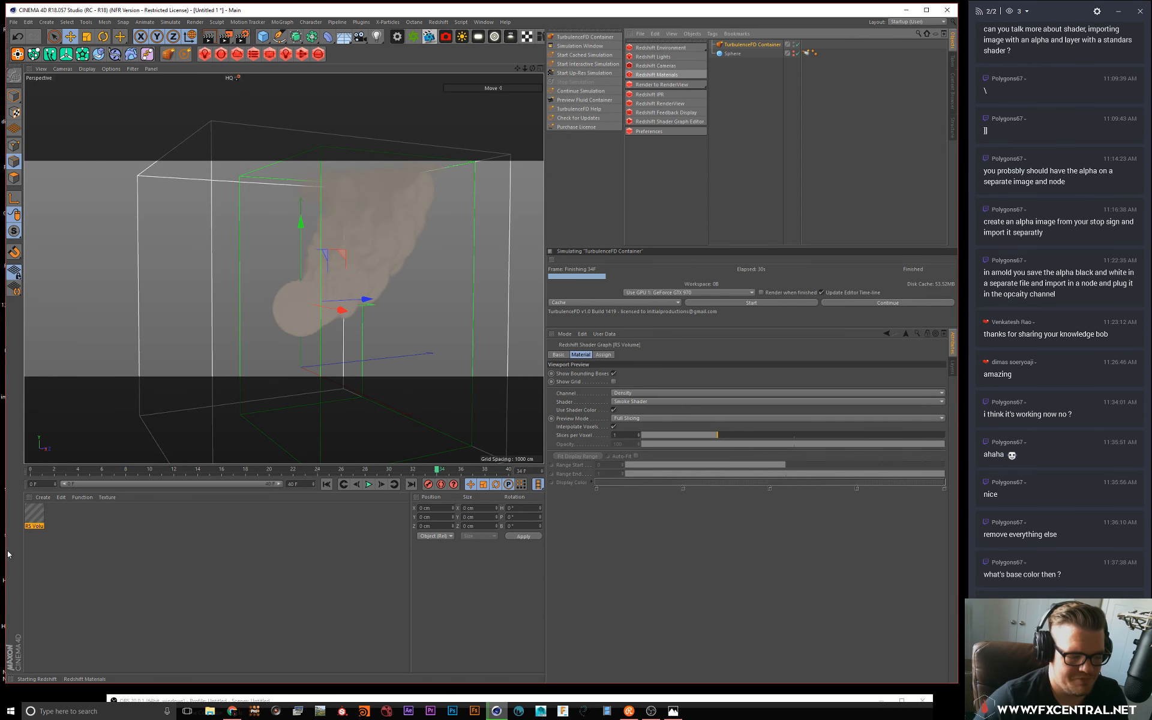
left_click_drag(39, 514, 747, 46)
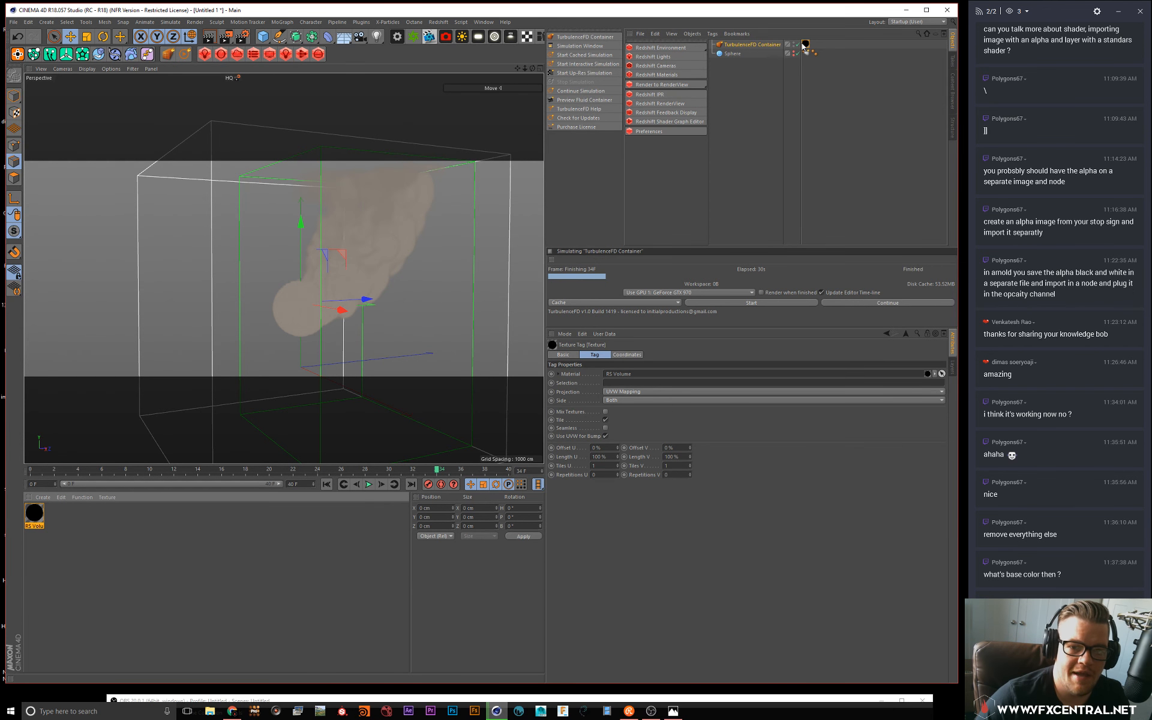
Step: Expand the RS Volume node settings, make more room for them, and set the Scatter channel to density
left_click(620, 355)
left_click(599, 356)
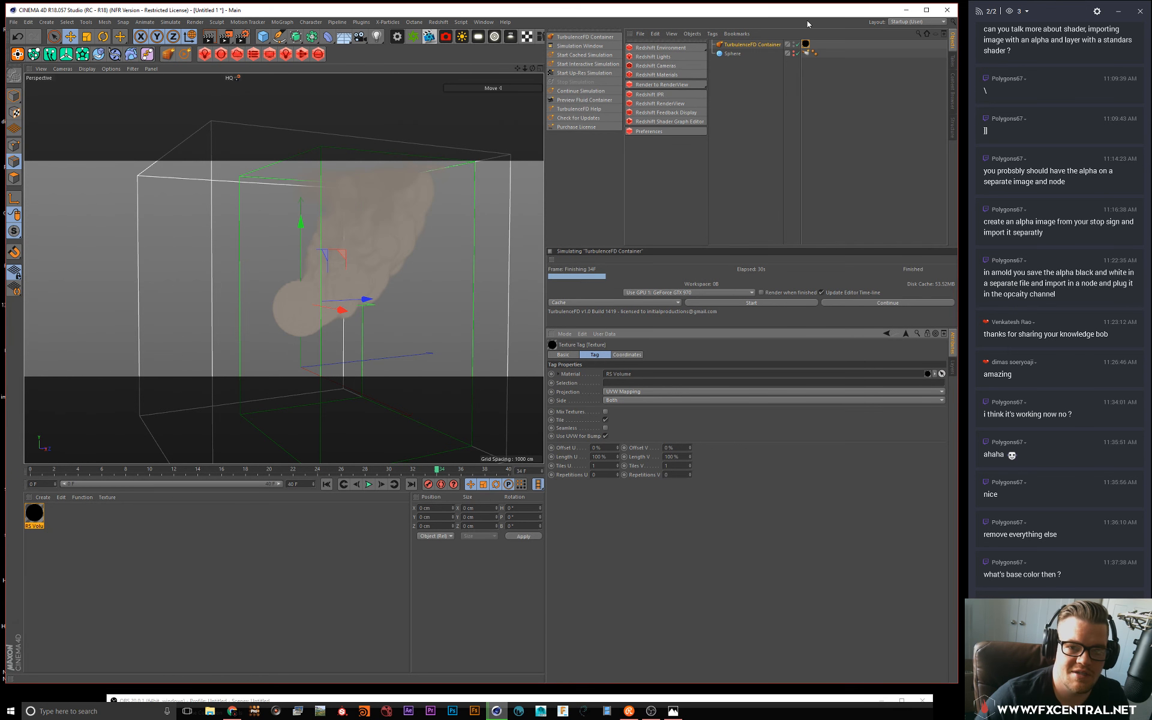
double_click(805, 44)
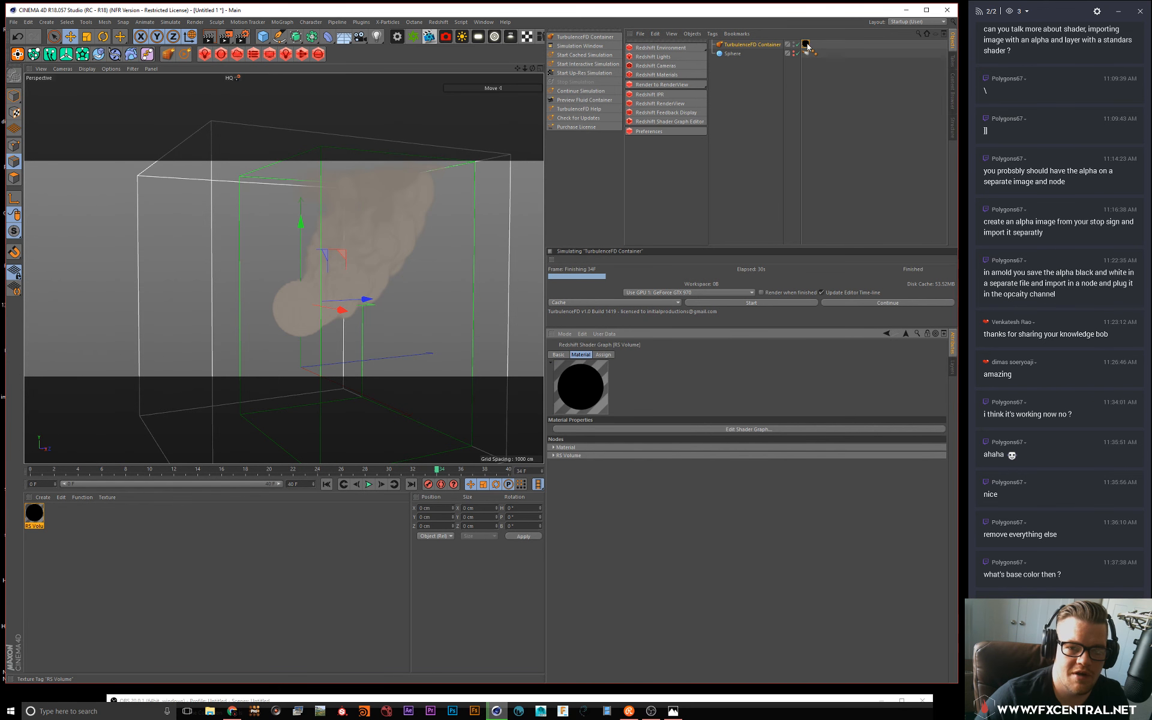
left_click(554, 455)
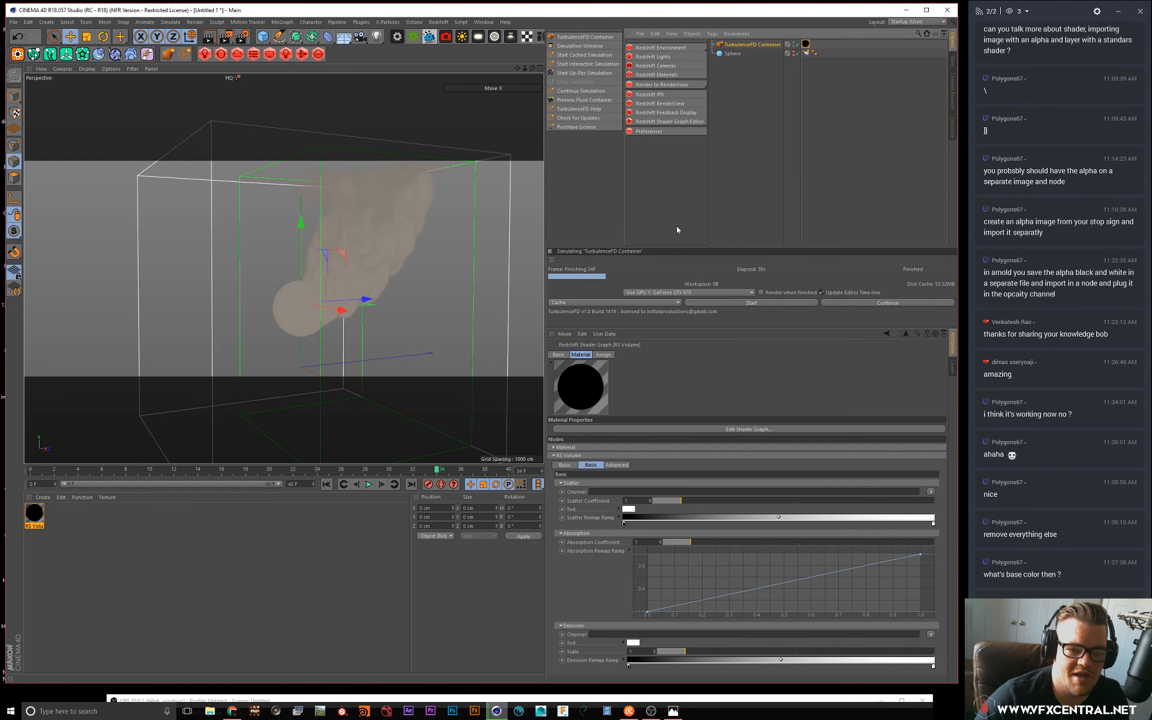
left_click_drag(686, 246, 686, 154)
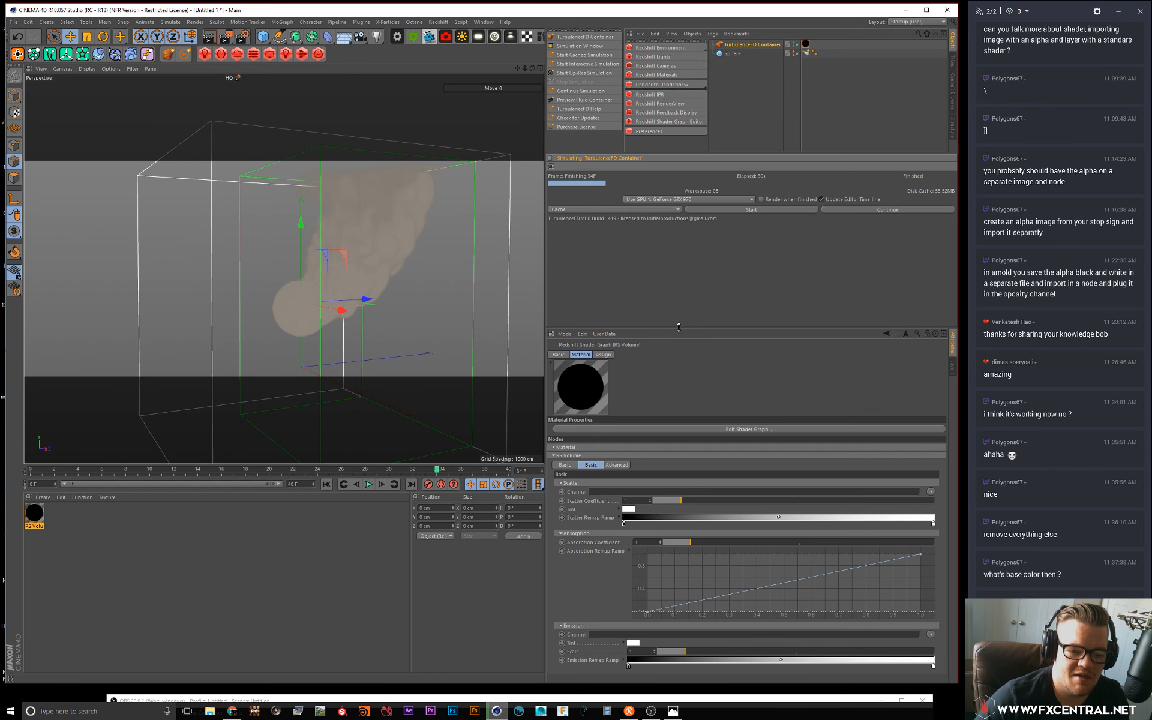
left_click_drag(678, 327, 679, 236)
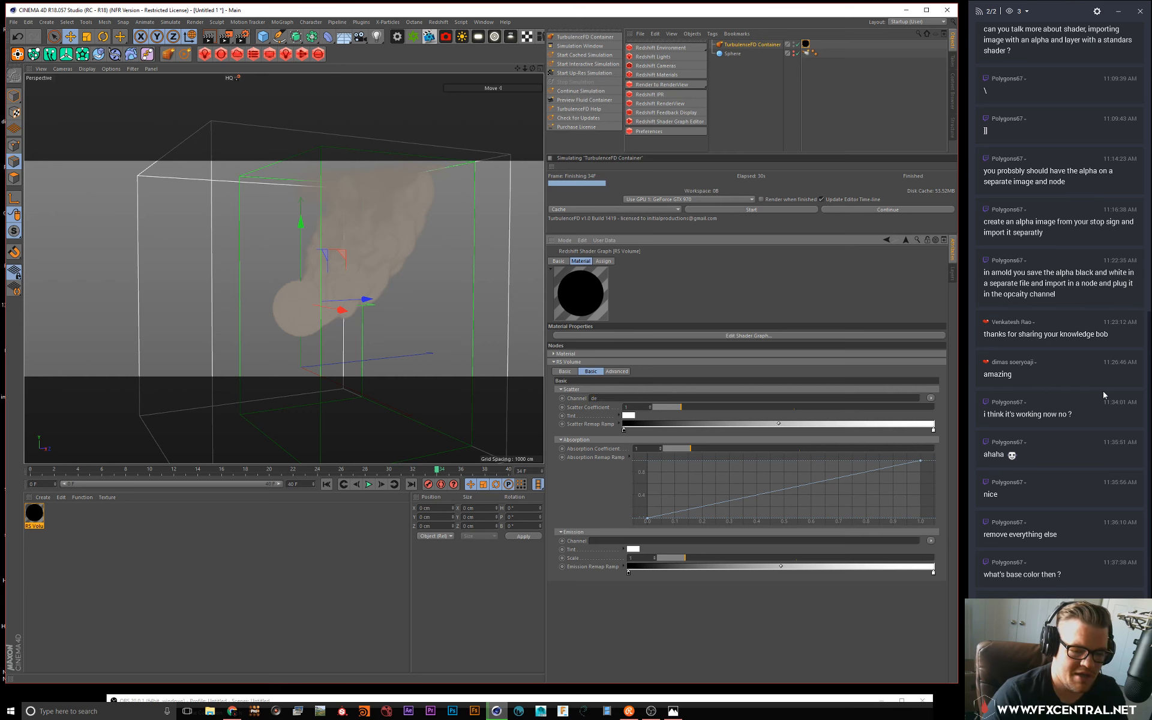
type("ity")
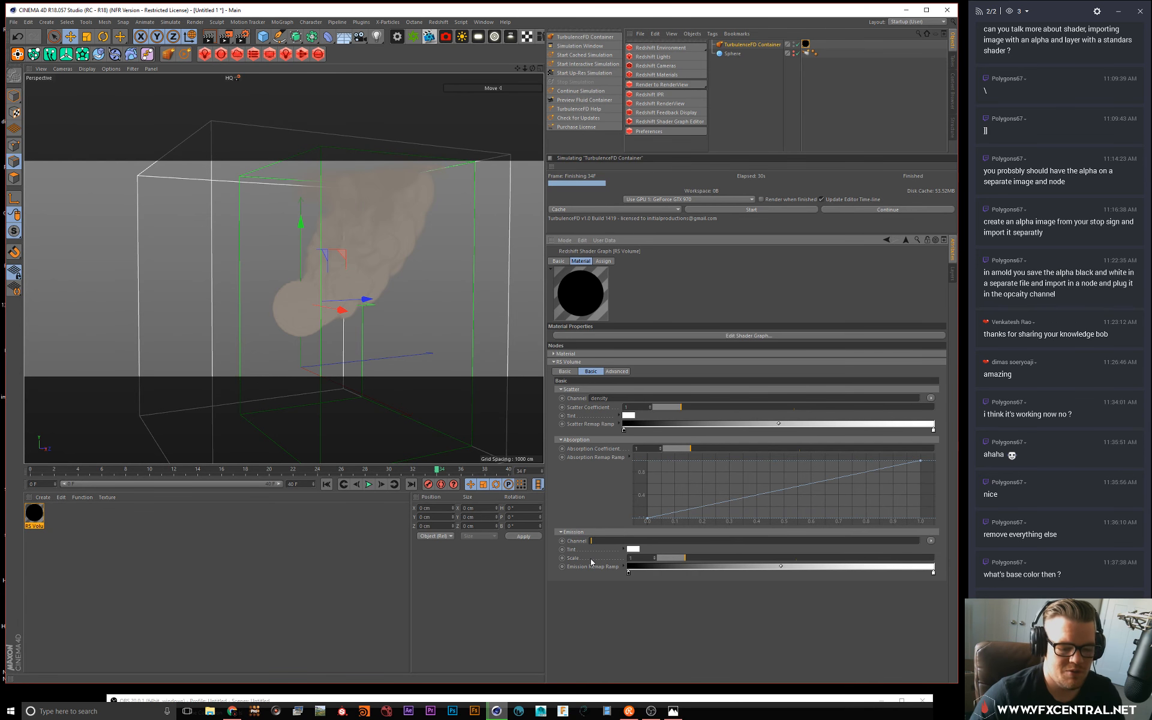
Step: Set the Emission channel of the RS Volume material to temperature
type("temp")
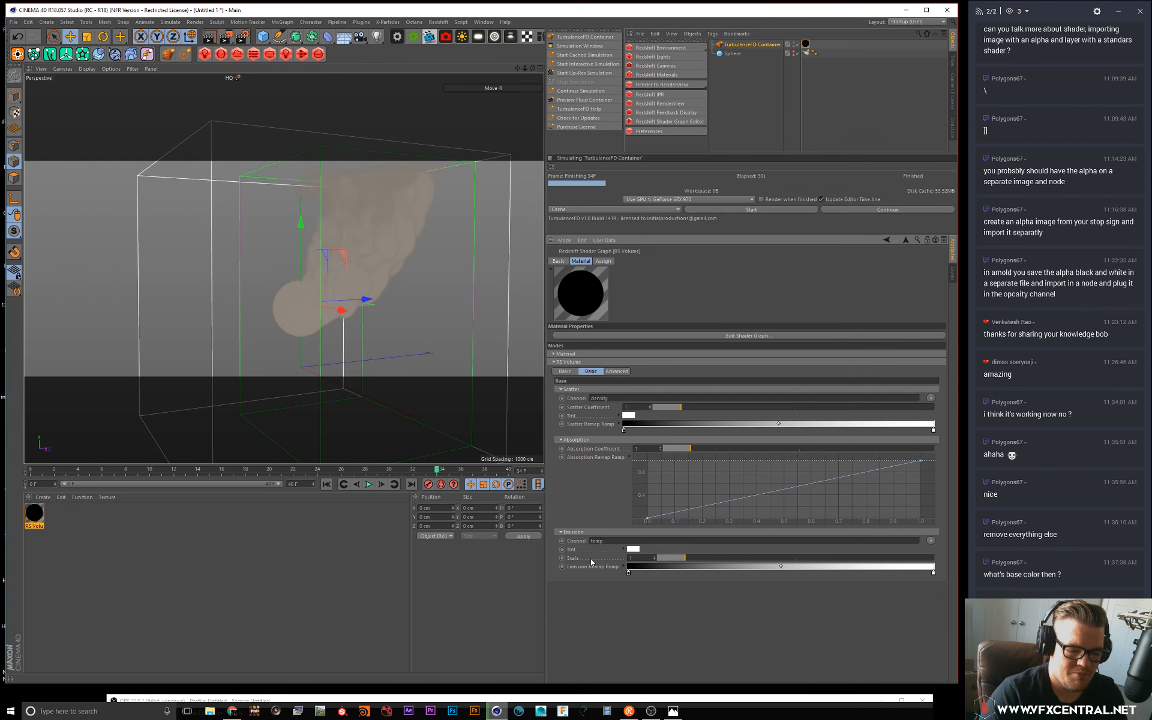
type("er")
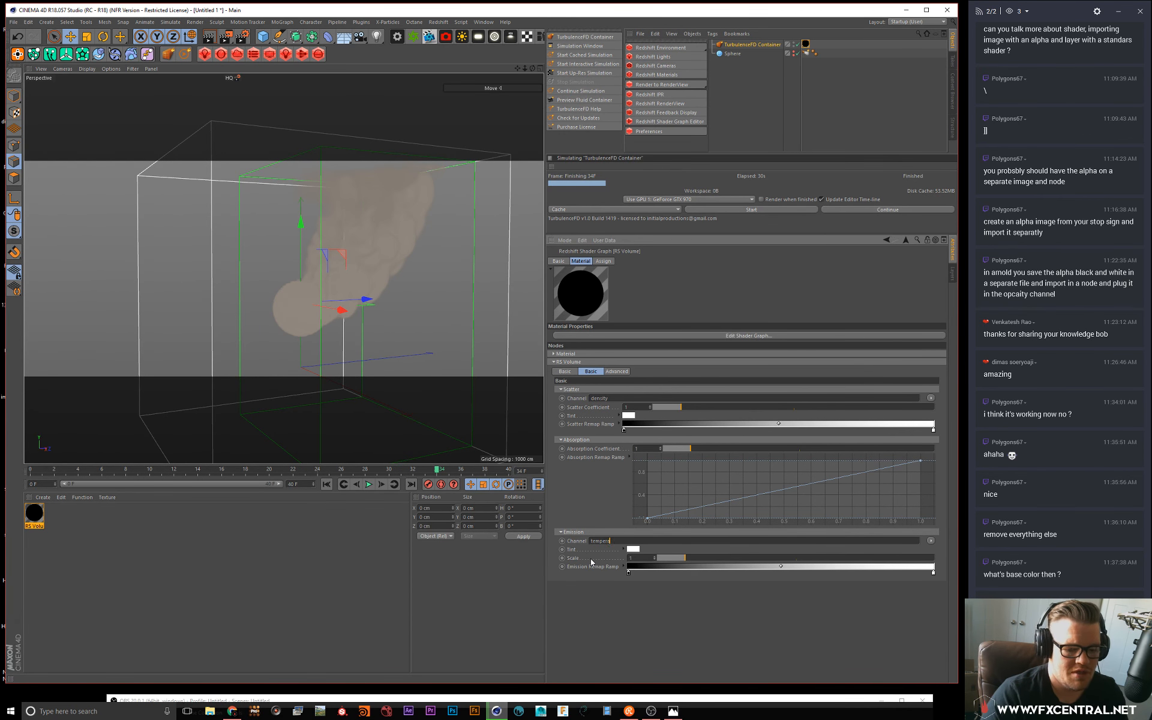
type("ature")
key("Return")
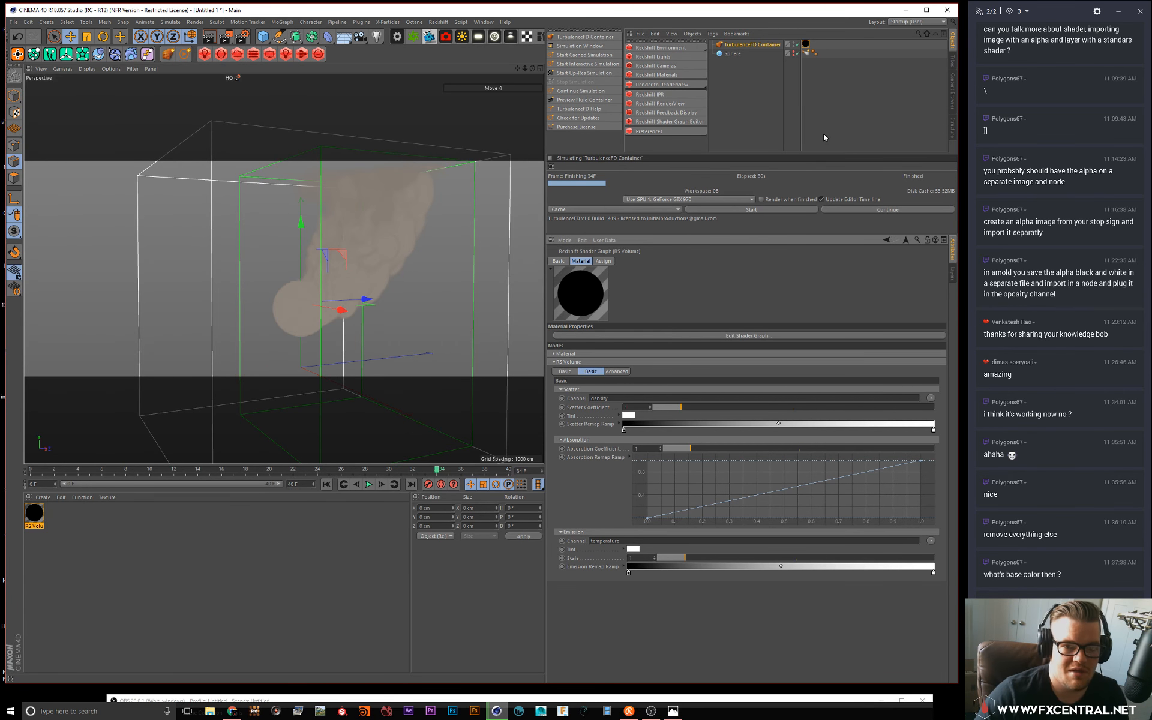
Step: Check the TurbulenceFD container's simulation channel names and return to the RS Volume material settings
left_click(752, 44)
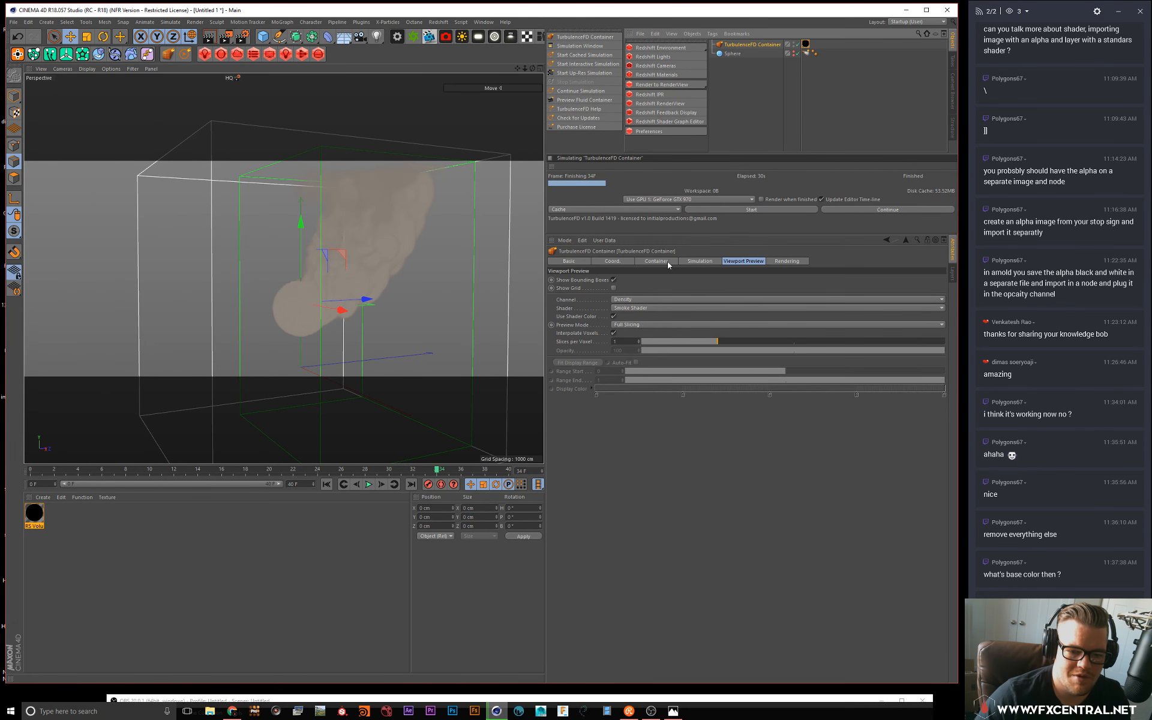
left_click(697, 262)
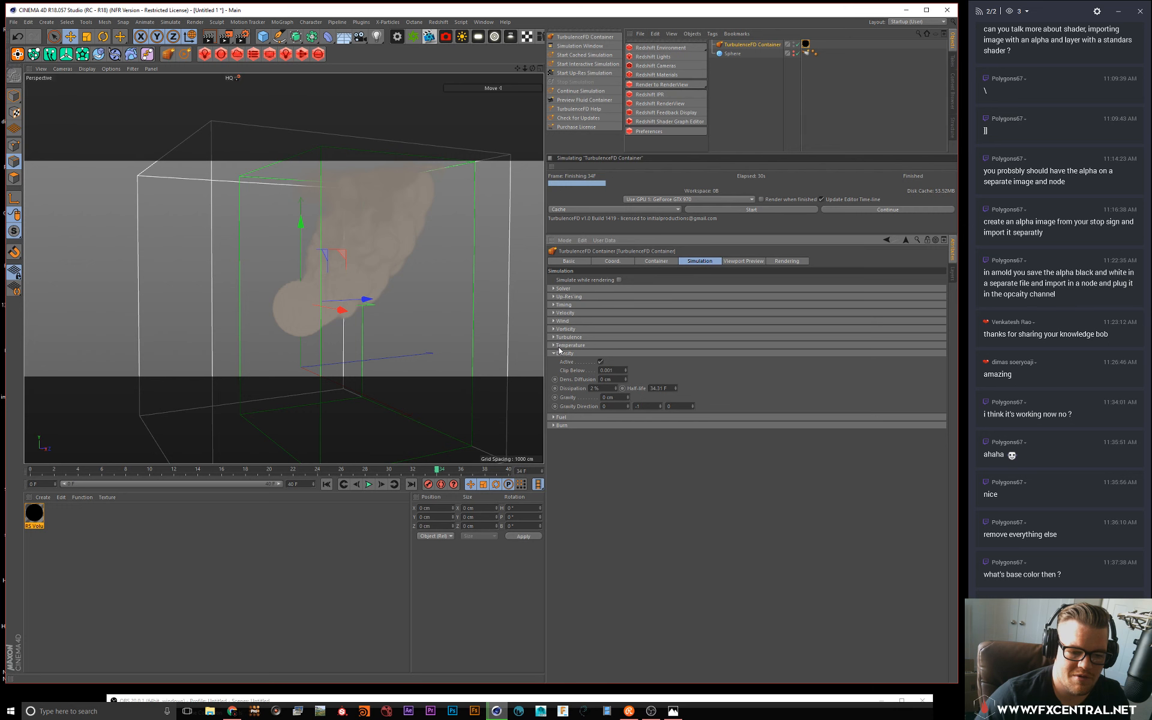
left_click(805, 44)
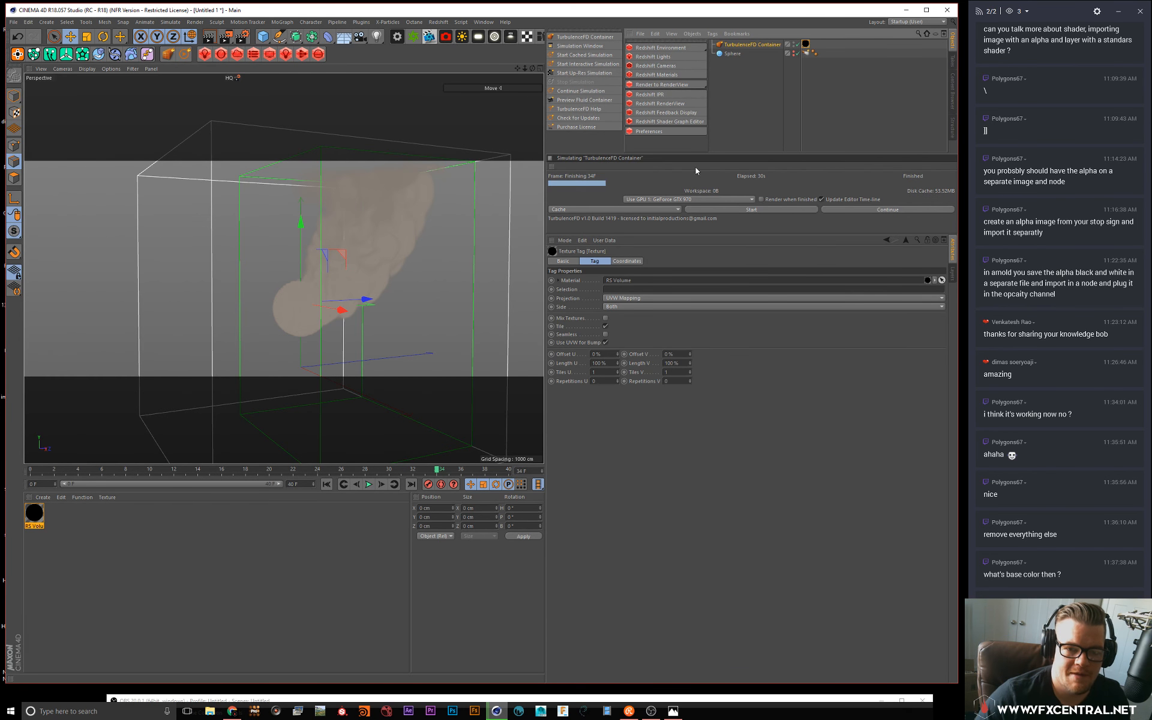
double_click(806, 44)
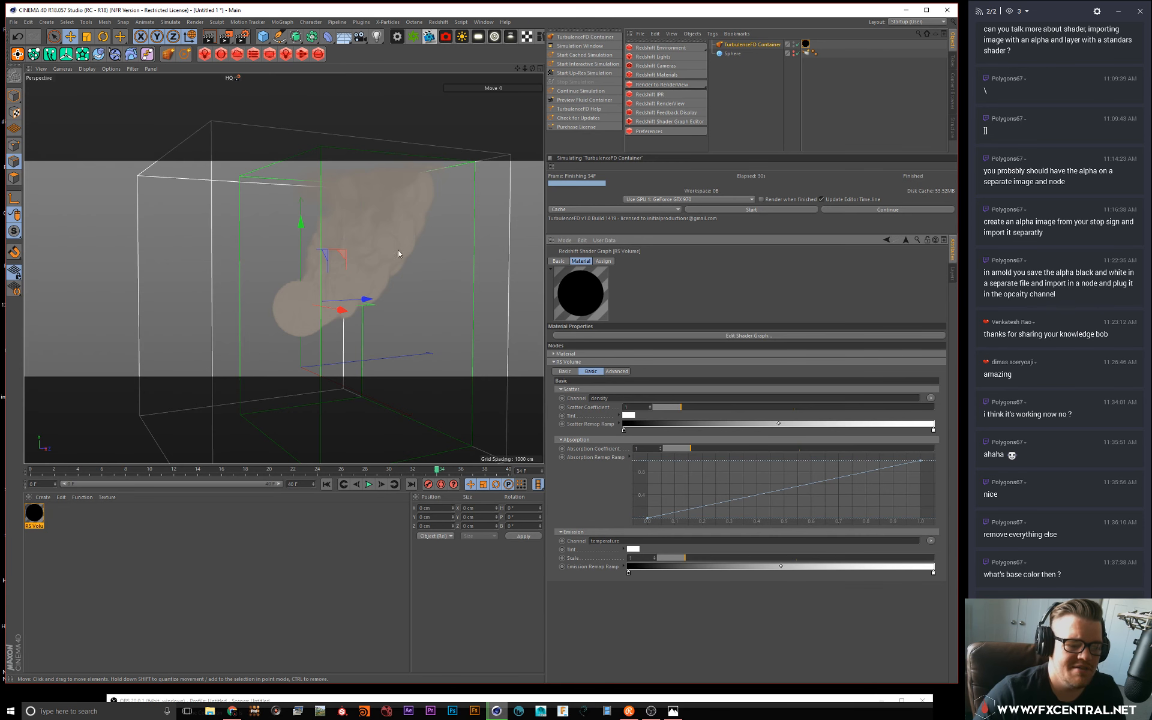
Step: Start the Redshift IPR preview, dock it between the viewport and the timeline, and enlarge it
left_click(639, 95)
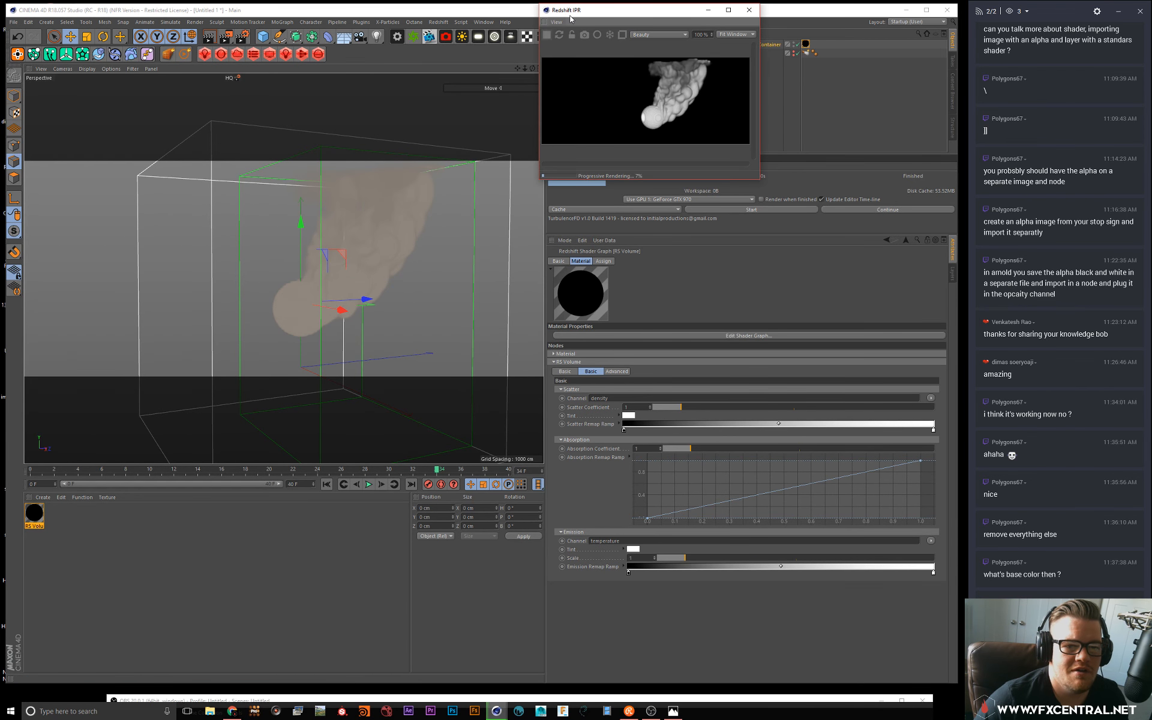
left_click_drag(584, 12, 564, 173)
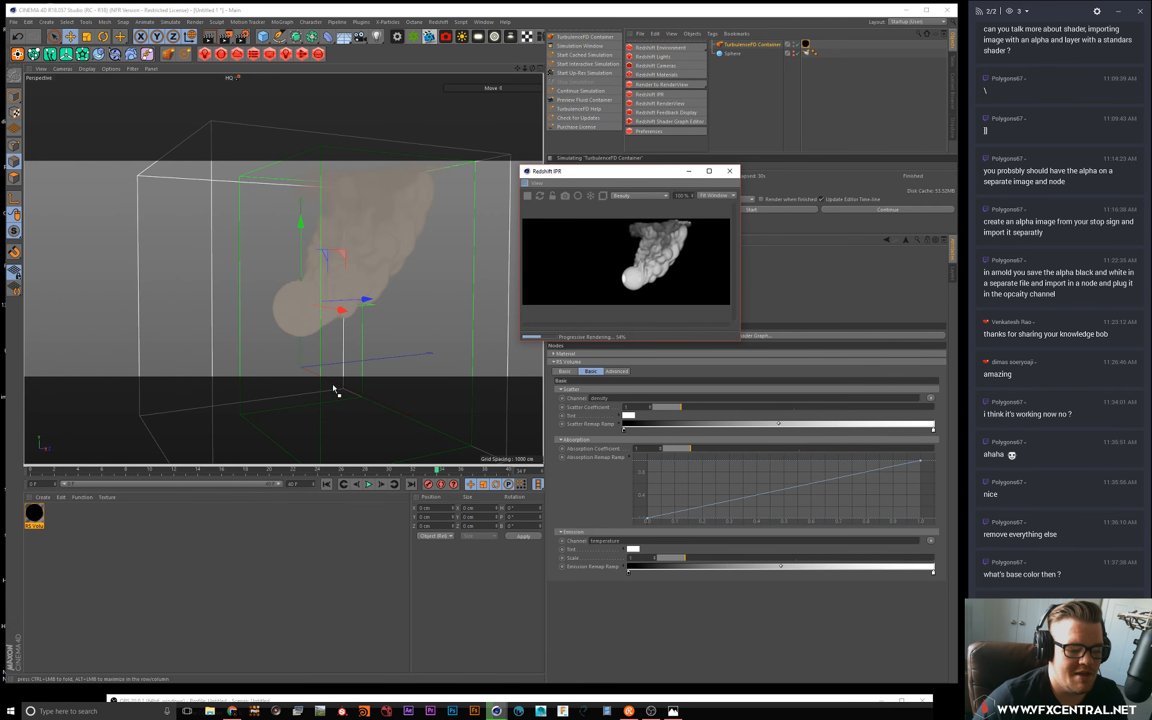
left_click_drag(316, 420, 321, 429)
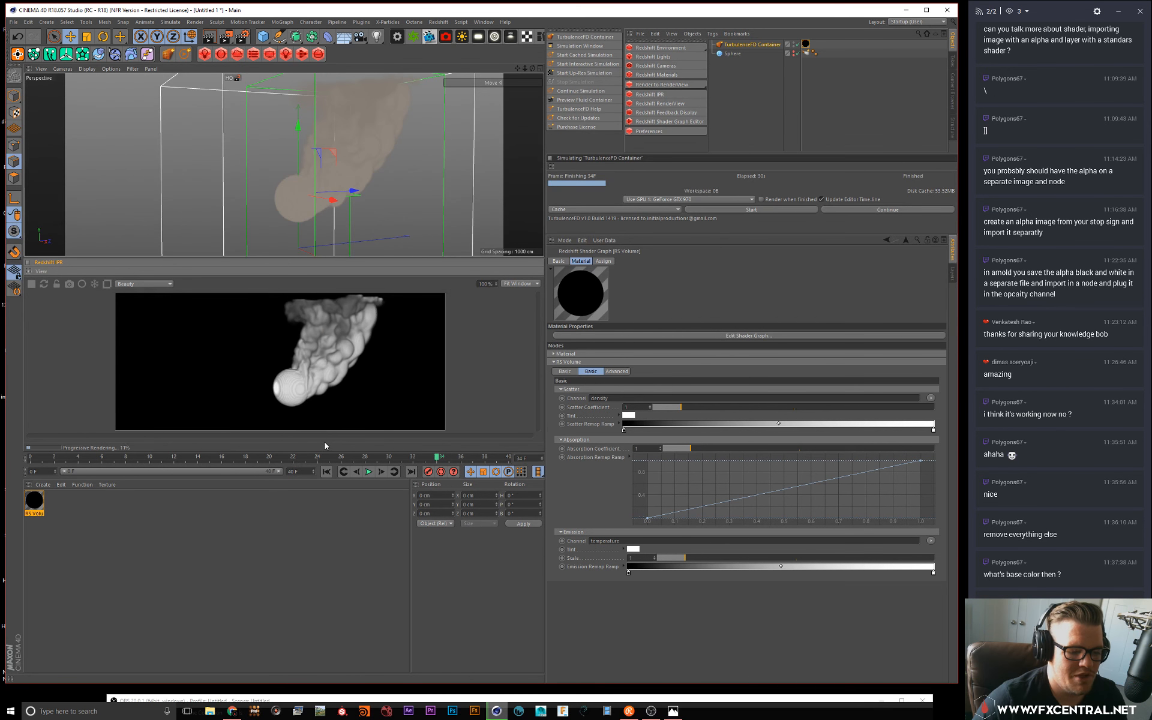
left_click_drag(321, 451, 321, 552)
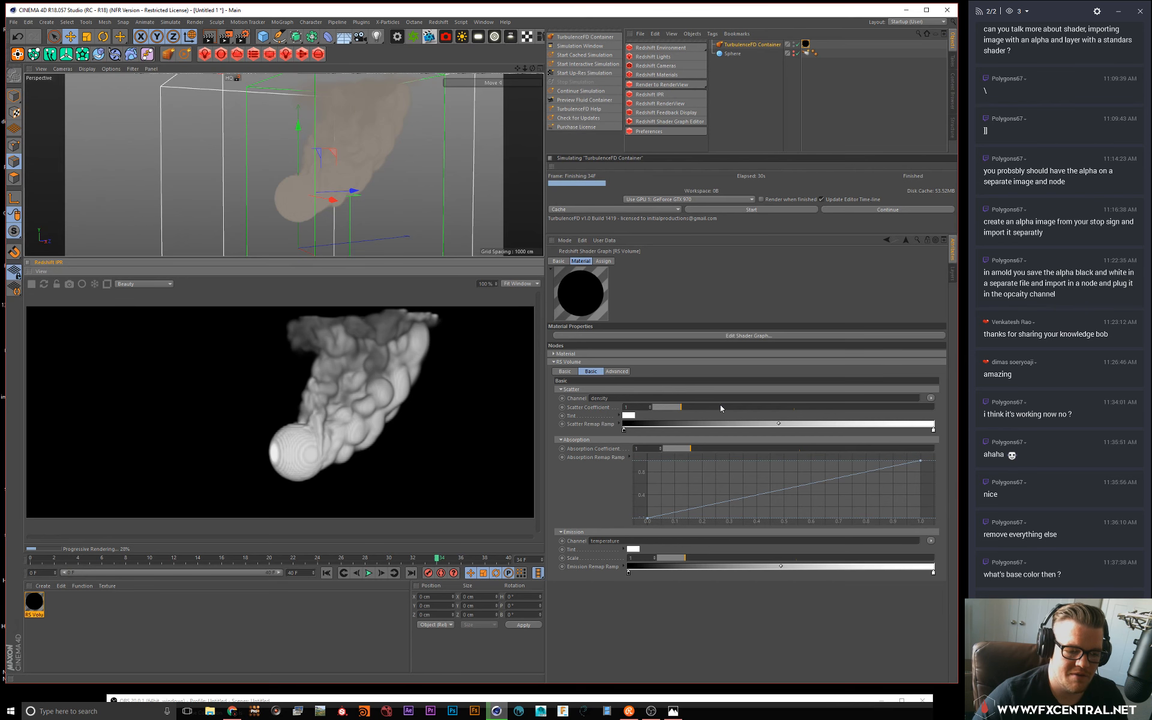
Step: Raise the RS Volume material's Scatter Coefficient to 1.71
mouse_move(725, 406)
left_mouse_down()
mouse_move(775, 414)
mouse_move(703, 413)
left_mouse_up()
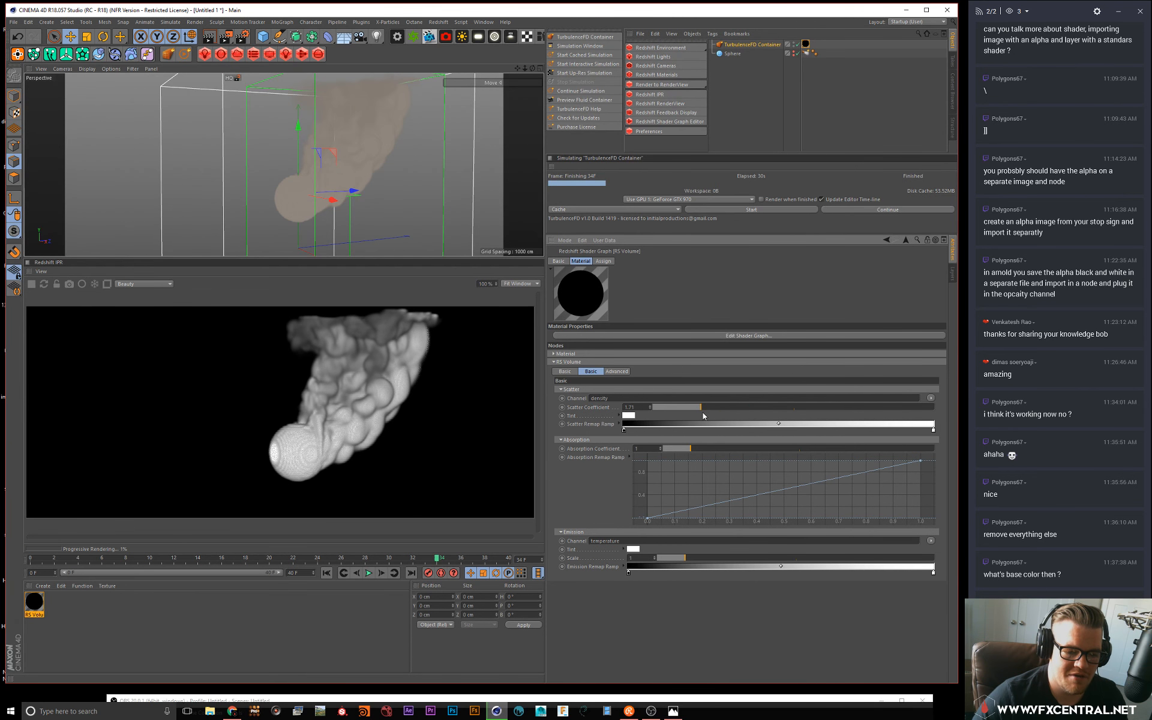
Step: Deselect the container and add a Redshift area light to the scene
left_click(779, 82)
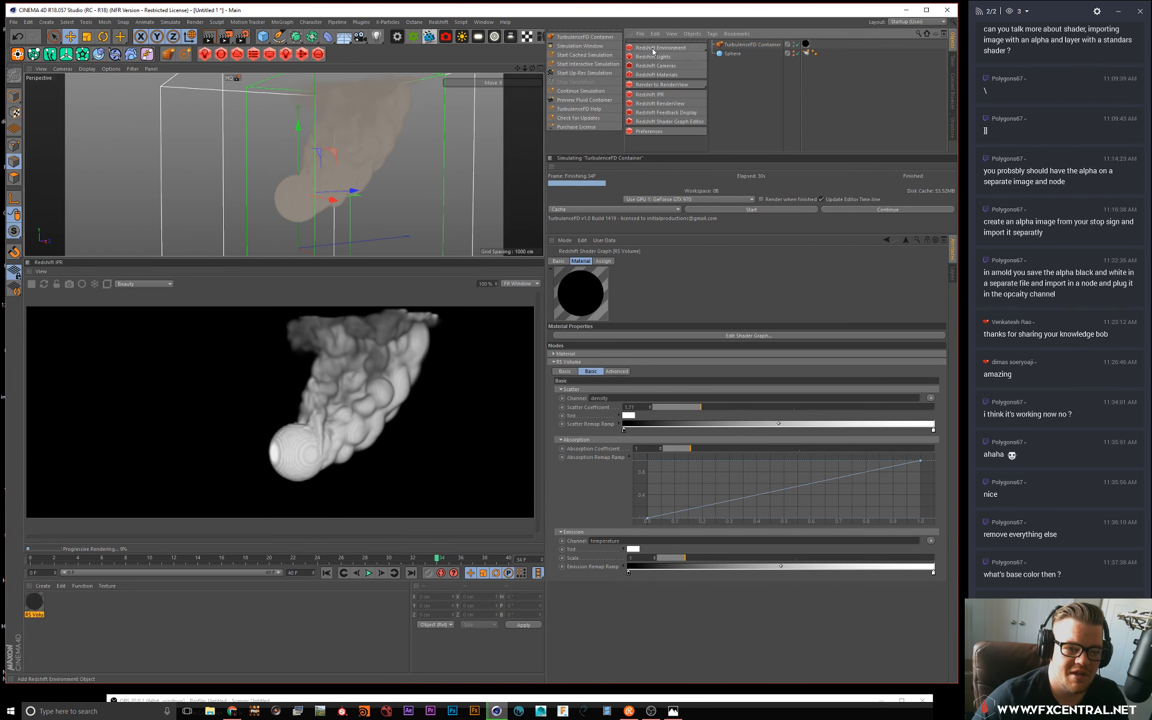
mouse_move(660, 57)
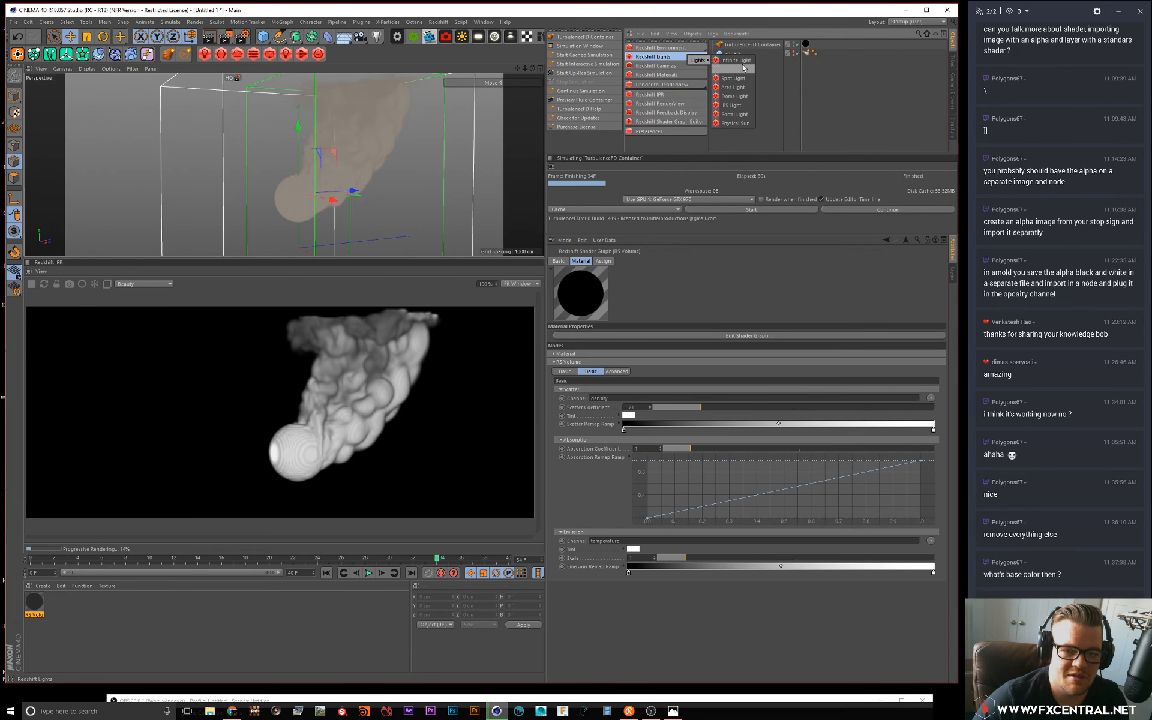
left_click(735, 87)
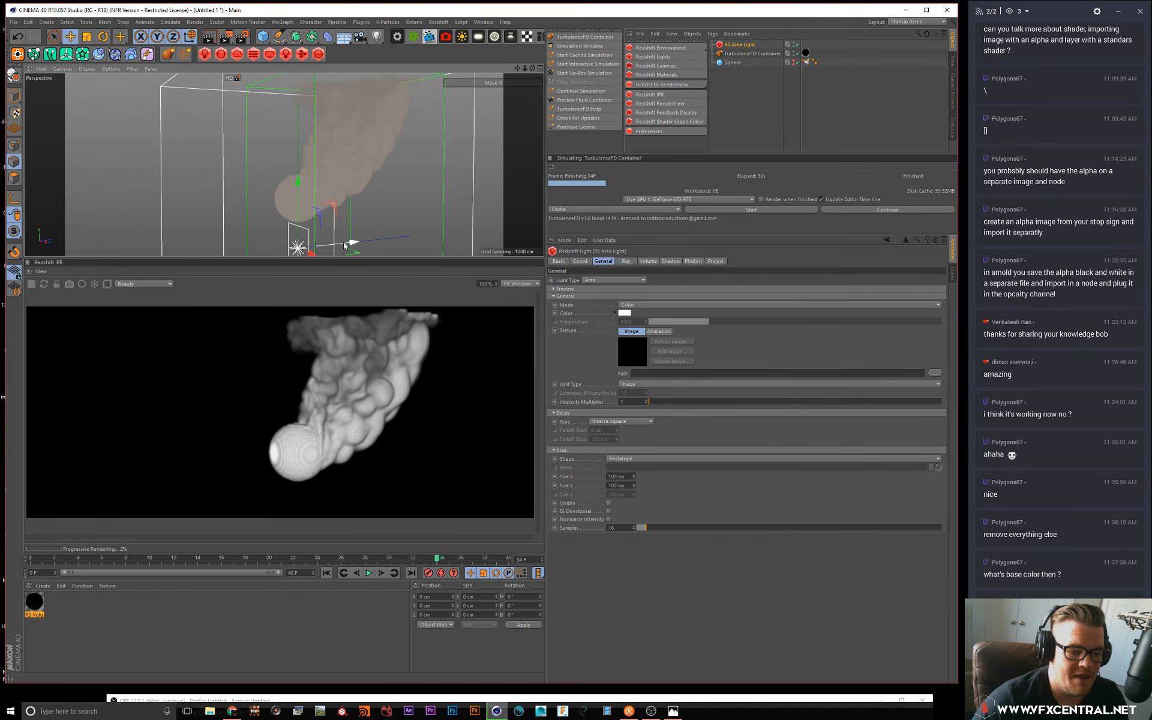
Step: Move the Redshift area light up beside the upper front edge of the TurbulenceFD container, away from the smoke
left_click_drag(345, 245, 228, 130)
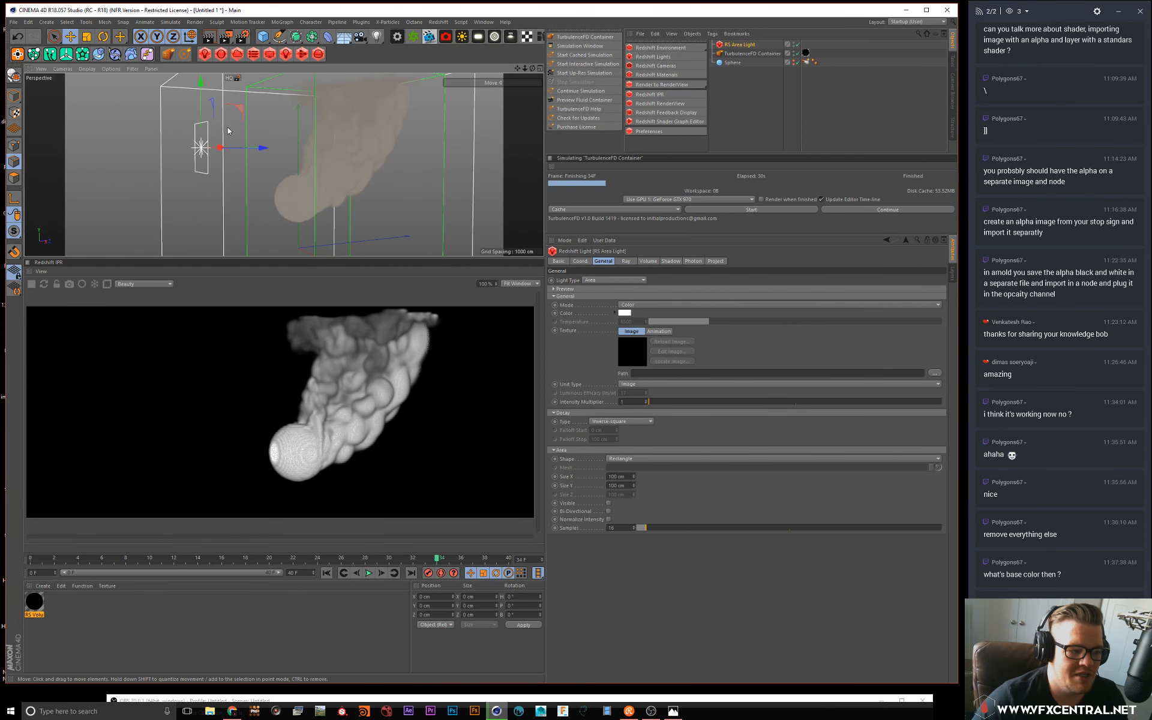
key("r")
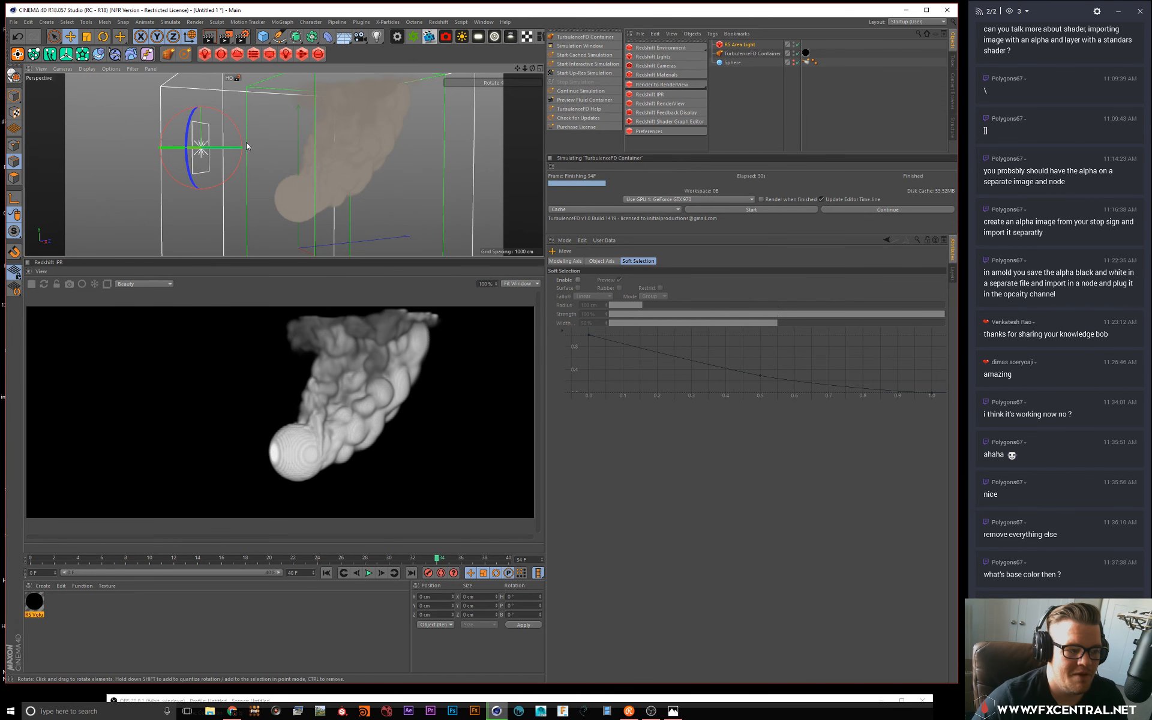
key("e")
left_click_drag(260, 149, 238, 148)
left_click_drag(178, 111, 179, 90)
Step: Set the area light's volume Contribution Scale to 1 and its Intensity Multiplier to 2.53
left_click(737, 45)
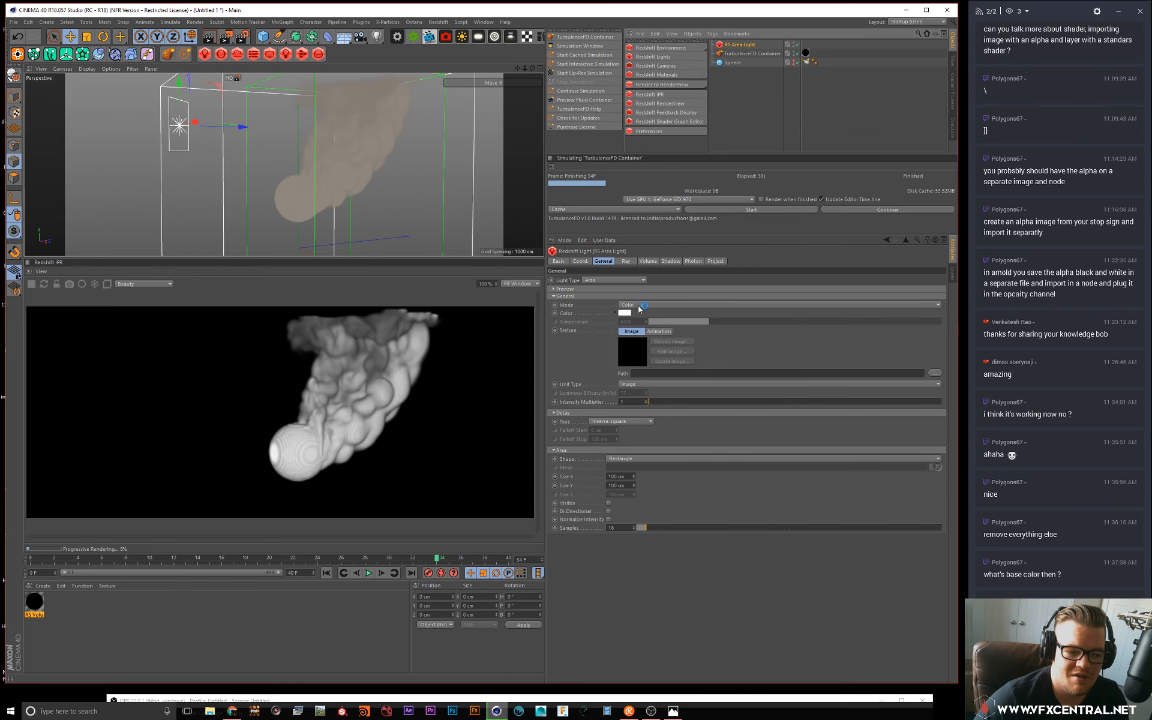
left_click(648, 261)
left_click_drag(668, 287, 1086, 257)
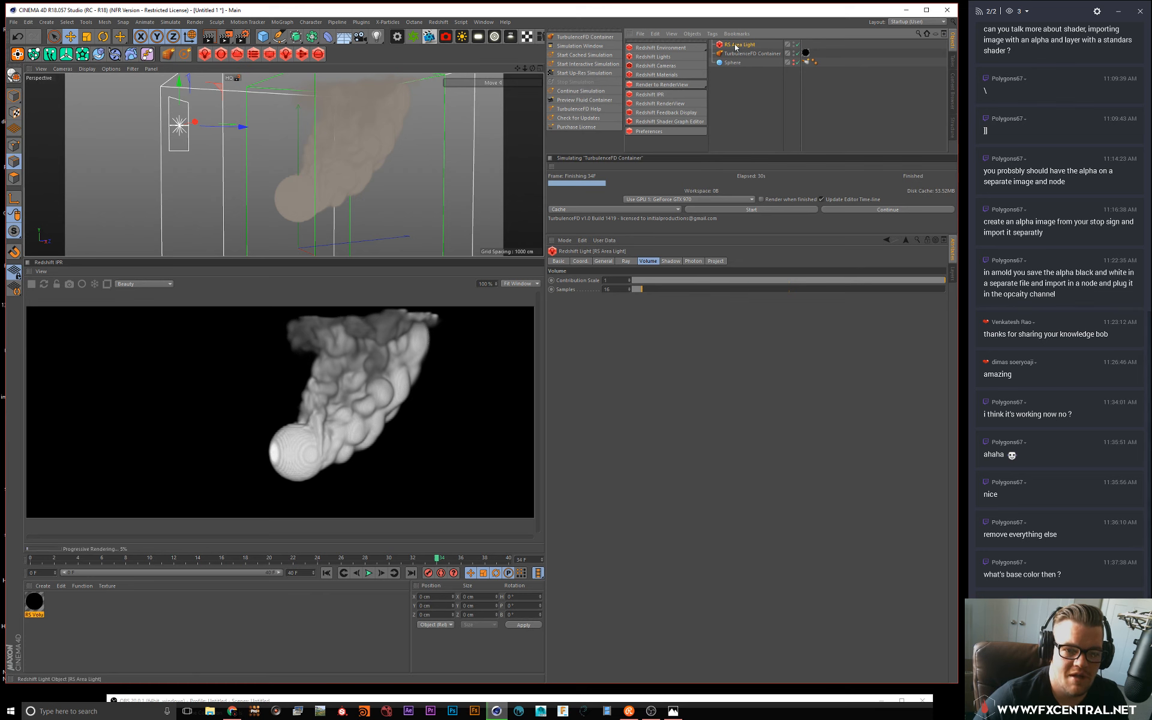
left_click(627, 261)
left_click(603, 261)
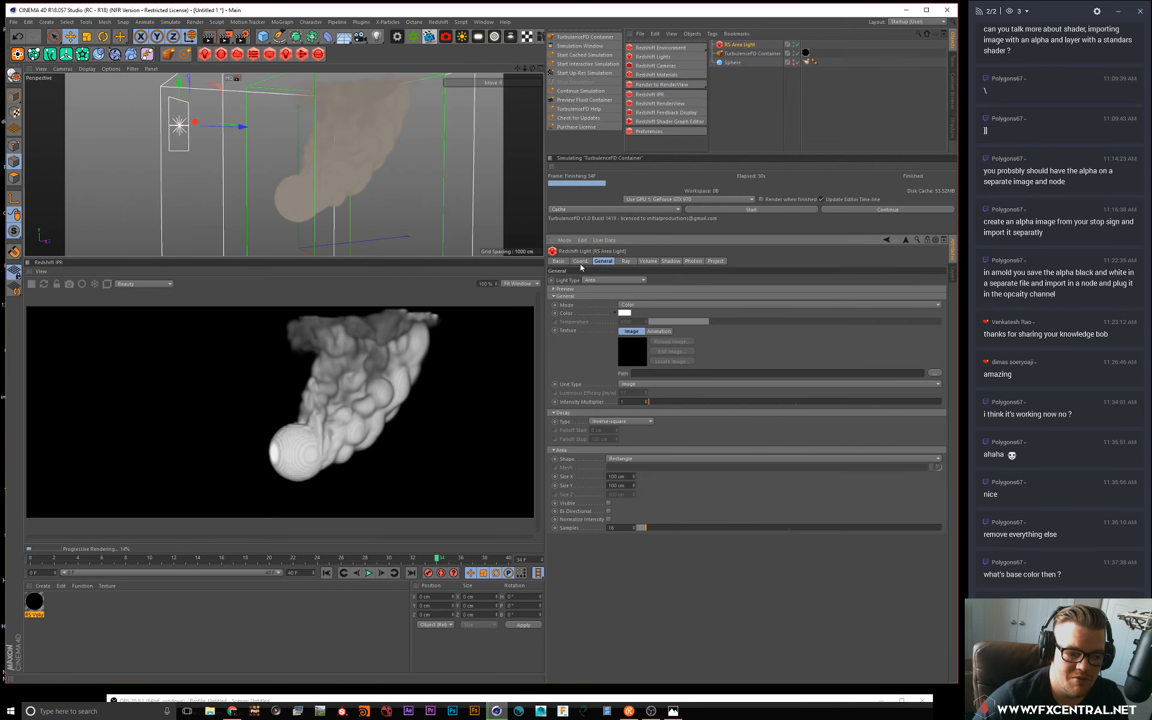
mouse_move(658, 402)
left_mouse_down()
mouse_move(668, 400)
mouse_move(657, 403)
left_mouse_up()
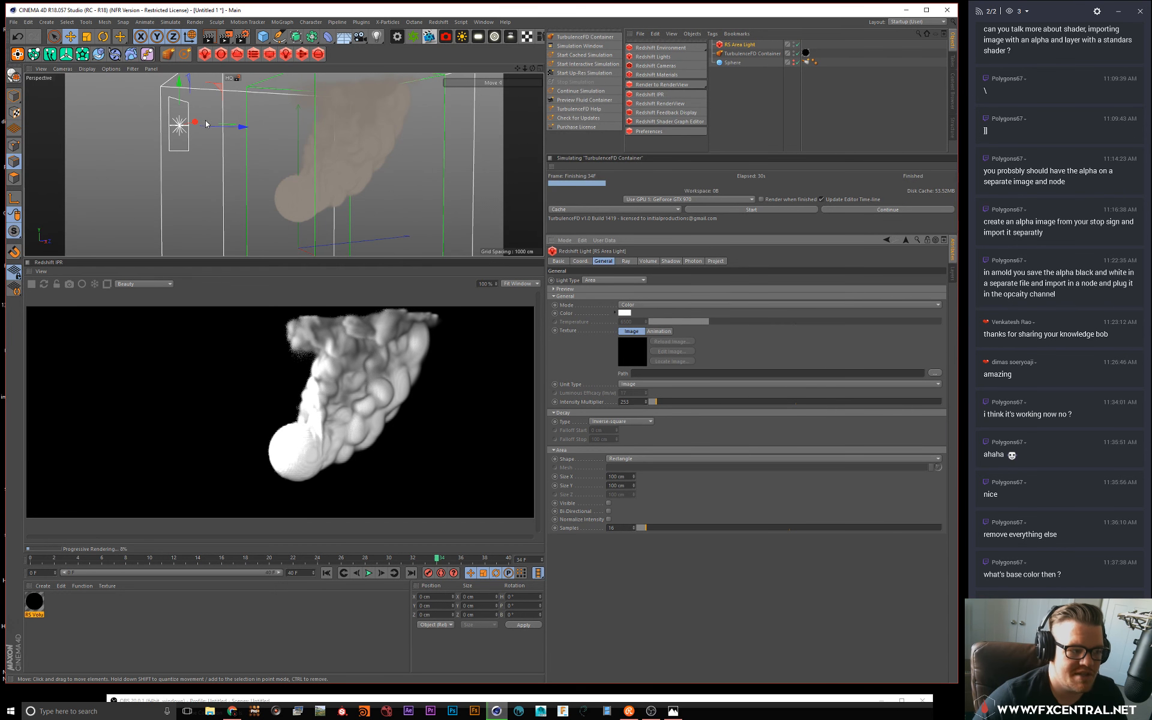
Step: Rotate the area light to angle it toward the smoke
key("r")
left_click_drag(208, 106, 316, 93)
key("e")
scroll(340, 147, "down", 4)
scroll(360, 111, "up", 4)
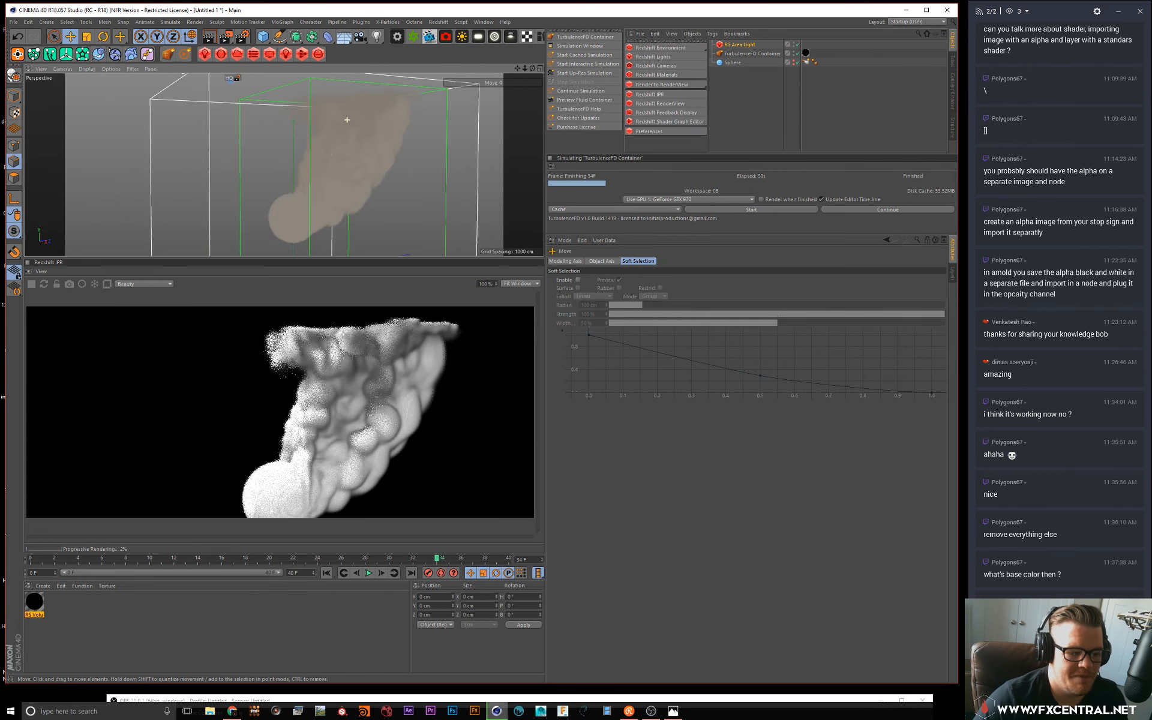
Step: Open the RS Volume material applied to the TurbulenceFD container and set its Emission Scale to 2.42
left_click(805, 53)
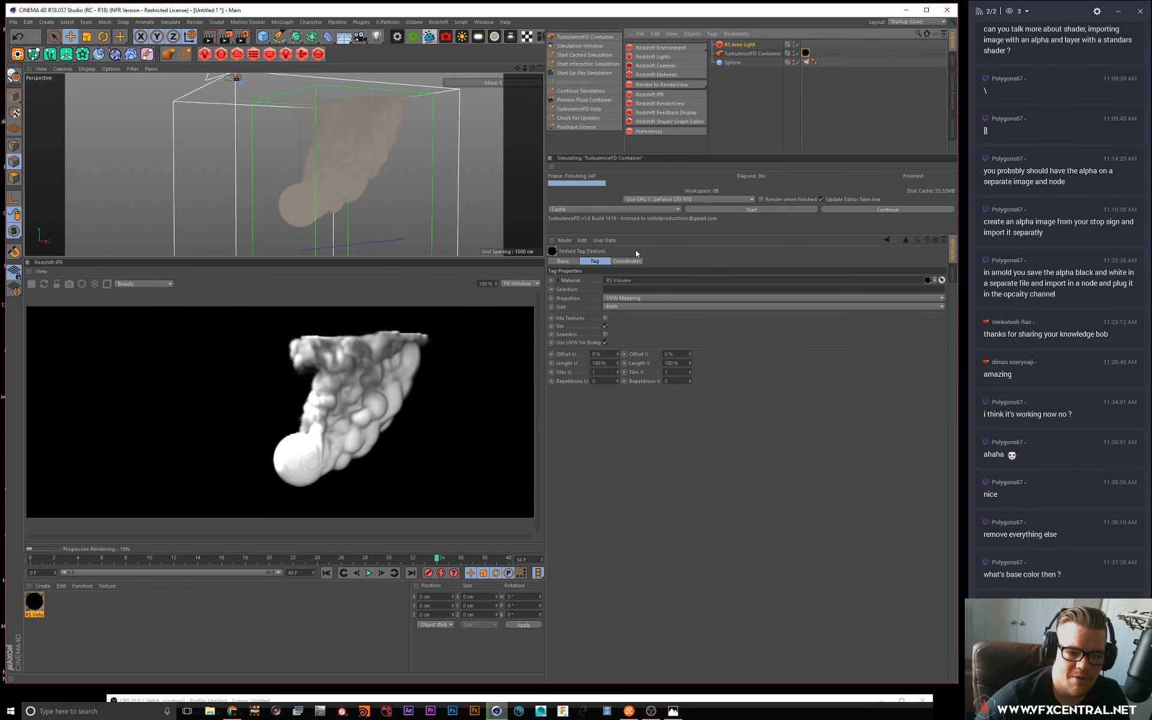
double_click(806, 54)
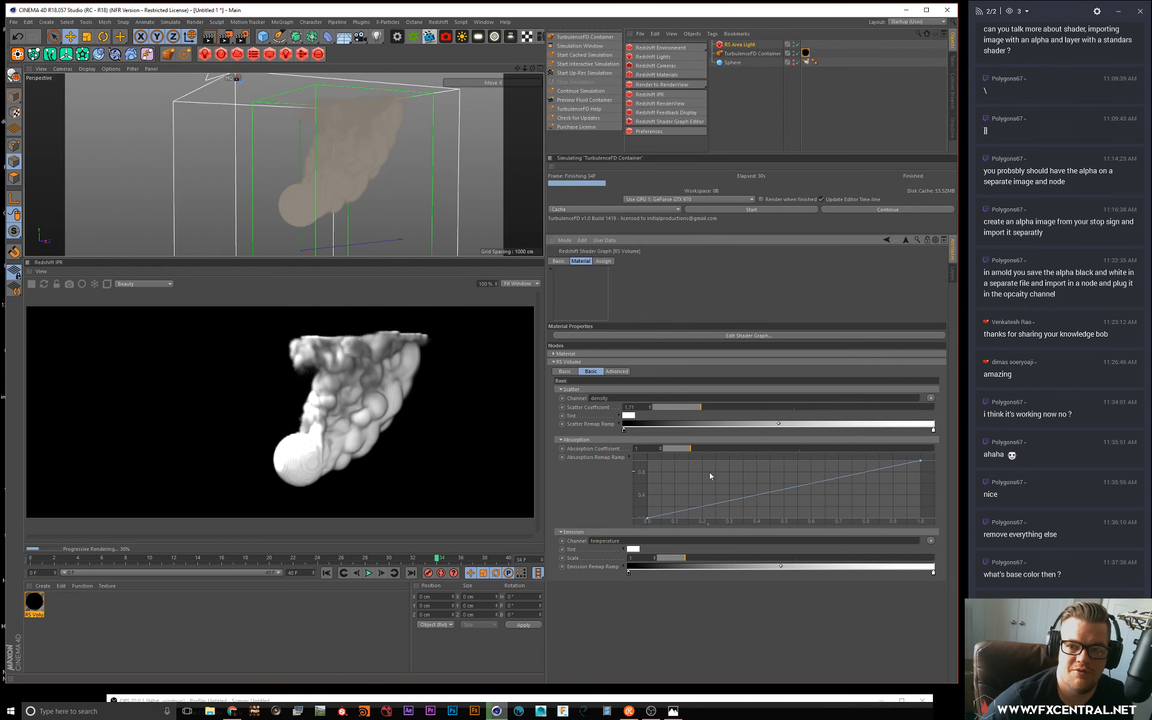
left_click(671, 558)
mouse_move(663, 557)
left_mouse_down()
mouse_move(826, 563)
mouse_move(724, 559)
left_mouse_up()
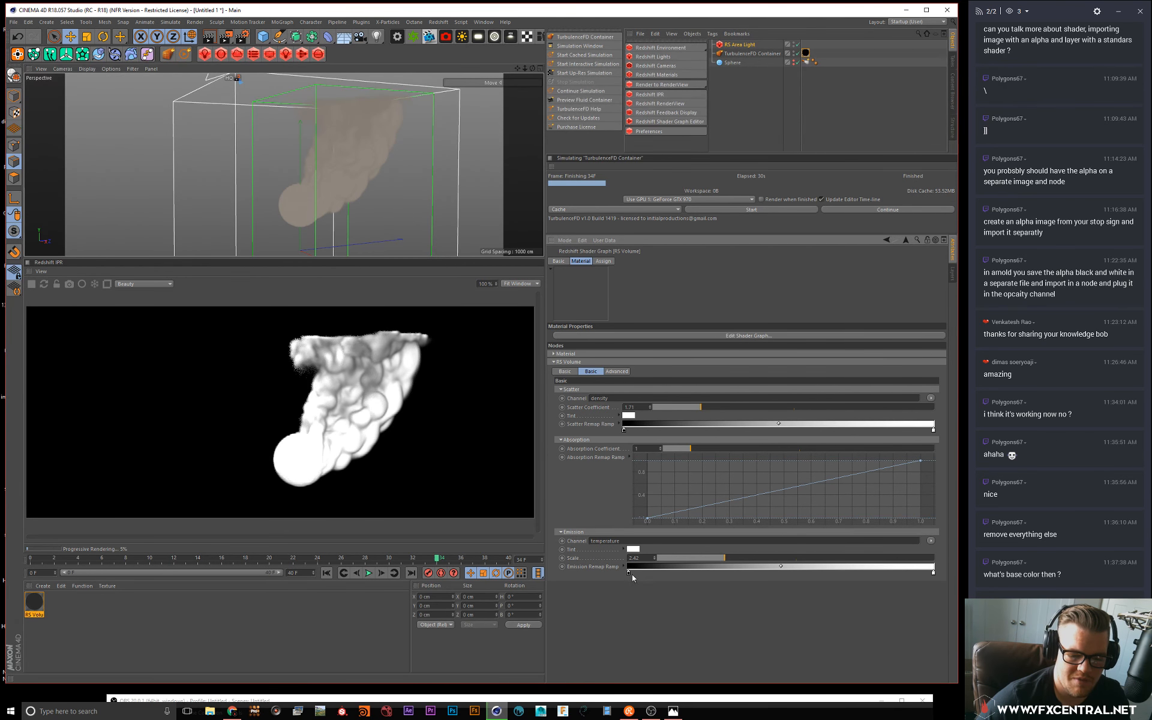
Step: Recolor the white end knot of the Emission Remap Ramp to pale yellow-orange with hue 41°, saturation 33% and value 100%
double_click(934, 574)
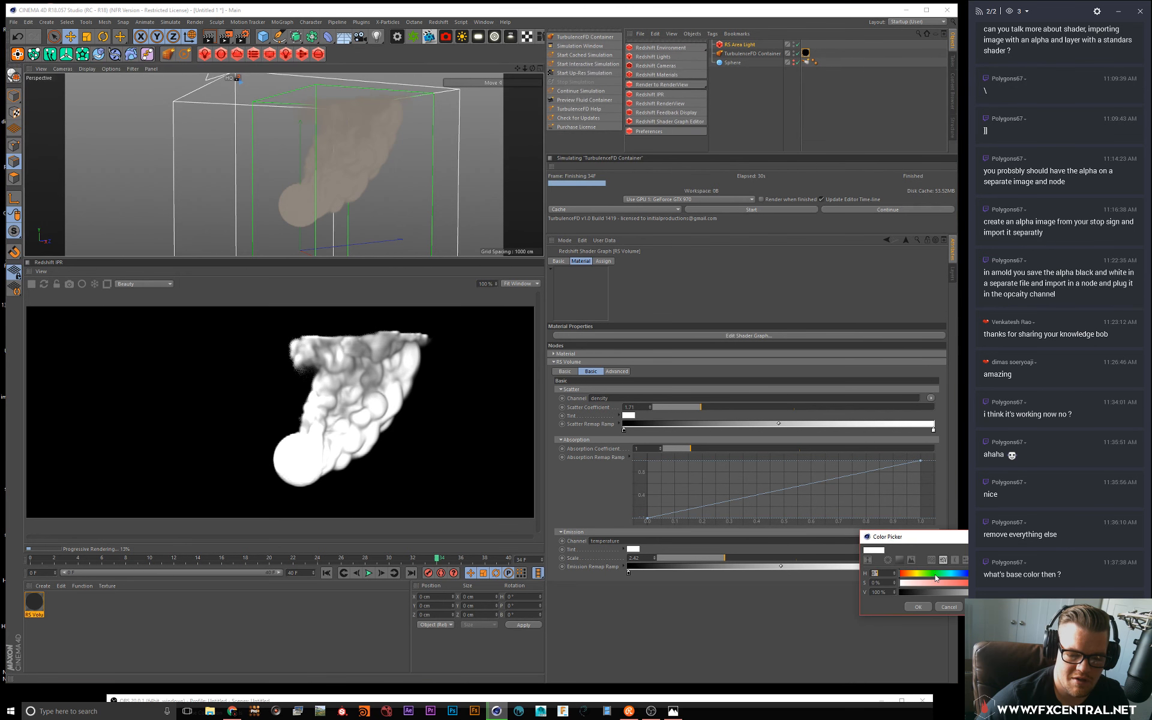
left_click_drag(907, 540, 449, 454)
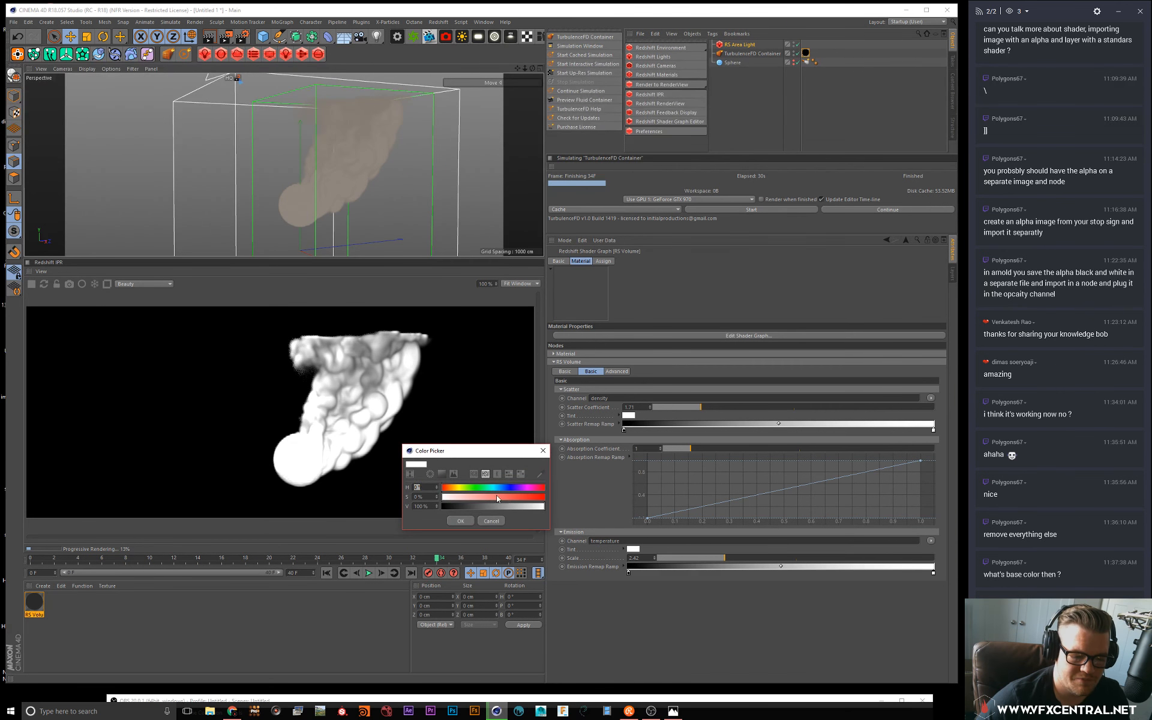
left_click(453, 487)
left_click(469, 497)
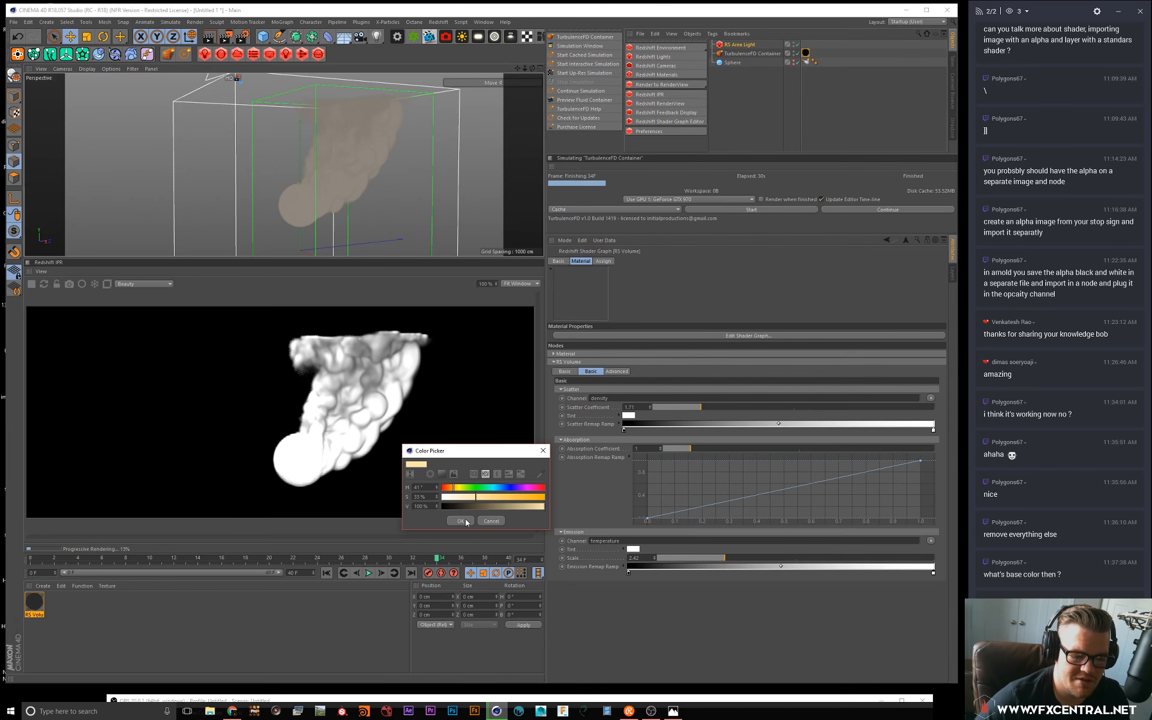
left_click(460, 520)
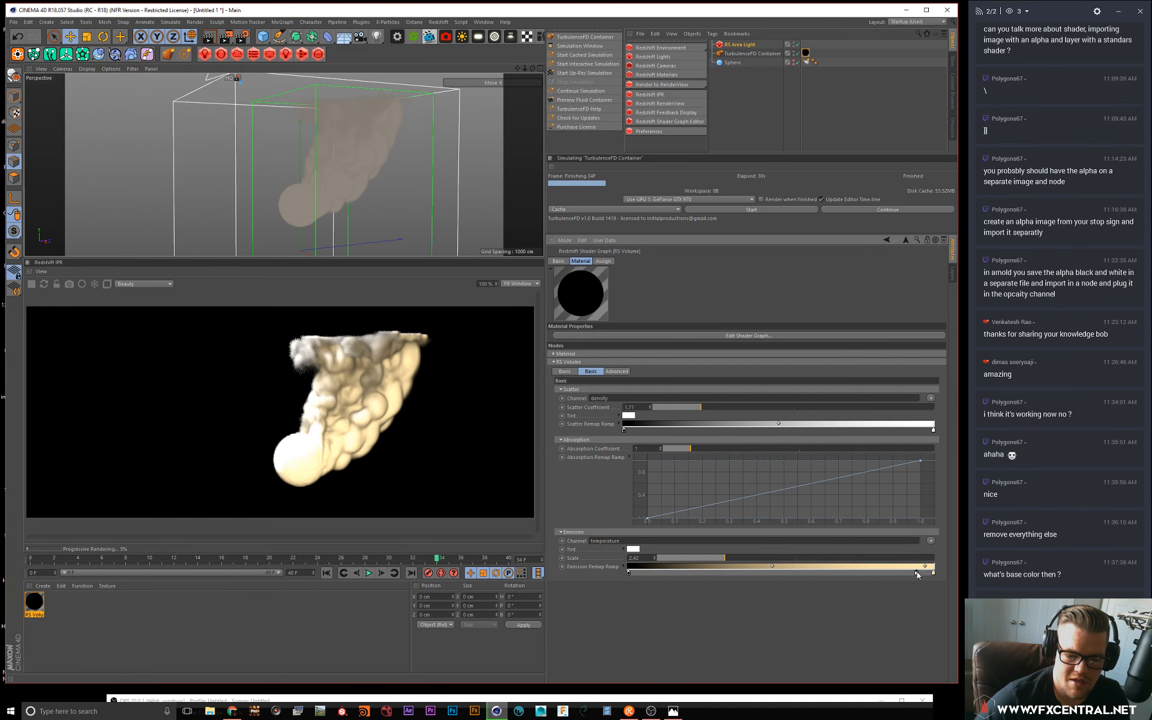
Step: Add an orange knot with hue 17° near the bright end of the emission ramp and move the black knot to about the middle
double_click(914, 572)
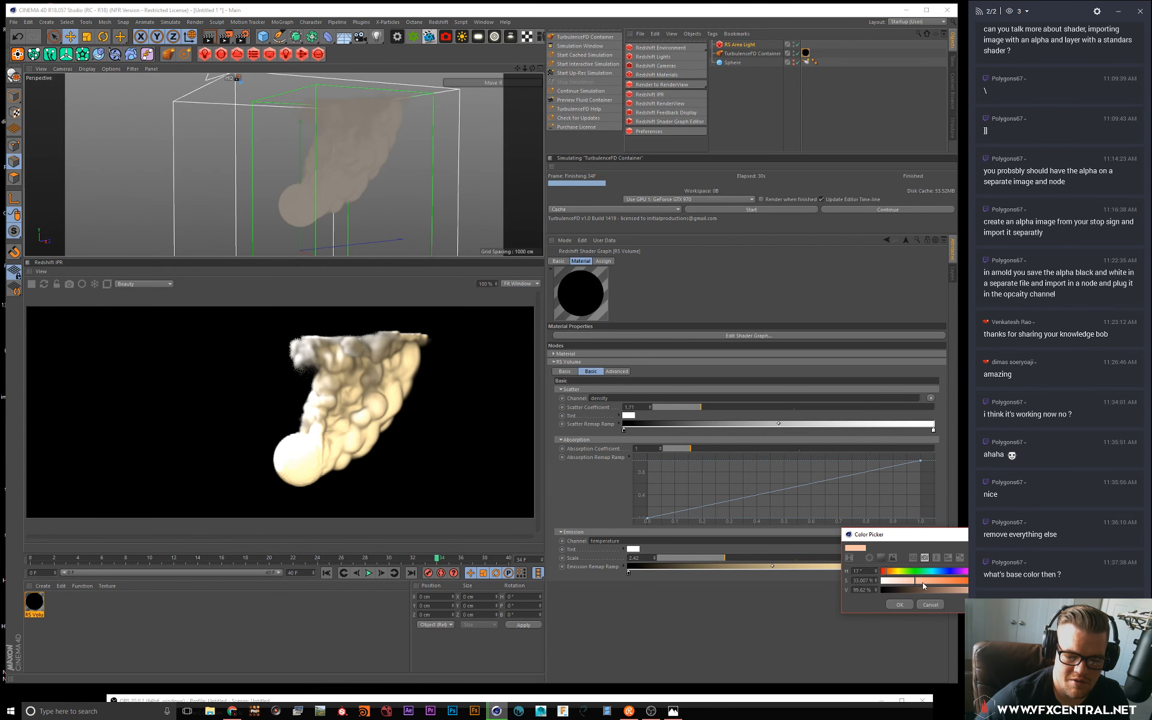
left_click(910, 604)
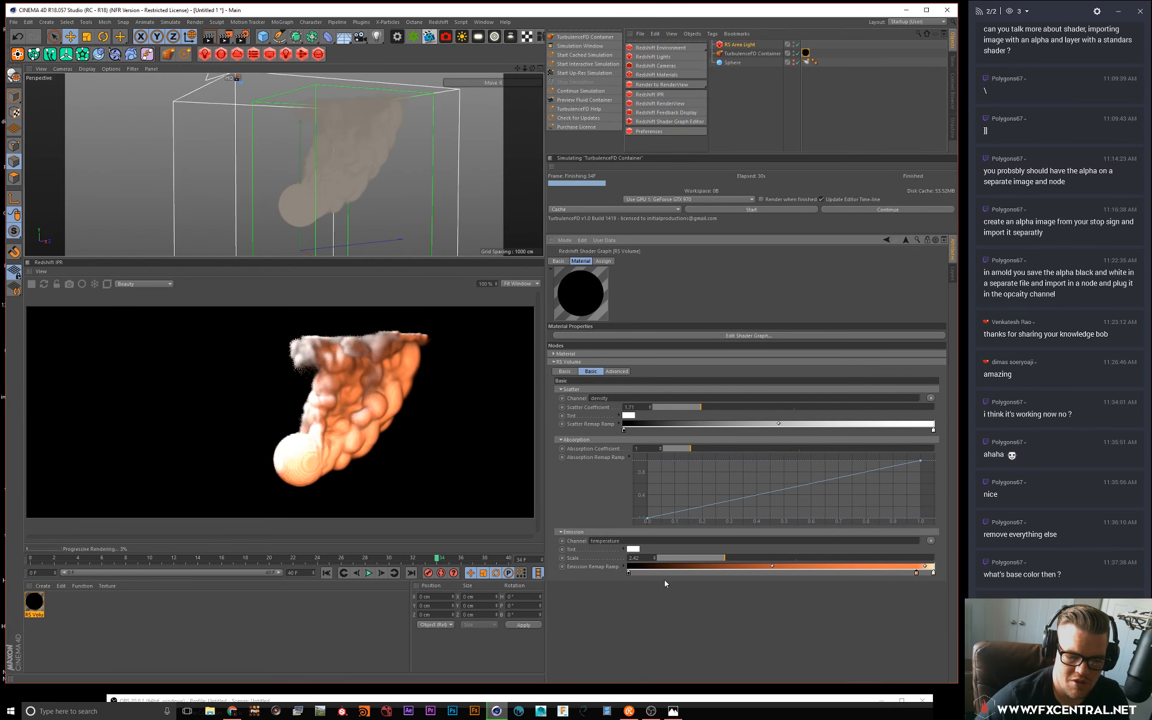
left_click_drag(630, 573, 759, 558)
Step: Set the RS Volume material's Emission Scale to 3.67 and its Scatter Coefficient to 1.95
left_click(763, 557)
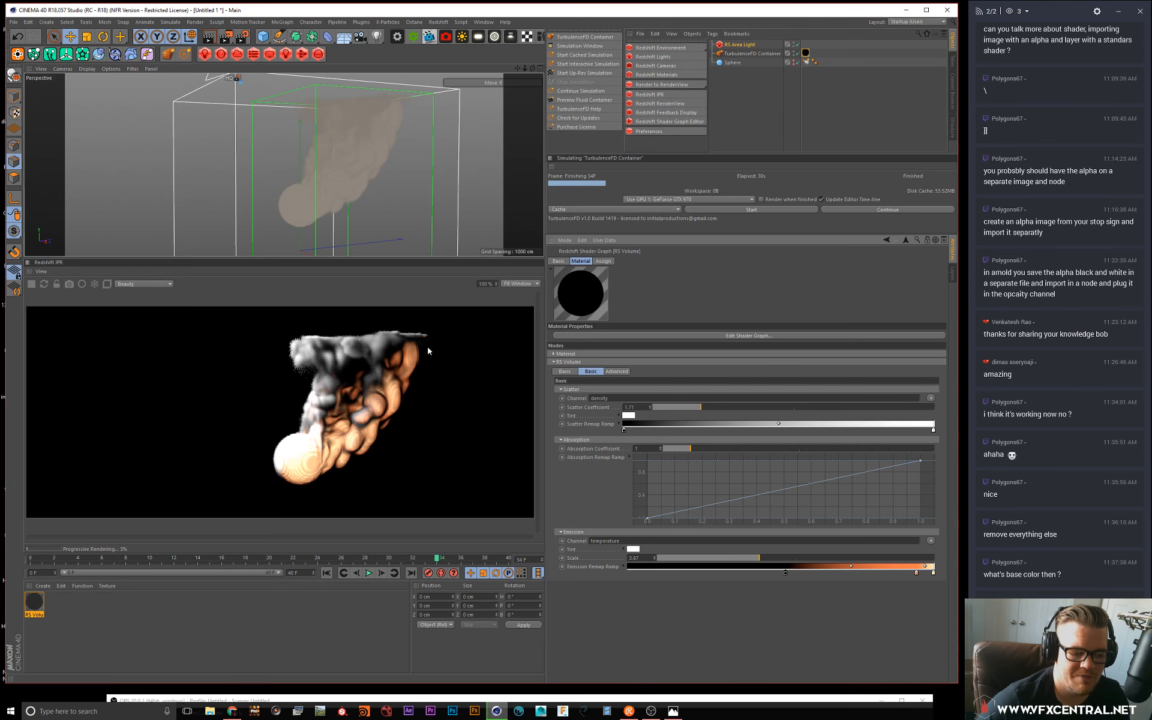
mouse_move(687, 407)
left_mouse_down()
mouse_move(830, 404)
mouse_move(708, 404)
left_mouse_up()
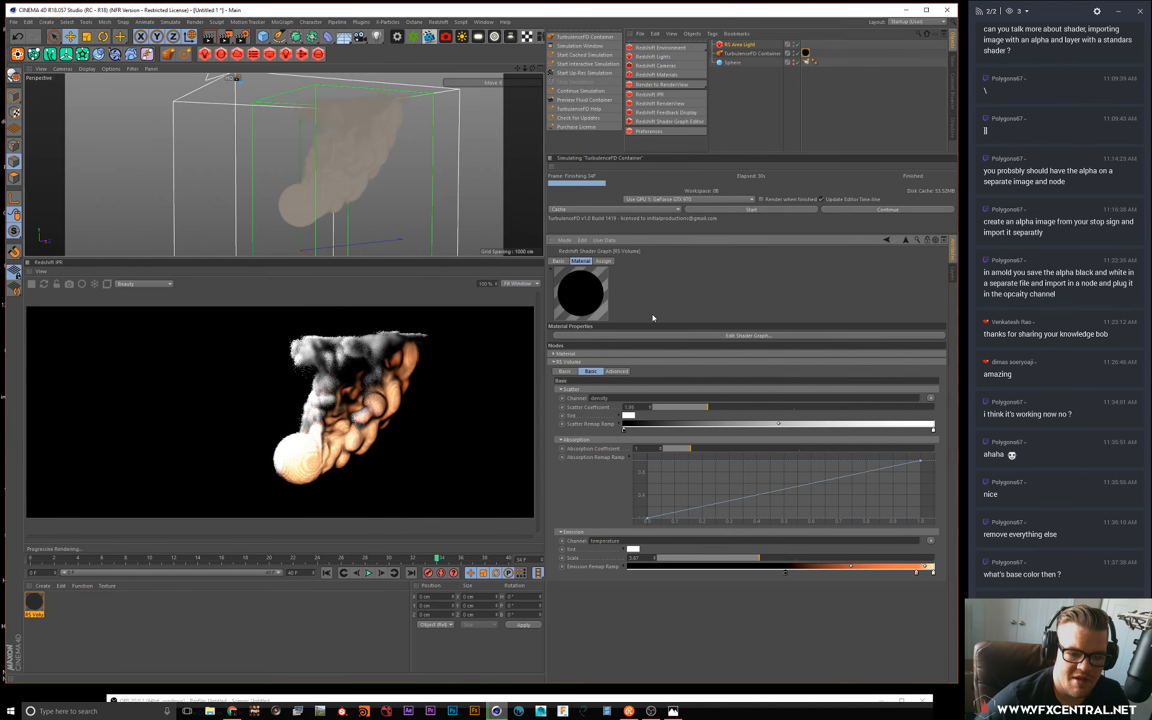
Step: In the RS Volume advanced settings, set Old Max to 3.27 for the Density Remap Range and 3.48 for the Emission Remap Range
left_click(616, 371)
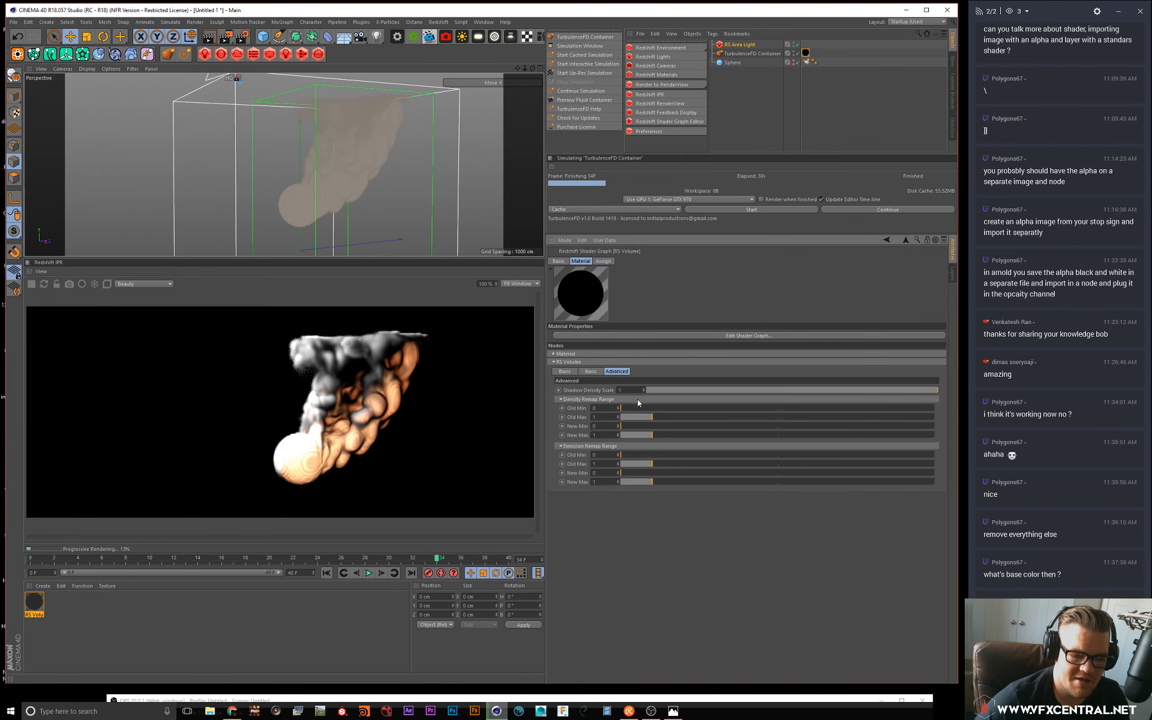
left_click_drag(638, 415, 733, 420)
left_click_drag(646, 409, 620, 410)
mouse_move(733, 417)
left_mouse_down()
mouse_move(804, 418)
mouse_move(729, 415)
mouse_move(791, 420)
mouse_move(752, 423)
left_mouse_up()
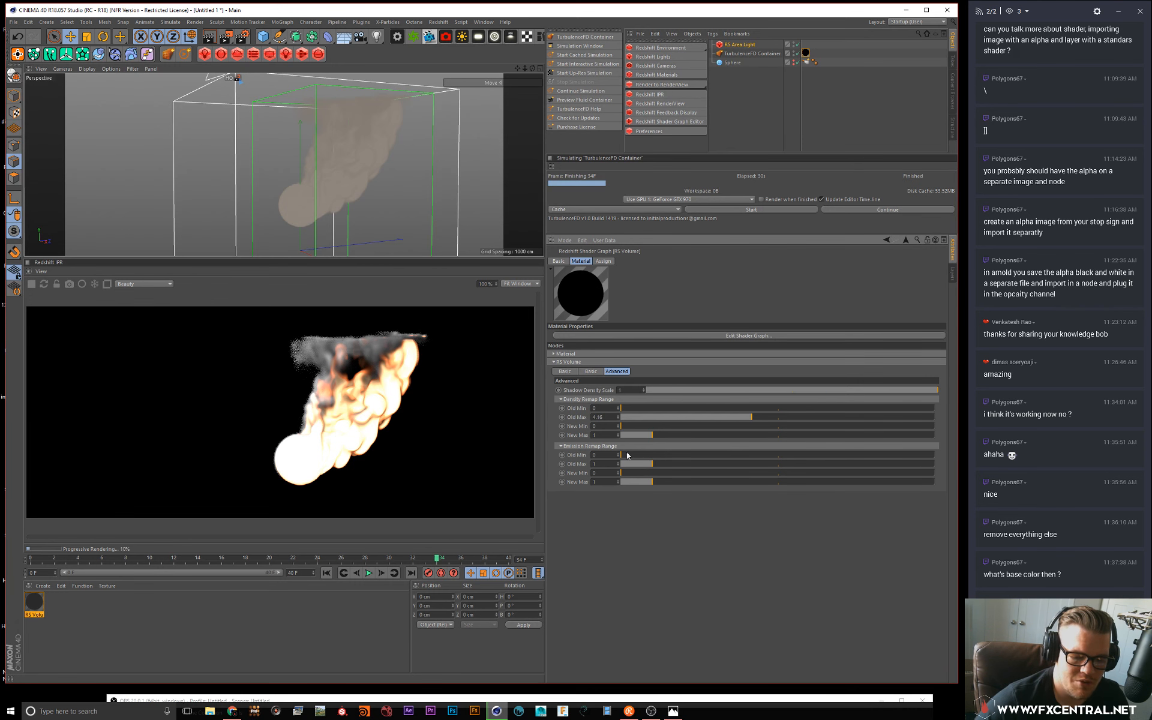
left_click_drag(655, 469, 730, 466)
left_click_drag(764, 420, 725, 423)
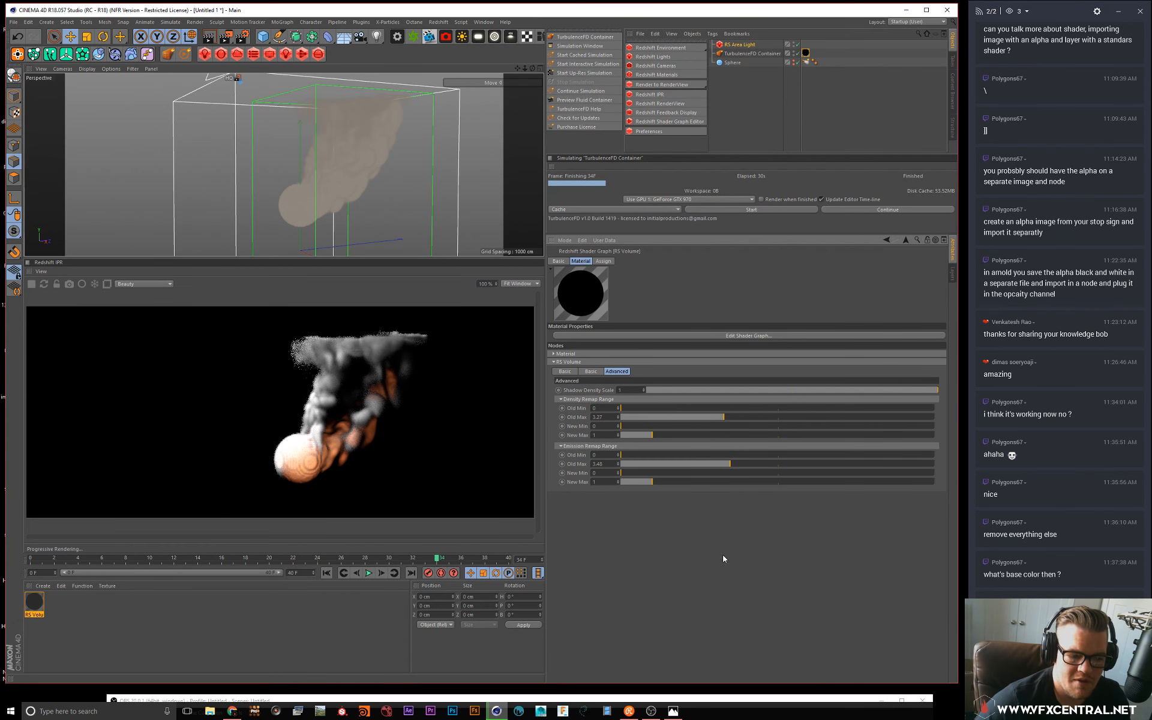
Step: Stop the IPR preview and open the GI options in the Redshift render settings
scroll(339, 180, "up", 2)
middle_click_drag(340, 181, 271, 176, "alt")
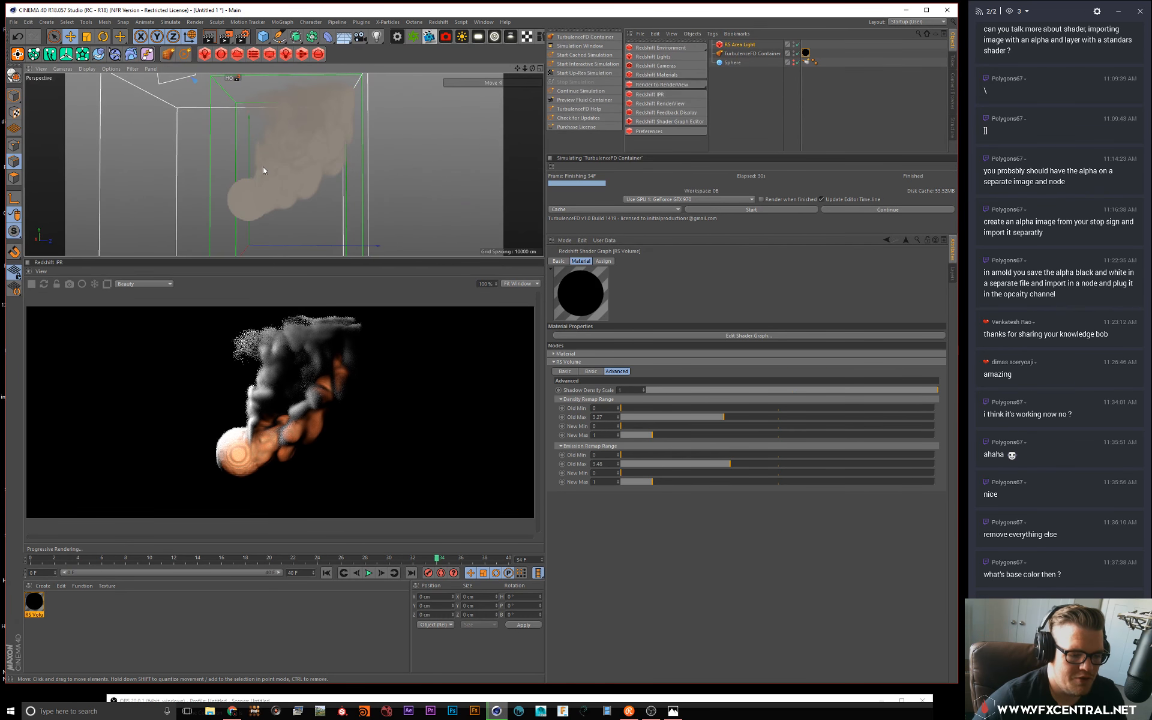
left_click_drag(263, 167, 286, 174, "alt")
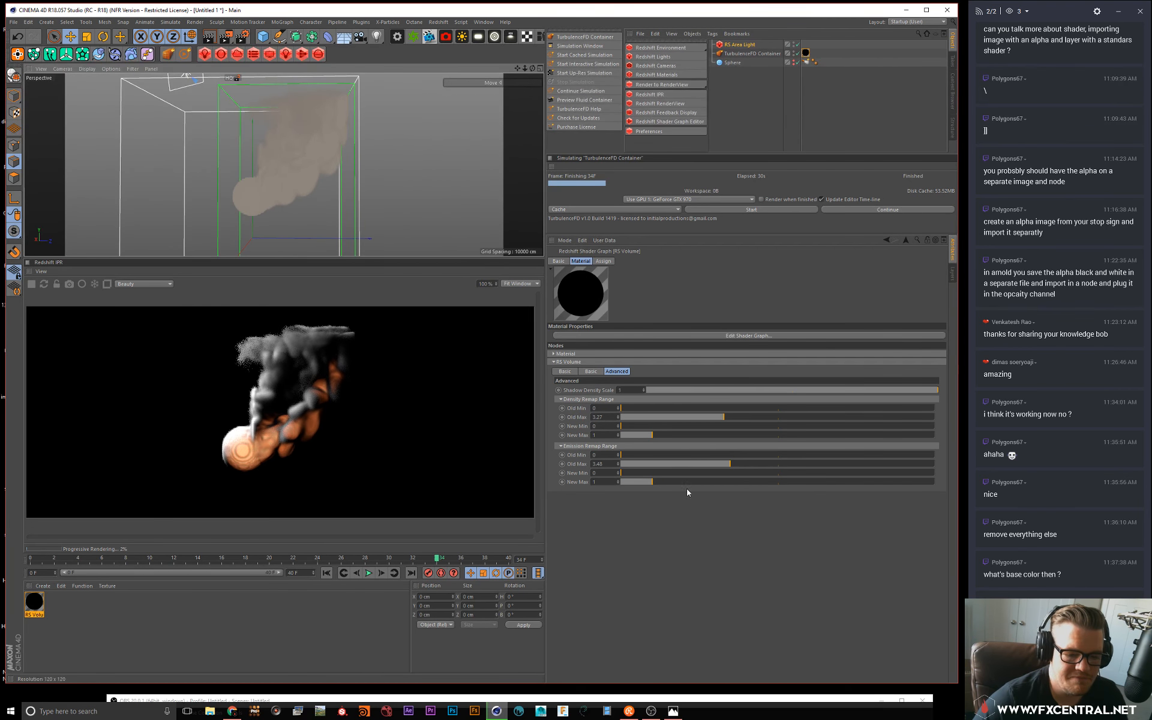
left_click(33, 284)
left_click(242, 37)
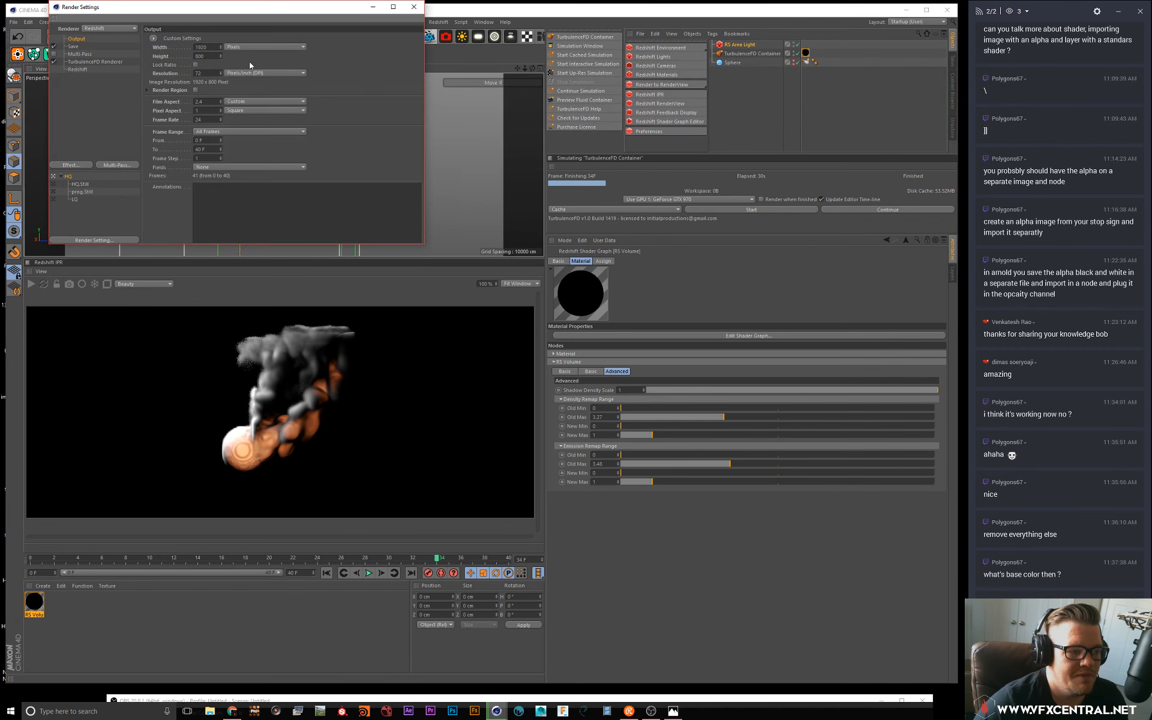
left_click(85, 70)
left_click(262, 39)
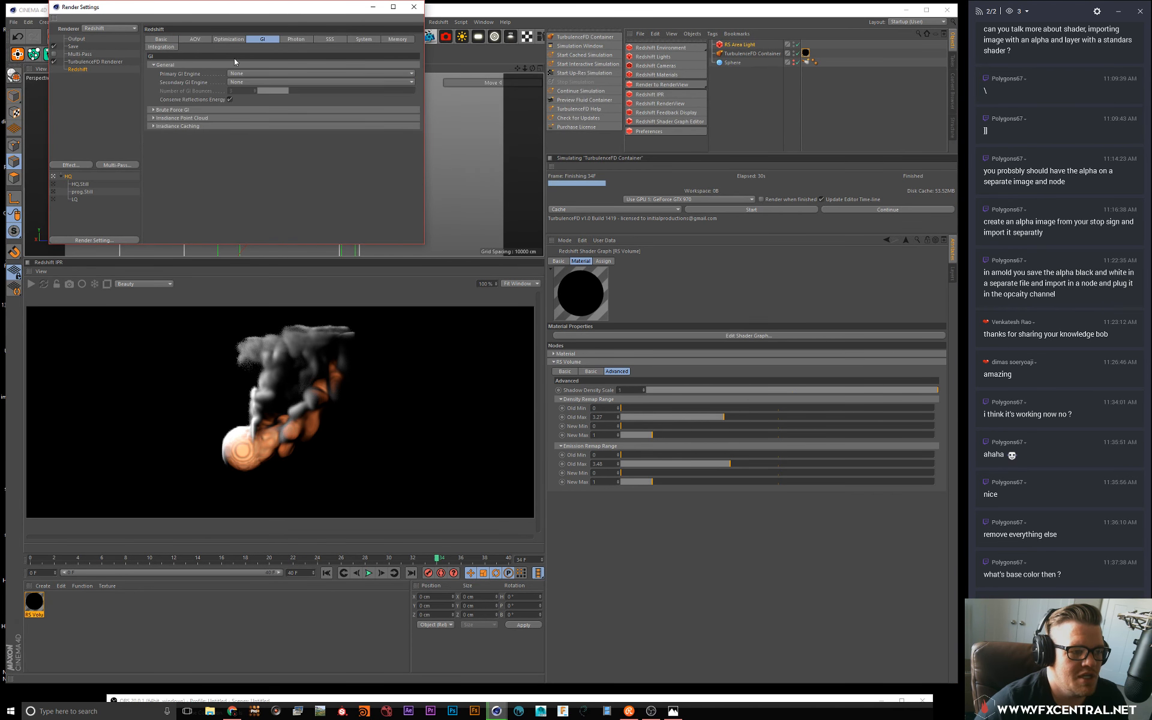
Step: Set the primary GI engine to Brute Force and the secondary to Irradiance Point Cloud, and restart the IPR preview
left_click(252, 73)
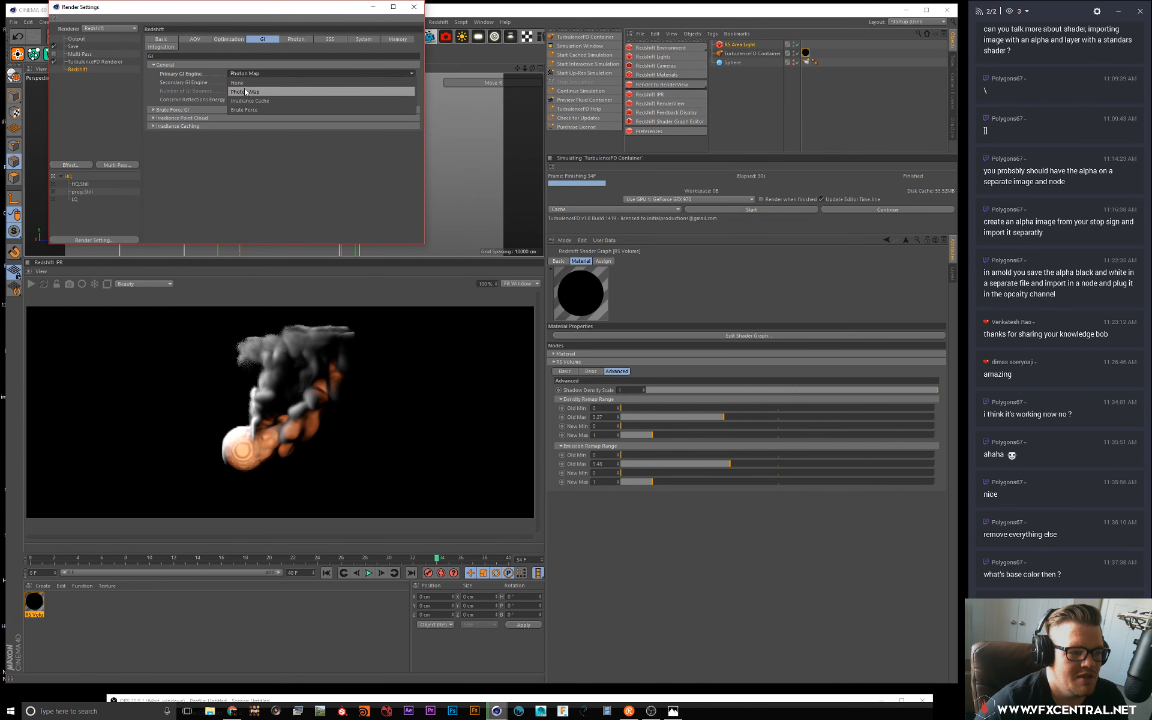
left_click(243, 110)
left_click(243, 82)
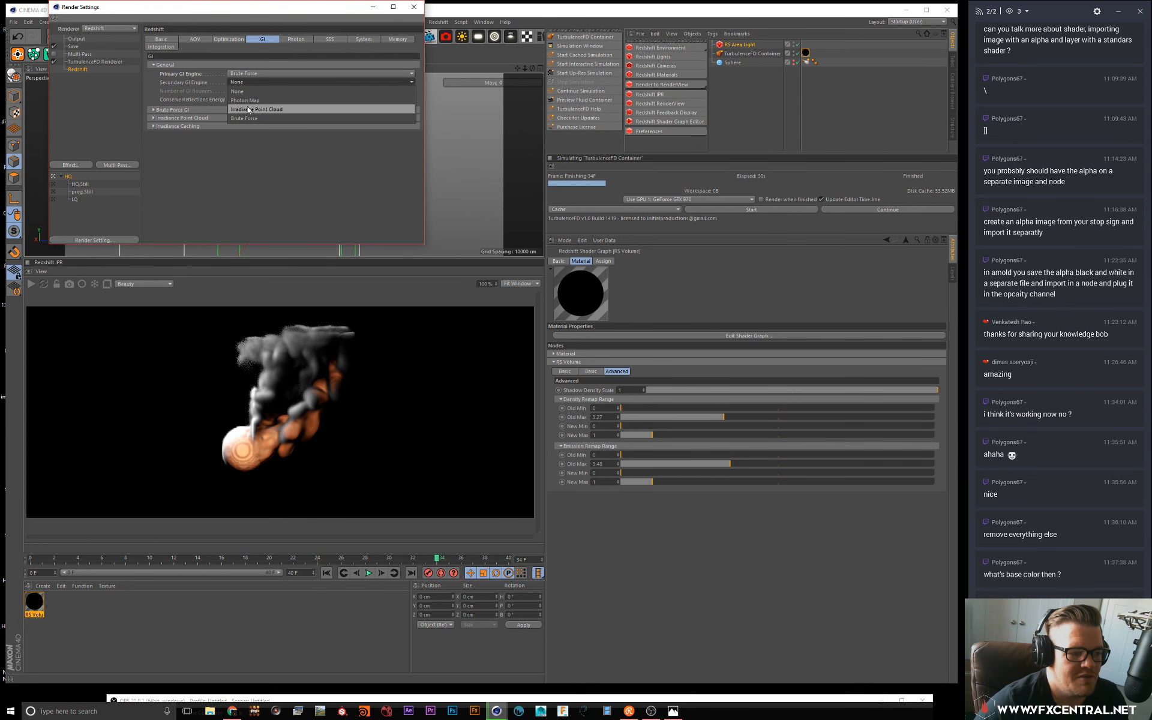
left_click(250, 111)
left_click(175, 111)
left_click(182, 129)
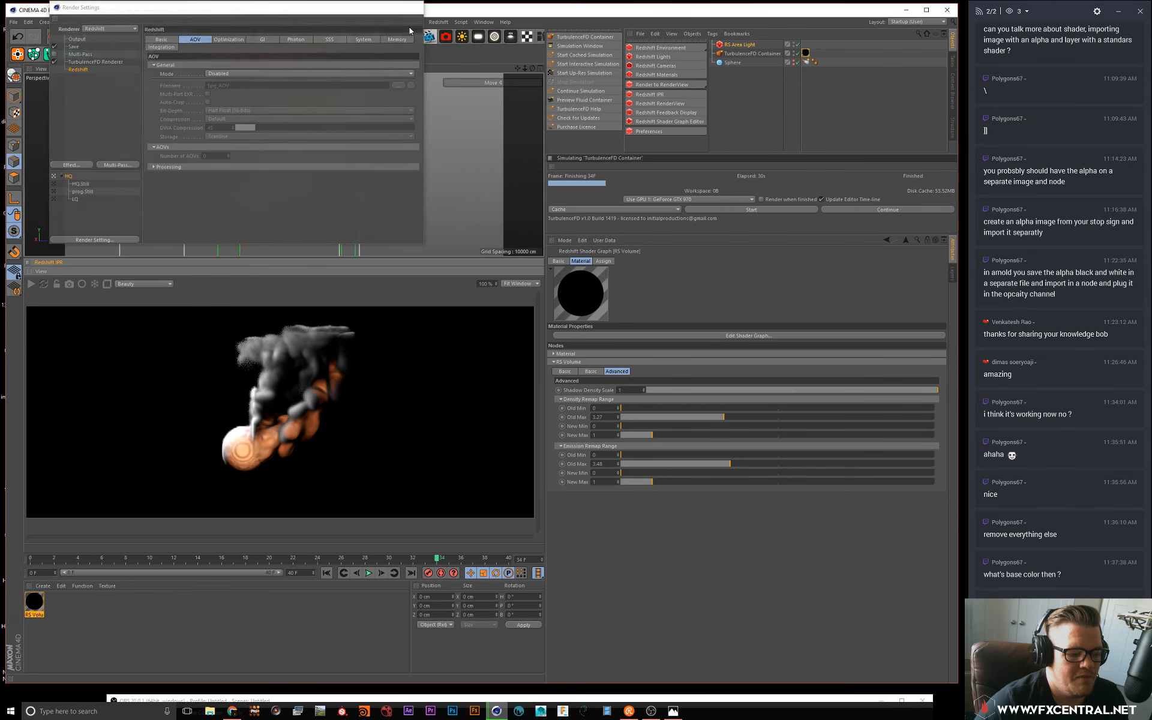
left_click(414, 7)
left_click(34, 287)
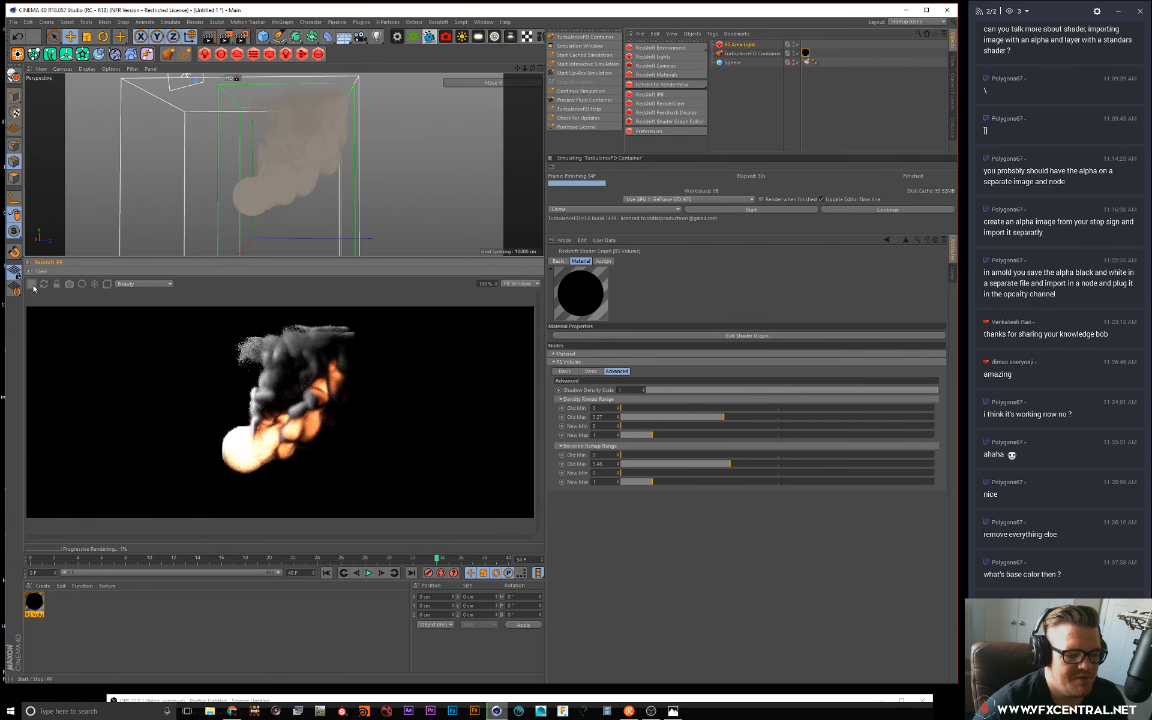
Step: Set the RS Volume material's emission Old Max to 3.8 and its Shadow Density Scale to 0.187
left_click_drag(254, 165, 270, 160, "alt")
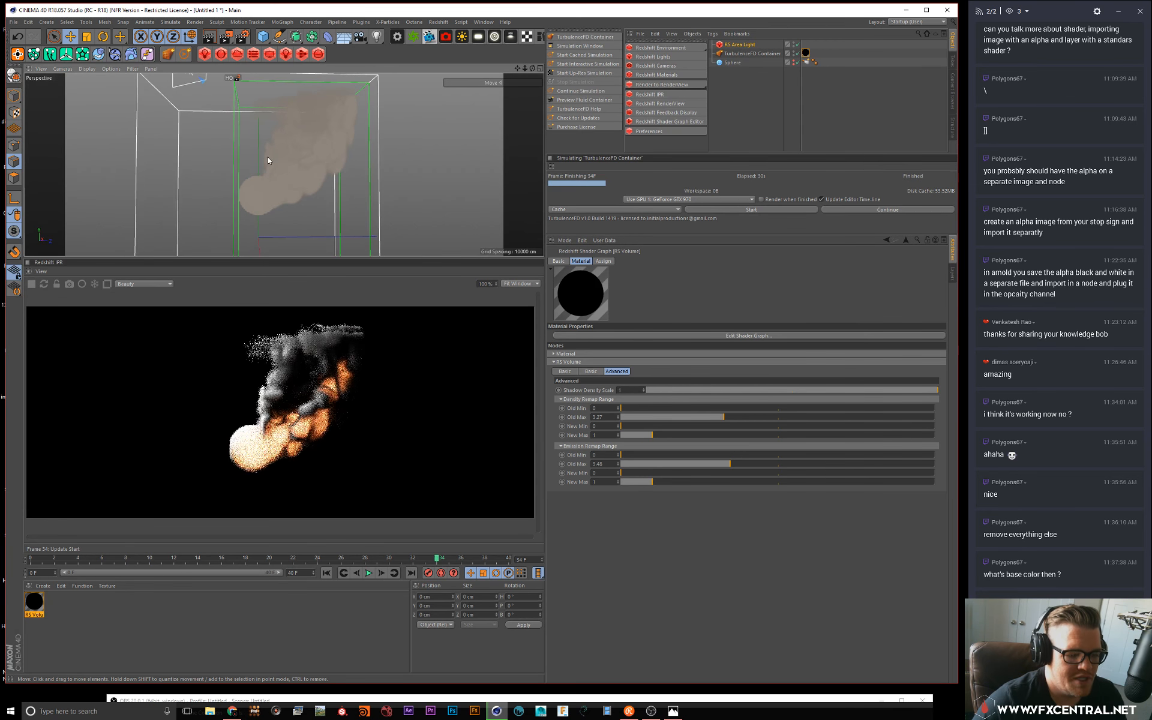
mouse_move(282, 192)
right_mouse_down("alt")
mouse_move(279, 165)
mouse_move(282, 192)
right_mouse_up("alt")
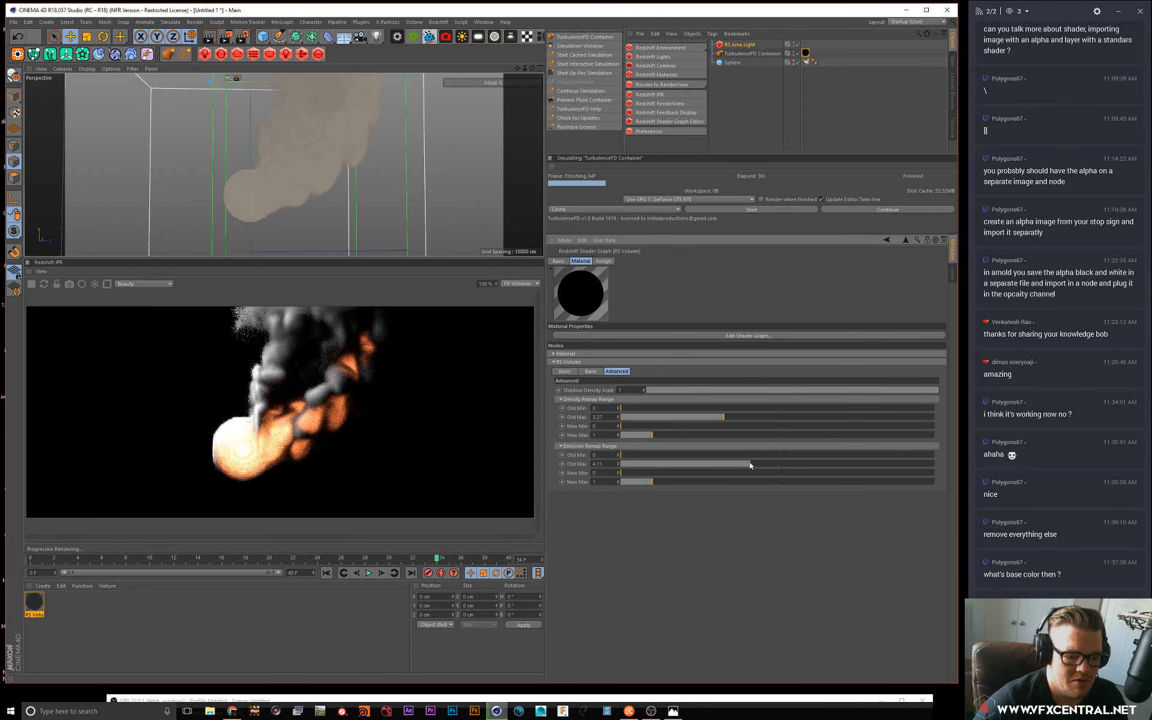
mouse_move(750, 462)
left_mouse_down()
mouse_move(790, 459)
mouse_move(740, 456)
left_mouse_up()
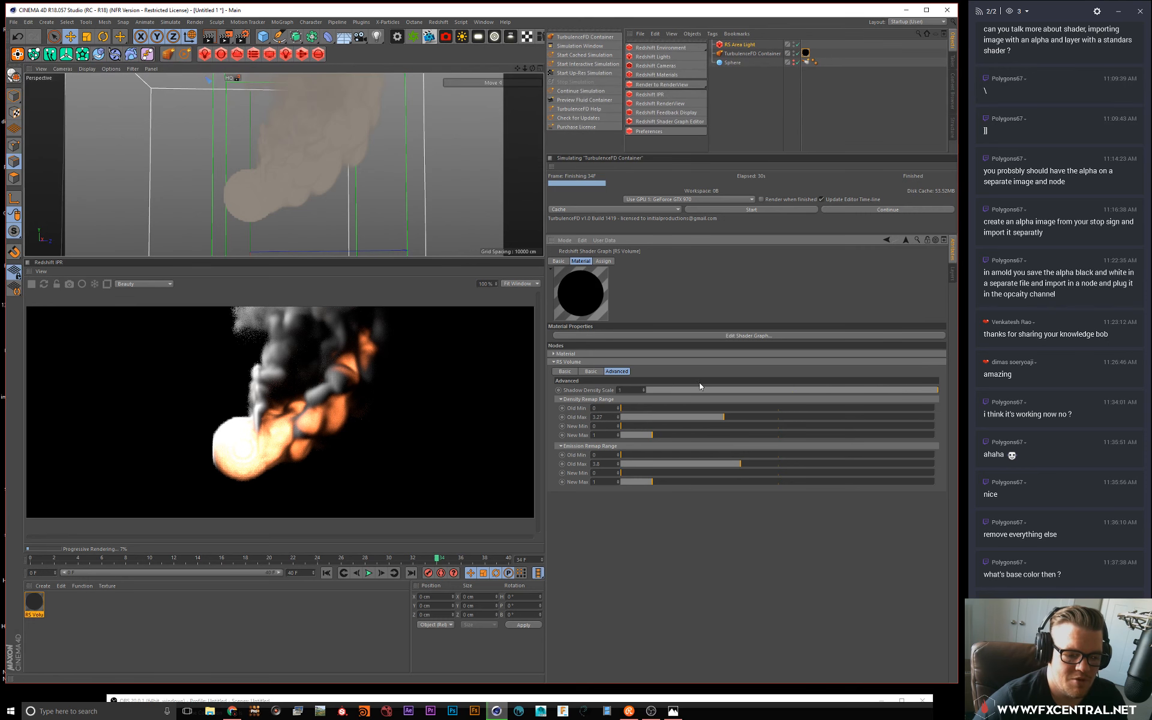
left_click_drag(790, 390, 700, 390)
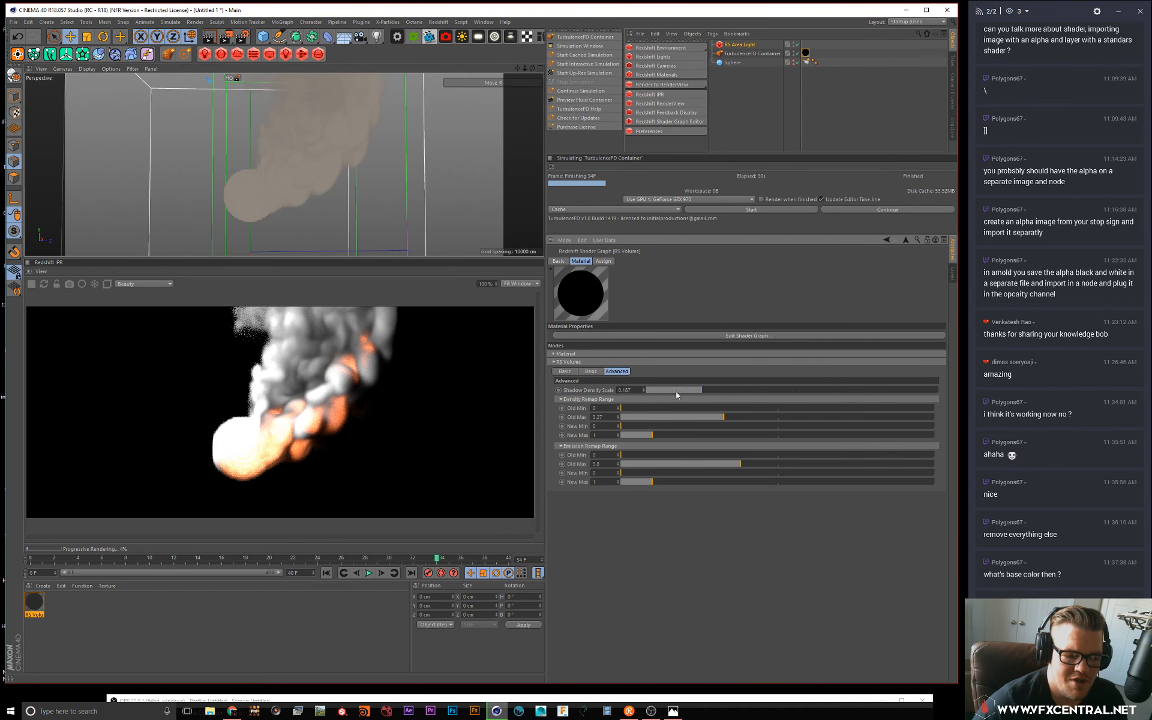
scroll(341, 135, "down", 5)
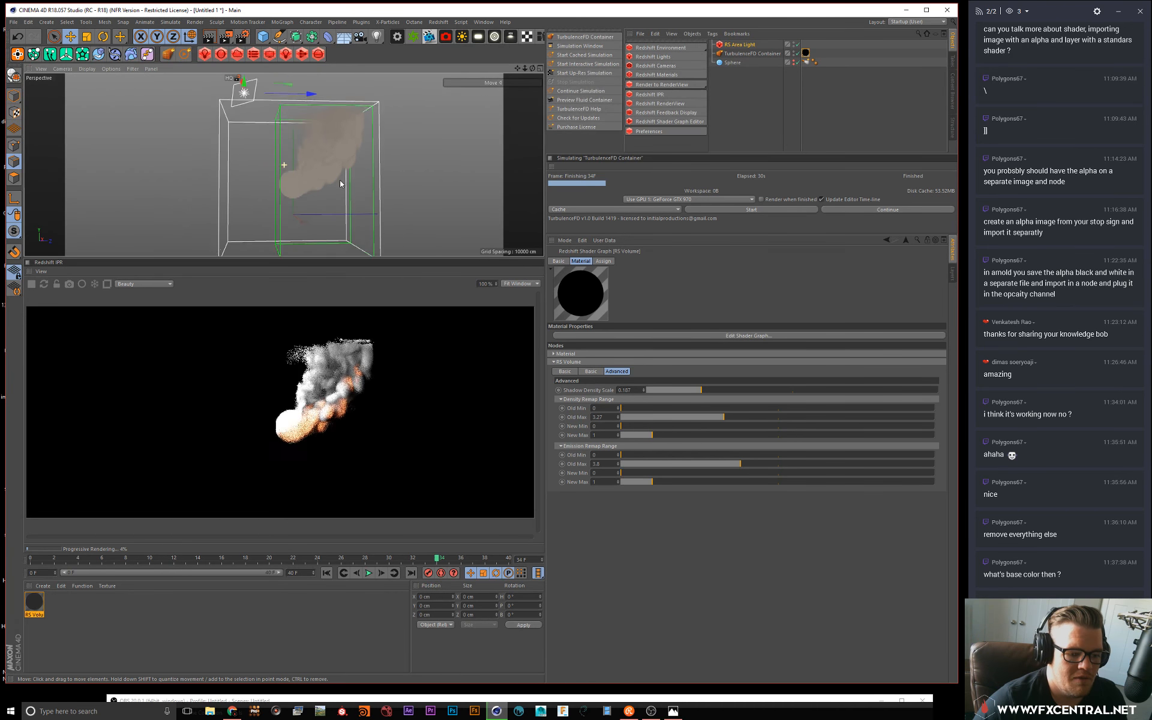
mouse_move(340, 183)
left_mouse_down("alt")
mouse_move(321, 175)
mouse_move(340, 182)
mouse_move(329, 162)
left_mouse_up("alt")
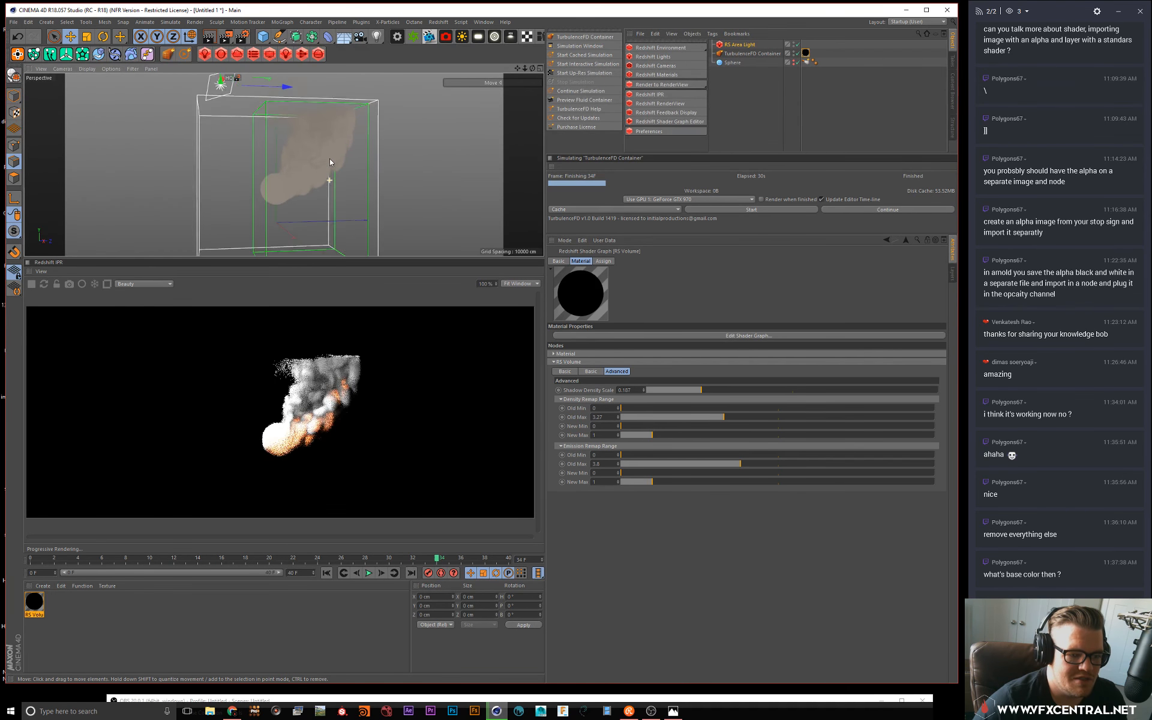
Step: Lower the RS Area Light's Intensity Multiplier to 100
scroll(330, 158, "up", 2)
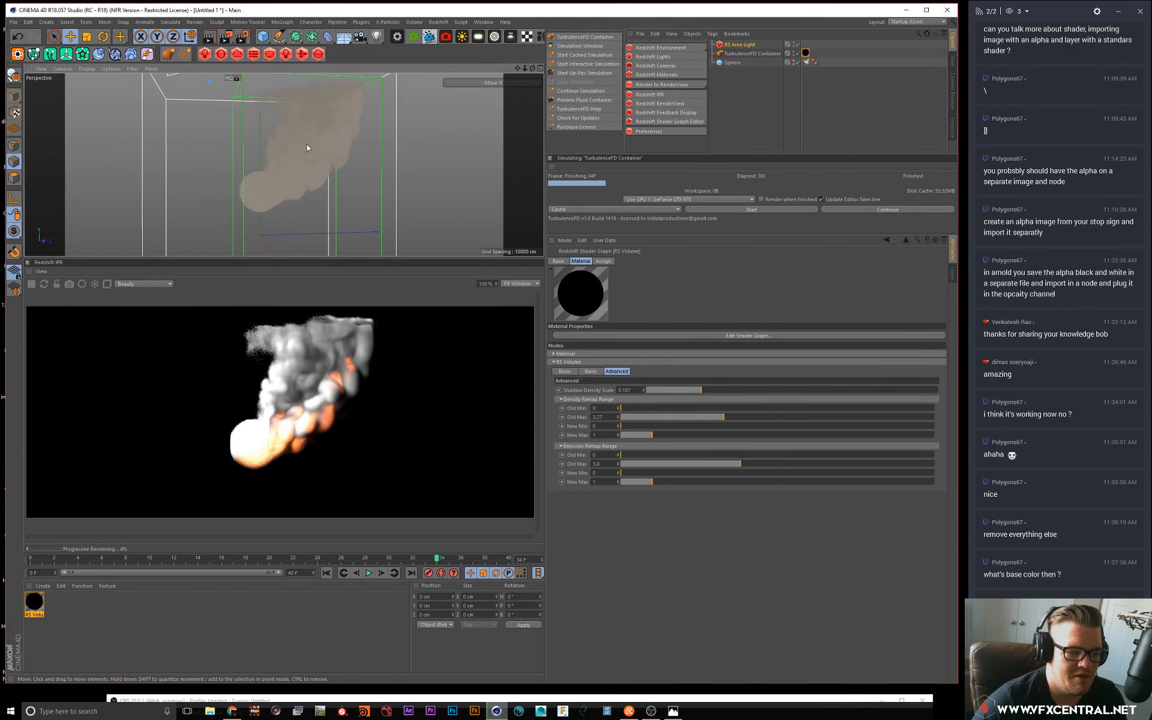
scroll(307, 147, "up", 1)
left_click(739, 45)
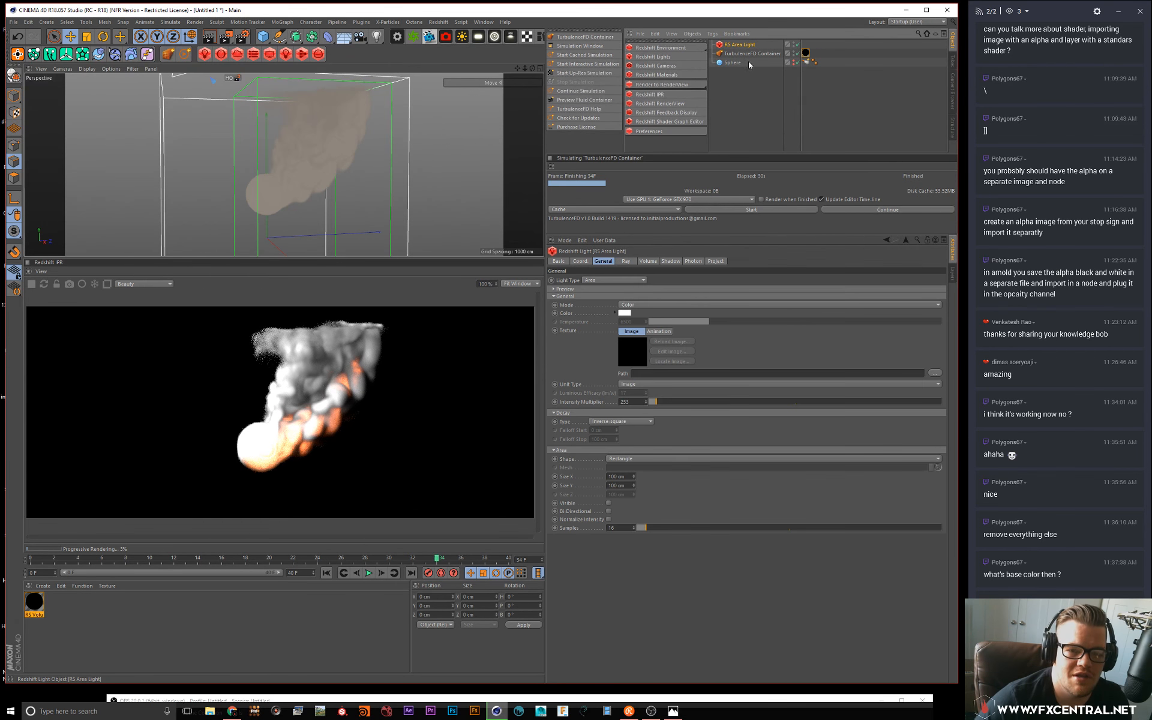
left_click_drag(651, 403, 651, 401)
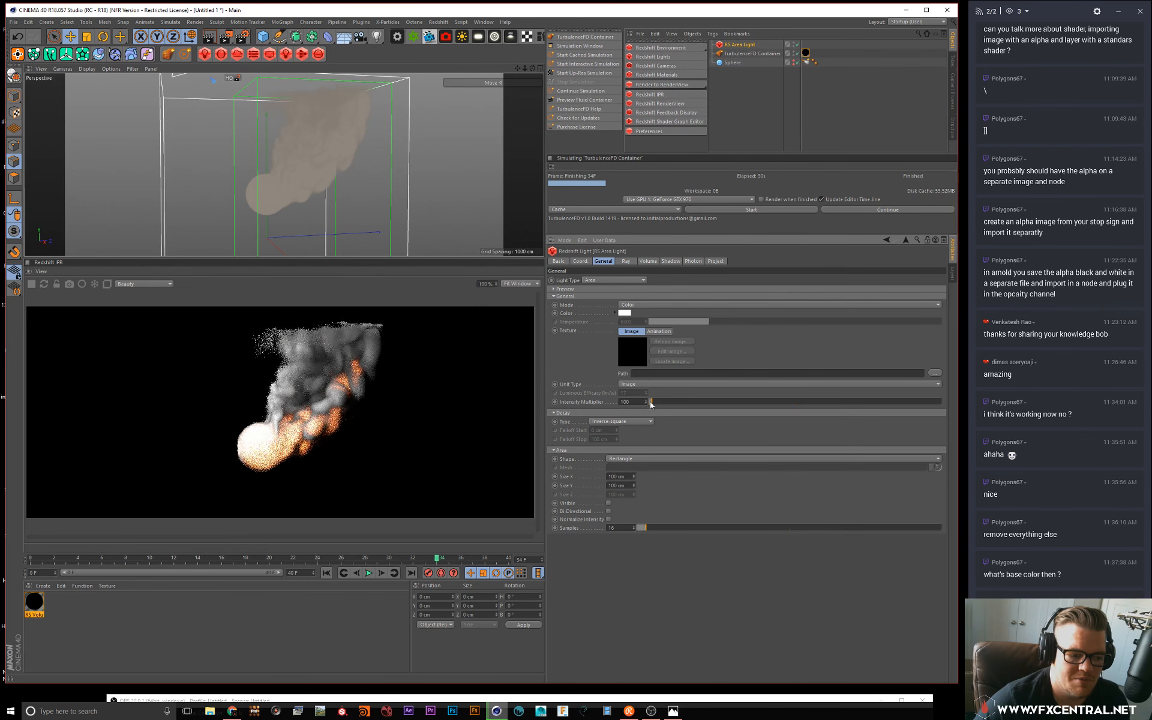
Step: Tint the RS Area Light's colour a very pale blue with hue 197°, saturation 10% and value 100%
left_click(624, 313)
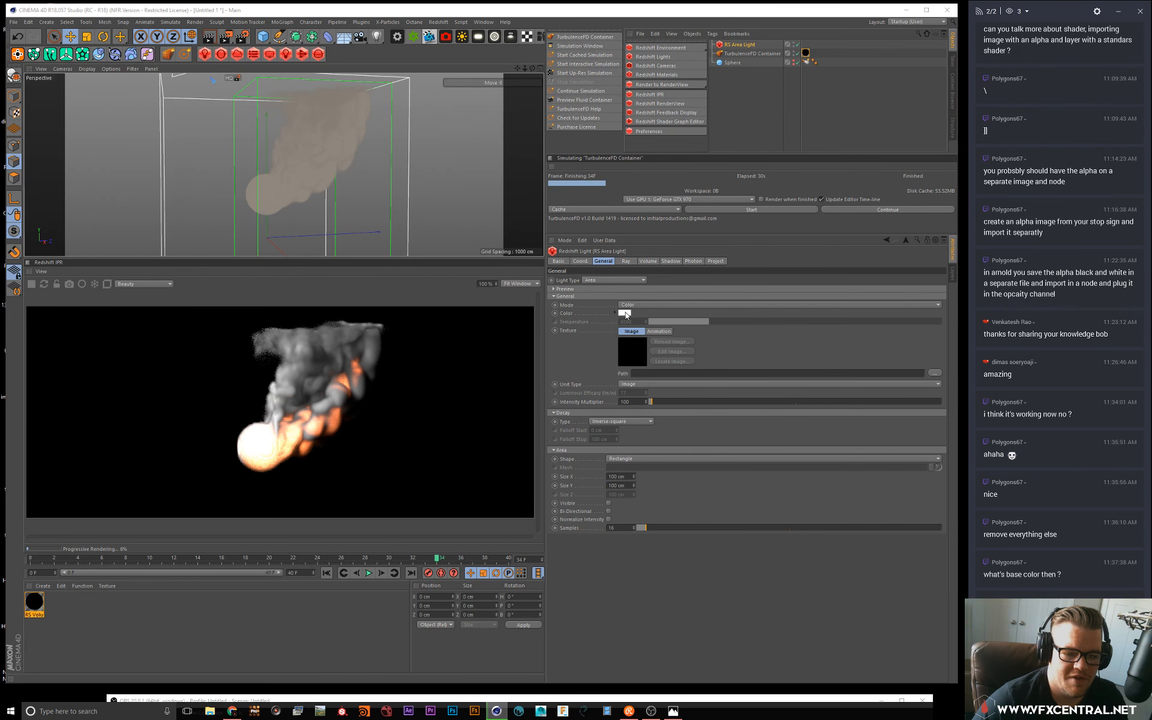
left_click_drag(648, 322, 629, 322)
left_click(609, 344)
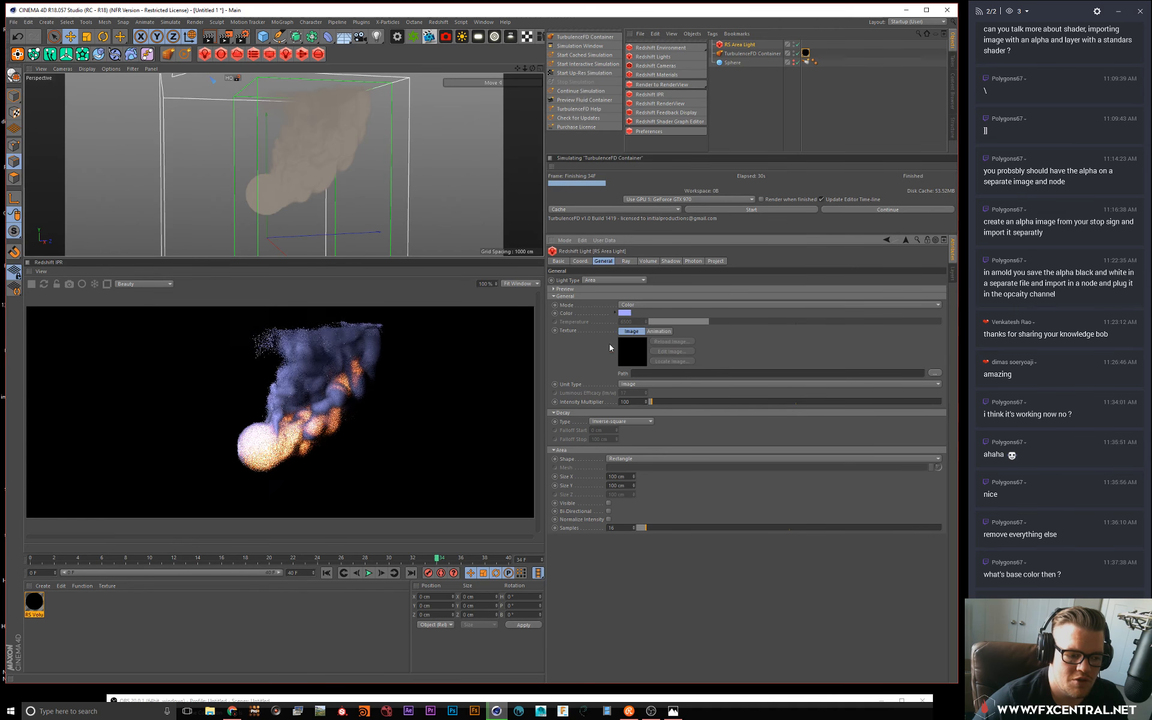
left_click(627, 312)
left_click_drag(647, 323, 612, 324)
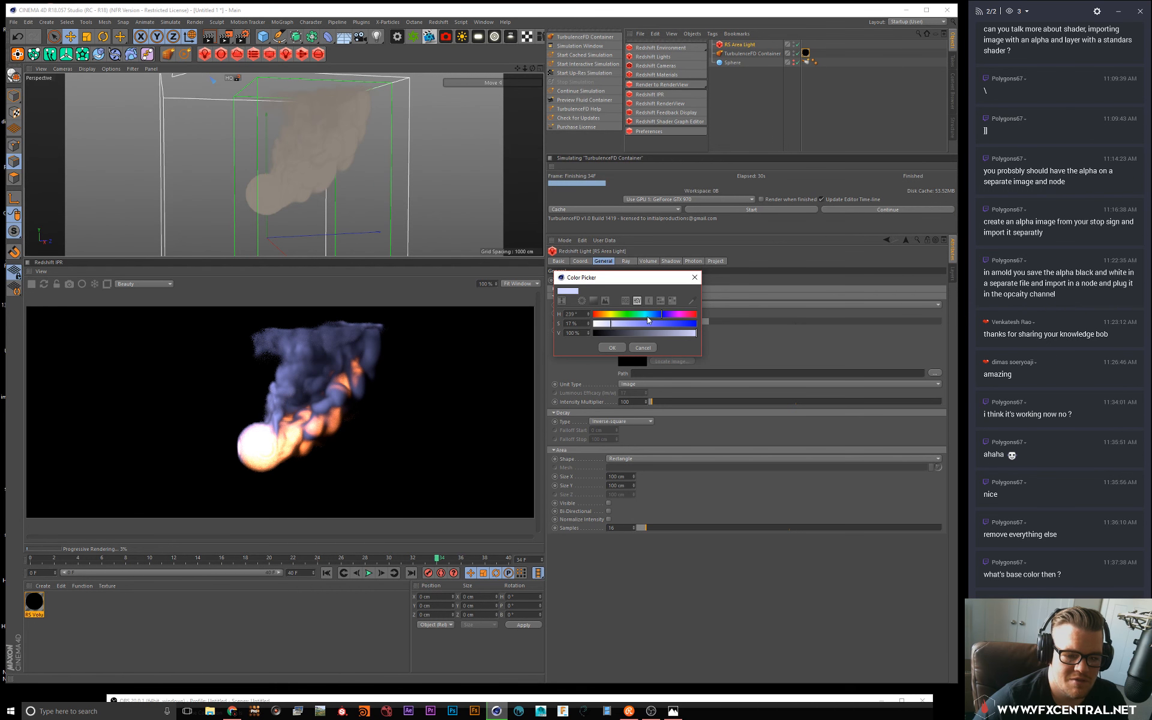
left_click(648, 317)
left_click(612, 348)
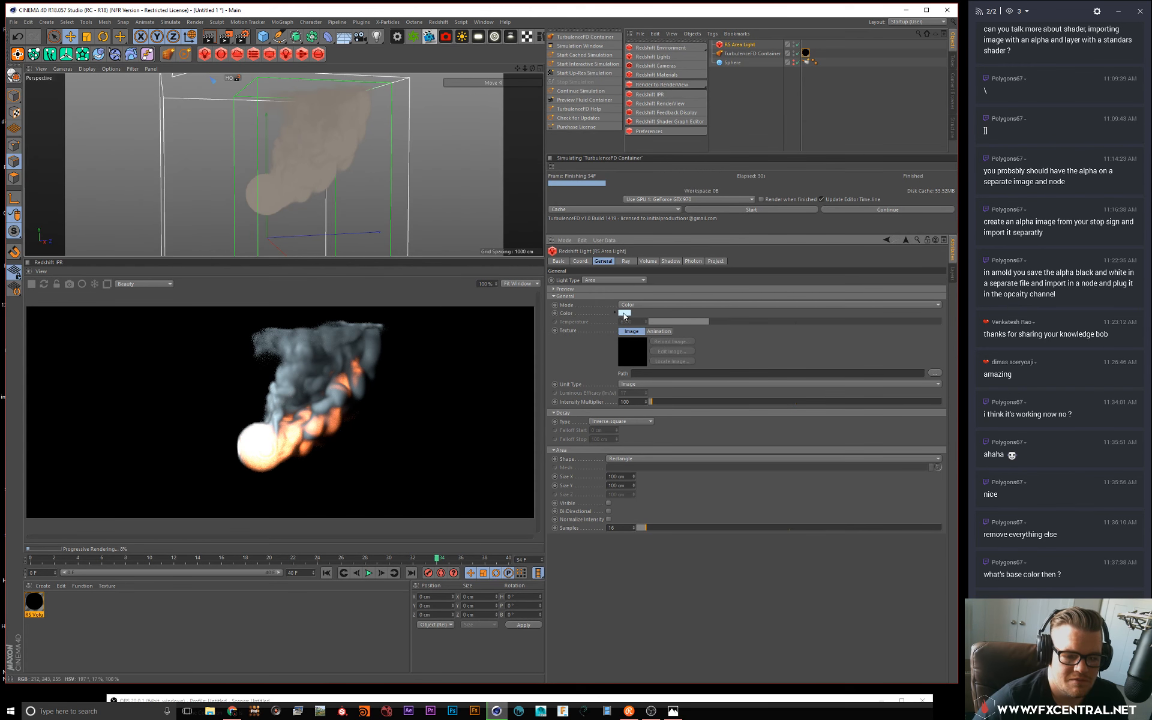
left_click(624, 313)
left_click(599, 320)
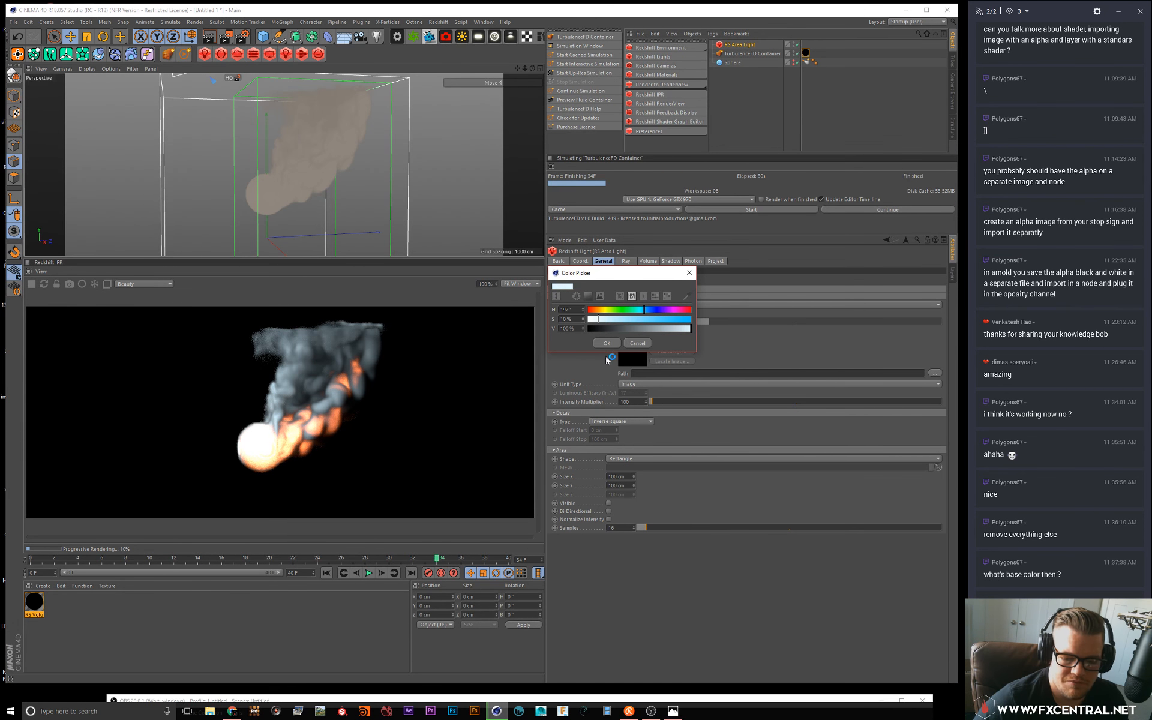
left_click(606, 343)
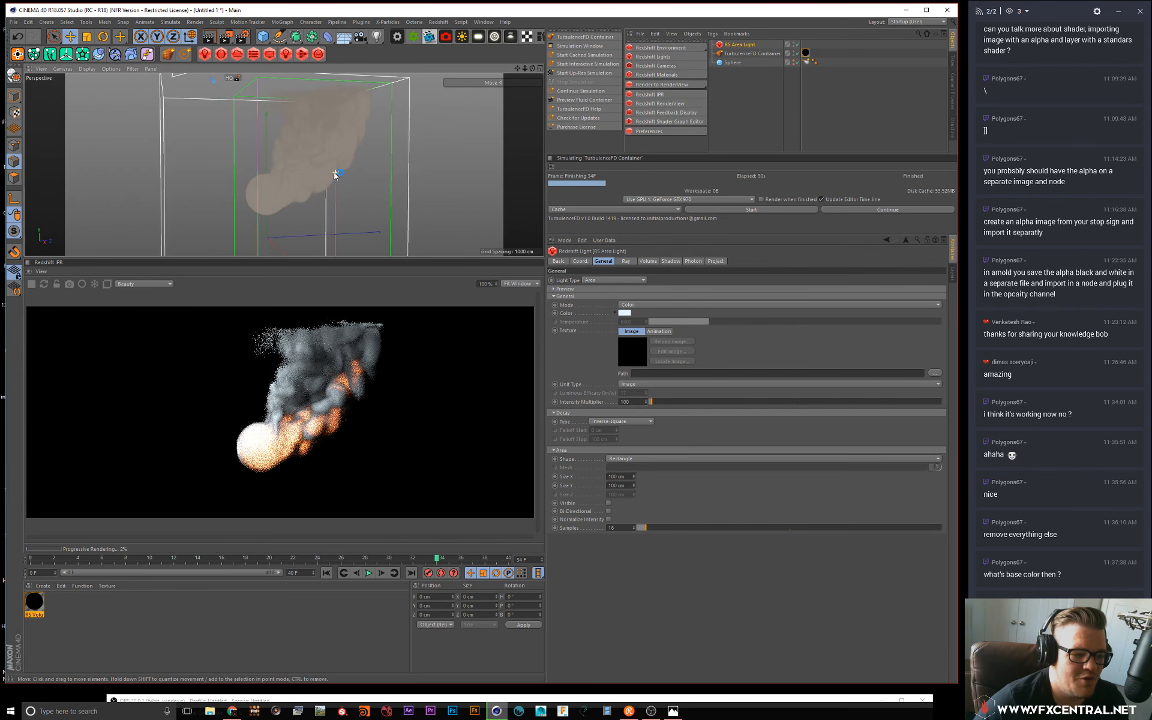
Step: Add a plane beneath the smoke and scale it up uniformly into a large ground floor
left_click_drag(329, 170, 313, 174, "alt")
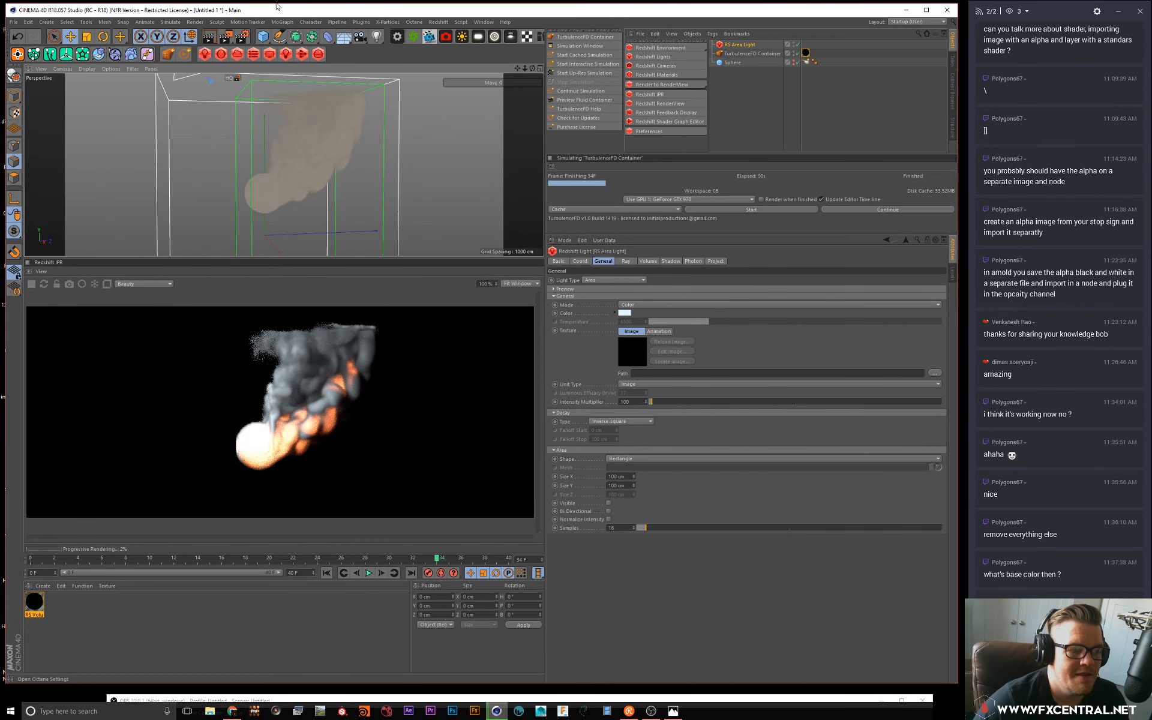
left_click(262, 37)
left_click(351, 70)
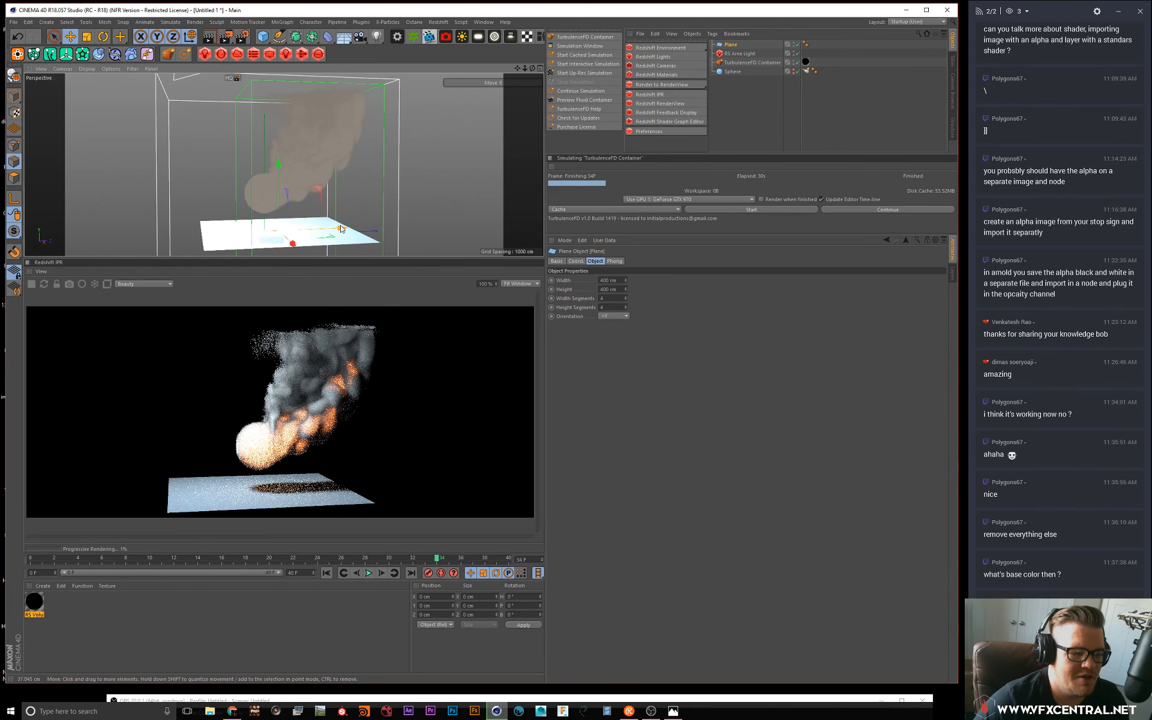
key("t")
left_click_drag(333, 220, 510, 219)
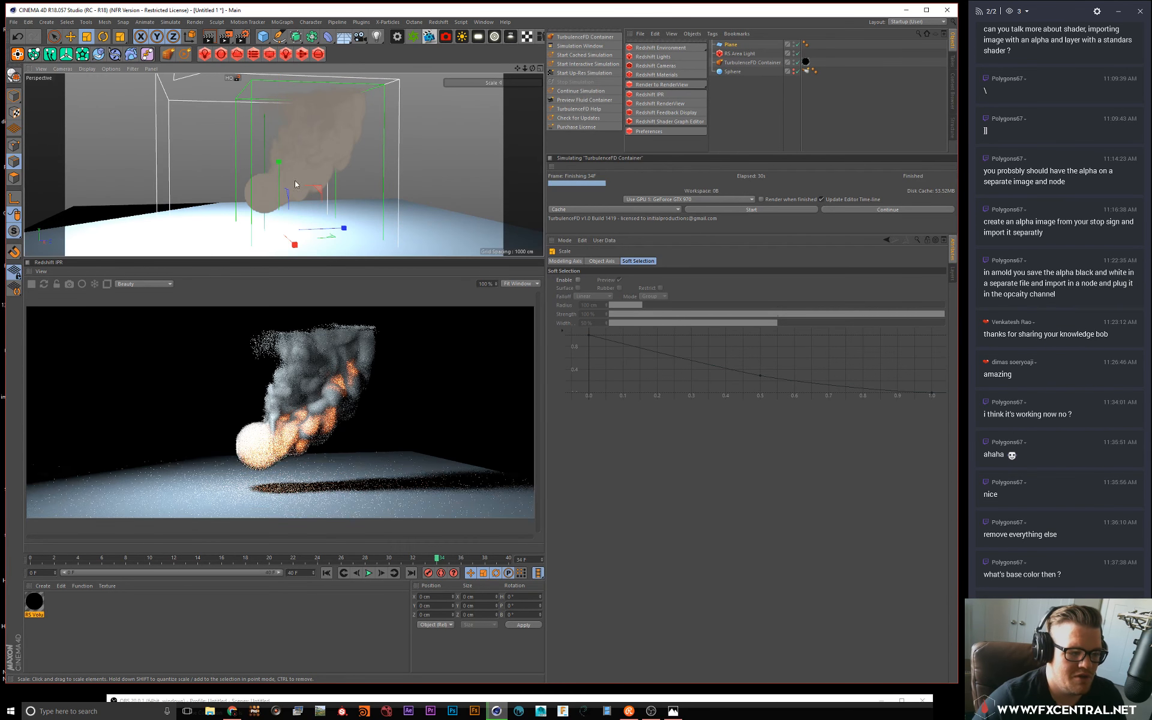
Step: Set the RS Area Light's Intensity Multiplier to 10
left_click_drag(343, 160, 309, 152, "alt")
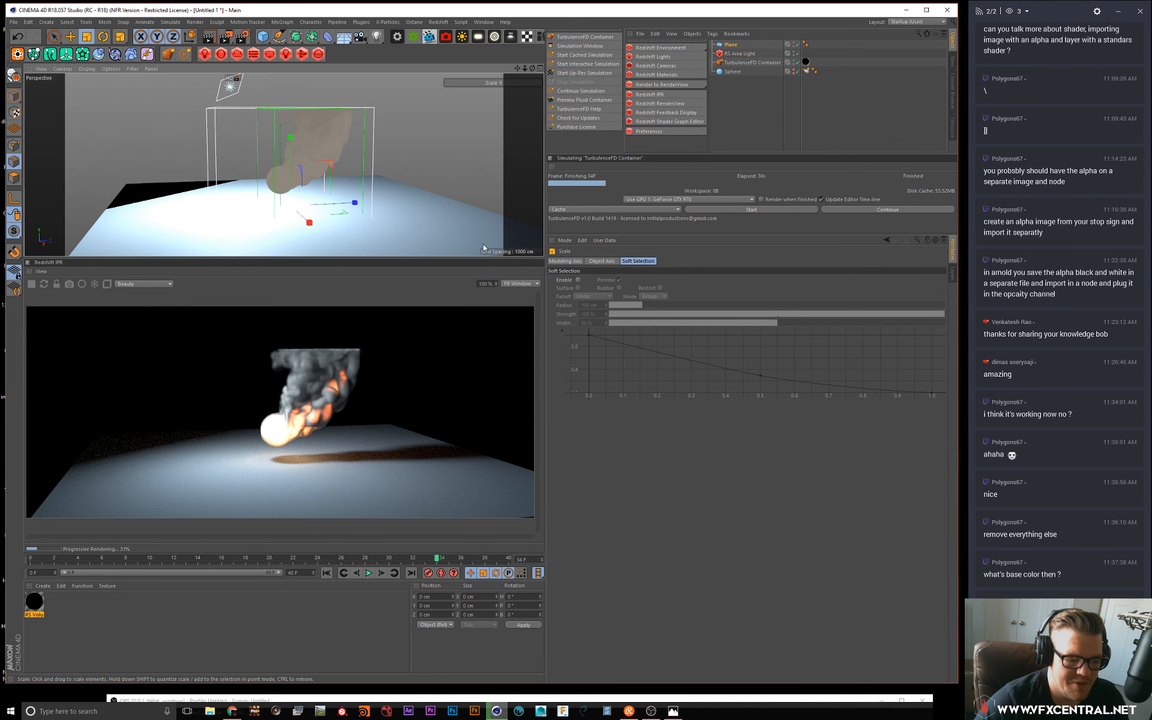
left_click(733, 53)
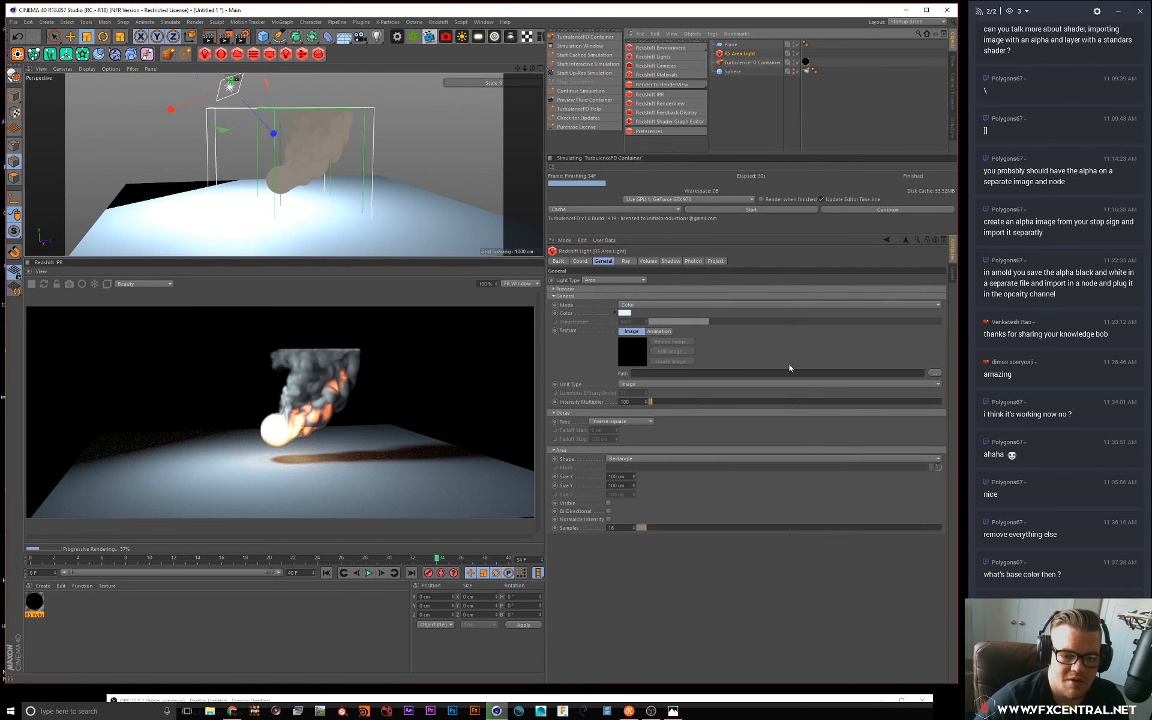
left_click_drag(637, 402, 322, 337)
type("10")
key("Return")
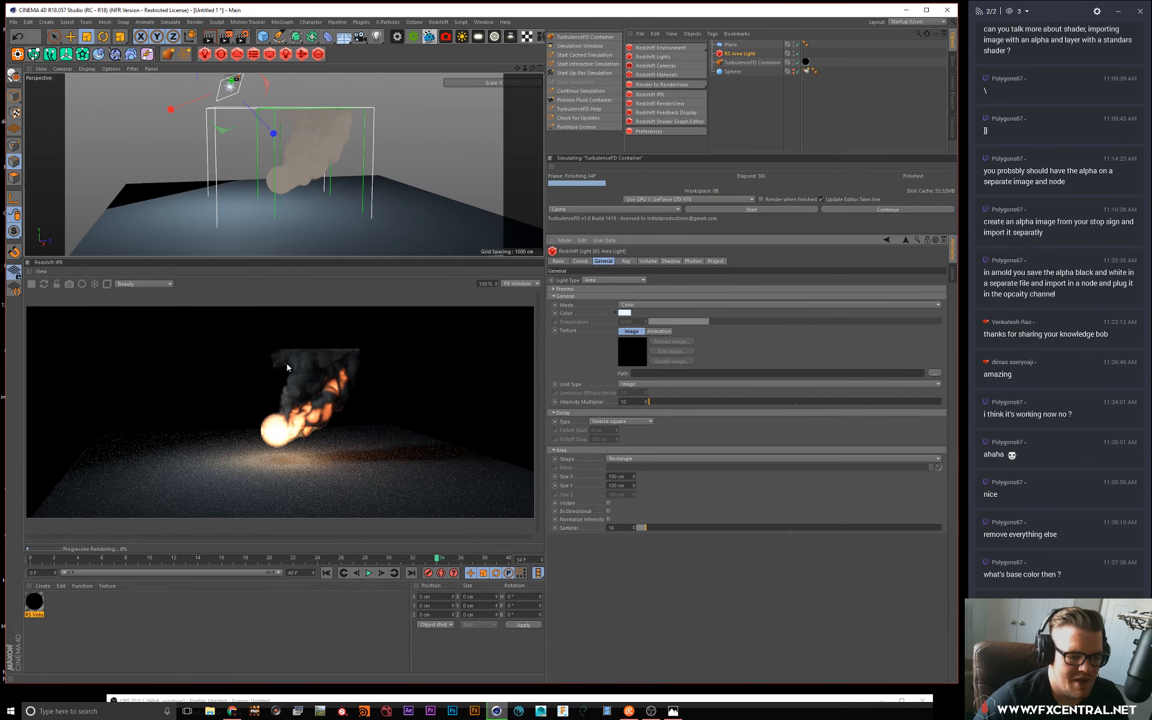
Step: Move the RS Area Light horizontally closer to the smoke and enlarge the Redshift IPR preview area
key("e")
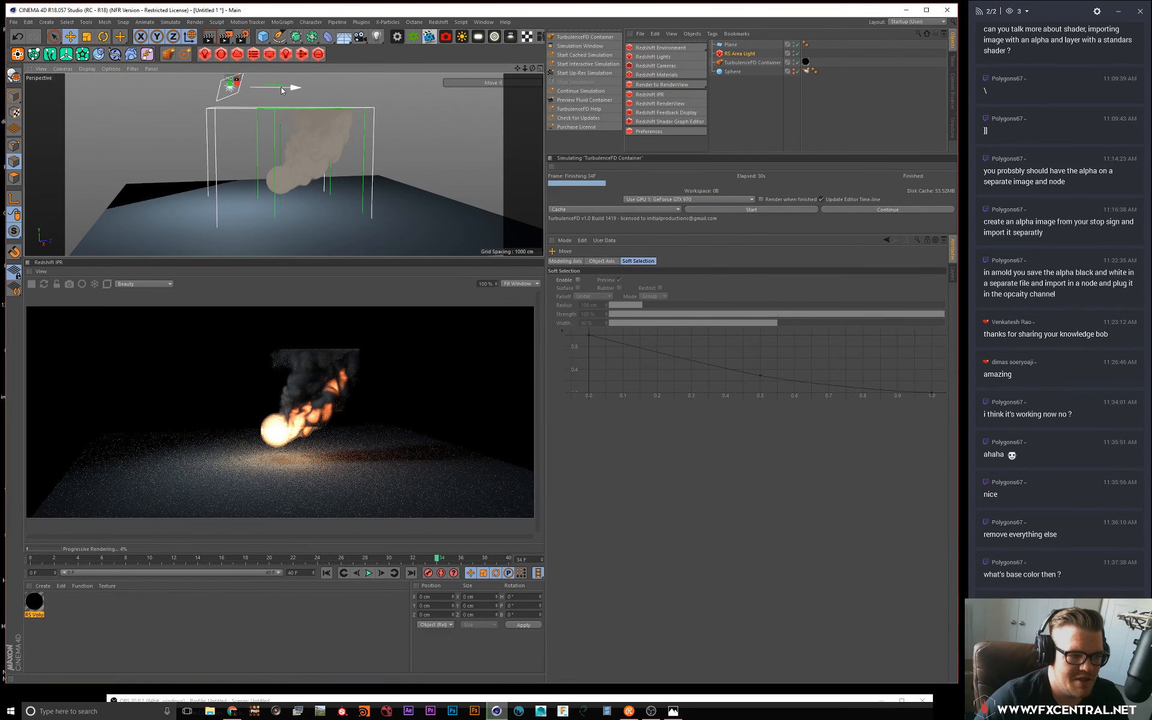
left_click_drag(281, 88, 307, 88)
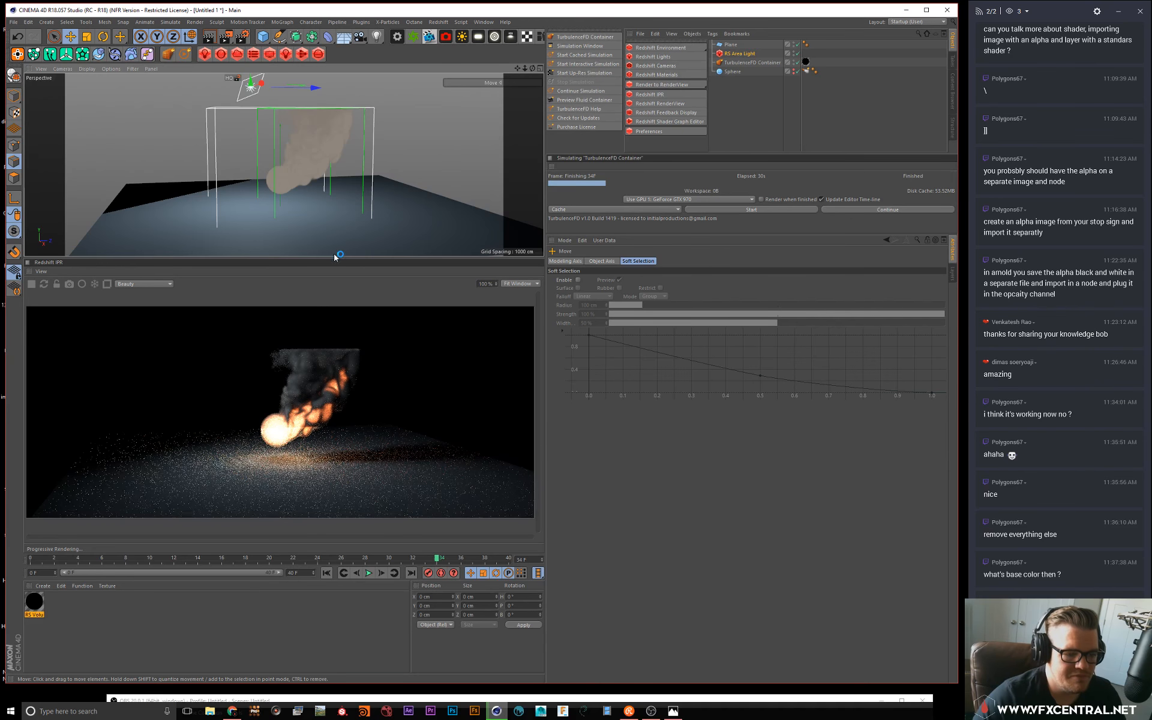
left_click_drag(335, 258, 335, 209)
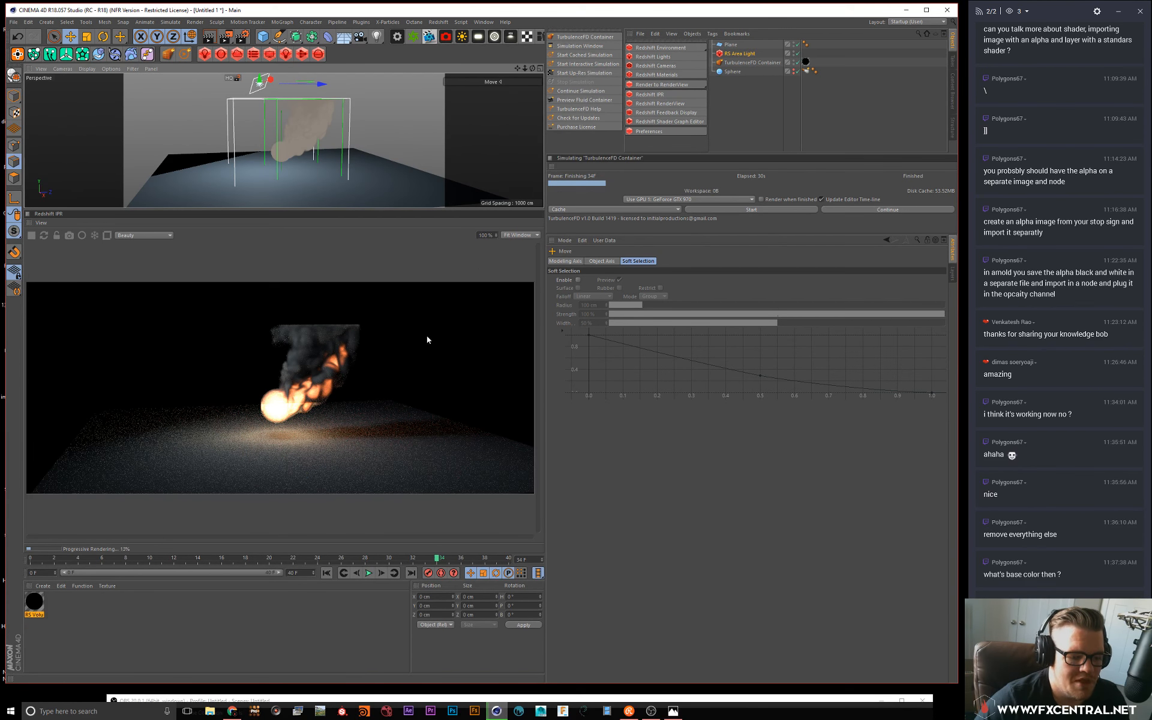
left_click_drag(305, 131, 303, 115, "alt")
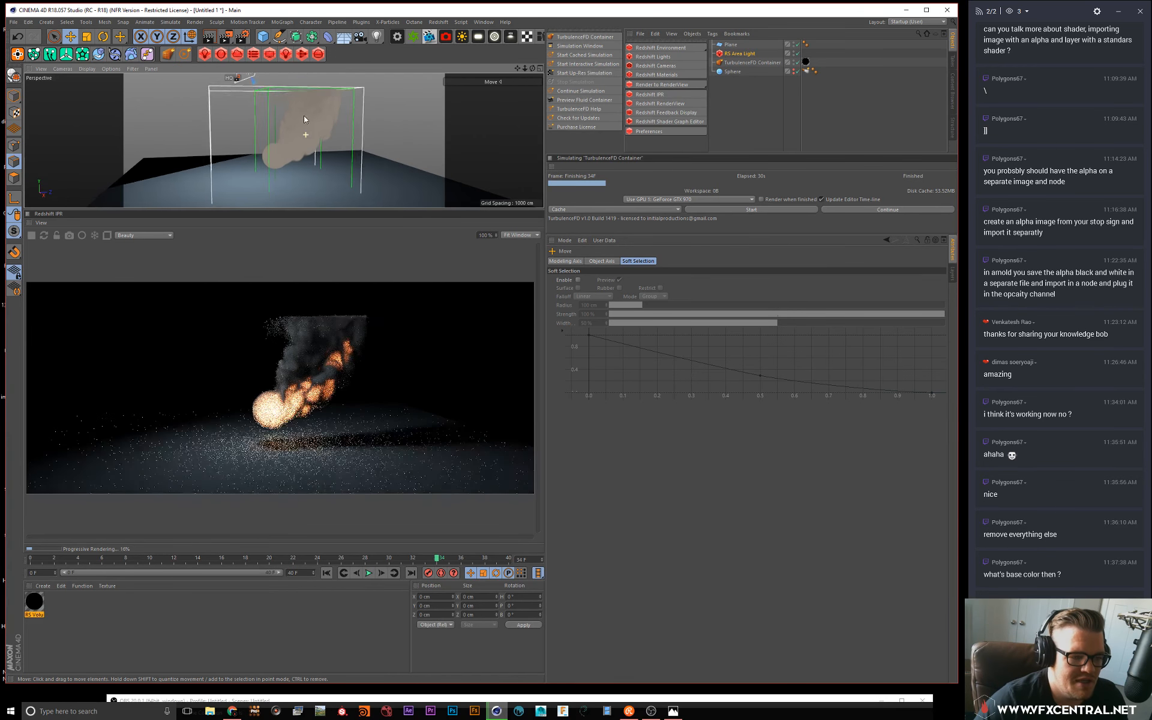
right_click_drag(303, 115, 312, 138, "alt")
mouse_move(283, 139)
left_mouse_down("alt")
mouse_move(315, 110)
mouse_move(300, 129)
left_mouse_up("alt")
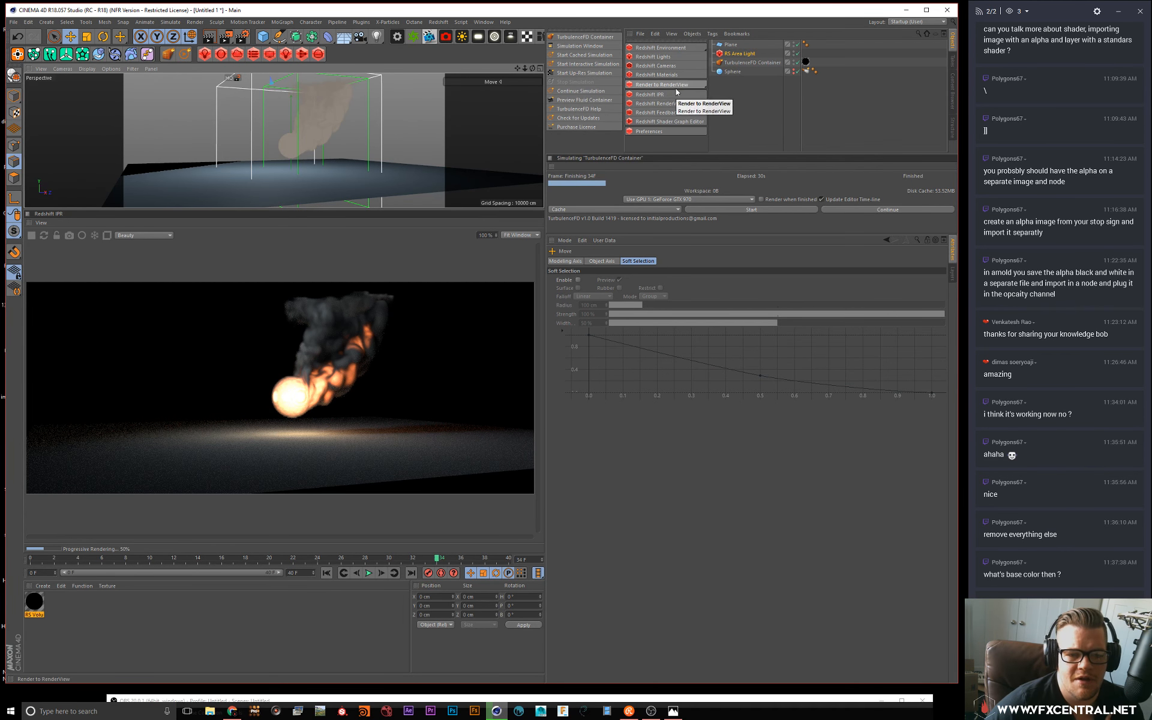
Step: Place a cube beside the glowing sphere and add a Redshift Object tag to it
left_click(263, 36)
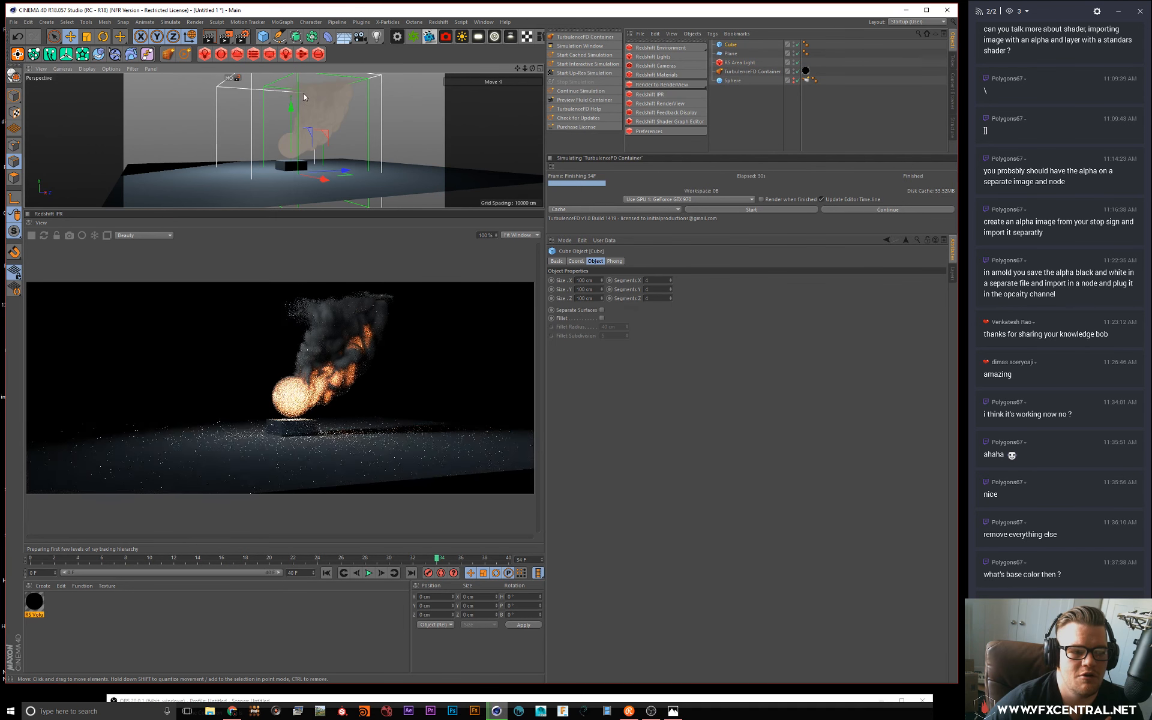
left_click_drag(344, 144, 284, 144)
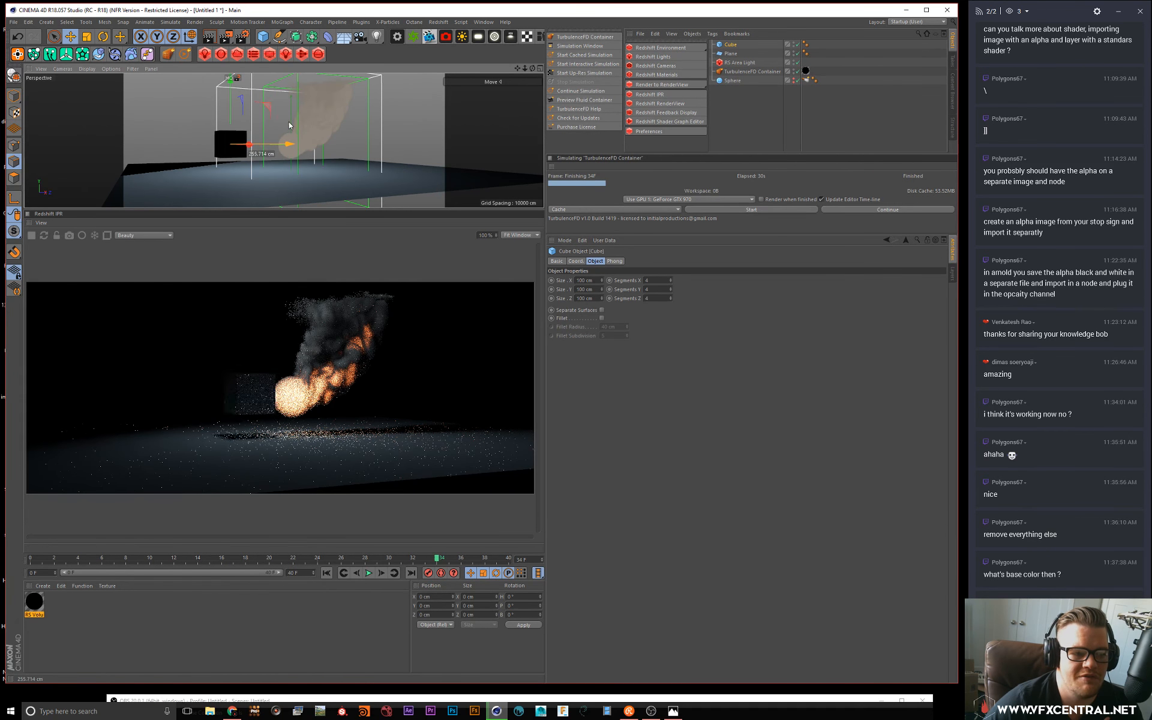
right_click(722, 48)
mouse_move(747, 54)
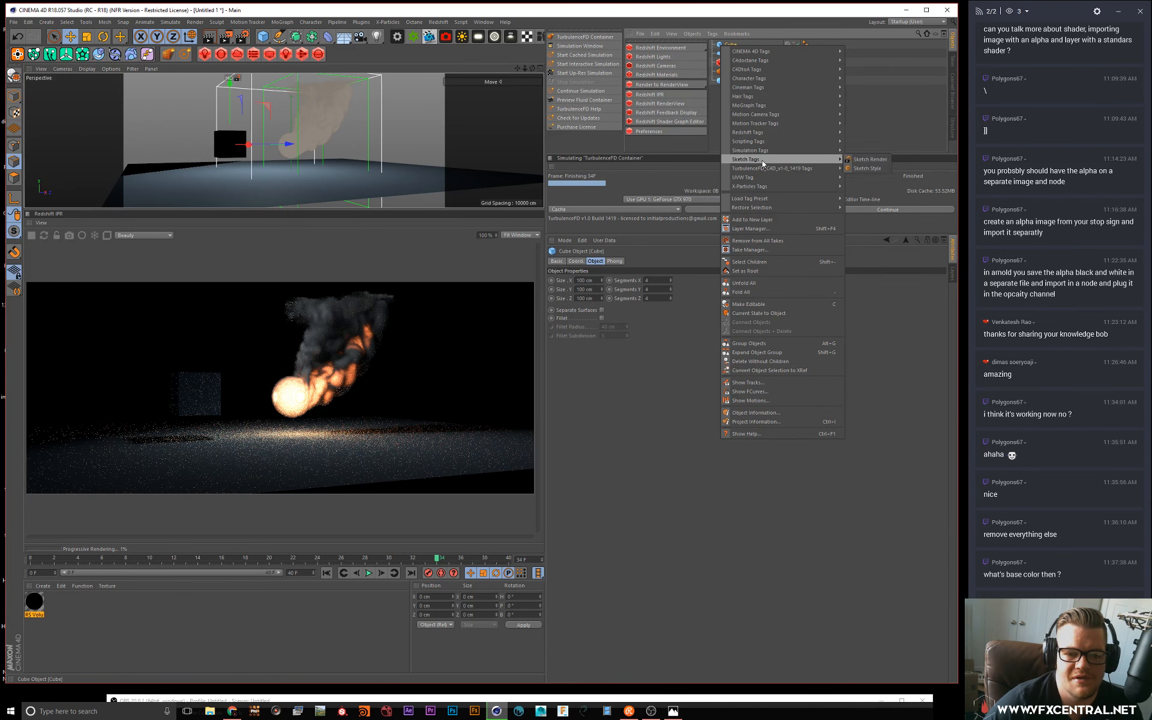
mouse_move(750, 132)
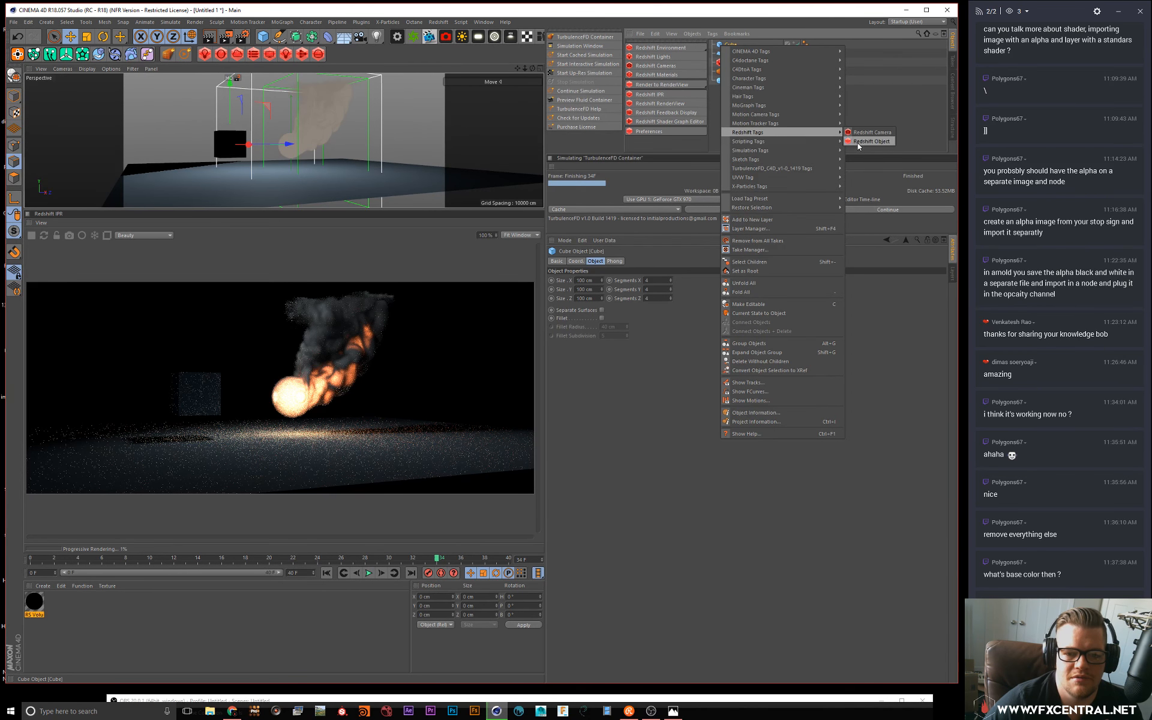
left_click(864, 136)
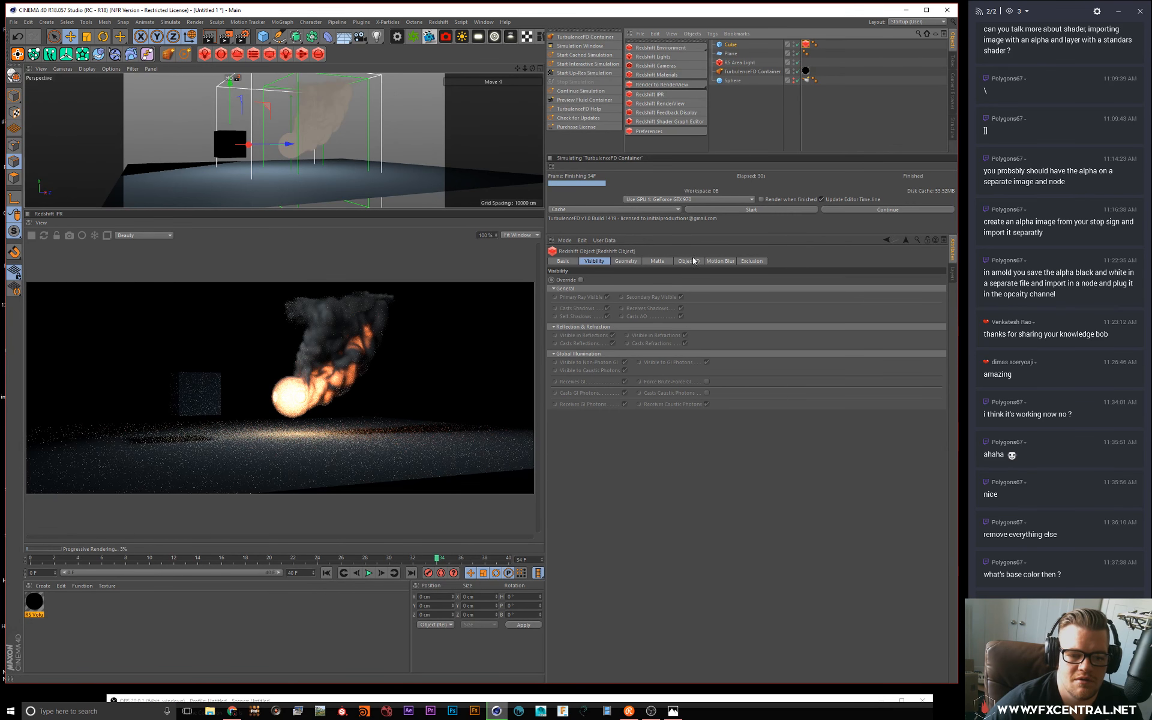
Step: Review the cube's Redshift Object tag settings for Matte, Object ID and Exclusion, and delete the cube
left_click(657, 261)
left_click(684, 261)
left_click(753, 260)
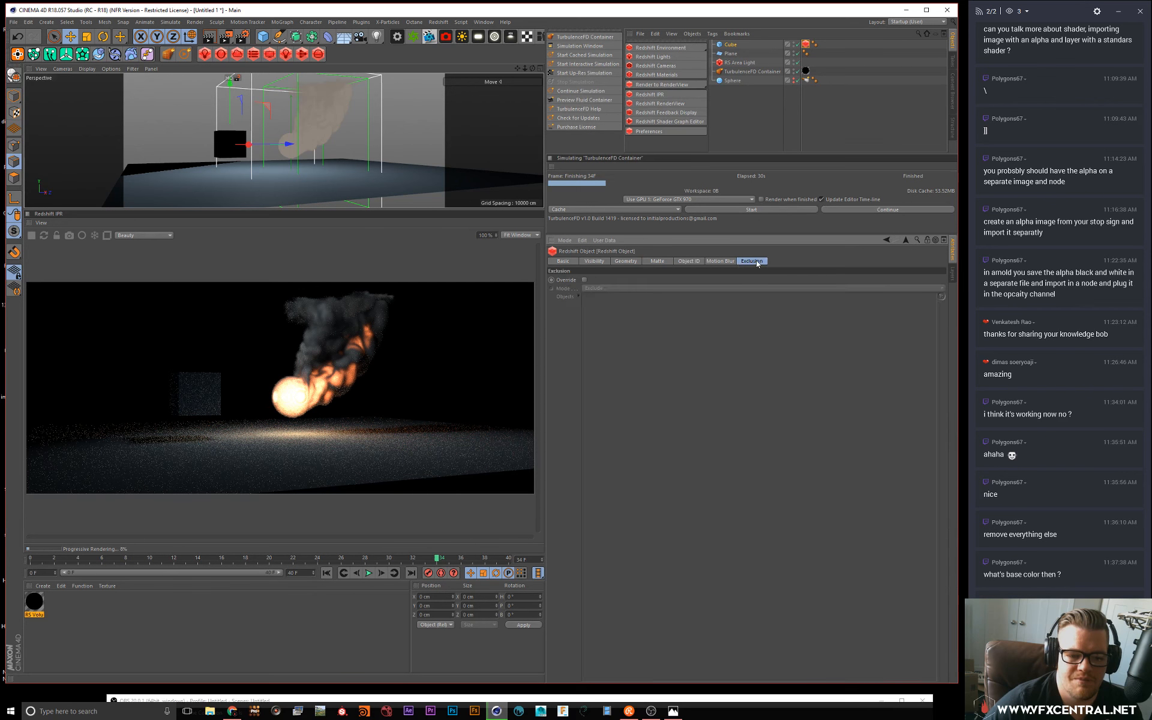
left_click(730, 44)
key("Delete")
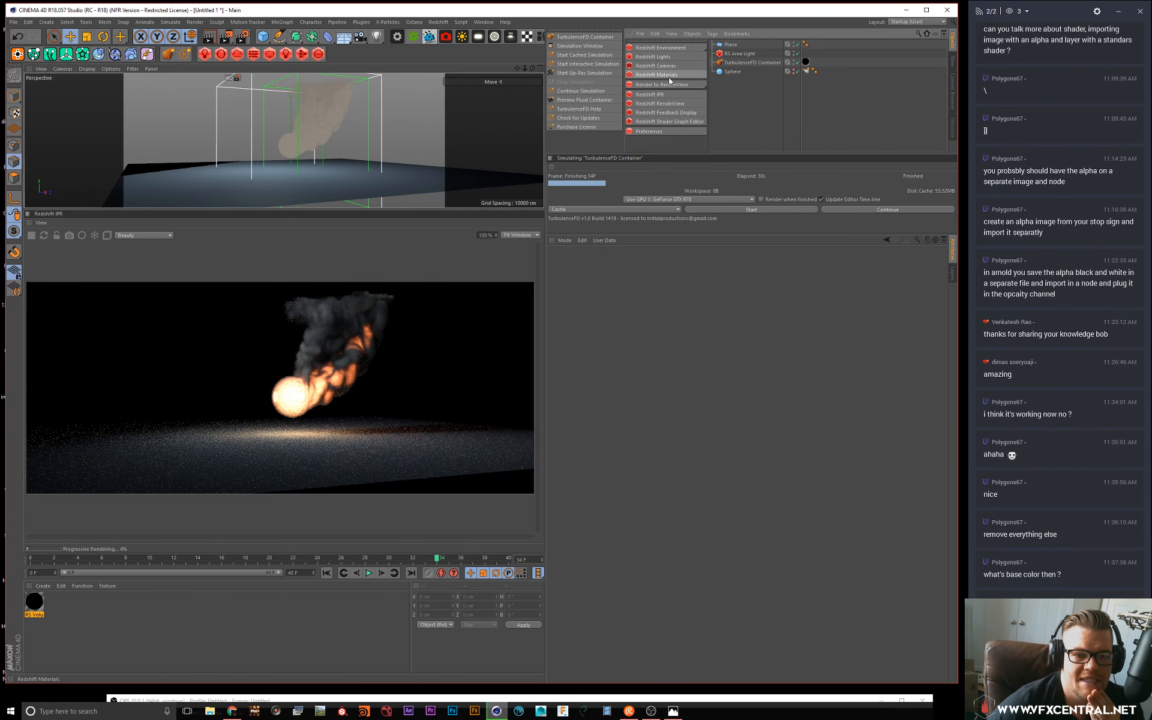
Step: Add a Redshift Volume object to look over its file and motion blur properties, and delete it
mouse_move(699, 89)
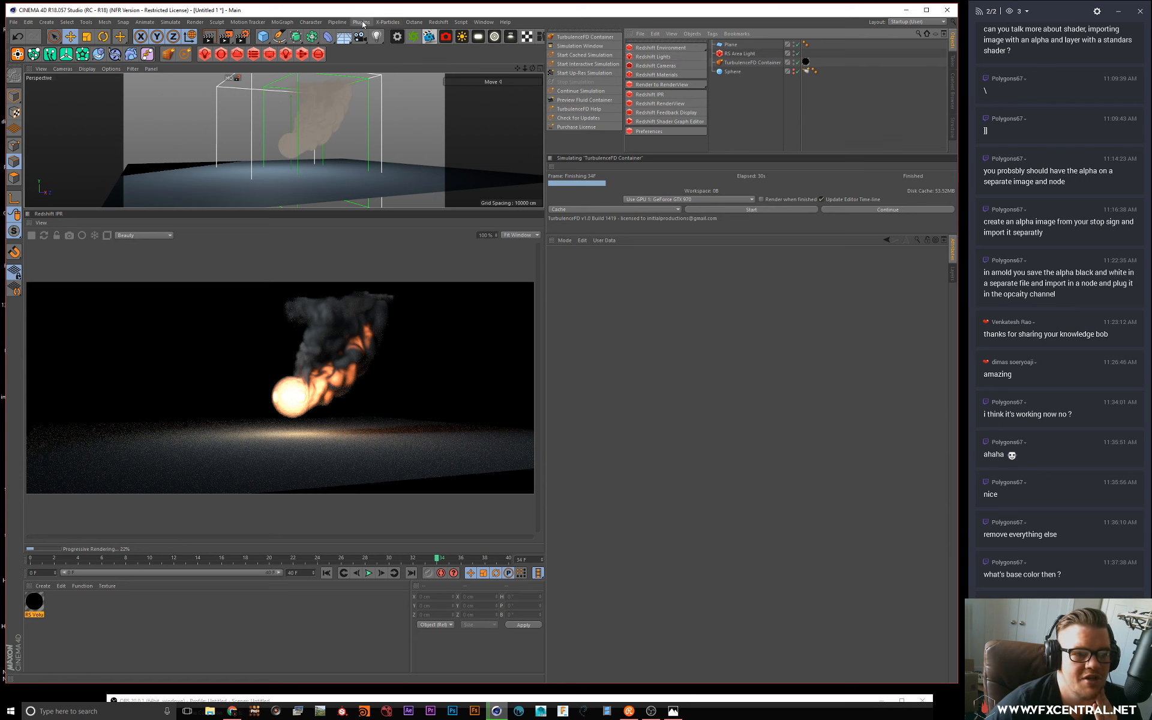
left_click(438, 22)
mouse_move(450, 40)
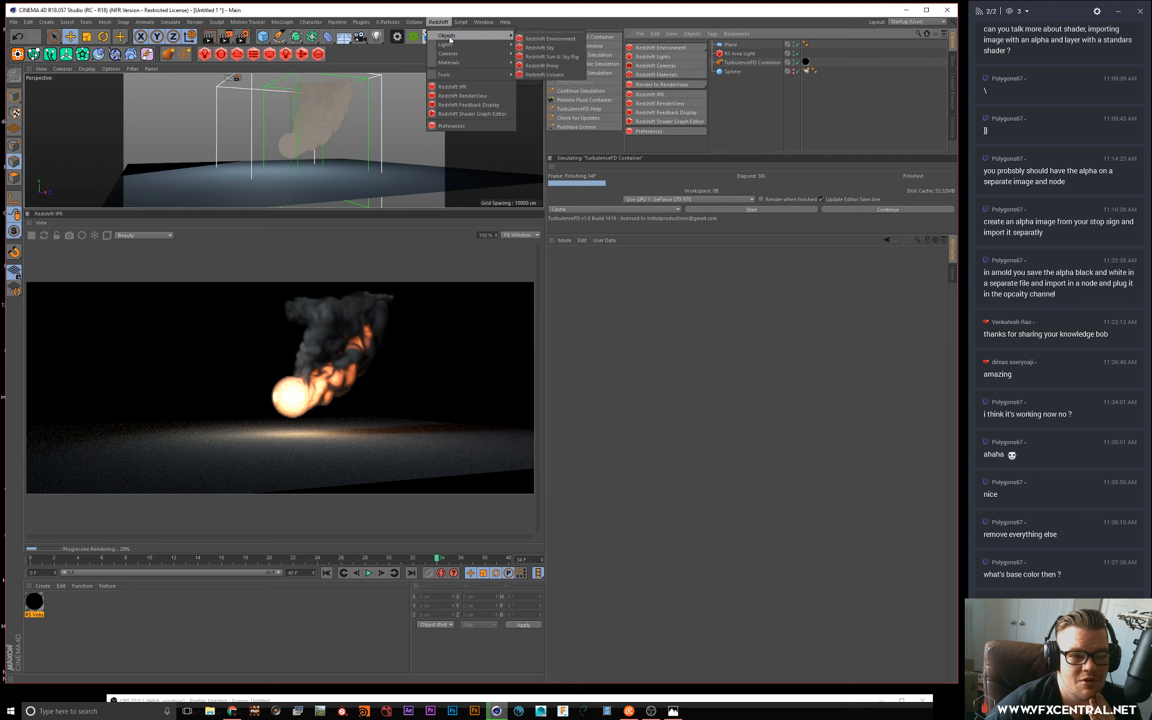
left_click(566, 74)
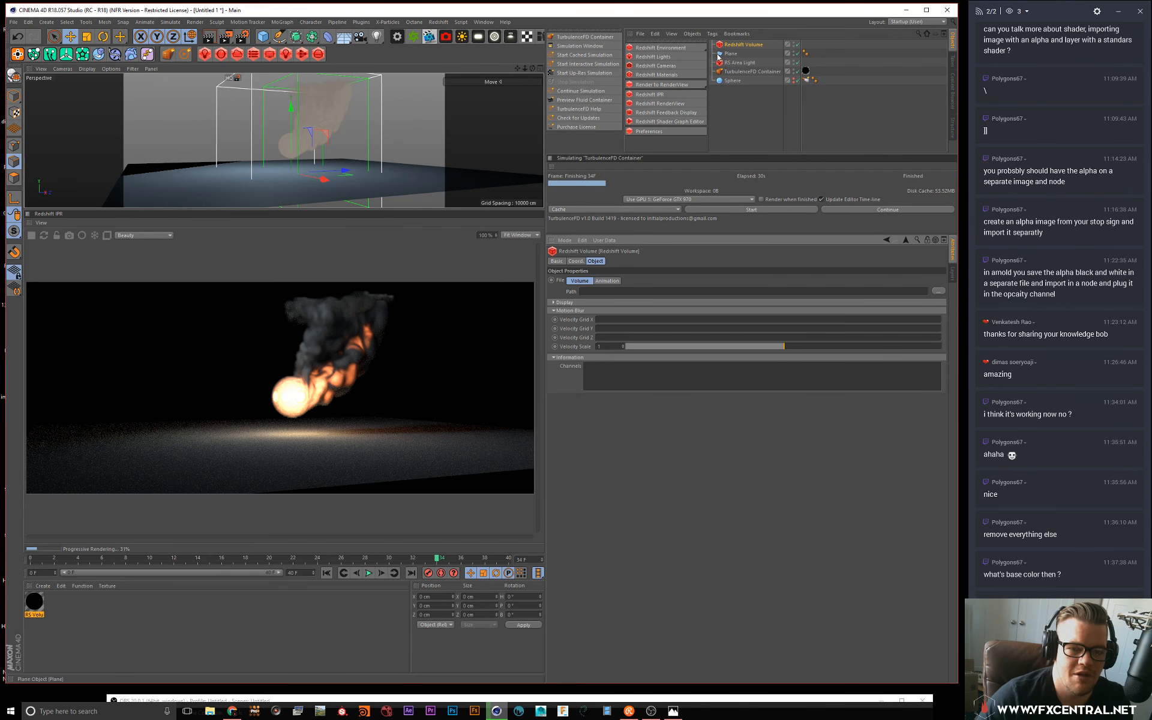
key("Delete")
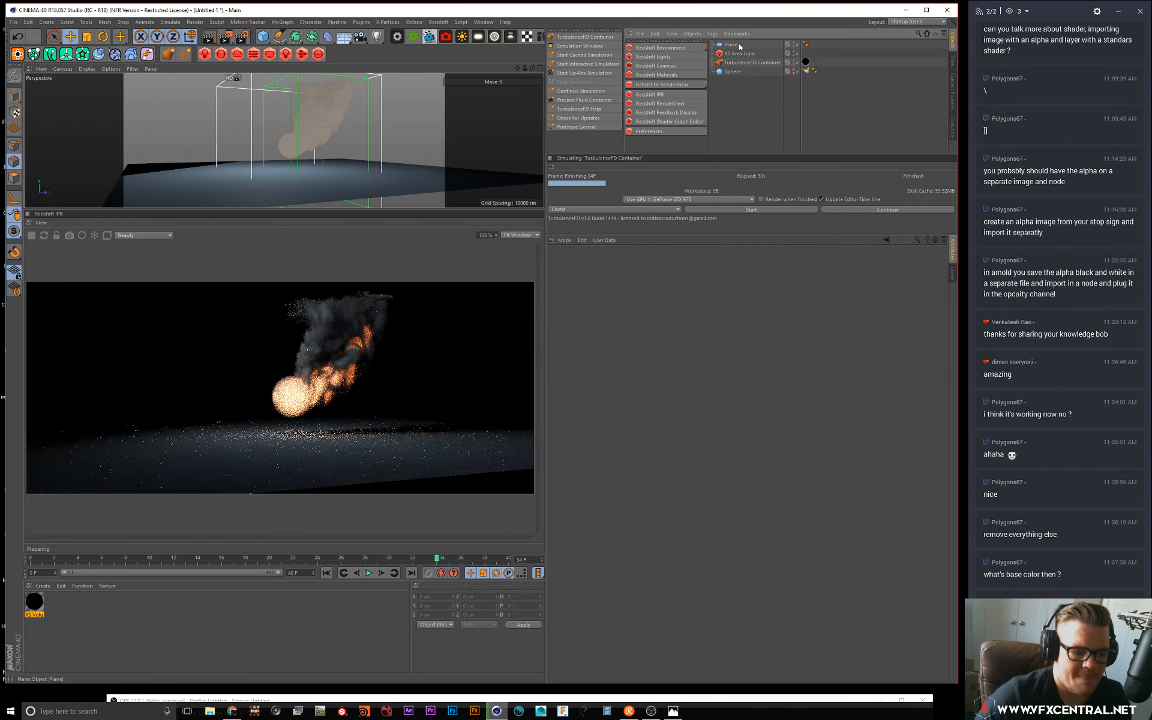
Step: Stop the IPR preview, switch to File Explorer and open the Storage (D:) drive in a maximized window
left_click(30, 236)
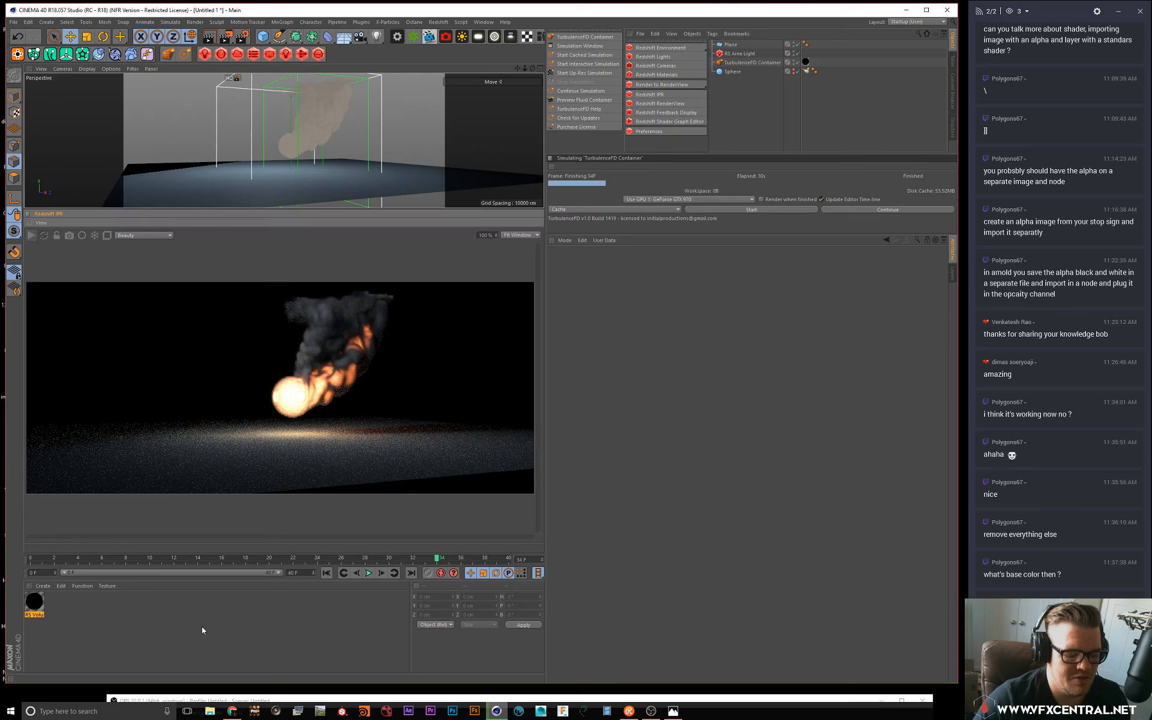
left_click(210, 711)
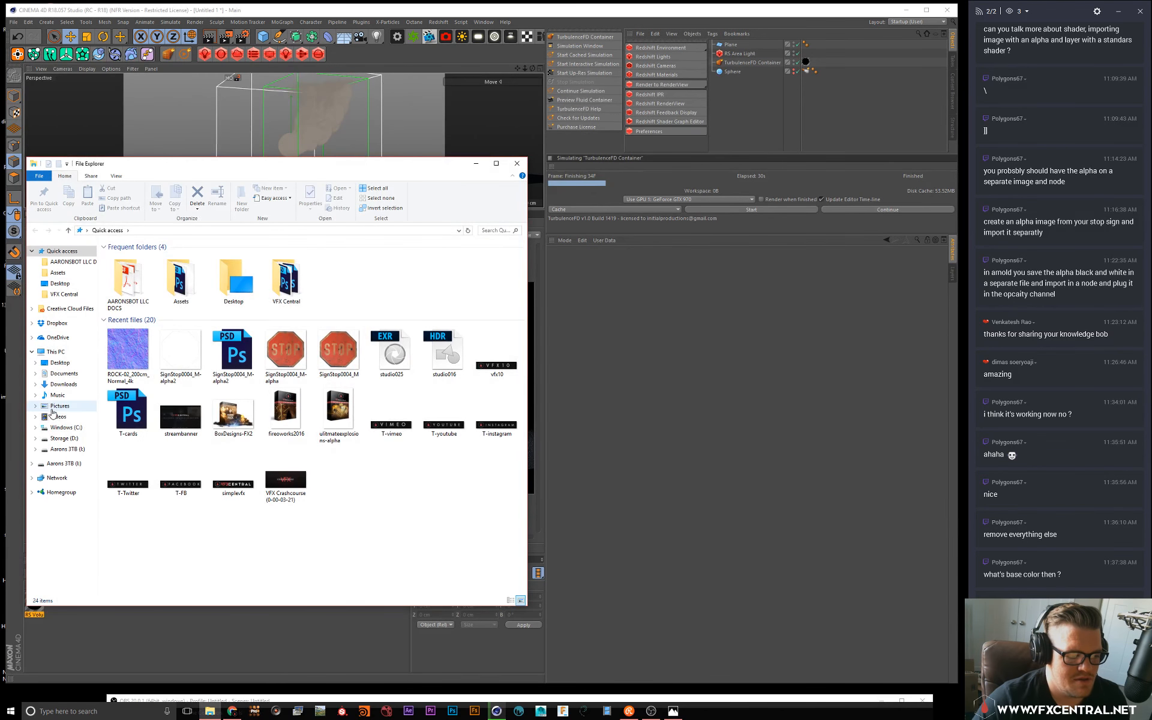
left_click(64, 438)
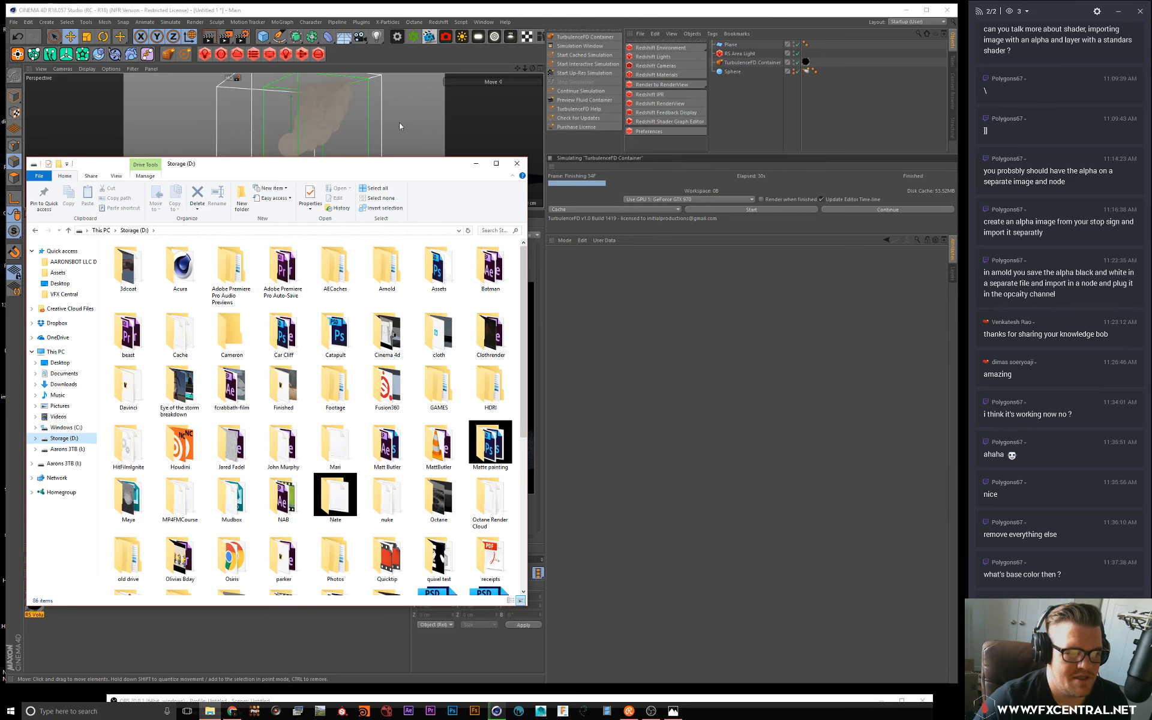
left_click_drag(385, 170, 493, 1)
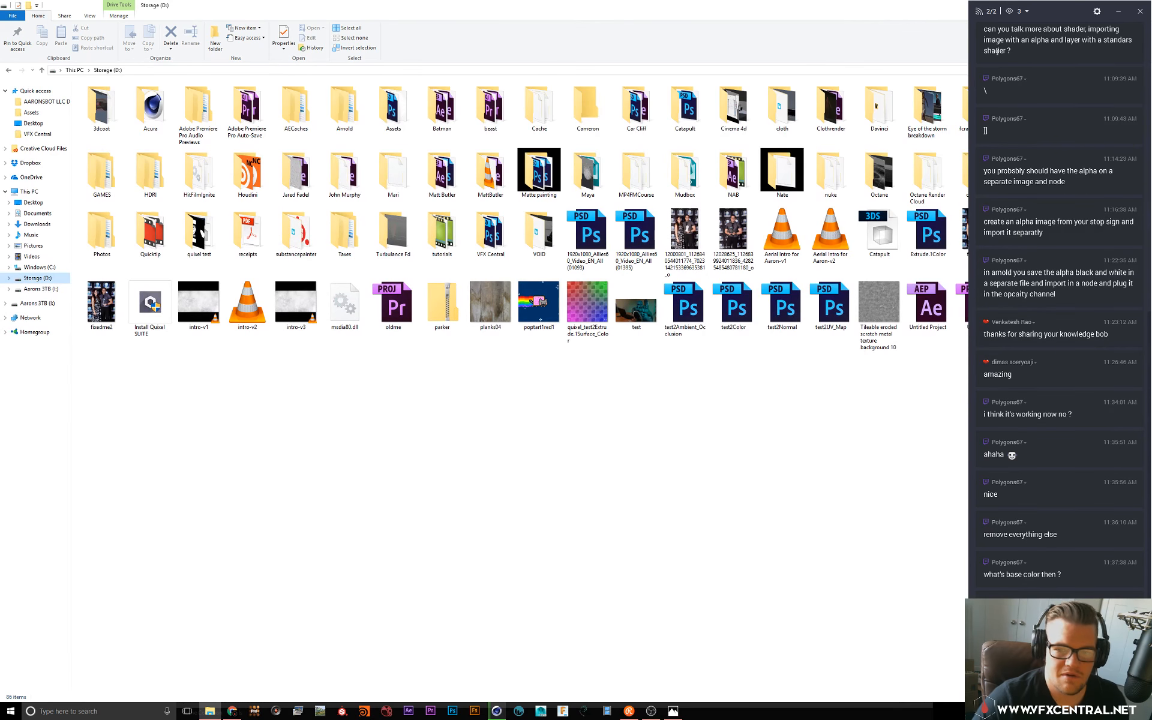
Step: Bring Cinema 4D back in front and search the computer for .vdb files with Everything to locate explosion.vdb
left_click_drag(909, 10, 628, 95)
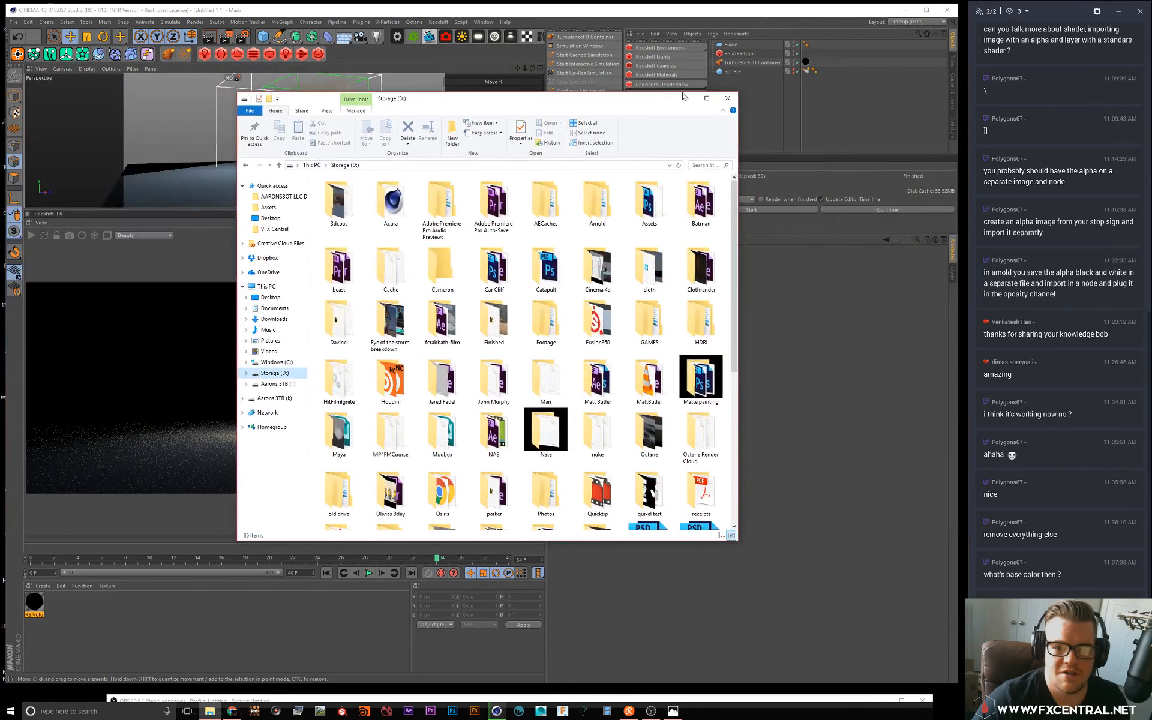
left_click(629, 711)
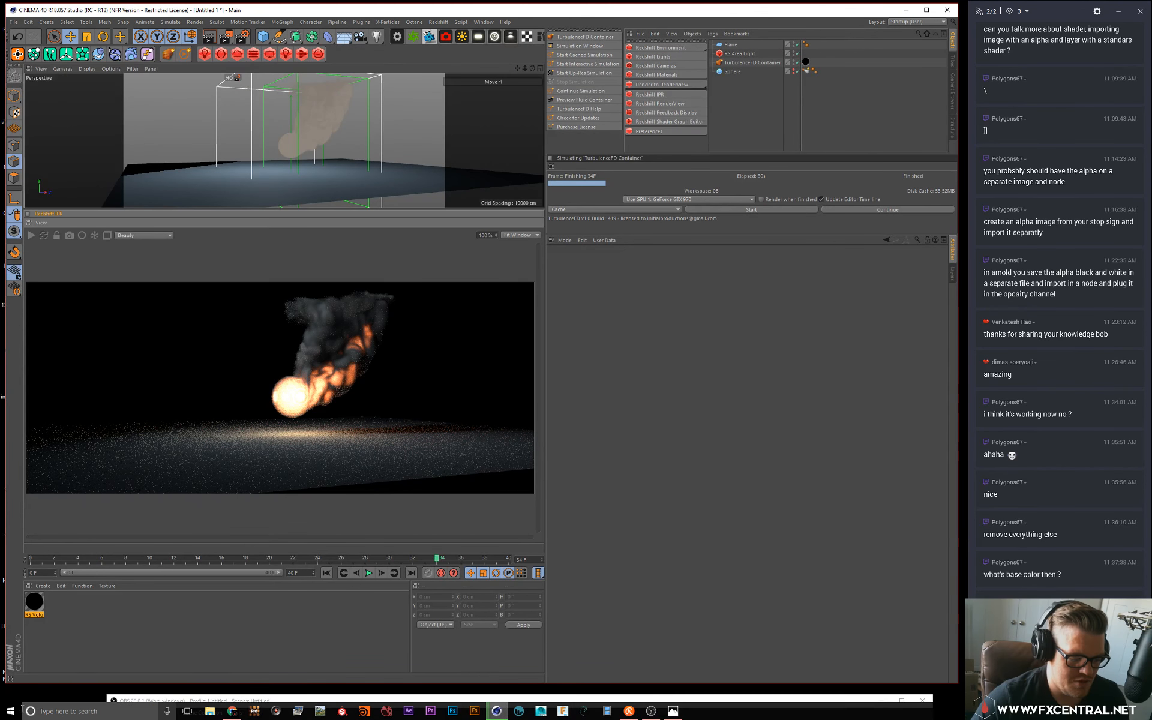
left_click(60, 711)
type("everything")
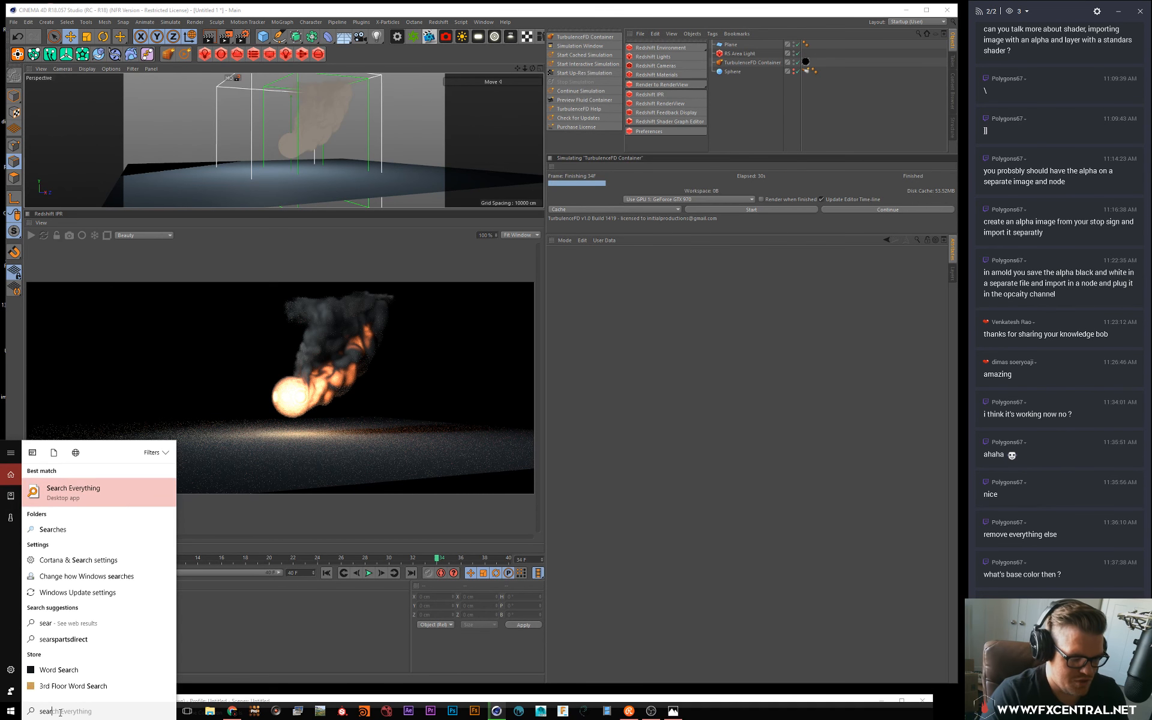
key("Return")
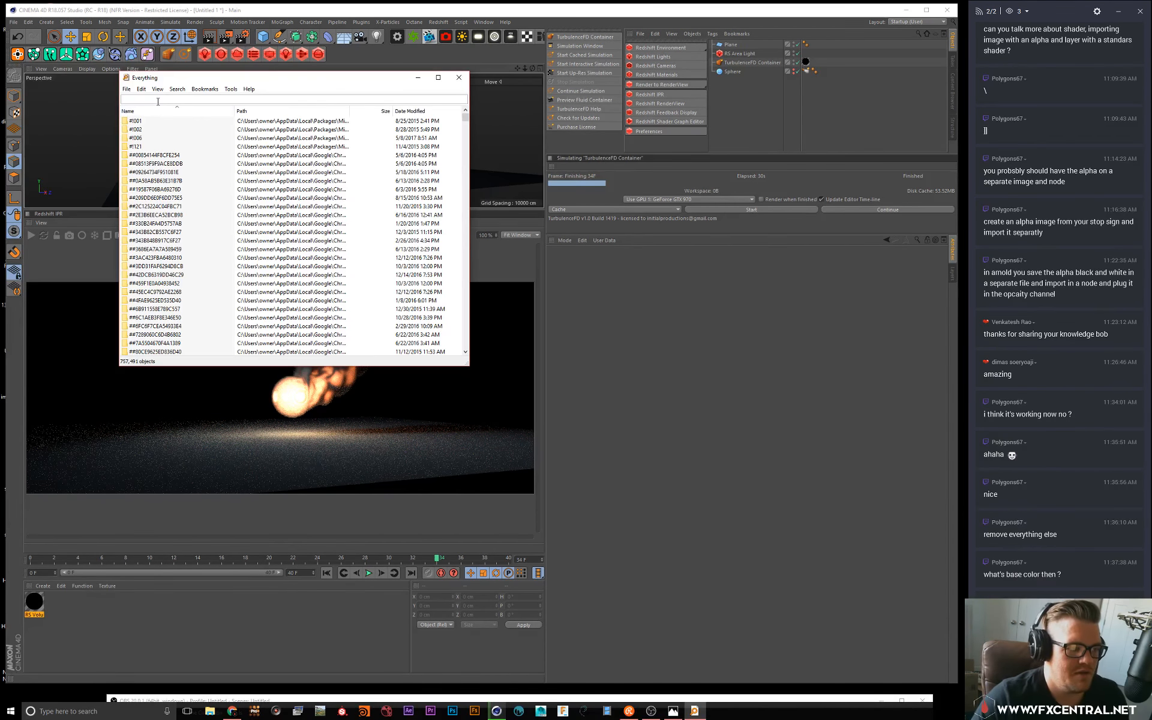
type(".vdb")
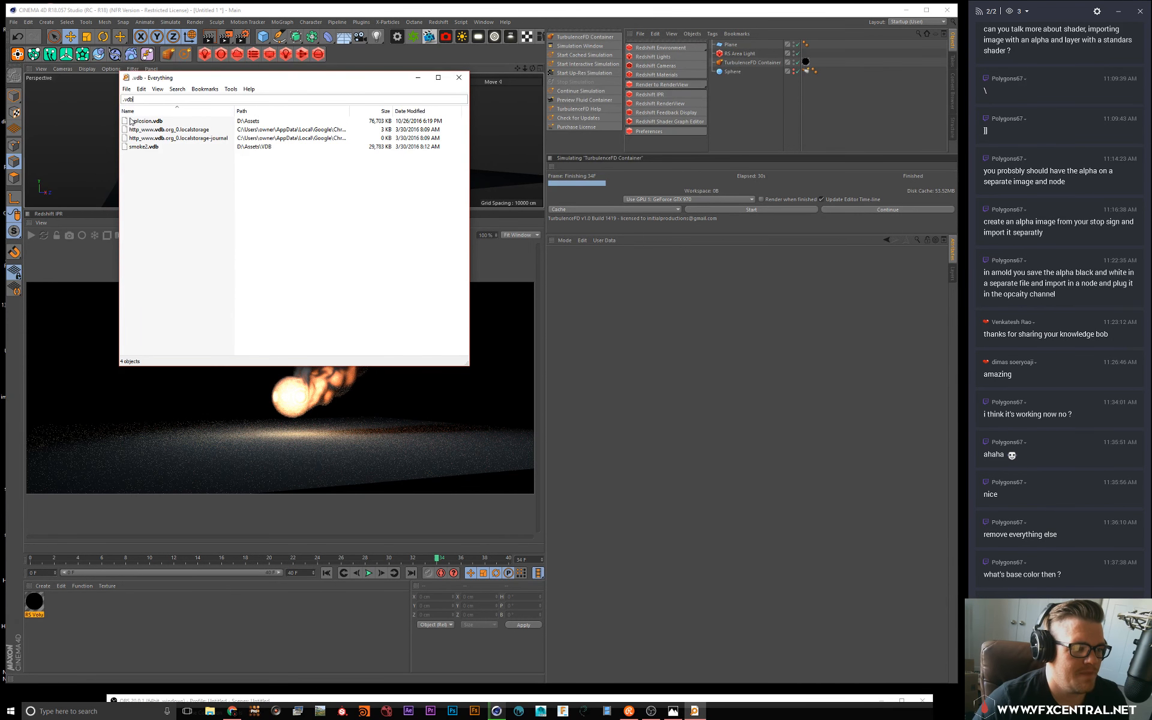
left_click(127, 123)
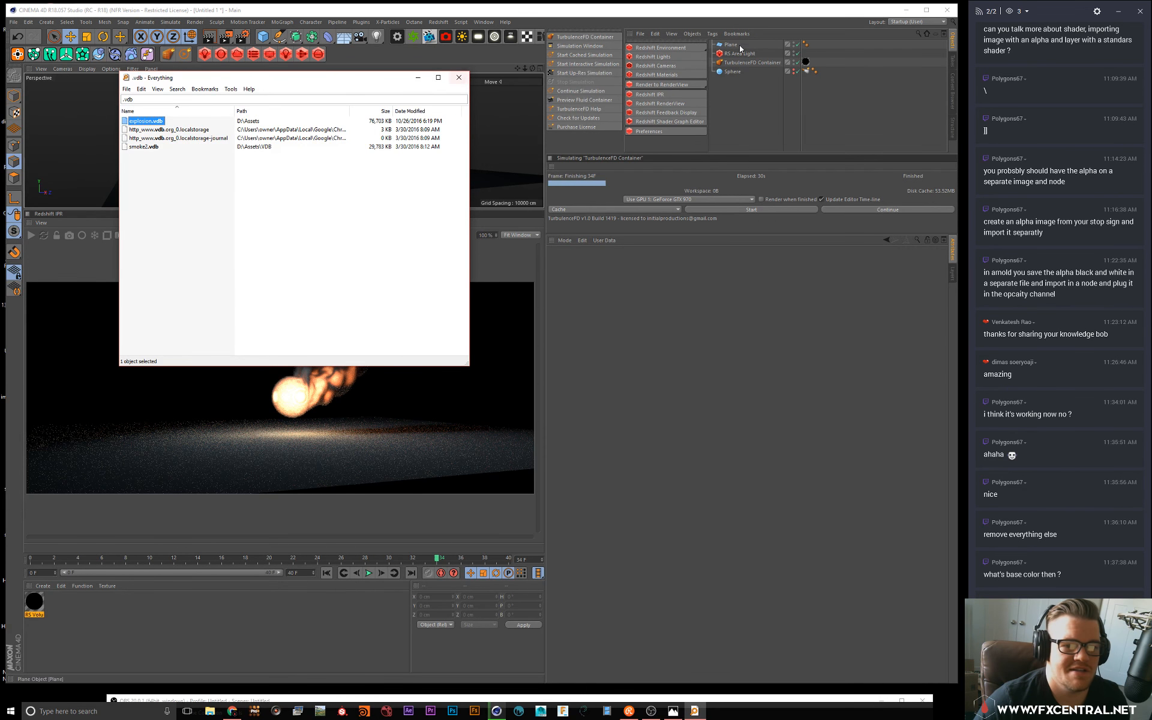
left_click(459, 77)
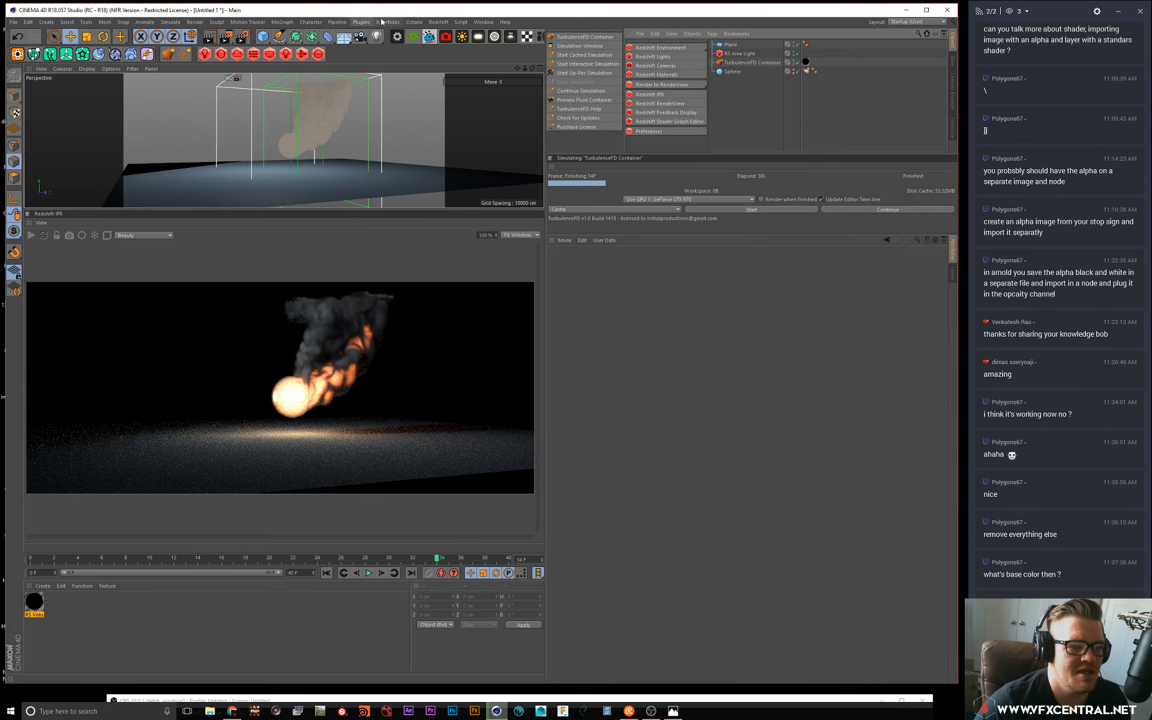
Step: Add a Redshift Volume object and load explosion.vdb from D:\Assets as its volume file
left_click(439, 23)
mouse_move(447, 35)
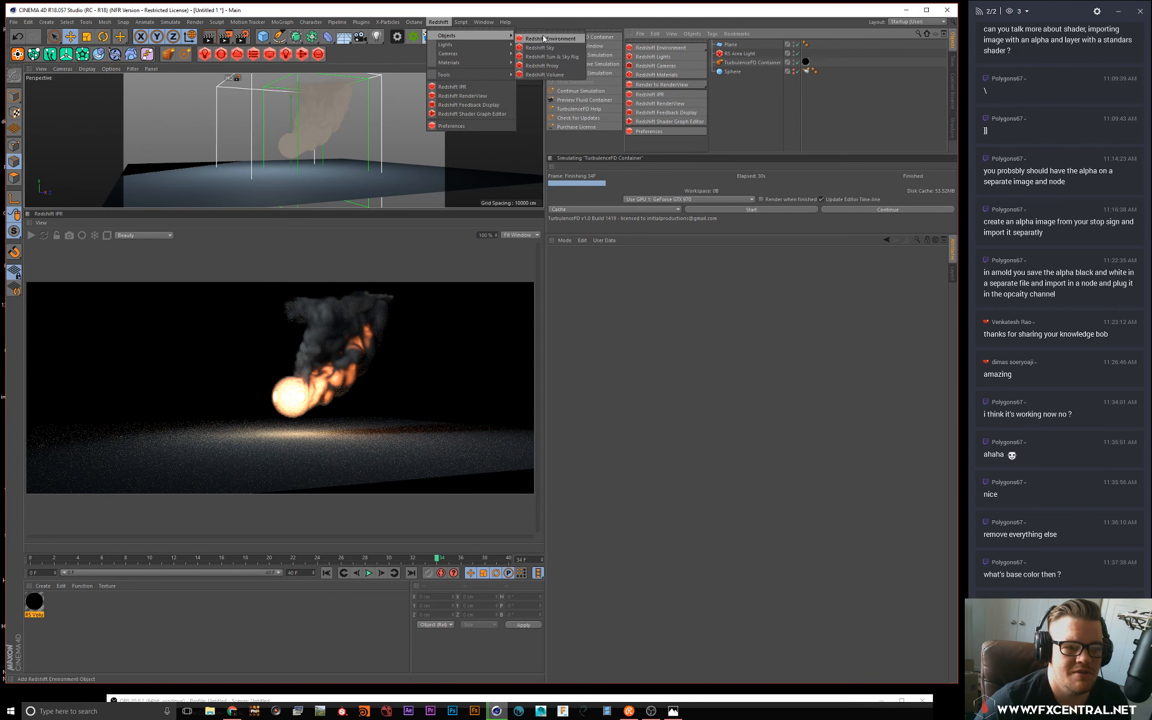
left_click(550, 76)
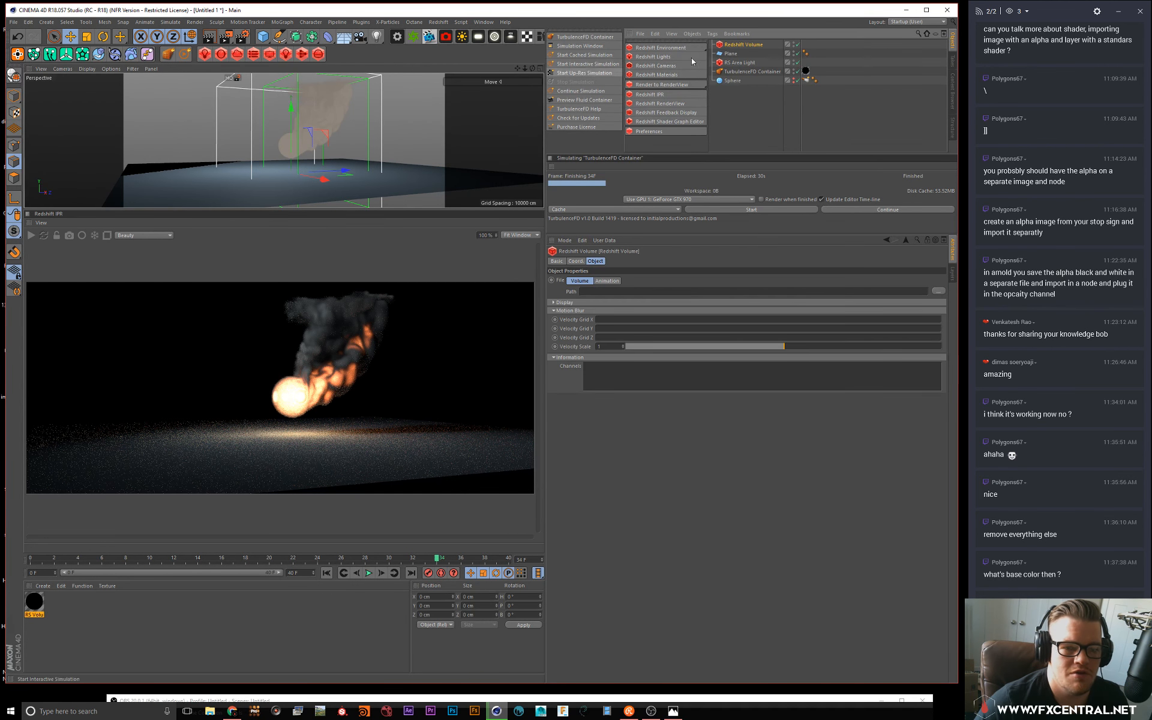
left_click(937, 292)
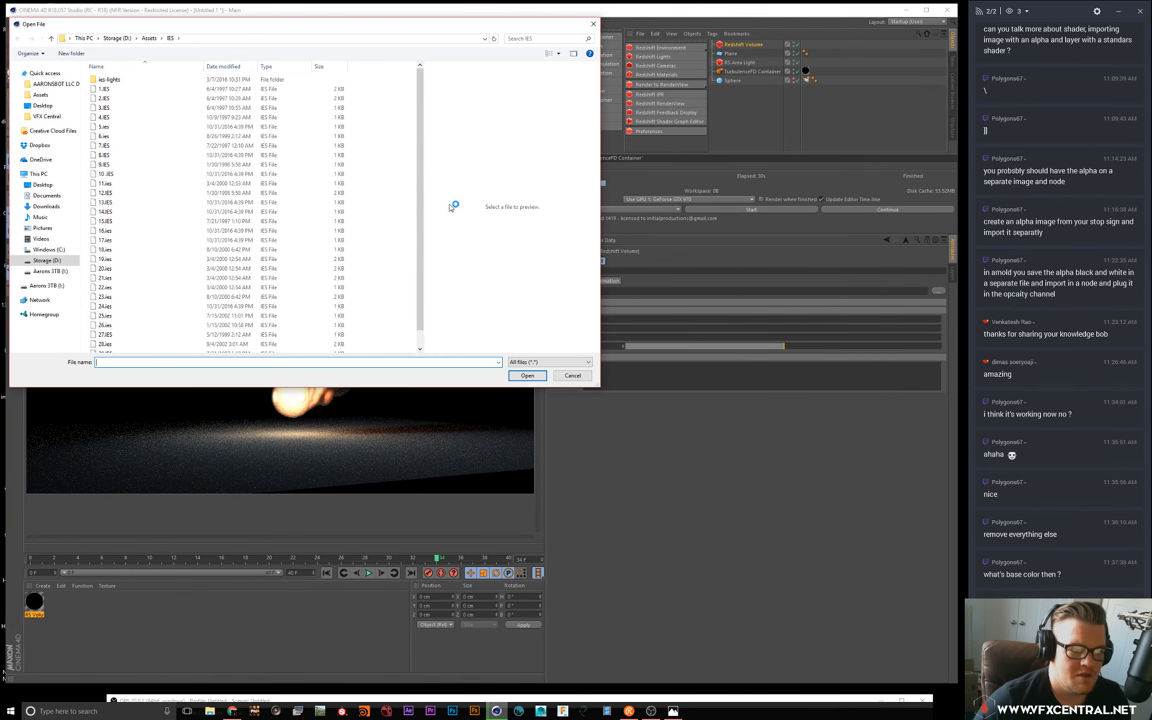
left_click(149, 38)
scroll(300, 240, "down", 5)
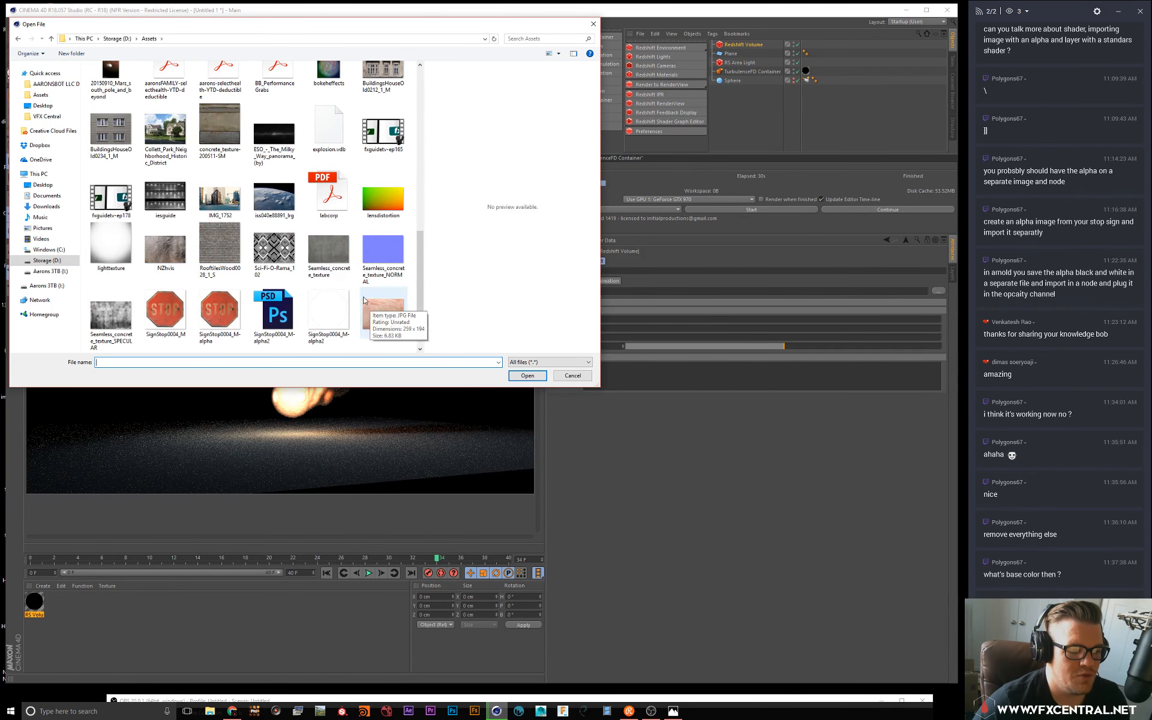
scroll(339, 313, "down", 2)
scroll(336, 304, "up", 3)
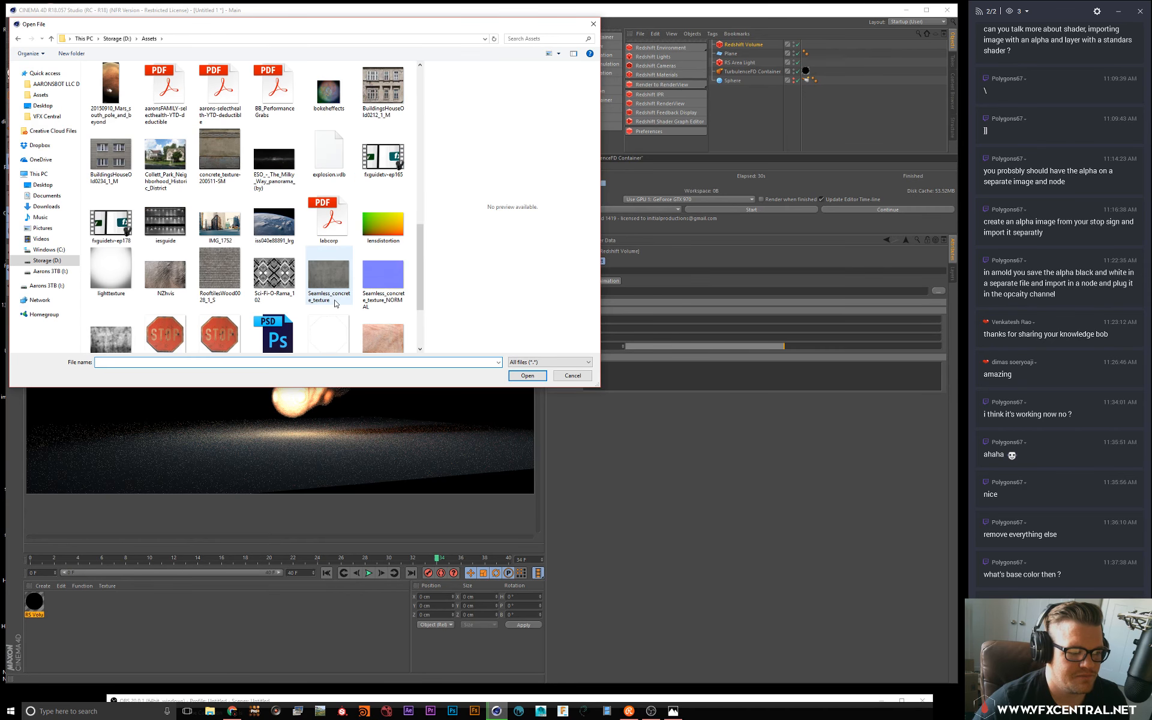
left_click(336, 156)
left_click(527, 376)
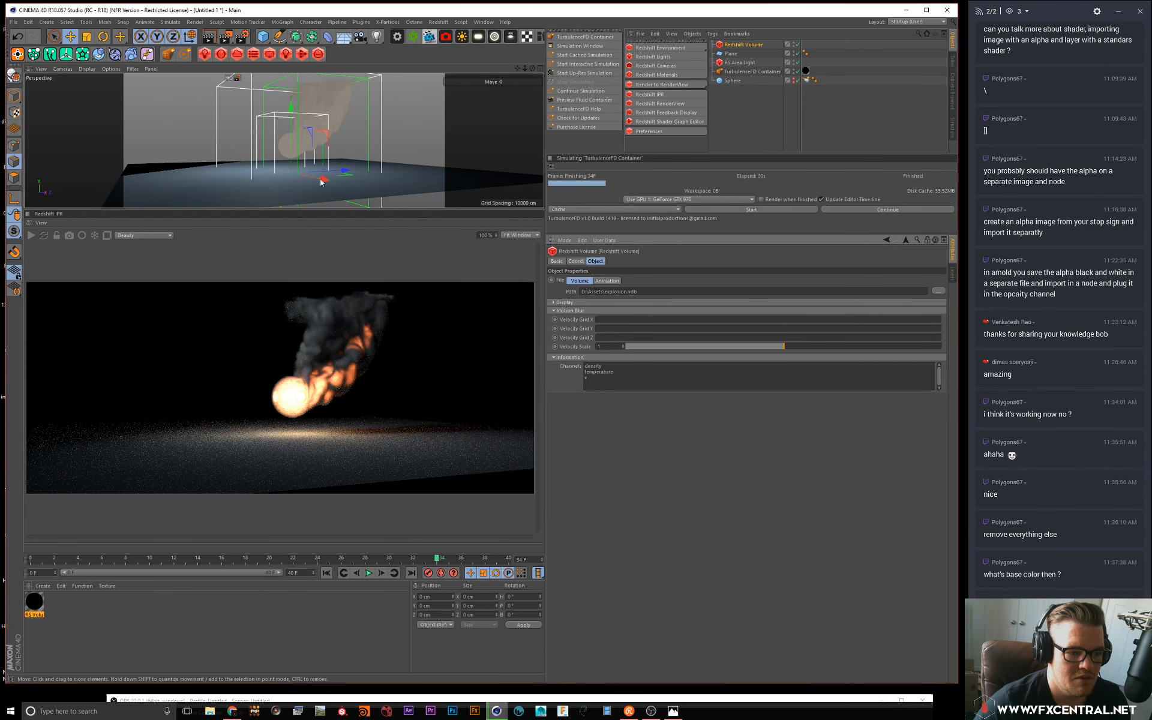
Step: Hide the TurbulenceFD Container and raise the Redshift Volume above the ground plane, with the timeline at frame 0
left_click(779, 71)
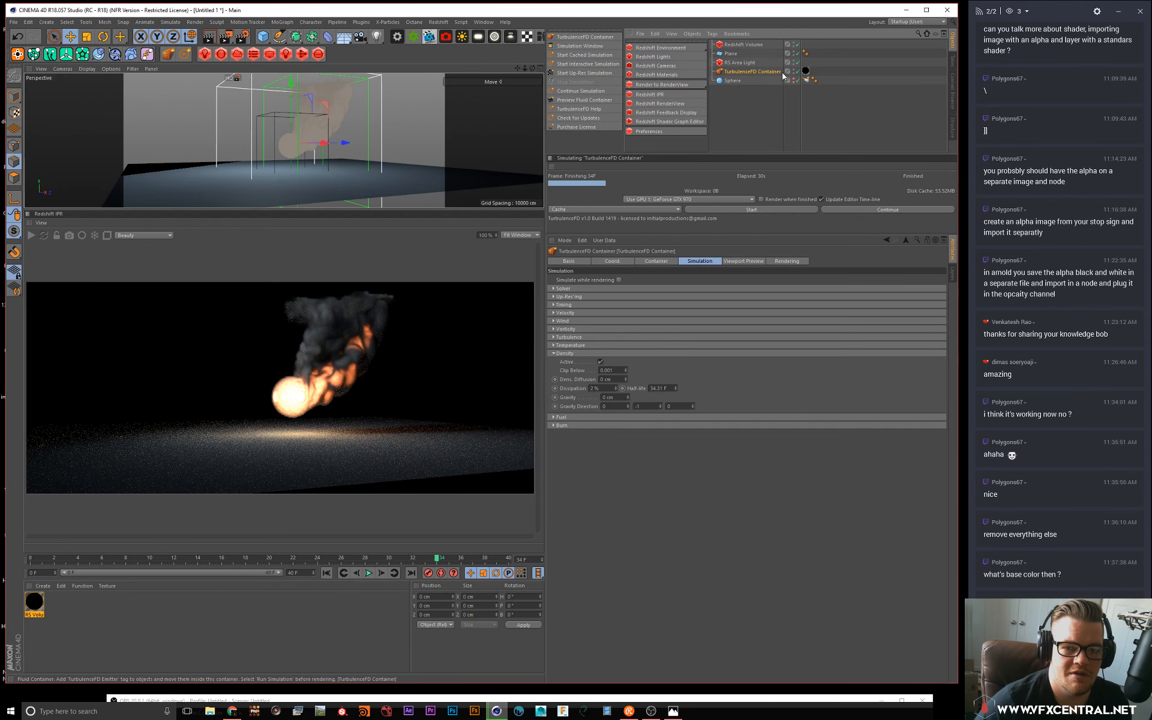
left_click(794, 70)
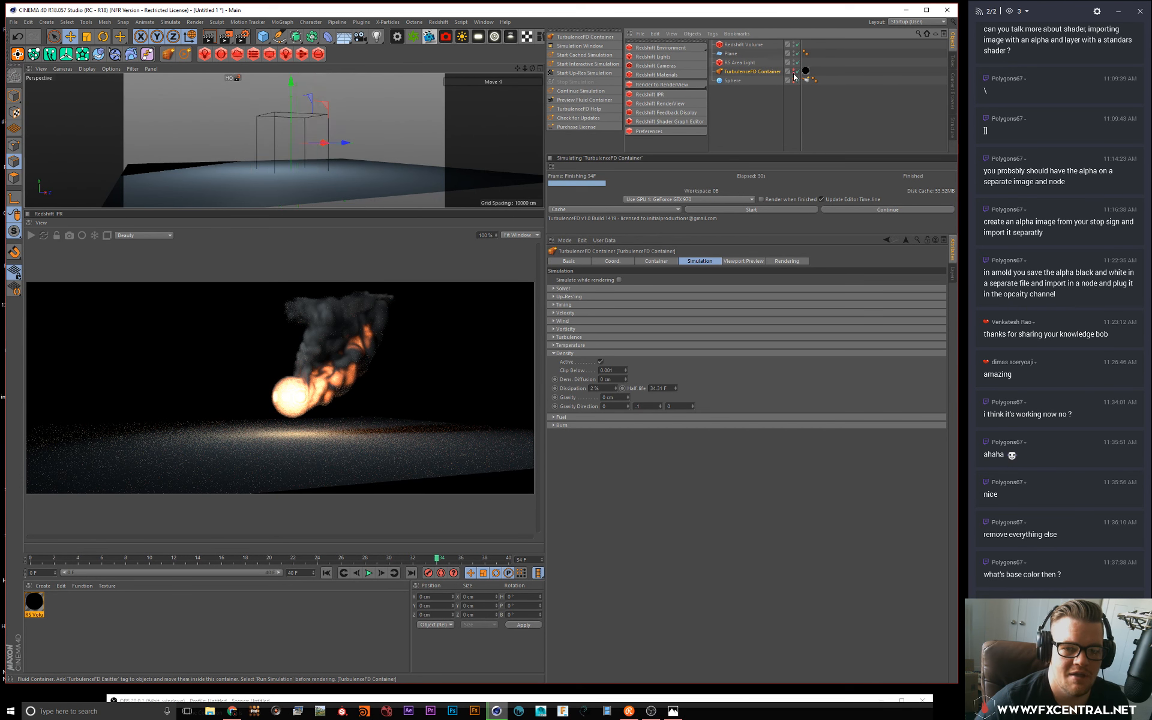
left_click(742, 45)
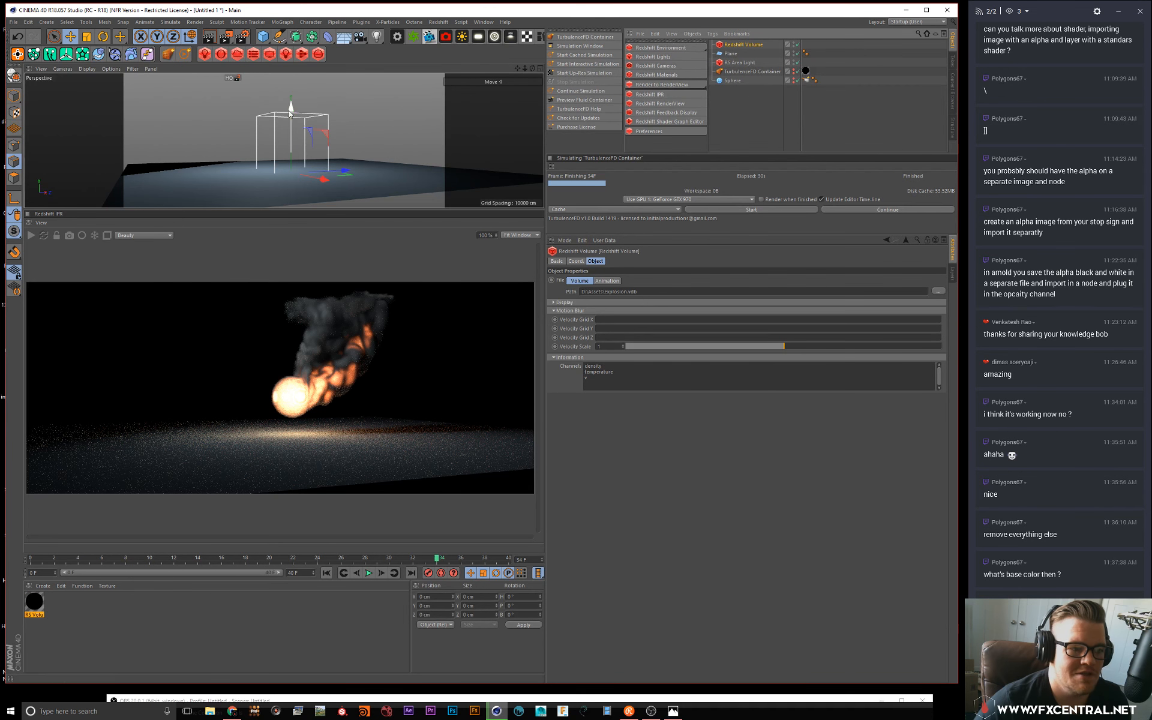
left_click_drag(289, 113, 290, 87)
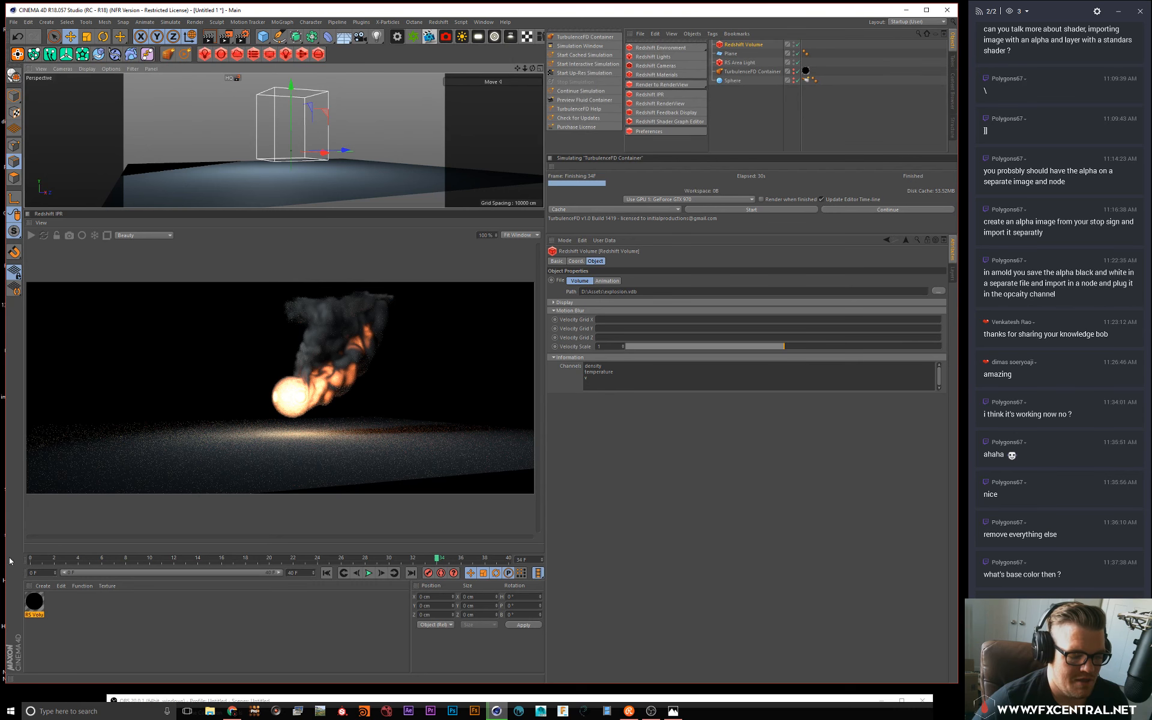
left_click(32, 560)
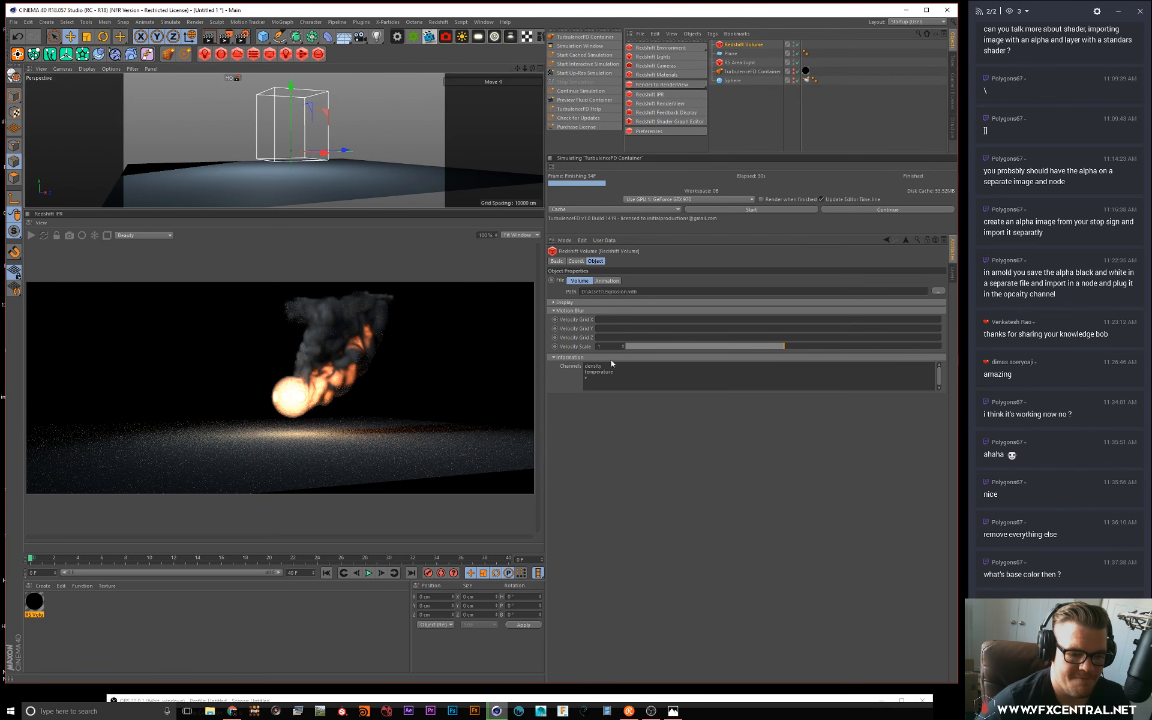
Step: Set the Redshift Volume's display preview to Points and lower the volume slightly toward the ground plane
left_click(564, 303)
left_click(656, 323)
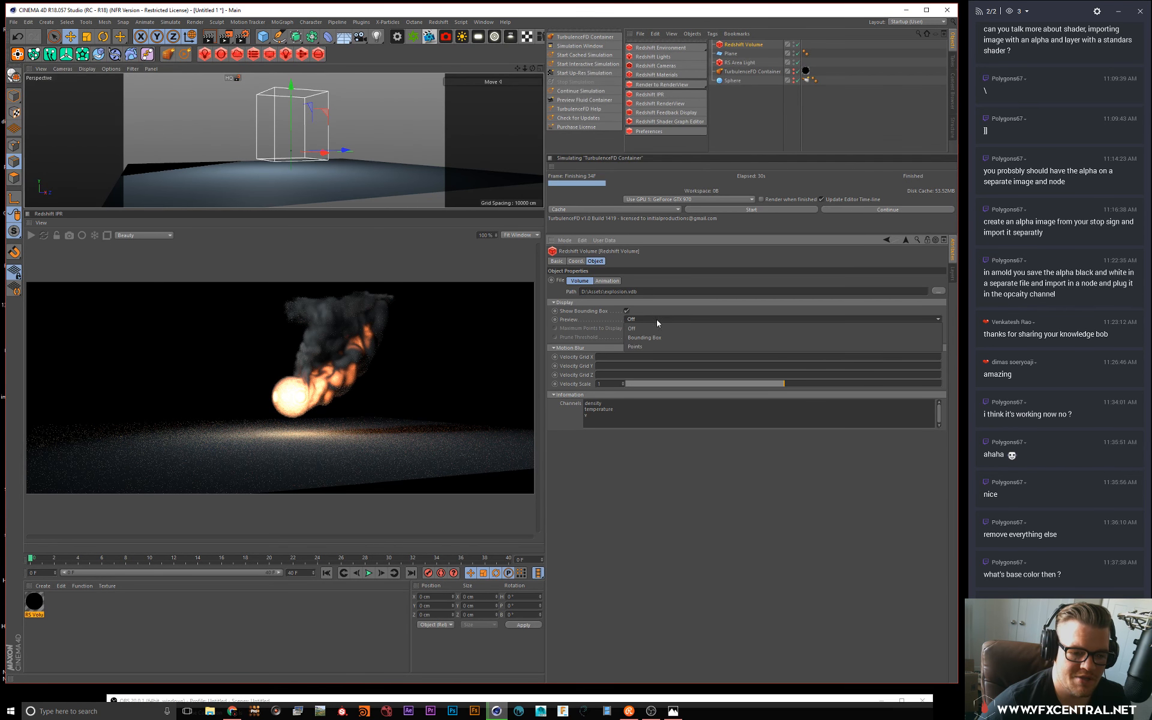
left_click(650, 328)
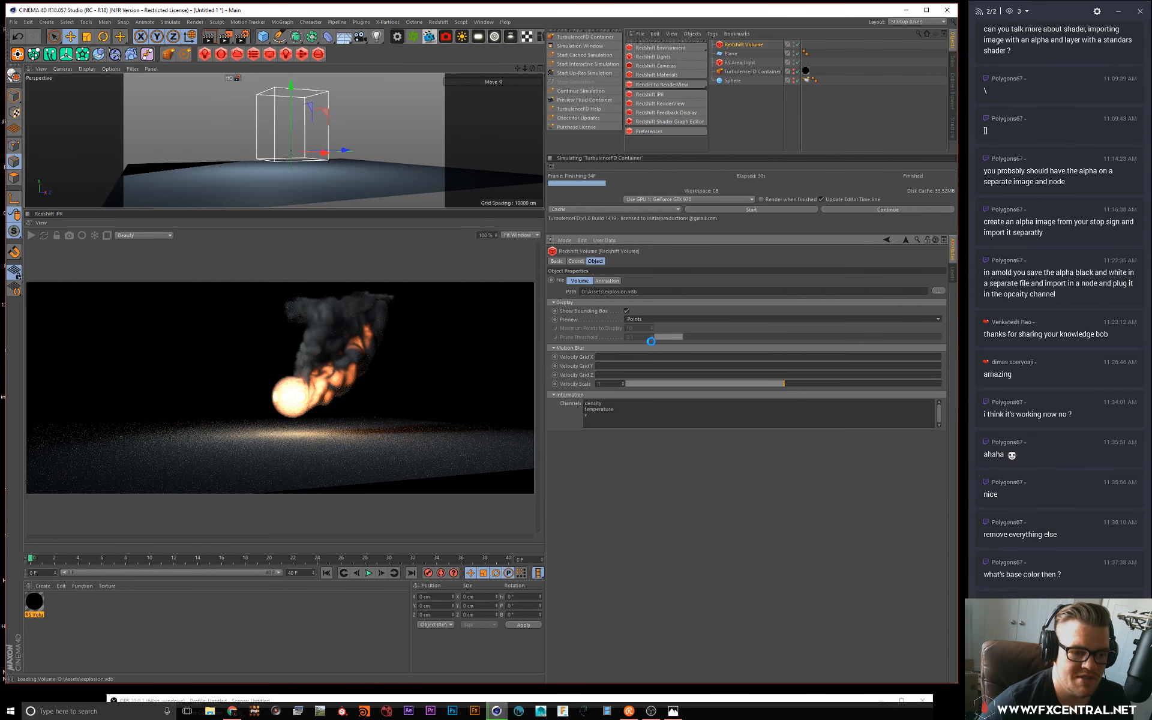
left_click_drag(292, 85, 291, 94)
left_click(92, 558)
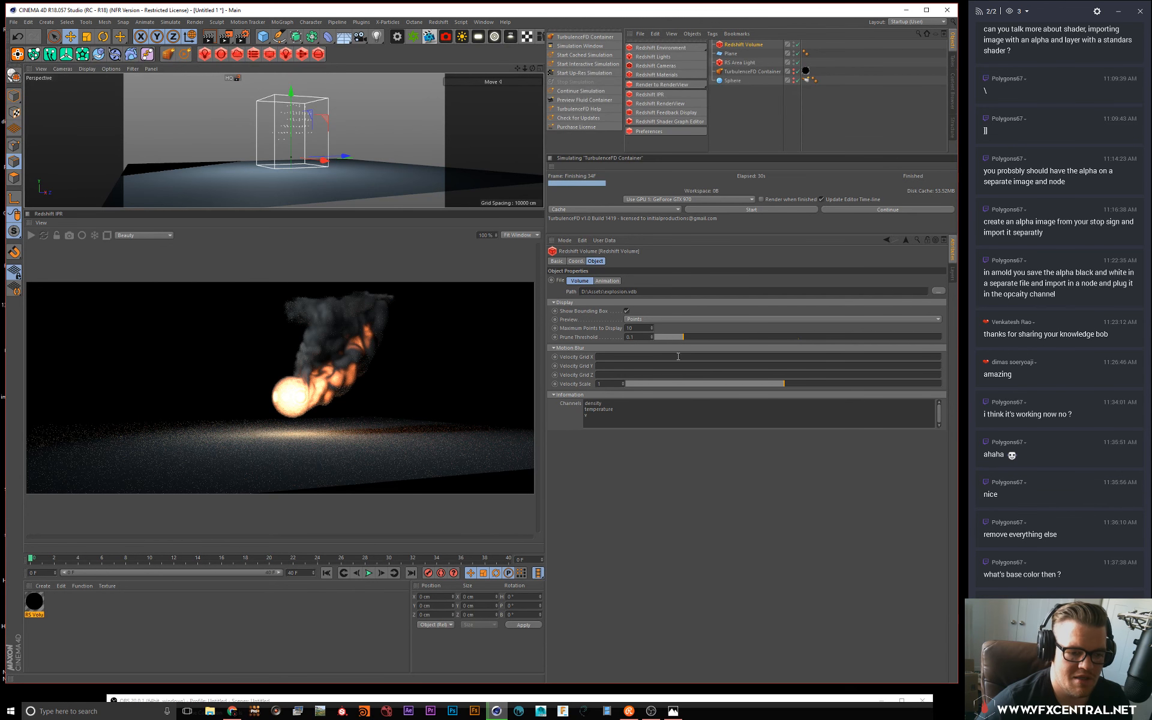
Step: Set the volume preview's Prune Threshold to 0.204 and Maximum Points to Display to 100
left_click(713, 337)
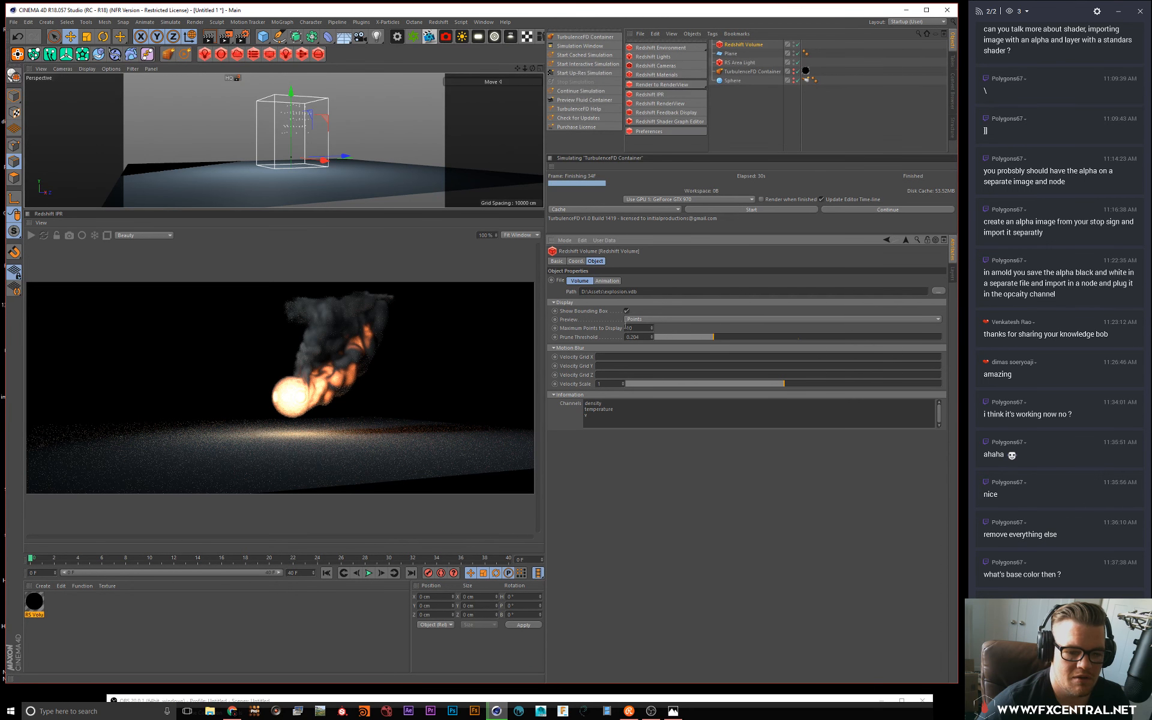
left_click_drag(636, 328, 534, 297)
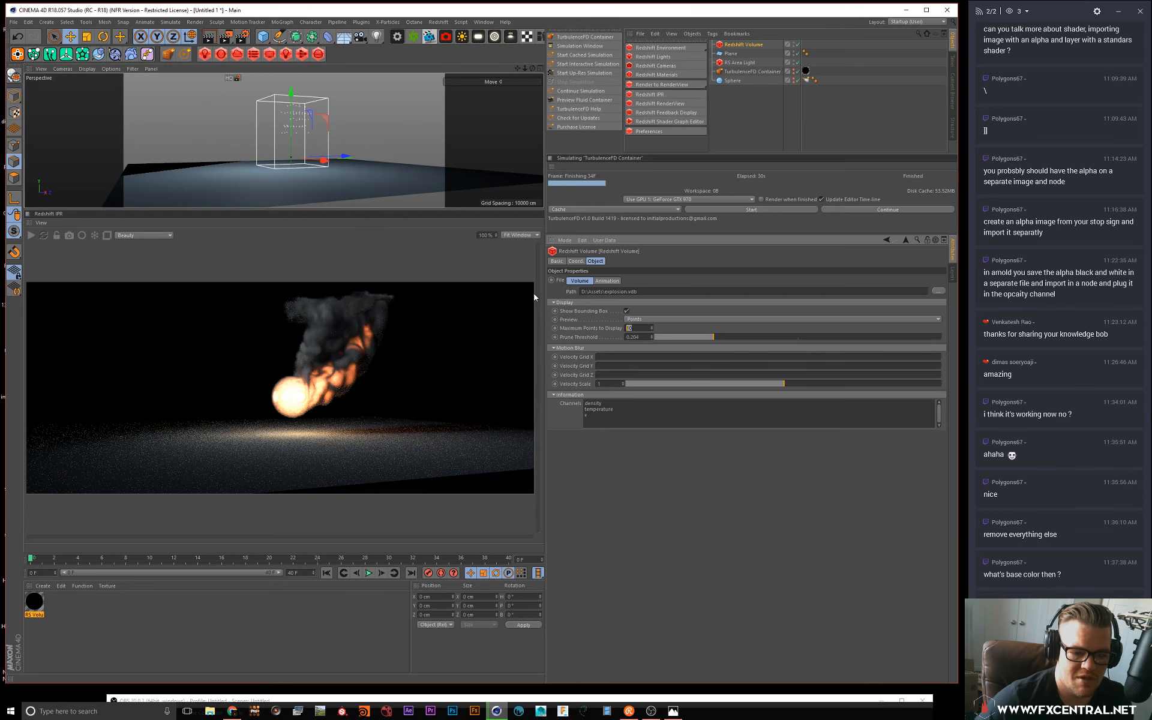
type("100")
key("Return")
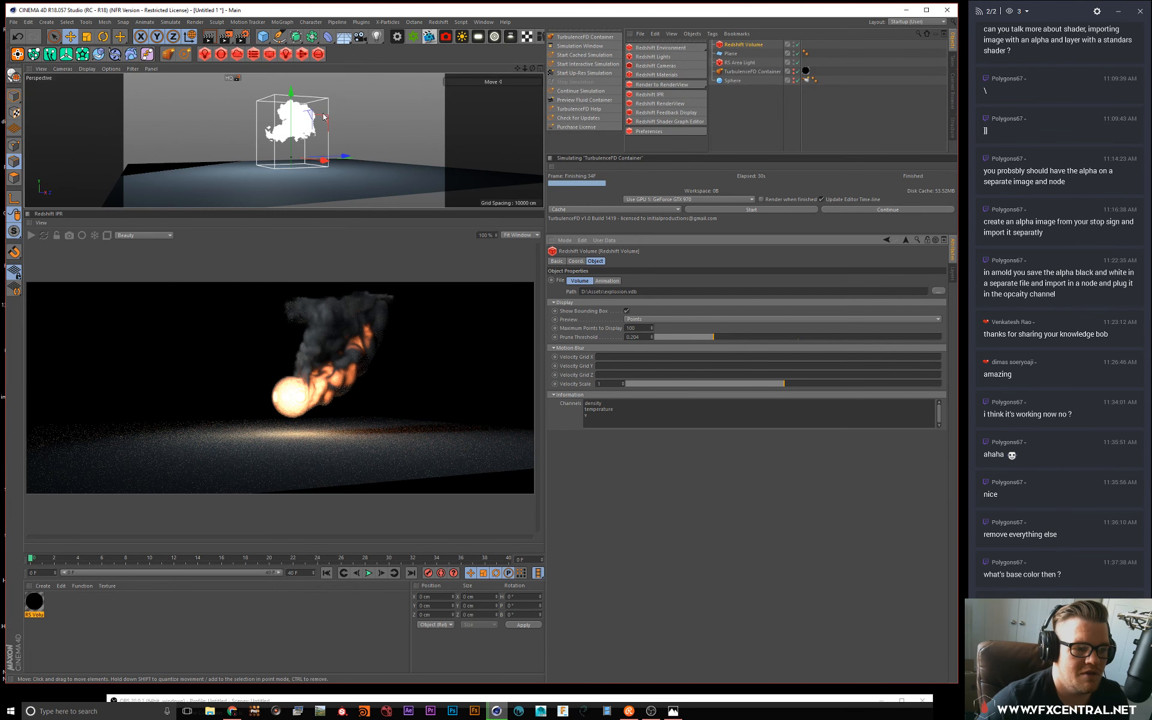
Step: Apply the RS Volume material to the Redshift Volume and render the explosion in the Redshift IPR preview
scroll(324, 117, "up", 5)
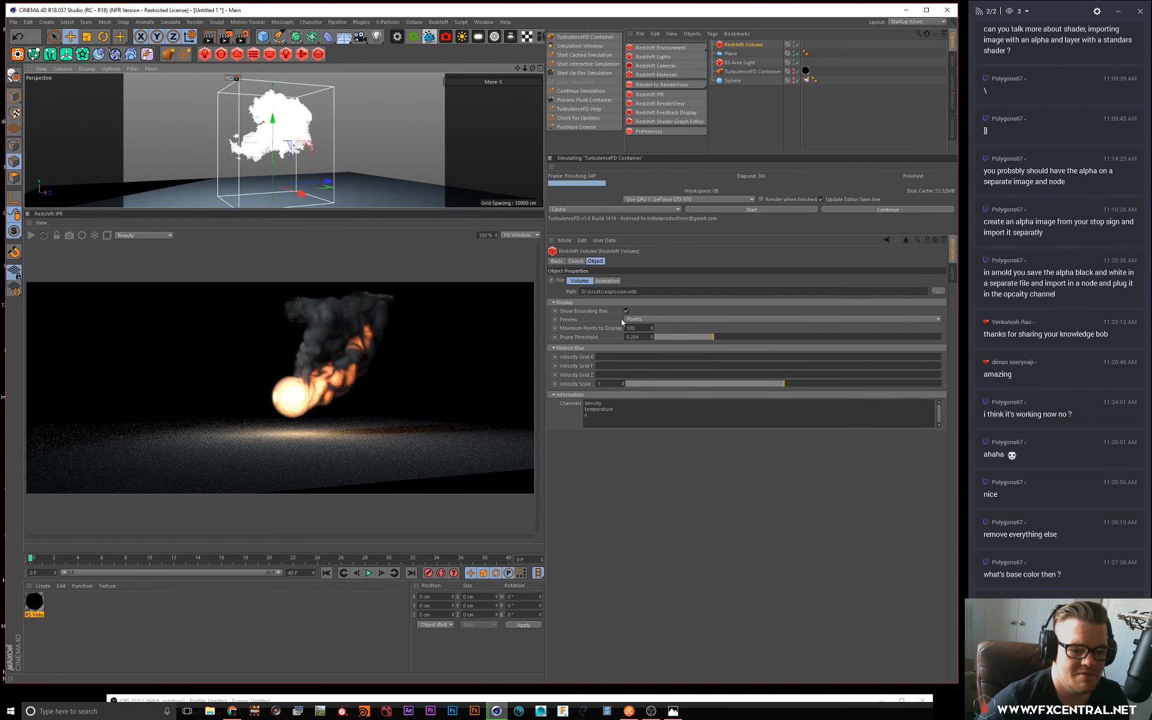
left_click_drag(276, 125, 336, 147)
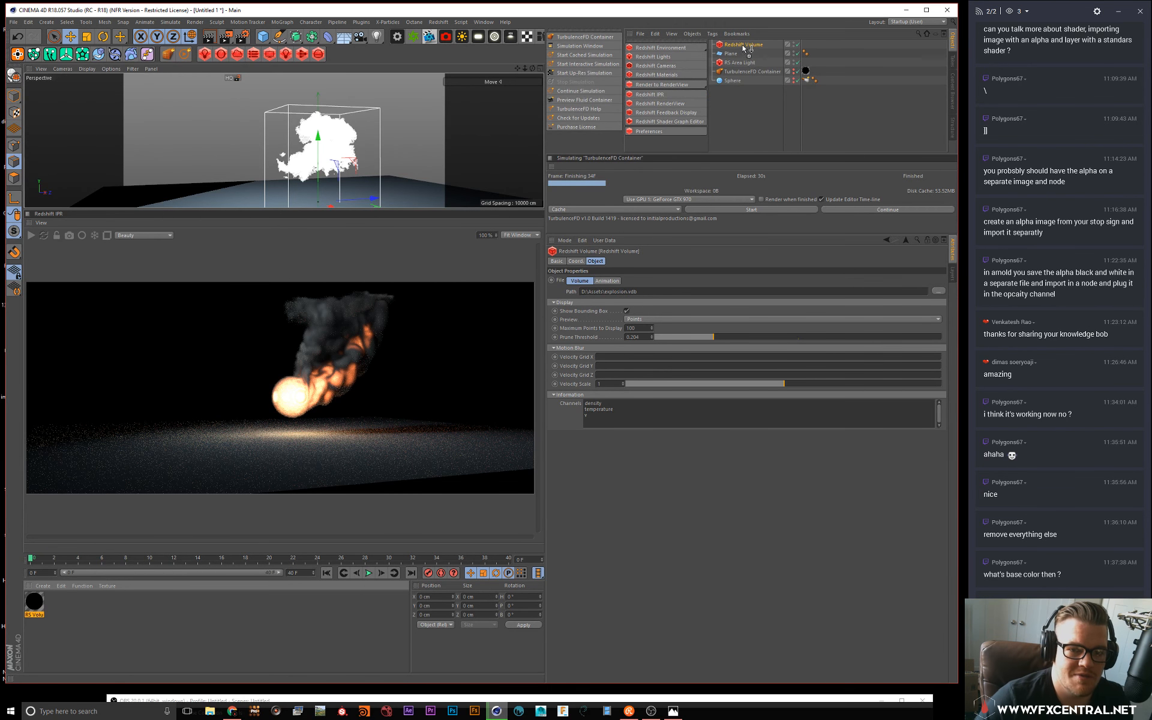
left_click_drag(743, 45, 740, 46)
left_click(752, 123)
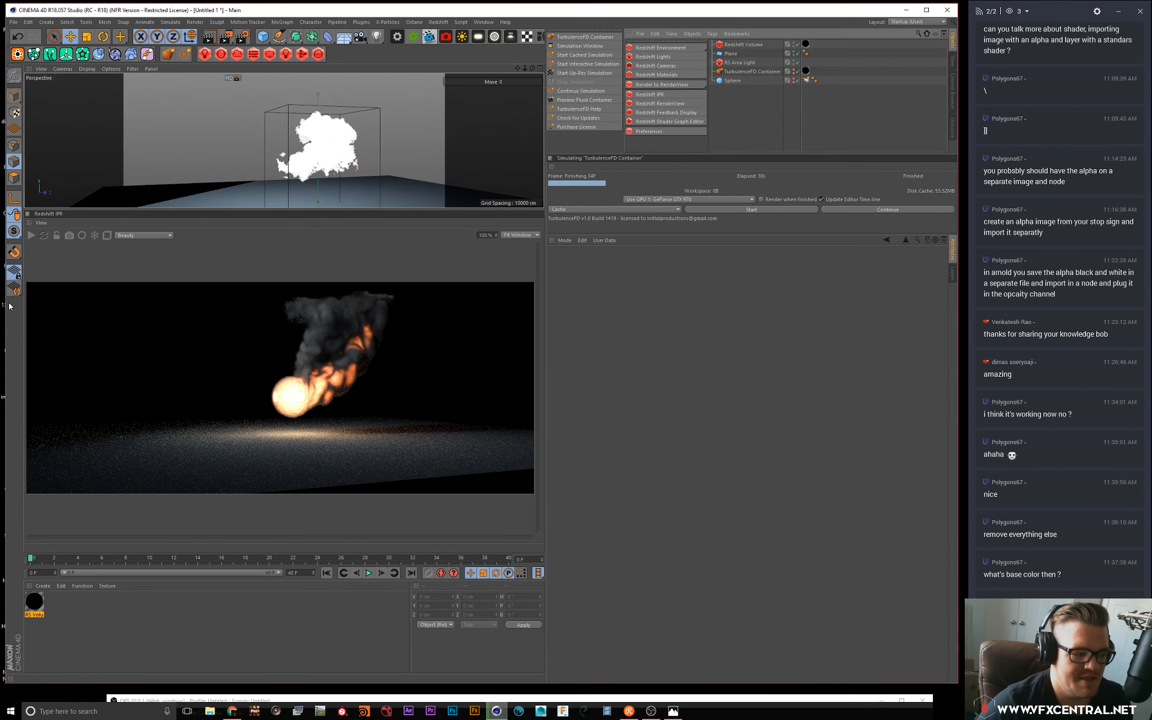
left_click(32, 235)
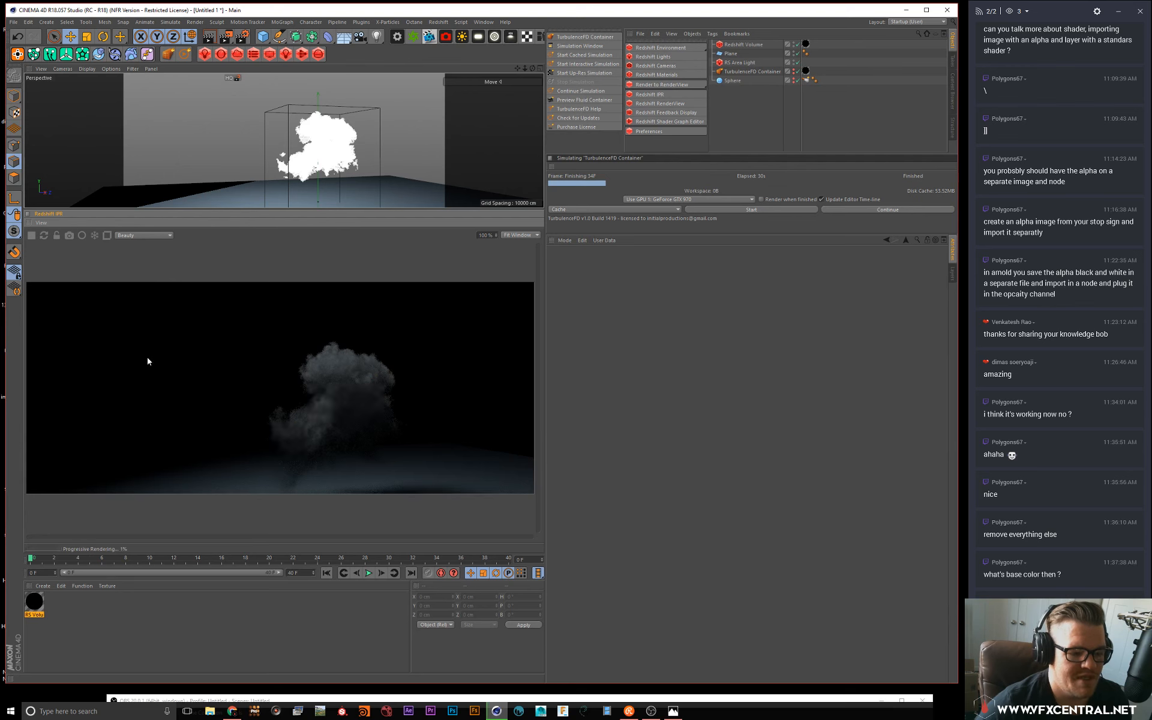
right_click_drag(346, 154, 328, 162, "alt")
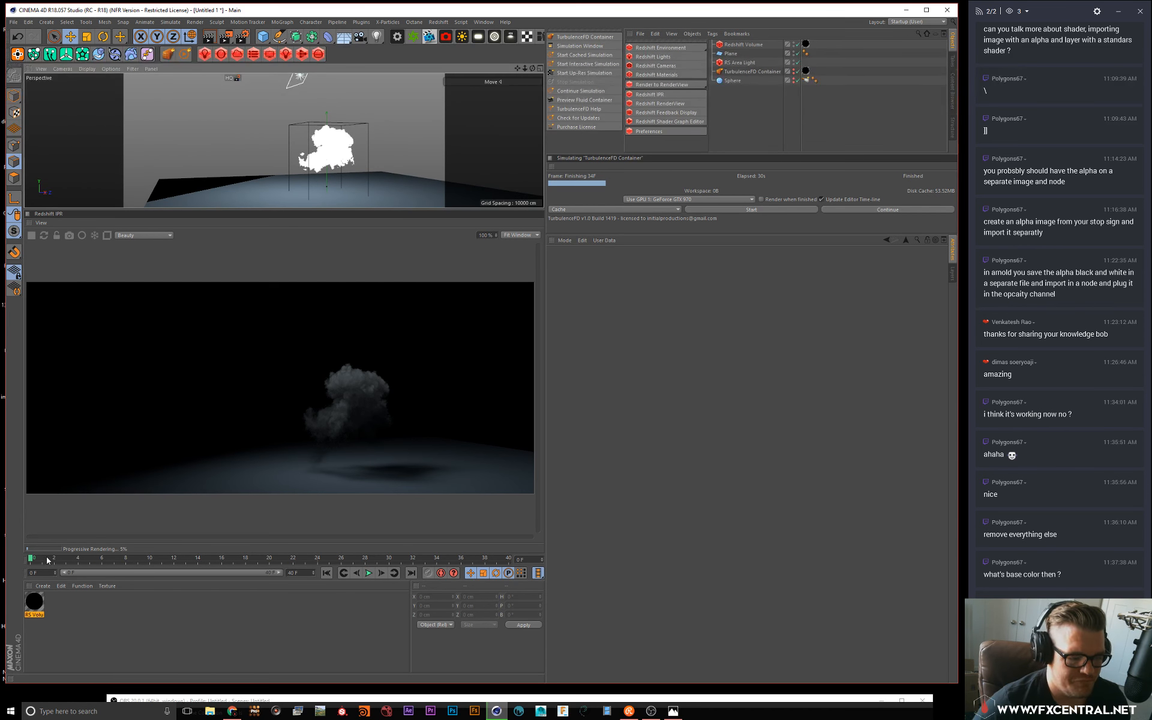
left_click(65, 558)
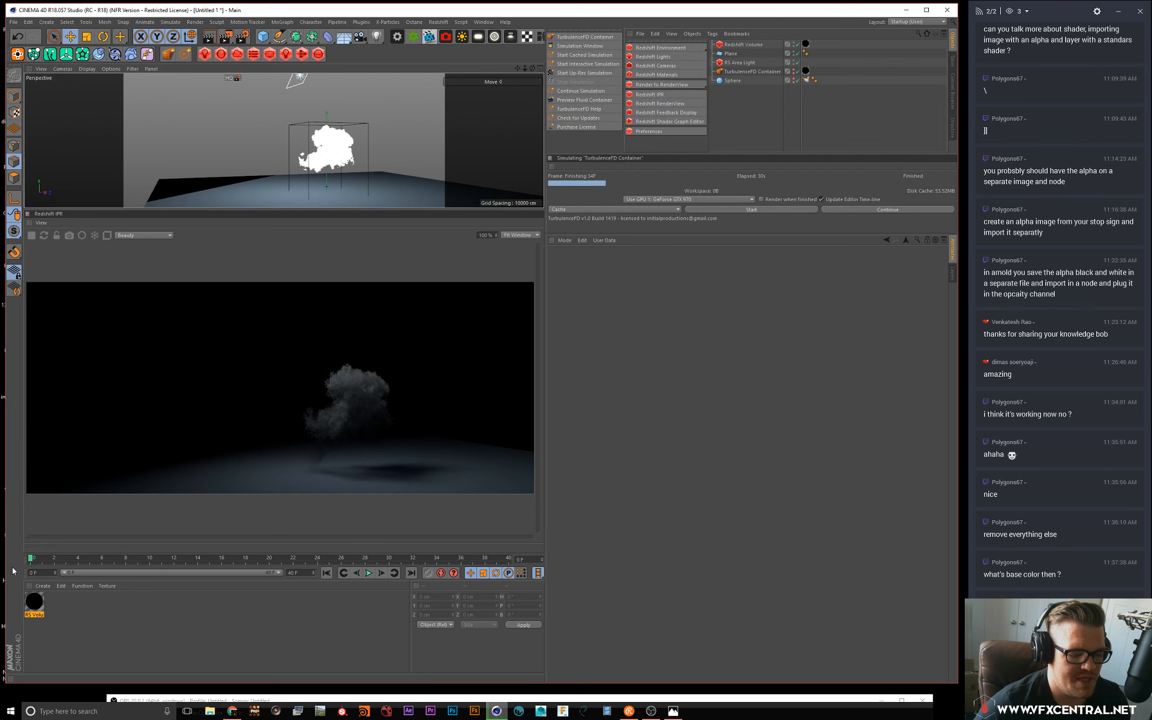
Step: Stop the IPR preview and set the Redshift Volume's file animation mode to Simple
left_click(743, 45)
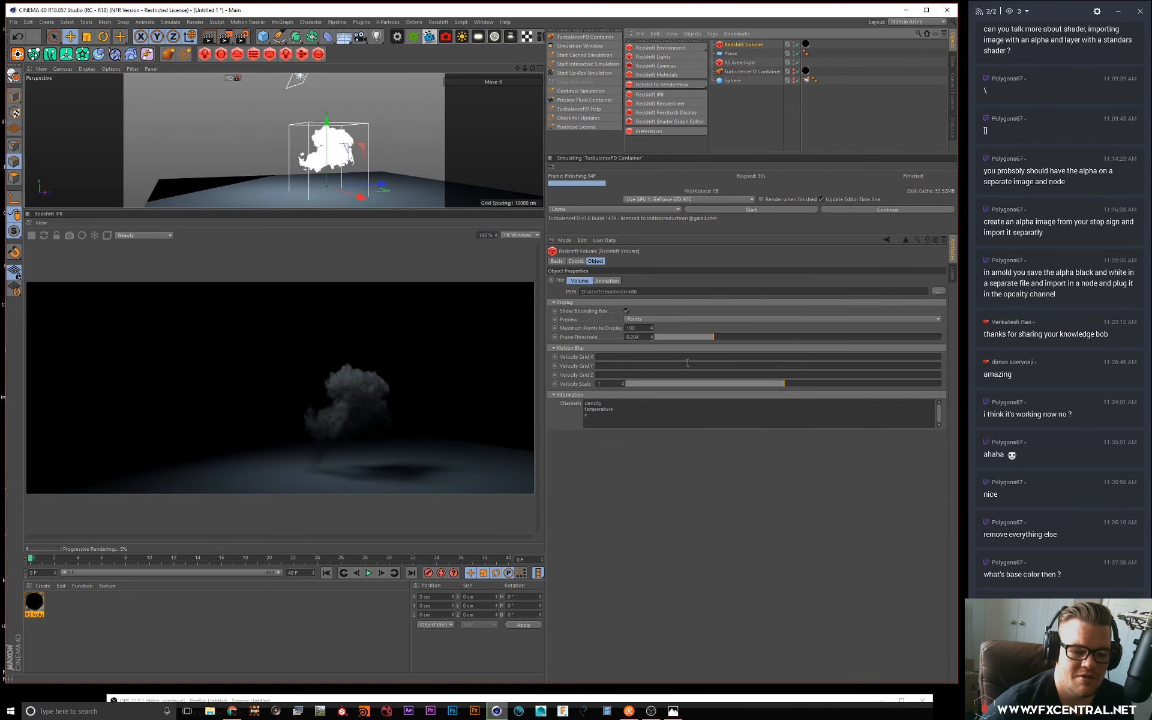
left_click(33, 236)
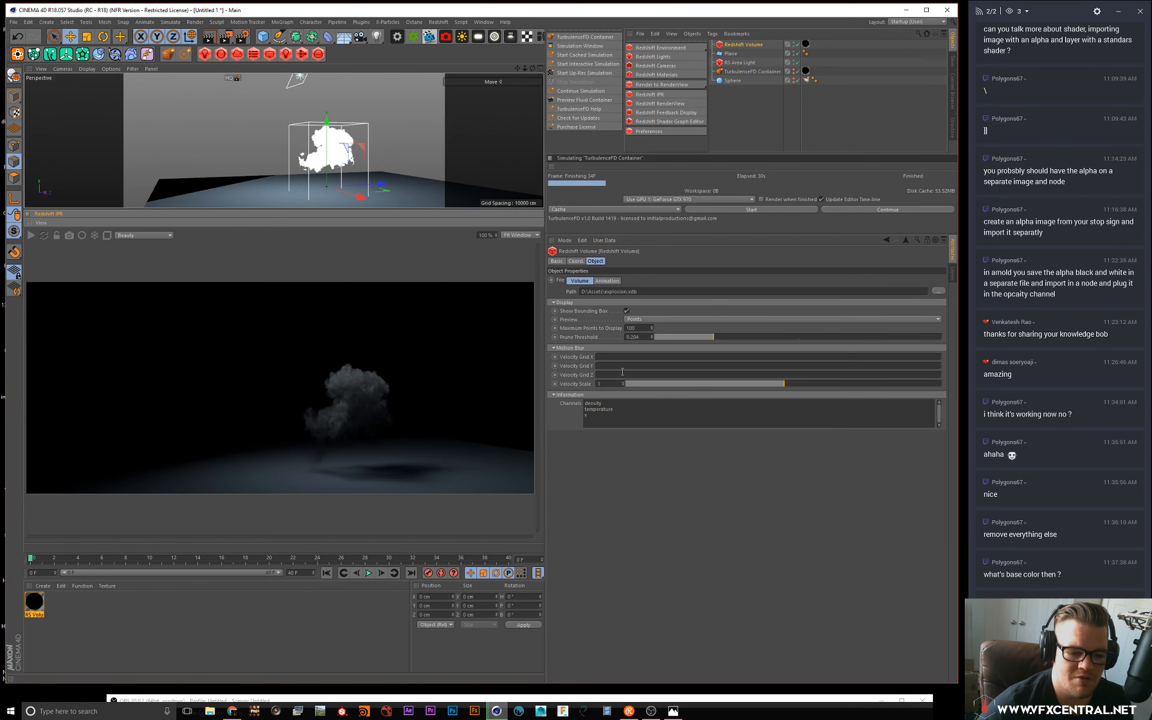
left_click(608, 282)
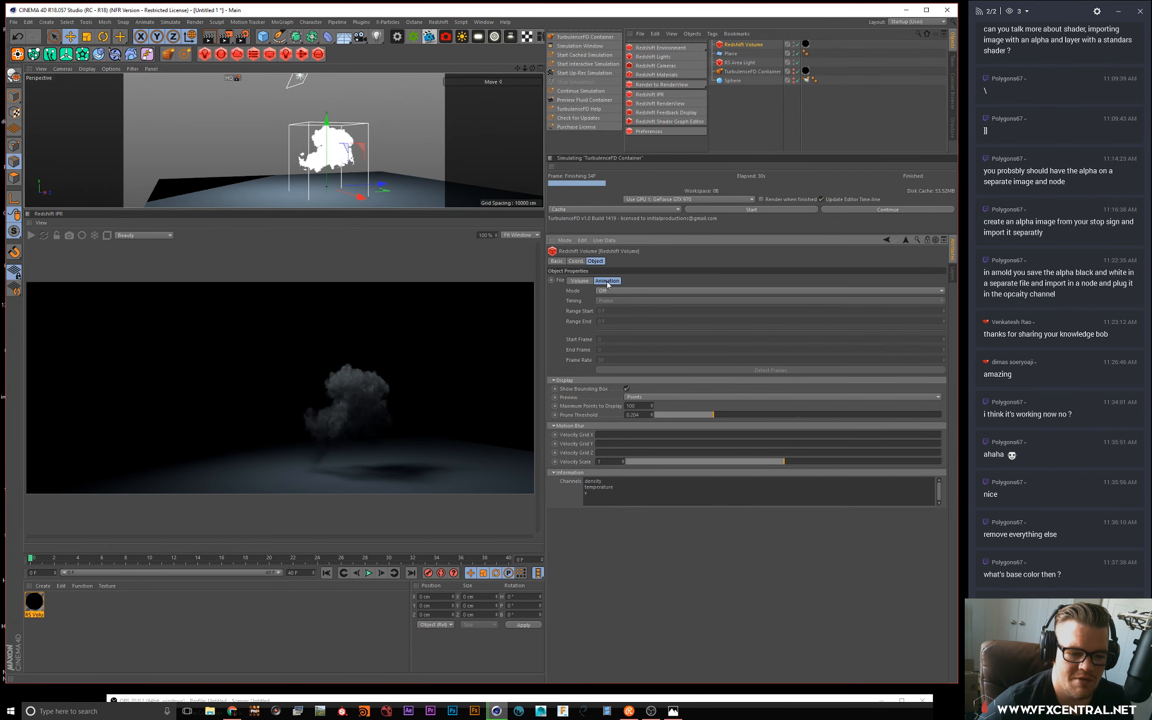
left_click(613, 290)
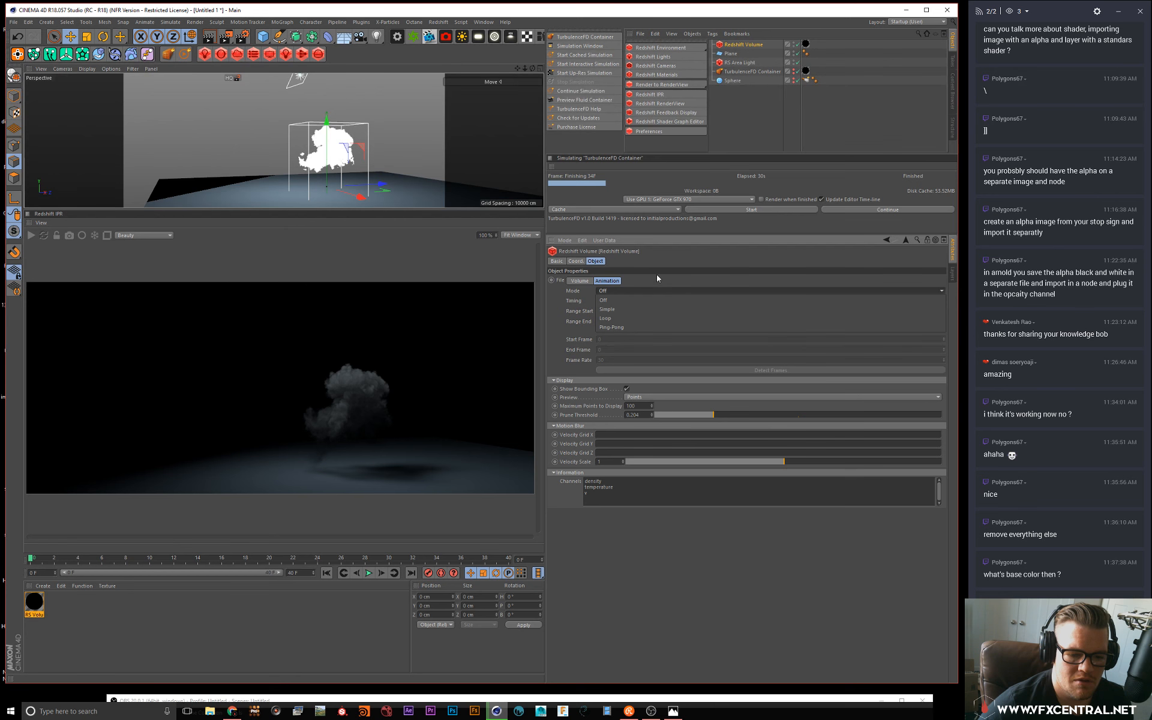
left_click(618, 308)
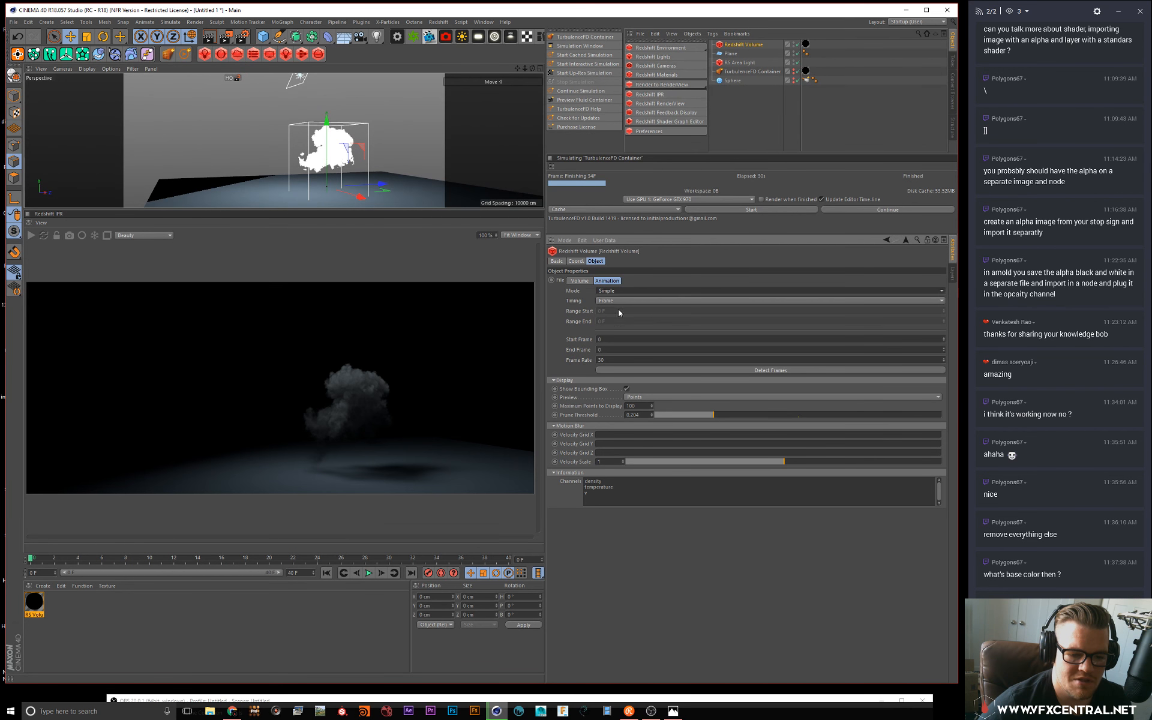
Step: Try an End Frame of 50 for the volume file's animation and scrub through the timeline
double_click(610, 349)
type("50")
key("Return")
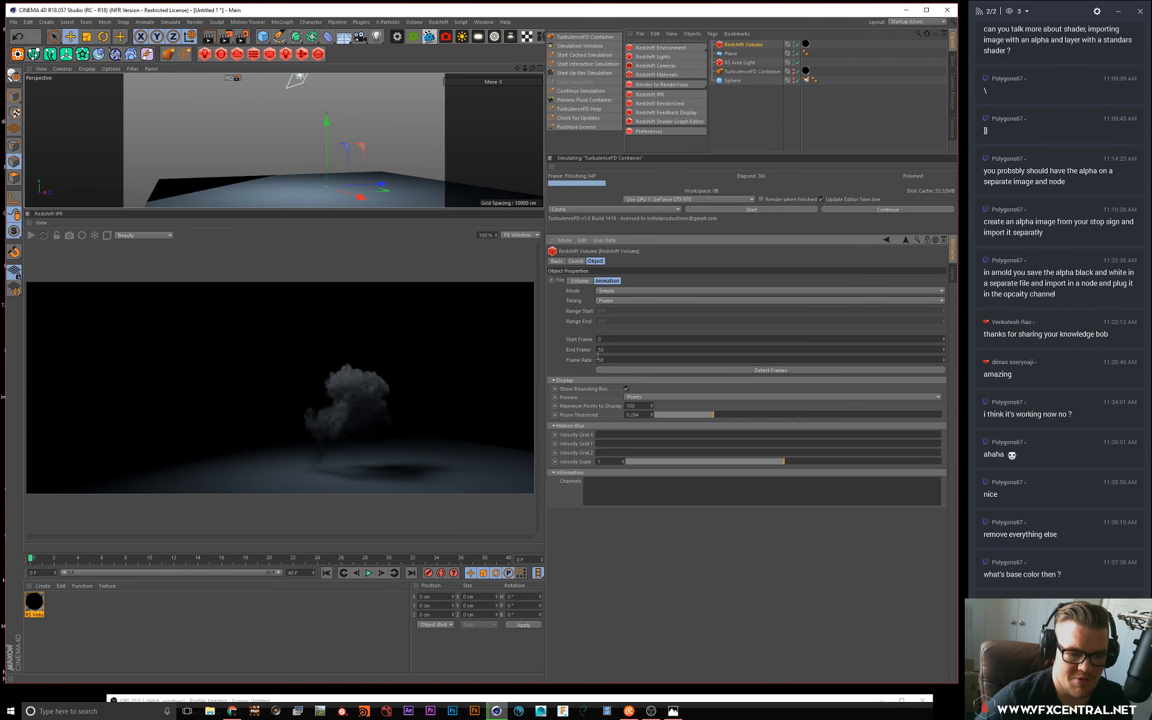
left_click(80, 559)
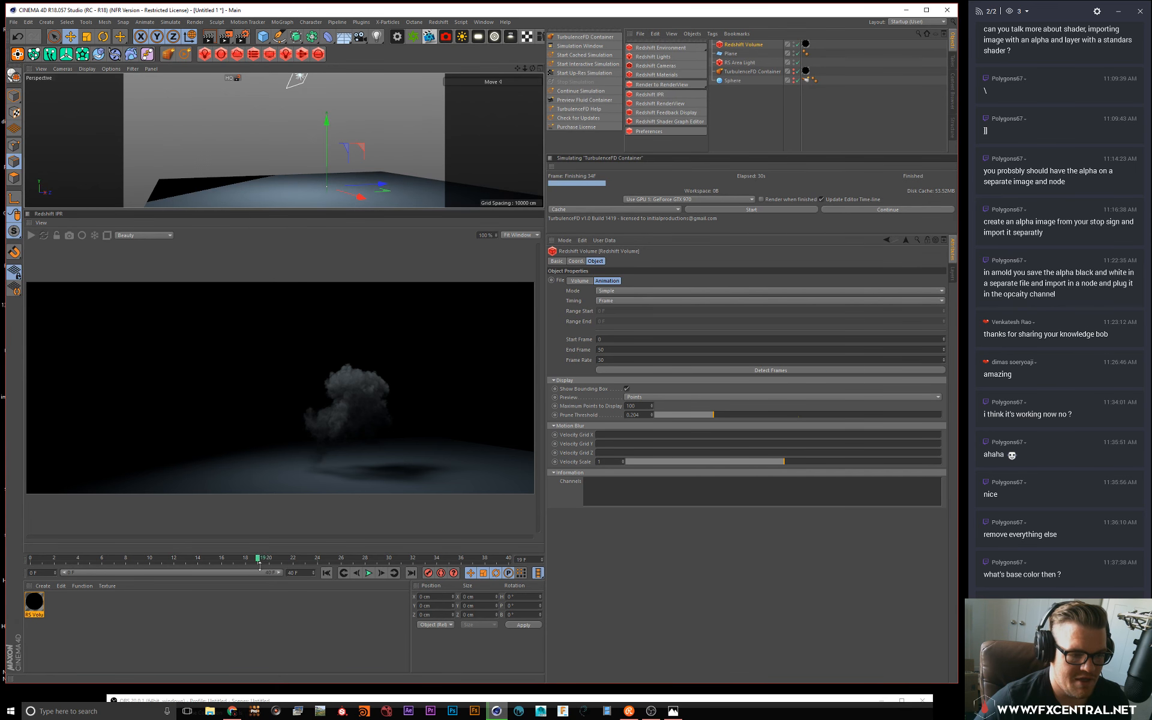
left_click_drag(298, 566, 364, 561)
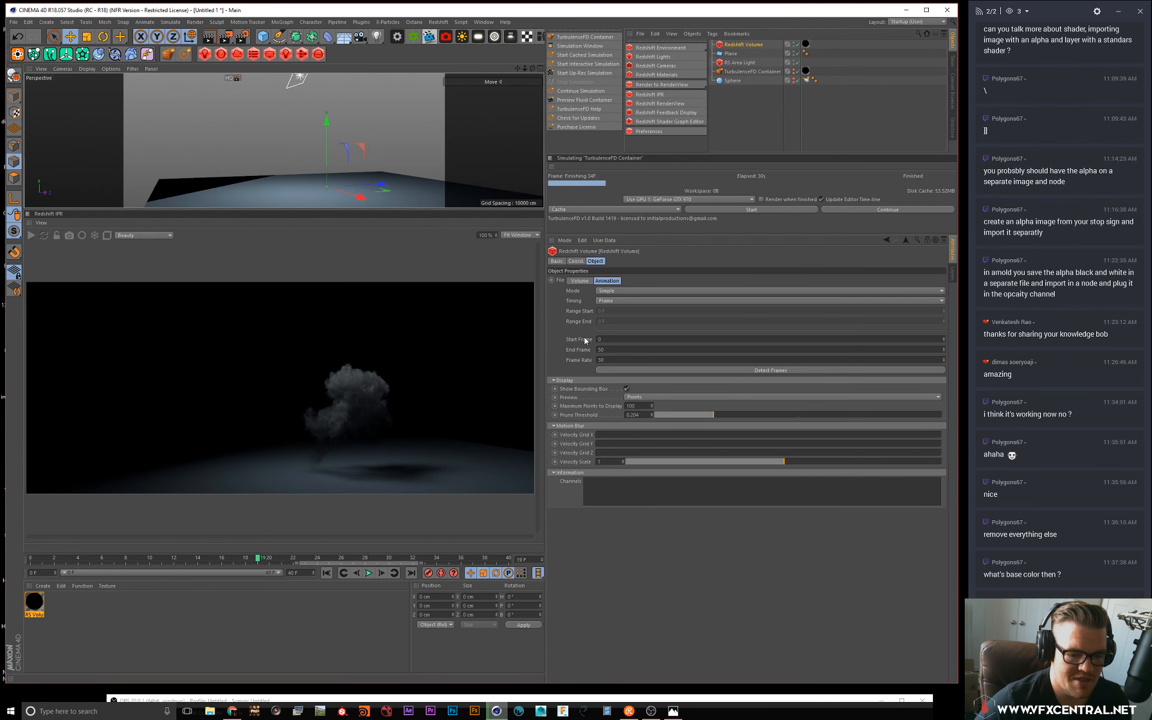
Step: Detect the volume file's animation frames, scrub the timeline to check the playback, and return to the volume's file path settings
left_click(638, 369)
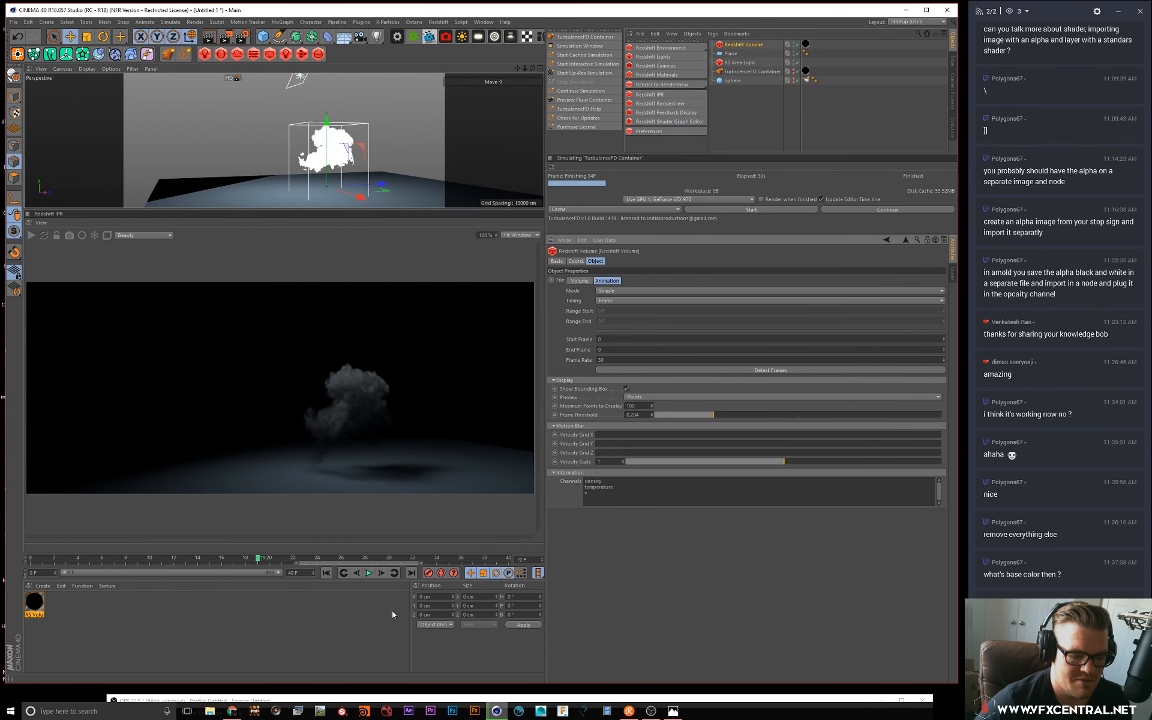
left_click_drag(282, 562, 417, 551)
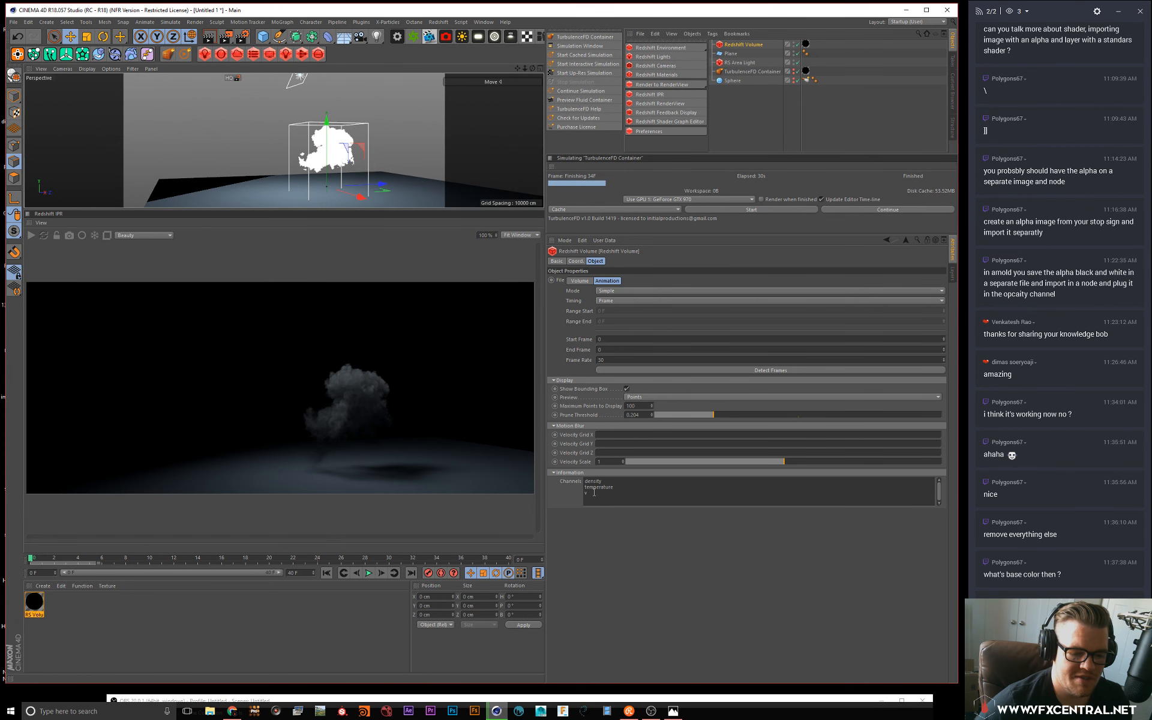
right_click_drag(373, 145, 337, 138, "alt")
middle_click_drag(338, 139, 324, 124, "alt")
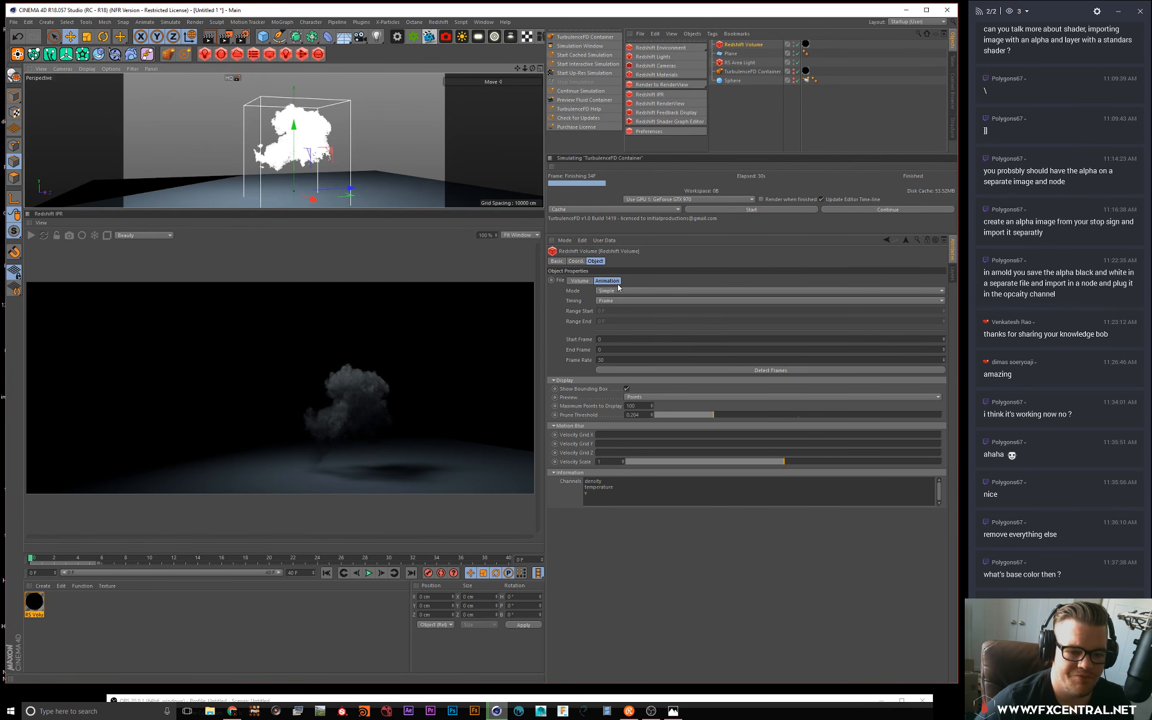
left_click(579, 281)
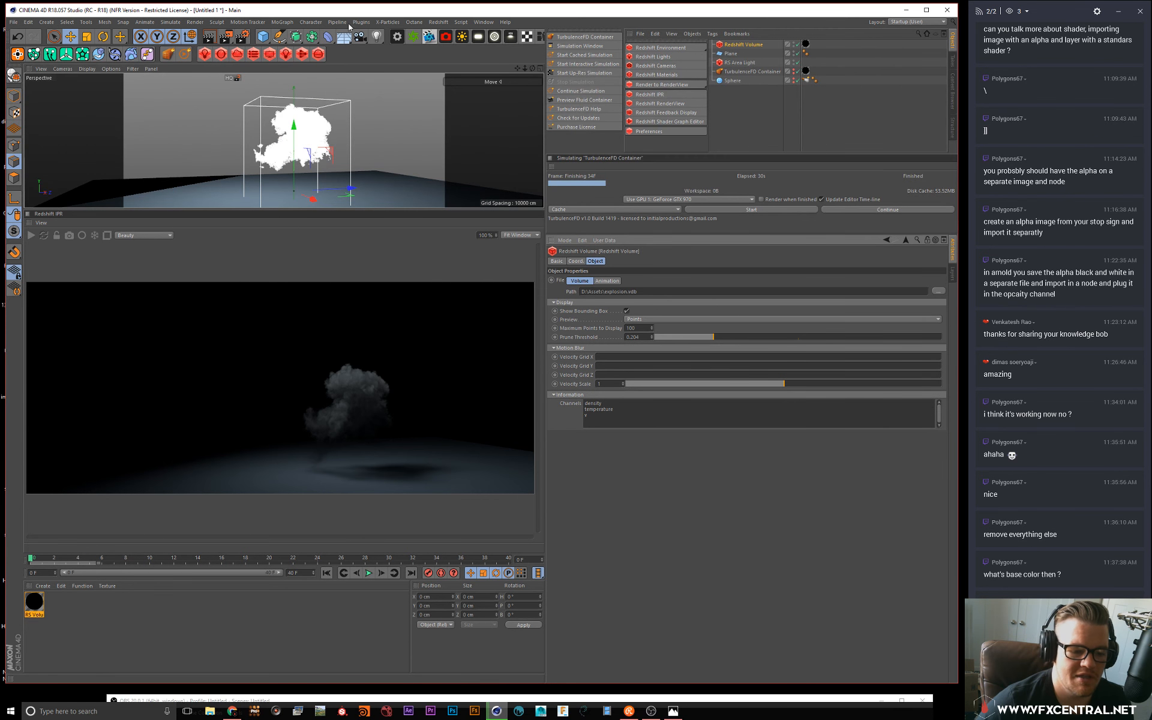
Step: Close the TurbulenceFD simulation window and widen the viewport and render preview area
right_click_drag(373, 146, 402, 182, "alt")
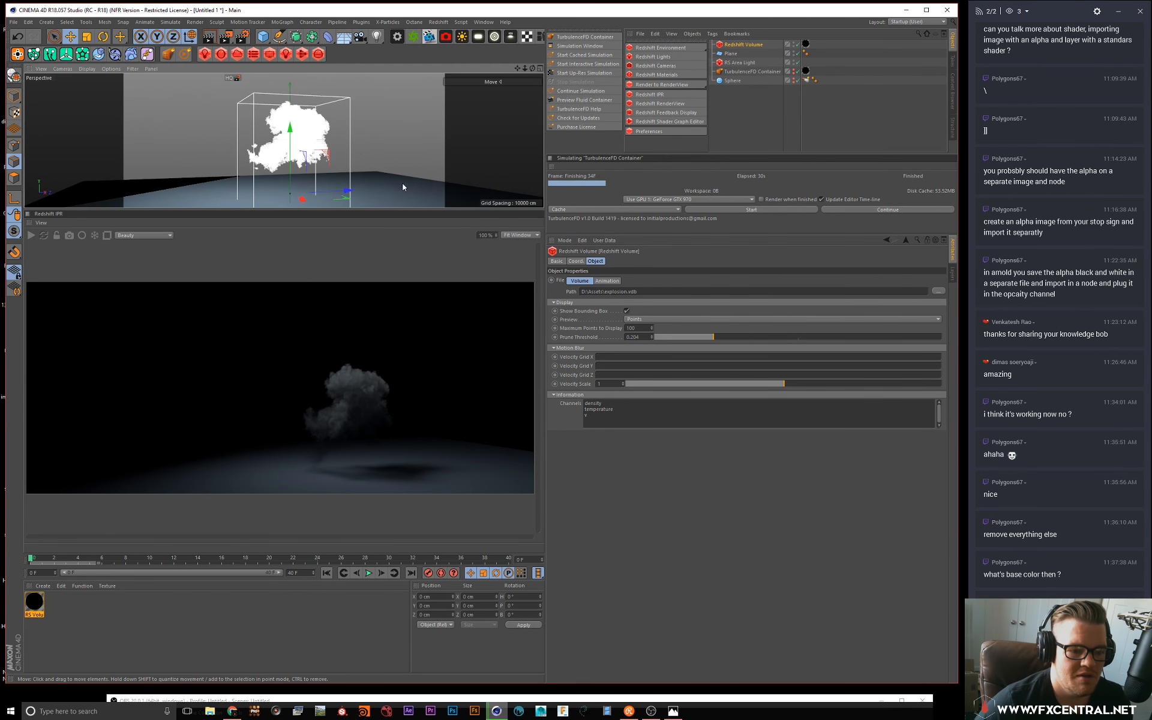
left_click(550, 158)
left_click(552, 172)
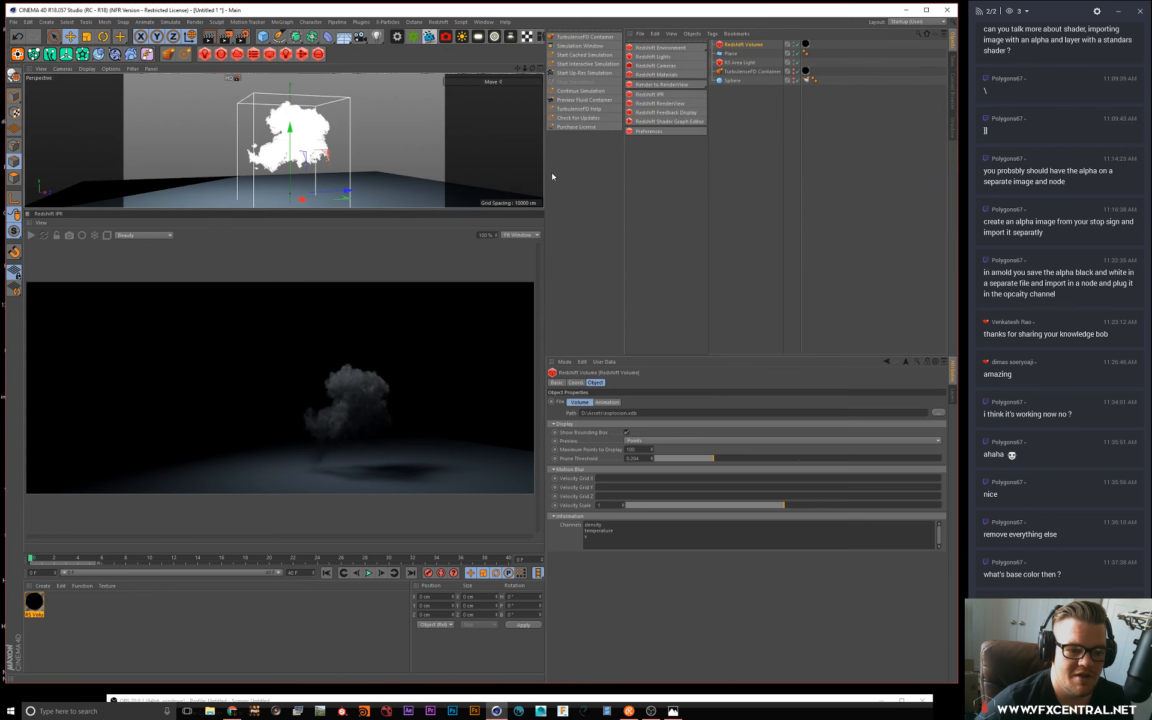
left_click_drag(543, 171, 640, 154)
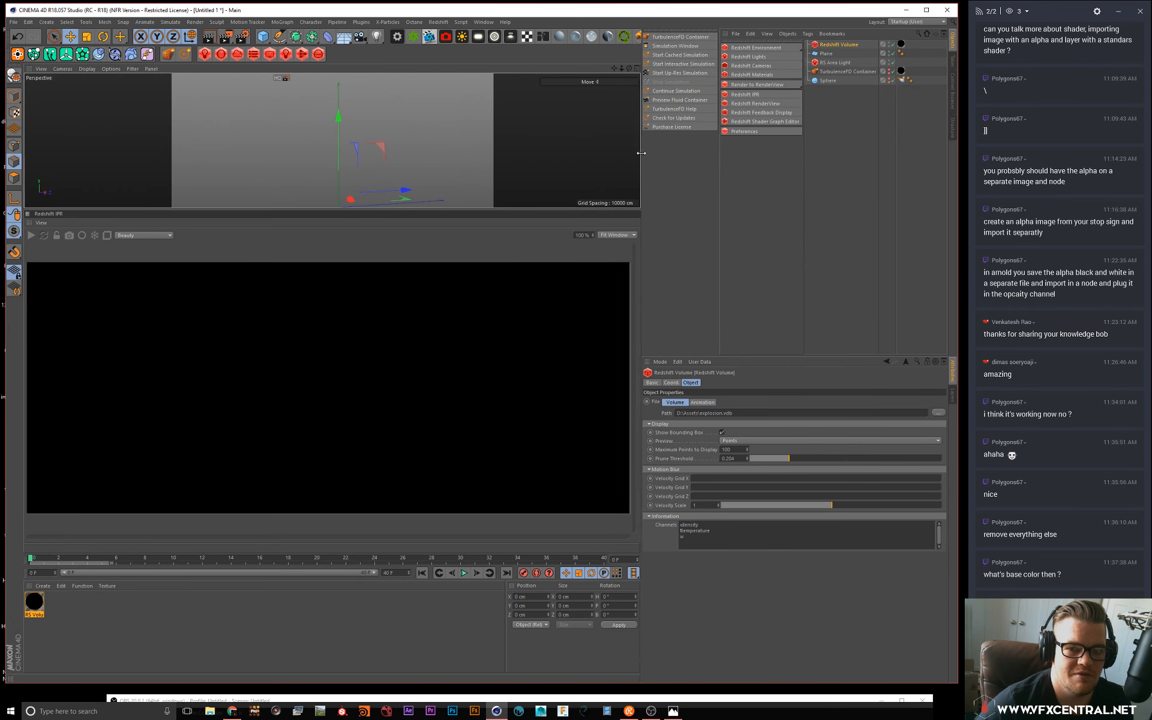
Step: Frame the explosion closer in the perspective view and start the Redshift IPR preview
scroll(349, 118, "down", 1)
left_click_drag(357, 120, 359, 127, "alt")
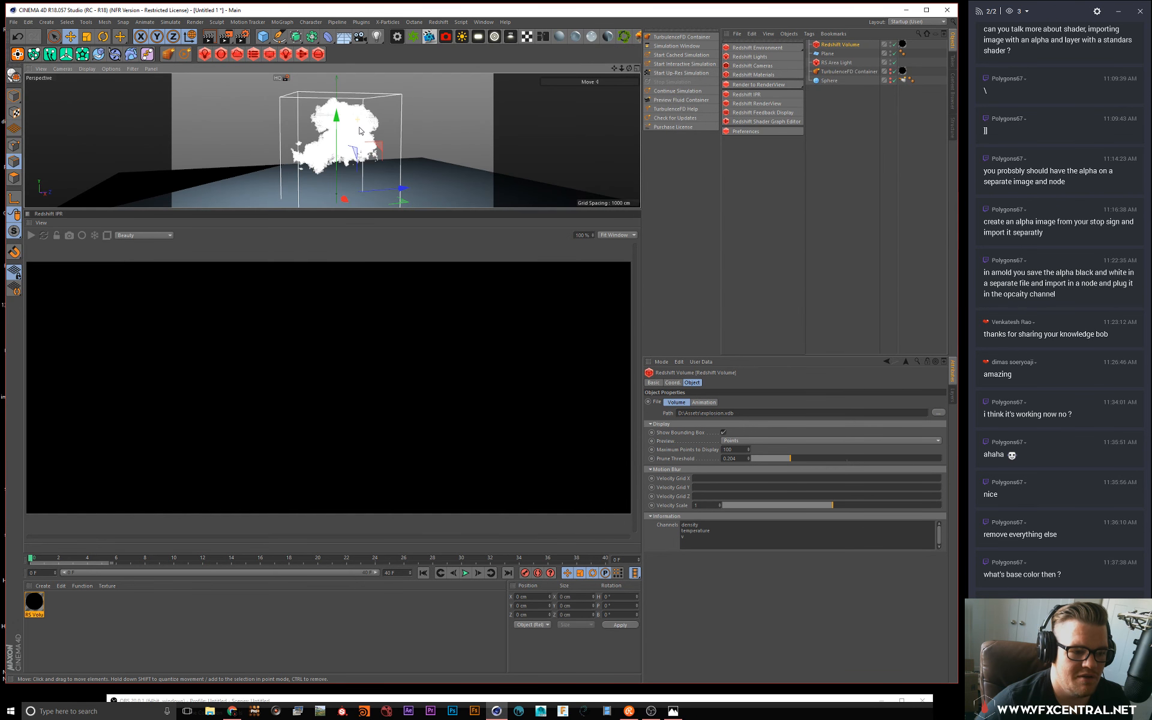
left_click(87, 210)
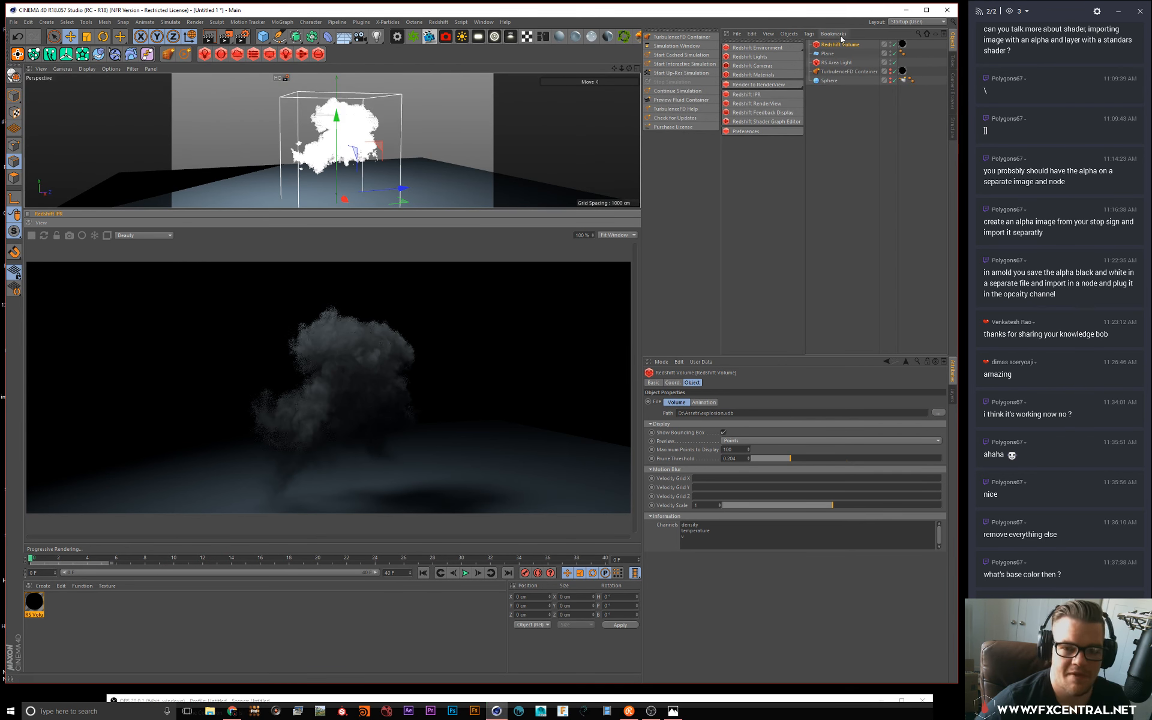
Step: Open the RS Volume material's scatter, absorption and emission settings and enlarge the attributes area to show them all
left_click(901, 44)
double_click(902, 45)
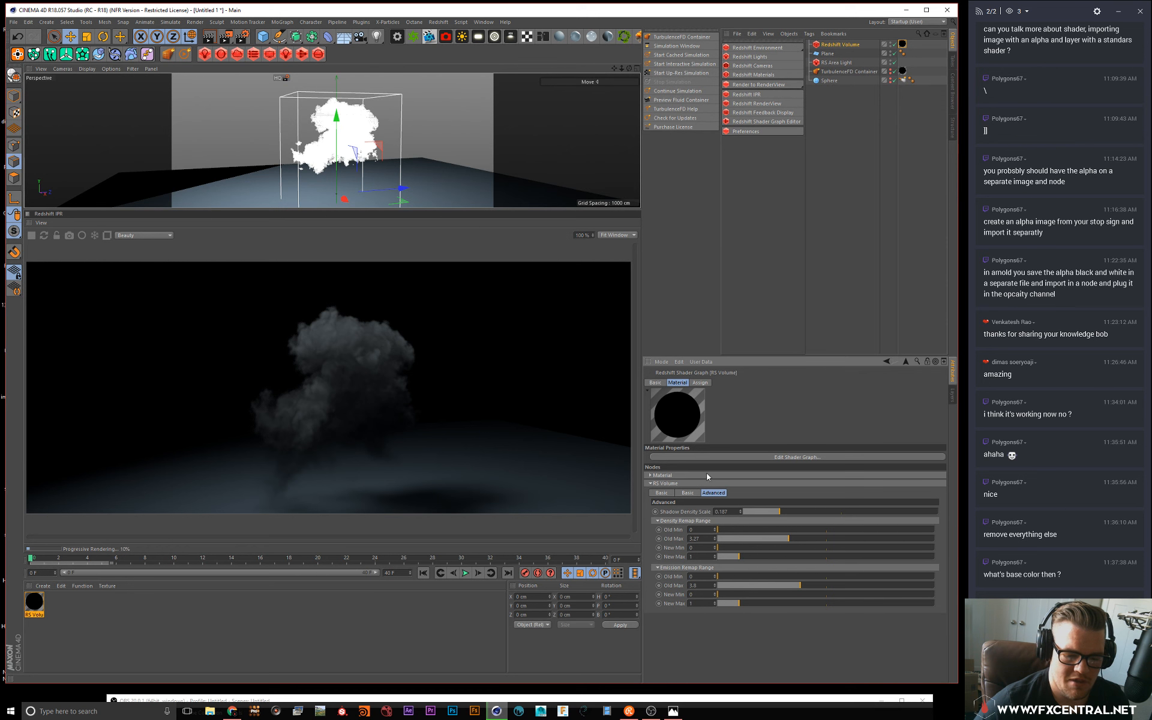
left_click(687, 493)
left_click(661, 493)
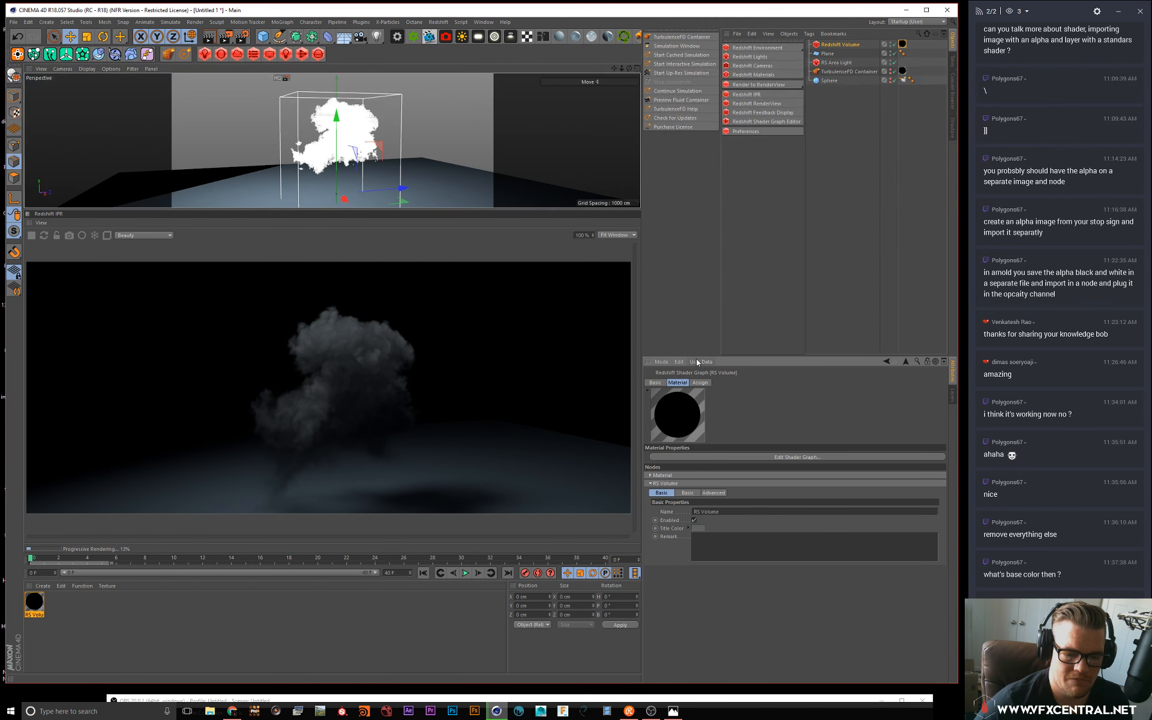
left_click_drag(695, 358, 690, 183)
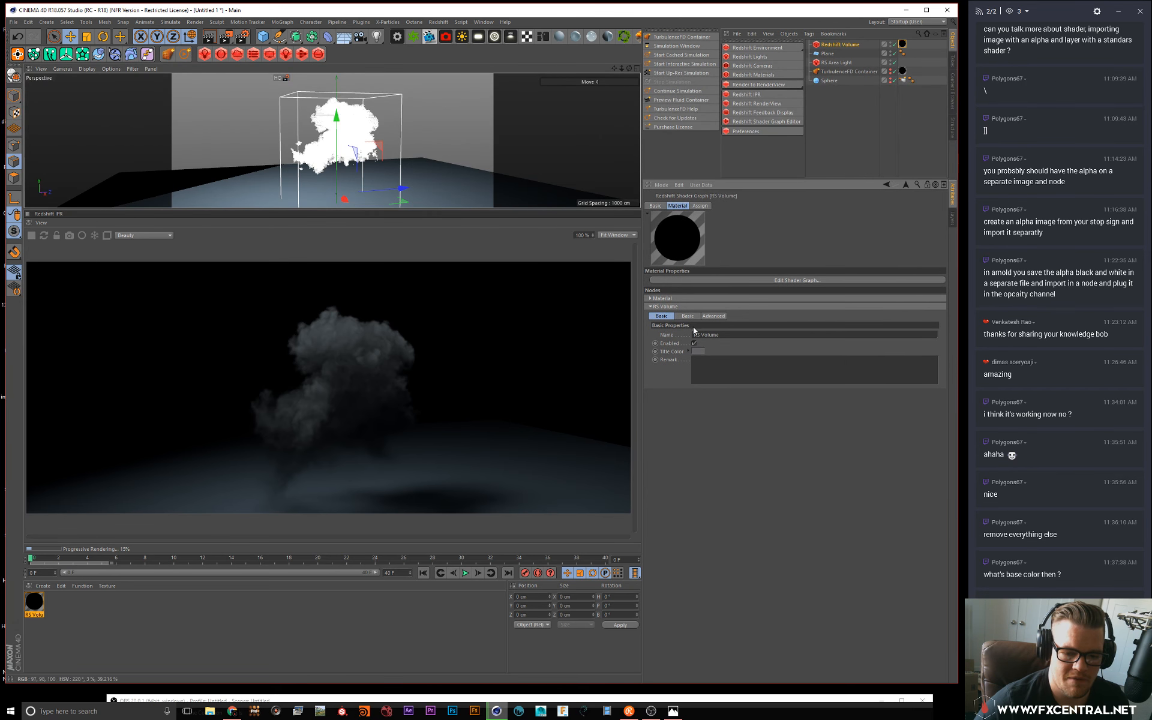
left_click(687, 316)
Step: Set the Emission Scale to 2.74 and shift the Emission Remap Ramp's knots toward the dark end
left_click_drag(821, 502, 732, 517)
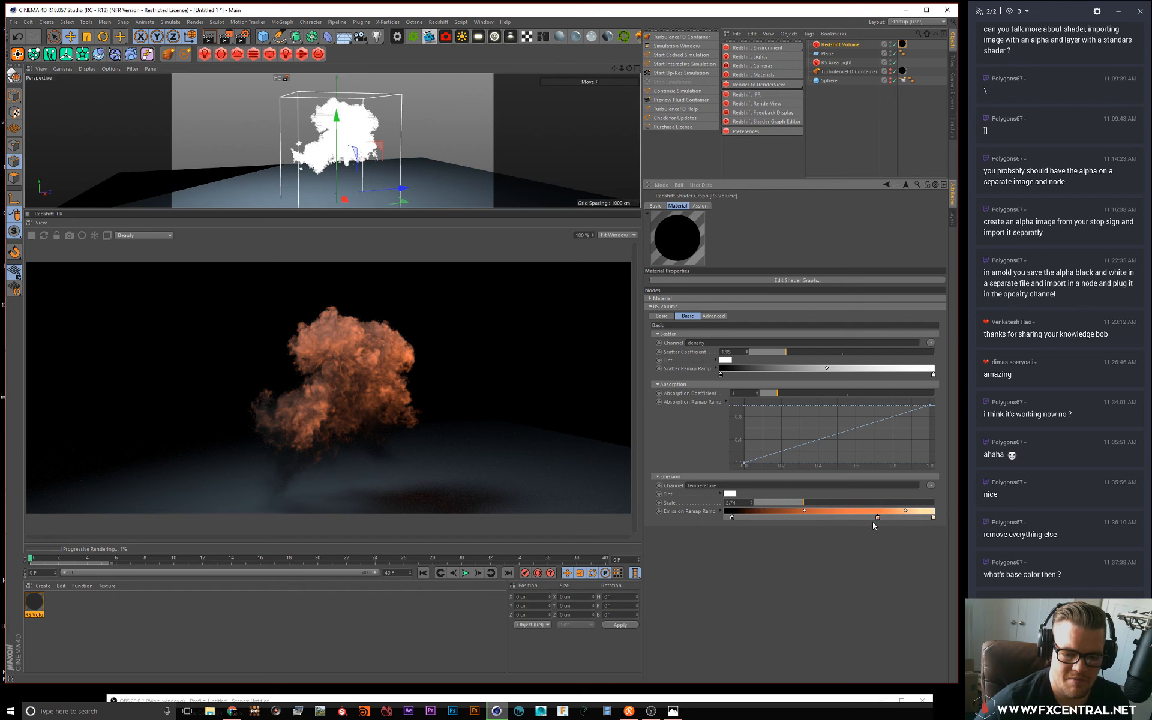
left_click_drag(921, 517, 861, 517)
left_click_drag(933, 518, 746, 521)
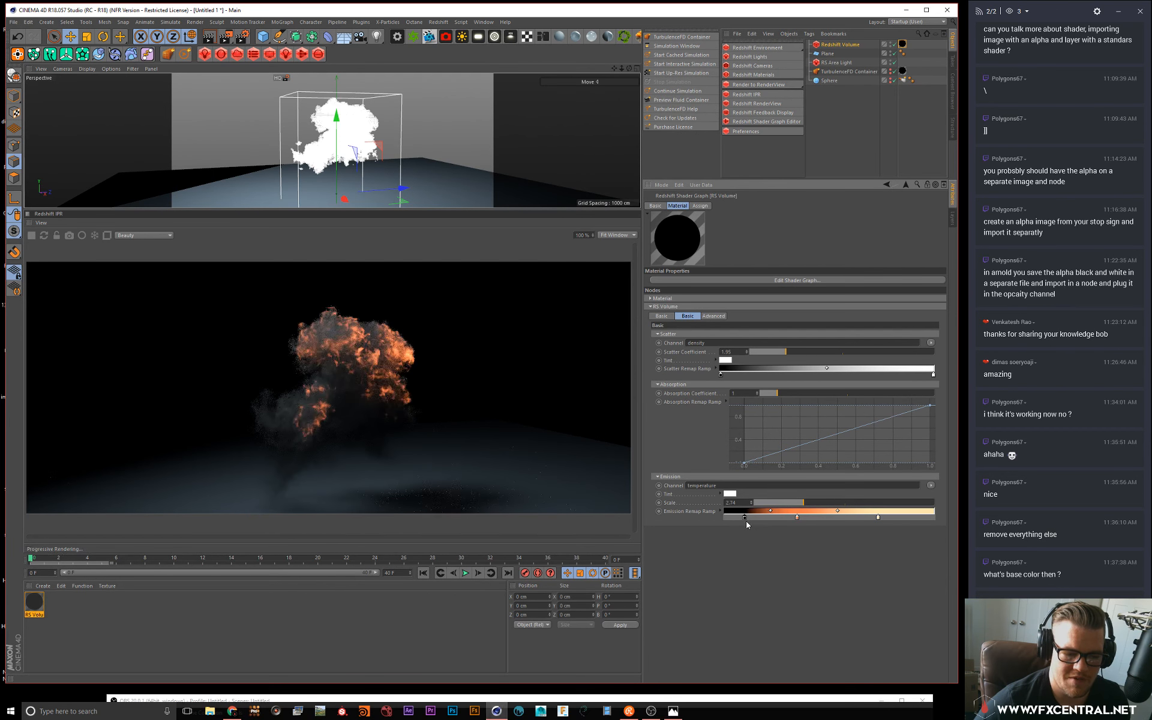
scroll(420, 137, "down", 2)
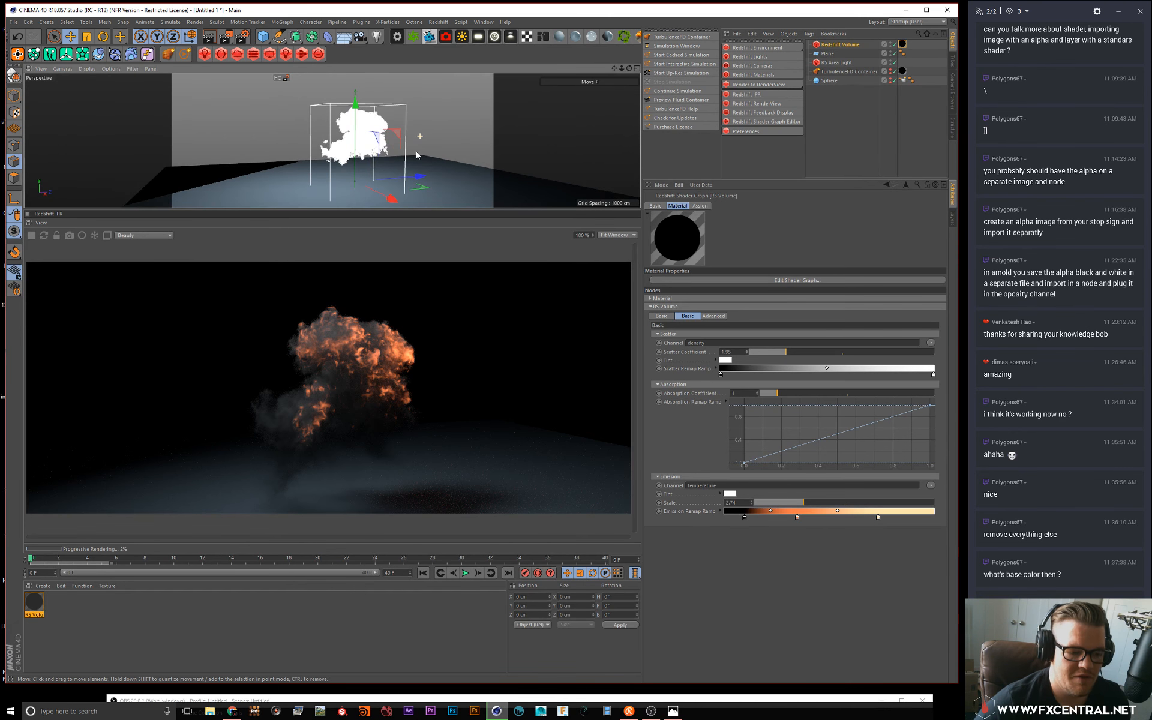
middle_click_drag(414, 128, 387, 109, "alt")
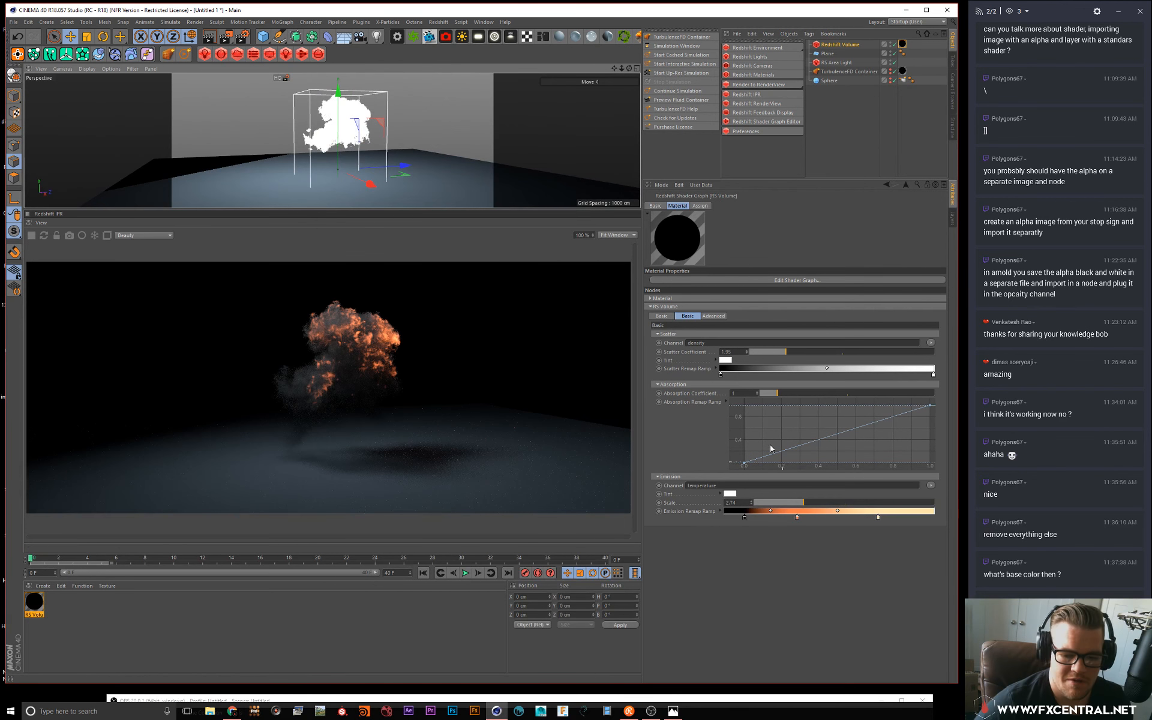
Step: Move the emission ramp's pale and orange knots closer to the dark end and add a lighter knot beyond them
left_click_drag(877, 517, 816, 519)
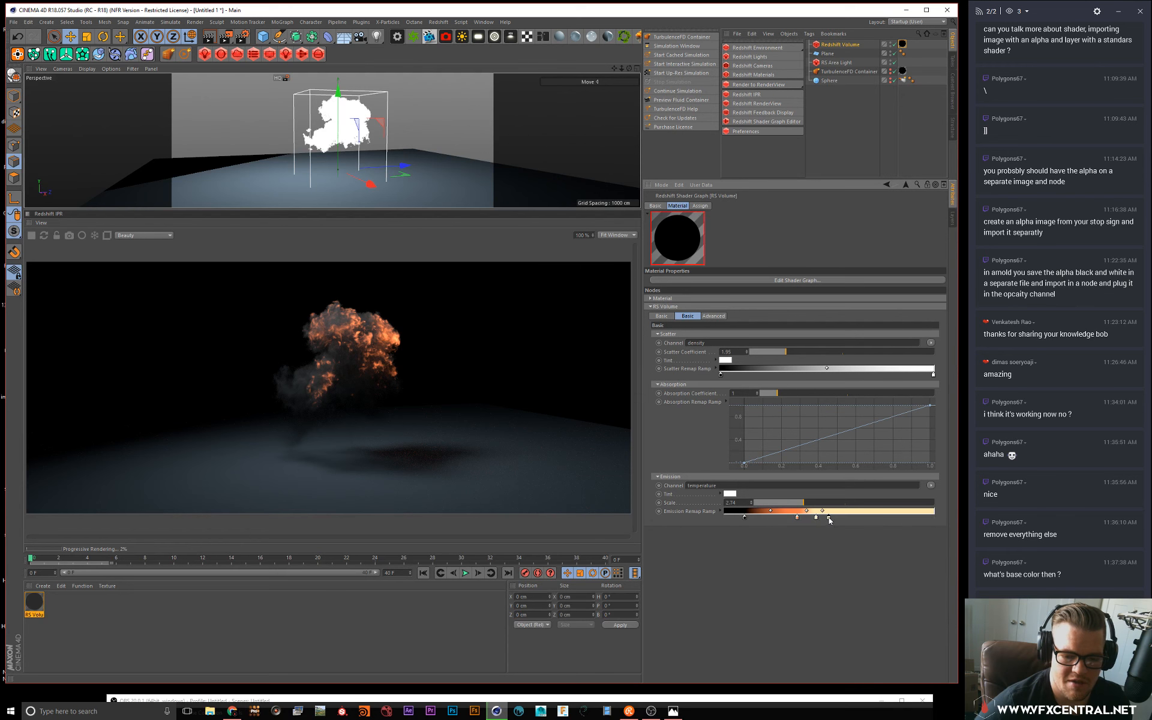
double_click(817, 518)
left_click(812, 549)
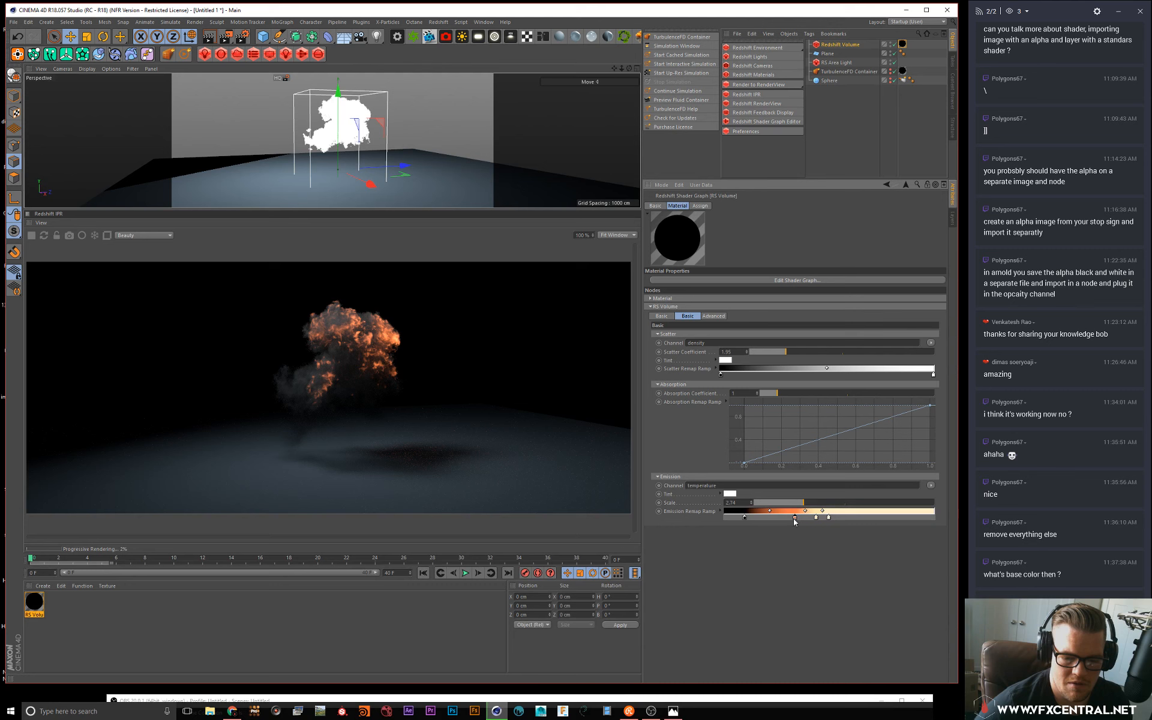
mouse_move(796, 518)
left_mouse_down()
mouse_move(784, 518)
mouse_move(804, 520)
left_mouse_up()
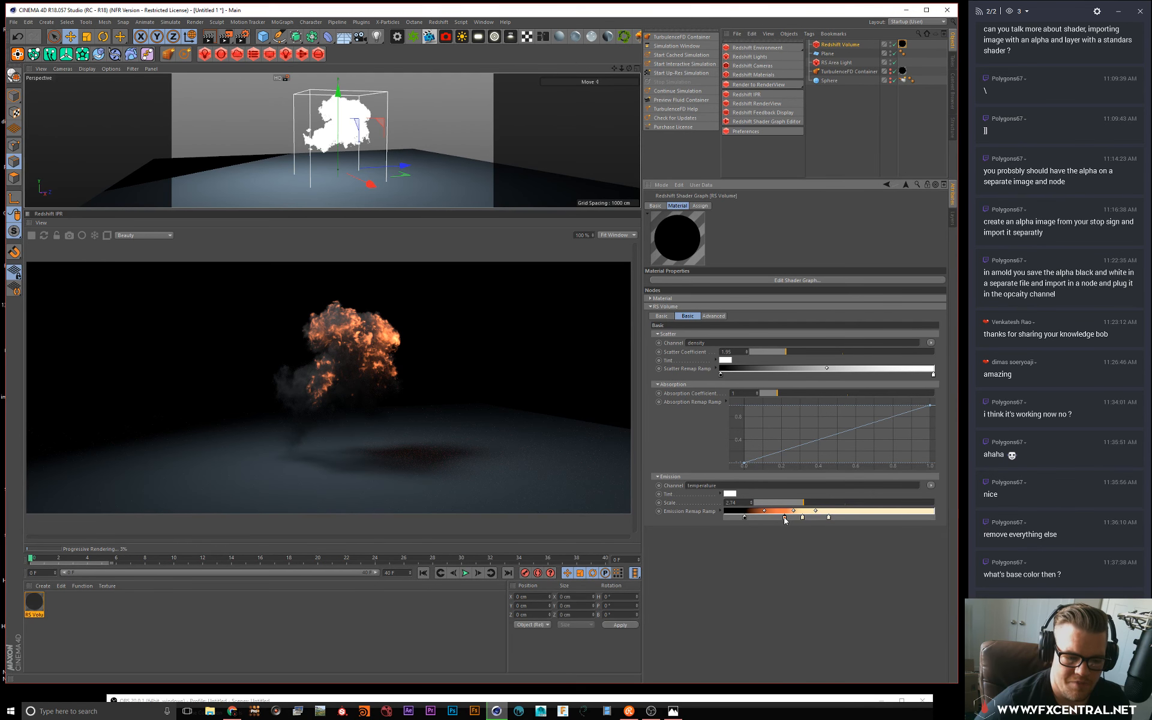
Step: Try a red hue of 352° for the emission ramp's orange knot
double_click(784, 517)
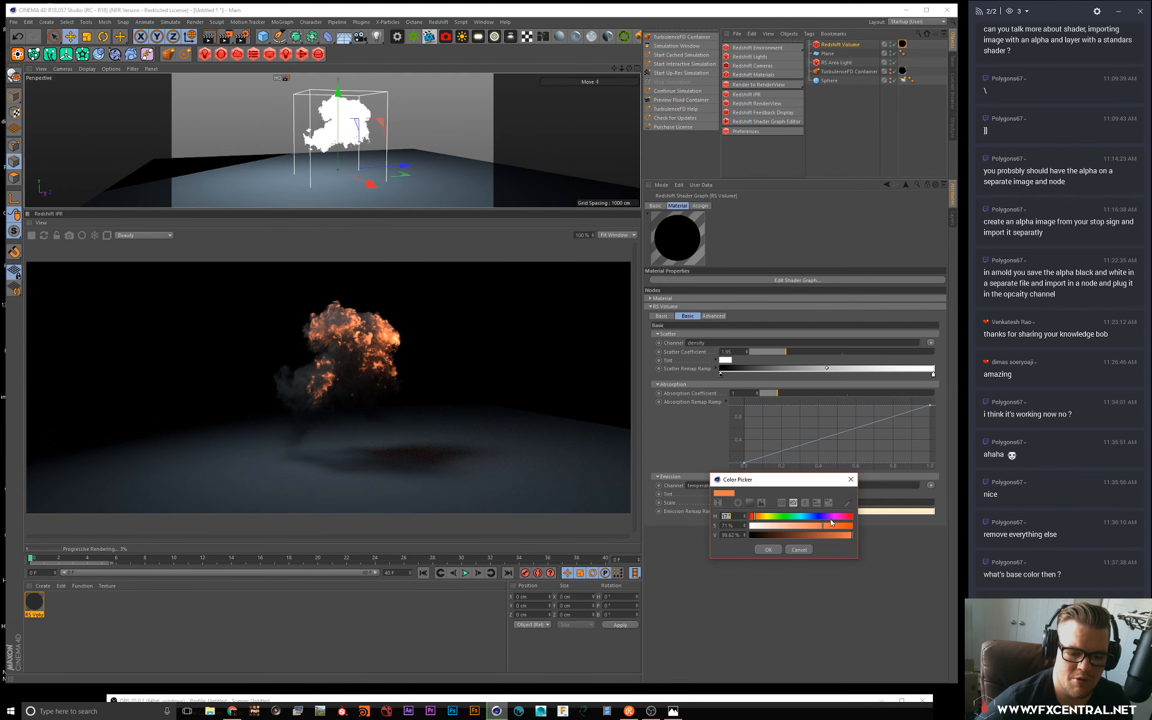
left_click(853, 517)
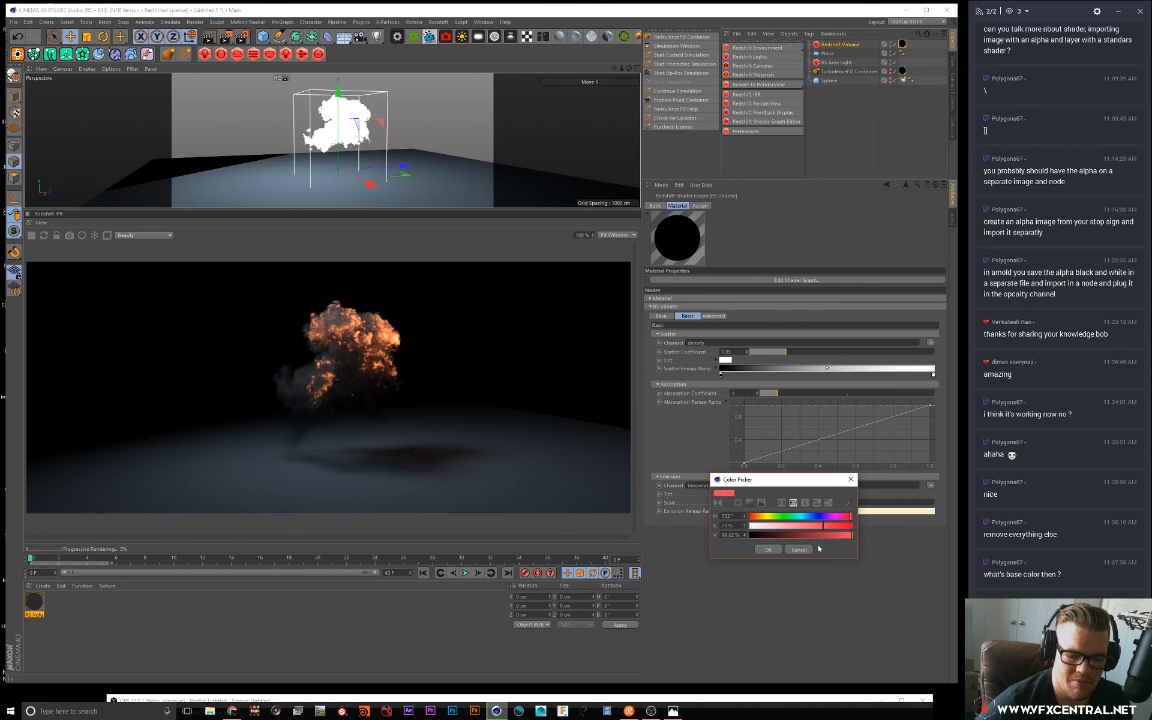
left_click(767, 550)
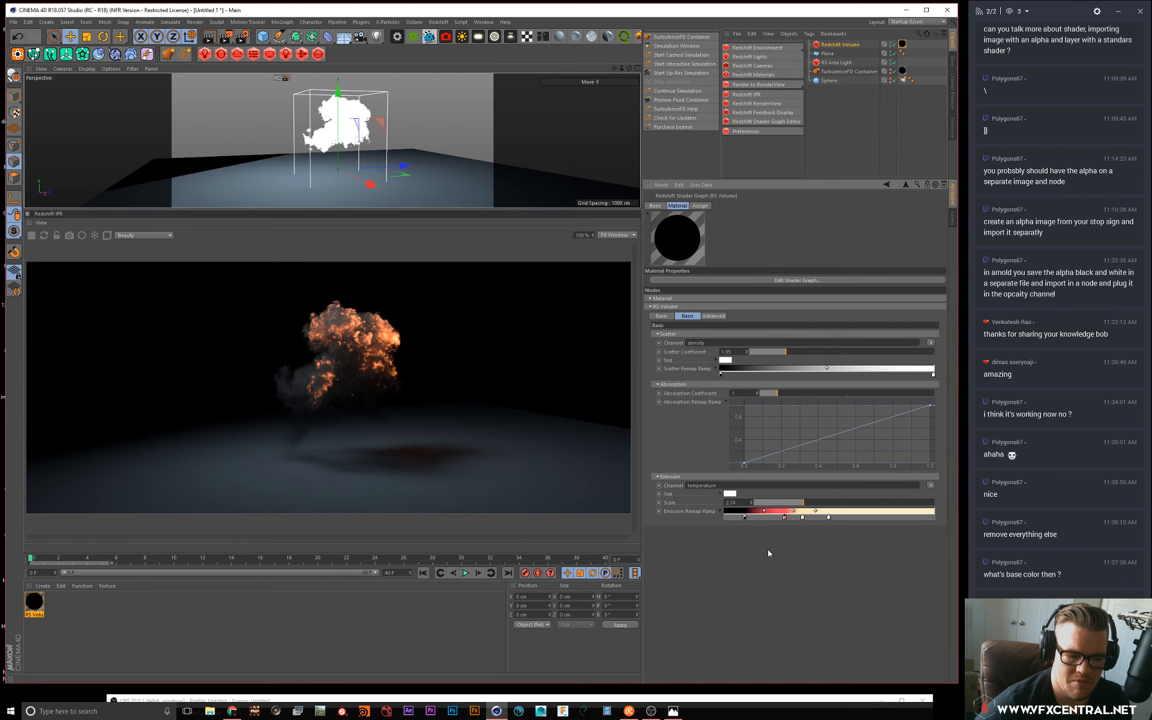
Step: Set the emission ramp's red knot to an orange hue of 25°
double_click(785, 518)
left_click(757, 517)
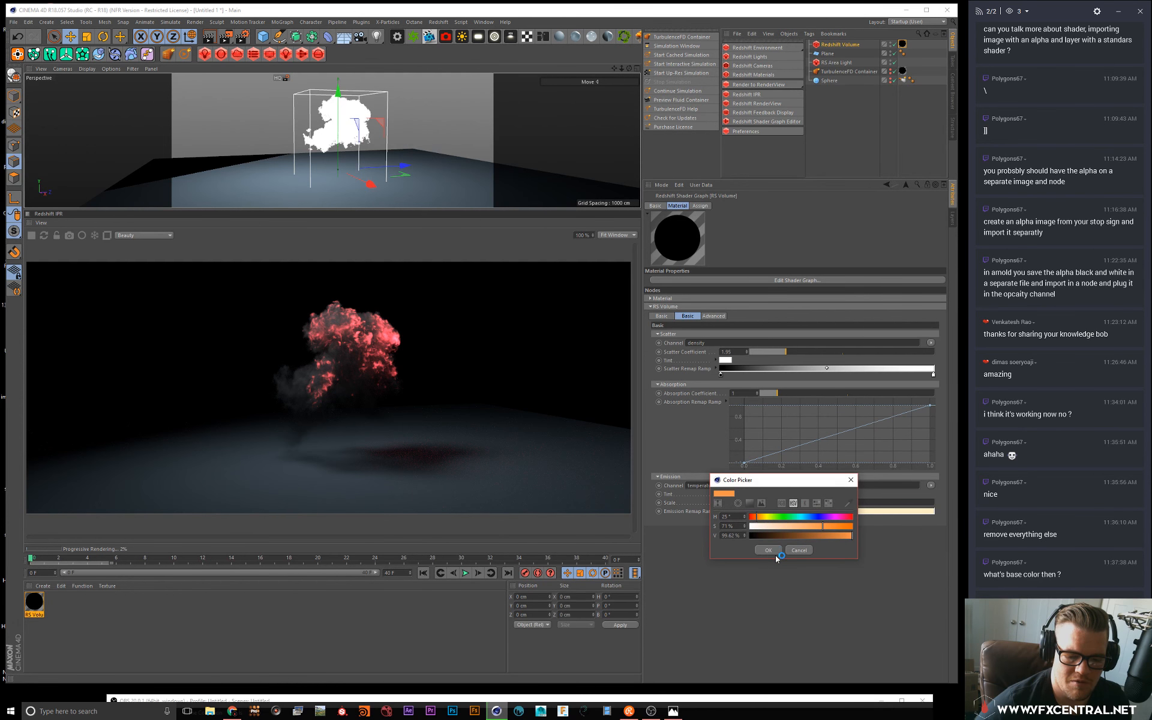
left_click(773, 551)
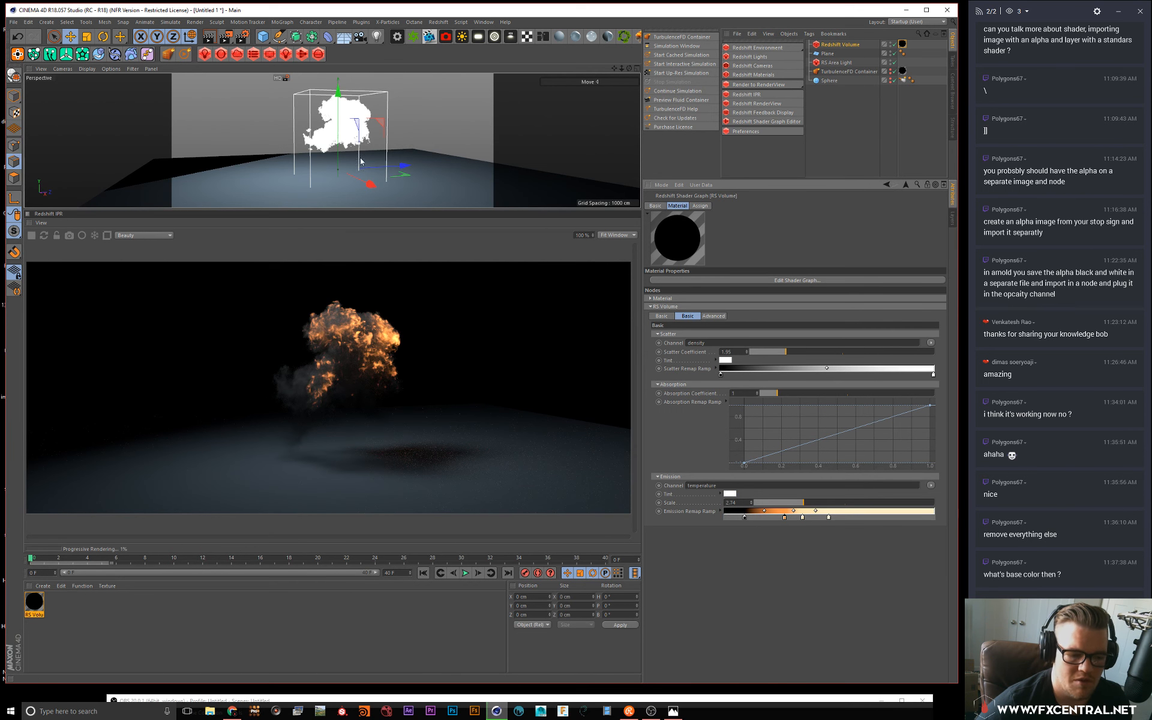
Step: Shift the emission ramp's orange, pale and near-white knots slightly further toward the dark end
scroll(400, 137, "up", 3)
scroll(353, 128, "down", 2)
middle_click_drag(353, 127, 408, 137, "alt")
scroll(408, 136, "down", 2)
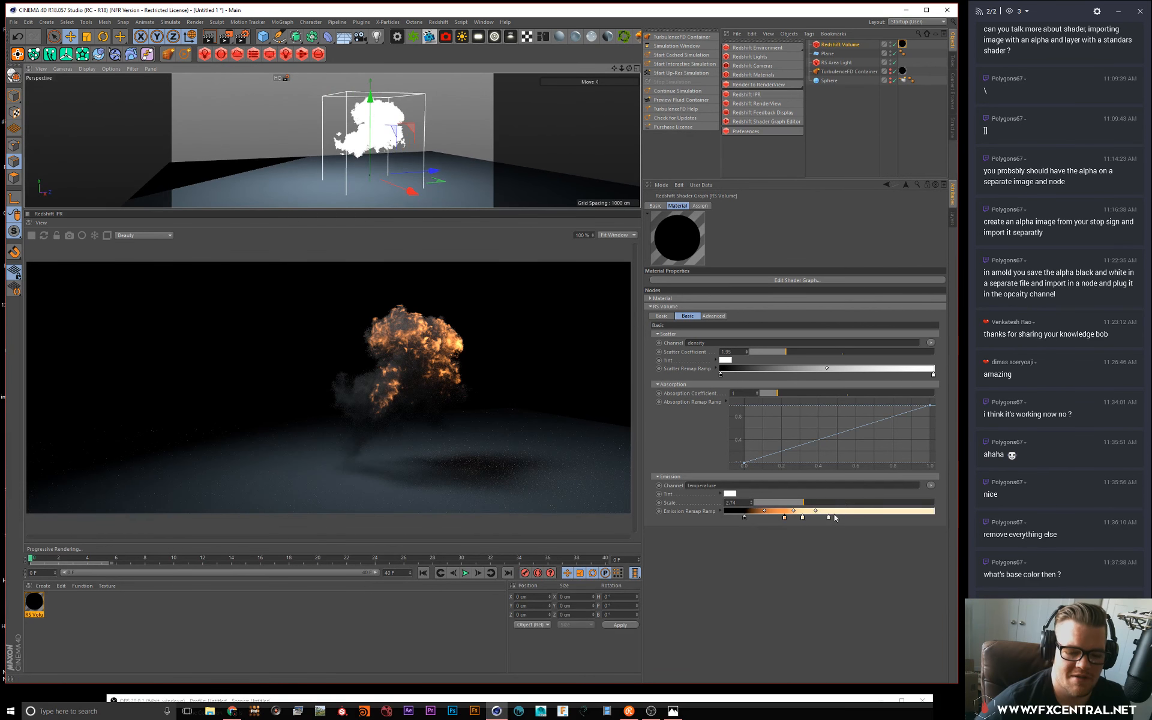
left_click_drag(785, 517, 821, 521)
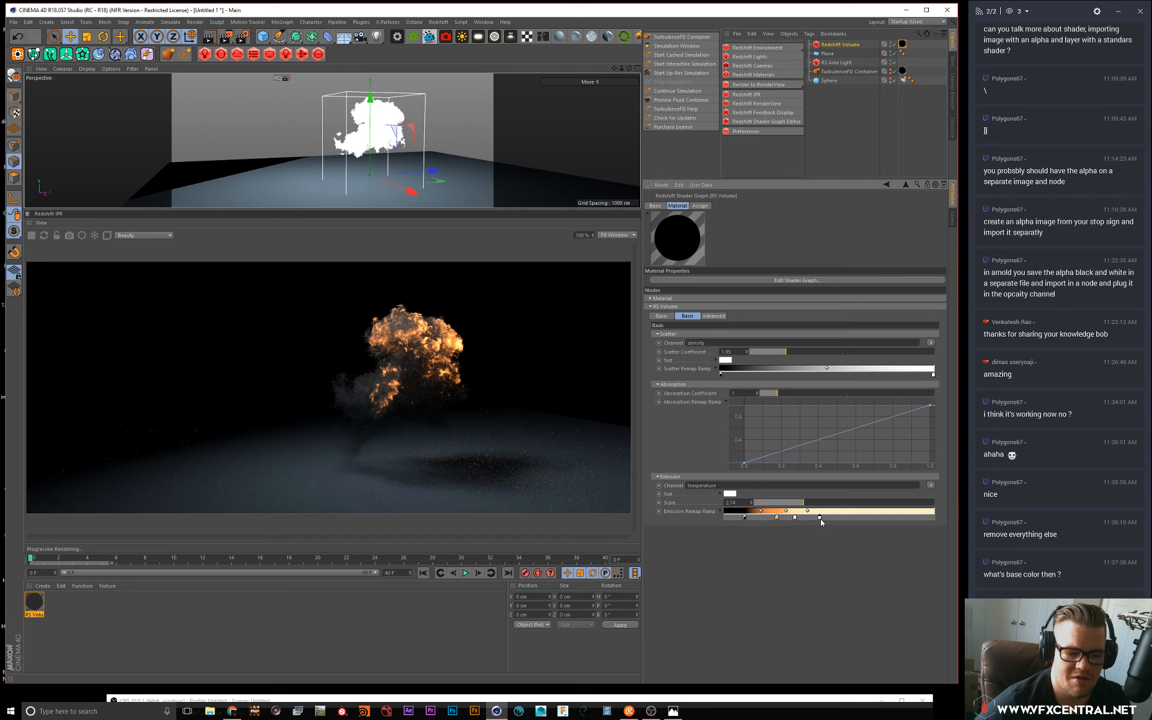
Step: Lower the Absorption Coefficient to about 0.78 and raise the Scatter Coefficient to 2.43
right_click_drag(478, 136, 332, 138, "alt")
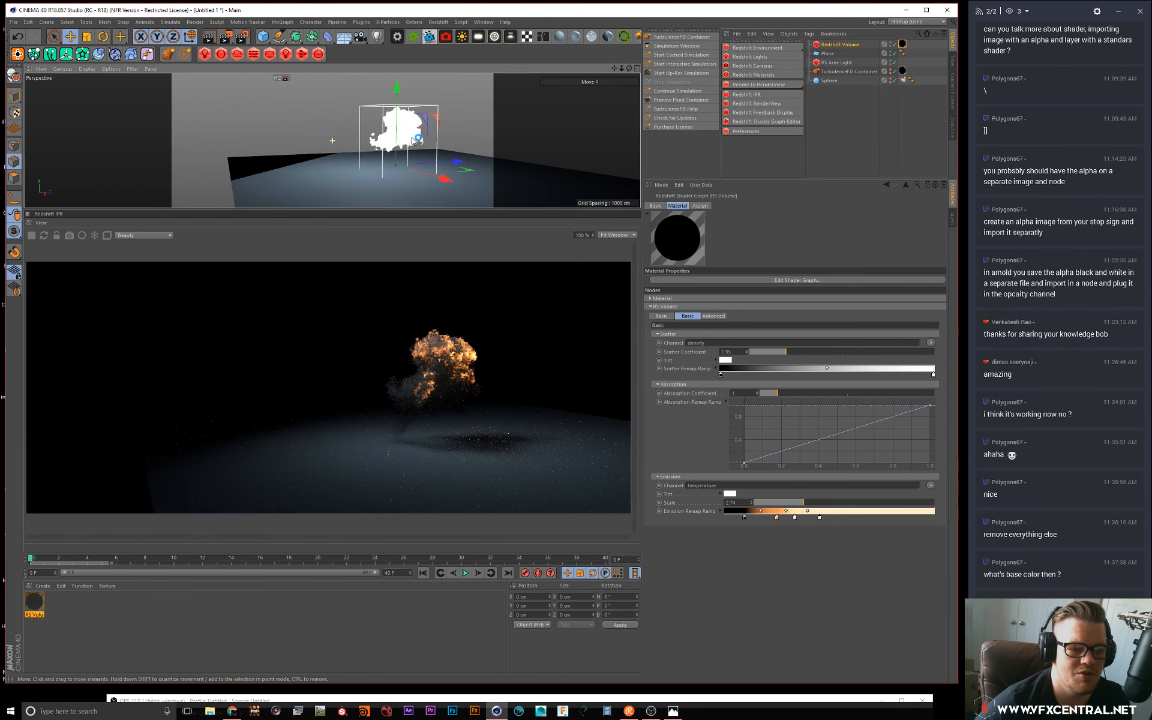
left_click_drag(423, 146, 264, 127, "alt")
scroll(309, 132, "up", 4)
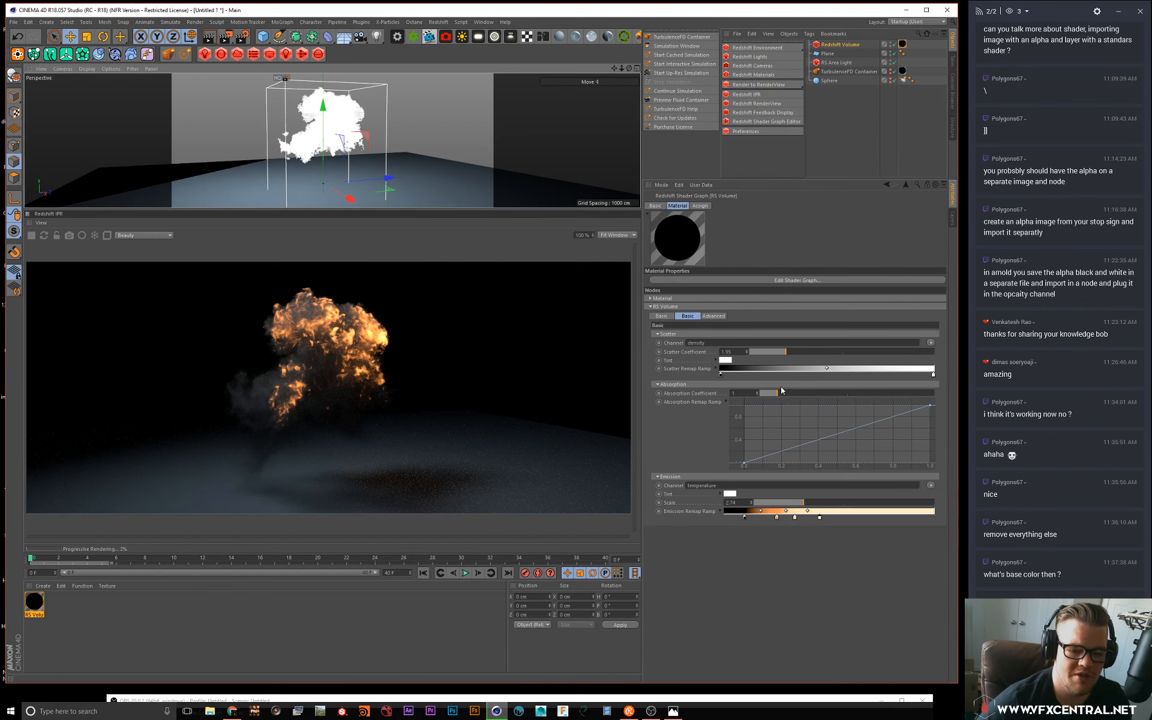
left_click_drag(781, 390, 794, 354)
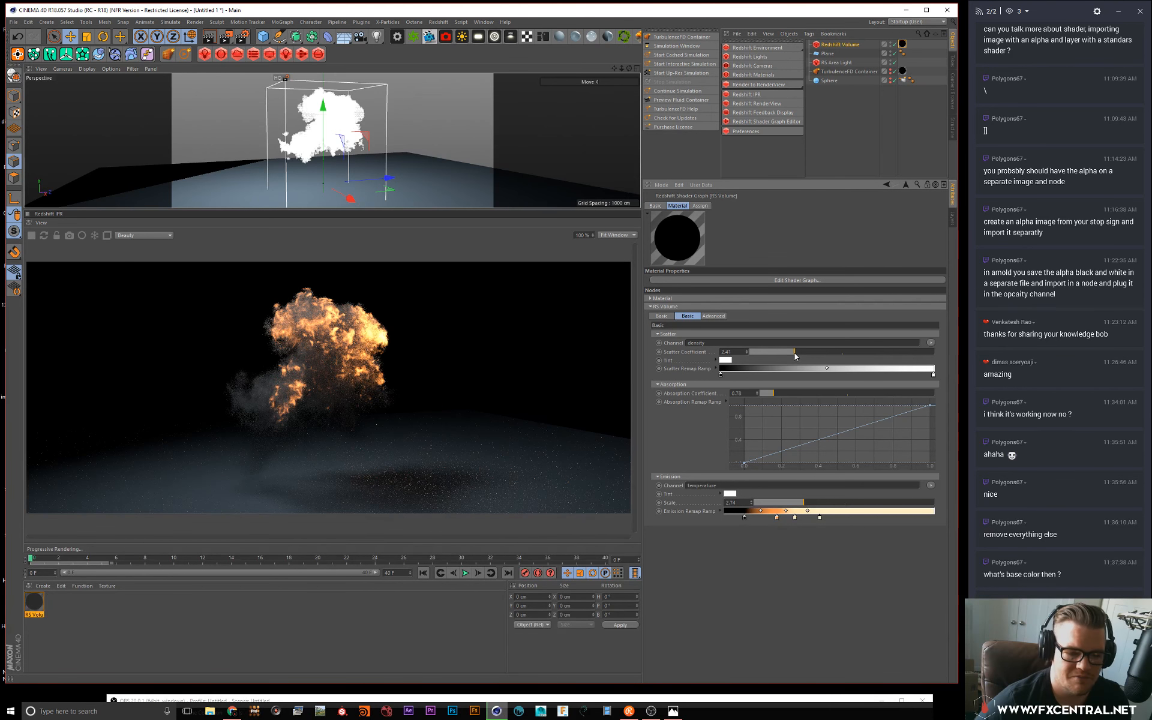
Step: Raise the RS Volume material's Shadow Density Scale to about 0.71 and view the explosion from another angle
left_click(713, 316)
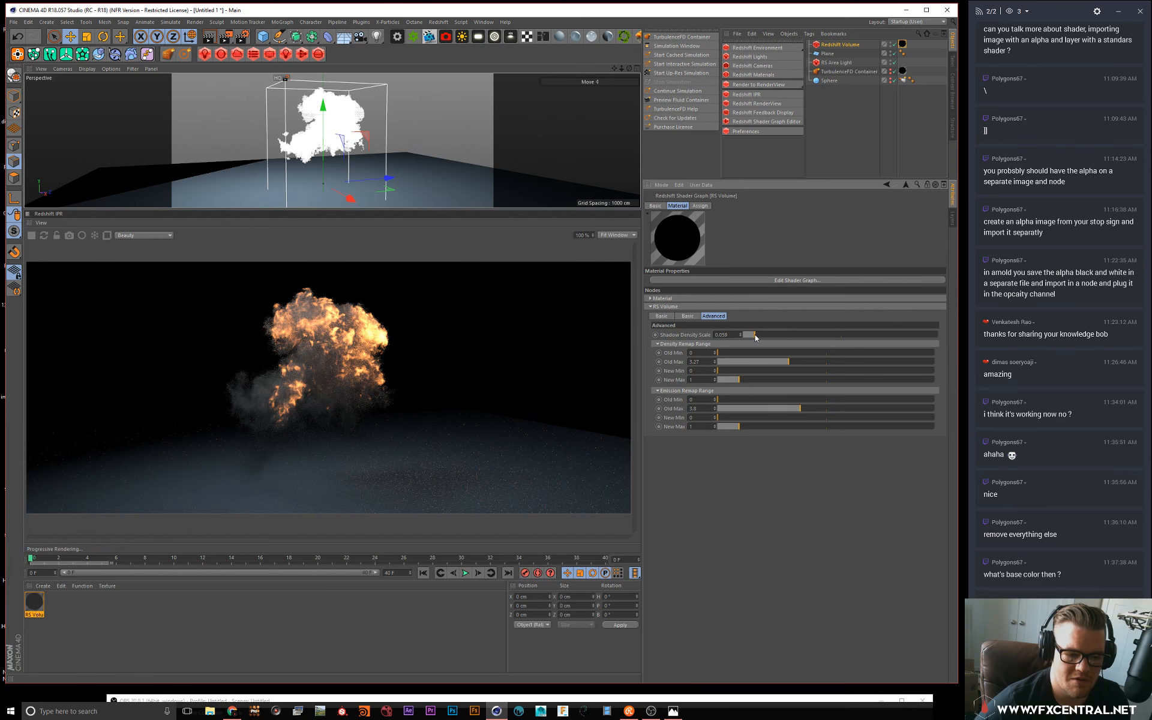
left_click_drag(754, 338, 882, 334)
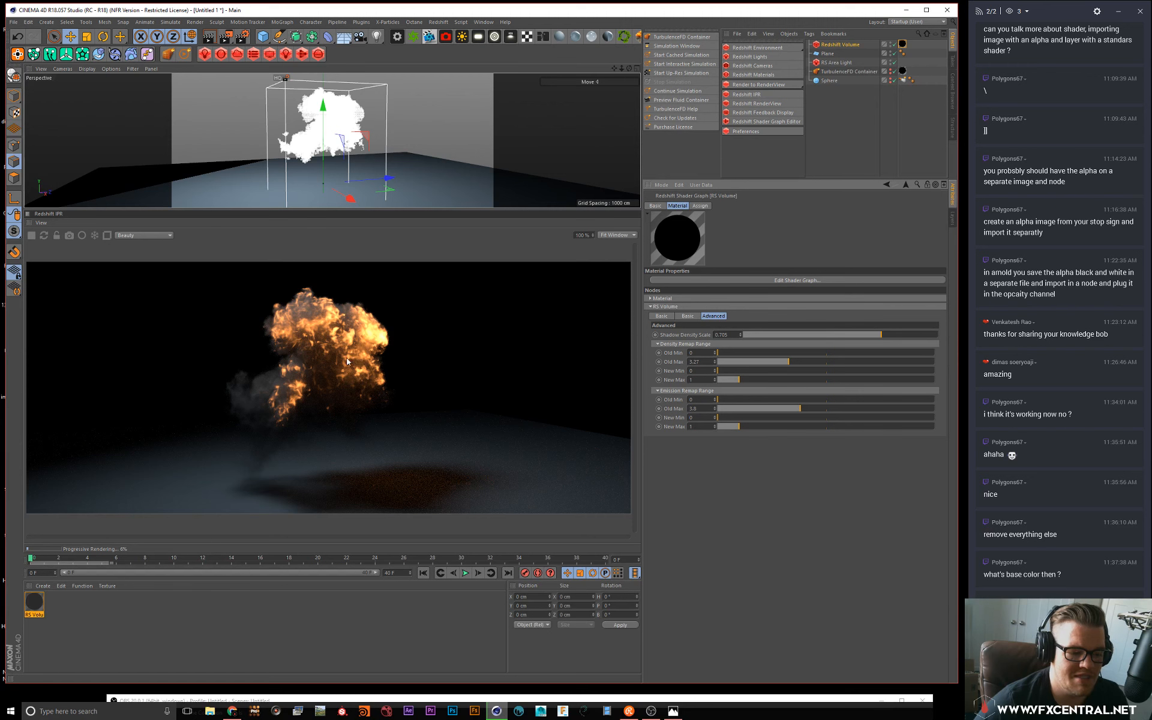
left_click_drag(327, 127, 347, 123)
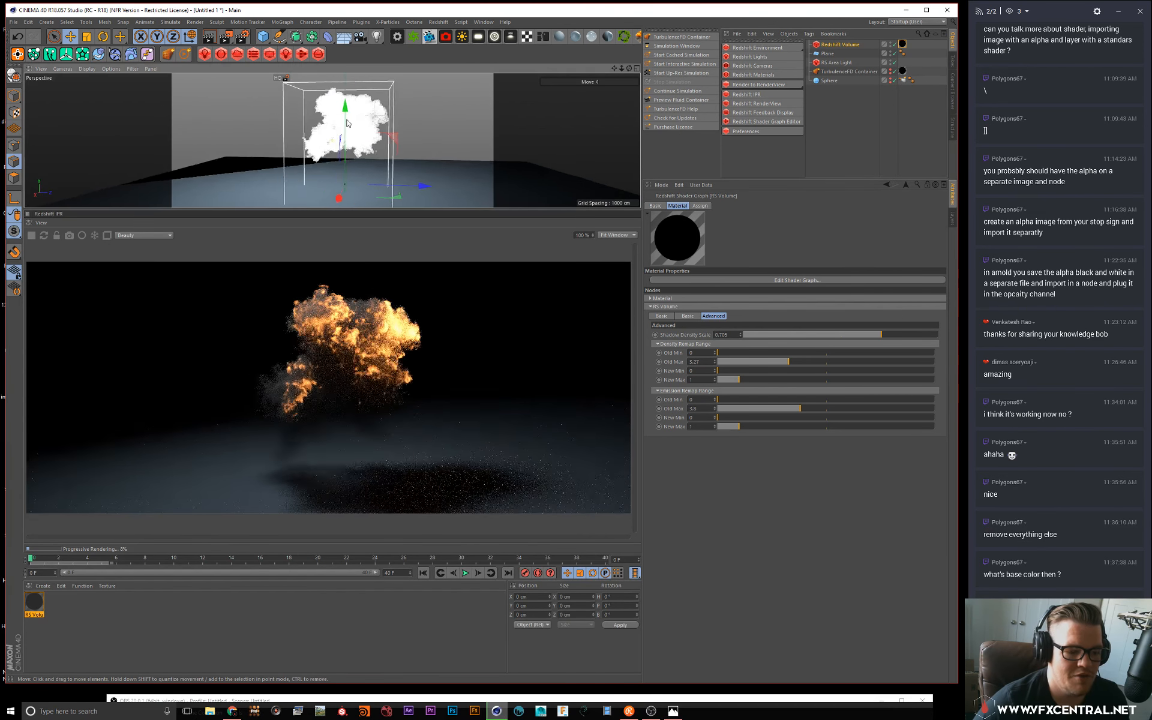
Step: Move the sphere out from beneath the explosion to the floor area beside it, closer to the camera
scroll(378, 111, "up", 4)
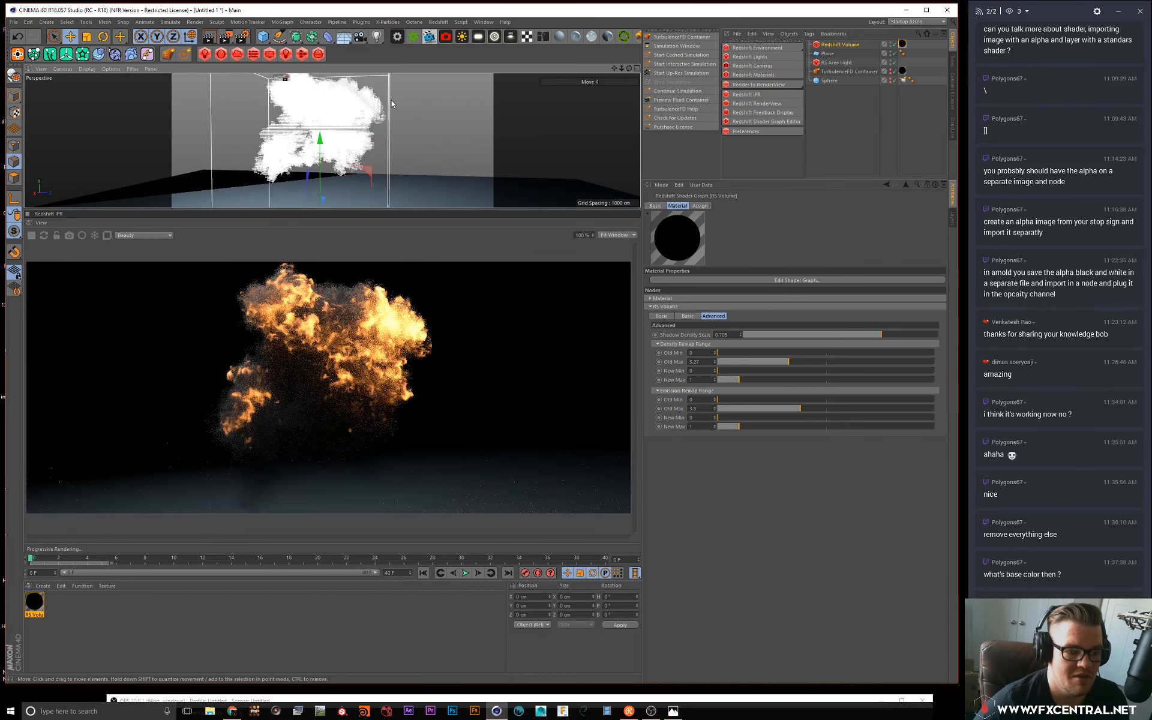
scroll(384, 114, "down", 5)
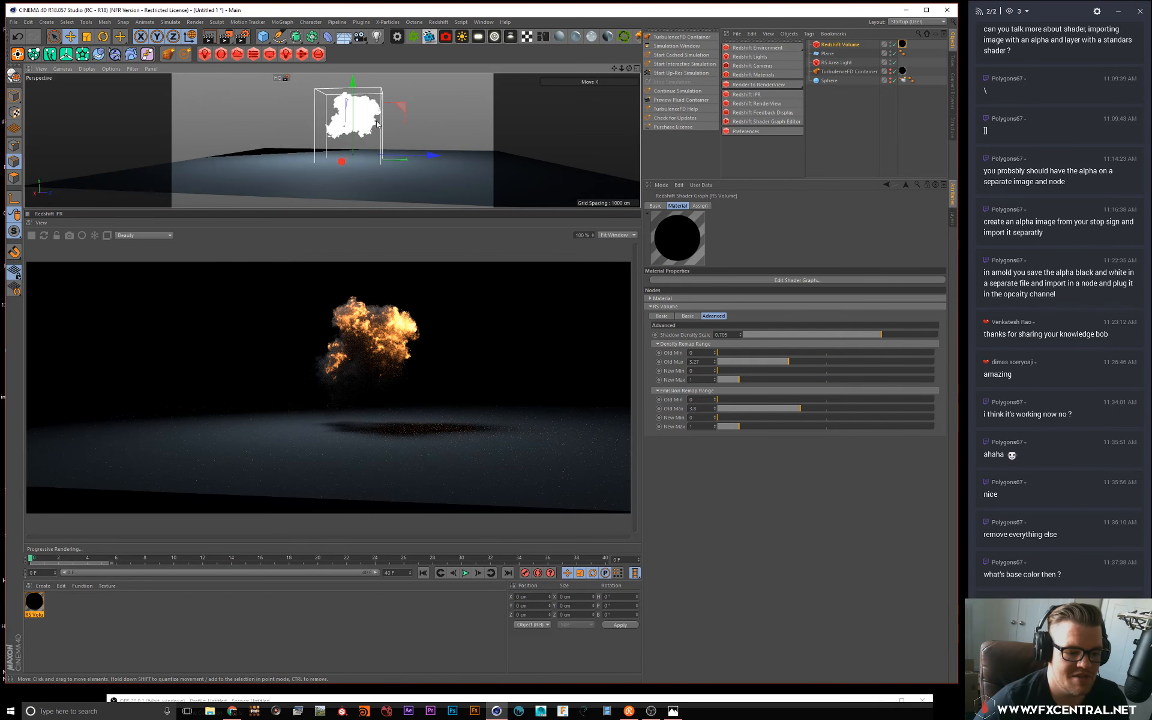
left_click_drag(378, 123, 422, 120, "alt")
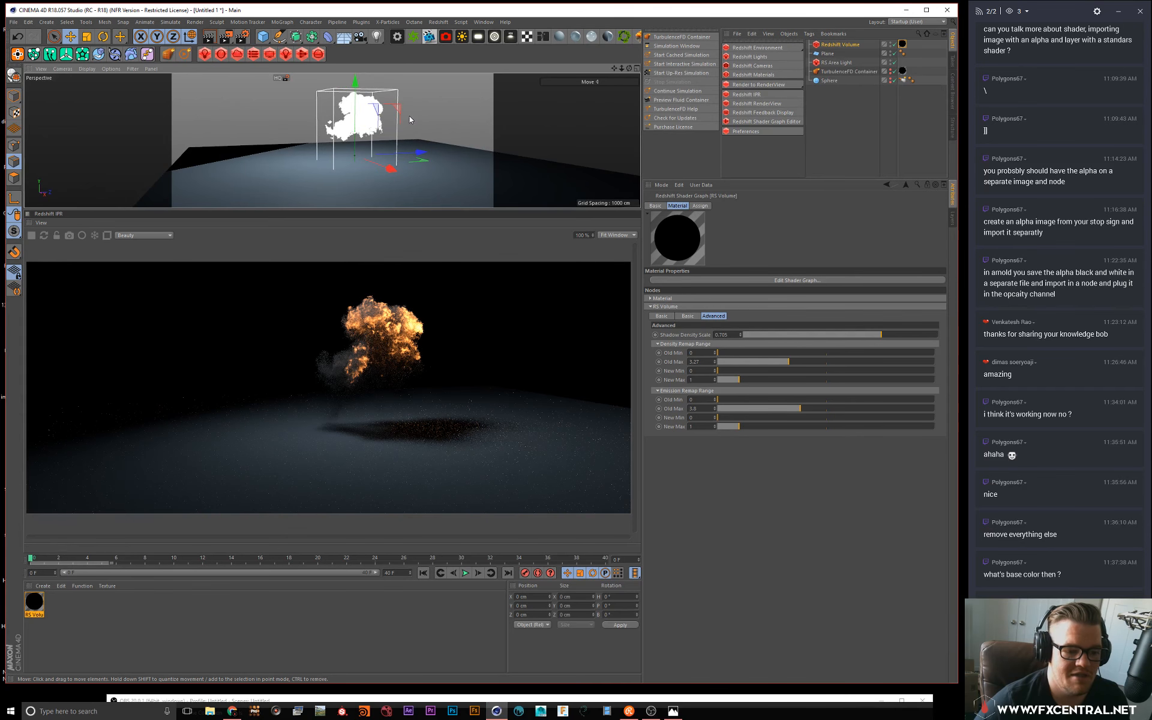
scroll(408, 114, "up", 2)
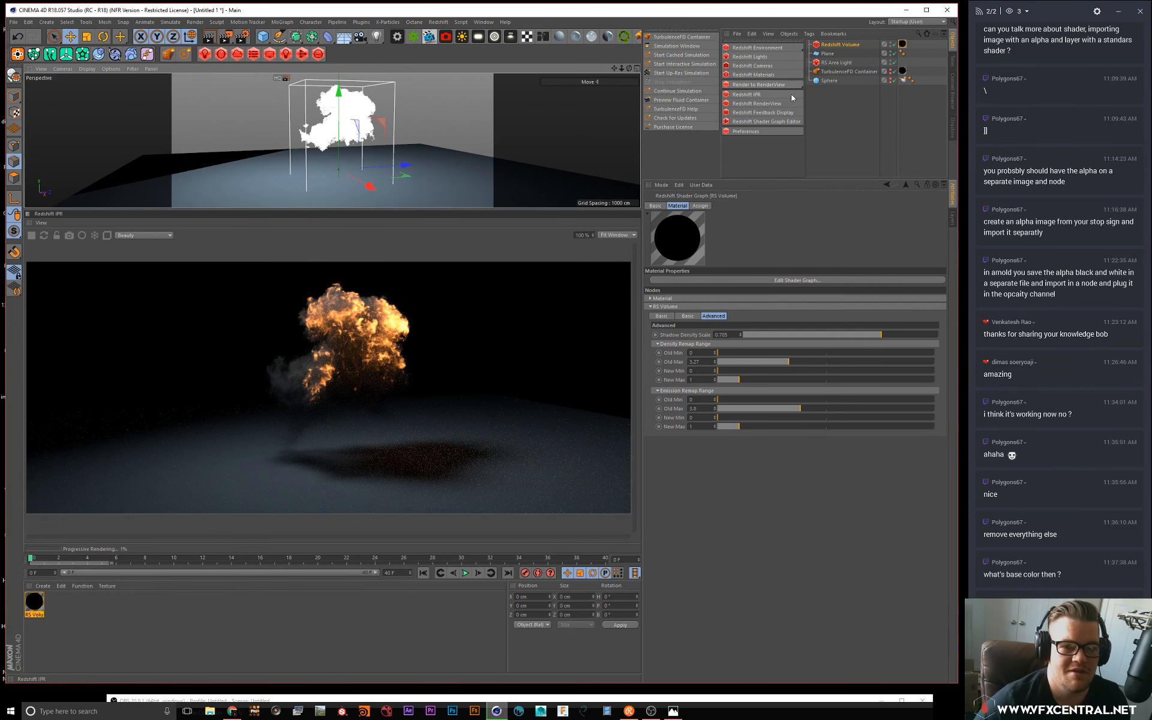
left_click(830, 80)
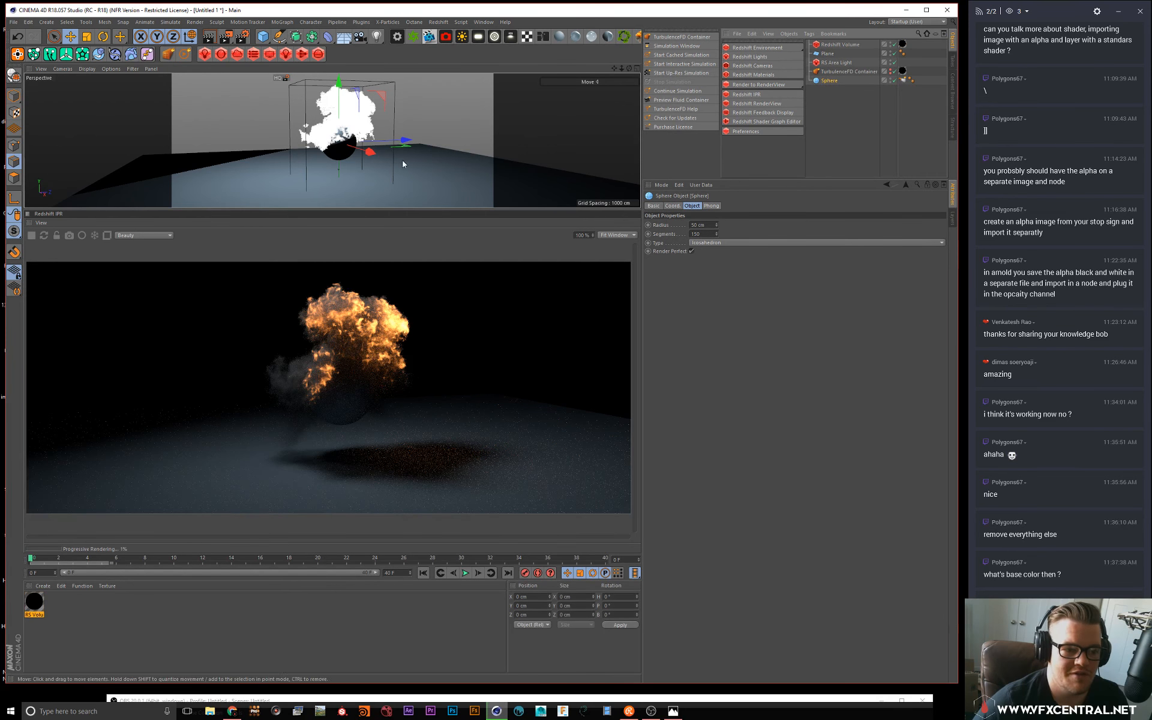
left_click_drag(406, 140, 447, 137)
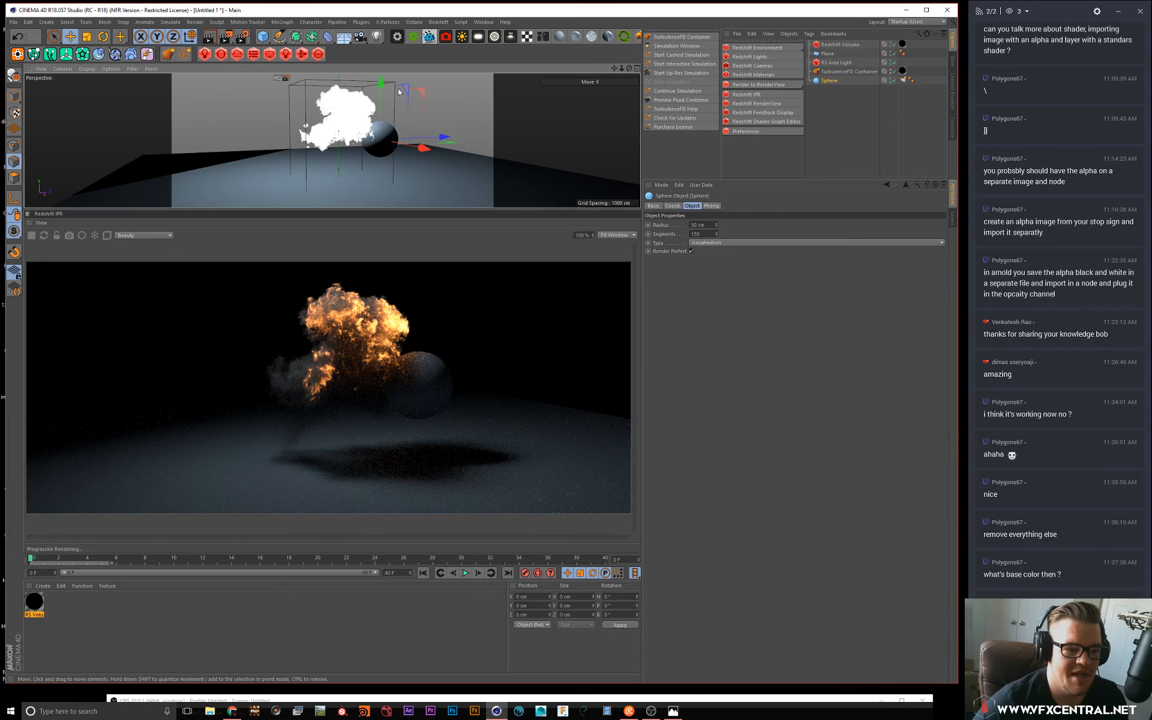
left_click_drag(382, 79, 415, 96)
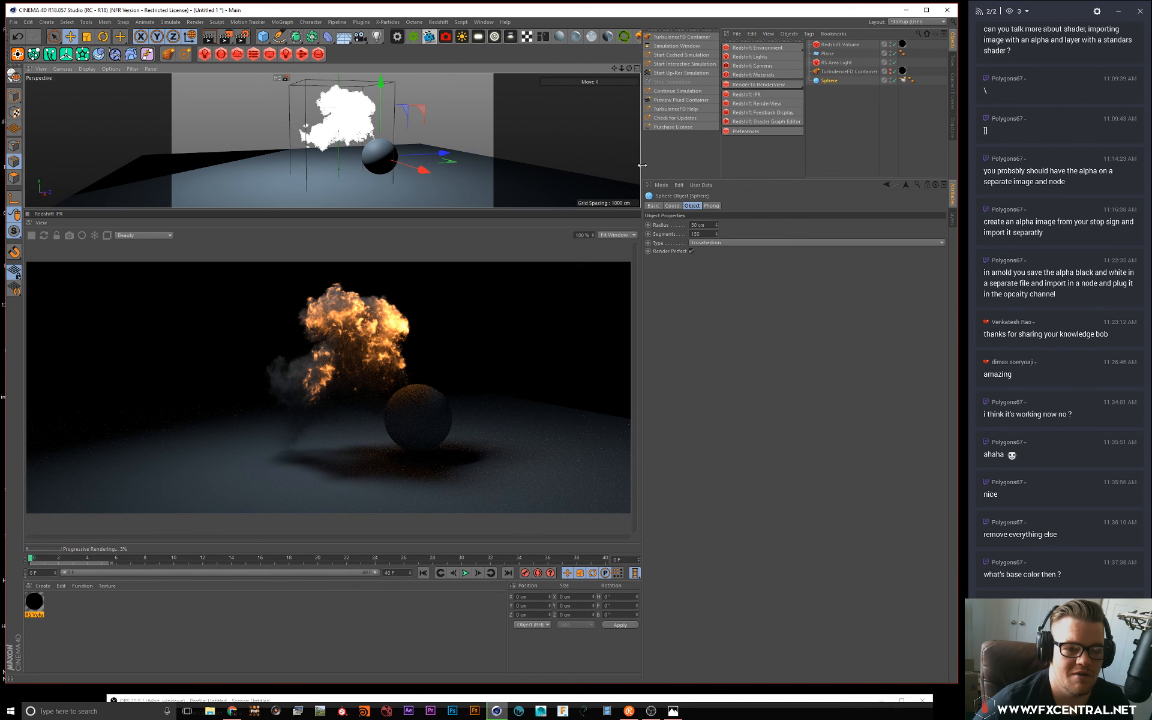
Step: Enlarge the Redshift IPR view by widening and heightening its area, and stop the IPR rendering
left_click_drag(641, 164, 718, 167)
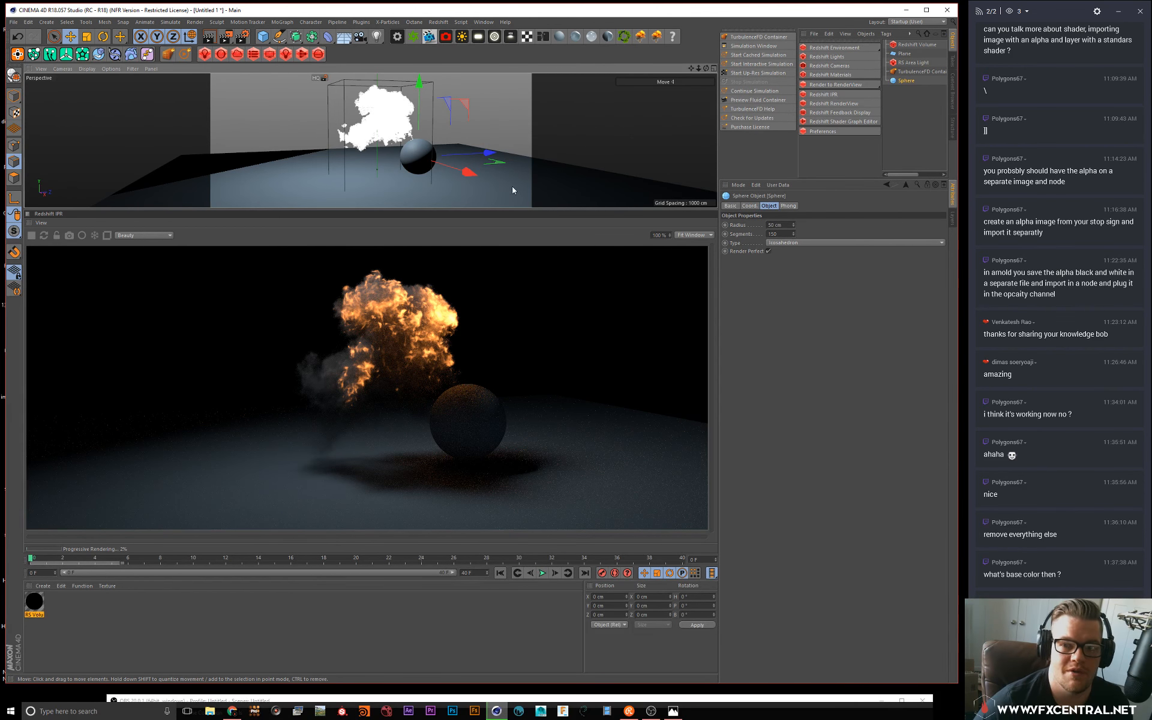
left_click(32, 239)
left_click(32, 237)
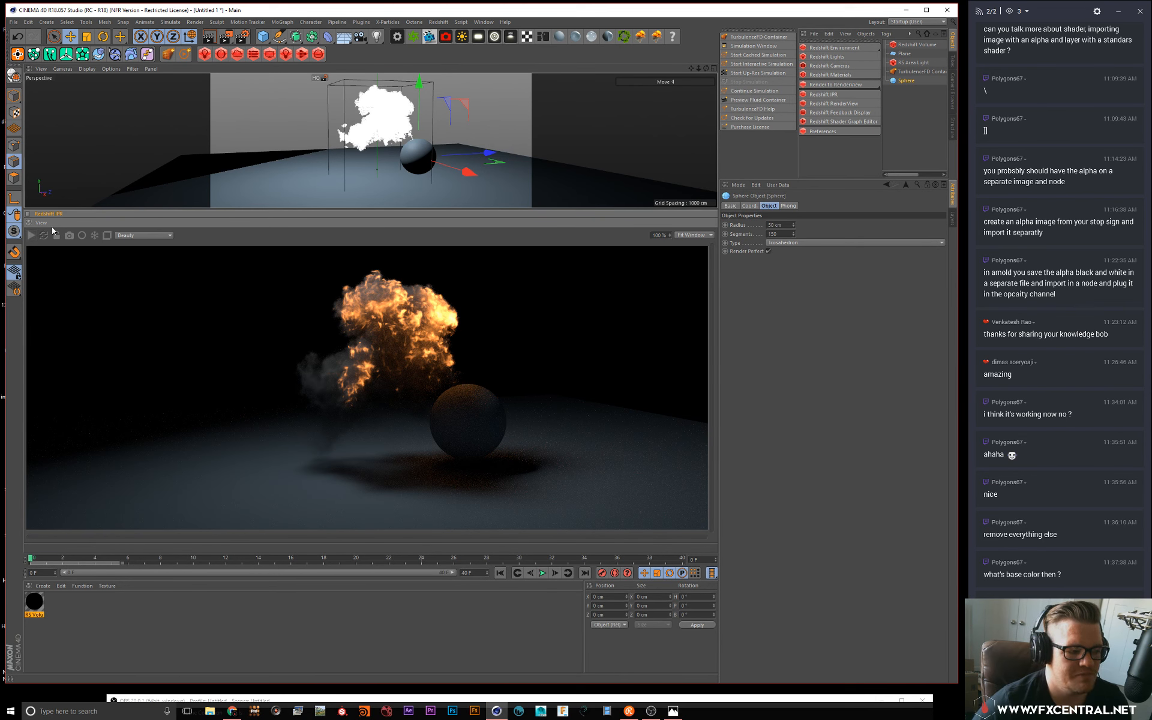
left_click_drag(148, 208, 148, 156)
Step: Open the Redshift render settings and show the basic properties with the unified sampling options
left_click(243, 37)
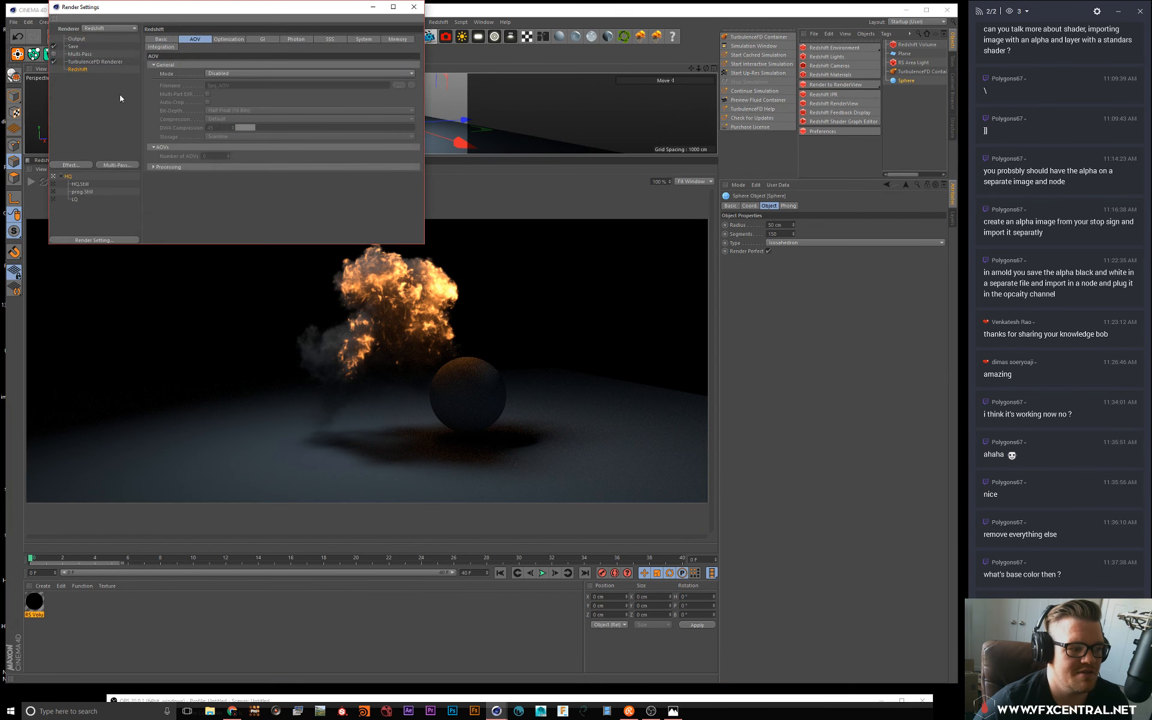
left_click(162, 39)
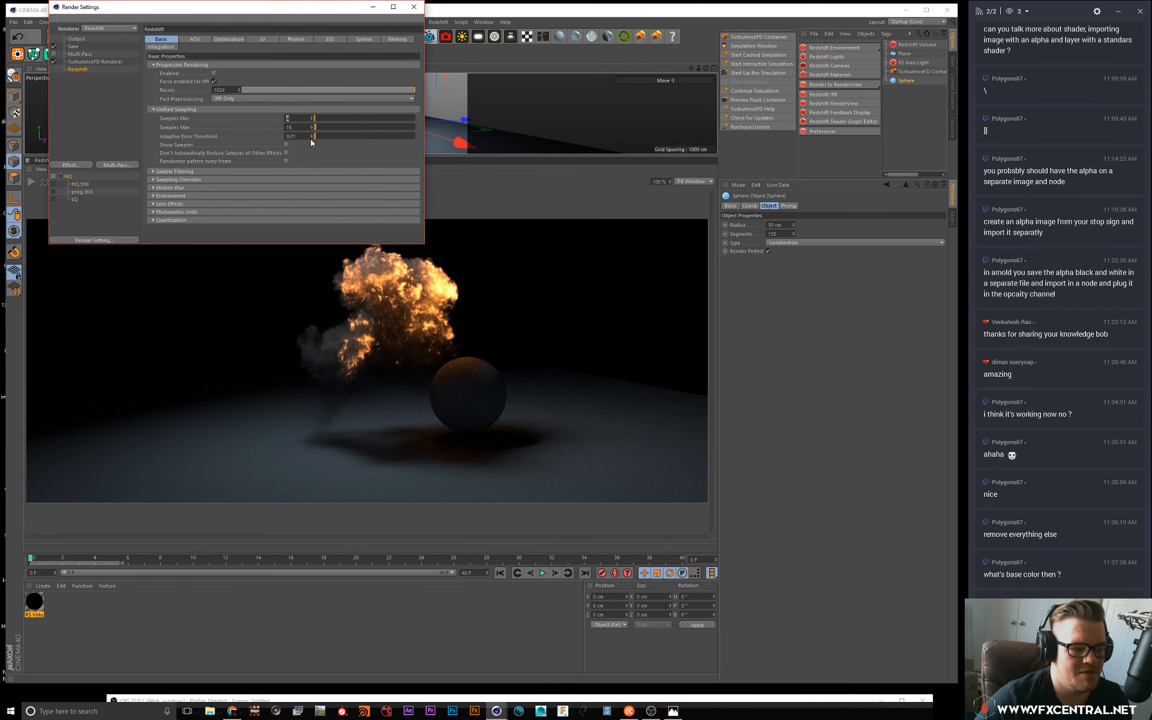
type("360")
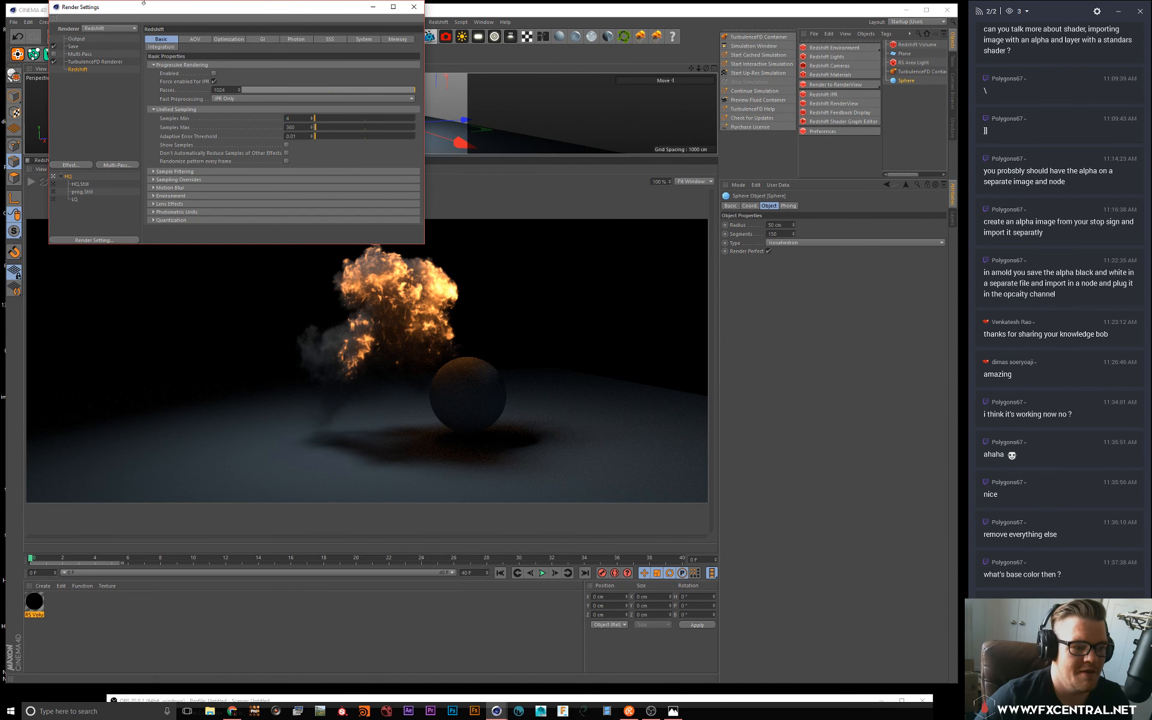
left_click(321, 136)
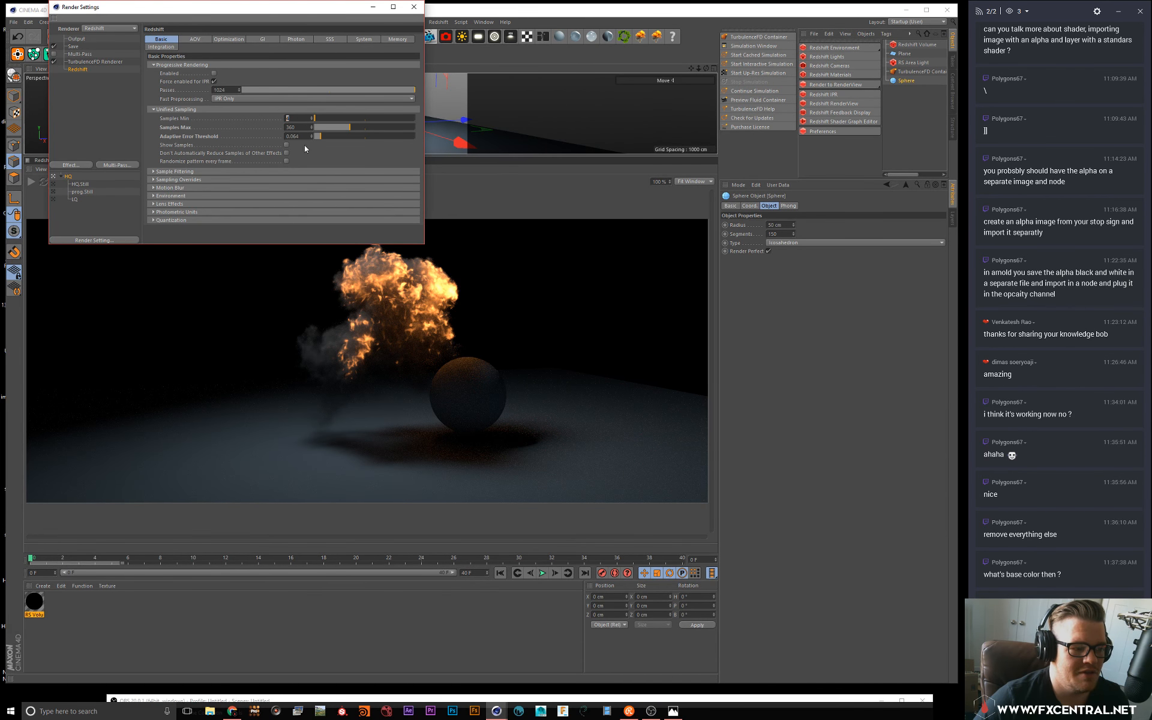
key("ctrl+z")
key("ctrl+z")
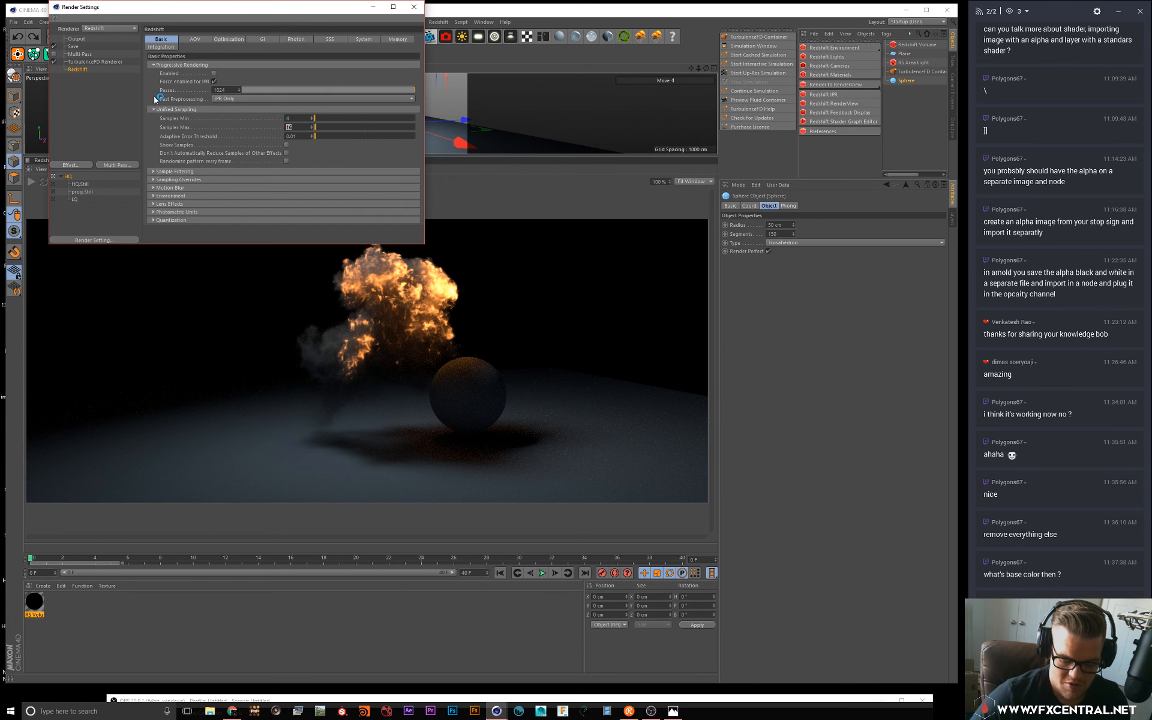
Step: Set Unified Sampling to 340 maximum samples and 230 minimum samples, and close the render settings
type("340")
key("Return")
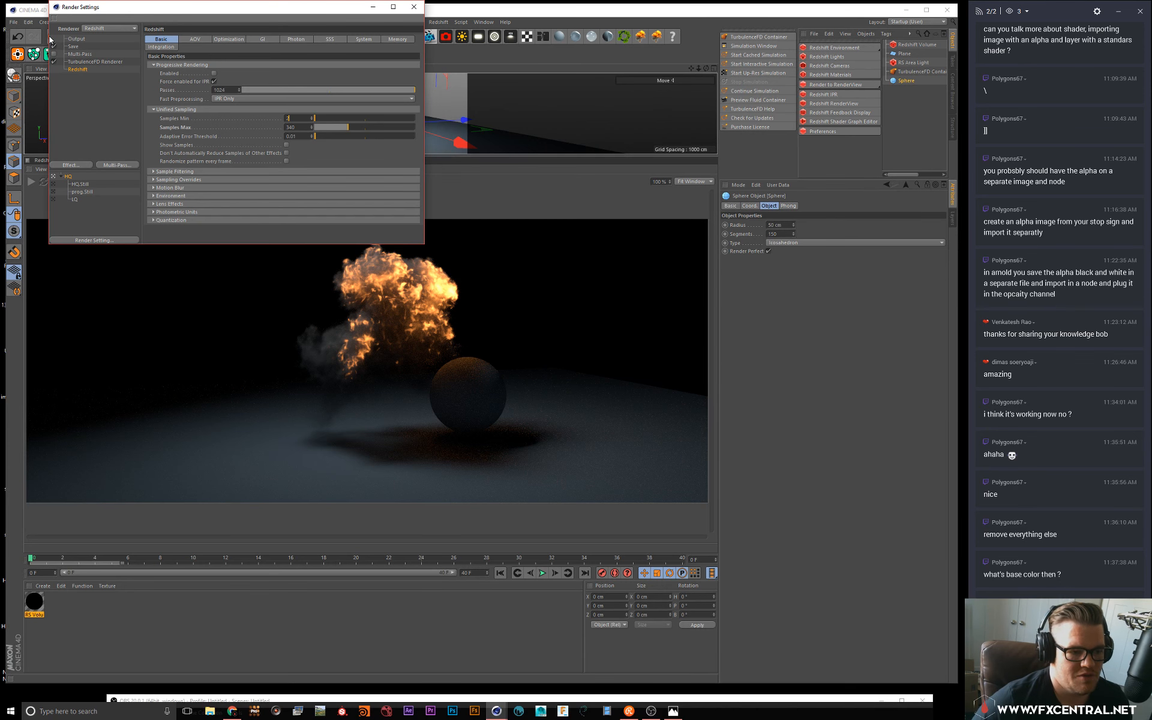
type("230")
key("Return")
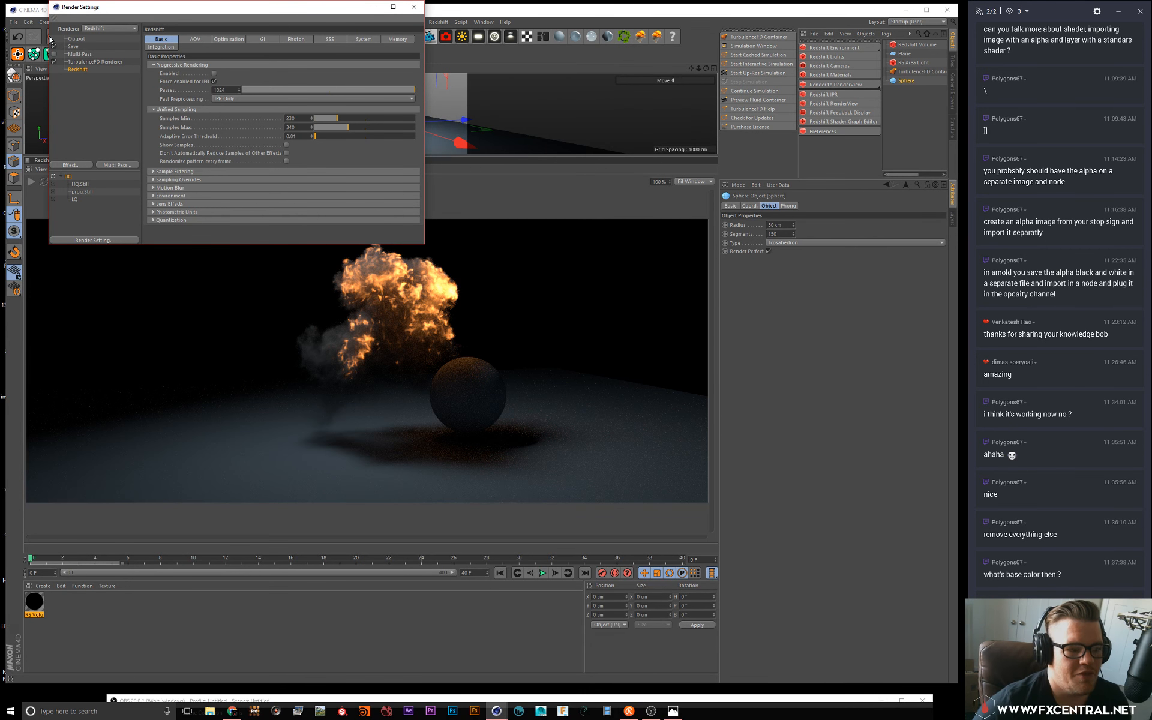
left_click(414, 6)
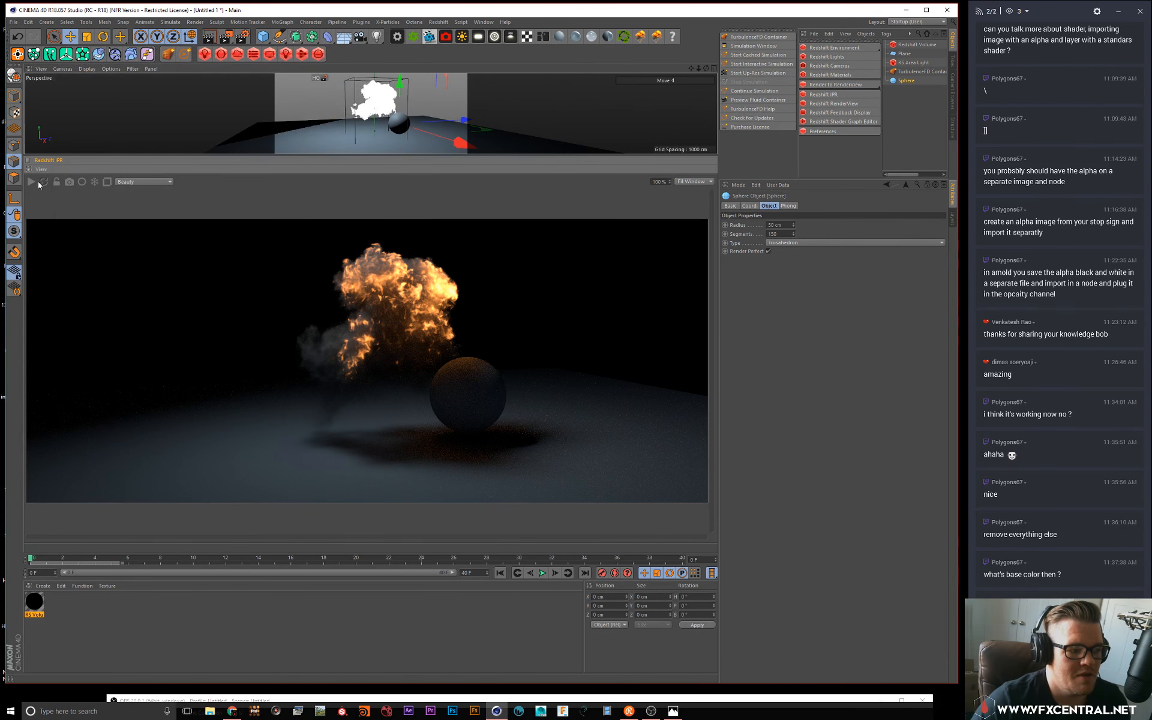
Step: Turn off the forced progressive rendering for the IPR in the Redshift render settings and restart the IPR
left_click(33, 181)
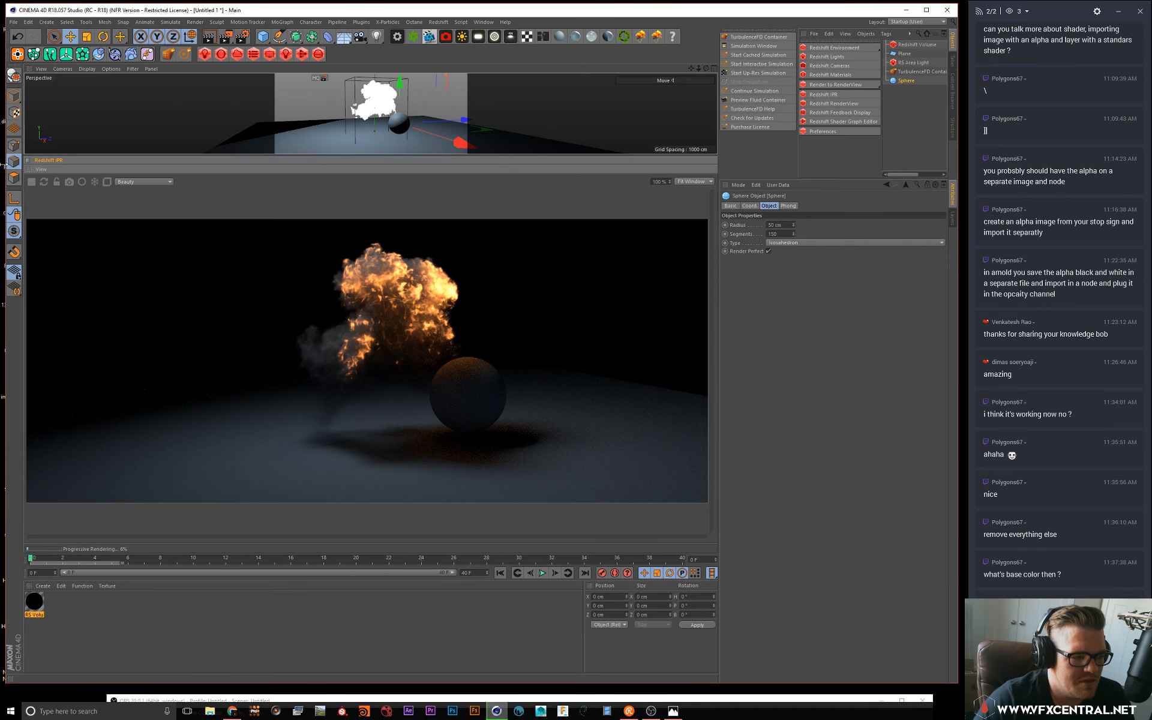
left_click(30, 187)
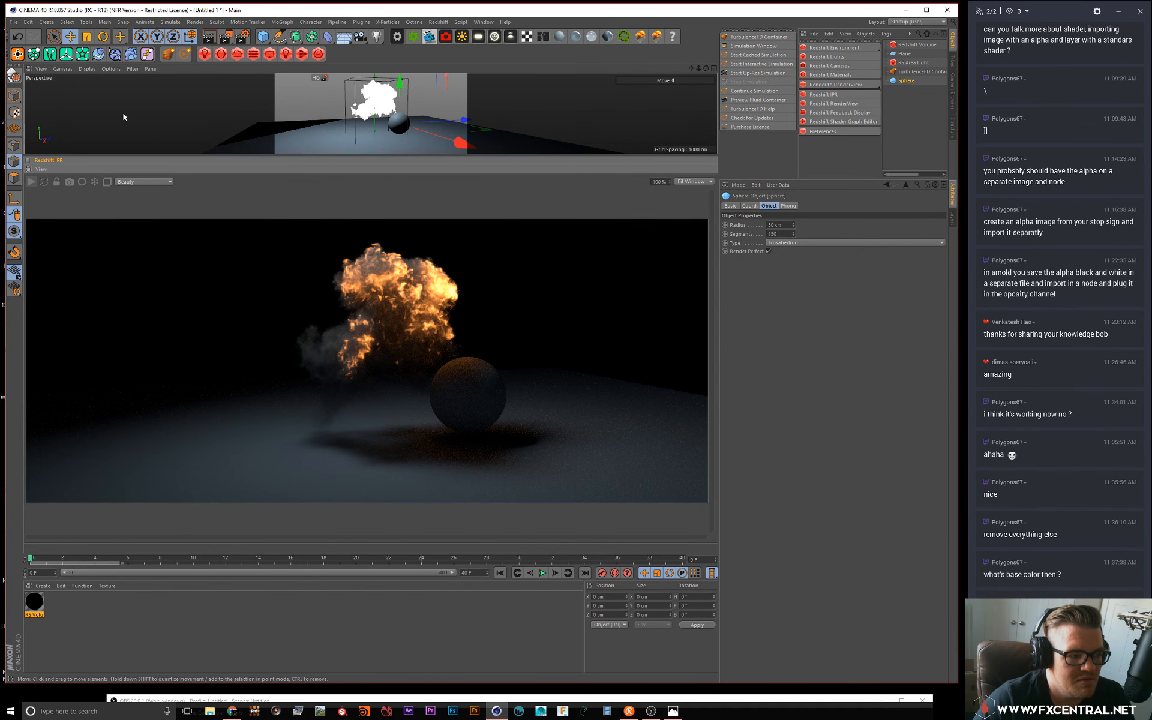
left_click(241, 37)
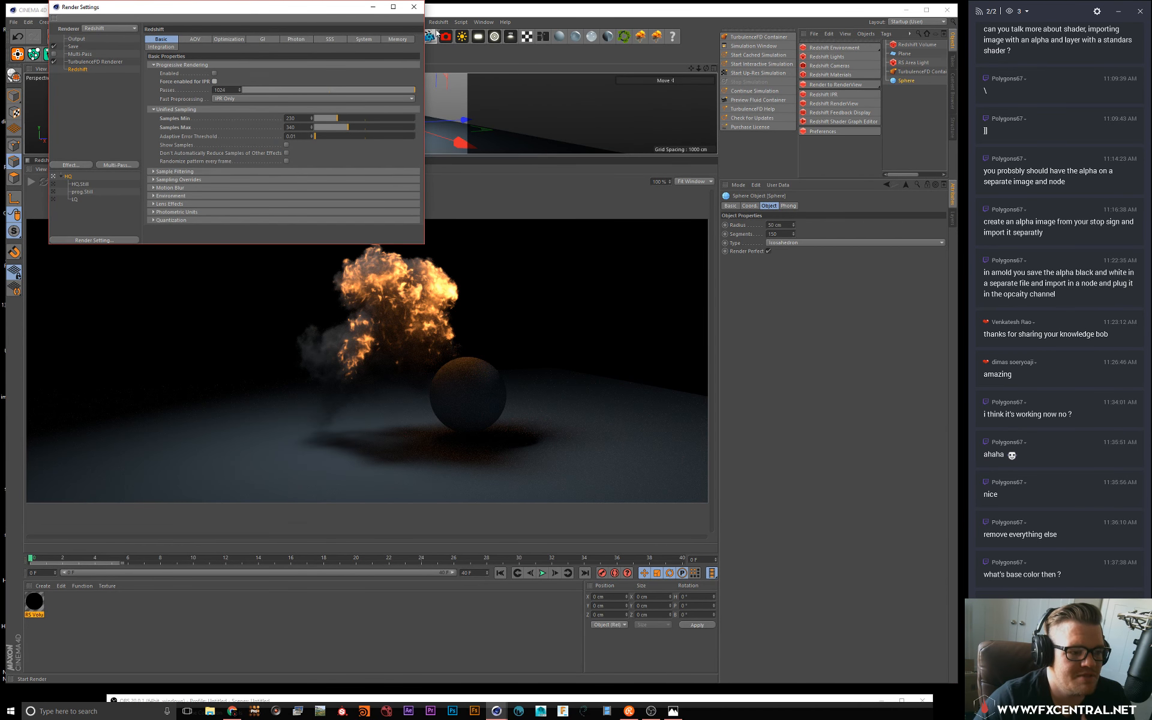
left_click(413, 7)
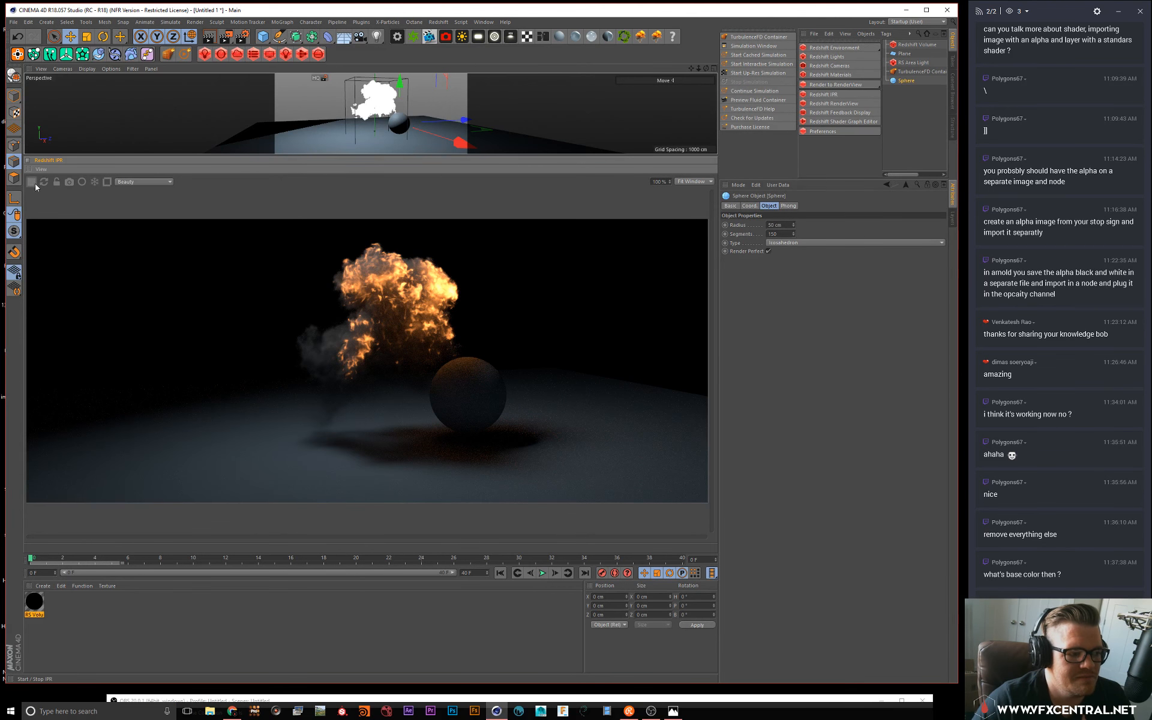
left_click(31, 181)
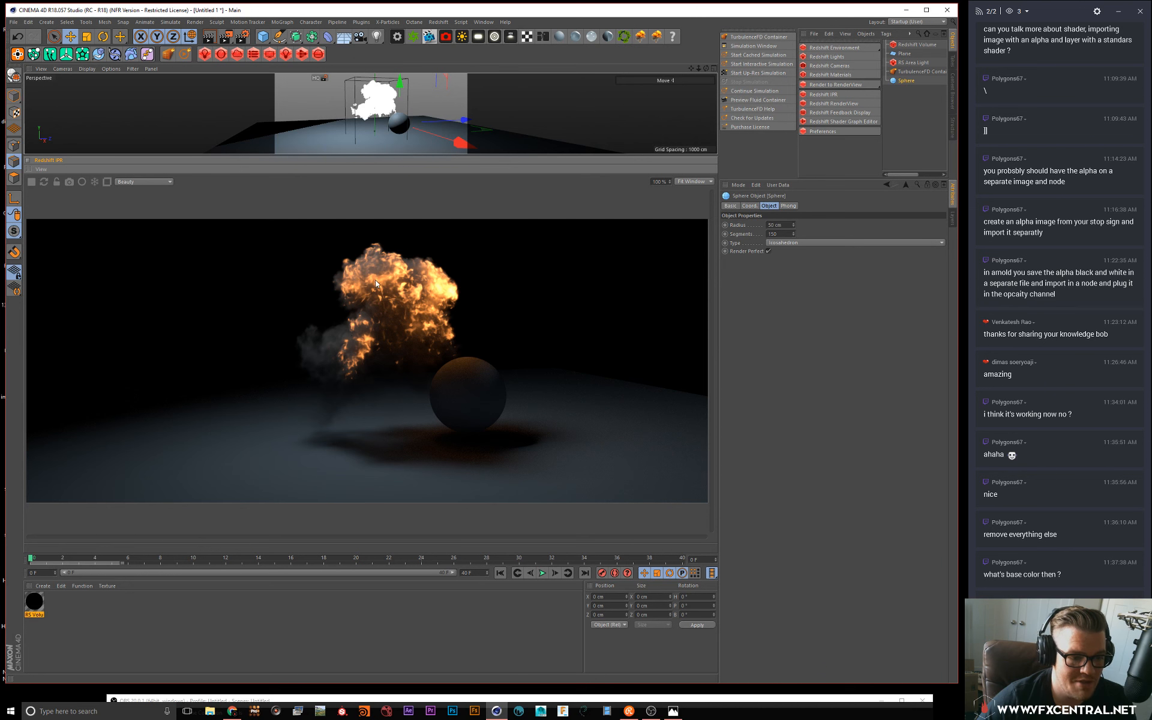
Step: Examine the explosion, the smoke and the sphere up close in the IPR render for noise and lighting quality
scroll(384, 294, "up", 2)
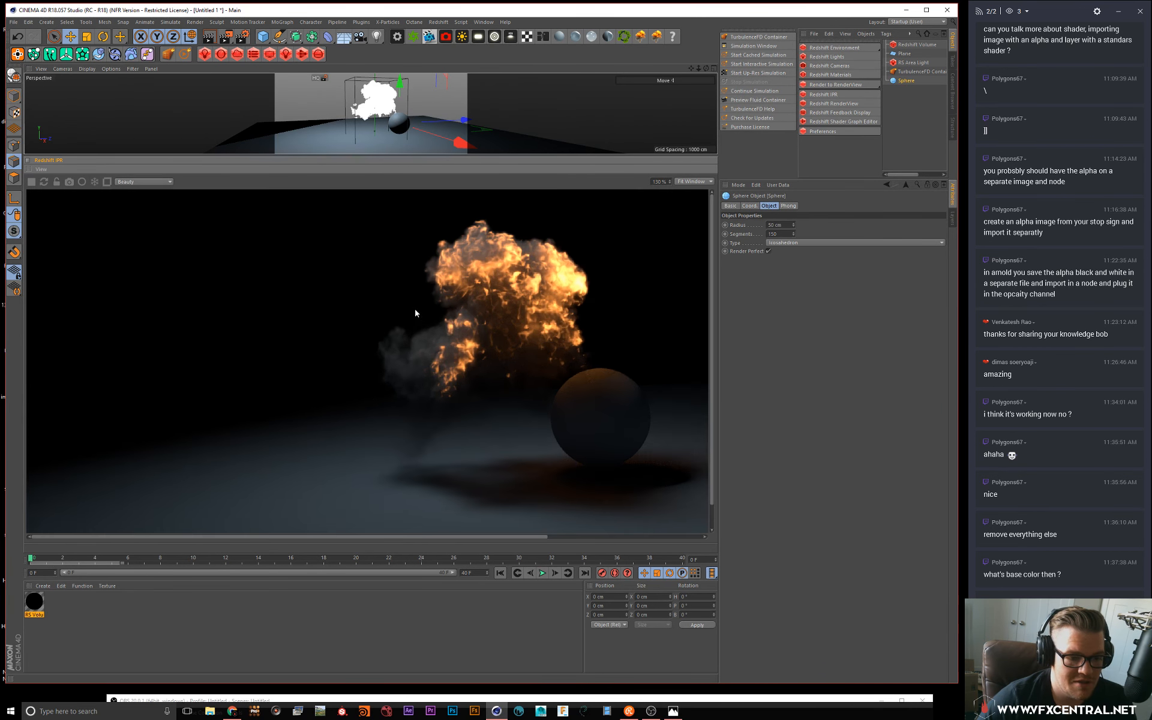
scroll(541, 319, "down", 1)
middle_click_drag(539, 315, 457, 308)
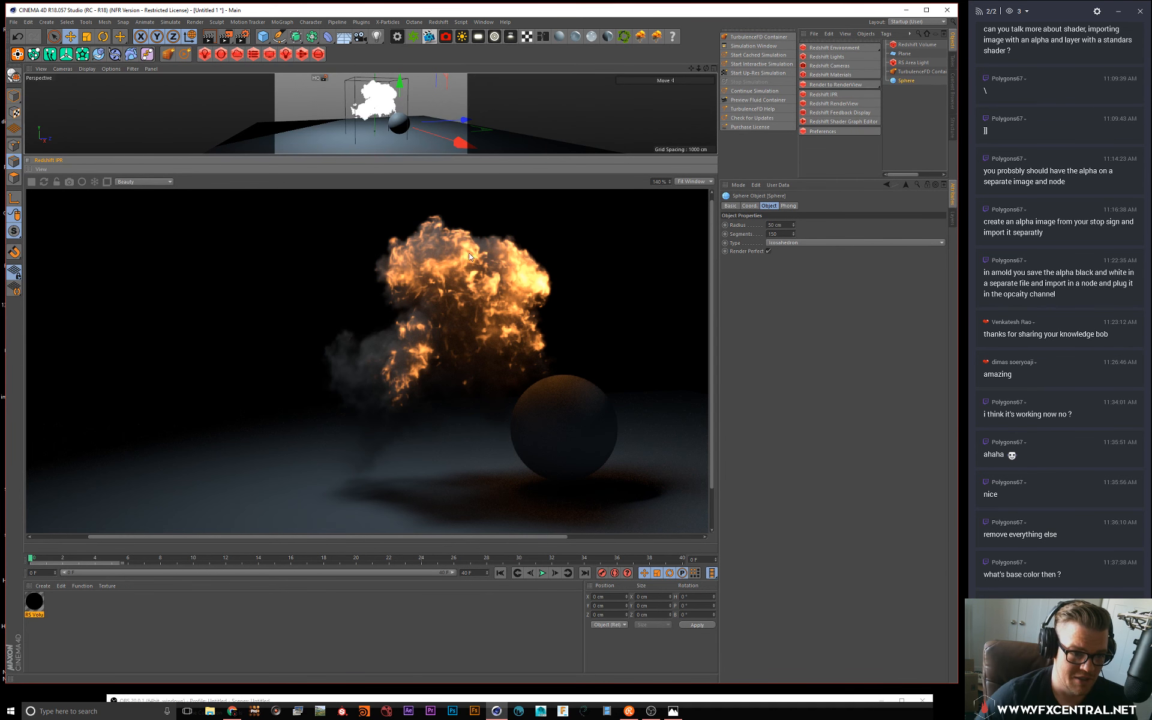
scroll(387, 374, "down", 1)
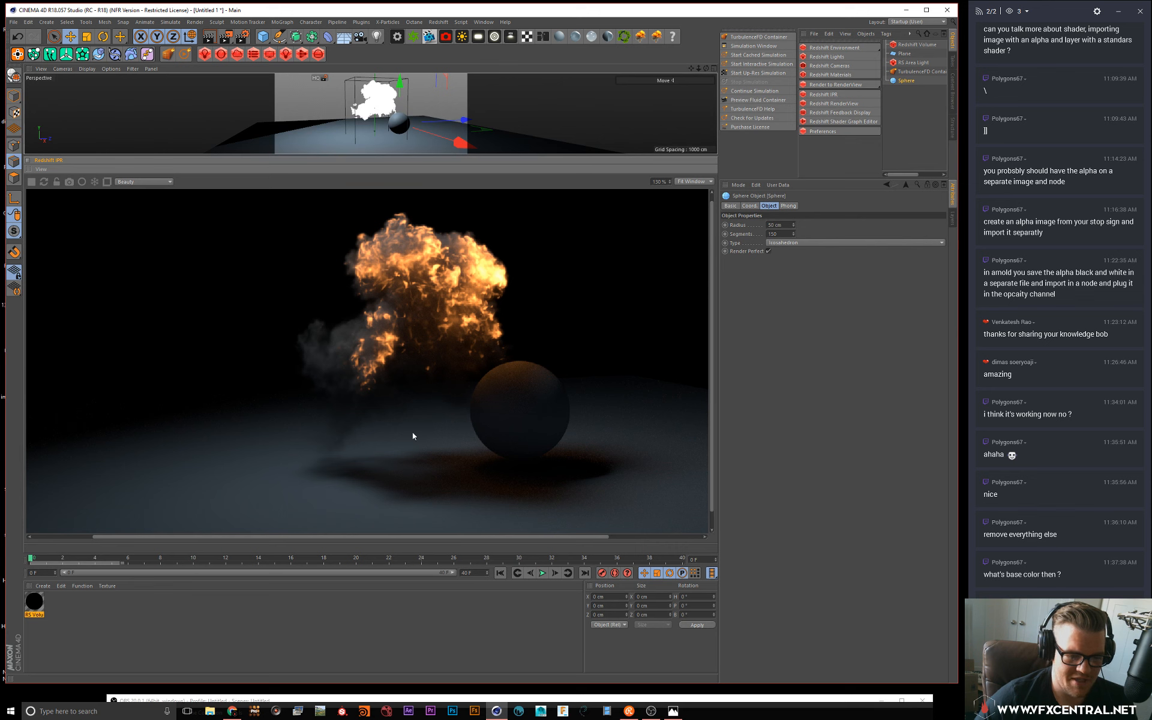
scroll(412, 432, "down", 3)
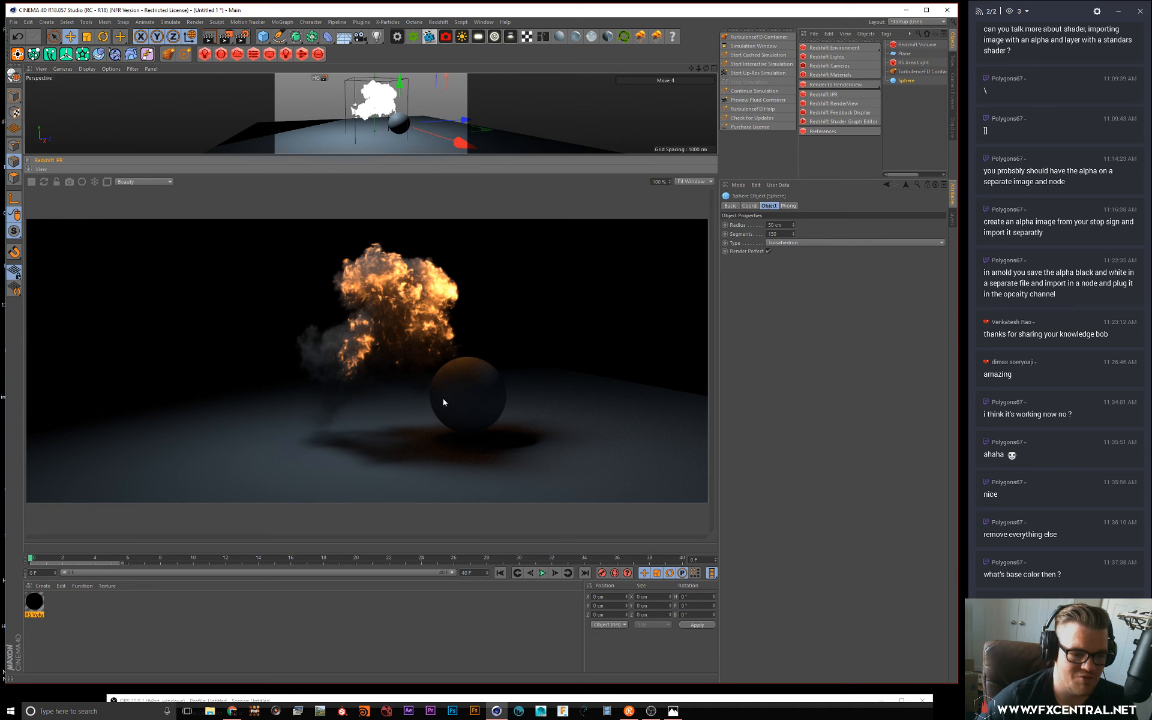
scroll(443, 368, "up", 4)
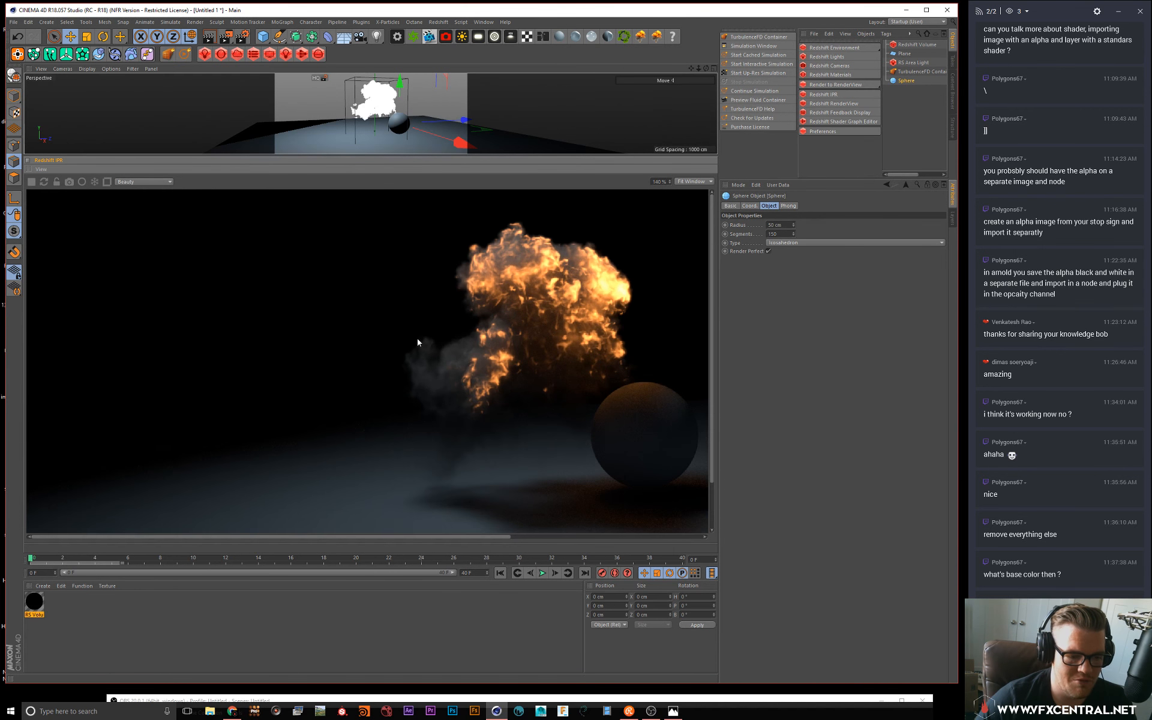
scroll(416, 339, "down", 4)
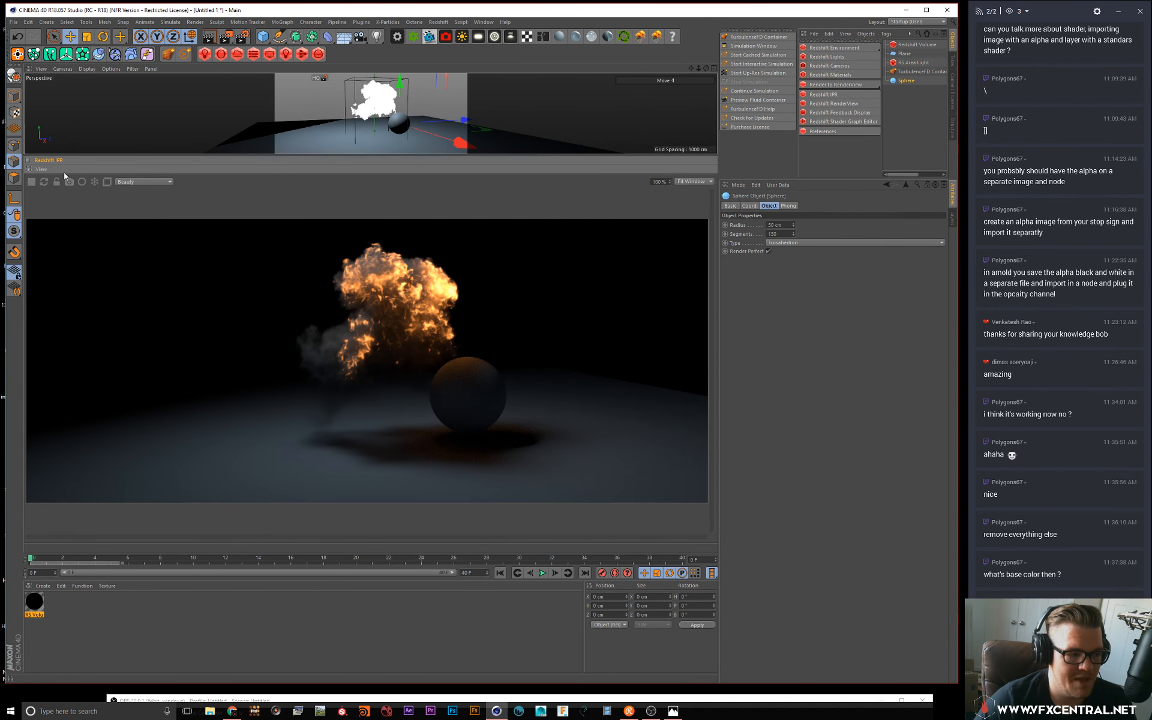
Step: Override the Single Scattering samples with Scale mode and a samples scale of 2, keeping the IPR render uncovered
left_click(242, 37)
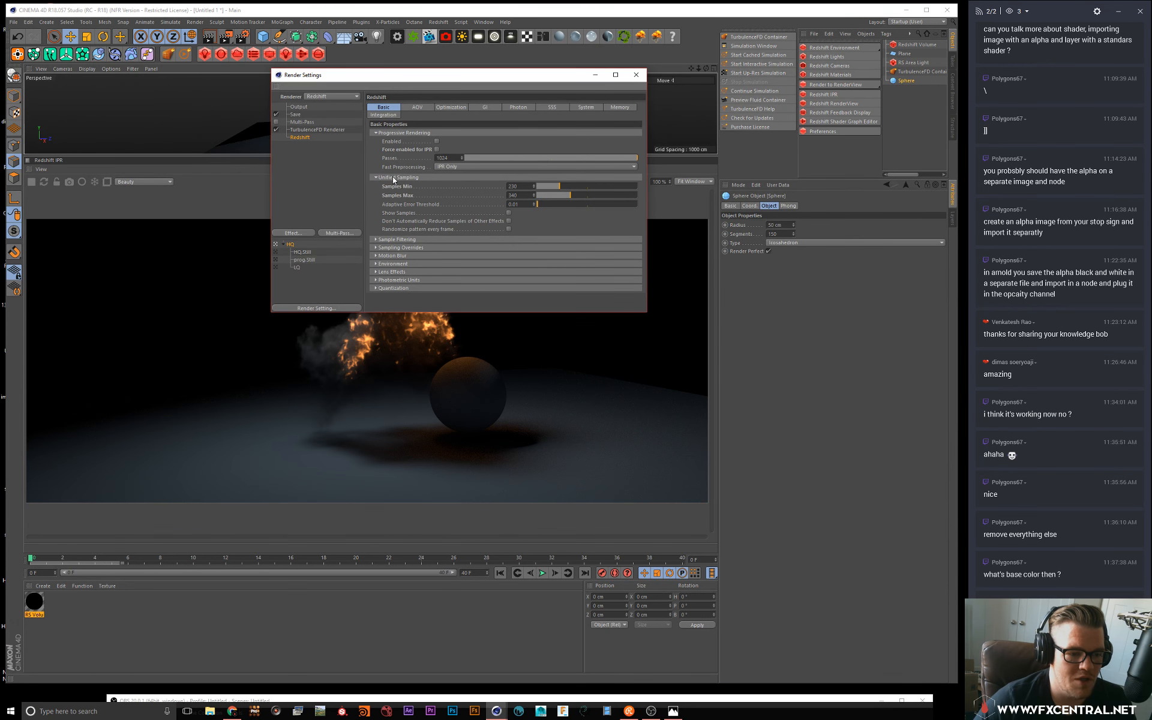
left_click(393, 177)
left_click(399, 193)
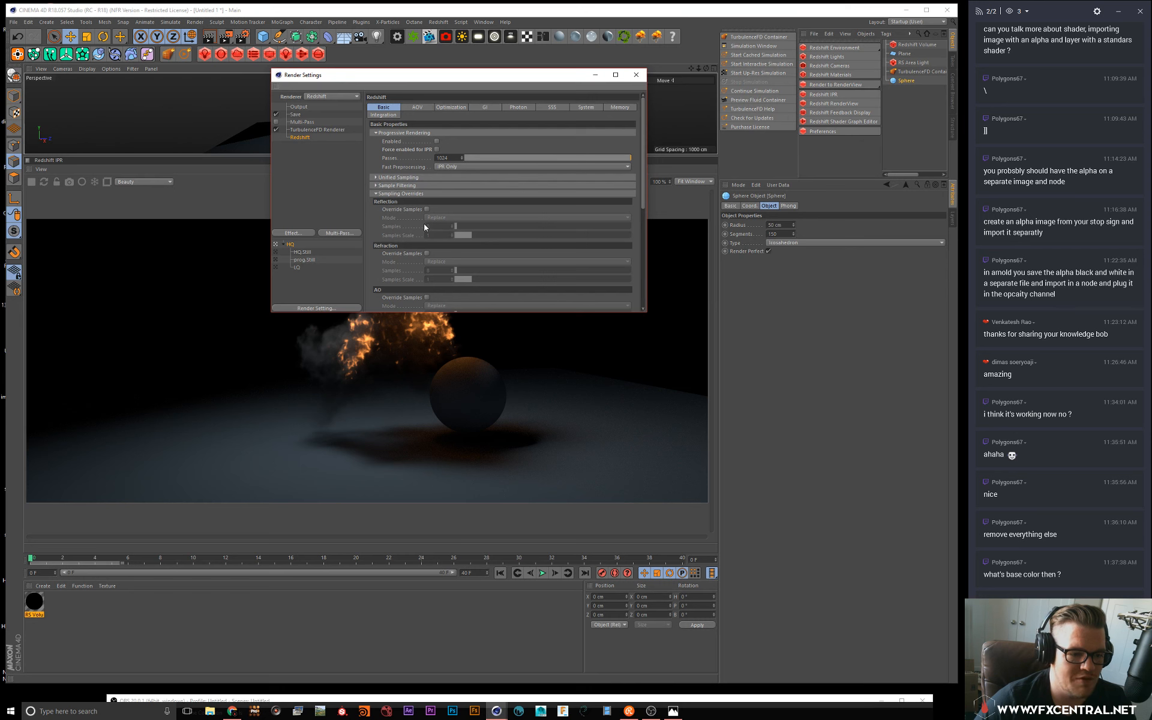
scroll(377, 247, "down", 3)
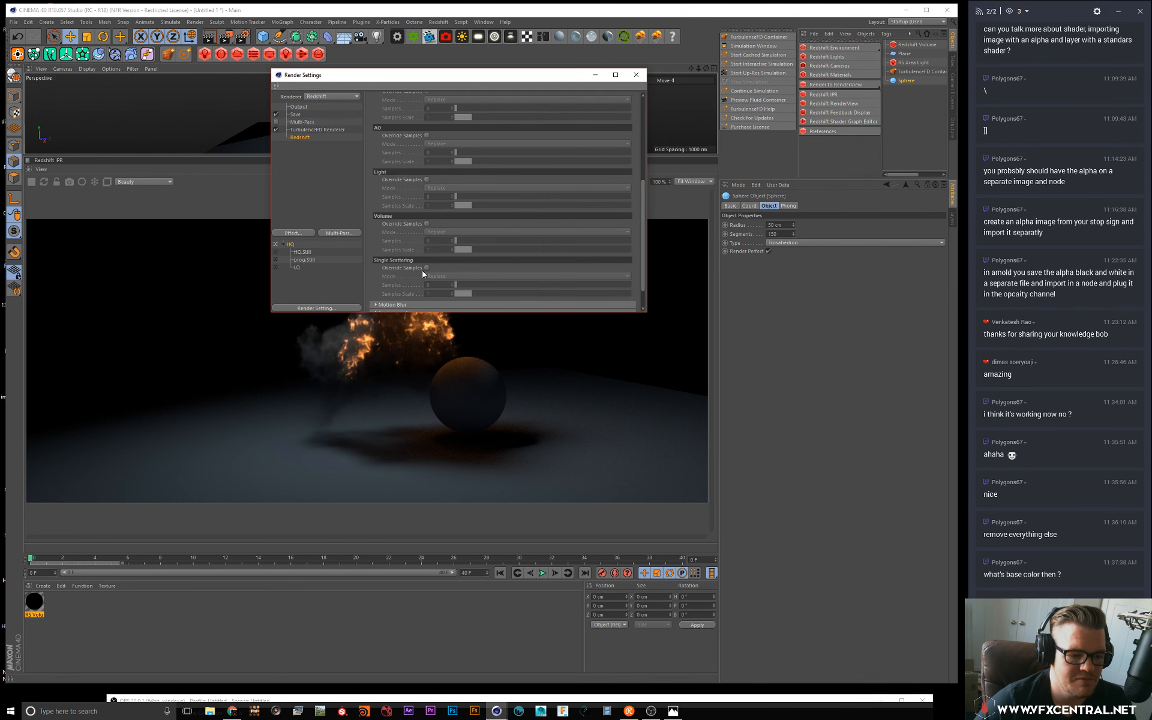
left_click(426, 268)
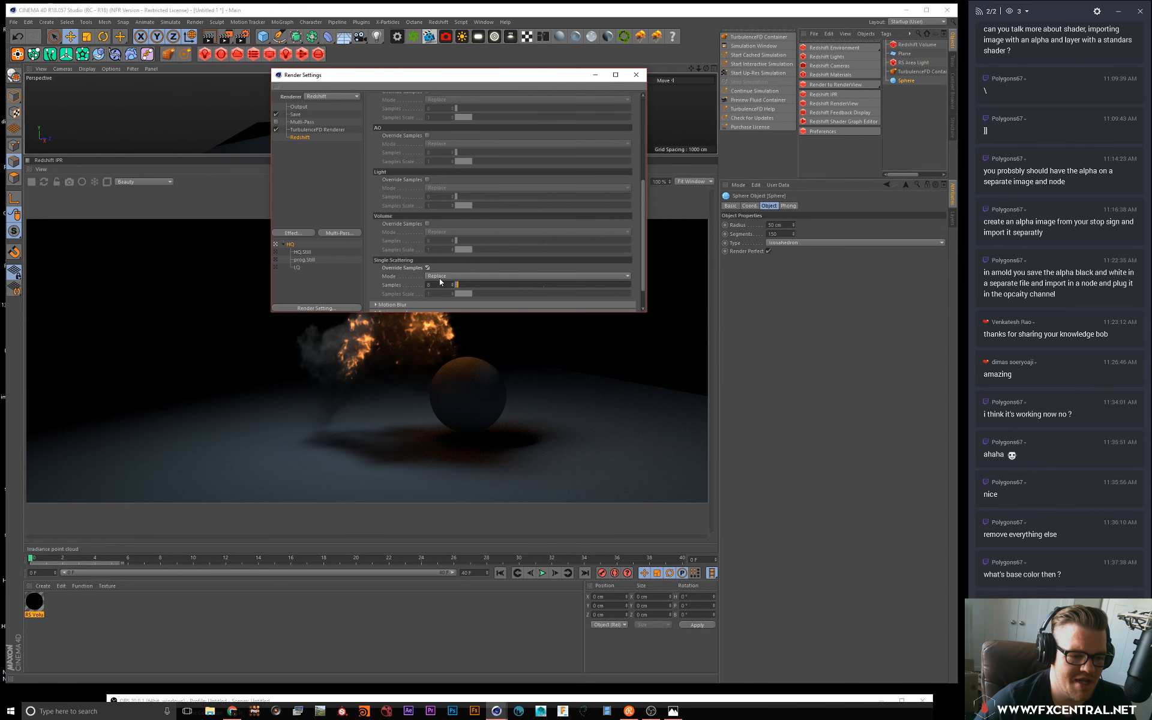
left_click(440, 276)
left_click(439, 285)
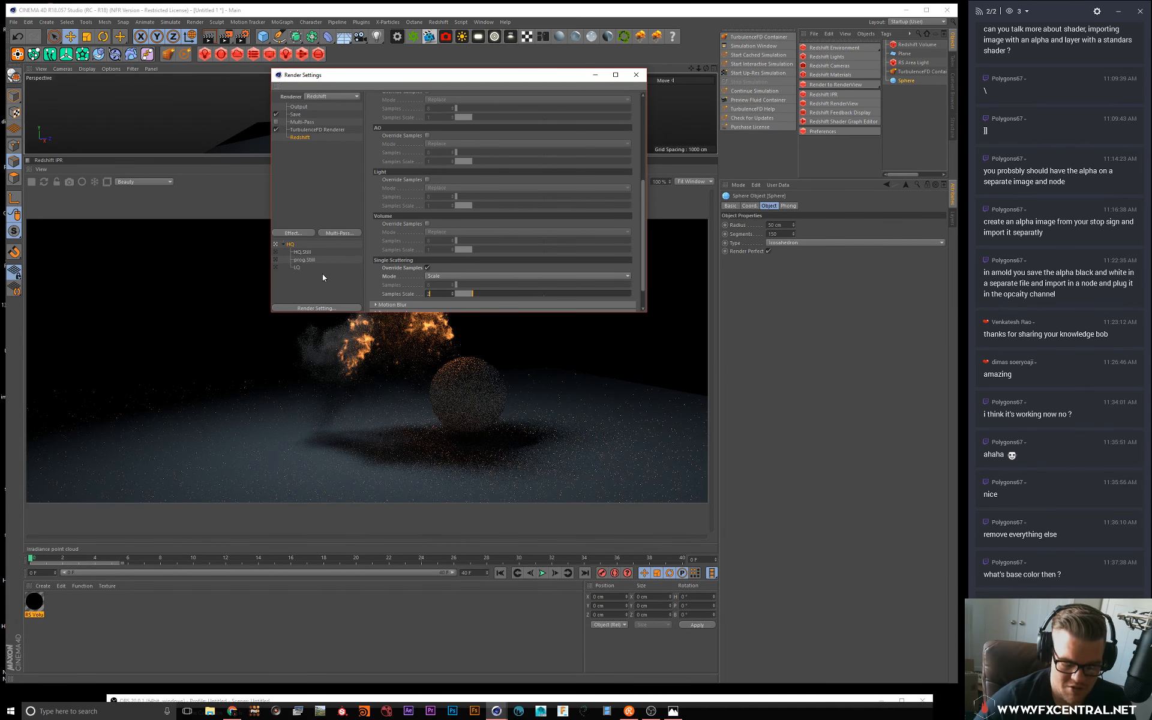
type("2")
key("Return")
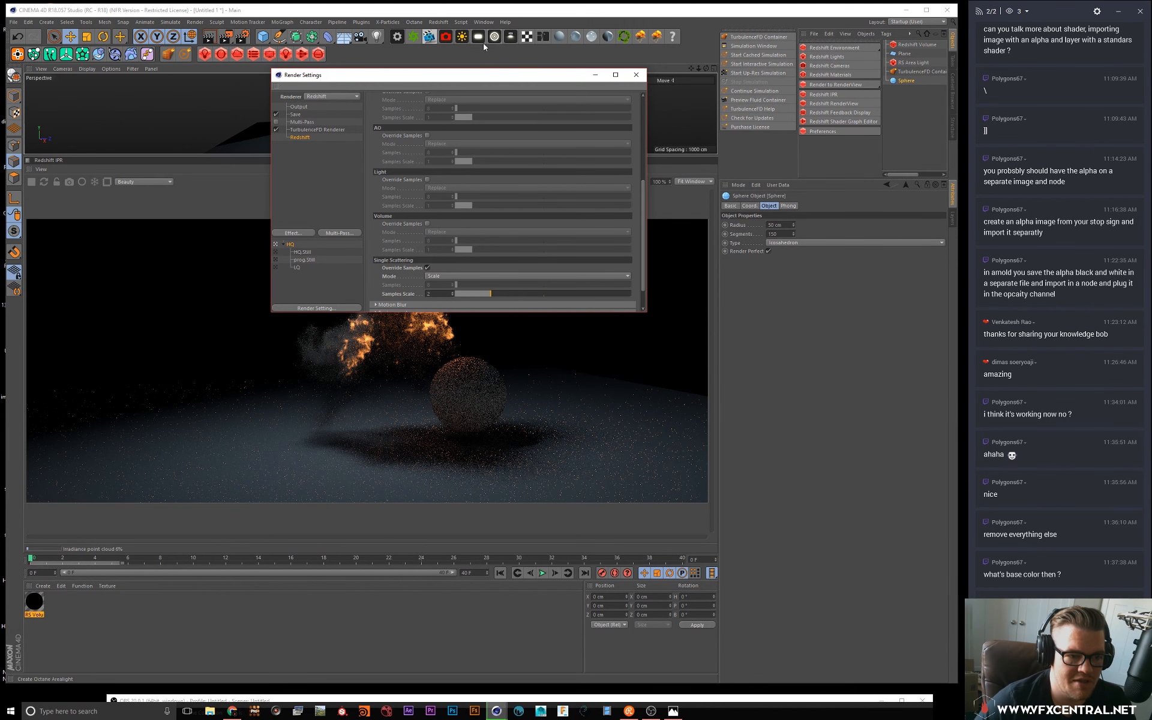
left_click_drag(456, 74, 893, 293)
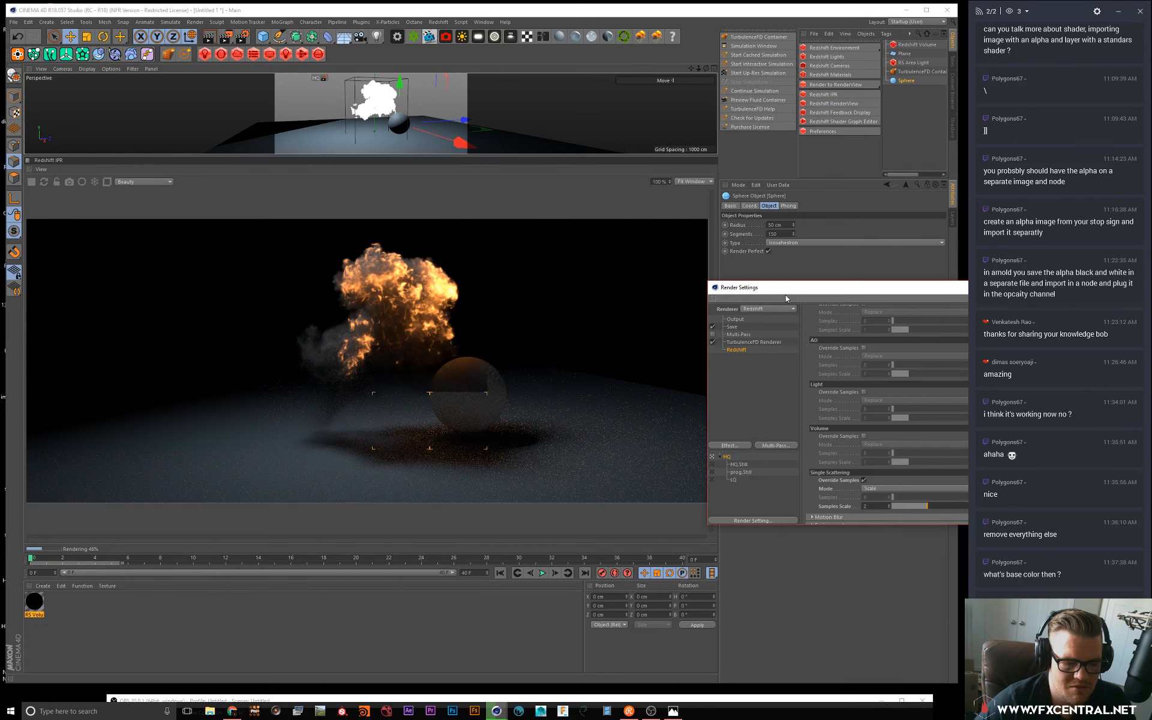
Step: Stop the IPR and turn off the Single Scattering samples override in the Redshift render settings
left_click(32, 181)
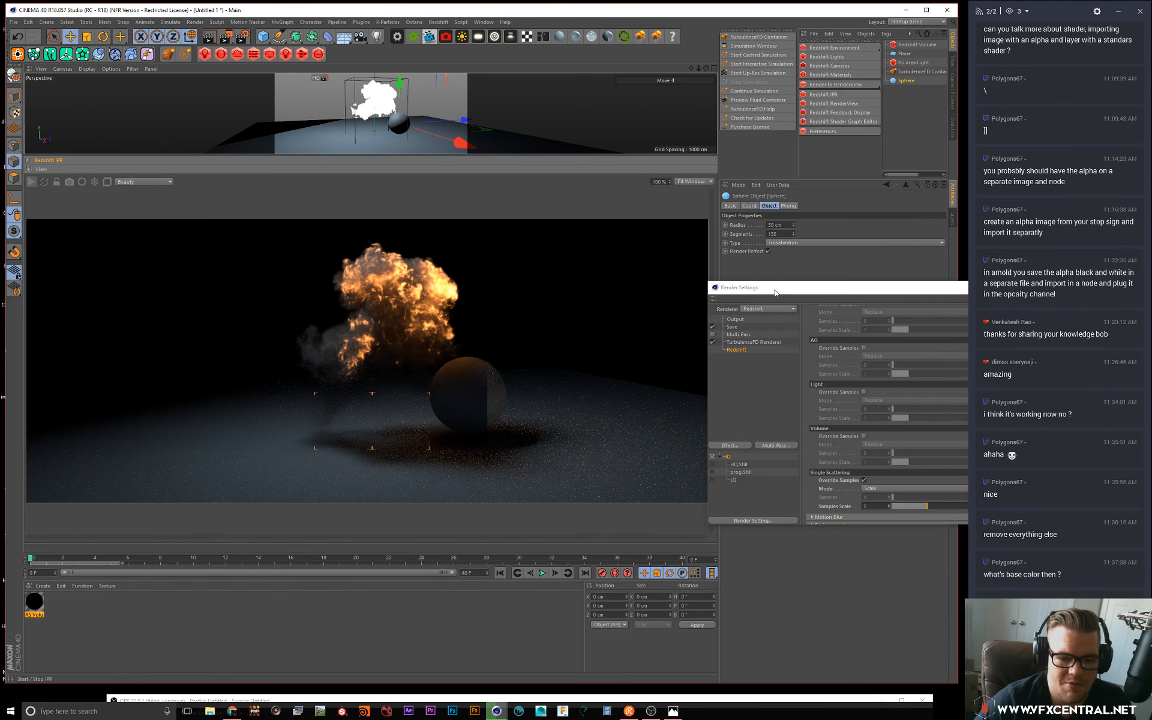
key("ctrl+b")
left_click(544, 378)
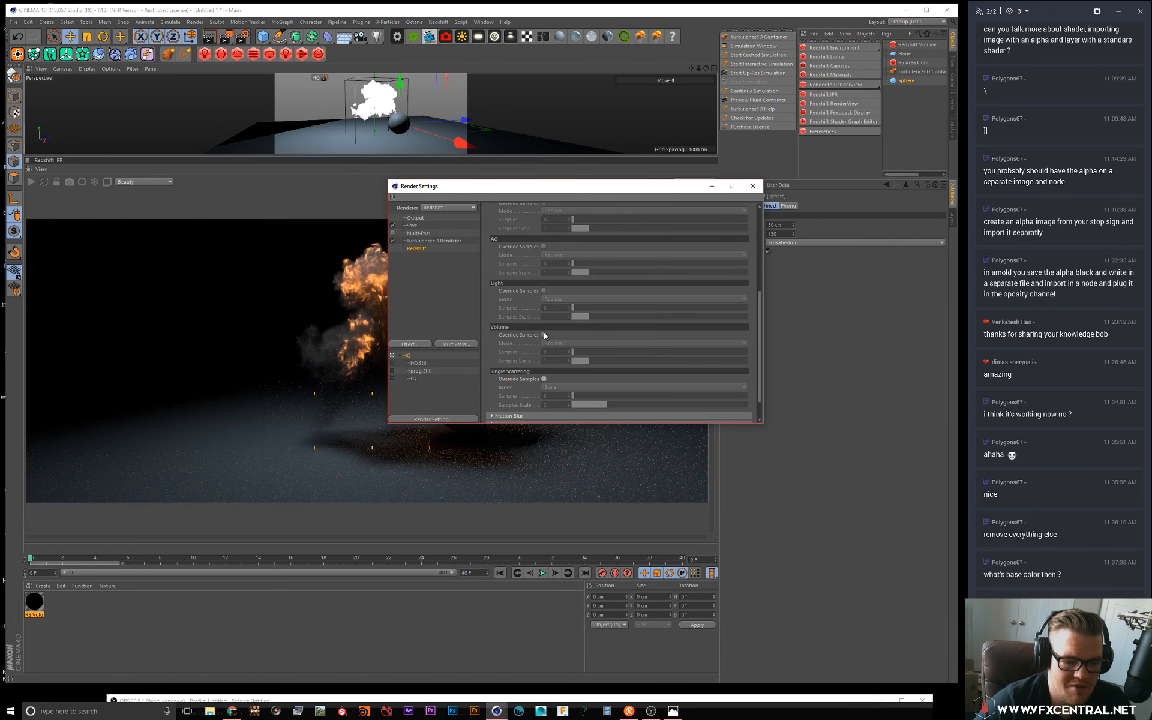
left_click(544, 334)
left_click(561, 343)
left_click(561, 354)
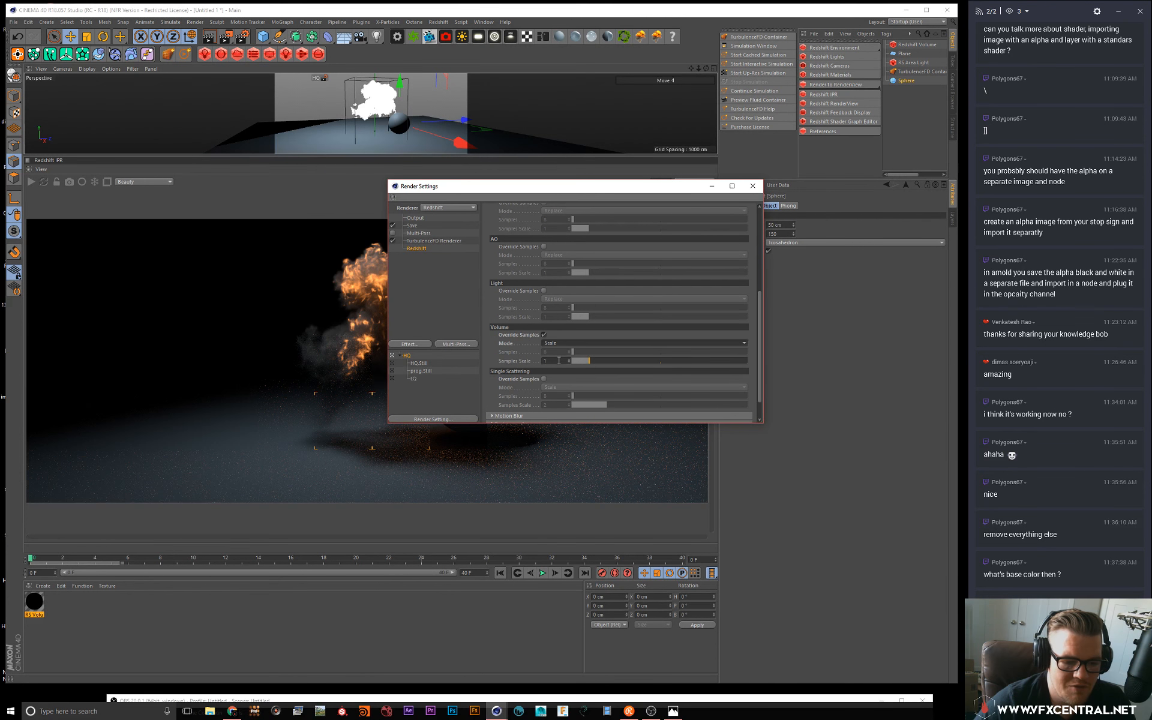
left_click(544, 334)
Step: Override the Light samples with Scale mode and a samples scale of 2
scroll(522, 351, "up", 5)
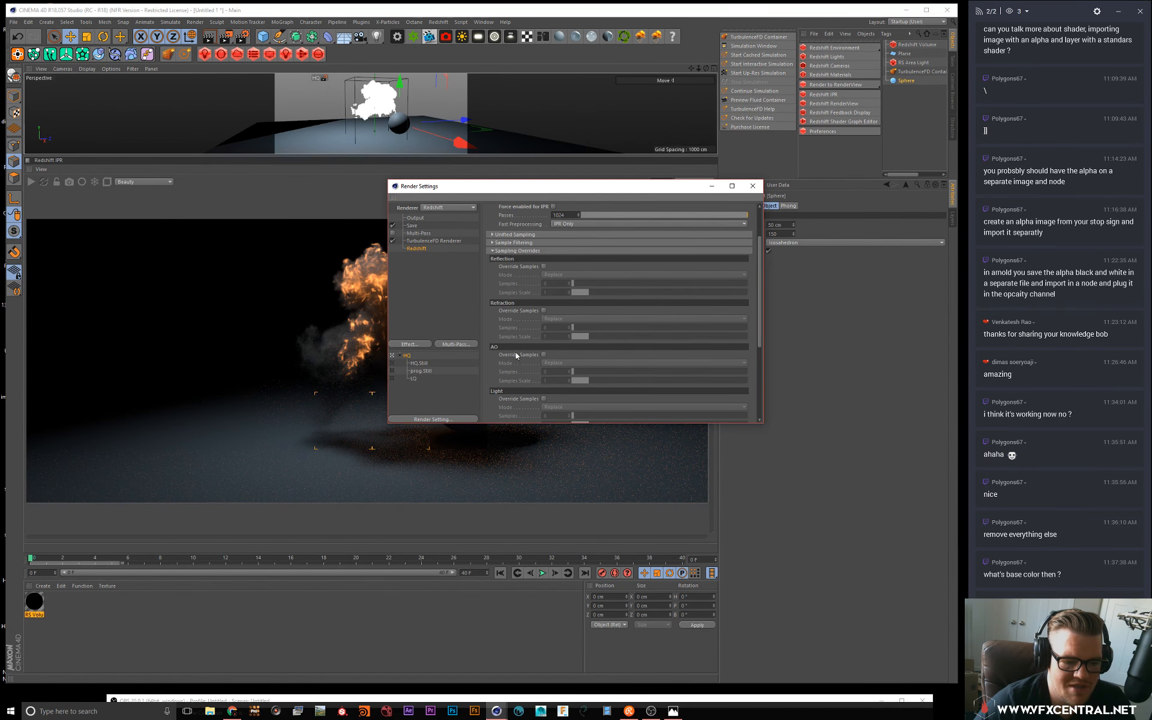
left_click(544, 398)
scroll(528, 398, "down", 2)
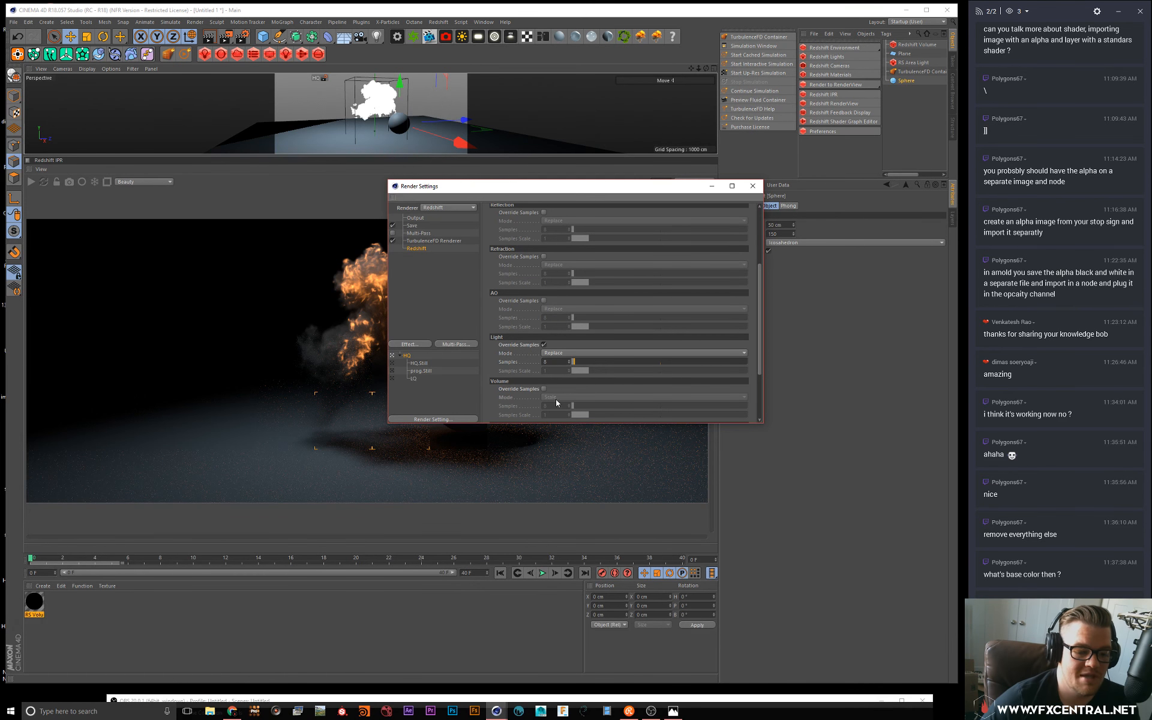
left_click(570, 353)
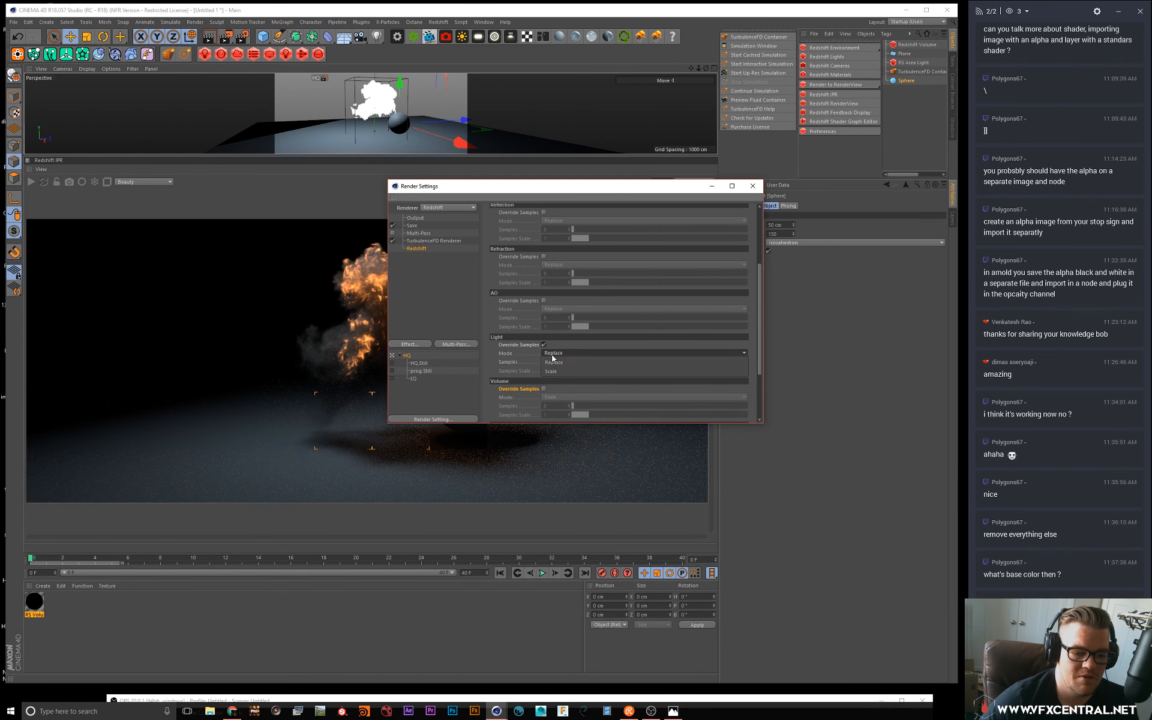
left_click(570, 362)
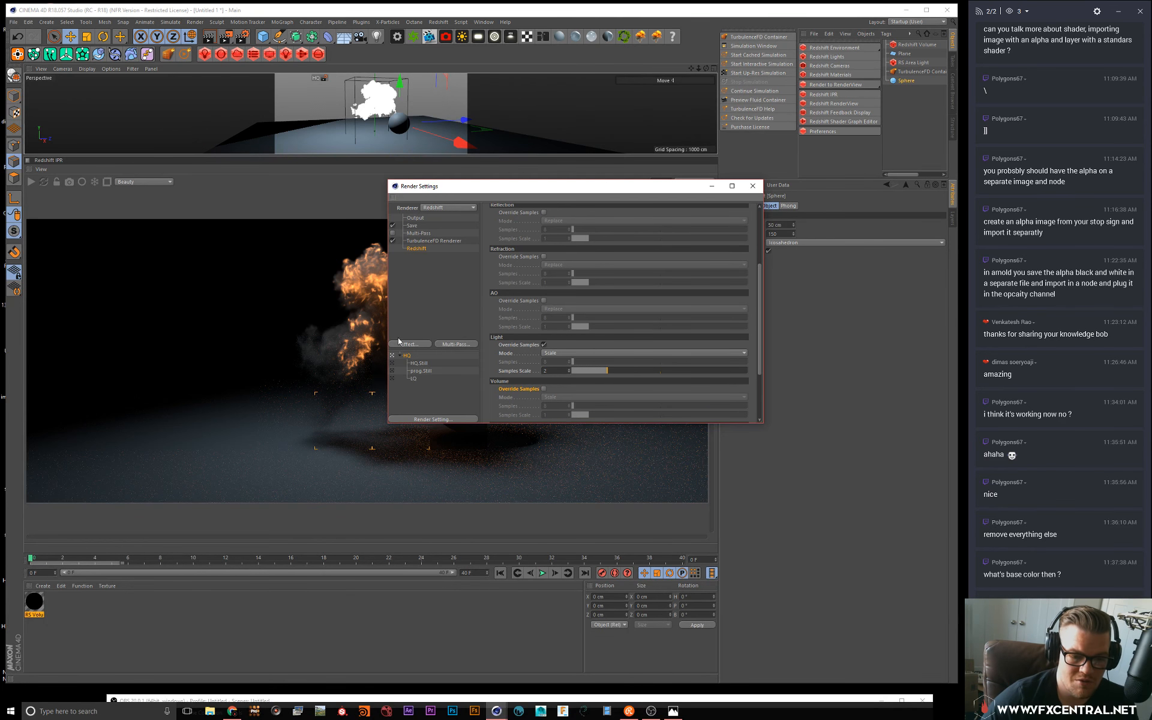
Step: Check the Unified Sampling values and the Brute Force GI ray count, close the render settings and restart the IPR
scroll(504, 310, "up", 2)
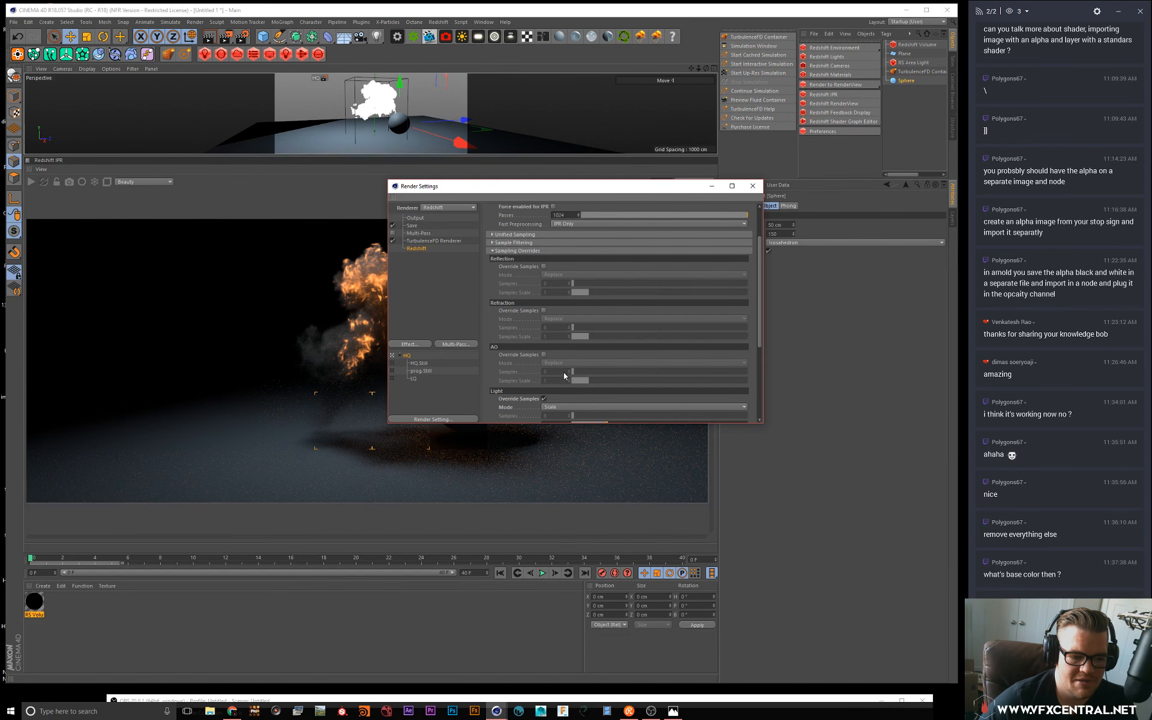
left_click(493, 252)
left_click(493, 289)
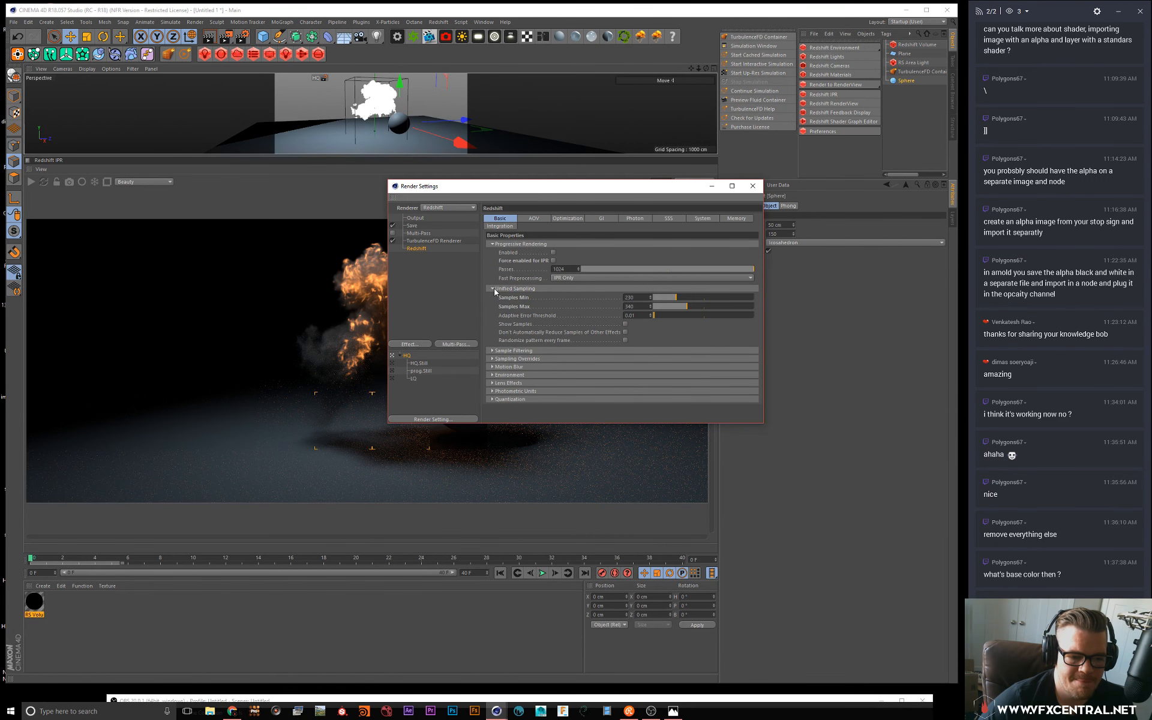
left_click(494, 290)
left_click(596, 219)
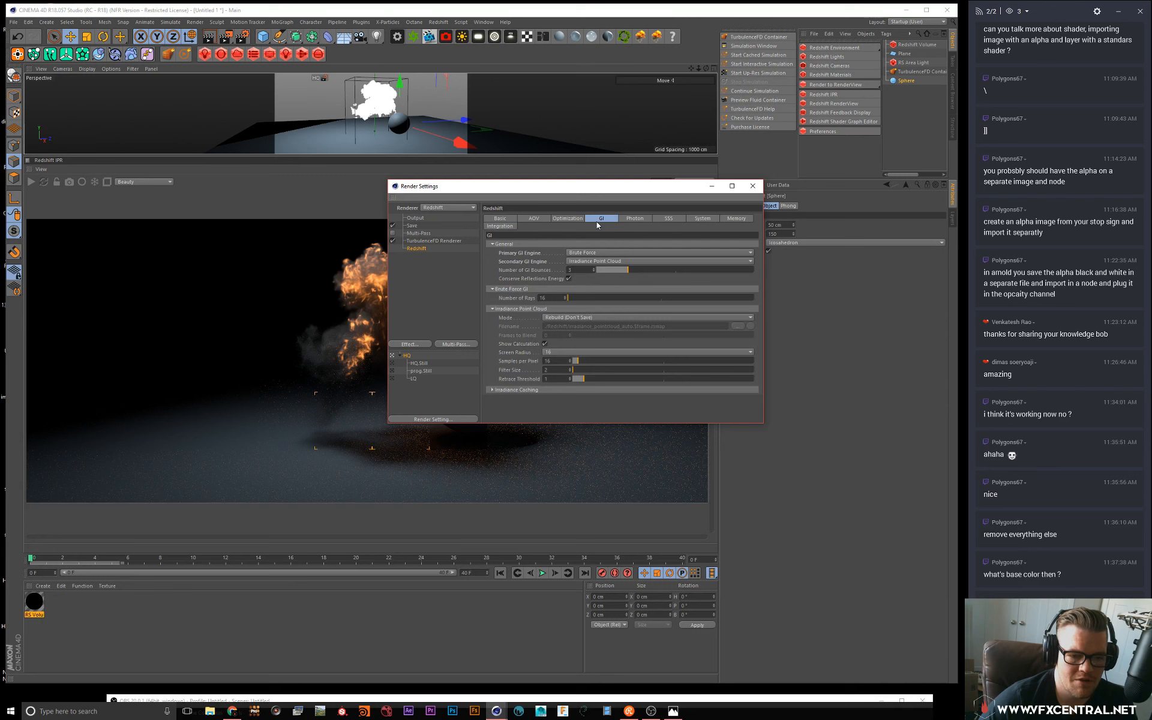
double_click(546, 297)
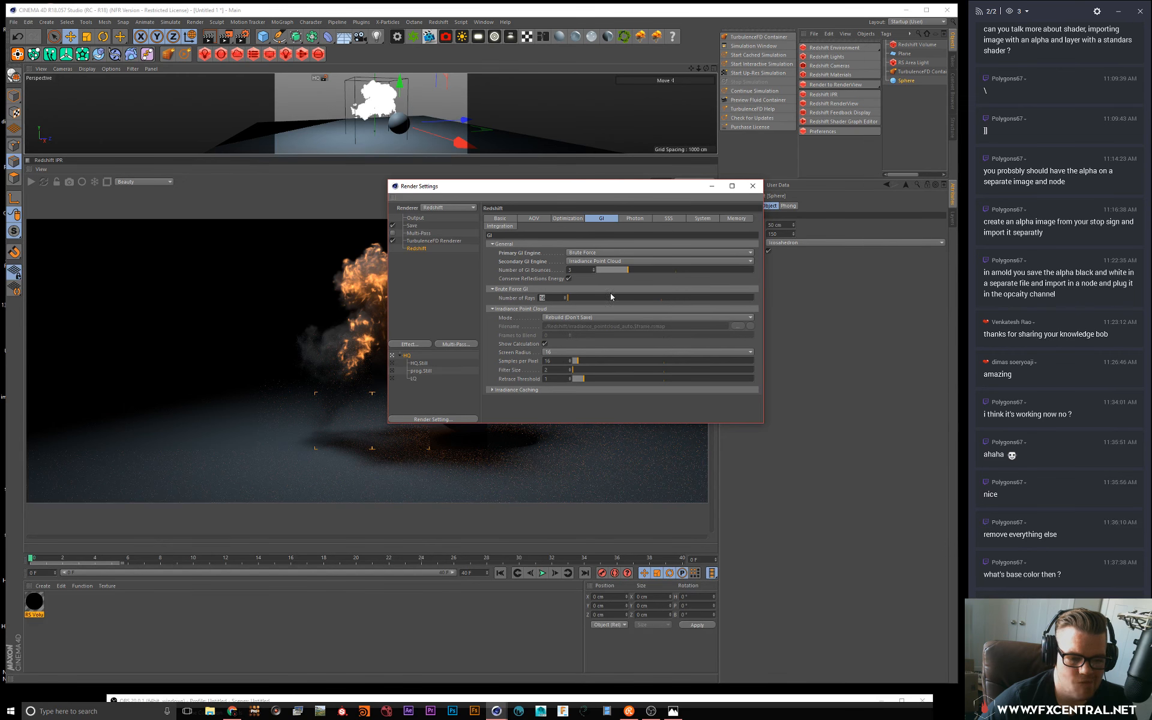
left_click(753, 186)
left_click(33, 181)
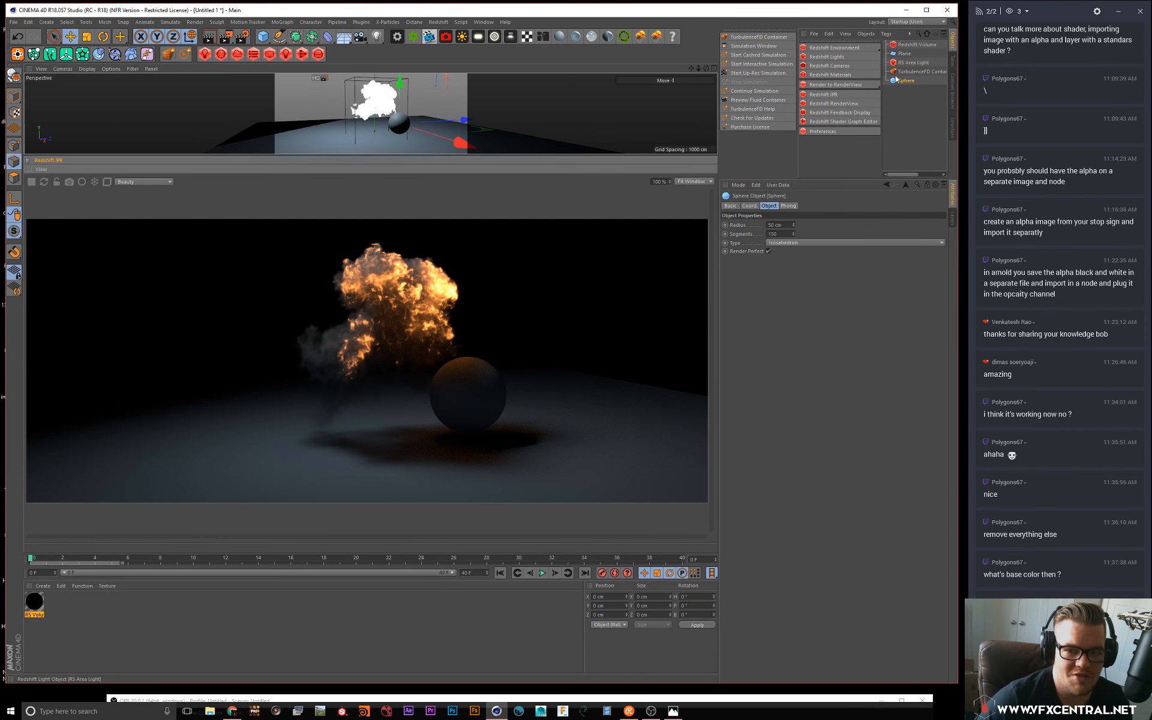
Step: Review the scatter, absorption and emission settings of the RS Volume material, close its editor and clear the selection
double_click(33, 601)
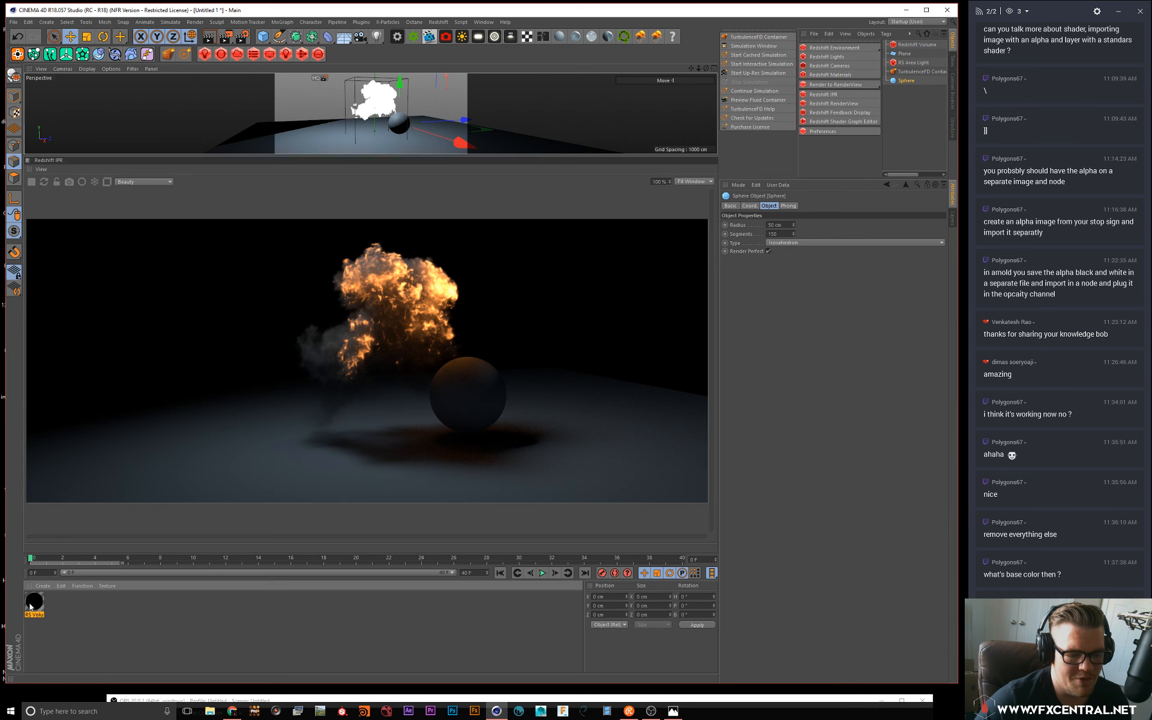
left_click_drag(283, 75, 540, 86)
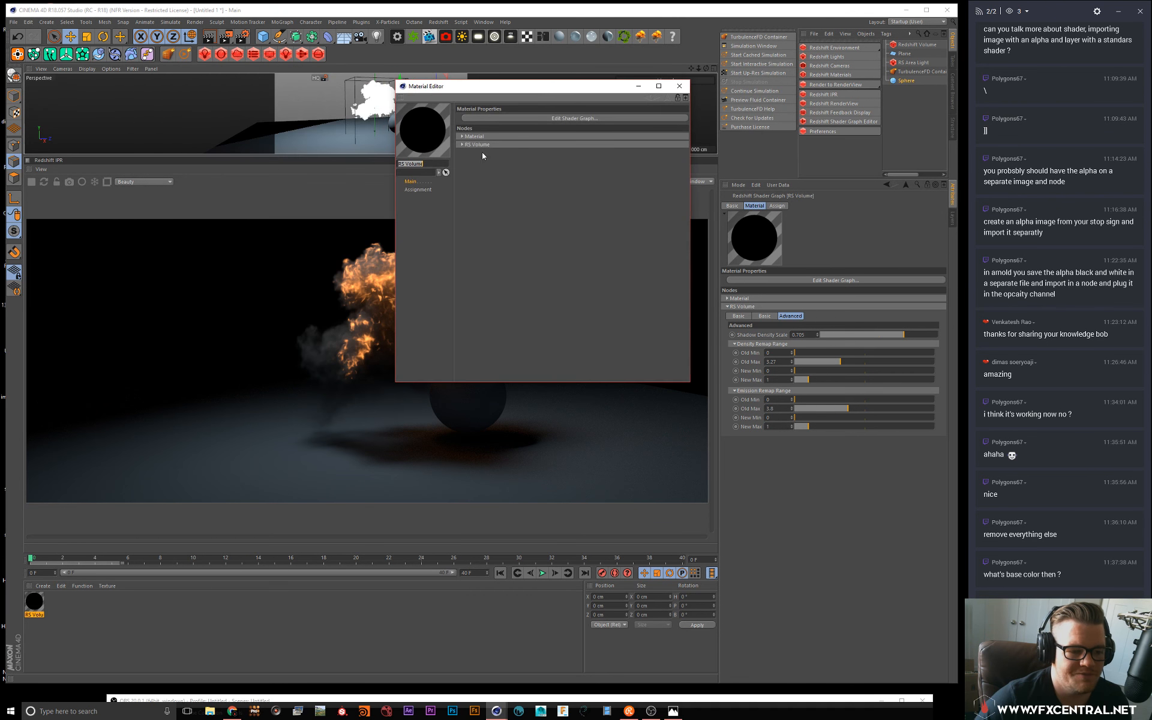
left_click(463, 145)
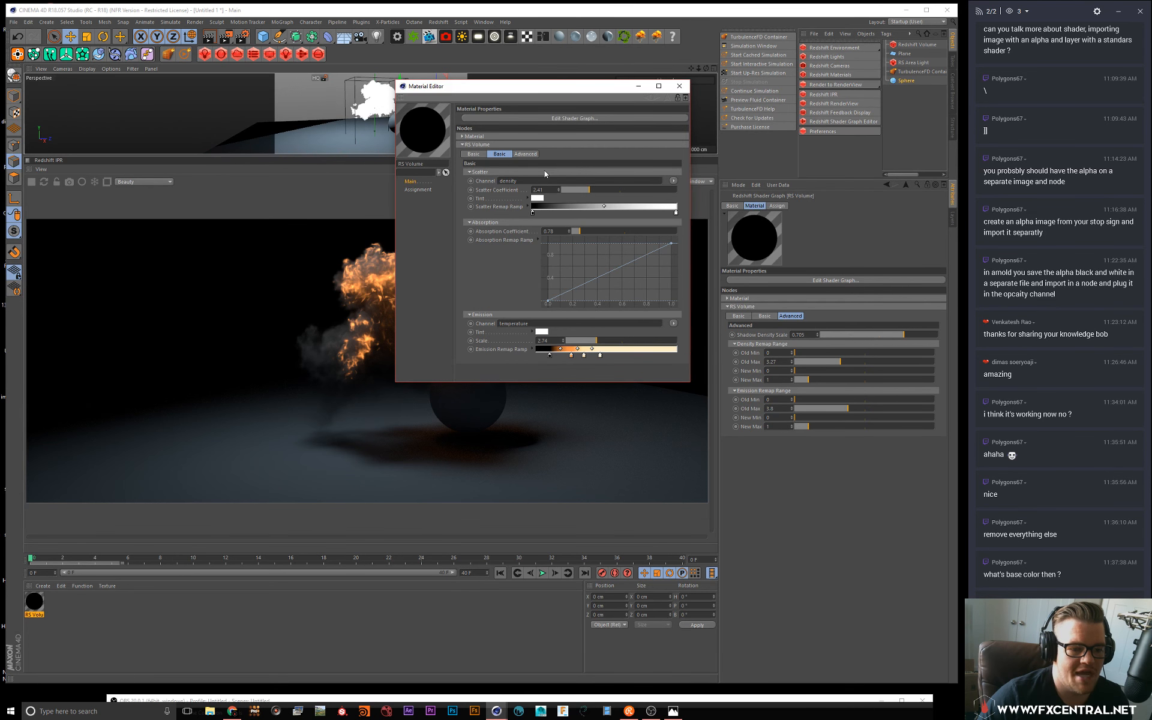
left_click(679, 87)
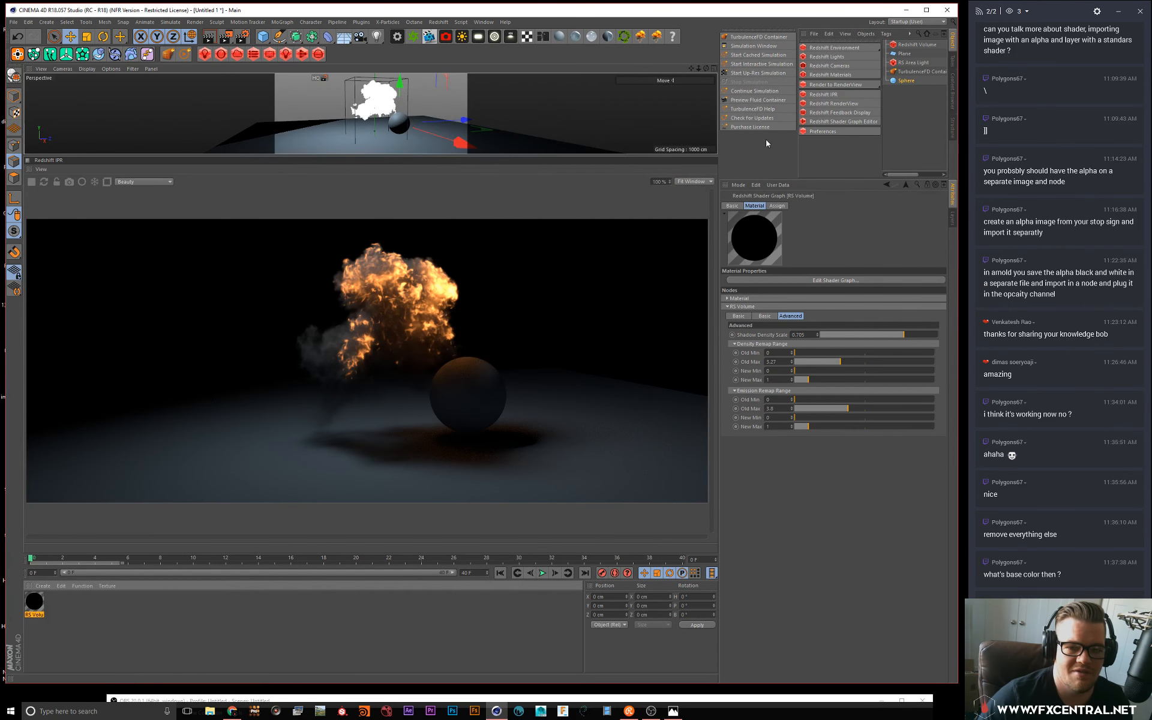
left_click(920, 122)
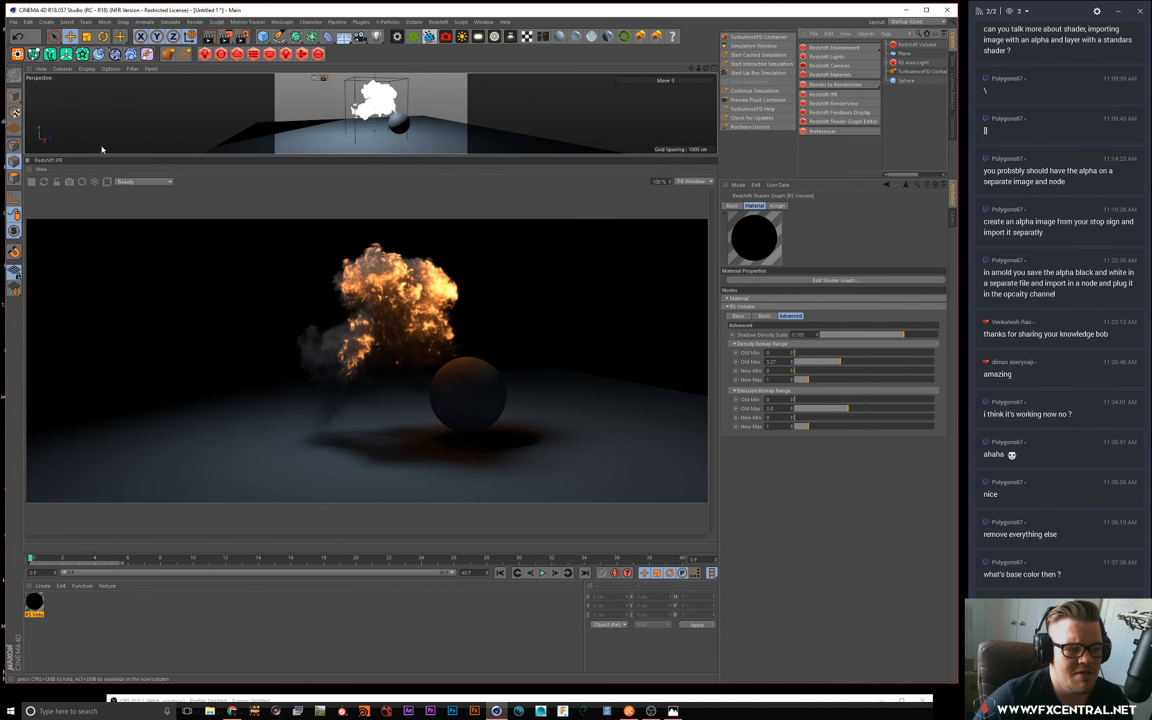
Step: Force progressive rendering for the IPR in the Redshift render settings and close them
left_click(244, 35)
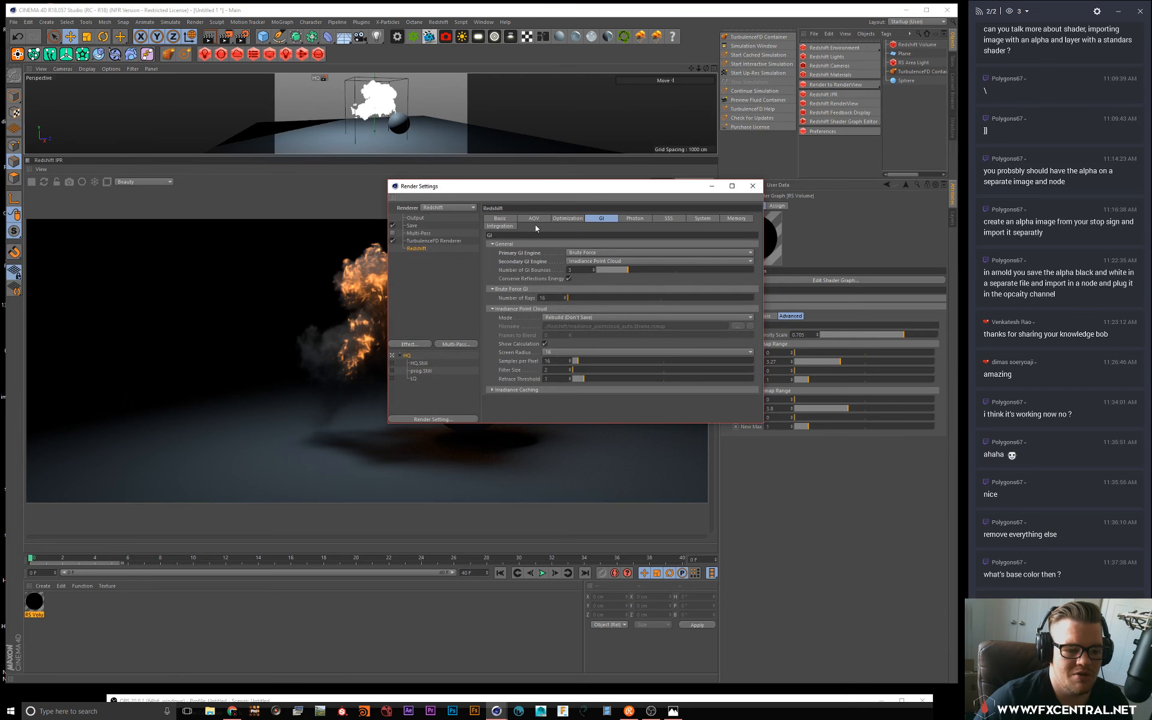
left_click(561, 219)
left_click(500, 218)
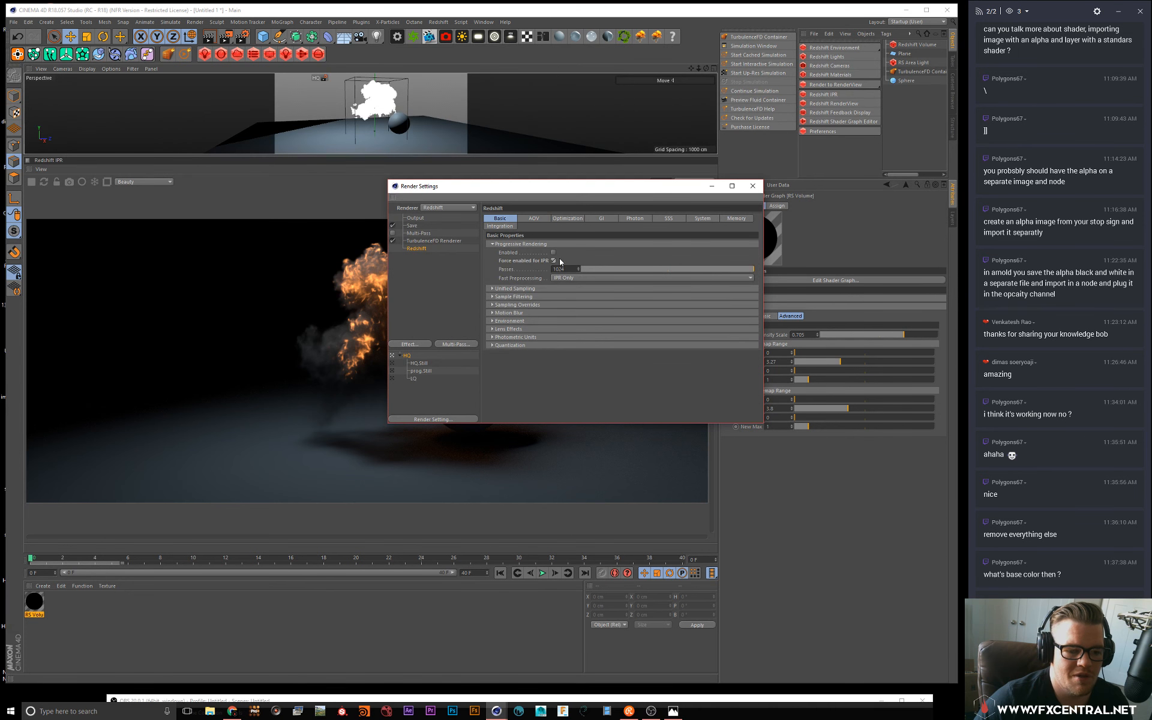
left_click(753, 186)
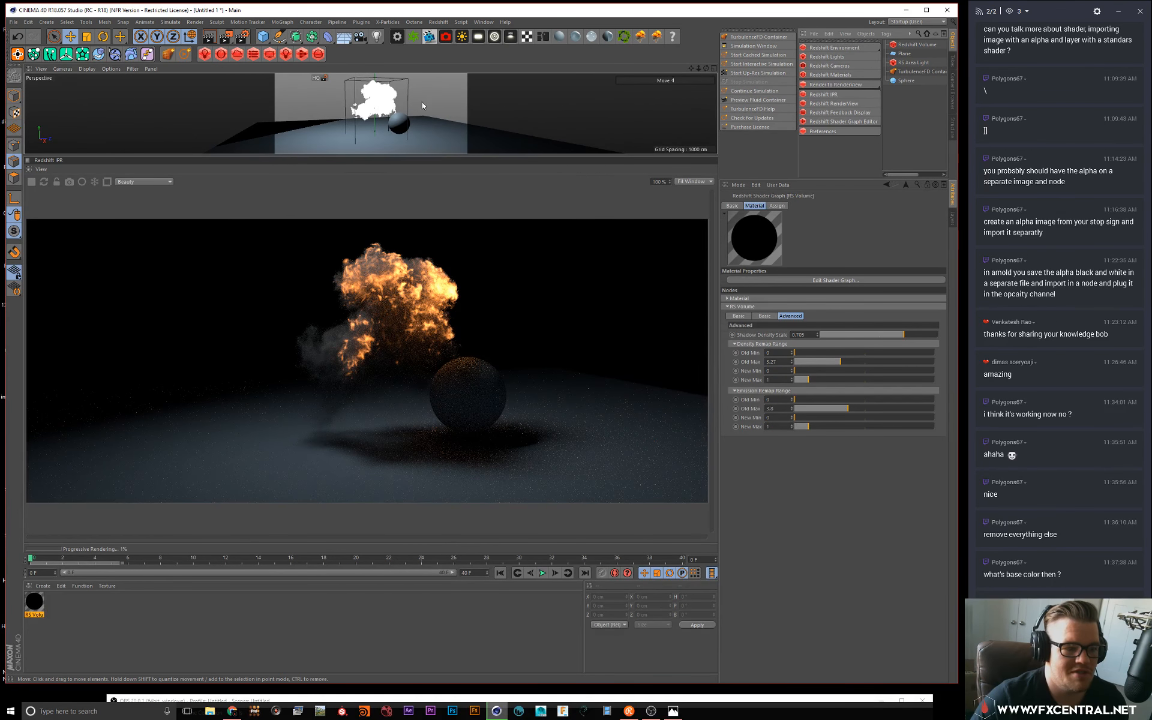
Step: Widen the object list, create a Redshift Material and apply it to the sphere and the plane
left_click_drag(422, 102, 424, 106, "alt")
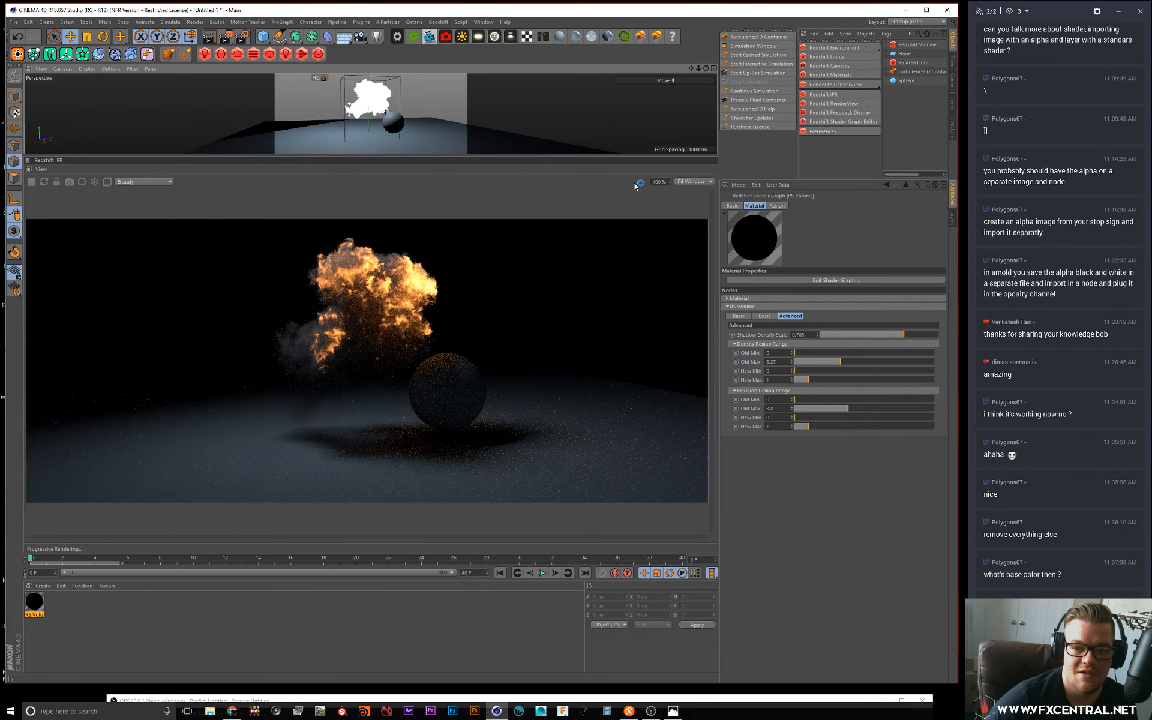
left_click_drag(718, 156, 632, 156)
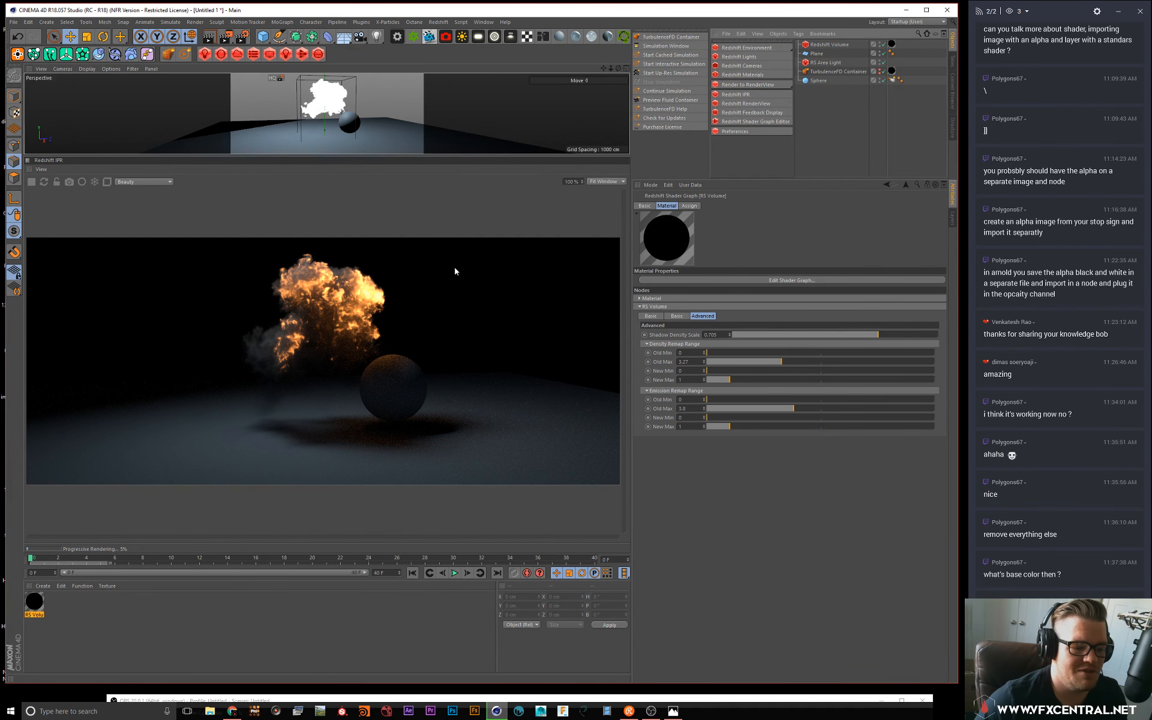
right_click(443, 368)
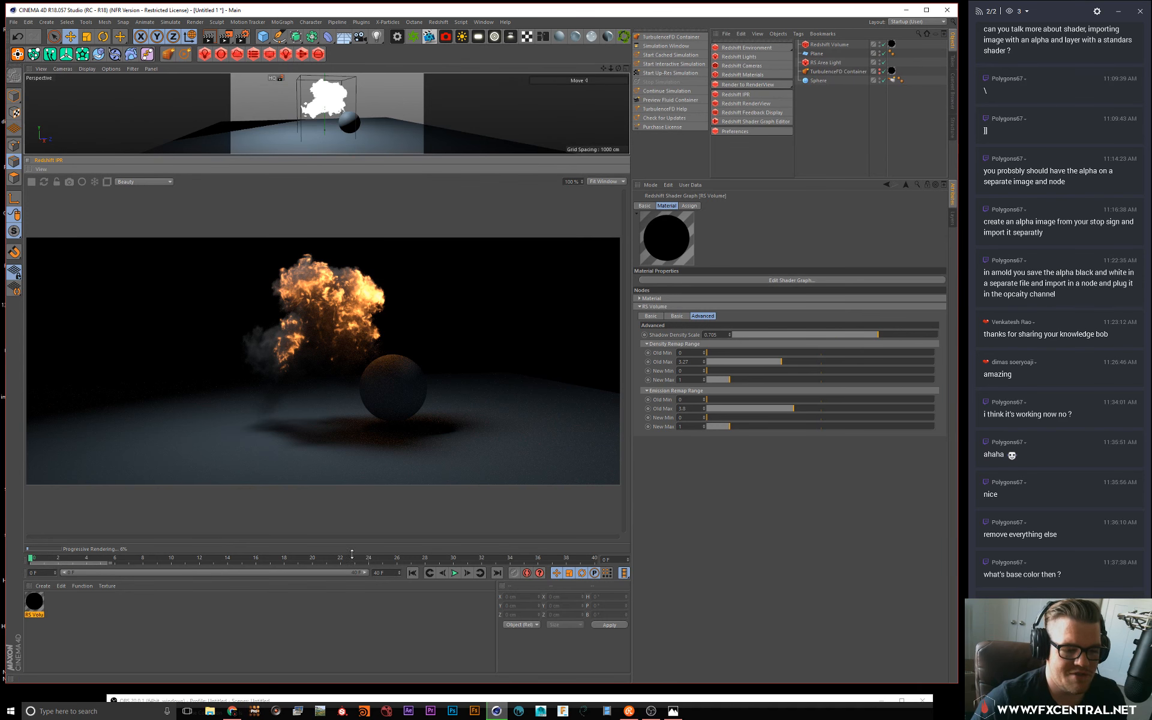
mouse_move(778, 77)
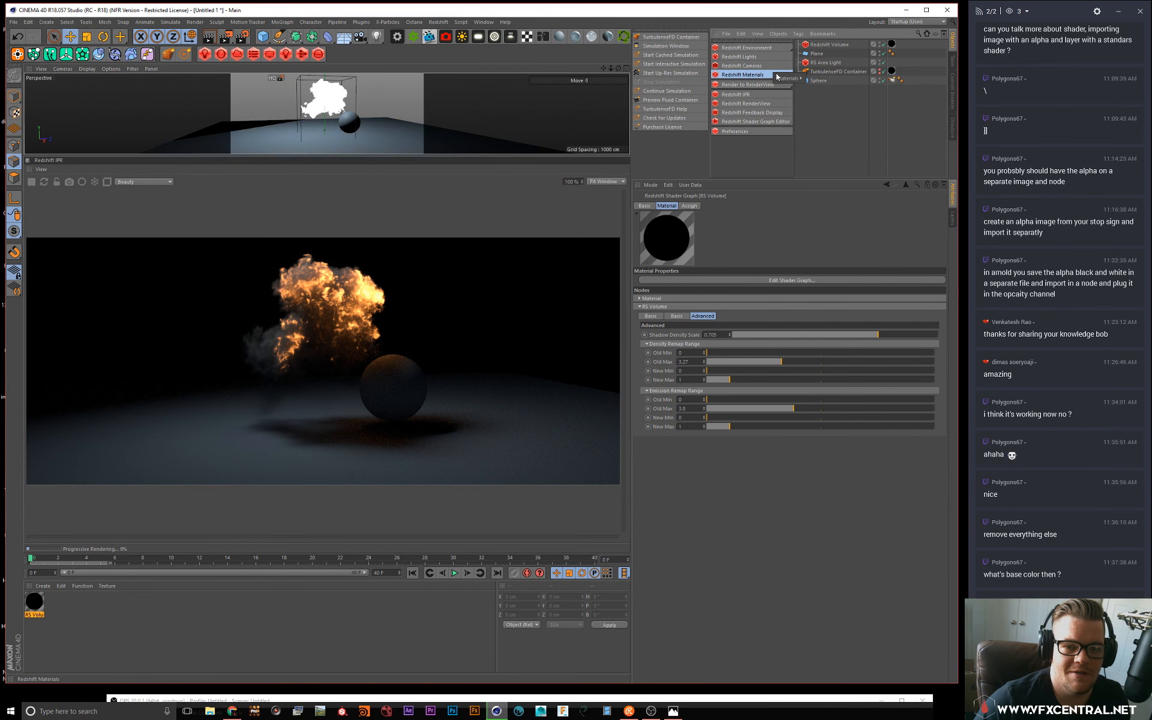
left_click(824, 78)
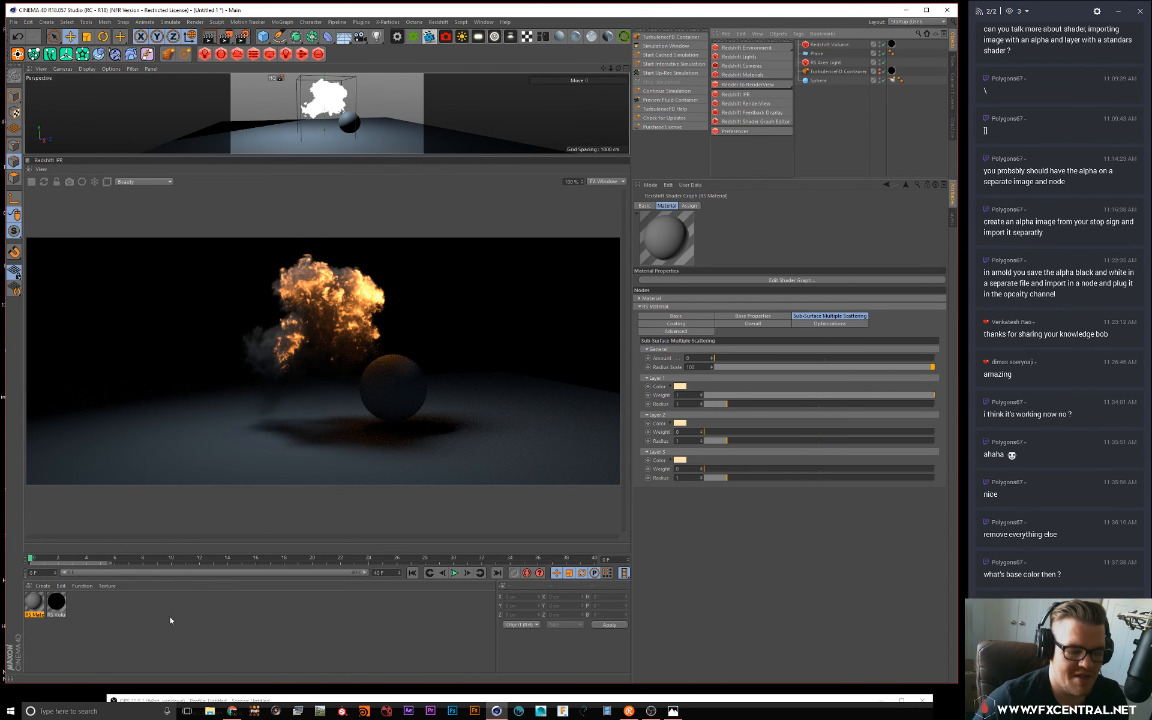
left_click_drag(35, 604, 836, 82)
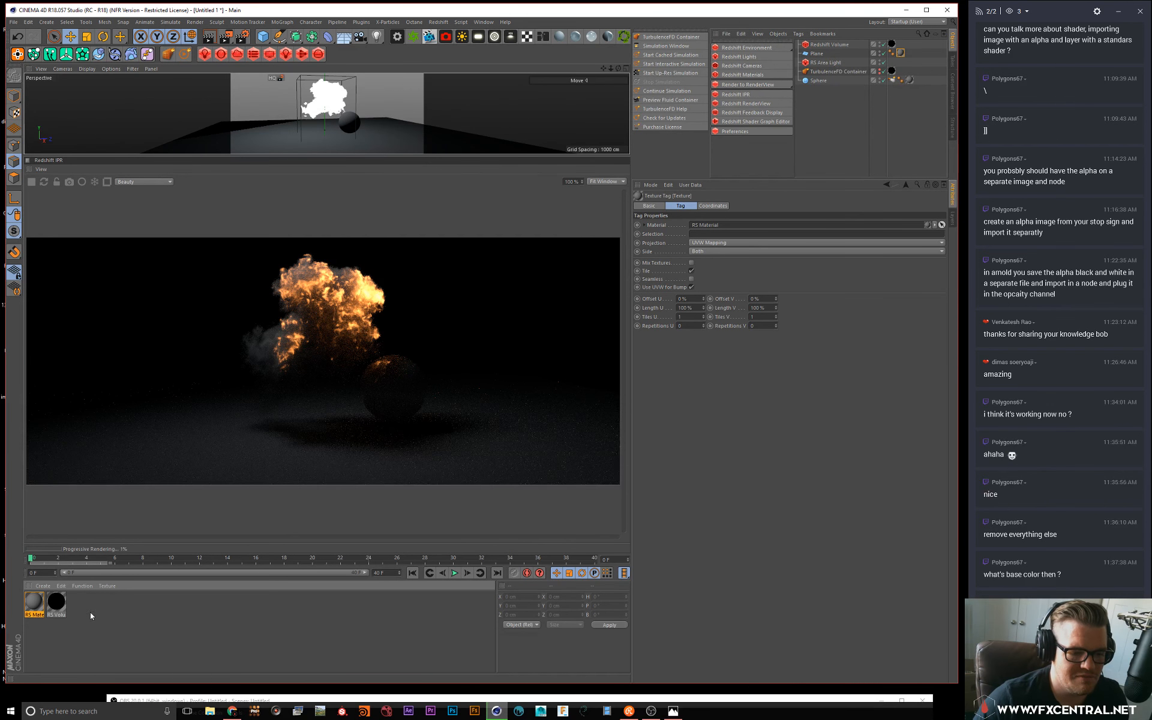
Step: Examine the explosion's light and reflections on the sphere and floor from several angles in the IPR, and stop the render
left_click_drag(385, 132, 344, 128, "alt")
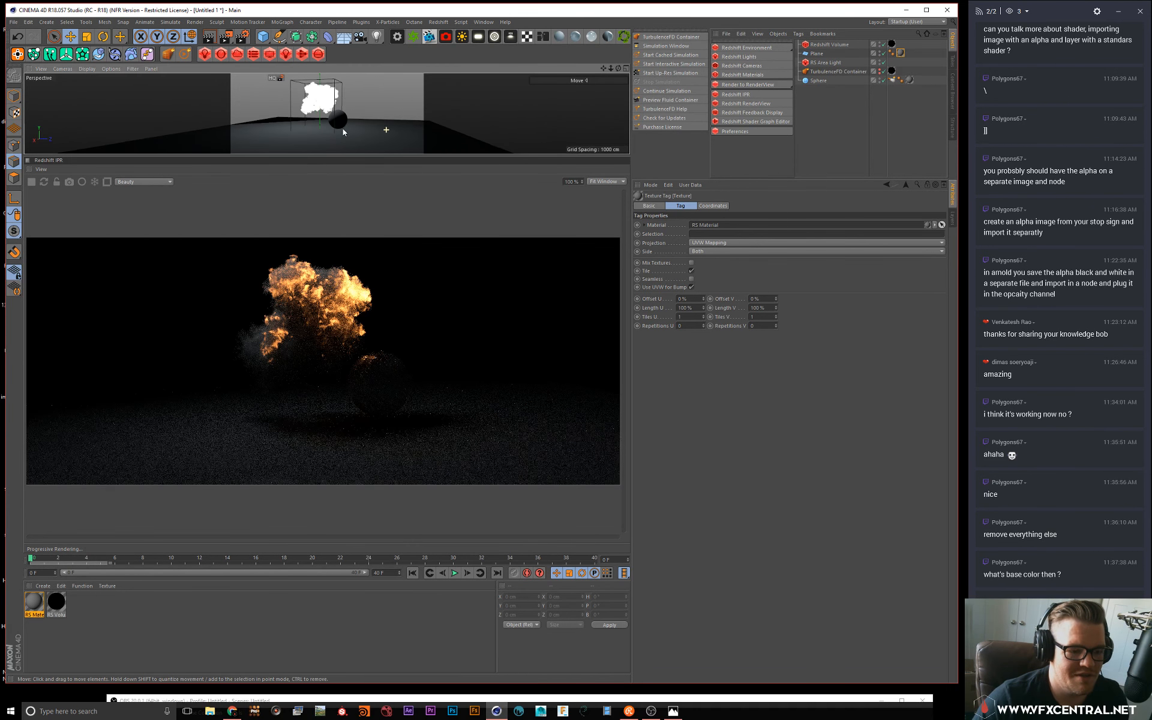
scroll(347, 110, "down", 3)
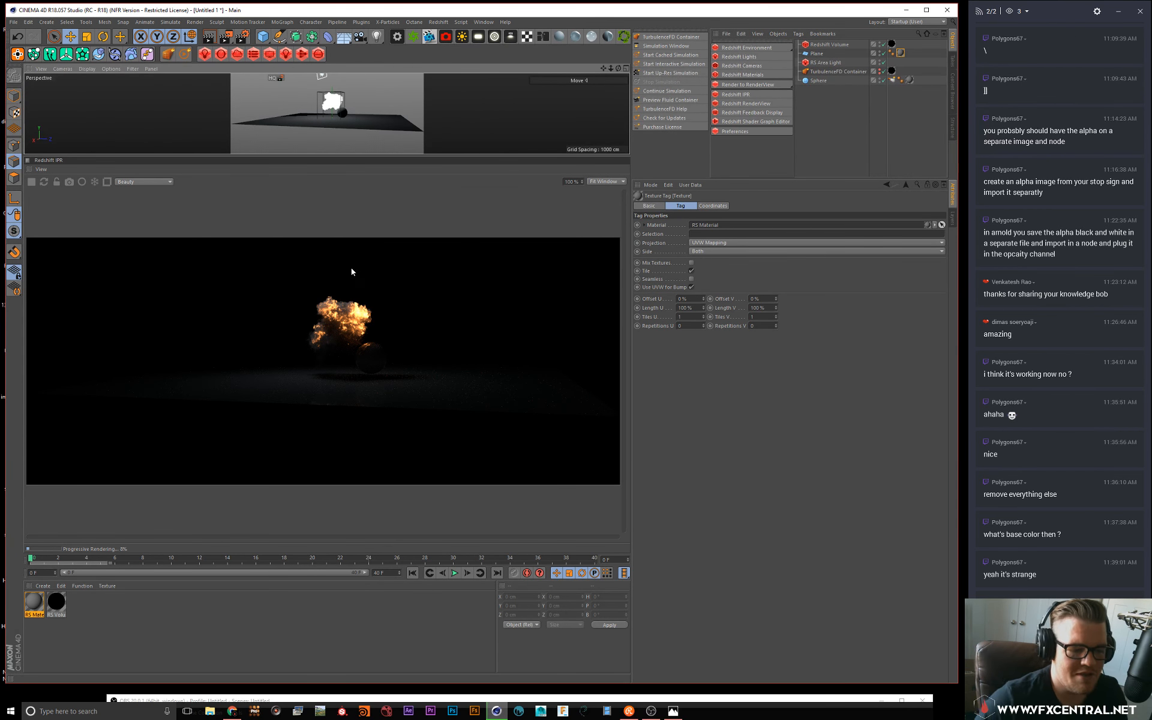
scroll(346, 85, "up", 3)
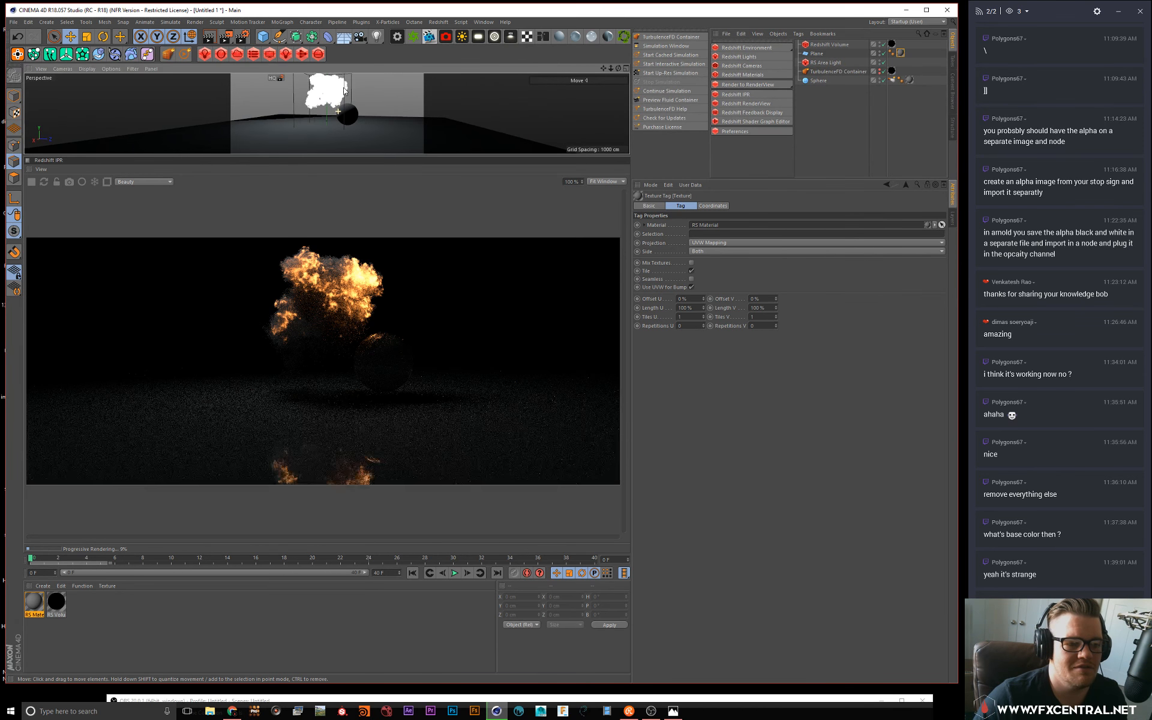
scroll(369, 104, "down", 4)
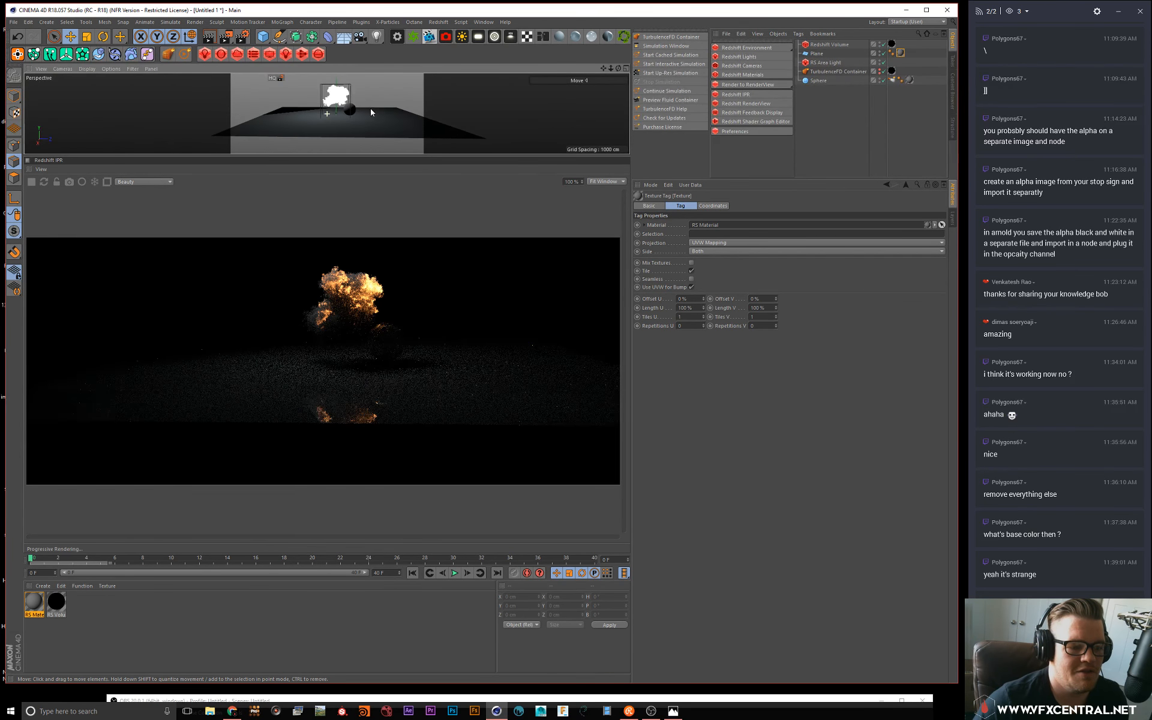
scroll(367, 106, "up", 3)
scroll(373, 106, "up", 1)
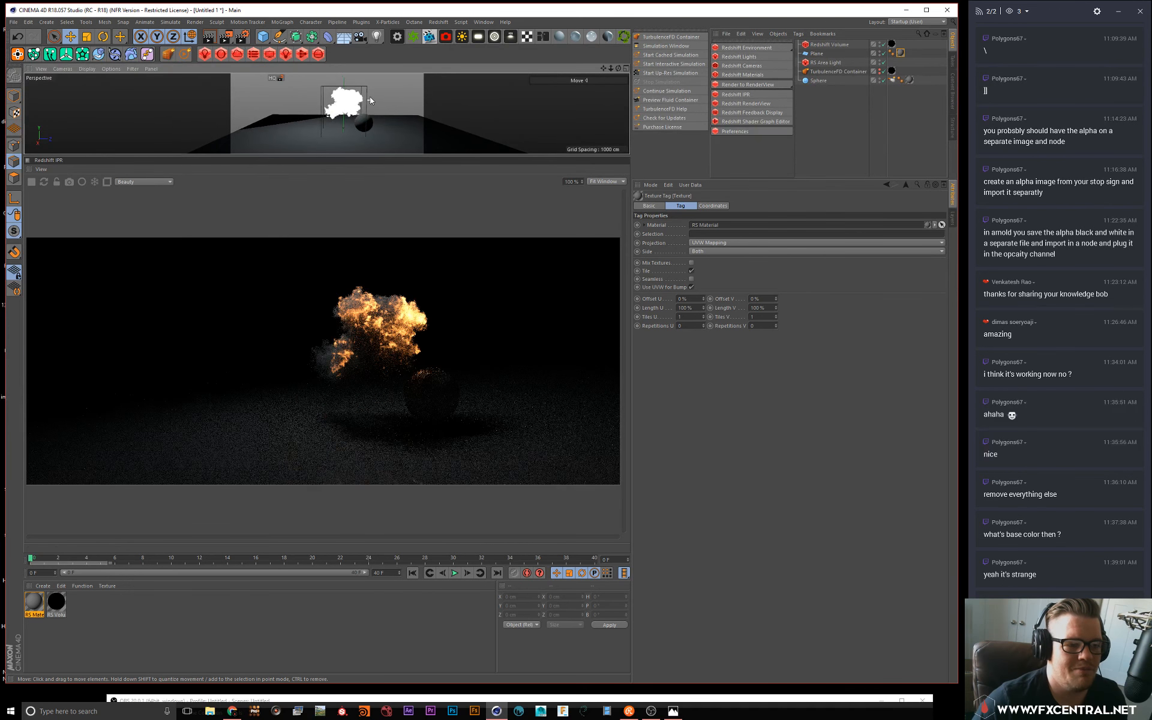
left_click(32, 181)
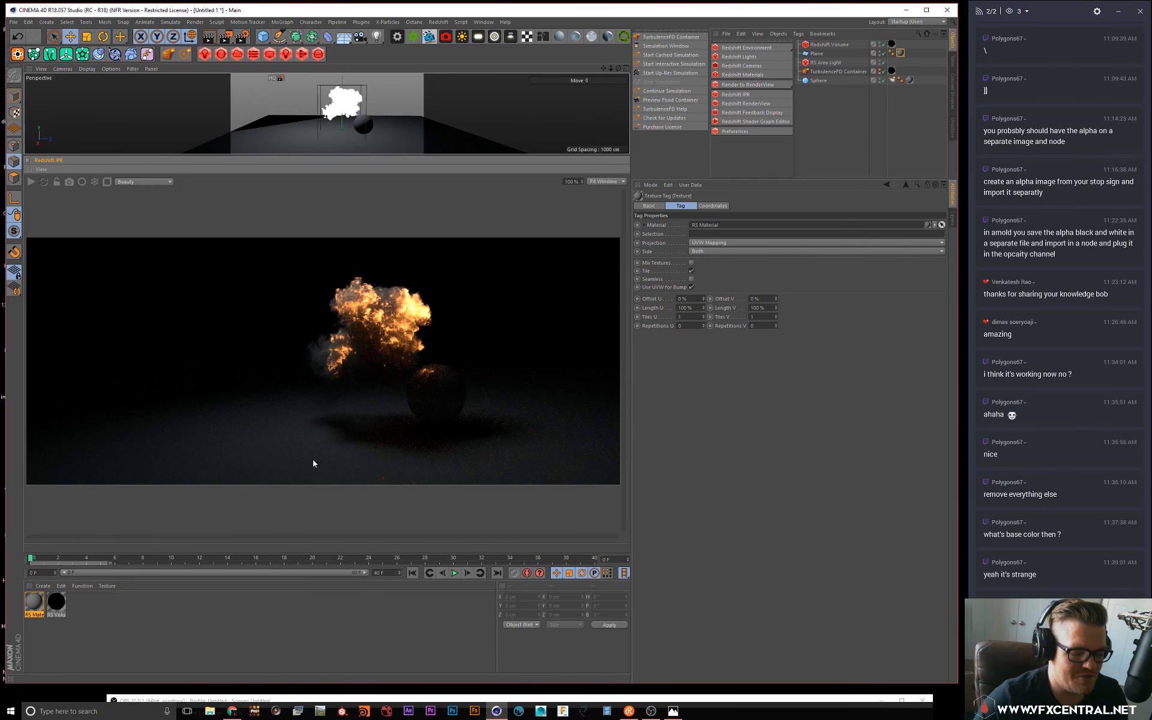
Step: Switch to the Chrome browser and look over the VFX Crash Course page and the product categories on the VFXCentral site
mouse_move(232, 711)
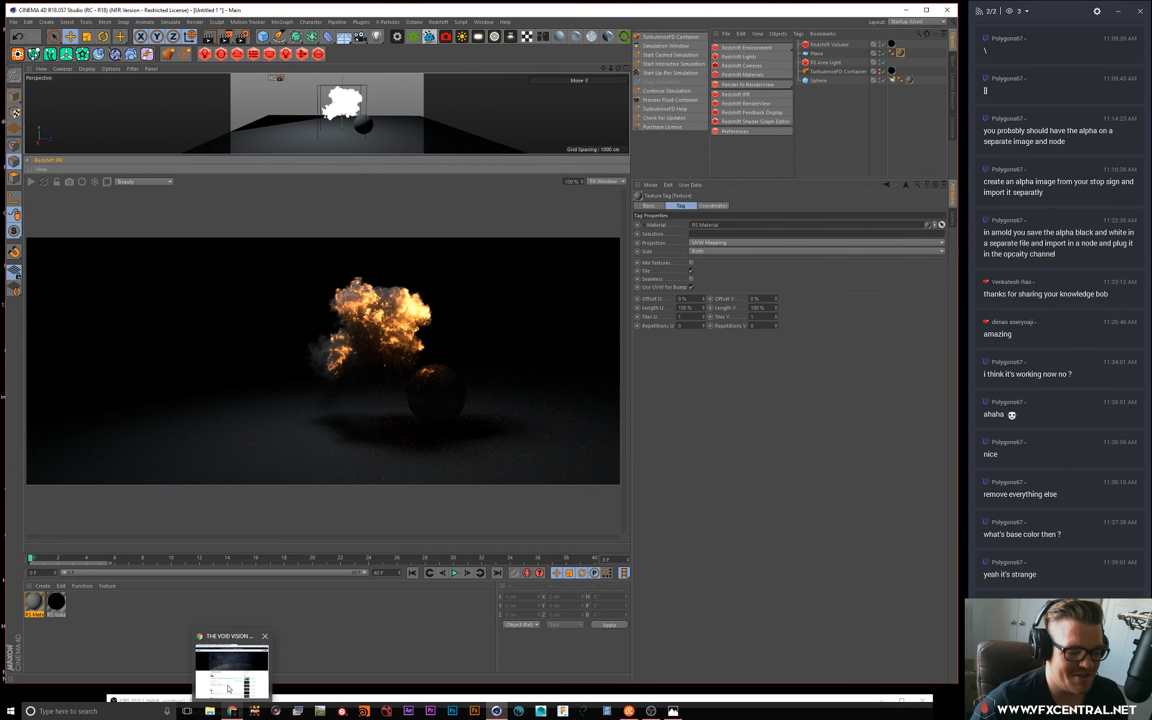
left_click(230, 684)
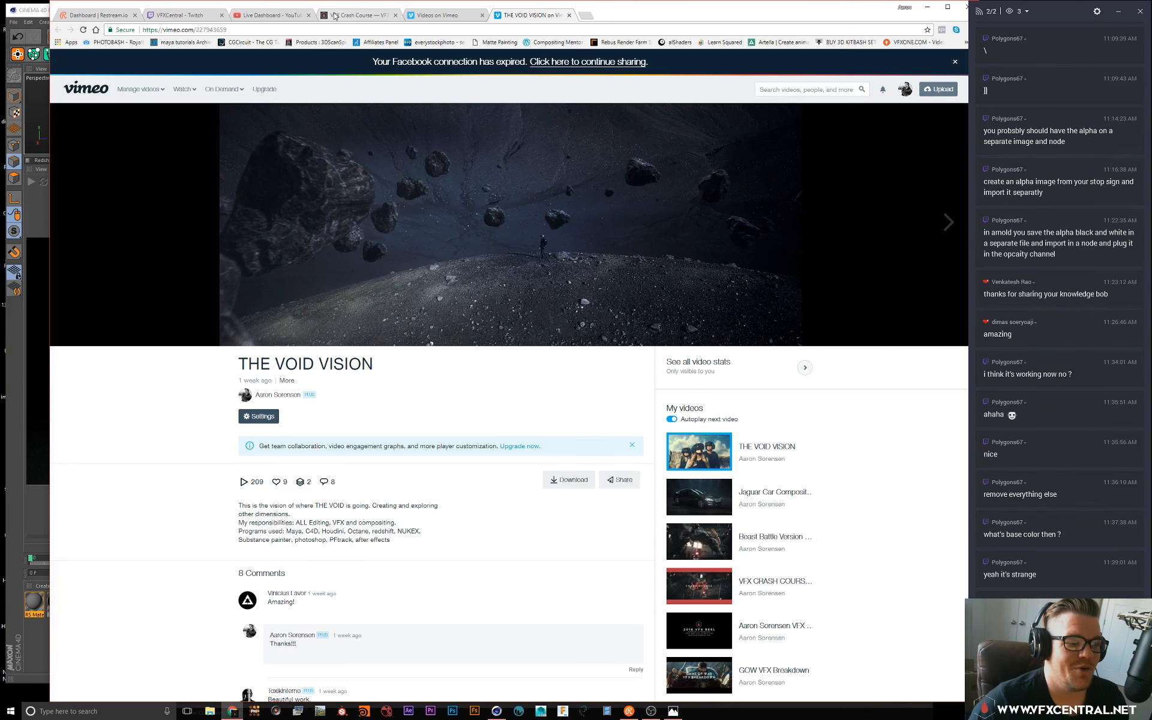
left_click(355, 15)
scroll(390, 387, "up", 4)
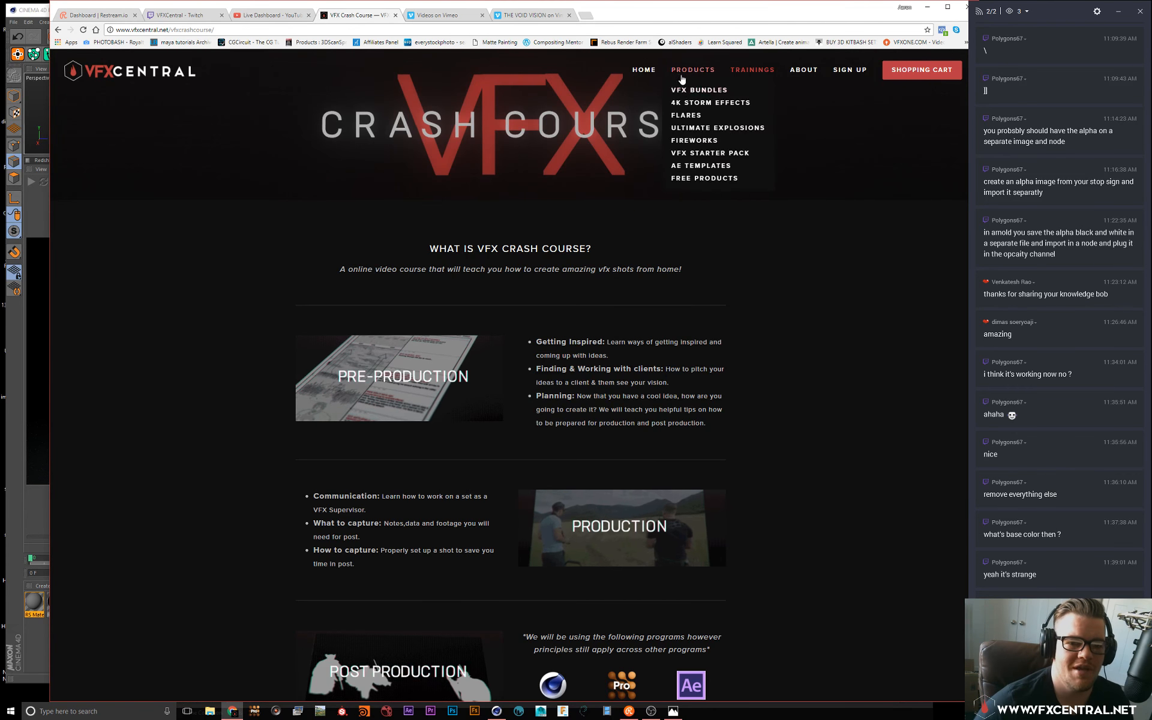
Step: Look over the VFX Bundles page on the VFXCentral site, and open the Anomaly Lens Set details from the Flares product page
mouse_move(700, 78)
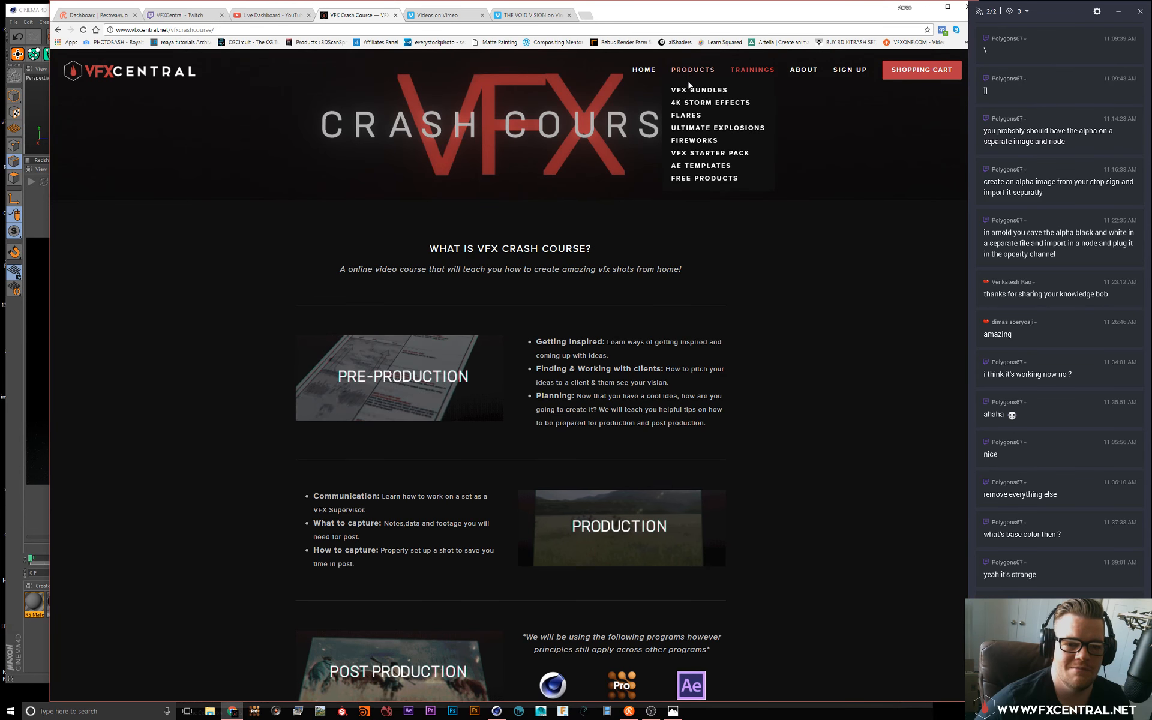
left_click(688, 90)
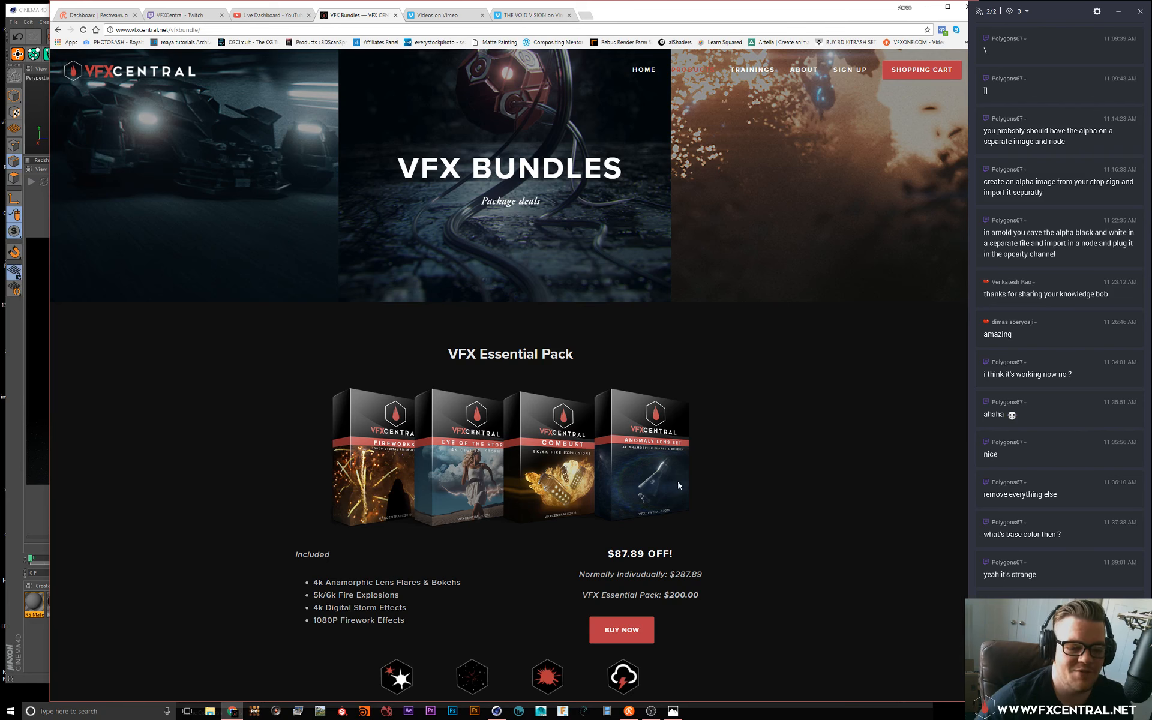
mouse_move(700, 73)
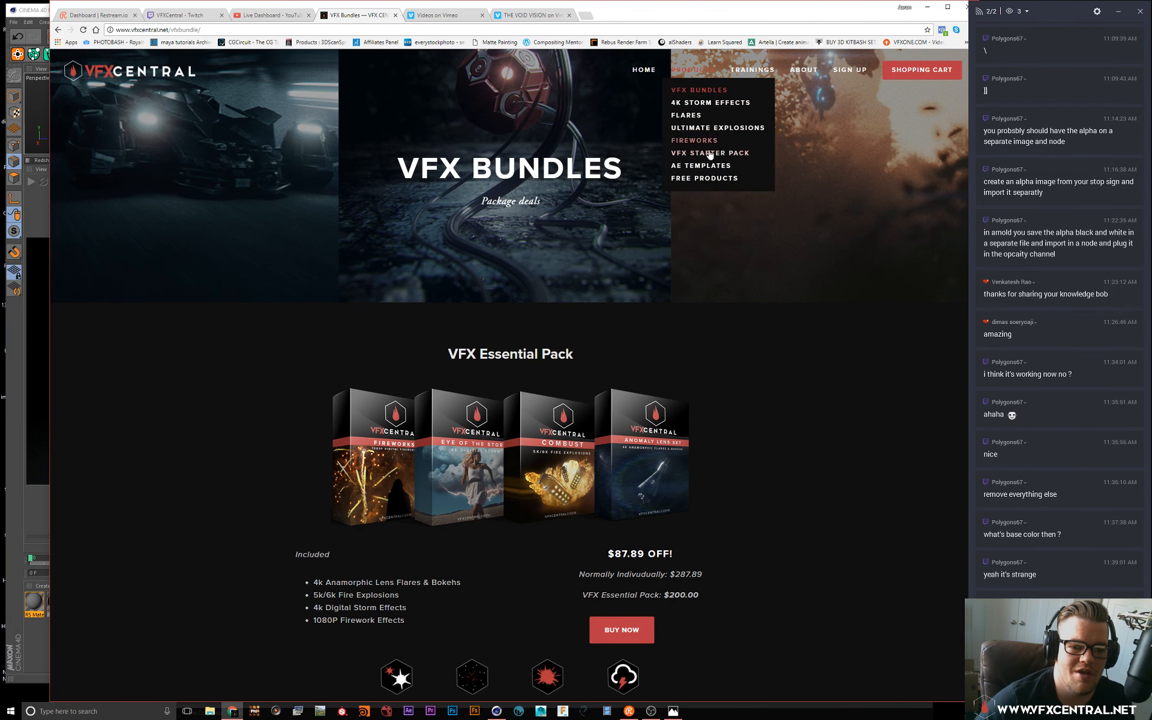
left_click(694, 118)
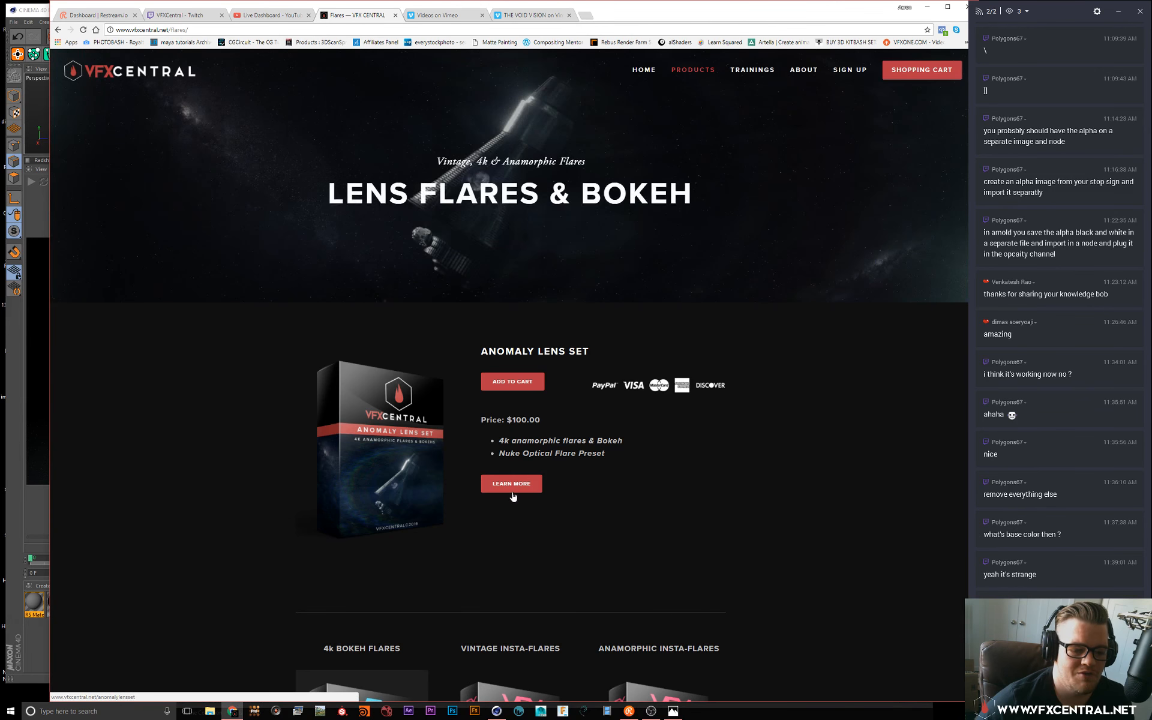
left_click(513, 493)
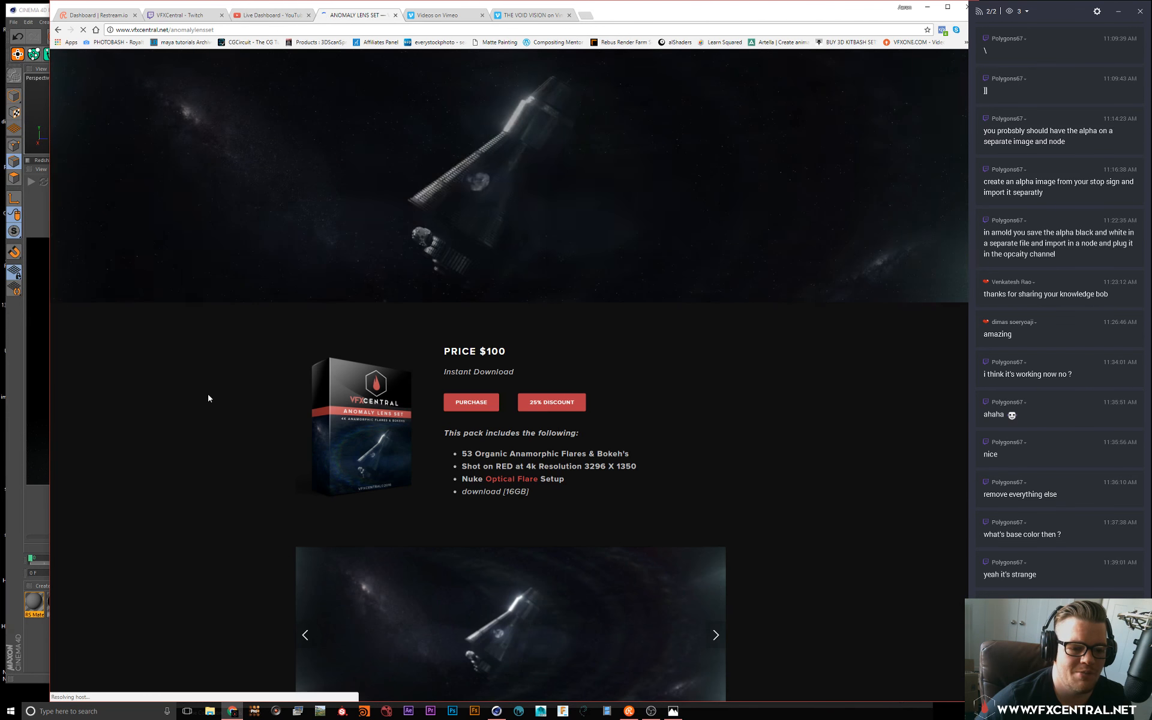
Step: Examine the Anomaly Lens Set page, including its slideshow of sample flare images, description and pack contents
scroll(204, 414, "down", 2)
scroll(200, 424, "down", 3)
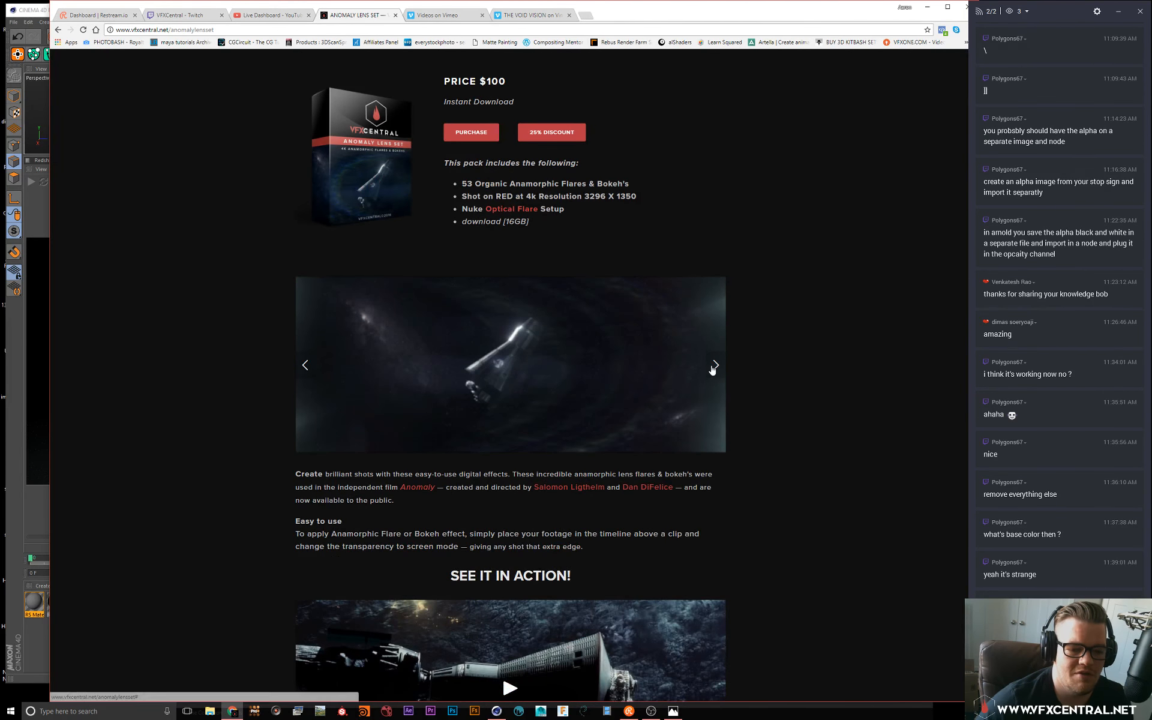
left_click(714, 366)
left_click(713, 367)
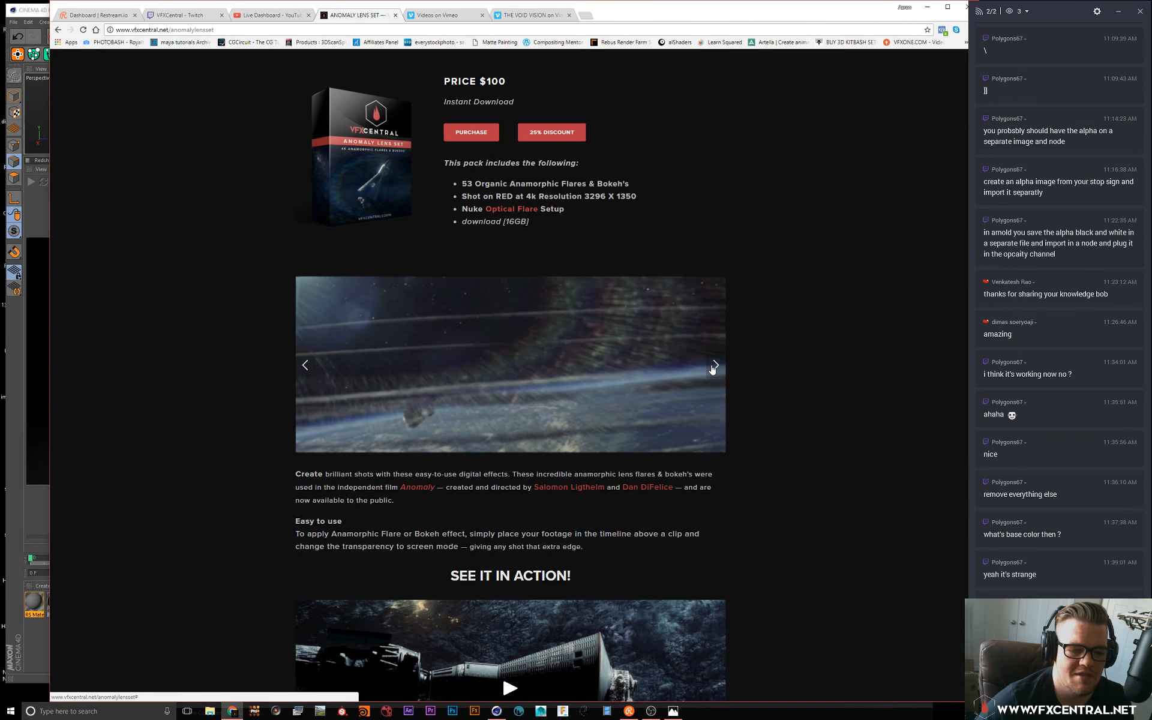
left_click(306, 366)
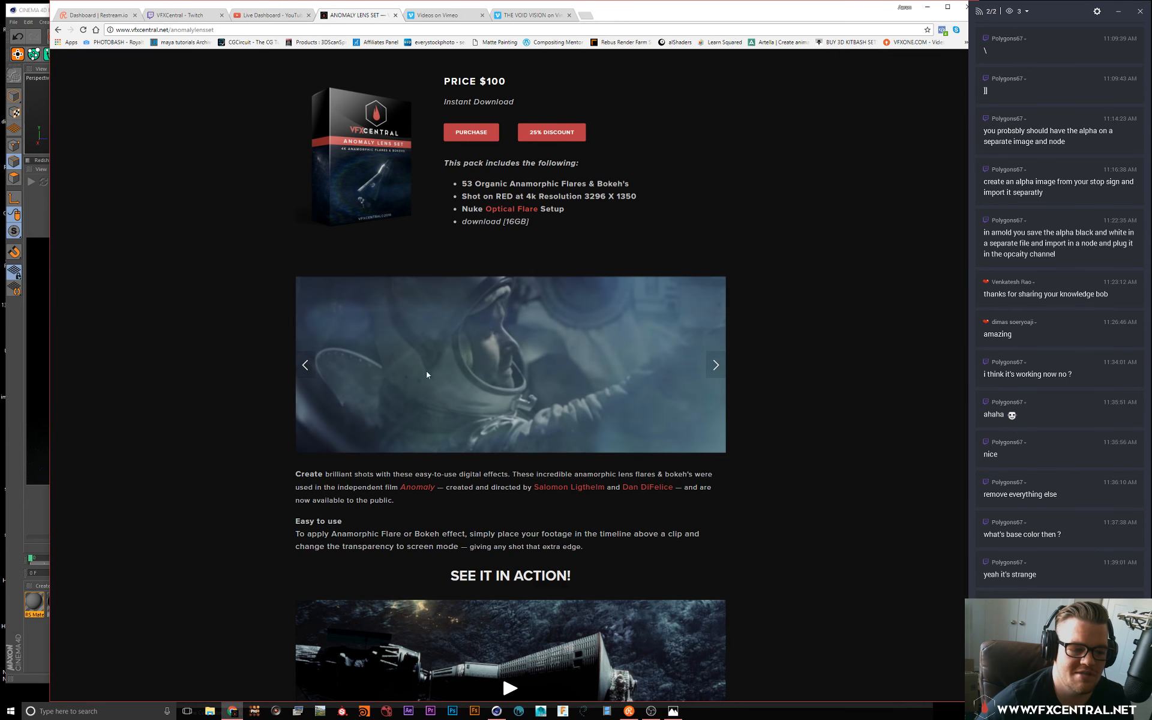
scroll(780, 384, "down", 5)
scroll(840, 414, "up", 9)
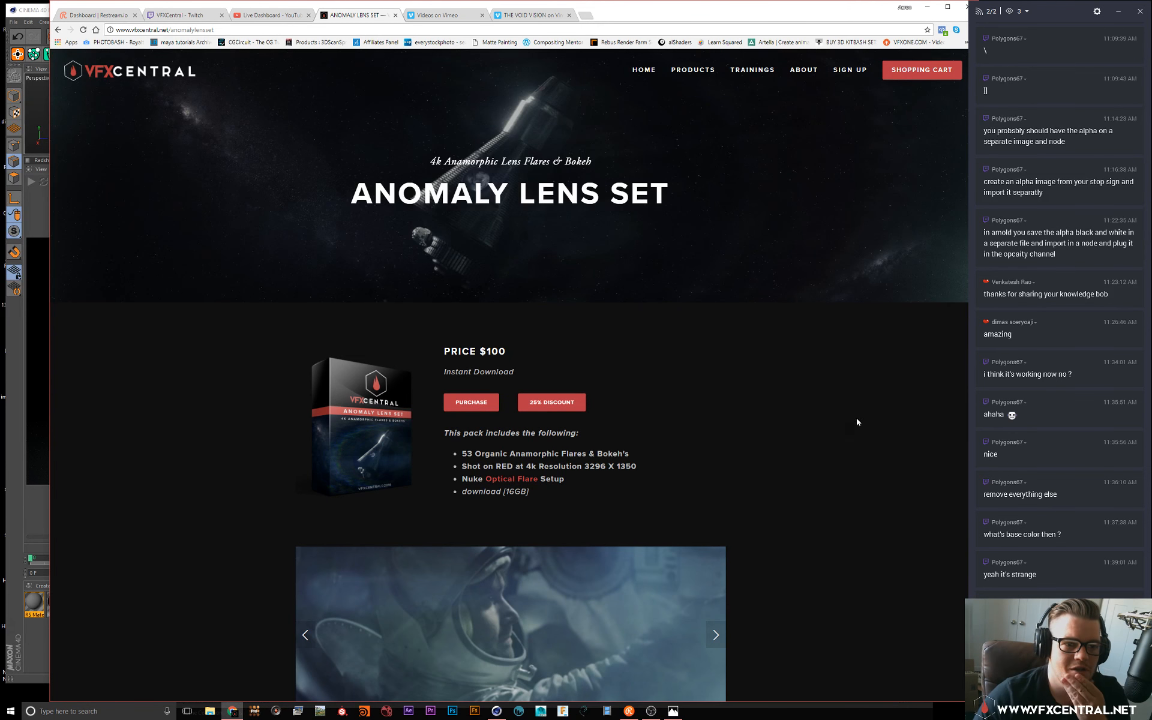
scroll(444, 473, "down", 3)
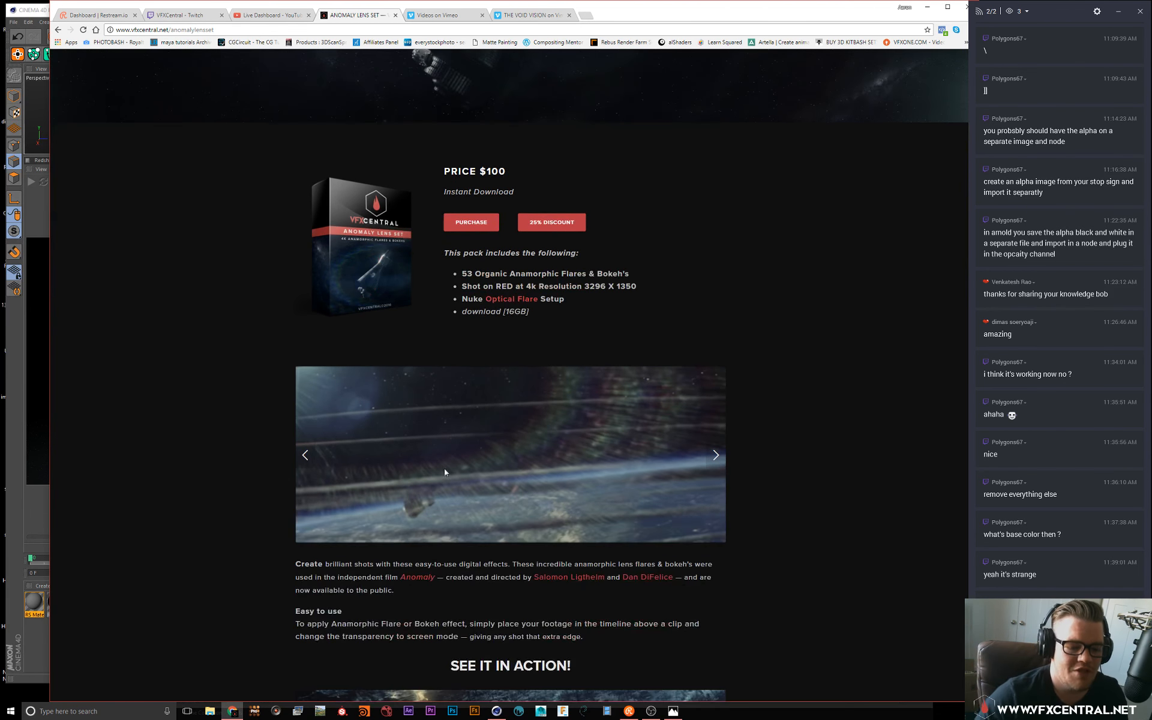
scroll(804, 455, "up", 3)
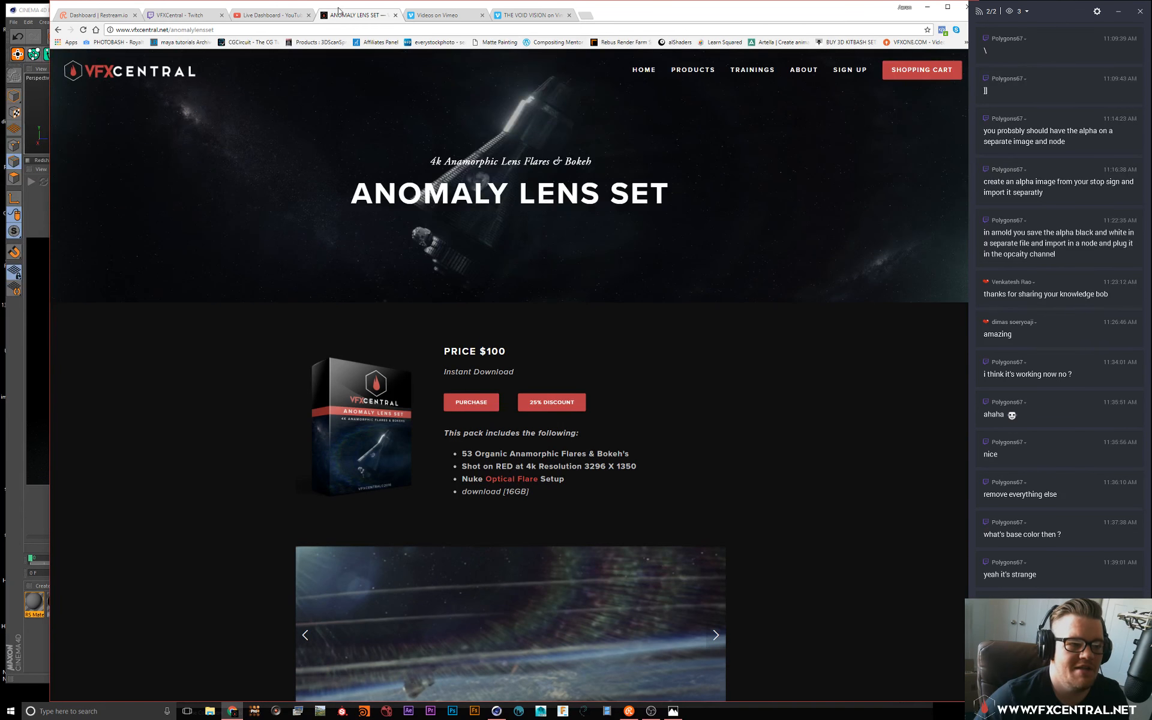
Step: Minimize the browser, show the vfx10.png image in Photos, and return to Cinema 4D
left_click(927, 11)
left_click(675, 712)
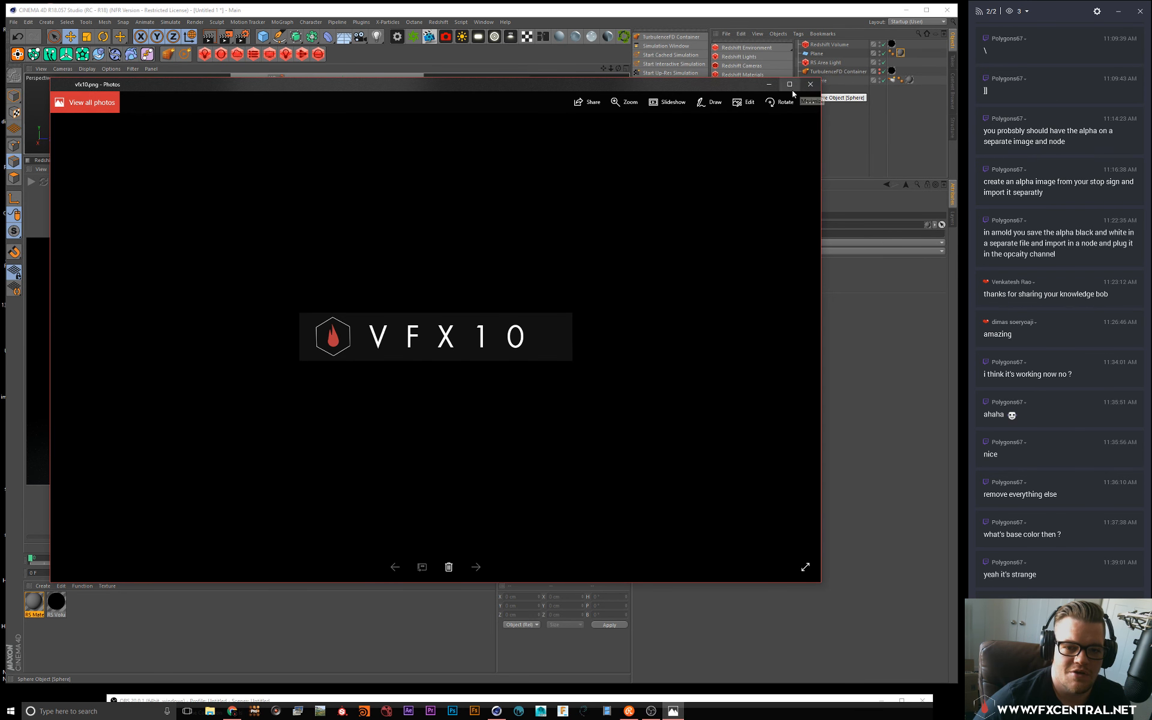
left_click(892, 421)
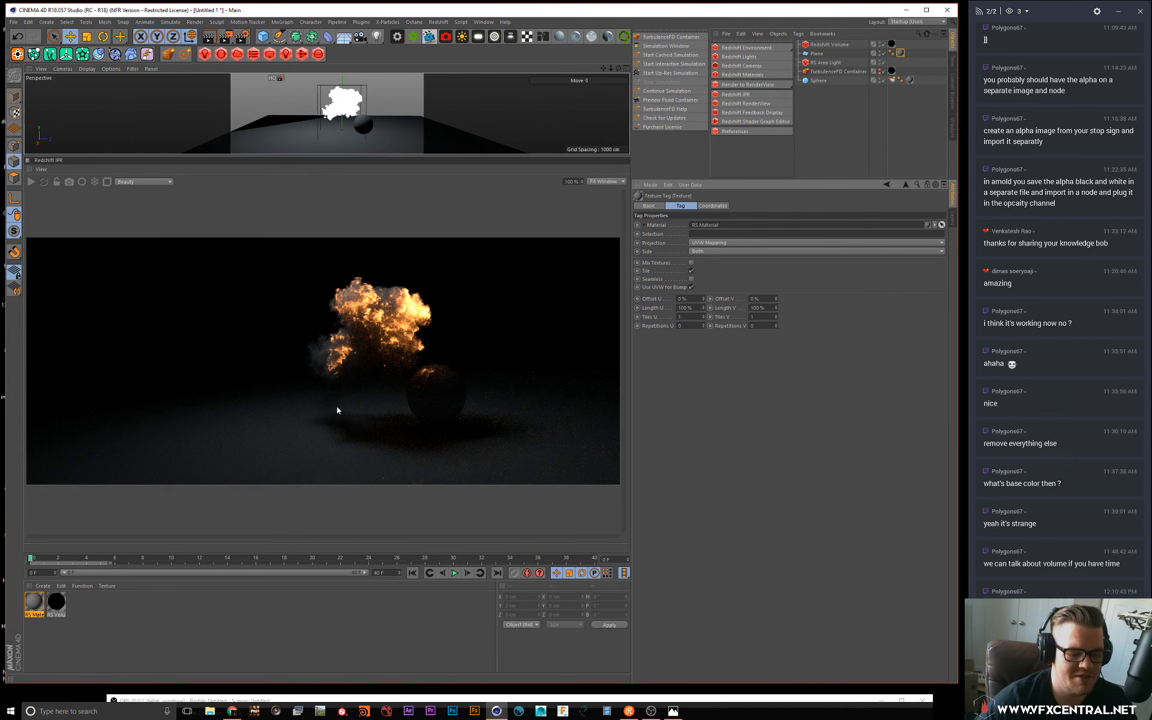
Step: Switch to OBS and move its window up over Cinema 4D so the streaming controls are accessible
mouse_move(654, 714)
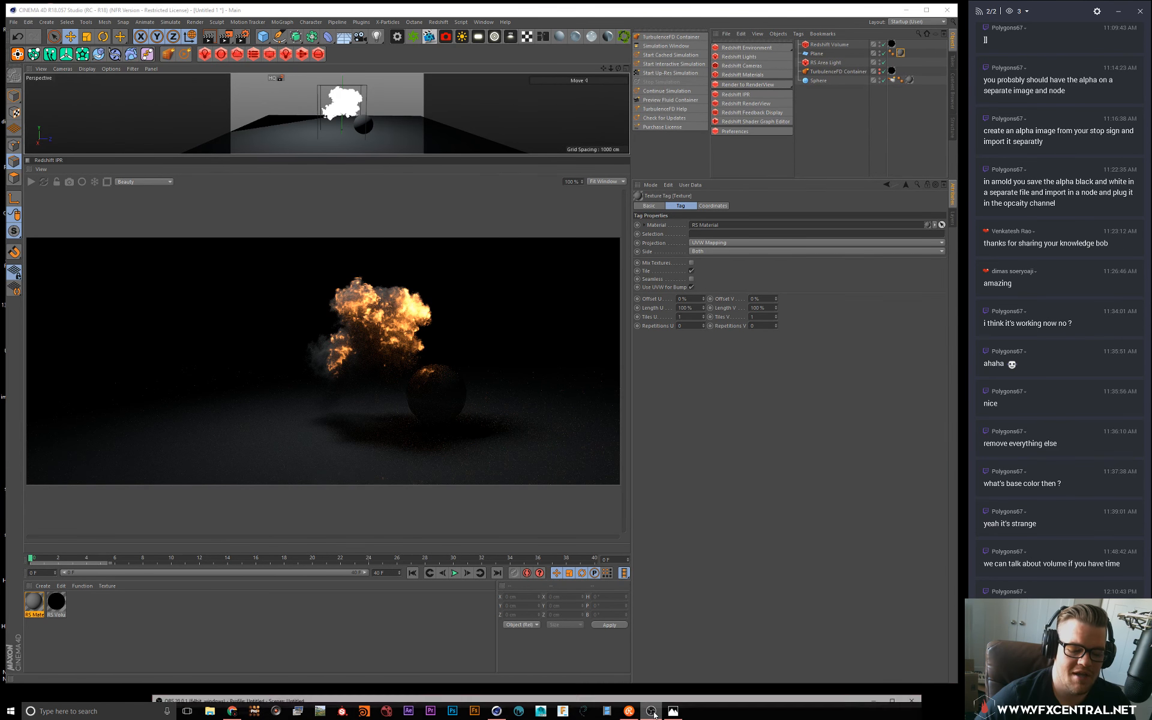
left_click_drag(654, 700, 639, 147)
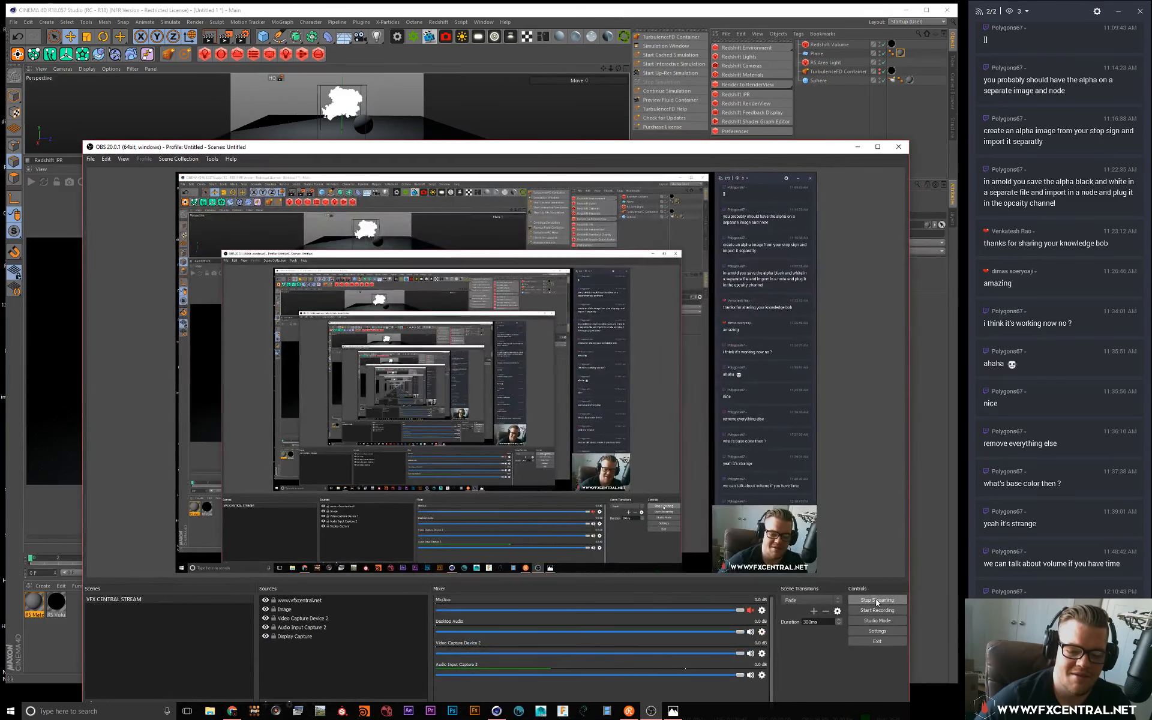